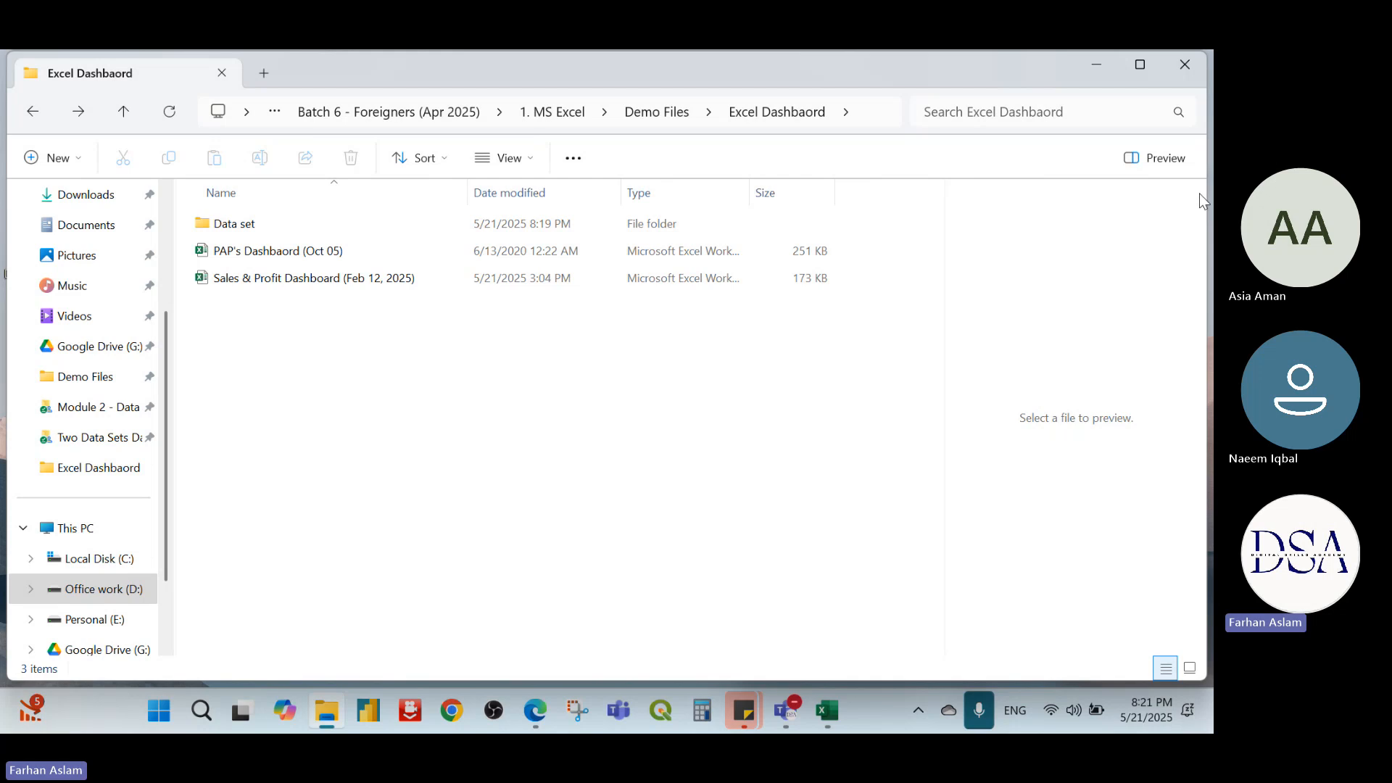
Go up to the Batch 6 - Foreigners (Apr 2025) folder and open its 3. Week Planner subfolder
click(1102, 64)
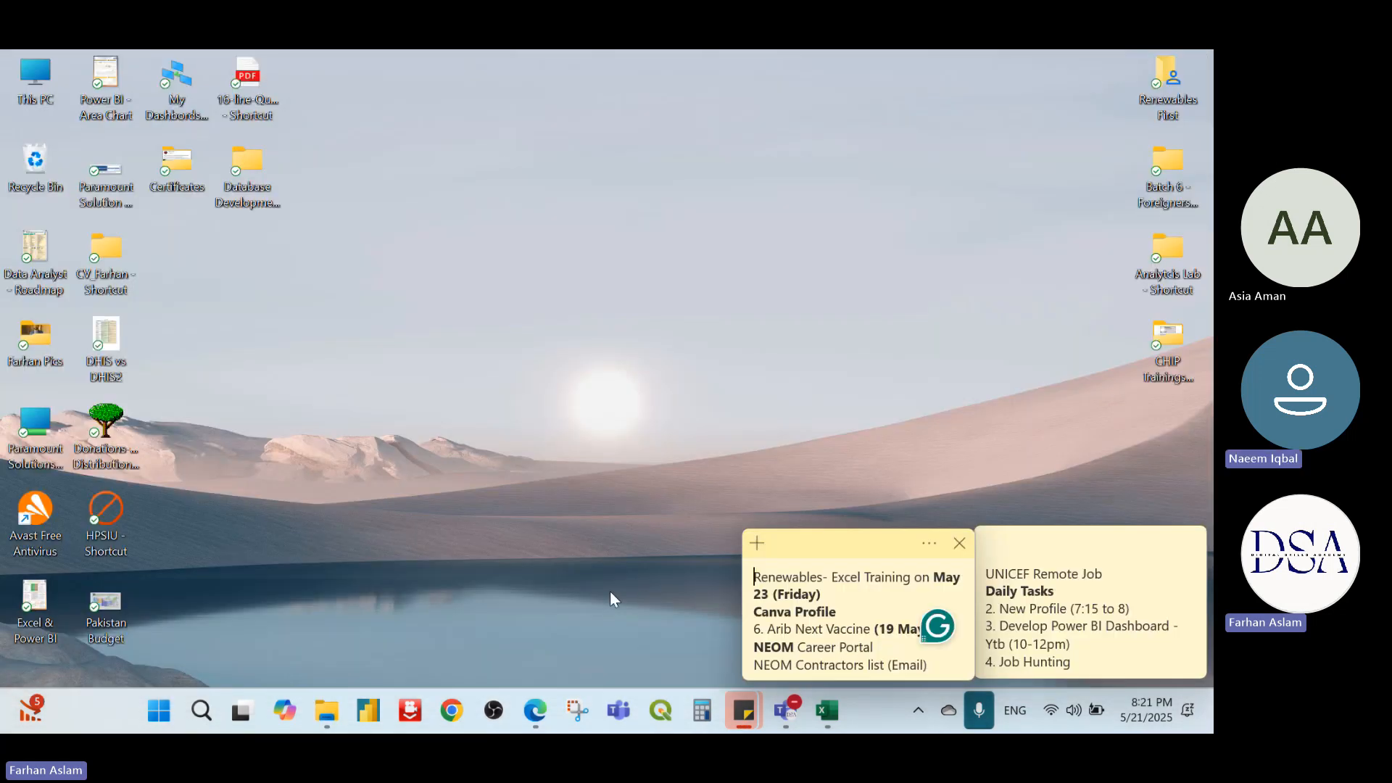
click(327, 710)
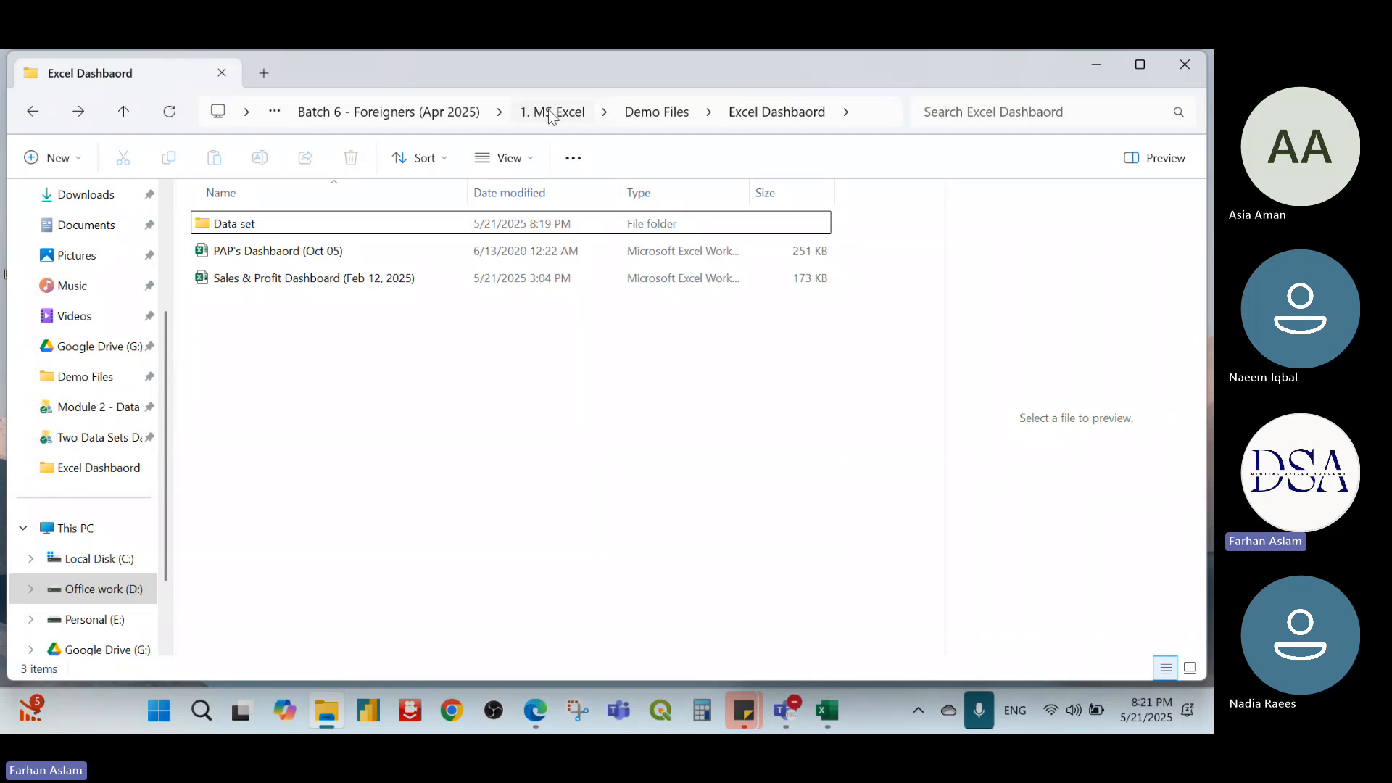
click(551, 115)
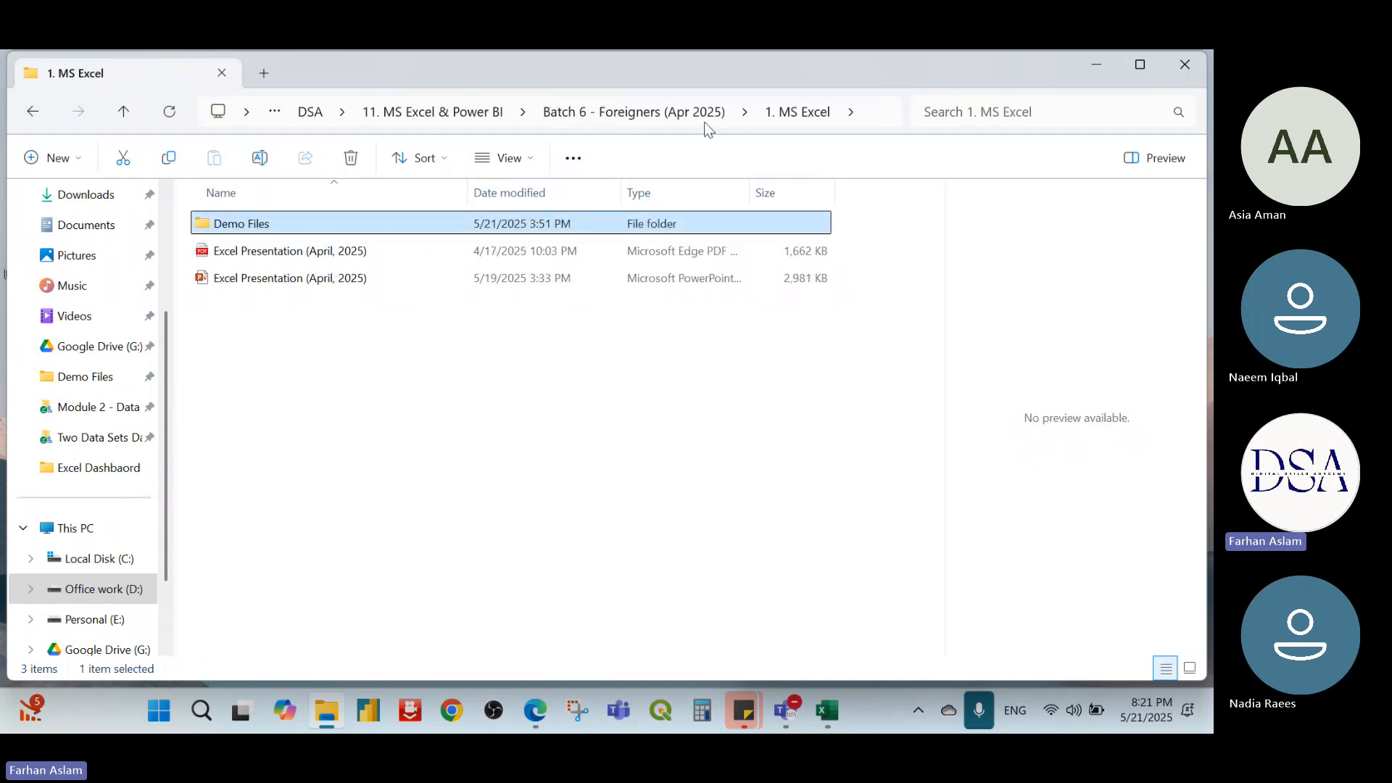
click(609, 112)
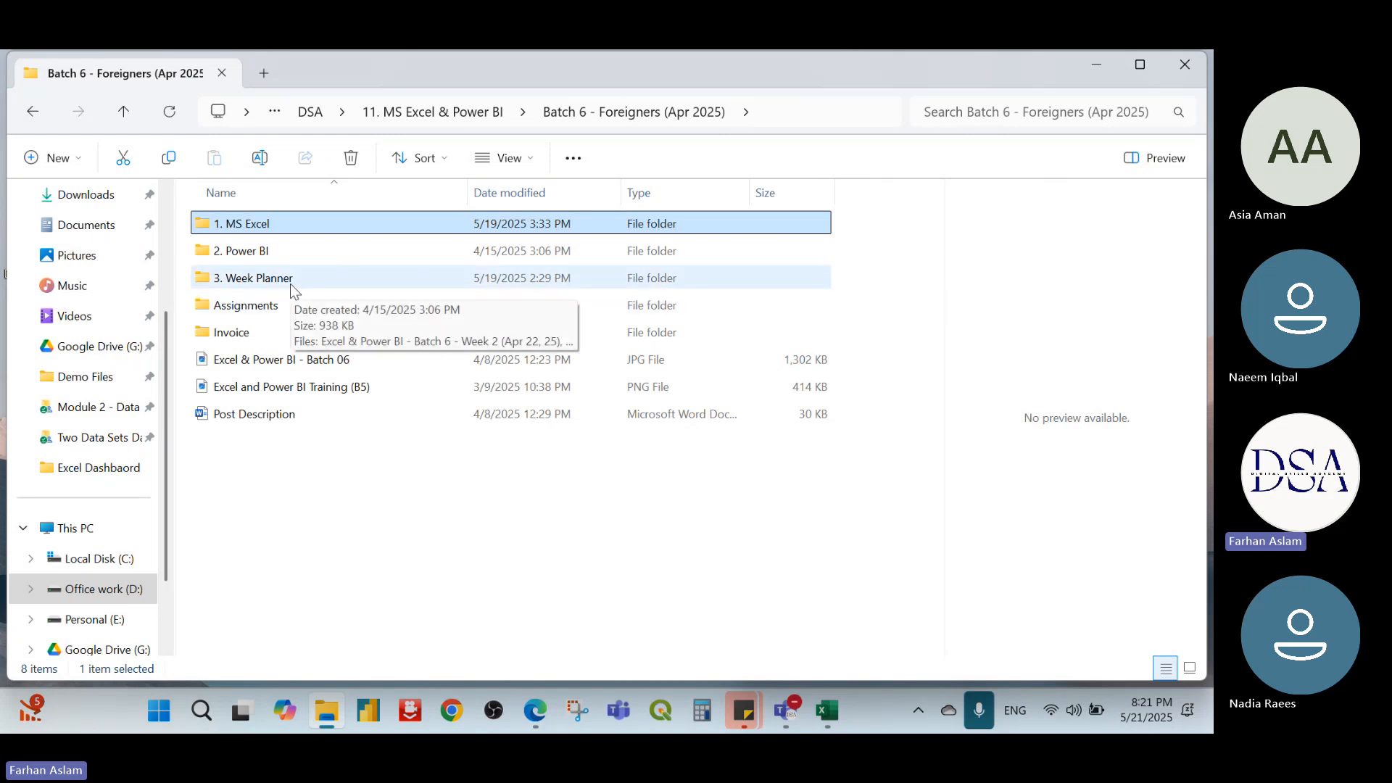
double_click(290, 284)
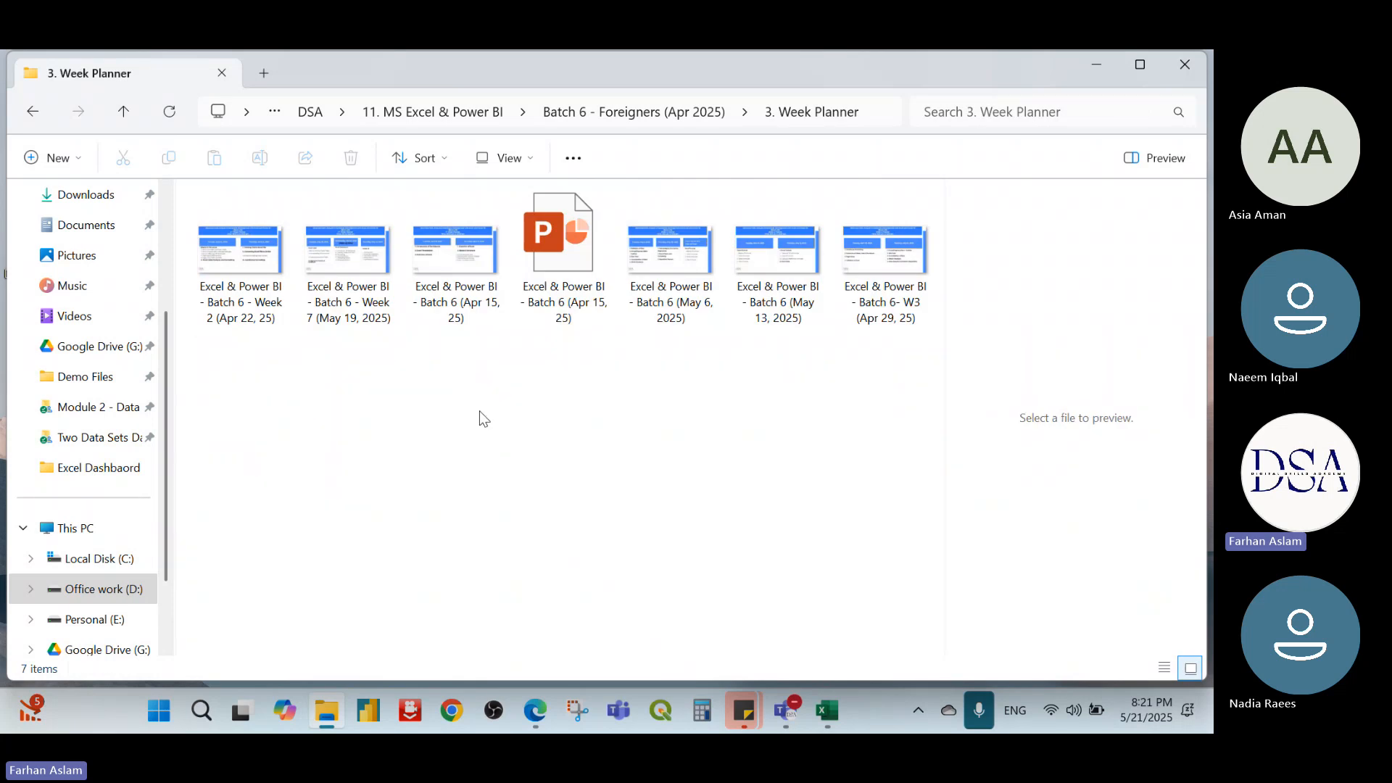
View the Week 7 (May 19, 2025) planner image enlarged to read the class schedule, and put it away
click(366, 325)
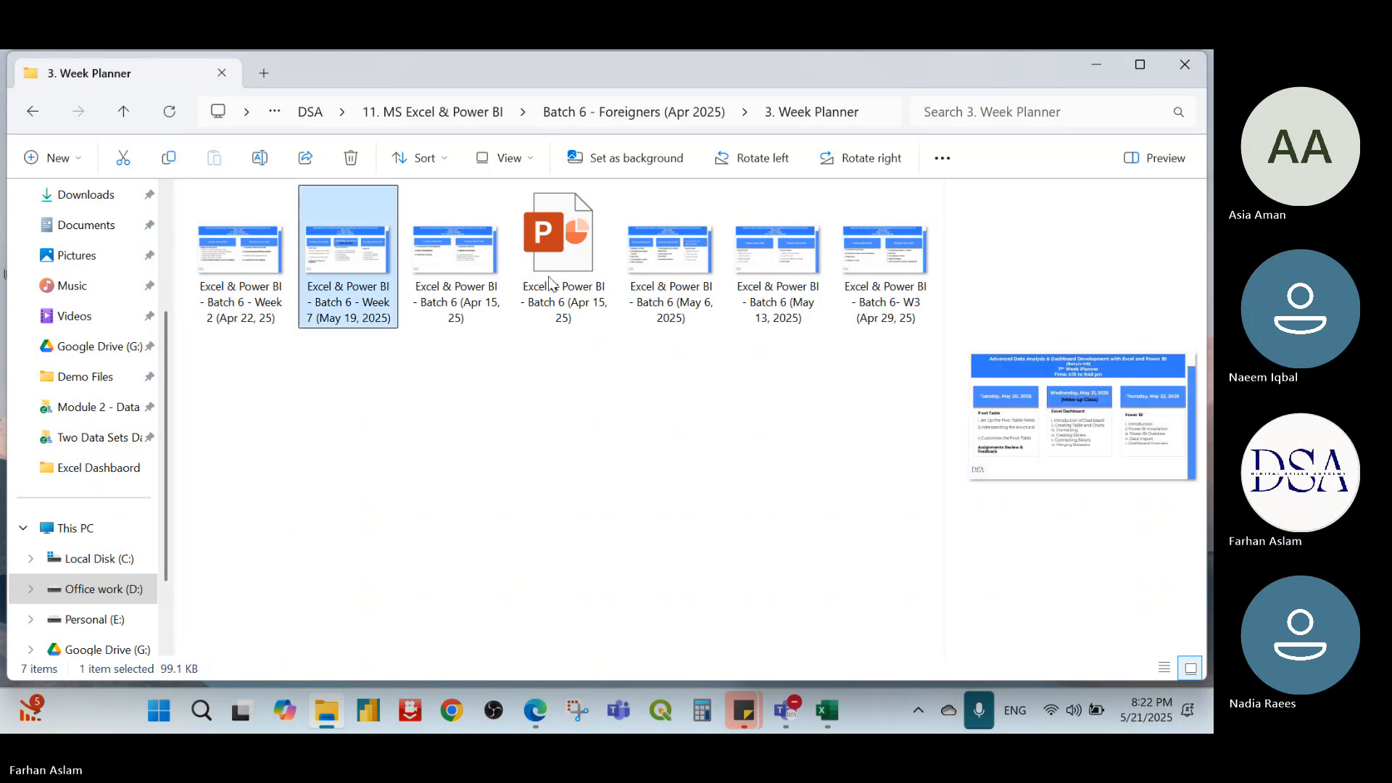
key(Return)
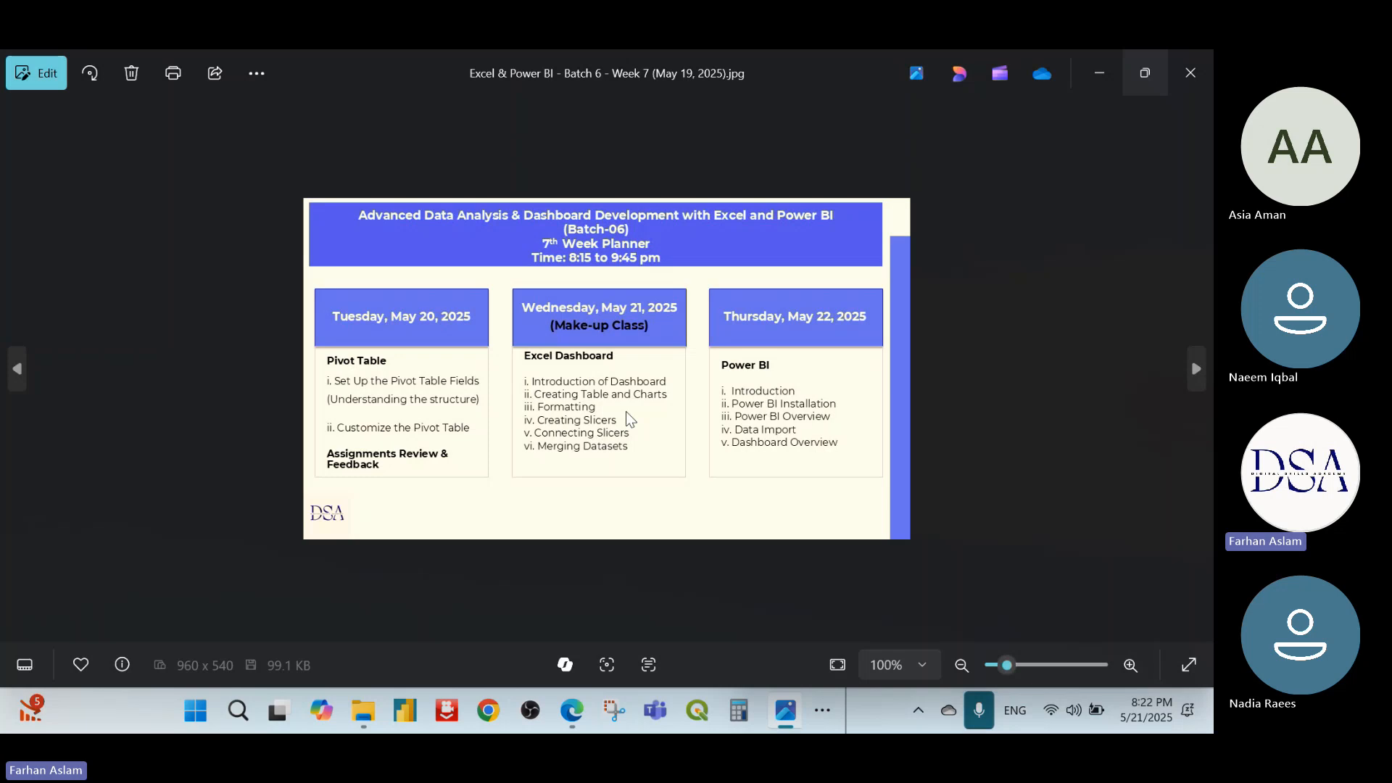
scroll(627, 412, up, 5)
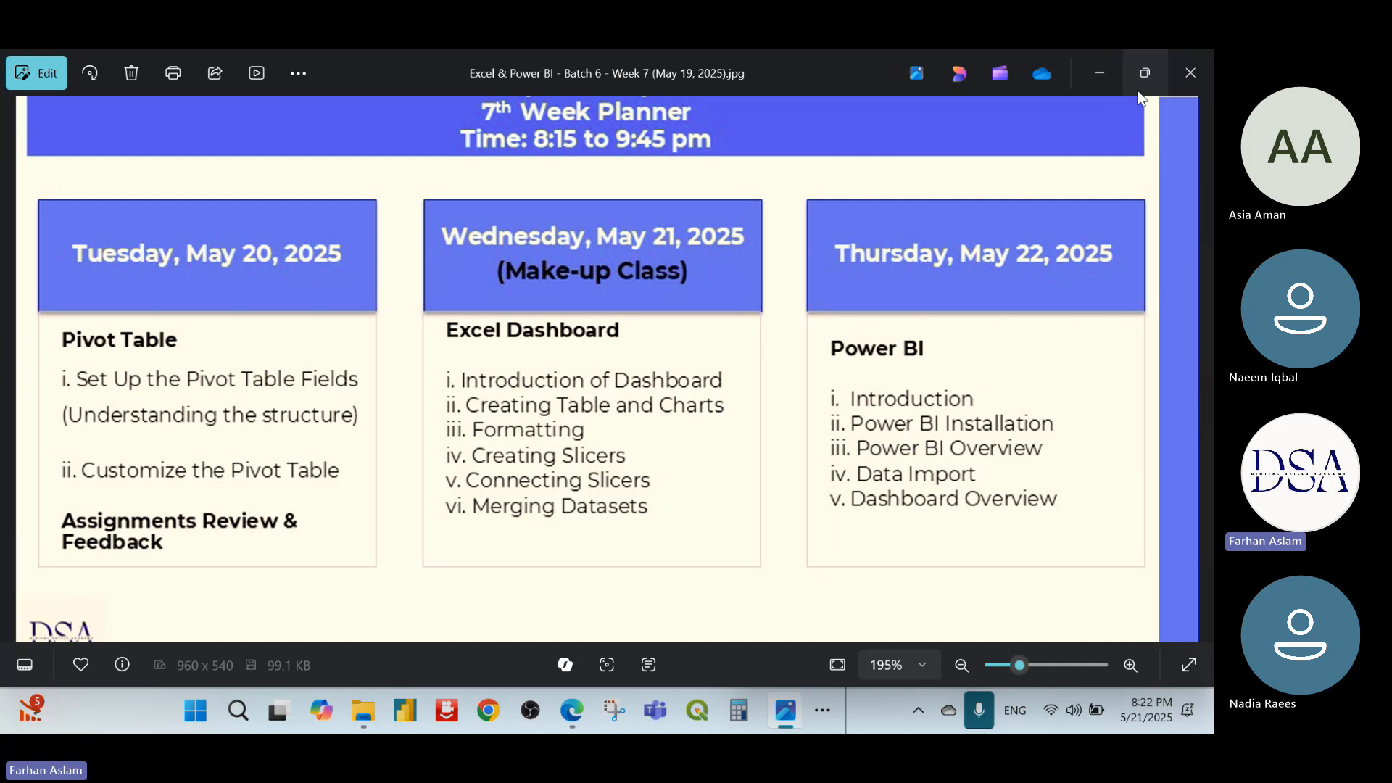
click(1099, 72)
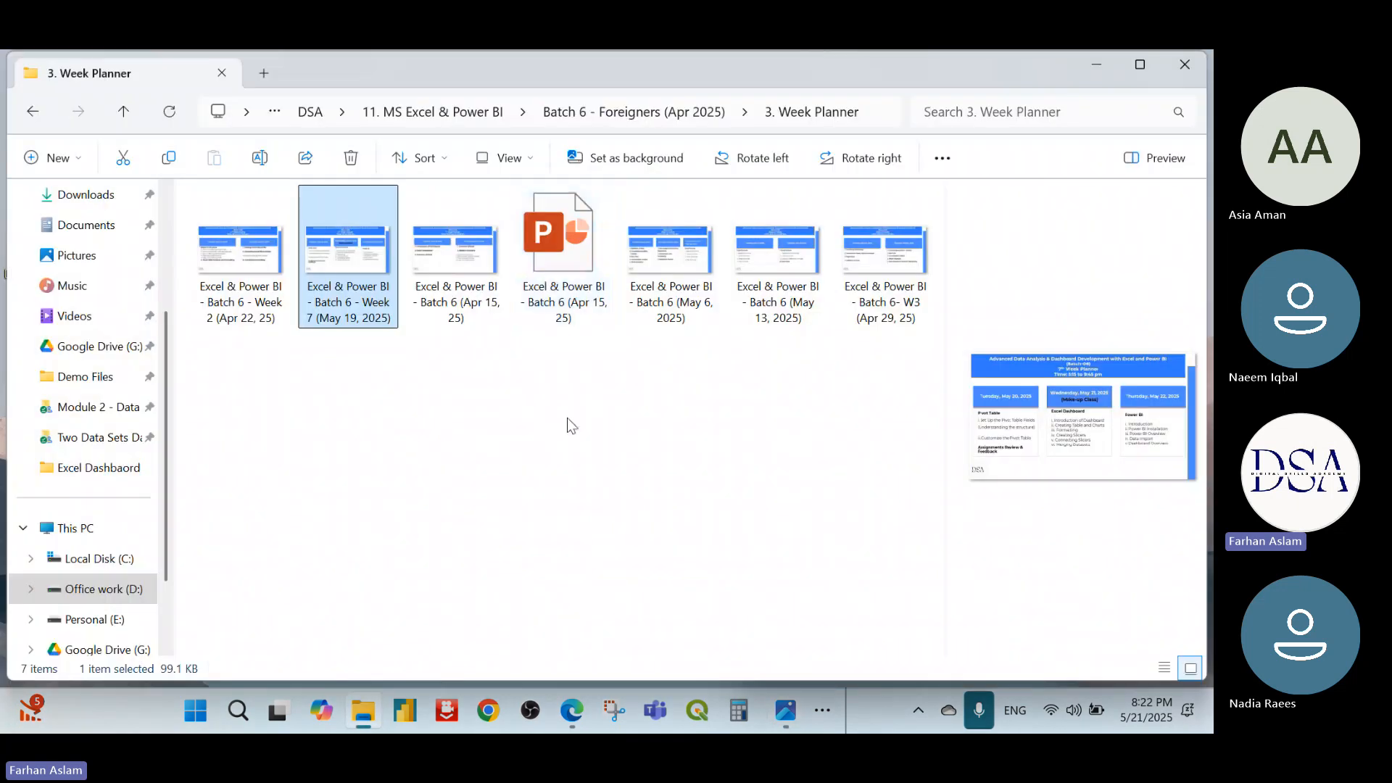
Open the Excel Dashbaord folder inside the batch folder's 1. MS Excel > Demo Files
click(634, 113)
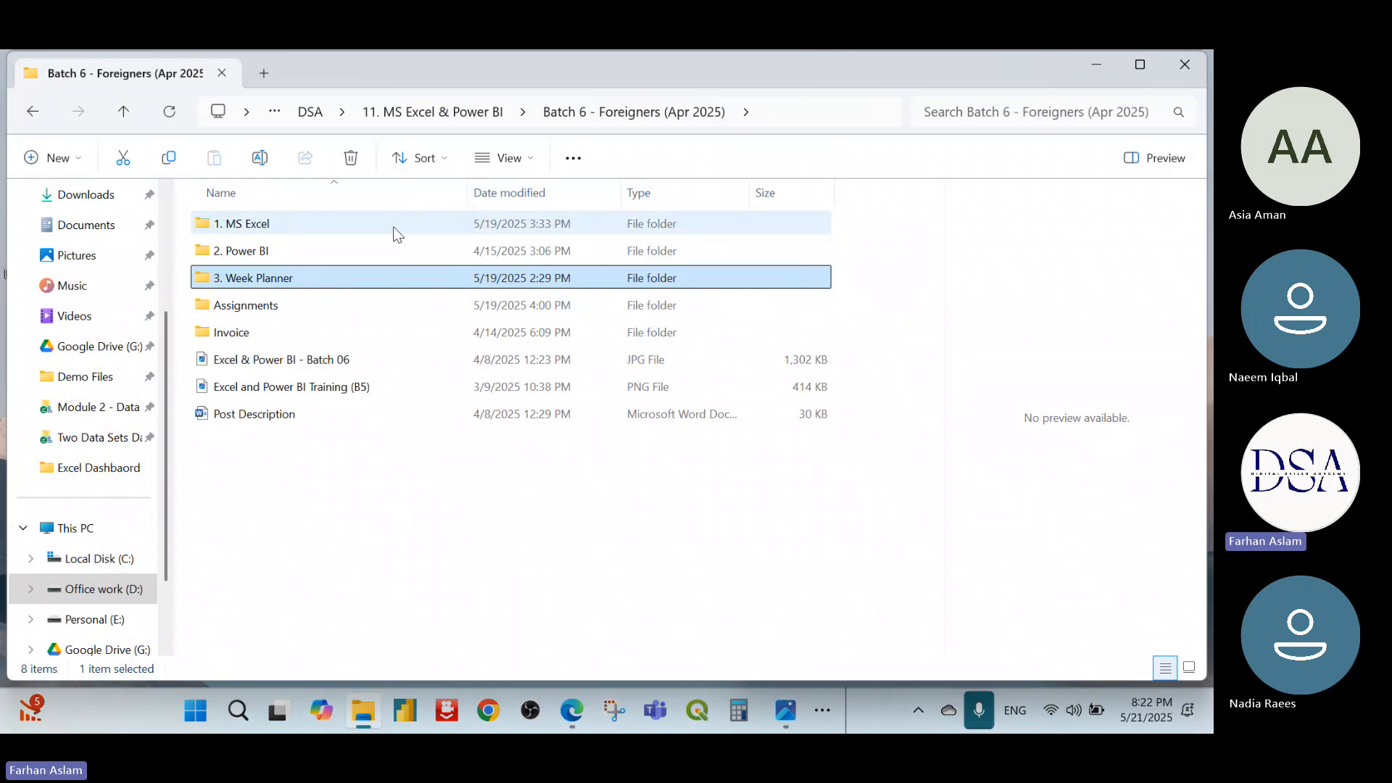
double_click(393, 226)
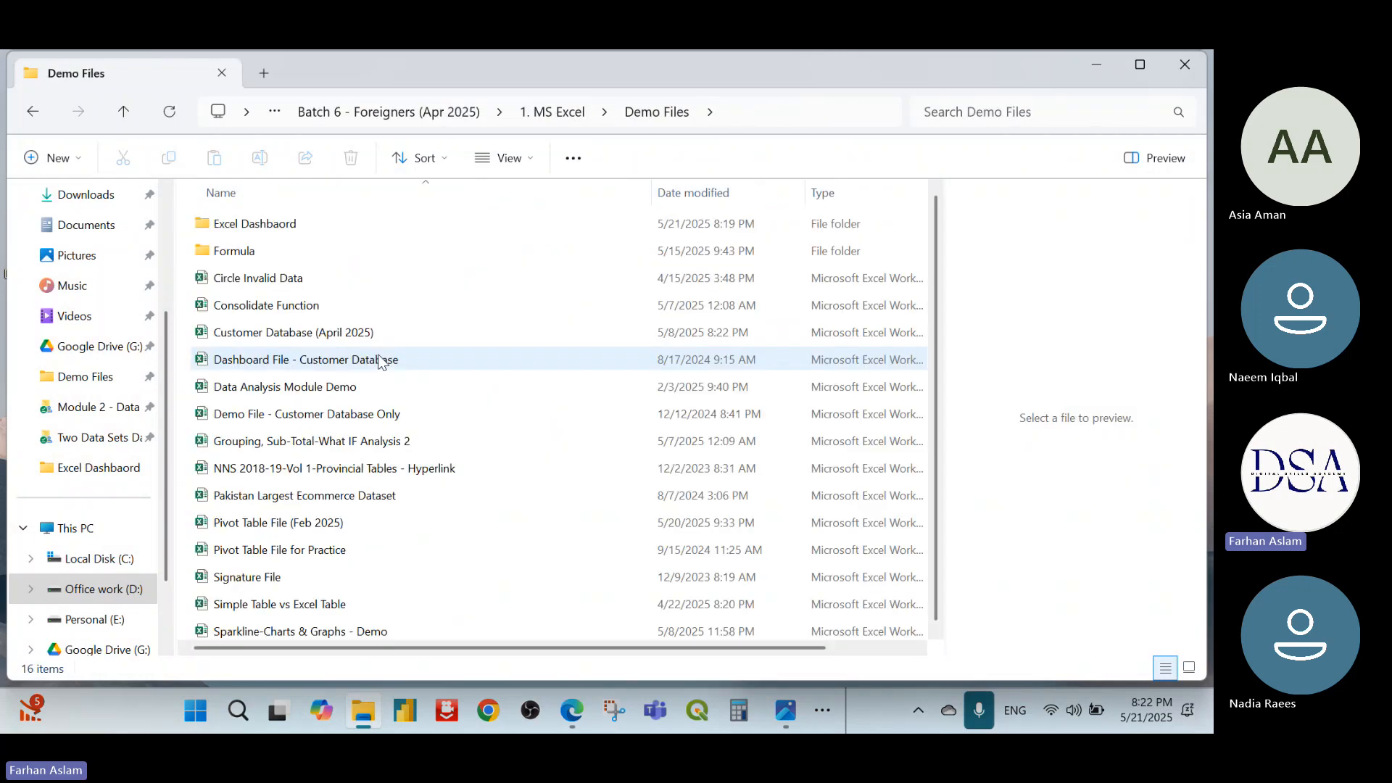
double_click(253, 223)
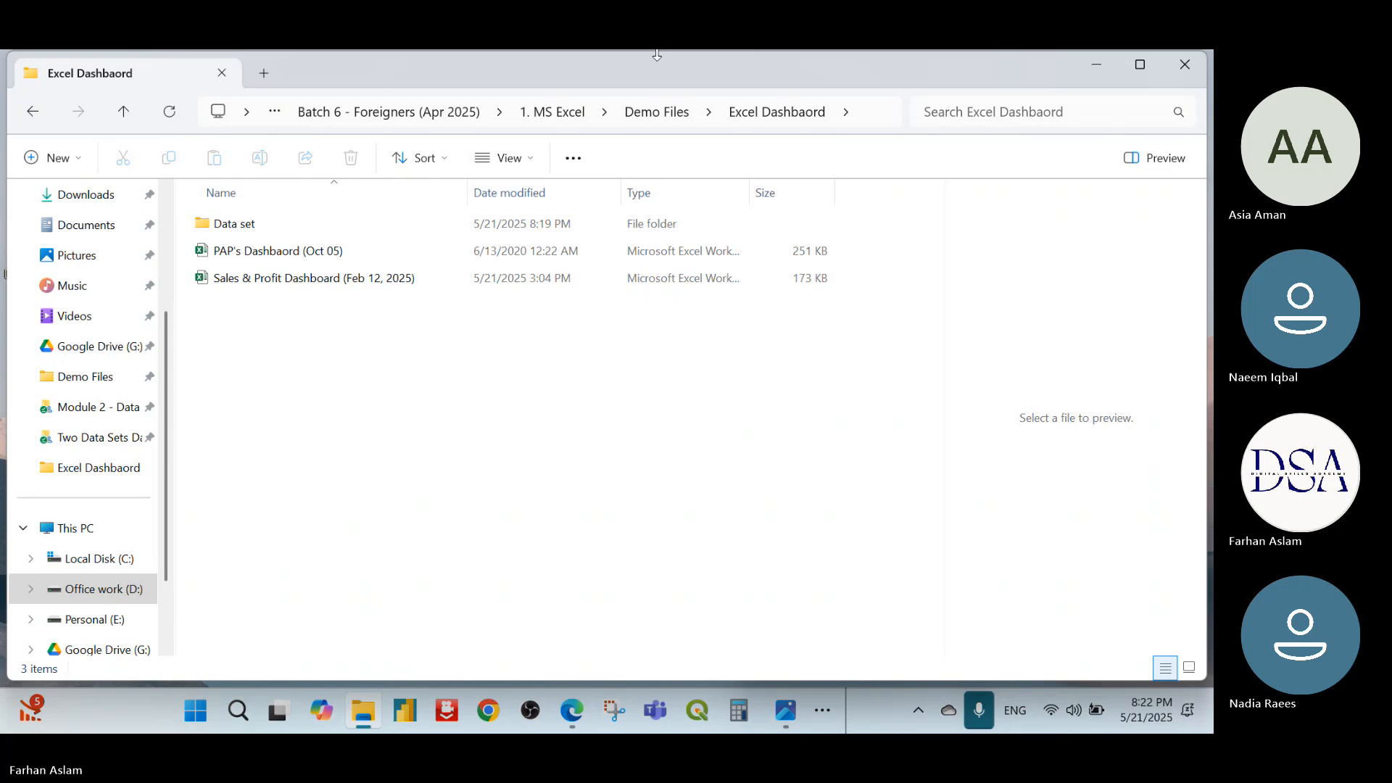
Switch to the Teams meeting to check its participants, and return to the Excel Dashbaord folder
click(812, 71)
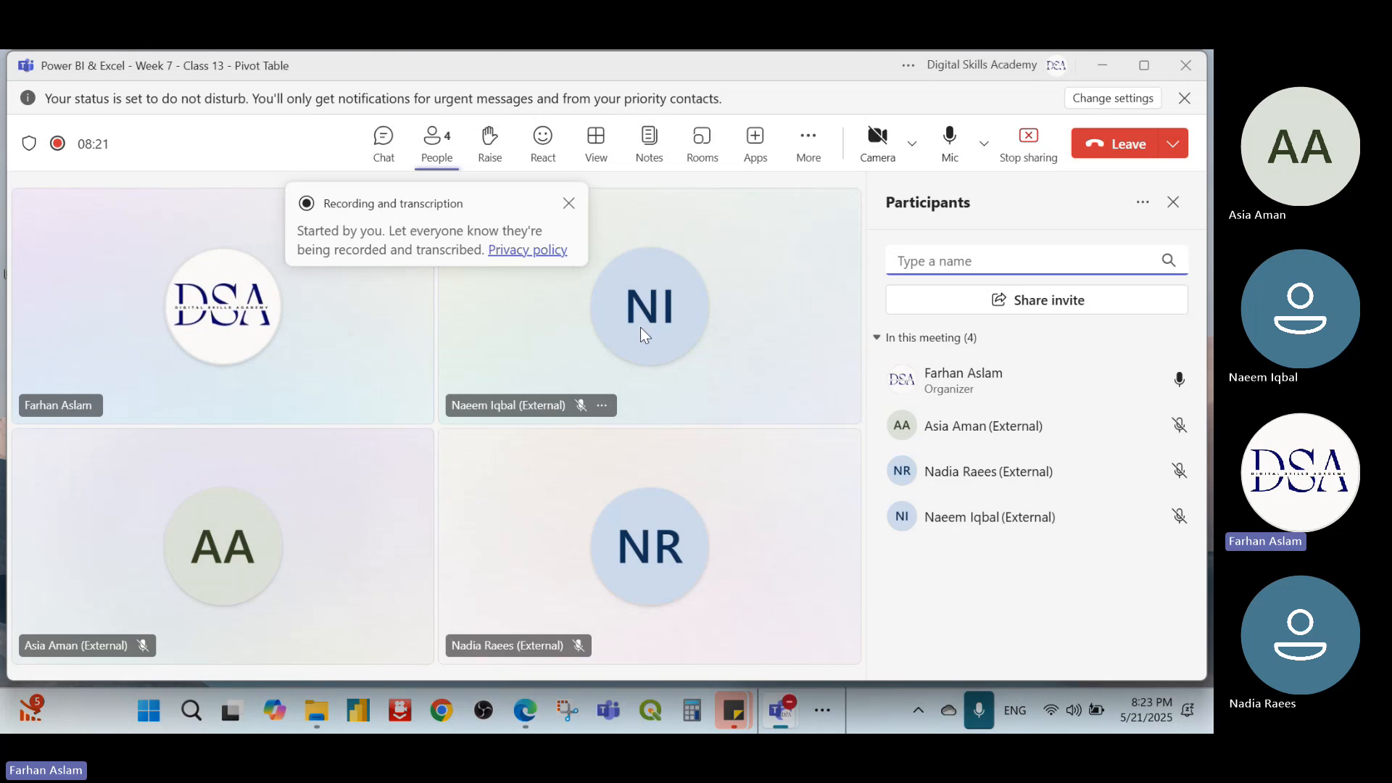
mouse_move(641, 328)
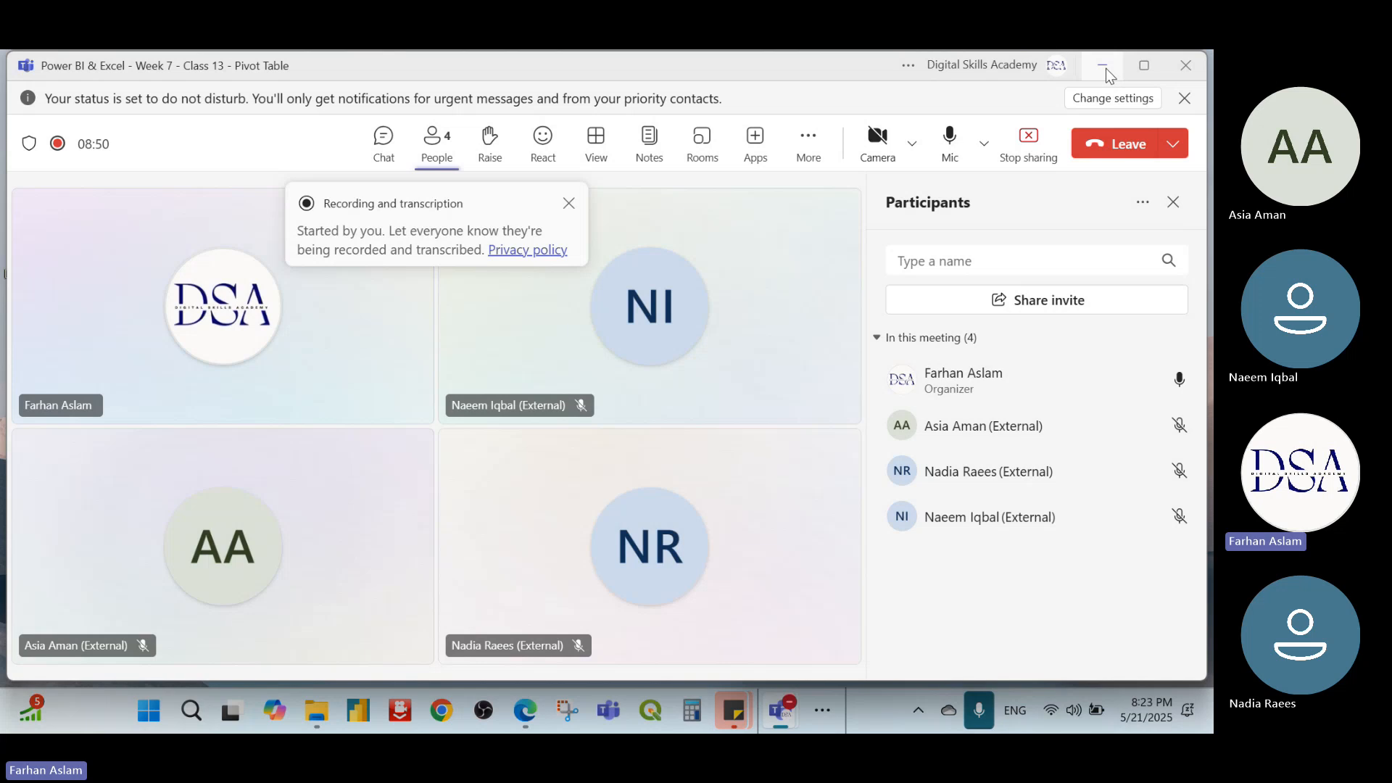
click(1104, 67)
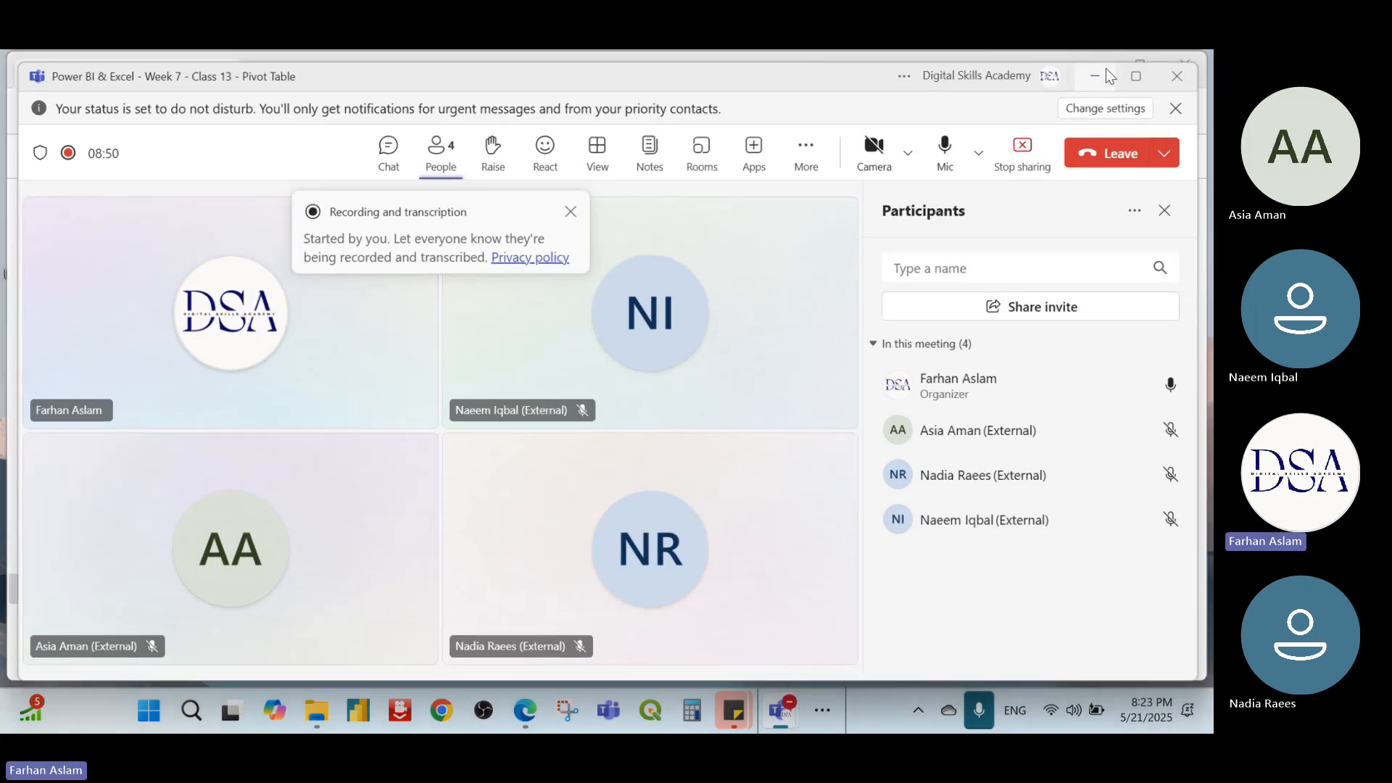
click(1107, 69)
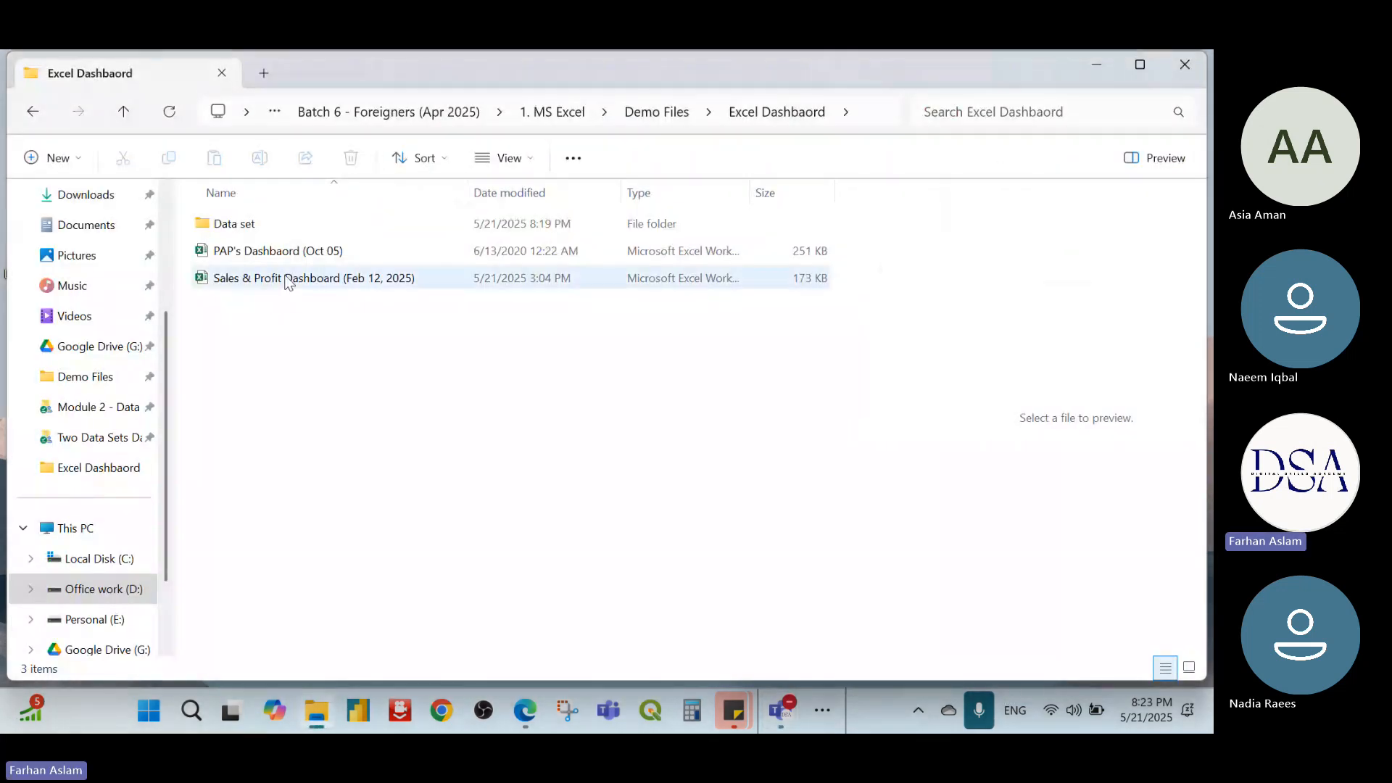
Open the workbook PAP's Dashbaord (Oct 05) and look over its Dashboard sheet's slicers and charts
click(352, 258)
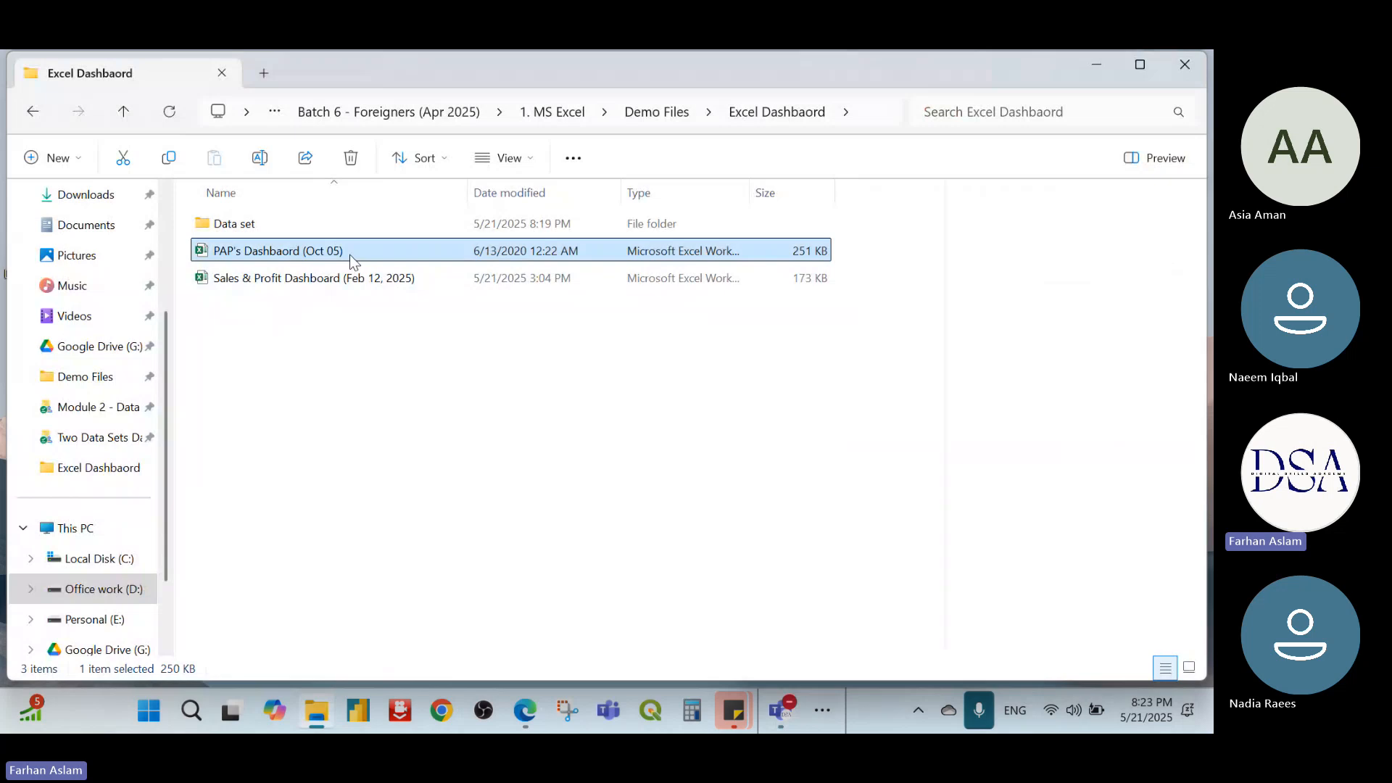
double_click(349, 254)
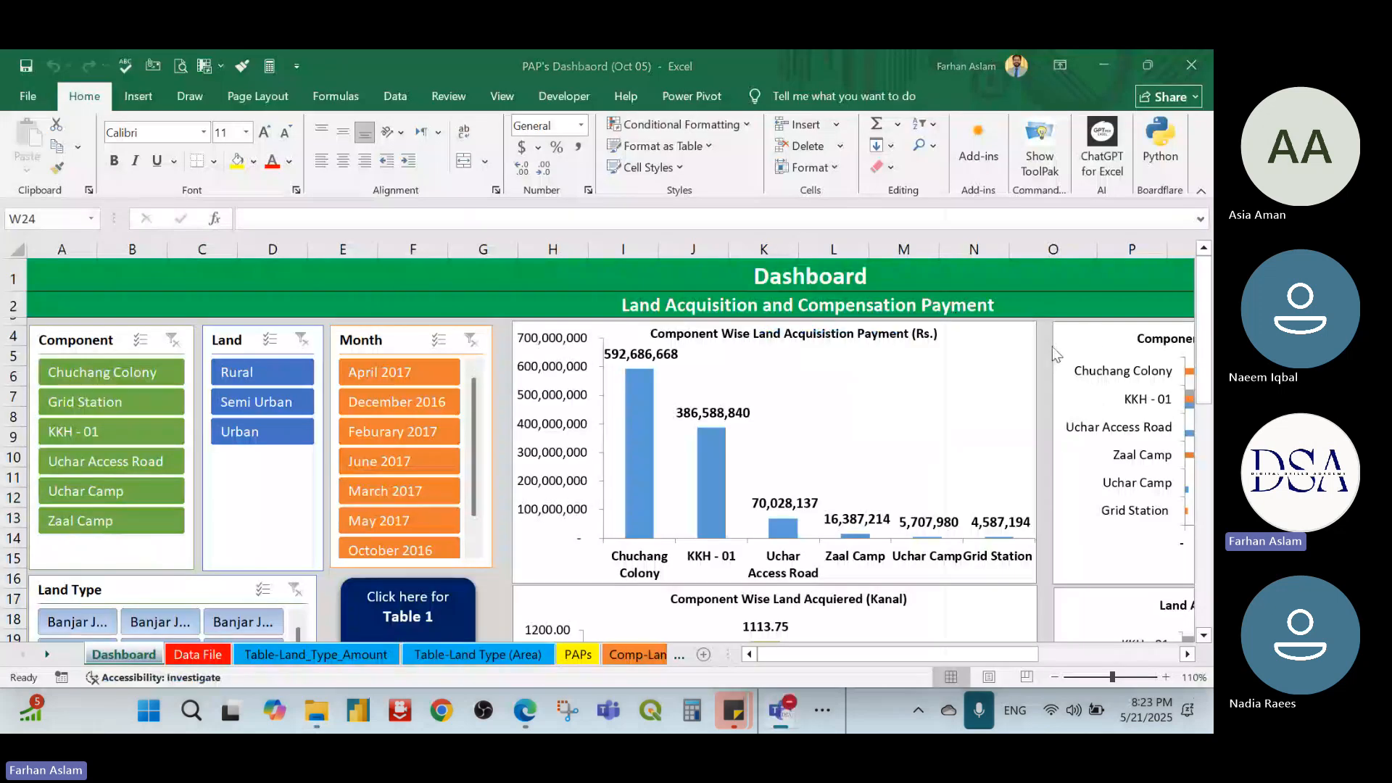
ctrl+scroll(1014, 400, down, 2)
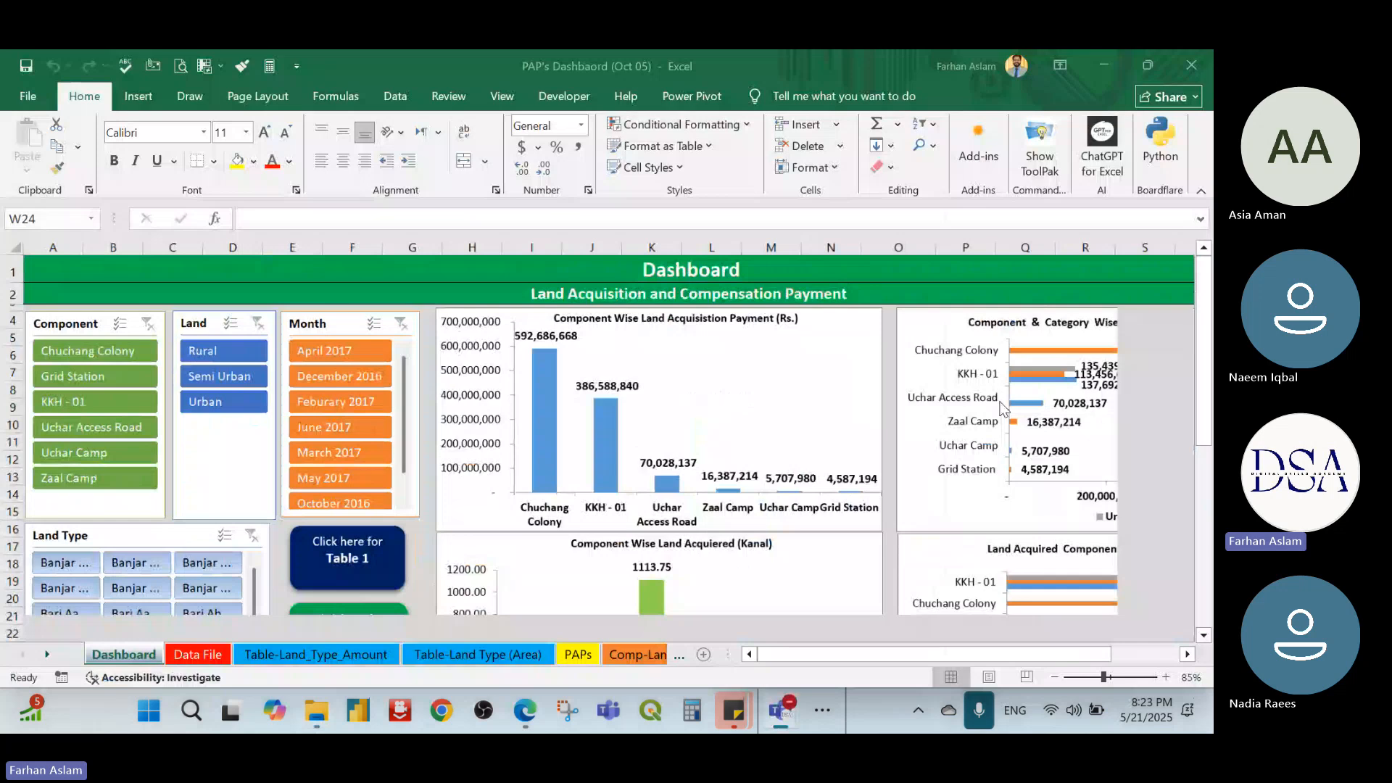
mouse_move(775, 654)
mouse_down()
mouse_move(808, 653)
mouse_move(769, 653)
mouse_up()
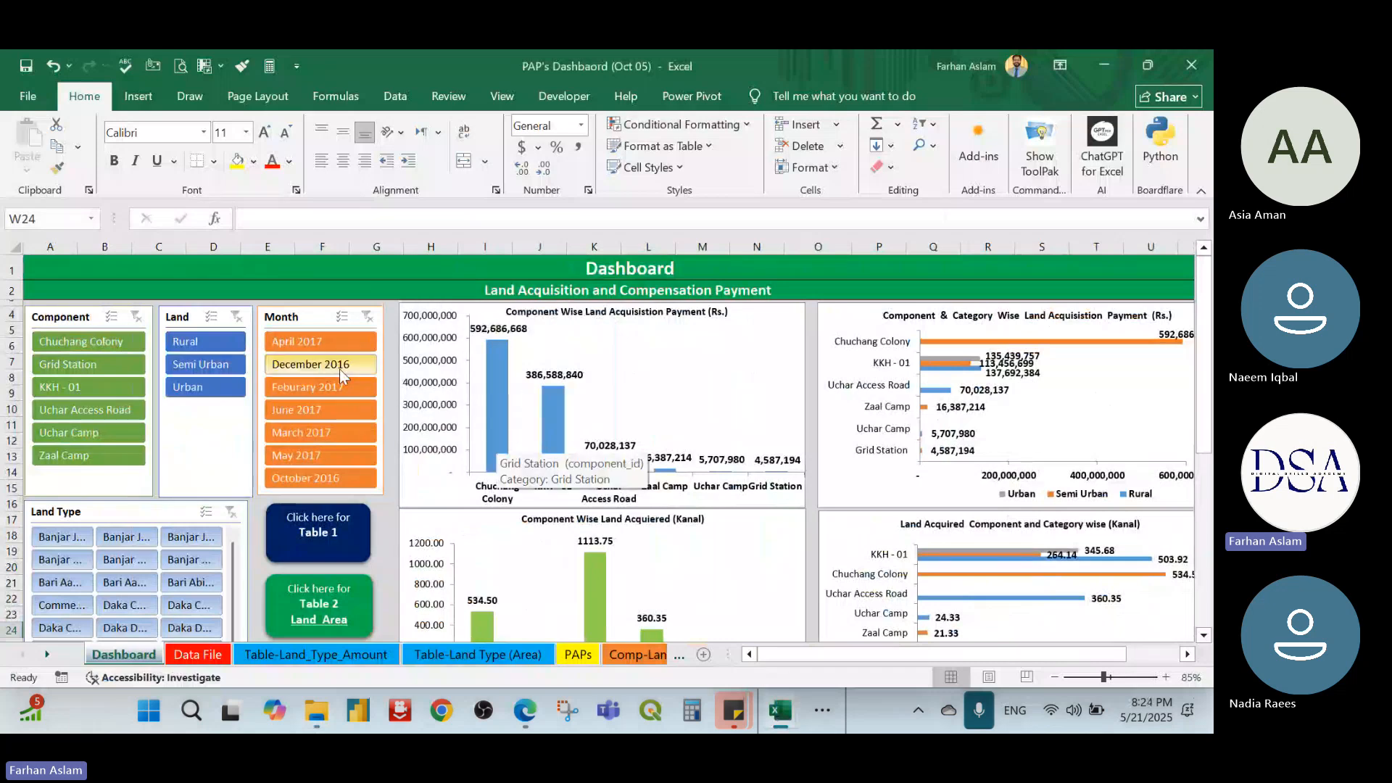
click(517, 267)
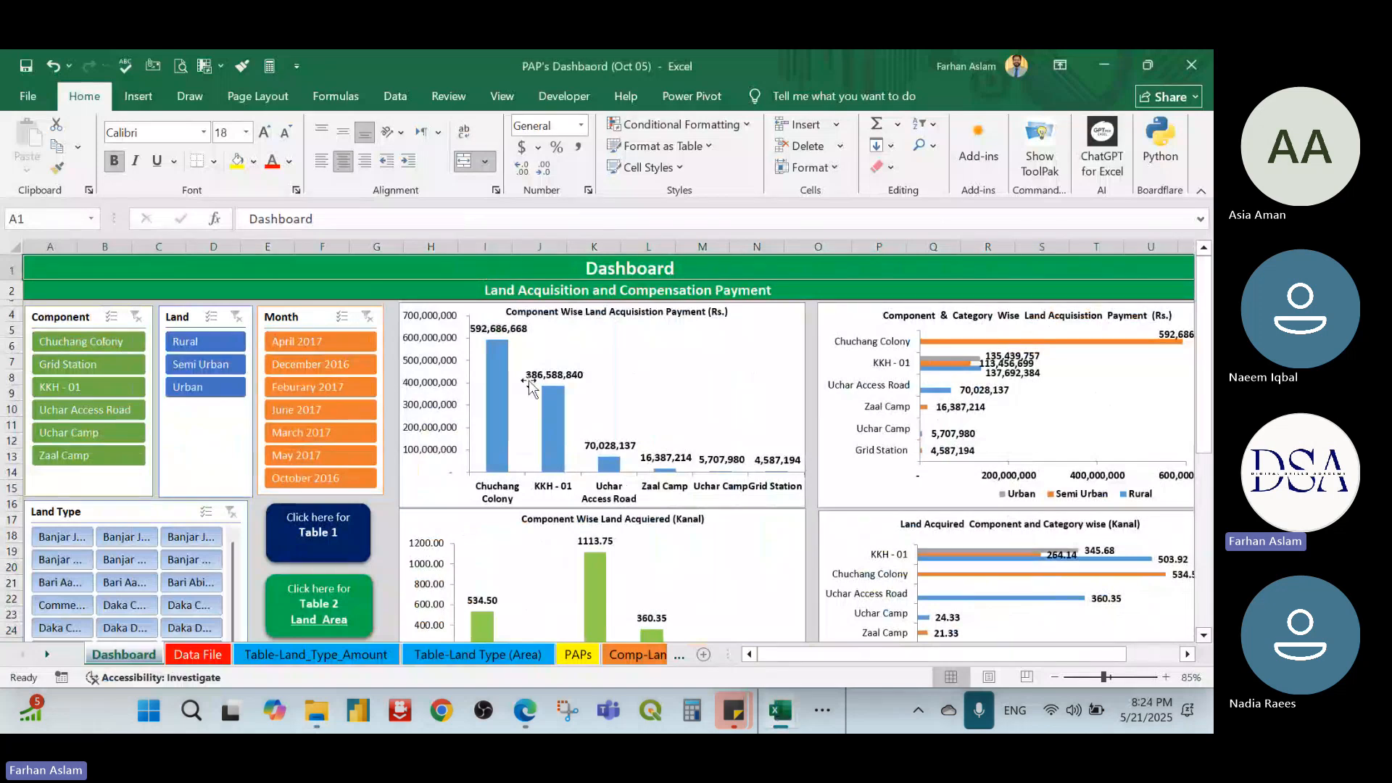
scroll(530, 385, down, 1)
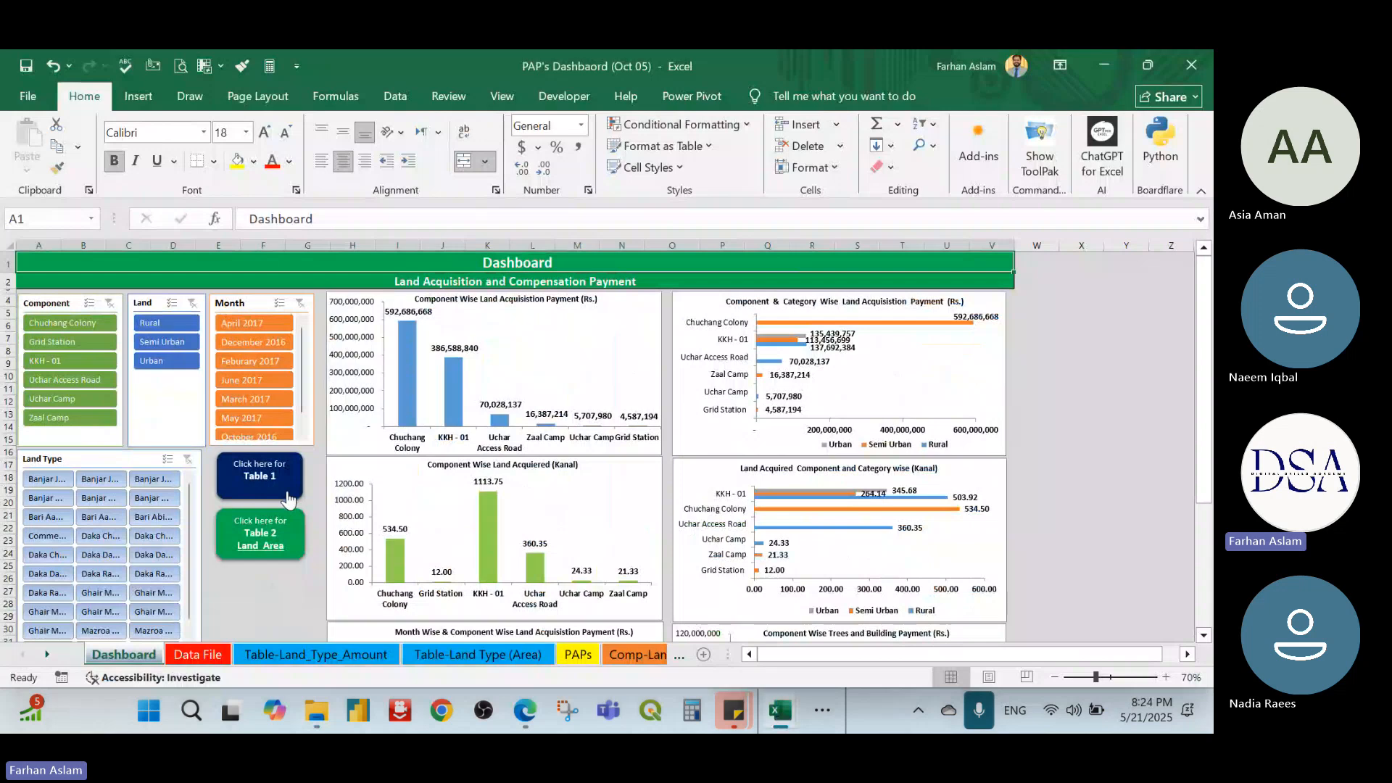
Examine the source records on the Data File sheet, from the last rows back to the header row
click(199, 656)
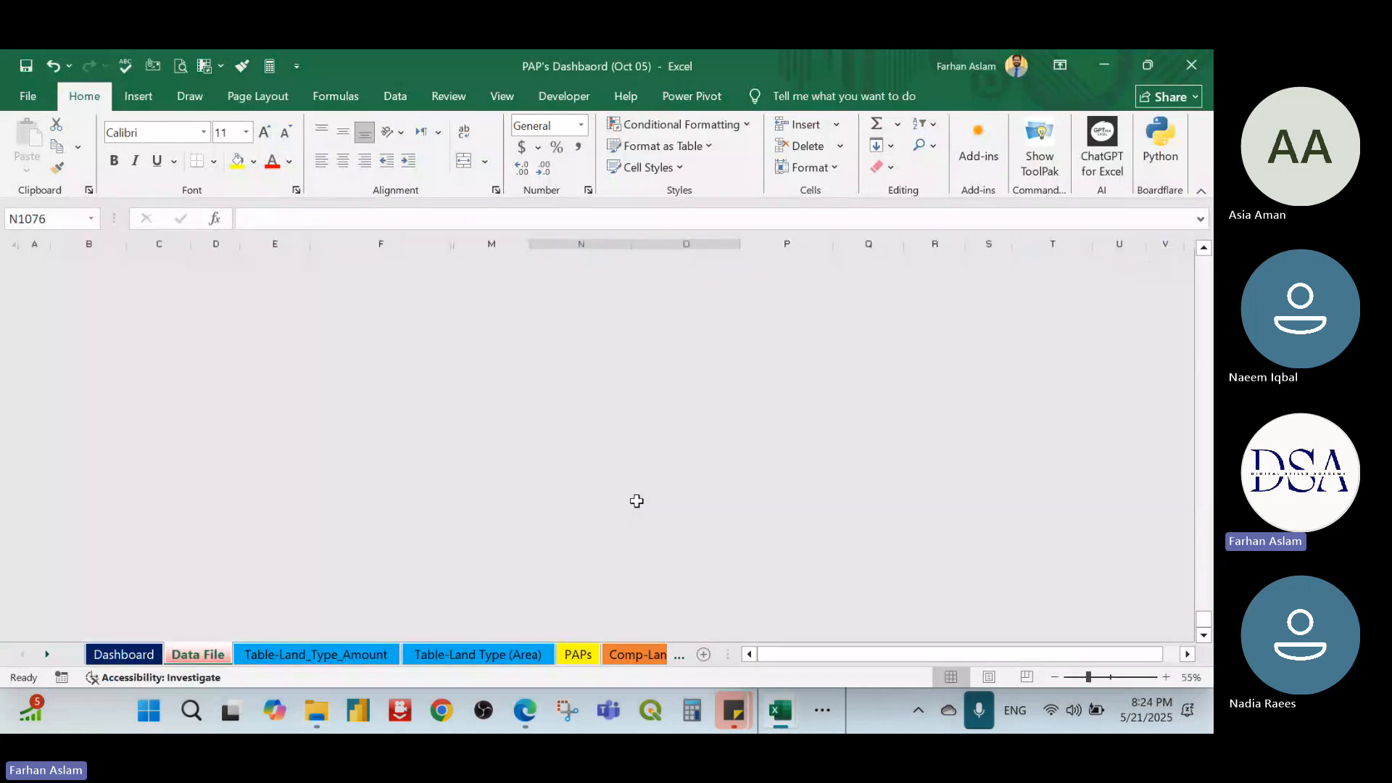
scroll(650, 493, up, 5)
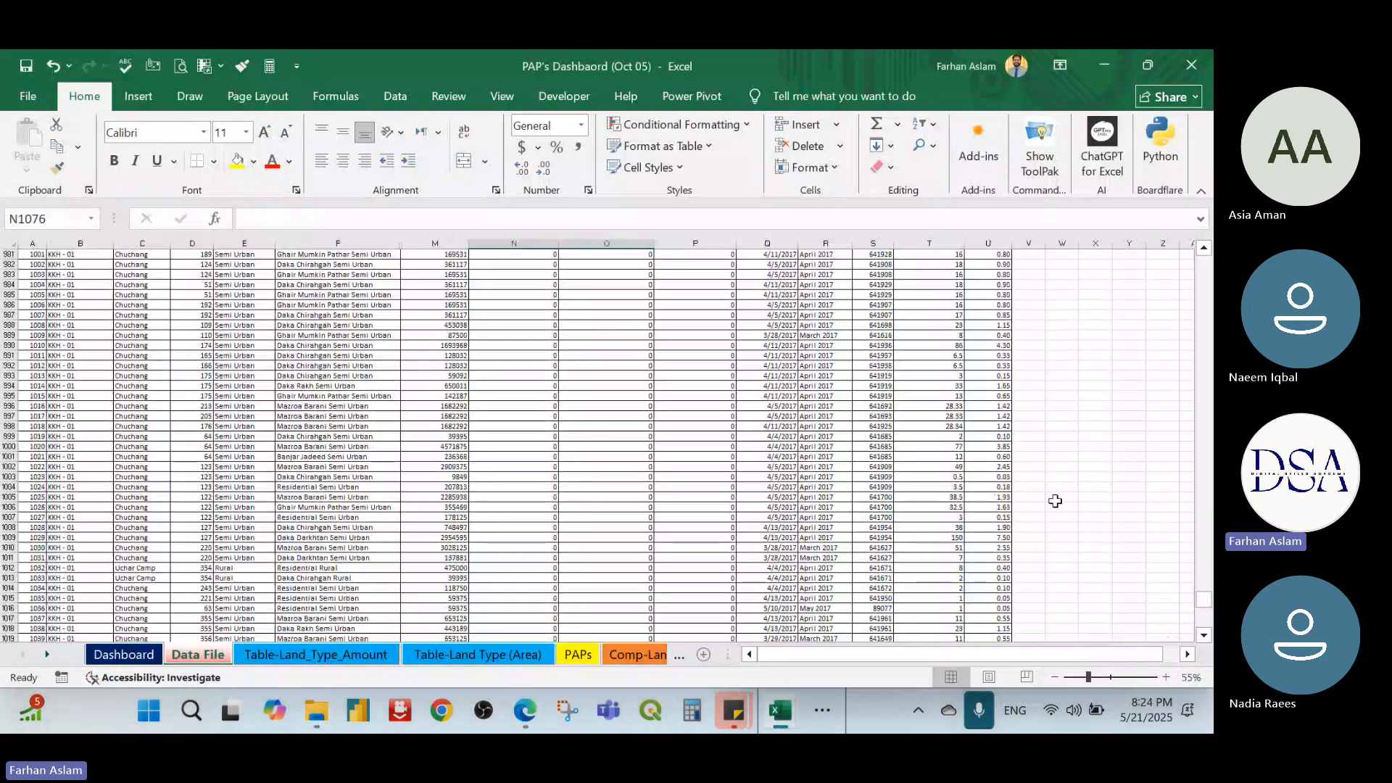
key(ctrl+Home)
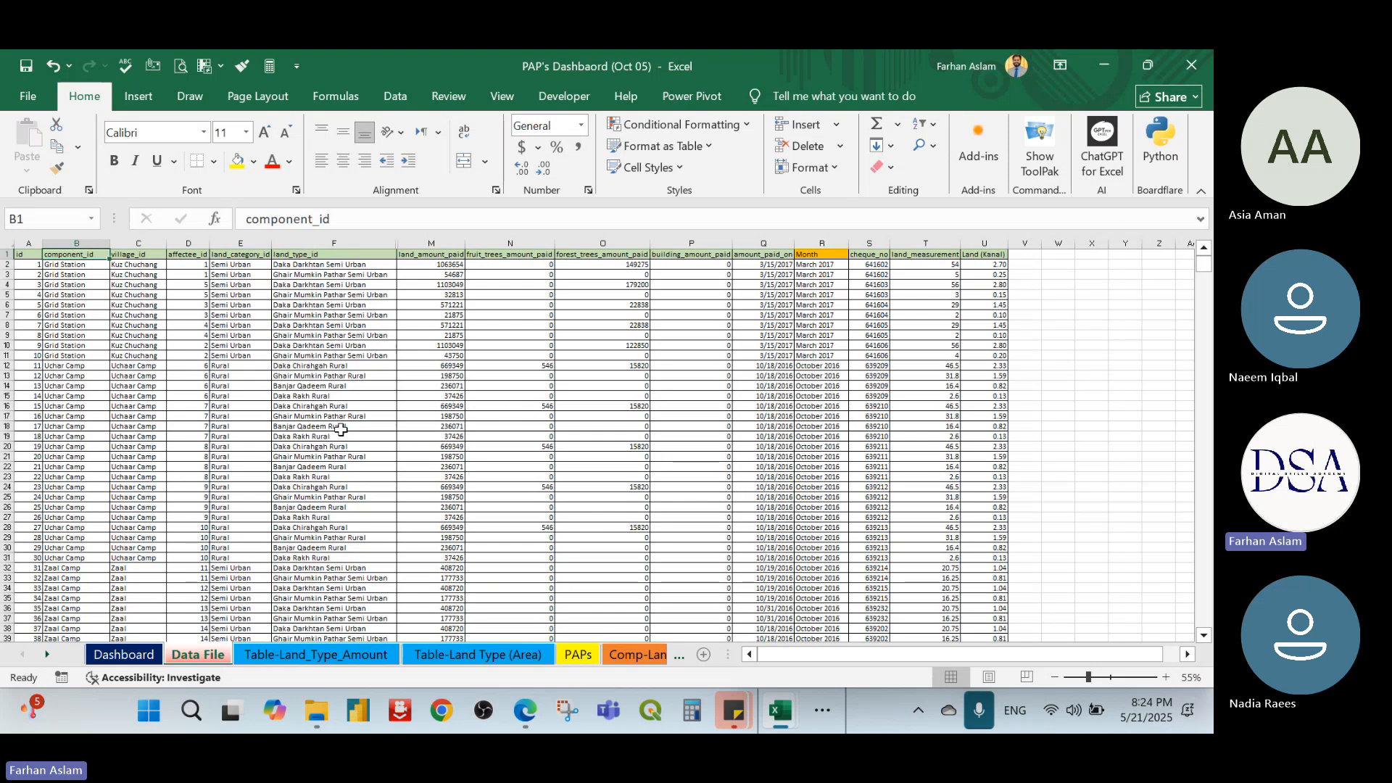
Return to the Dashboard sheet and review its payment, land, month-wise and trees-and-building charts
click(124, 654)
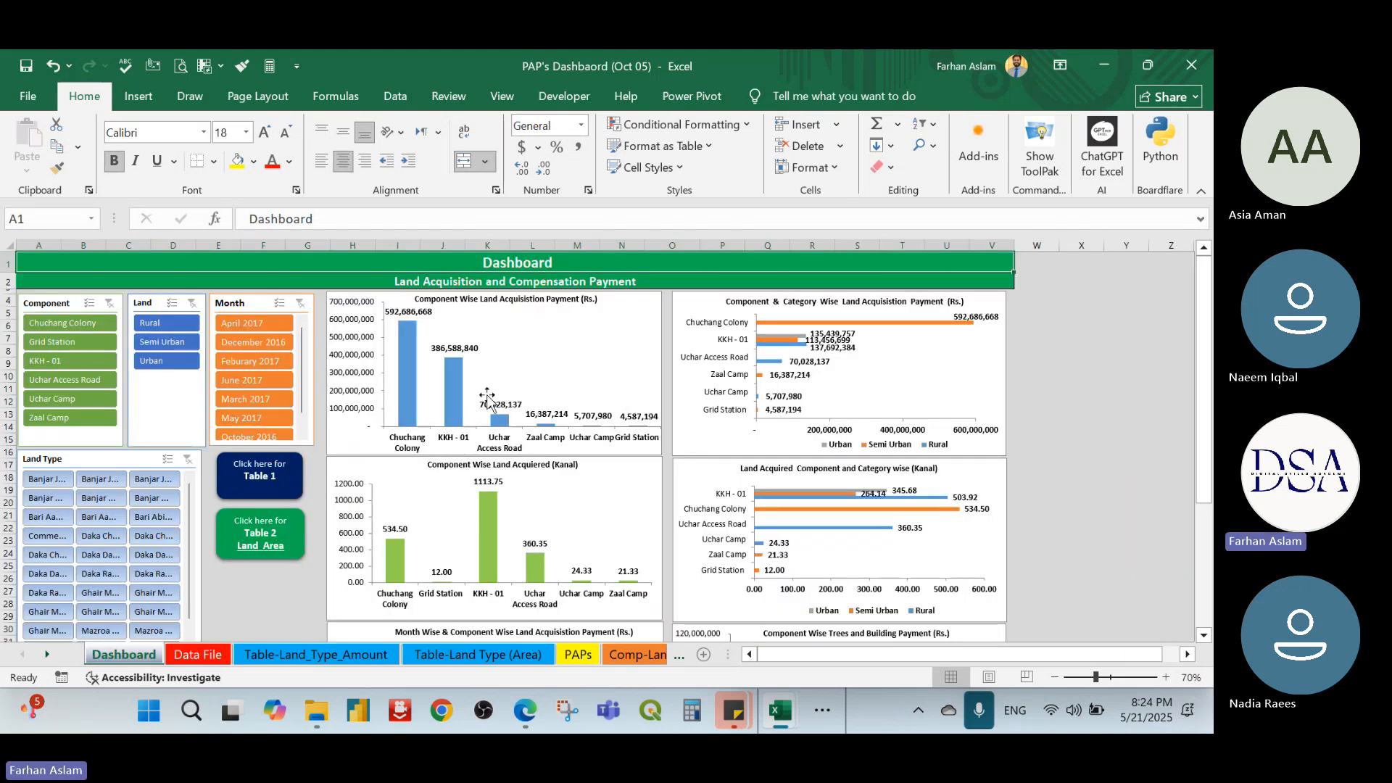
scroll(751, 428, down, 3)
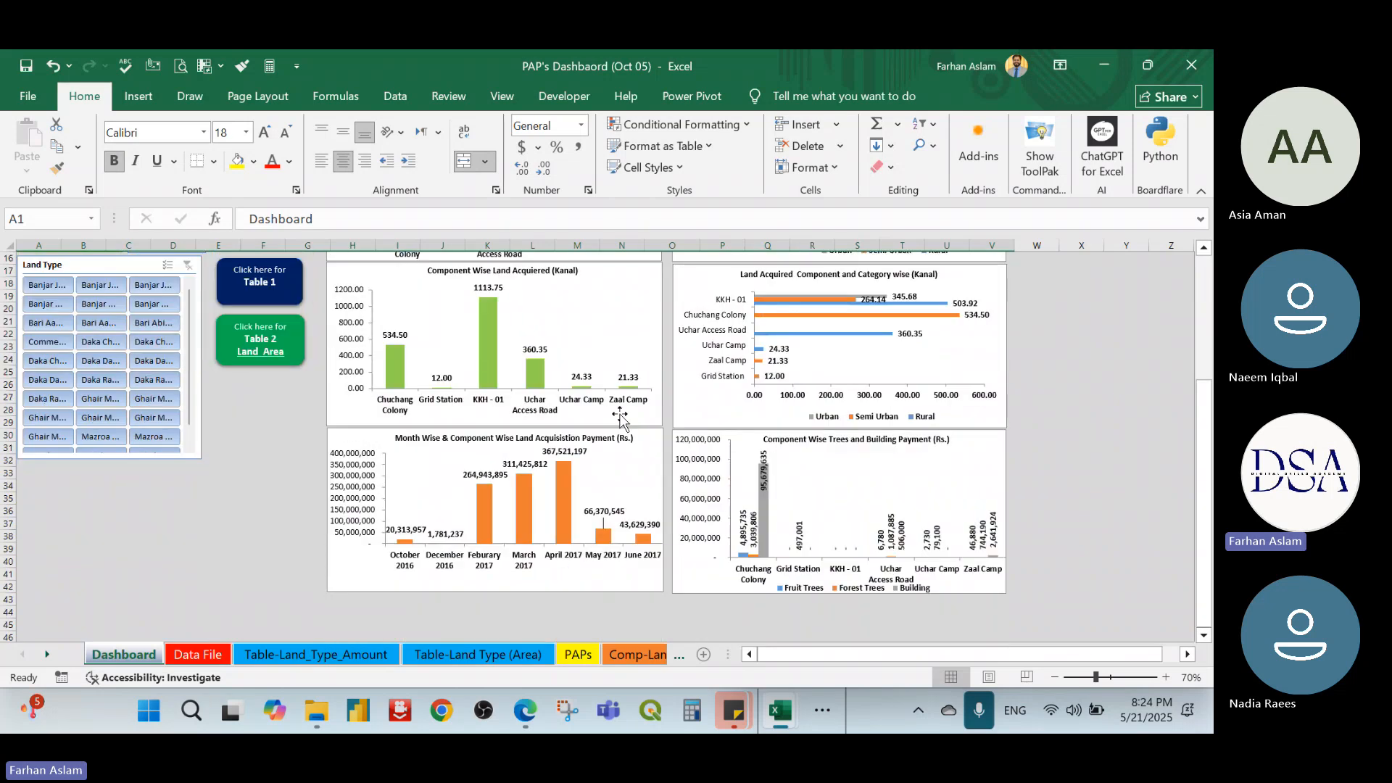
scroll(622, 435, up, 3)
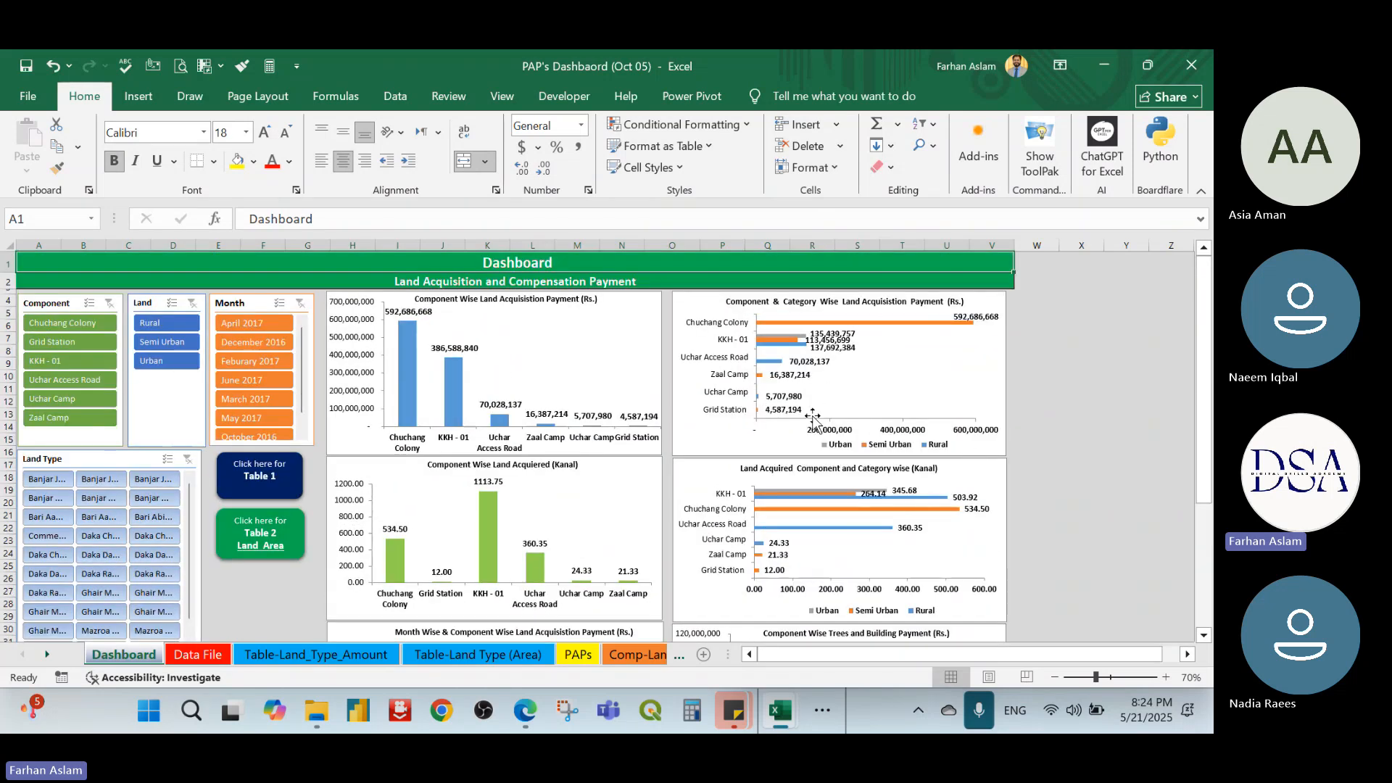
scroll(812, 417, up, 1)
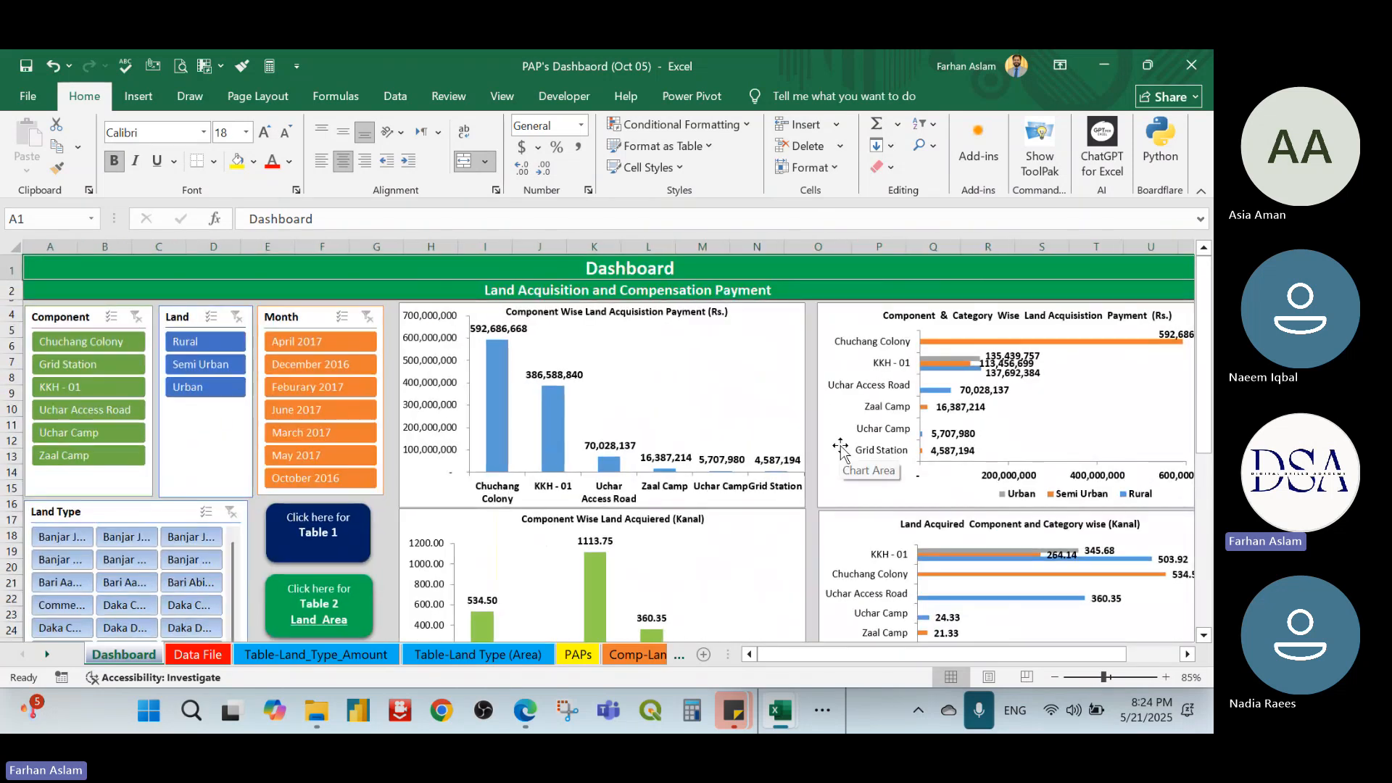
scroll(841, 449, down, 1)
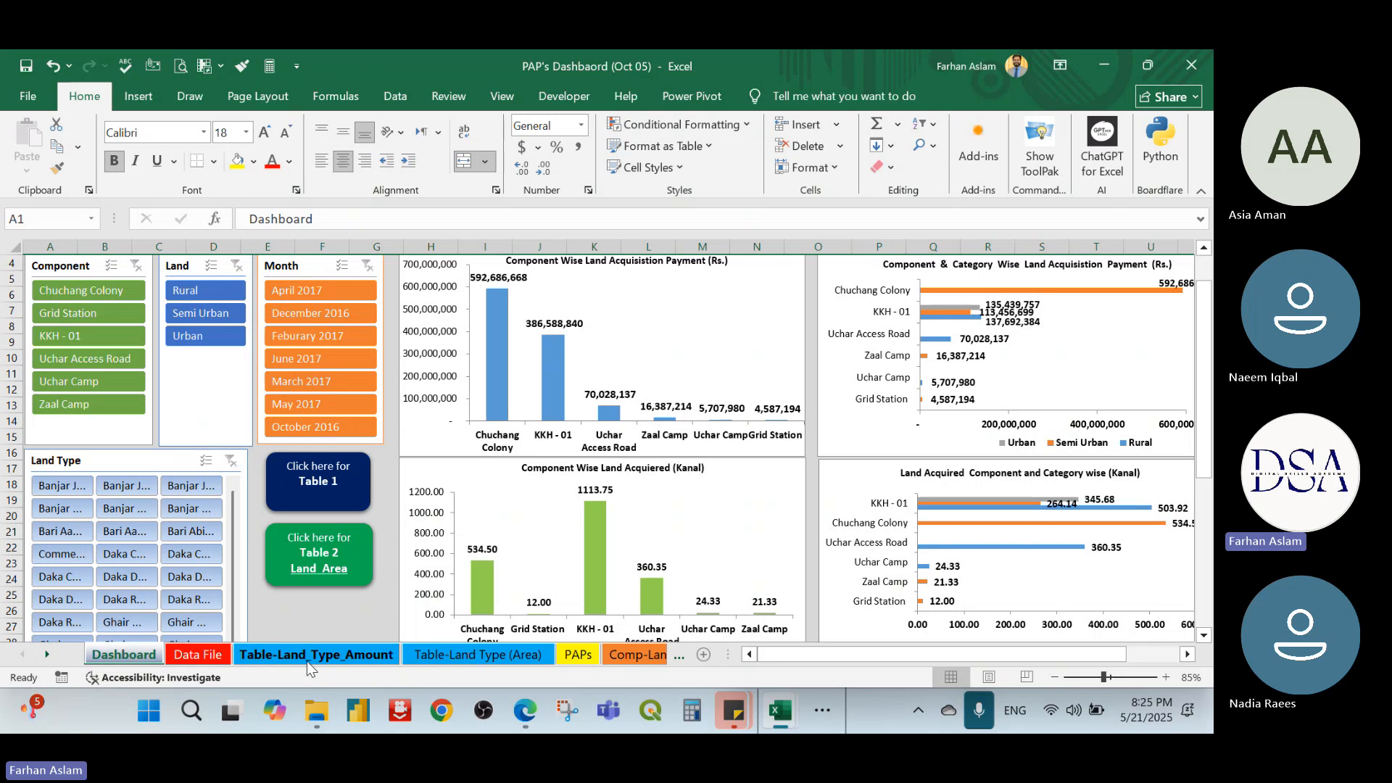
Make the "Click here for Table 1" shape on the dashboard slightly taller to fit its Land_Amount line
ctrl+click(359, 499)
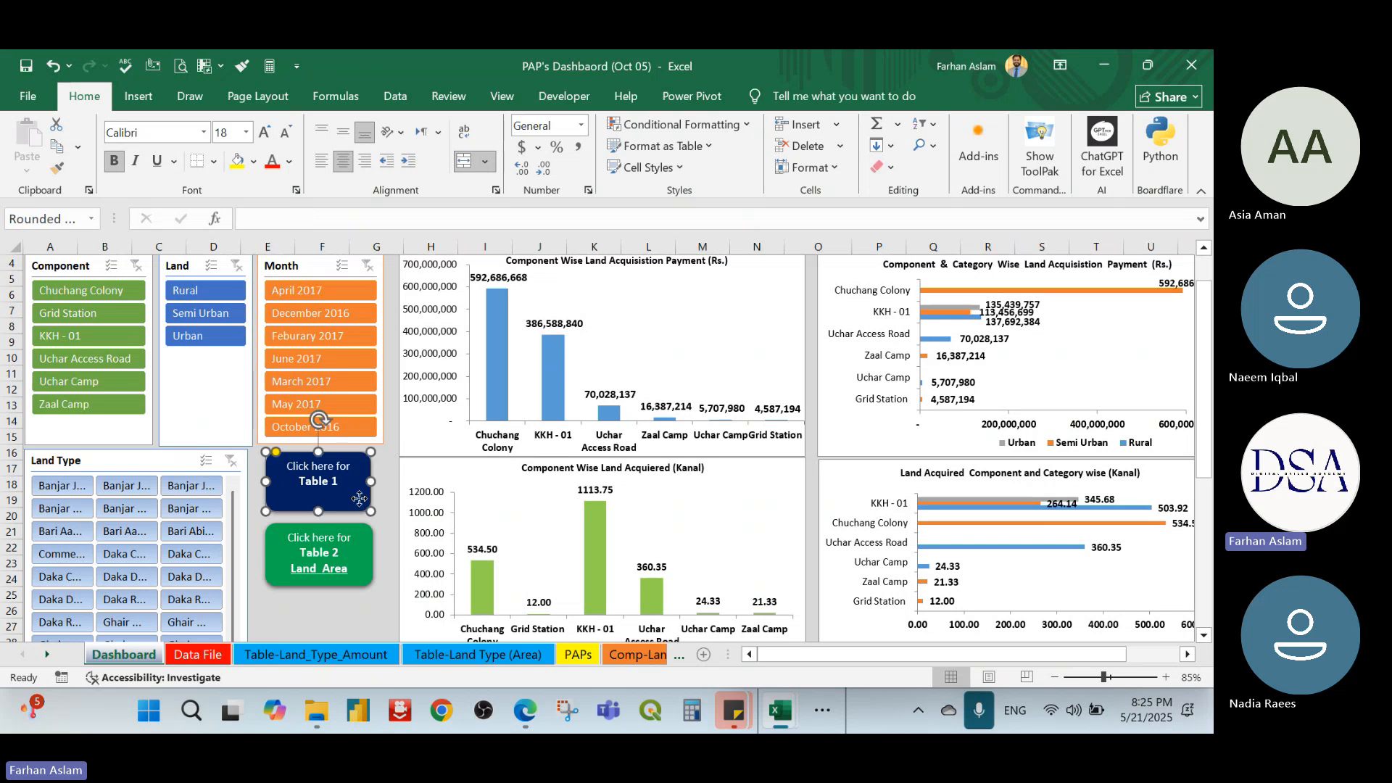
right_click(359, 499)
click(319, 512)
drag(319, 512, 319, 517)
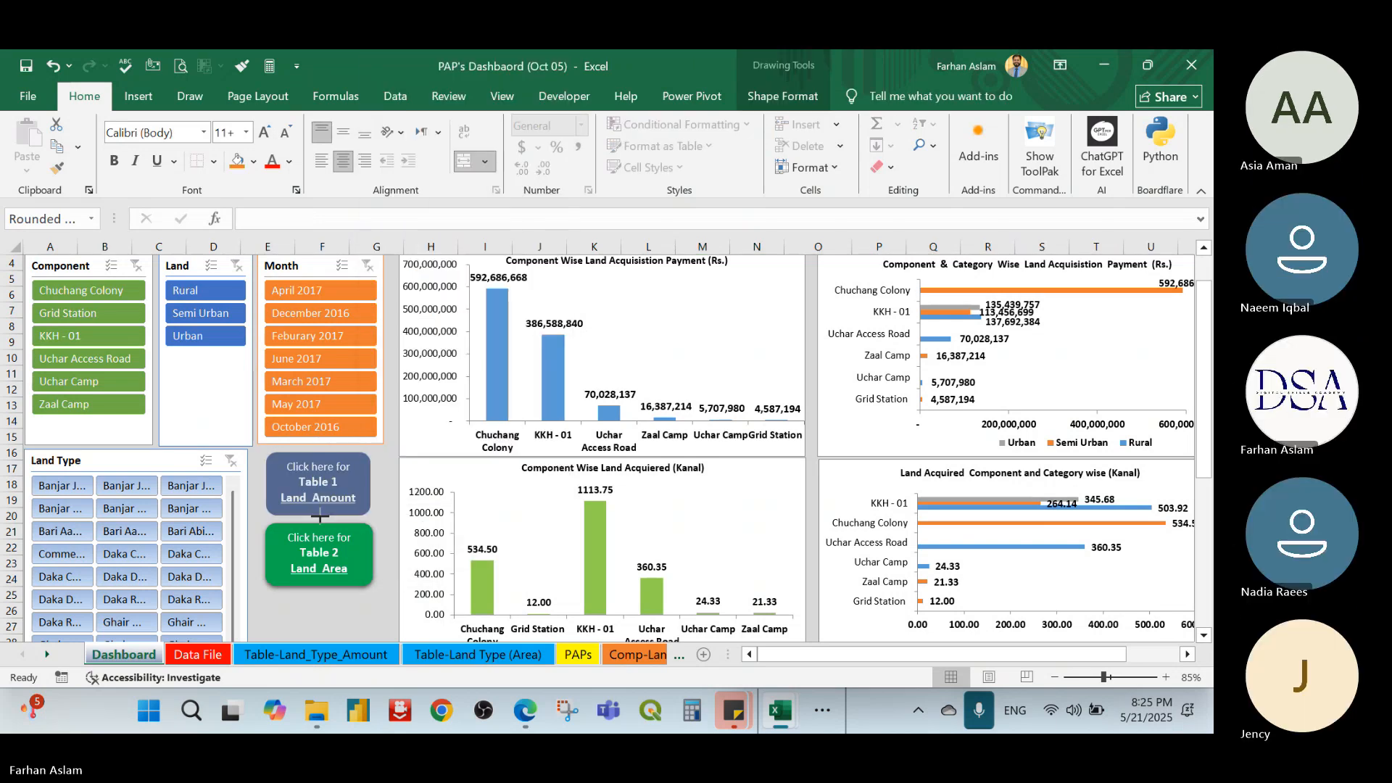
click(357, 614)
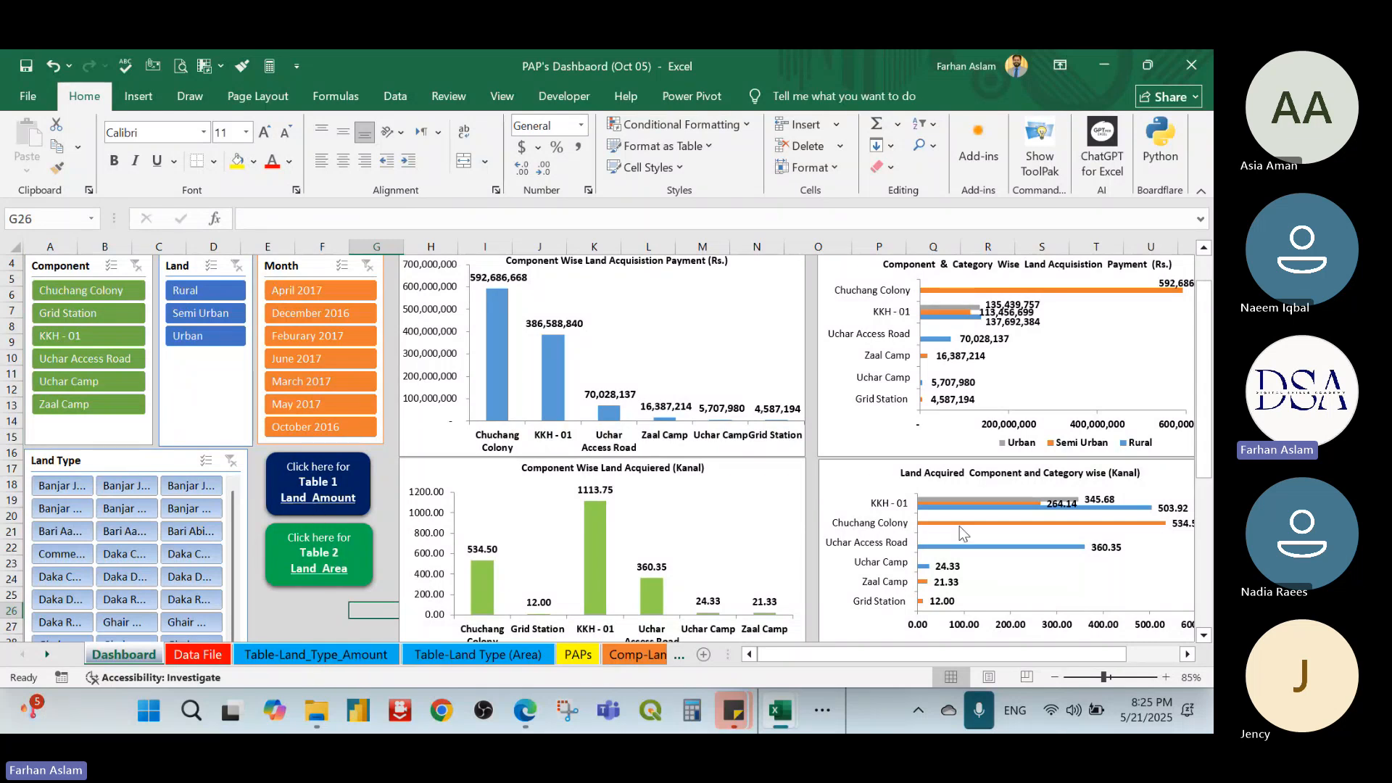
mouse_move(959, 528)
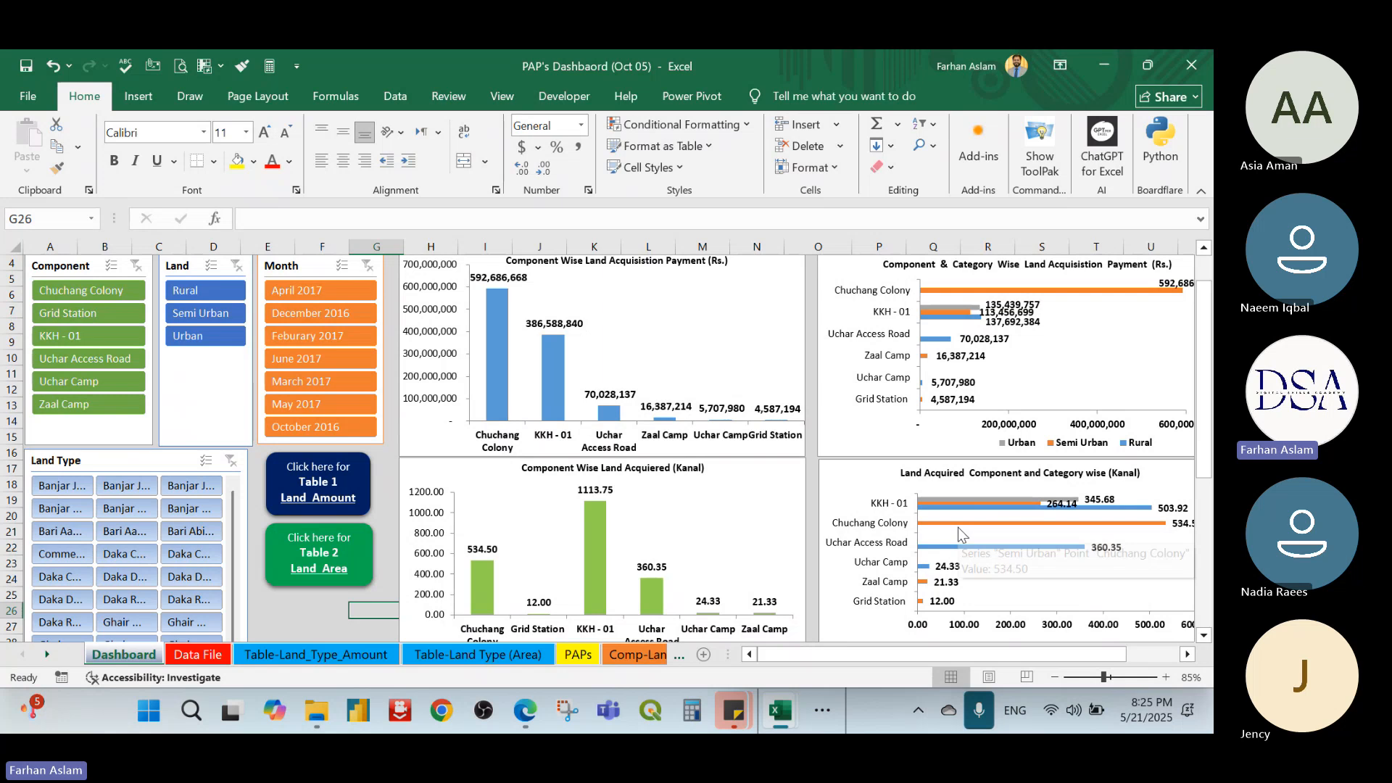
scroll(921, 501, up, 1)
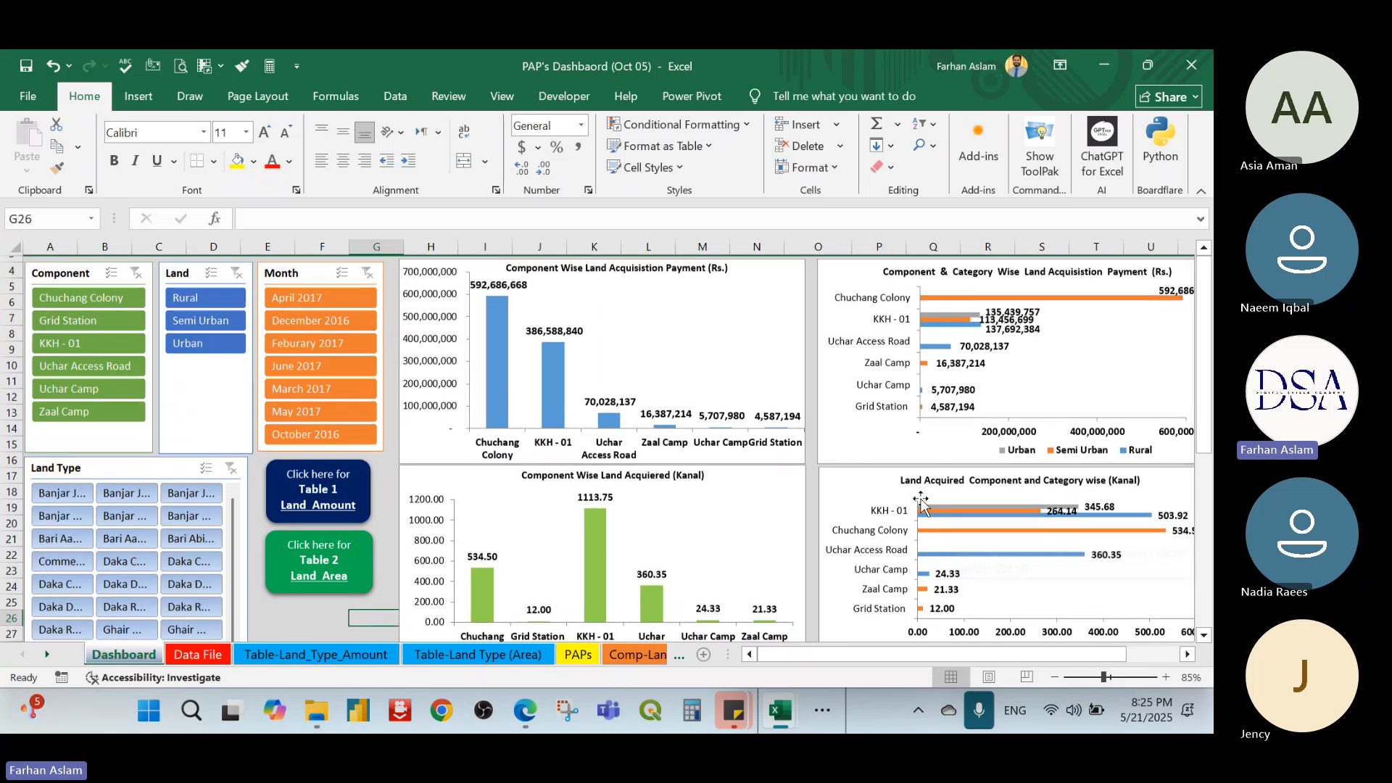
Review the dashboard's slicers, check the Month column on the Data File sheet, and return to the Dashboard sheet
scroll(921, 501, up, 1)
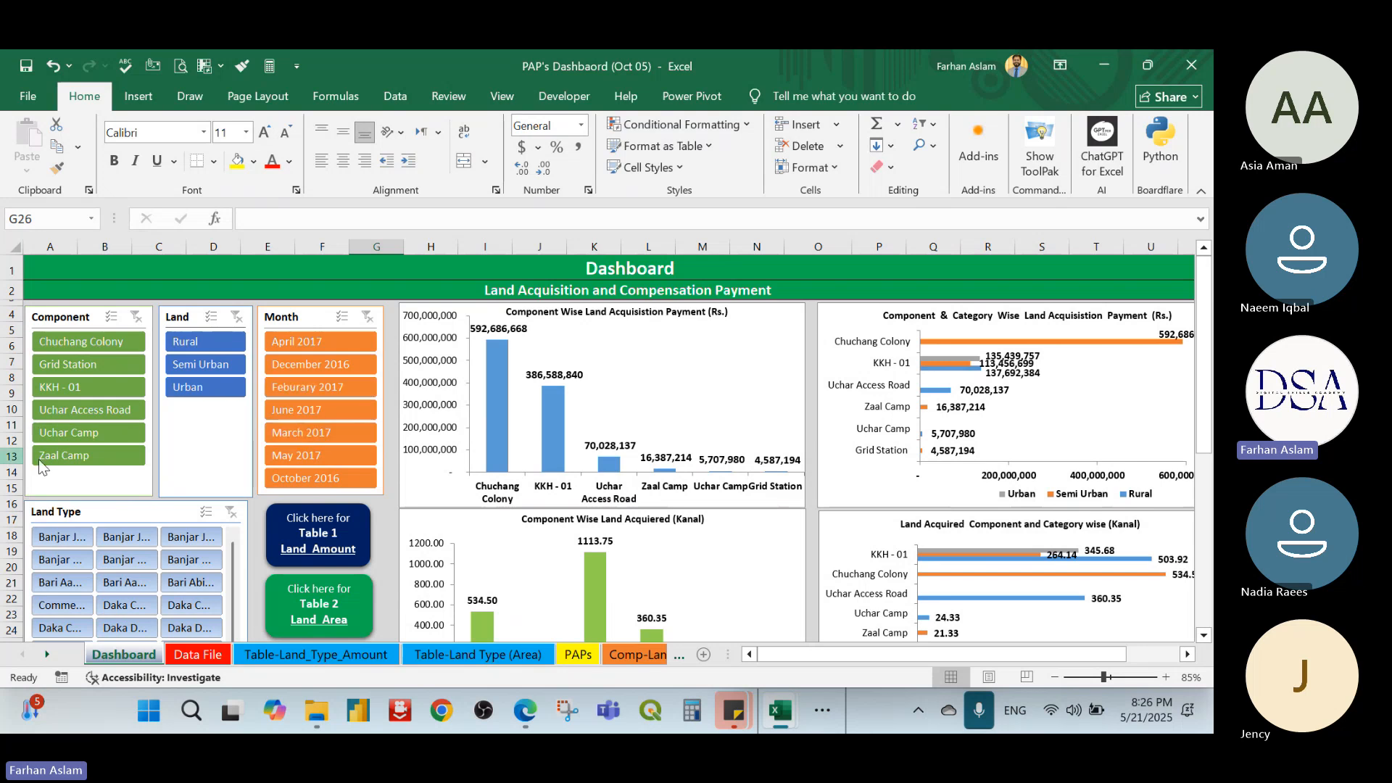
scroll(160, 515, down, 1)
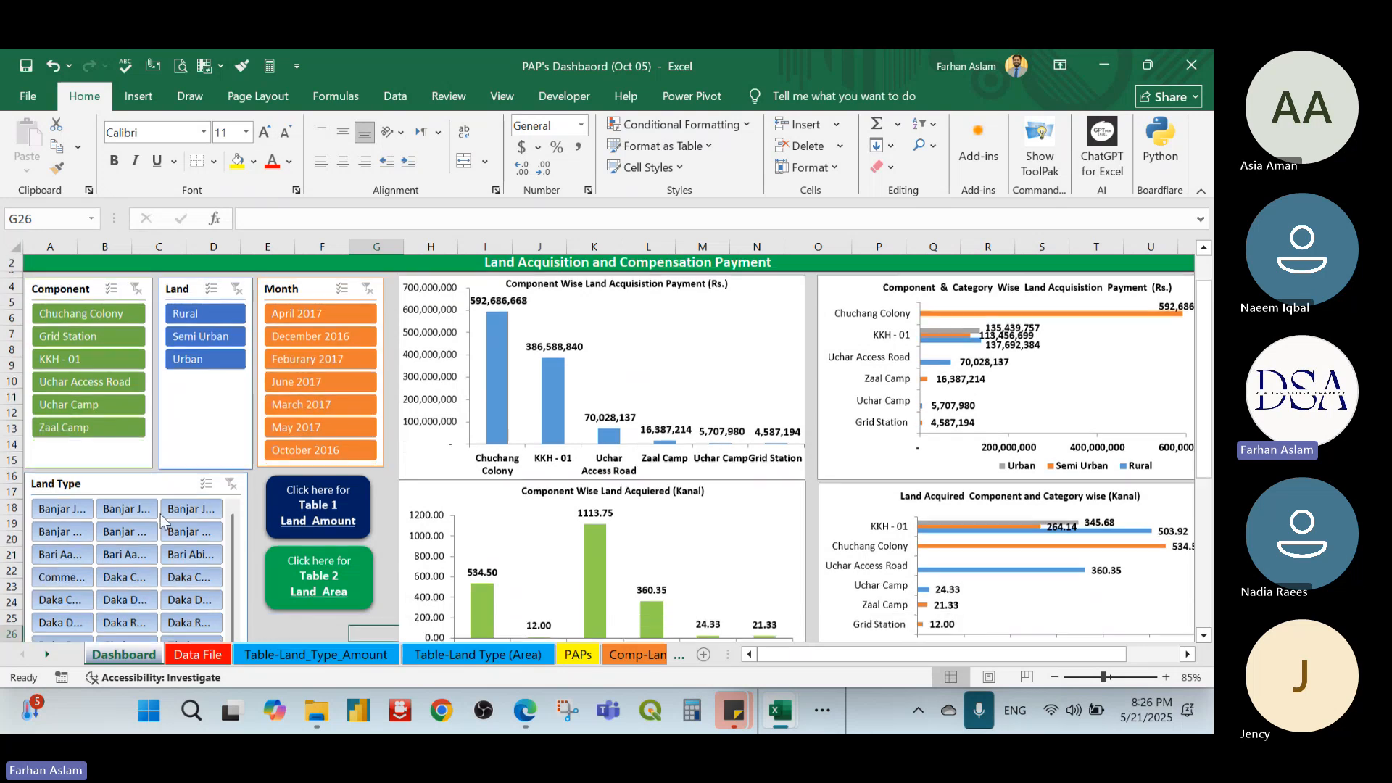
scroll(169, 556, up, 1)
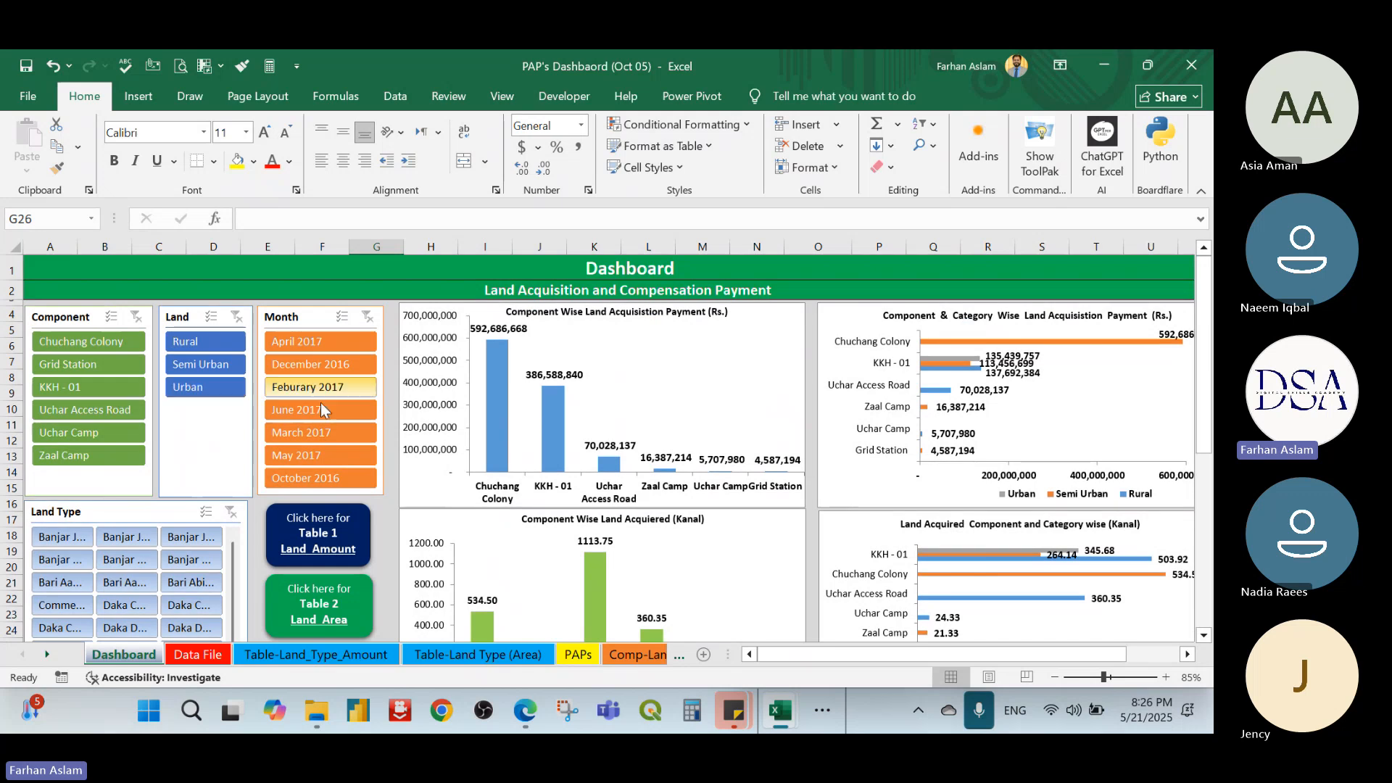
click(200, 654)
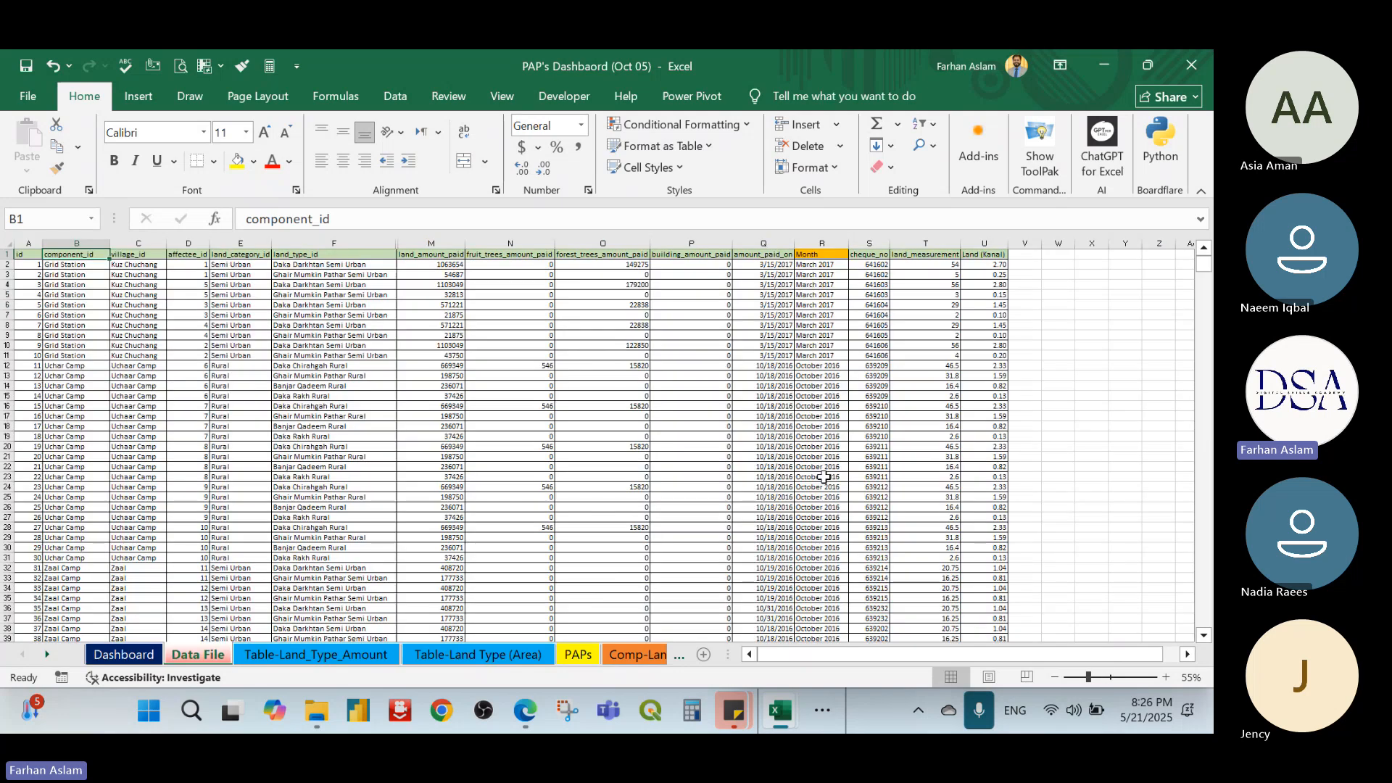
click(123, 655)
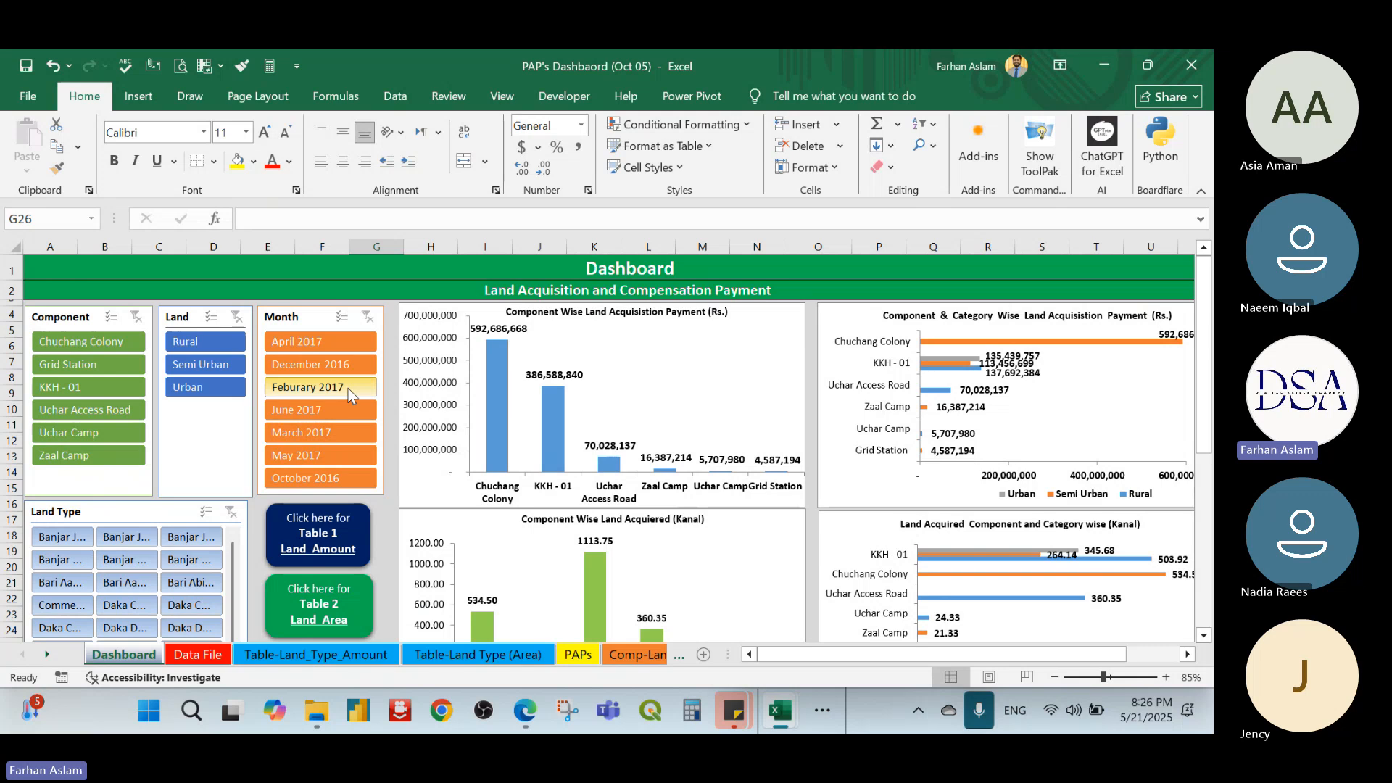
Filter the dashboard to May 2017 with the Month slicer and review the filtered charts
click(324, 455)
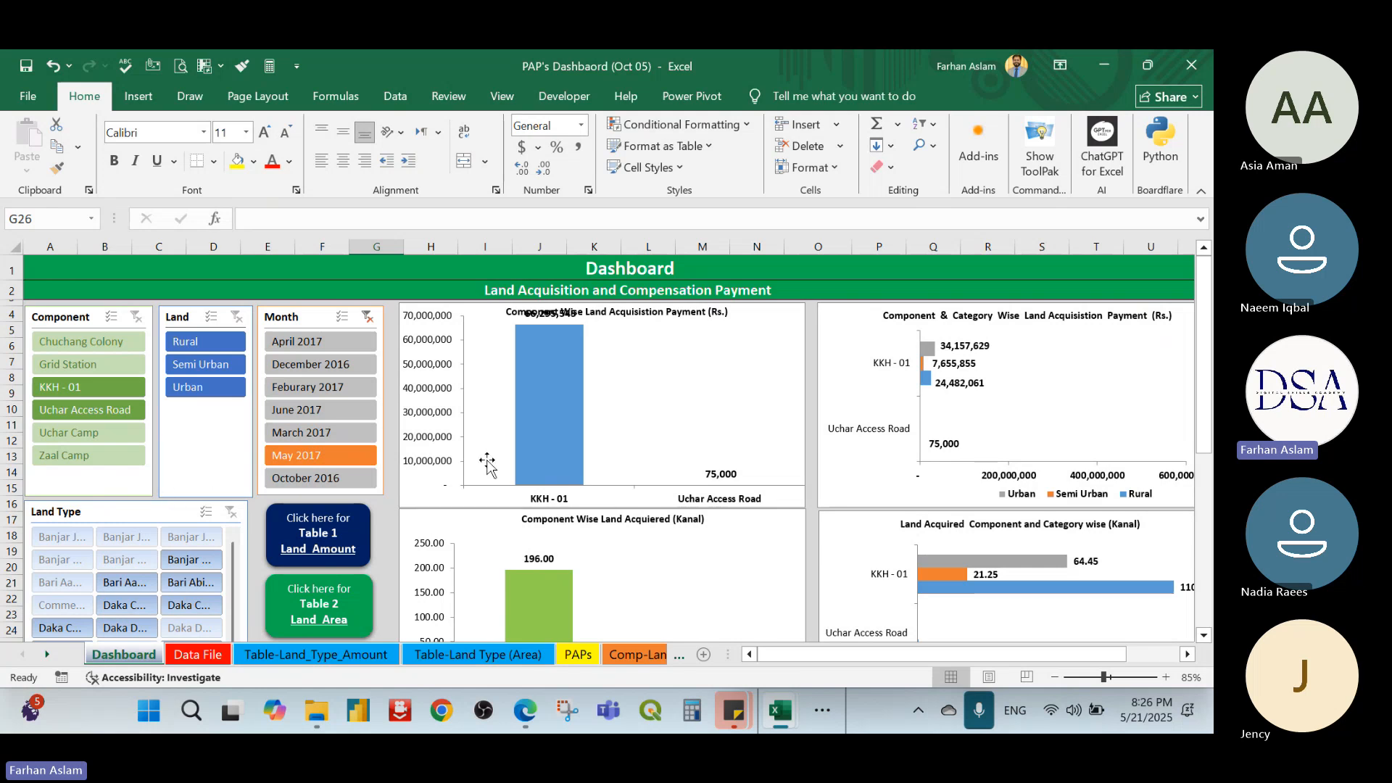
click(320, 459)
scroll(136, 472, down, 3)
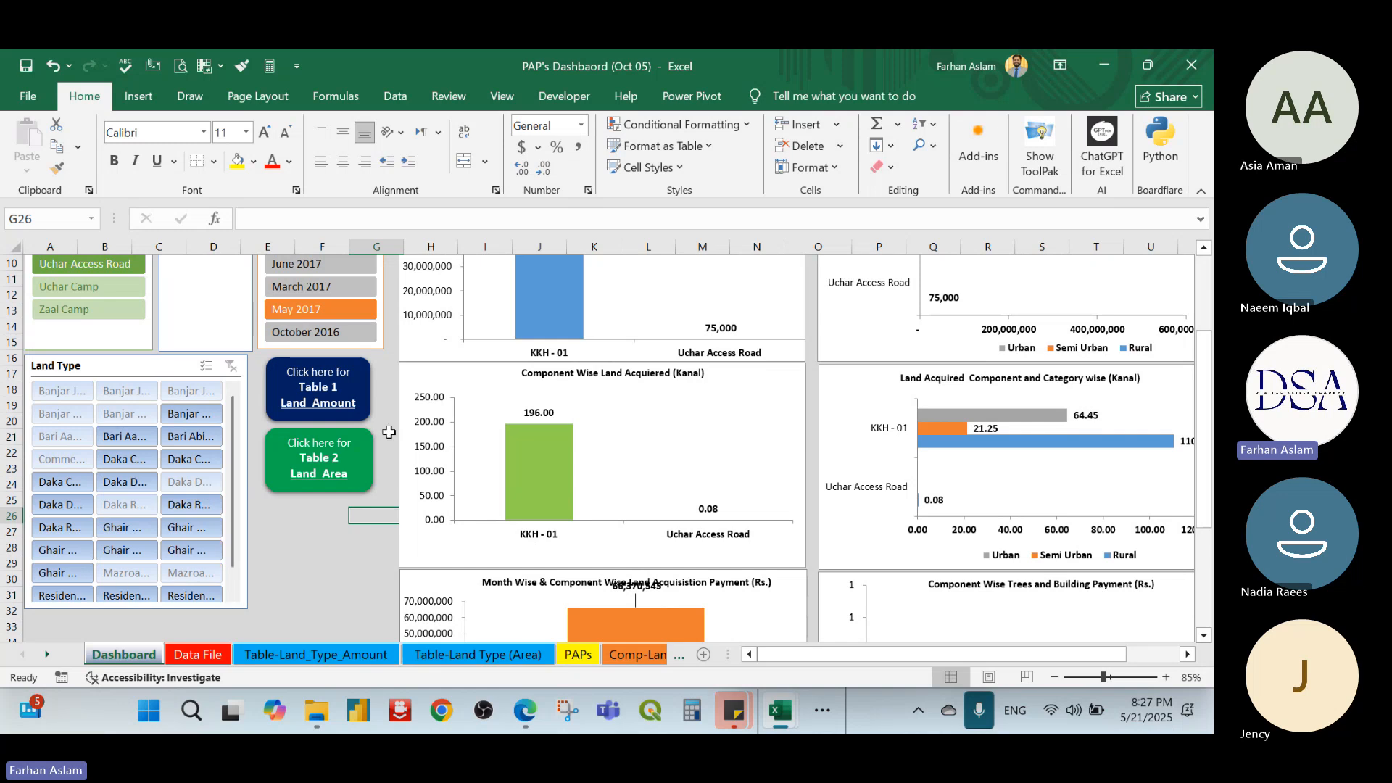
Fill the Month filter cell B1 with yellow on both the Table-Land_Type_Amount and Table-Land Type (Area) sheets
click(317, 395)
click(237, 161)
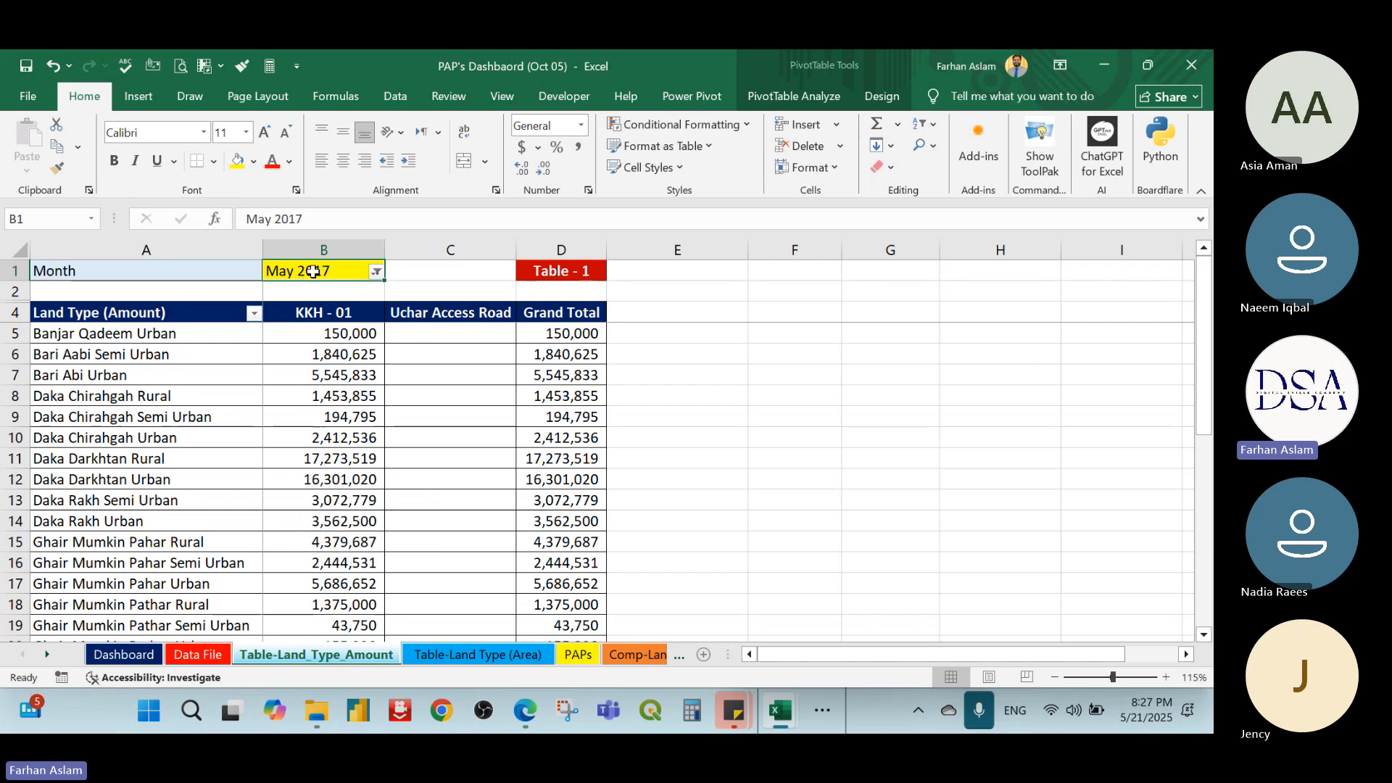
click(499, 655)
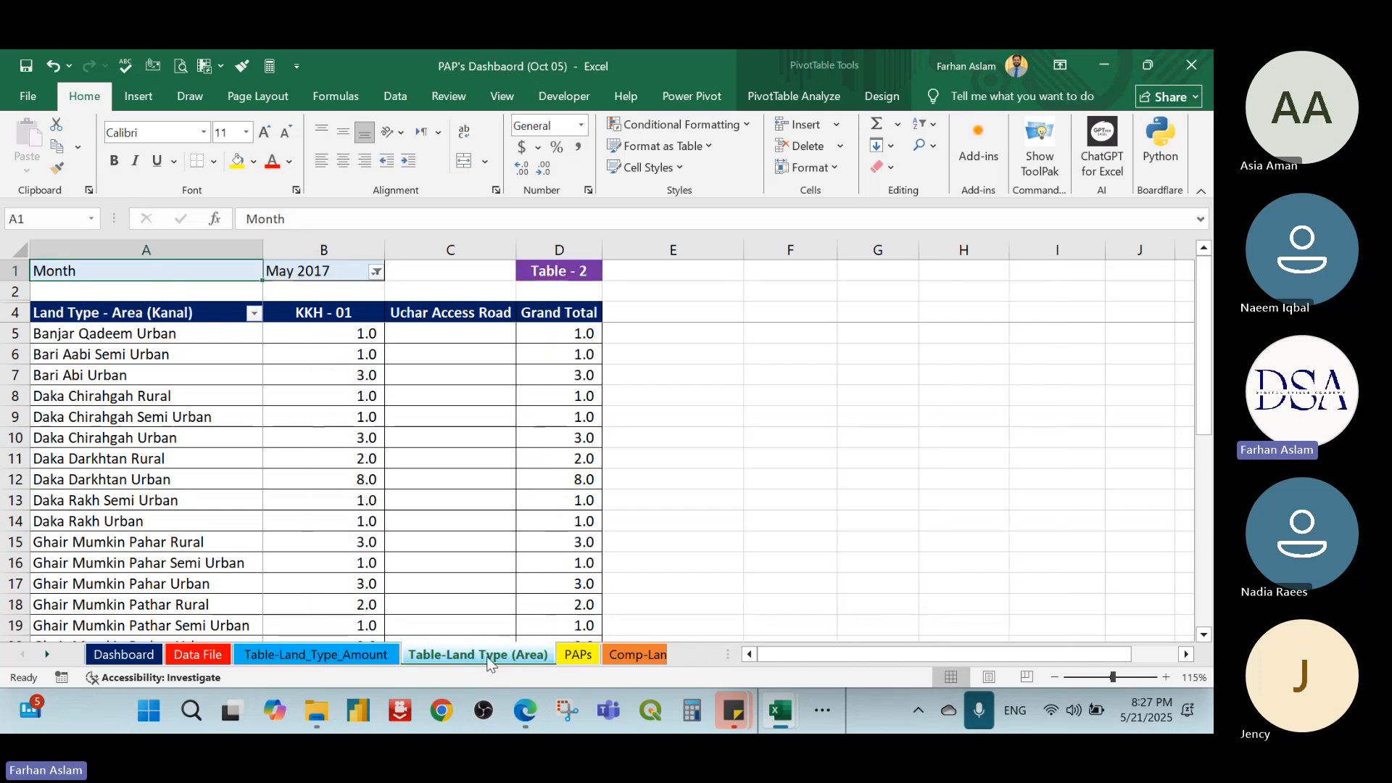
click(304, 270)
click(237, 161)
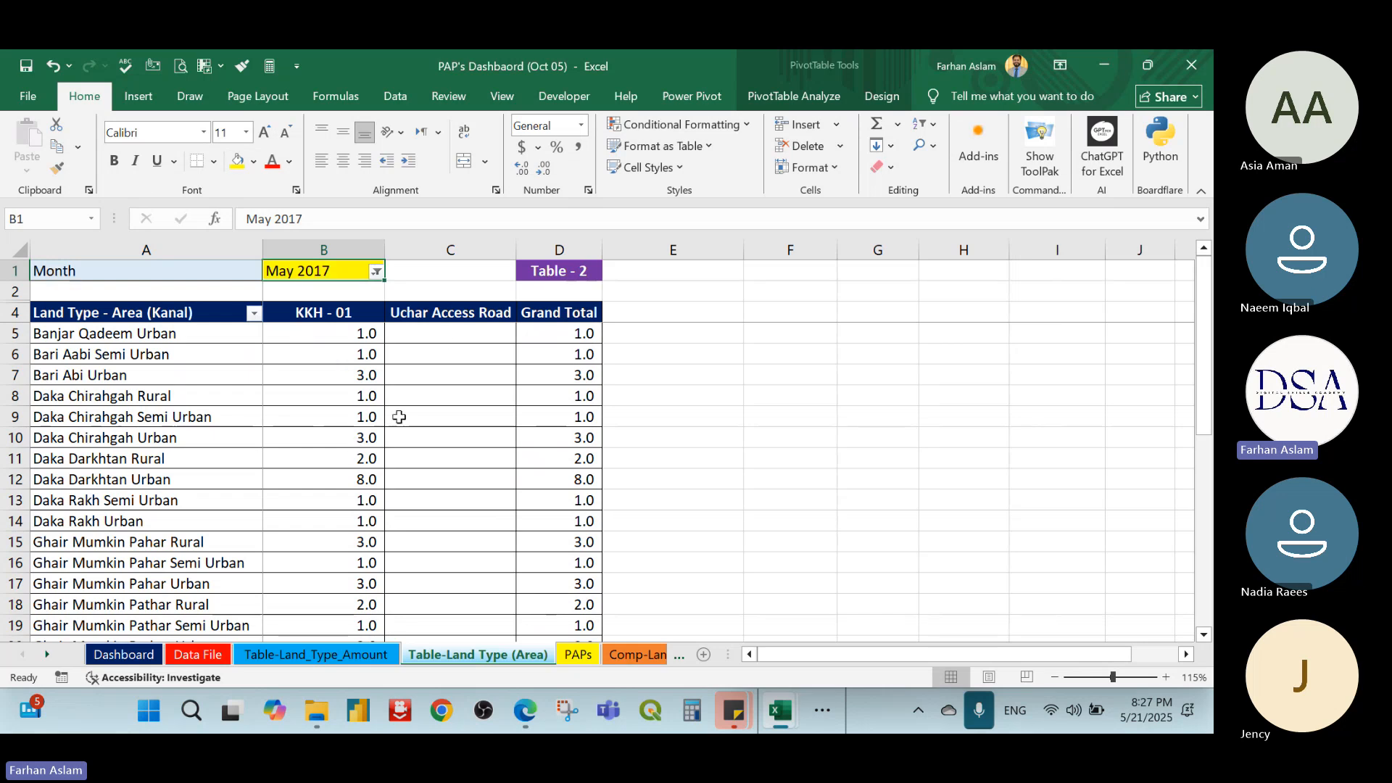
Return to the Dashboard sheet and clear the Month slicer's filter
click(128, 654)
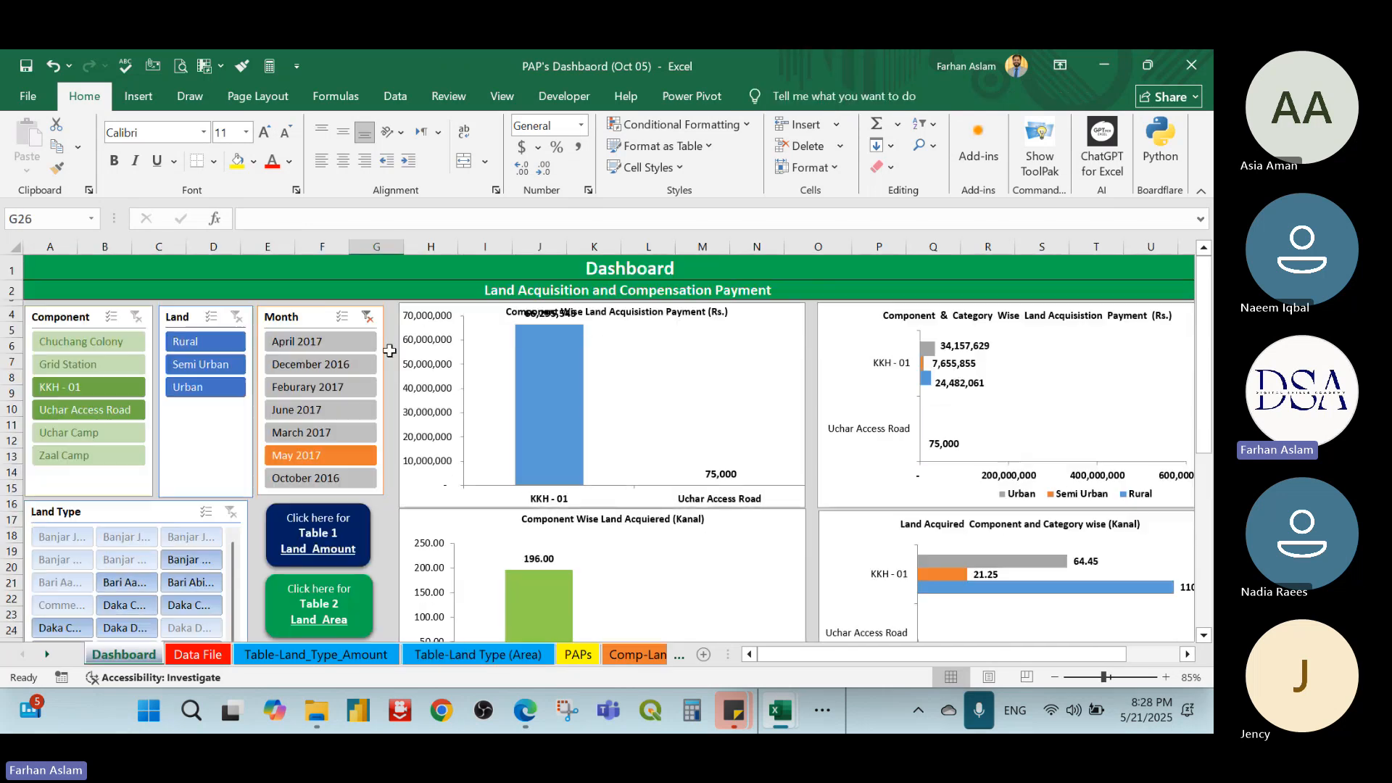
click(368, 319)
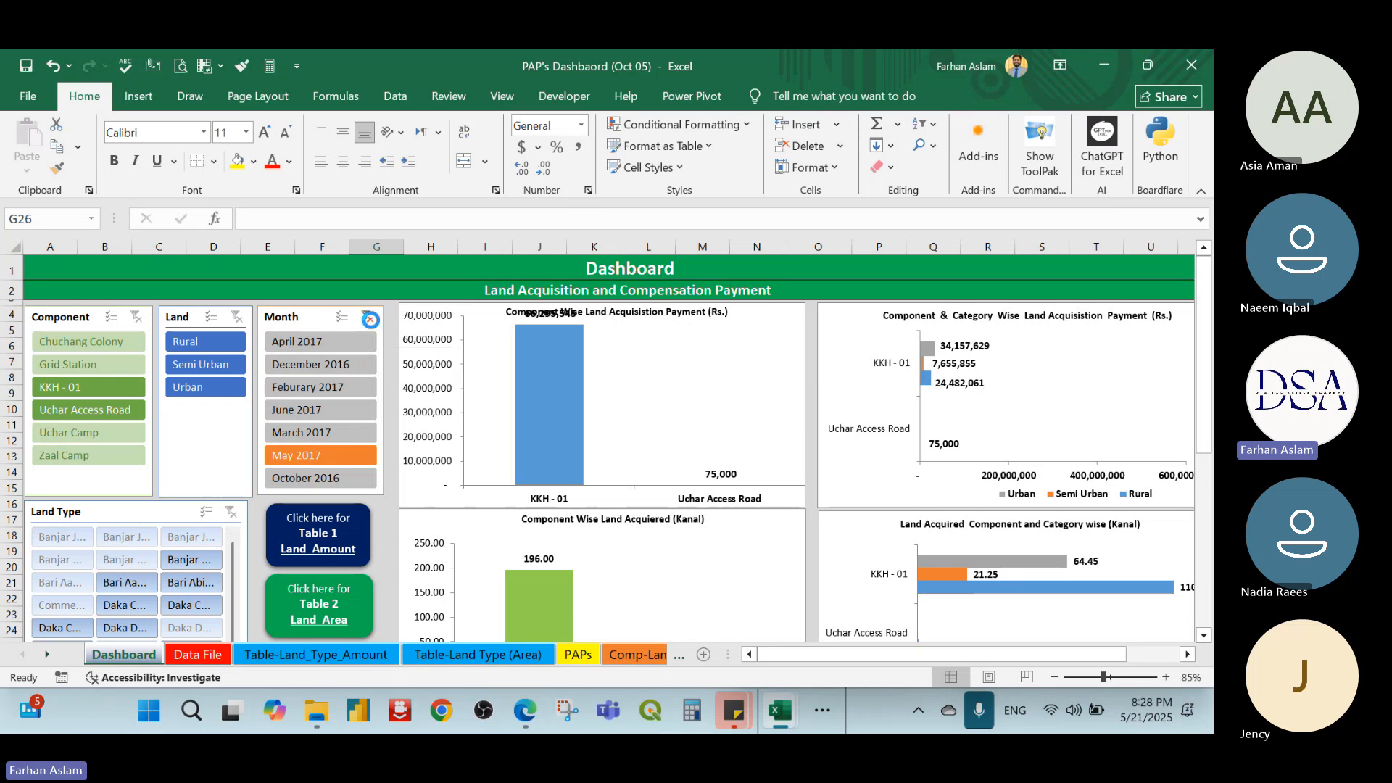
mouse_move(564, 462)
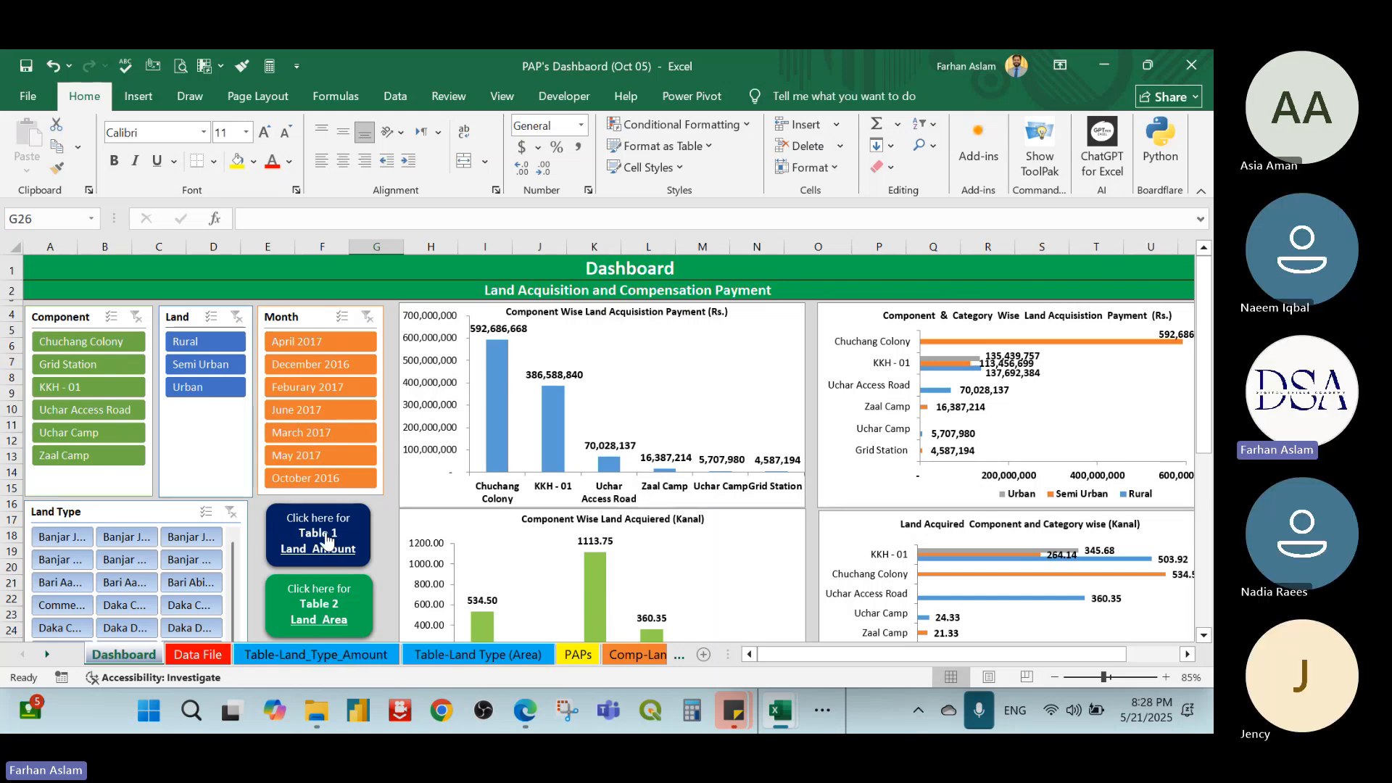
Examine Table 1 down to its Grand Total row and Table 2, both covering all months
click(324, 654)
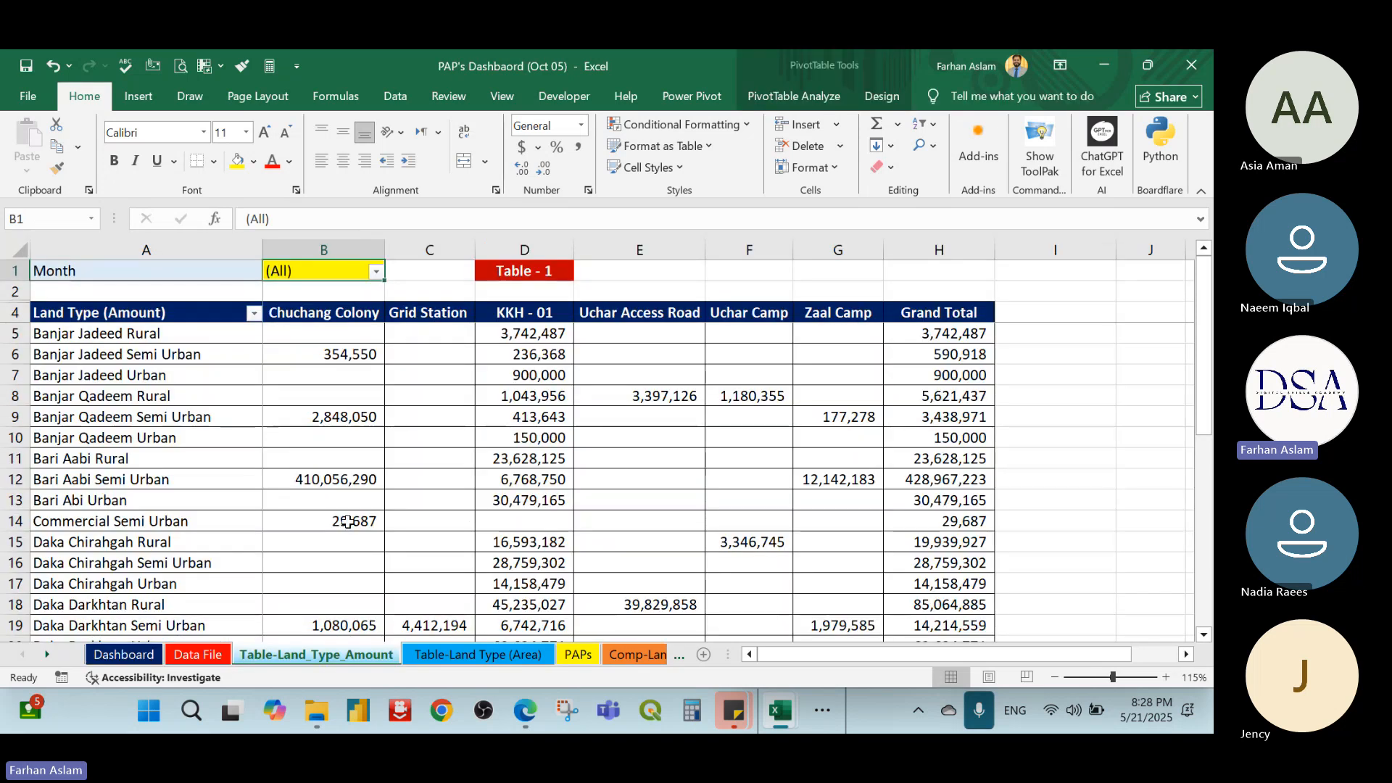
scroll(348, 522, down, 9)
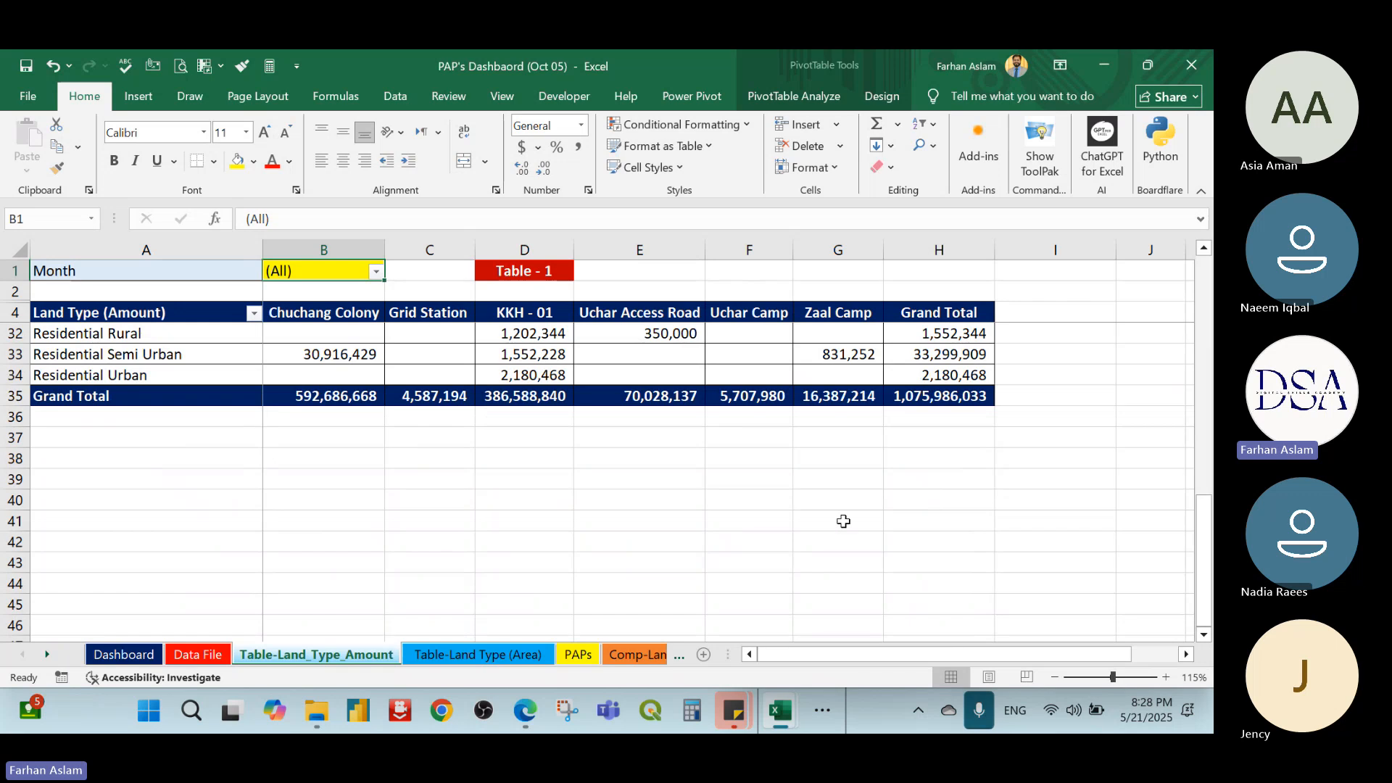
scroll(469, 546, up, 4)
scroll(469, 546, up, 5)
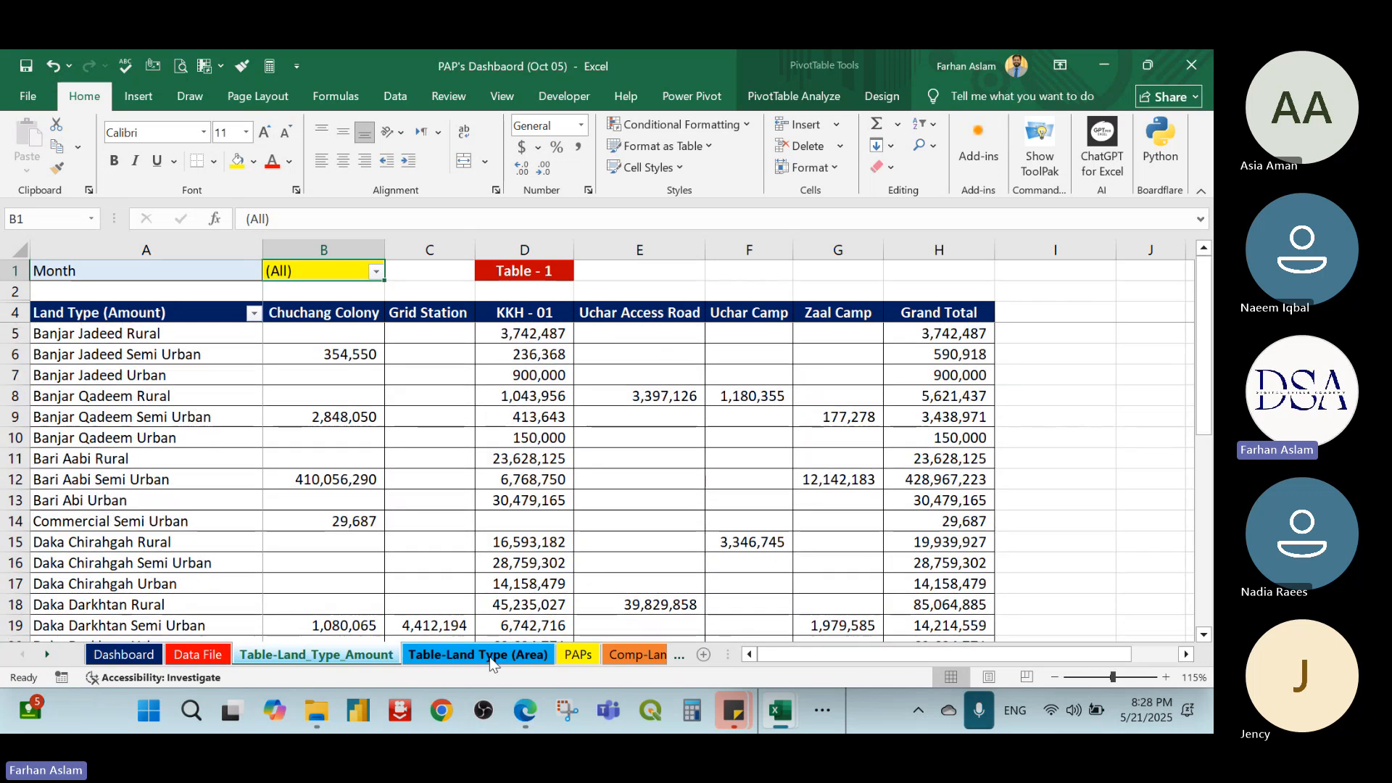
key(ctrl+Page_Down)
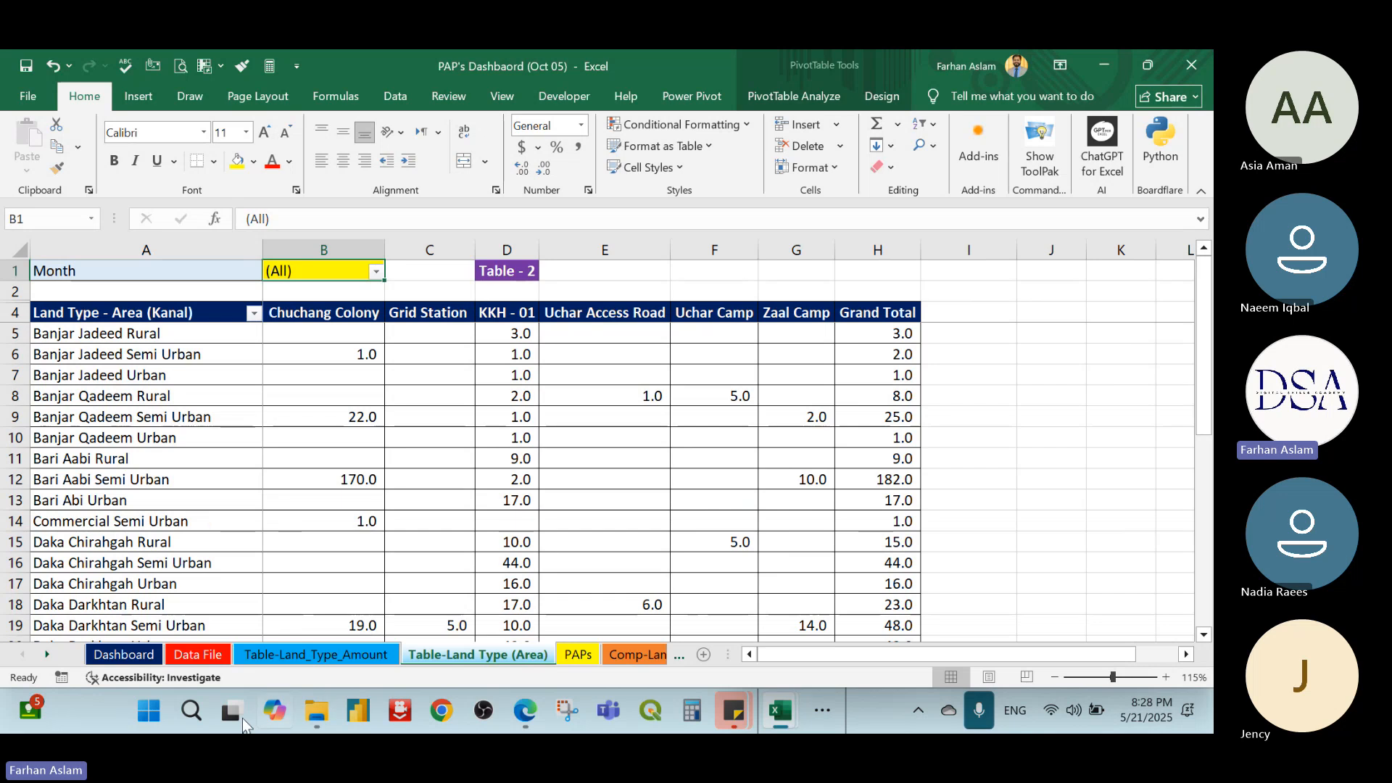
Go back to the Dashboard sheet and look over its charts down to the month-wise payments
click(124, 657)
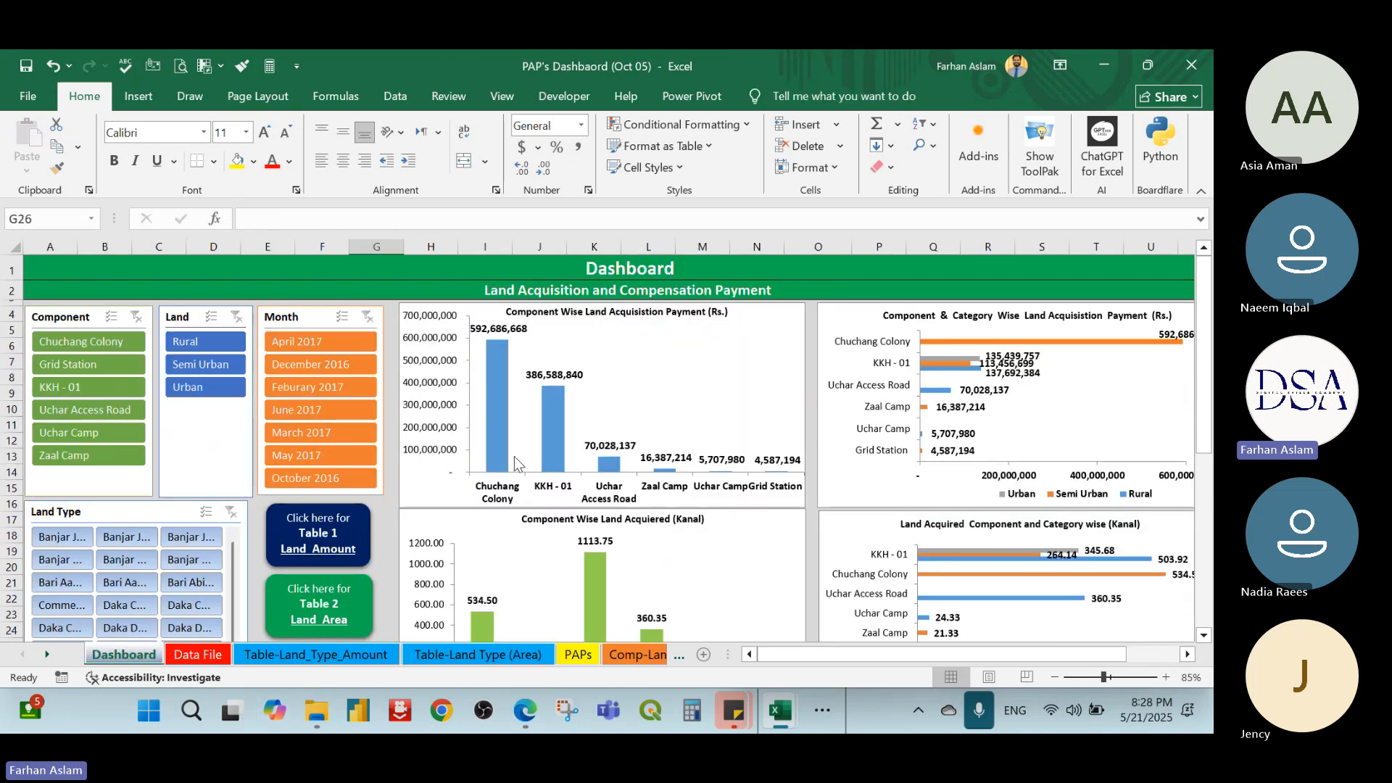
scroll(761, 498, down, 5)
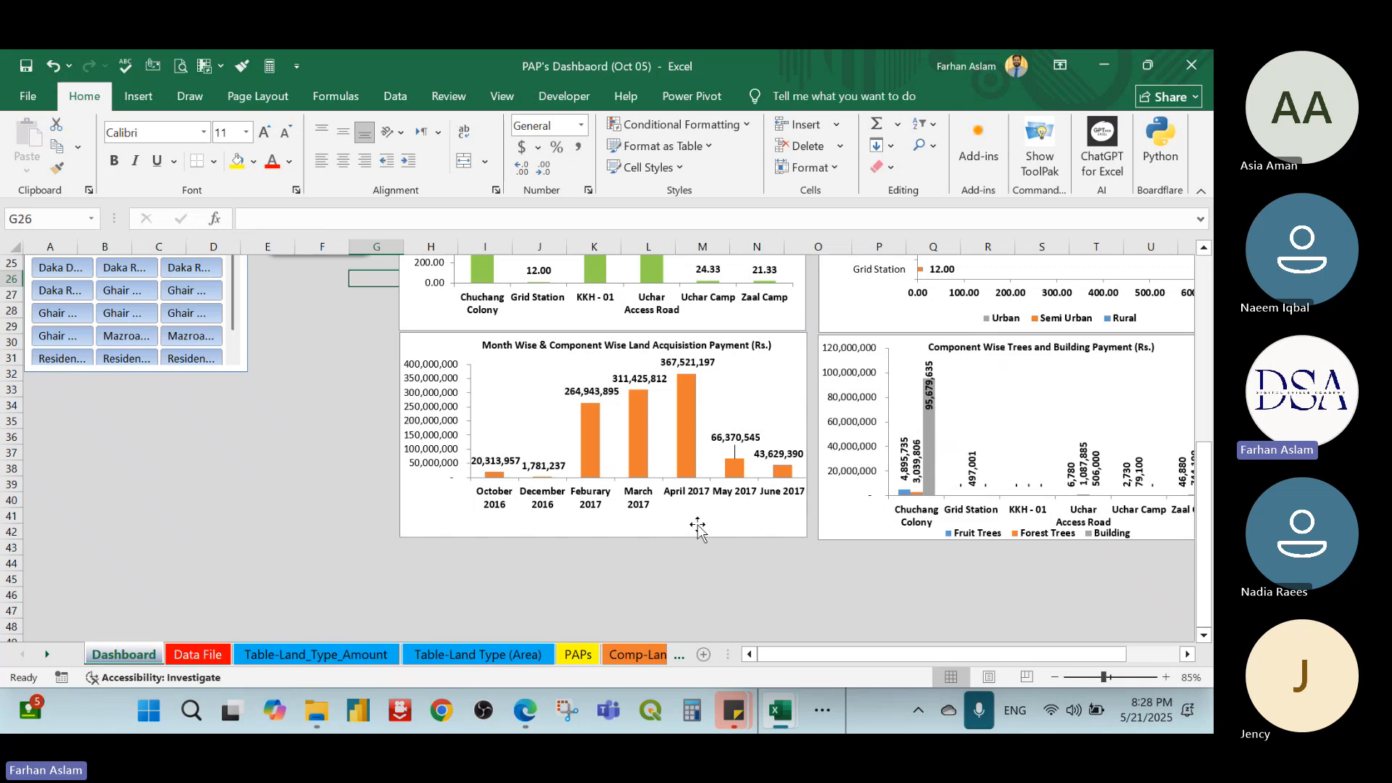
scroll(699, 526, up, 5)
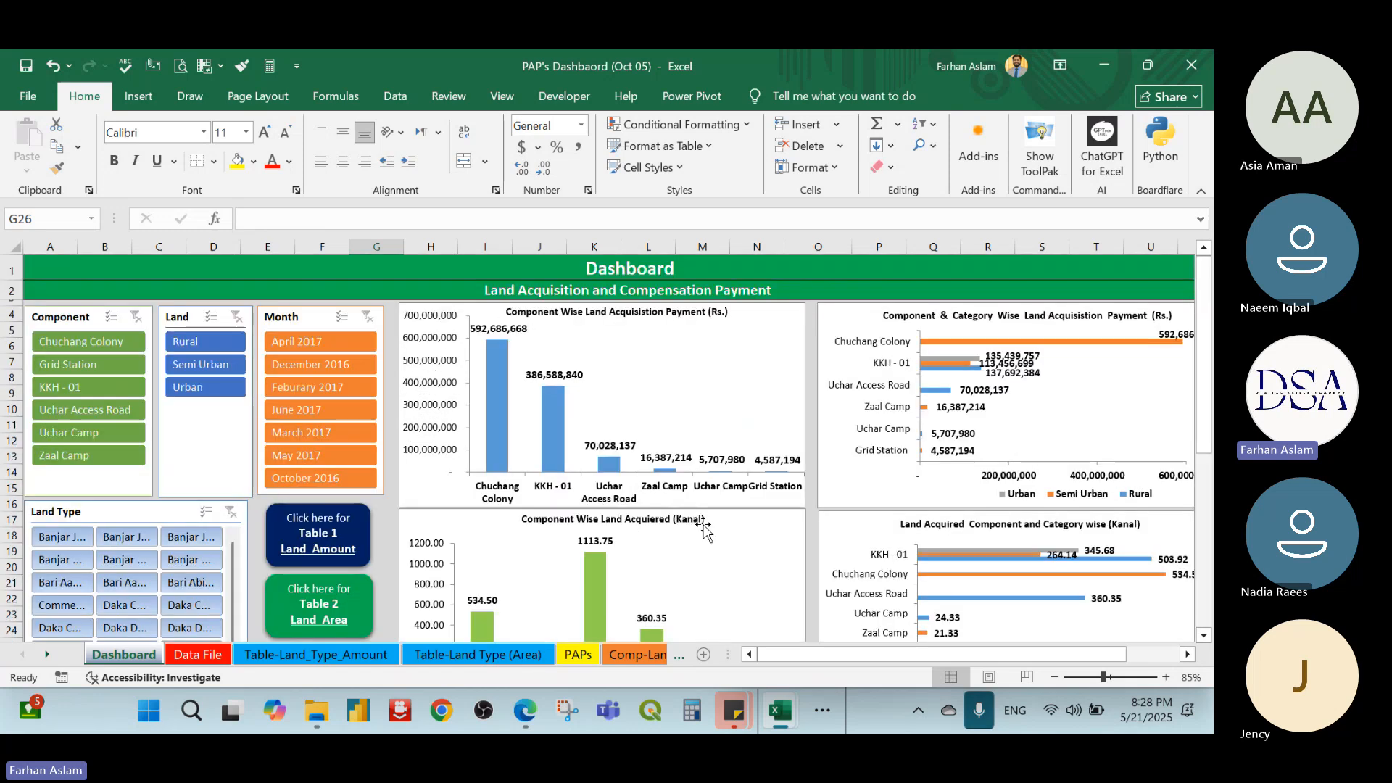
Close the PAP's Dashbaord (Oct 05) workbook with its changes saved and bring up Sales & Profit Dashboard (Feb 12, 2025)
click(1193, 66)
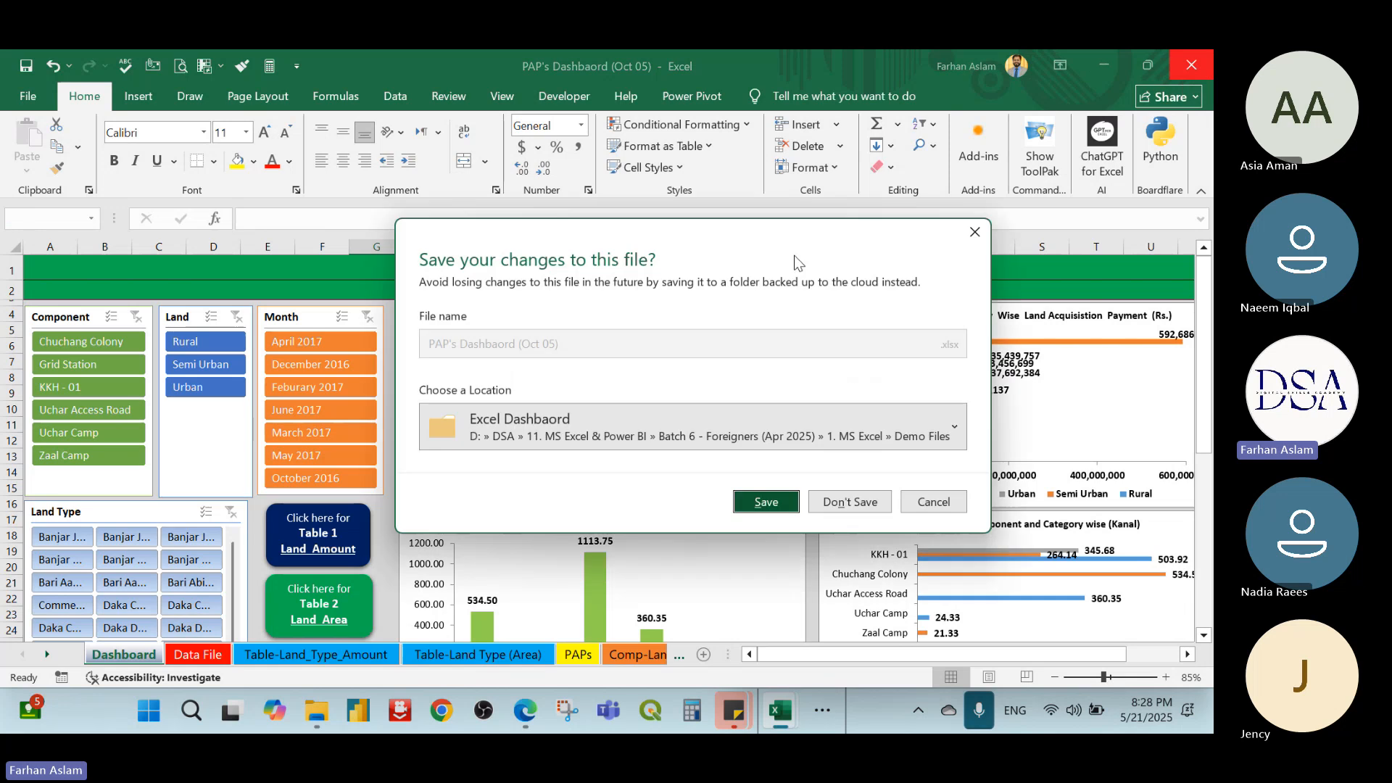
click(767, 502)
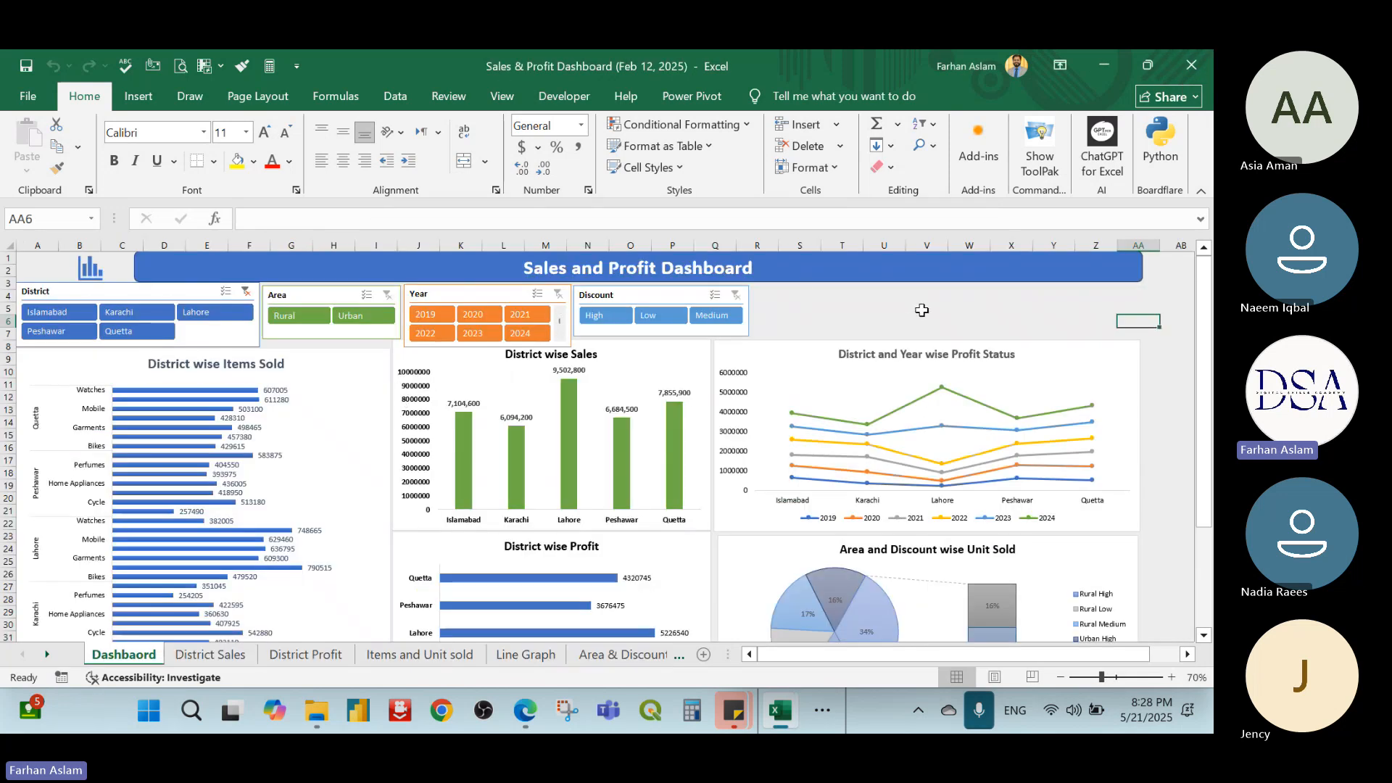
click(922, 310)
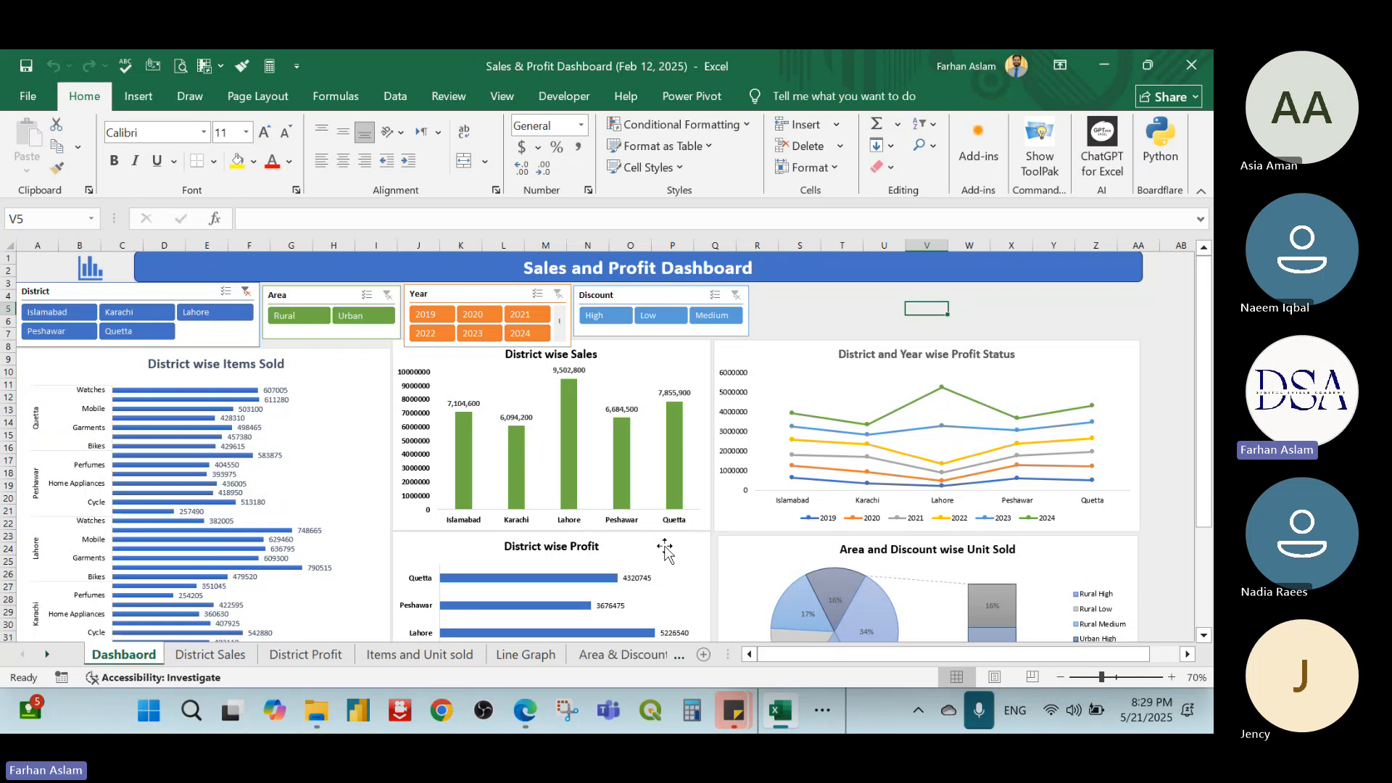
Select the Sales and Profit Dashboard title banner and clear the District slicer's filter
mouse_move(681, 482)
click(761, 267)
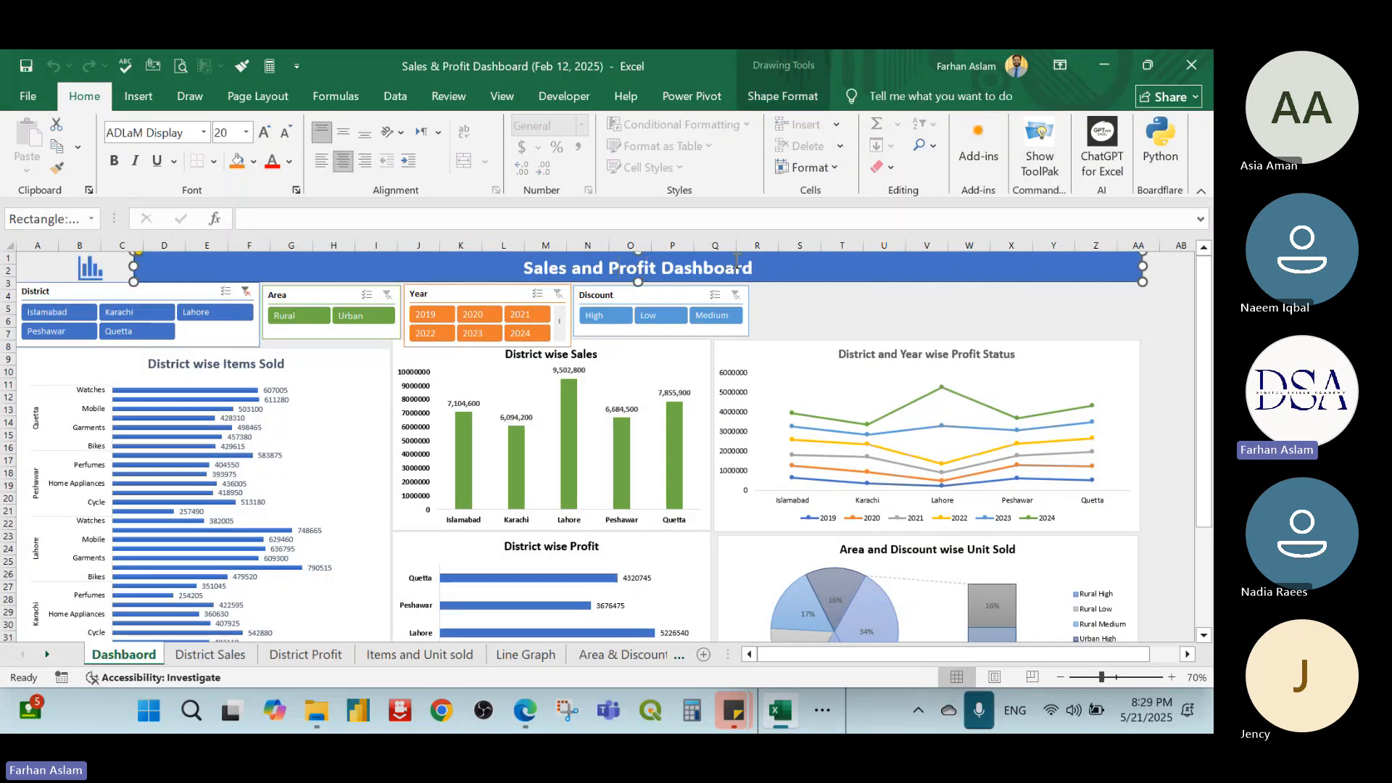
click(244, 293)
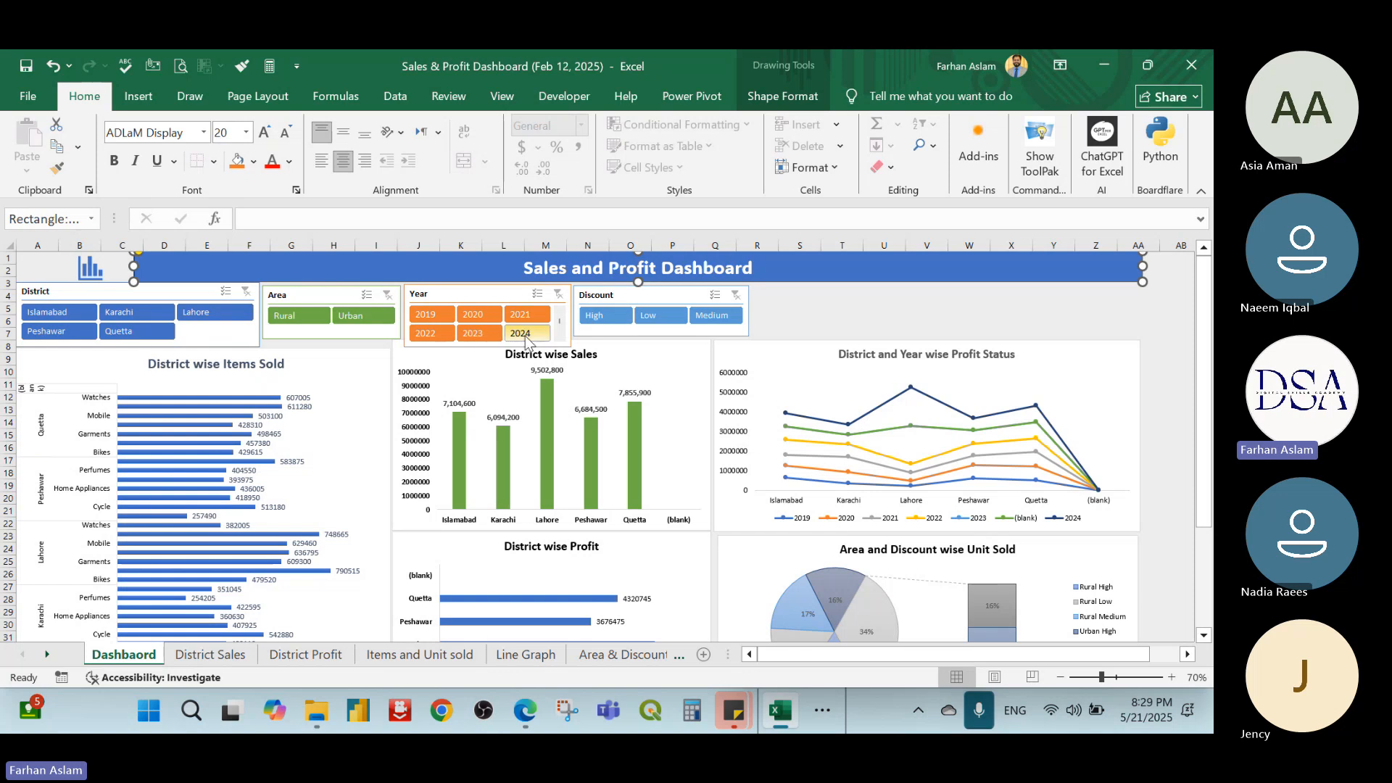
Filter the sales dashboard to 2023, review its charts, and clear the Year filter
click(479, 334)
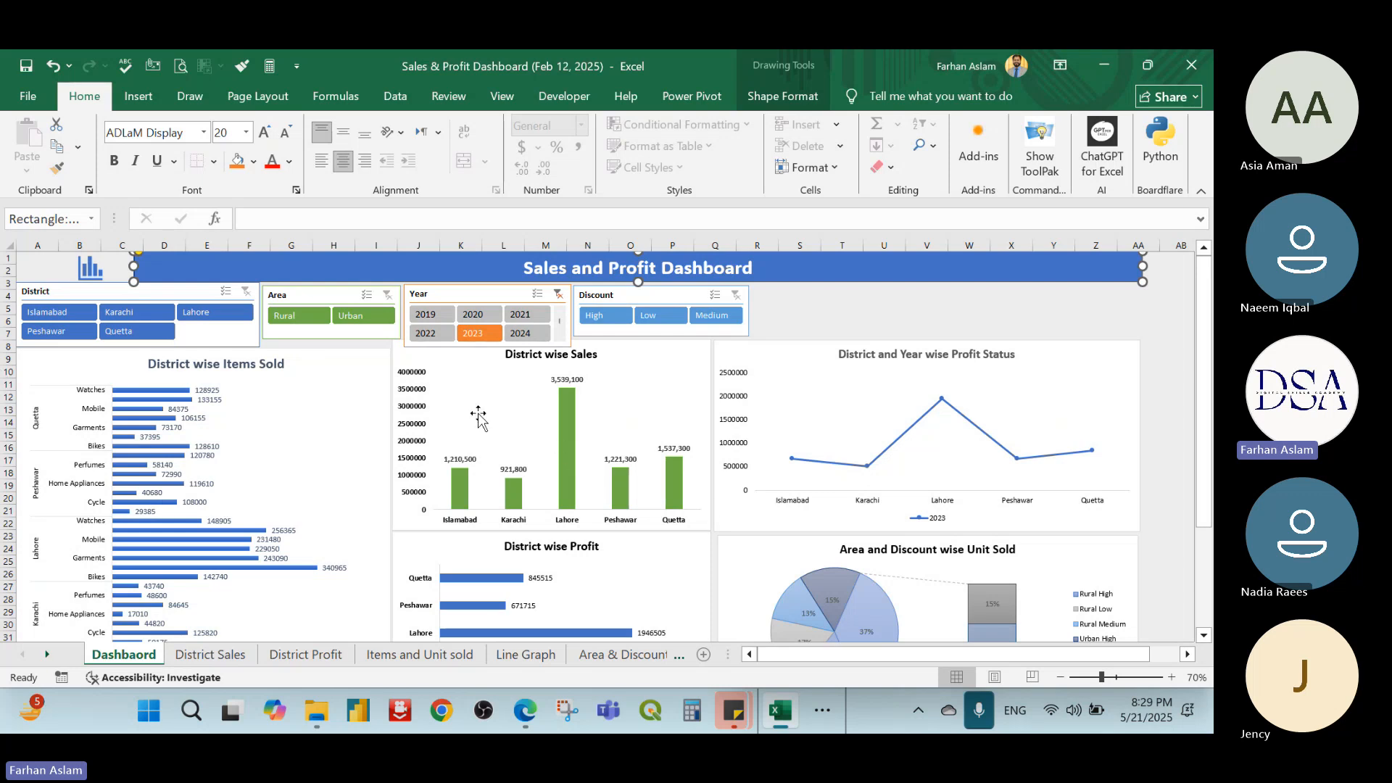
scroll(762, 499, down, 3)
scroll(740, 459, up, 2)
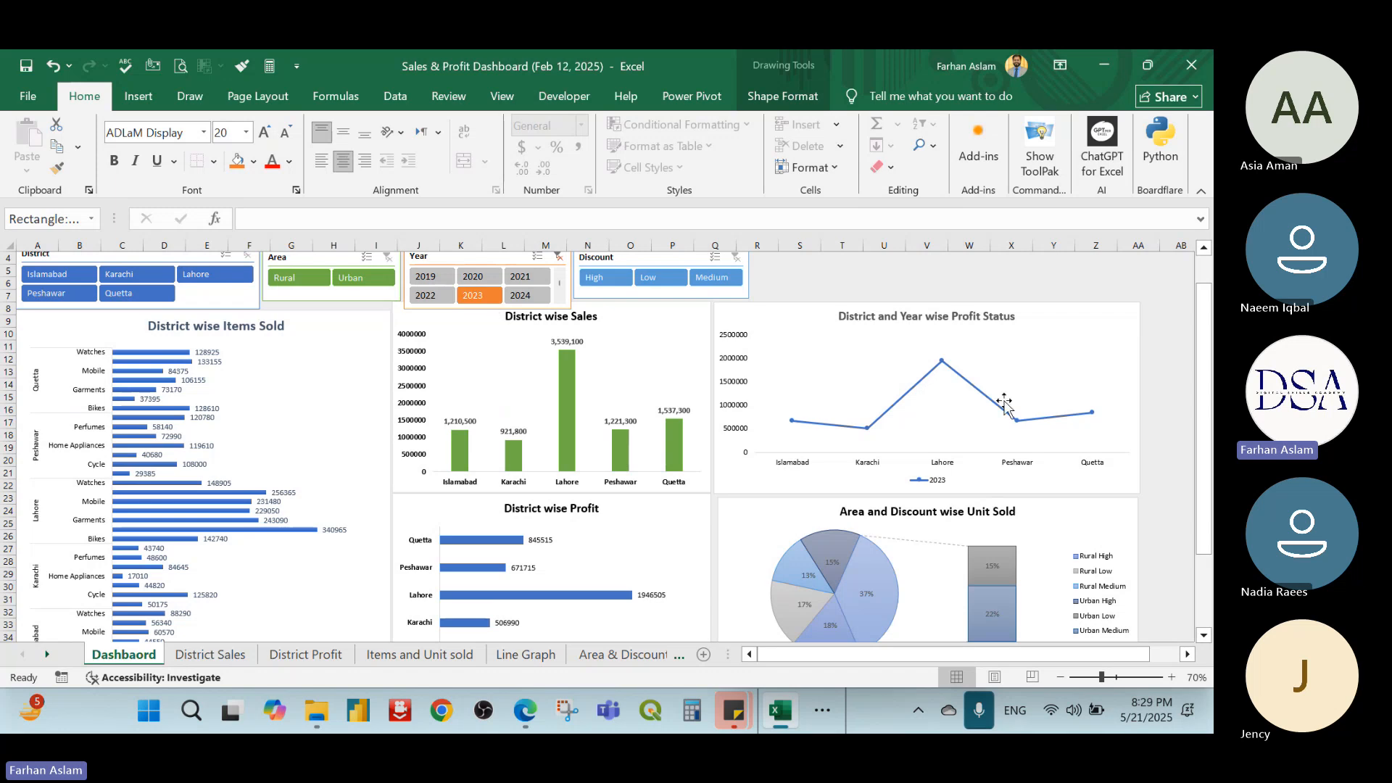
scroll(533, 290, up, 1)
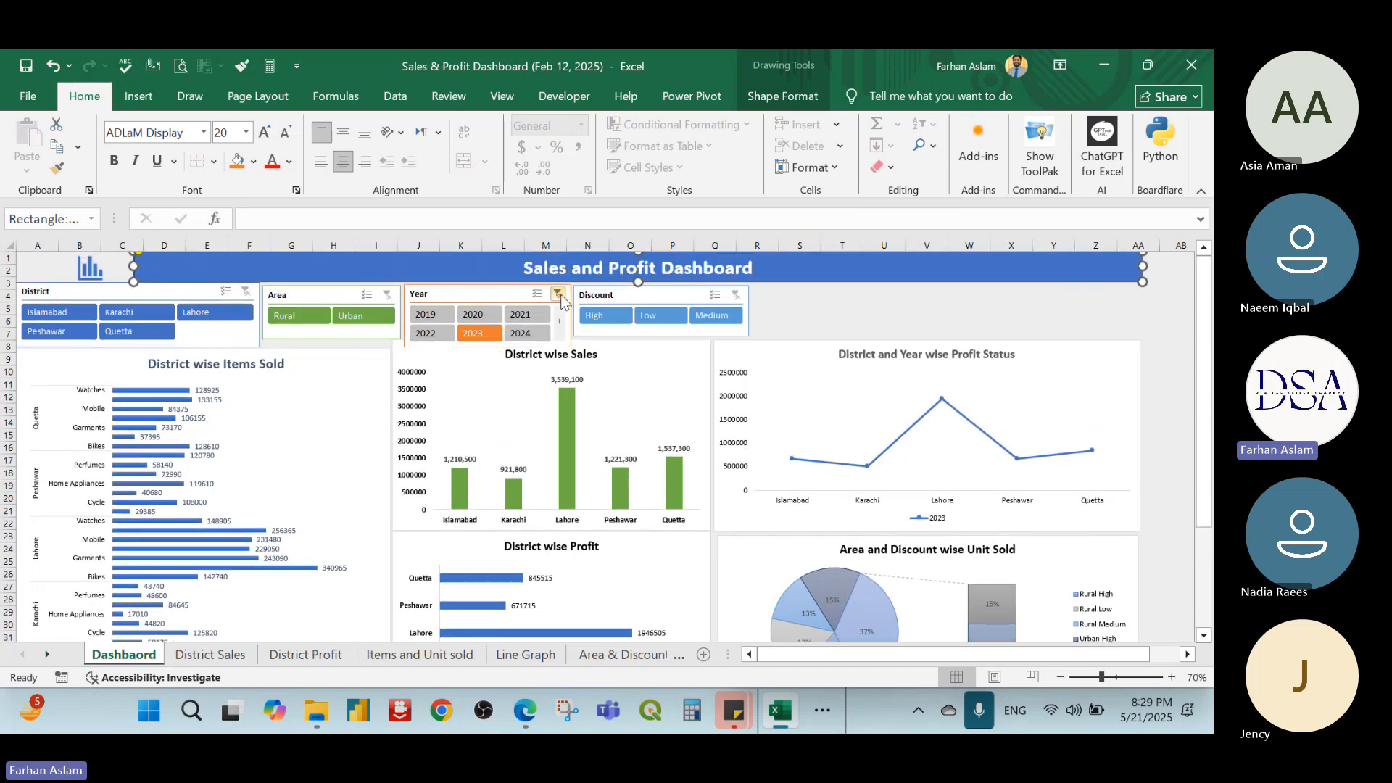
click(558, 294)
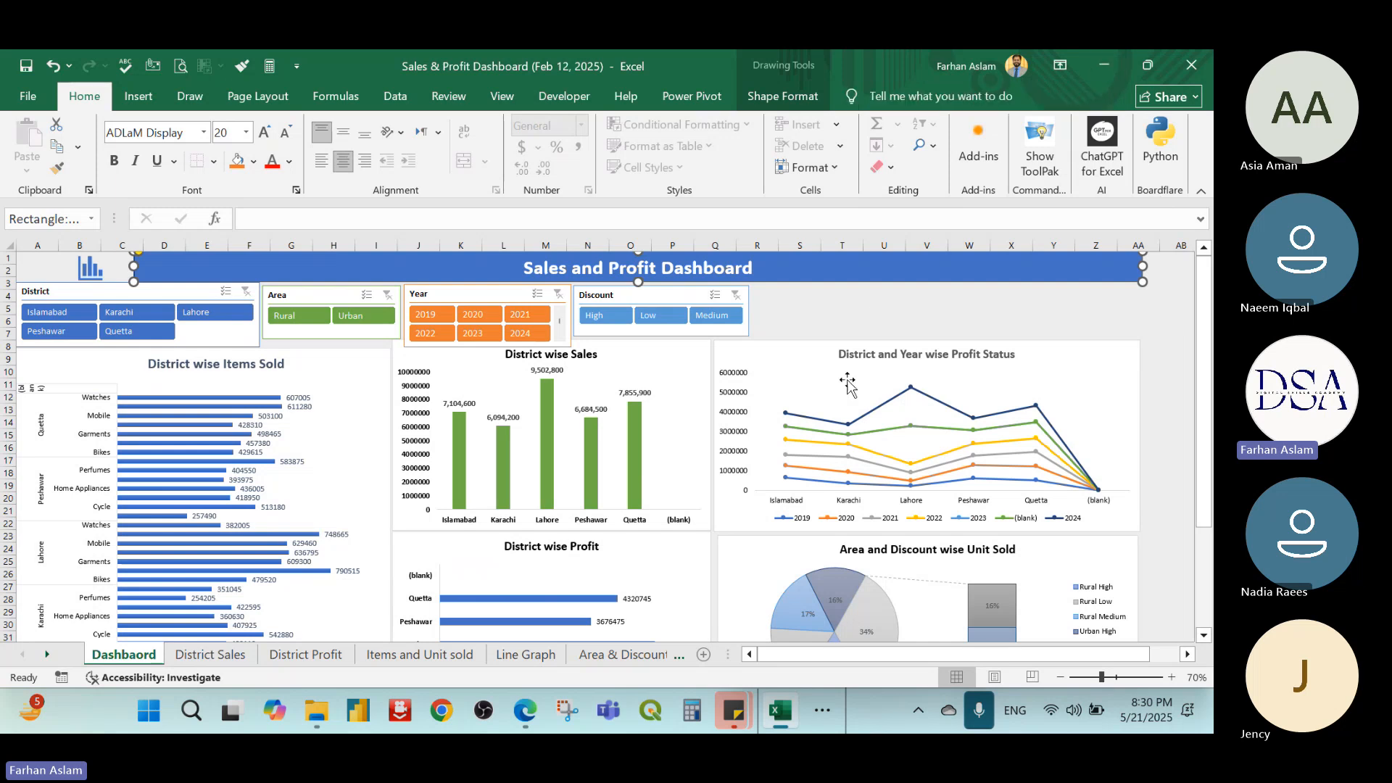
Switch to File Explorer and open the Data Year 2019 - 2023 workbook from the Data set folder
click(1105, 71)
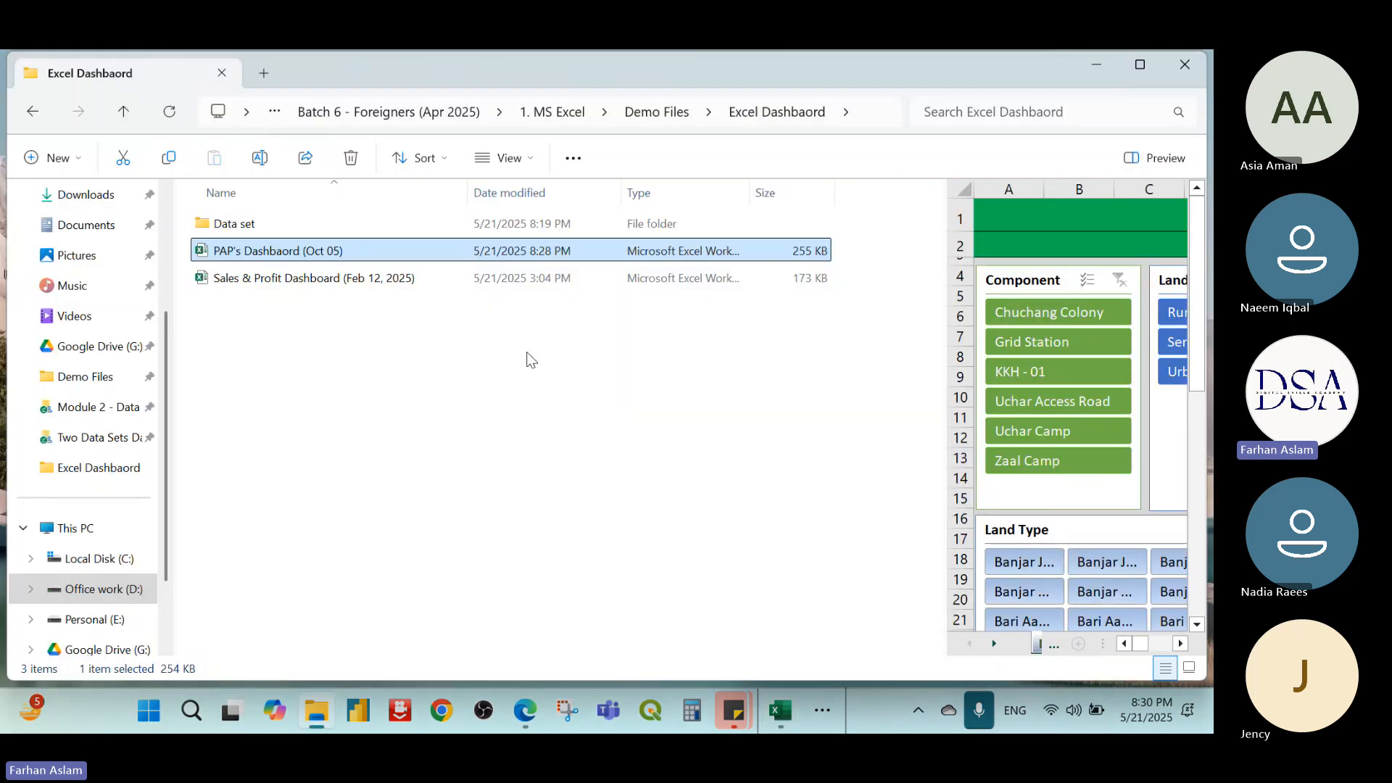
click(532, 360)
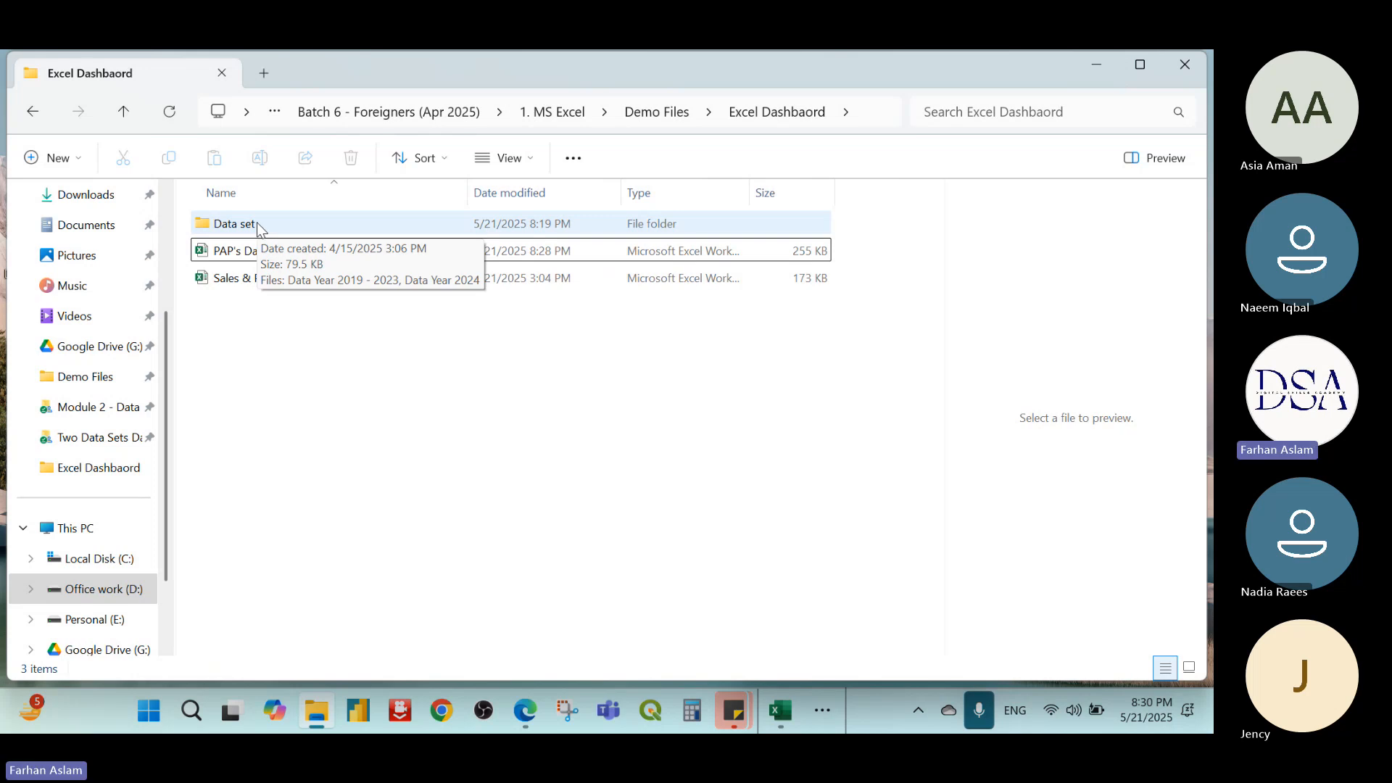
double_click(259, 229)
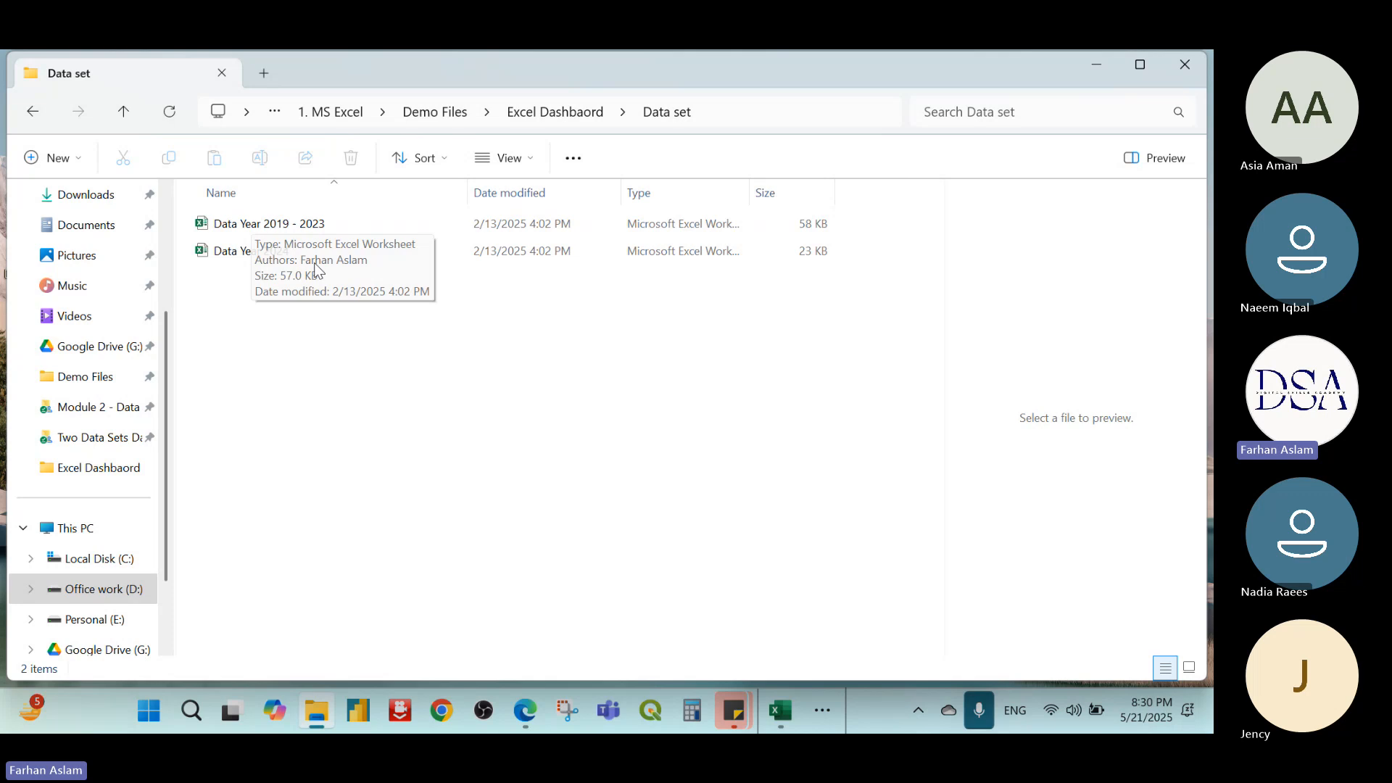
click(285, 232)
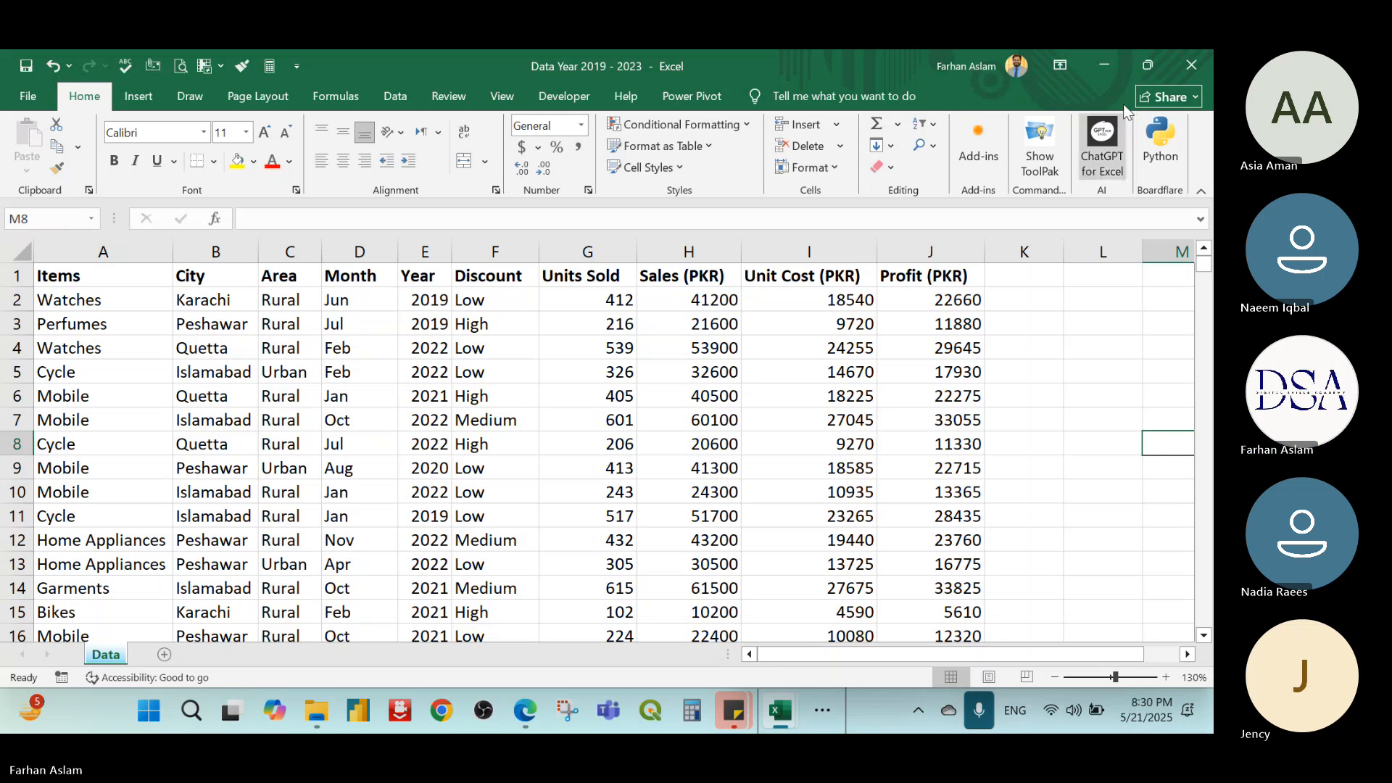
Look at the Data set folder in File Explorer and return to the Data Year 2019 - 2023 workbook in Excel
click(1114, 65)
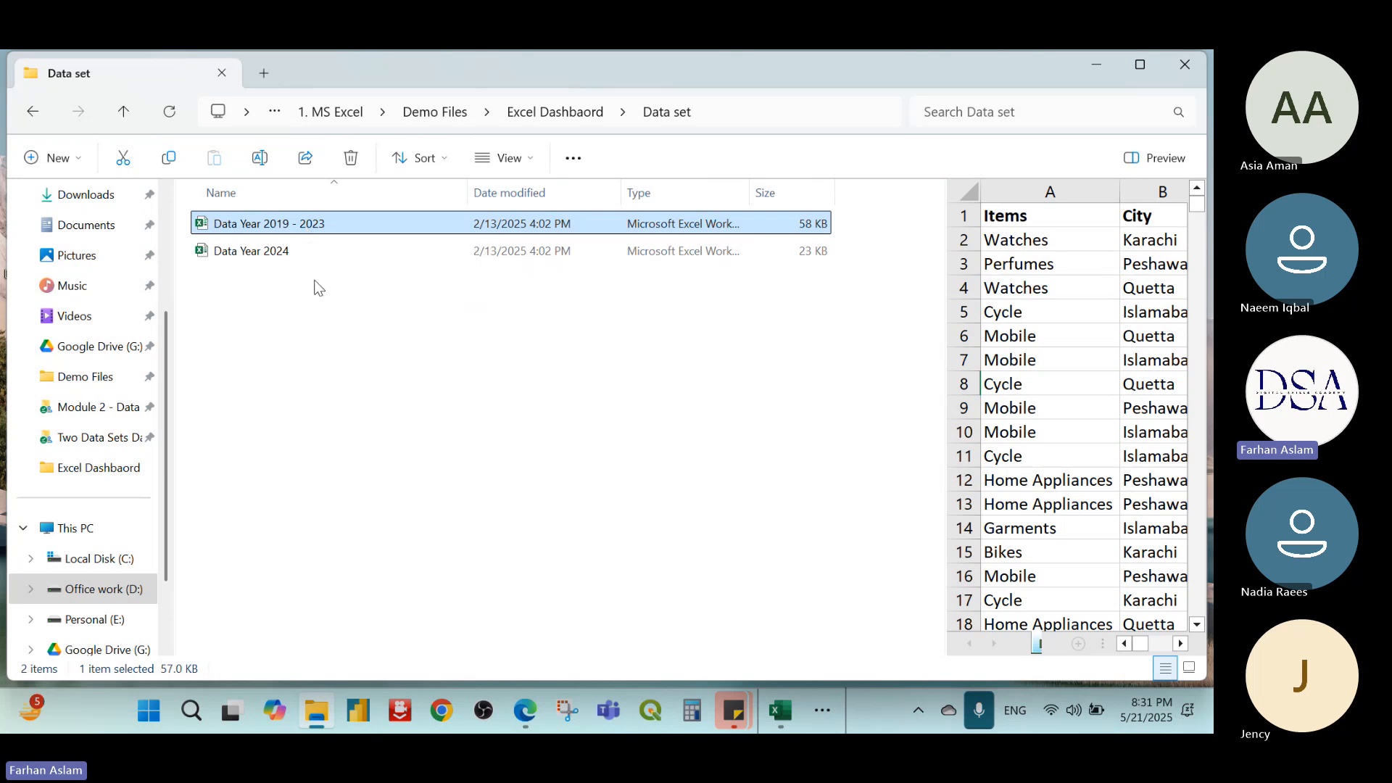
click(790, 709)
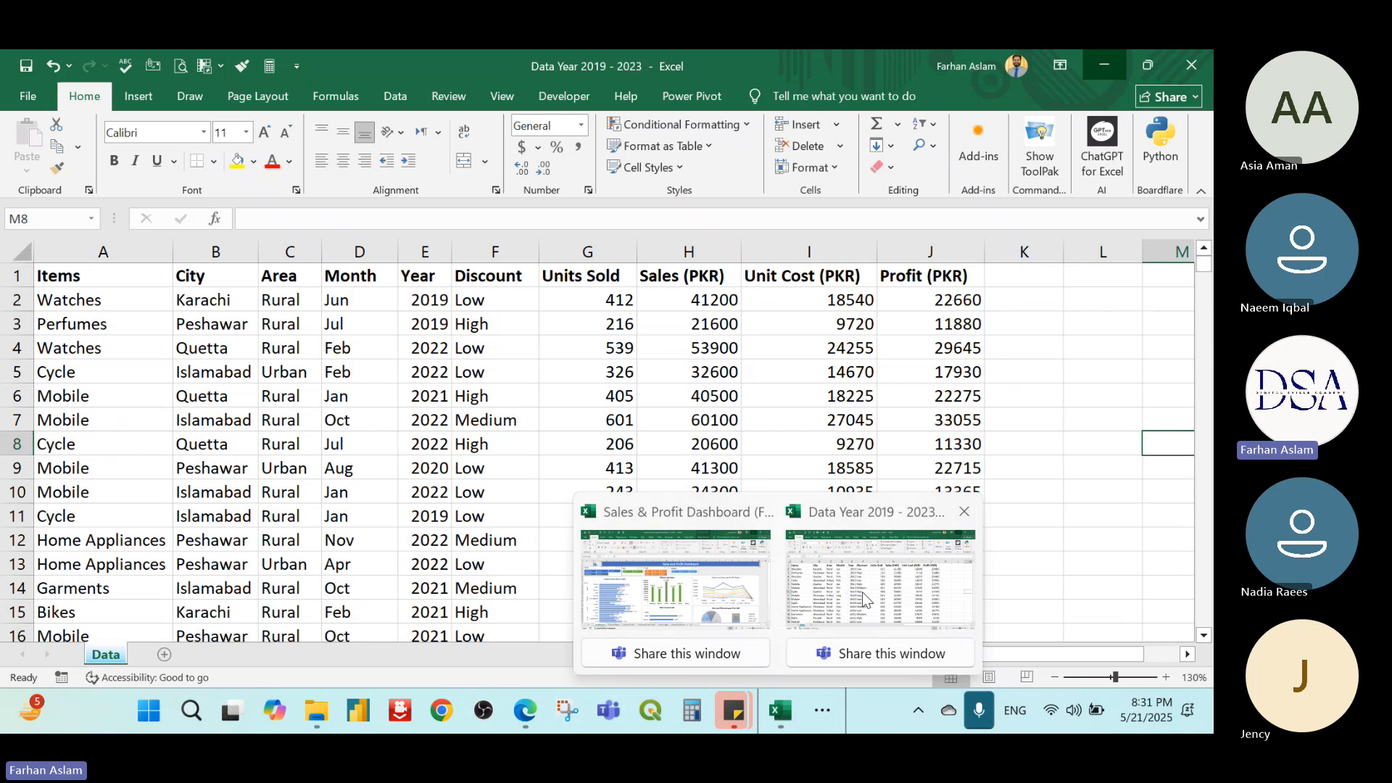
click(1102, 323)
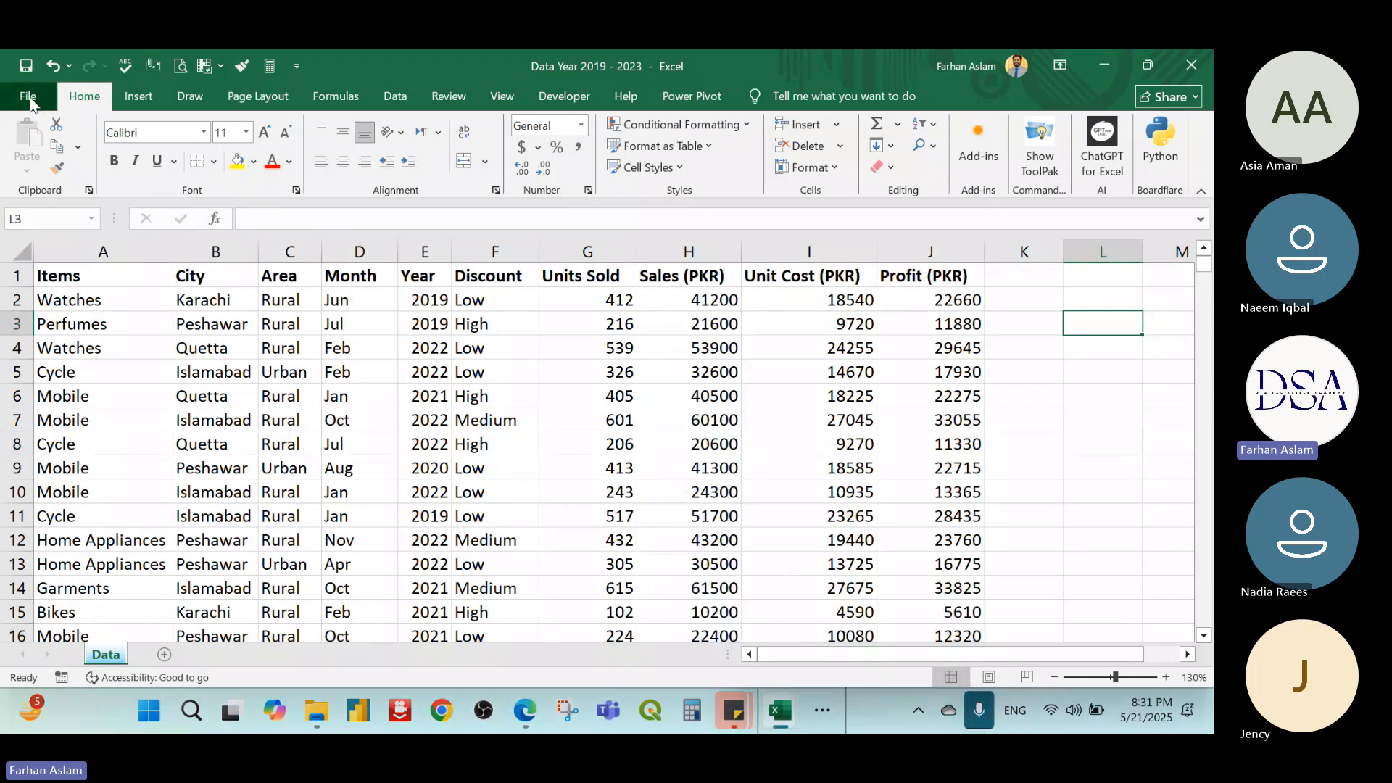
Start saving a copy of the workbook in the Excel Dashbaord folder, using the existing Sales & Profit Dashboard file name as the base
click(31, 103)
click(111, 356)
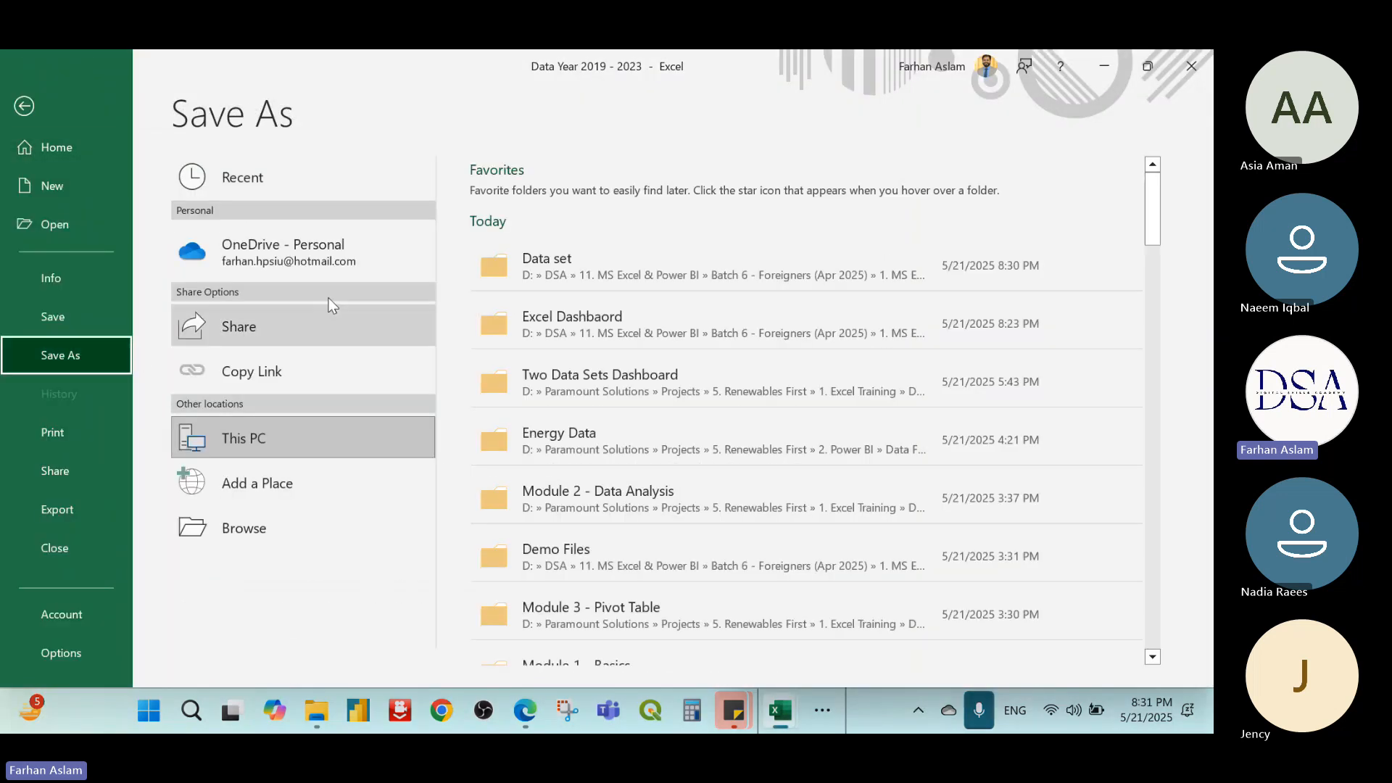
click(341, 442)
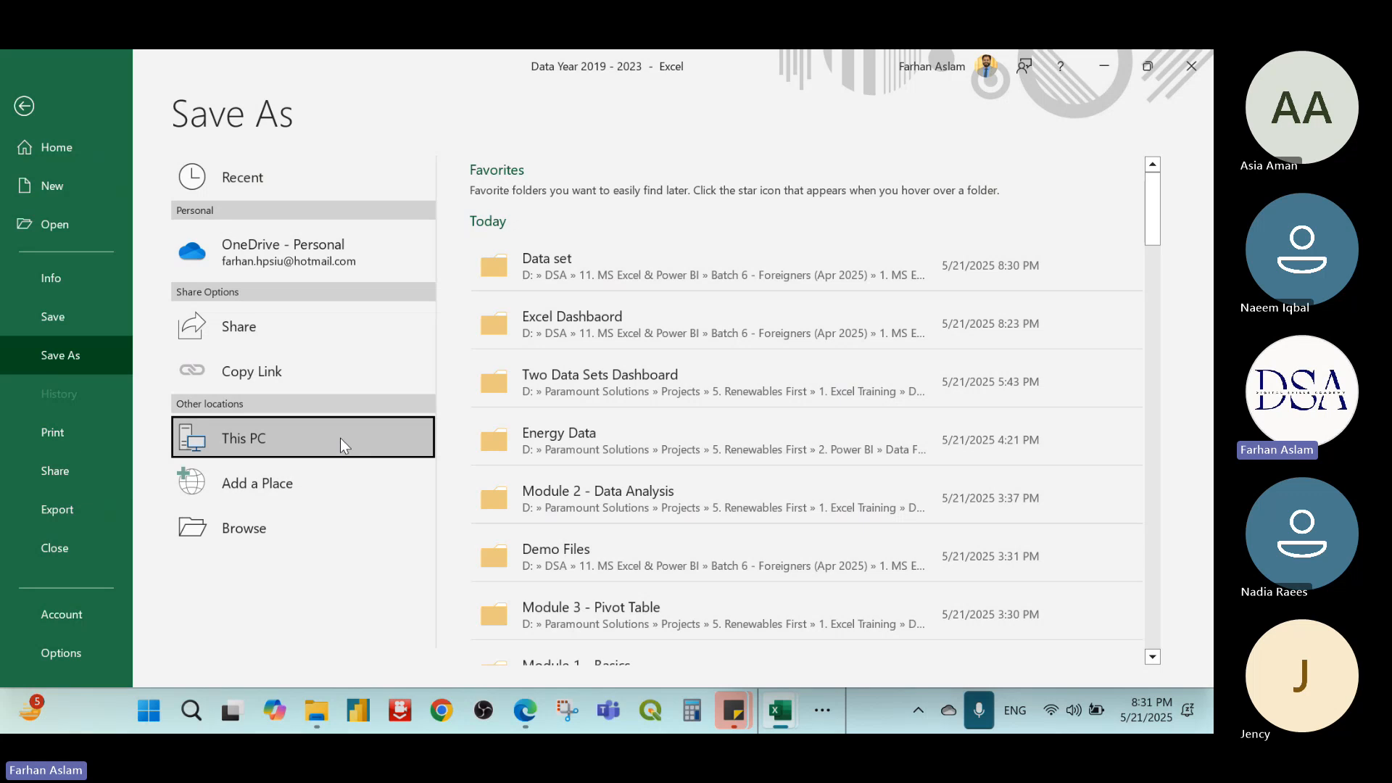
click(683, 277)
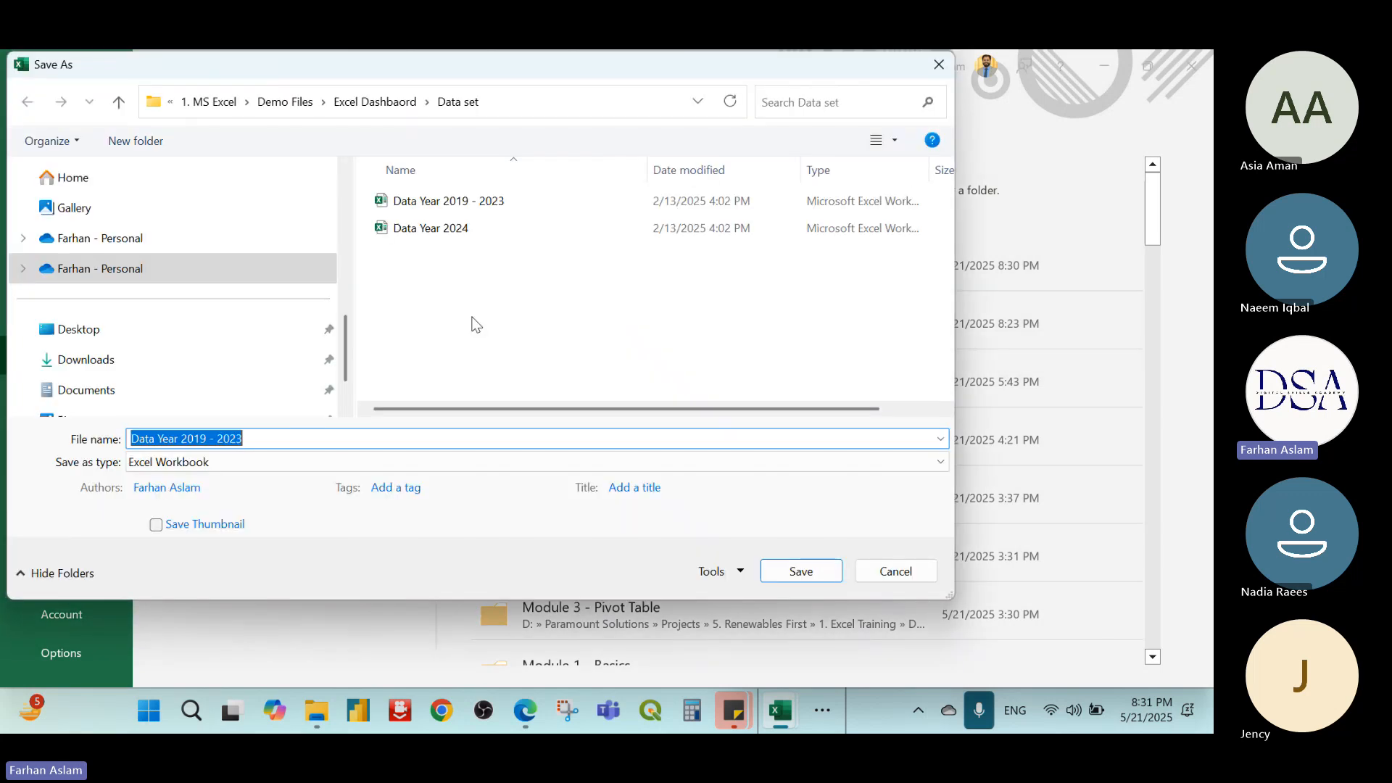
click(376, 102)
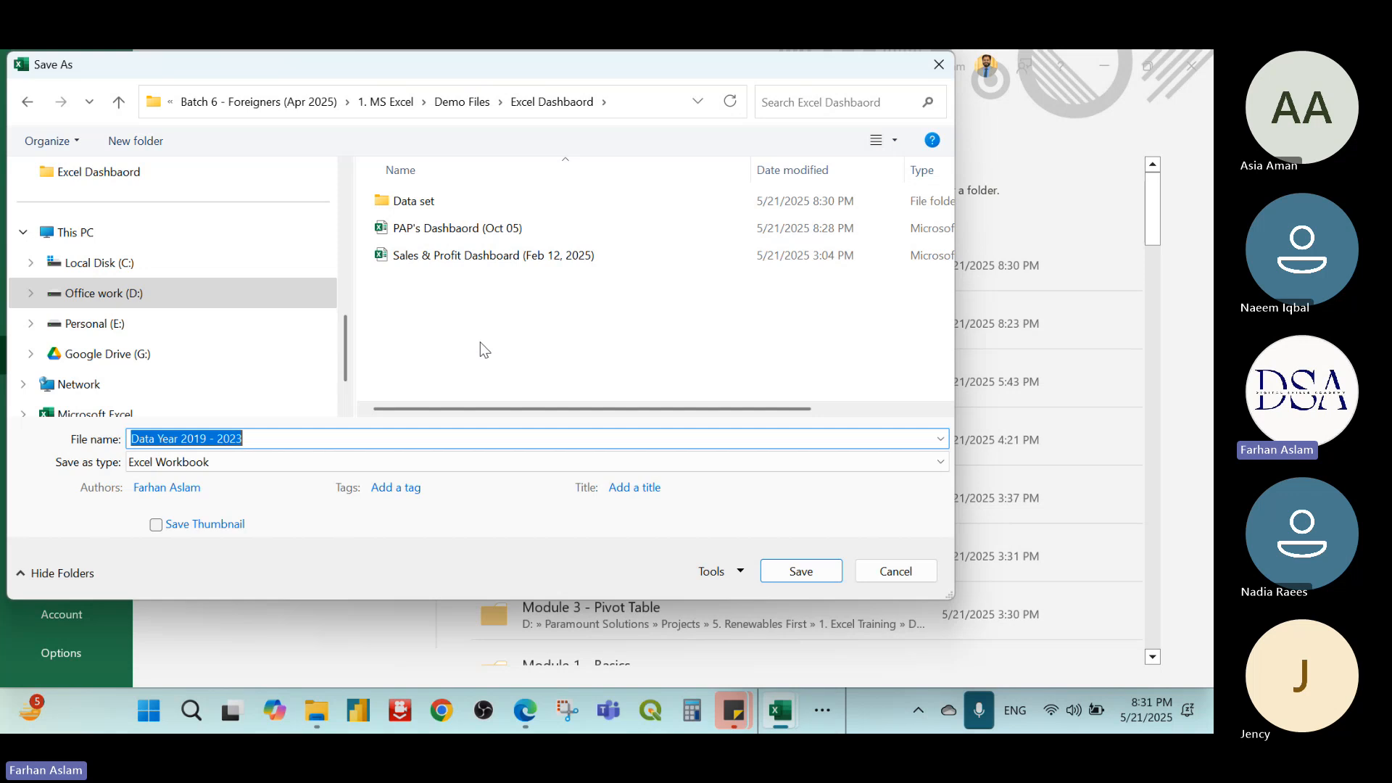
click(346, 436)
click(473, 255)
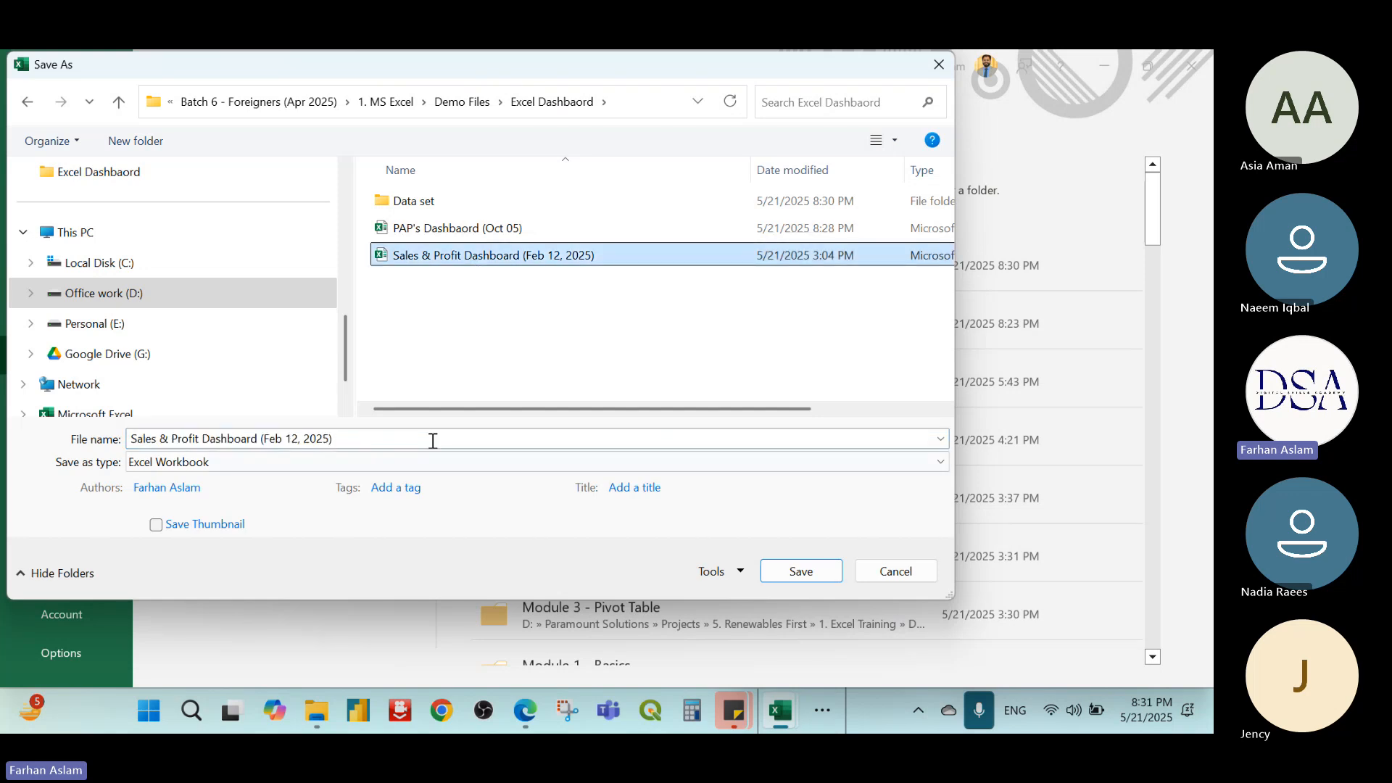
Change the date in the file name and save the workbook as Sales & Profit Dashboard (May 21, 2025)
click(432, 441)
click(433, 441)
key(Left)
key(Left)
key(Left)
key(Left)
key(Left)
key(Left)
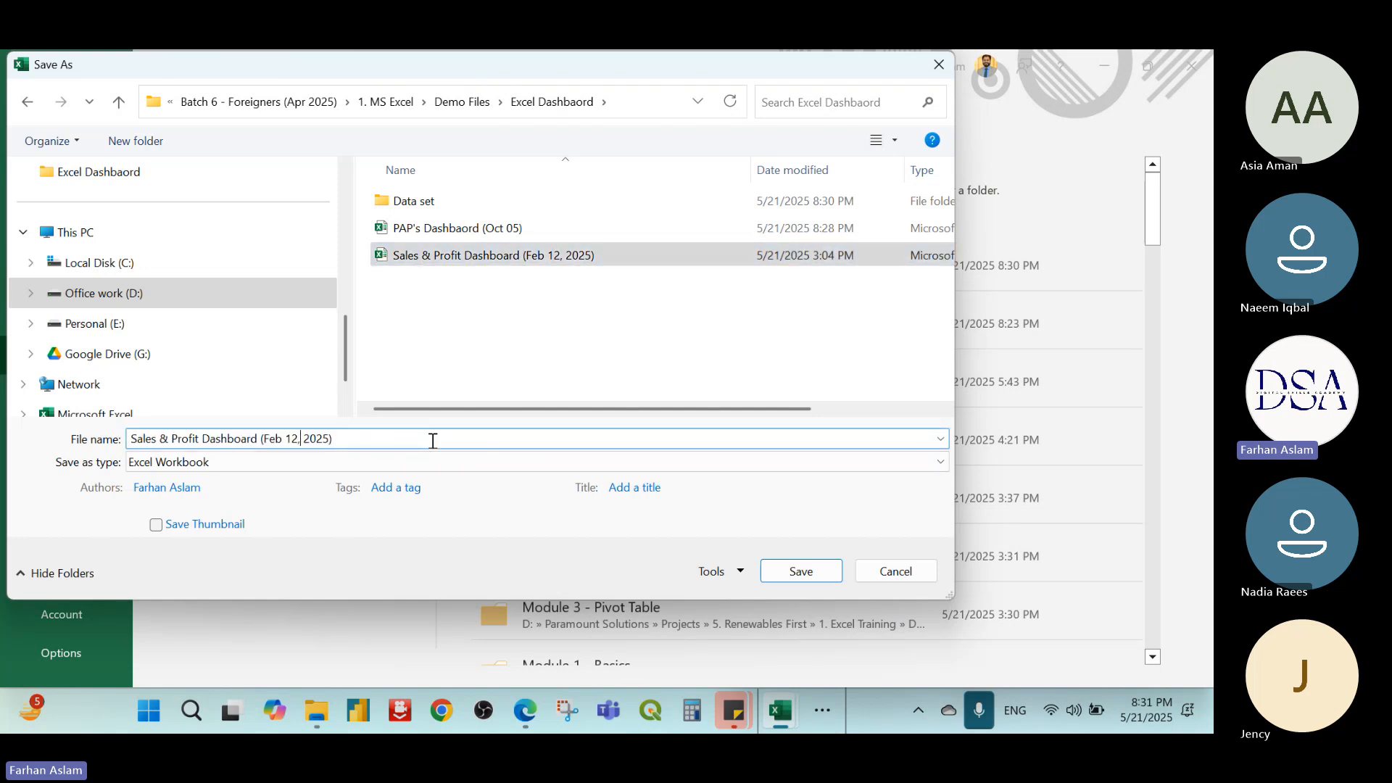
key(shift+Left)
key(shift+Left)
key(shift+Left)
text(Ma)
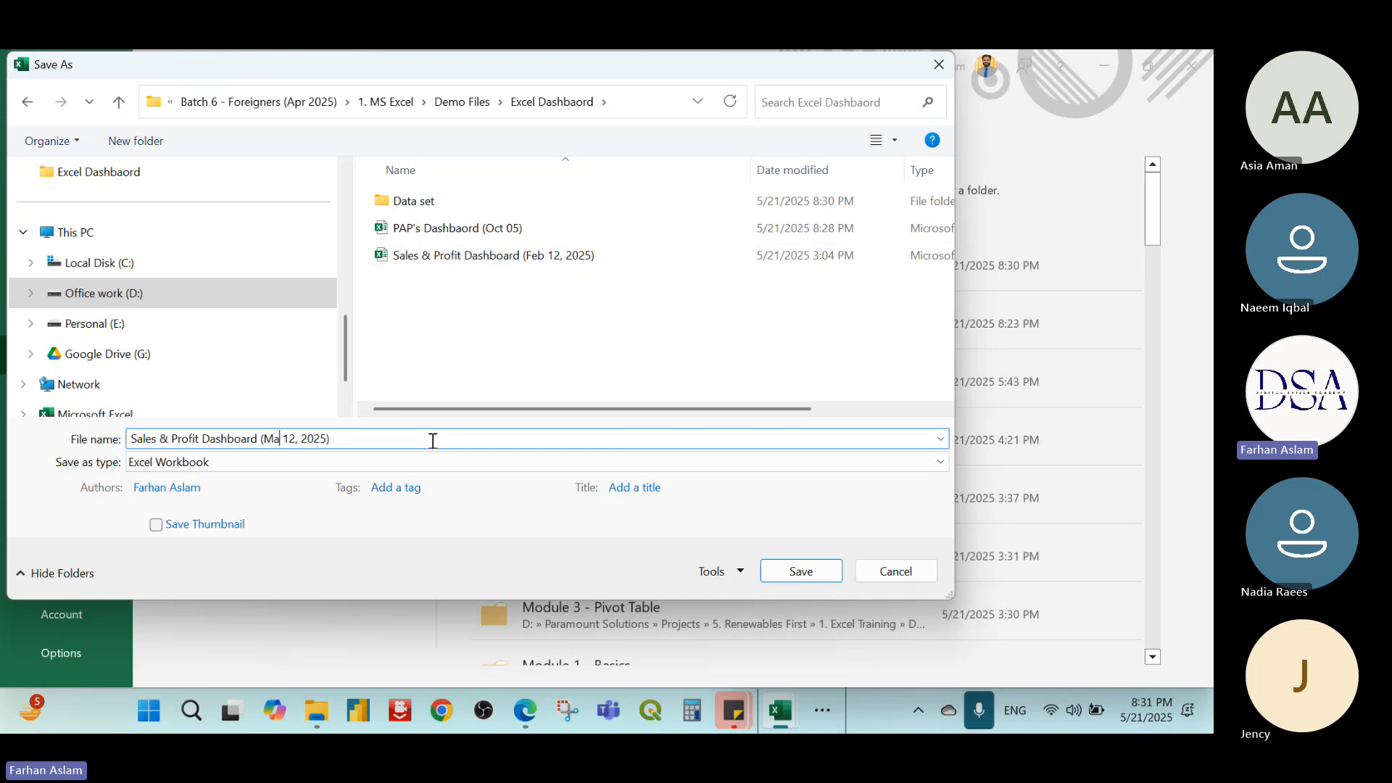
text(y)
key(Right)
key(Right)
key(Right)
key(BackSpace)
key(BackSpace)
text(21)
key(Return)
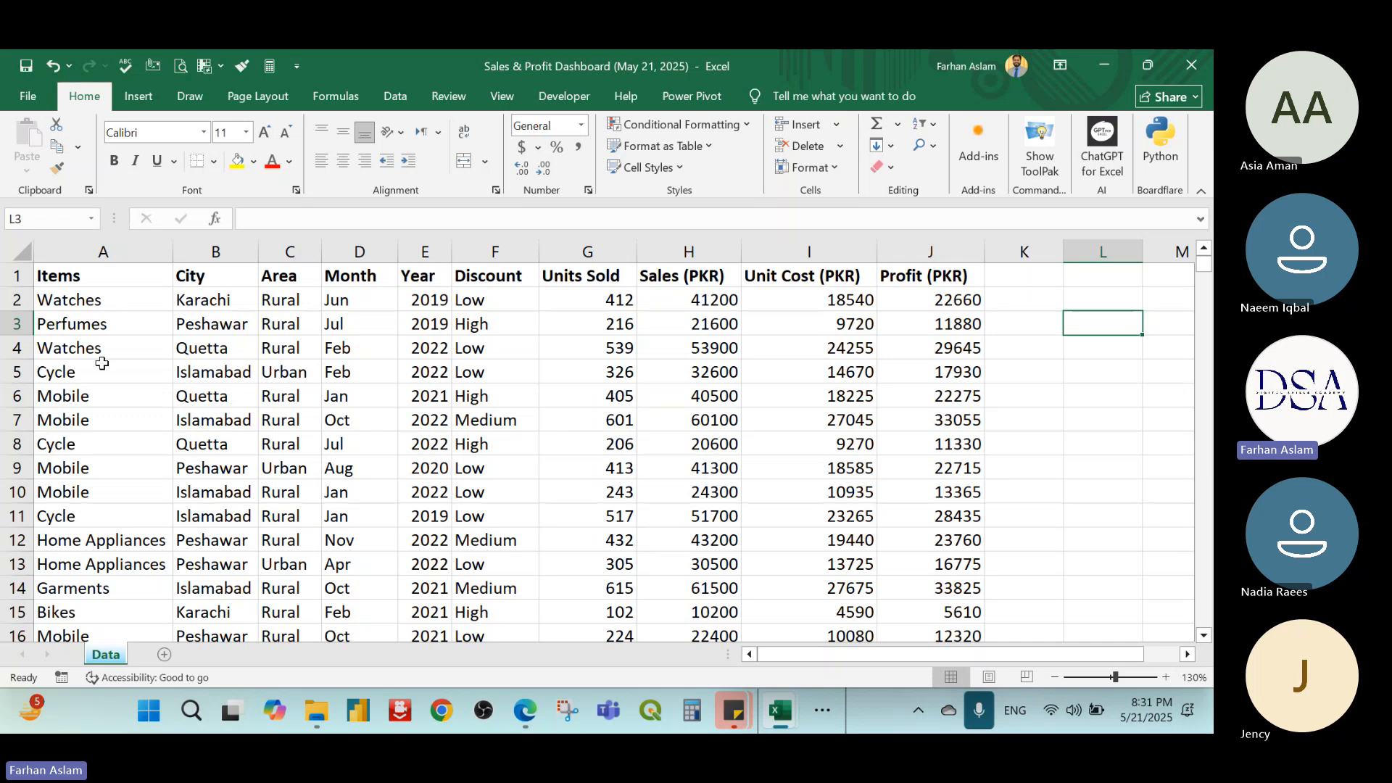
Convert the whole data range A1:J711 on the Data sheet into a table with headers
click(153, 277)
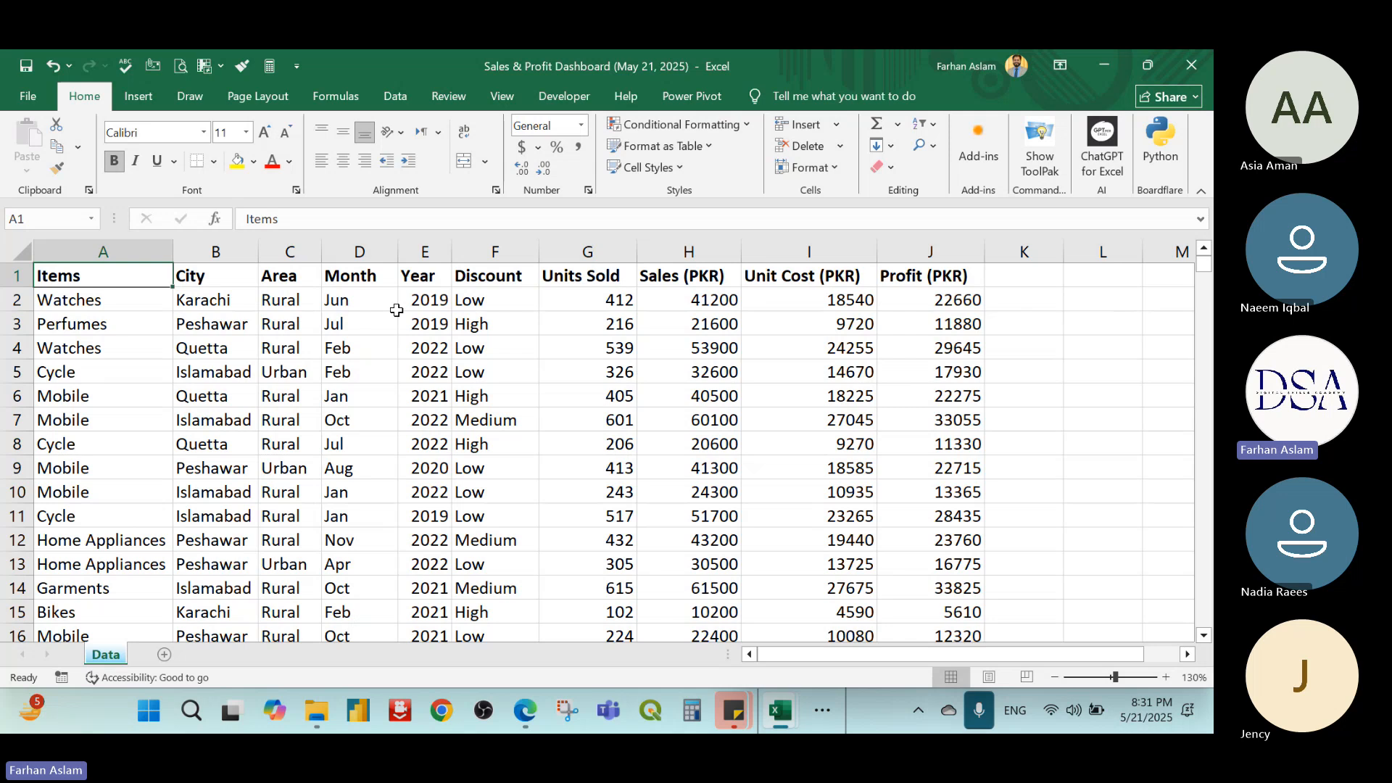
key(ctrl+shift+Right)
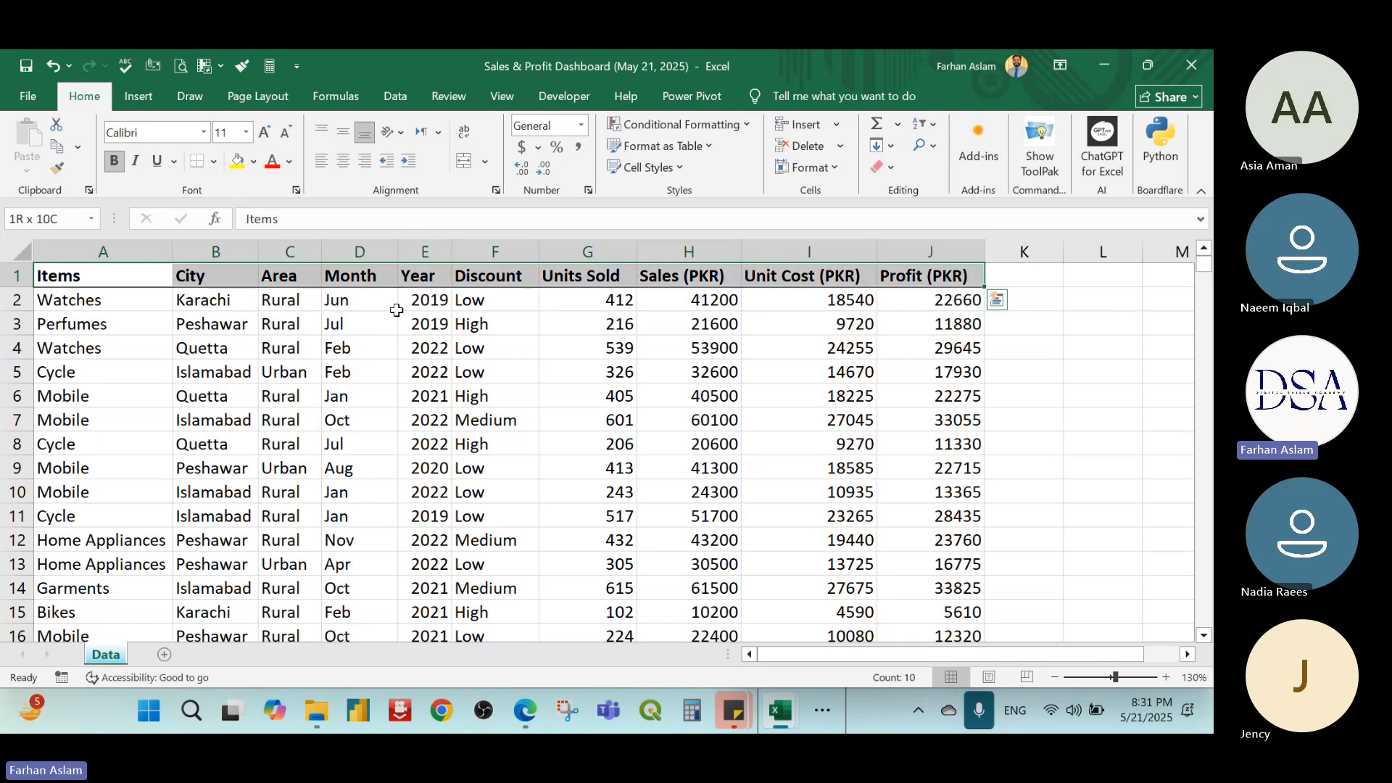
key(ctrl+shift+Down)
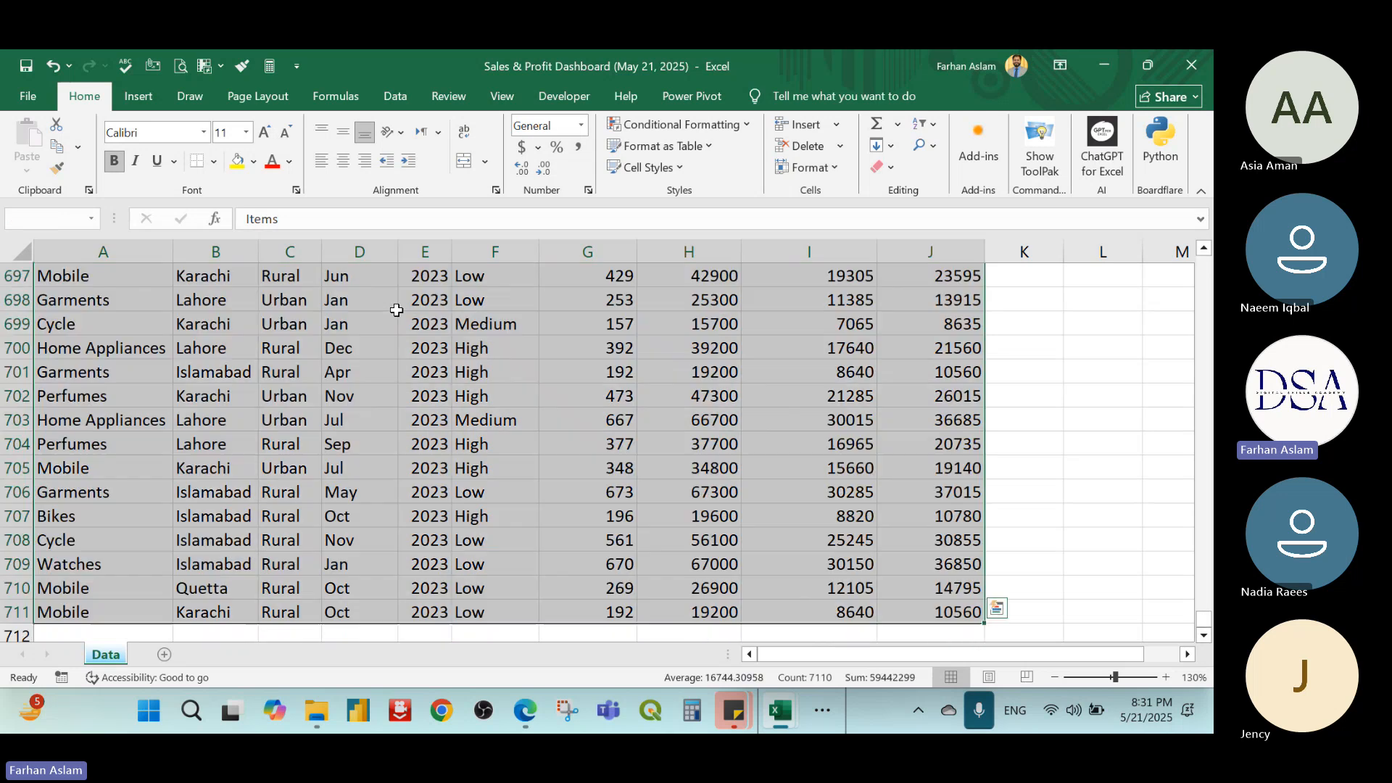
click(139, 100)
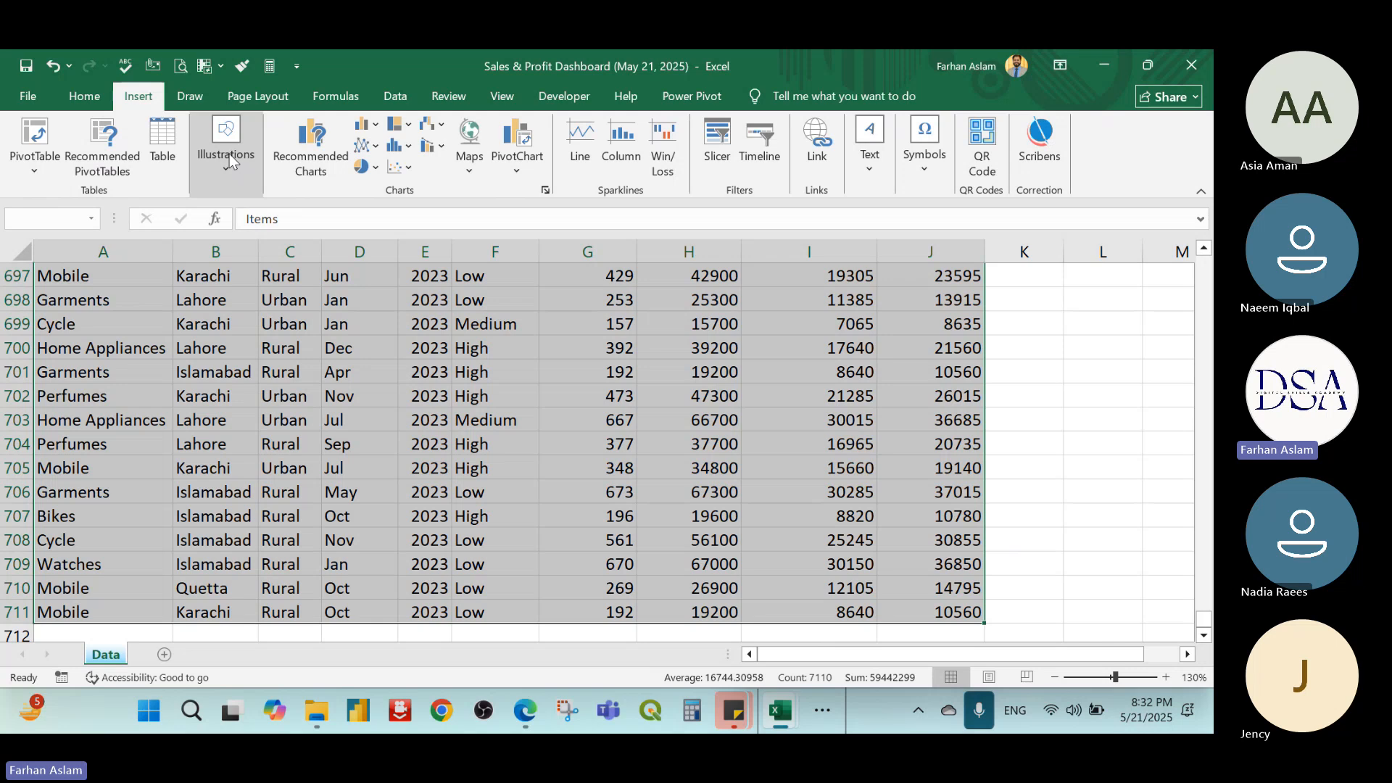
click(172, 141)
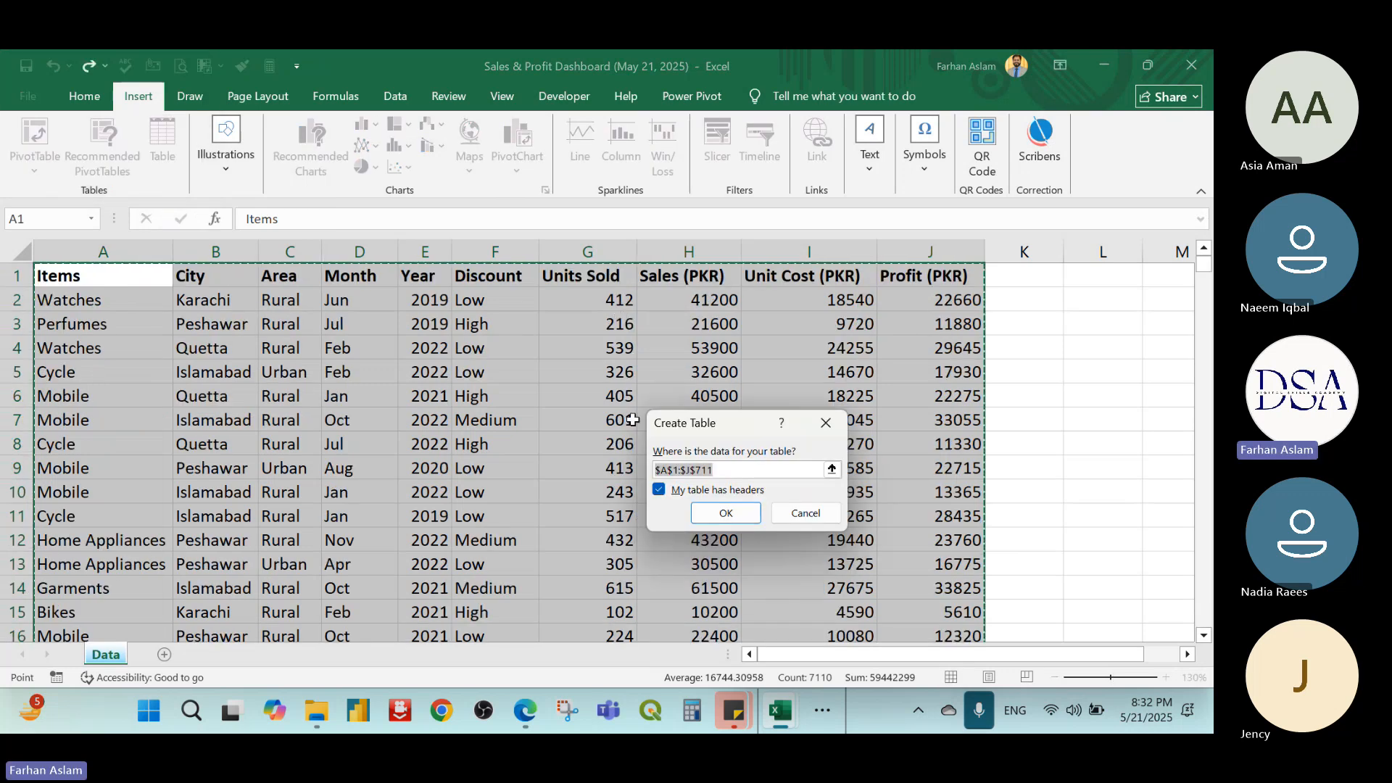
key(Return)
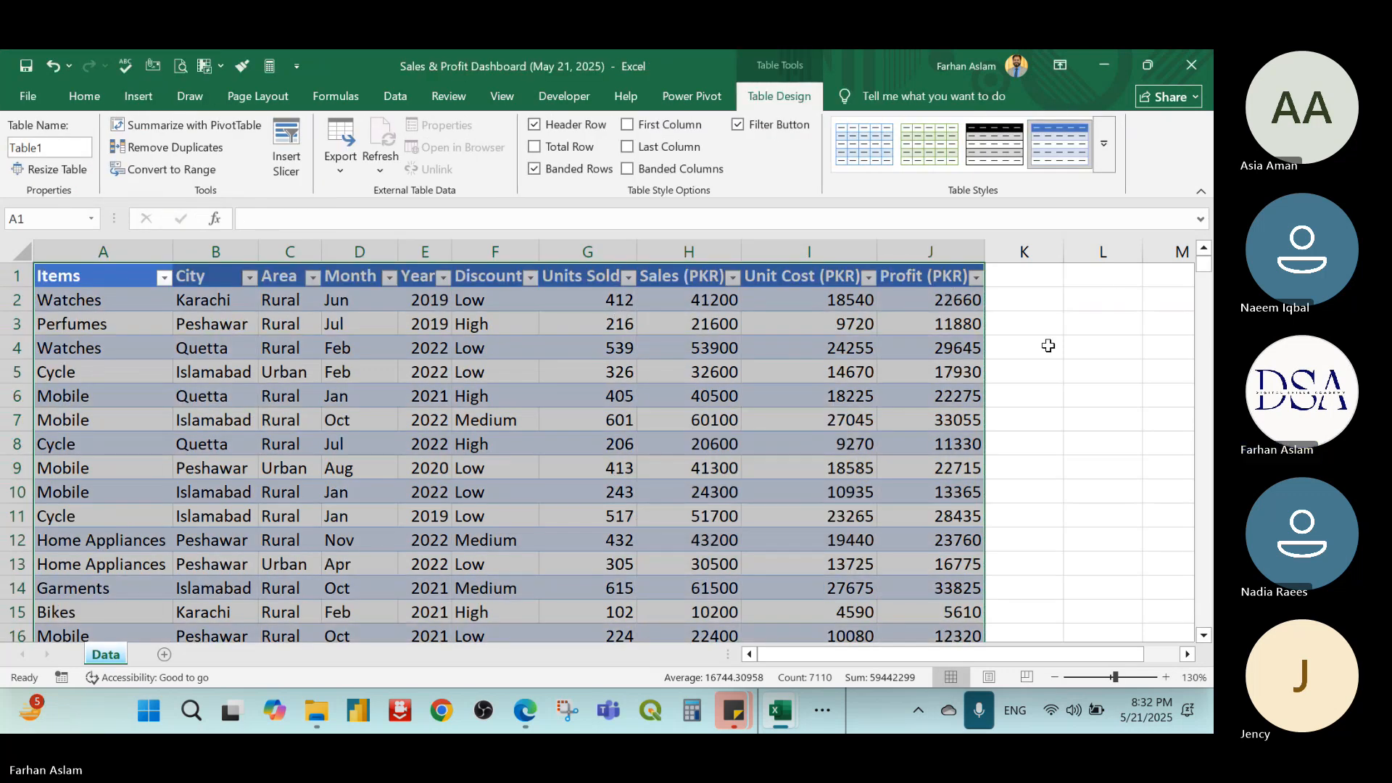
click(1048, 346)
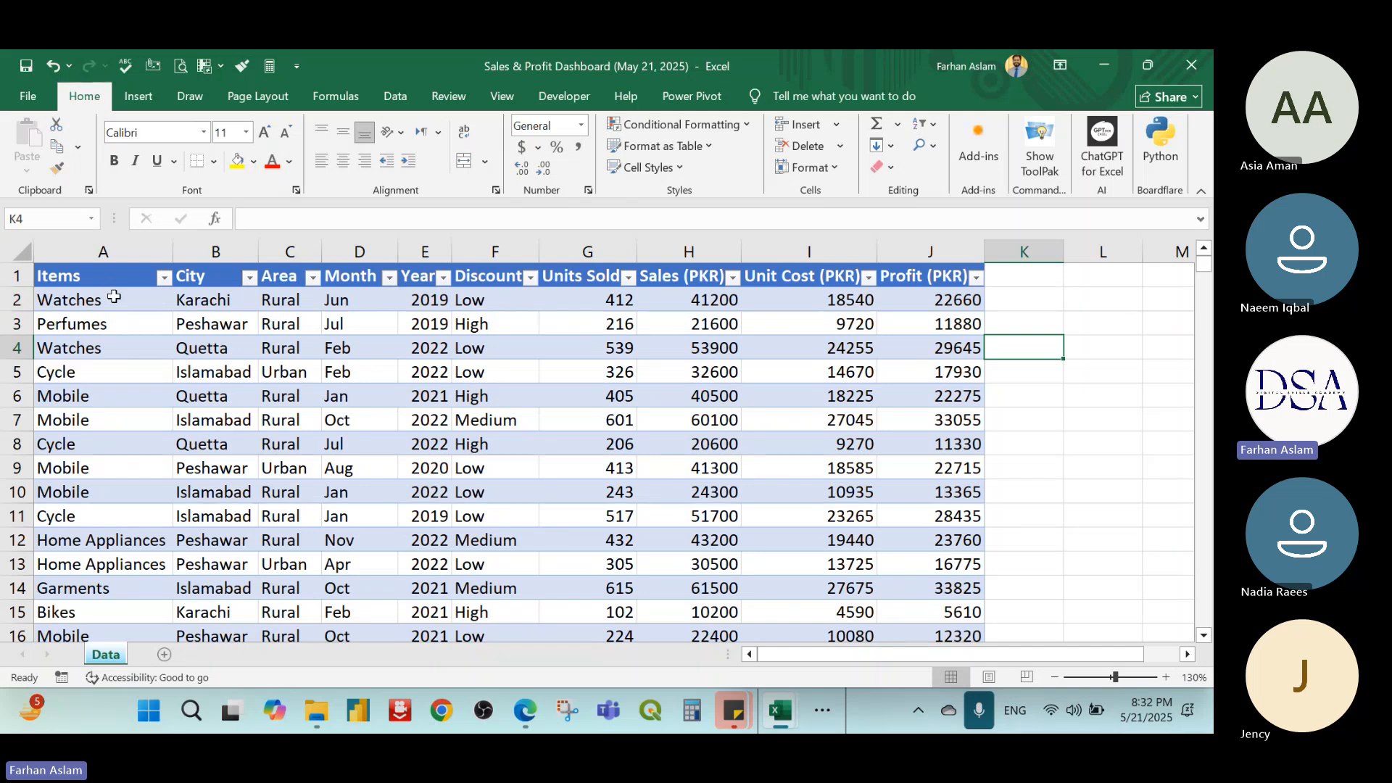
click(42, 299)
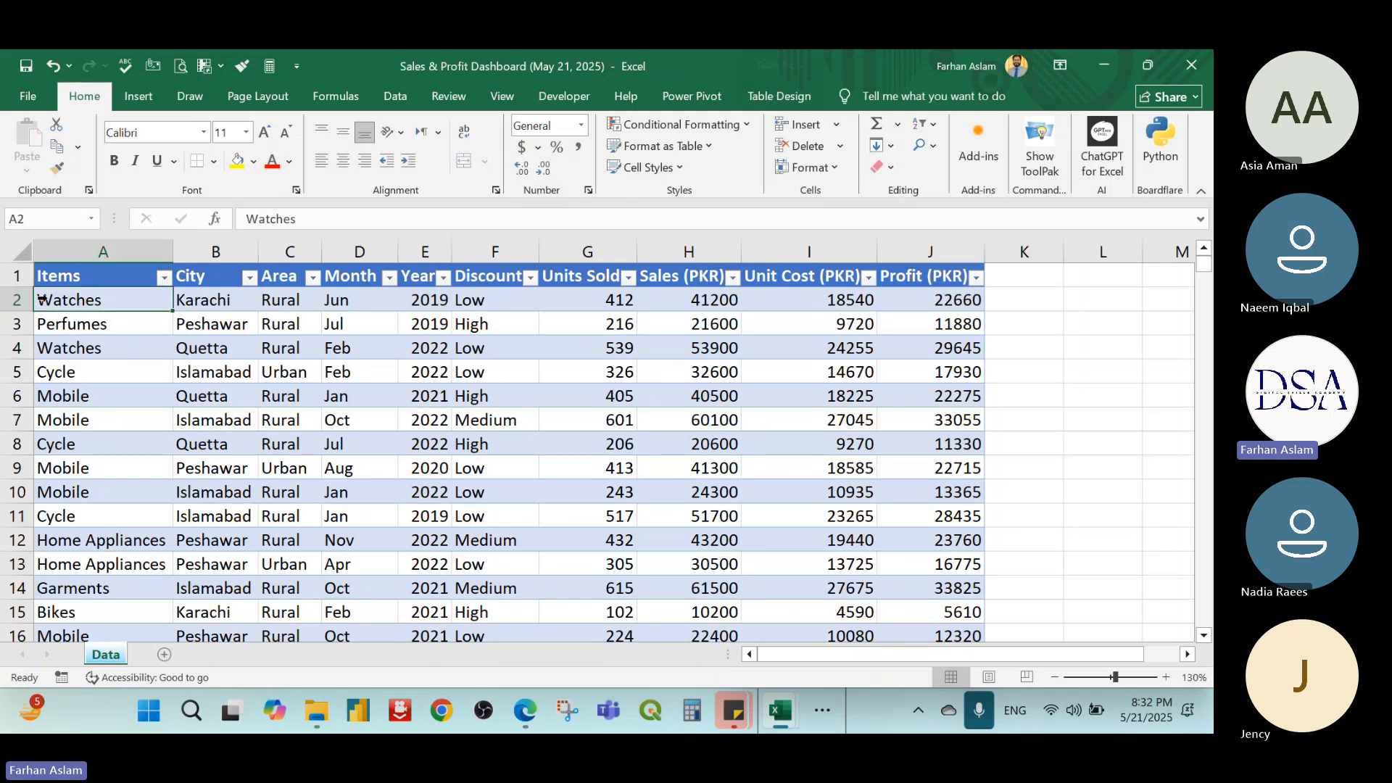
click(24, 250)
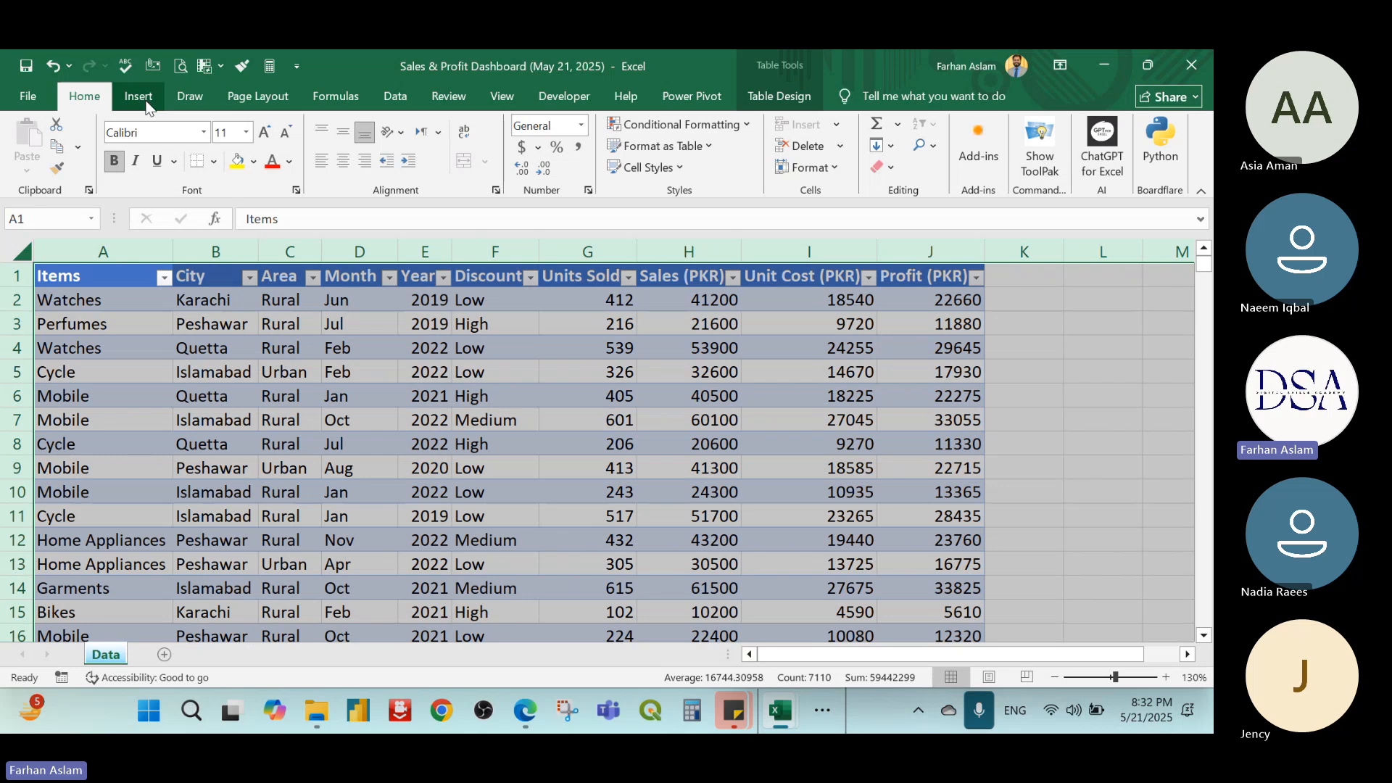
click(280, 371)
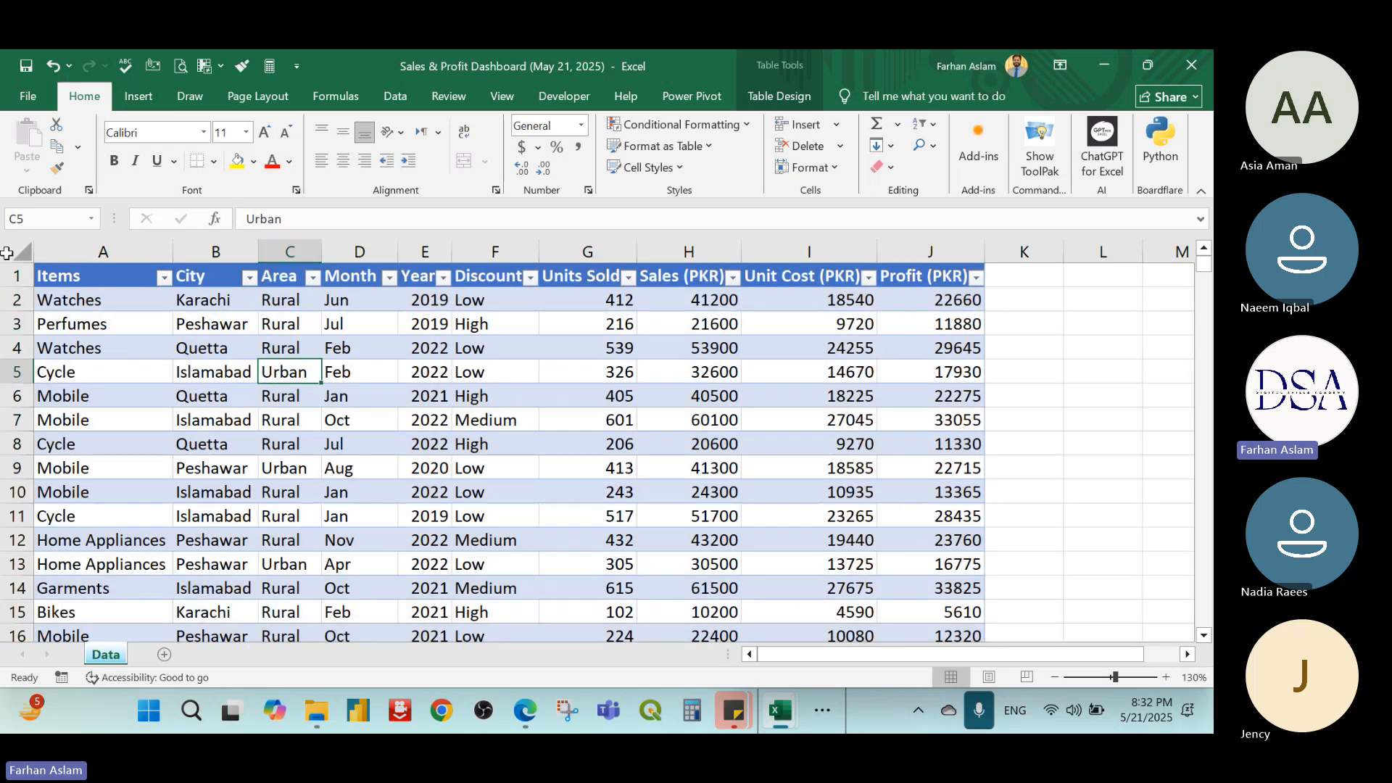
Create a PivotTable from columns A to J of the Data sheet on a new worksheet and name that sheet Pivot
click(8, 253)
click(137, 96)
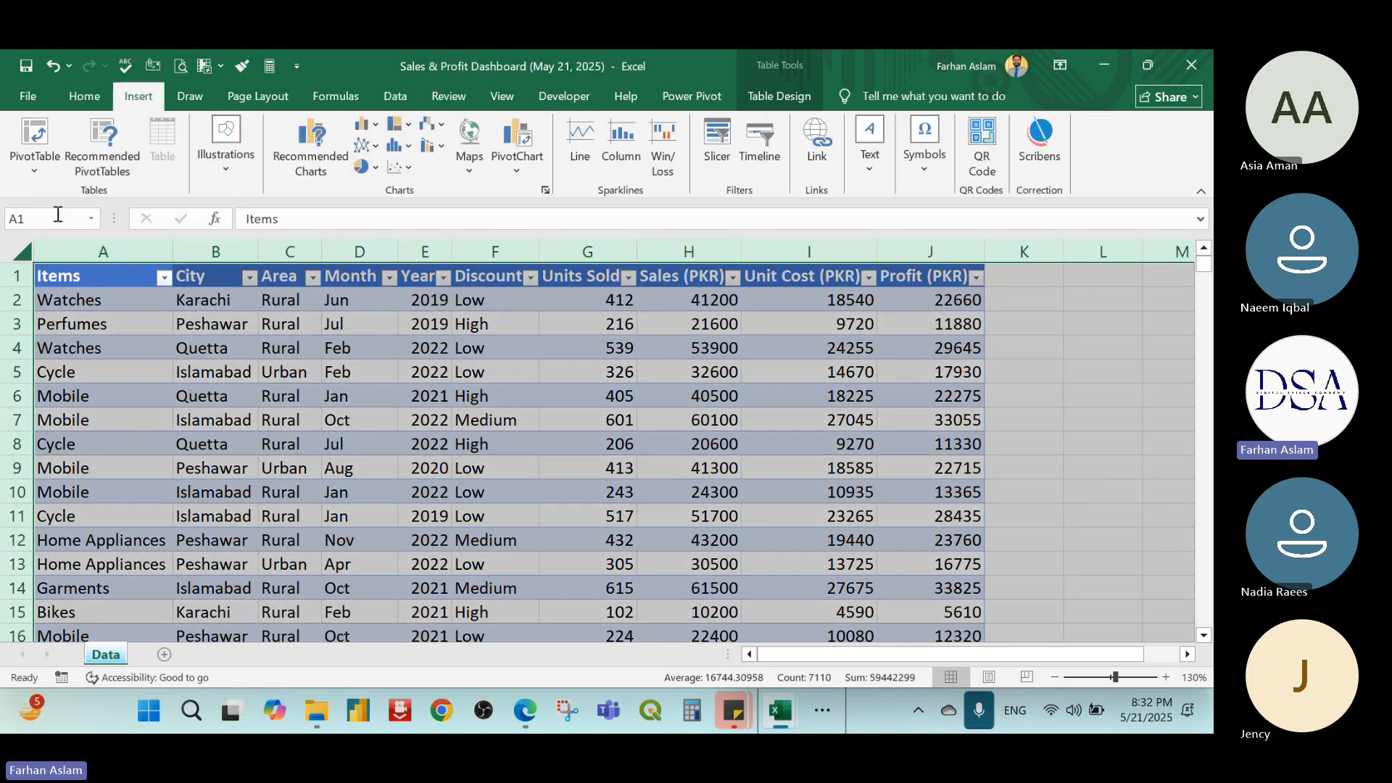
click(39, 142)
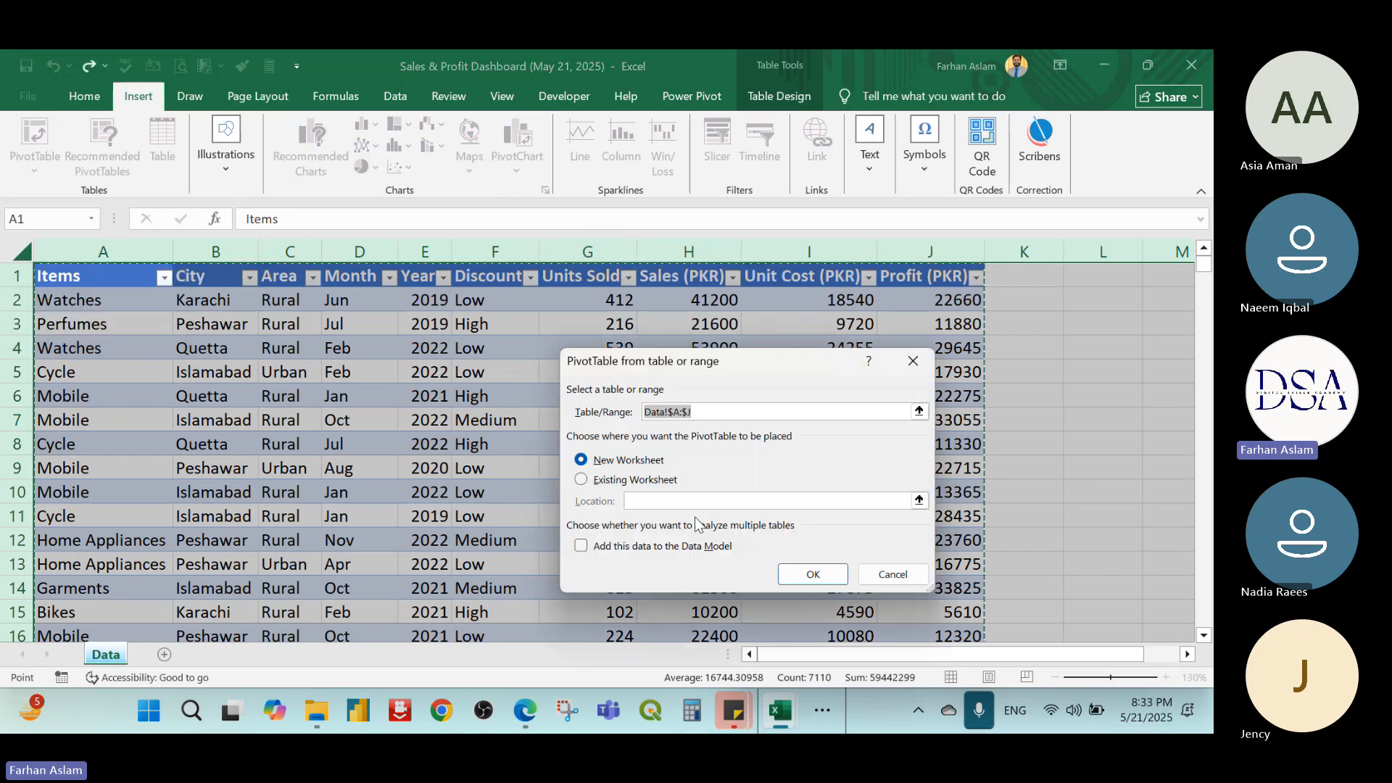
click(809, 572)
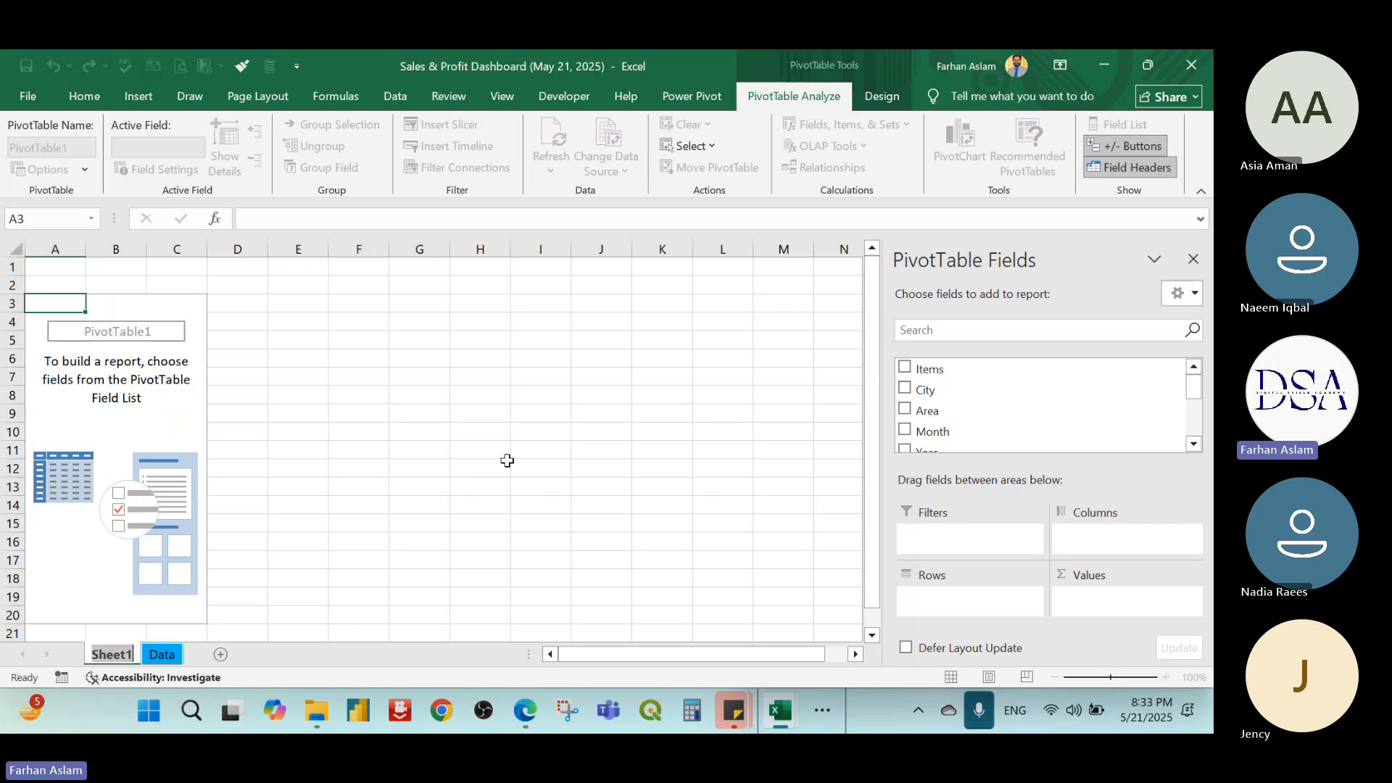
text(Pi)
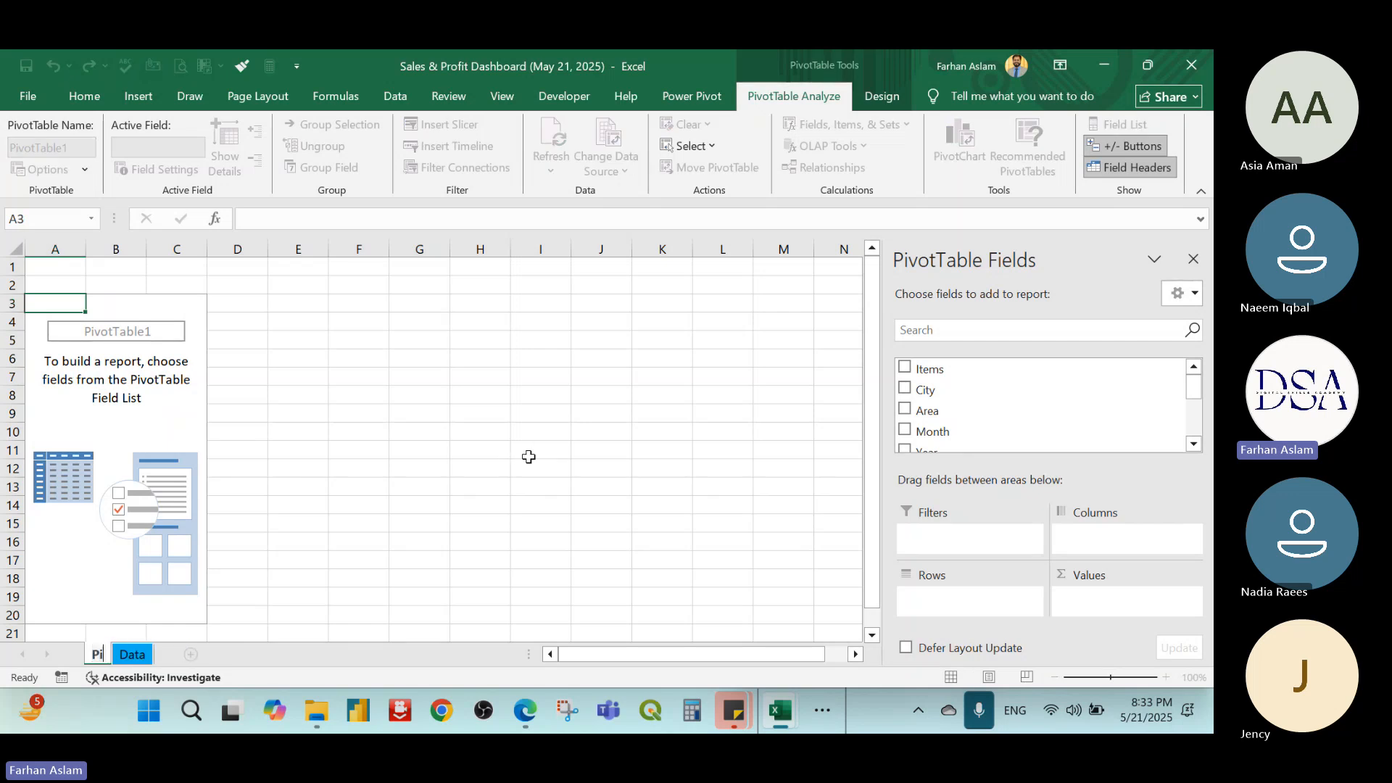
text(vot)
key(Return)
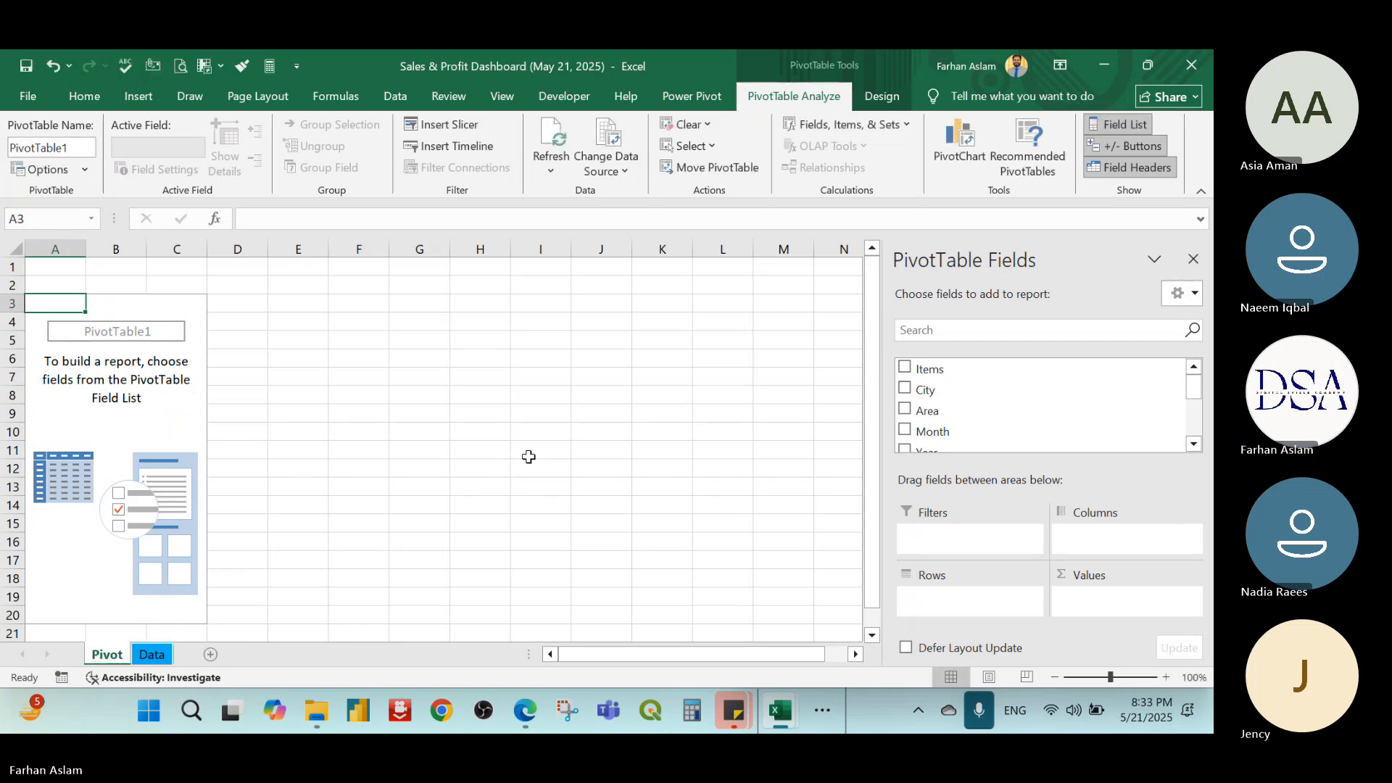
Add the Items field to the PivotTable's rows
click(166, 433)
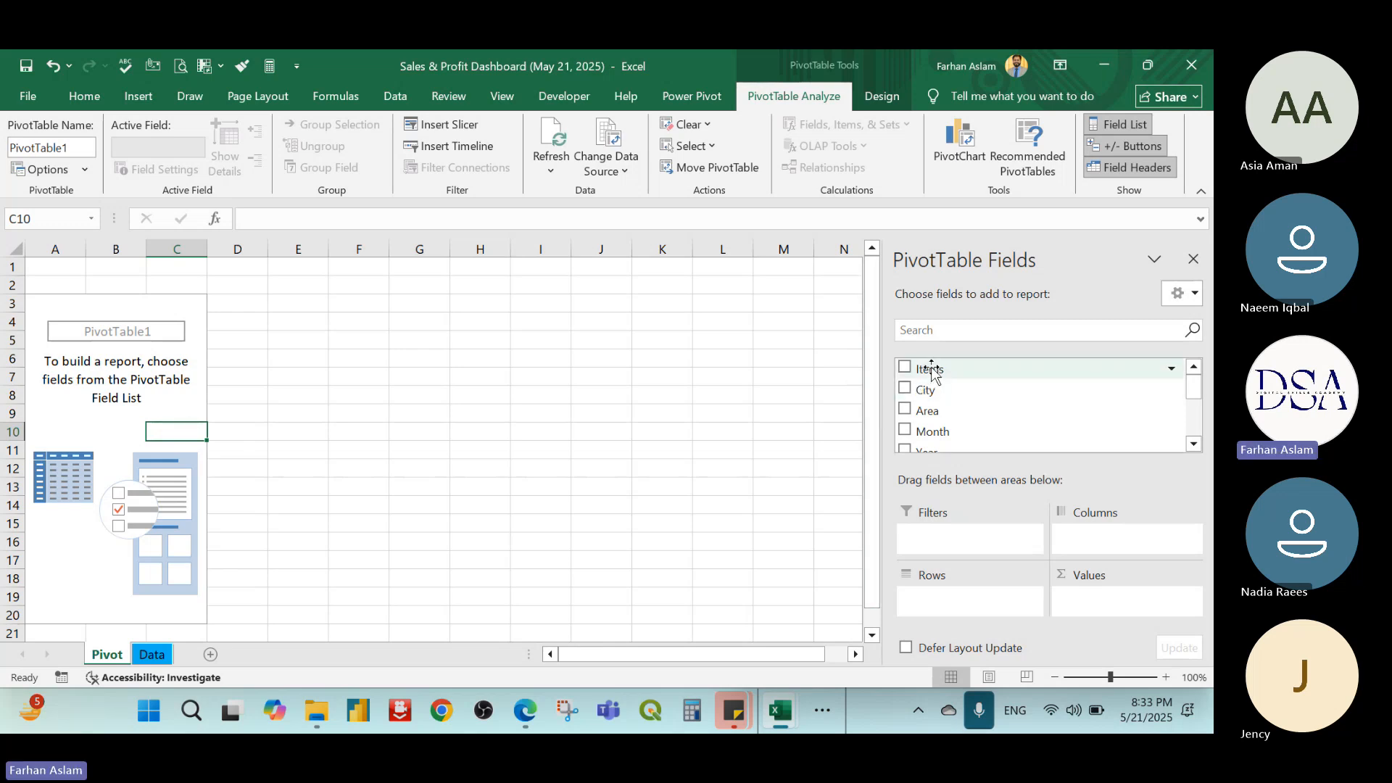
drag(931, 371, 967, 603)
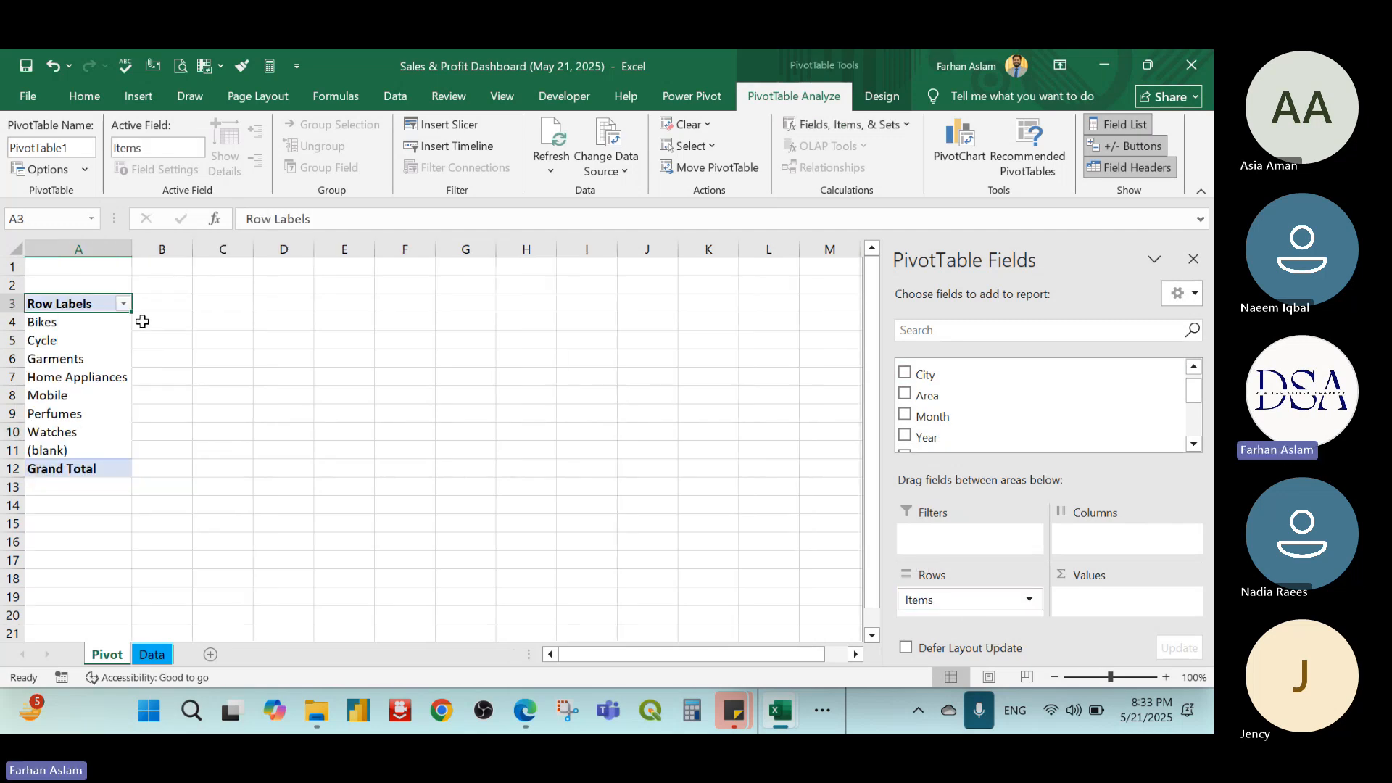
click(124, 304)
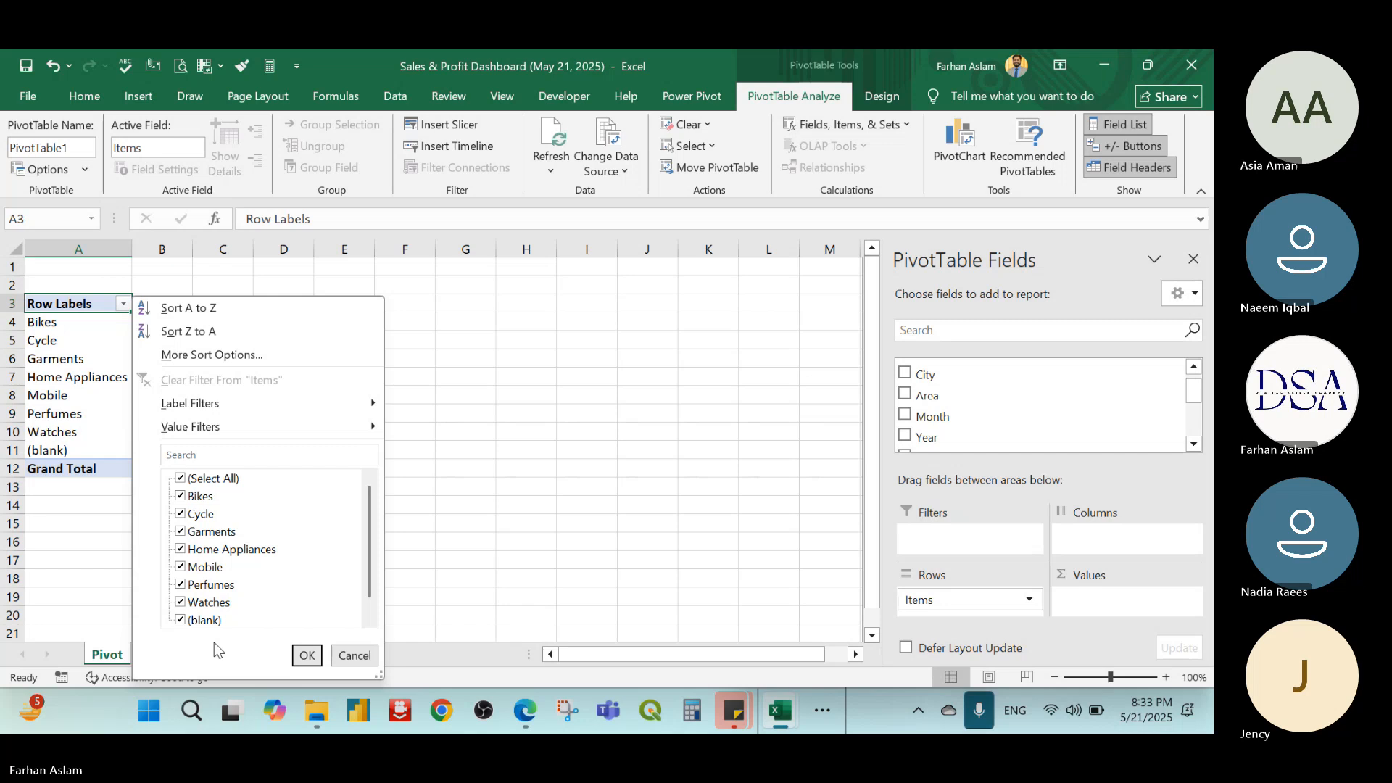
click(180, 620)
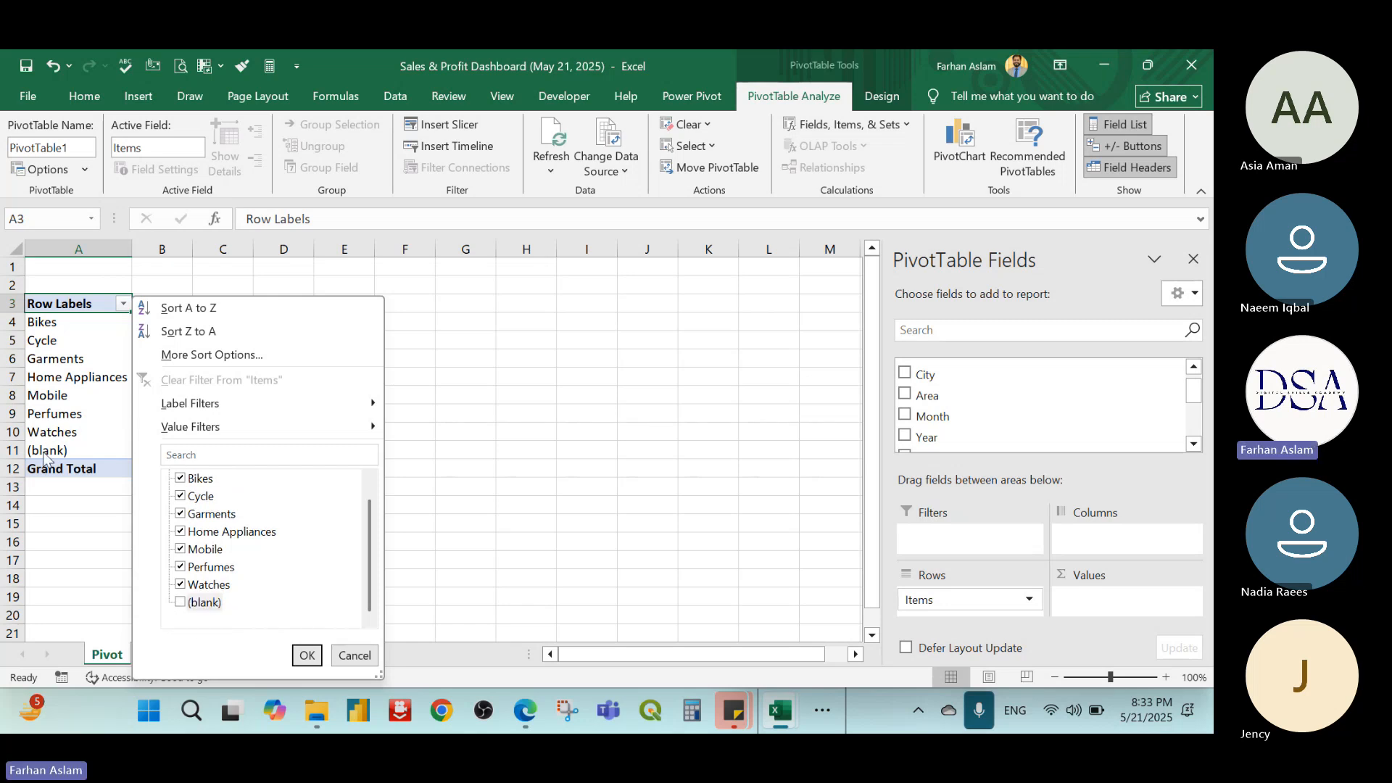
click(52, 480)
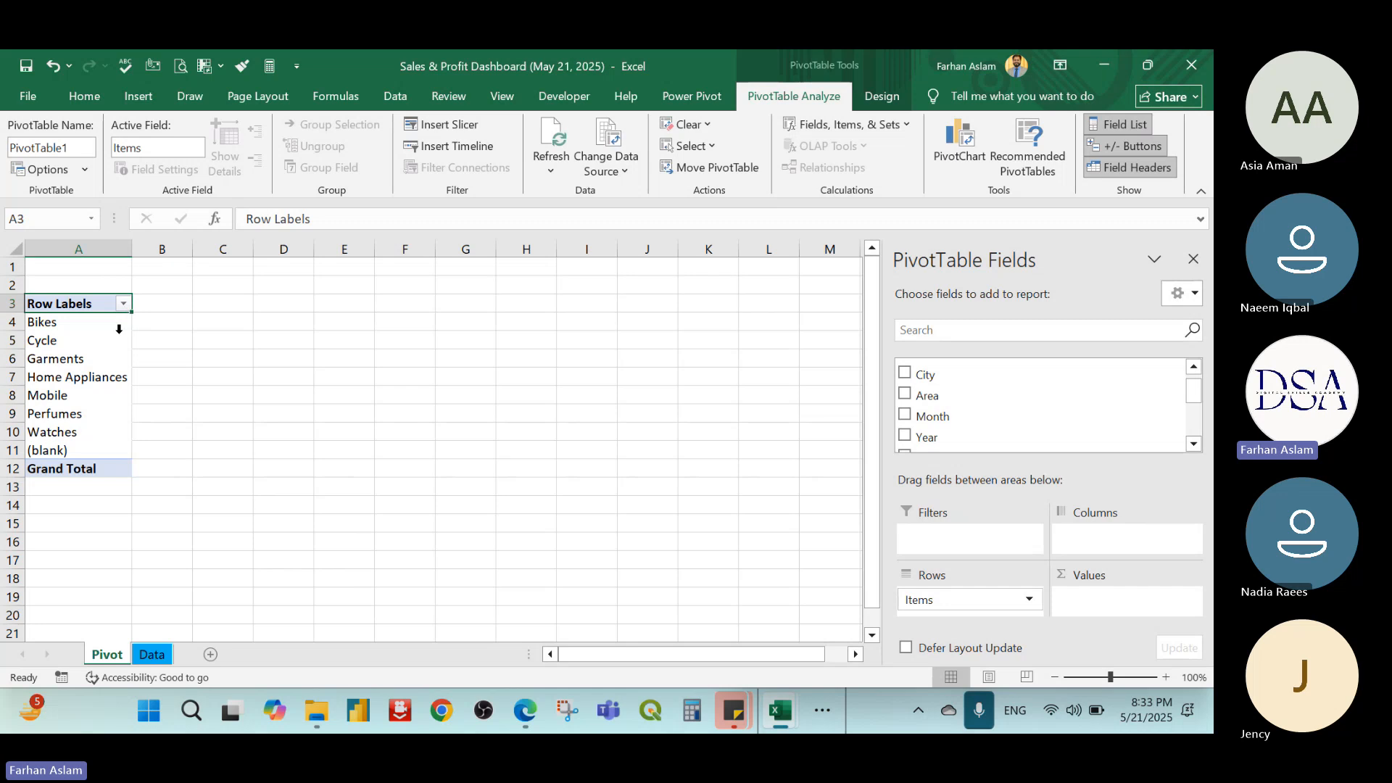
Filter the (blank) entry out of the PivotTable's row labels
click(123, 303)
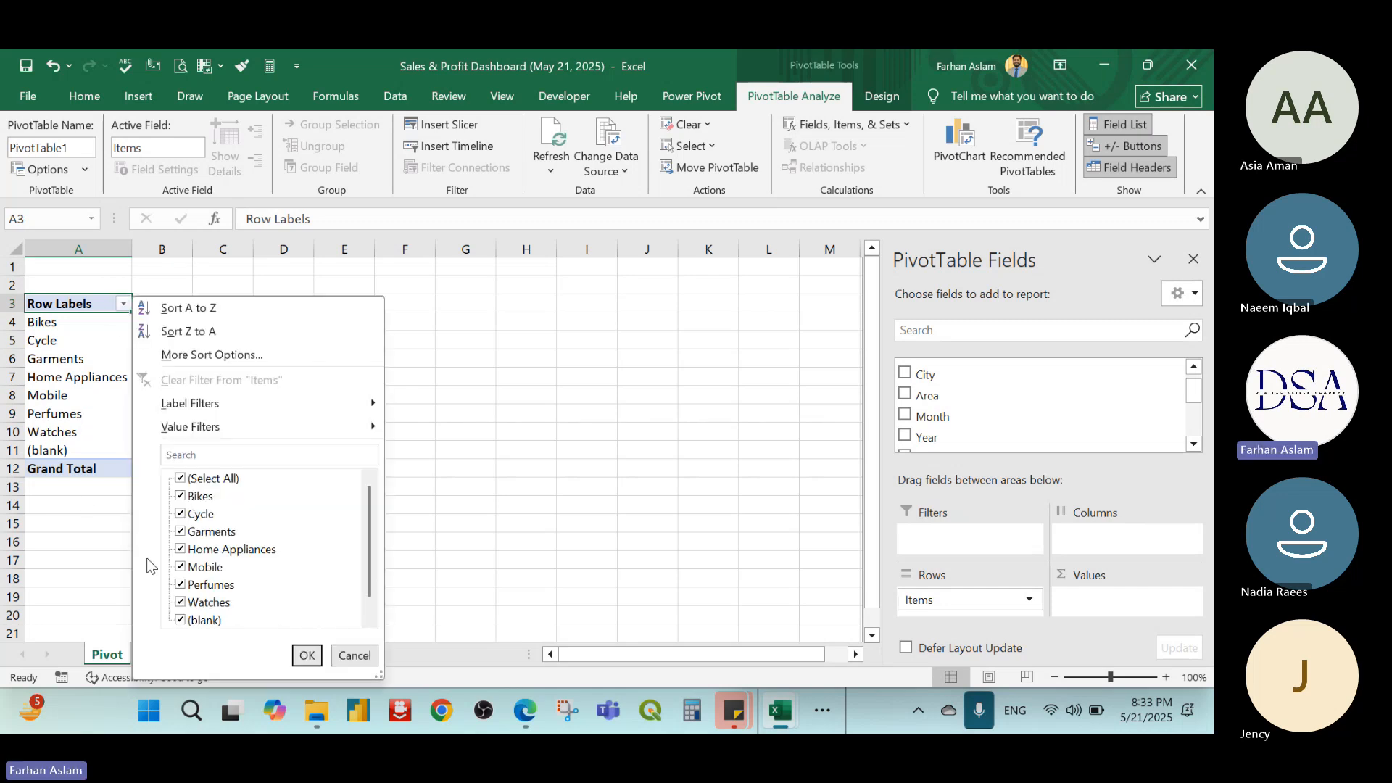
click(180, 622)
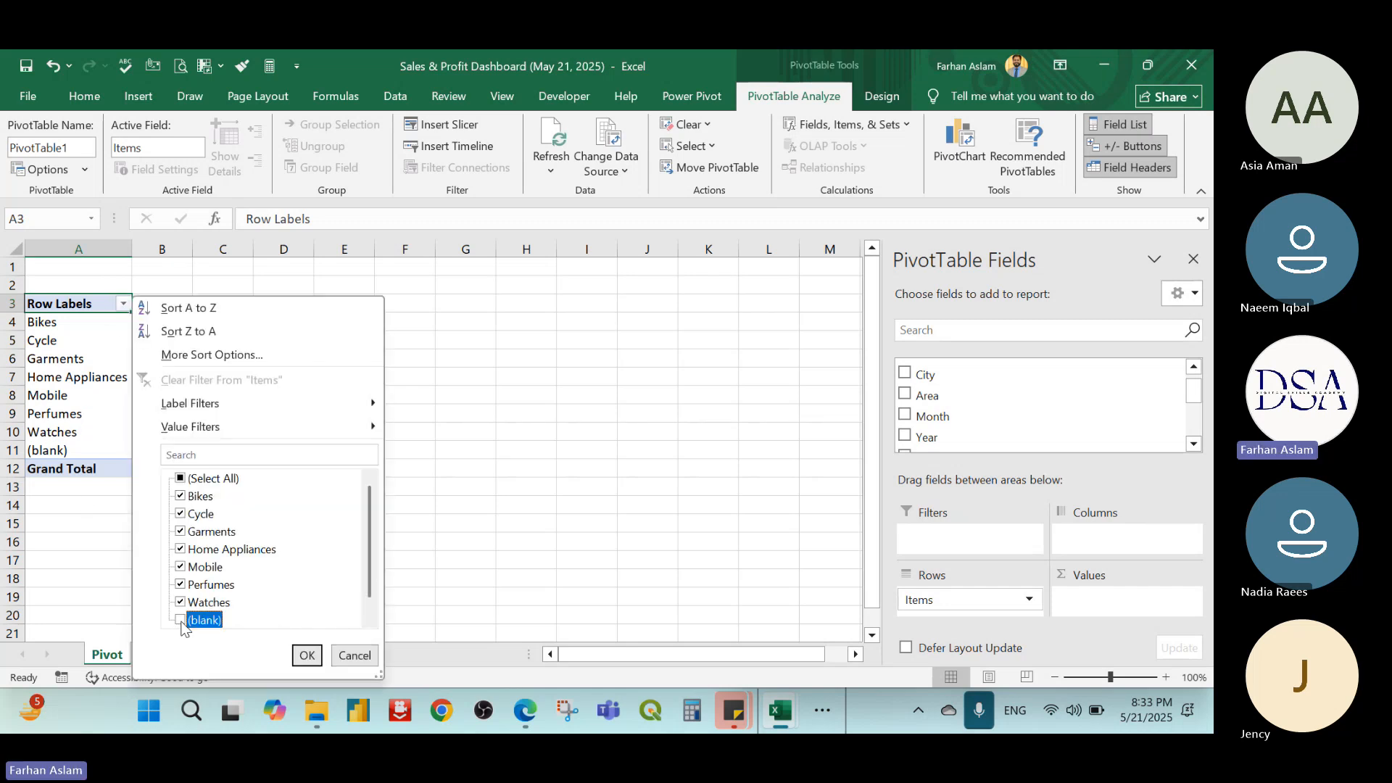
click(307, 656)
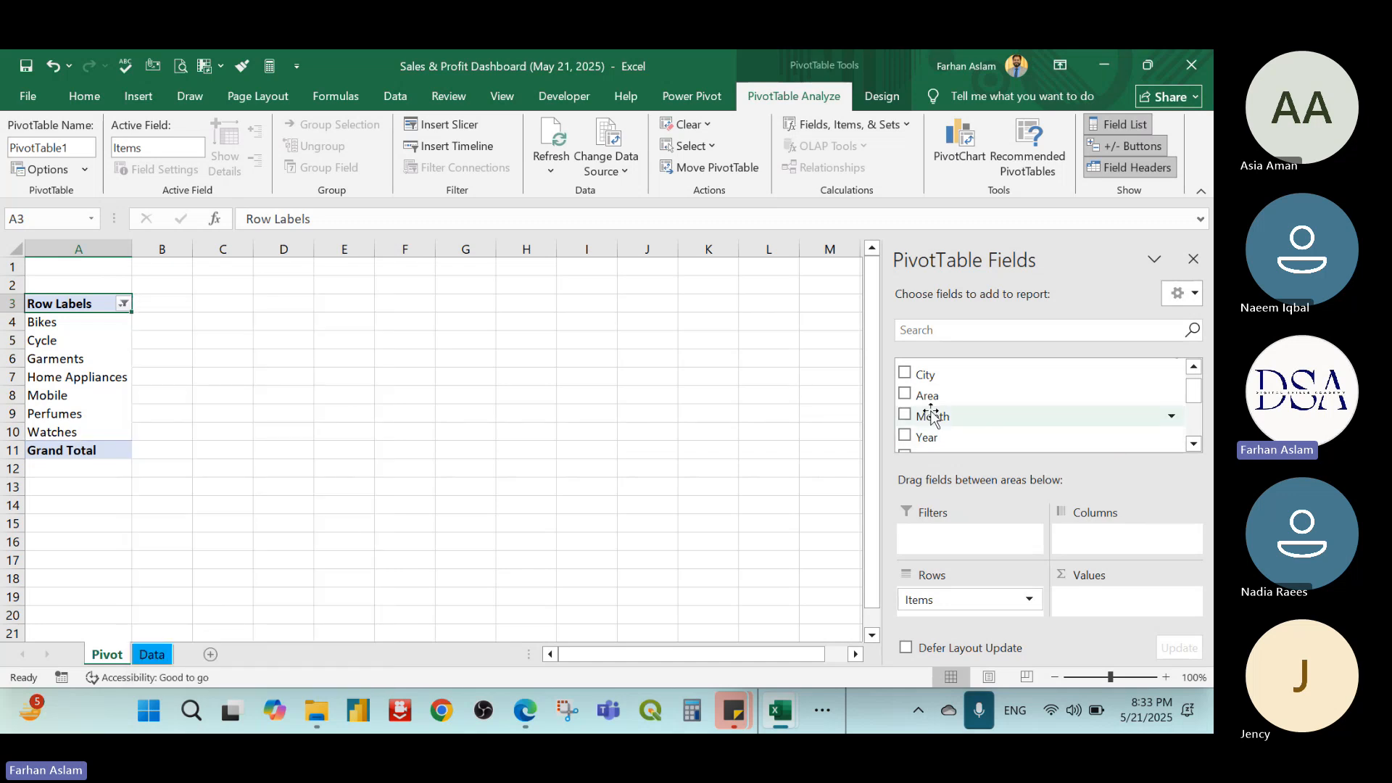
Add the Units Sold field to the PivotTable's values so they are summed for each item
drag(1195, 406, 1189, 430)
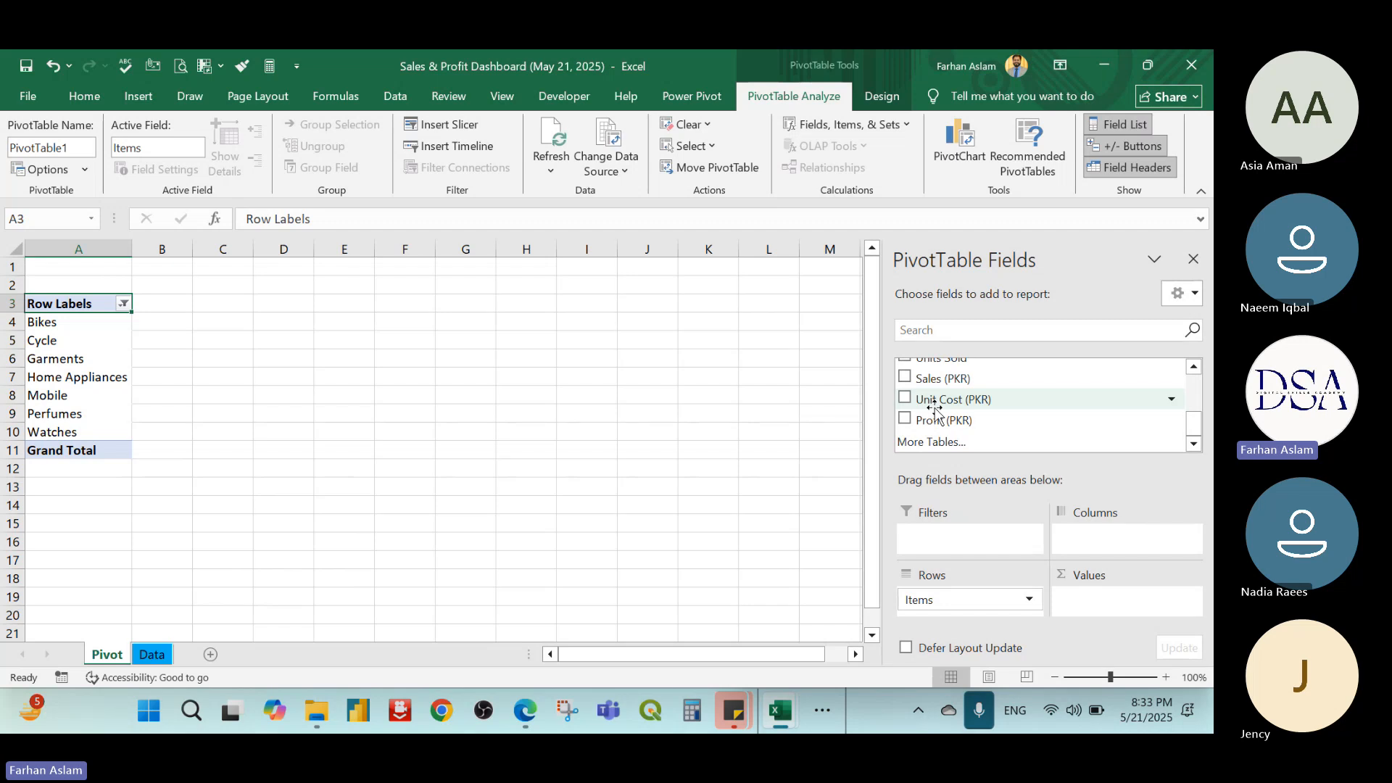
drag(939, 420, 975, 435)
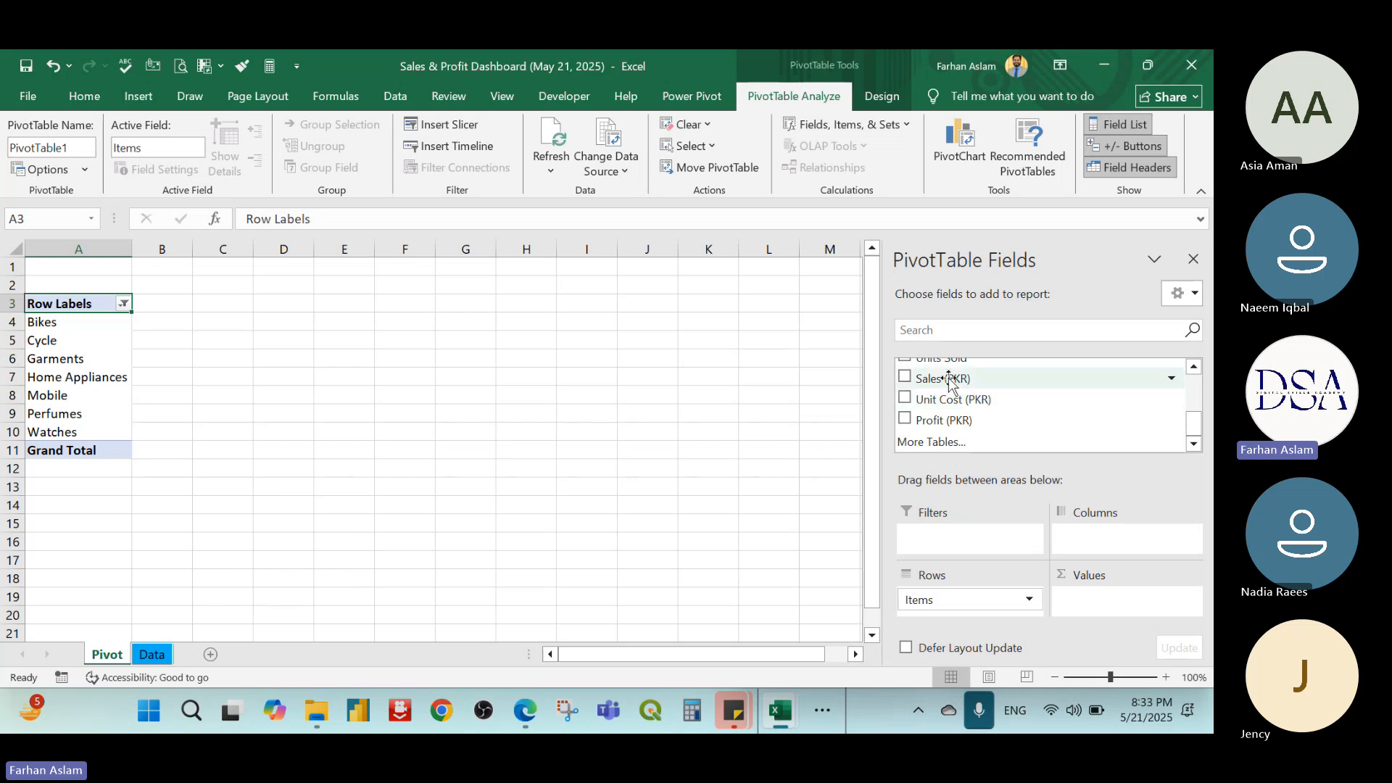
scroll(950, 381, up, 1)
drag(957, 401, 1124, 600)
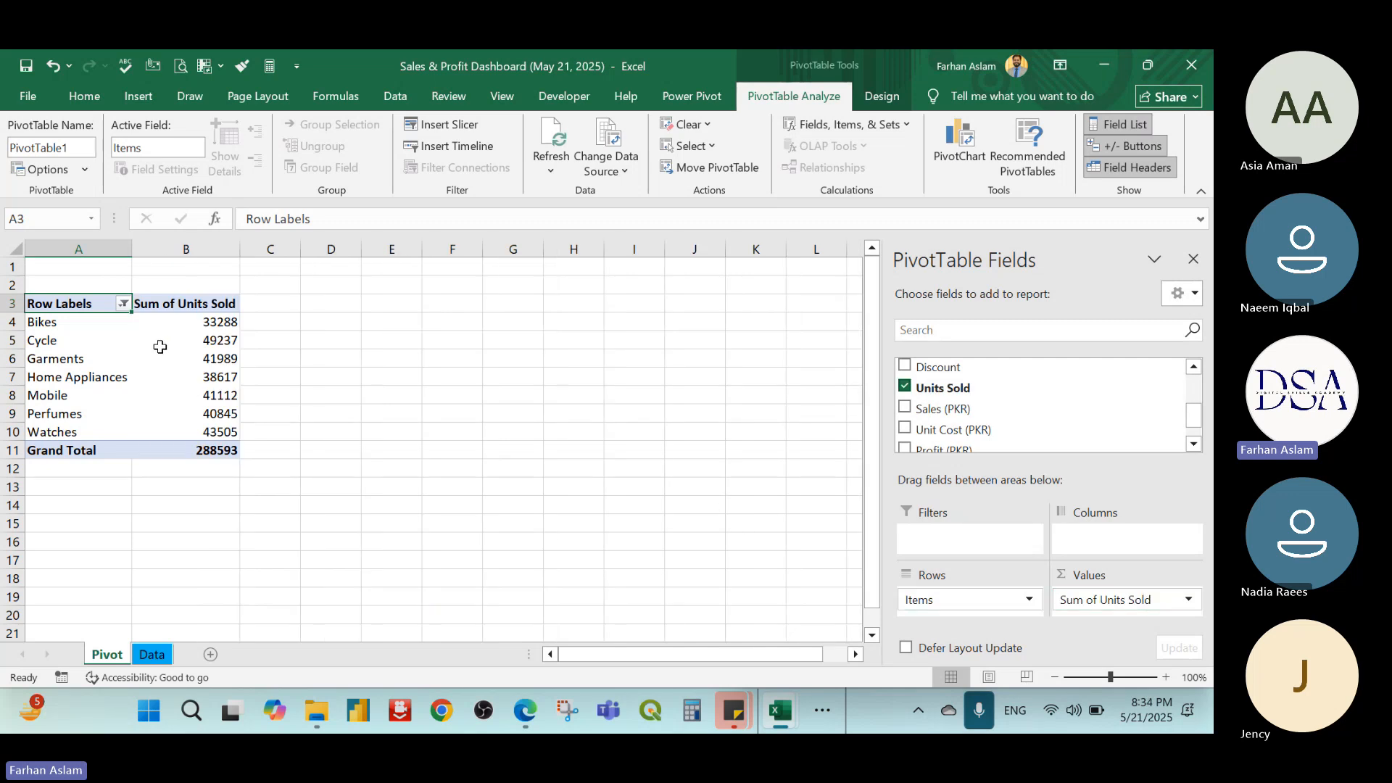
click(353, 419)
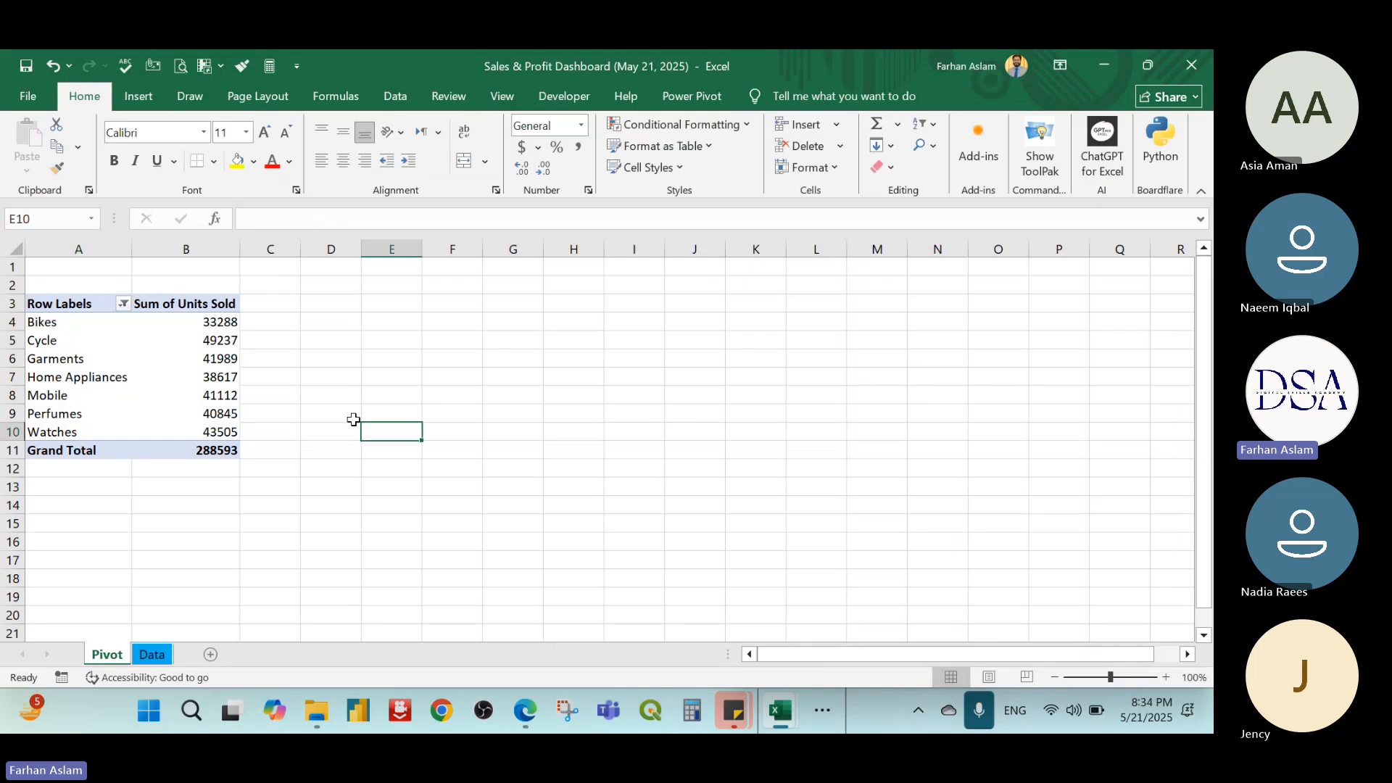
Insert a Clustered Column PivotChart of the units sold per item from the PivotTable
drag(81, 302, 184, 445)
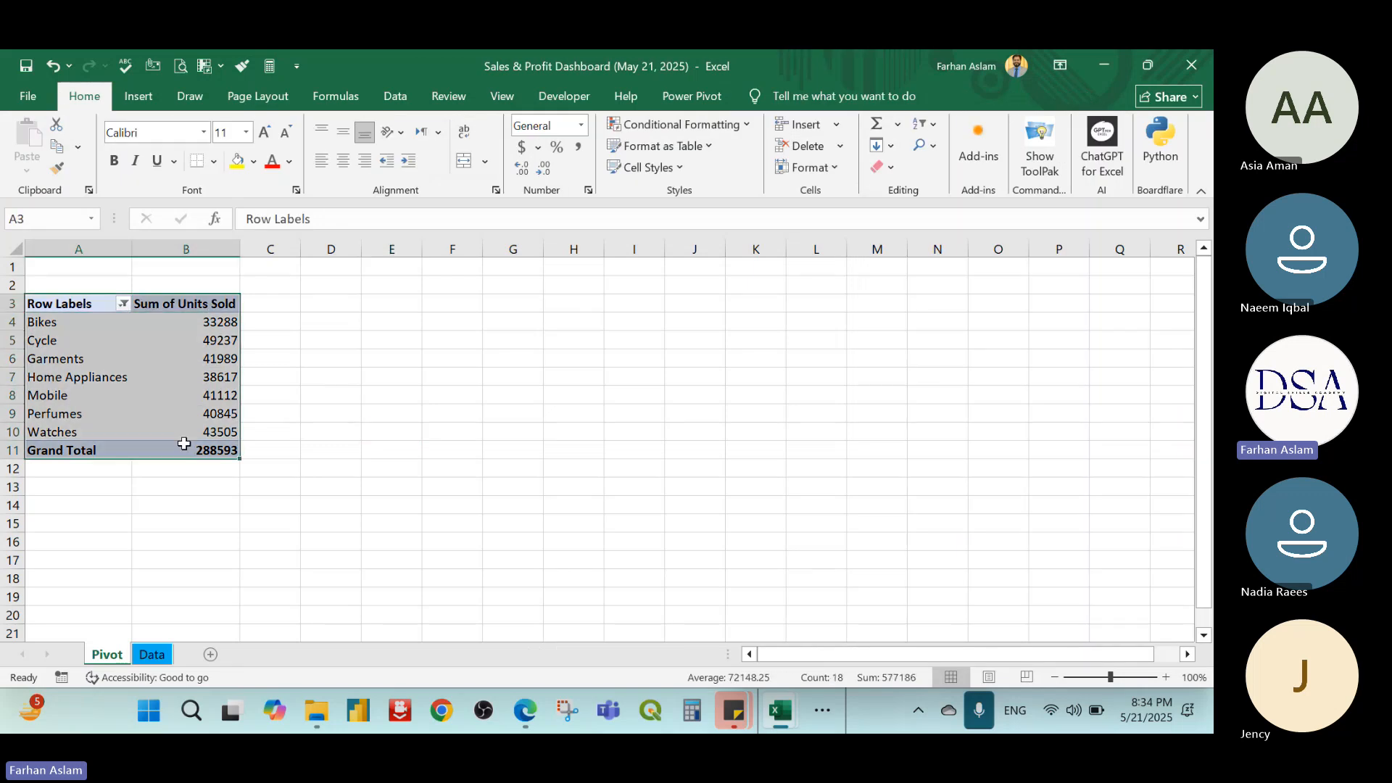
click(380, 363)
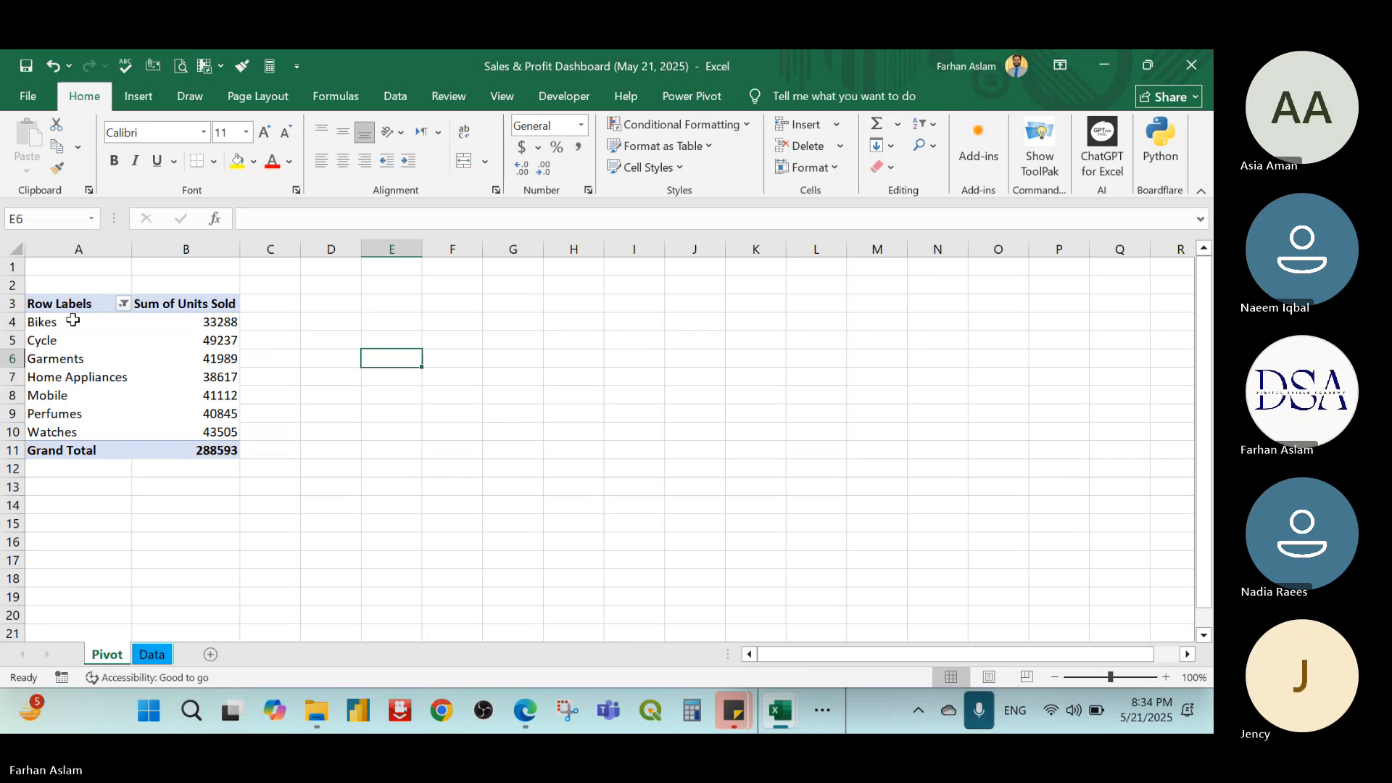
drag(73, 320, 160, 439)
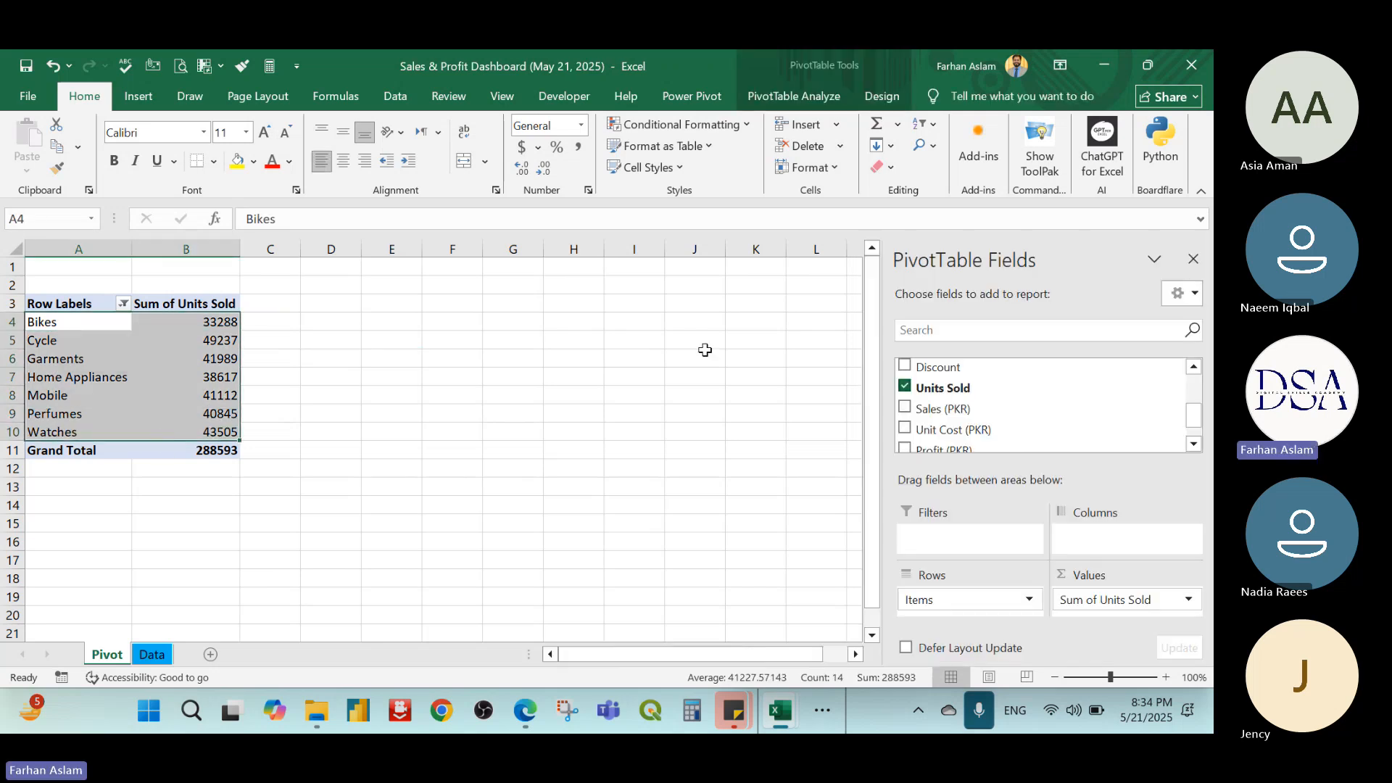
click(815, 99)
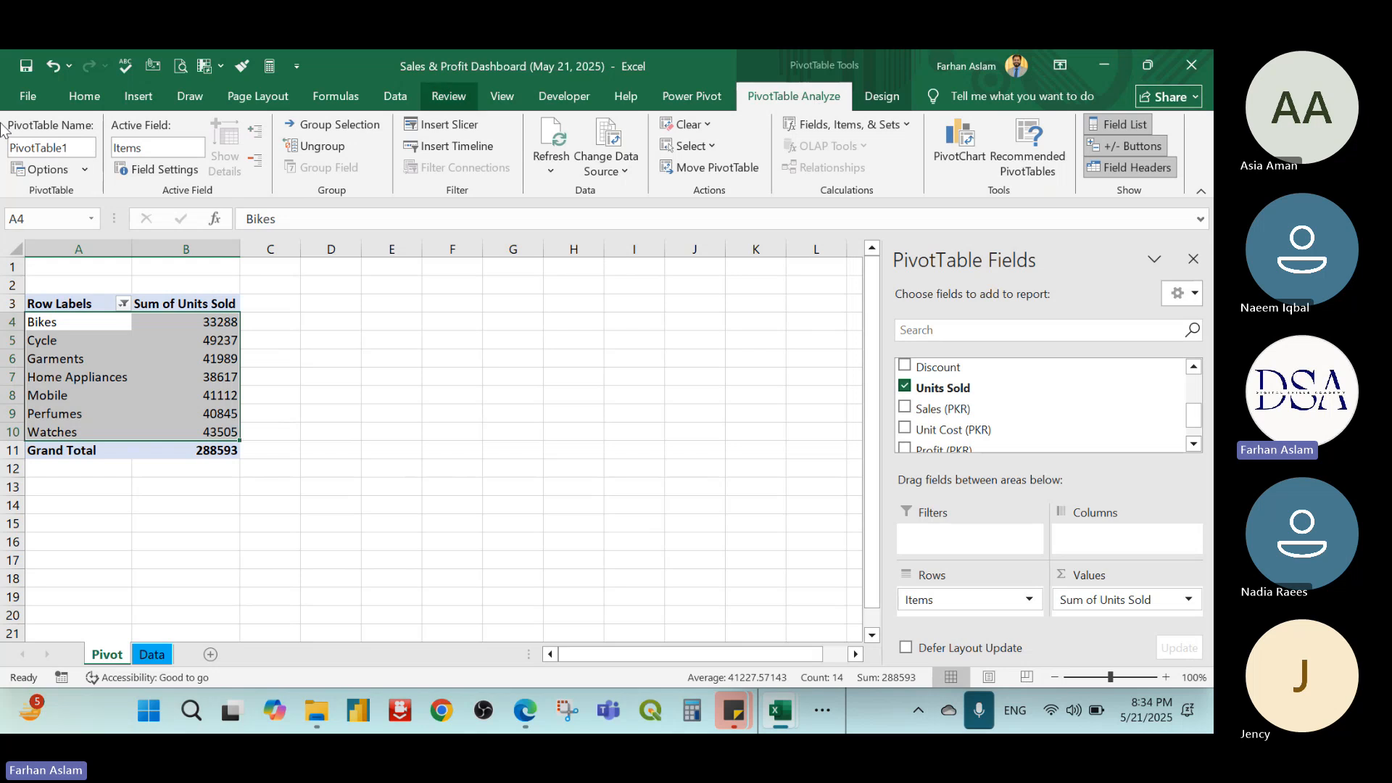
click(138, 103)
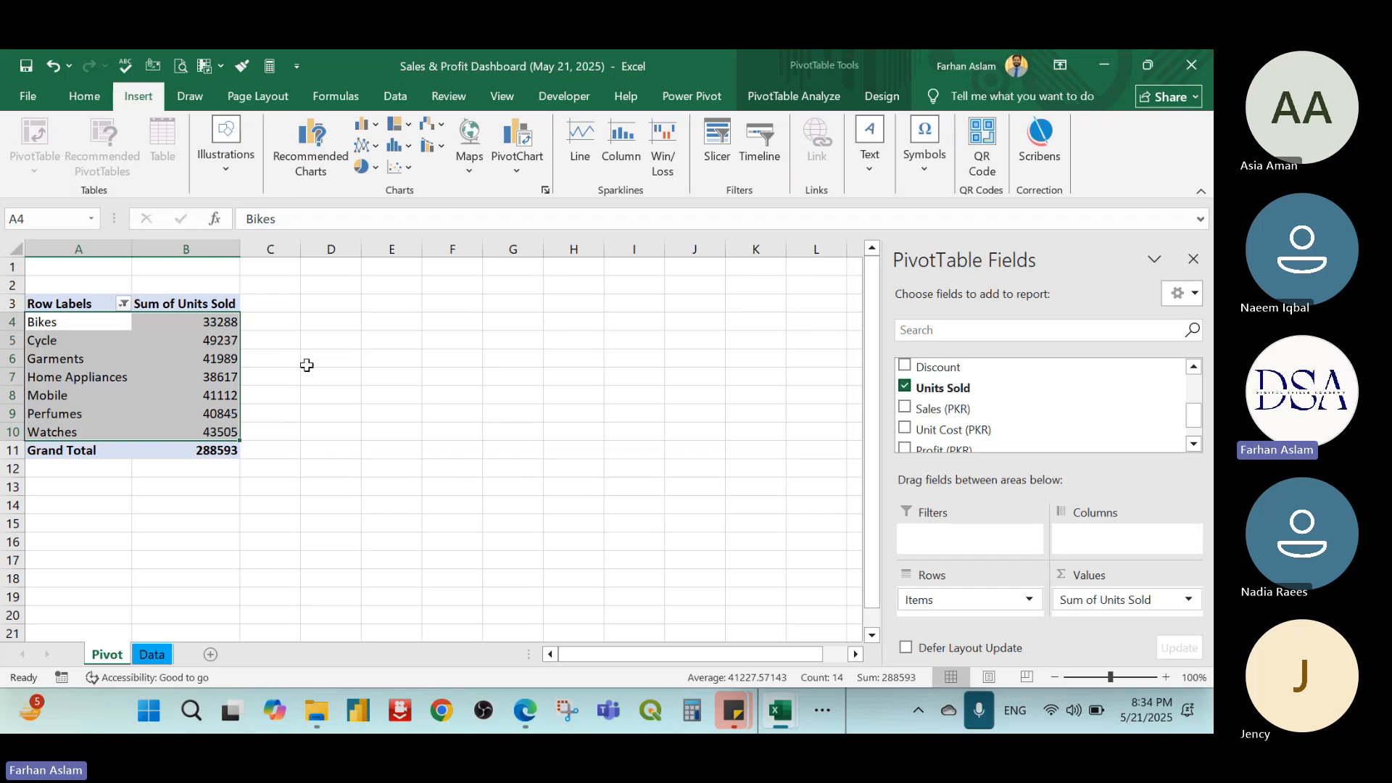
click(813, 100)
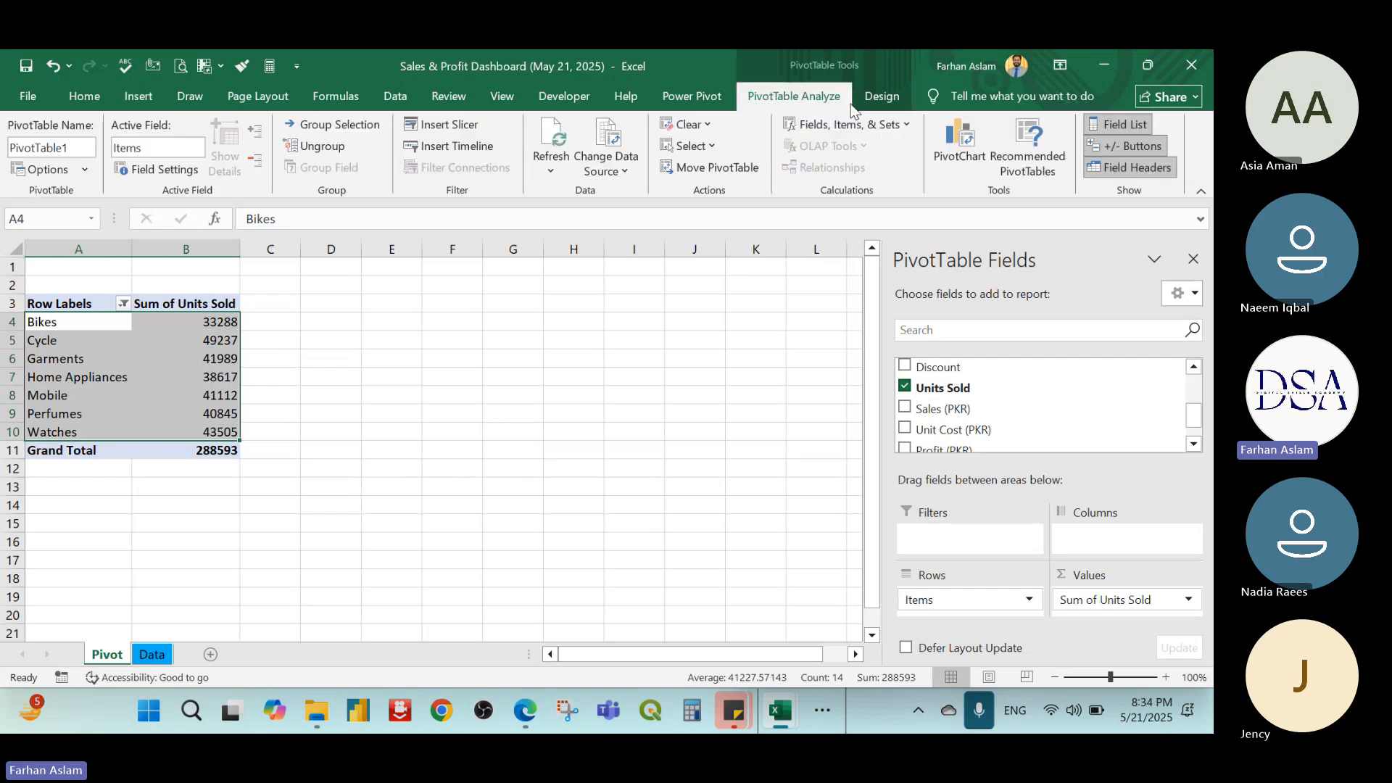
click(960, 158)
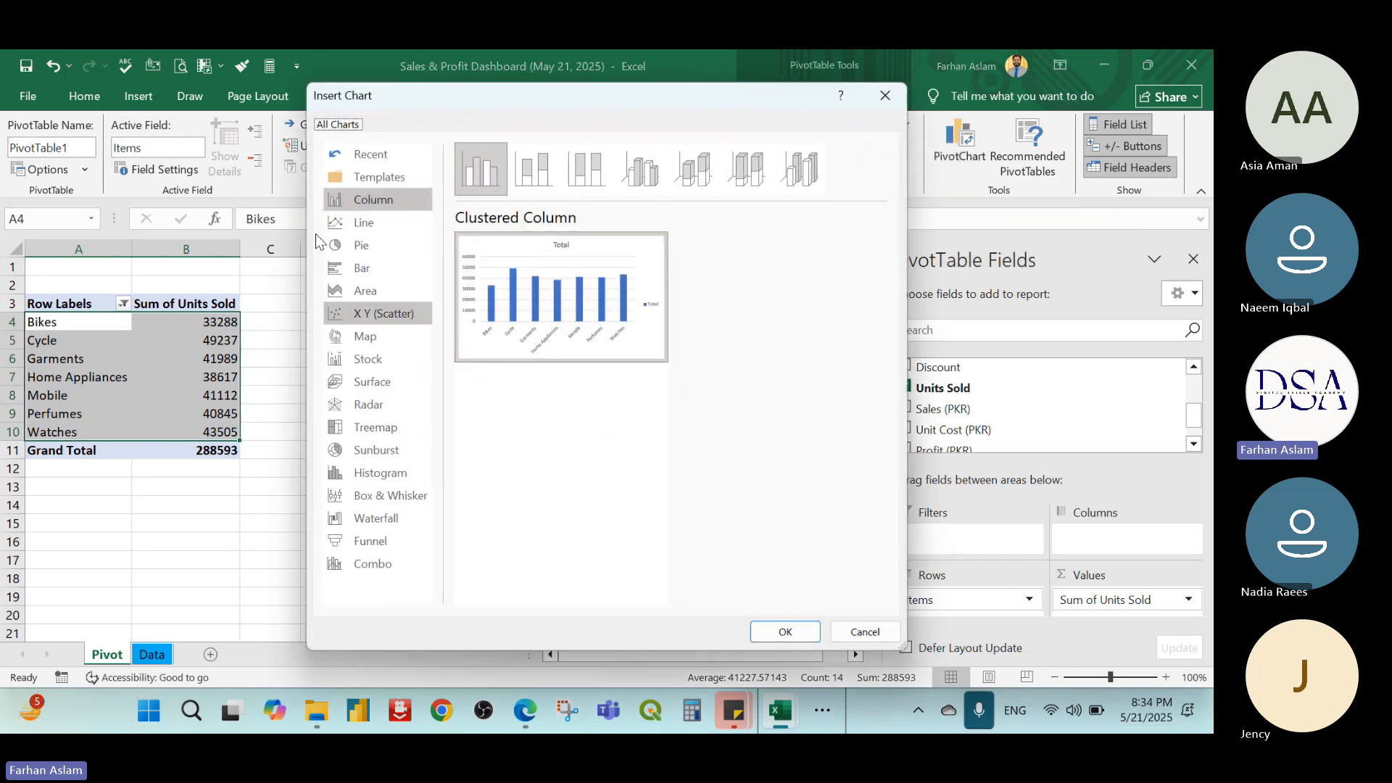
drag(477, 103, 537, 158)
drag(498, 158, 503, 148)
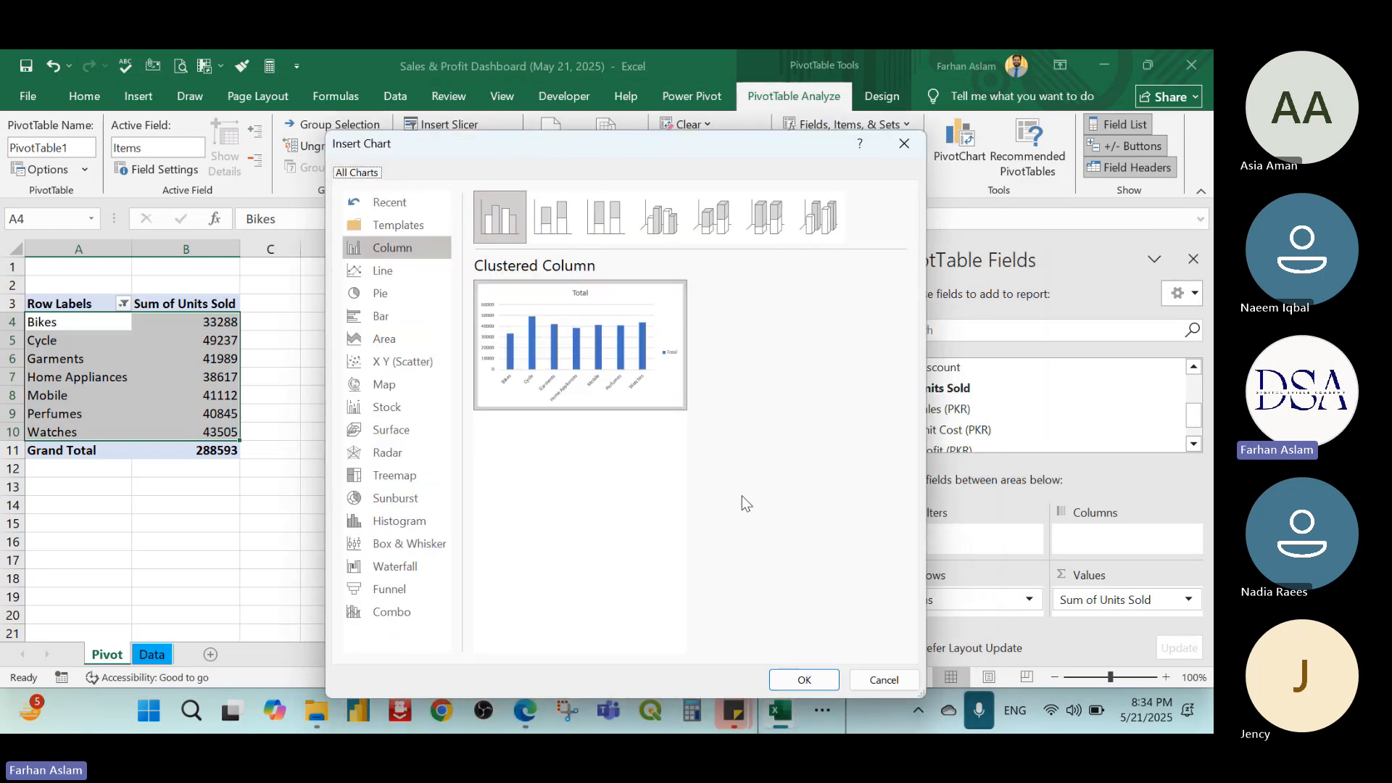
mouse_move(624, 376)
click(804, 679)
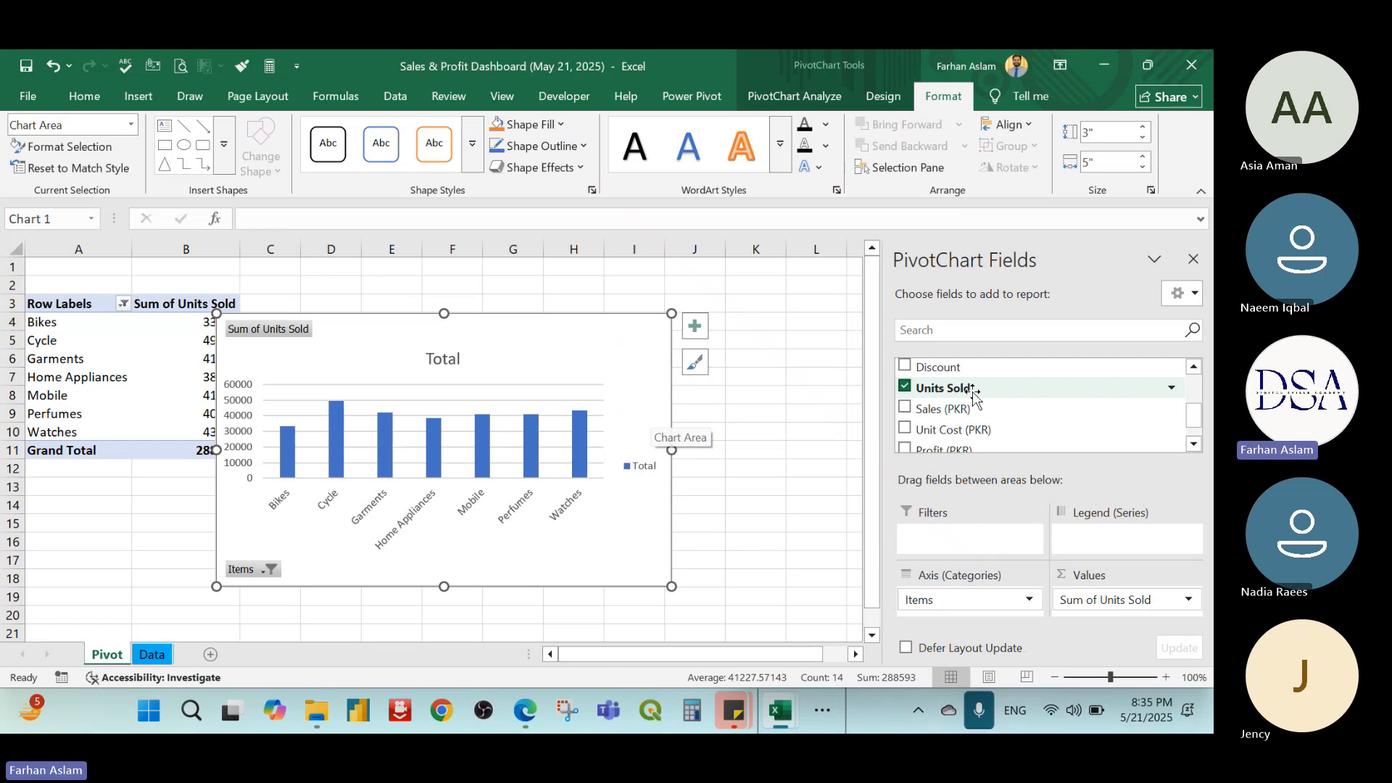
Close the field list, move the PivotChart clear of the PivotTable to about column F, and delete its legend
click(1193, 259)
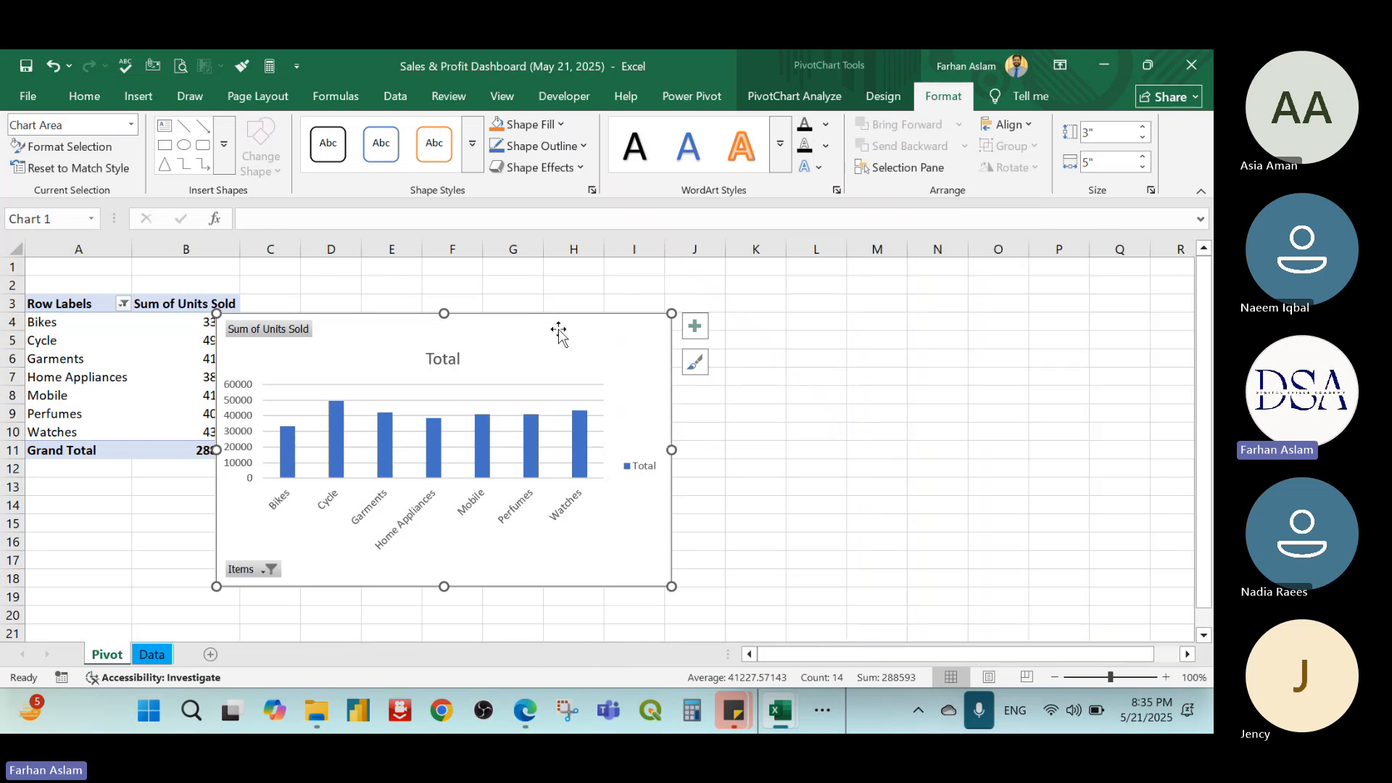
drag(558, 334, 797, 302)
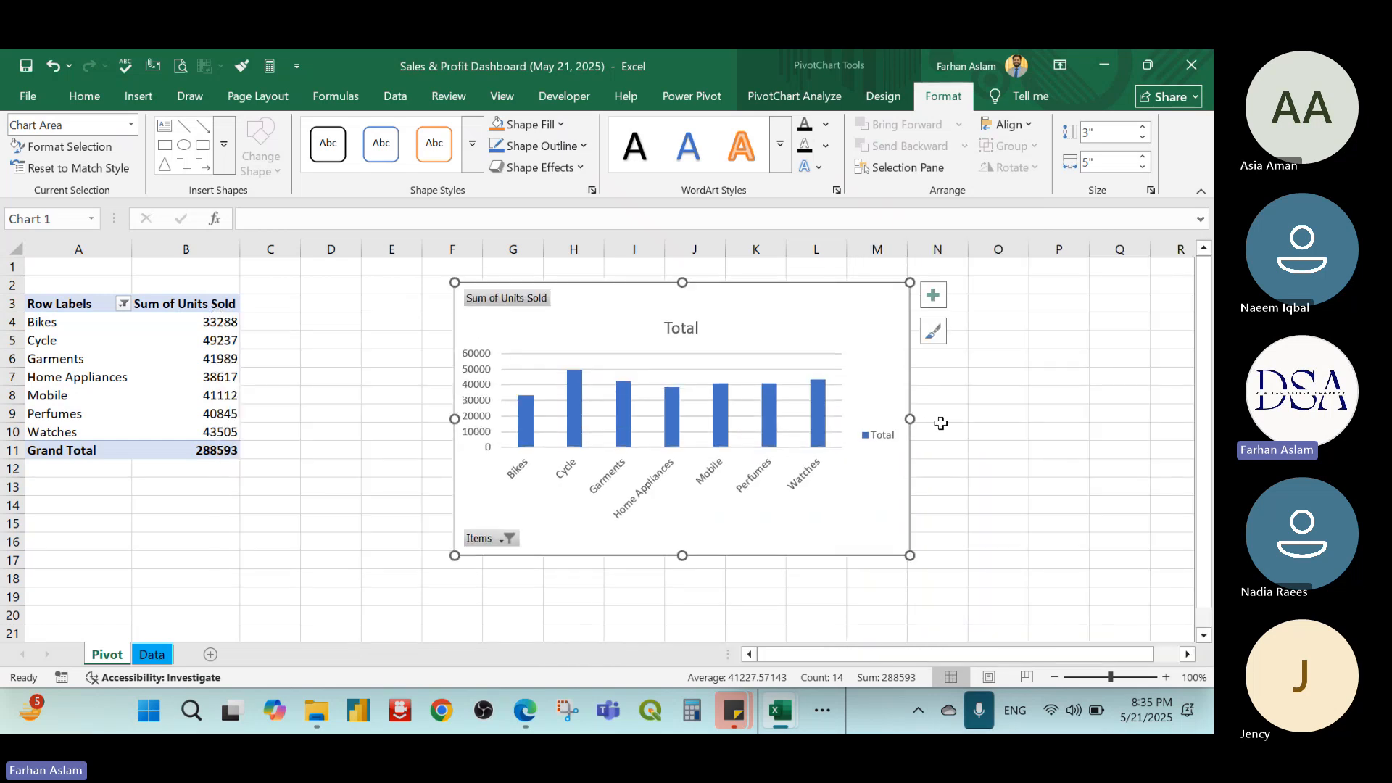
click(881, 440)
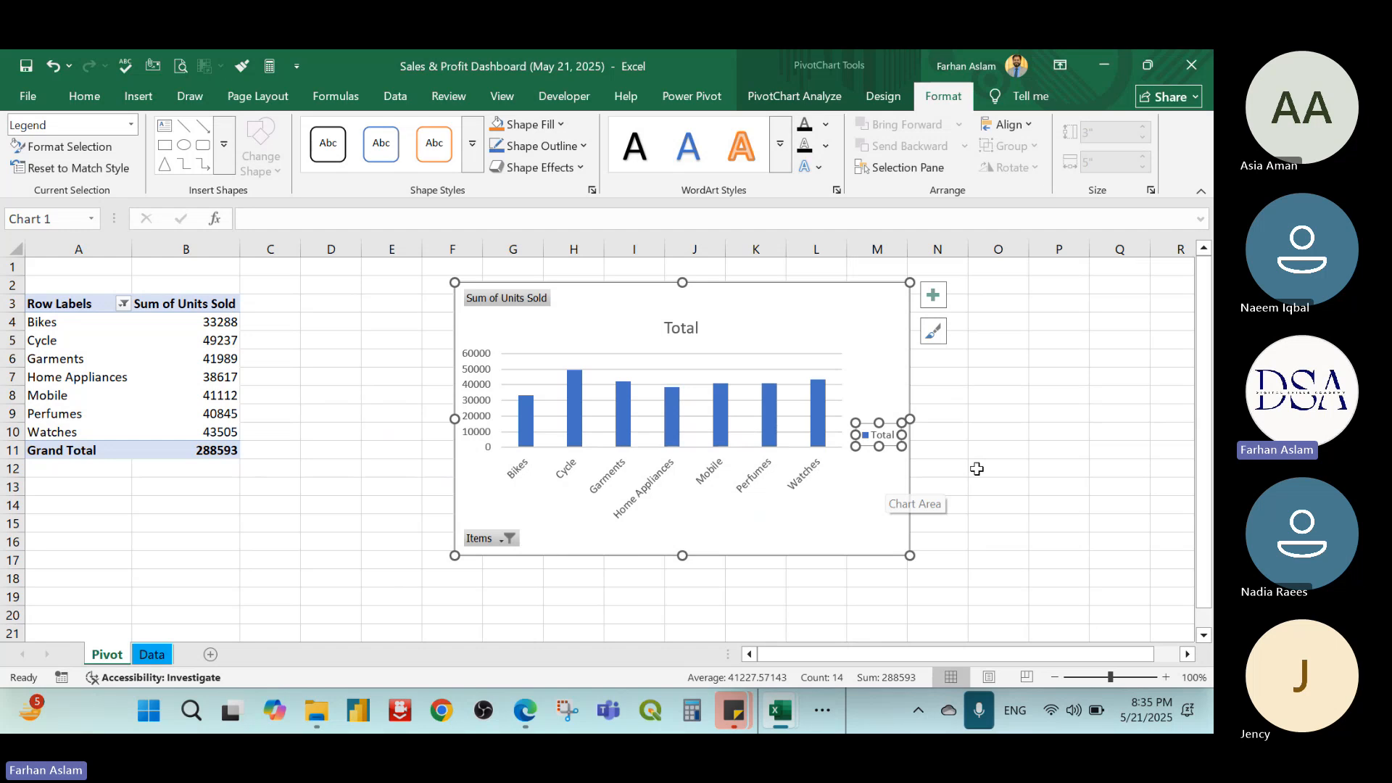
key(Delete)
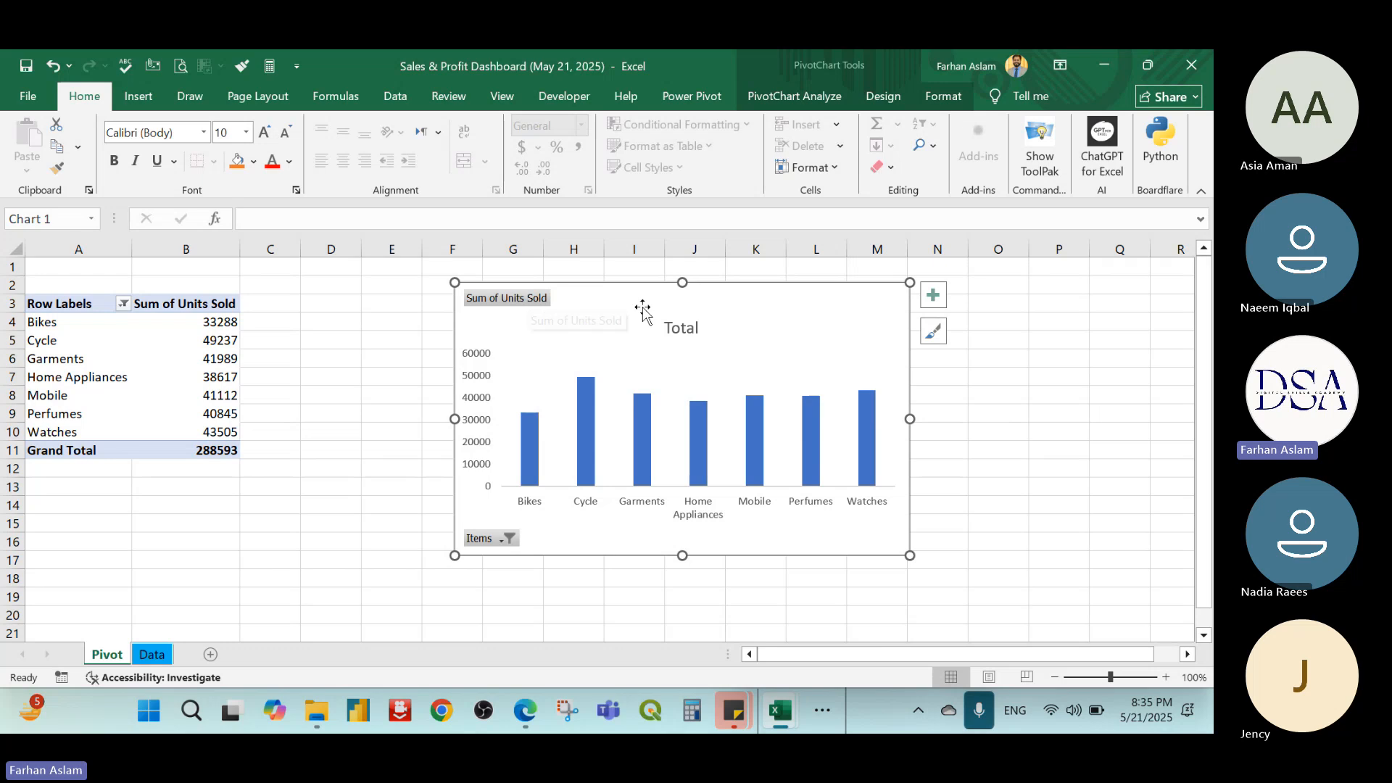
Change the chart title to "Item wise Unit Sold"
double_click(682, 329)
drag(668, 329, 712, 352)
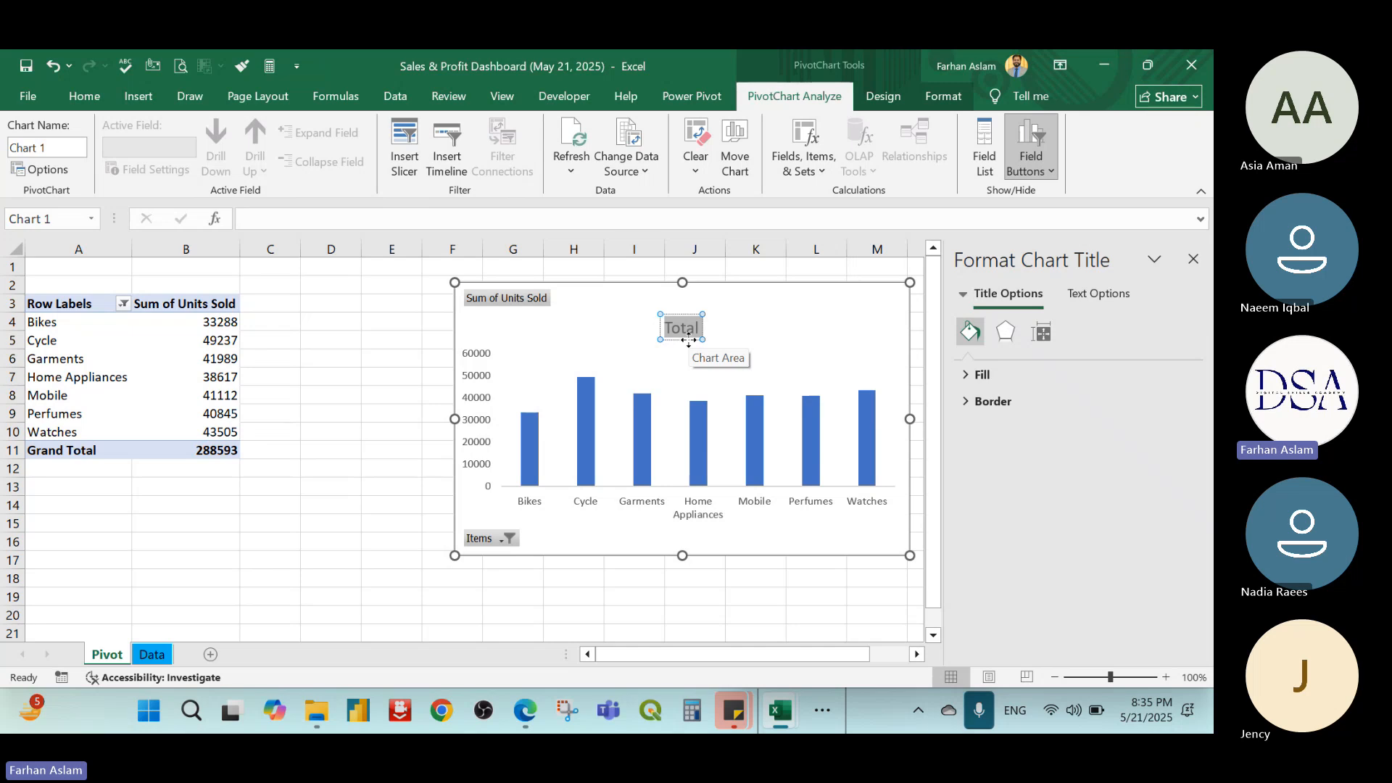
text(C)
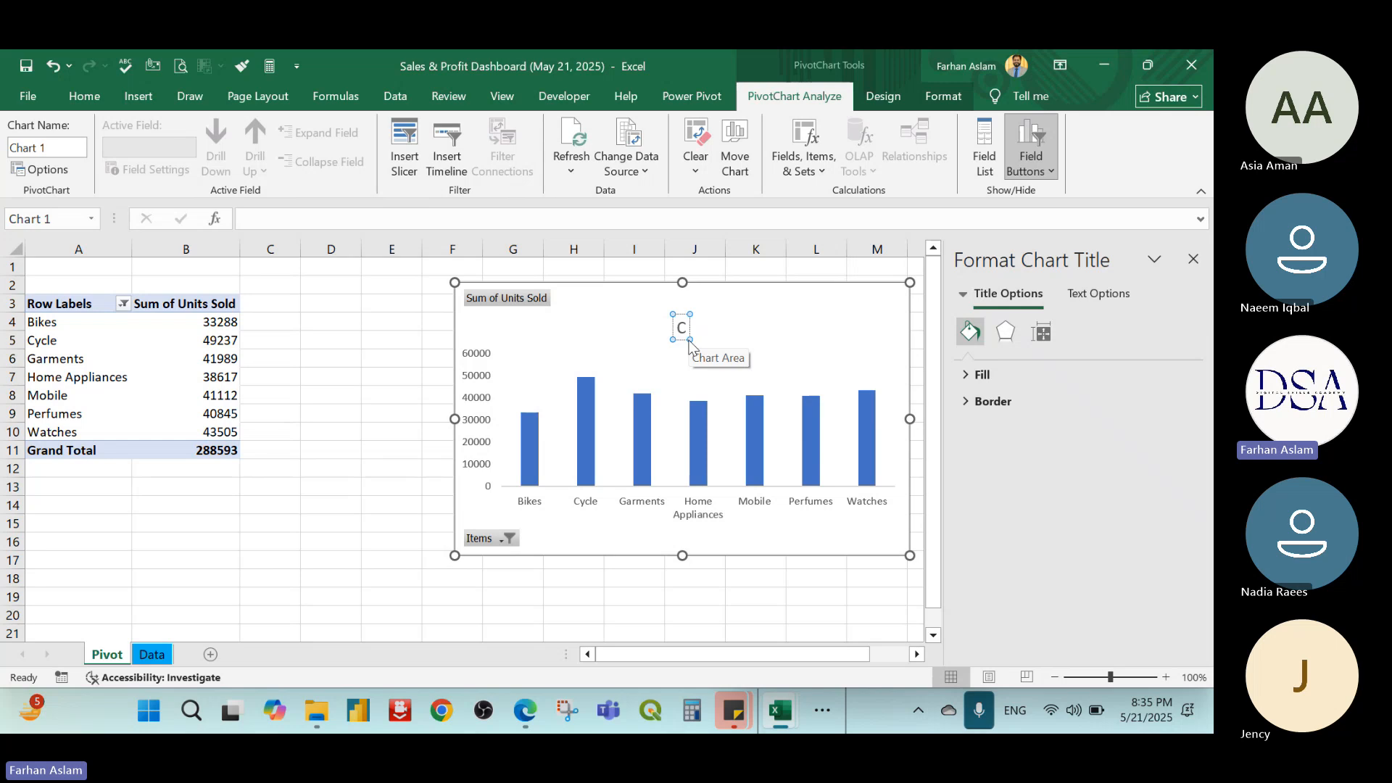
key(BackSpace)
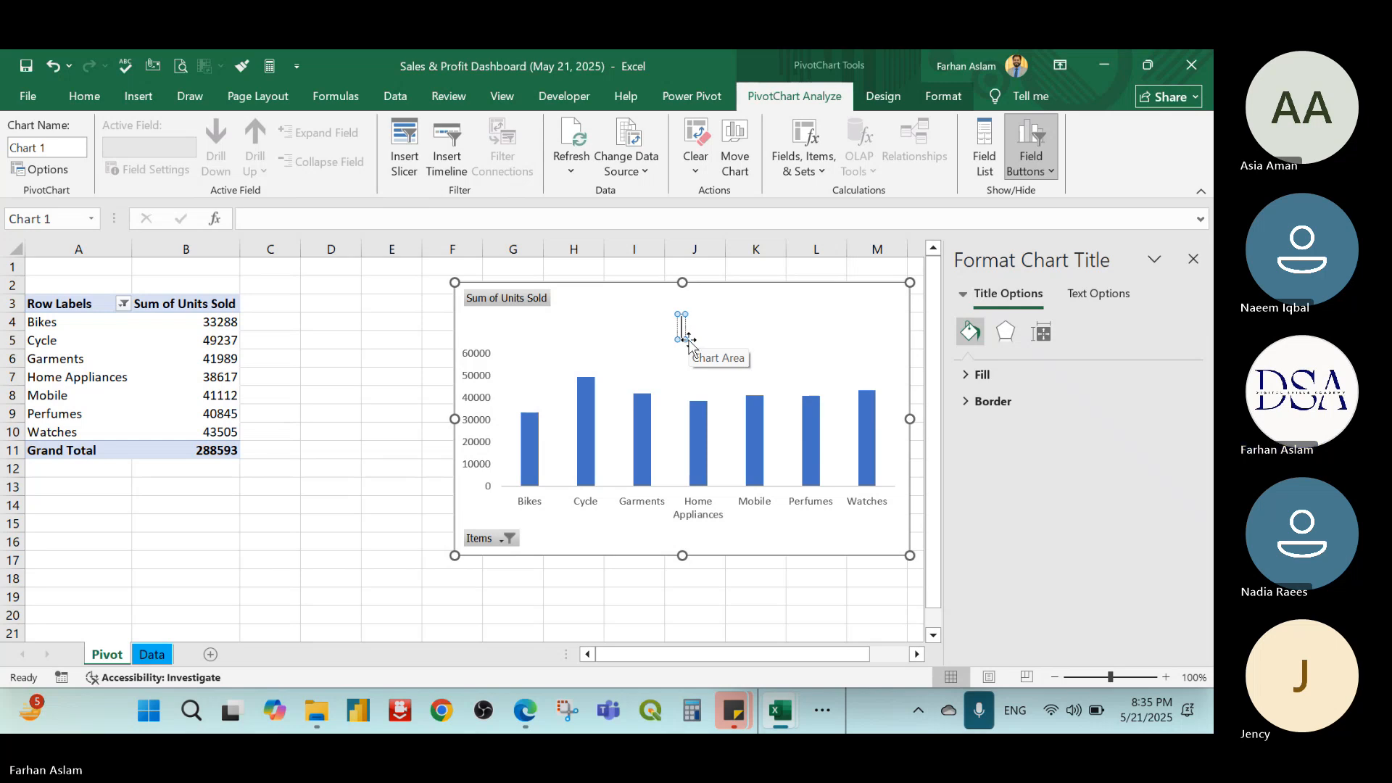
text(Item)
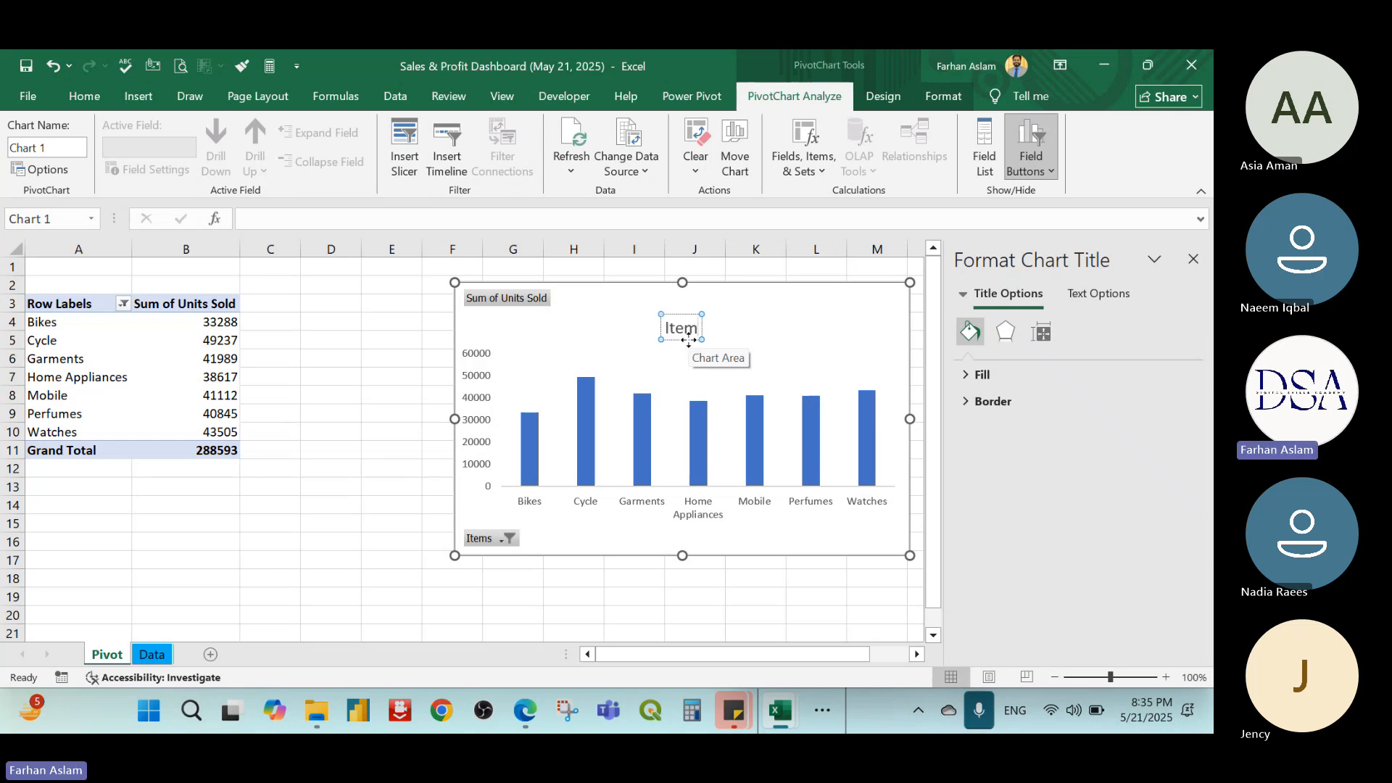
text( wise)
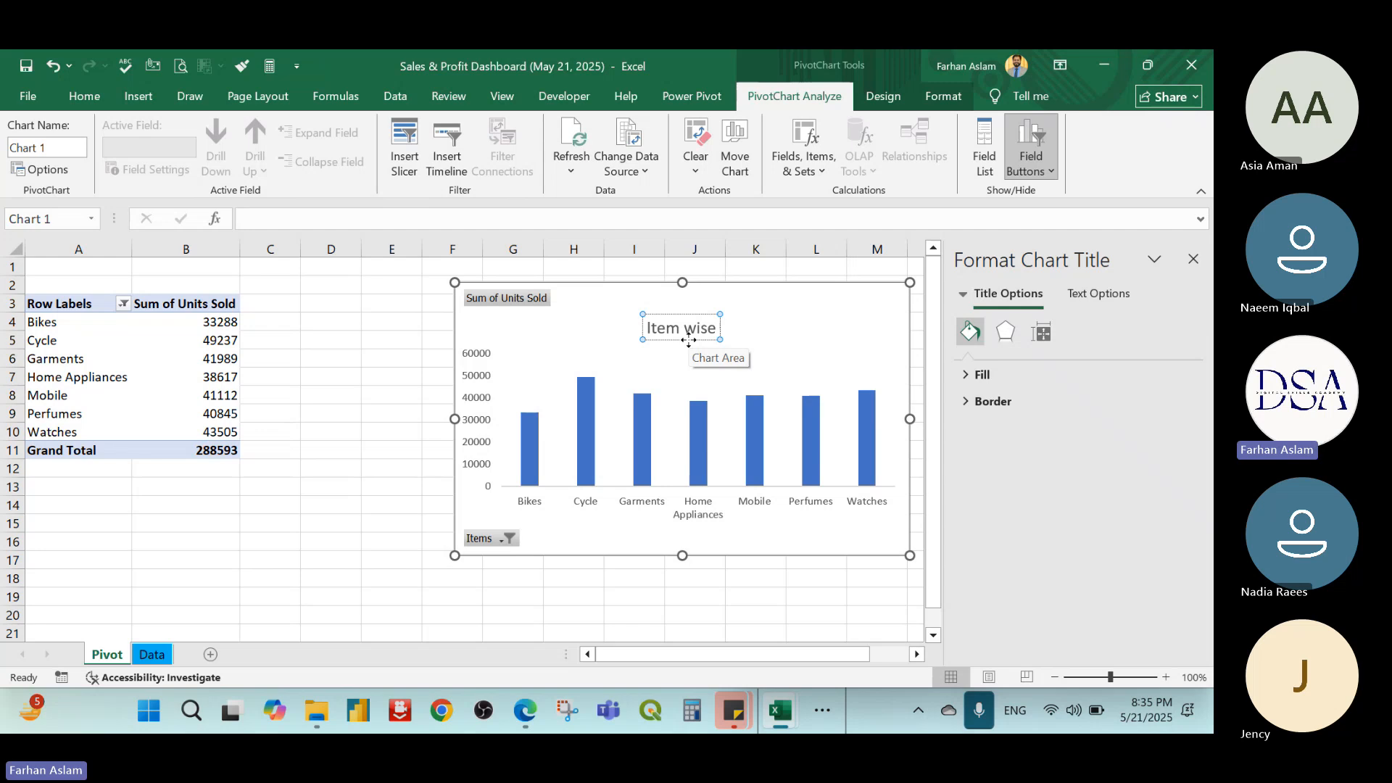
text( Unit Sold)
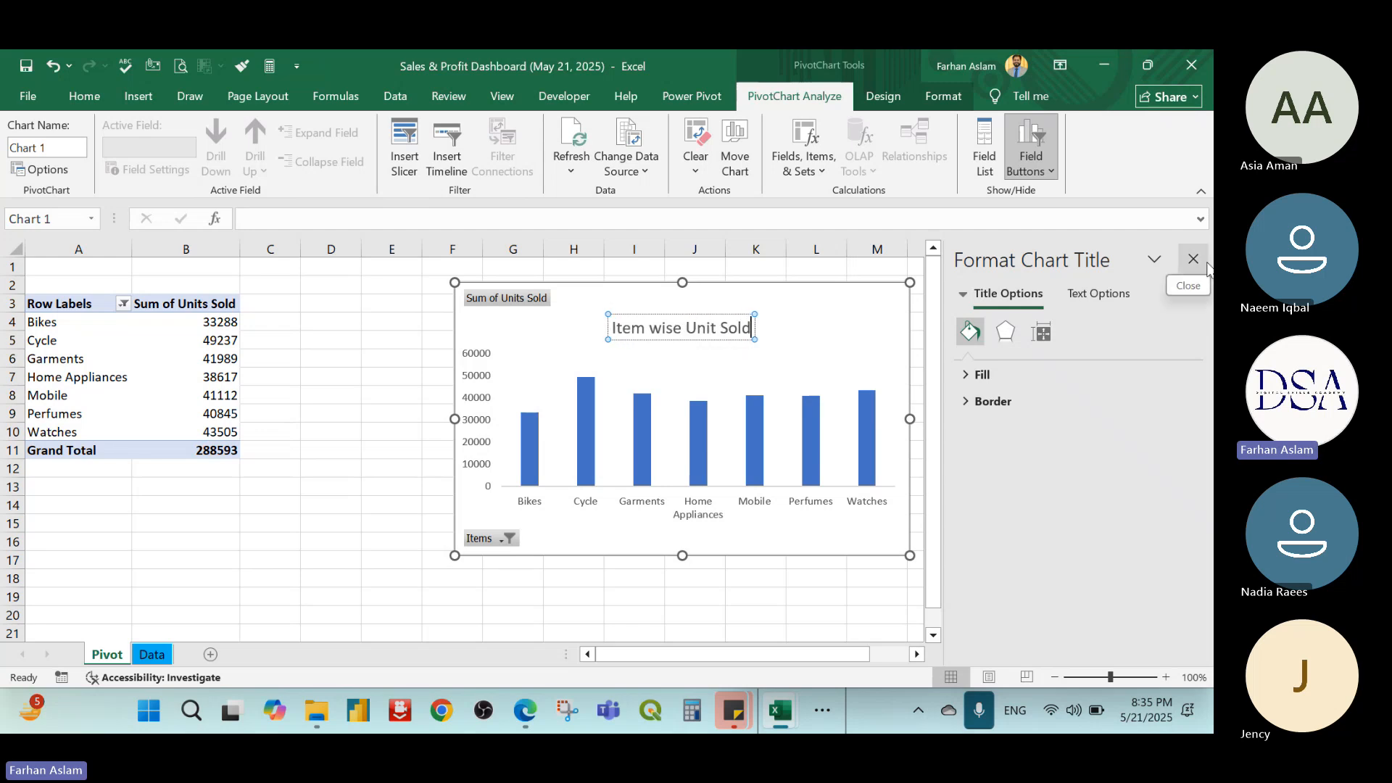
click(1077, 322)
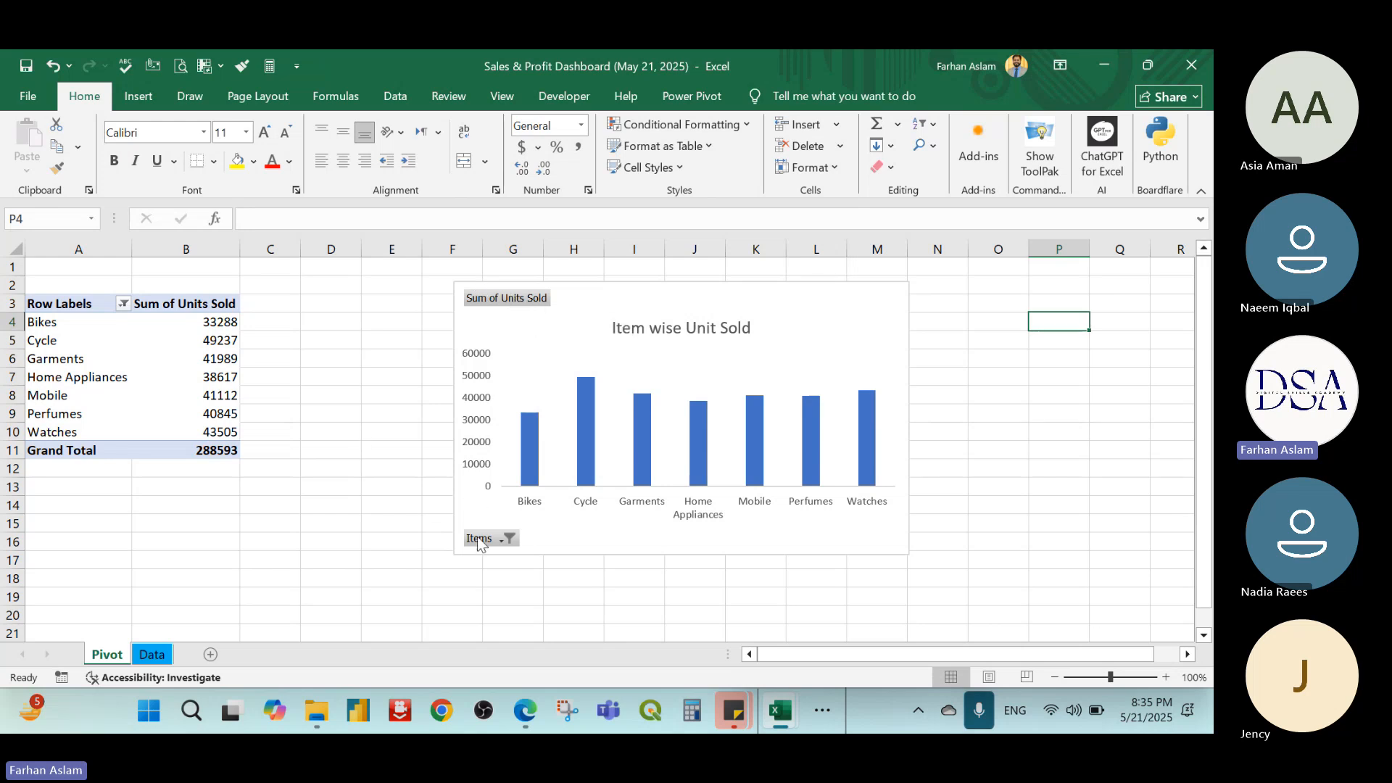
Hide the value field button and the axis field button on the chart
right_click(513, 300)
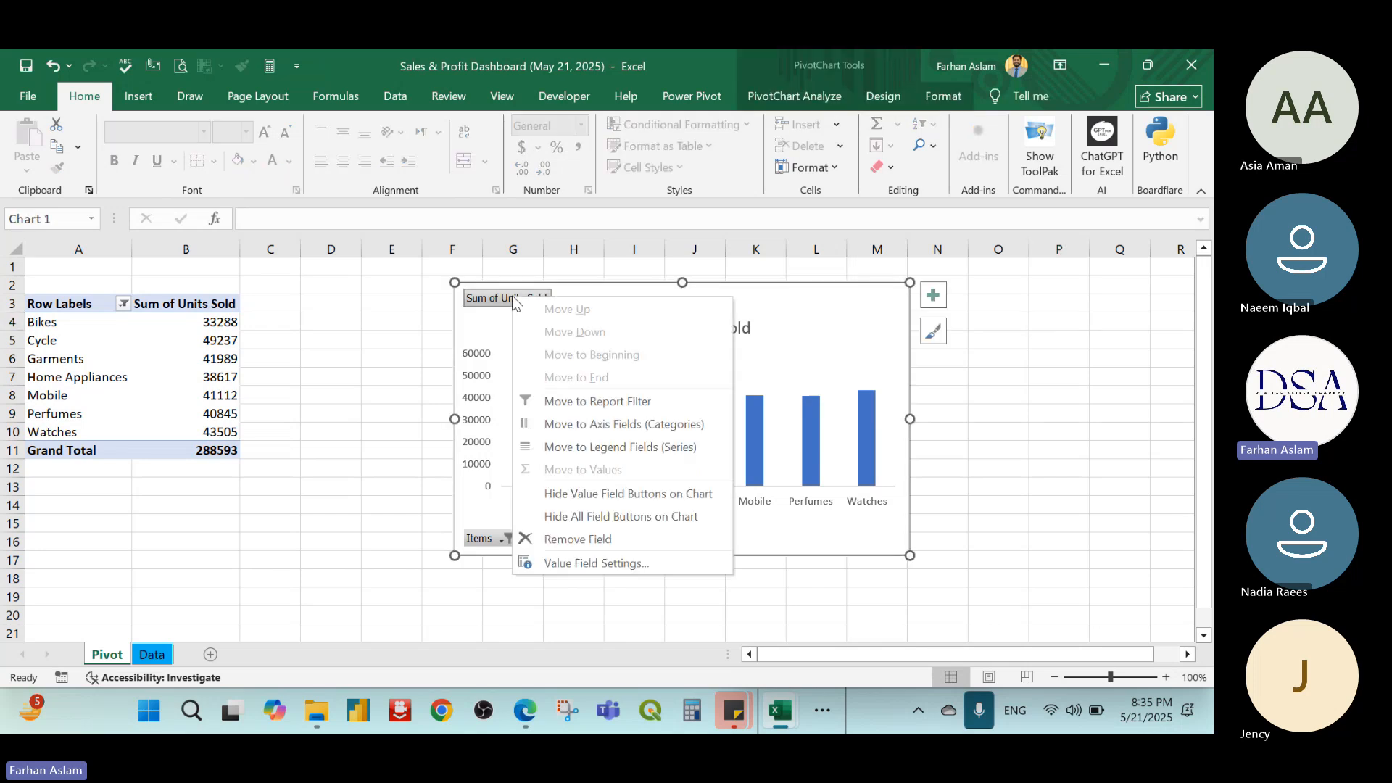
click(709, 495)
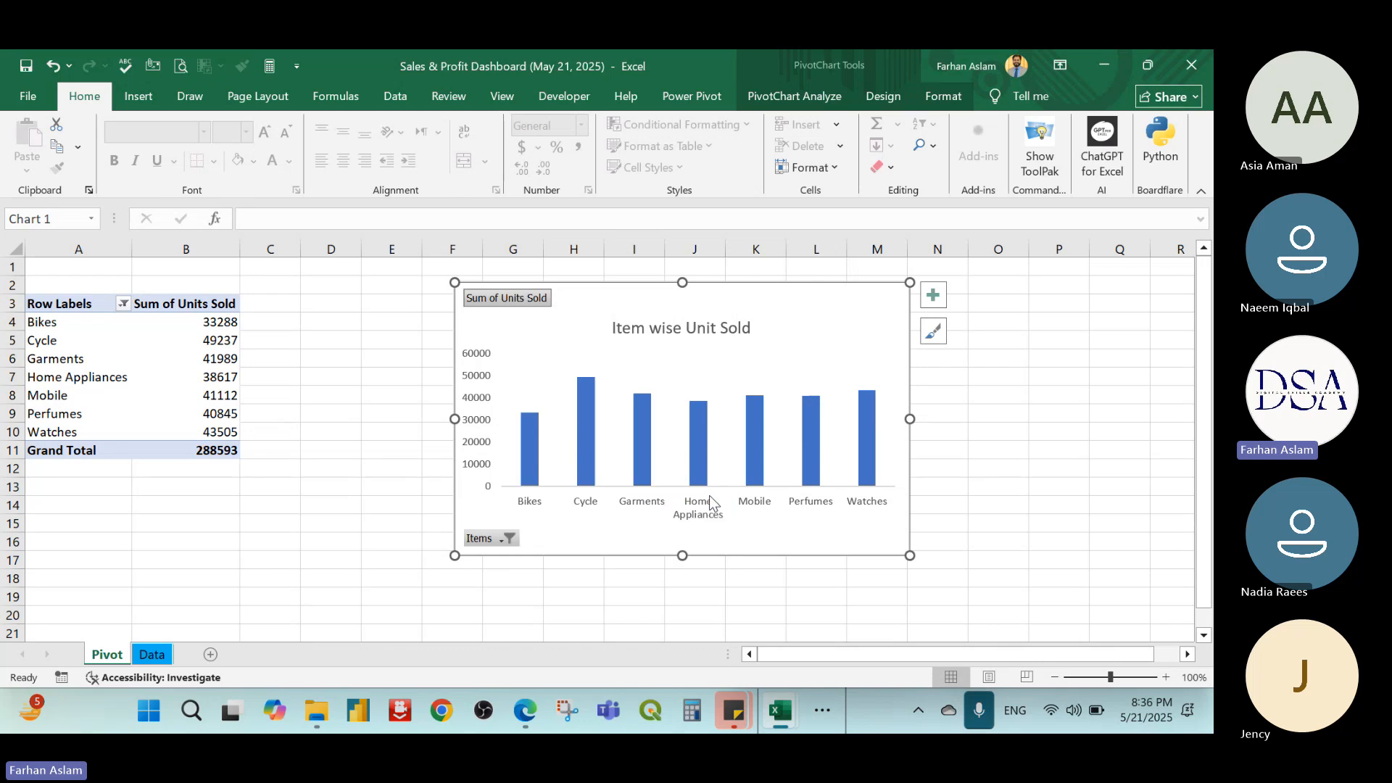
right_click(505, 544)
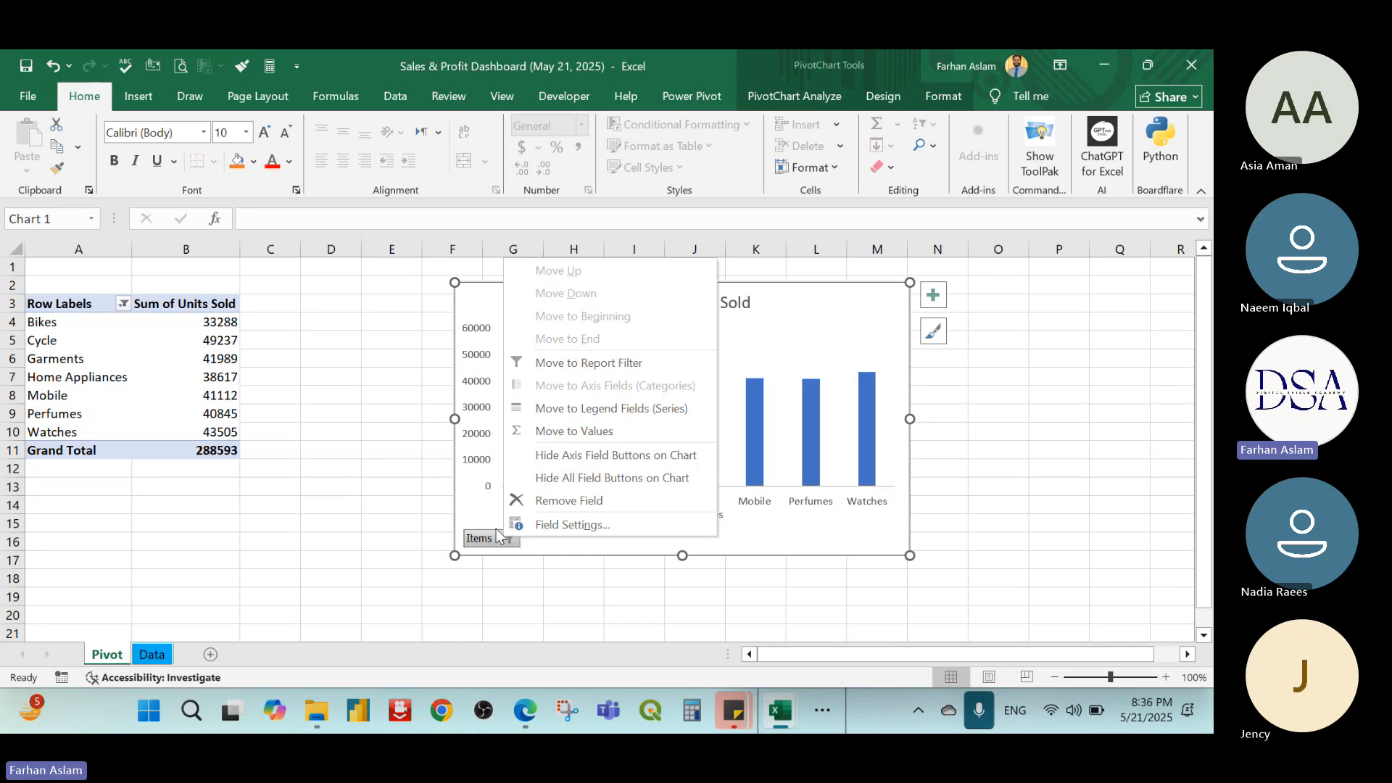
click(694, 457)
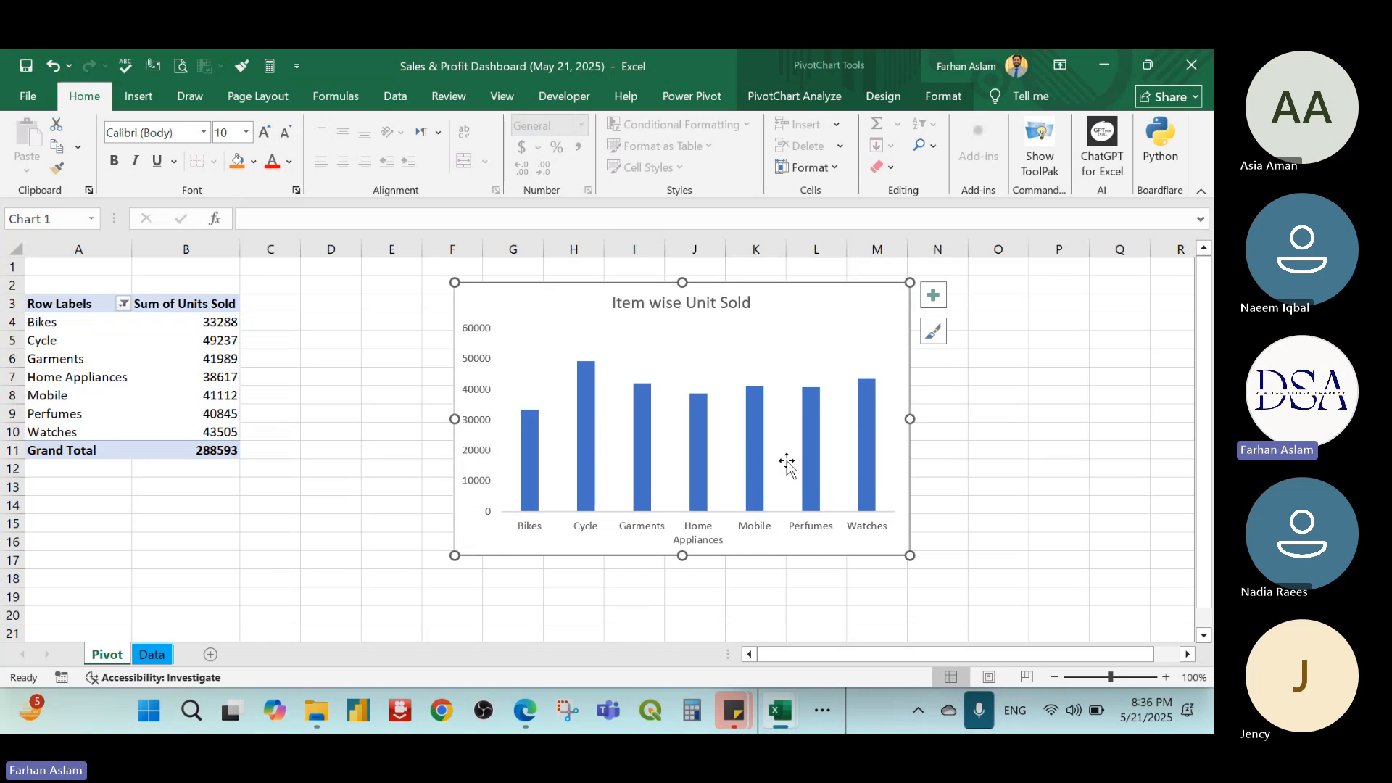
Set the font colour of the horizontal and vertical axis labels to black and add data labels to the columns
click(716, 513)
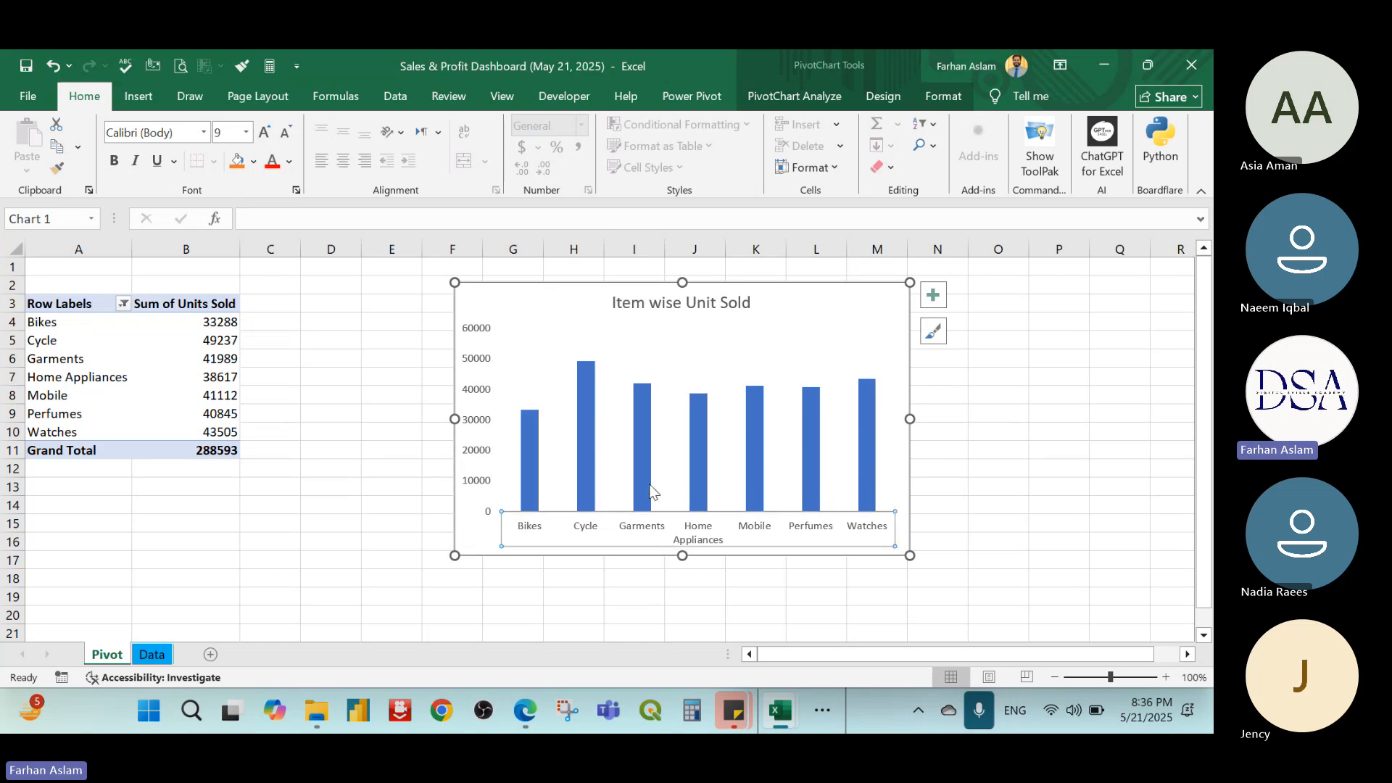
click(290, 162)
click(288, 220)
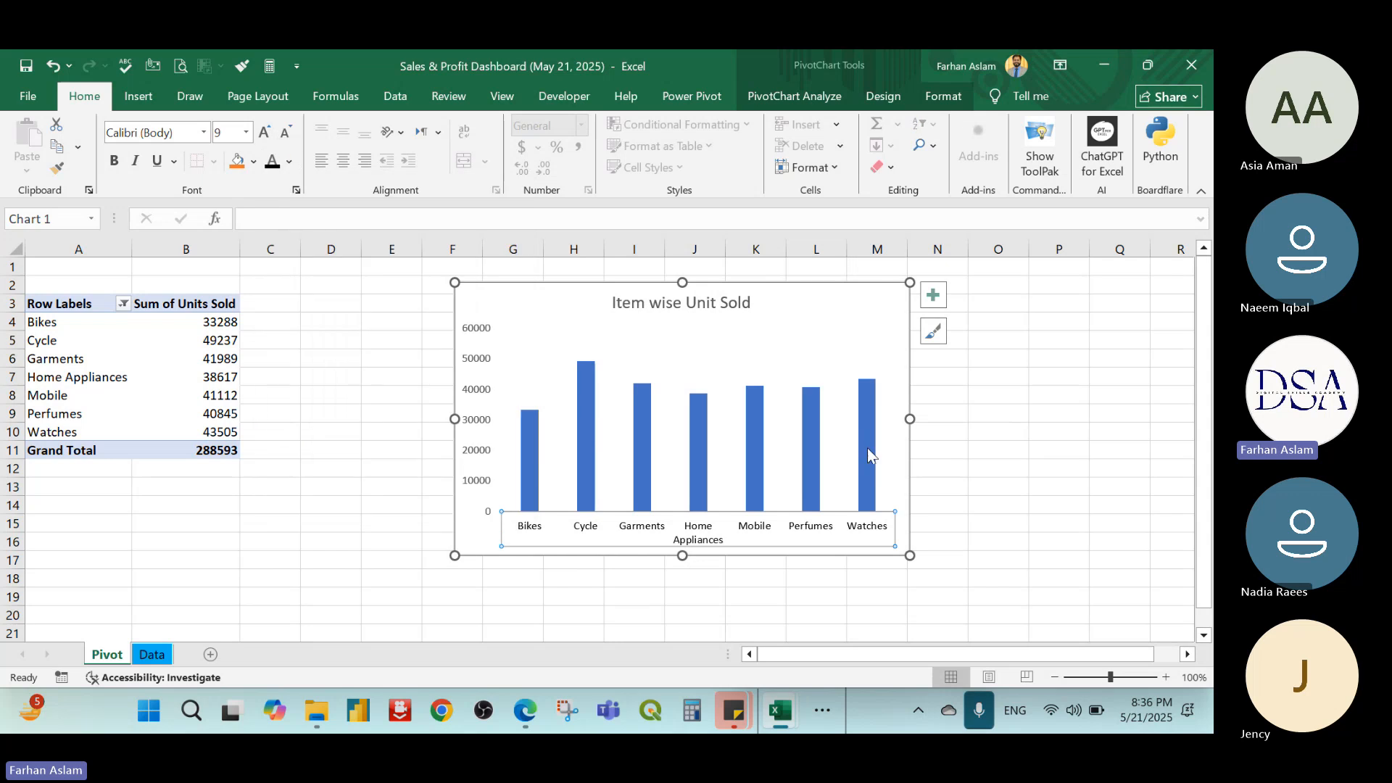
click(475, 363)
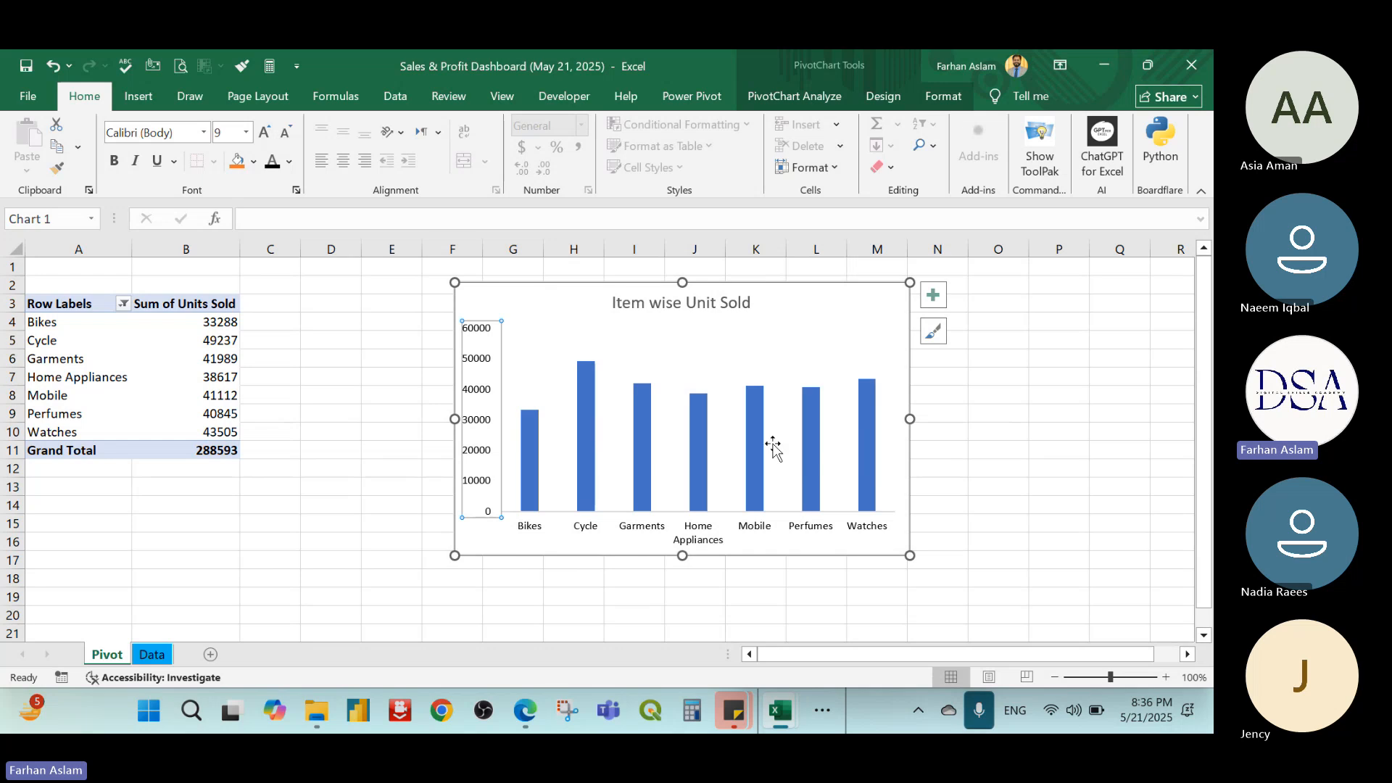
right_click(812, 416)
click(873, 602)
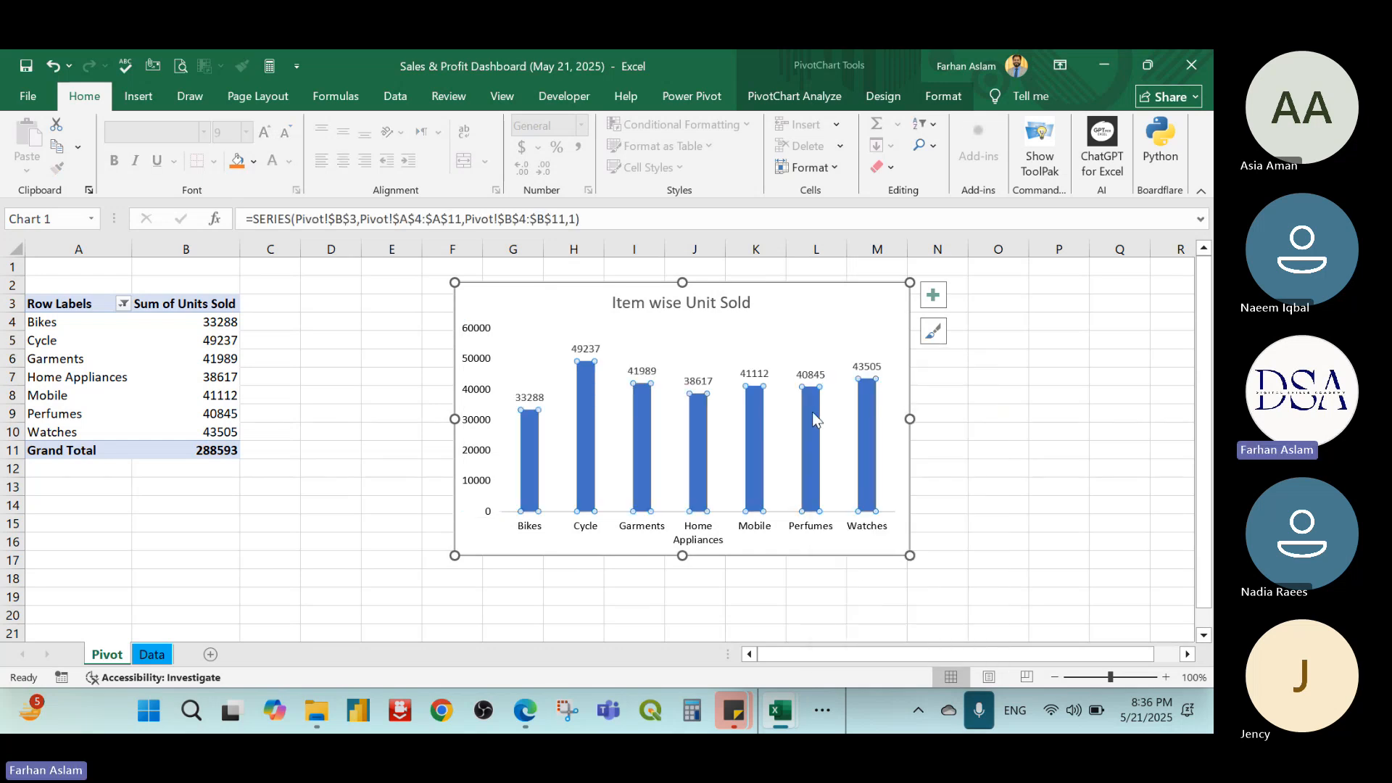
Make the whole chart title "Item wise Unit Sold" bold
click(688, 307)
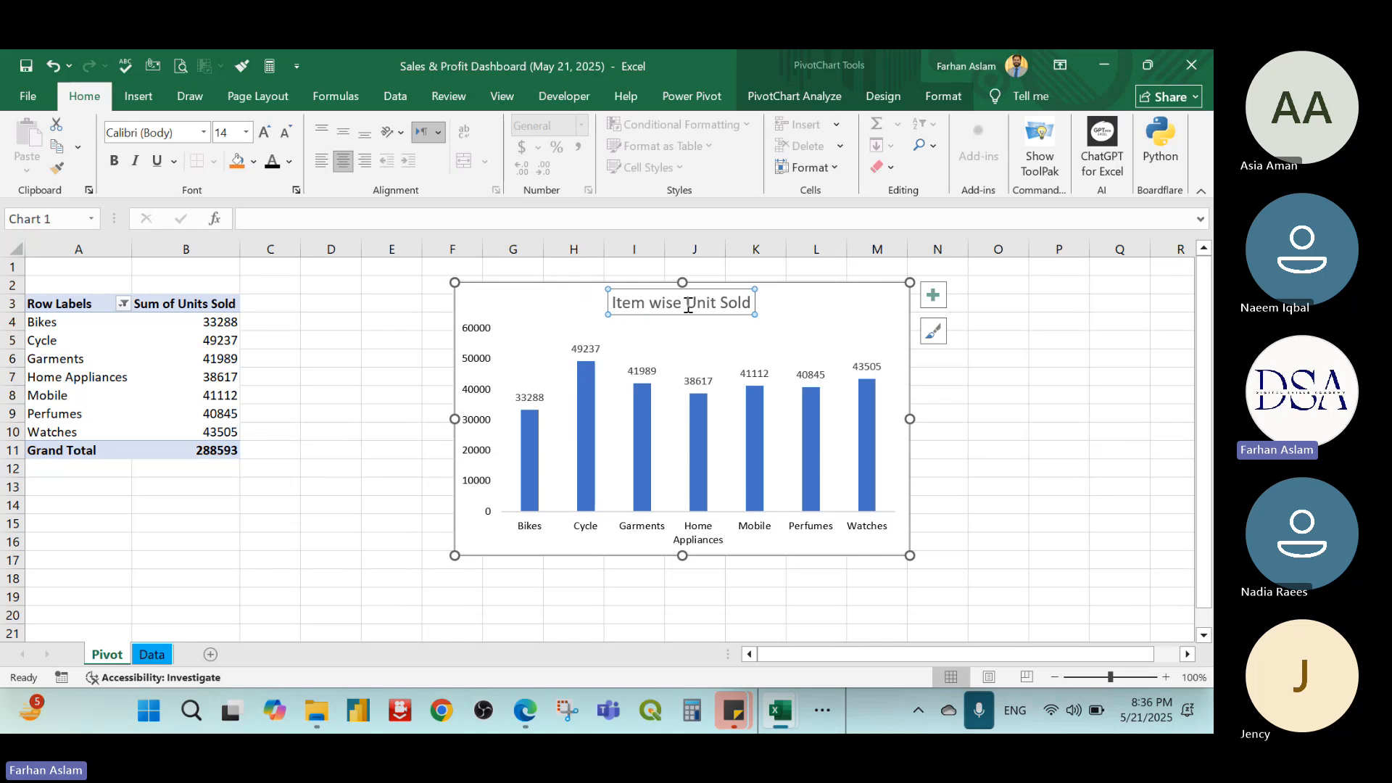
key(ctrl+a)
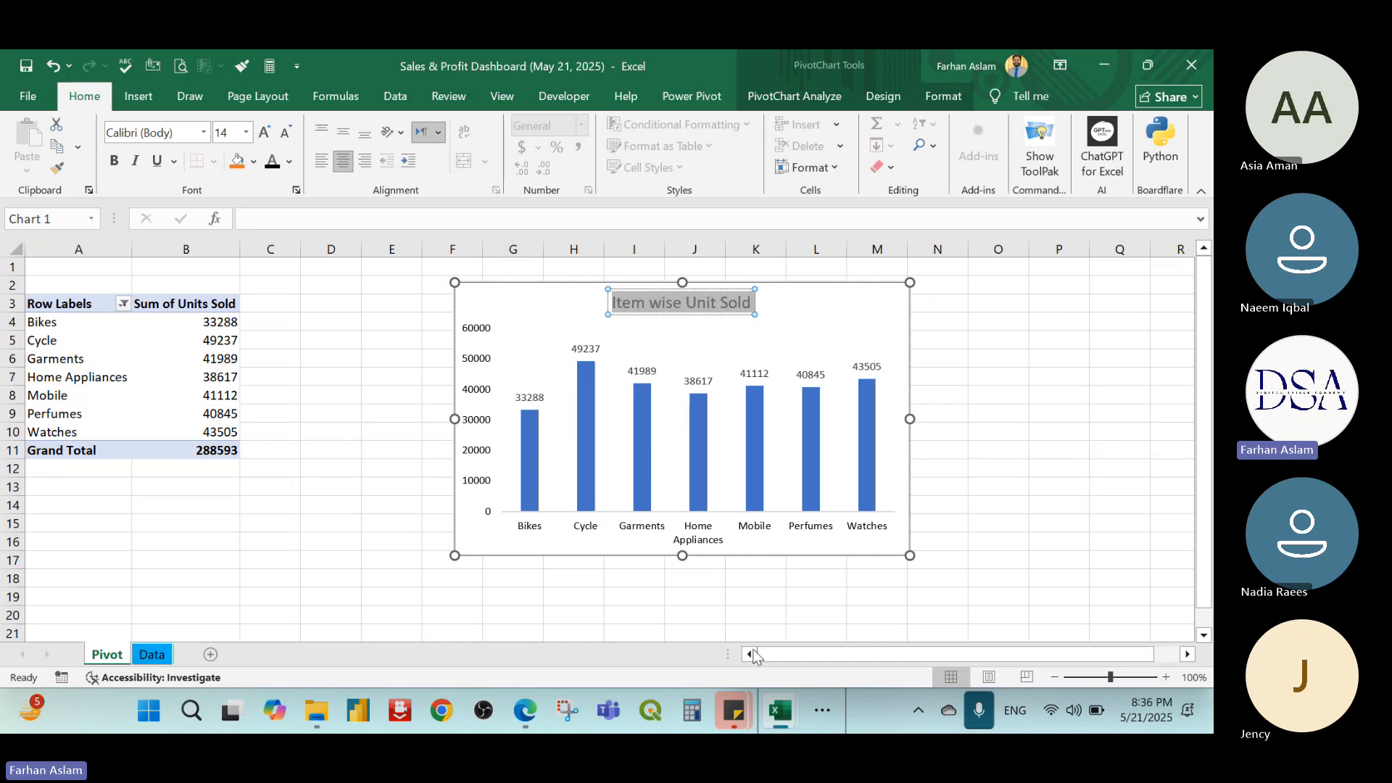
key(ctrl+b)
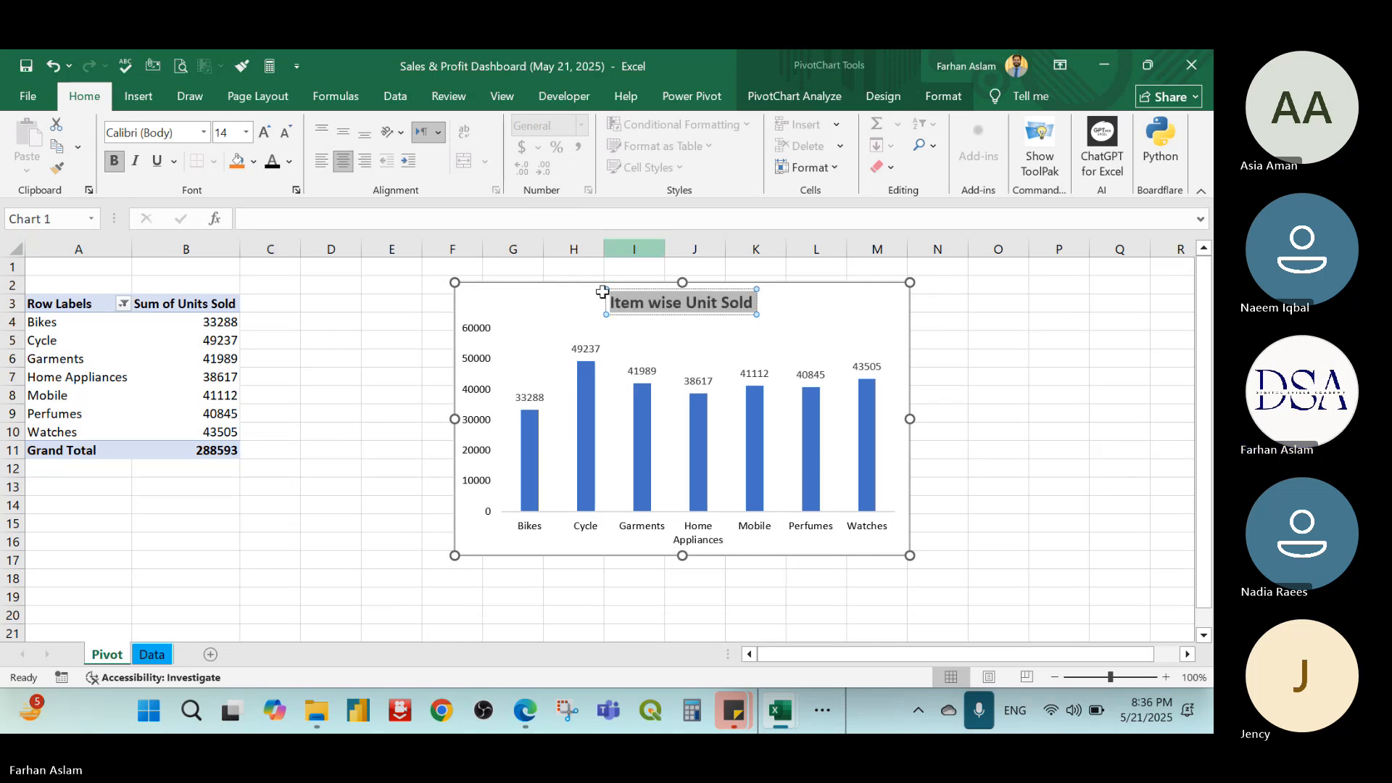
Set the maximum bound of the "Item wise Unit Sold" chart's vertical axis to 50000
click(1116, 352)
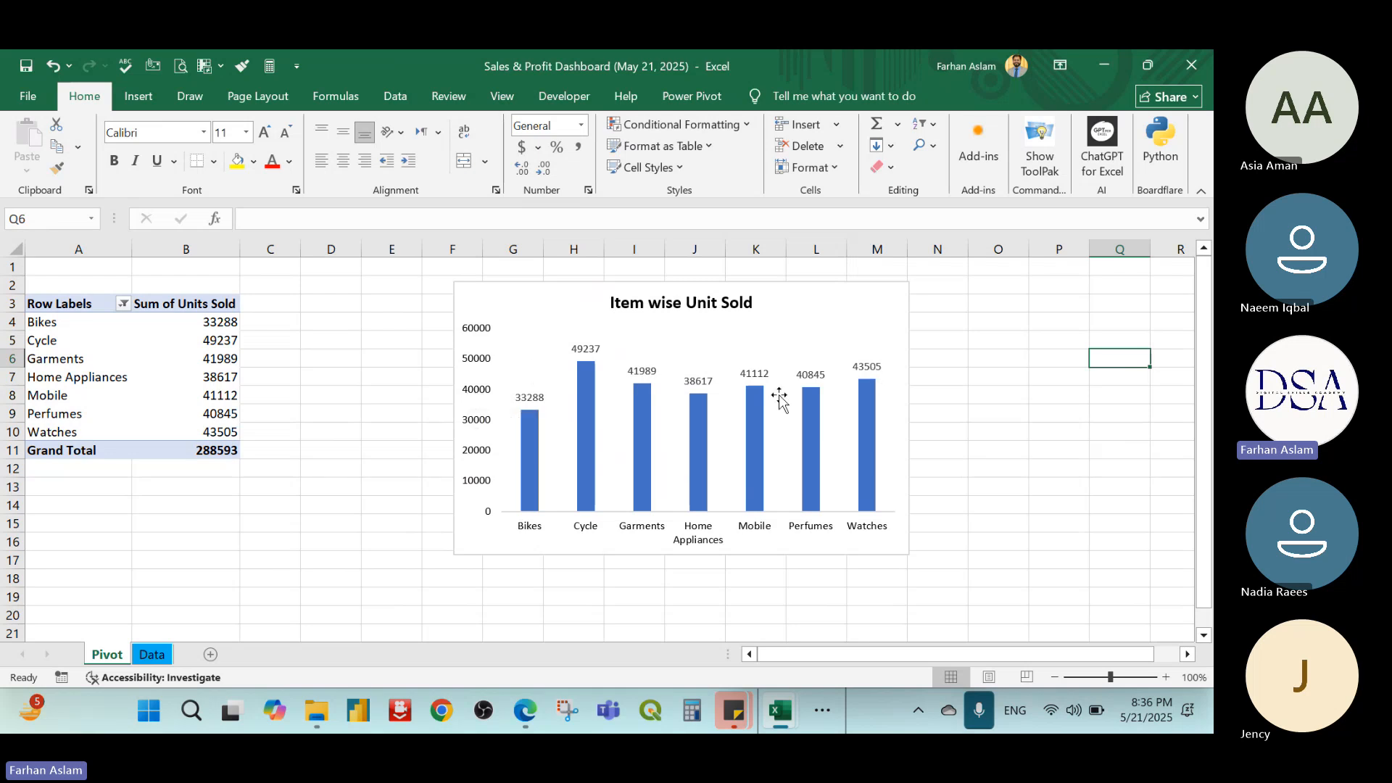
right_click(483, 366)
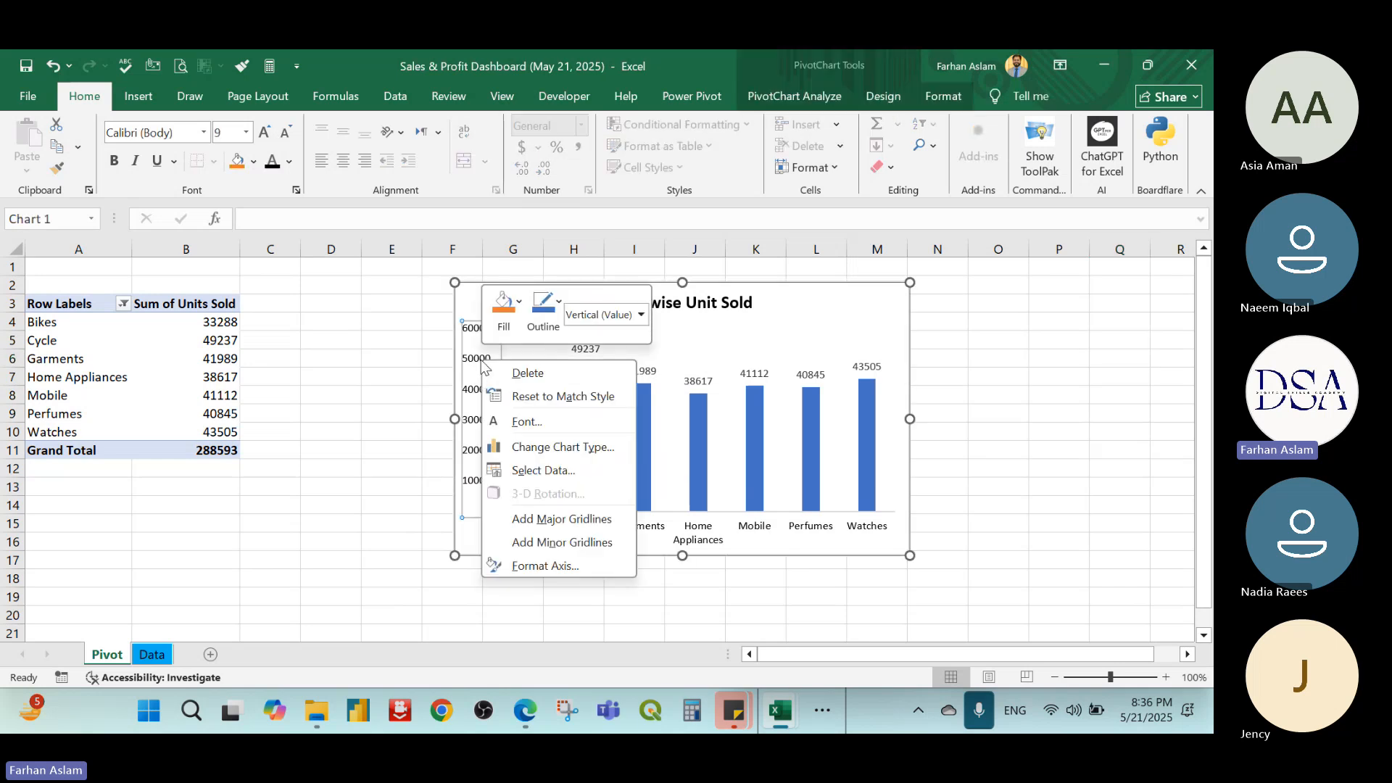
click(566, 567)
drag(1074, 451, 1050, 450)
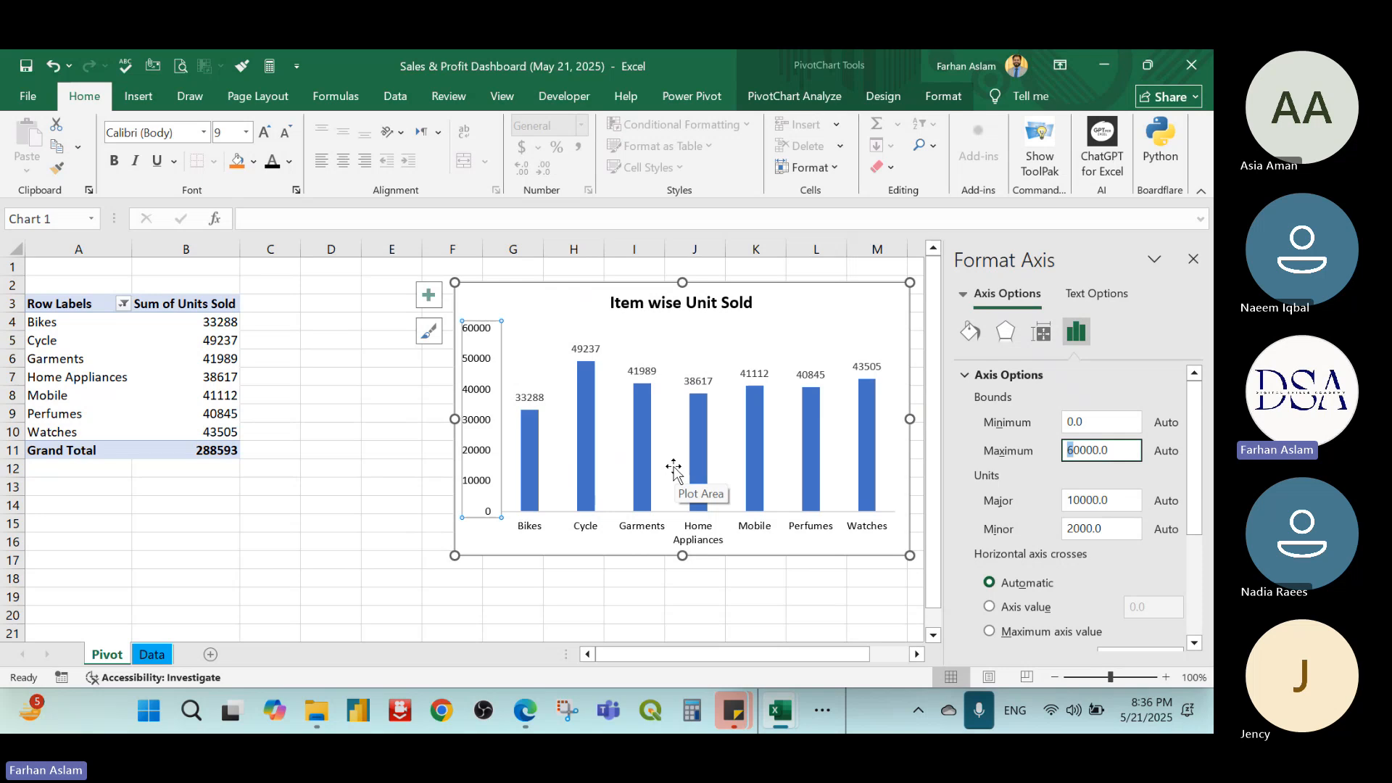
text(5)
scroll(1134, 540, down, 1)
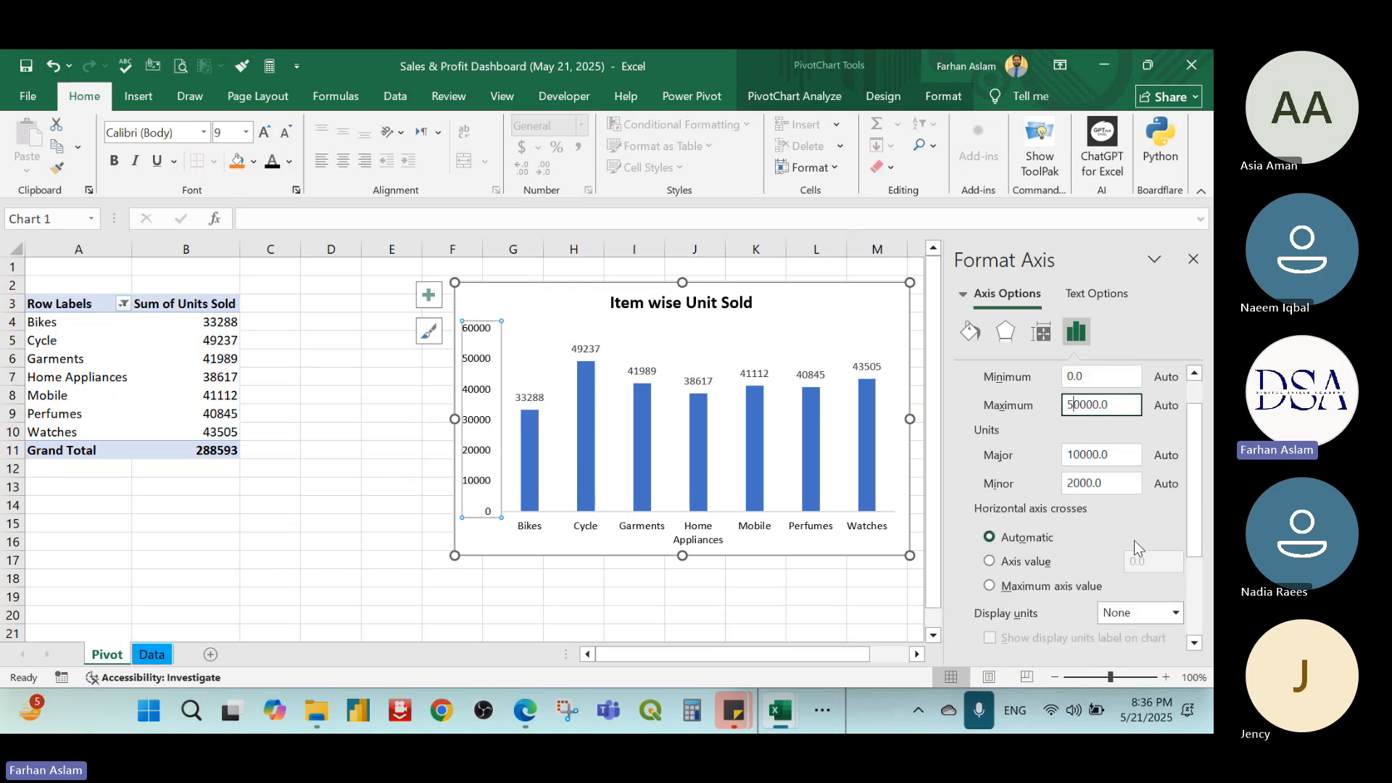
click(1176, 616)
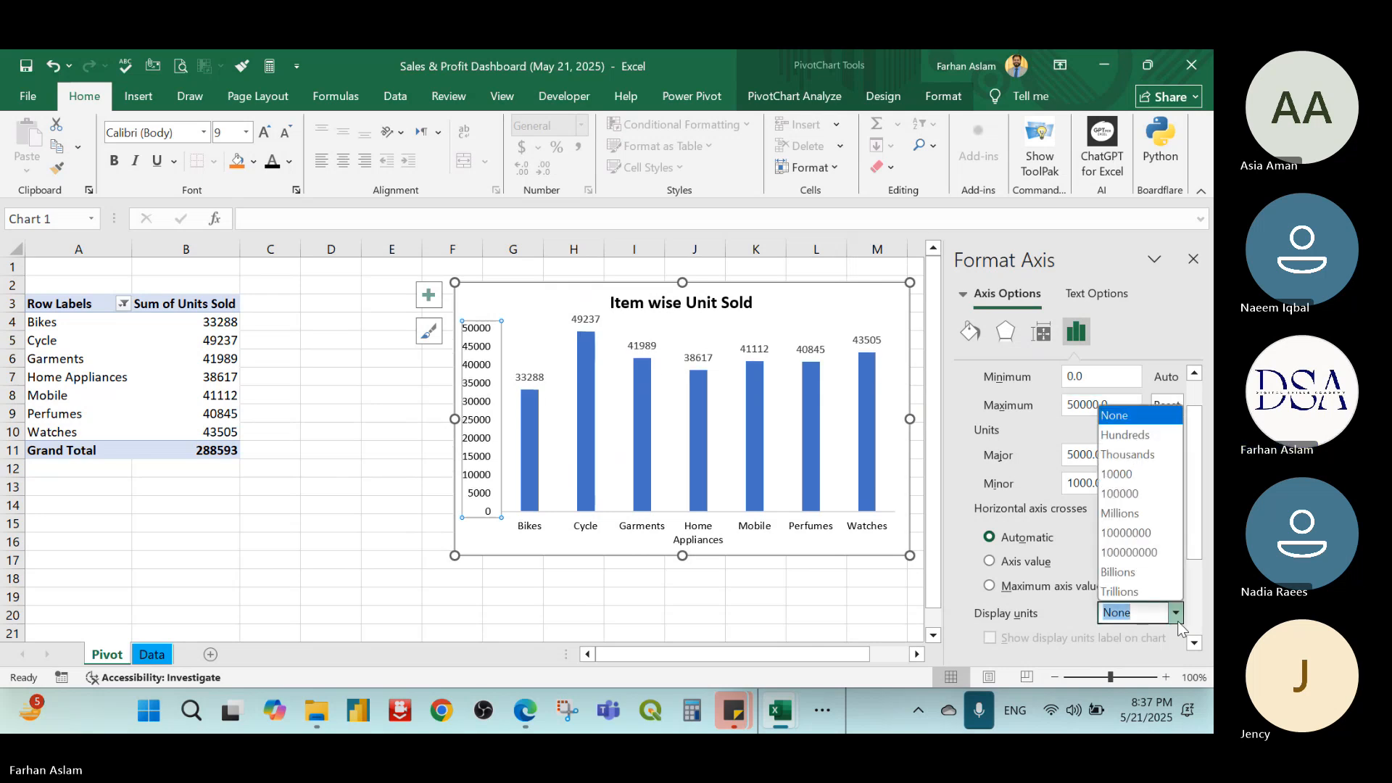
click(1177, 618)
scroll(1105, 512, down, 3)
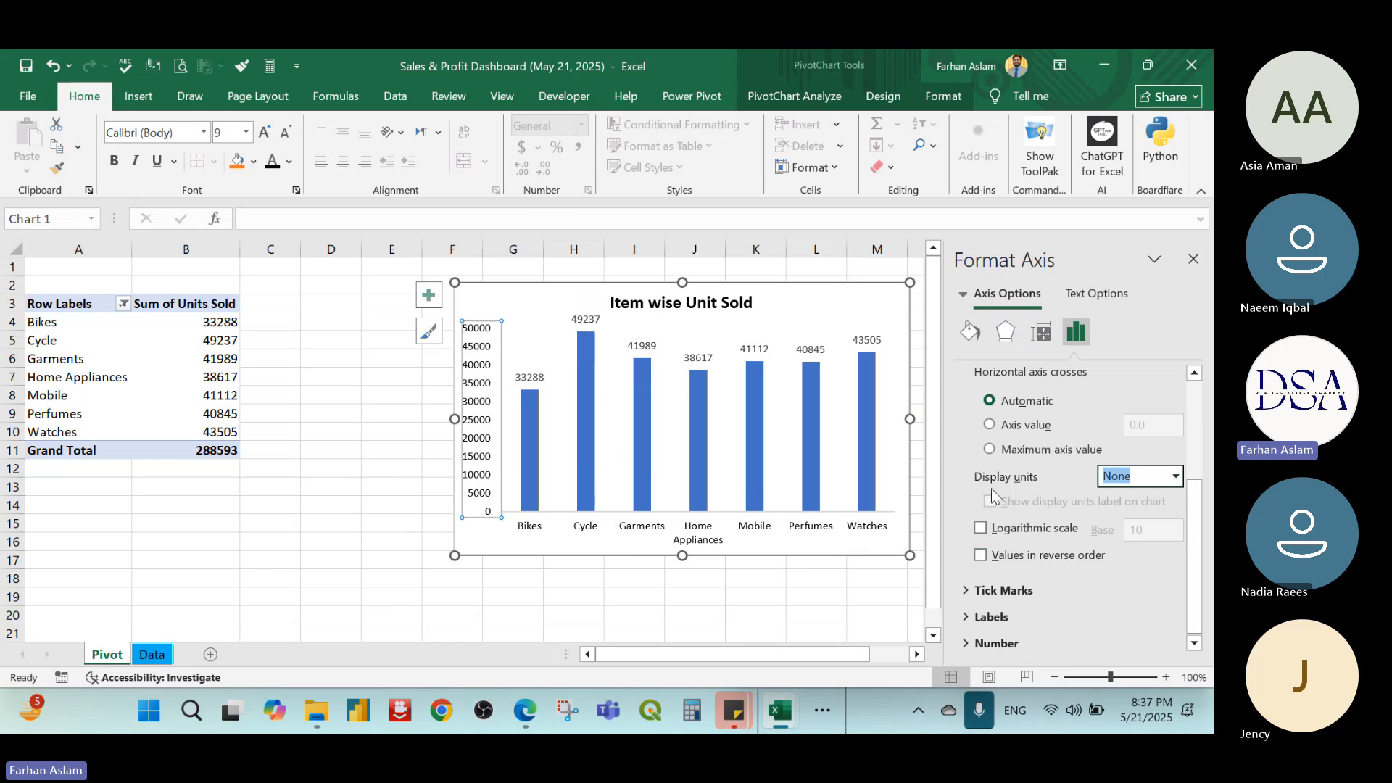
click(1193, 259)
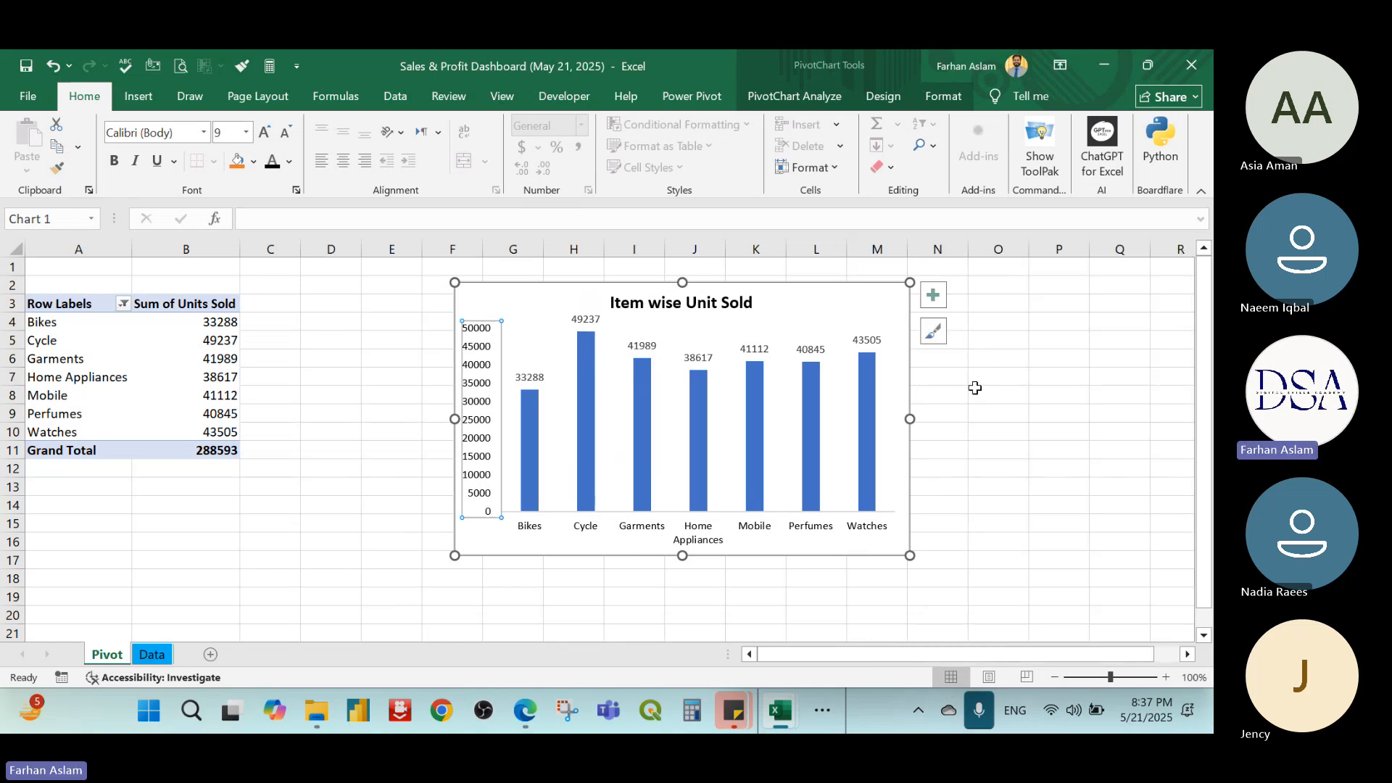
click(992, 405)
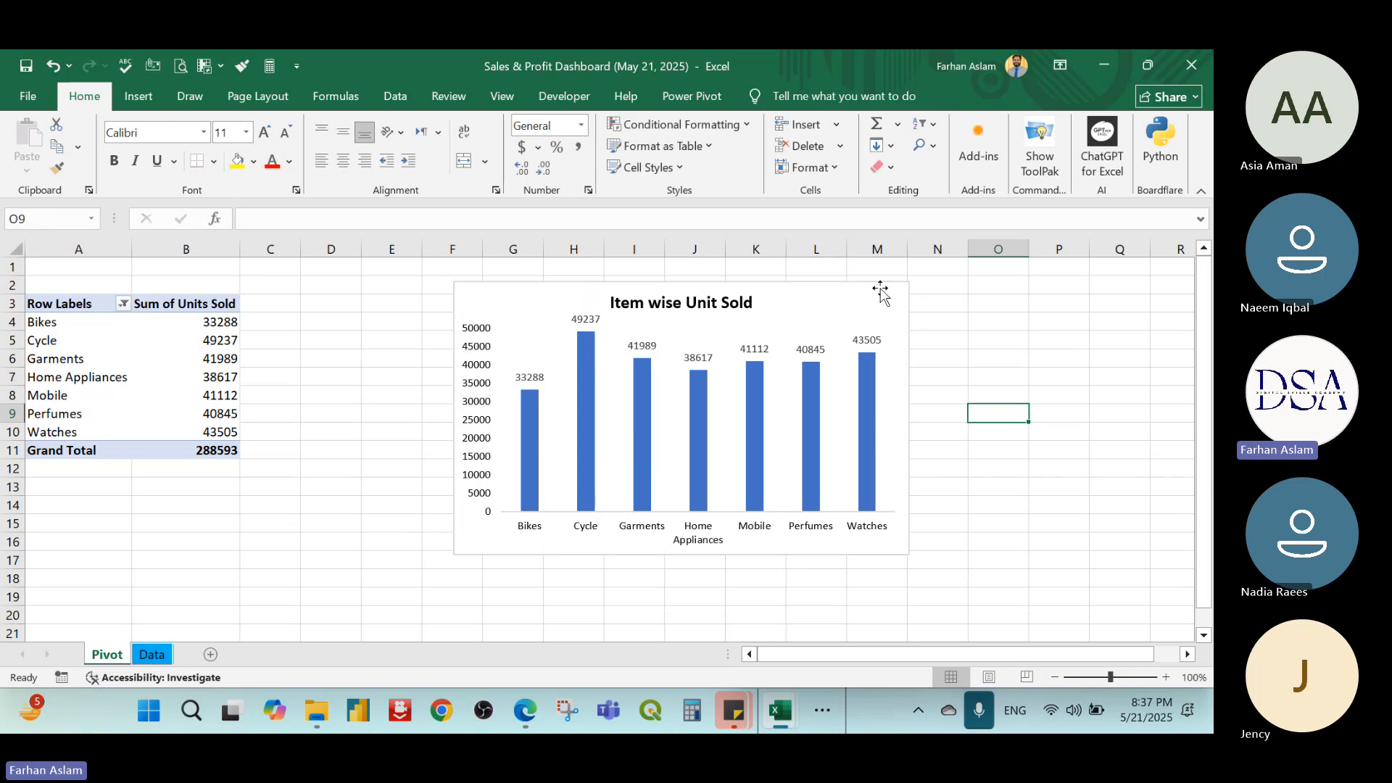
click(870, 305)
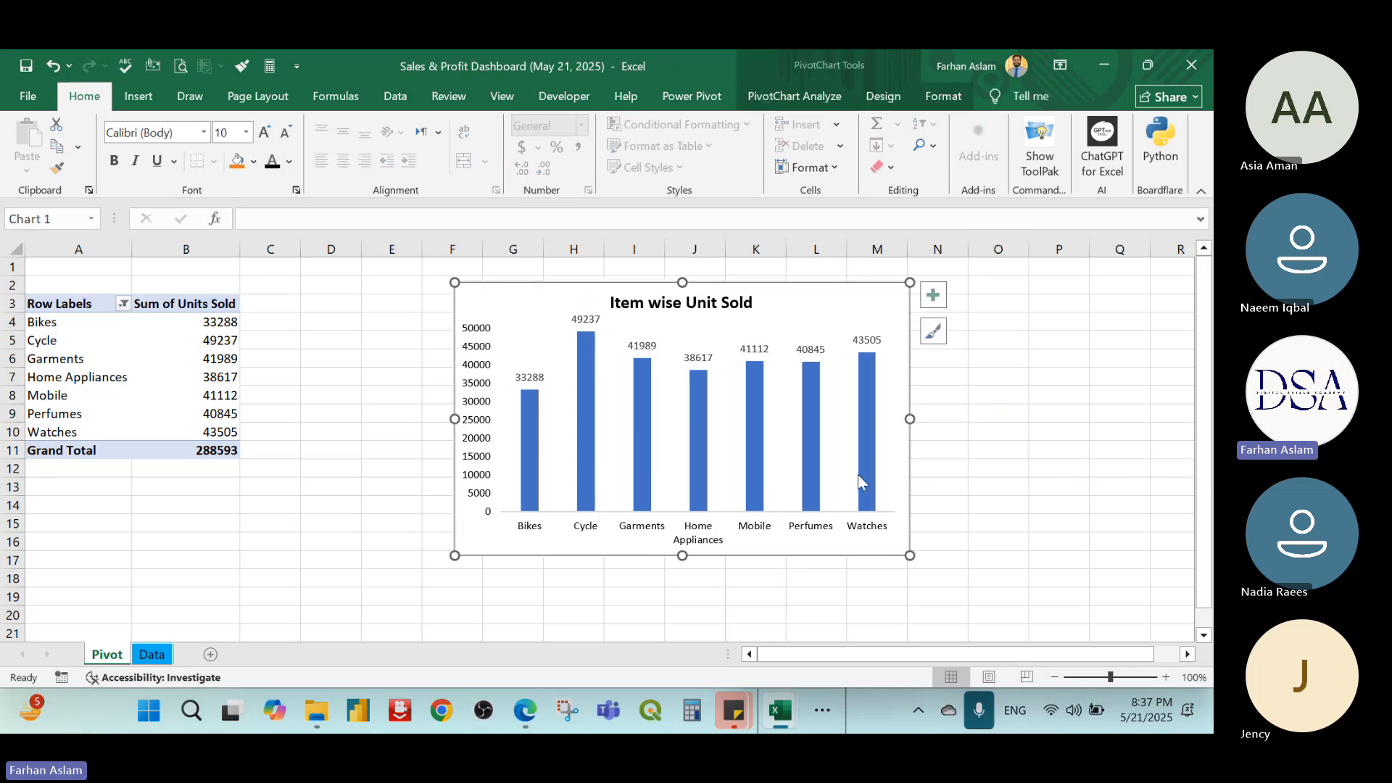
click(876, 453)
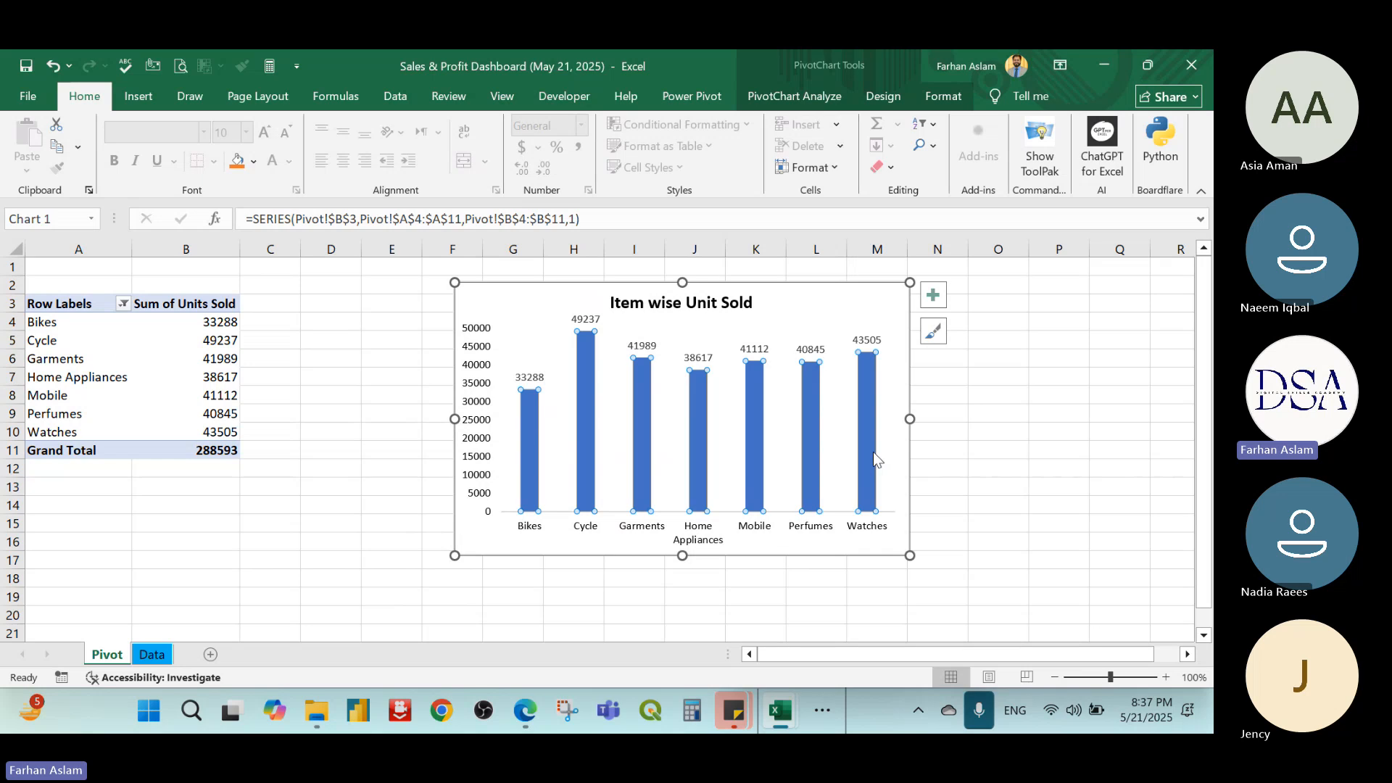
Rename the Pivot sheet as "Unit Sold"
click(153, 564)
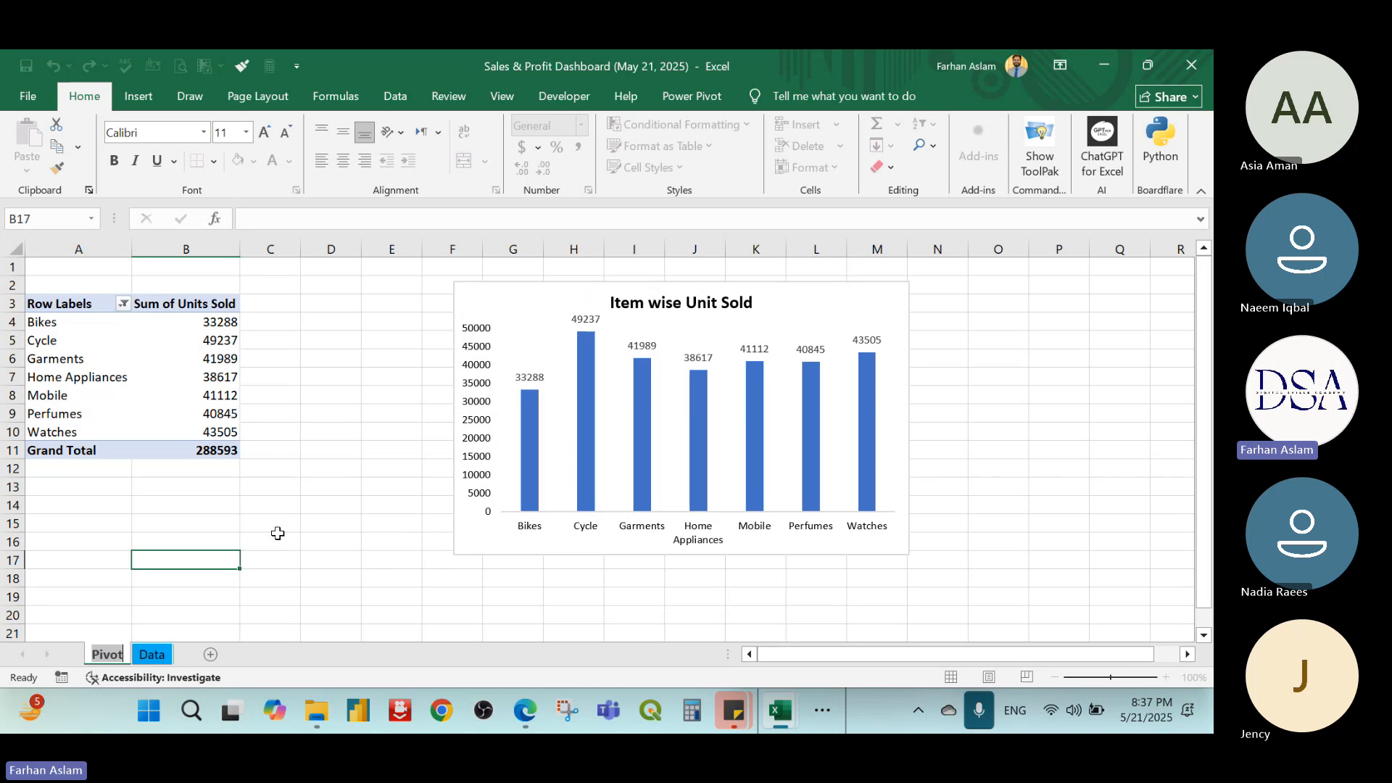
text(Unit S)
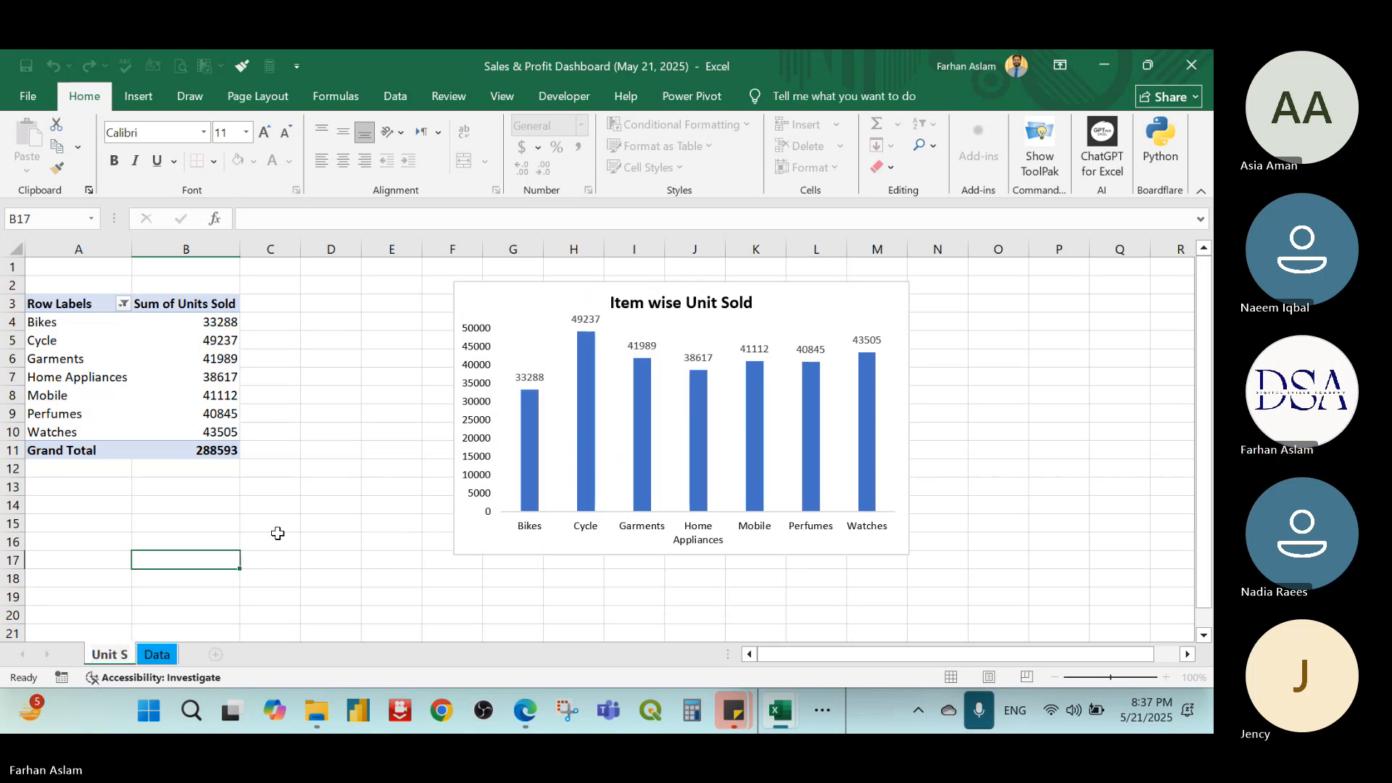
text(old)
key(Return)
click(278, 530)
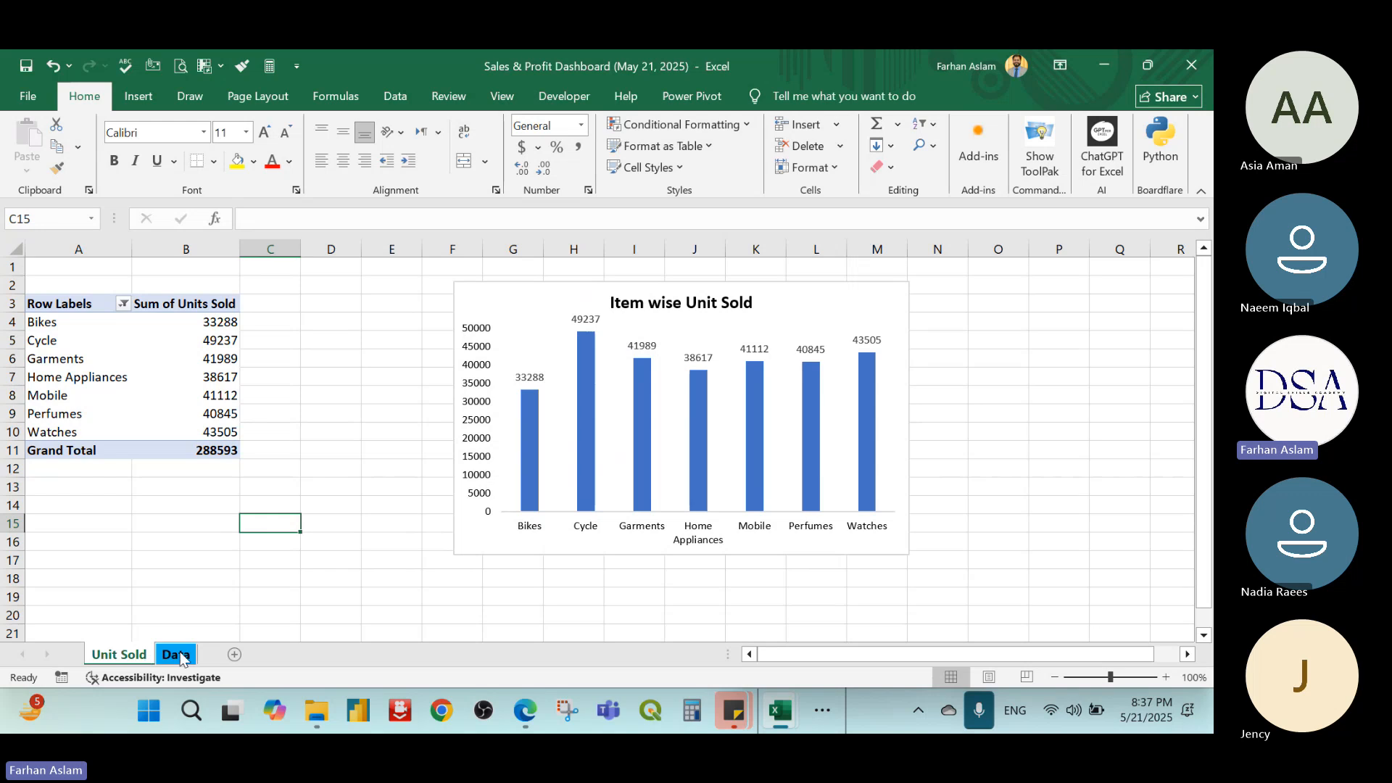
Move the Data sheet before the Unit Sold sheet and place a copy of Unit Sold after the original
drag(182, 657, 139, 655)
click(158, 657)
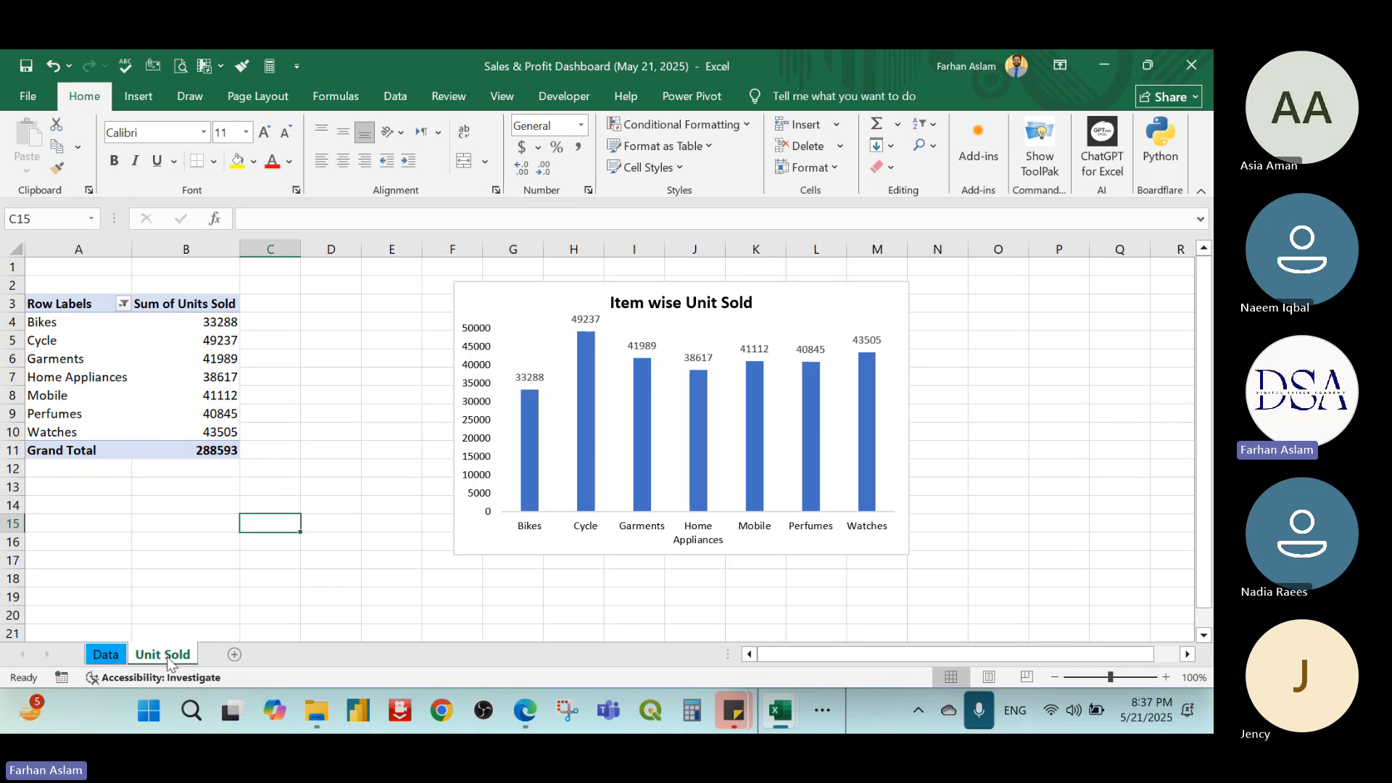
drag(168, 661, 216, 660)
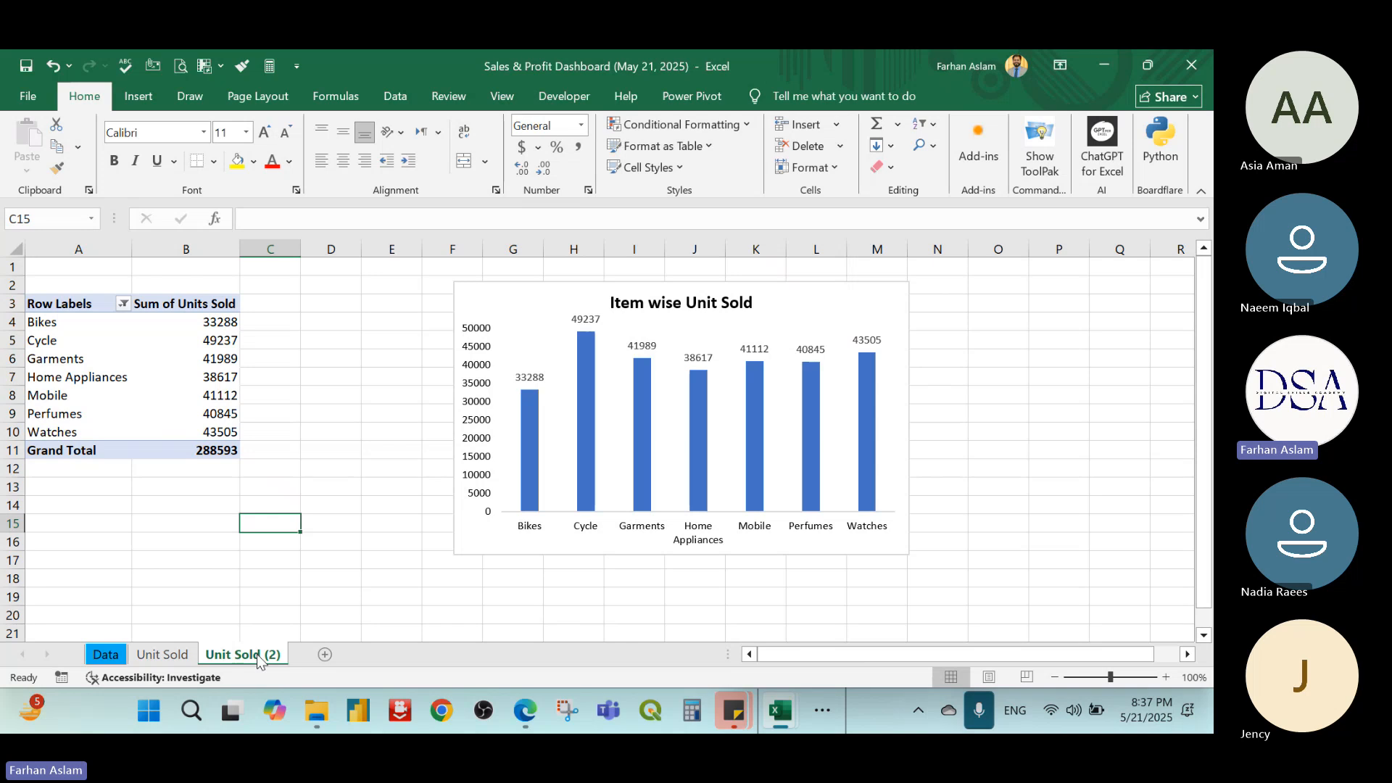
In the copied sheet's PivotTable, replace the Units Sold value field with Unit Cost (PKR)
click(150, 364)
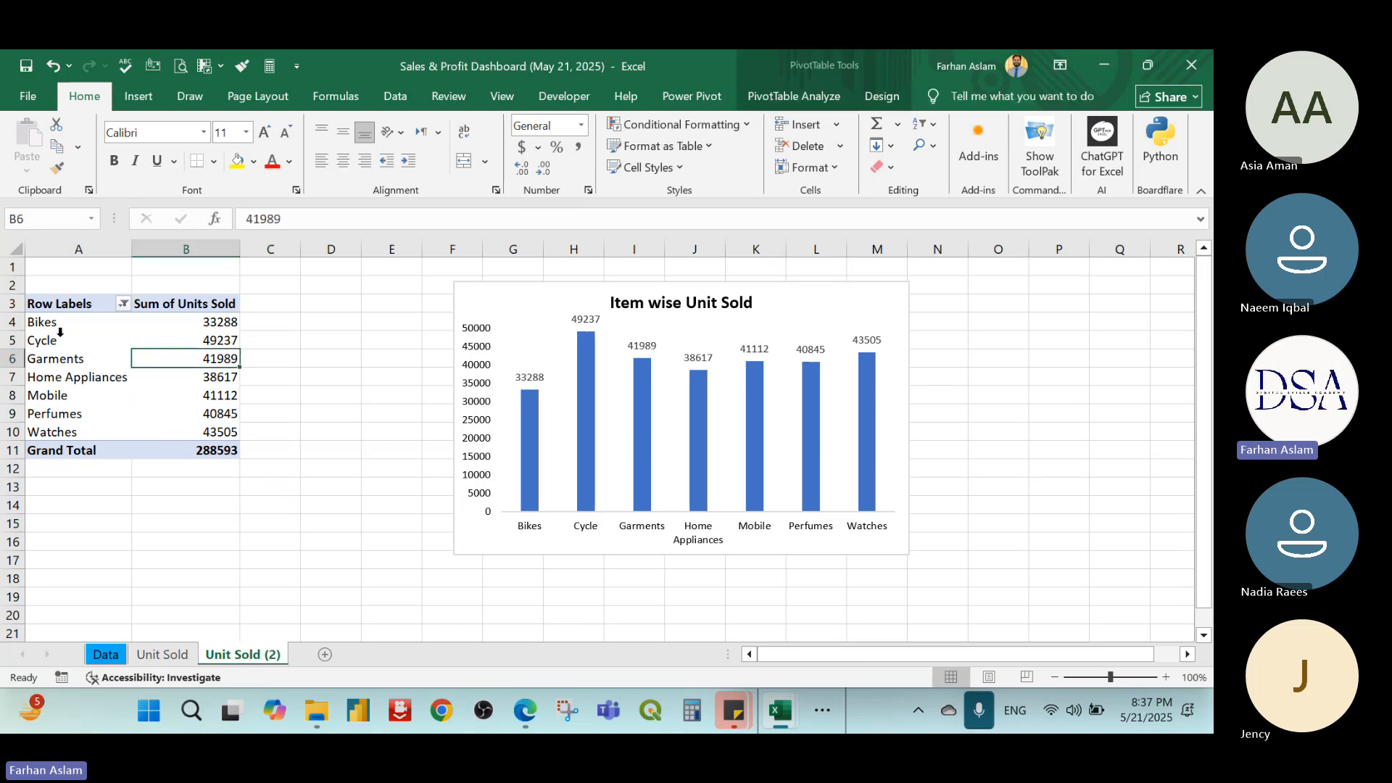
click(48, 346)
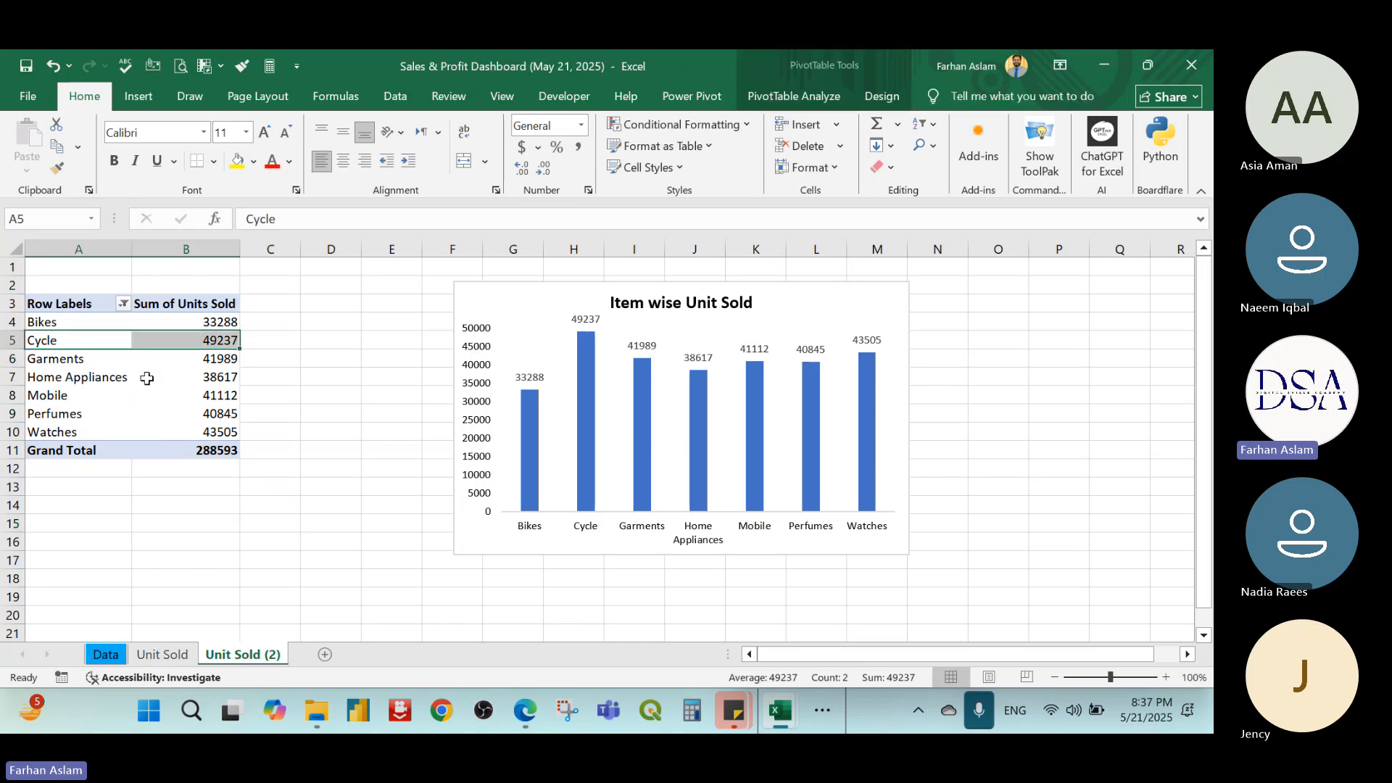
right_click(95, 340)
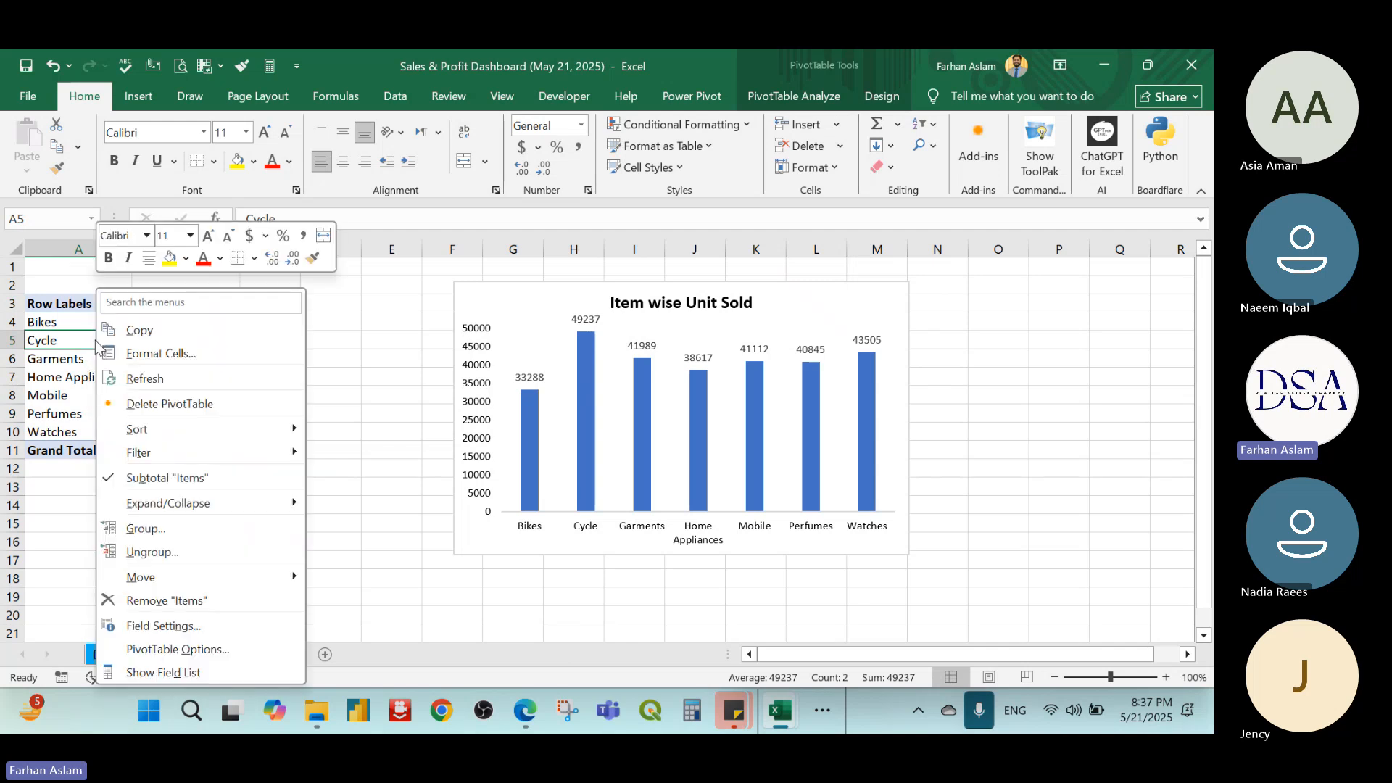
click(184, 674)
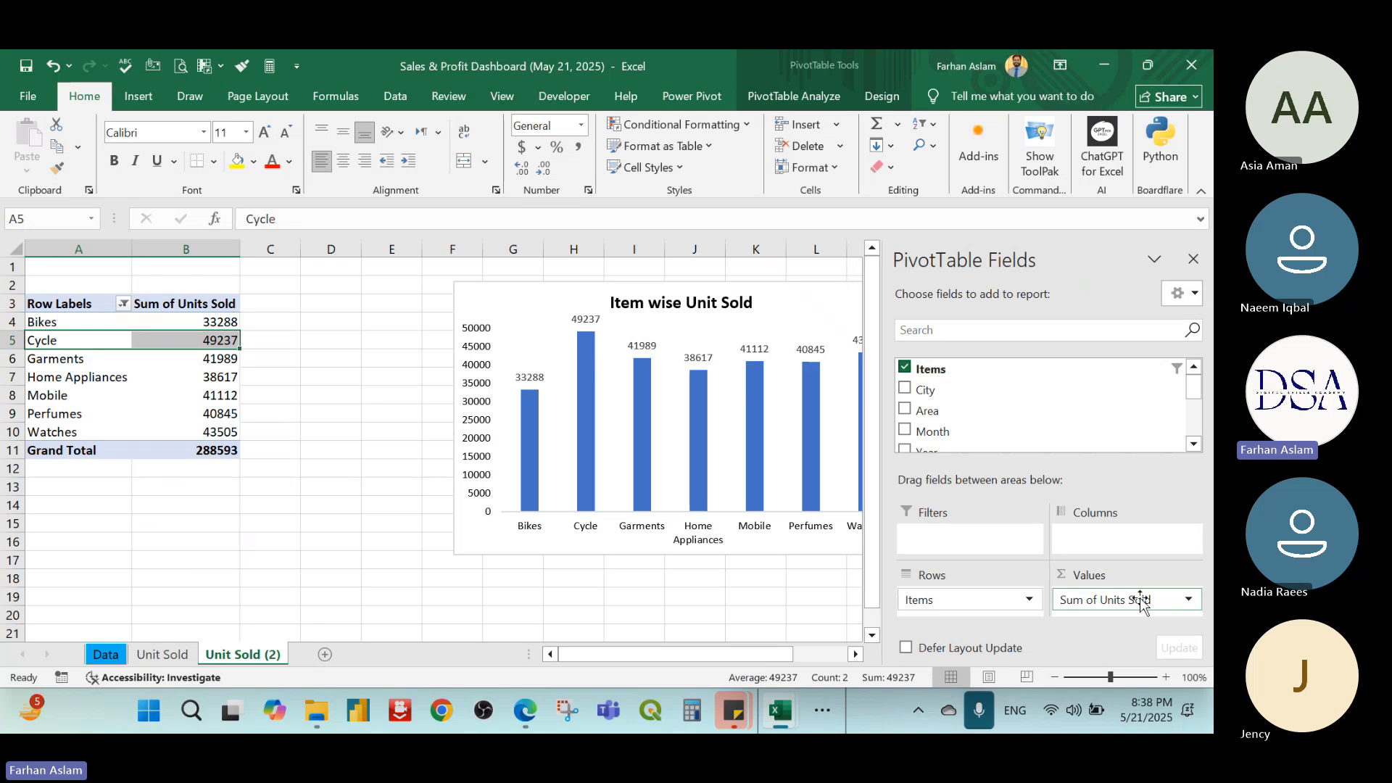
drag(1139, 597, 712, 582)
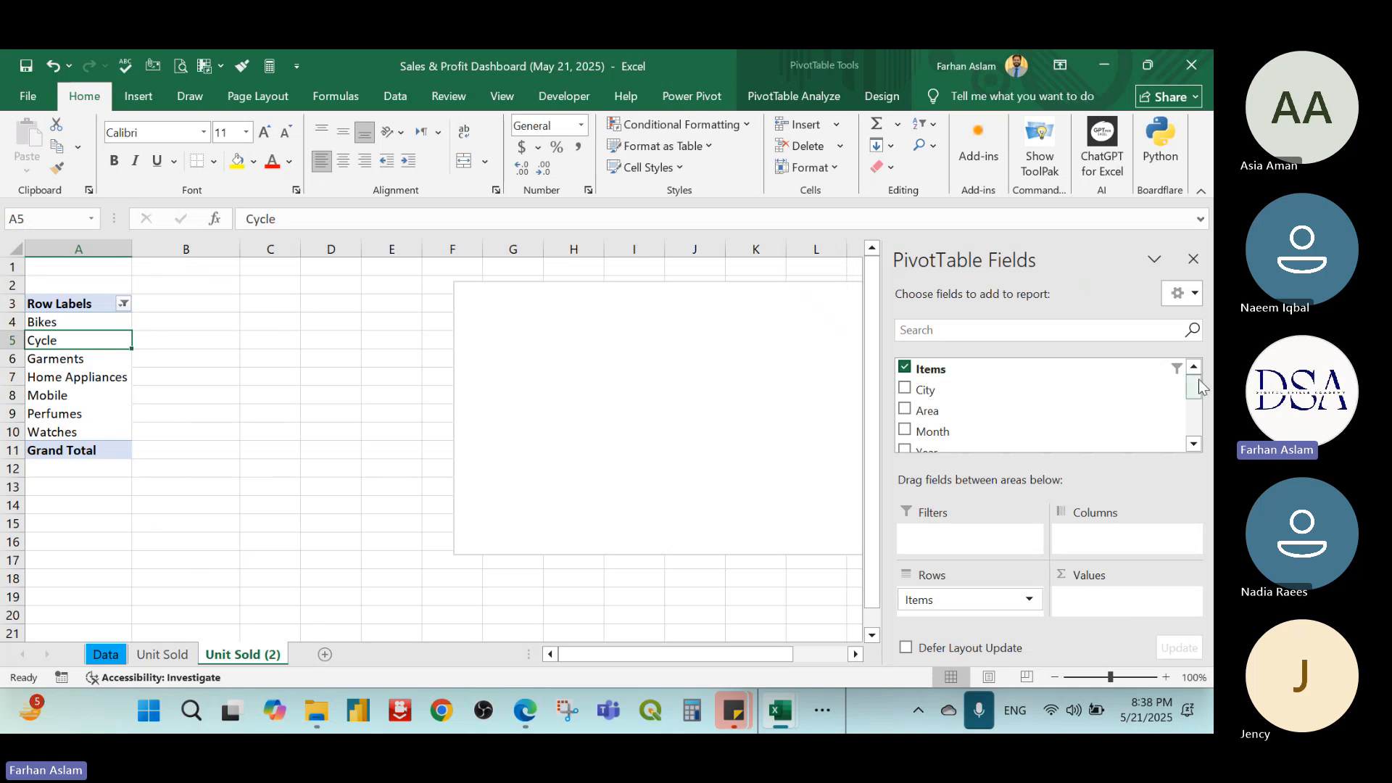
drag(1199, 380, 1158, 428)
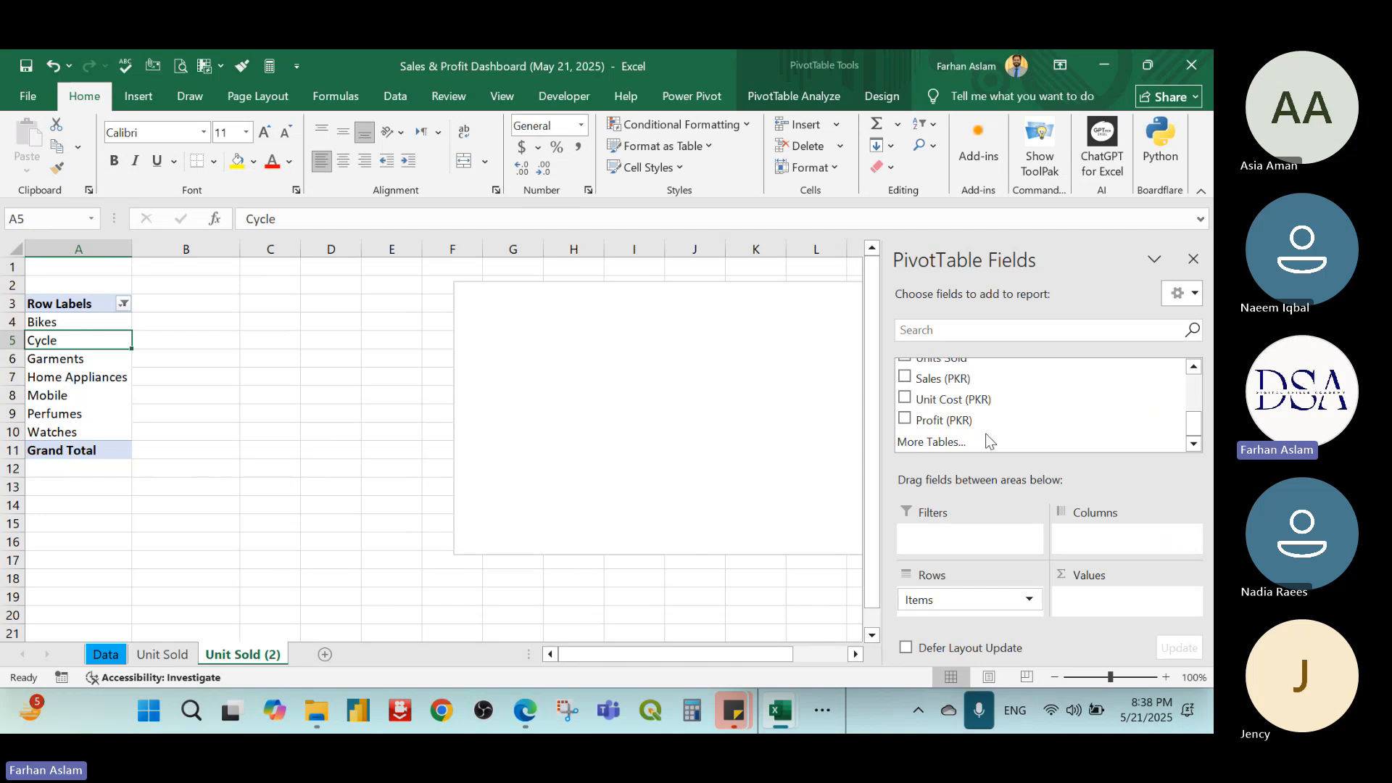
mouse_move(978, 410)
mouse_down()
mouse_move(1128, 605)
mouse_move(1160, 614)
mouse_move(1122, 611)
mouse_up()
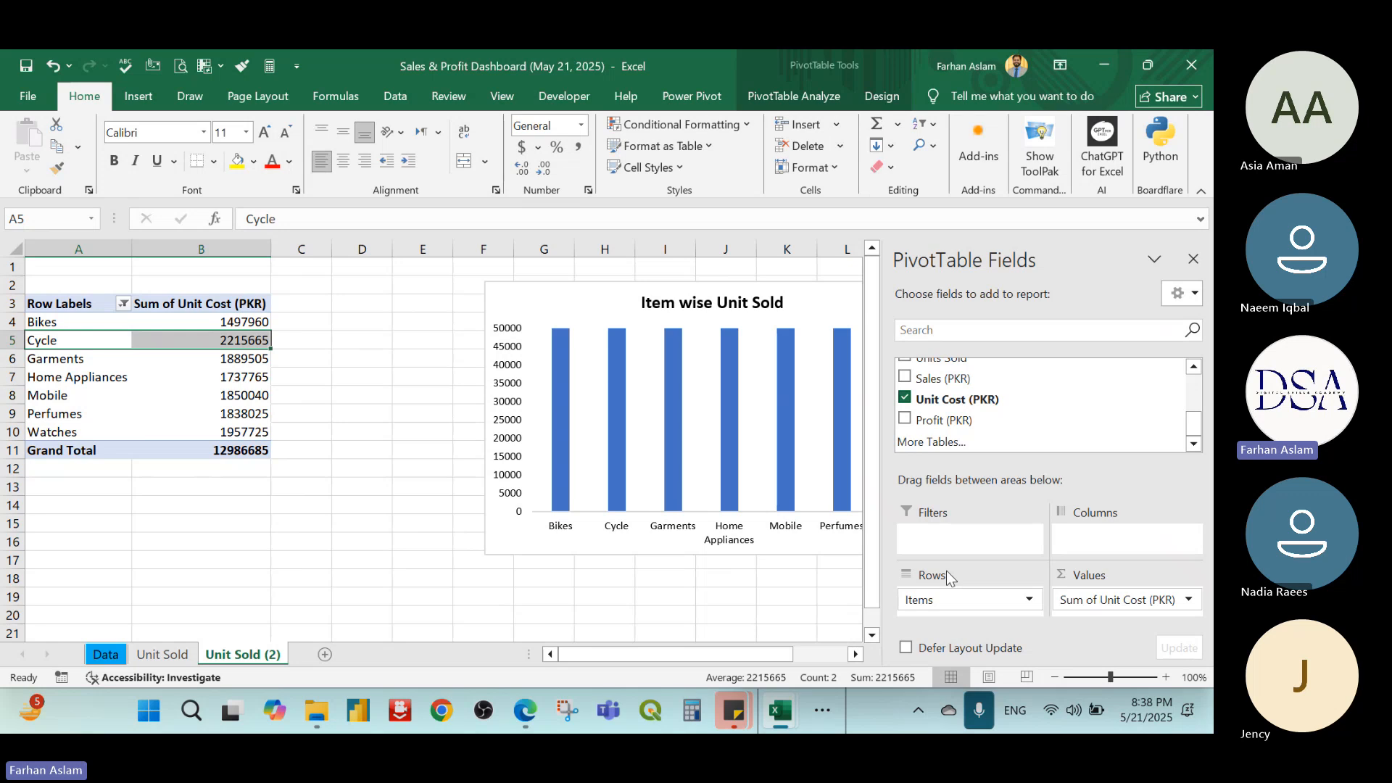
click(1194, 259)
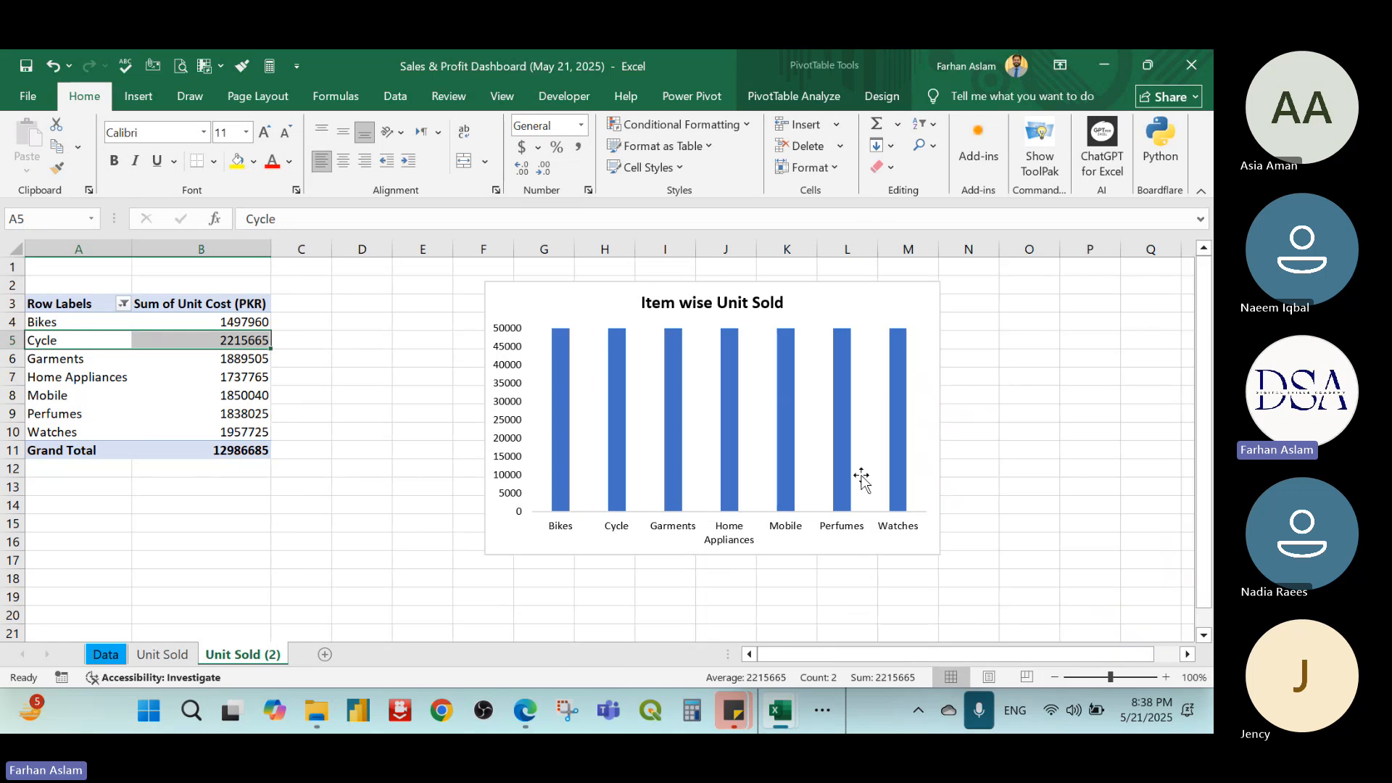
Reset the maximum bound of the copied chart's vertical axis to automatic
click(911, 287)
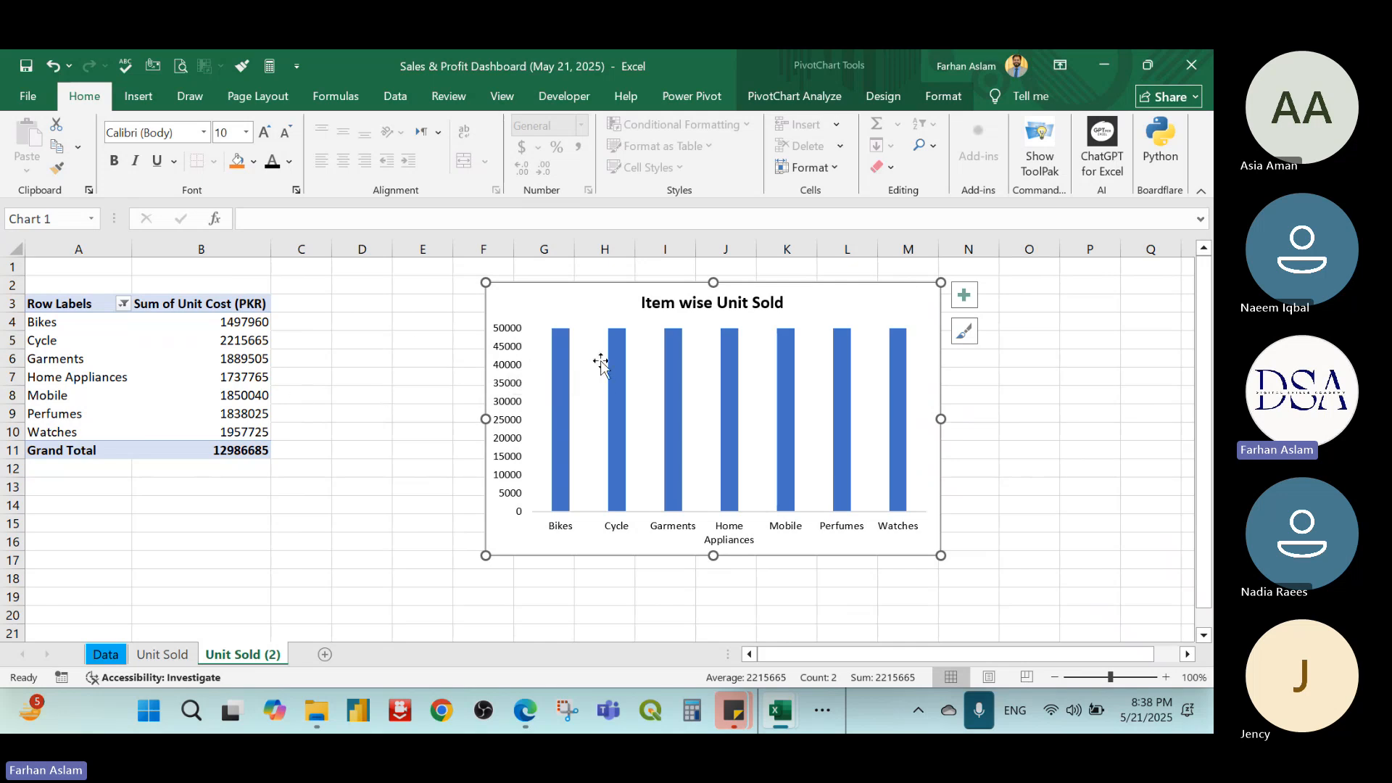
click(499, 369)
right_click(498, 369)
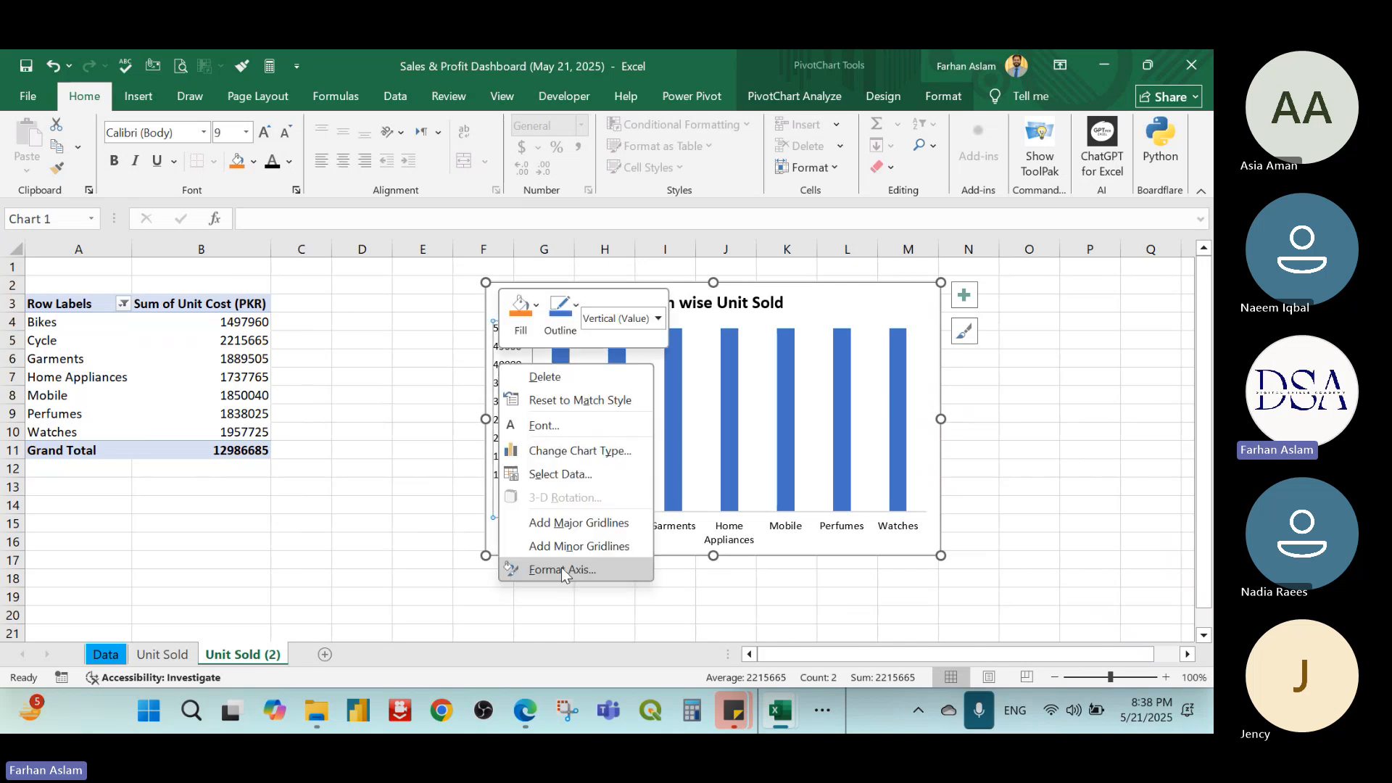
click(559, 569)
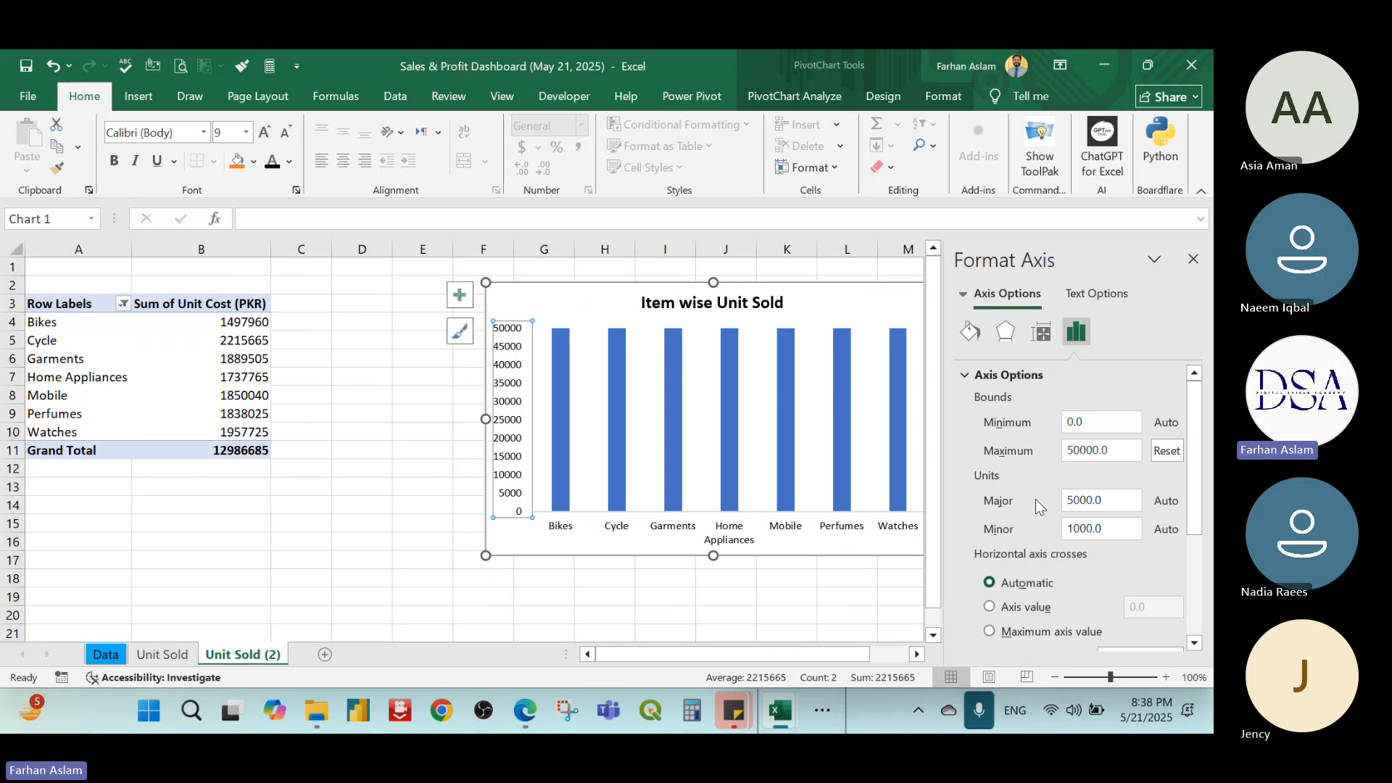
click(1169, 451)
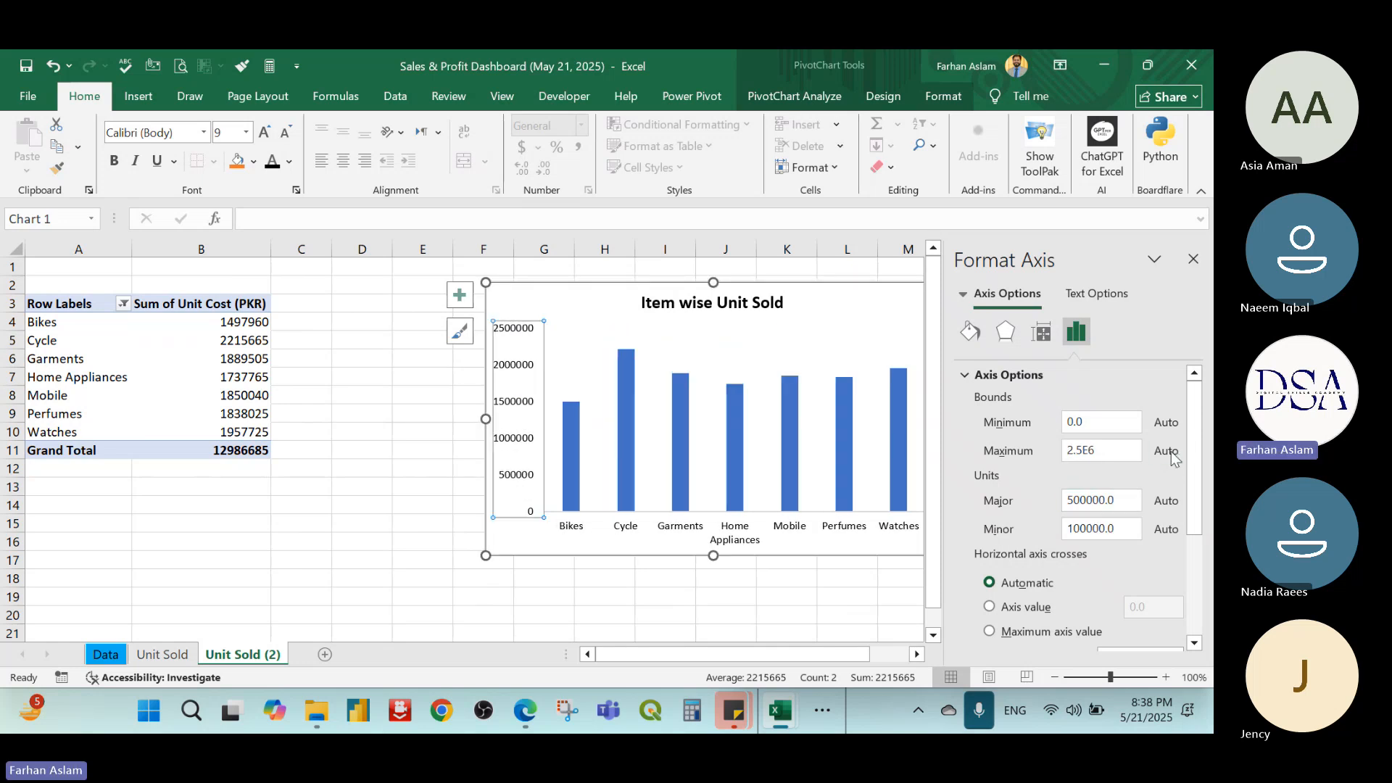
click(1192, 259)
Change the copied chart's title to "Item wise Unit Cost"
click(757, 303)
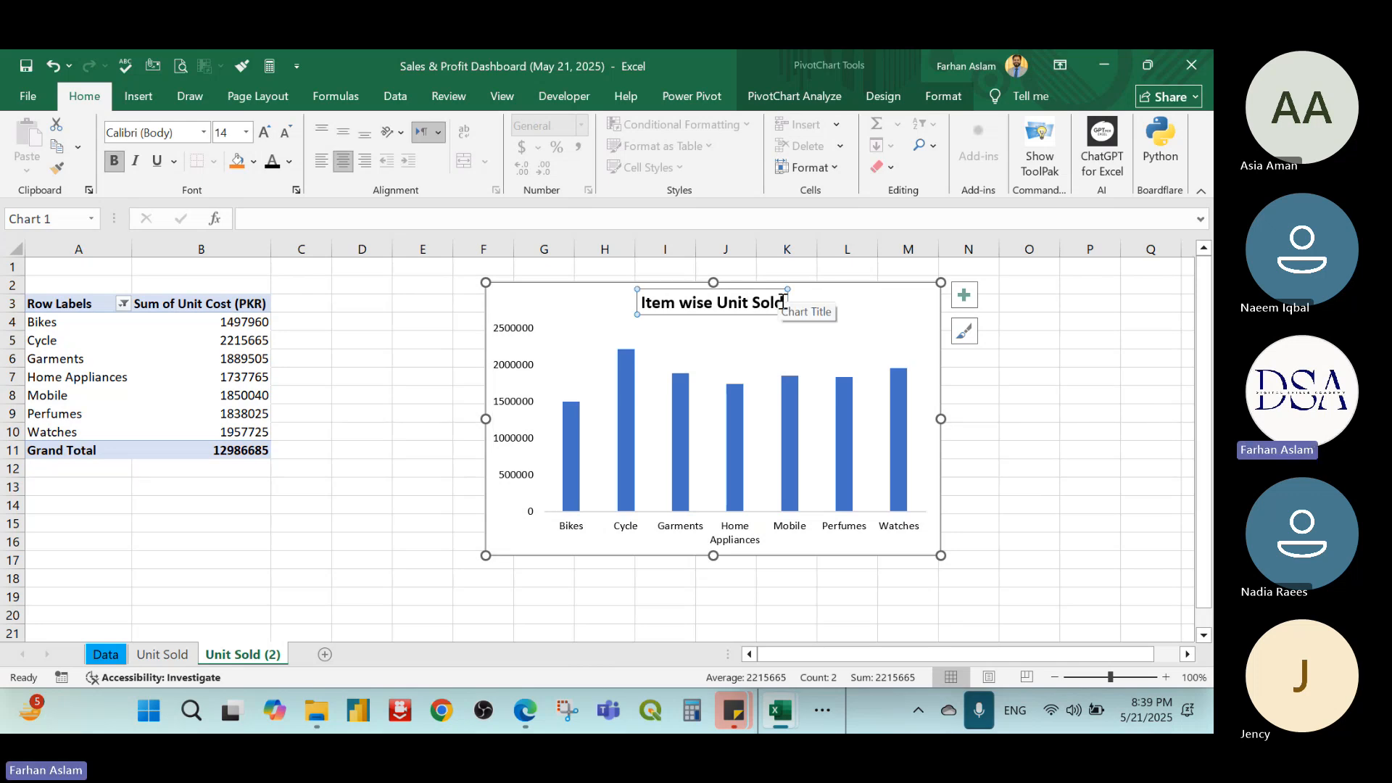
click(783, 301)
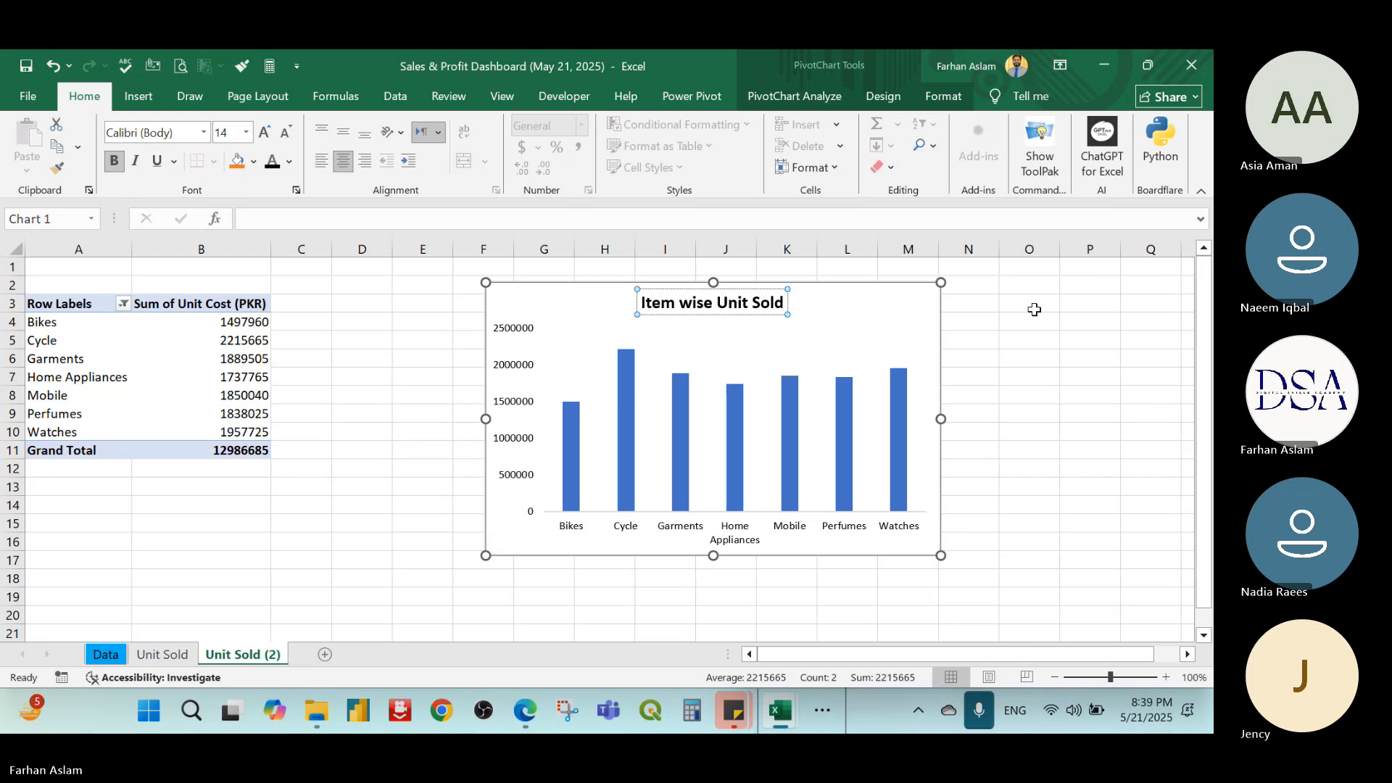
key(ctrl+shift+Left)
text(C)
key(BackSpace)
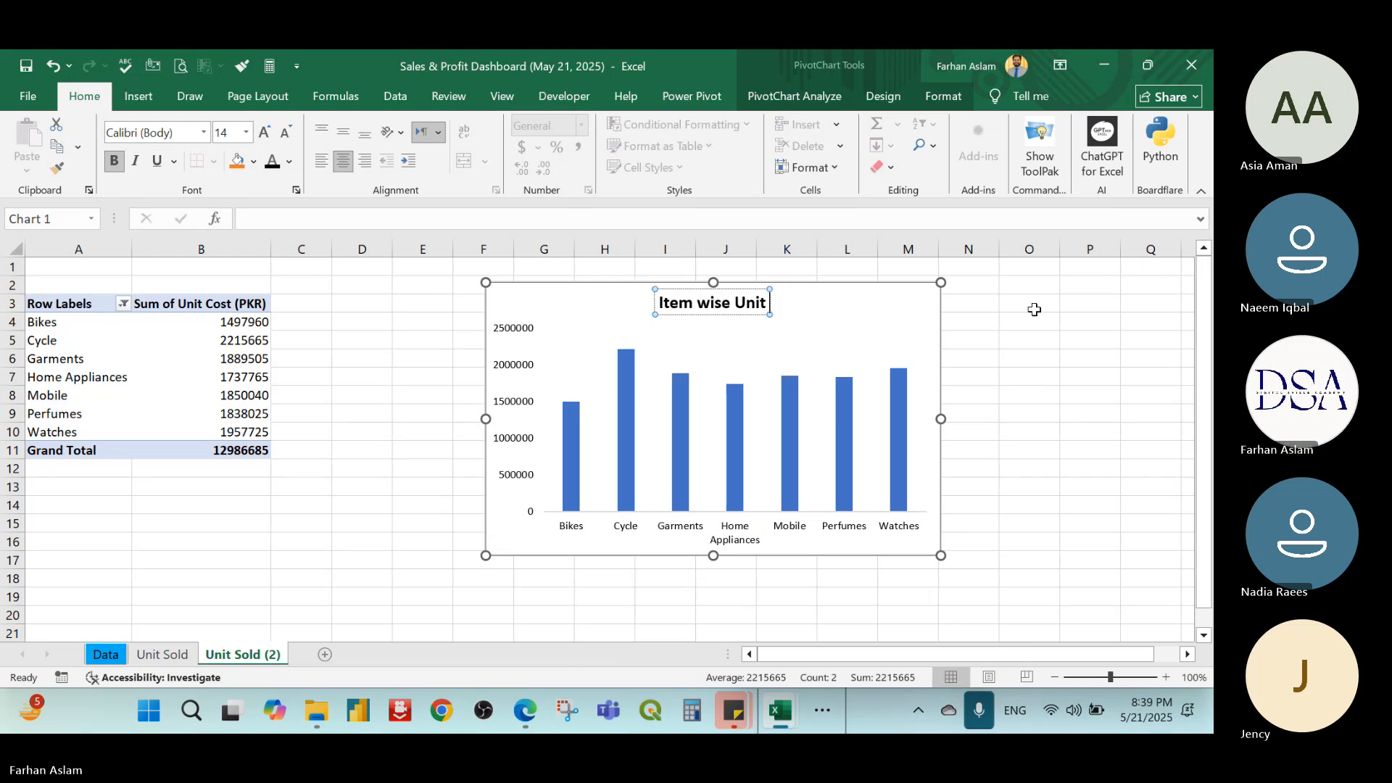
text(Cost)
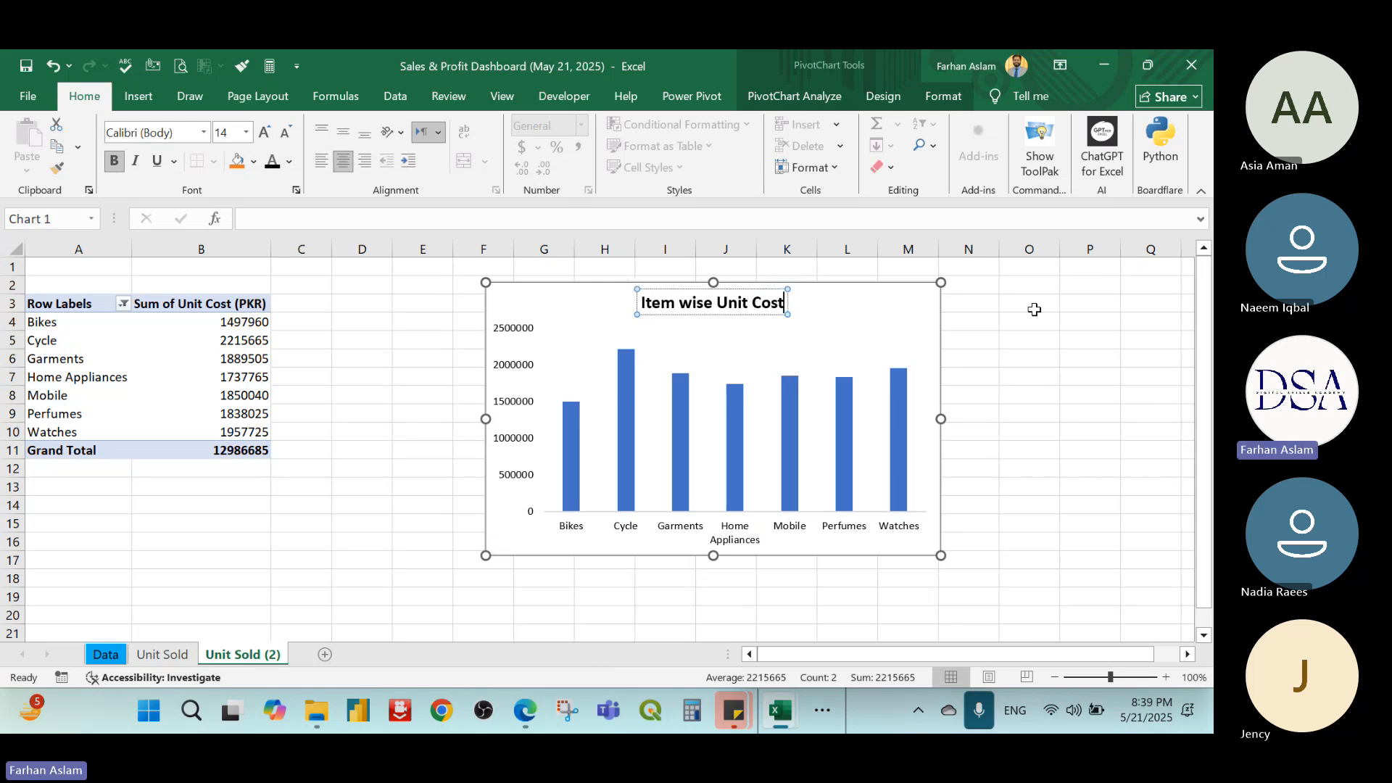
click(1093, 392)
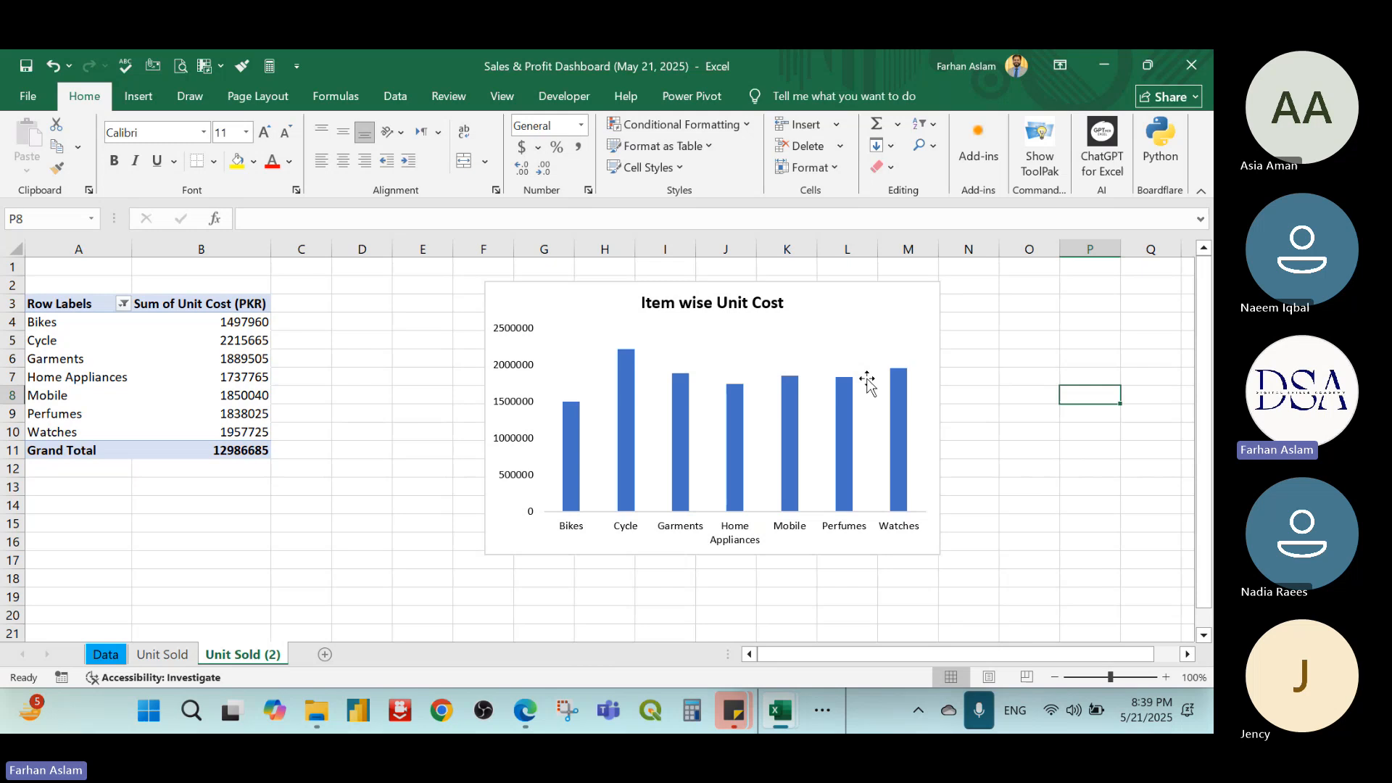
Change the Item wise Unit Cost chart from columns to a clustered bar chart
right_click(771, 357)
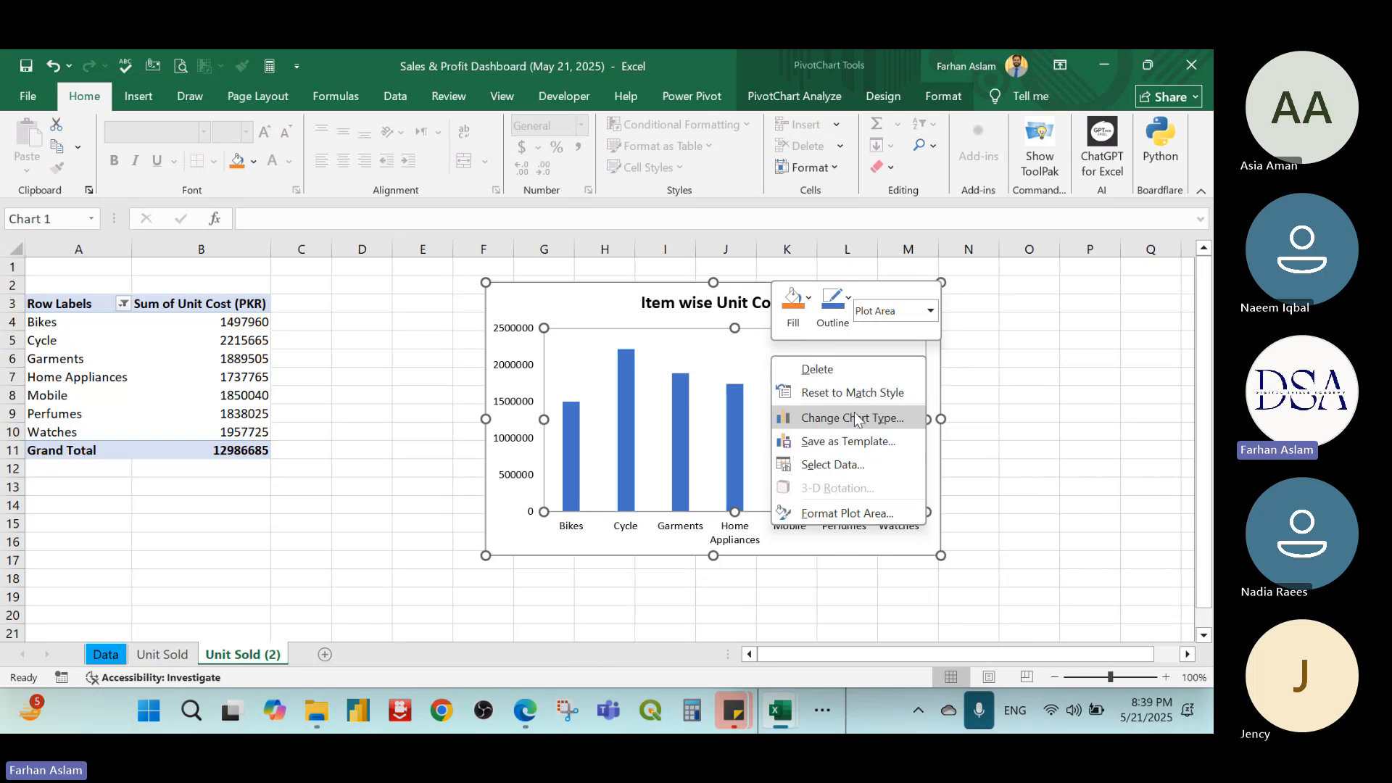
click(882, 418)
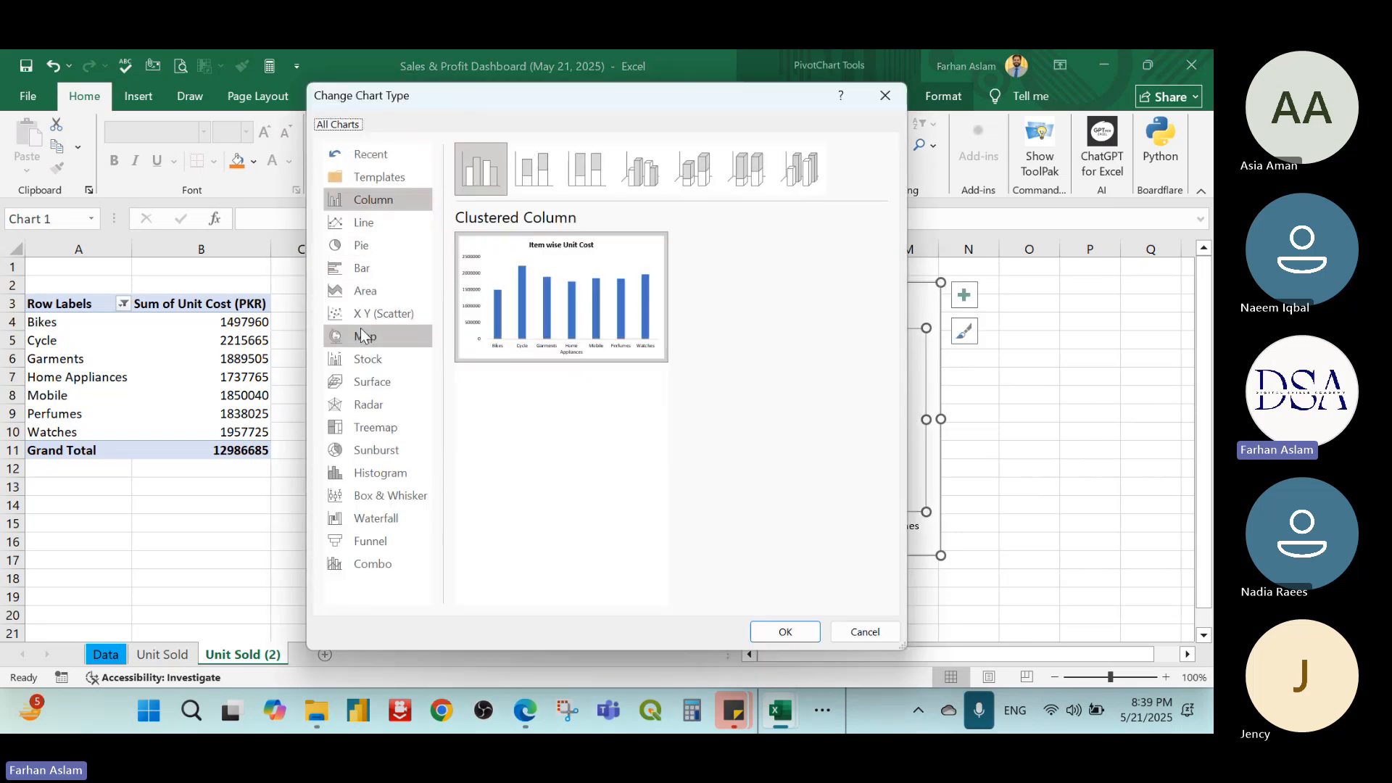
click(377, 267)
mouse_move(524, 279)
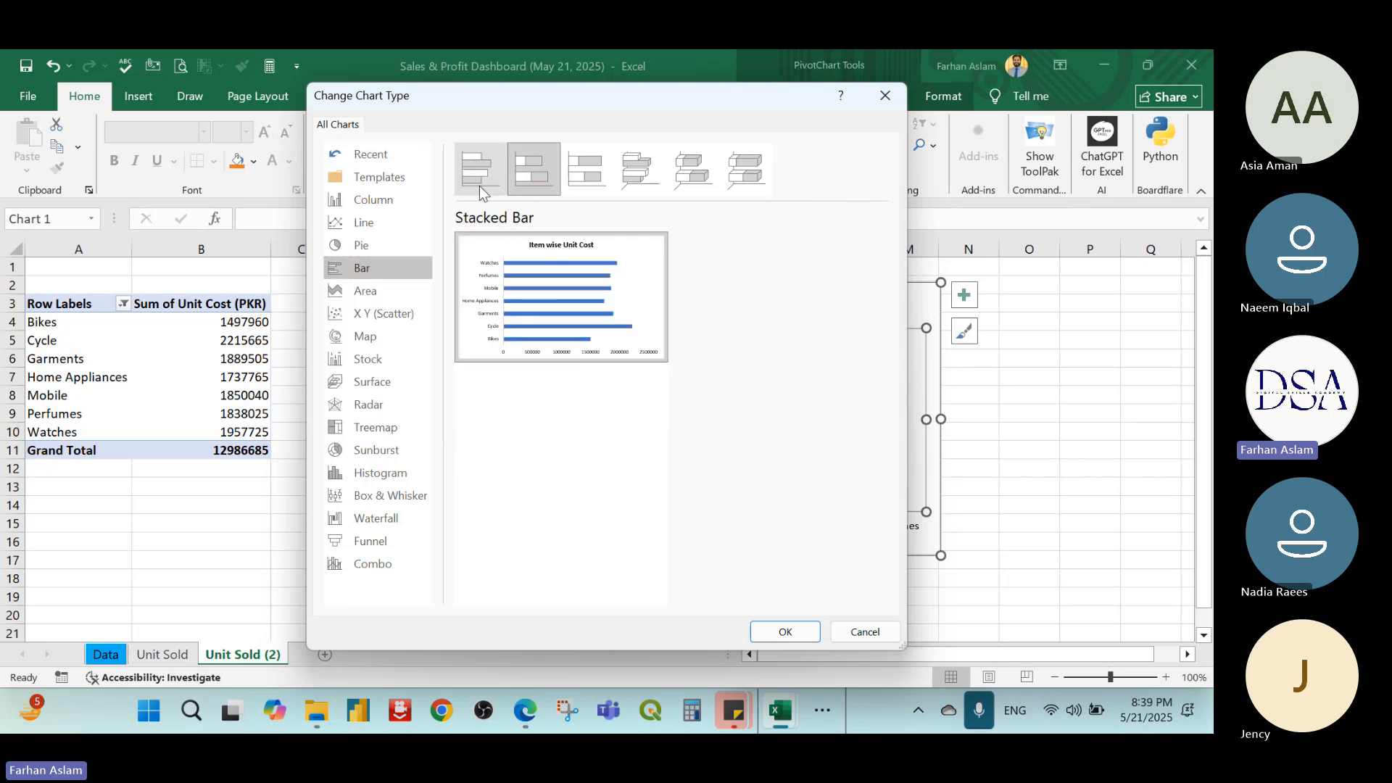
click(757, 632)
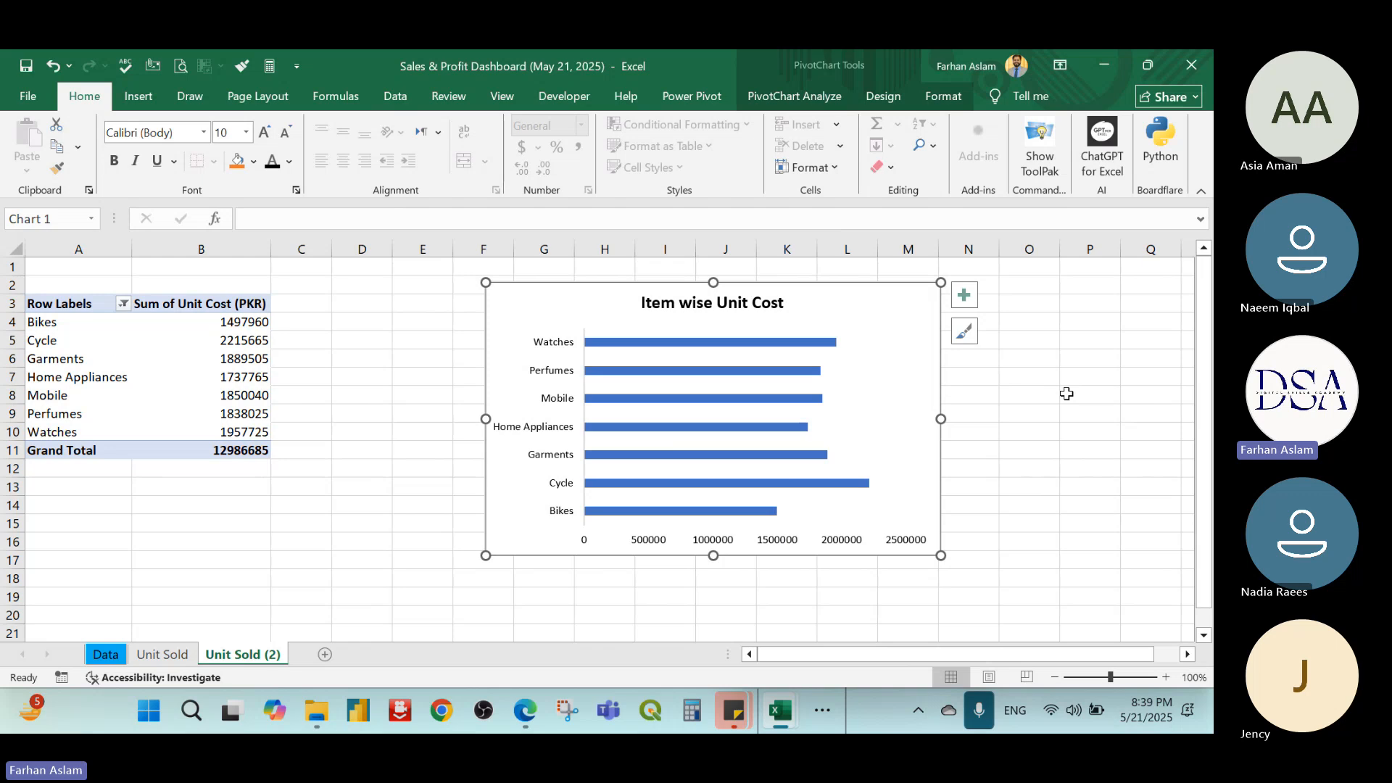
Add data labels to the bars of the Item wise Unit Cost chart
right_click(822, 342)
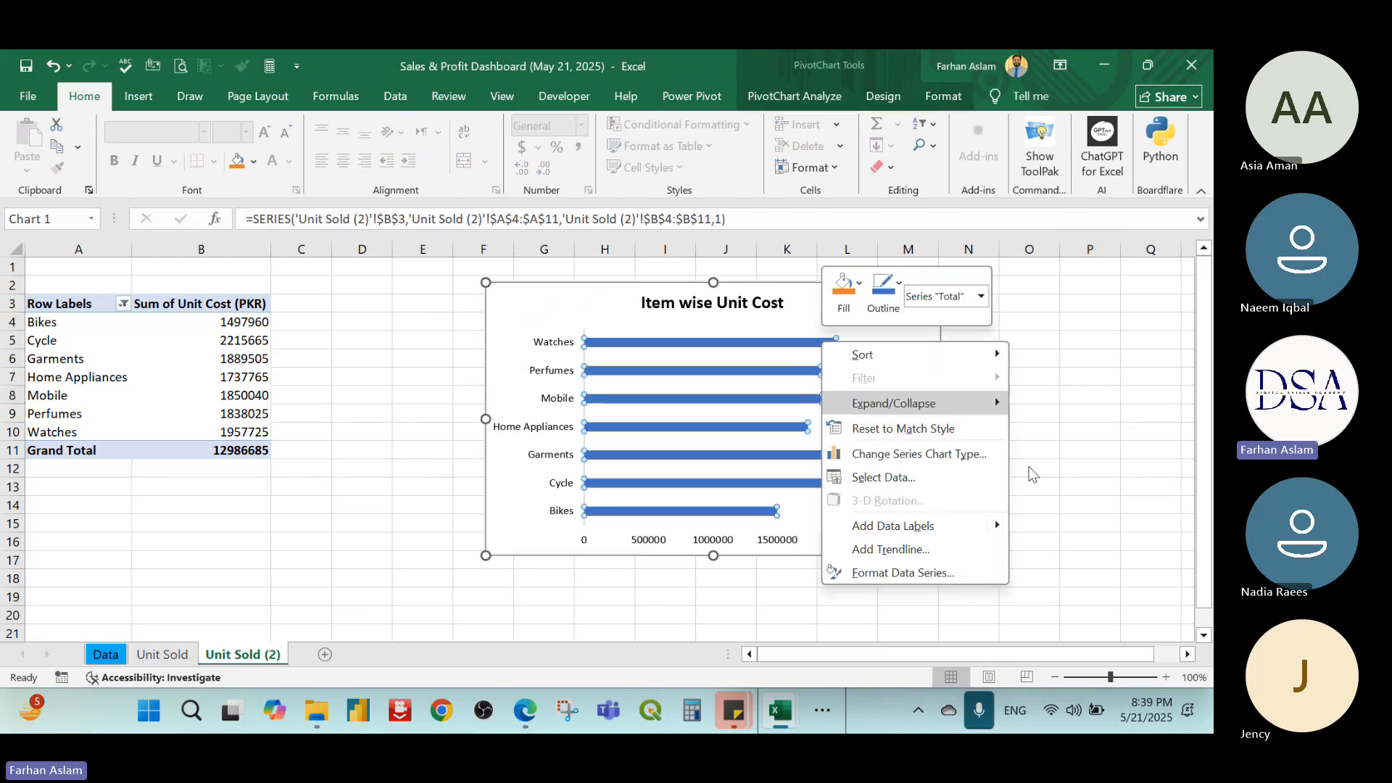
mouse_move(991, 527)
click(1043, 533)
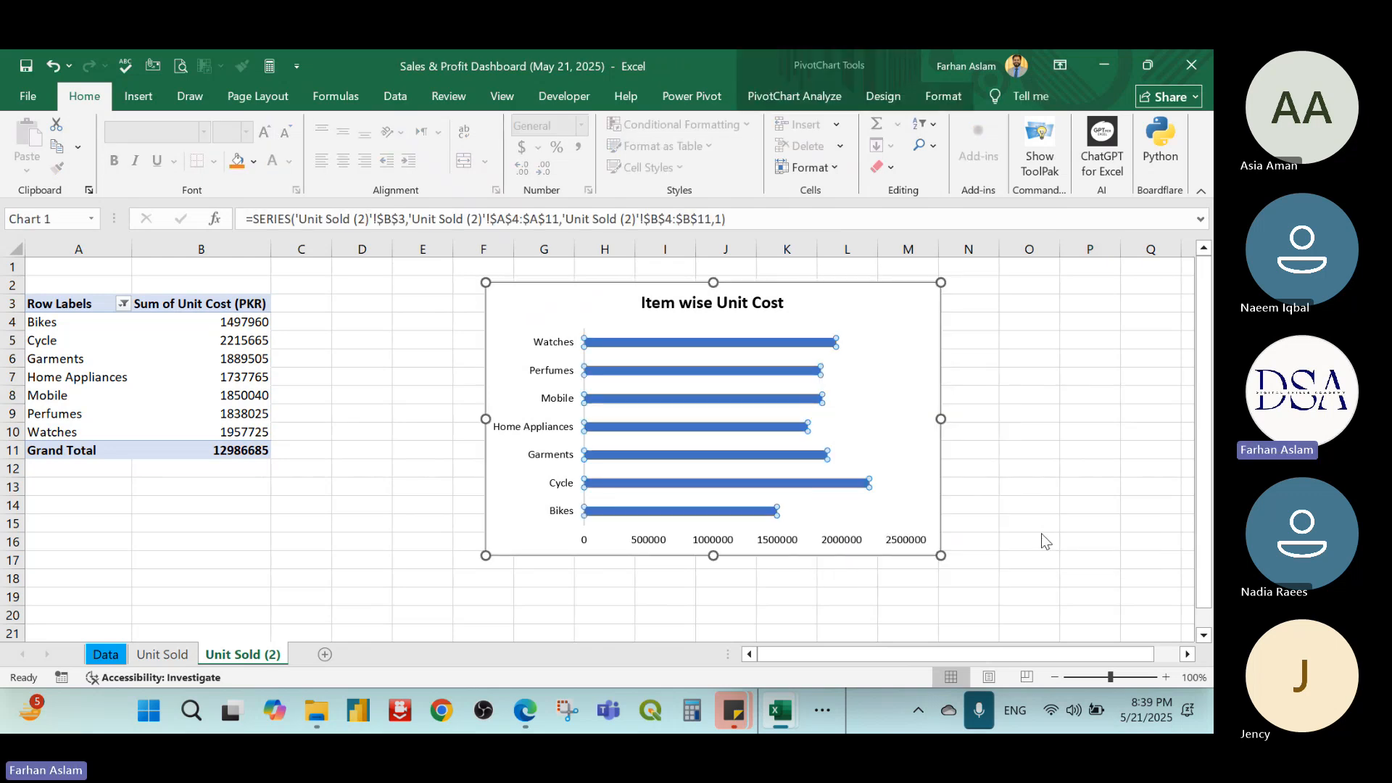
click(1126, 446)
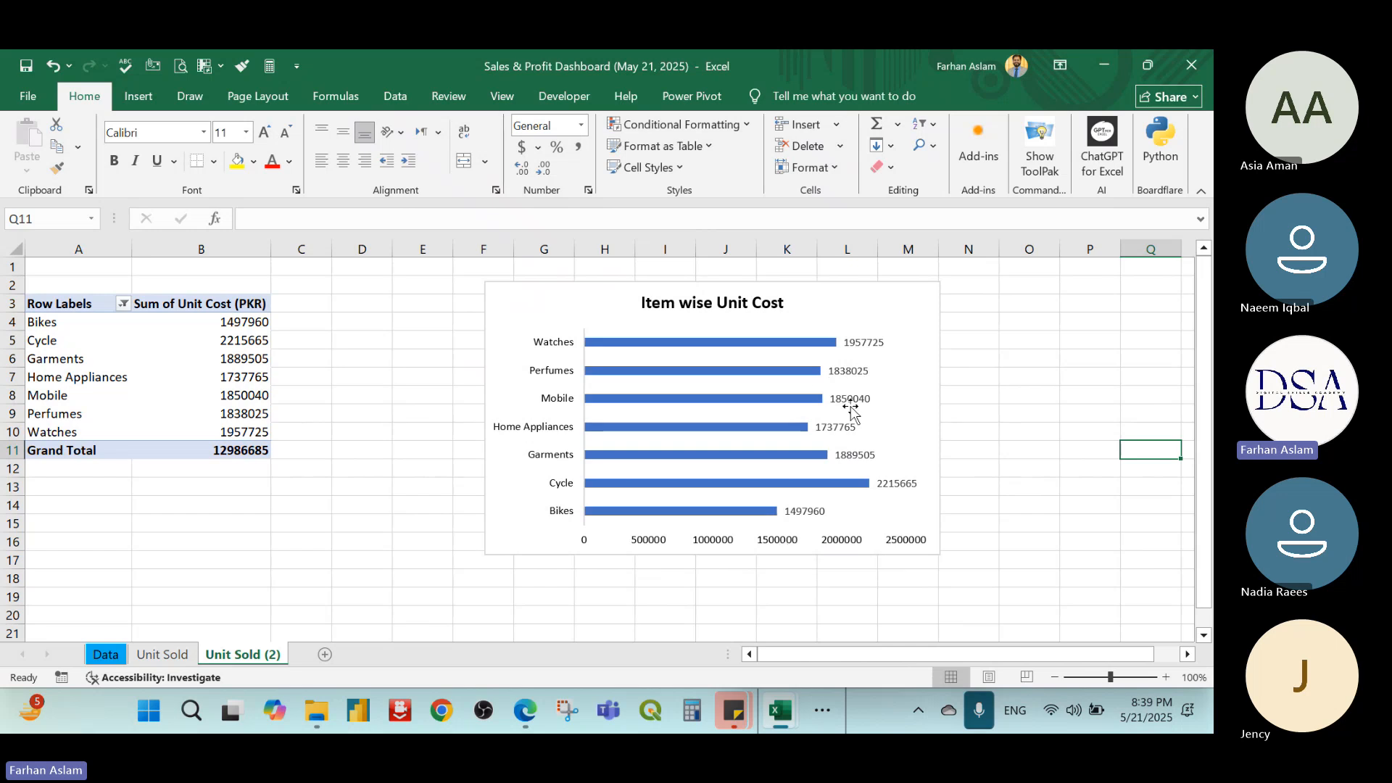
Open the formatting options for the Unit Cost chart's data labels and choose the comma separator
click(866, 347)
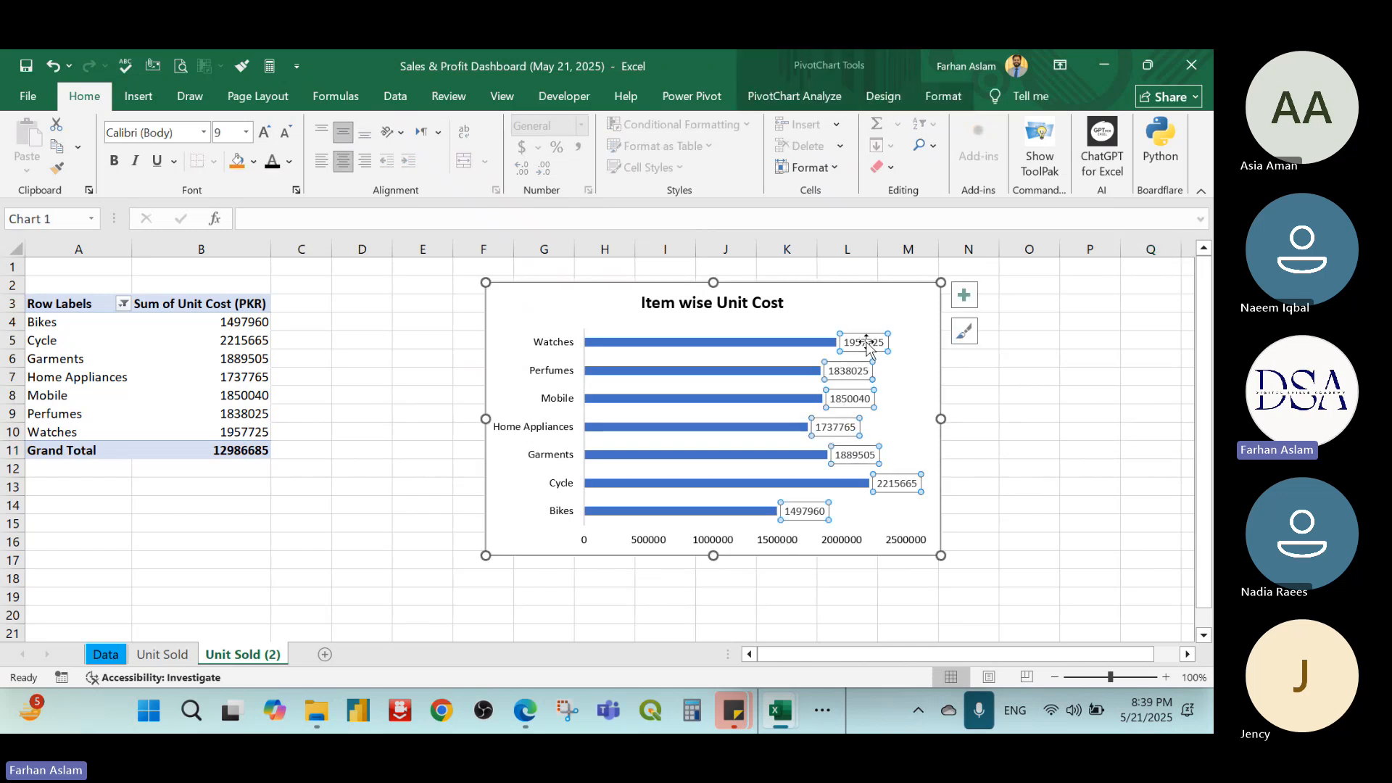
right_click(867, 345)
click(926, 545)
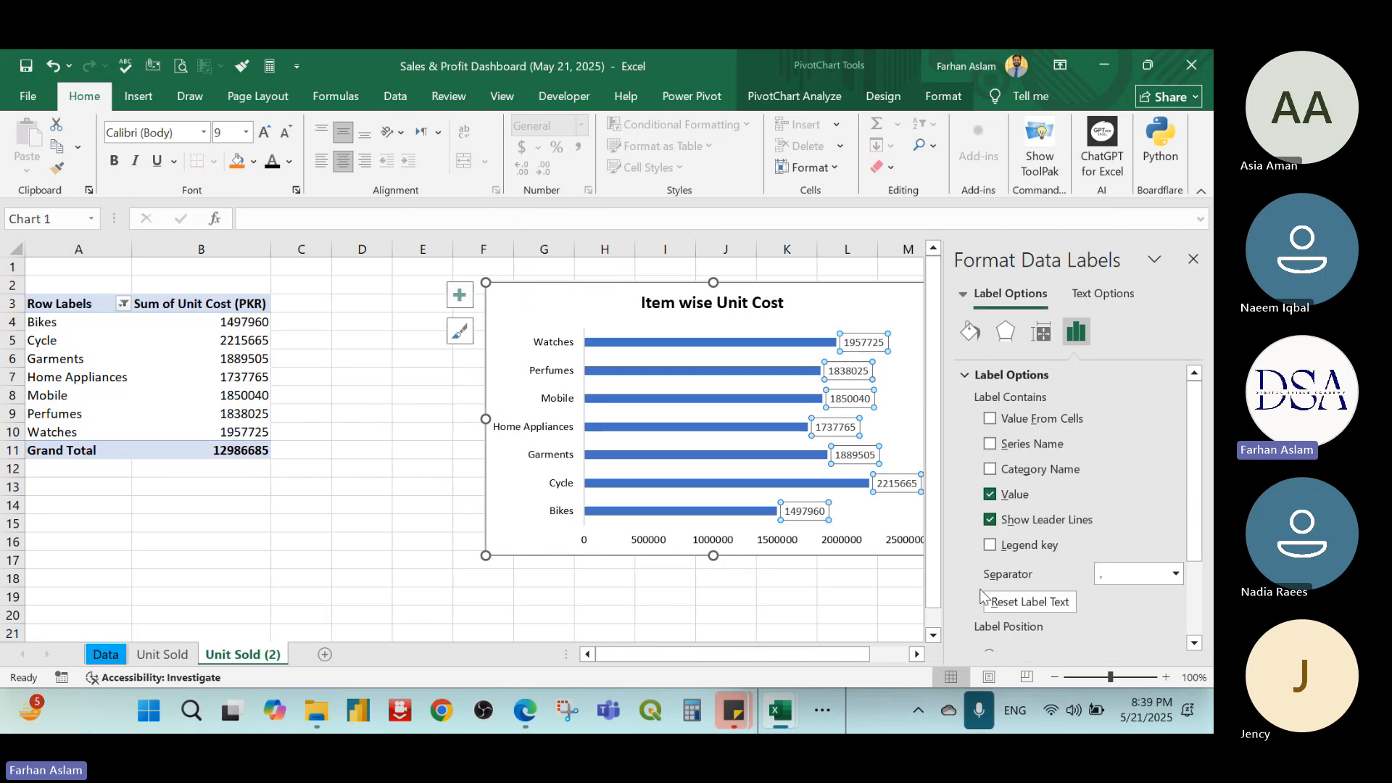
click(1173, 575)
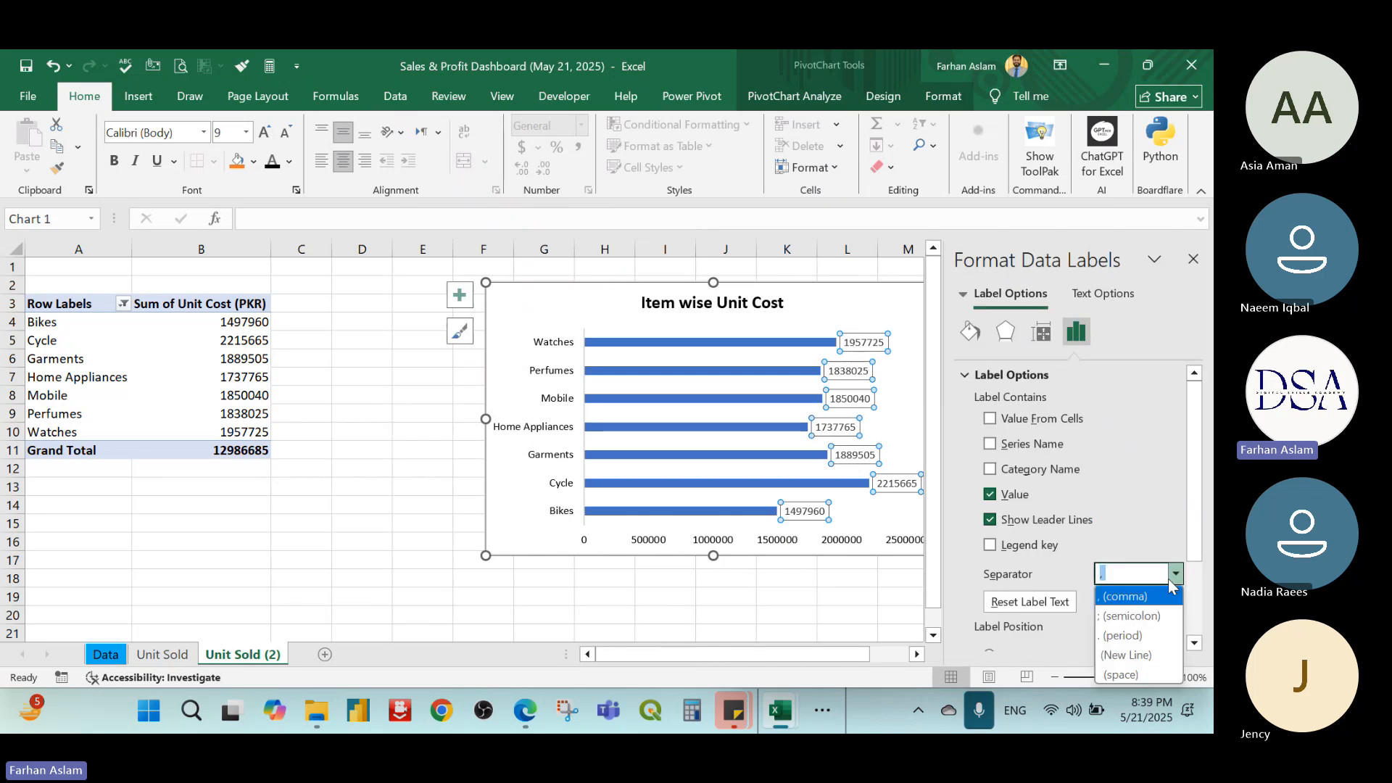
click(1173, 590)
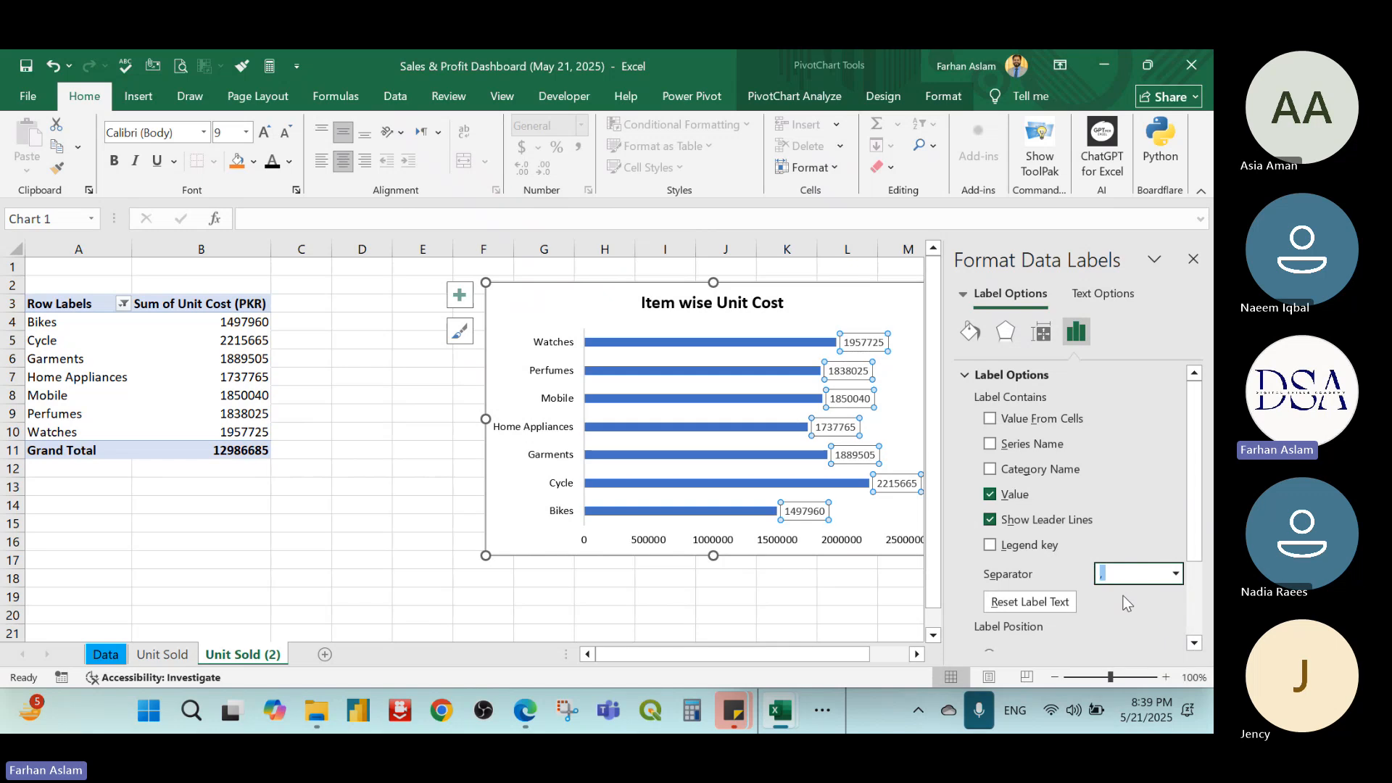
click(896, 618)
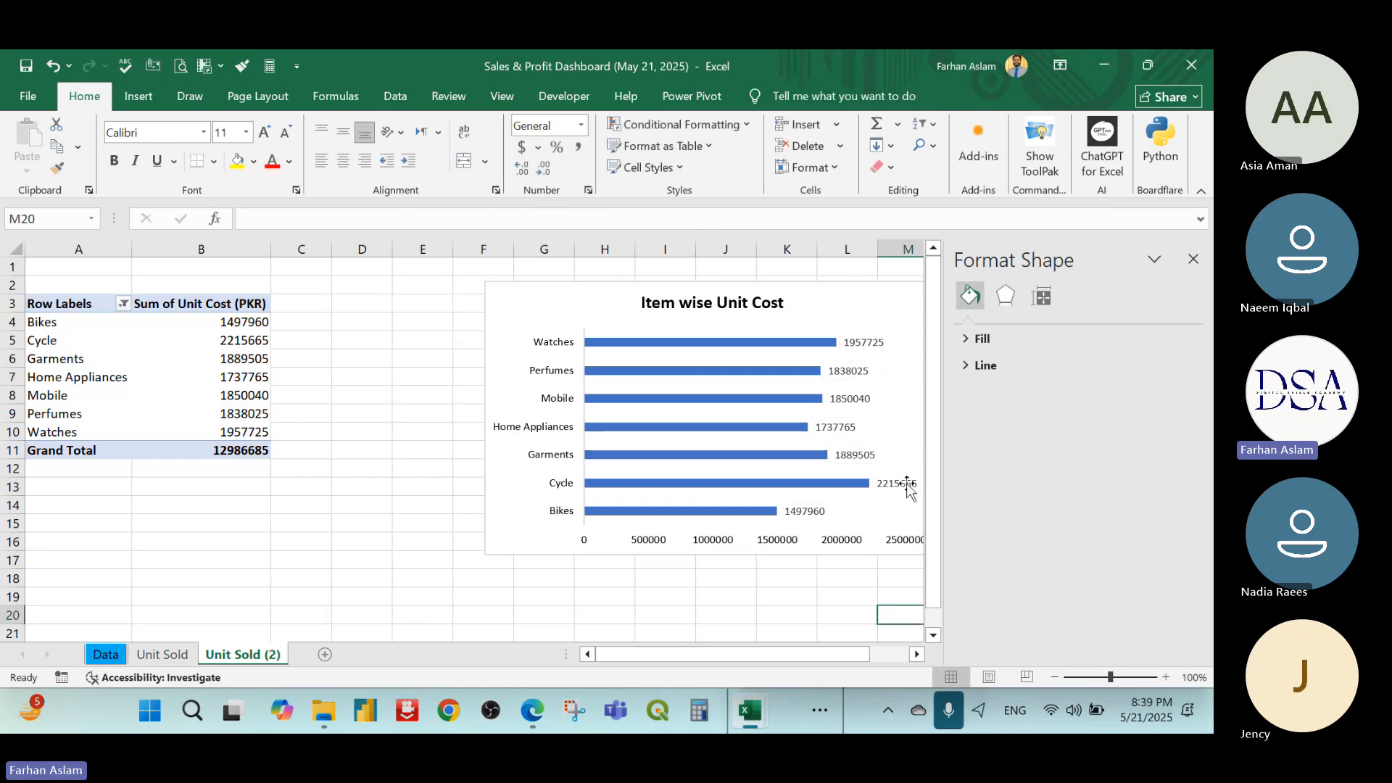
Set the number format category of the Unit Cost chart's data labels to Number with the 1000 separator
click(908, 487)
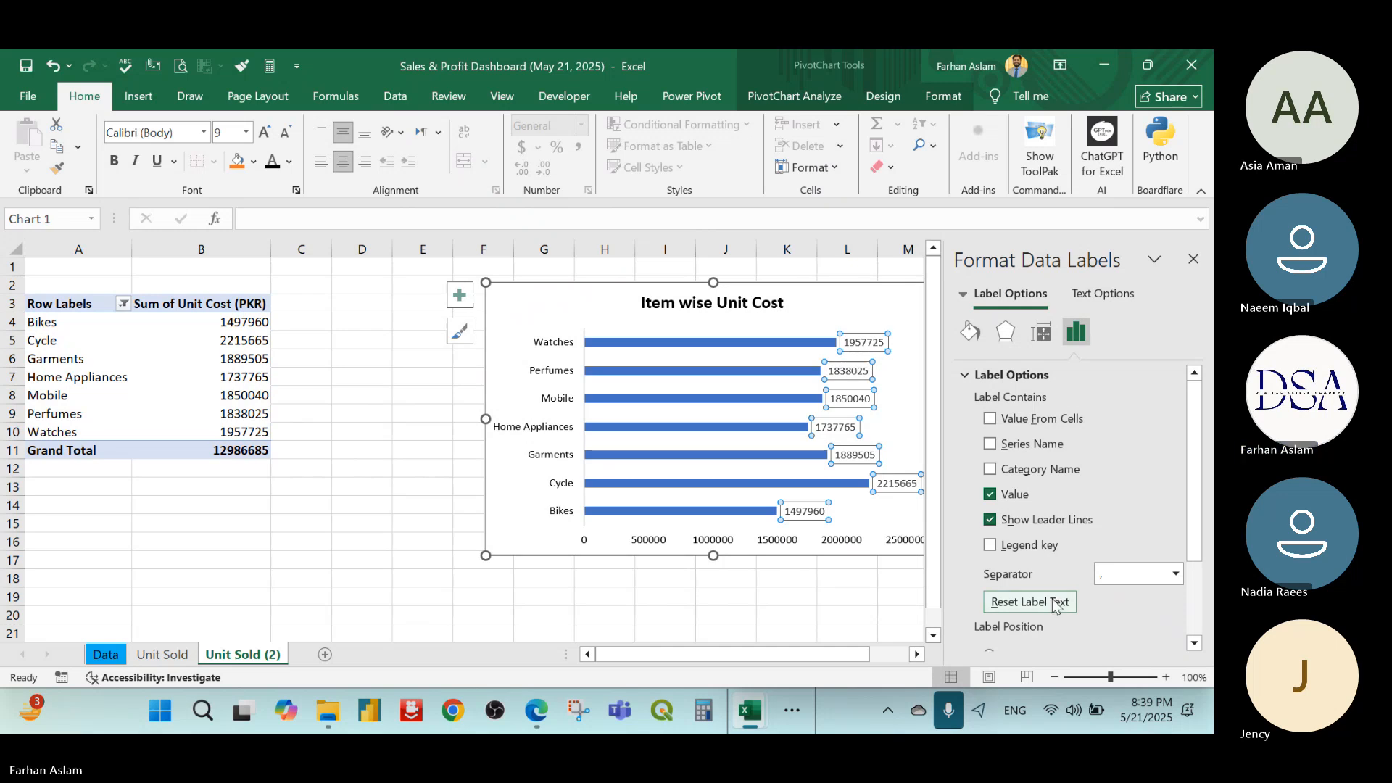
click(1140, 573)
click(1177, 573)
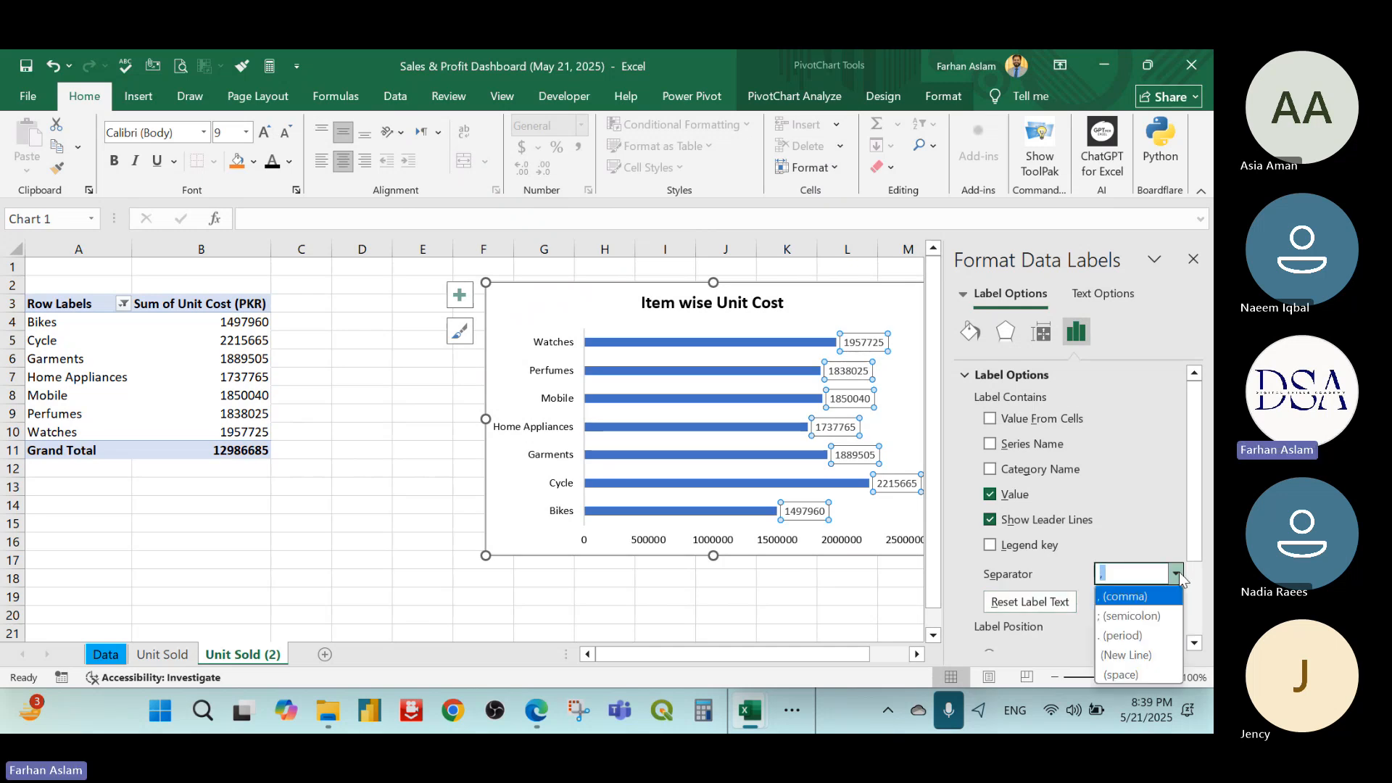
click(1142, 545)
scroll(1172, 426, down, 3)
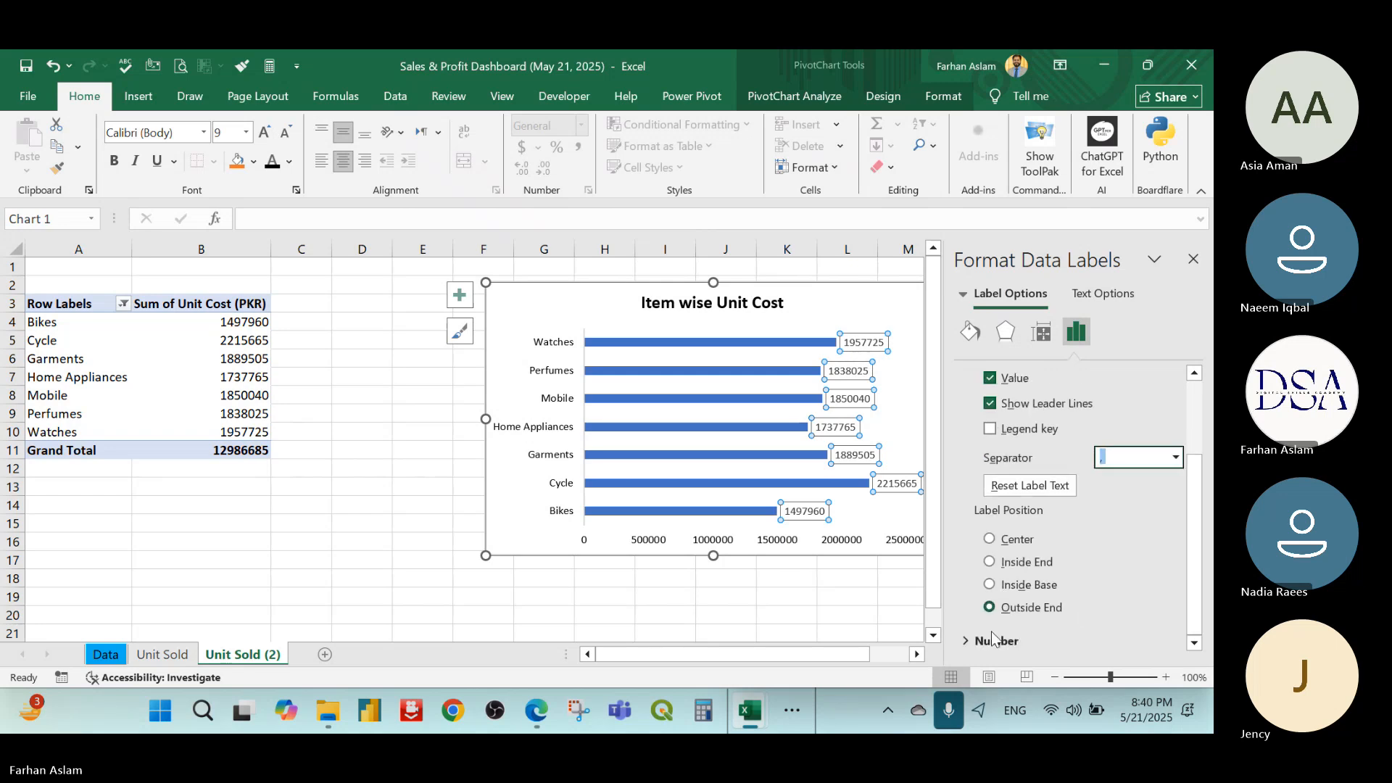
click(995, 641)
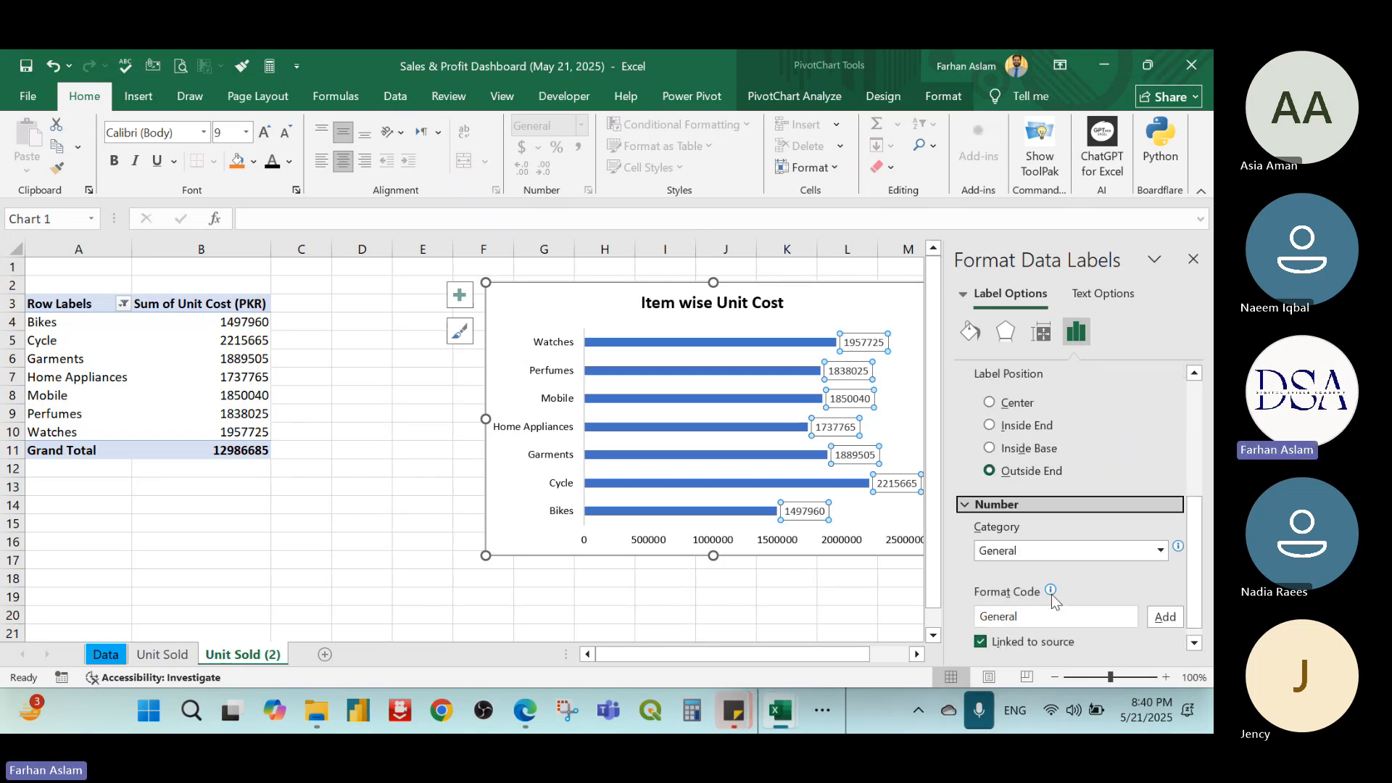
click(1160, 550)
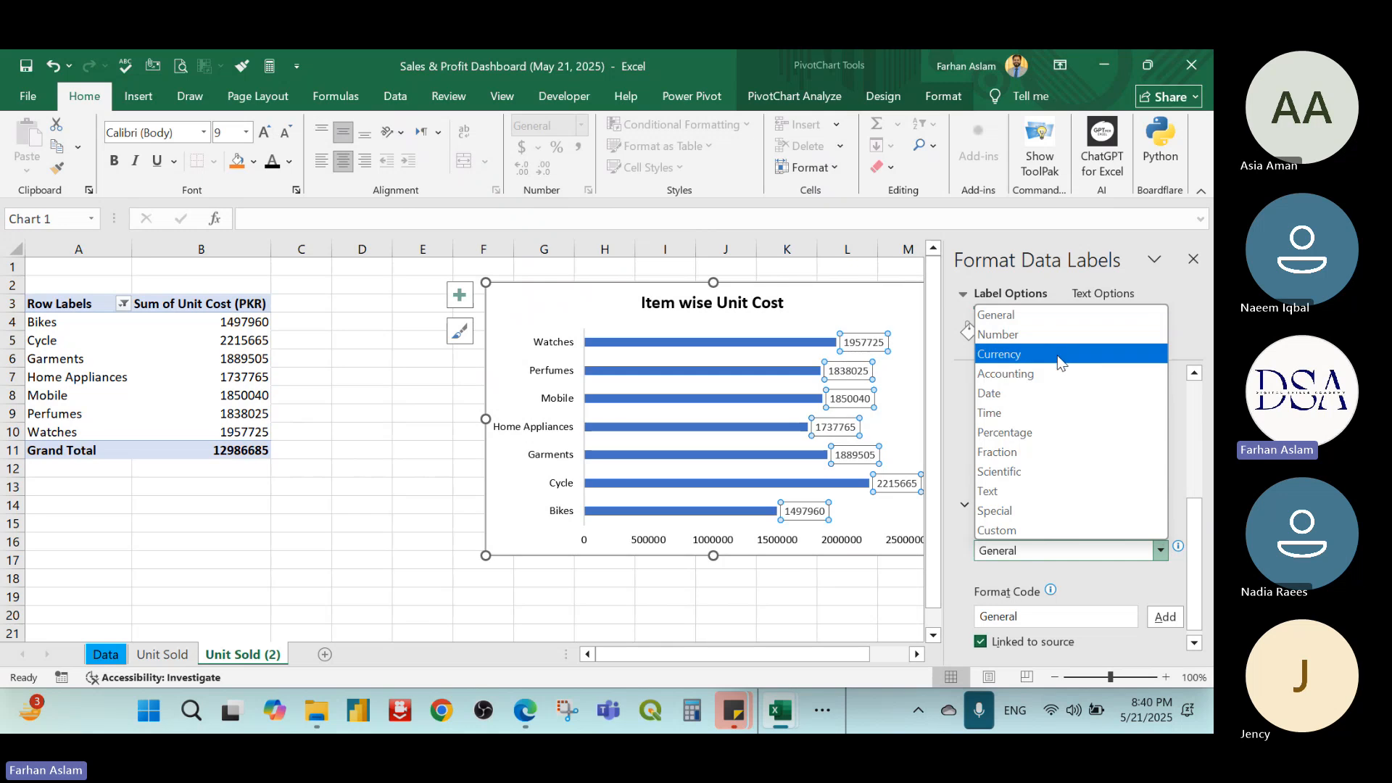
click(1008, 334)
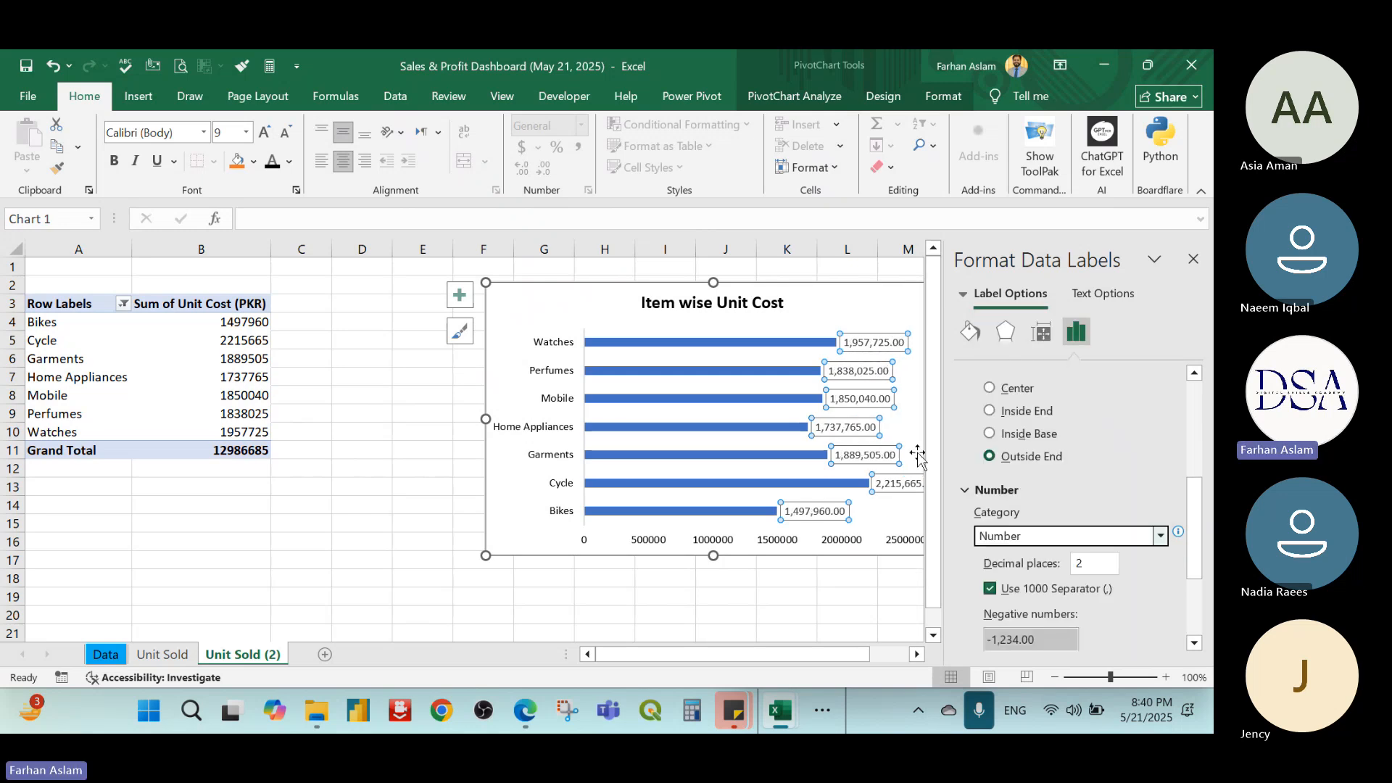
click(1109, 564)
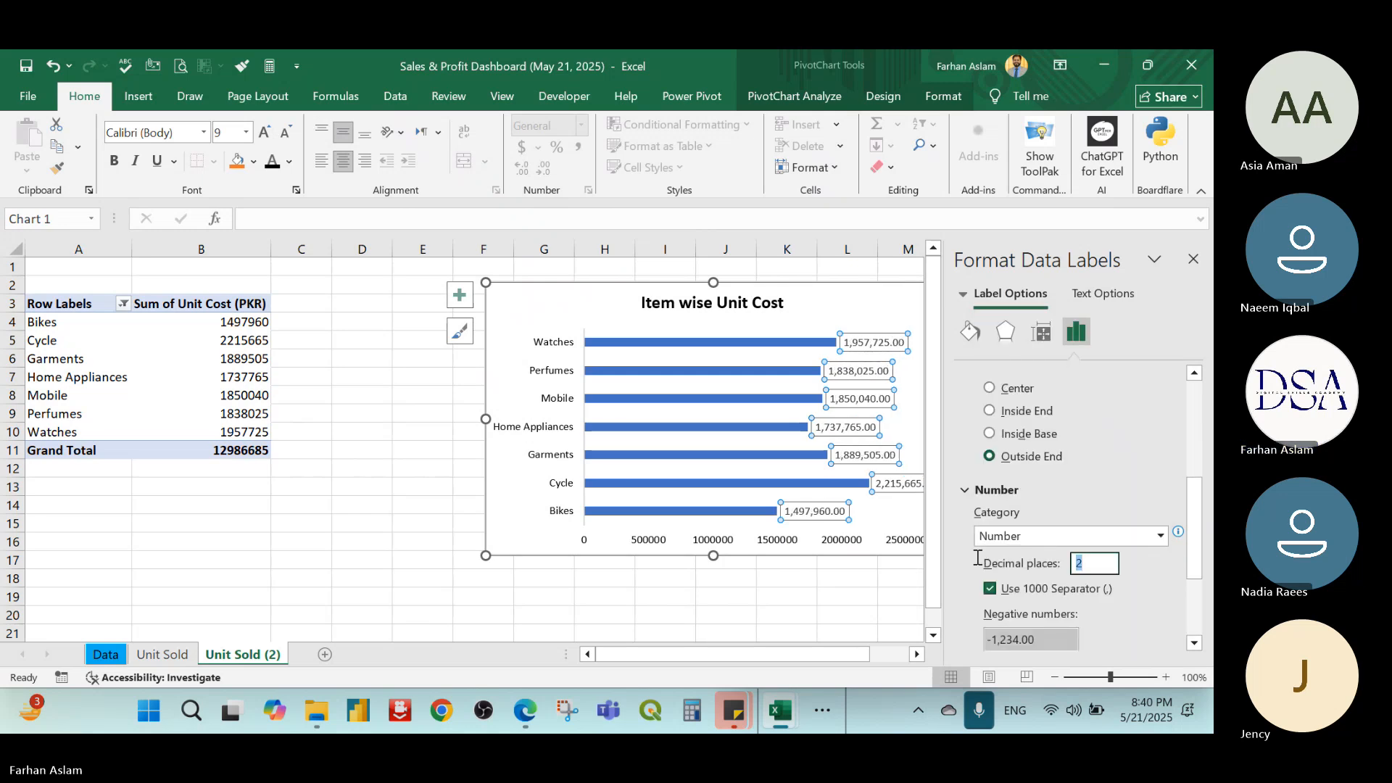
click(823, 597)
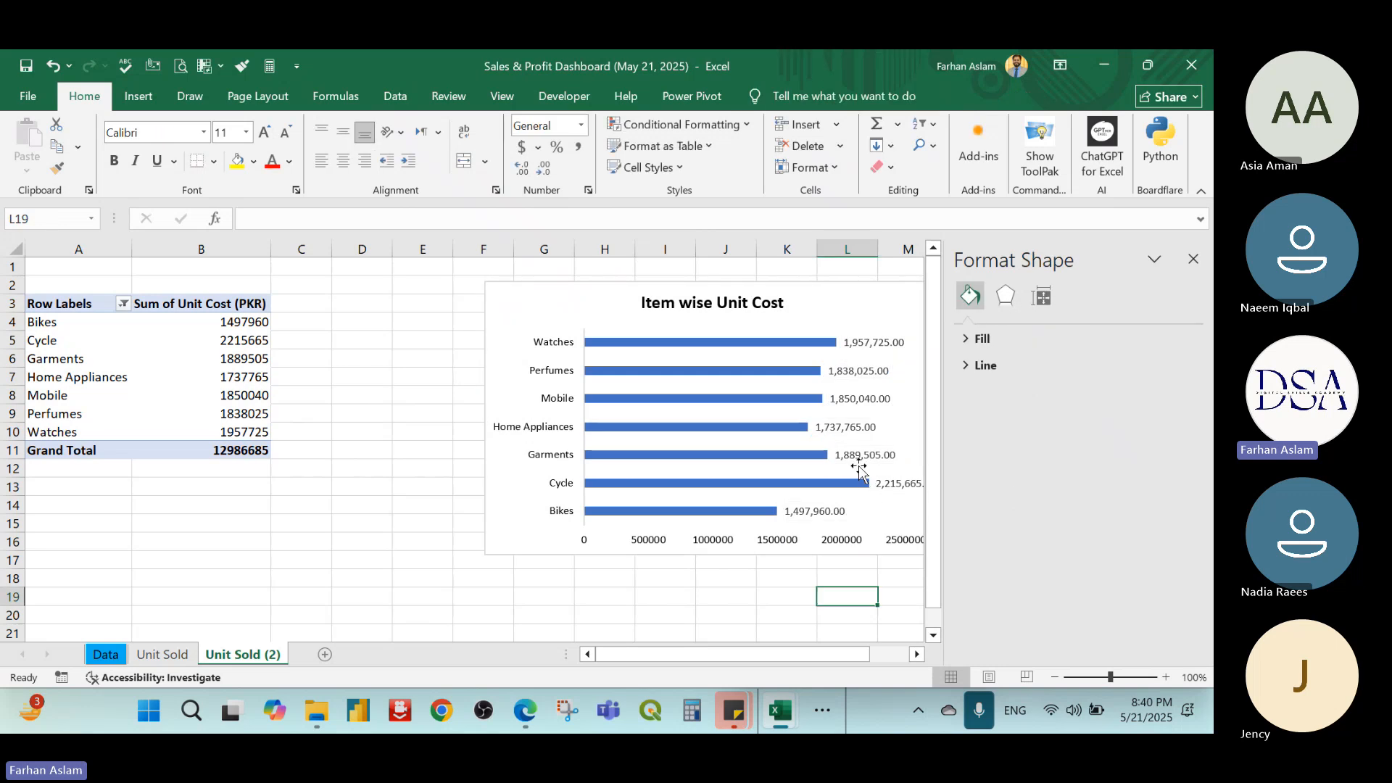
Set the data labels' decimal places to 0 and close the formatting options
click(875, 344)
scroll(1088, 551, down, 3)
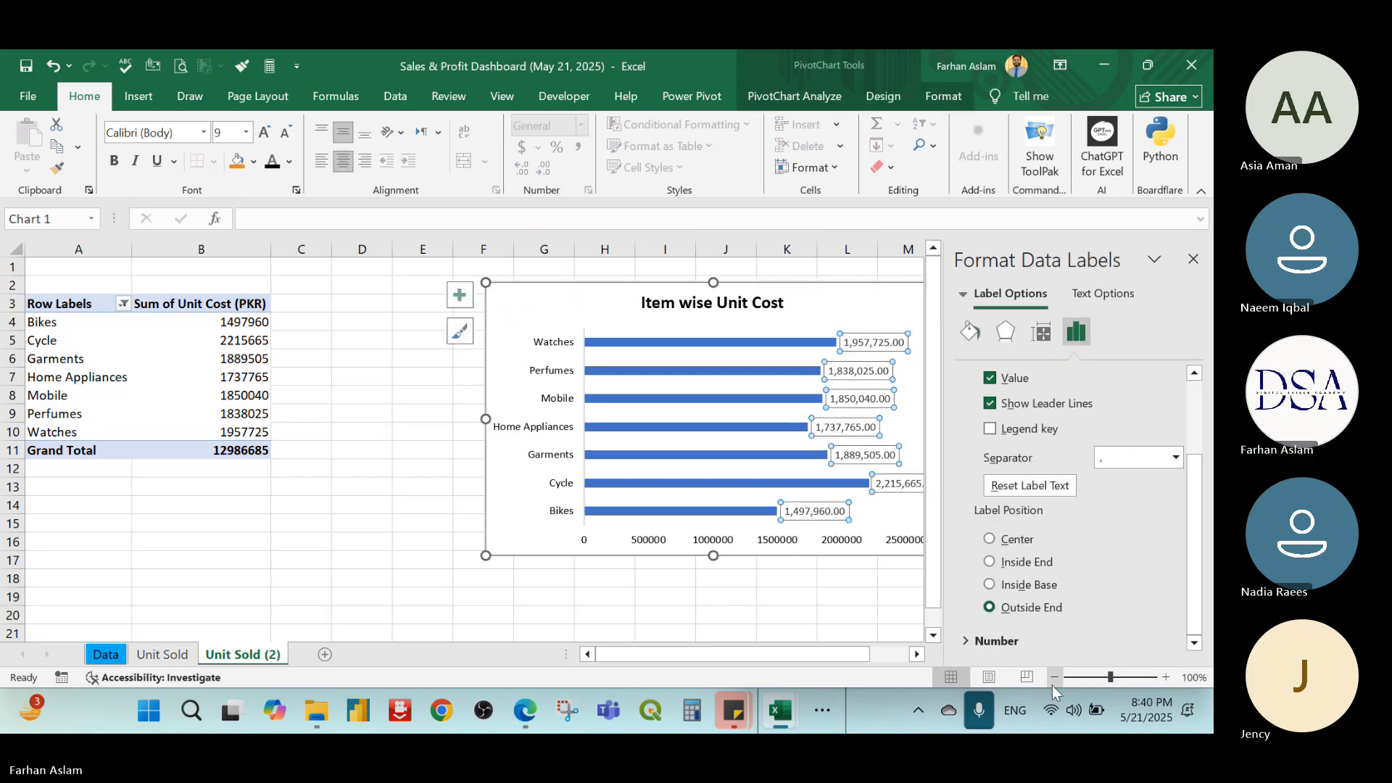
click(967, 640)
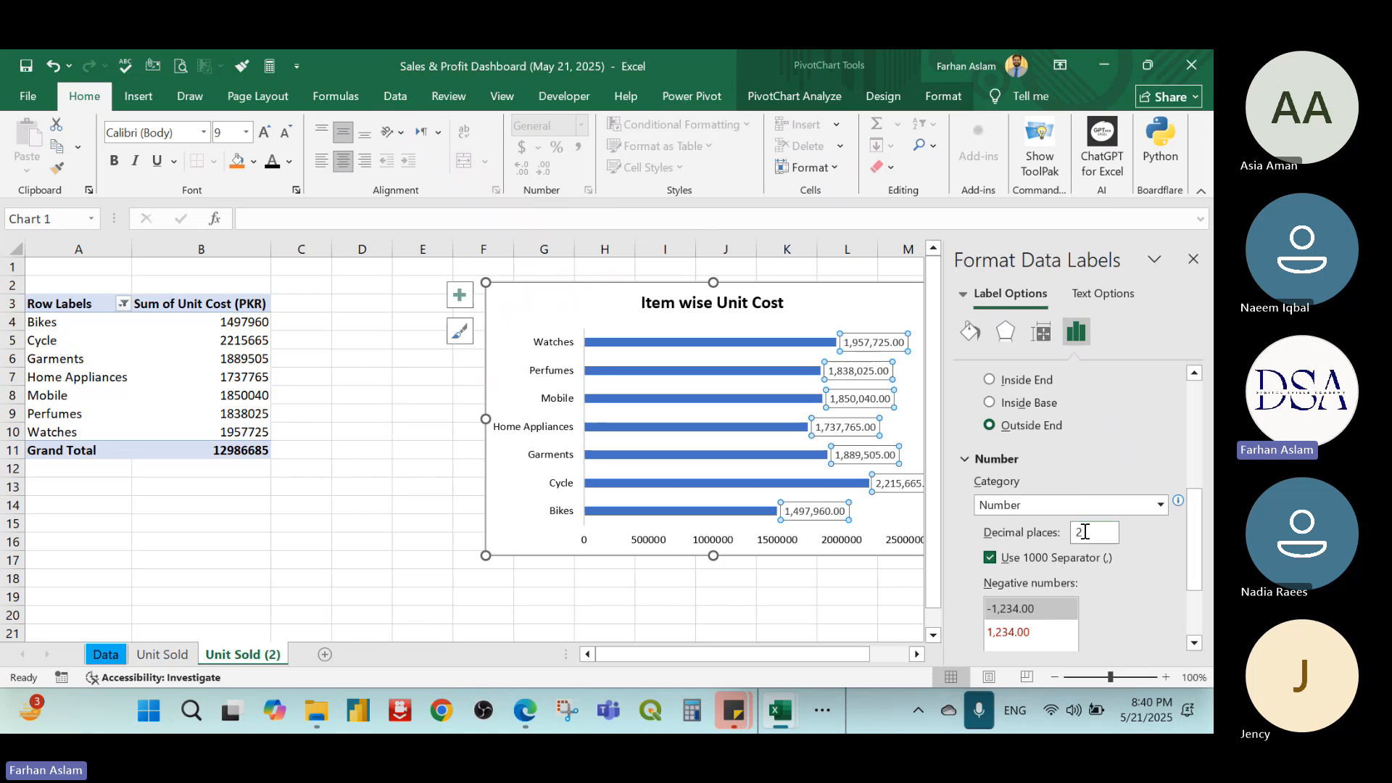
double_click(1085, 532)
text(0)
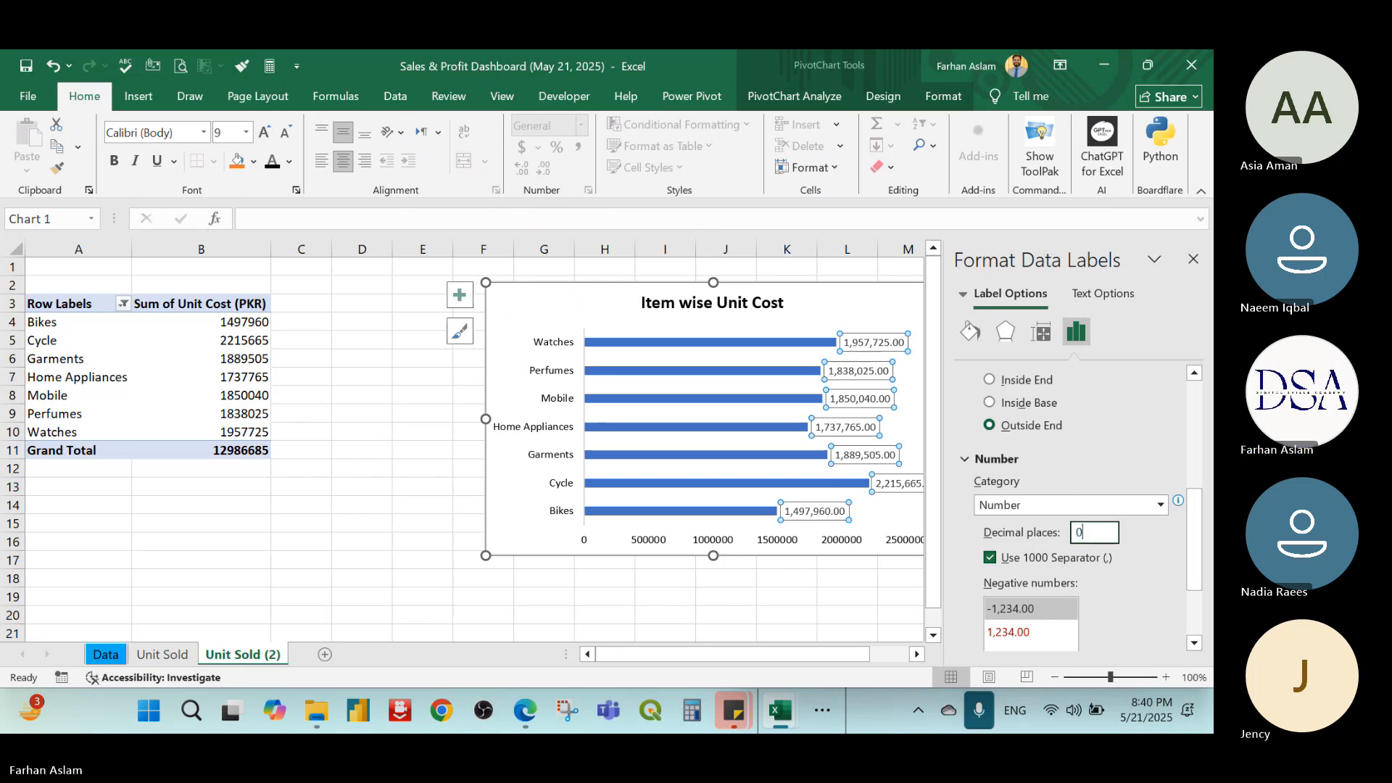
click(1193, 259)
key(Escape)
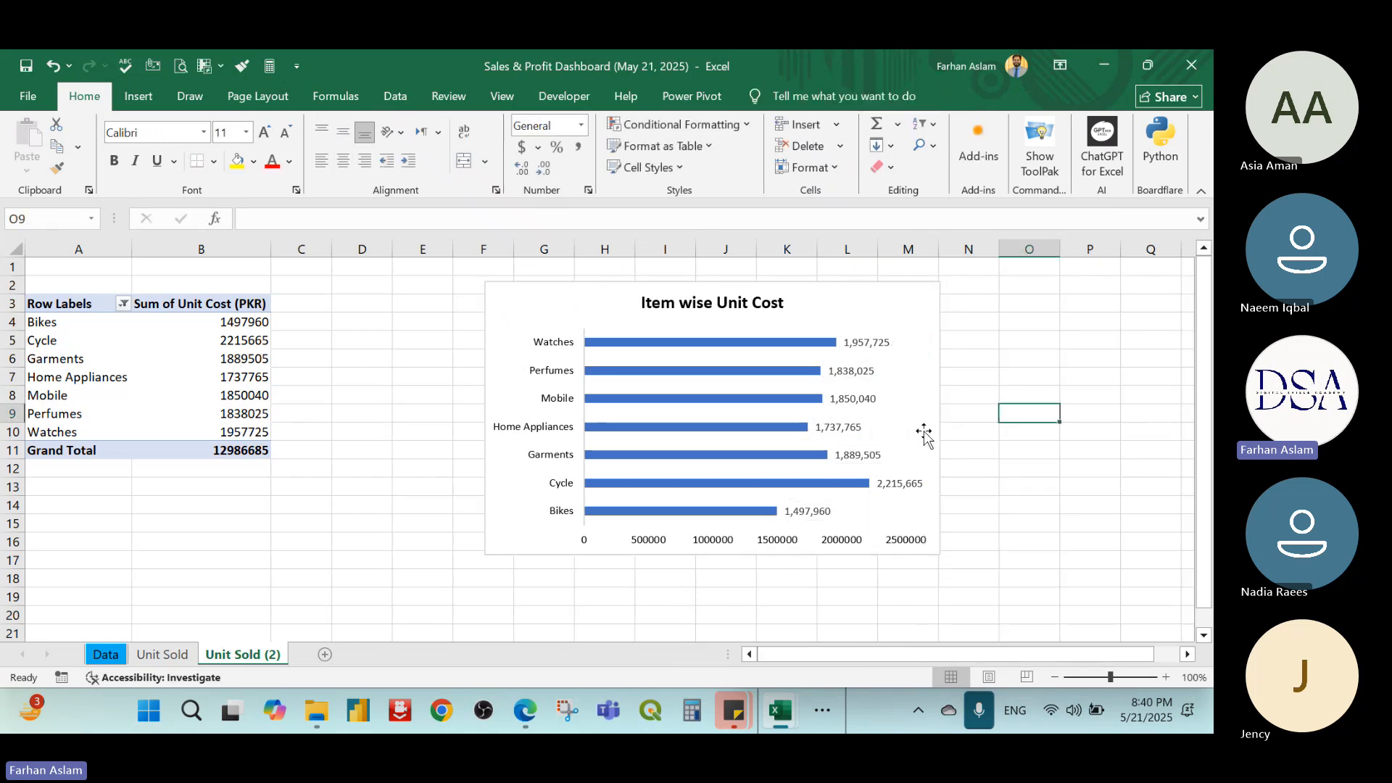
key(Down)
key(Down)
key(Down)
key(Down)
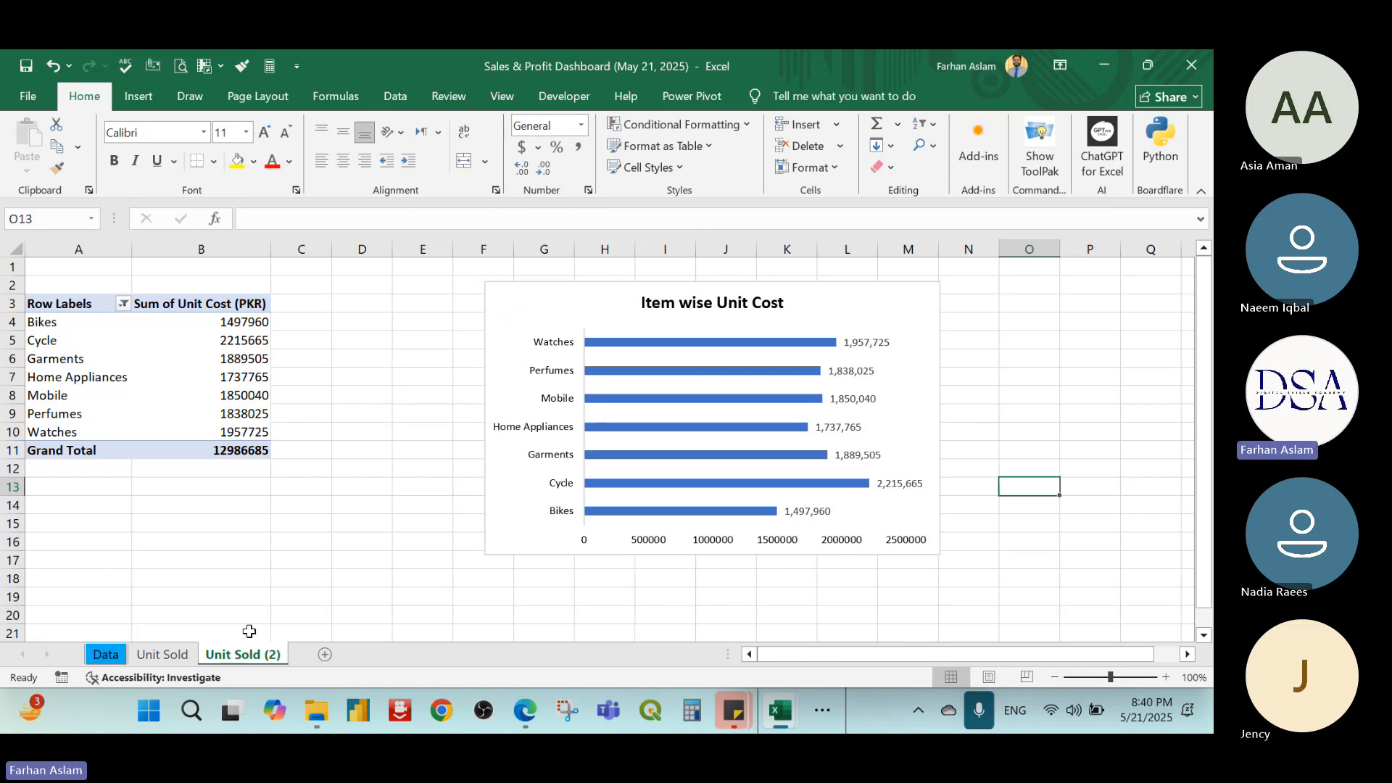
Rename the copied sheet as Unit Sold (Cost)
double_click(248, 655)
key(End)
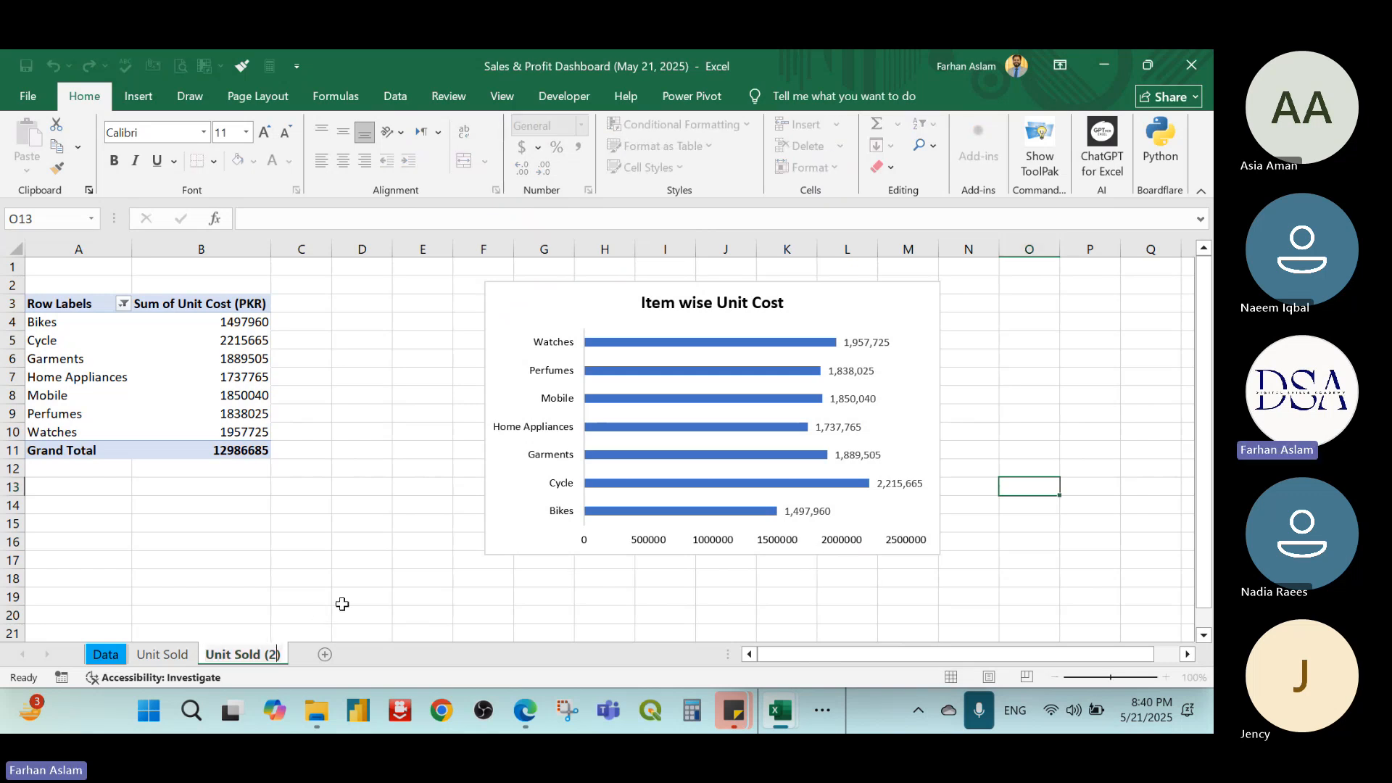
key(BackSpace)
key(BackSpace)
text(Cost))
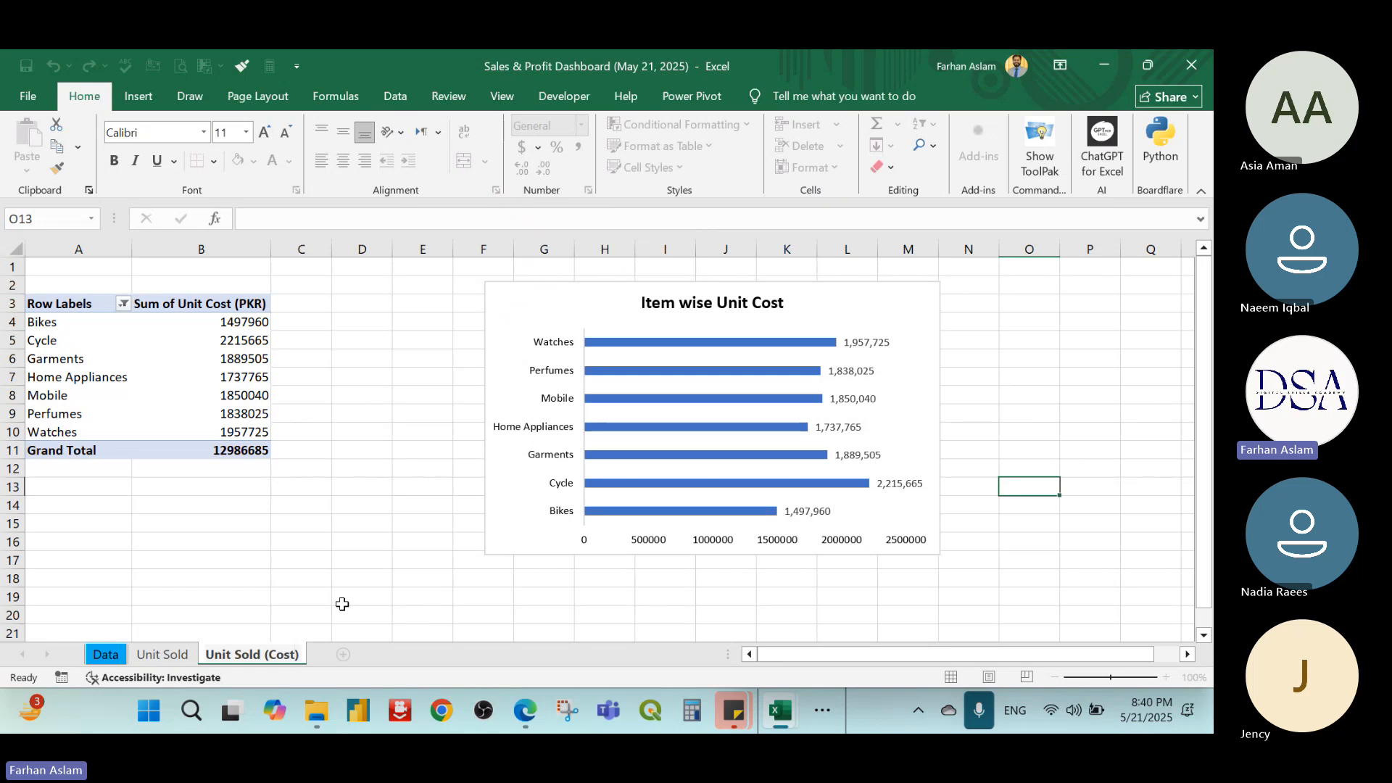
click(340, 604)
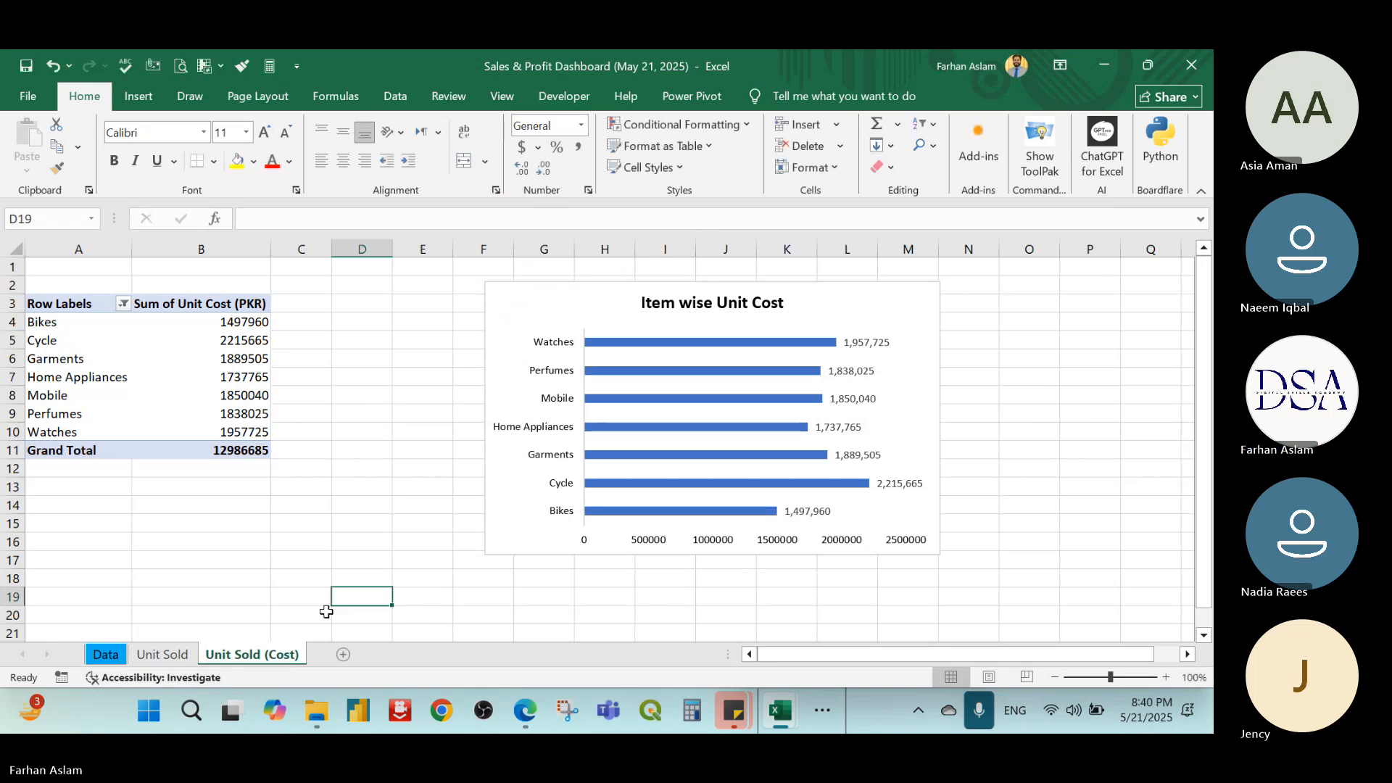
click(422, 542)
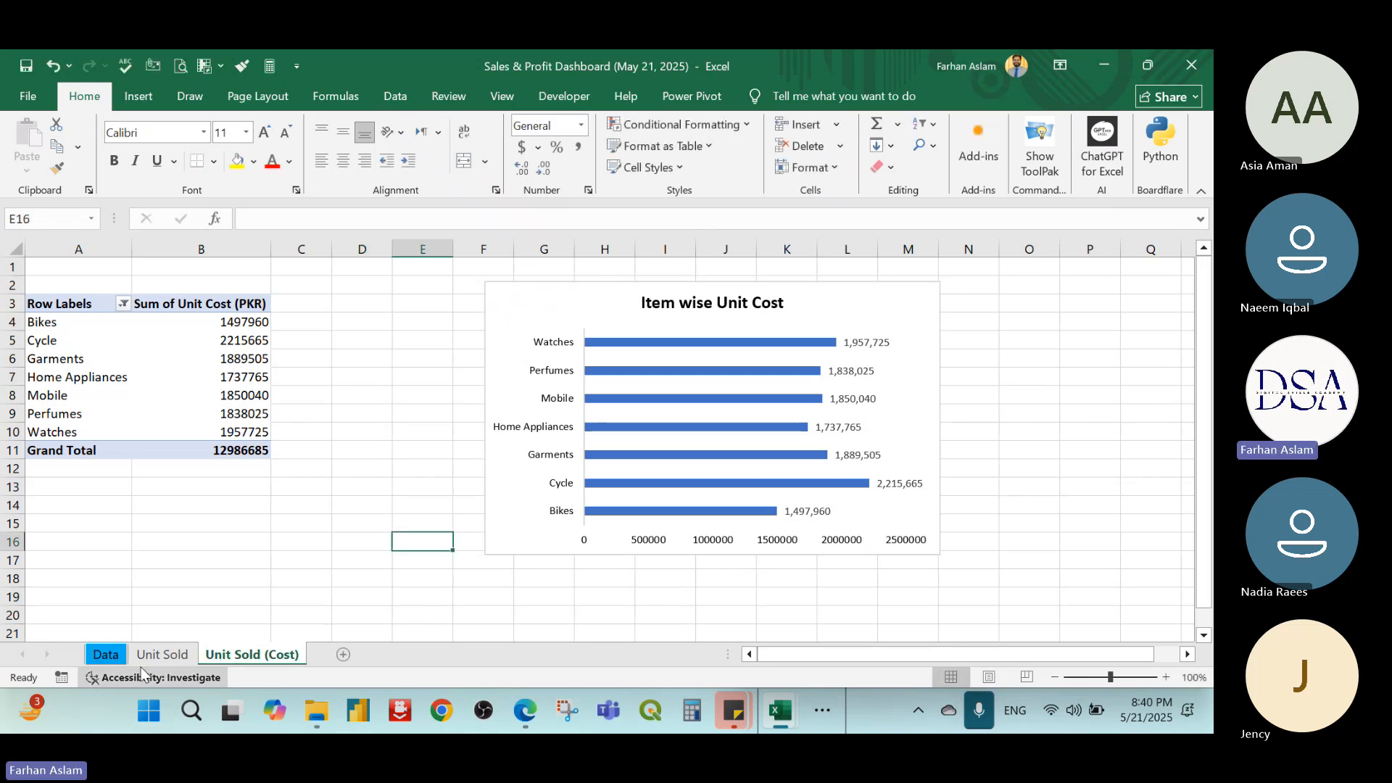
Create an empty PivotTable on a new worksheet from the entire Data sheet
click(106, 655)
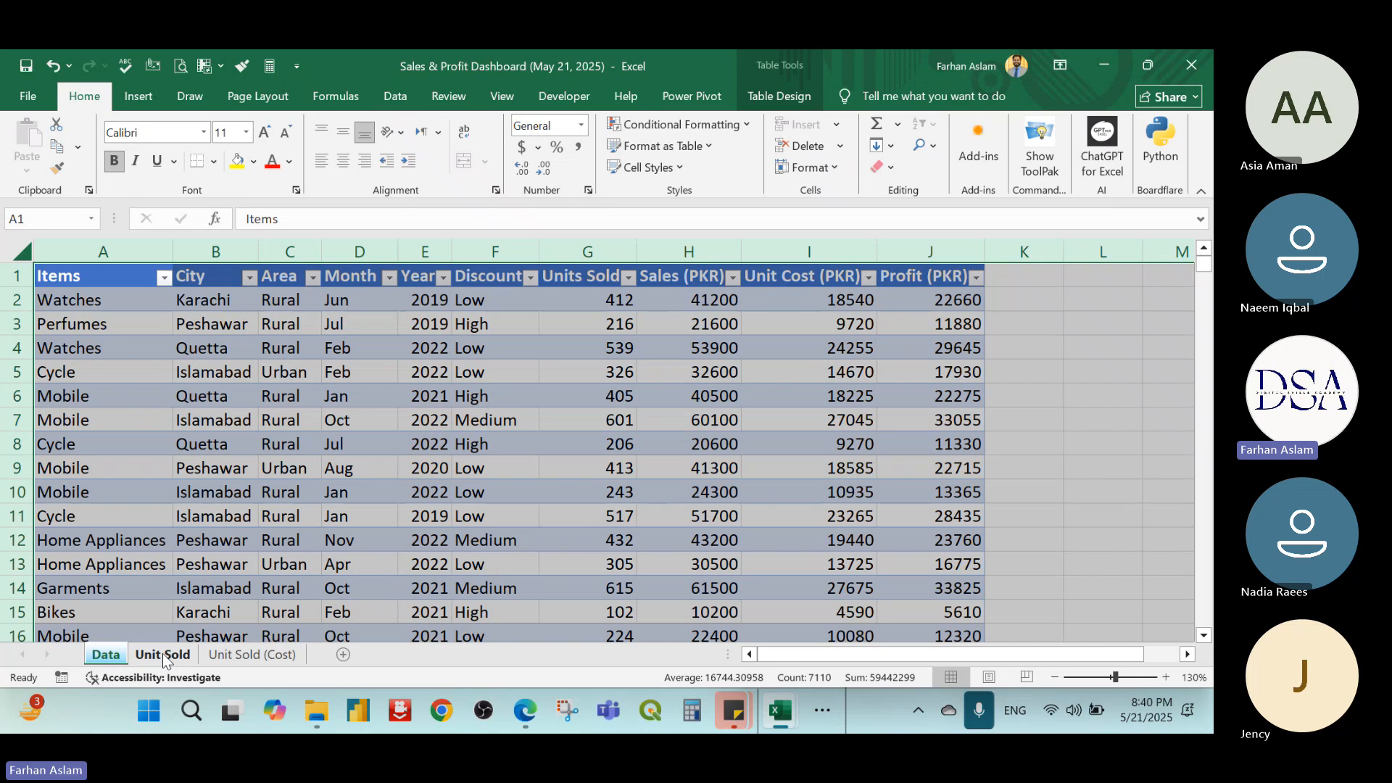
click(172, 407)
click(21, 252)
click(145, 94)
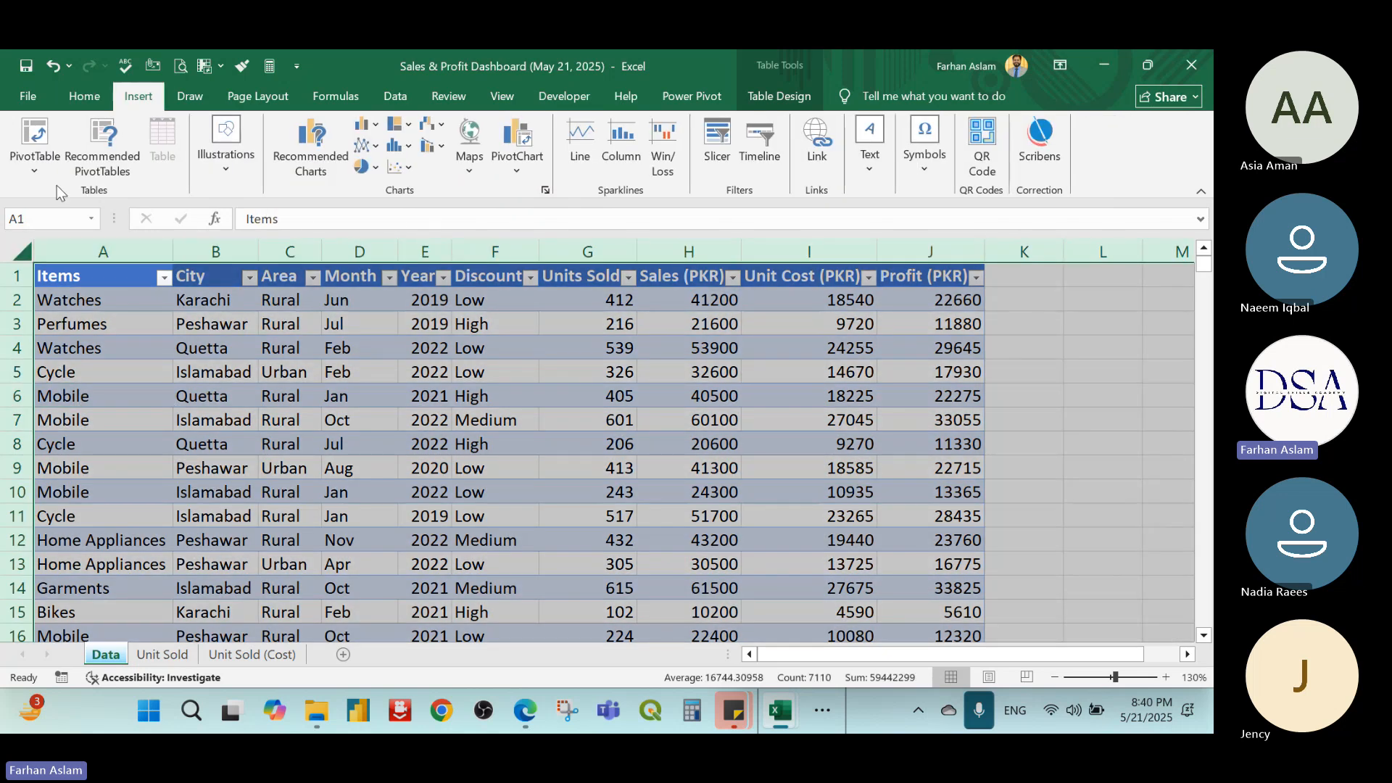
click(46, 137)
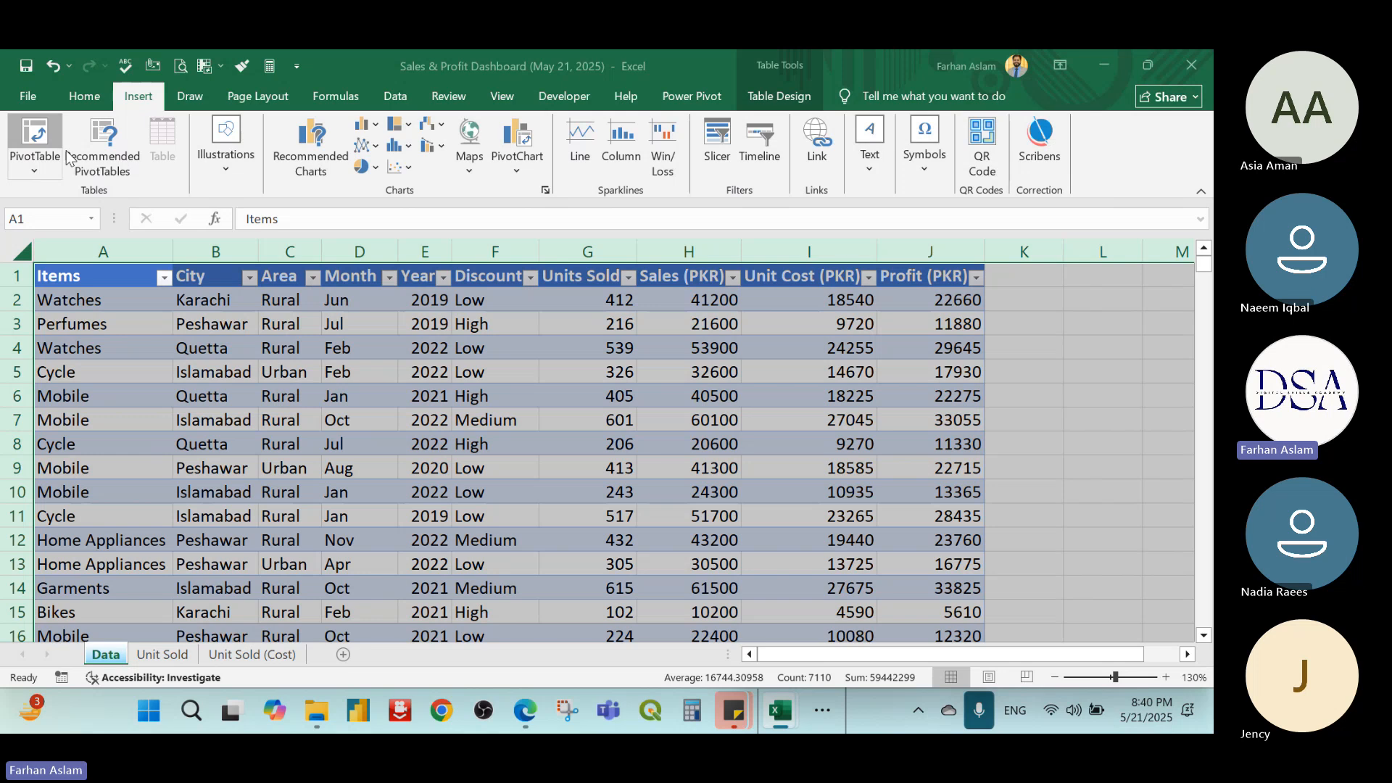
click(812, 575)
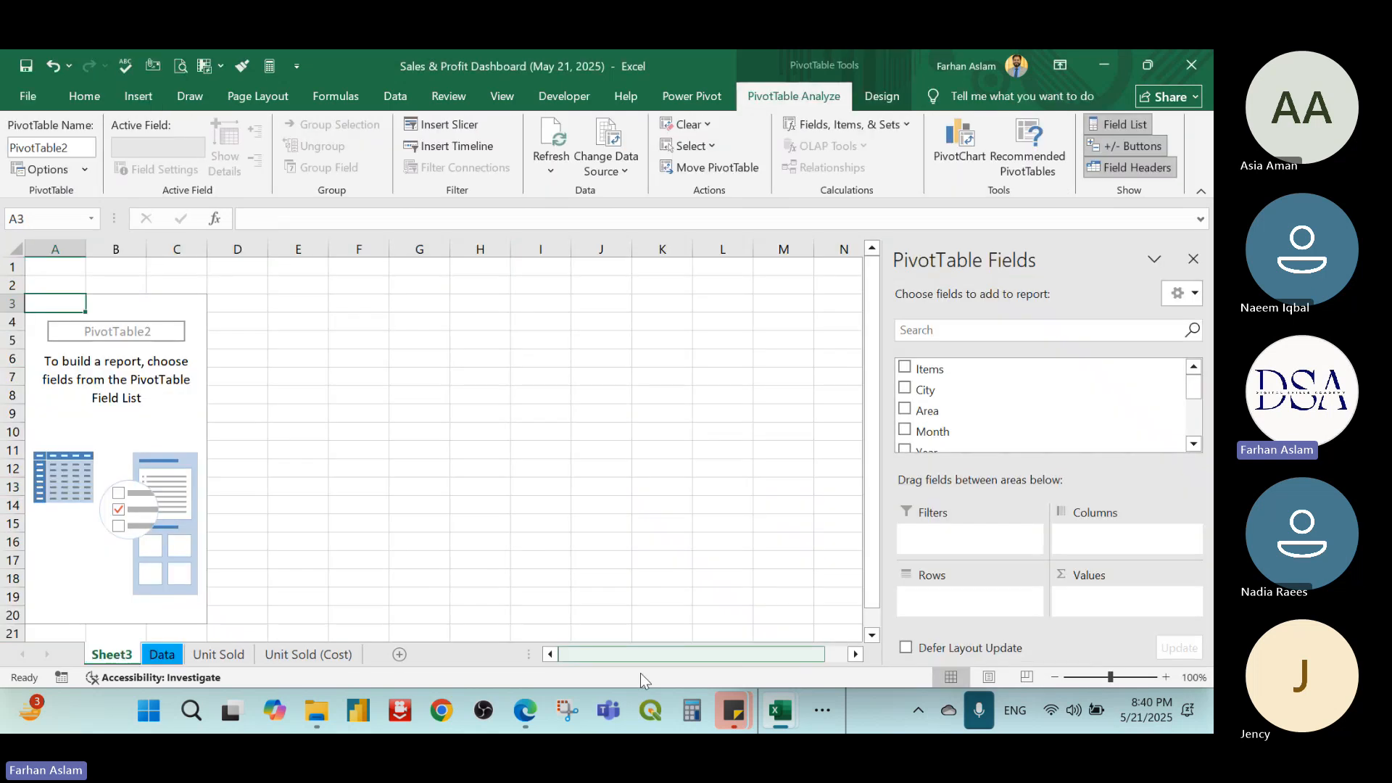
Switch to the Sales & Profit Dashboard (Feb 12, 2025) workbook and view the finished dashboard for reference
mouse_move(780, 710)
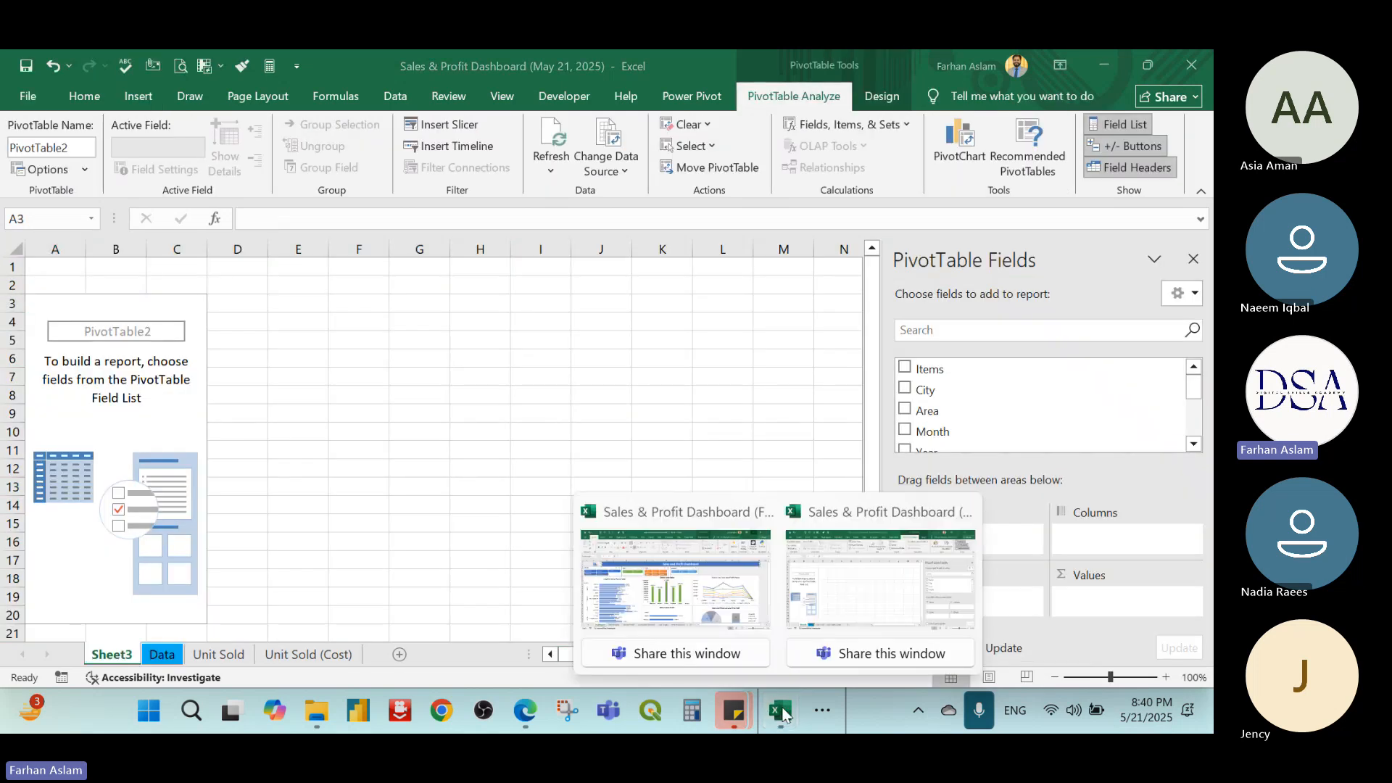
click(734, 580)
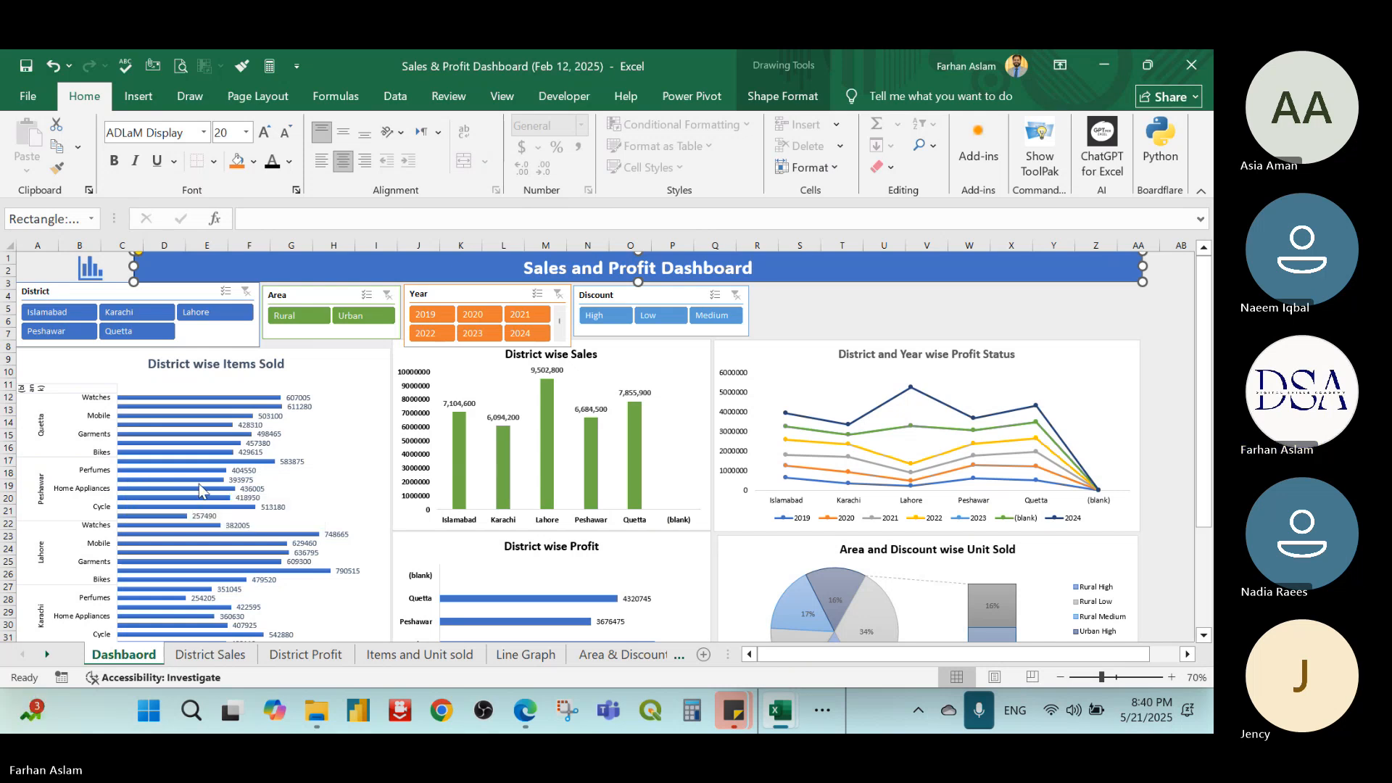
Return to the Sales & Profit Dashboard (May 21, 2025) workbook and add City to the new PivotTable's rows
click(1103, 70)
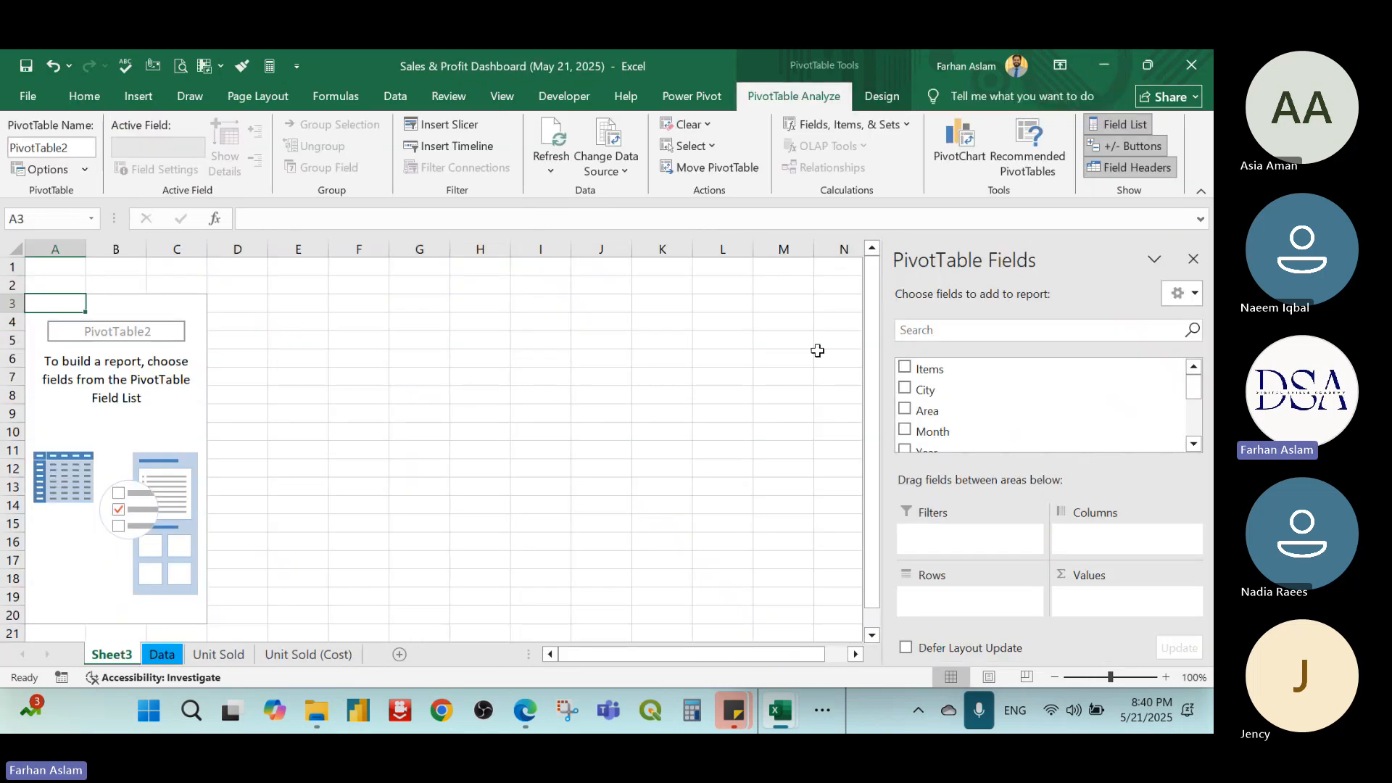
scroll(1062, 377, down, 2)
scroll(919, 384, up, 2)
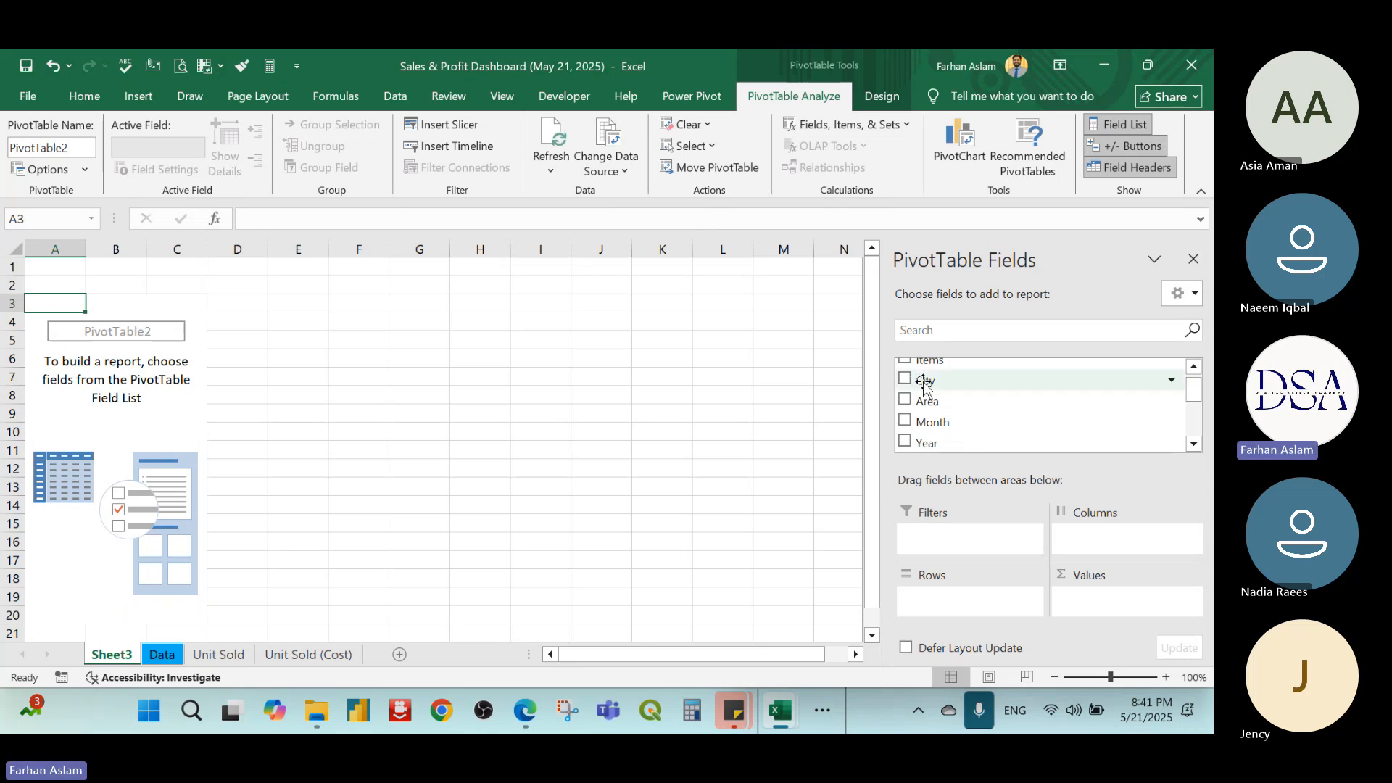
drag(925, 388, 916, 611)
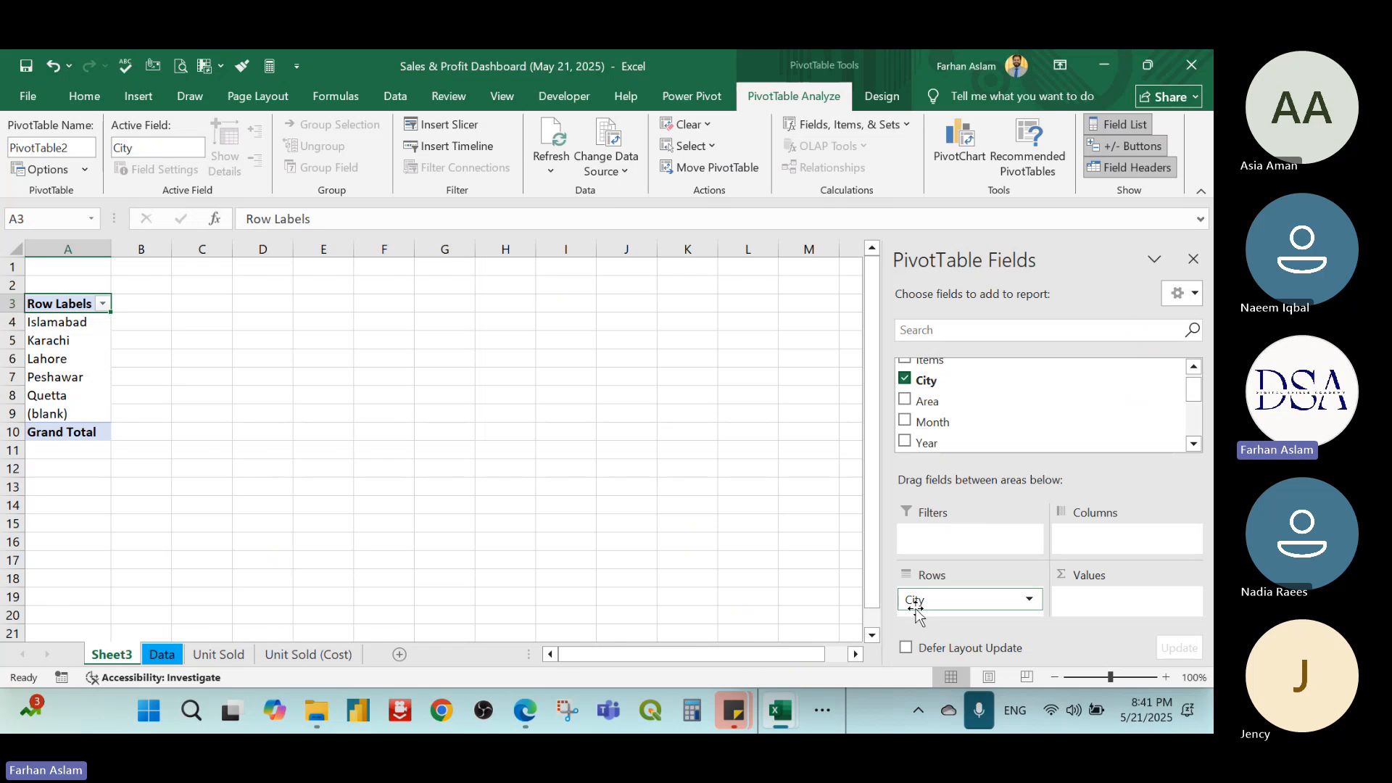
Filter the (blank) entry out of the PivotTable's city row labels
click(102, 304)
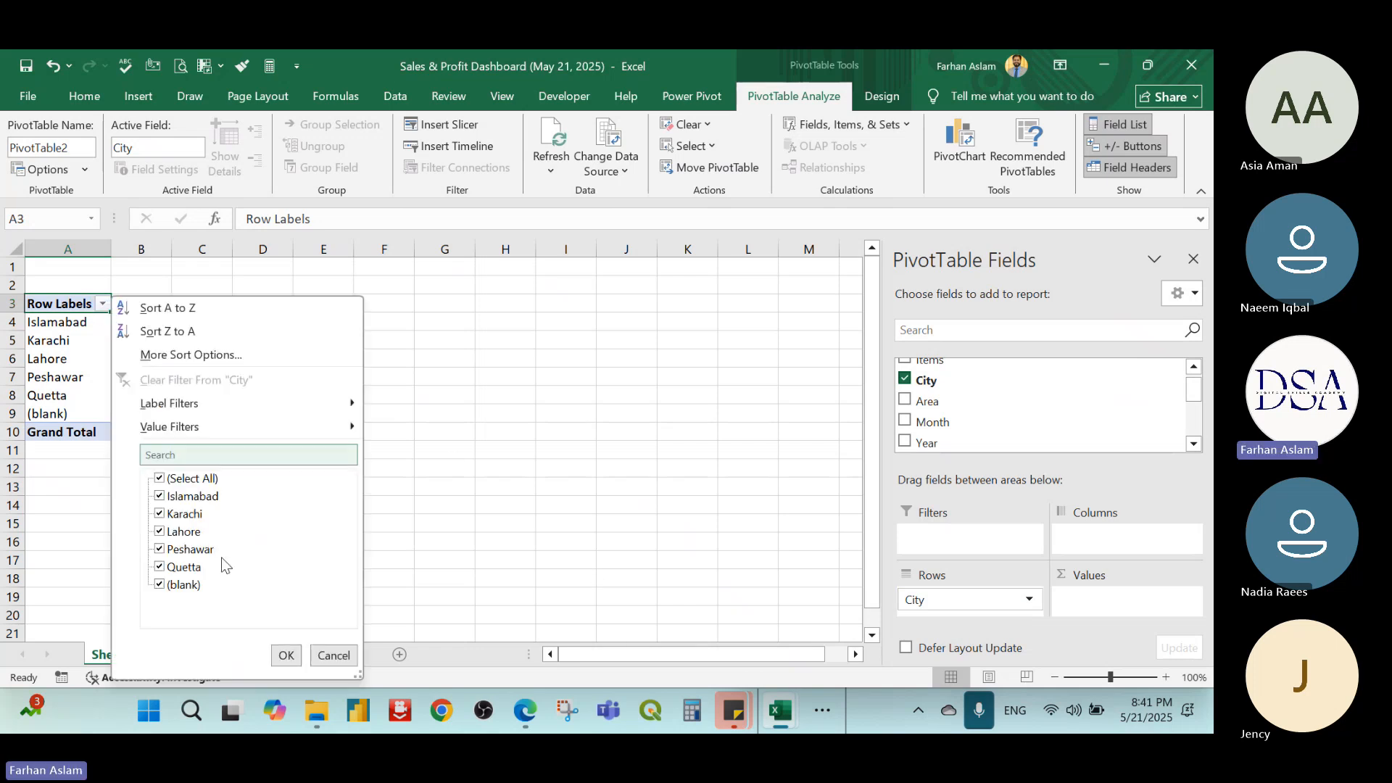
click(161, 585)
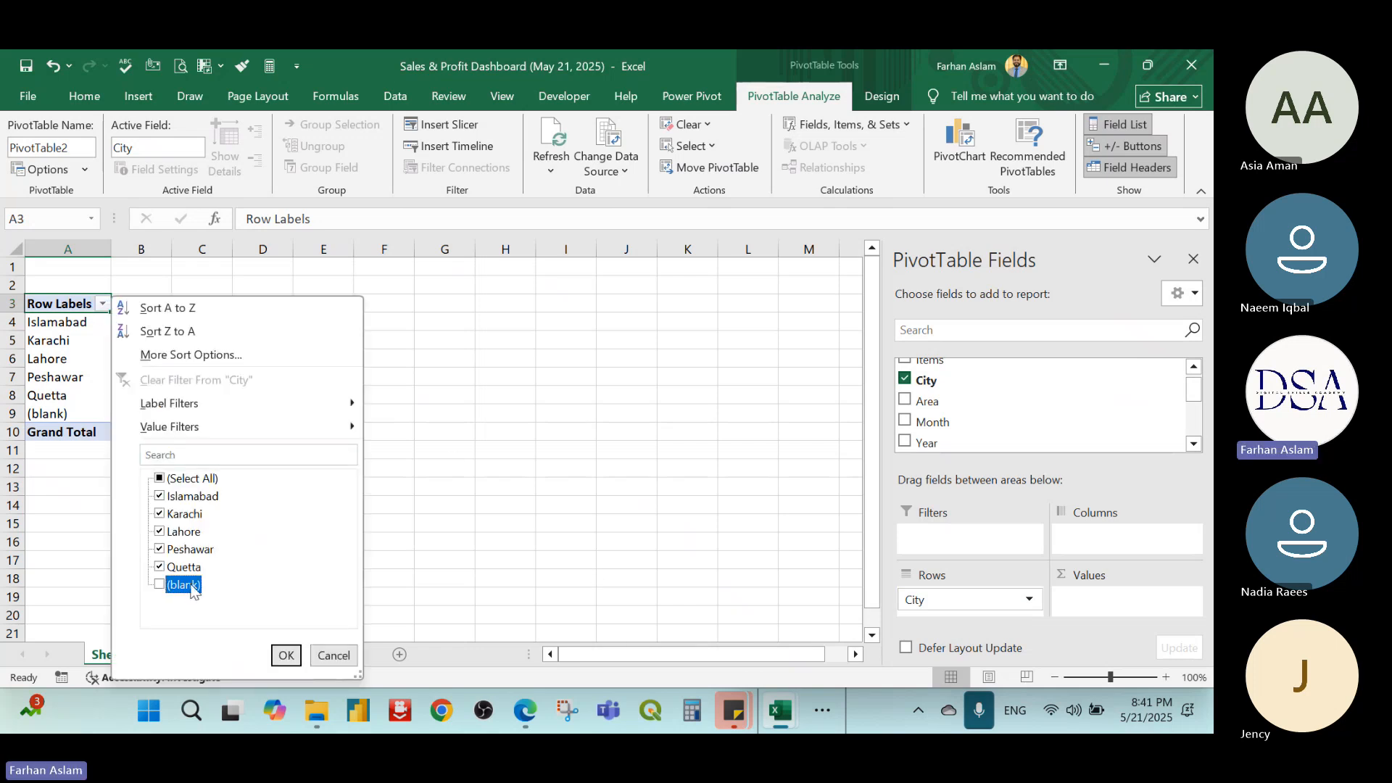
click(287, 655)
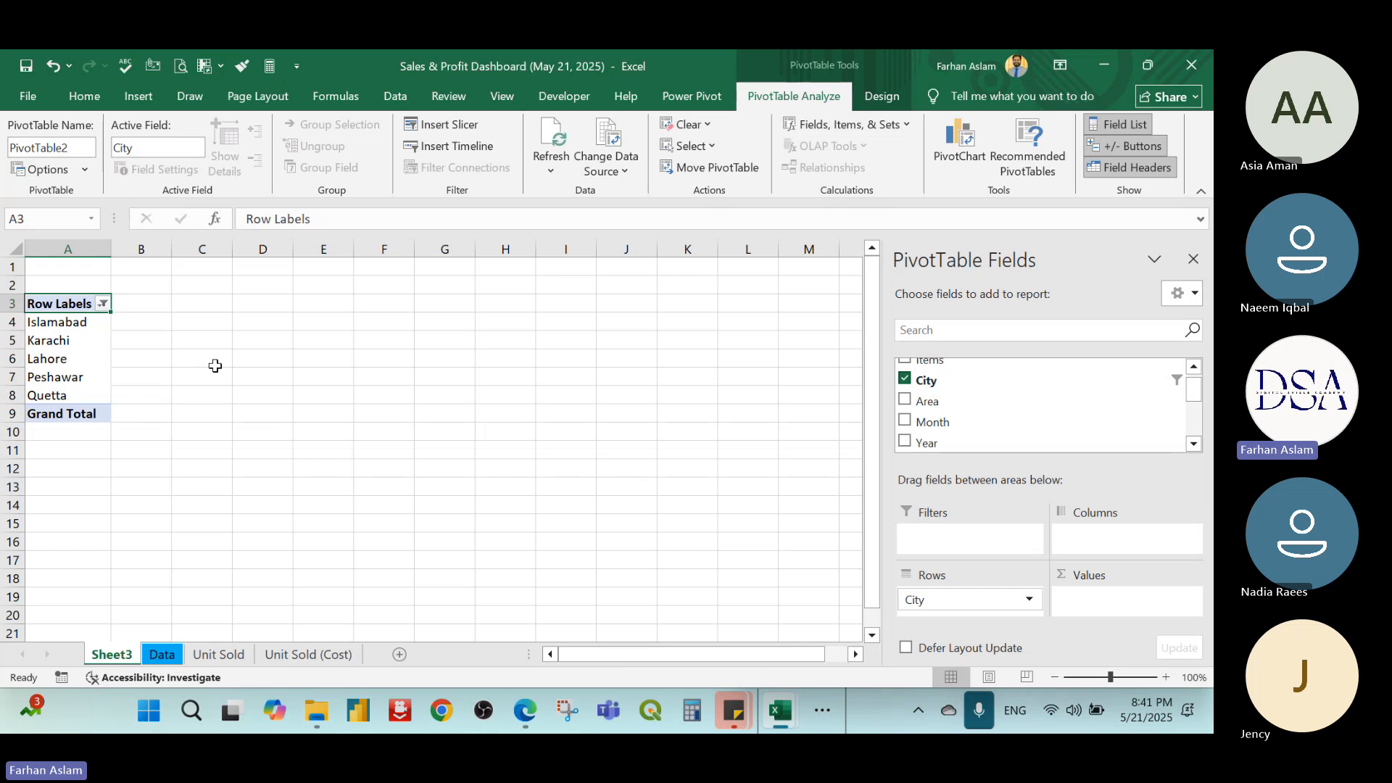
click(282, 357)
click(77, 358)
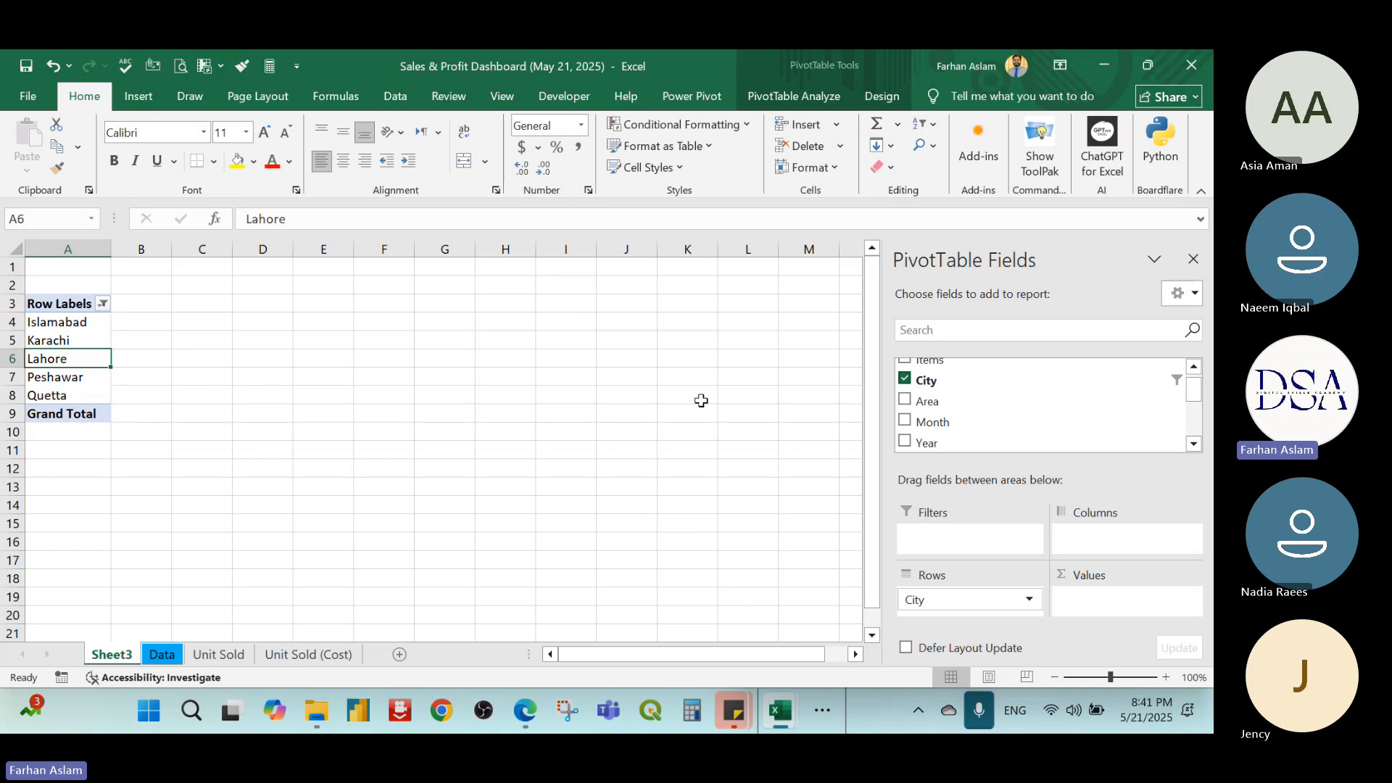
Add Items beneath City in the PivotTable's rows and summarise Sales (PKR) as the values
scroll(976, 406, up, 1)
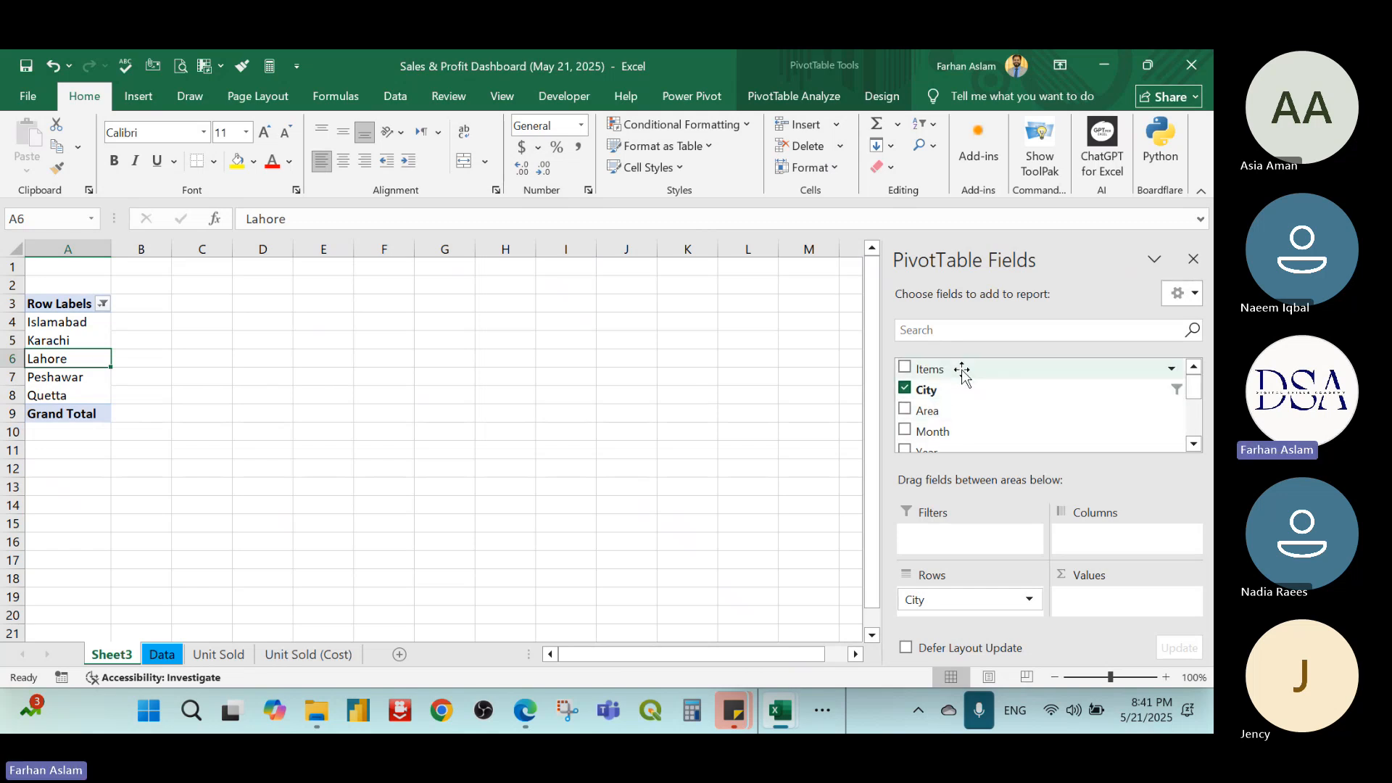
drag(962, 372, 942, 612)
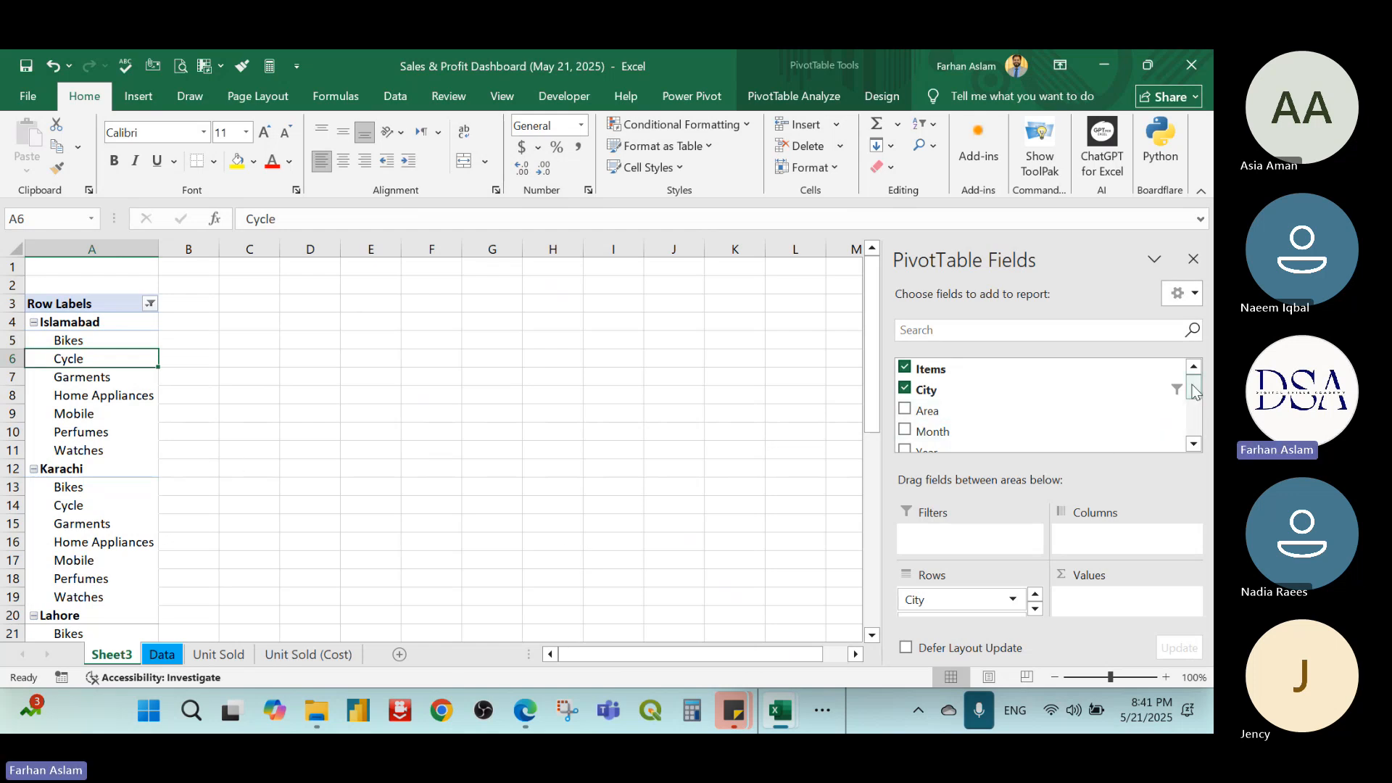
drag(1193, 388, 1196, 424)
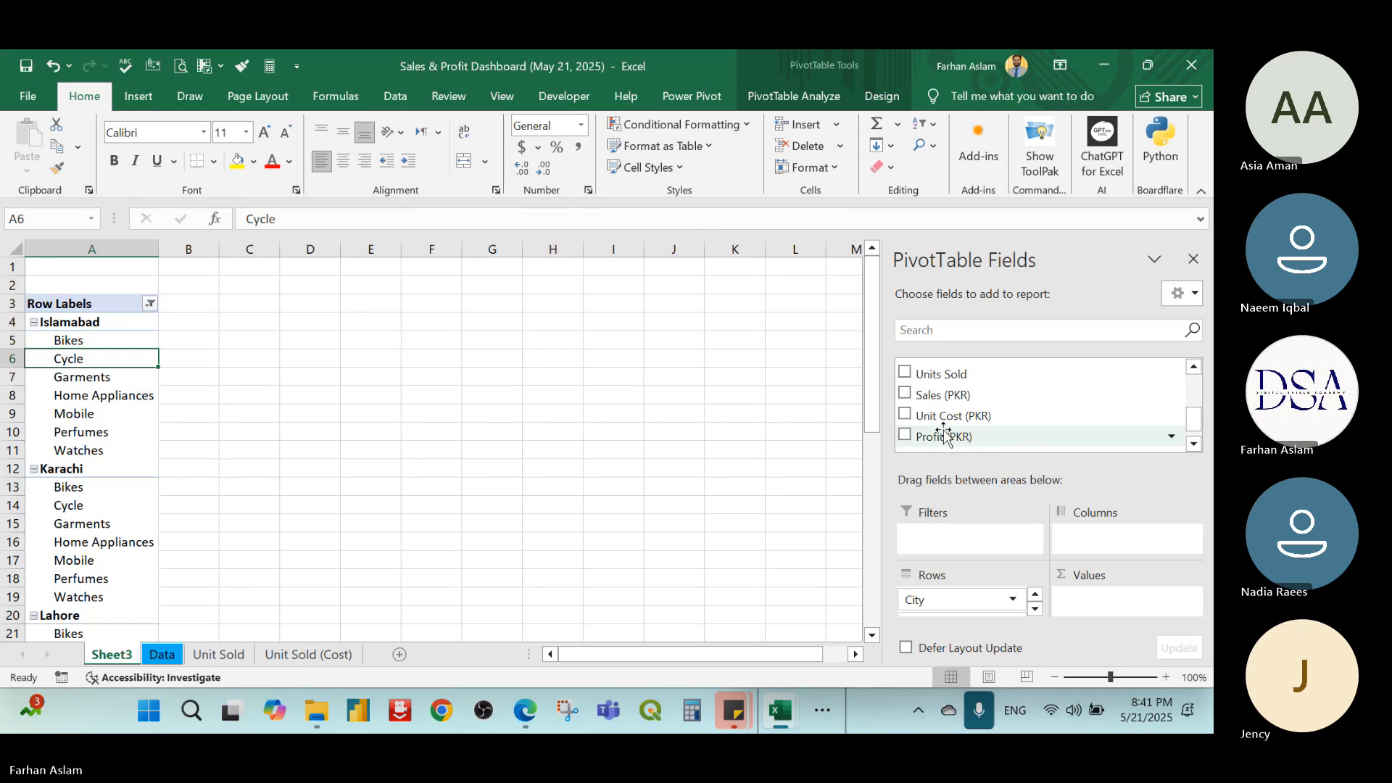
click(950, 394)
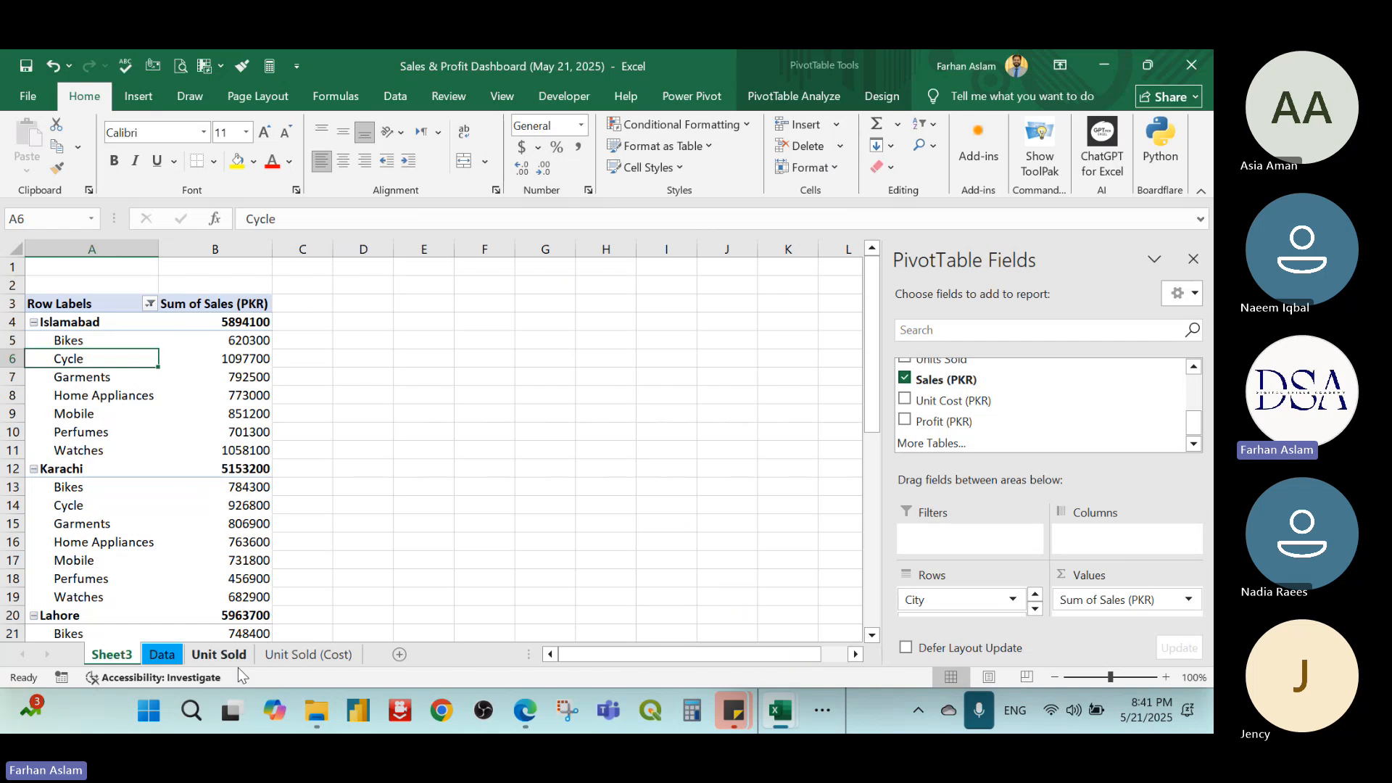
Compare with the Unit Sold and Unit Sold (Cost) sheets and rename the new PivotTable's sheet as City & Item wise Sales
click(218, 655)
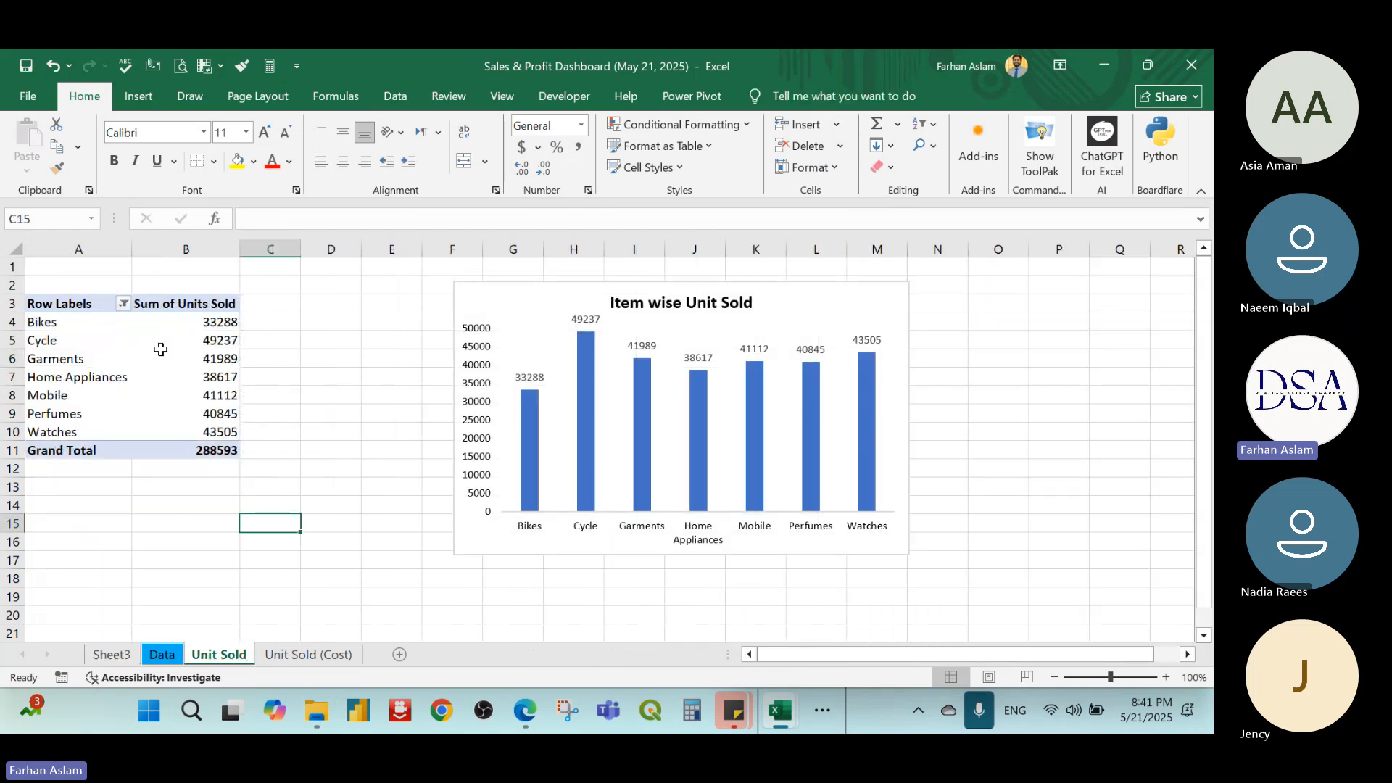
mouse_move(179, 351)
click(297, 656)
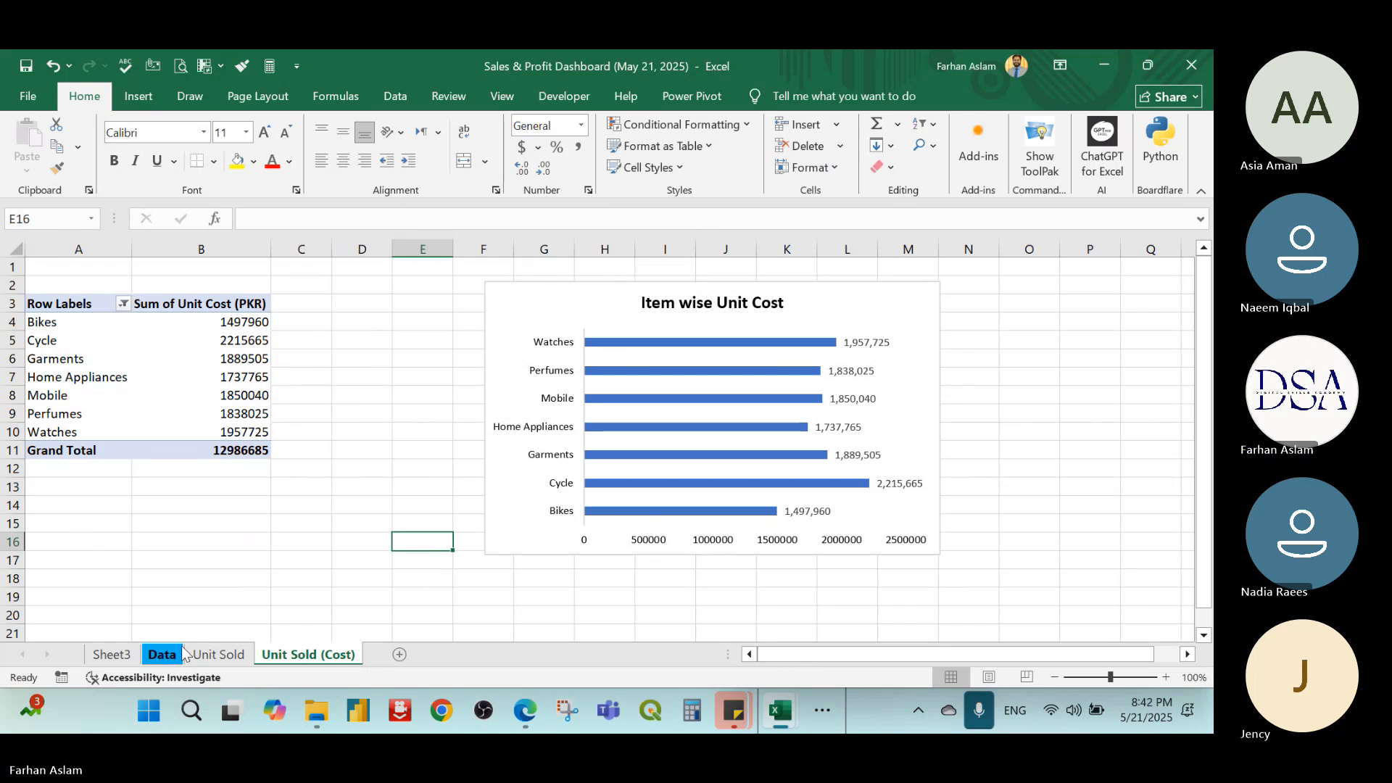
click(111, 655)
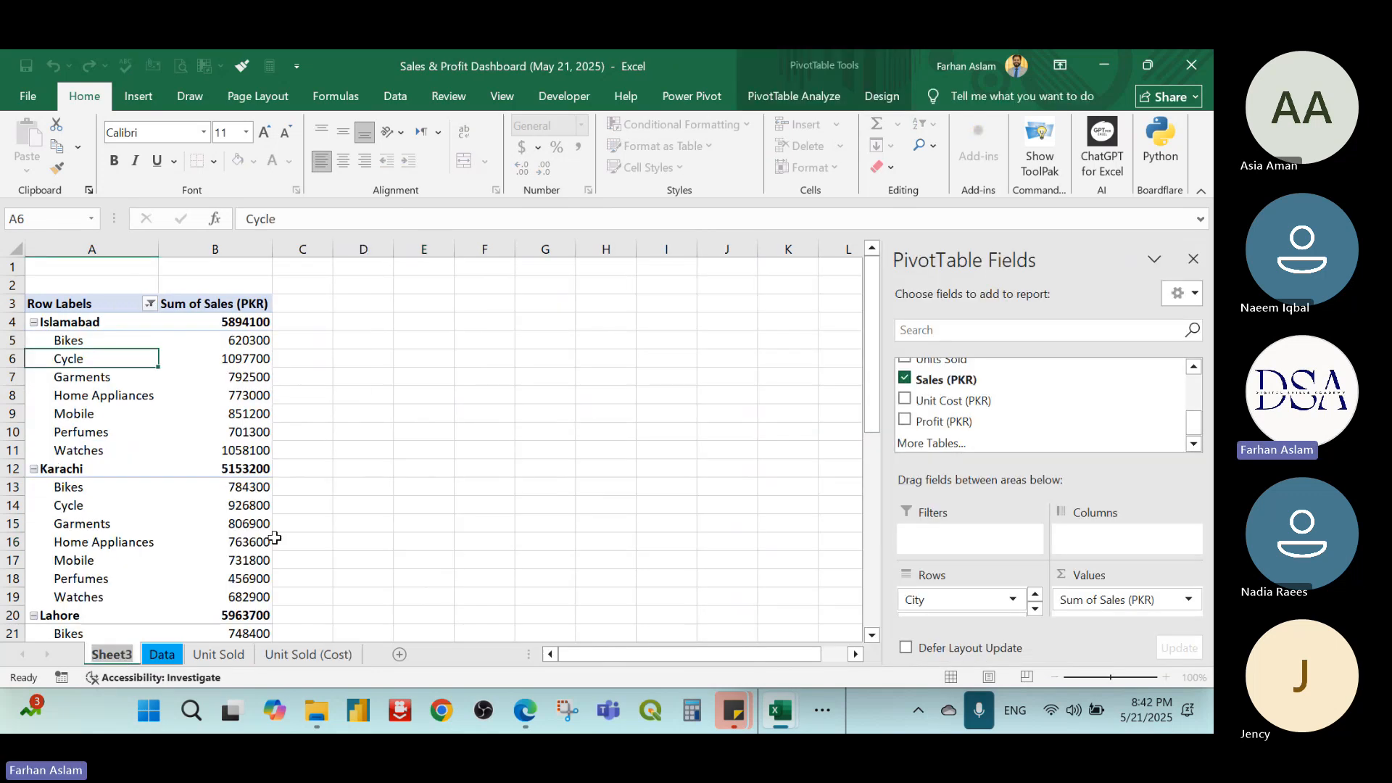
text(City)
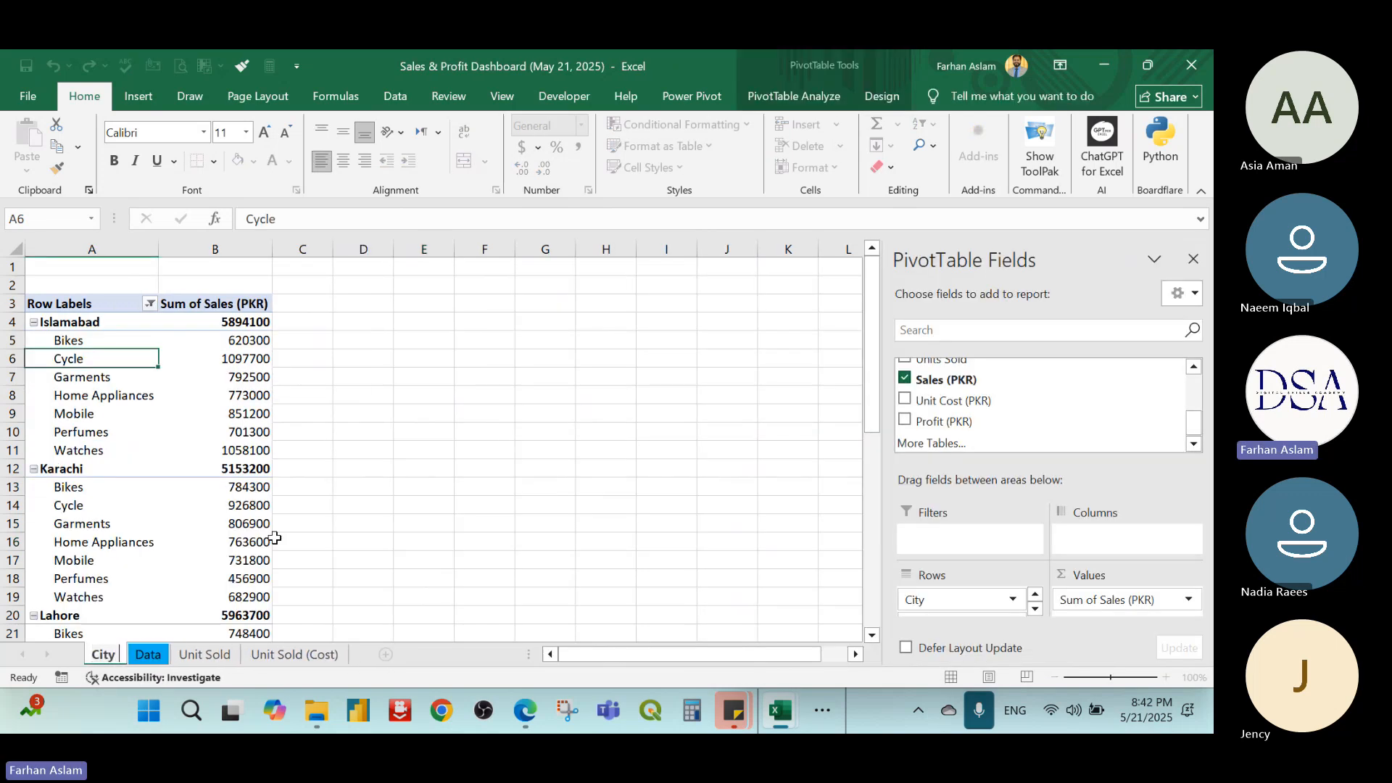
text( wise U)
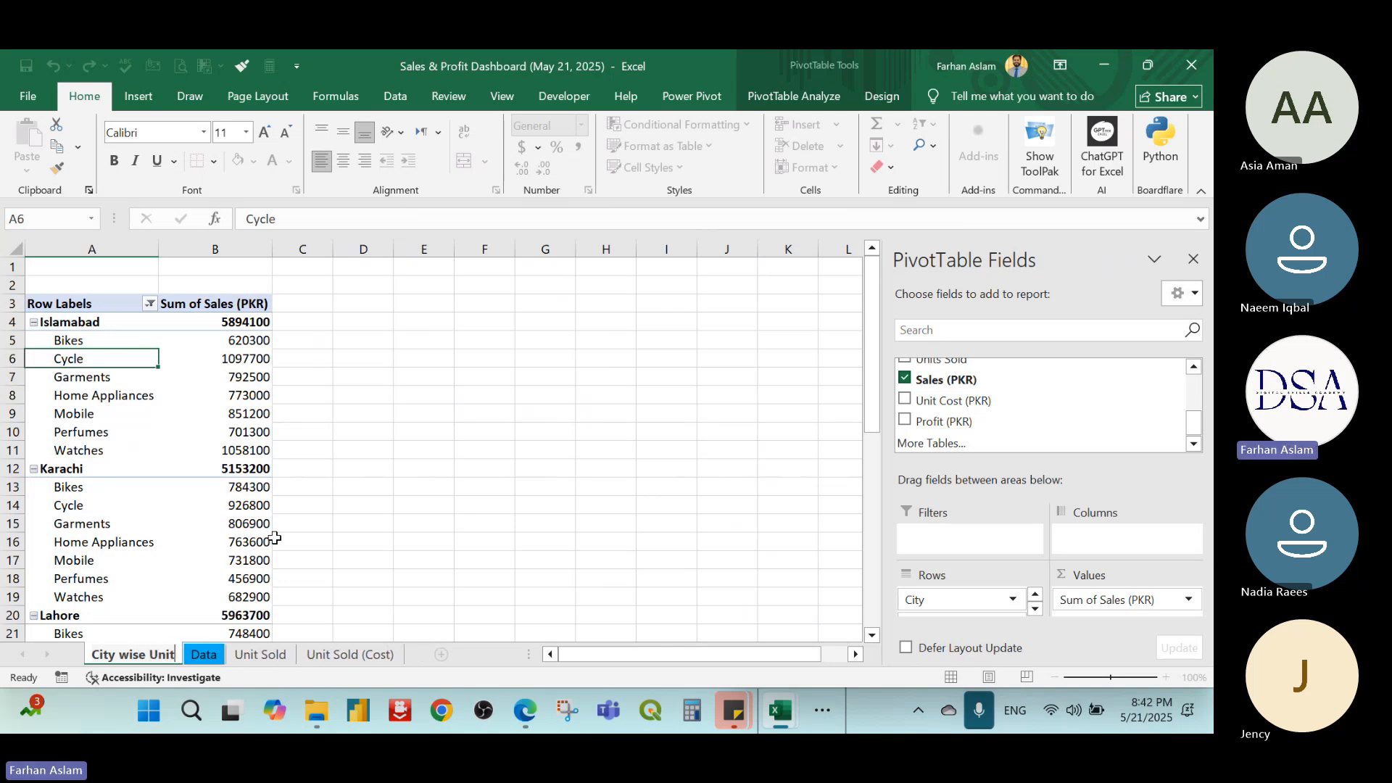
text(nit)
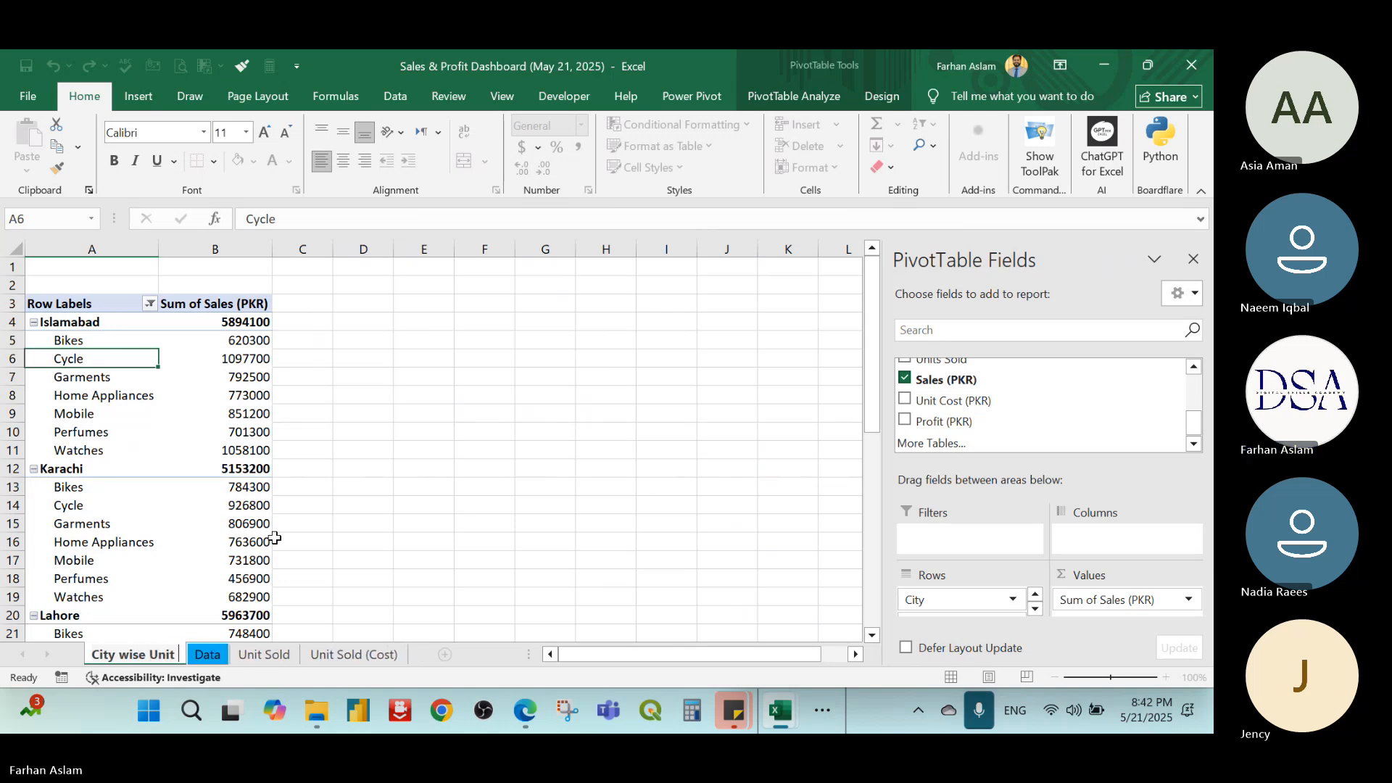
key(BackSpace)
key(BackSpace)
key(BackSpace)
key(BackSpace)
key(BackSpace)
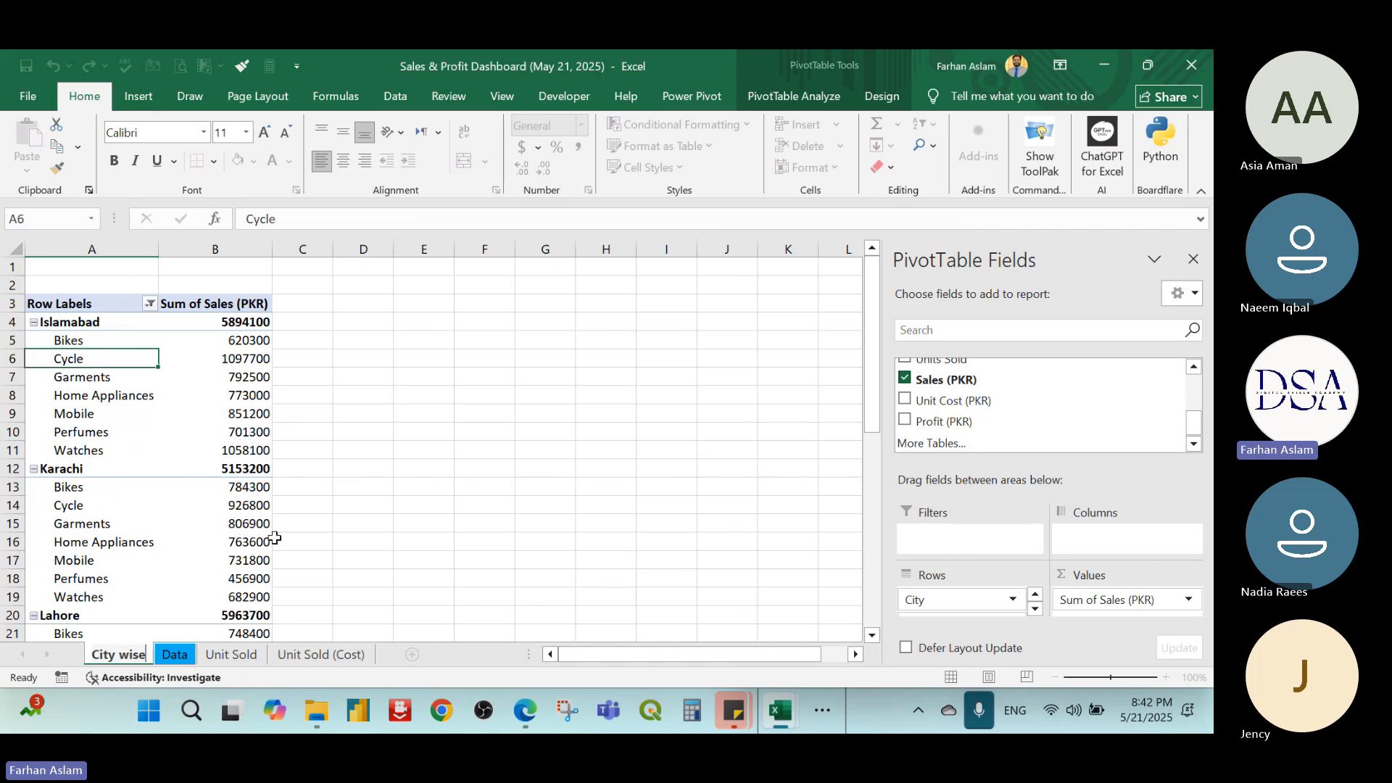
key(BackSpace)
key(BackSpace)
key(BackSpace)
key(BackSpace)
key(BackSpace)
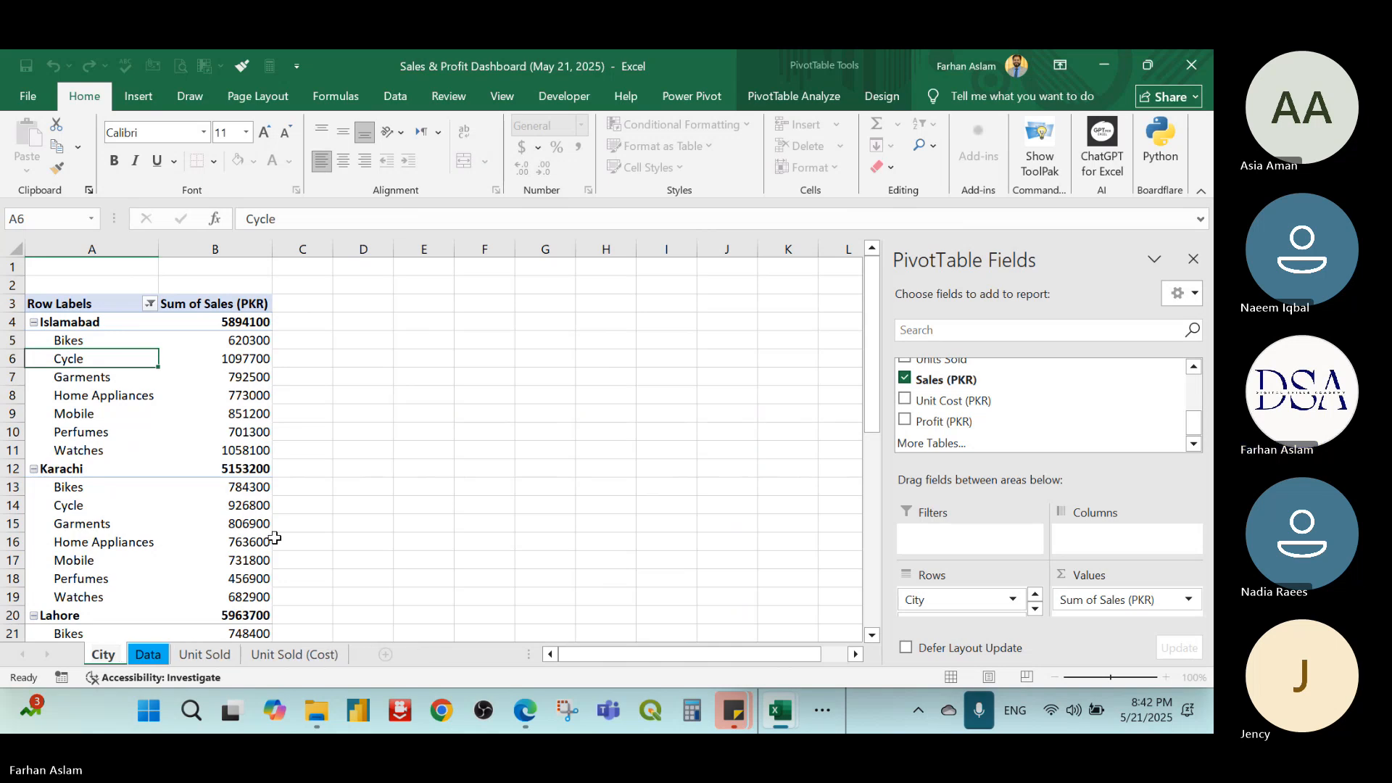
text(& Item wise Sales)
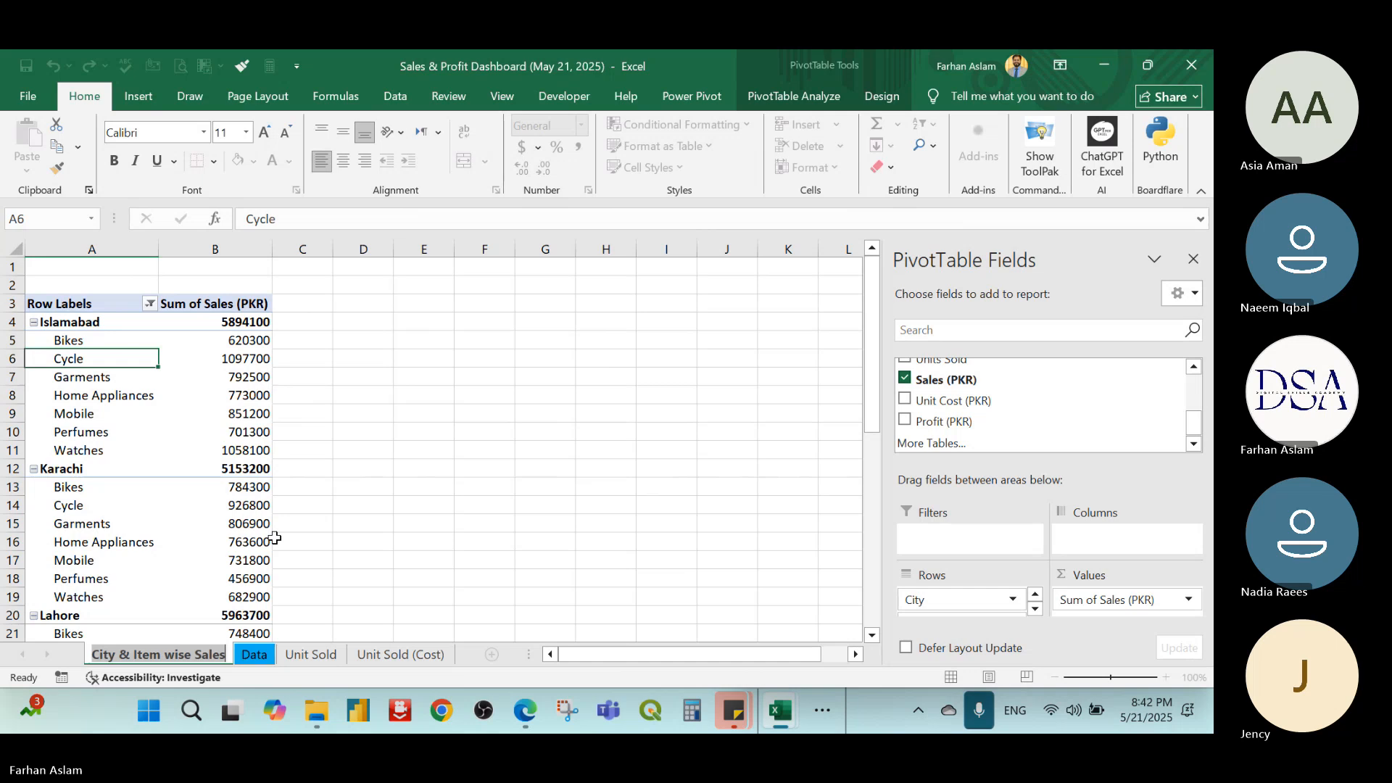
key(Return)
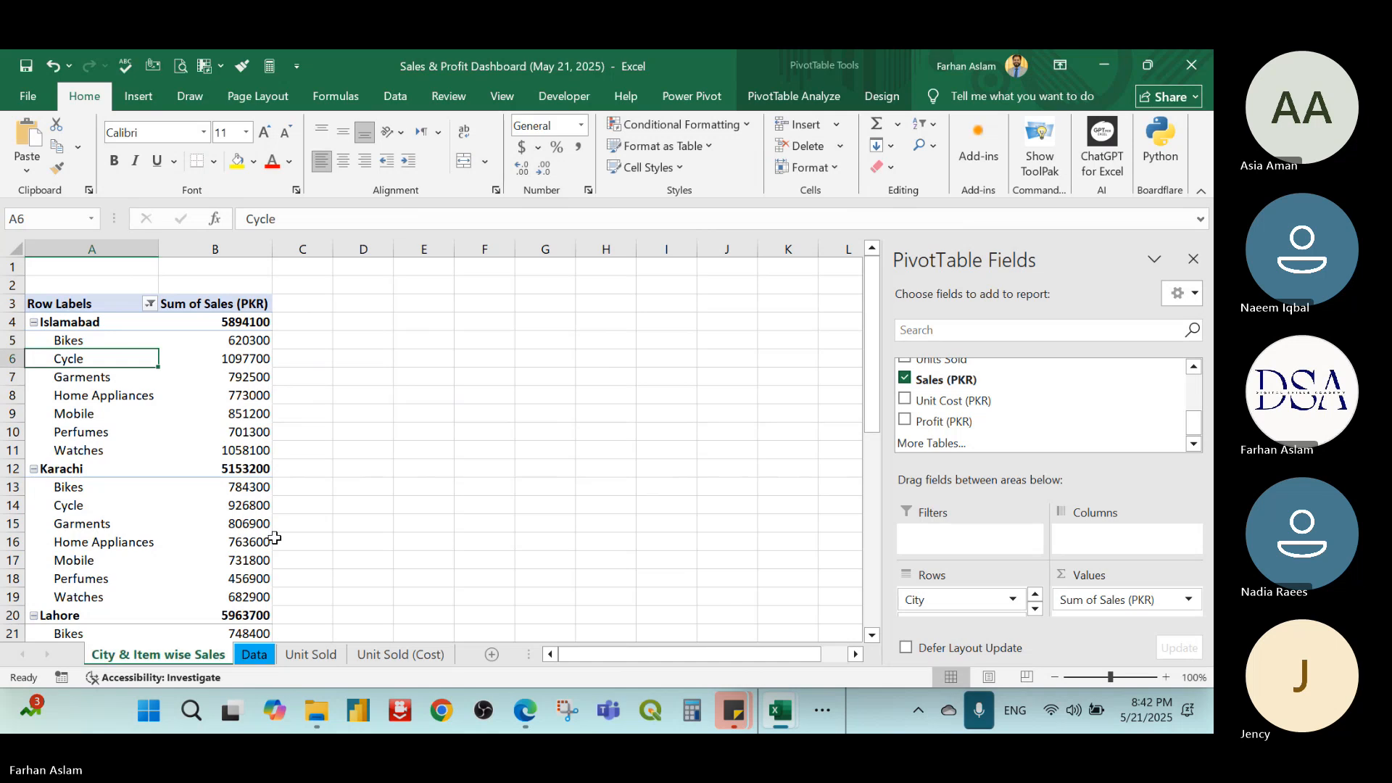
Insert a Stacked Bar PivotChart from the city and item sales rows, leaving the Grand Total row out of the selection
click(240, 355)
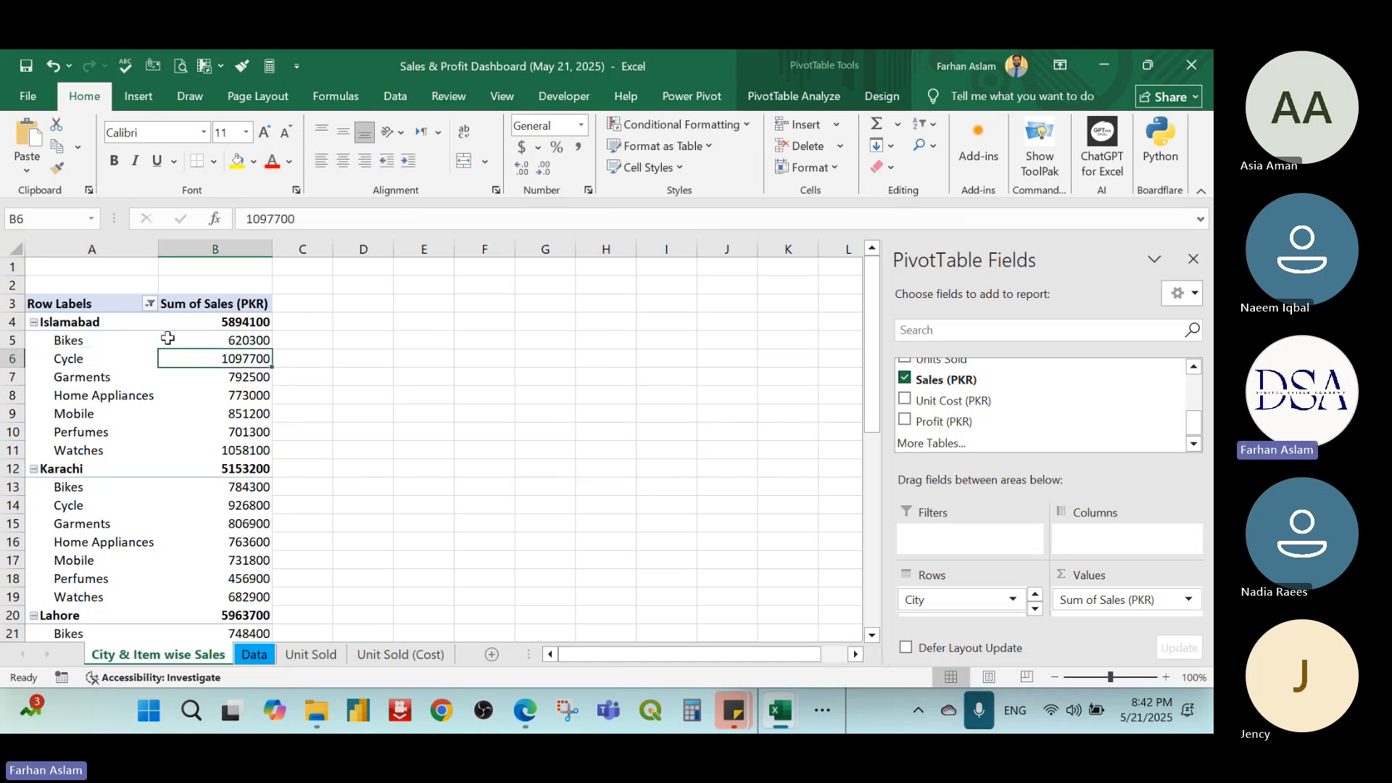
click(78, 321)
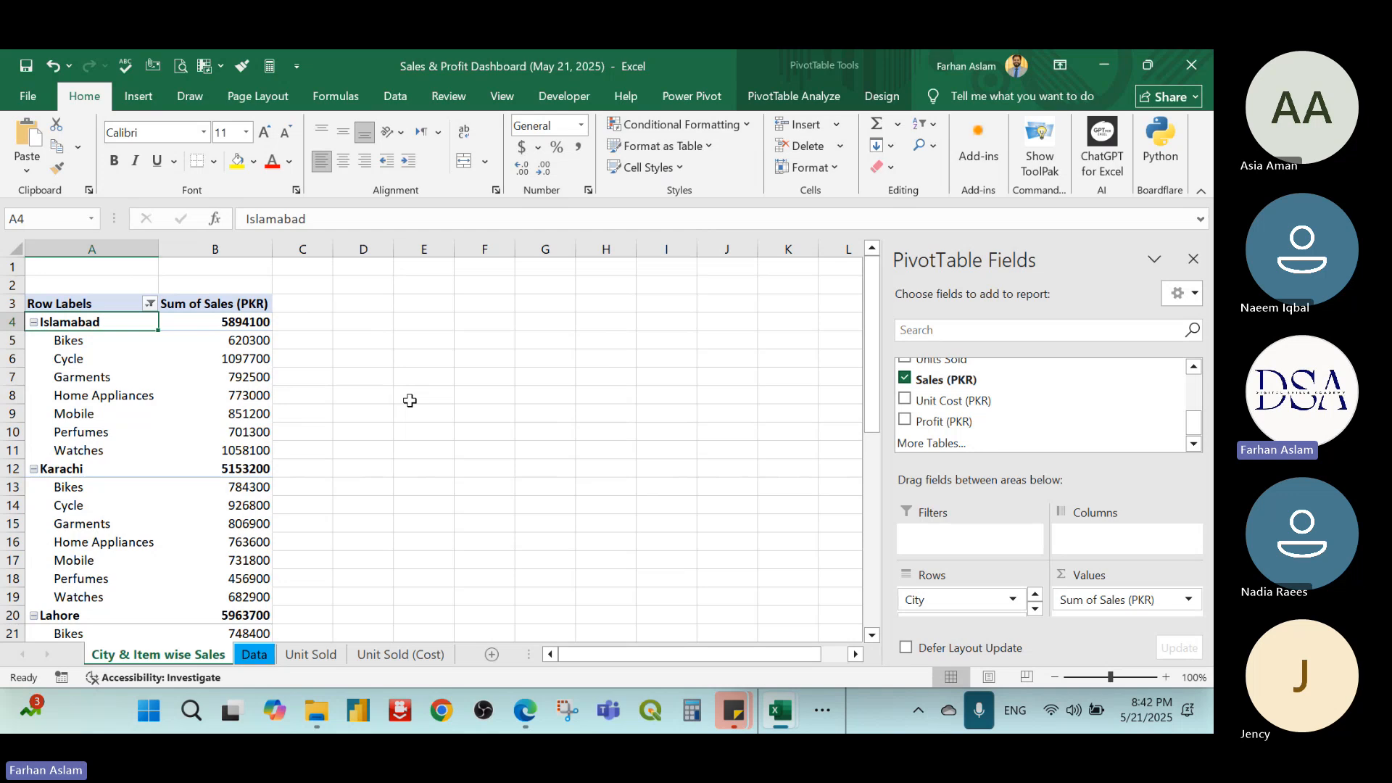
key(shift+Right)
key(ctrl+shift+Down)
key(shift+Up)
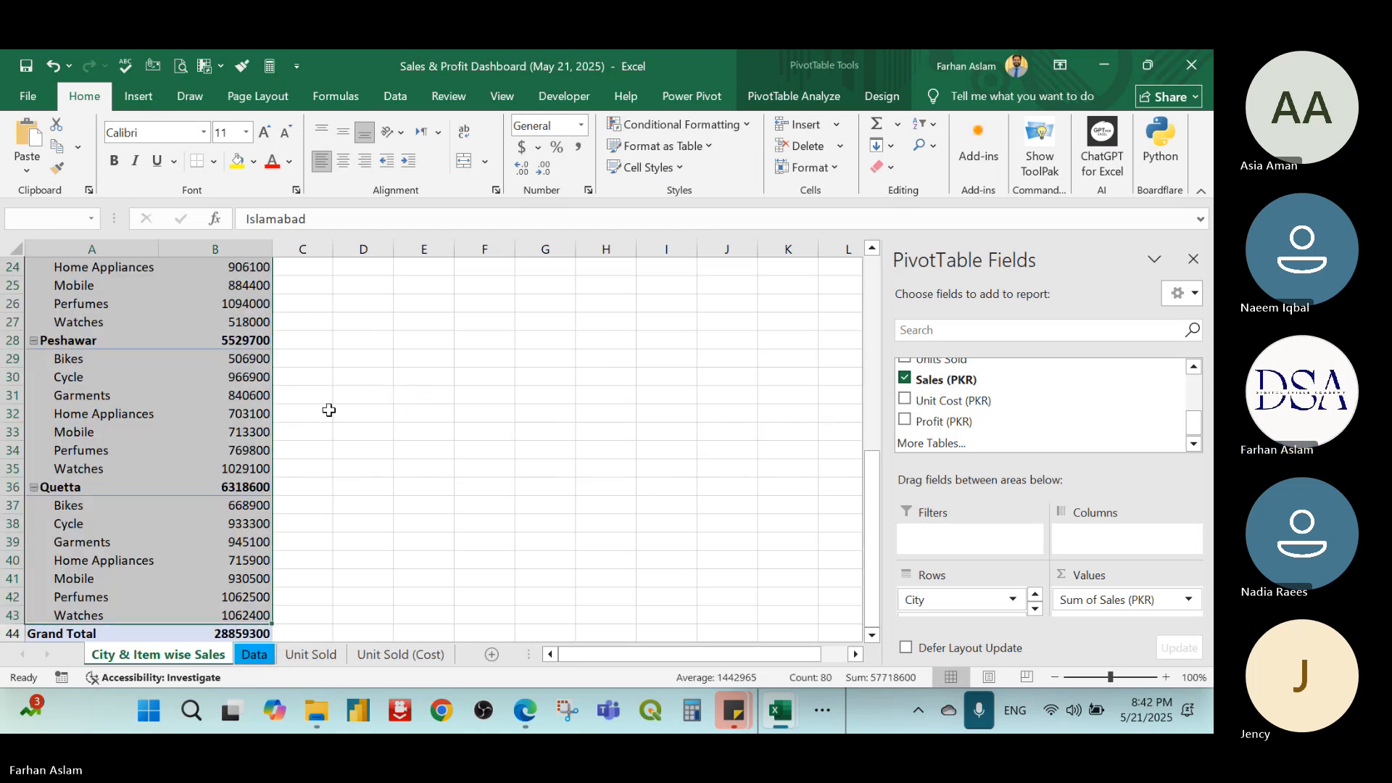
click(715, 102)
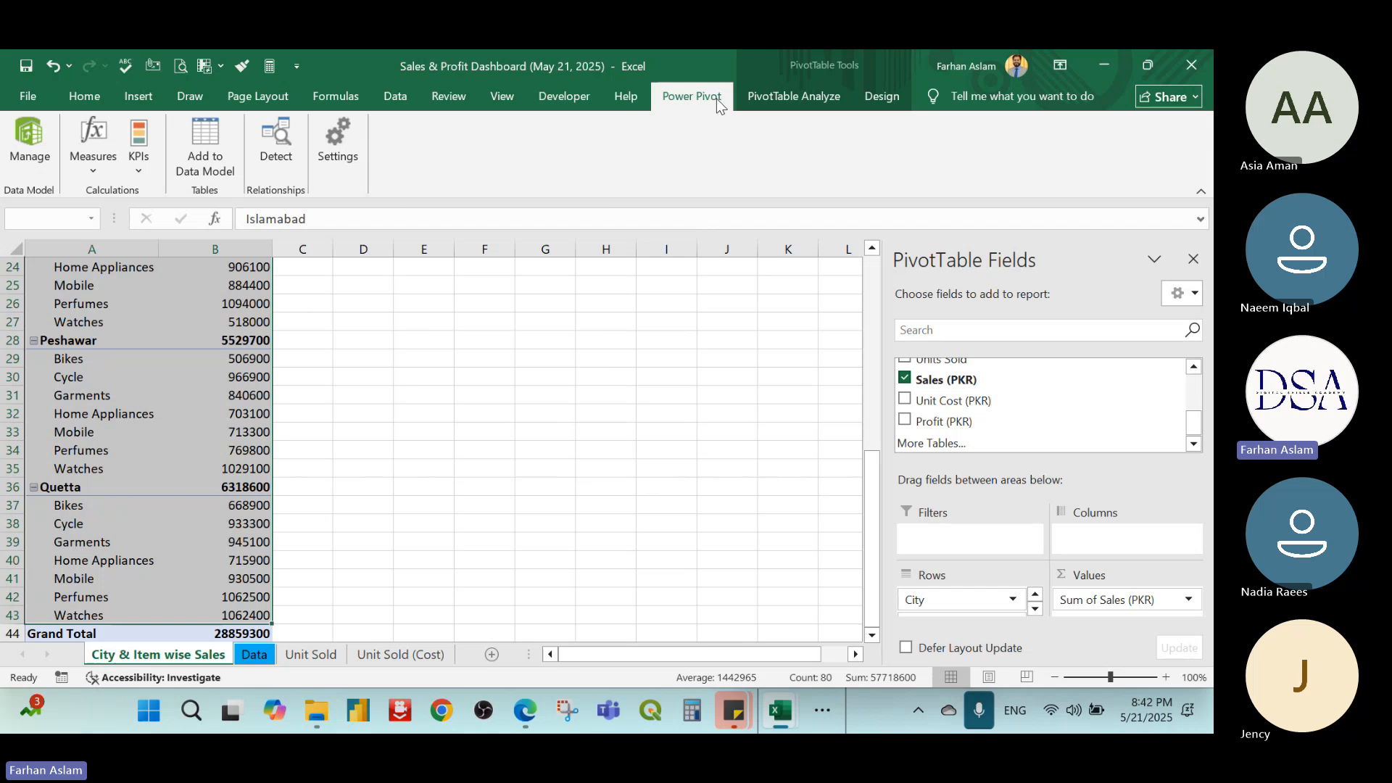
click(794, 96)
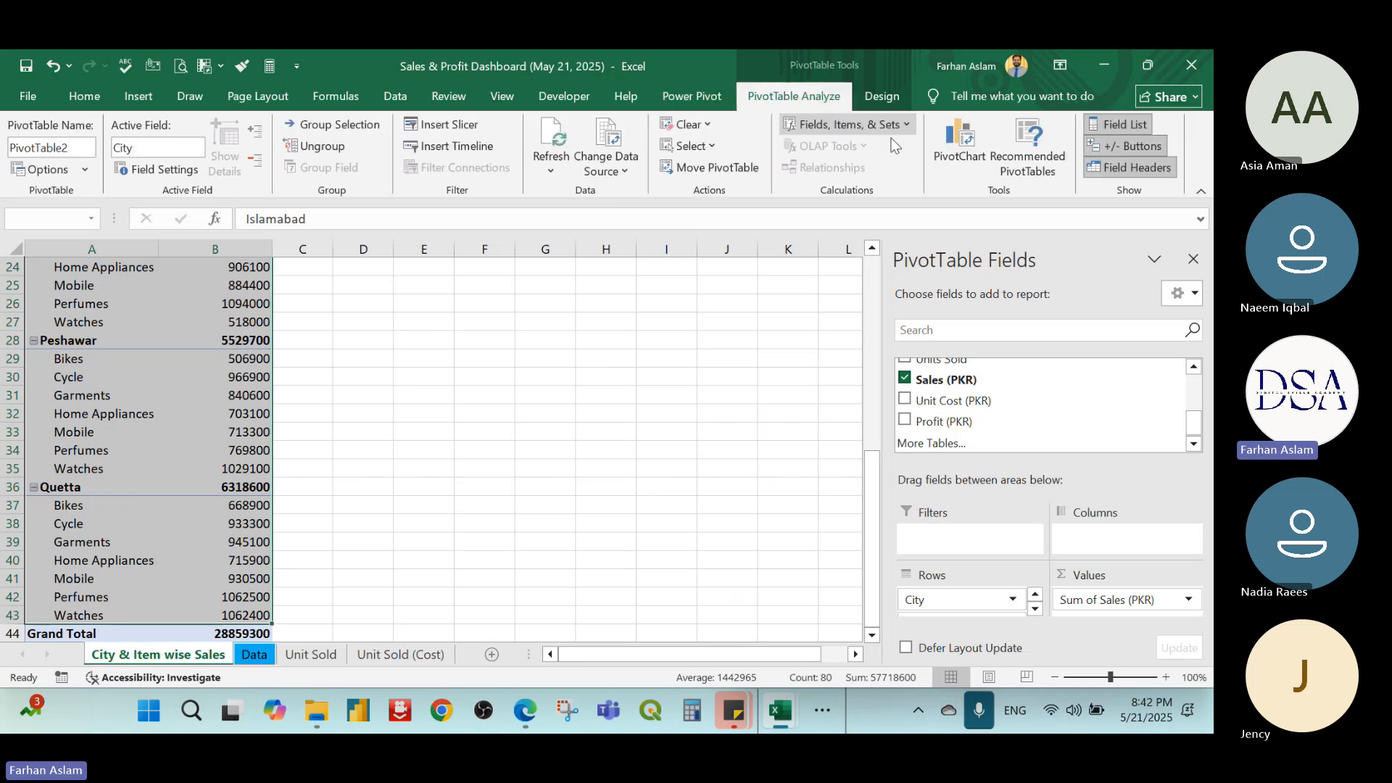
click(954, 166)
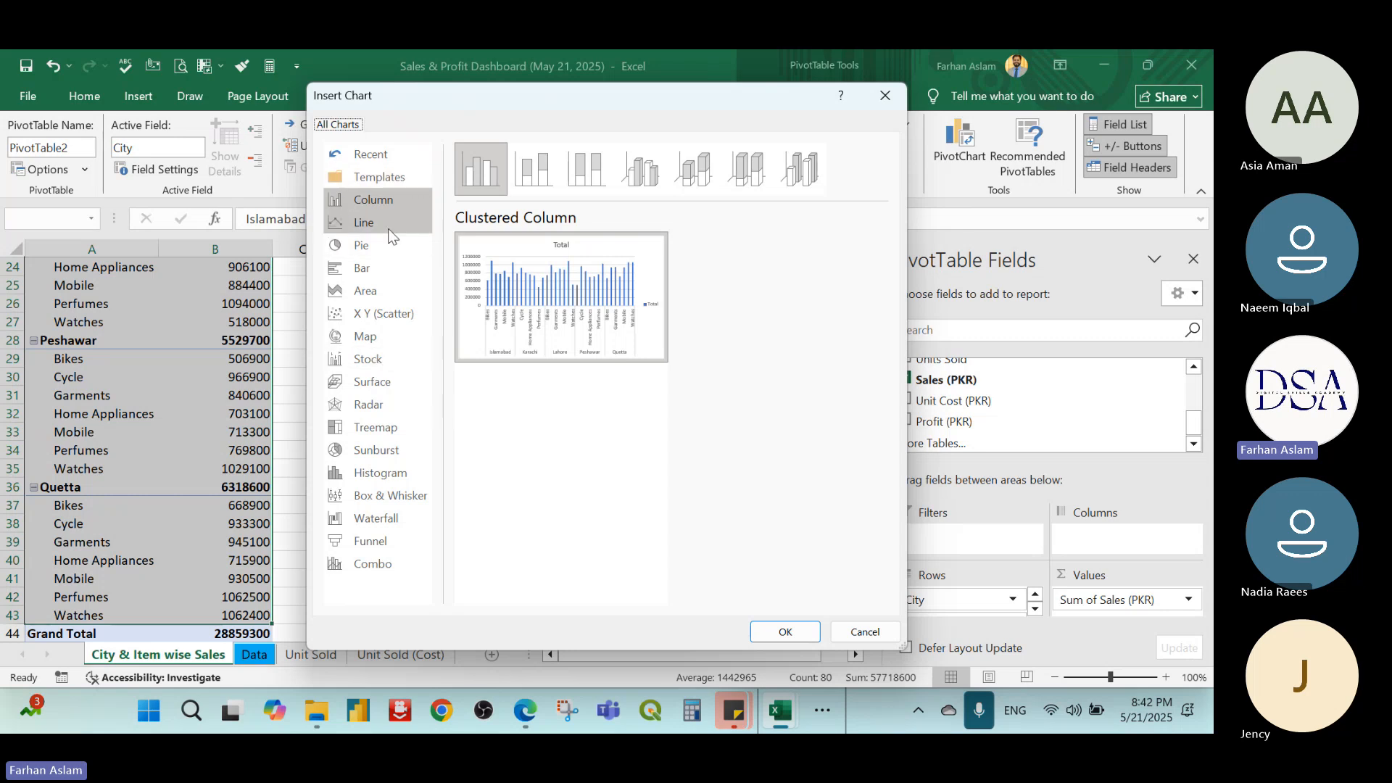
click(374, 269)
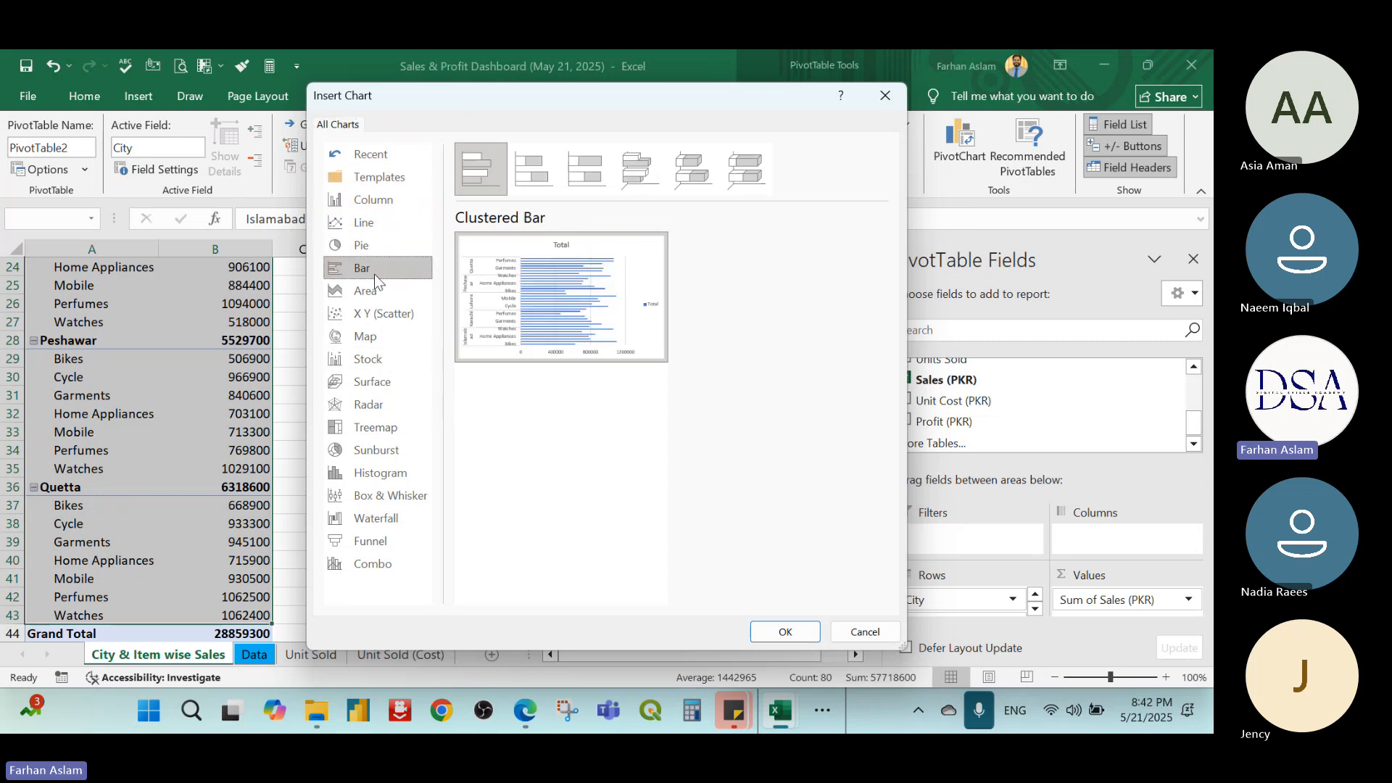
click(534, 170)
click(582, 171)
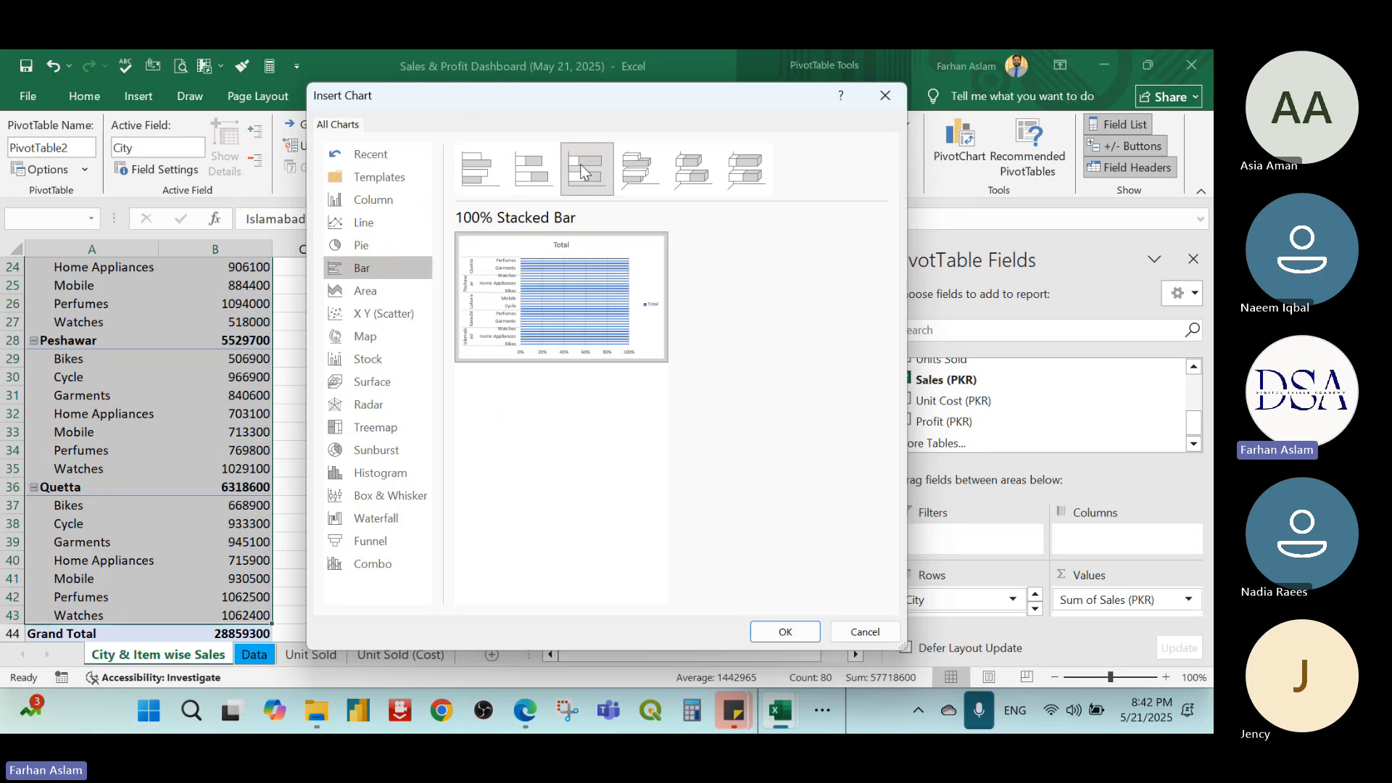
click(637, 172)
click(542, 178)
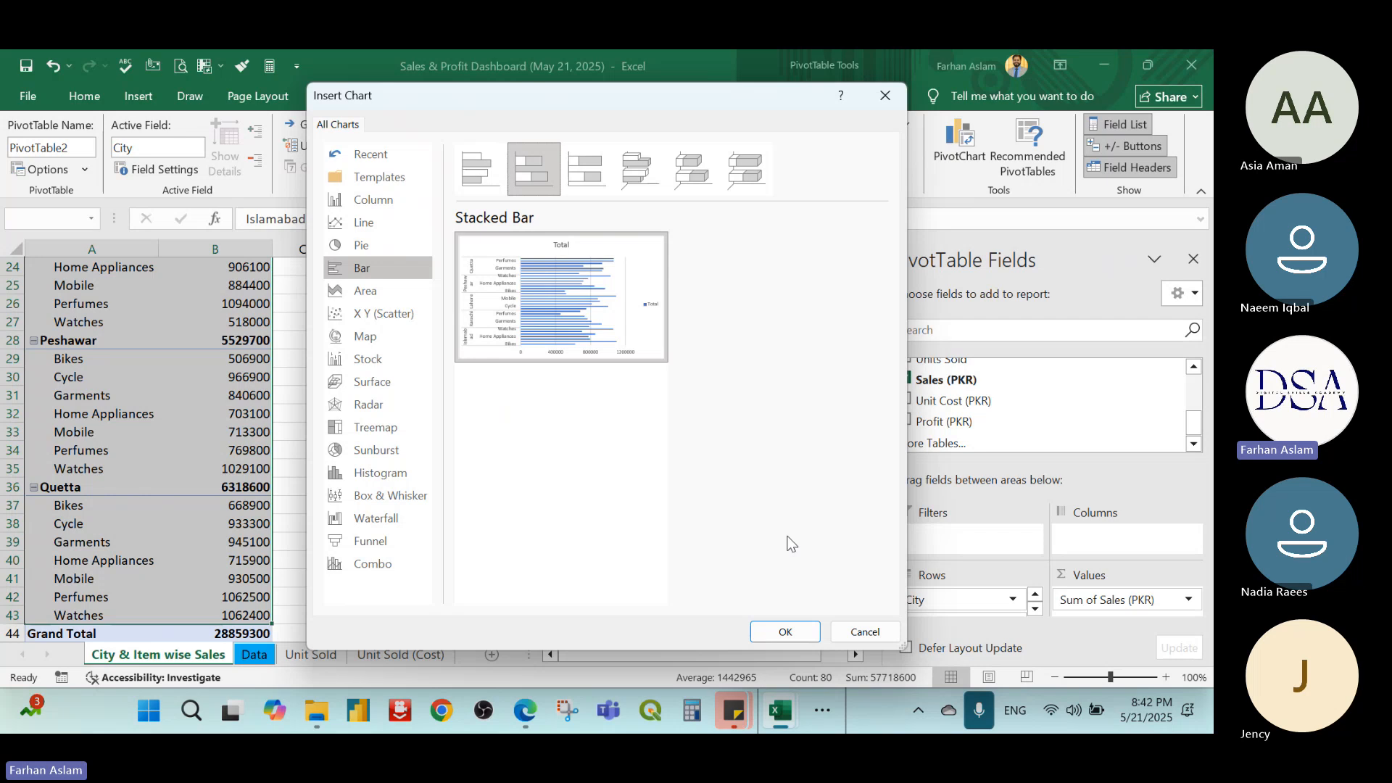
click(786, 632)
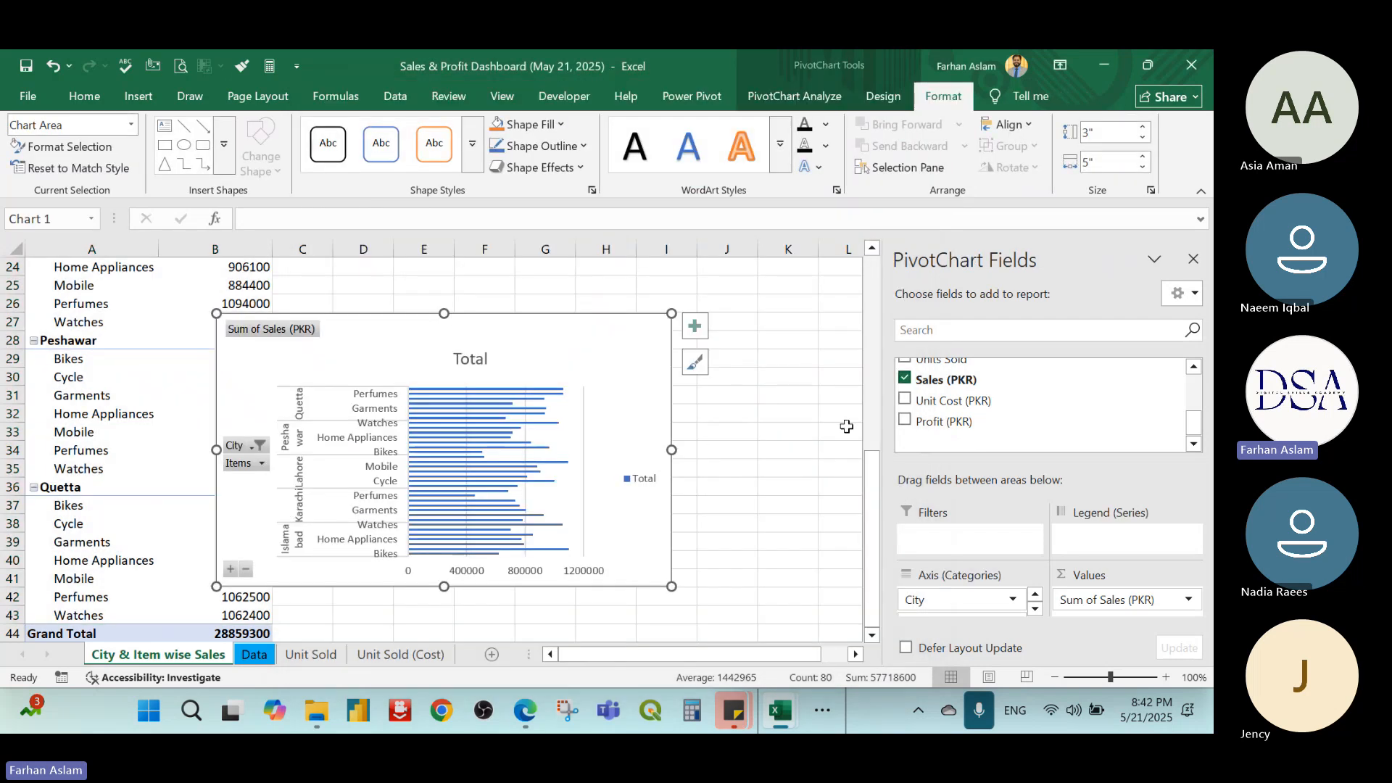
Move the PivotChart clear of the PivotTable, to its right, and stretch its height to about 4.29 inches
click(1193, 258)
drag(594, 348, 781, 306)
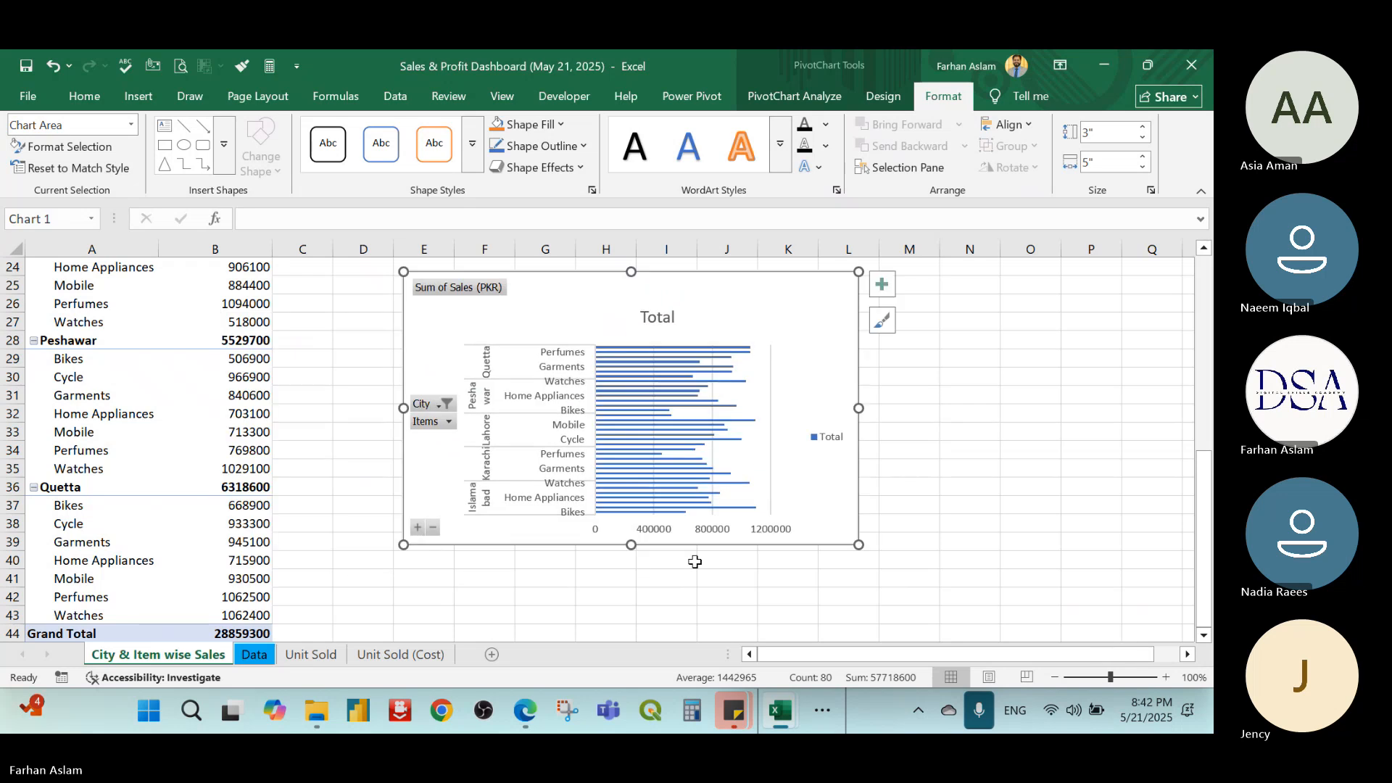
drag(631, 545, 631, 640)
Try switching the PivotChart's rows and columns in its data source, restoring the original arrangement before closing the settings
right_click(652, 418)
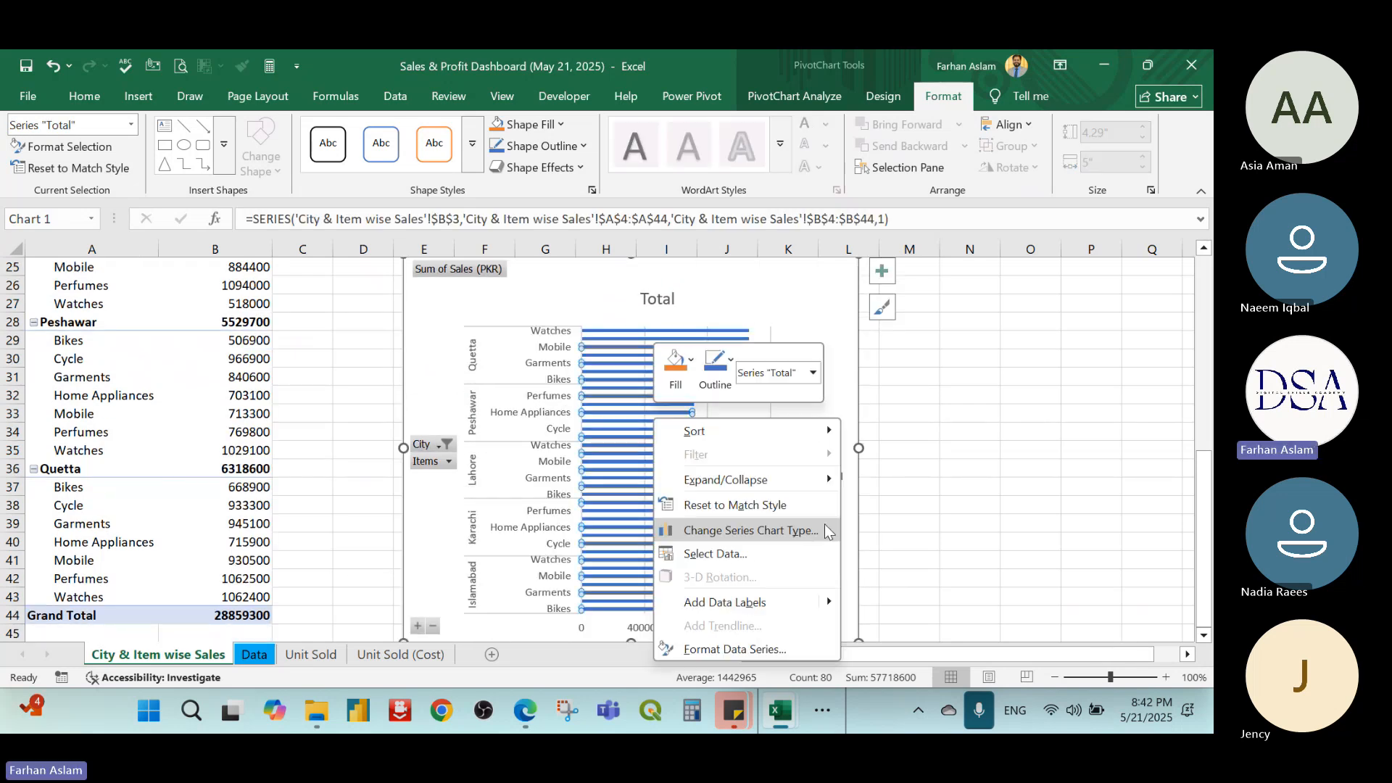
click(750, 556)
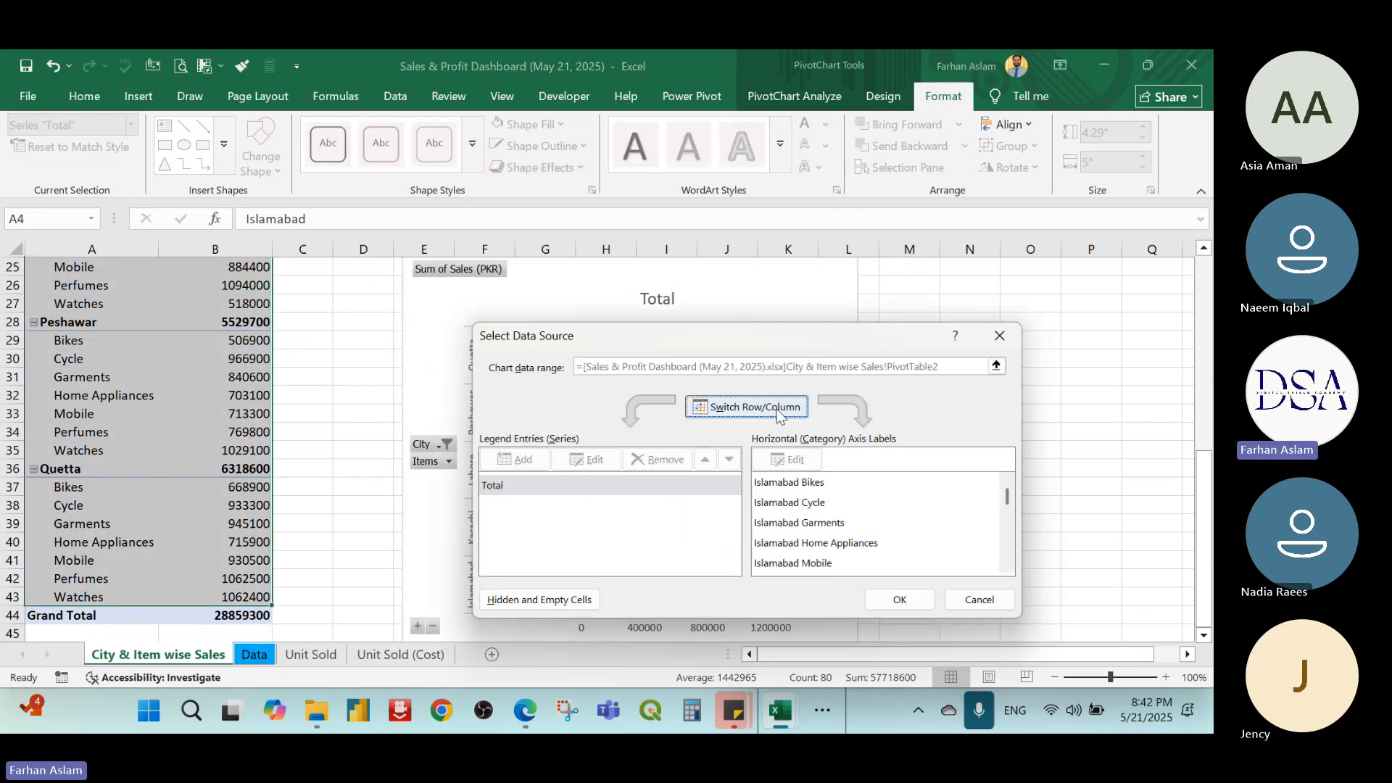
click(778, 410)
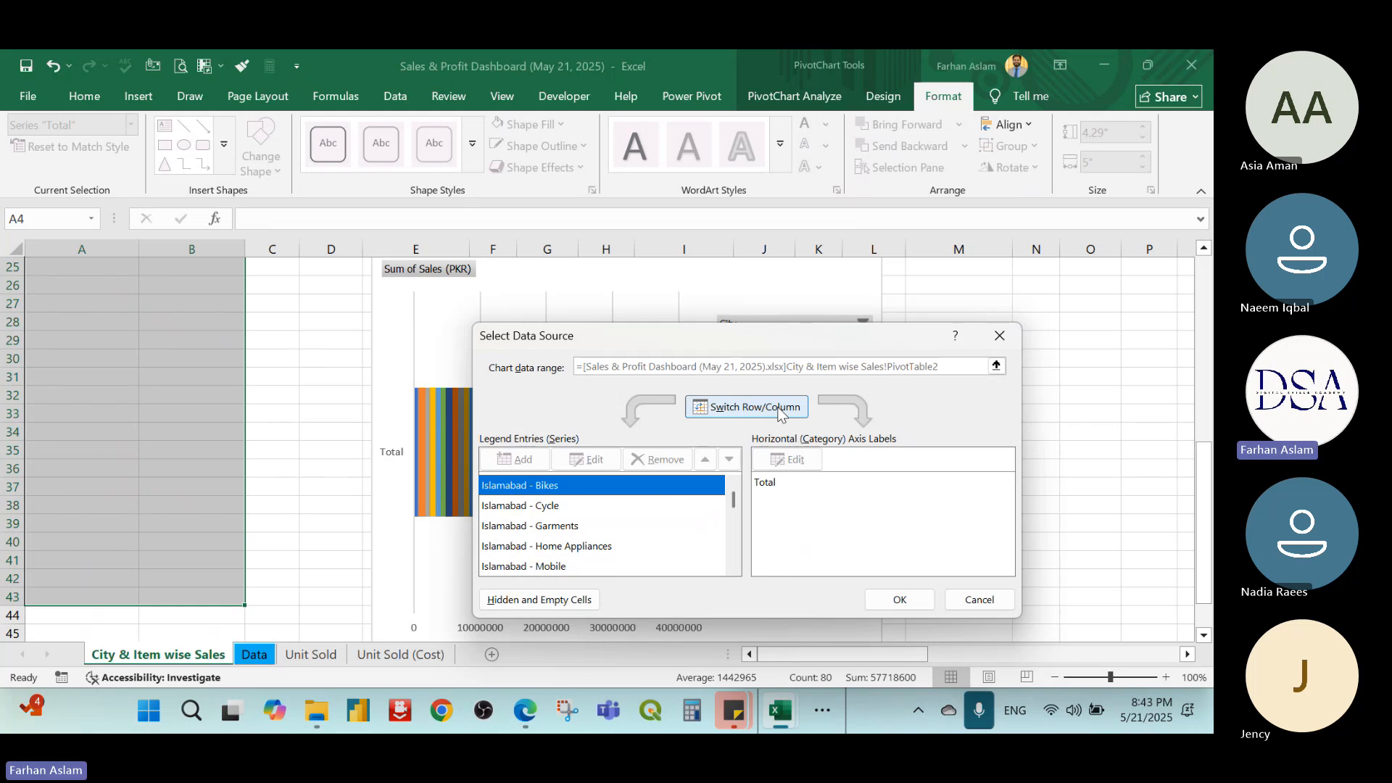
click(778, 410)
click(1007, 338)
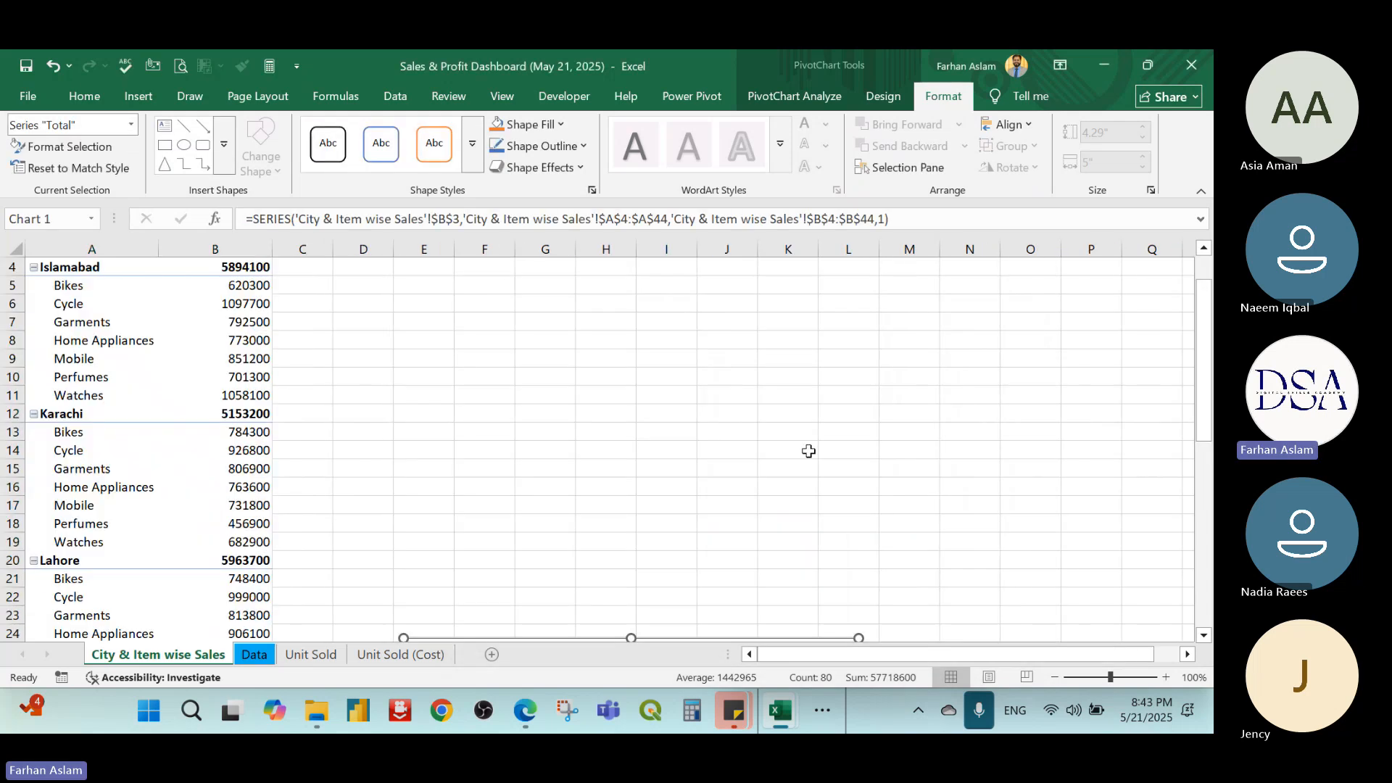
Select the PivotTable's city and item sales rows from Islamabad down to Quetta's Watches, leaving out the Grand Total row
click(798, 450)
click(222, 360)
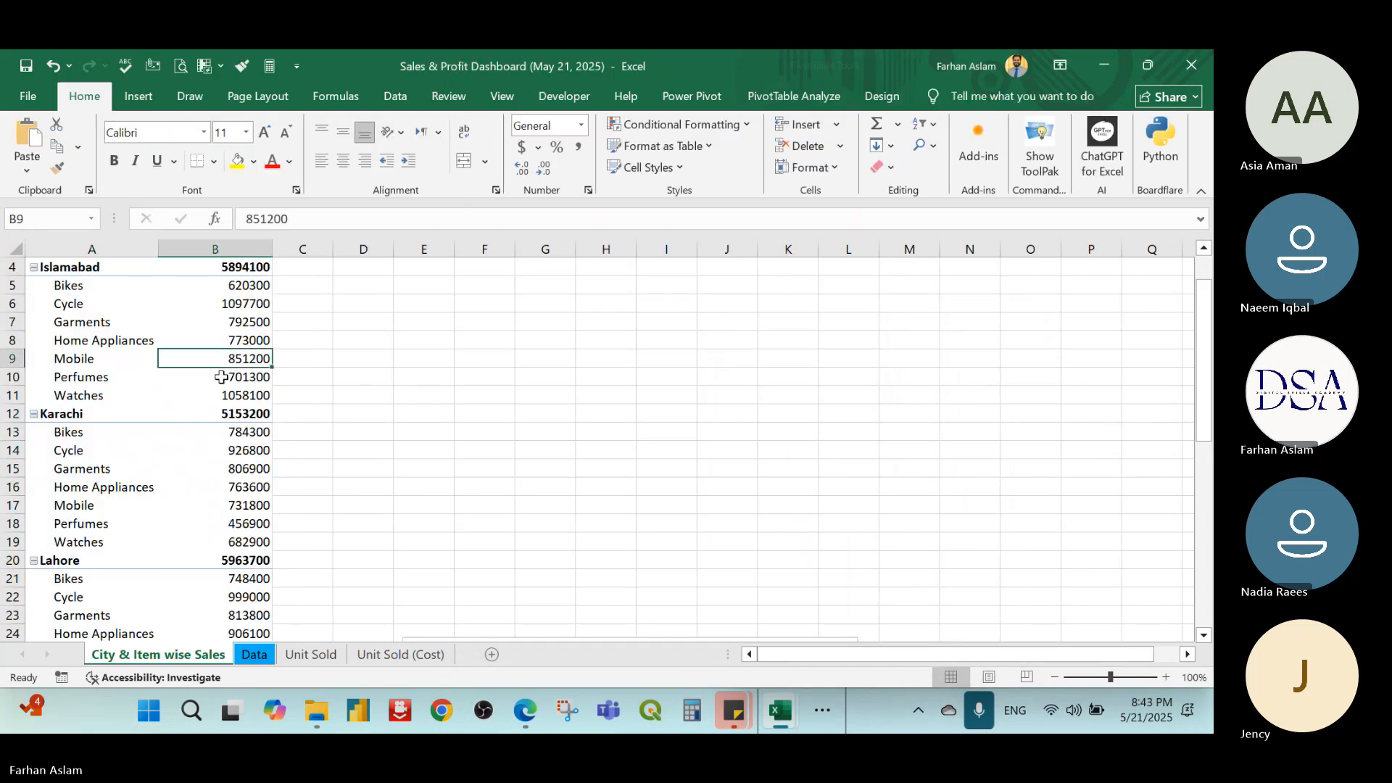
scroll(221, 377, up, 1)
click(76, 313)
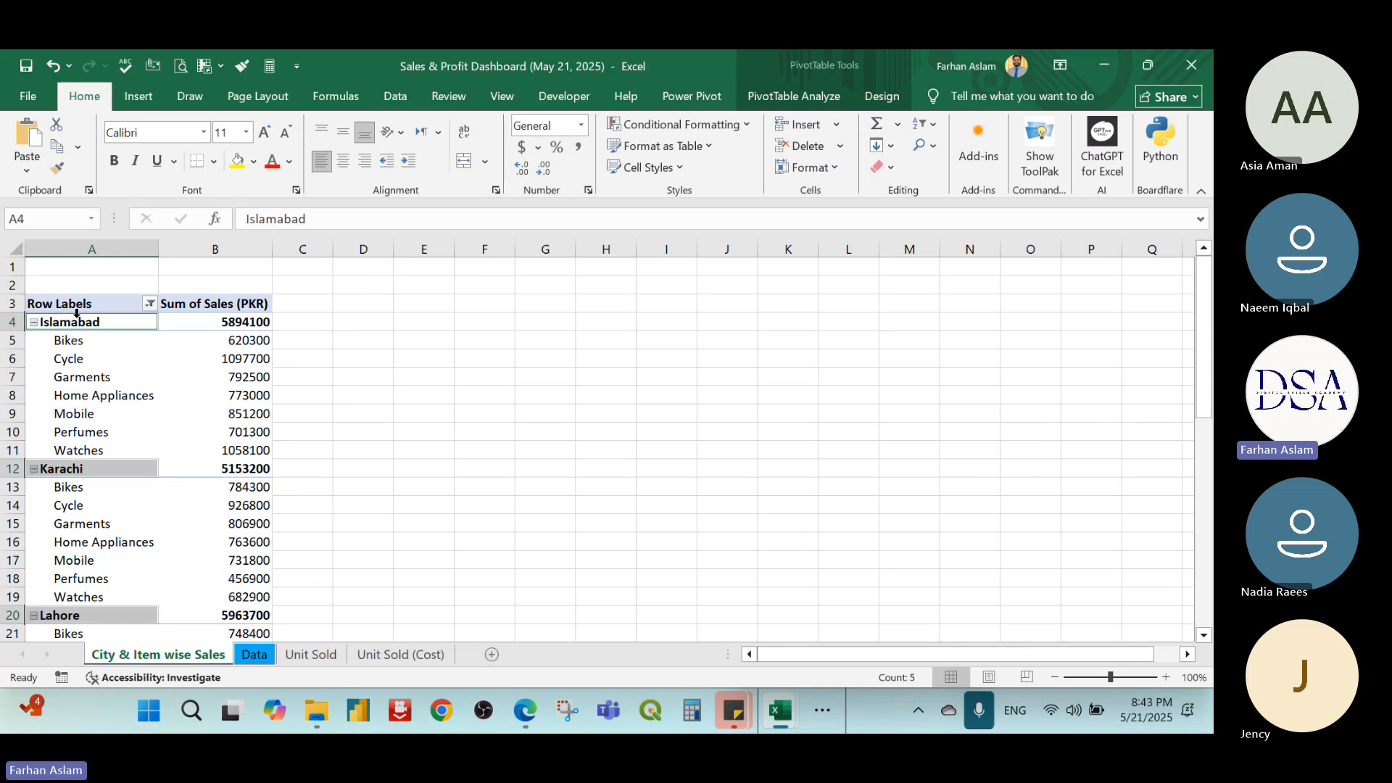
click(76, 313)
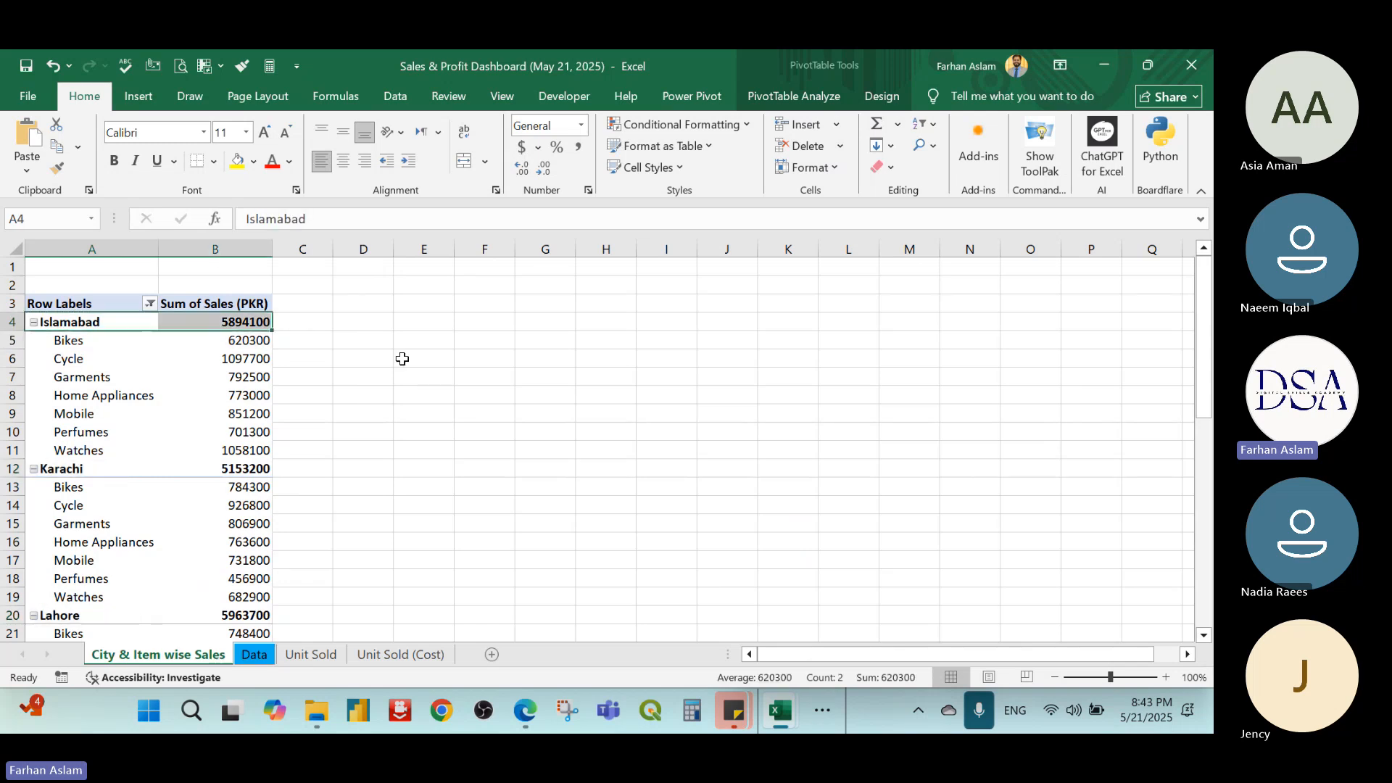
key(shift+Down)
key(shift+Down)
key(shift+Down)
key(shift+Down)
key(shift+Down)
key(shift+Down)
key(shift+Down)
key(shift+Down)
key(shift+Down)
key(shift+Down)
key(shift+Down)
key(shift+Down)
key(shift+Down)
key(shift+Down)
key(shift+Down)
key(shift+Down)
key(shift+Down)
key(shift+Down)
key(shift+Down)
key(shift+Down)
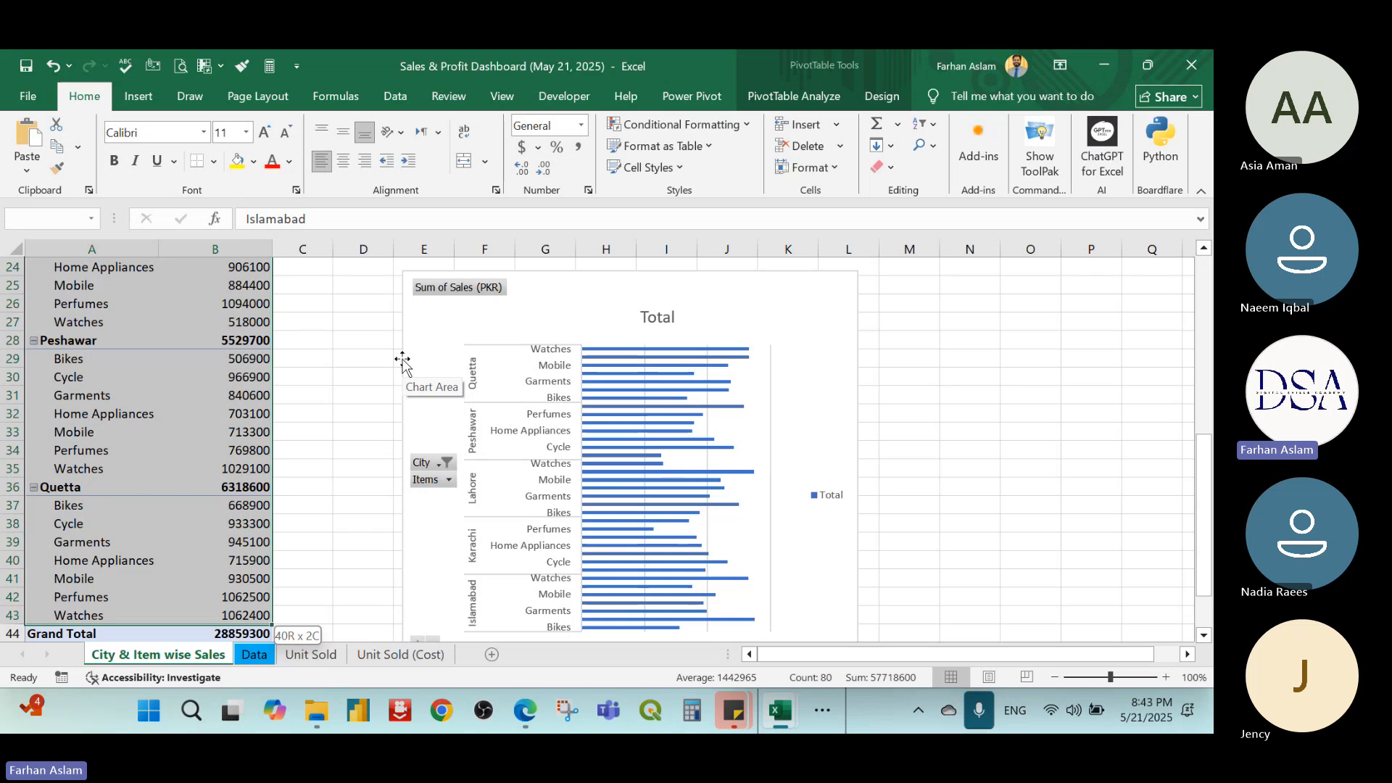
Shift the PivotChart slightly up and remove its legend
drag(829, 292, 837, 273)
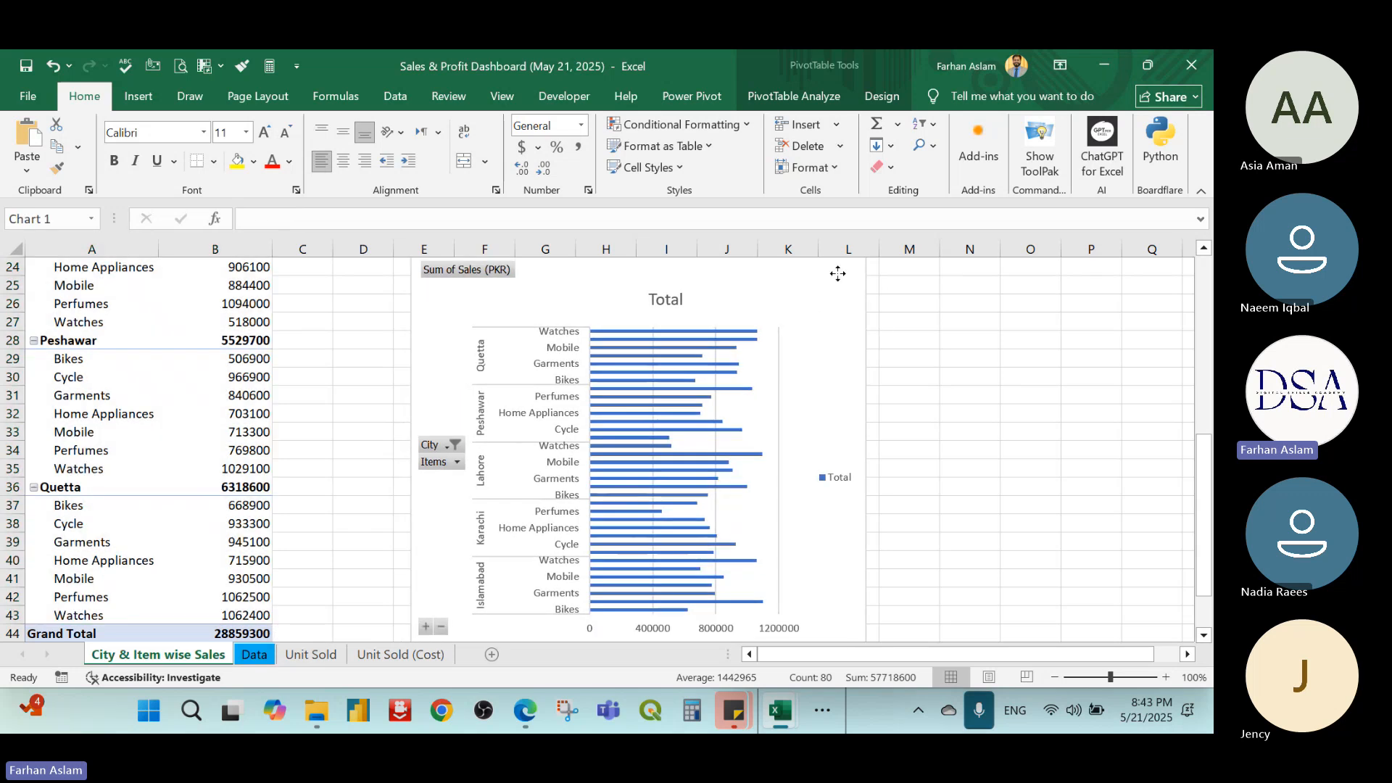
click(837, 274)
click(837, 478)
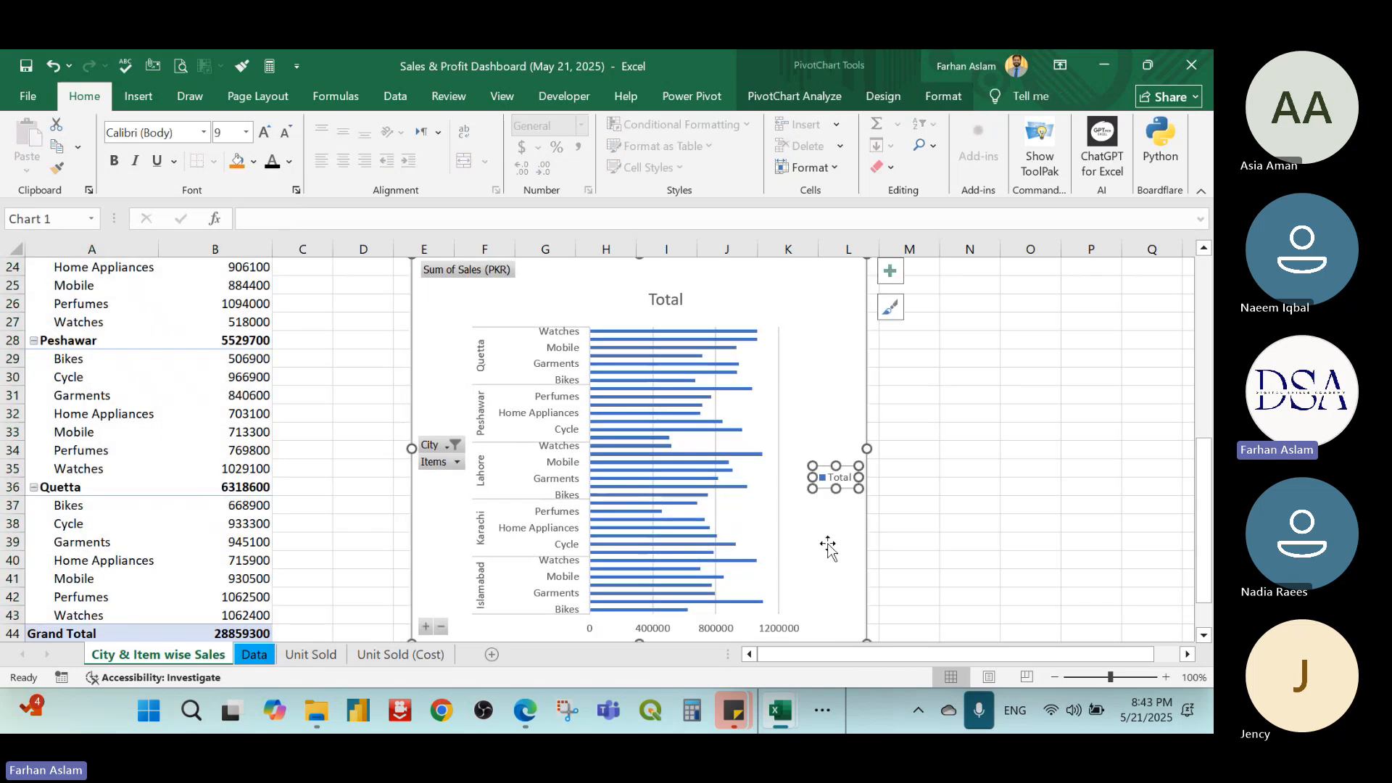
key(Delete)
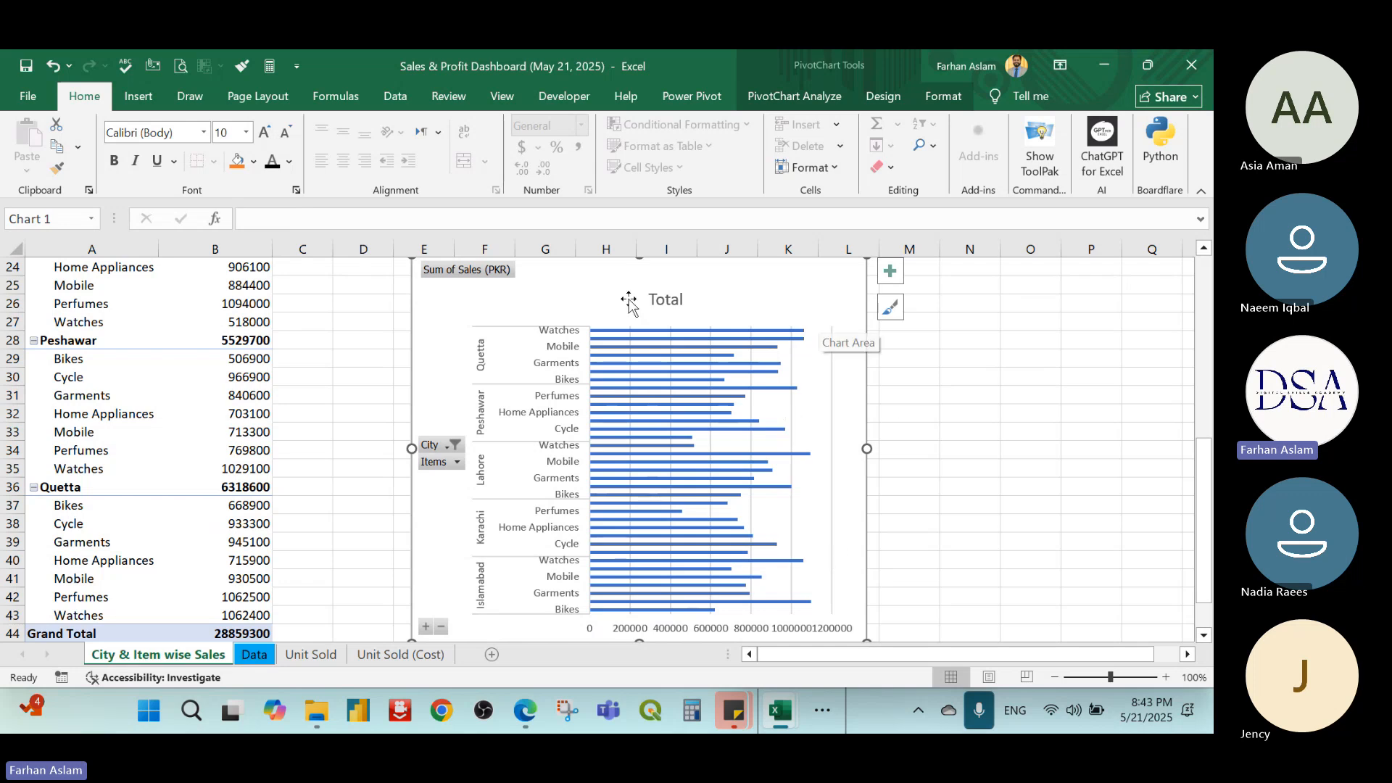
Retitle the PivotChart as City & Item wise Sales
scroll(628, 305, up, 3)
double_click(657, 471)
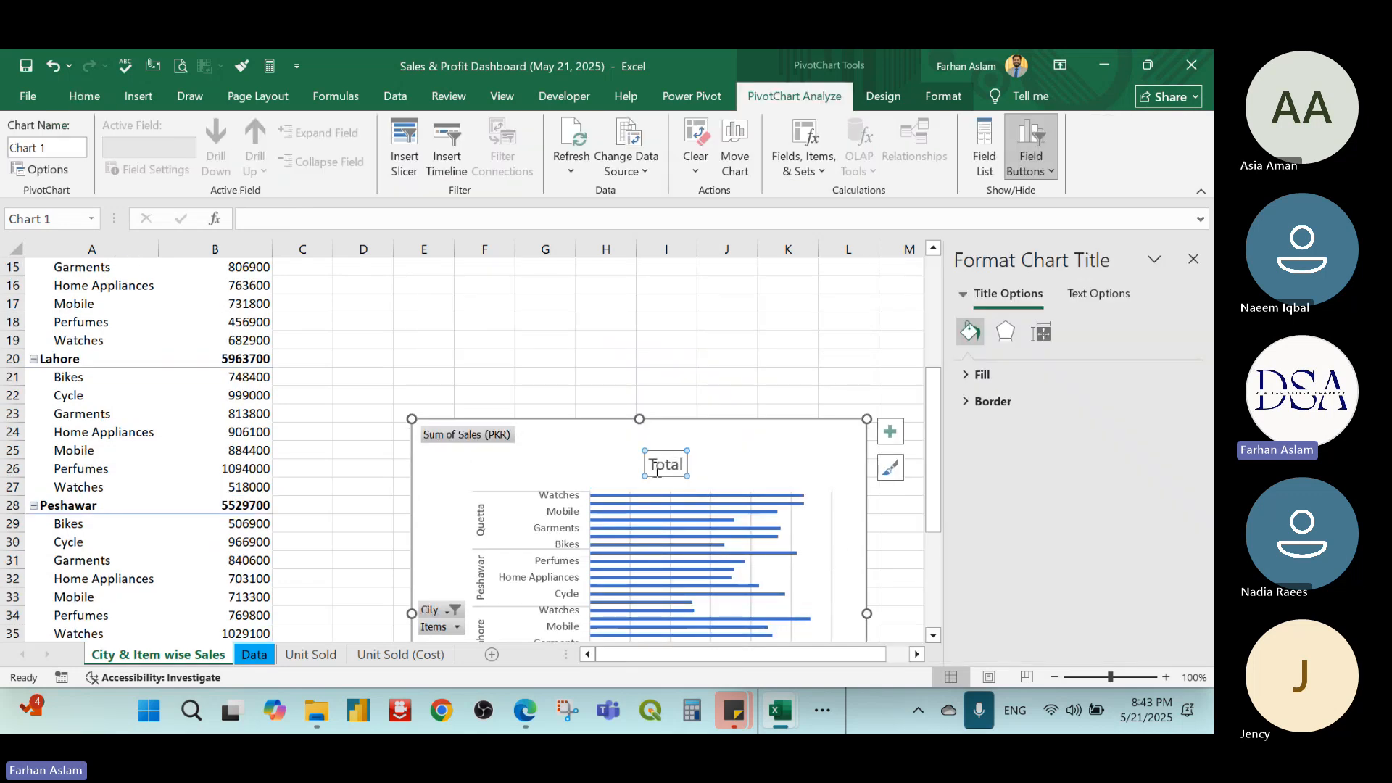
click(664, 465)
double_click(664, 465)
text(City & Item wise Sales)
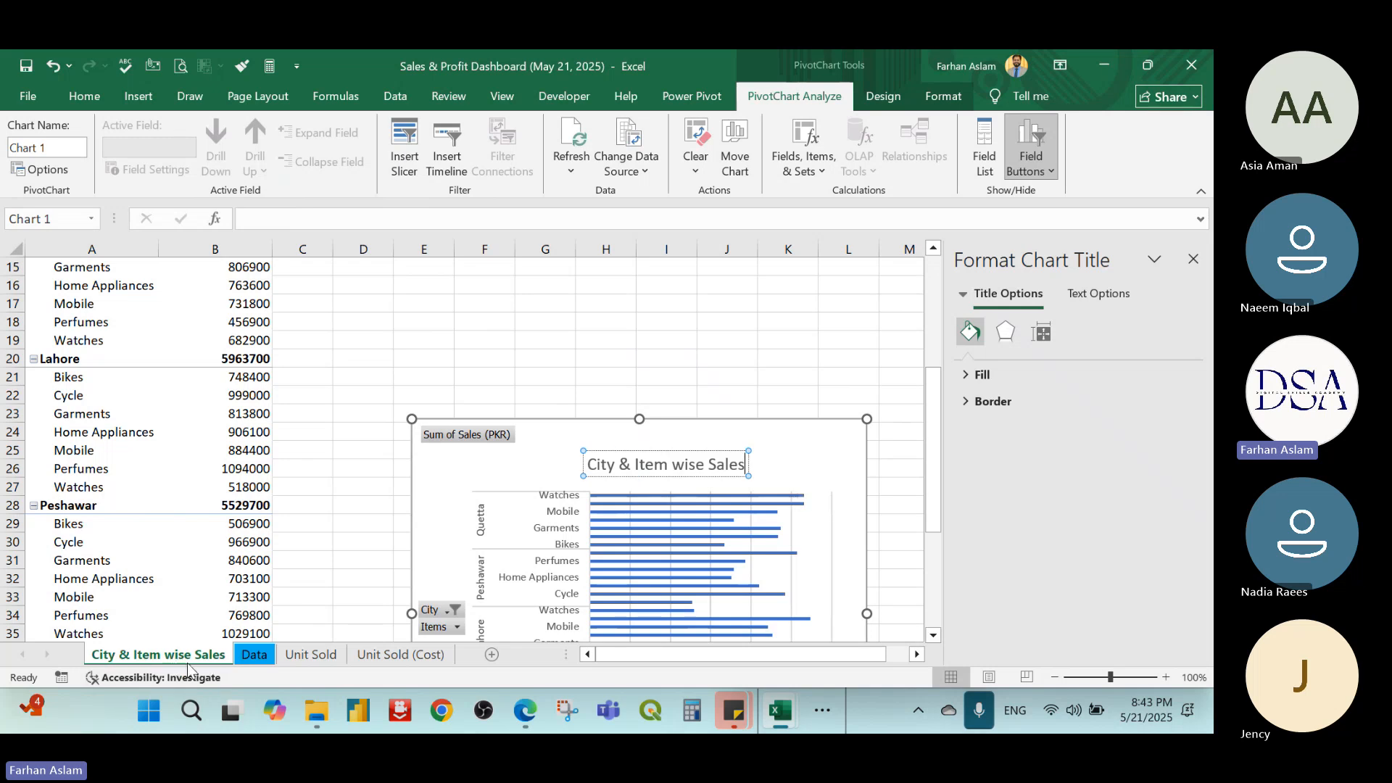
Format the whole chart title in bold black text
key(ctrl+a)
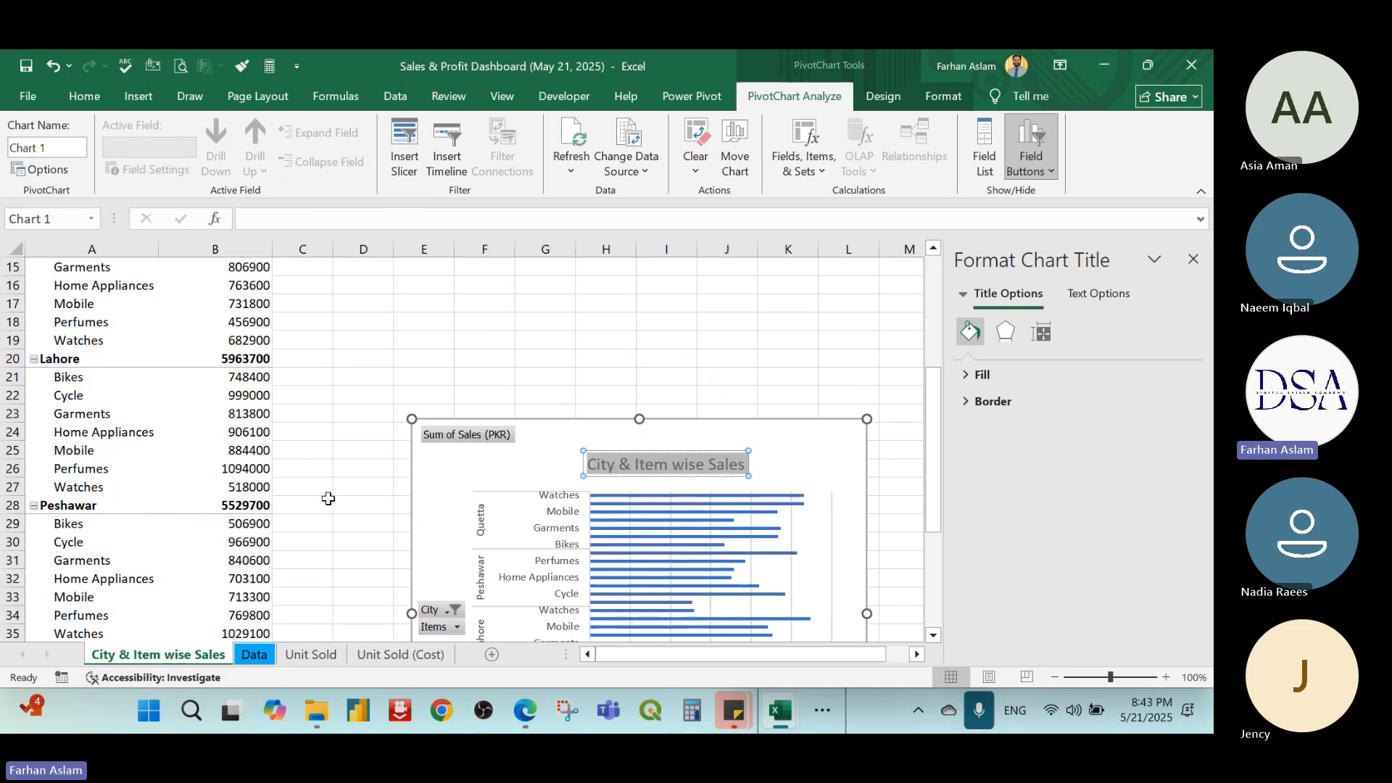
click(84, 96)
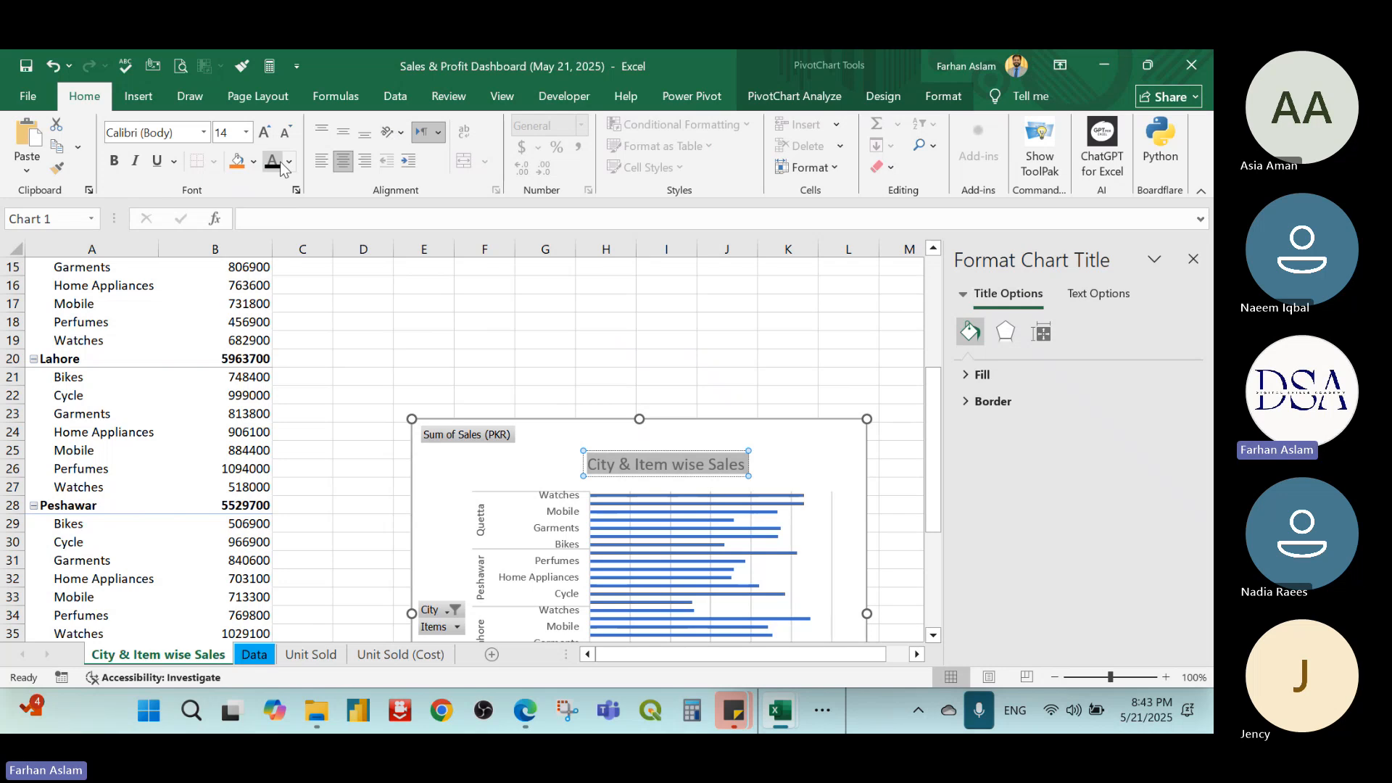
key(ctrl+b)
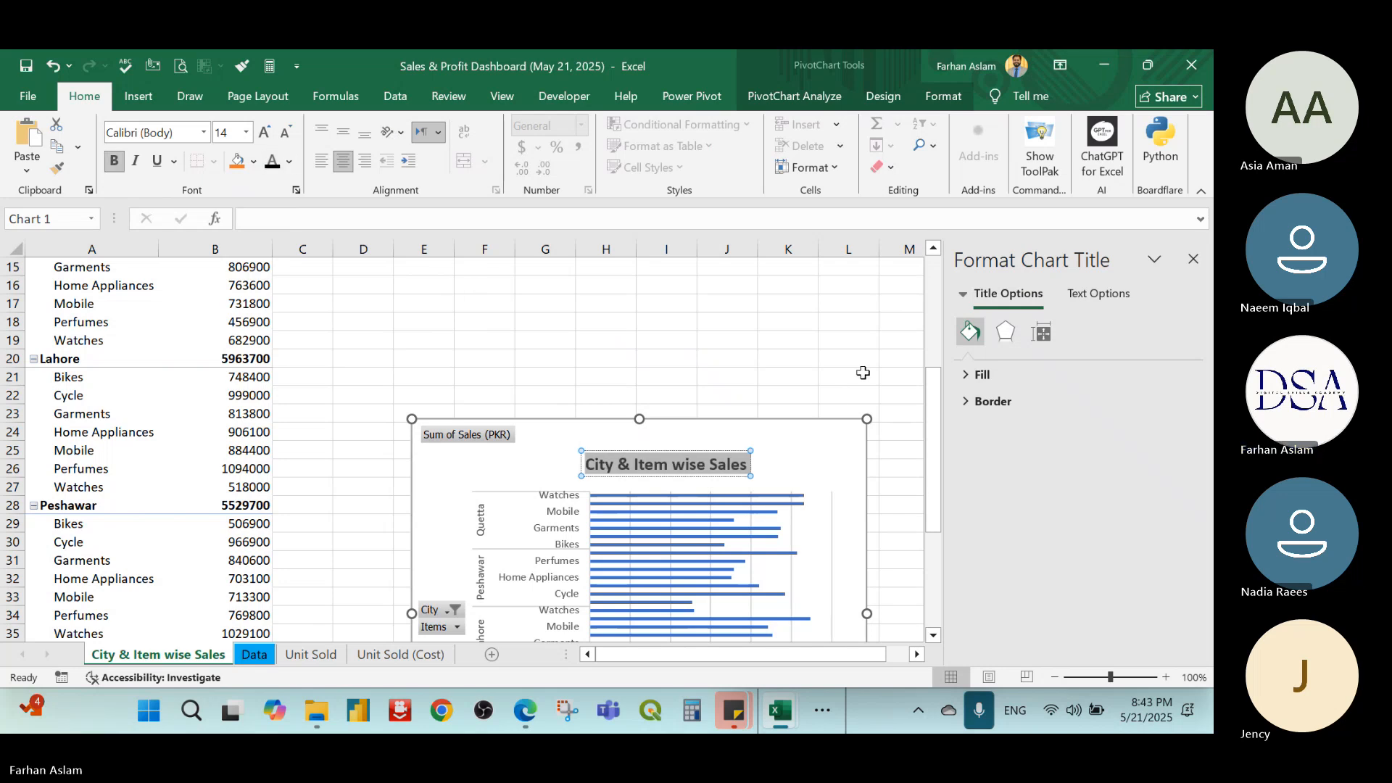
click(863, 372)
Move the PivotChart up and to the right, and hide all of its field buttons, both value and axis
drag(761, 429, 799, 304)
right_click(538, 322)
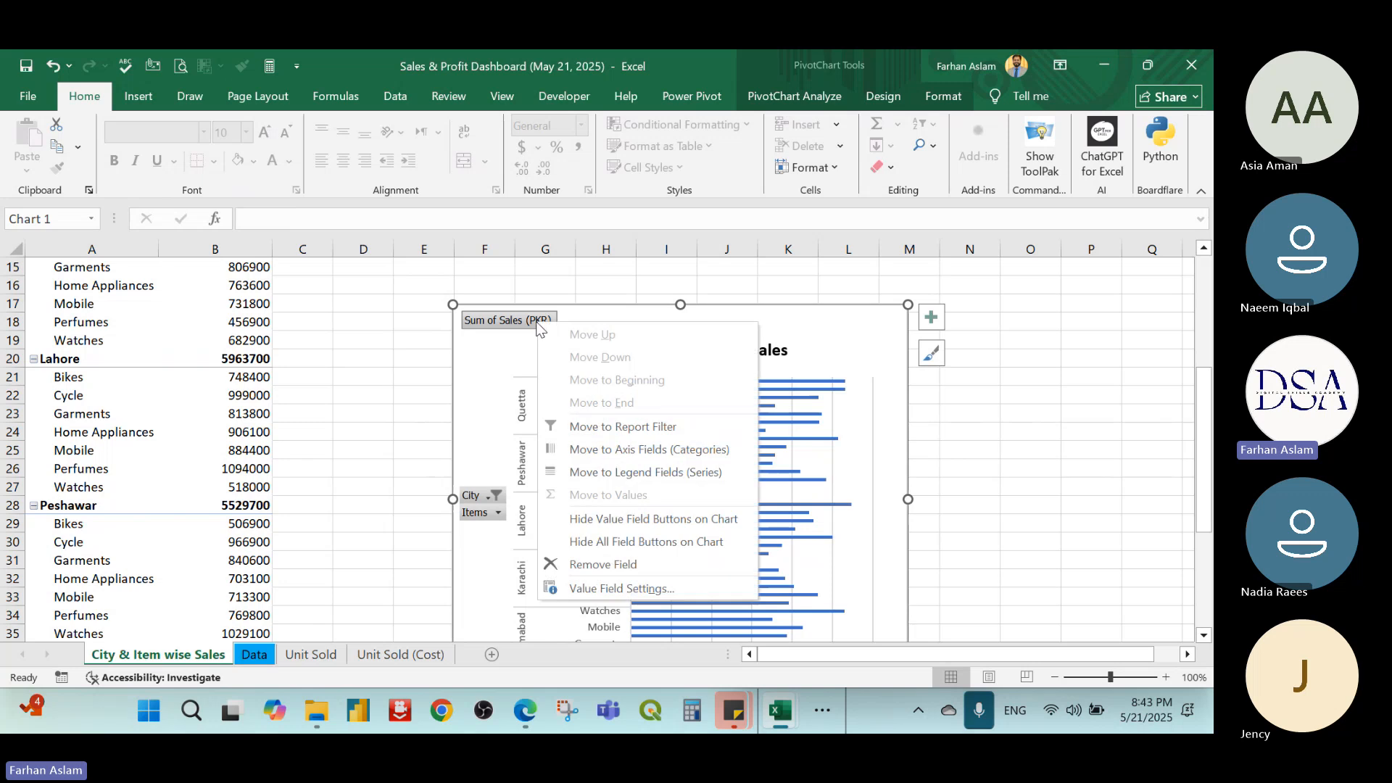
click(629, 520)
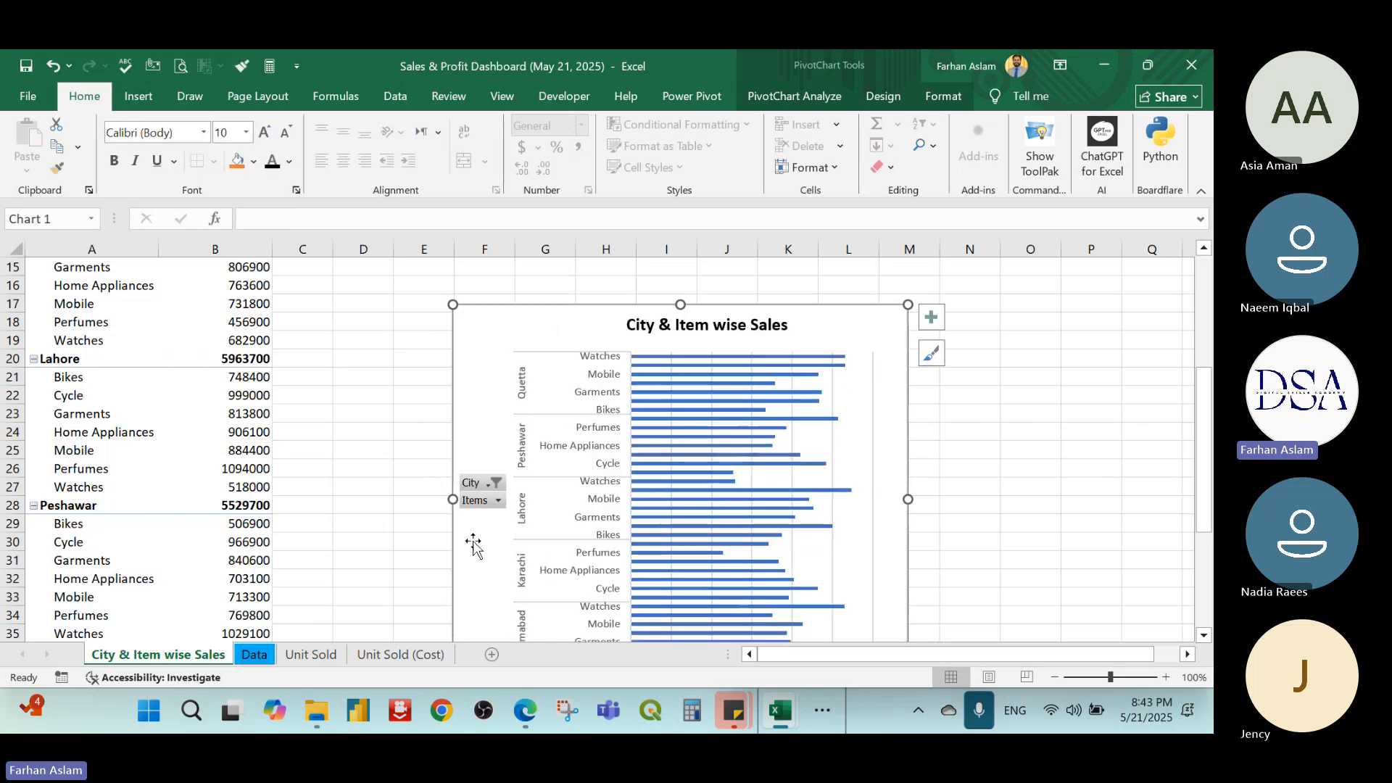
right_click(471, 482)
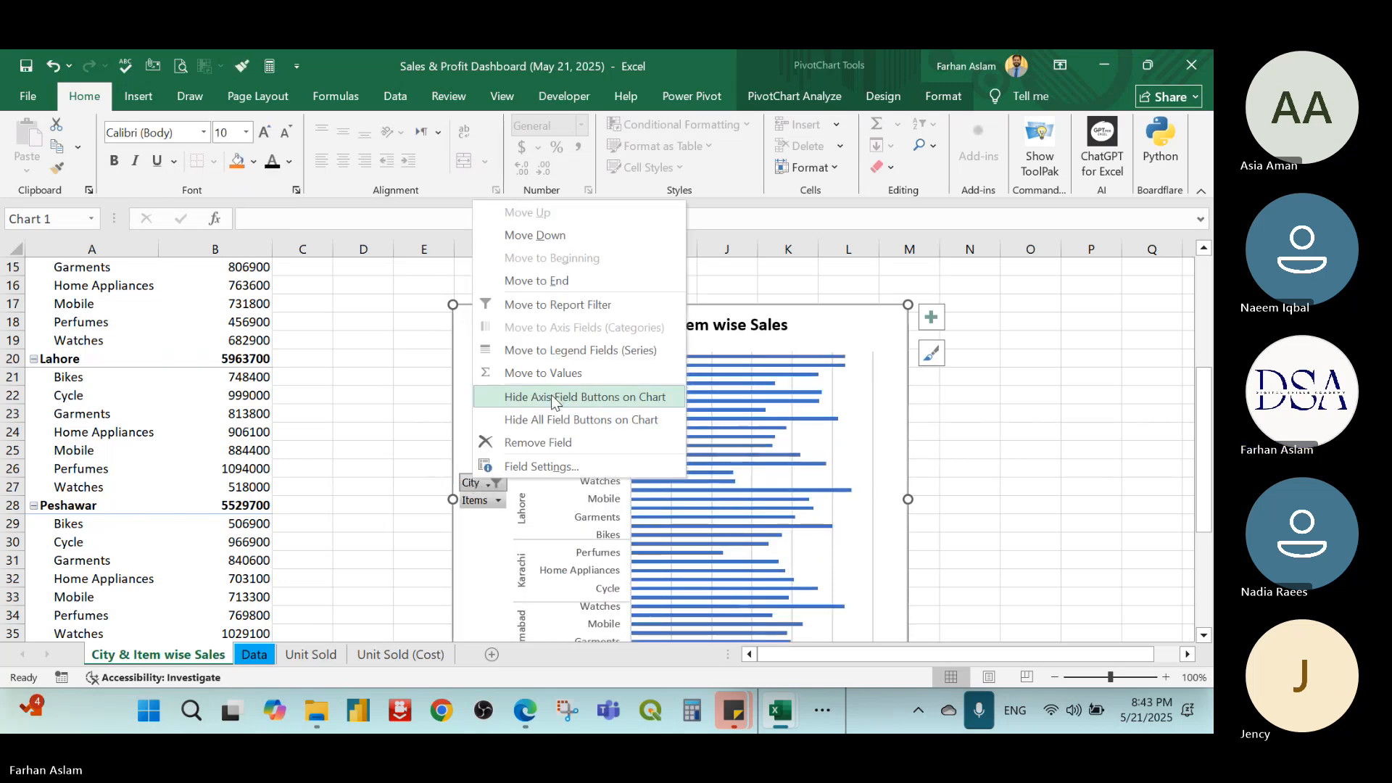
click(604, 427)
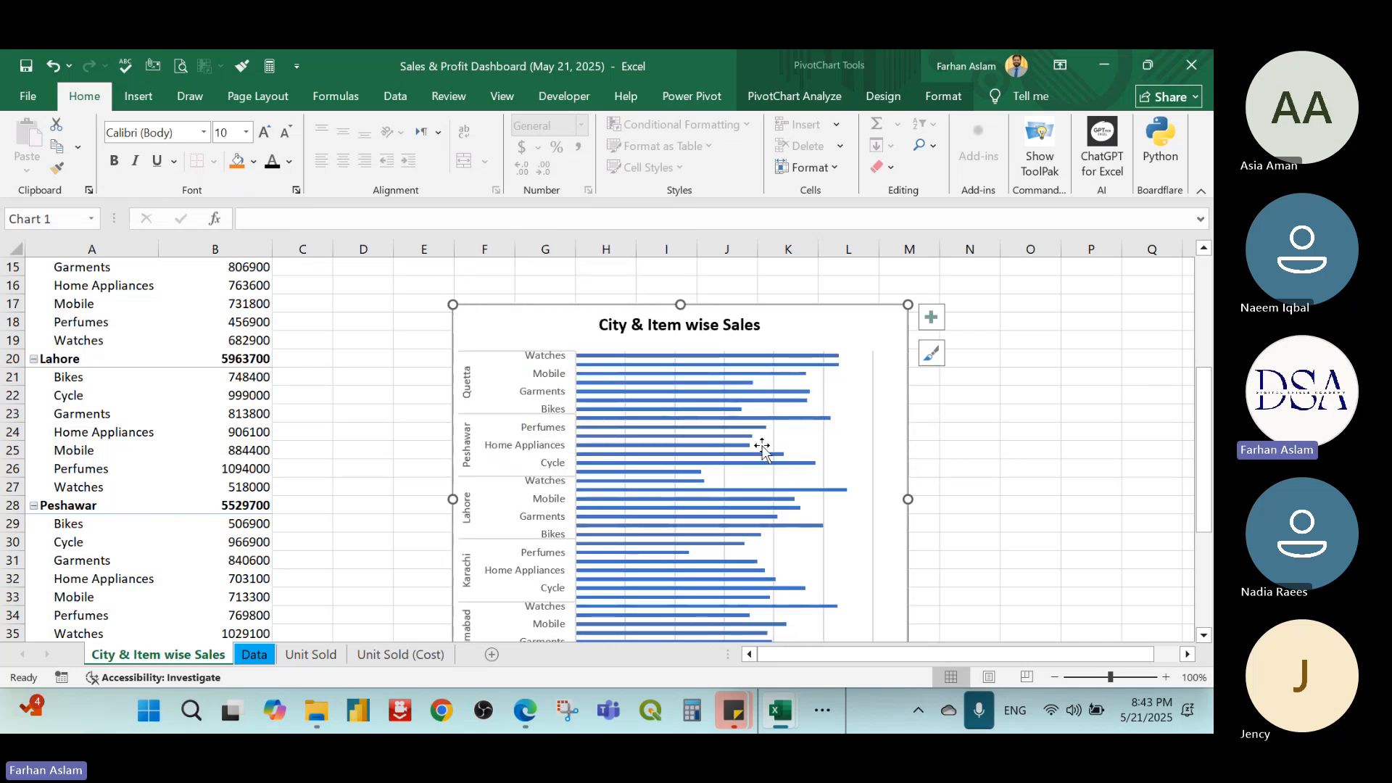
Widen the PivotChart considerably and move it closer to the PivotTable
drag(907, 498, 1094, 485)
click(1059, 435)
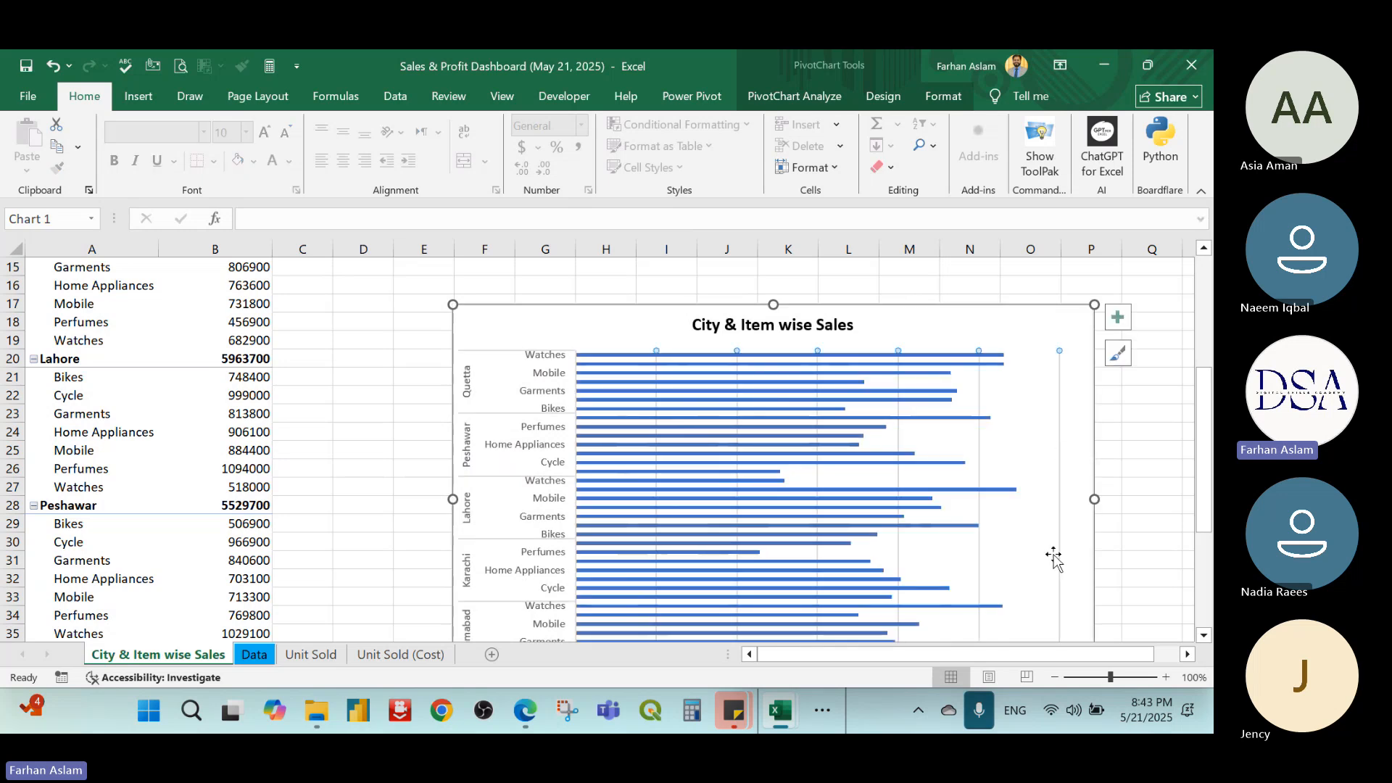
click(1054, 556)
drag(597, 304, 515, 261)
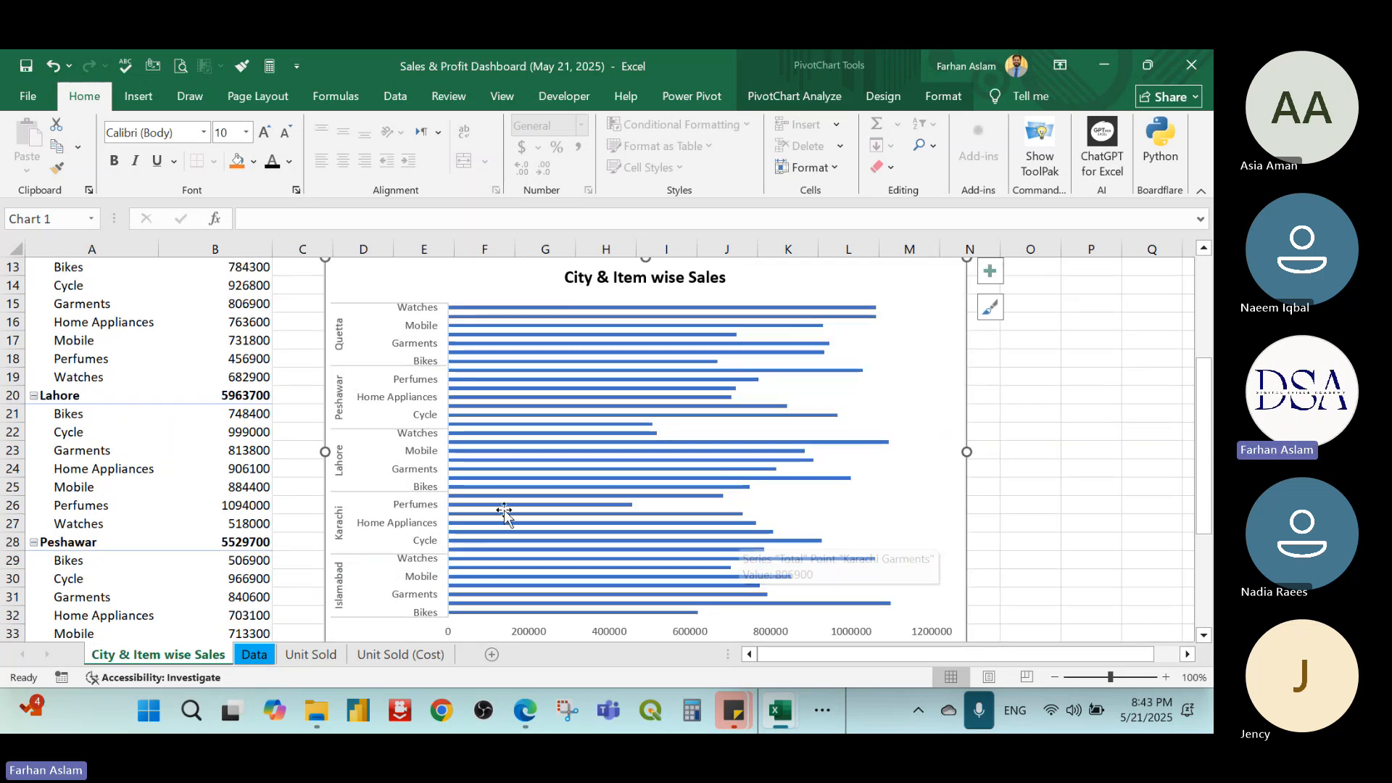
ctrl+scroll(973, 471, down, 1)
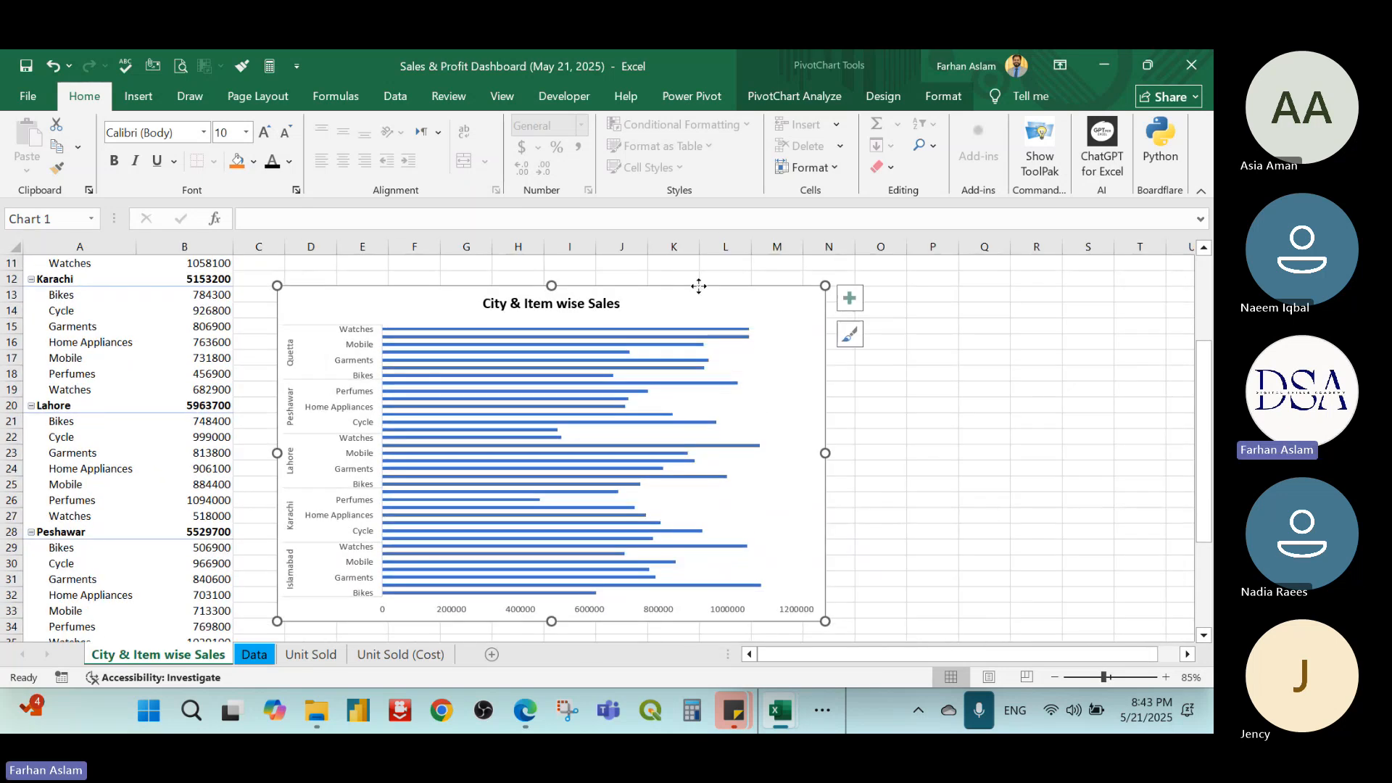
Make the PivotChart taller and slightly narrower, and place it beside the top of the PivotTable, starting around row 1
drag(698, 285, 759, 259)
drag(610, 592, 610, 653)
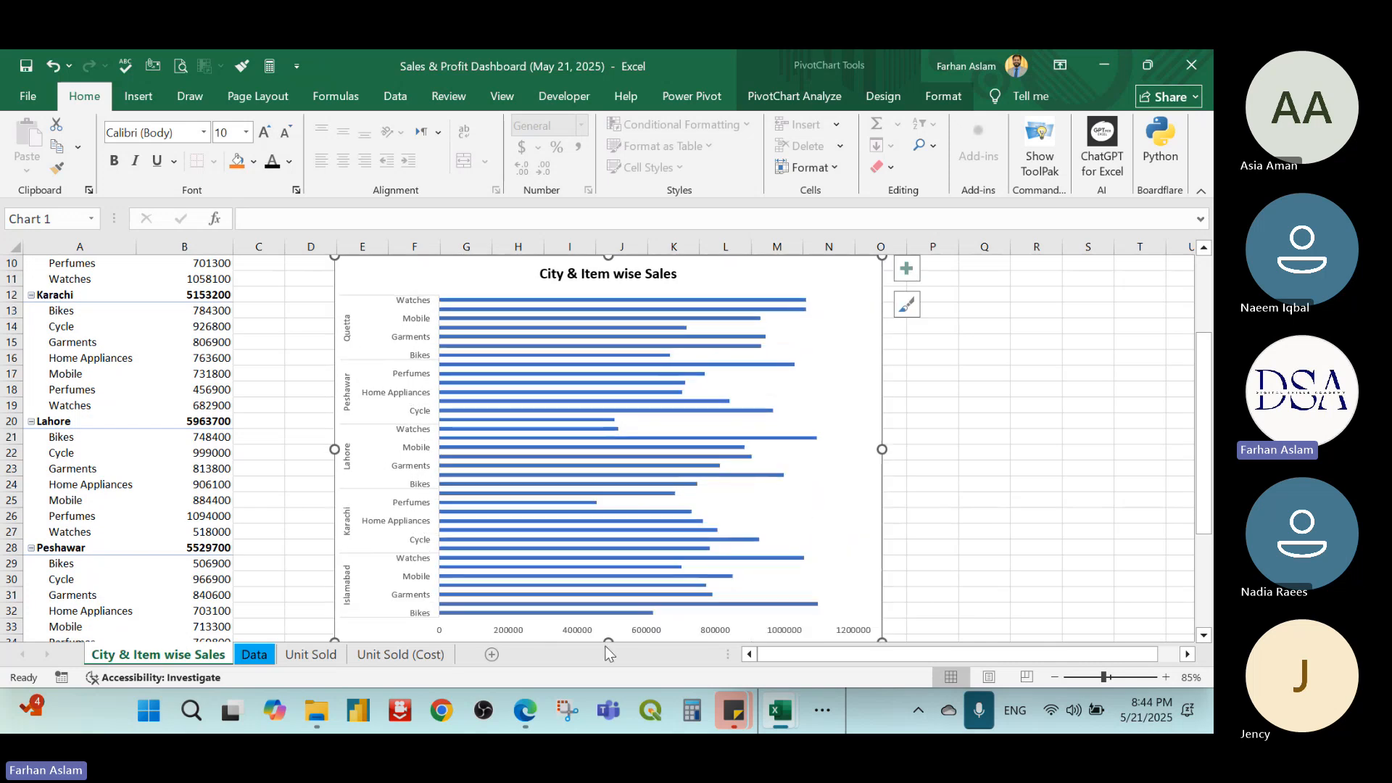
scroll(758, 478, up, 3)
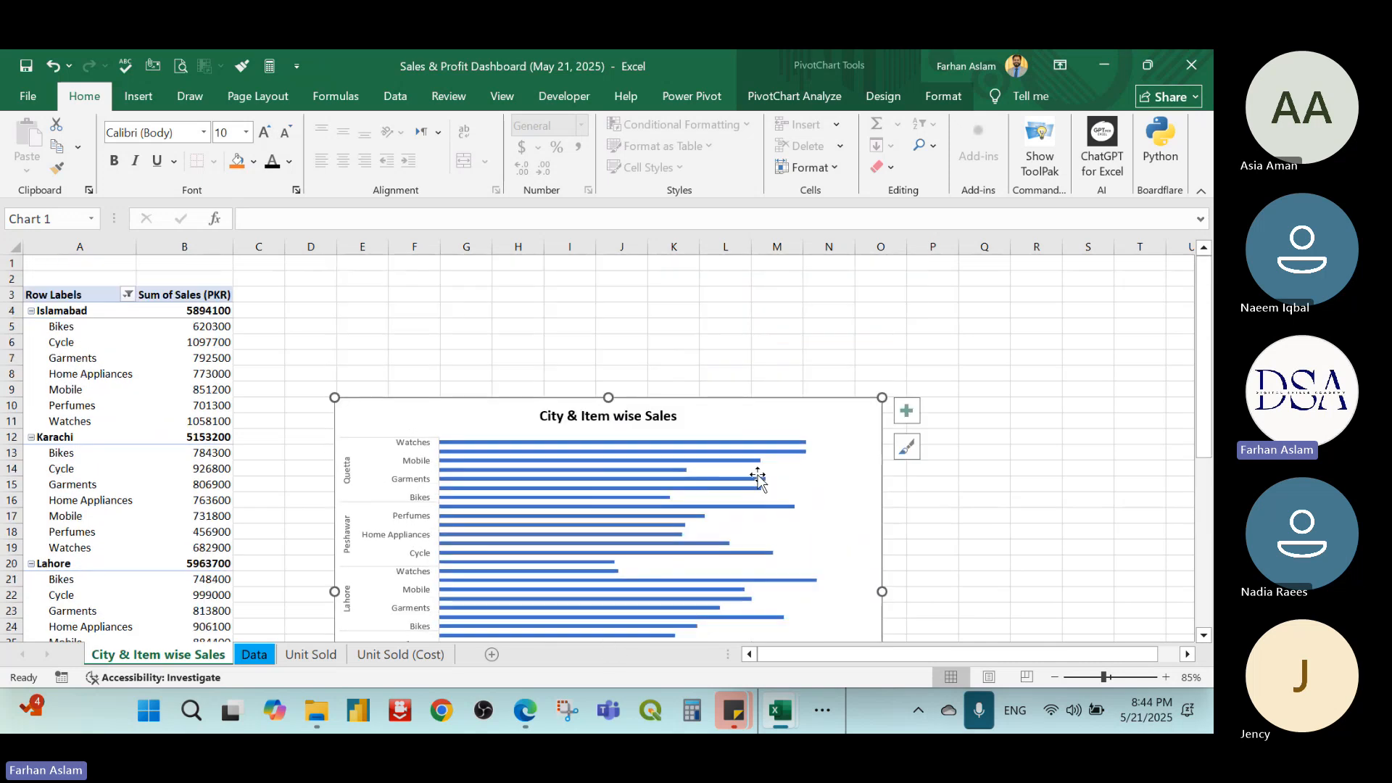
drag(758, 479, 750, 265)
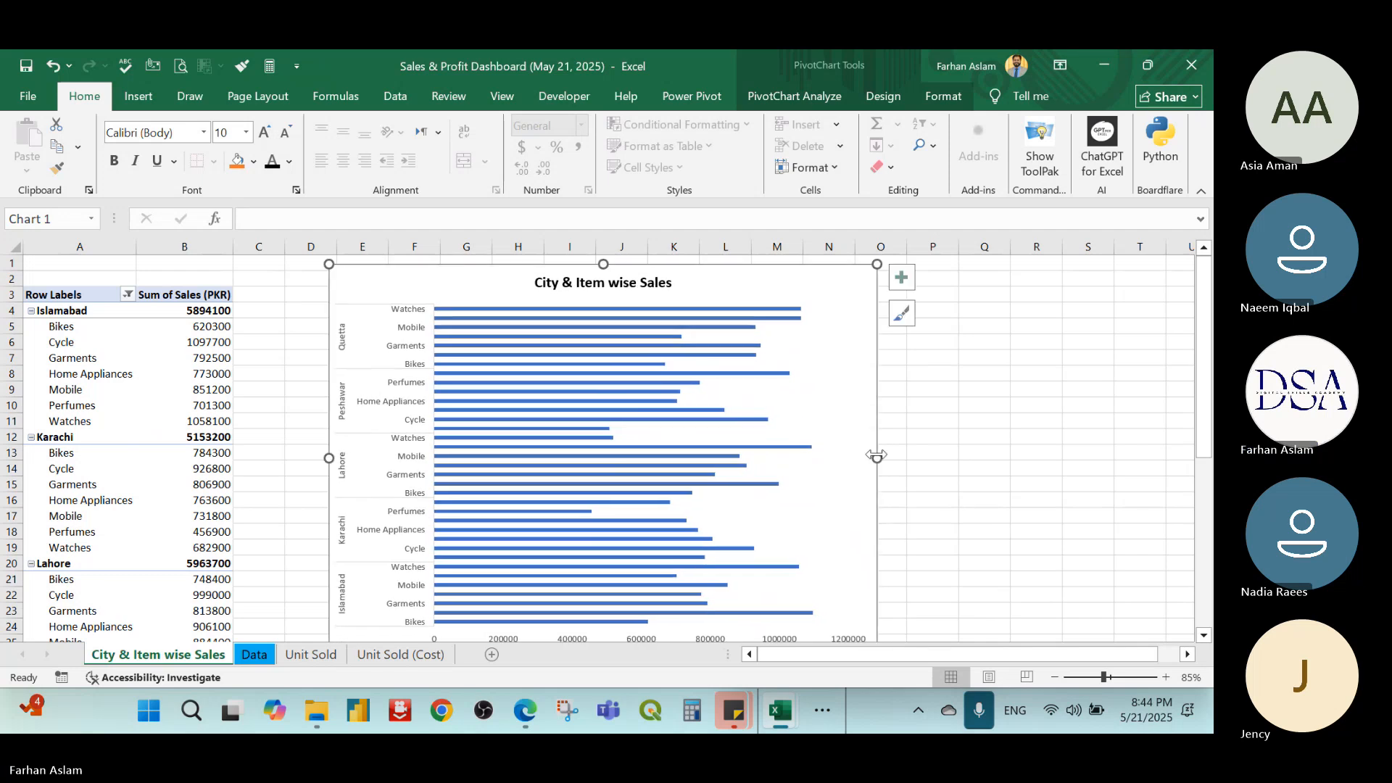
drag(877, 458, 853, 455)
key(Escape)
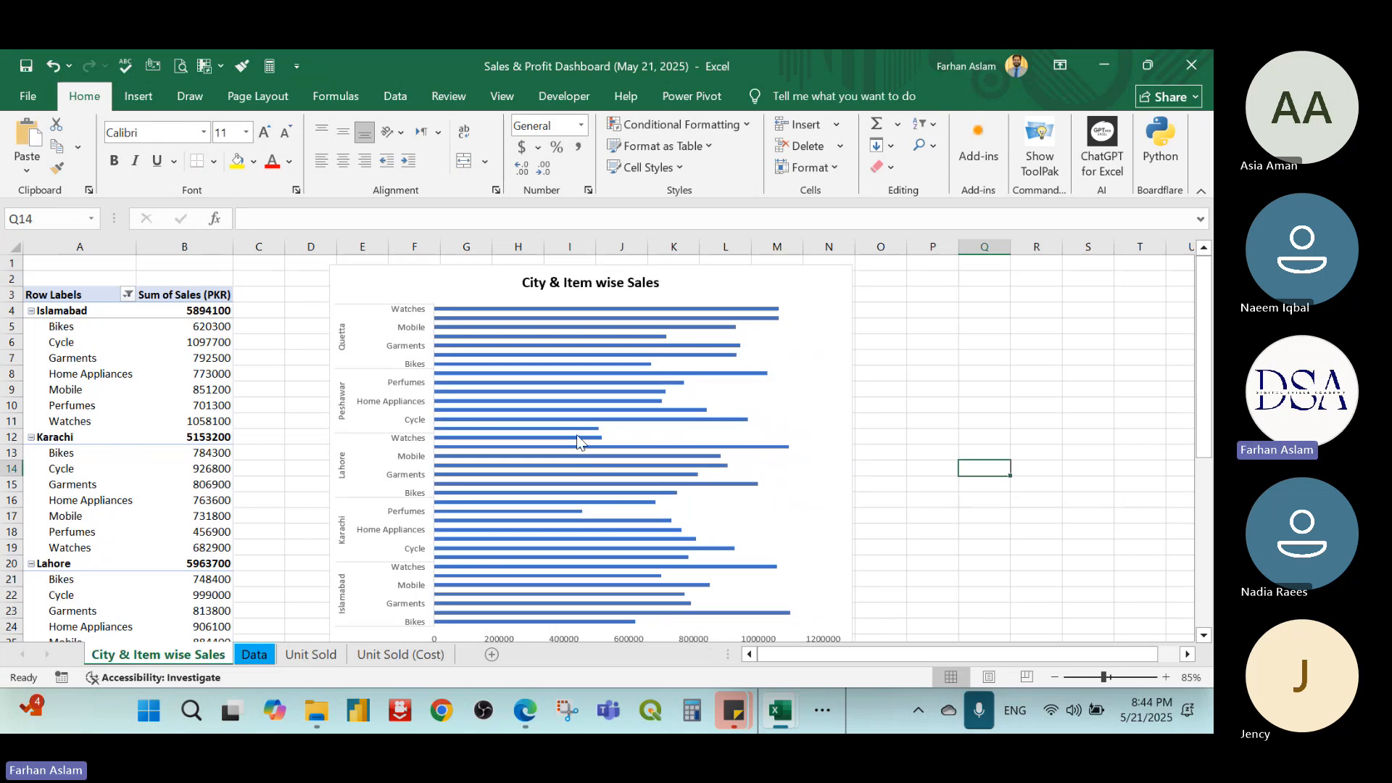
Check the Teams meeting window and minimise it to return to the Excel workbook
key(alt)
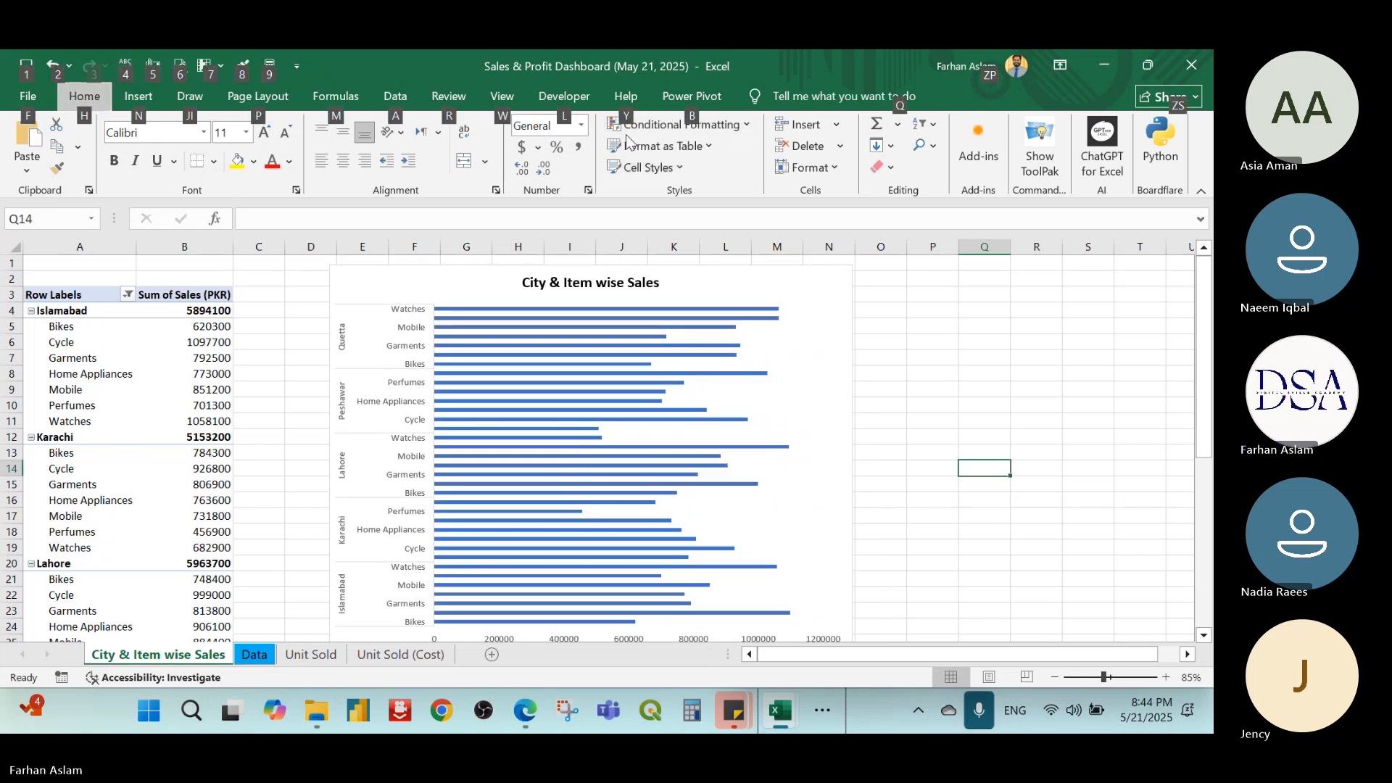
key(alt)
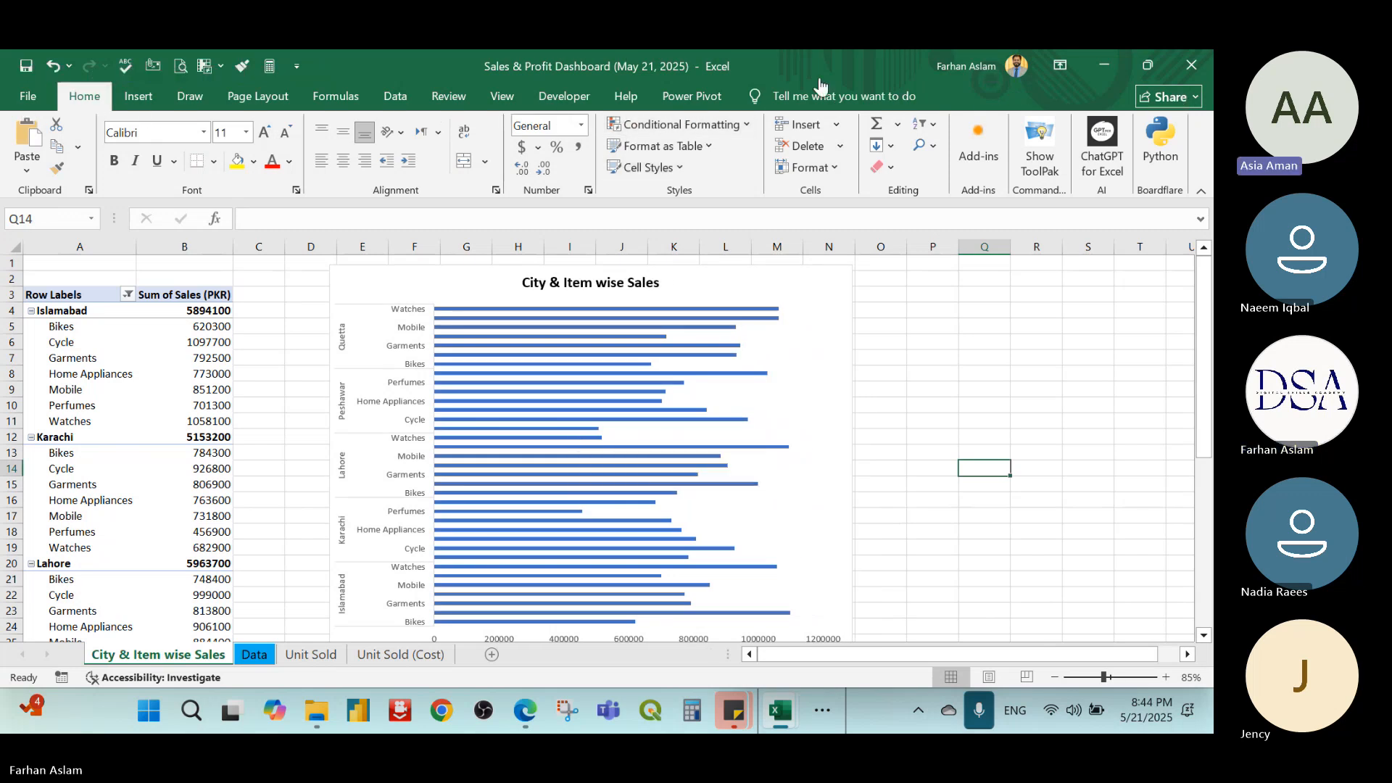
click(1109, 470)
key(alt+Tab)
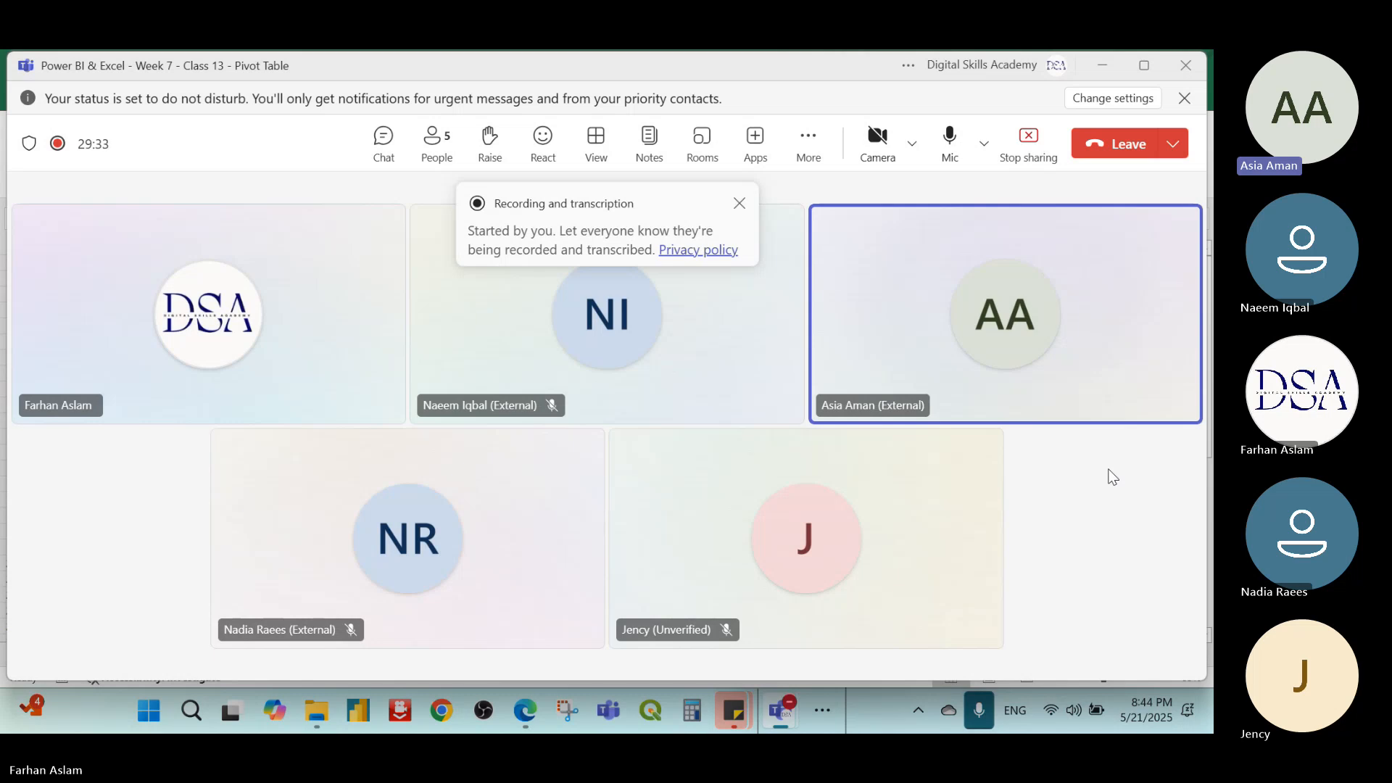
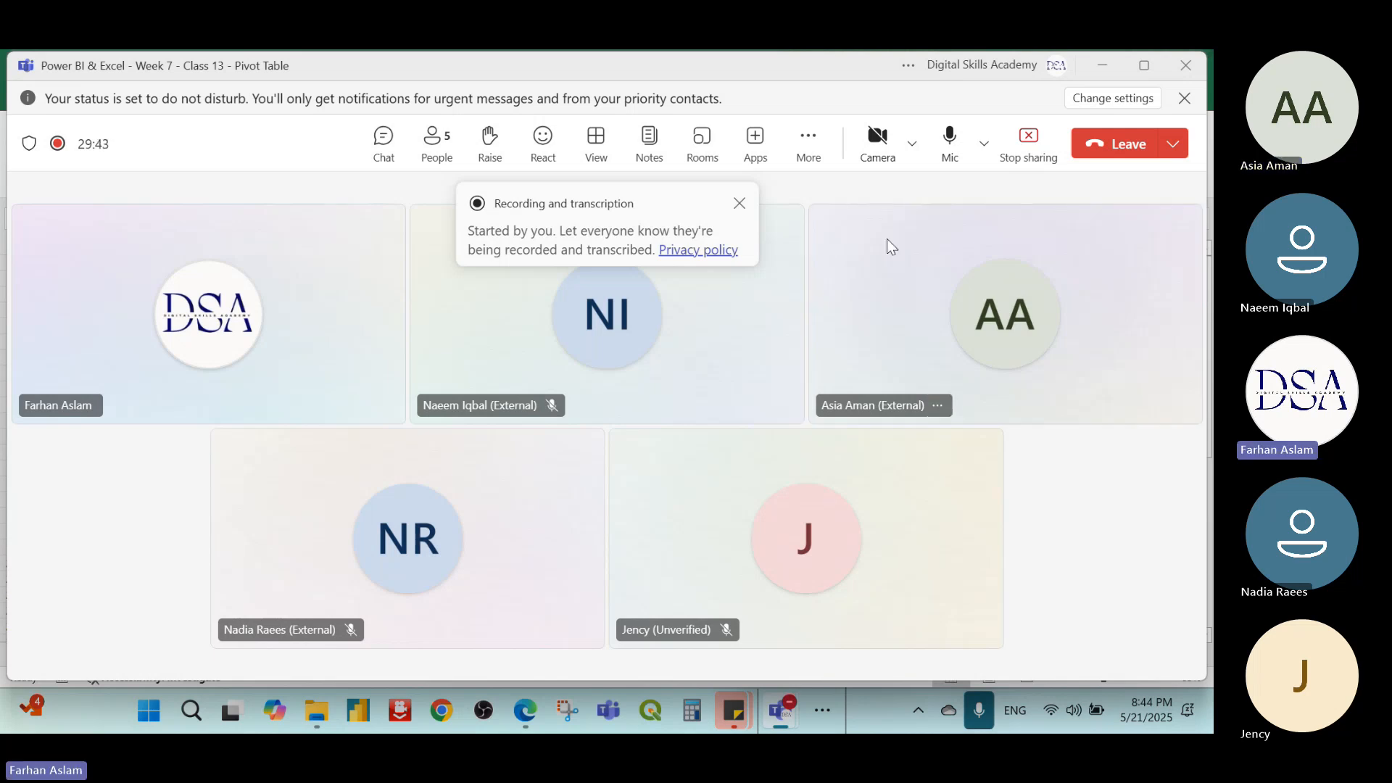
click(1105, 66)
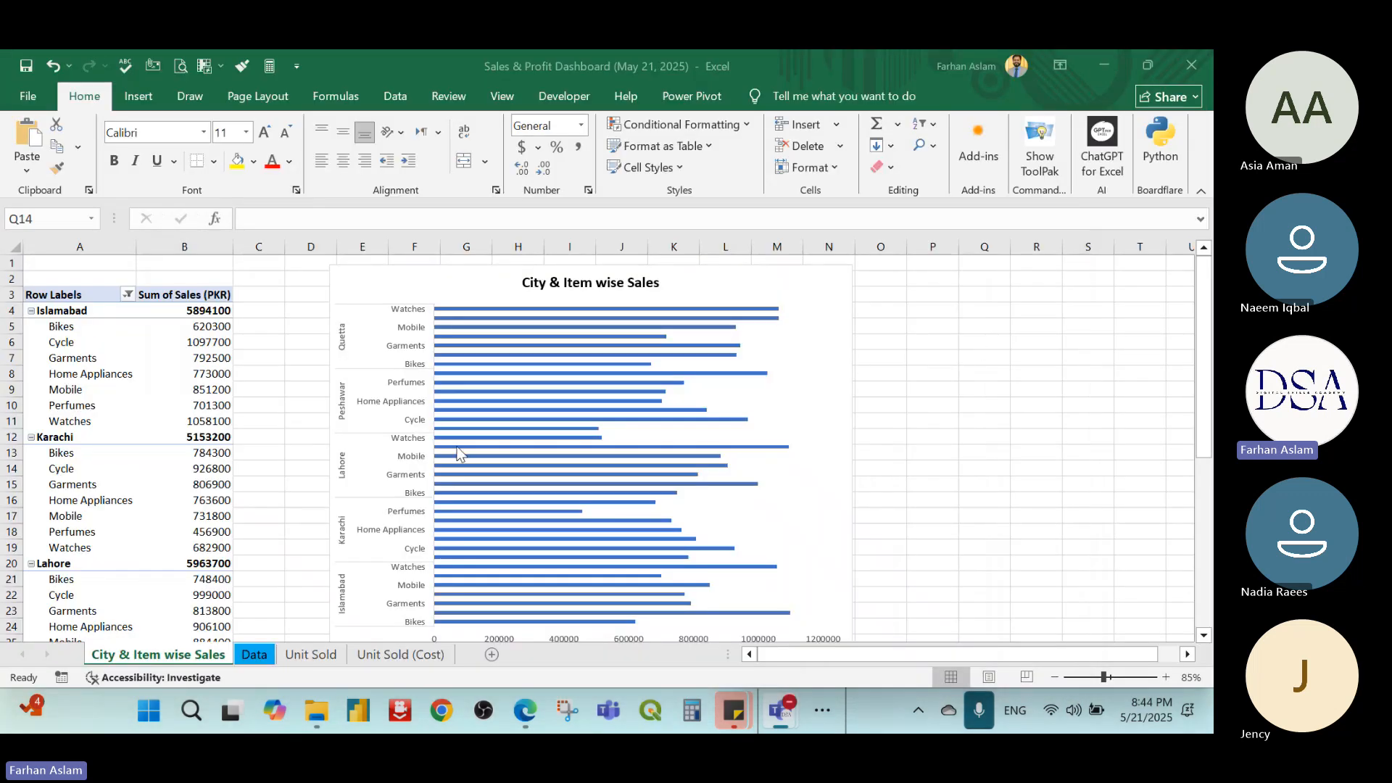
Compare with the Unit Sold (Cost) and Unit Sold sheets and return to the City & Item wise Sales sheet
click(373, 662)
click(325, 660)
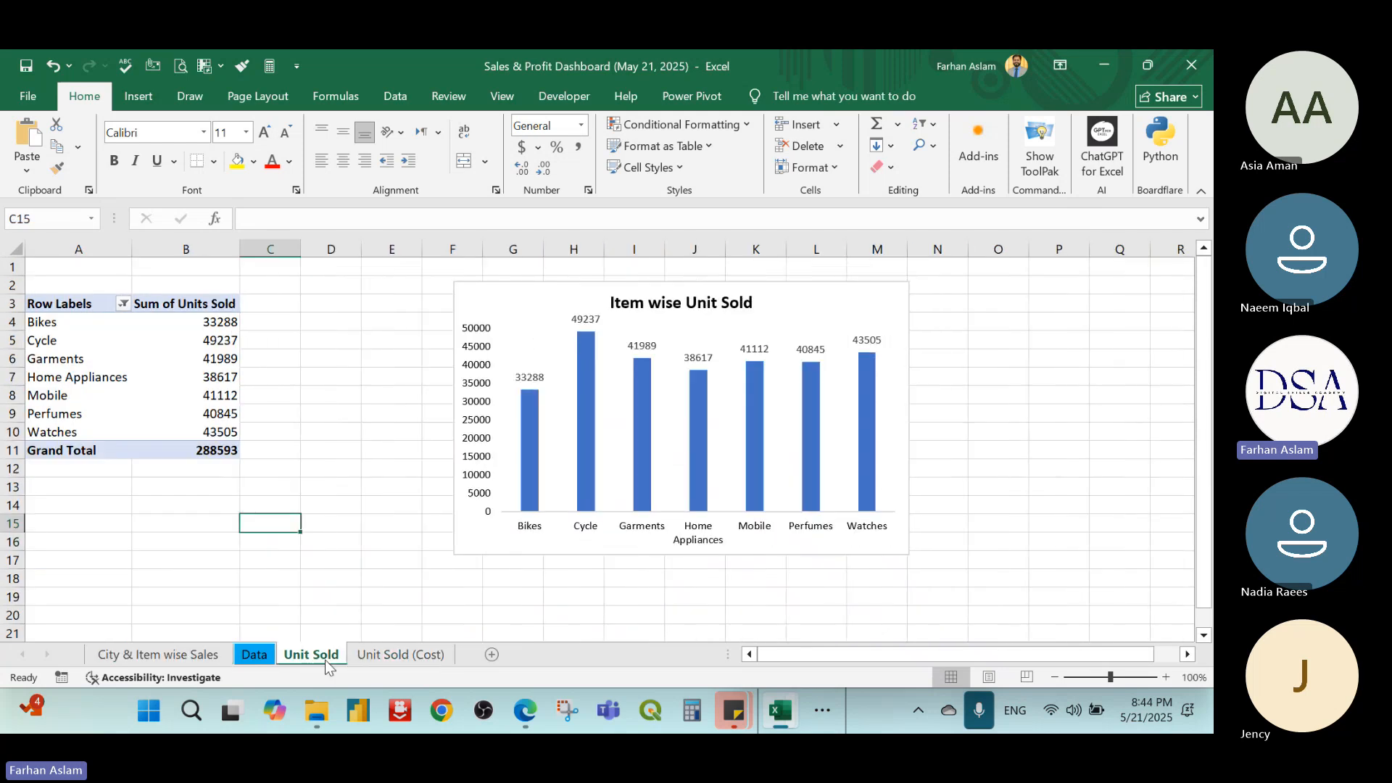
click(177, 661)
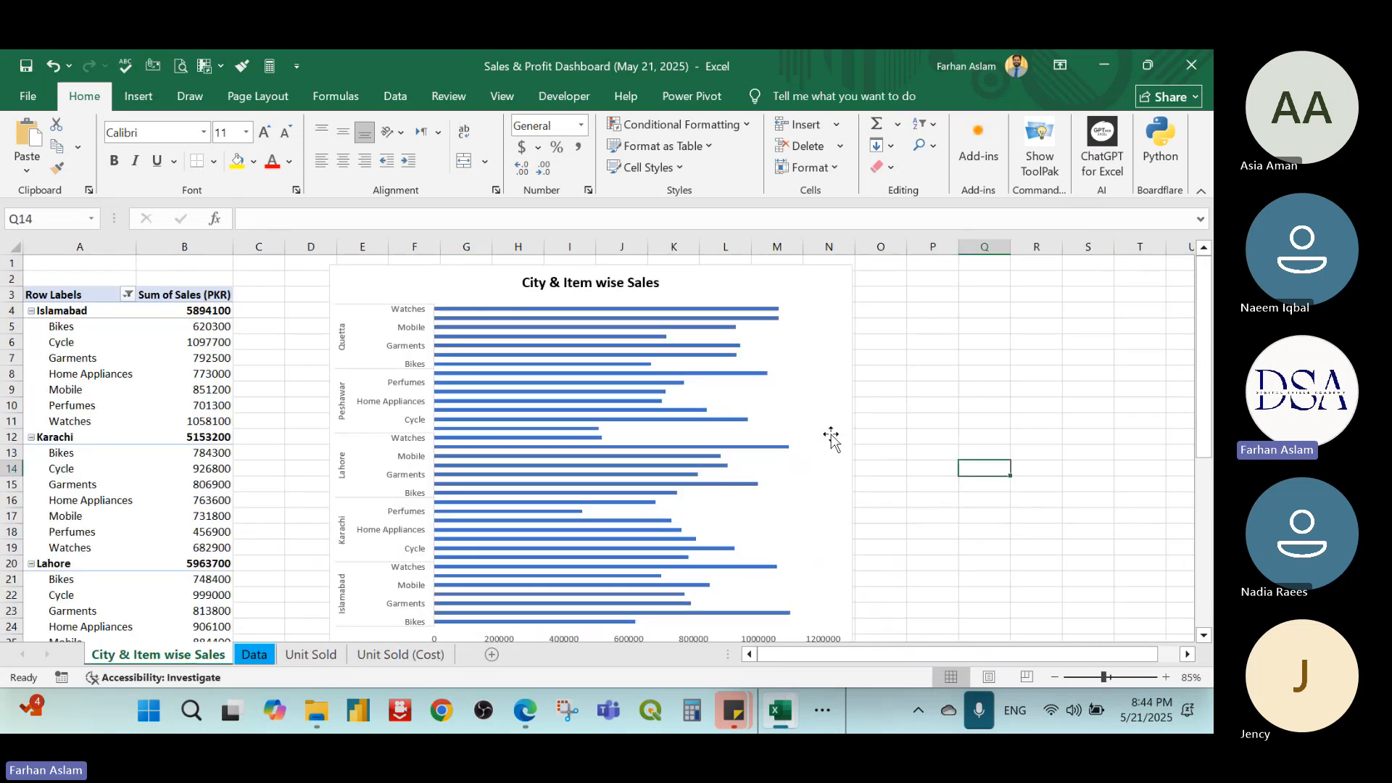
click(932, 357)
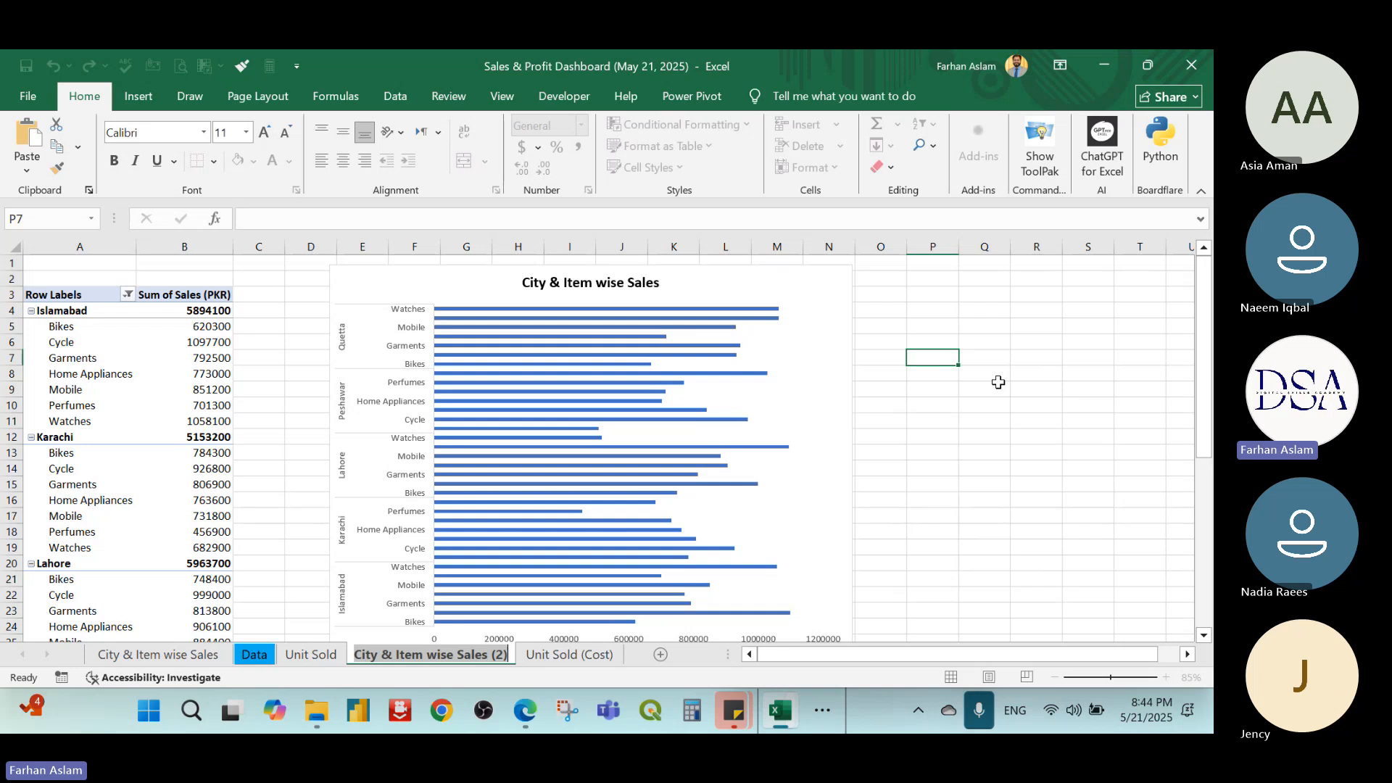
key(Right)
key(Left)
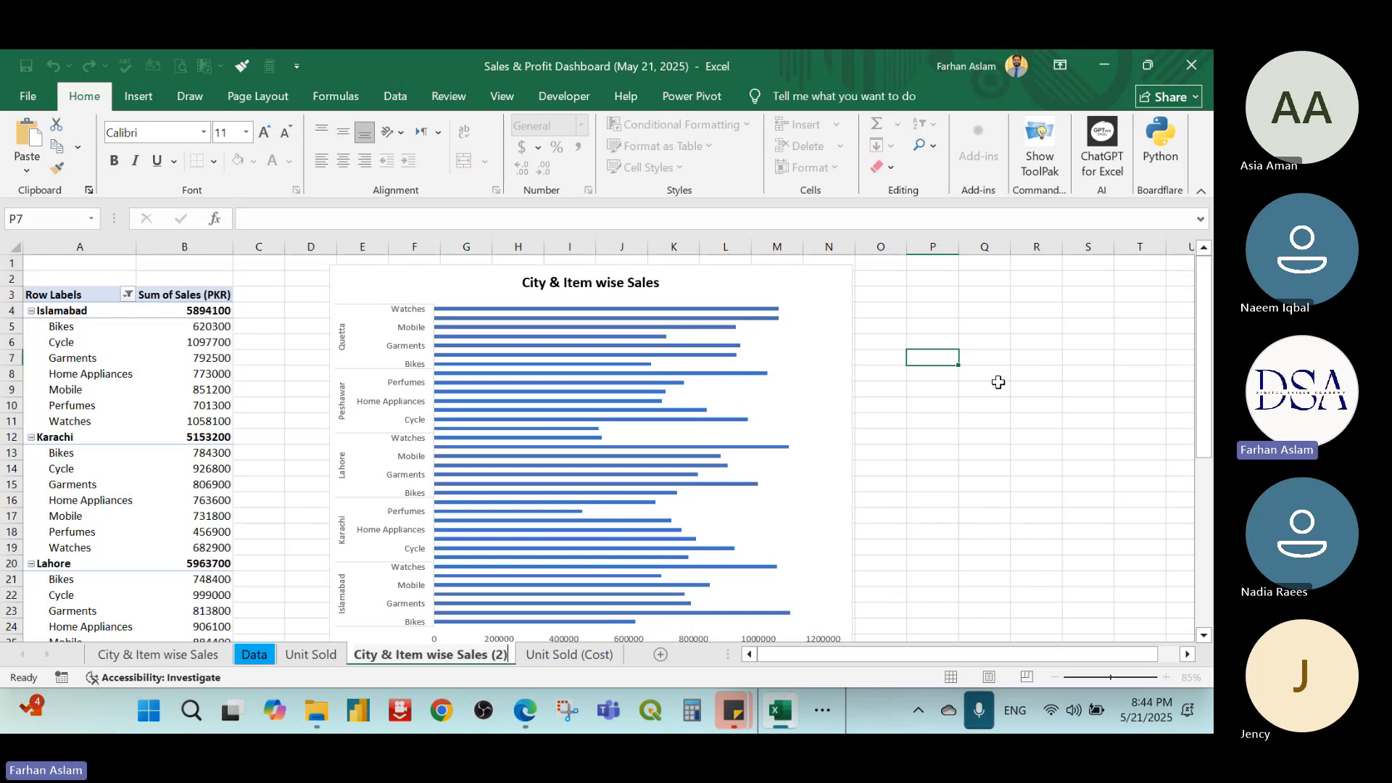
key(ctrl+shift+Left)
key(ctrl+shift+Left)
key(ctrl+shift+Left)
key(ctrl+shift+Right)
click(998, 382)
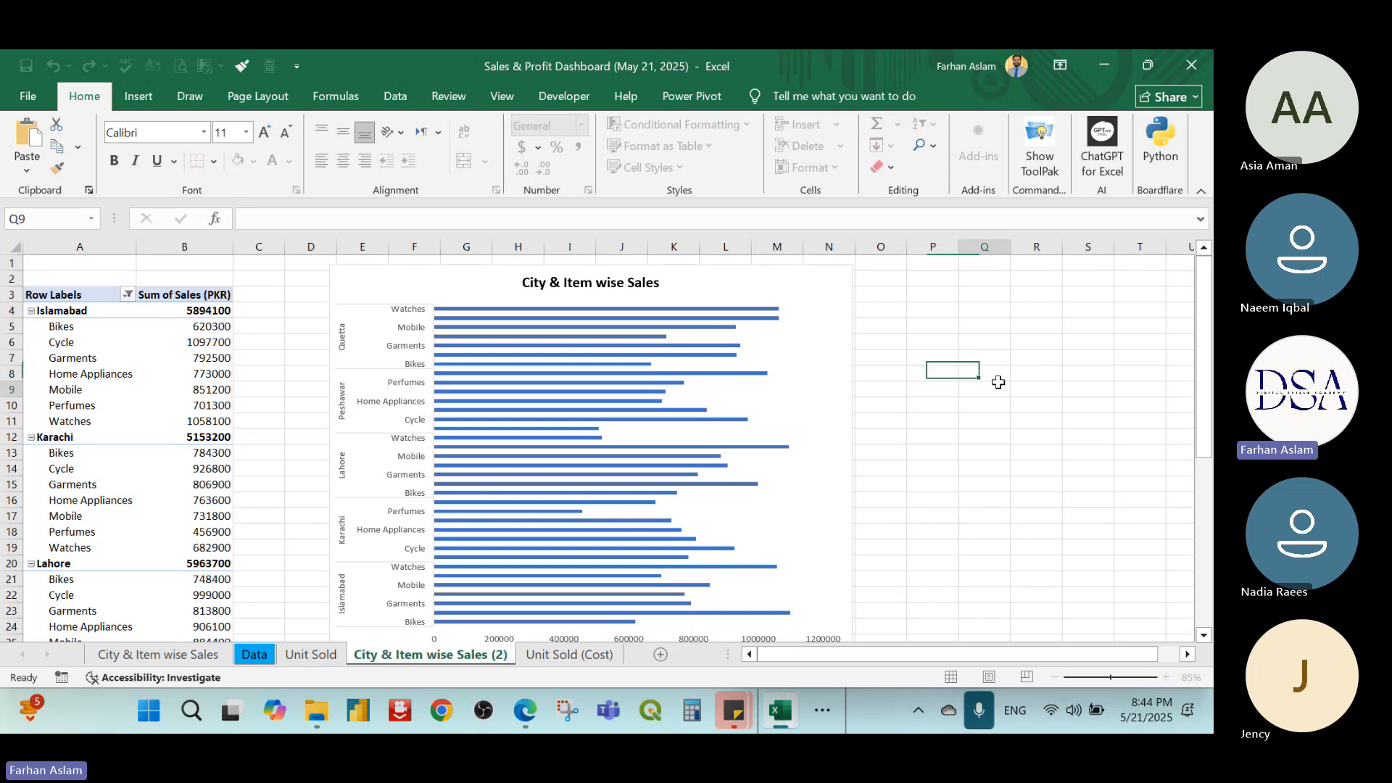
Bring up the PivotTable's field list and remove the Items field from the rows, leaving only City
click(115, 357)
right_click(119, 366)
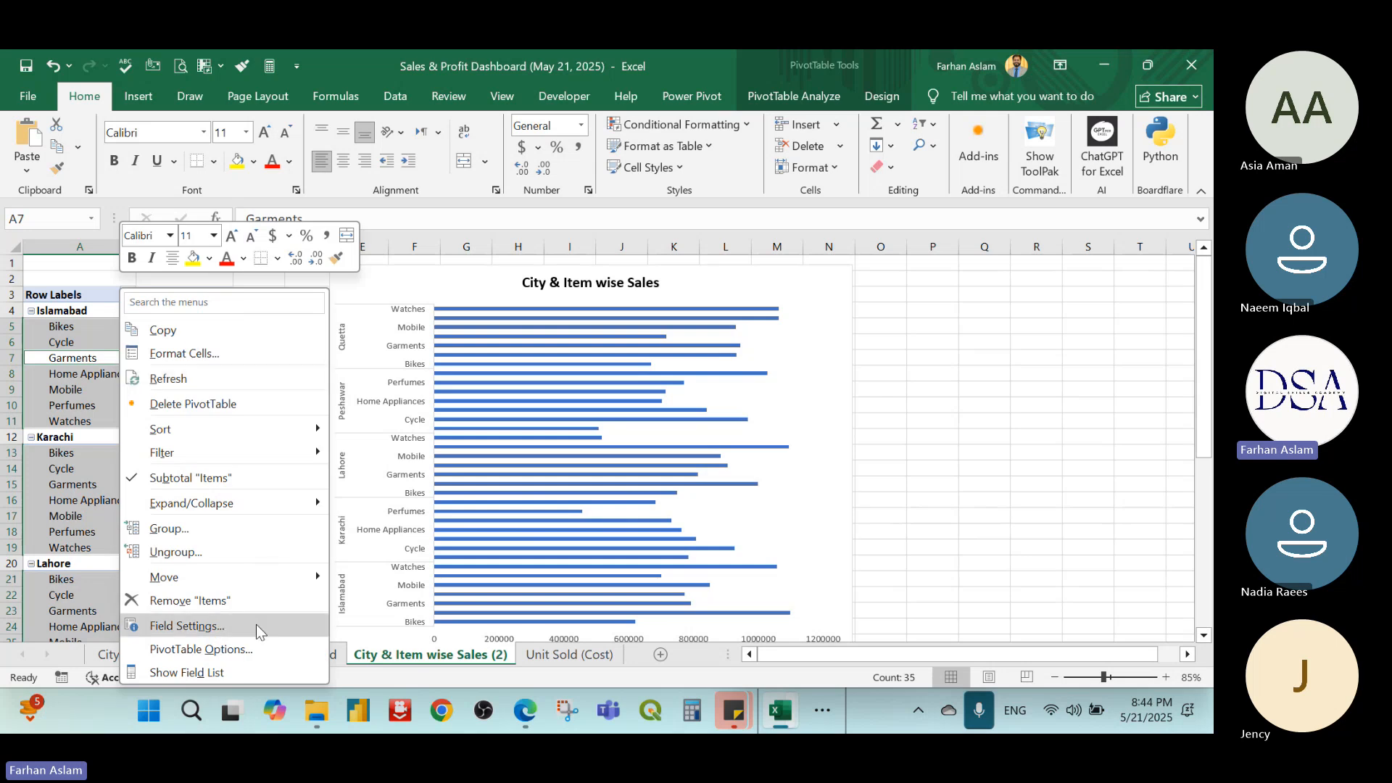
click(255, 672)
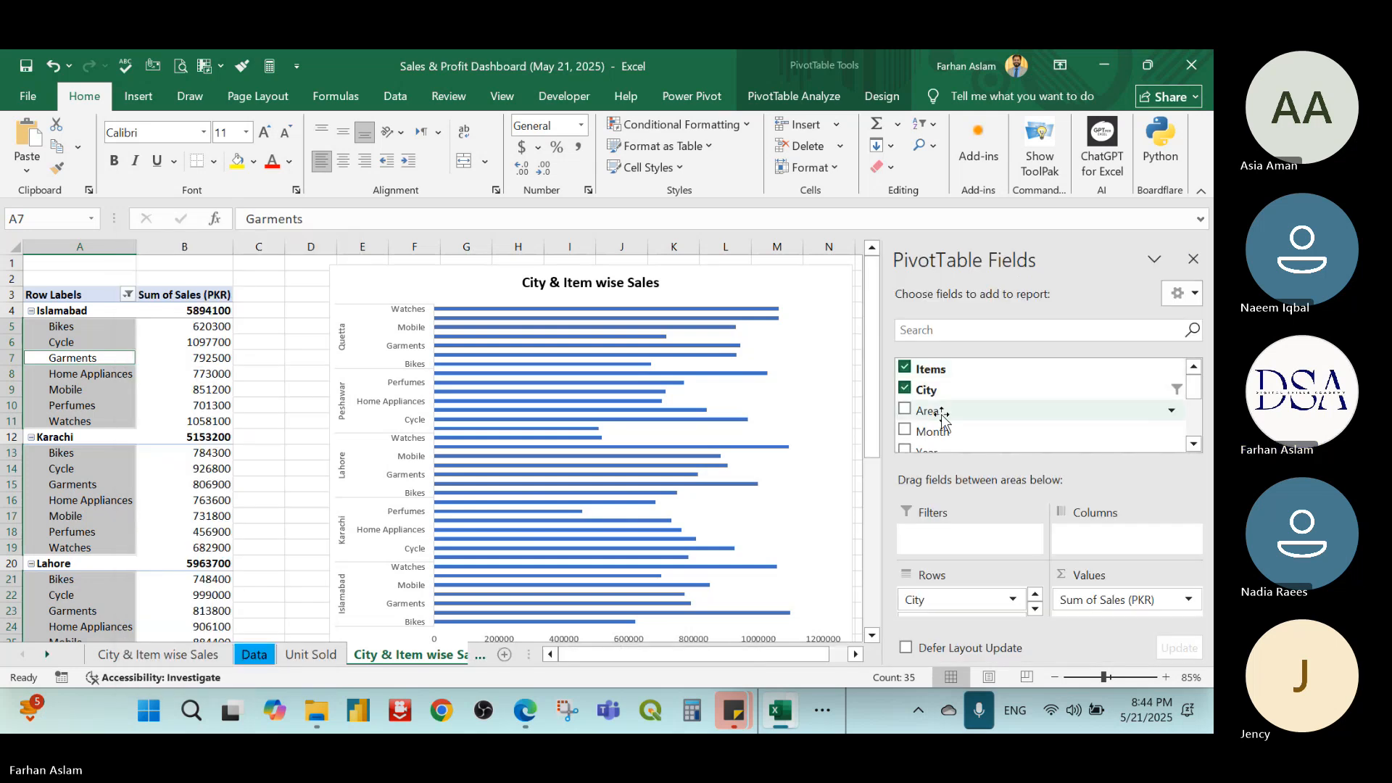
click(1035, 609)
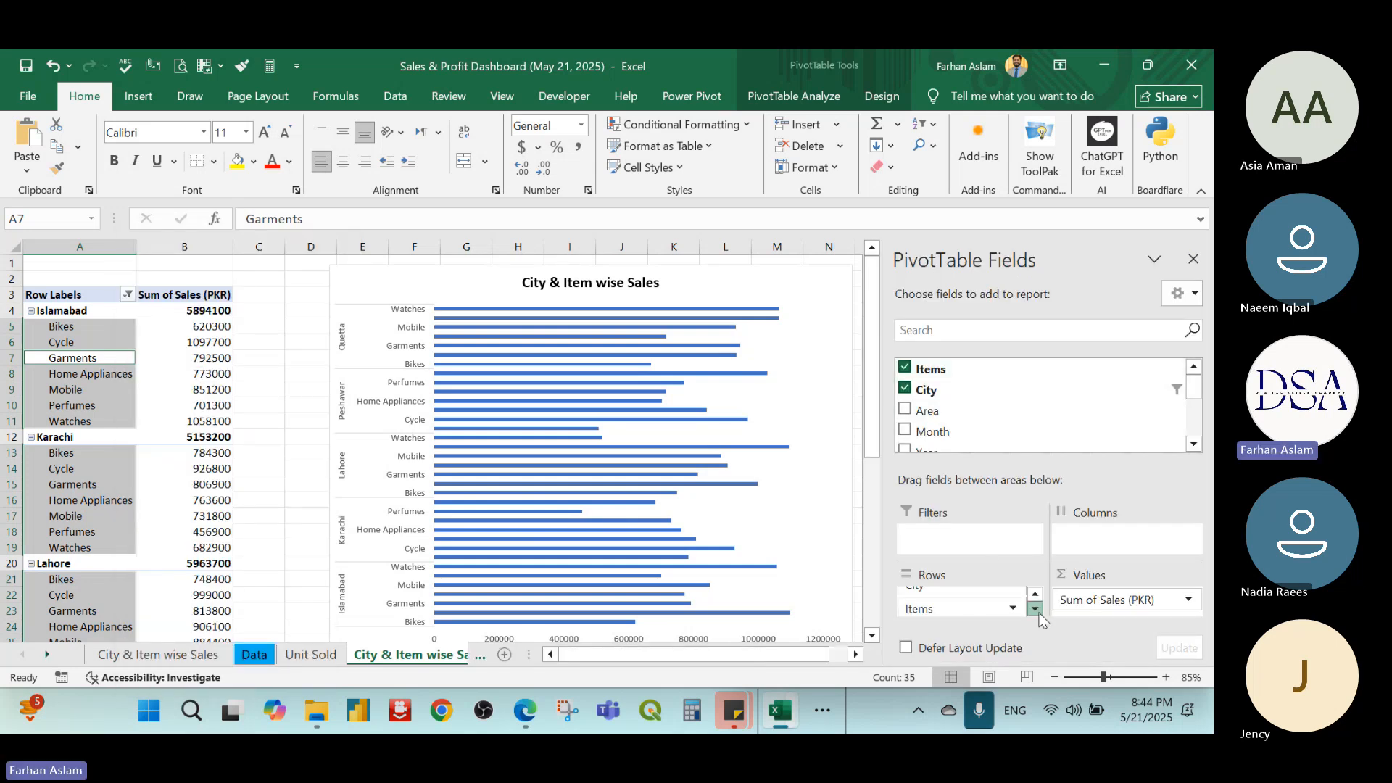
drag(984, 603, 500, 594)
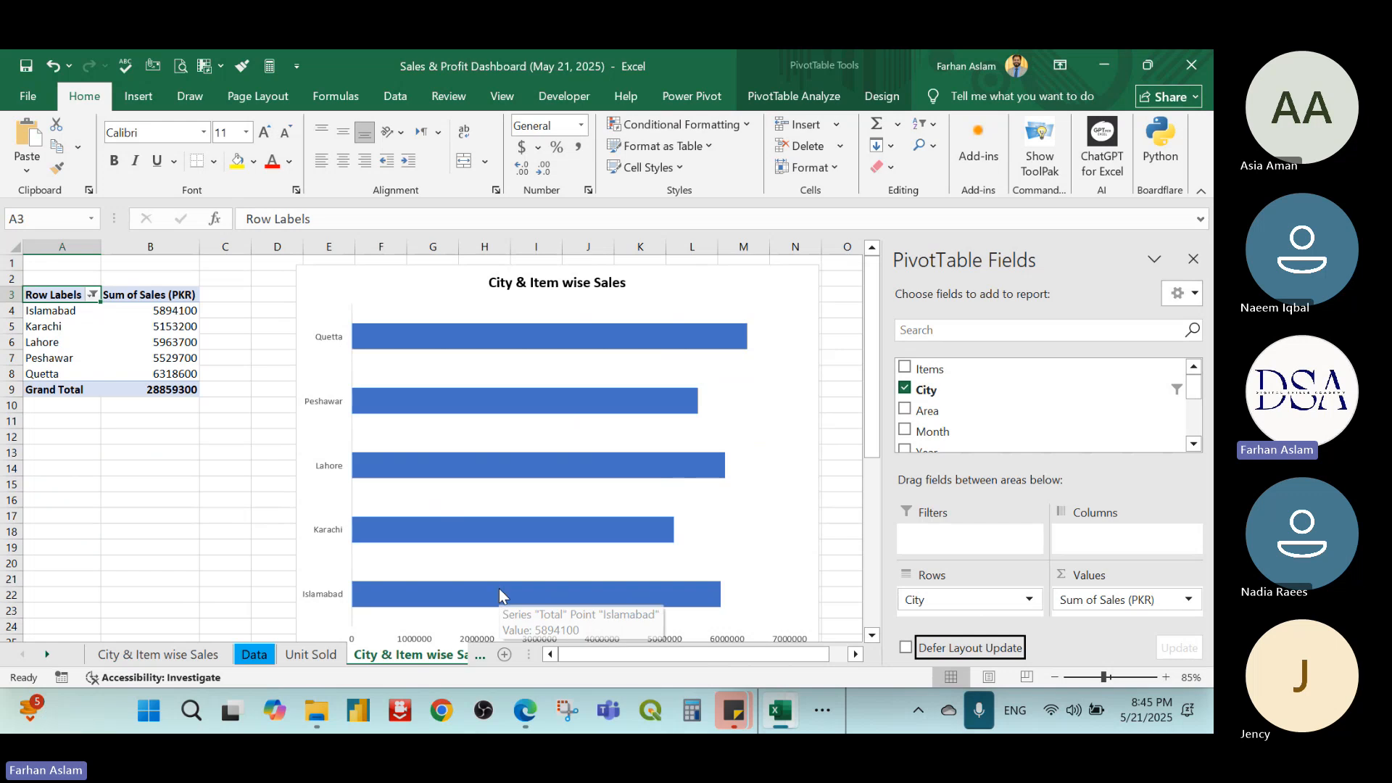
Replace Sum of Sales (PKR) with the Profit (PKR) field in the PivotTable's values and close the field list
drag(1138, 605, 210, 508)
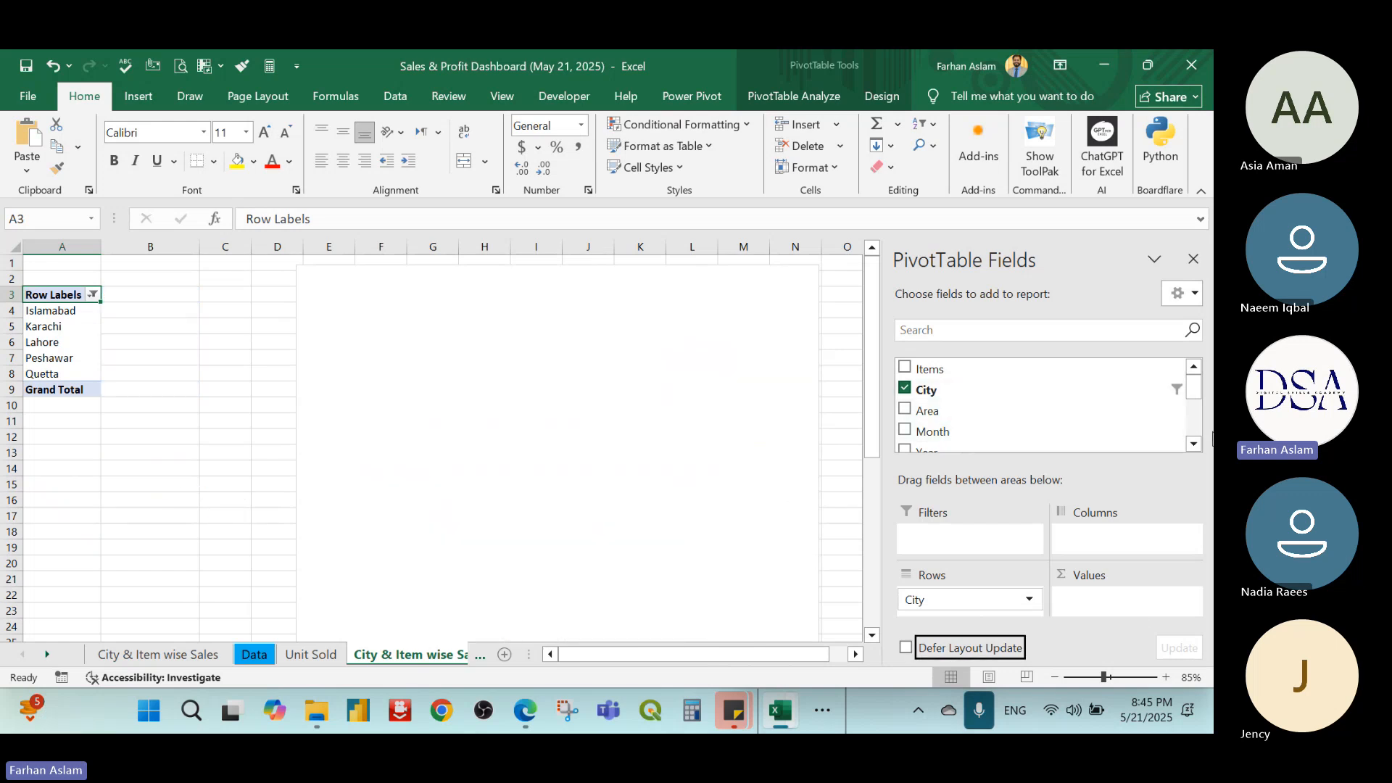
scroll(1044, 406, down, 3)
click(904, 419)
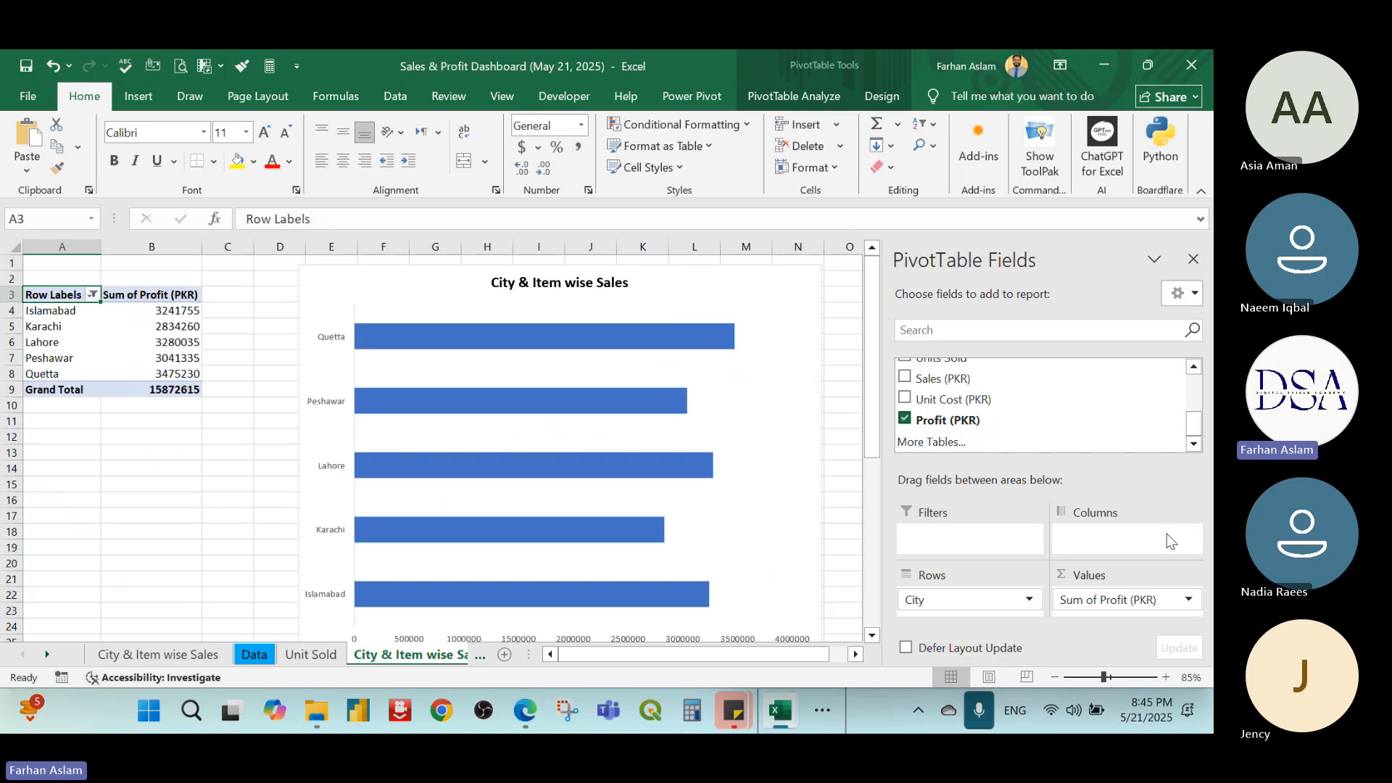
click(1193, 259)
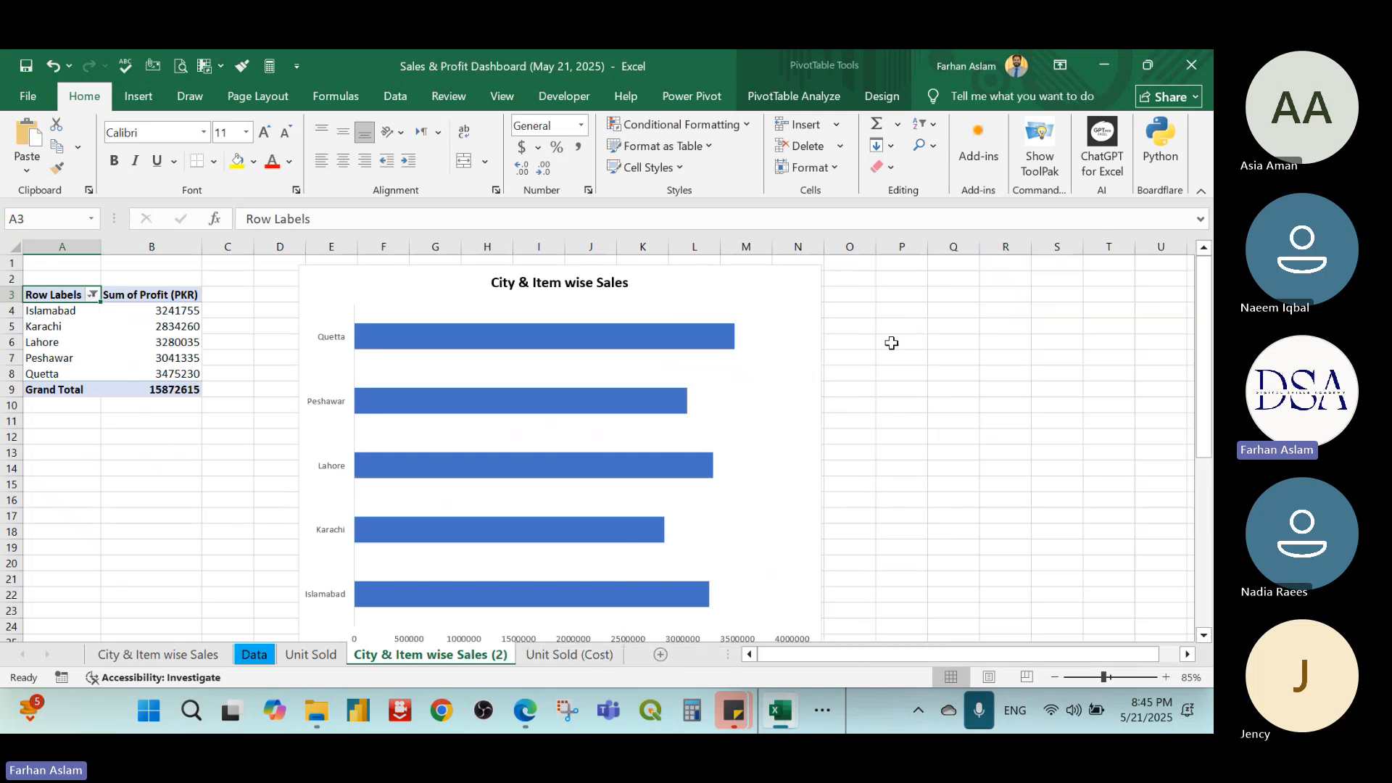
Reduce the PivotChart's height and width and place it beside the PivotTable, spanning about columns E to M and rows 1 to 18
drag(779, 283, 817, 276)
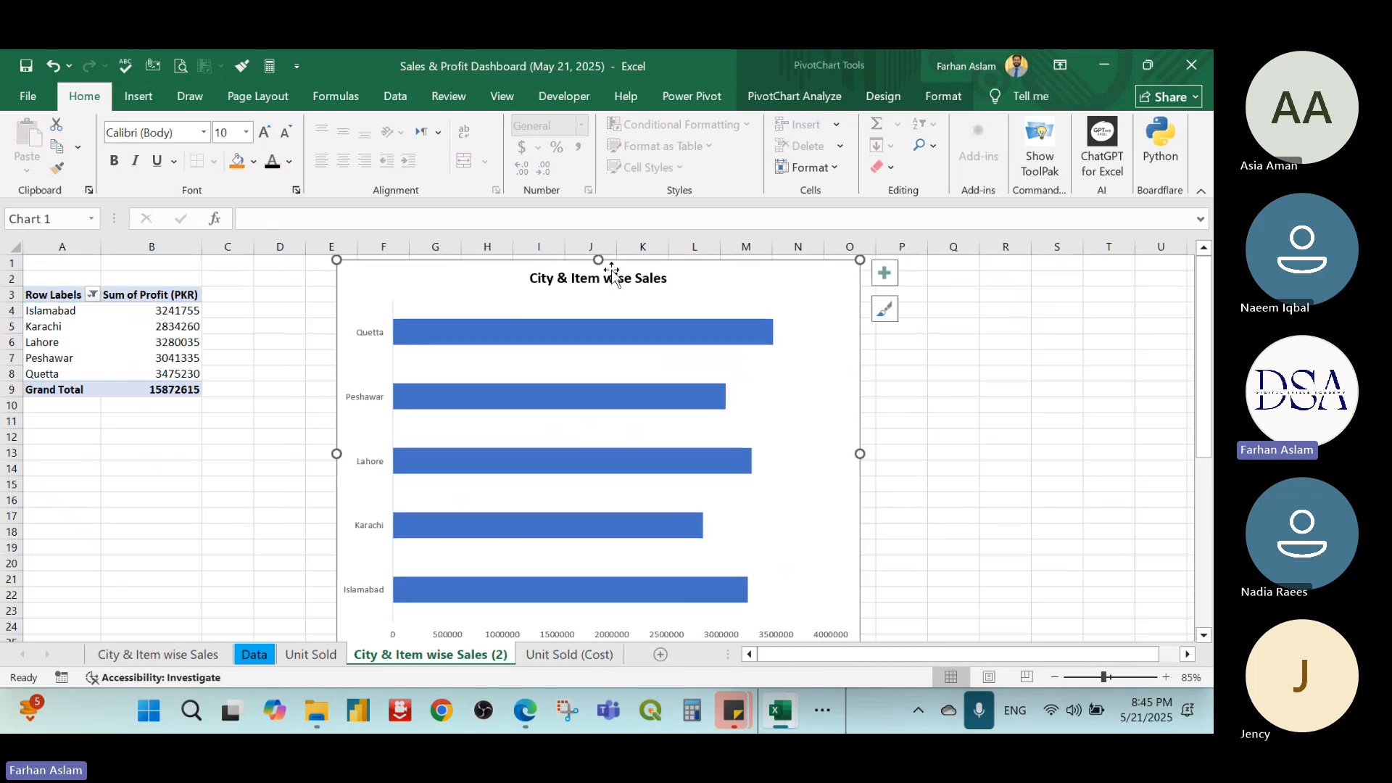
drag(599, 259, 646, 272)
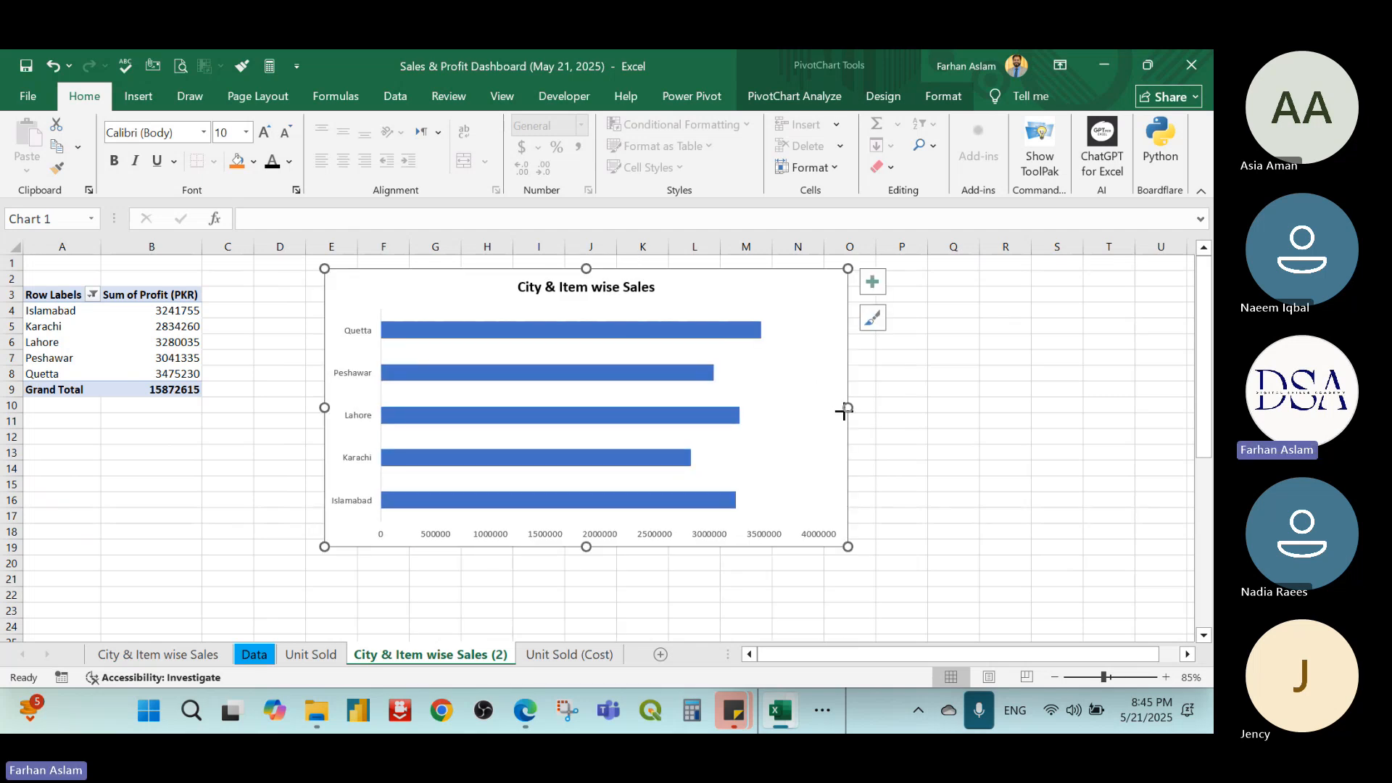
drag(845, 407, 788, 415)
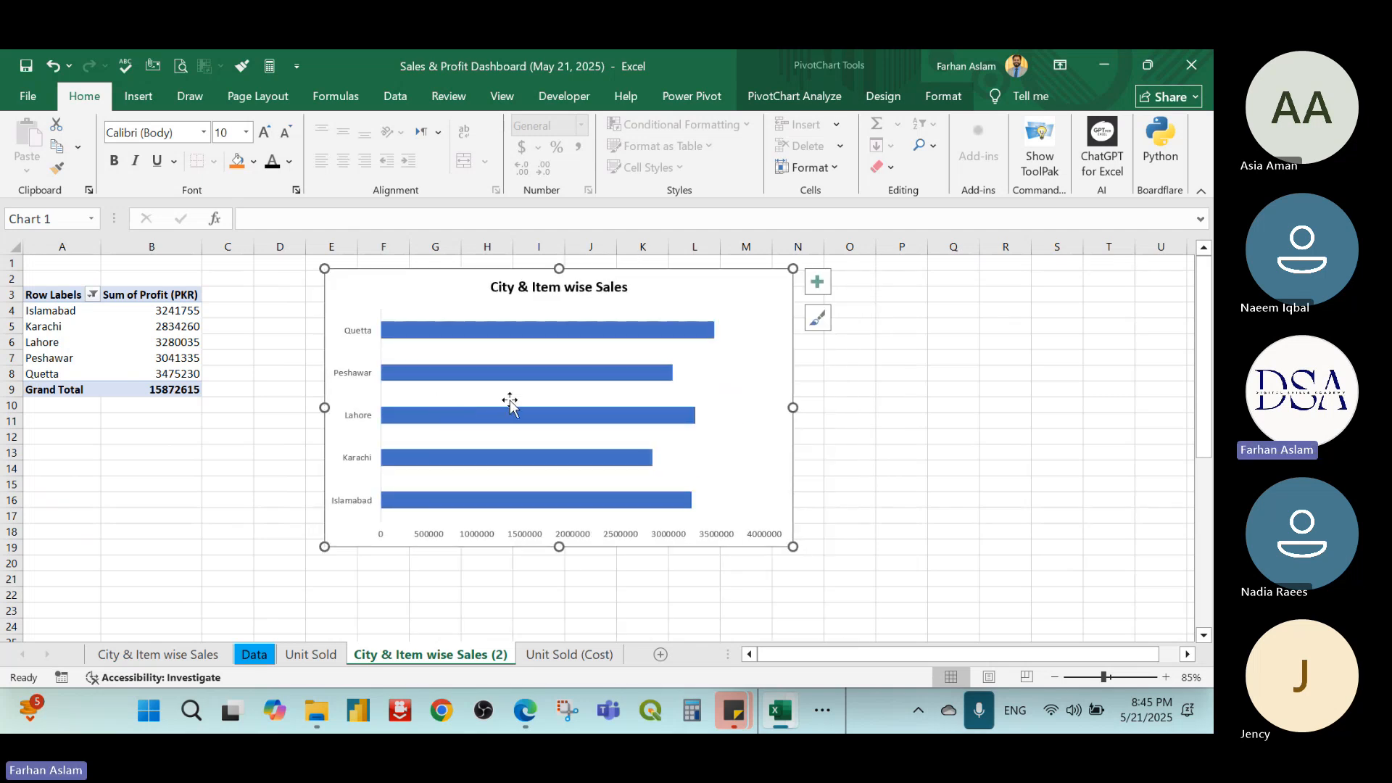
Fill only the Quetta bar of the PivotChart with the orange theme color
mouse_move(554, 336)
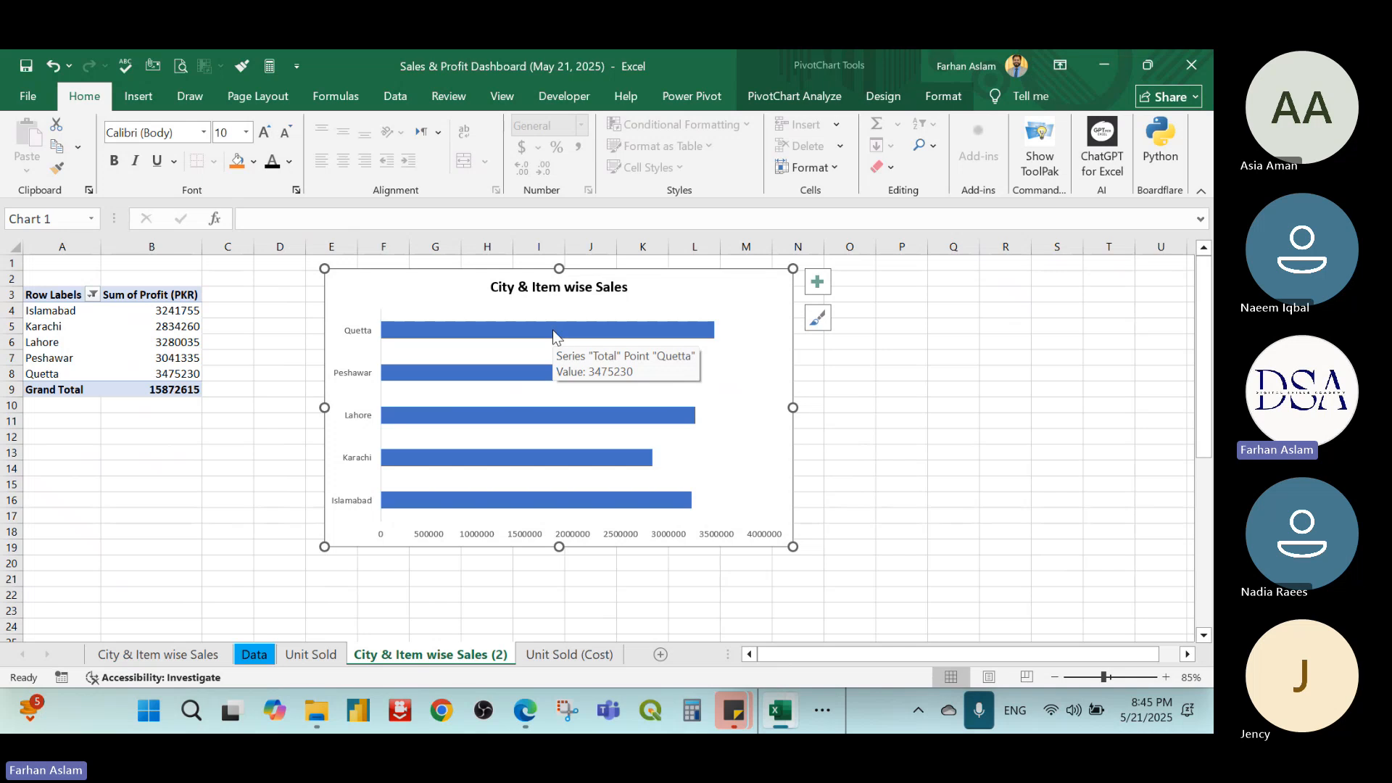
click(555, 336)
click(899, 373)
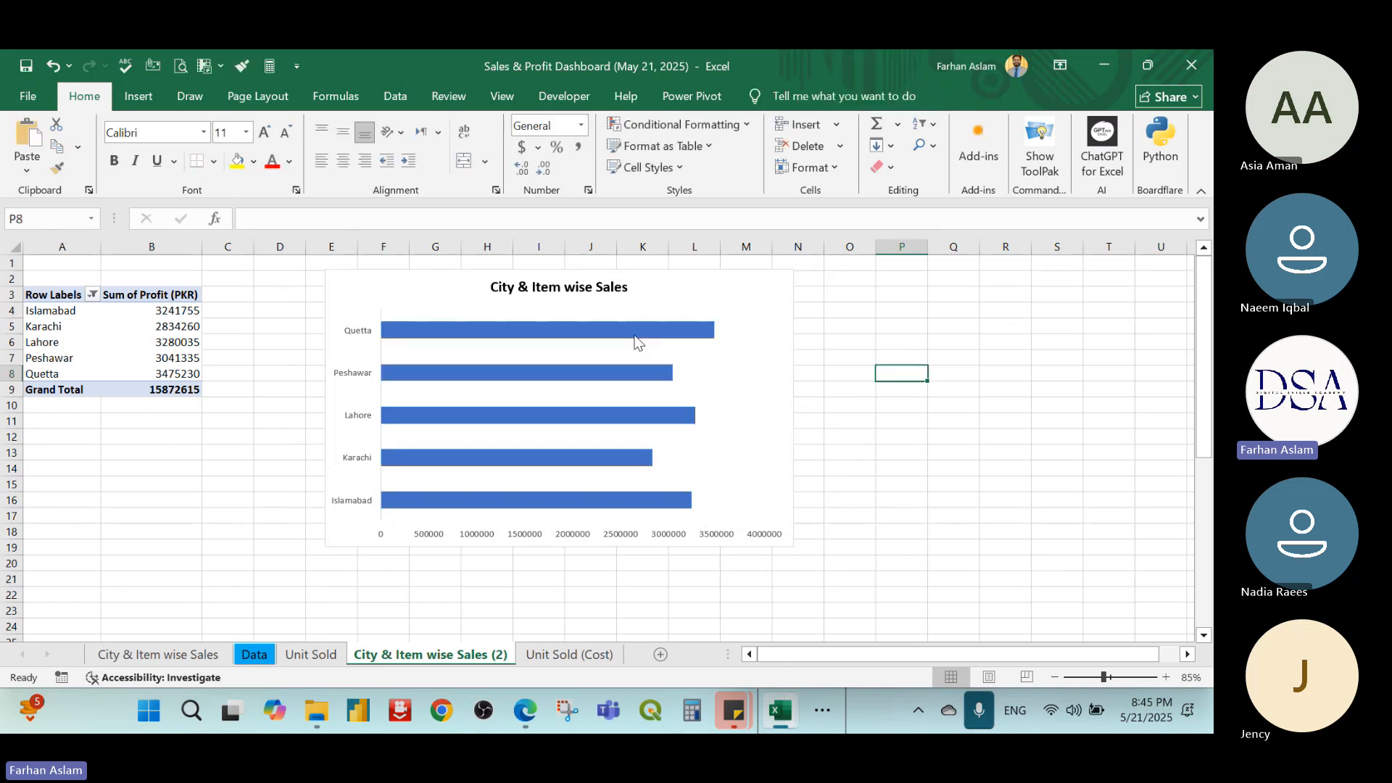
click(639, 337)
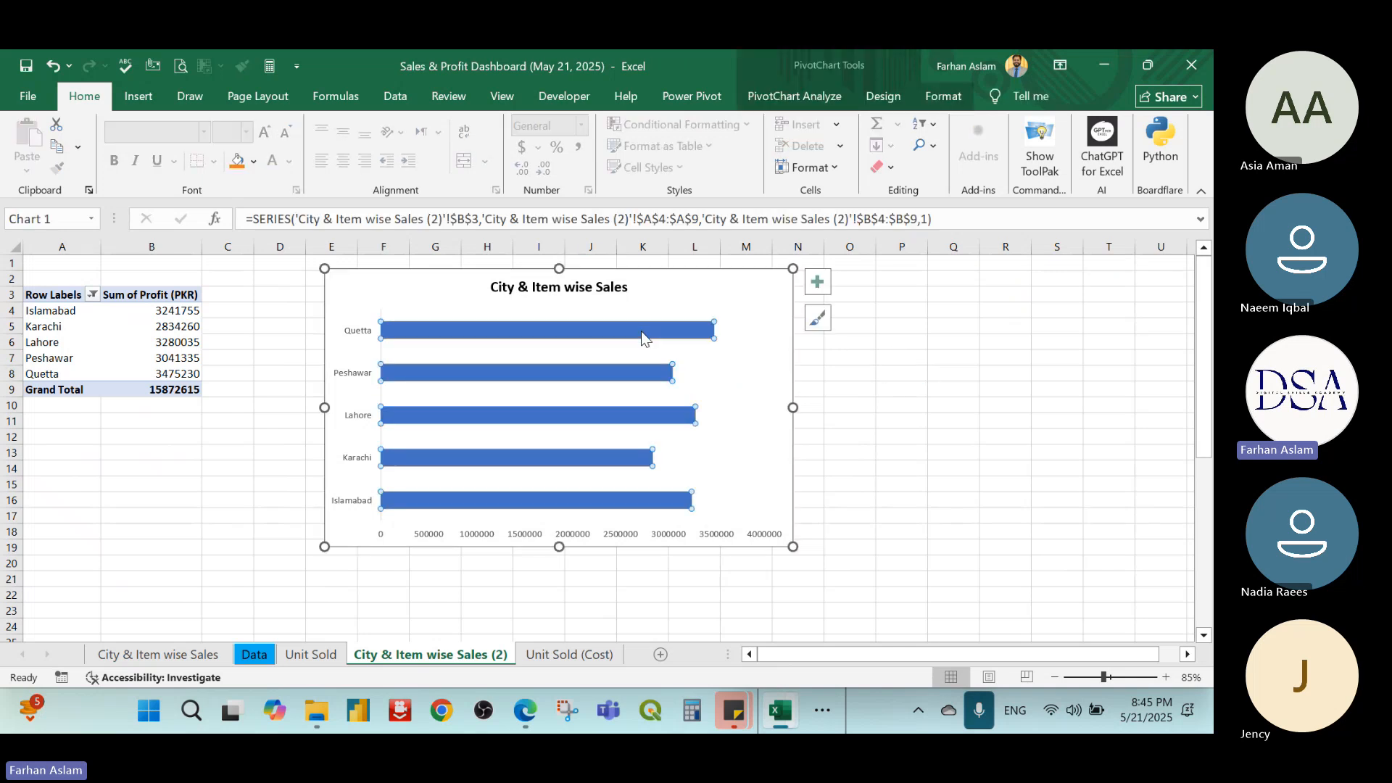
right_click(640, 331)
click(666, 283)
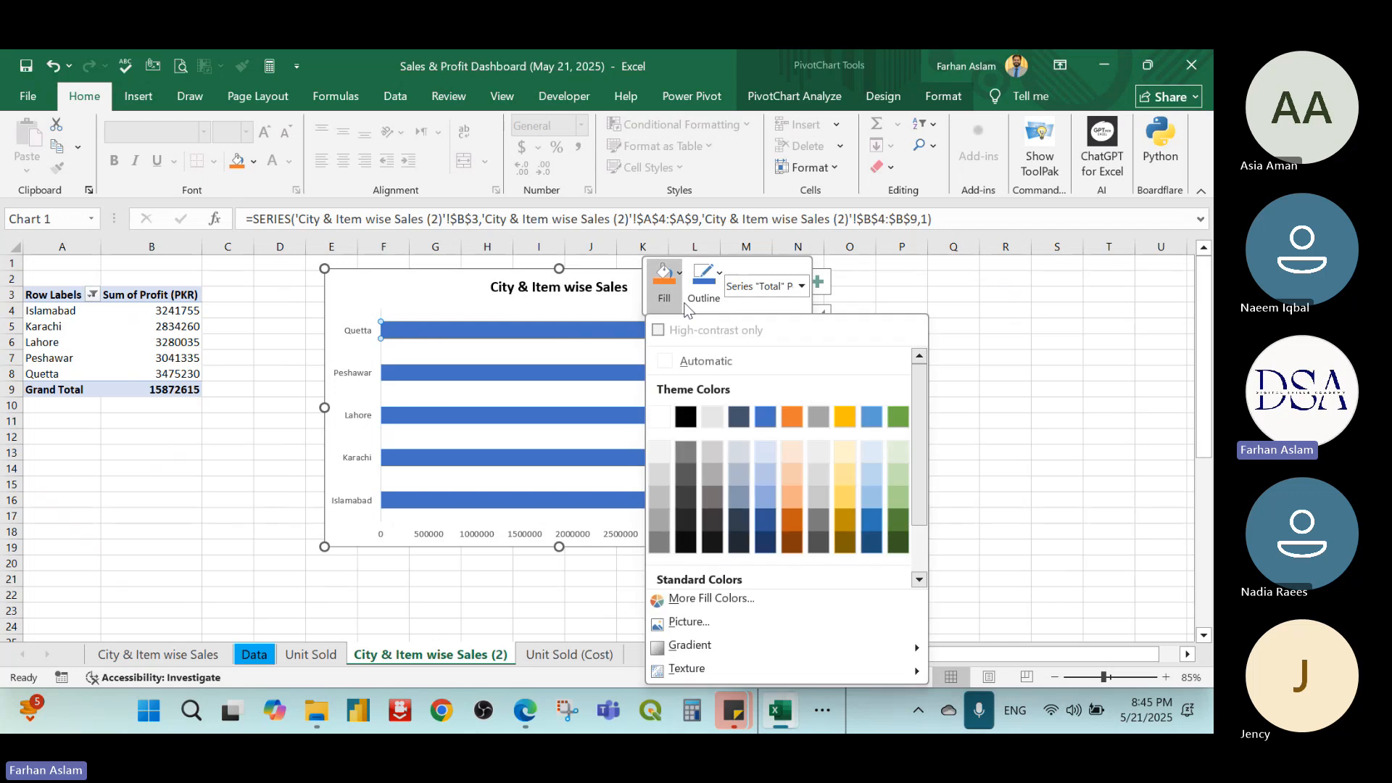
click(790, 417)
Fill the Peshawar bar with the green theme color and the Karachi bar with standard dark blue
click(656, 377)
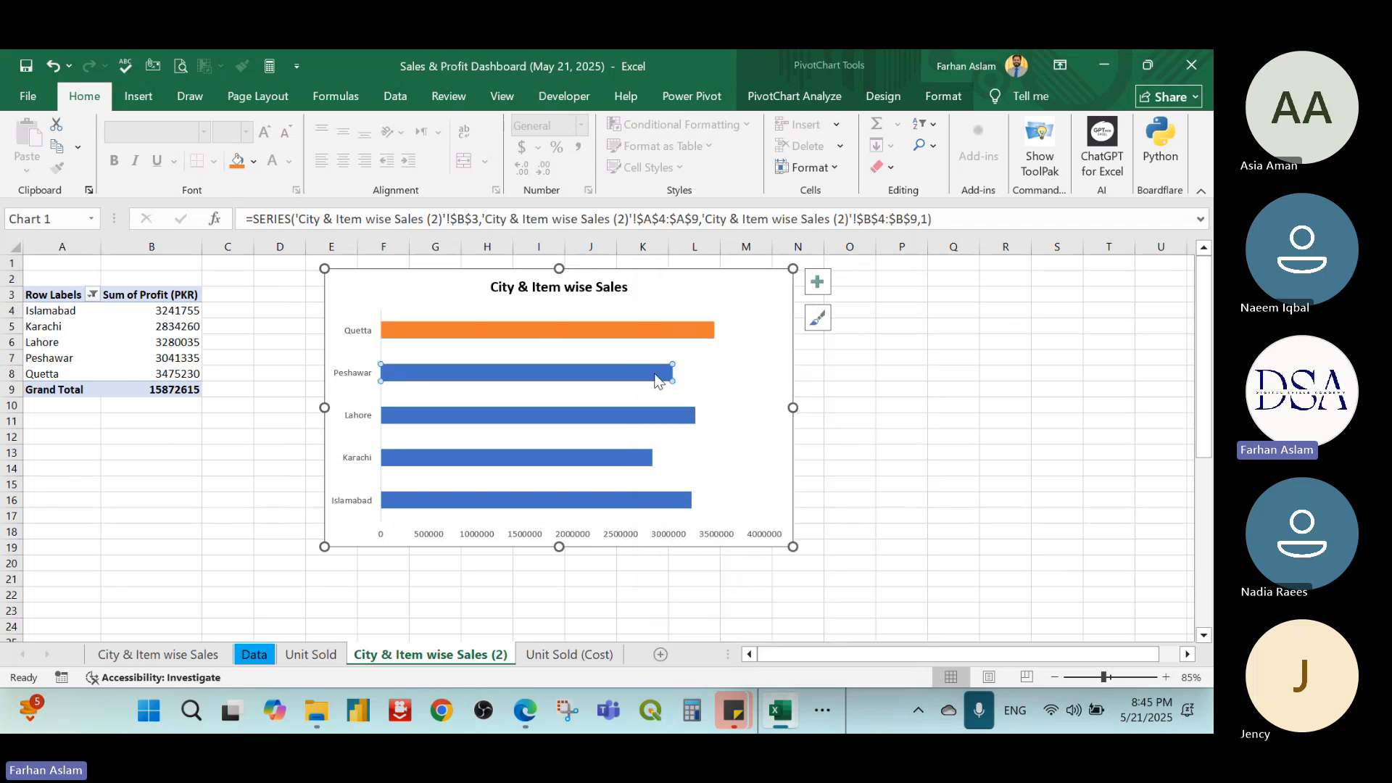
right_click(656, 377)
click(677, 320)
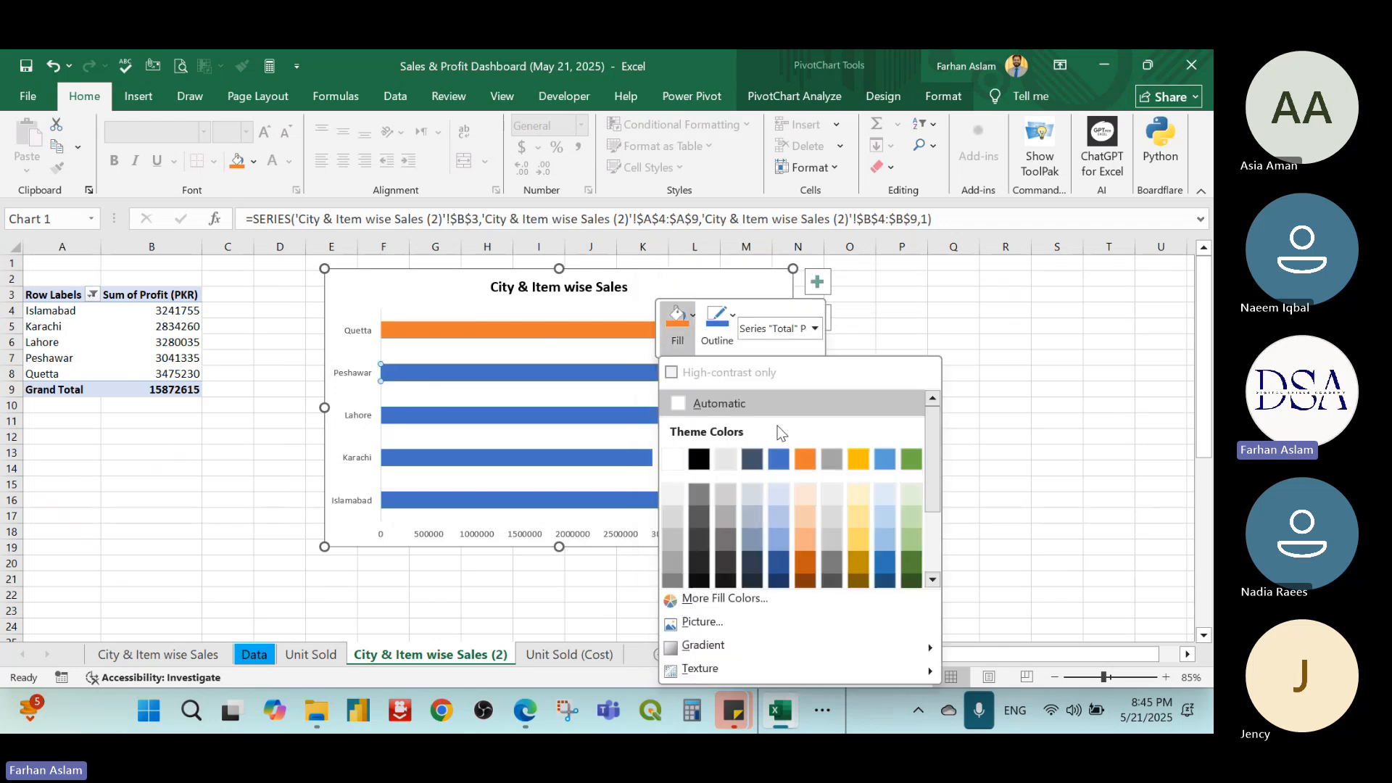
click(911, 459)
click(676, 422)
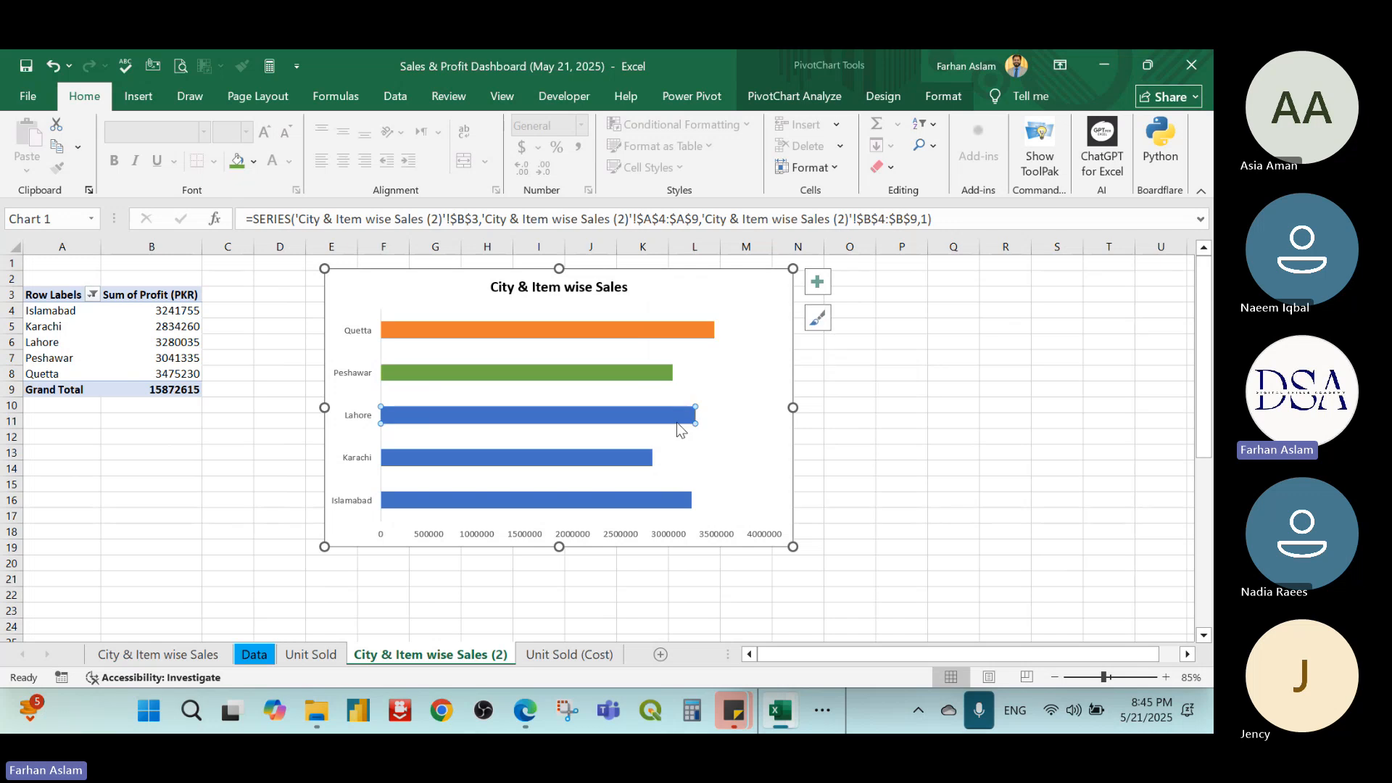
right_click(628, 457)
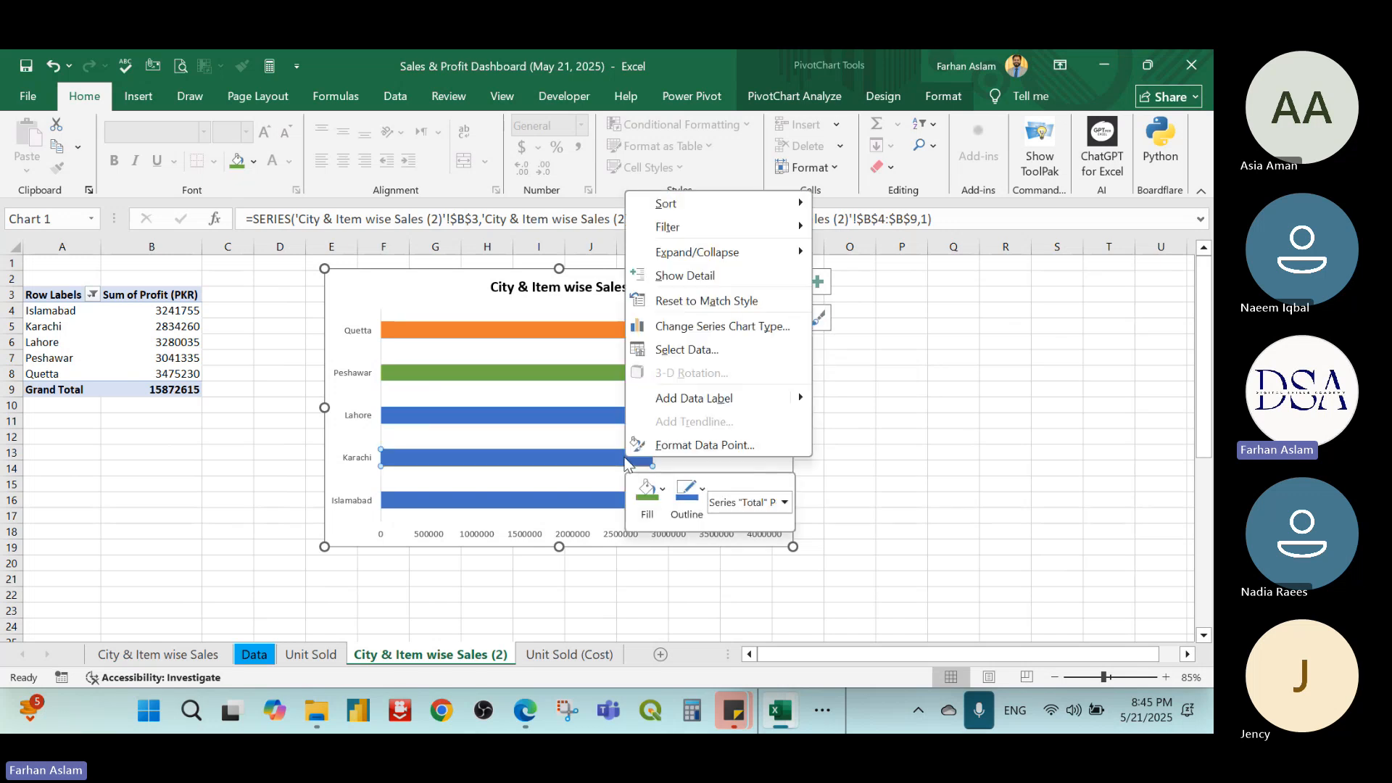
click(663, 499)
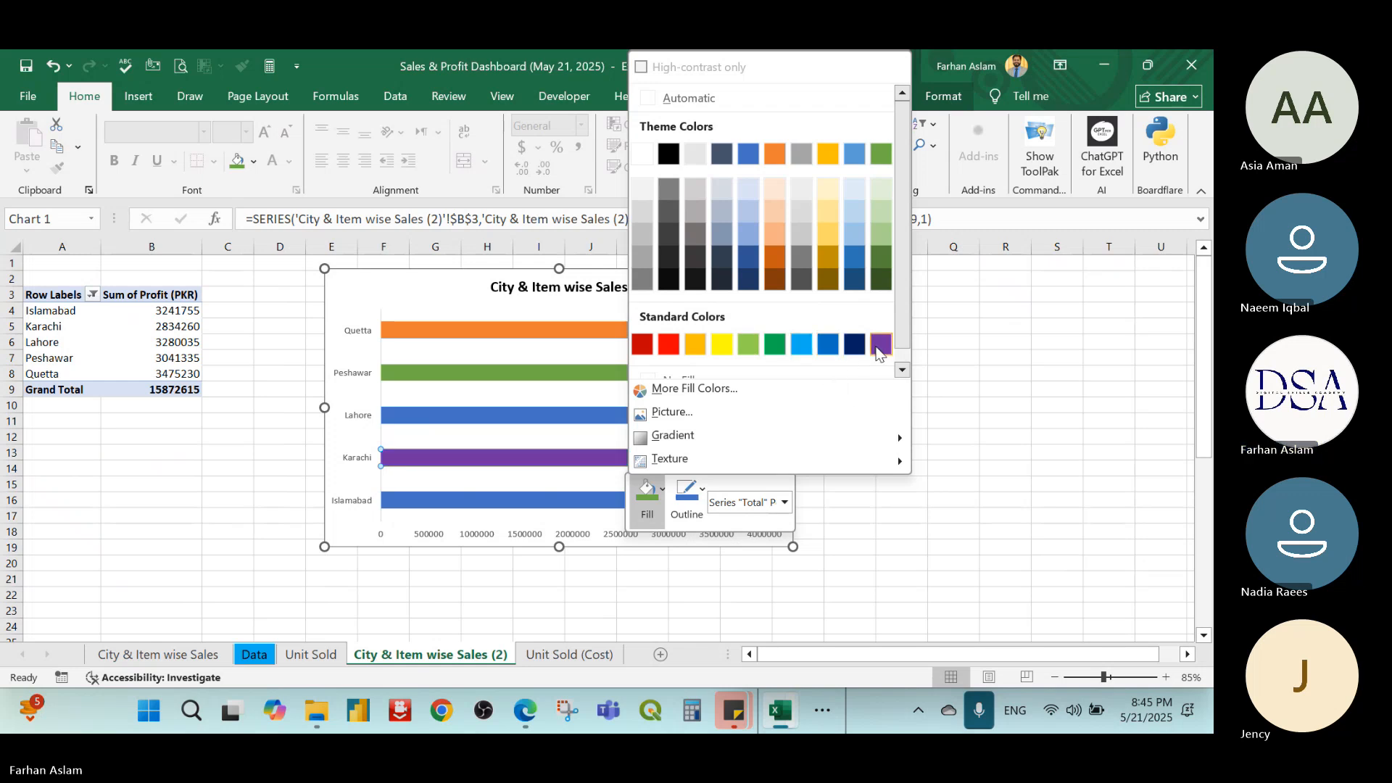
click(855, 345)
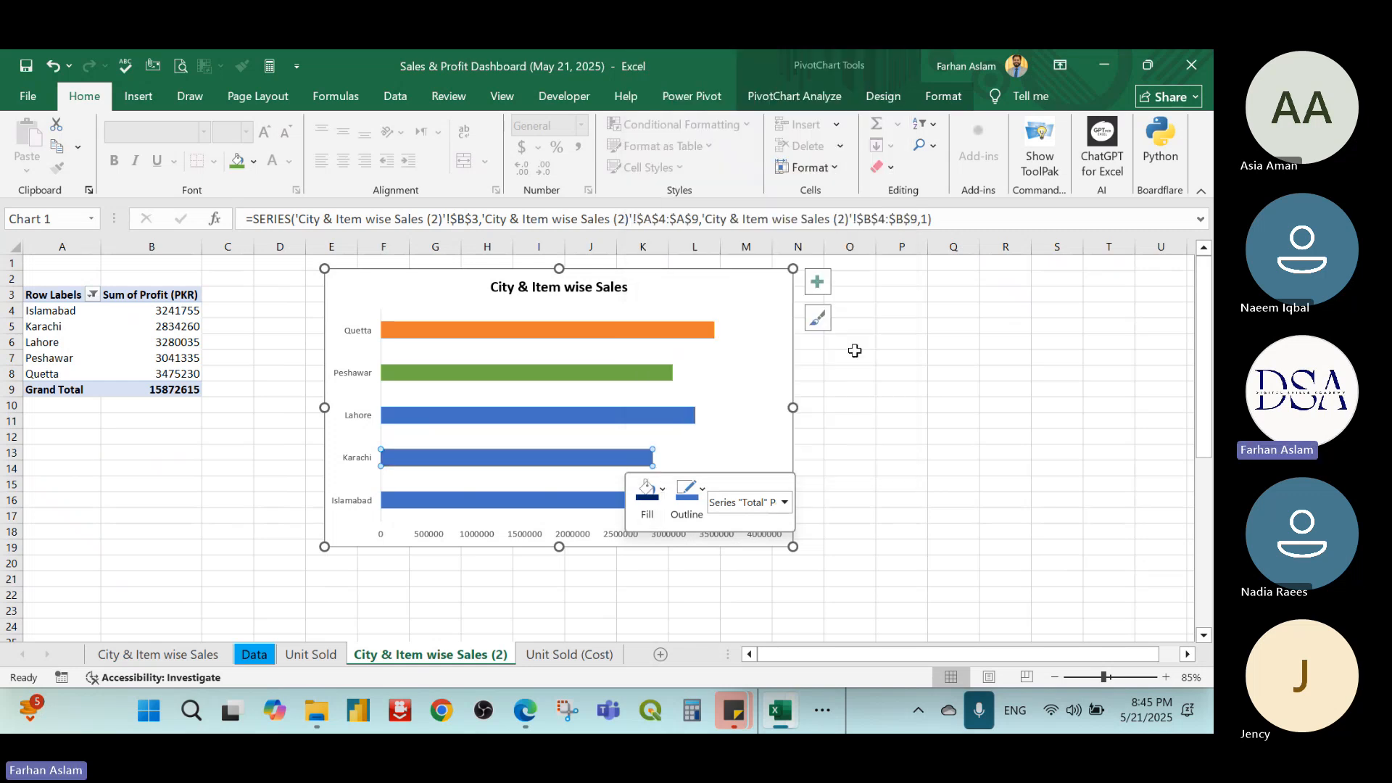
Fill the Islamabad bar with the gold theme color and make the chart's city axis labels bold
right_click(563, 493)
click(577, 535)
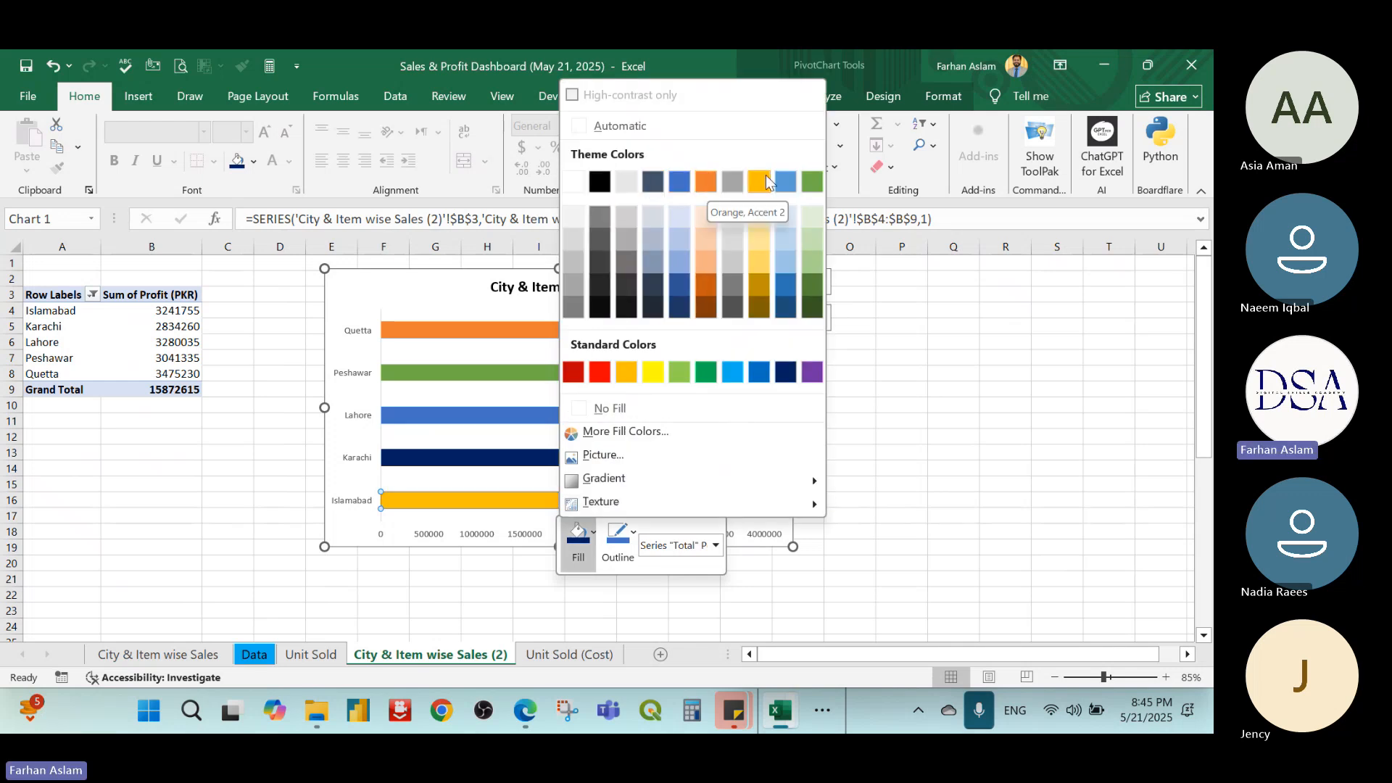
click(767, 181)
key(Escape)
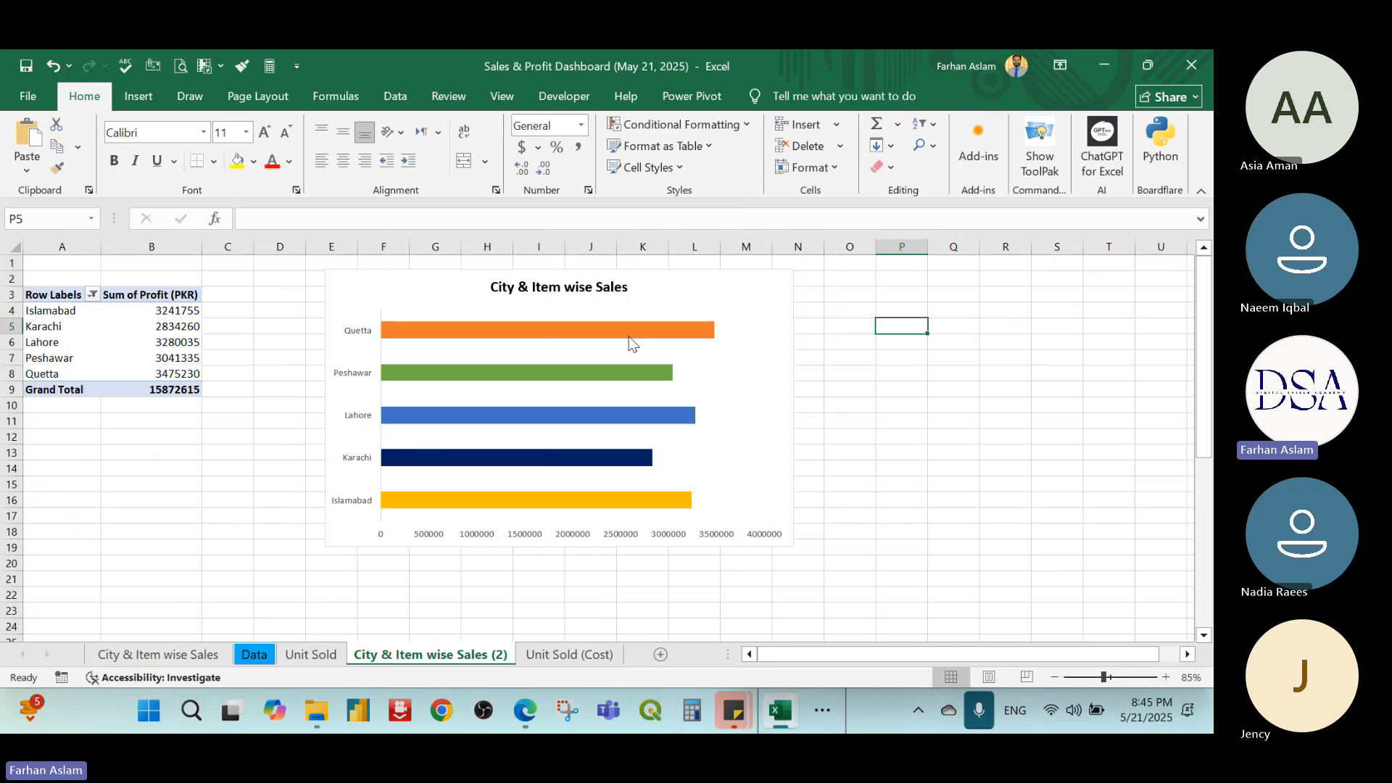
click(362, 382)
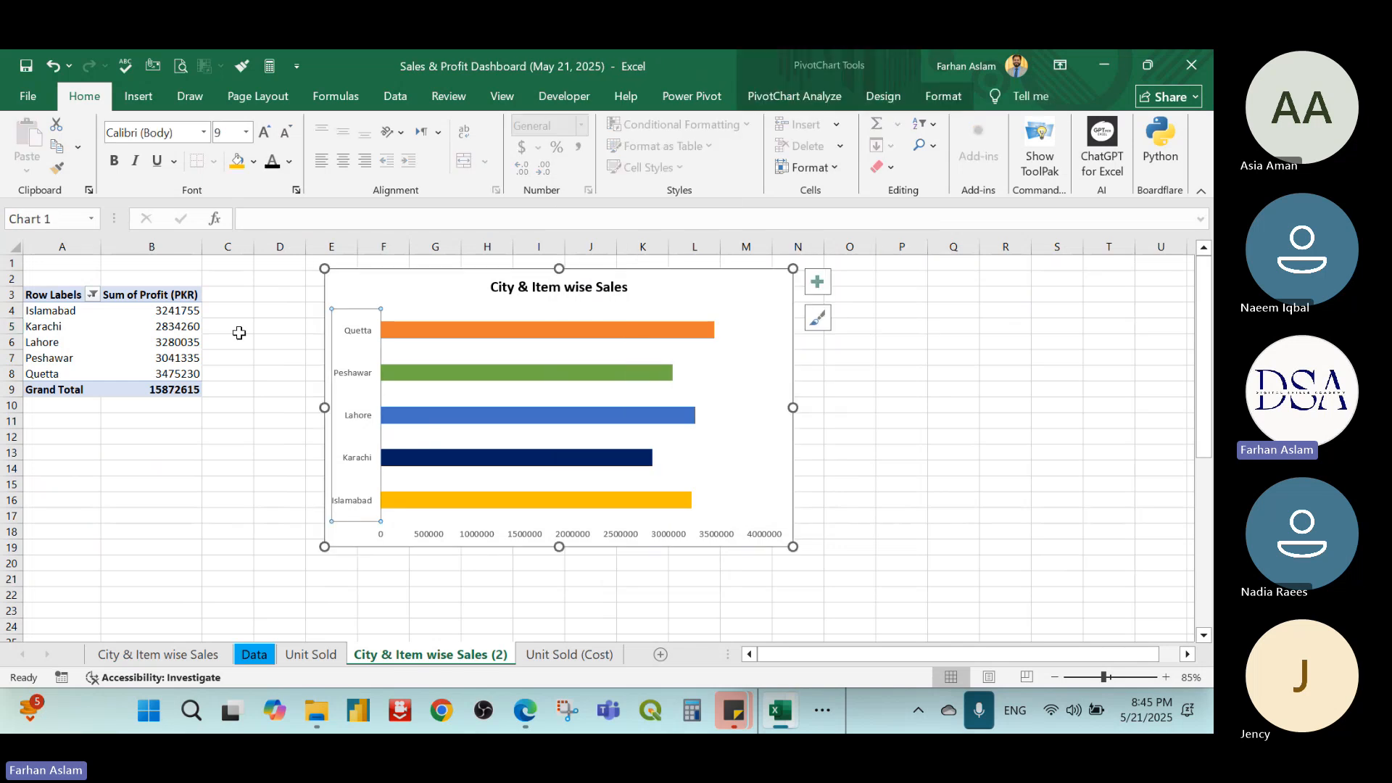
click(113, 162)
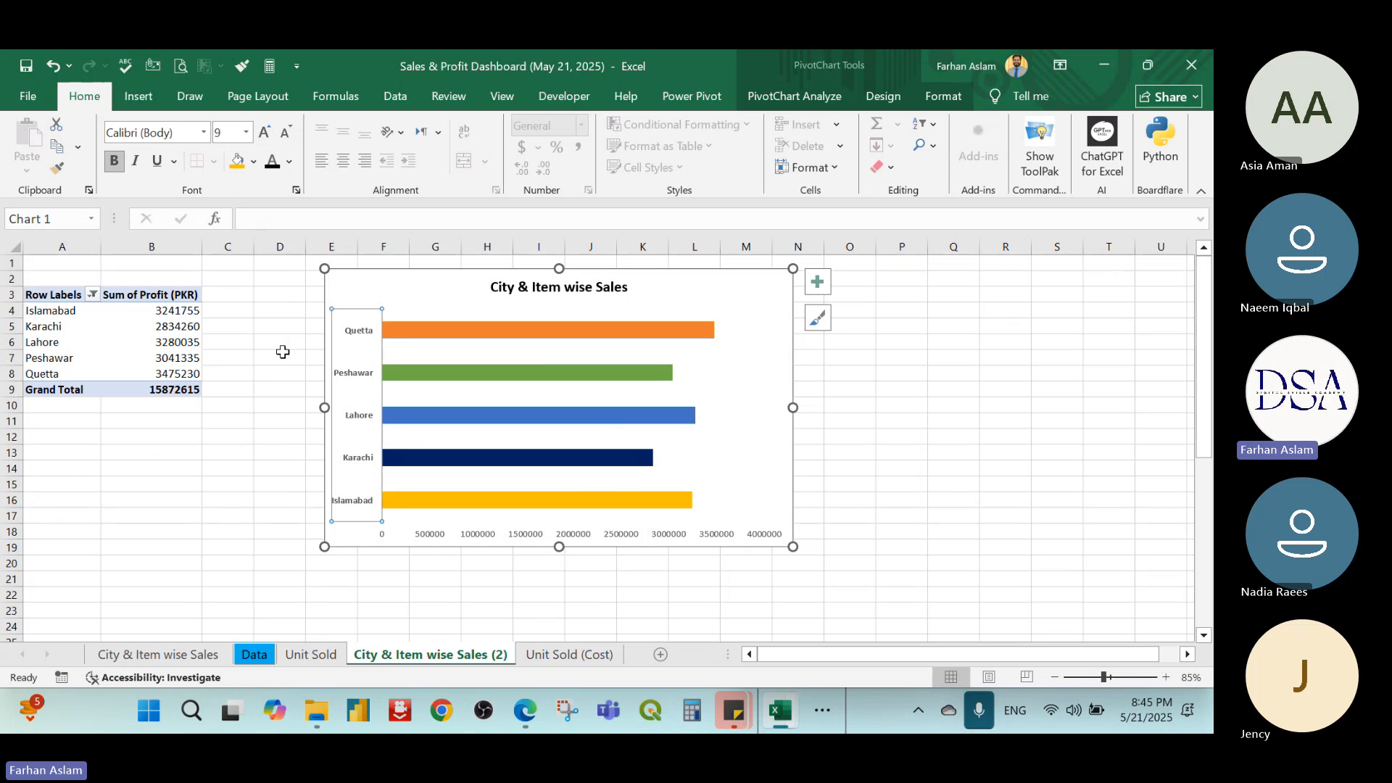
Format the five city profit values in B4:B8 with thousands separators and no decimal places
drag(178, 312, 178, 374)
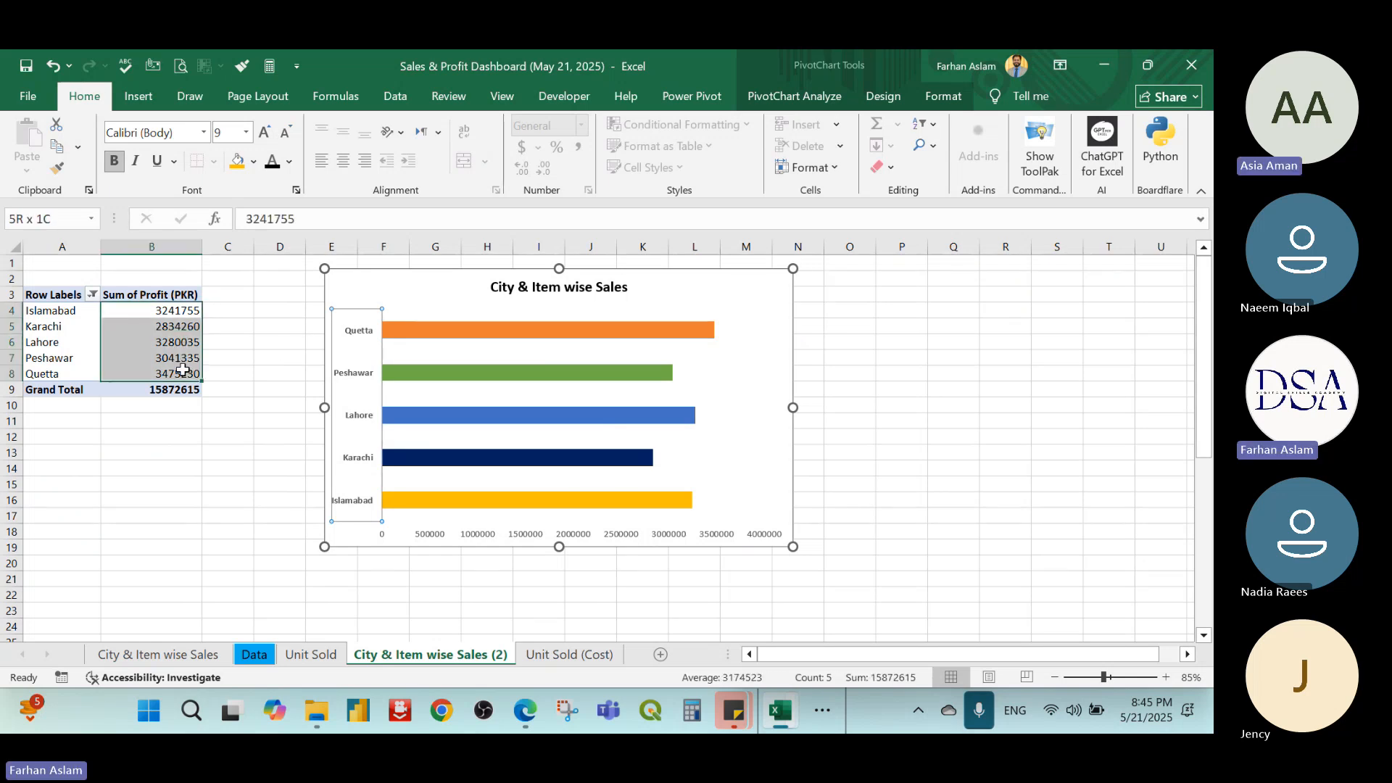
click(579, 148)
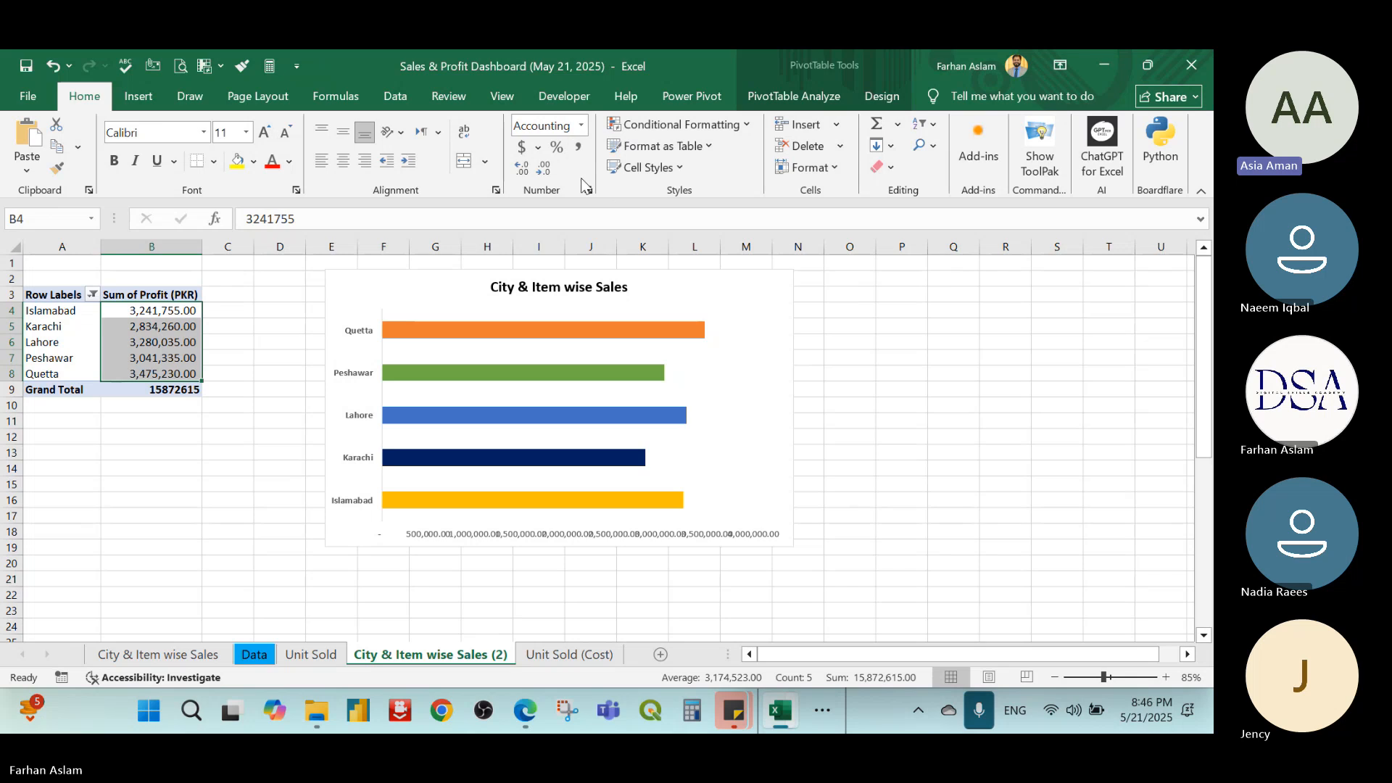
click(542, 168)
click(543, 168)
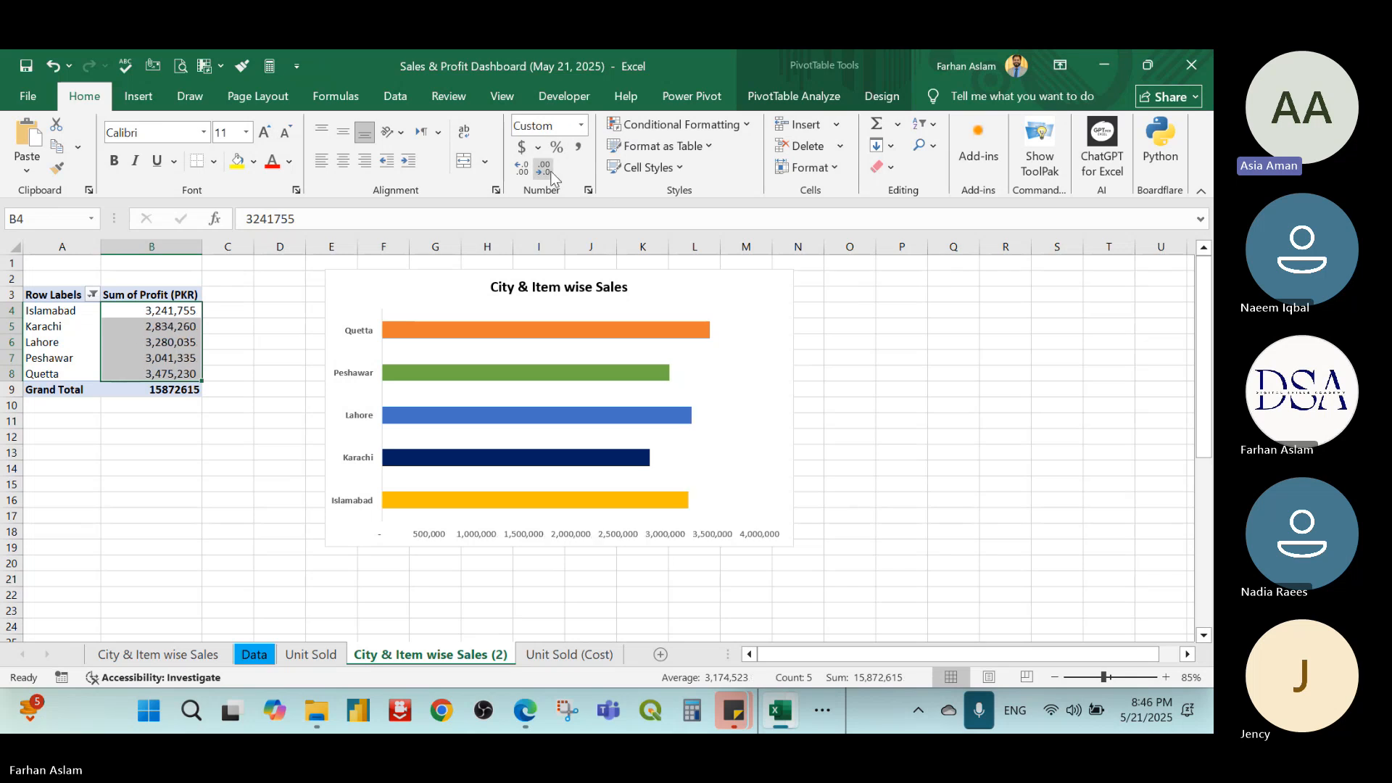
Add data labels to the profit bars in the PivotChart
click(643, 332)
right_click(643, 332)
click(812, 513)
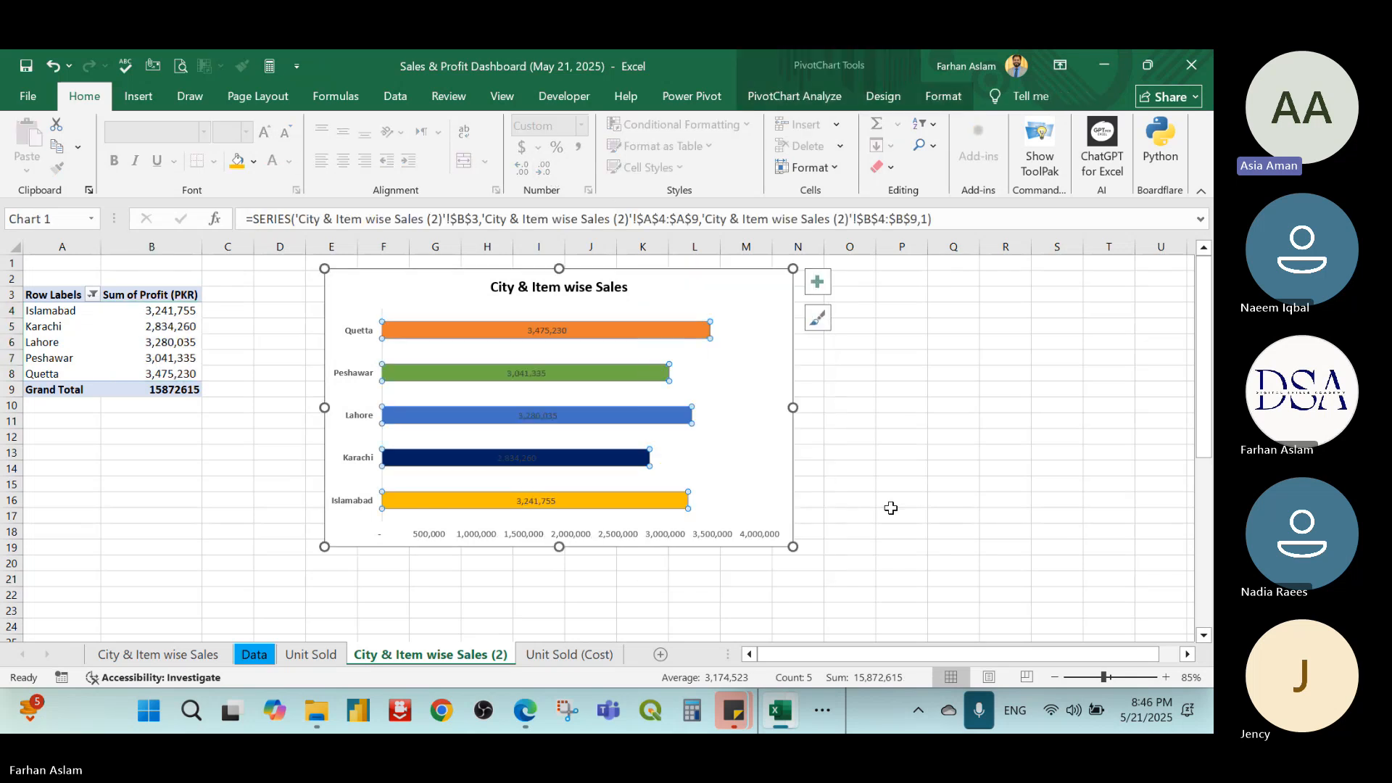
click(891, 509)
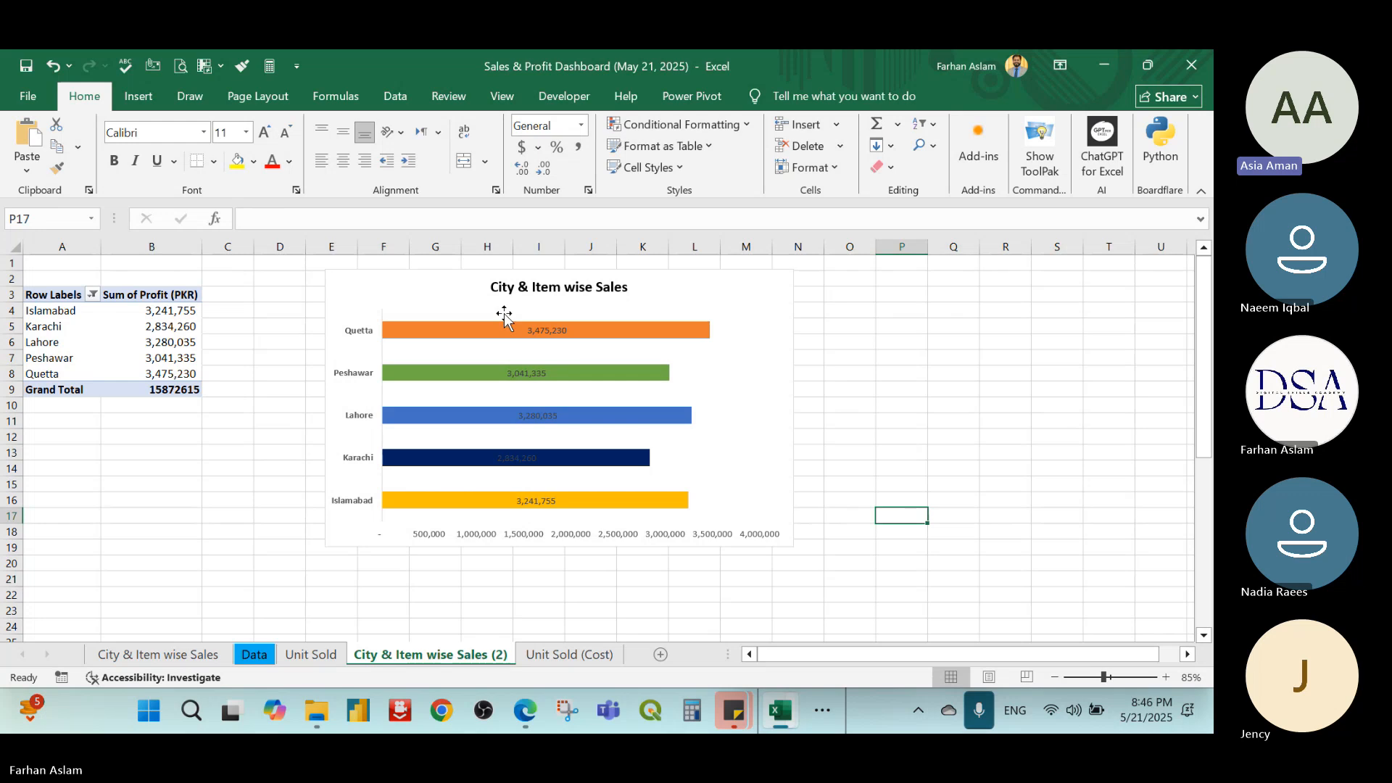
Make the bars' data labels bold and white
click(558, 331)
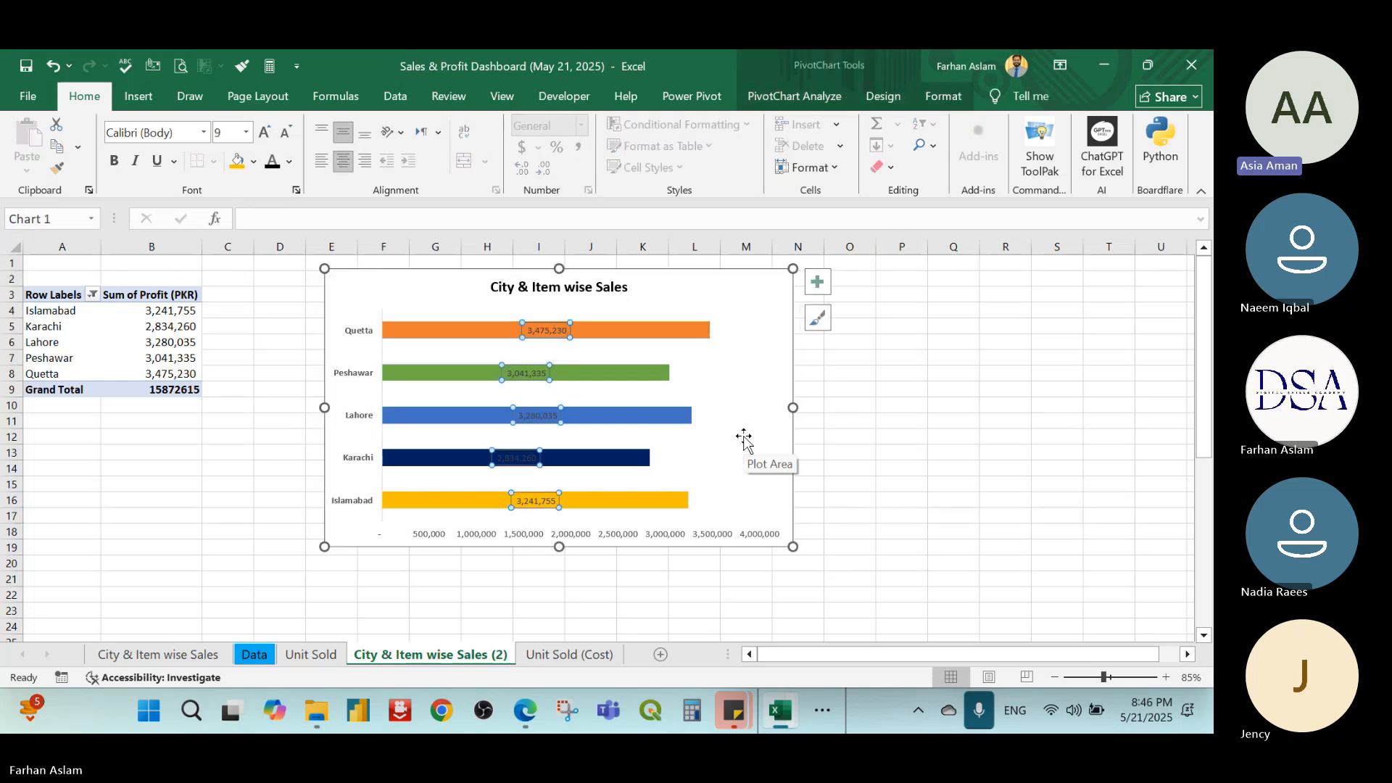
click(114, 161)
click(291, 164)
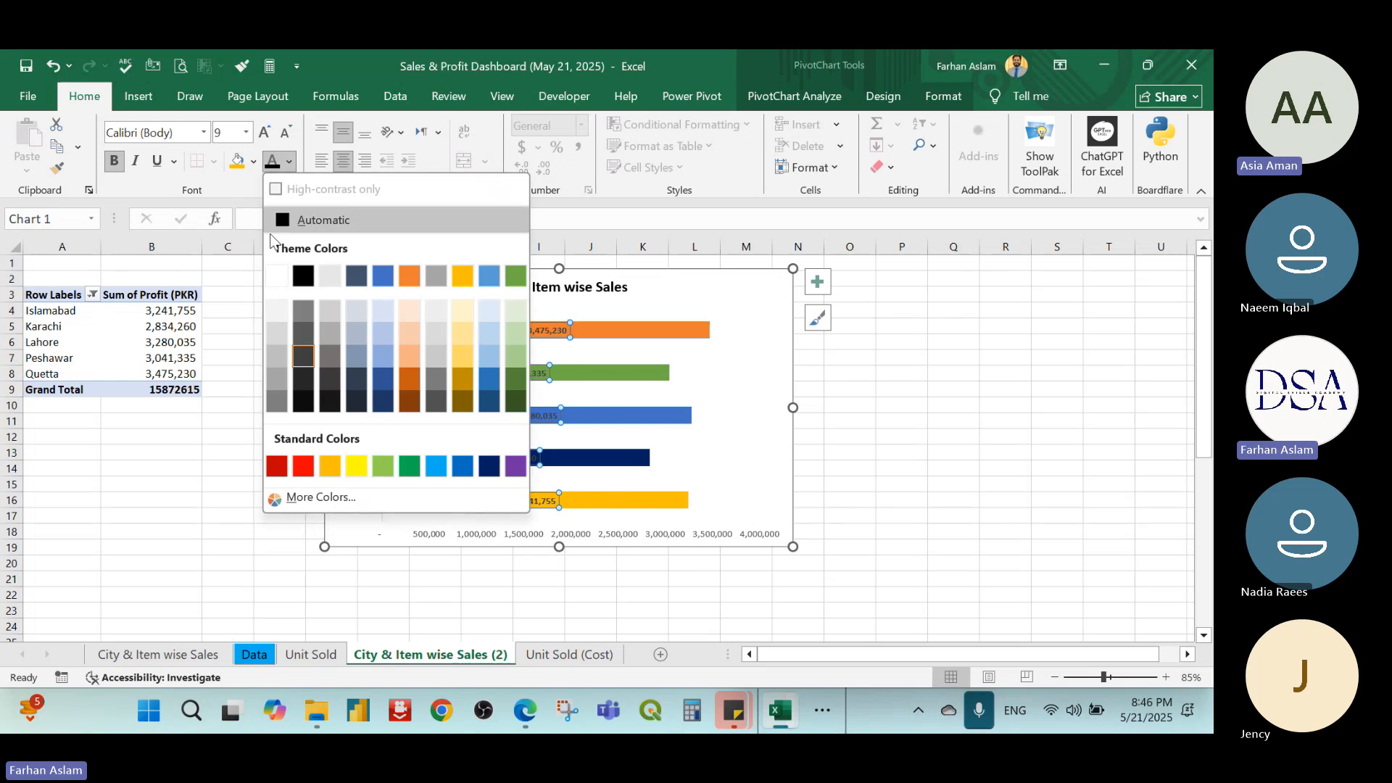
click(277, 275)
click(931, 419)
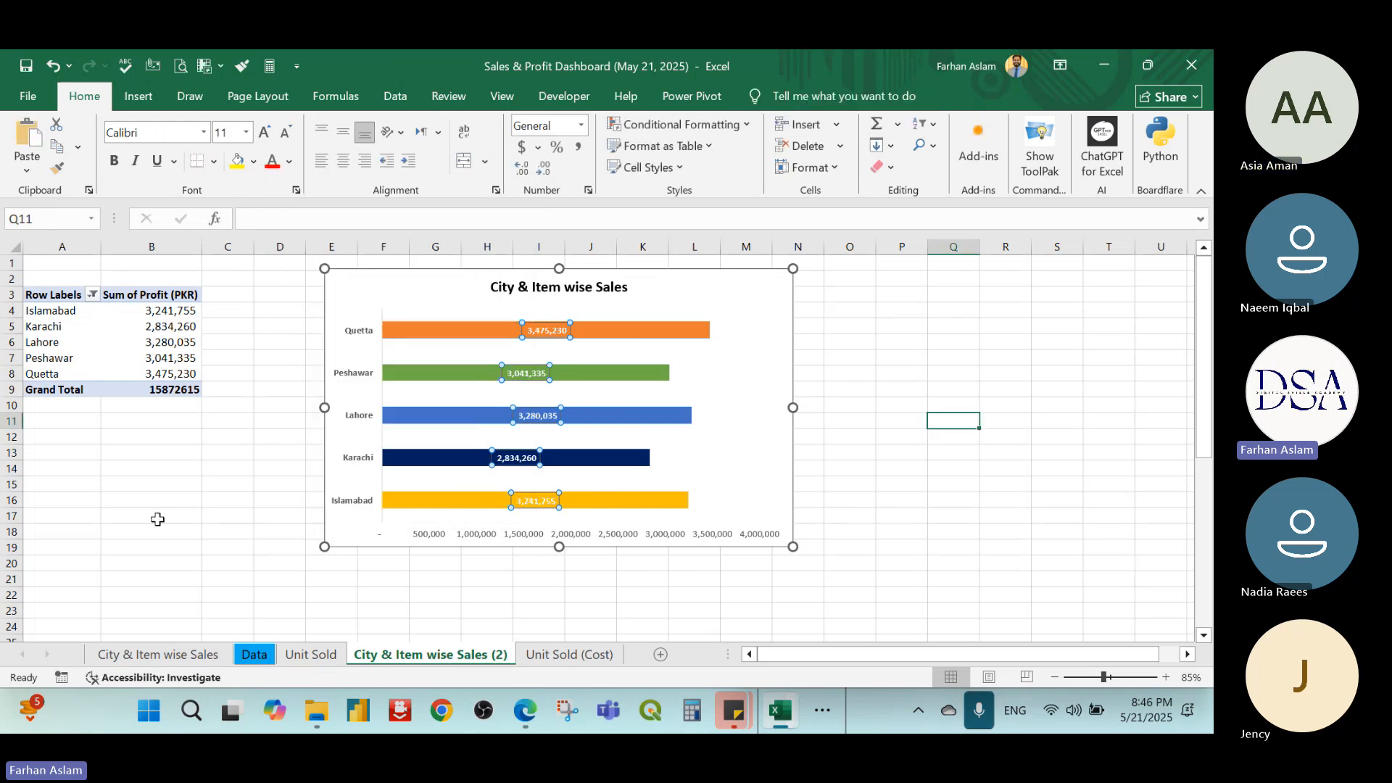
On the City & Item wise Sales sheet, move the PivotChart slightly up toward the top of the sheet
click(175, 656)
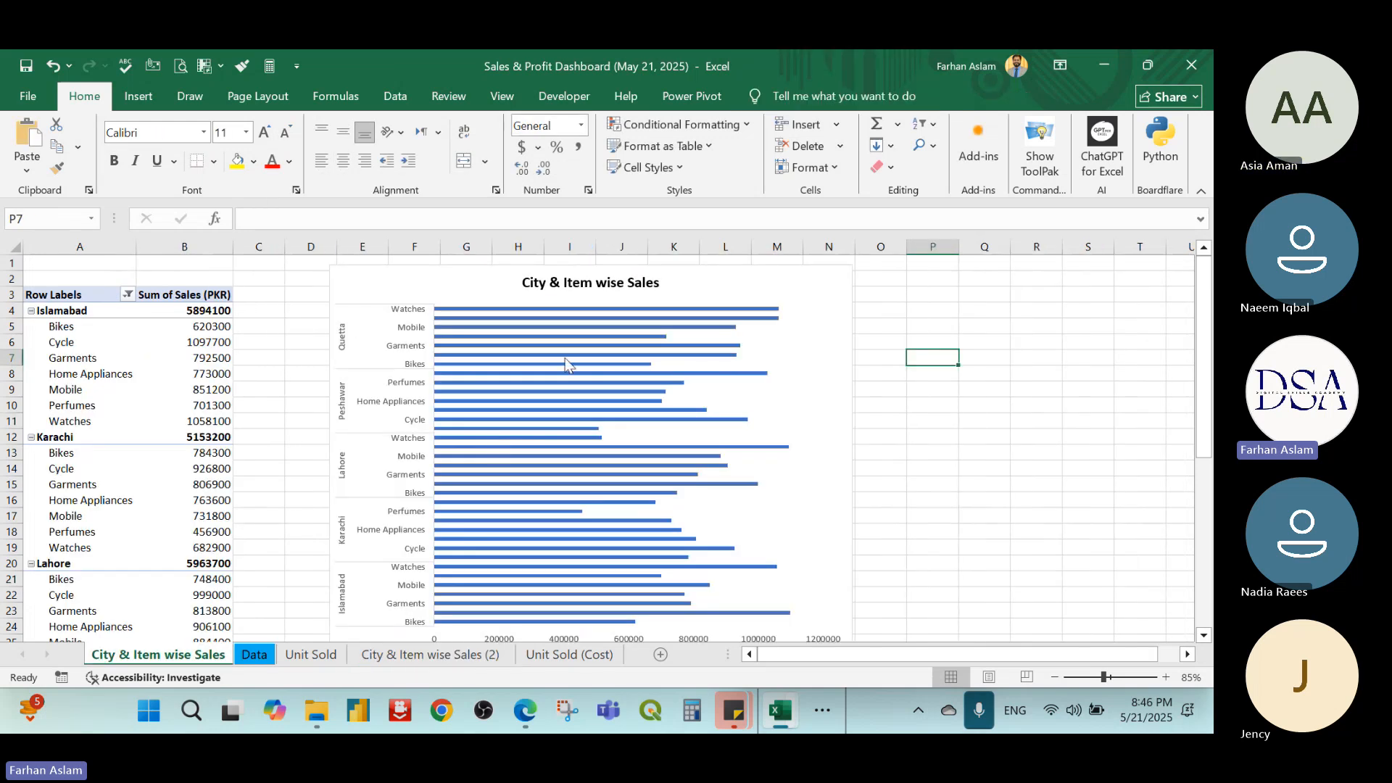
mouse_move(621, 401)
click(451, 273)
mouse_move(451, 273)
mouse_down()
mouse_move(471, 274)
mouse_move(458, 262)
mouse_up()
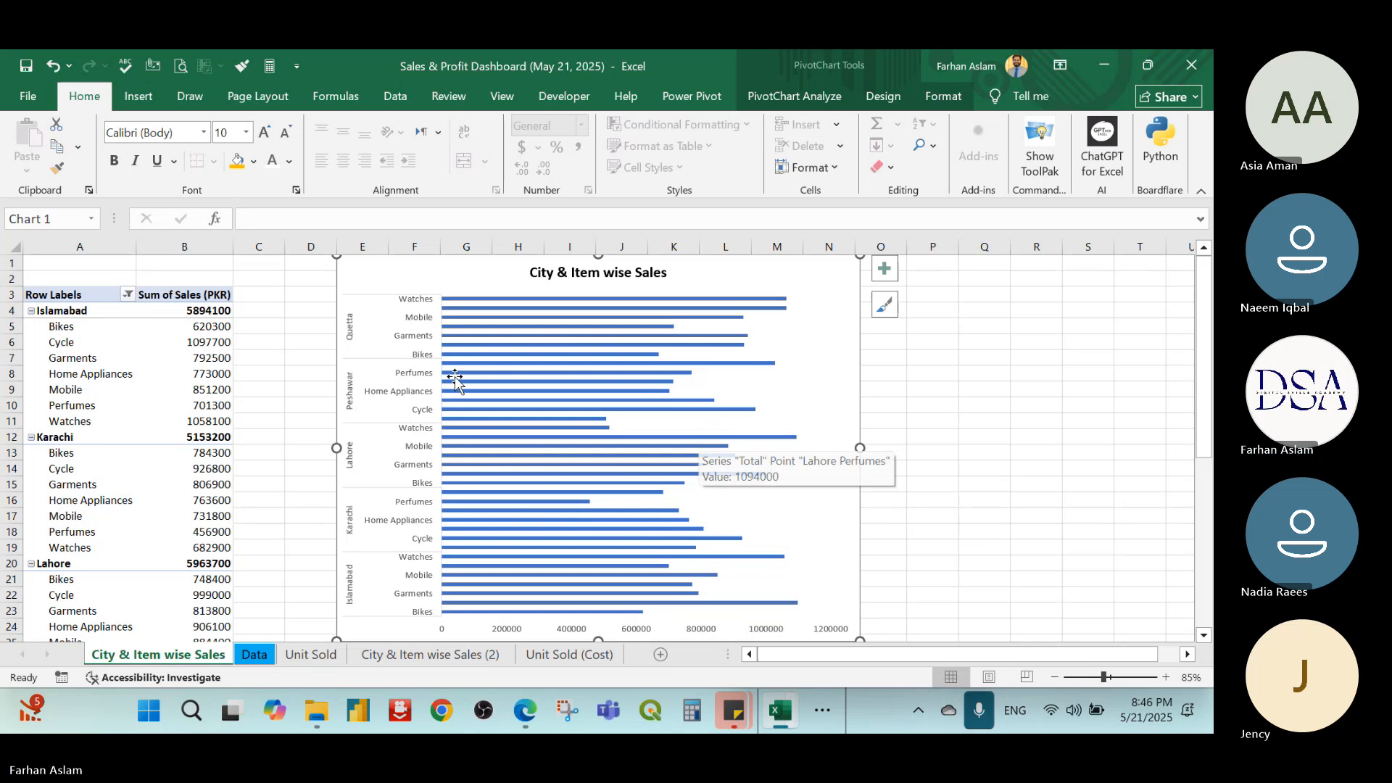
Set the font color of the PivotChart's axis labels to black
click(423, 378)
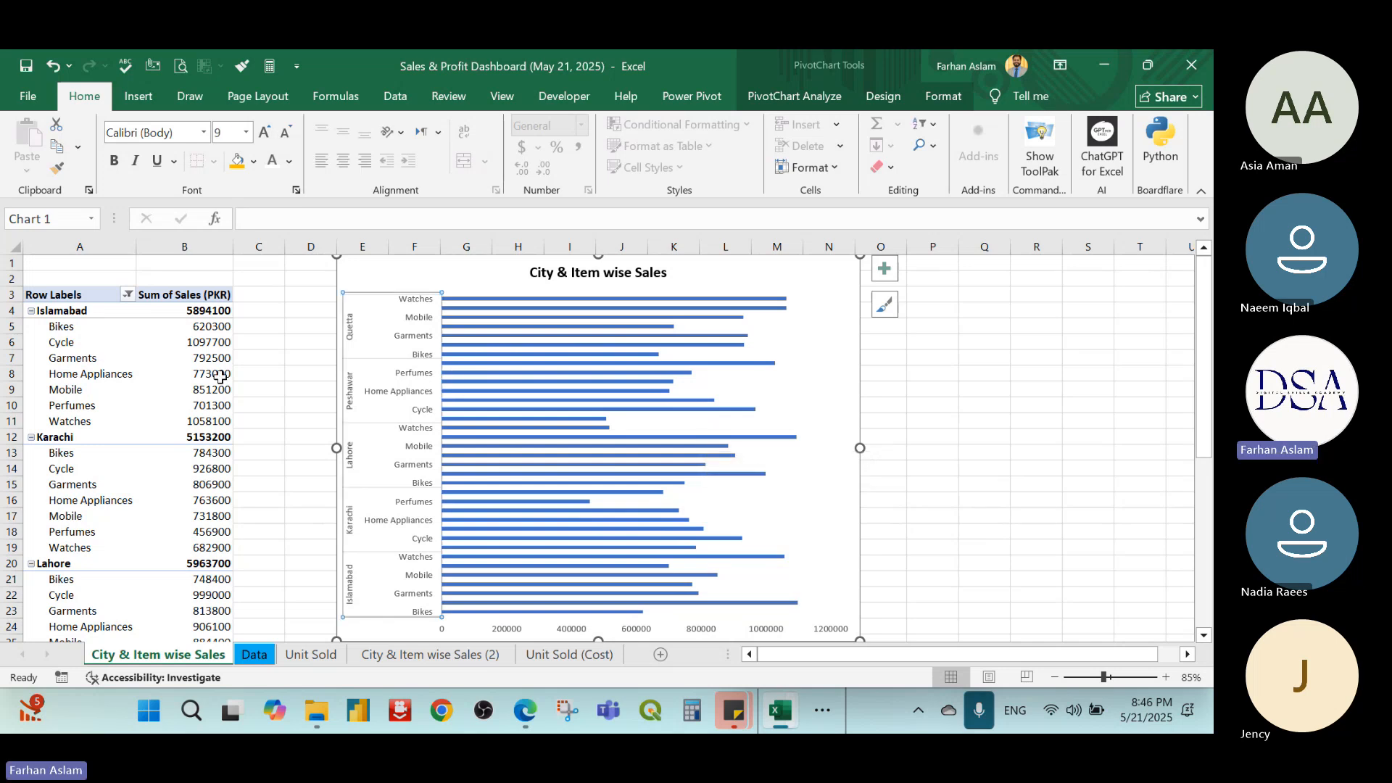
click(290, 161)
click(286, 221)
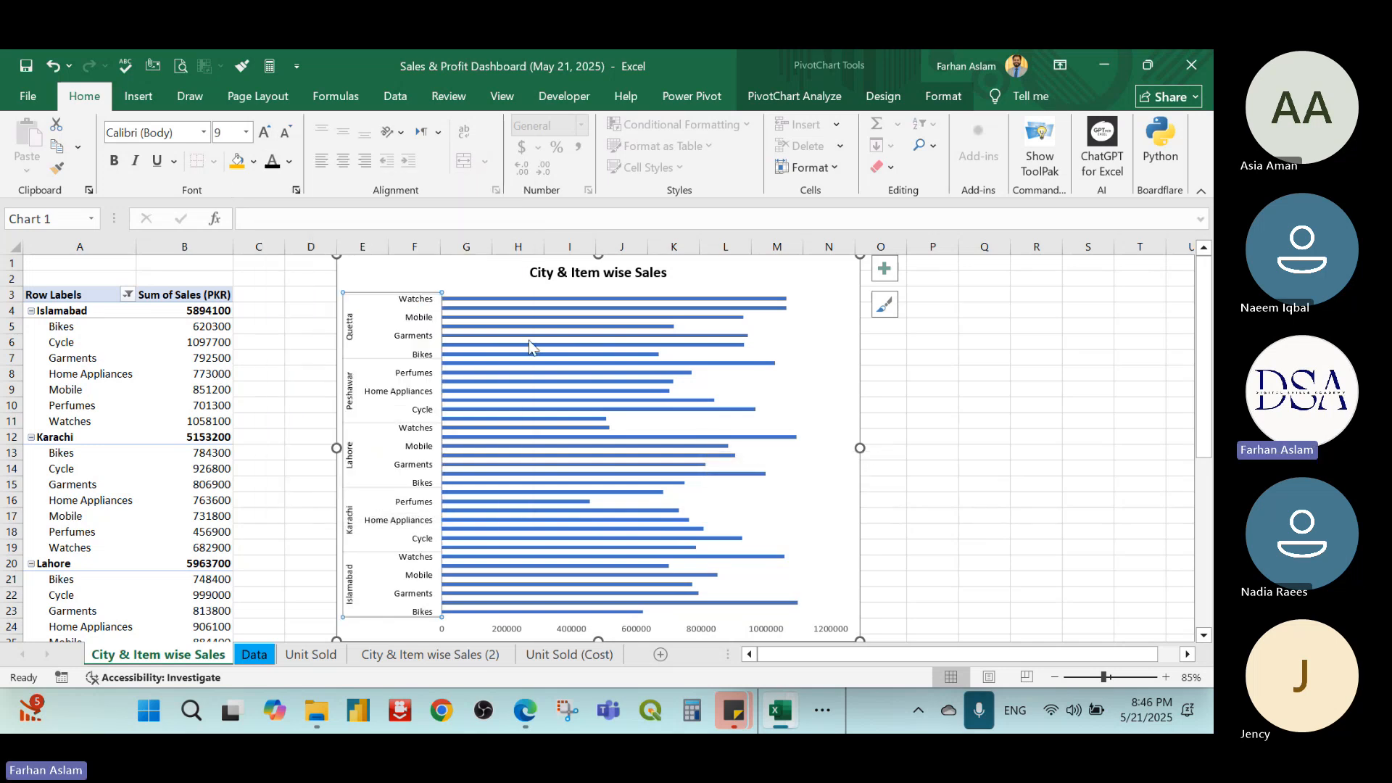
click(573, 631)
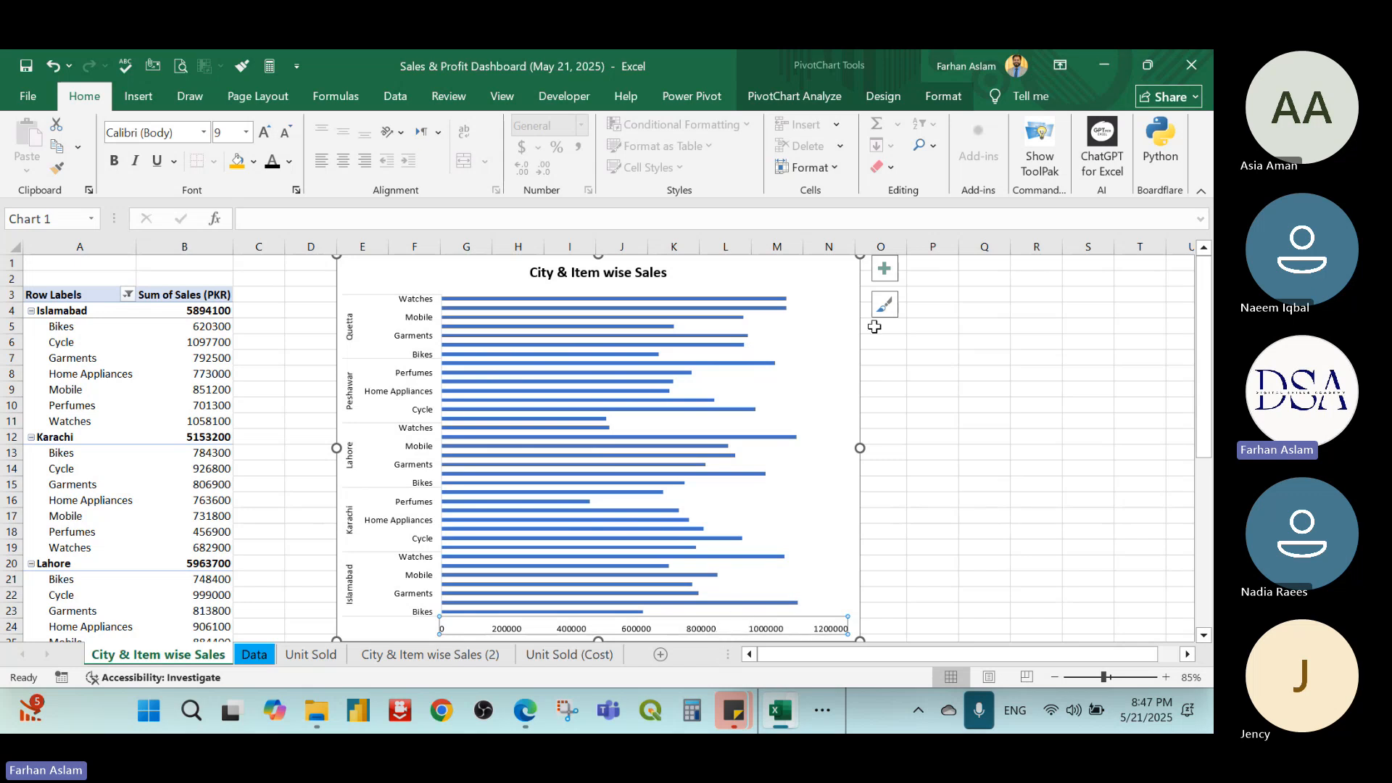
Add axis titles to the City & Item wise Sales chart and name the horizontal one Amount
click(886, 270)
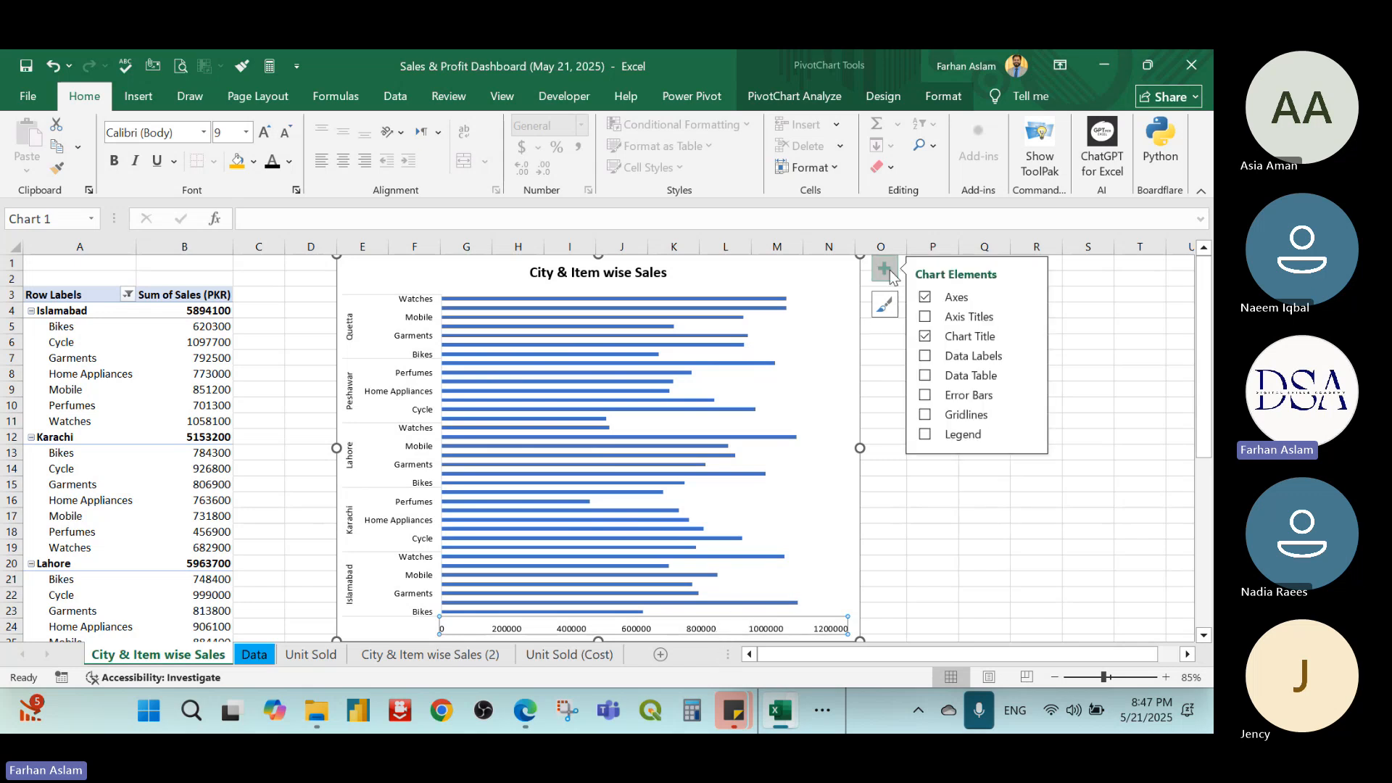
click(926, 317)
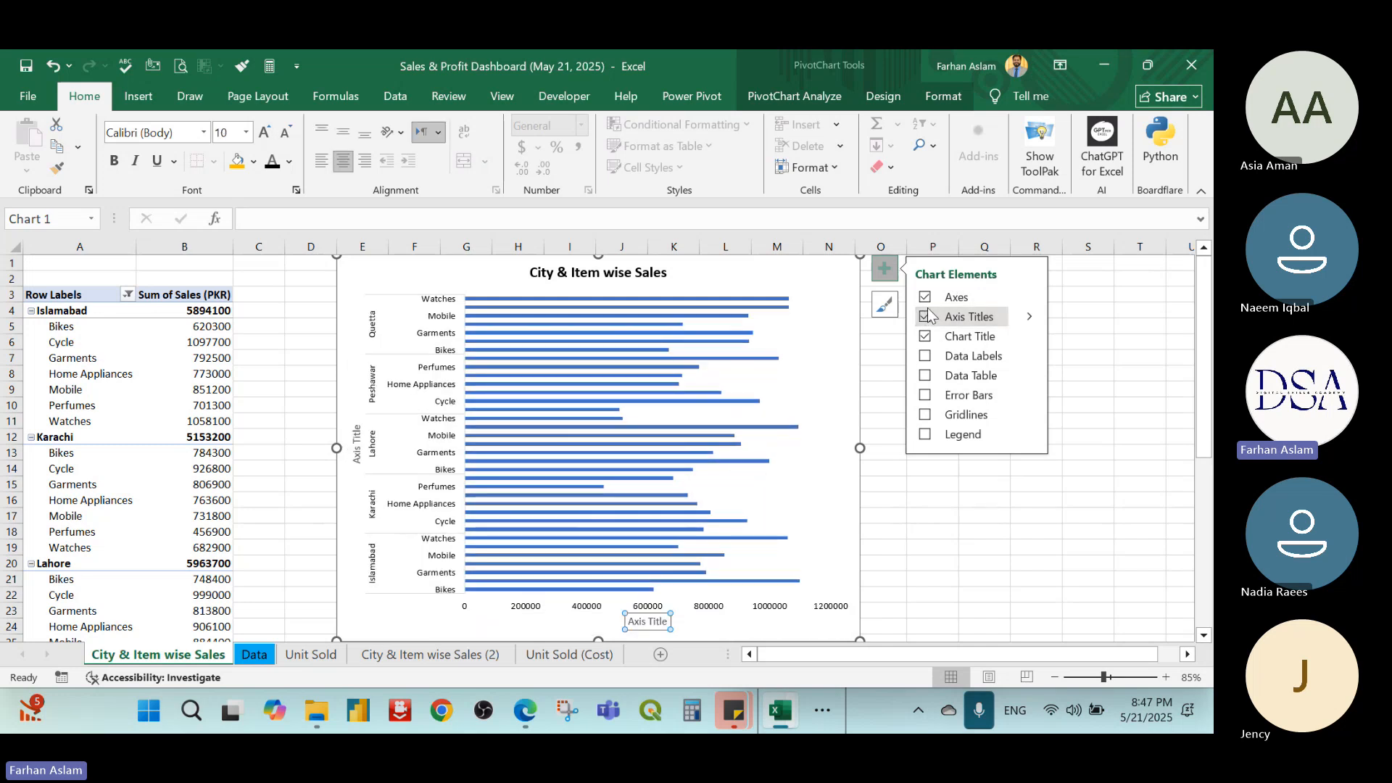
double_click(637, 621)
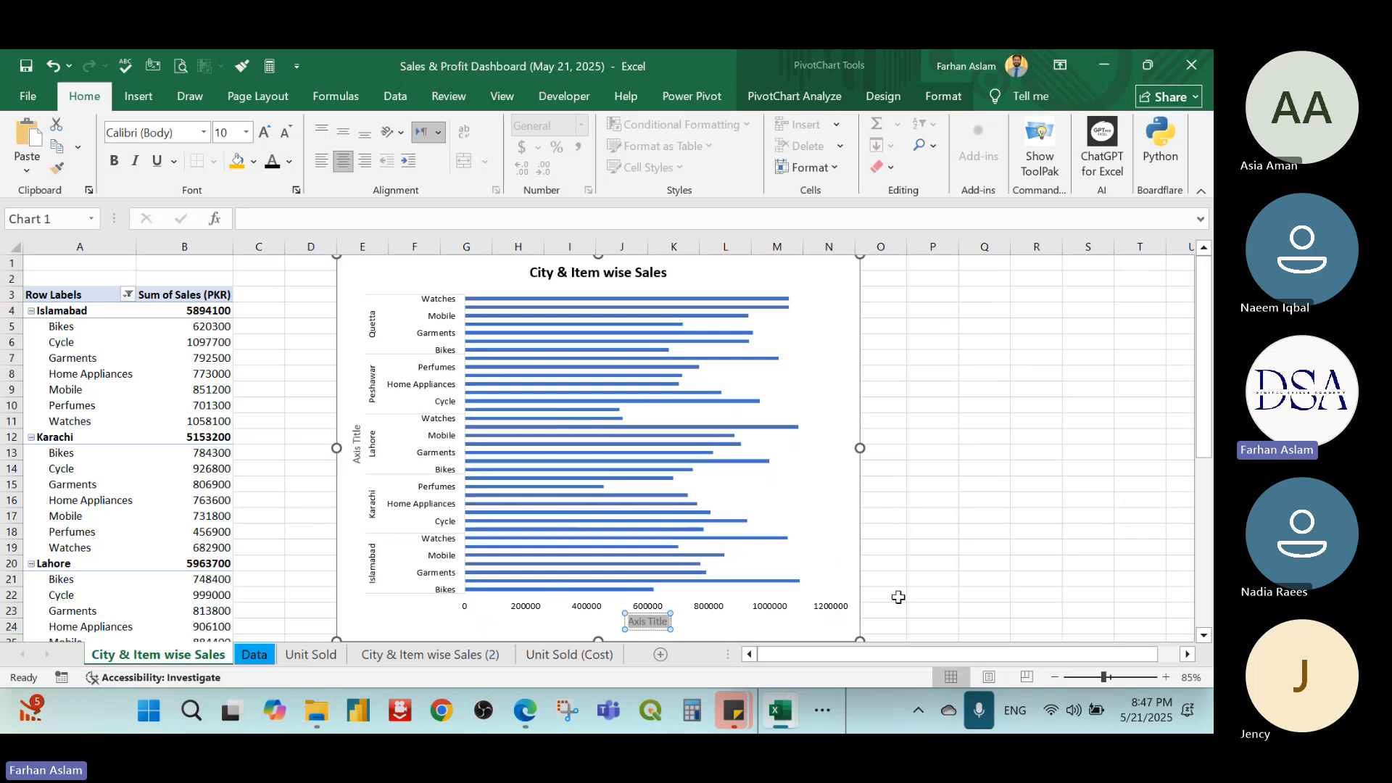
text(Numbers)
key(BackSpace)
key(BackSpace)
key(BackSpace)
key(BackSpace)
key(BackSpace)
key(BackSpace)
key(BackSpace)
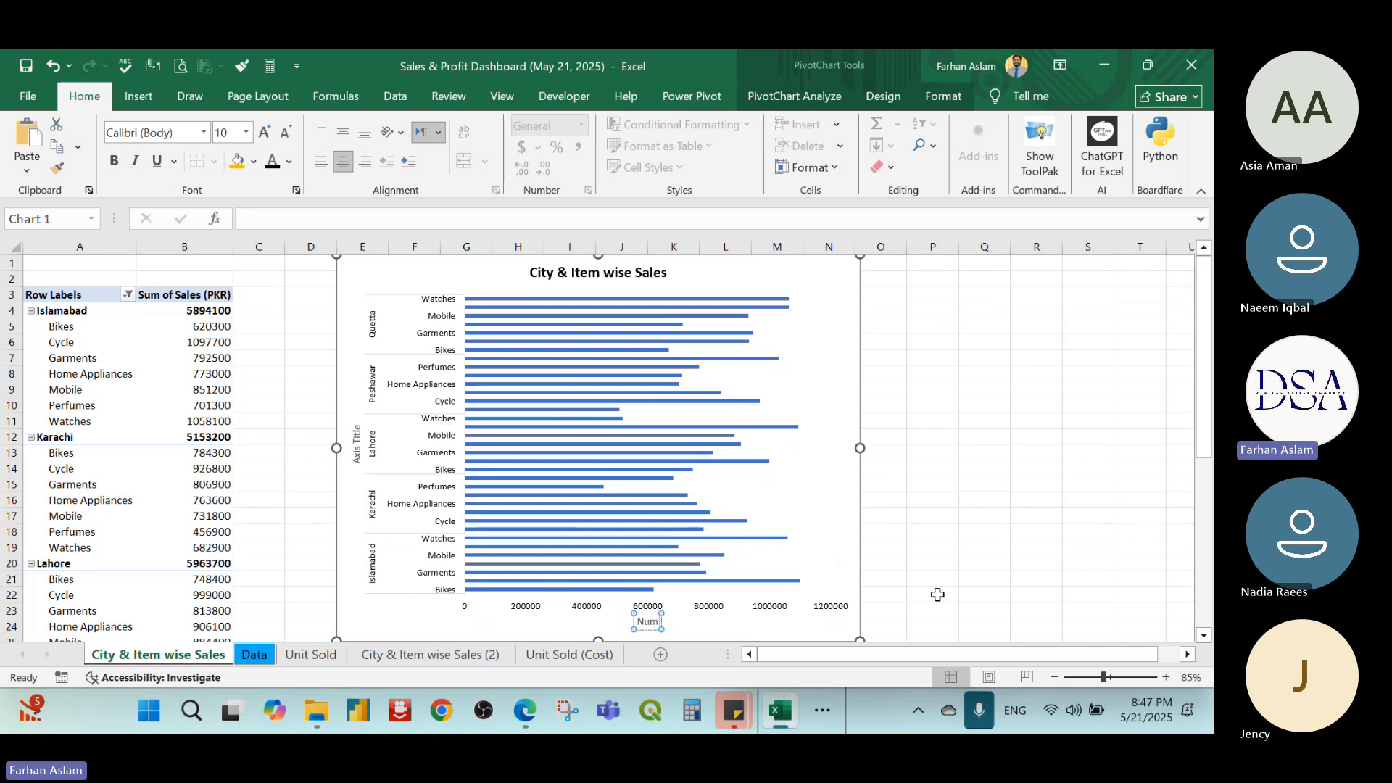
text(Amount)
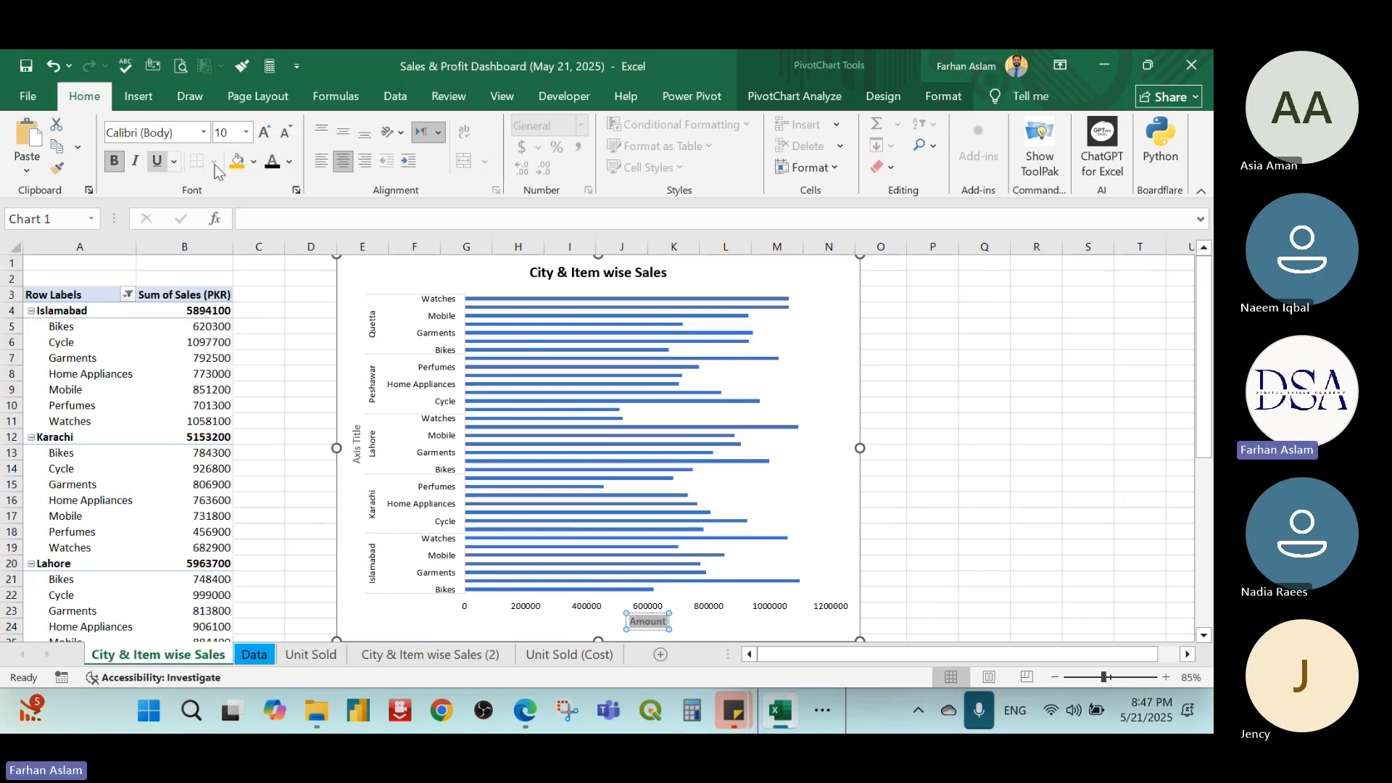
Make the chart's Amount axis title bold
click(114, 160)
click(932, 448)
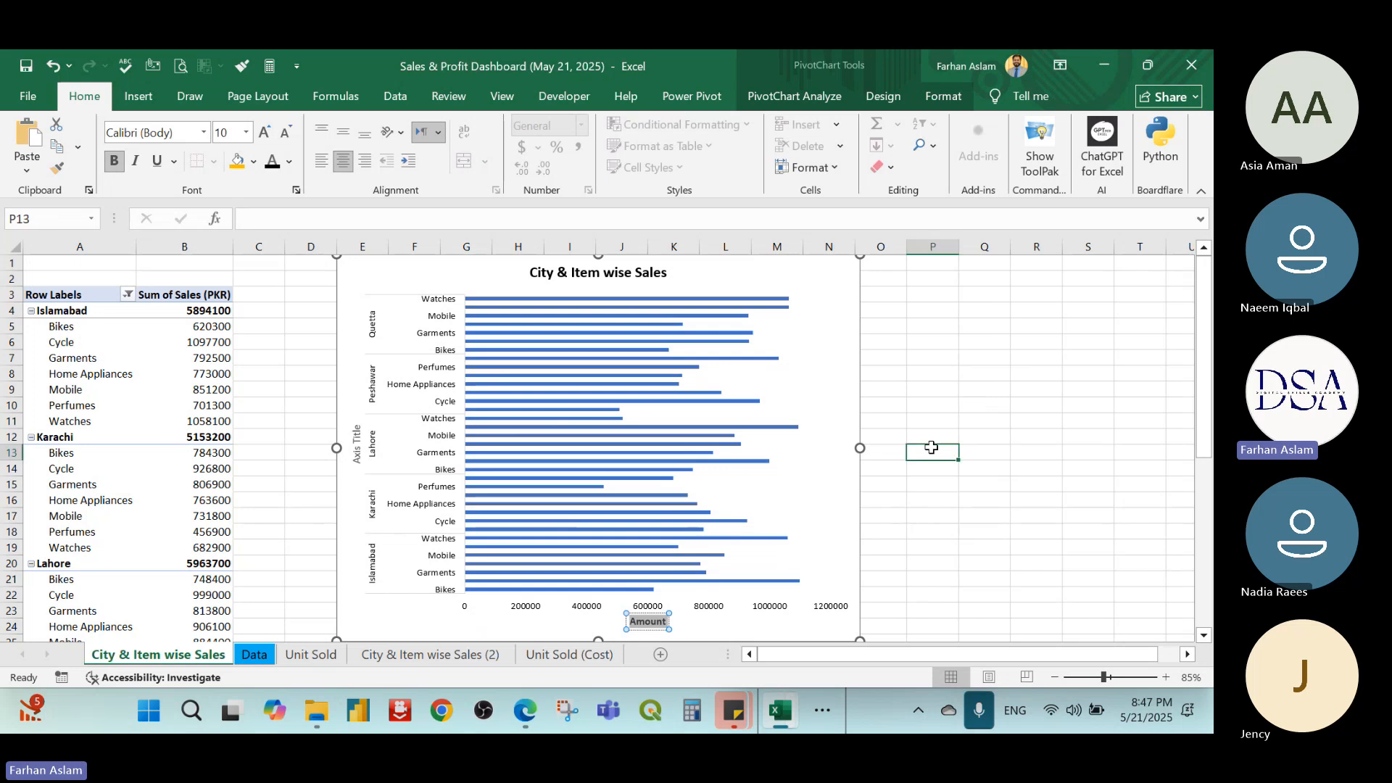
click(733, 613)
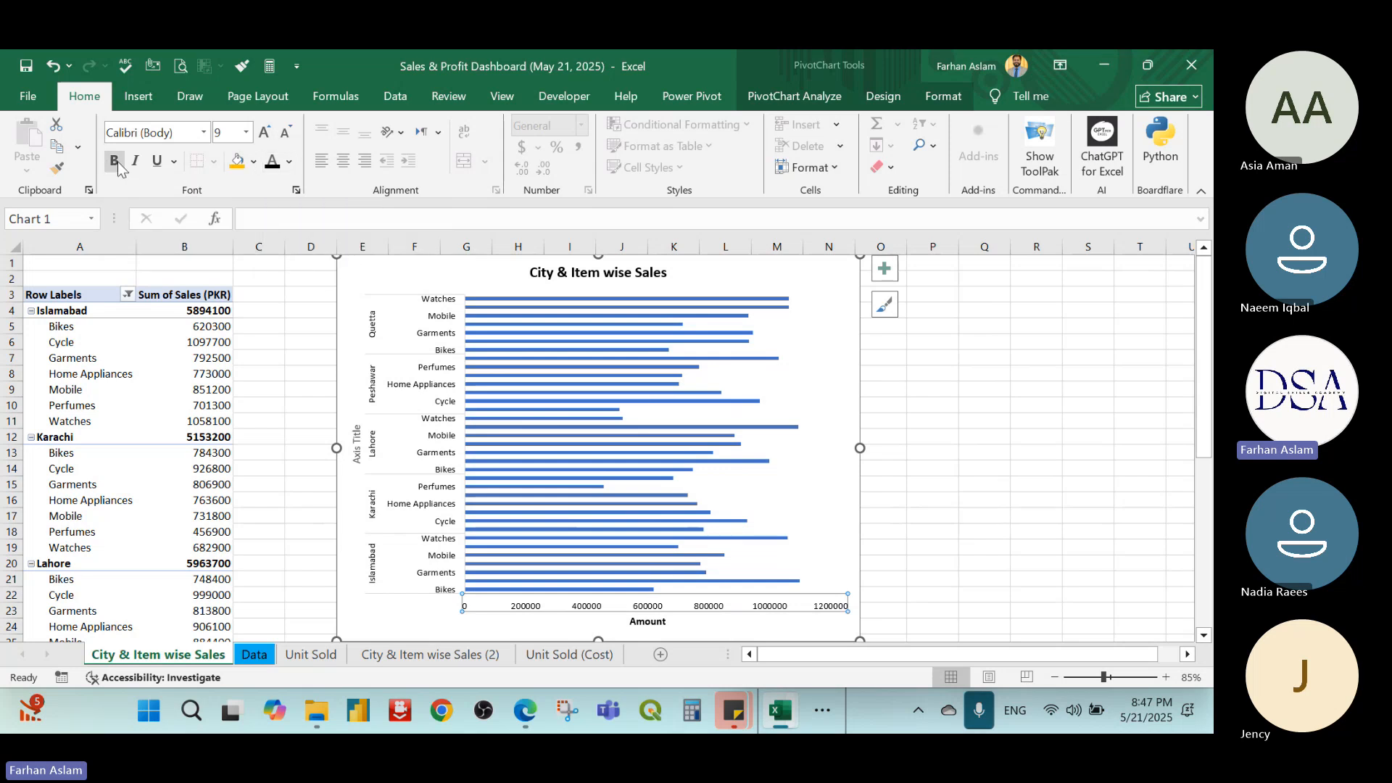
Move the City & Item wise Sales sheet to between City & Item wise Sales (2) and Unit Sold (Cost)
click(950, 452)
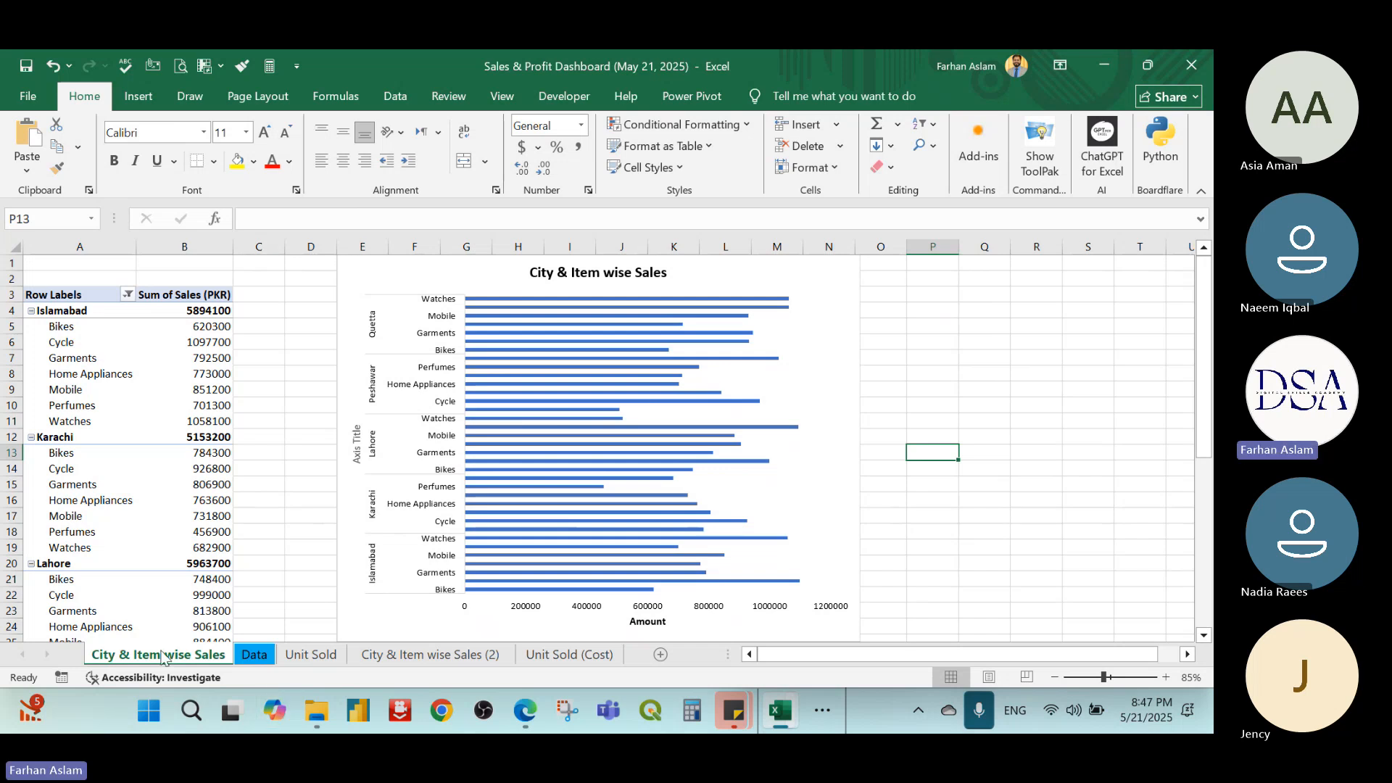
drag(158, 655, 544, 655)
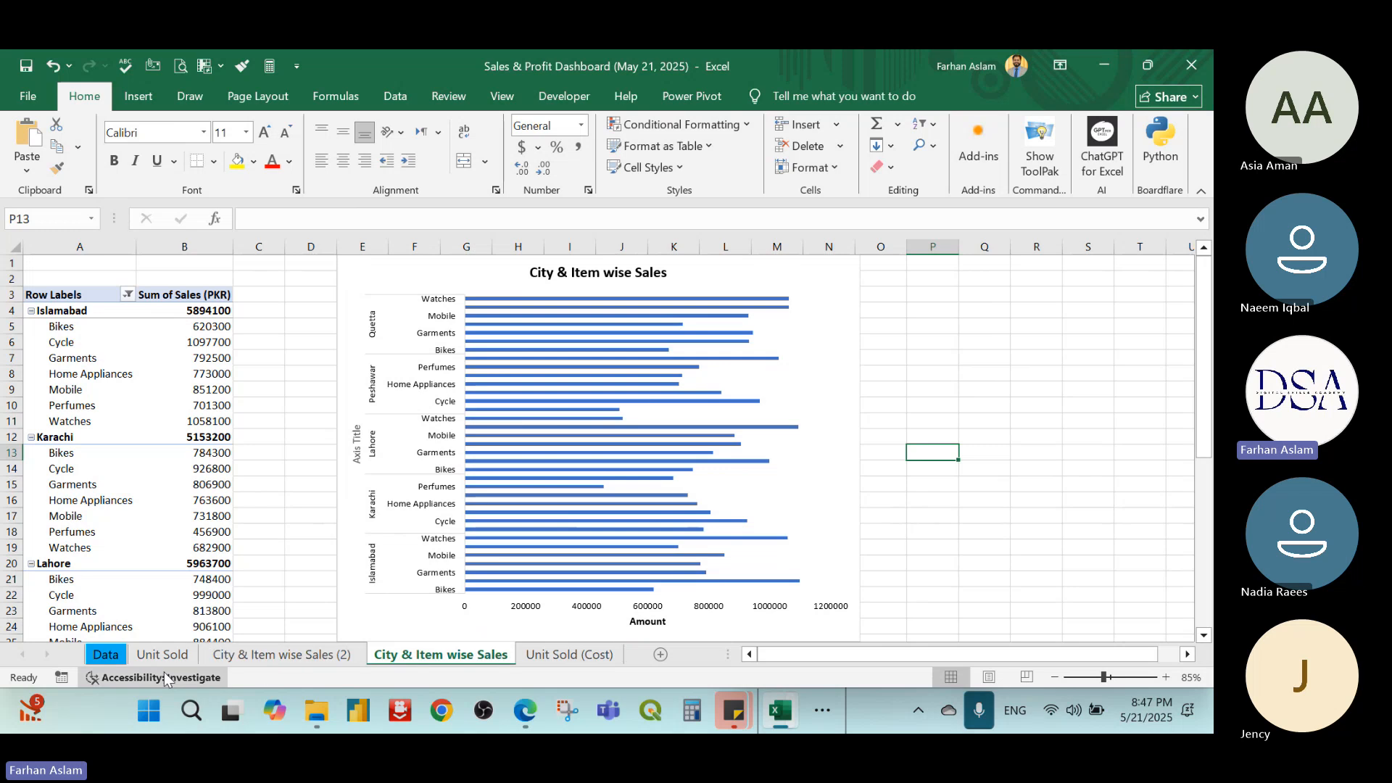
Insert a PivotTable on a new worksheet from columns A to J of the Data sheet
click(100, 659)
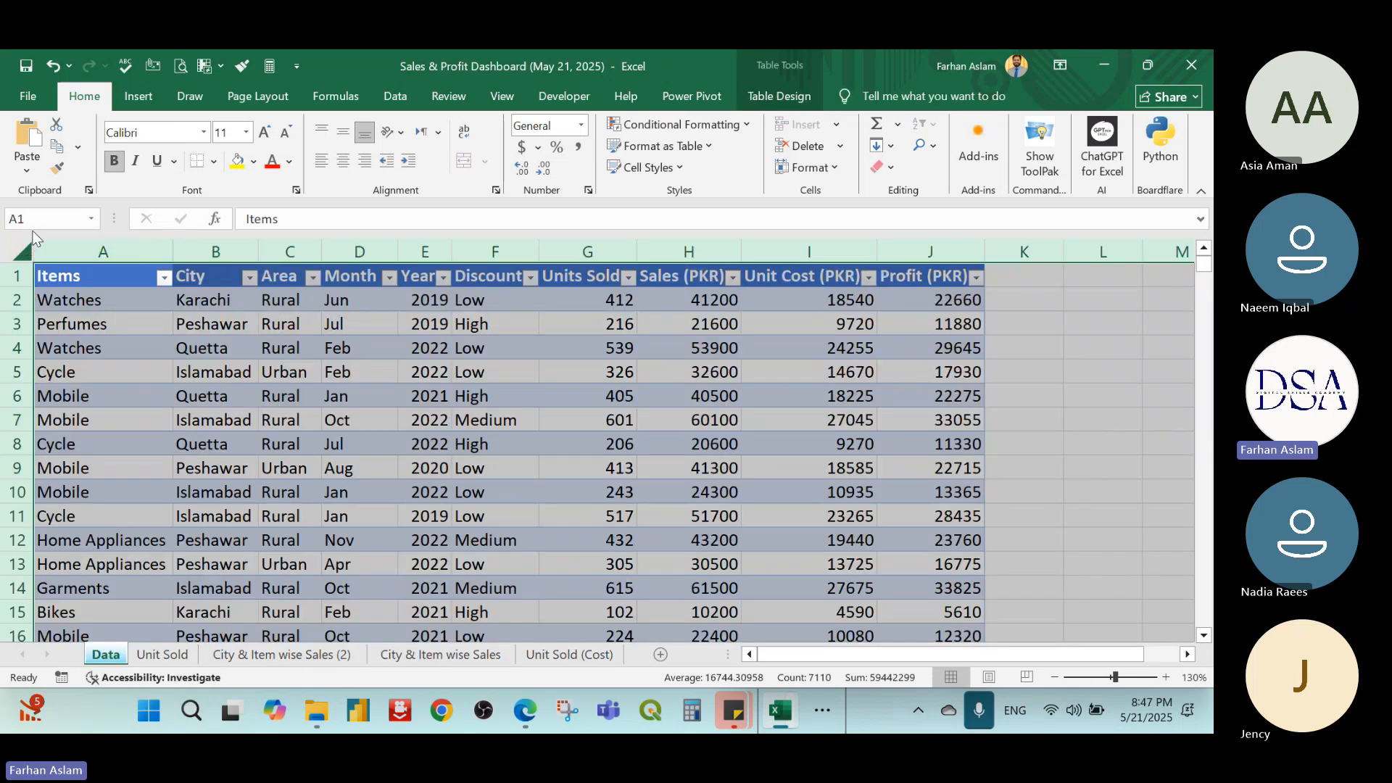
click(152, 97)
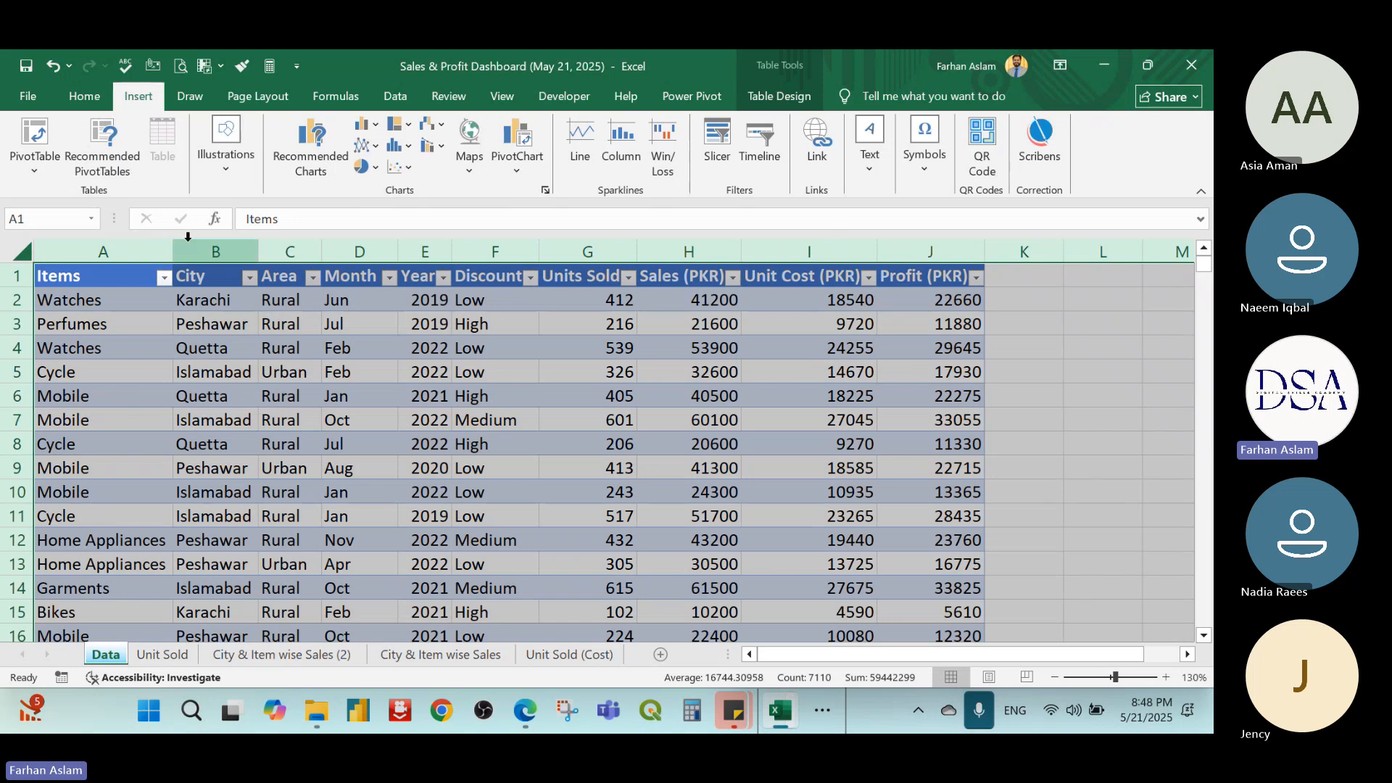
click(38, 134)
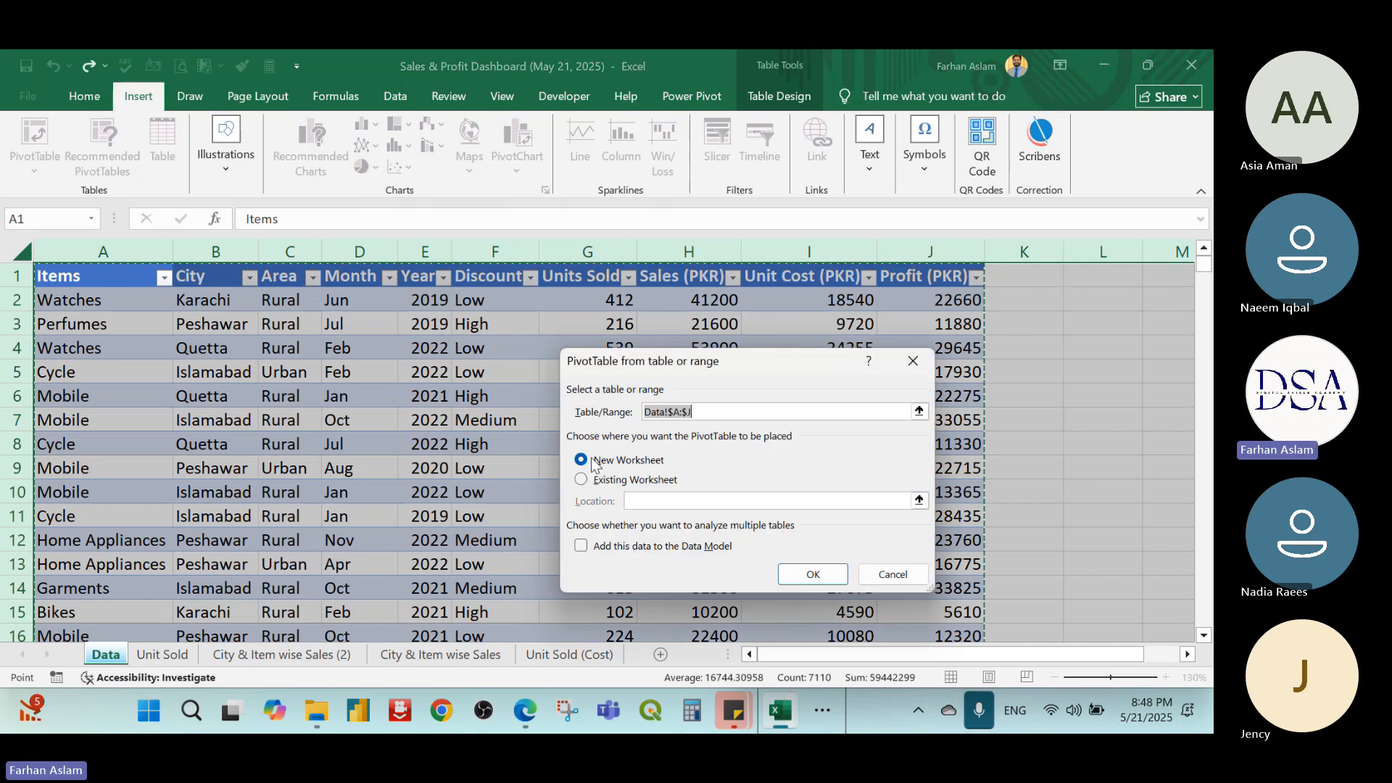
click(813, 573)
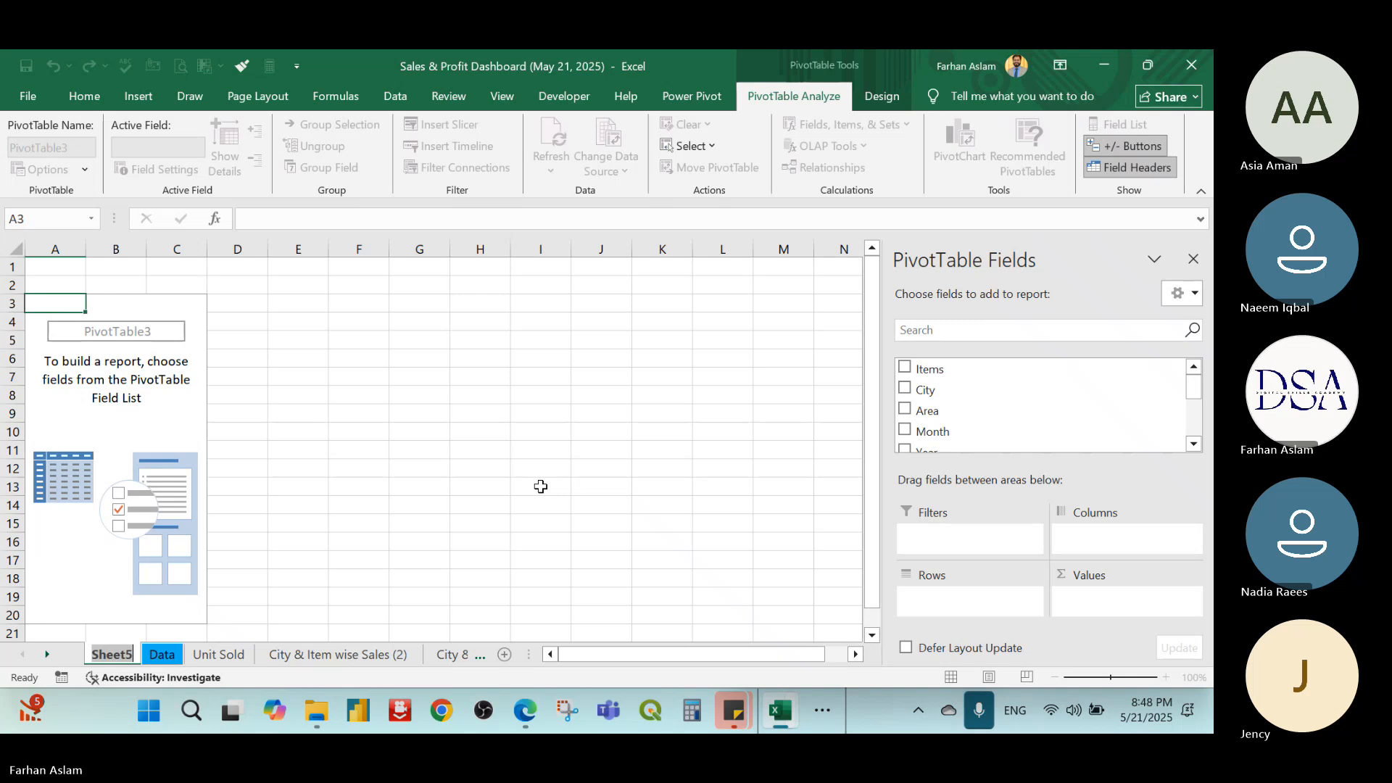
Rename the new PivotTable sheet as Discount - Sales
text(Disc)
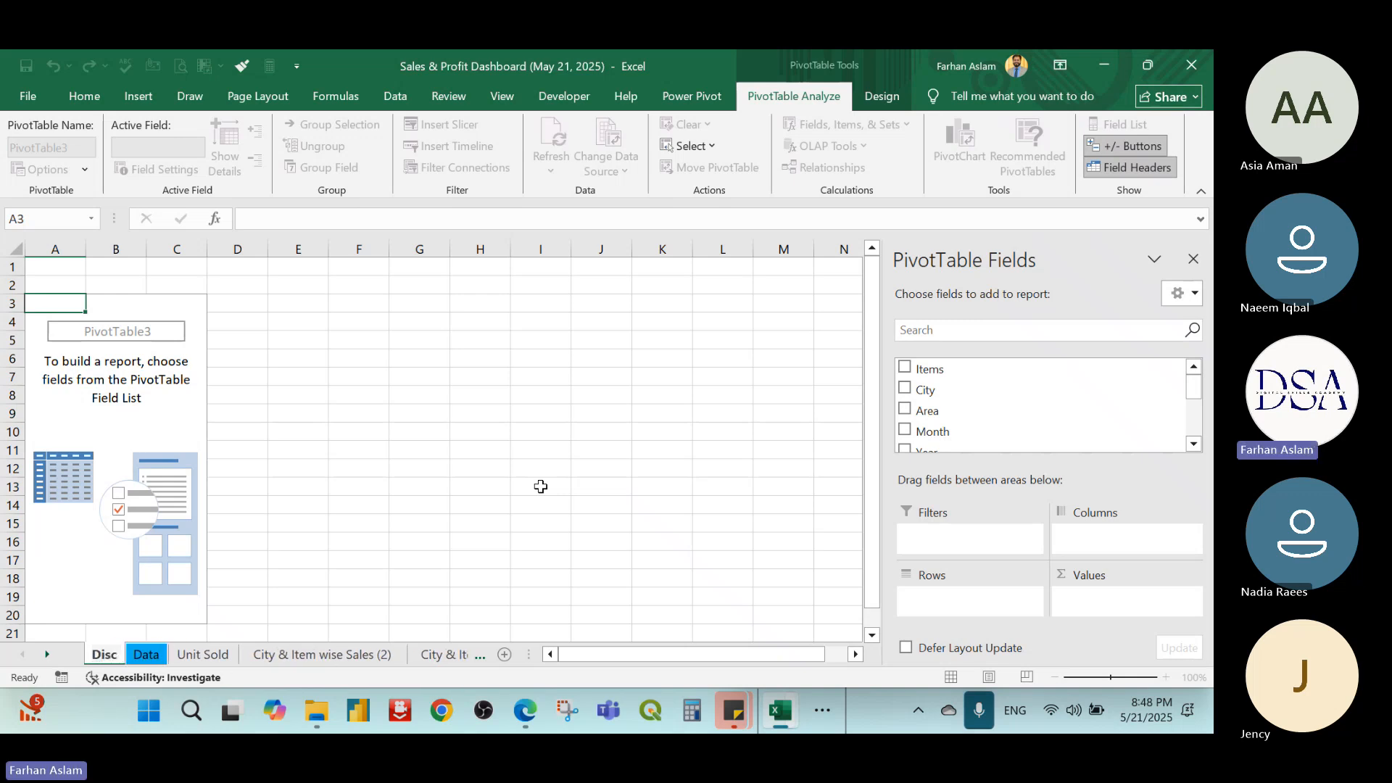
text(ount)
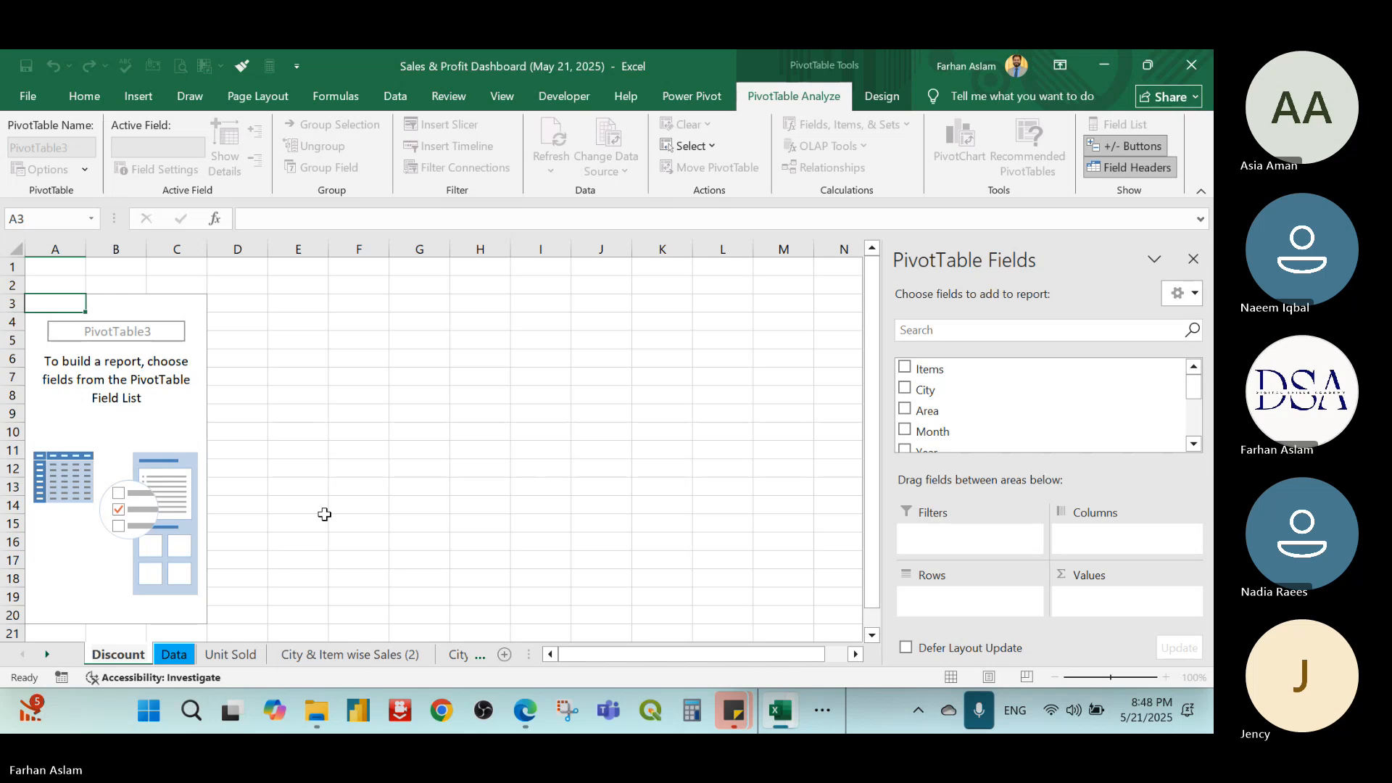
text( - Sales)
key(Return)
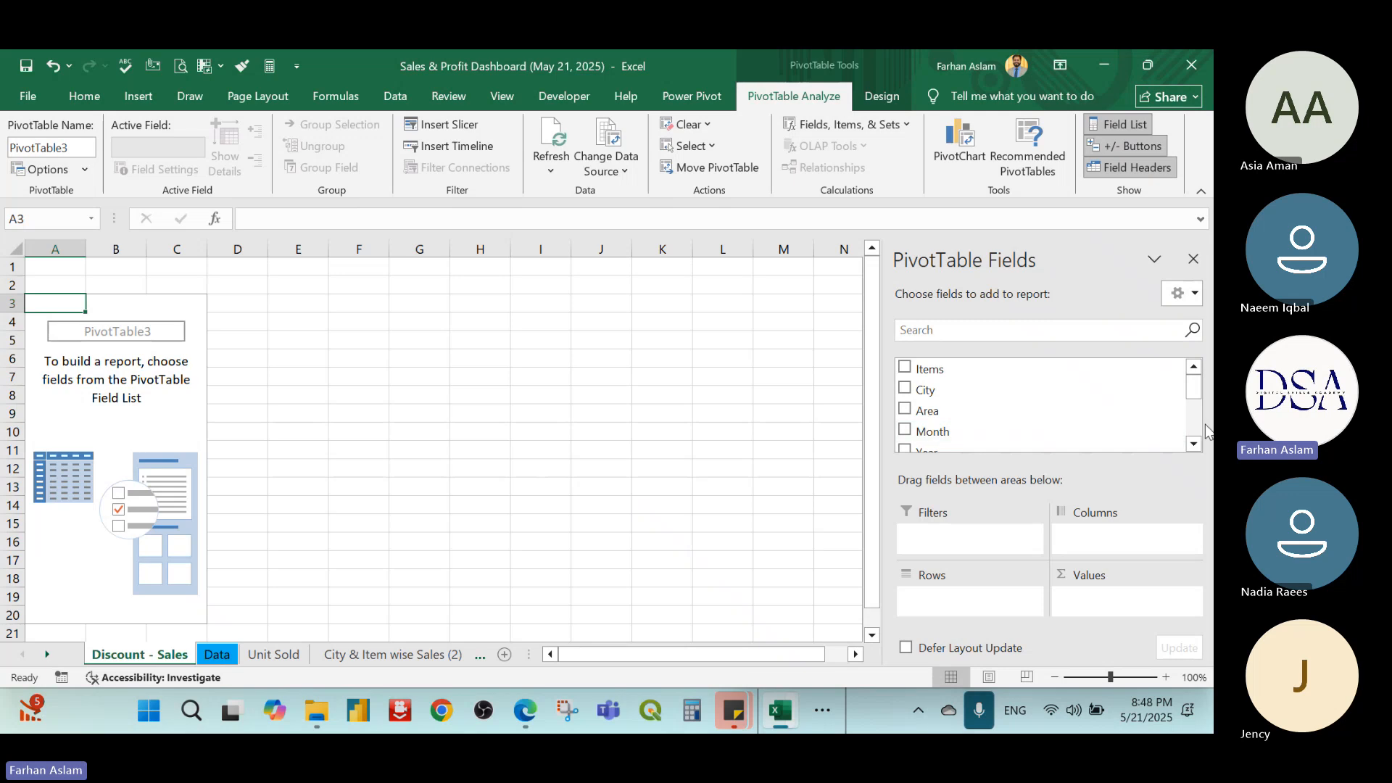
Locate the Discount and Sales (PKR) fields for the empty PivotTable on the Discount - Sales sheet
drag(1200, 396, 1195, 406)
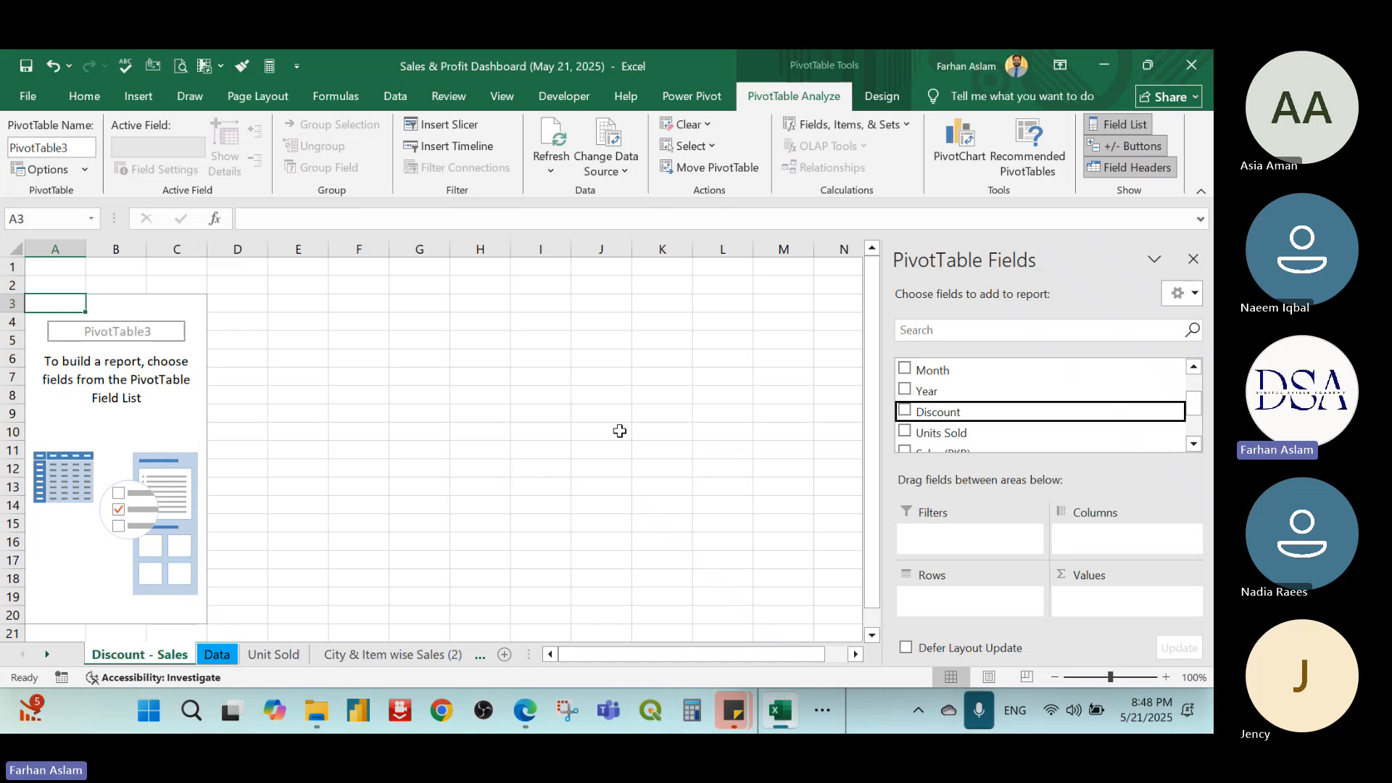
right_click(154, 433)
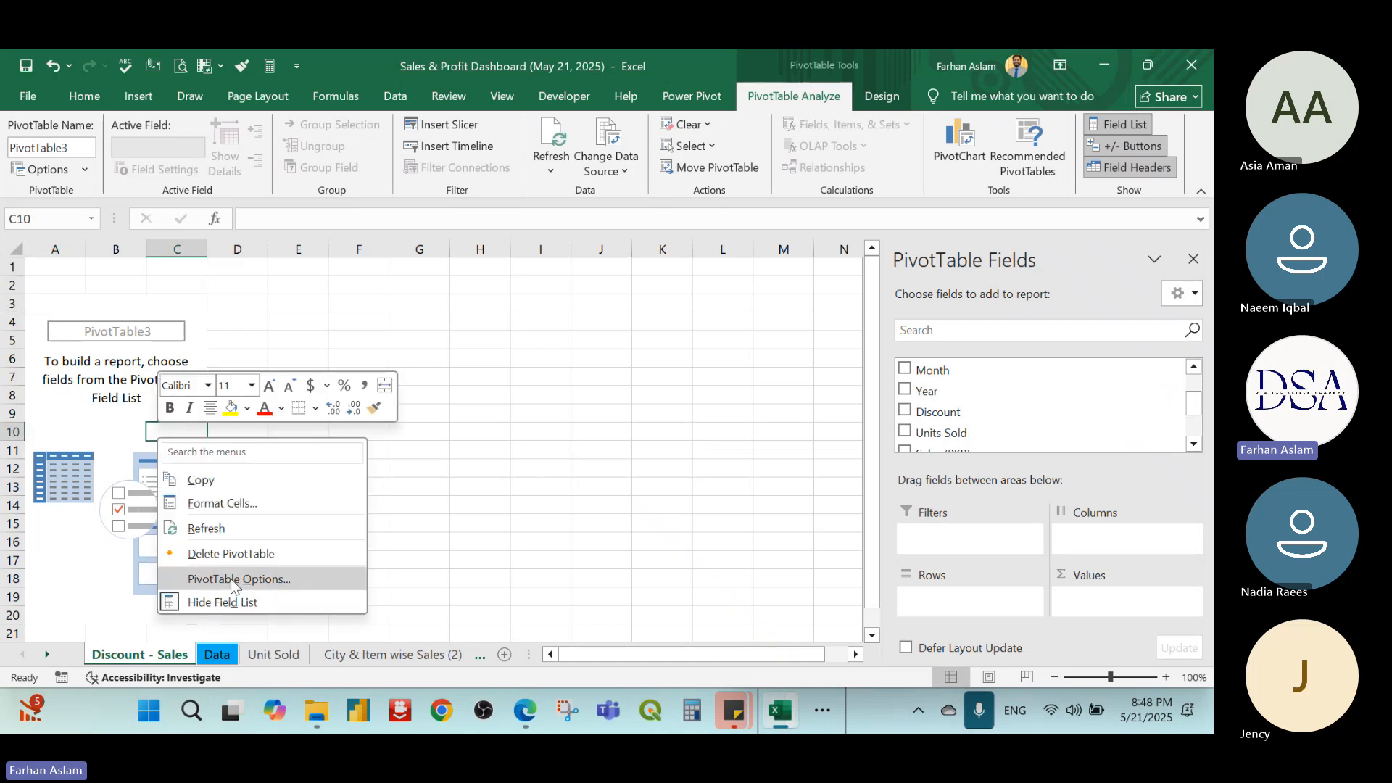
click(936, 393)
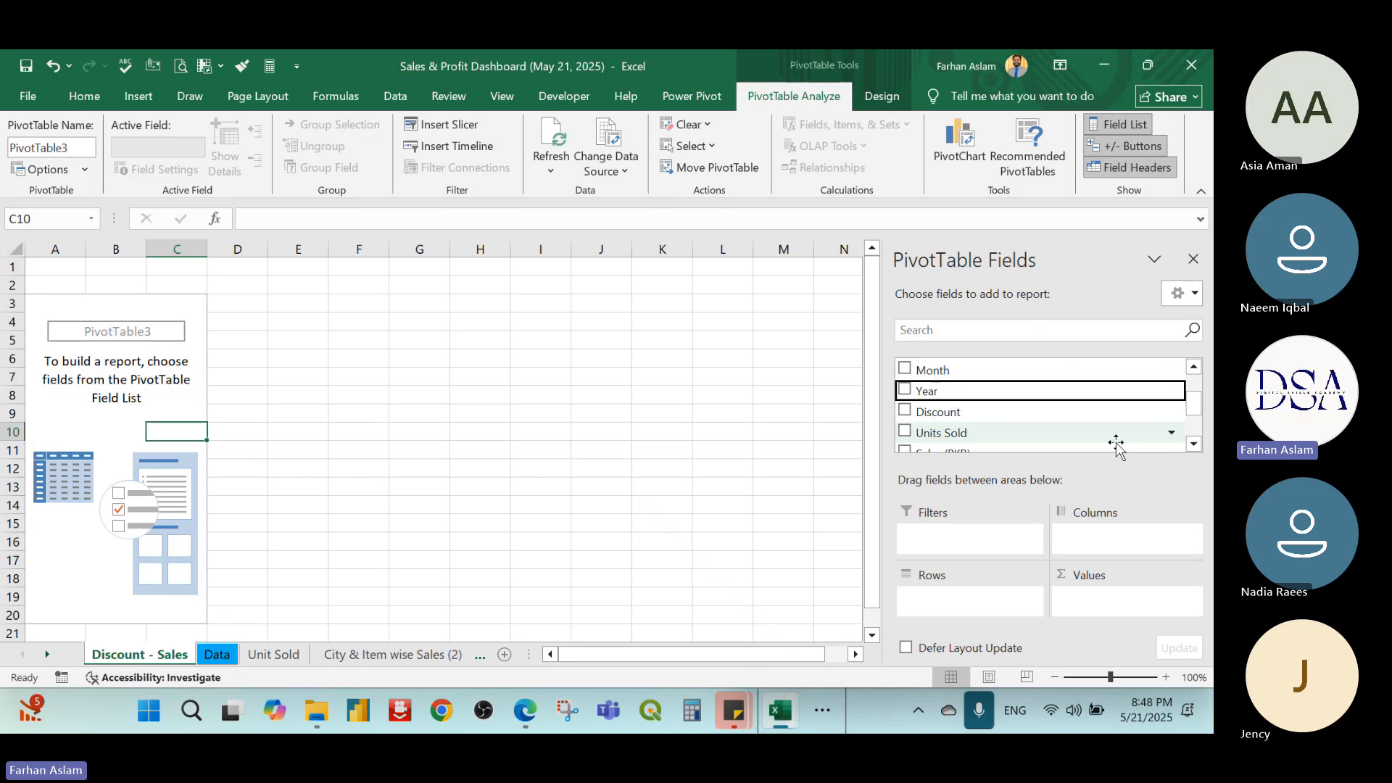
scroll(1116, 444, down, 1)
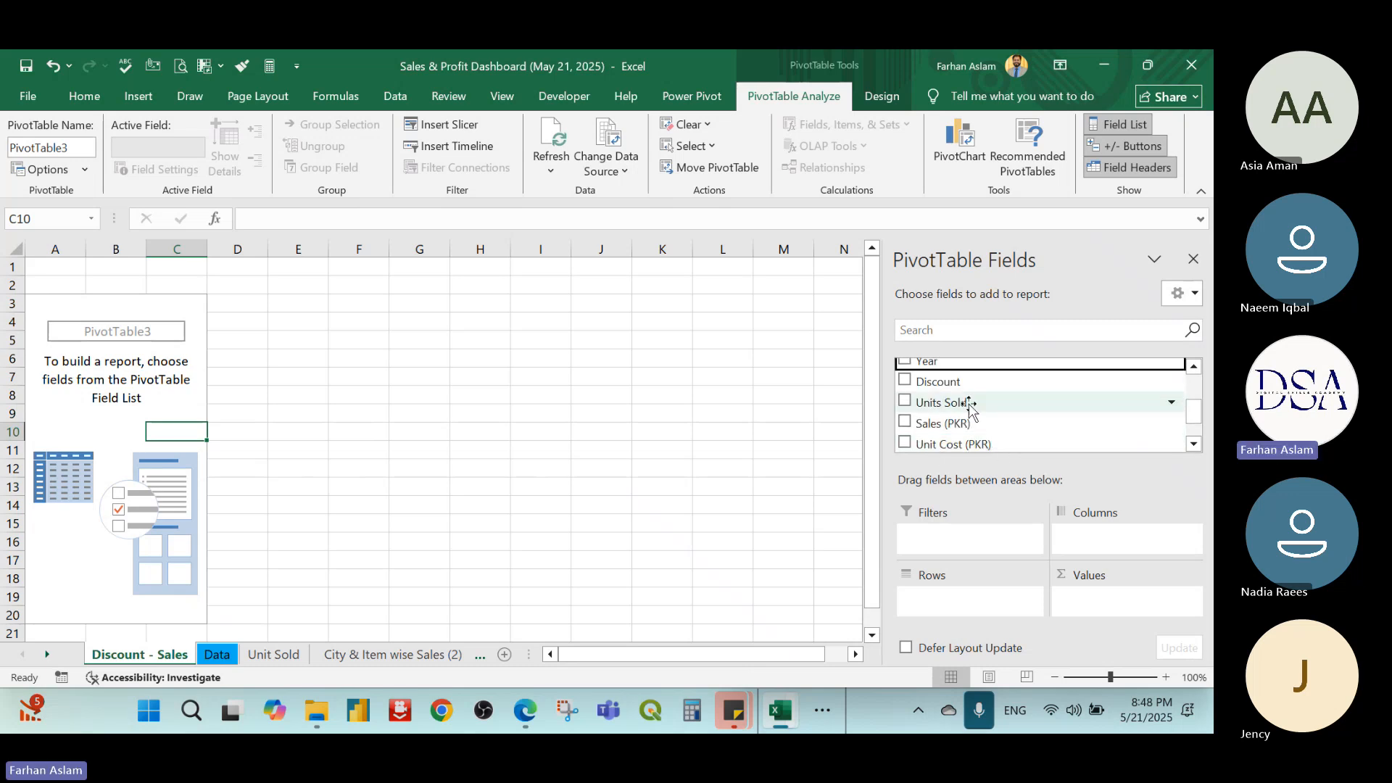
Add the Discount field to the pivot table's rows and filter out the blank item
drag(942, 381, 970, 606)
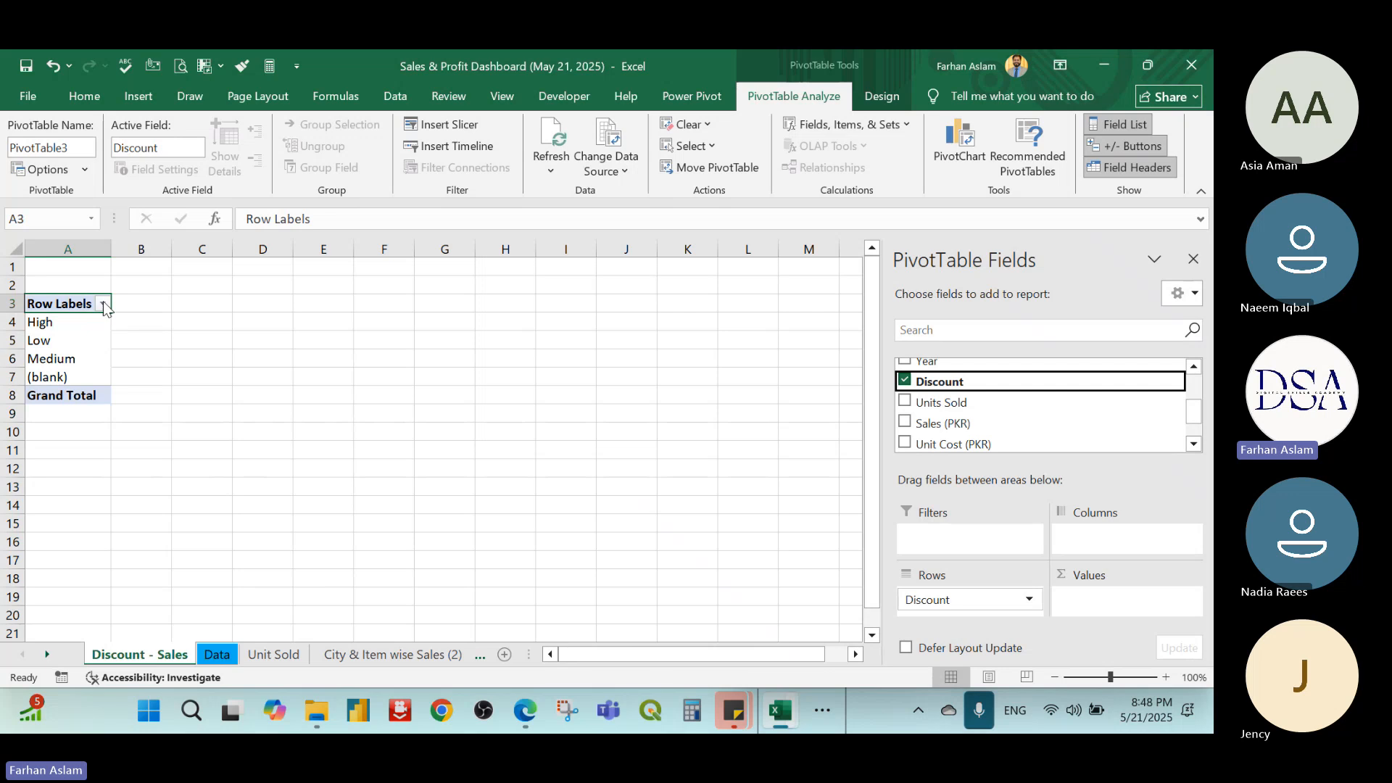
click(102, 303)
click(158, 549)
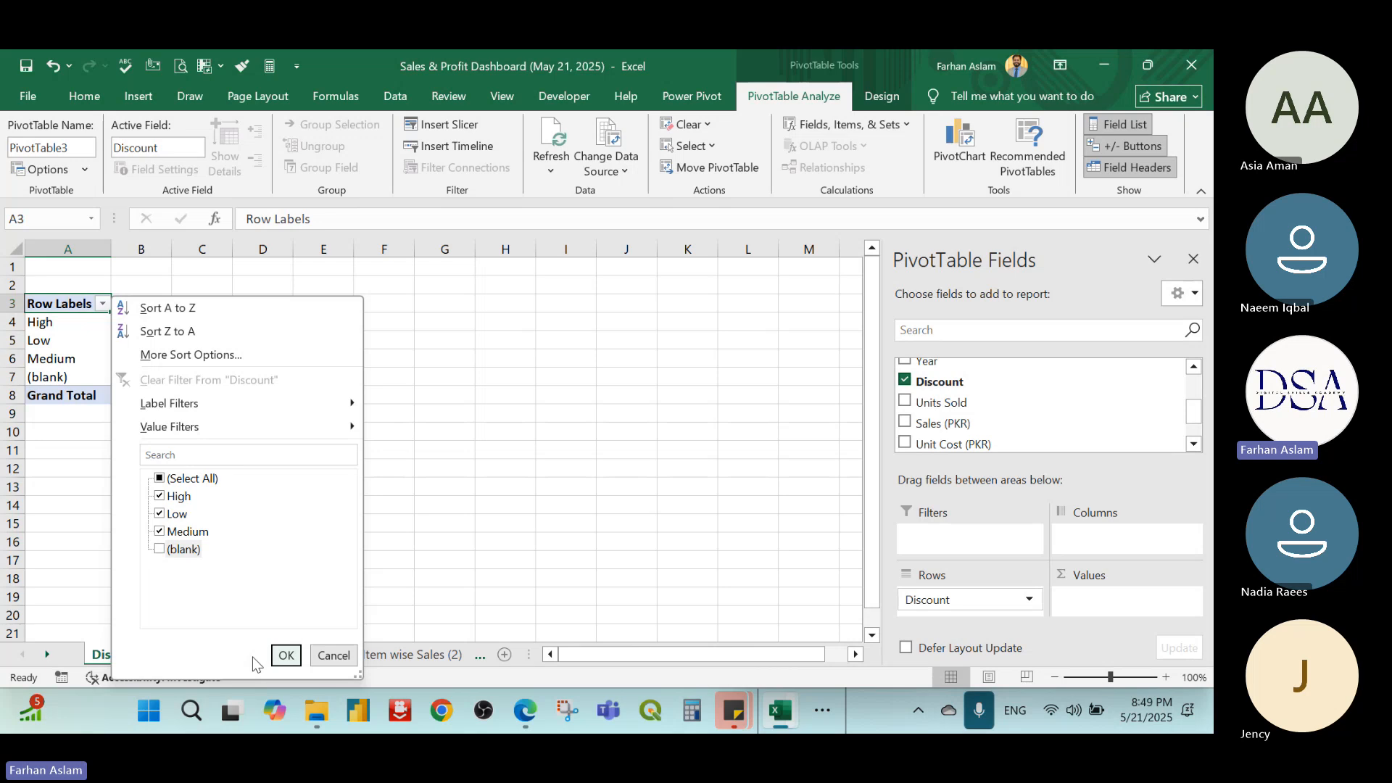
click(288, 655)
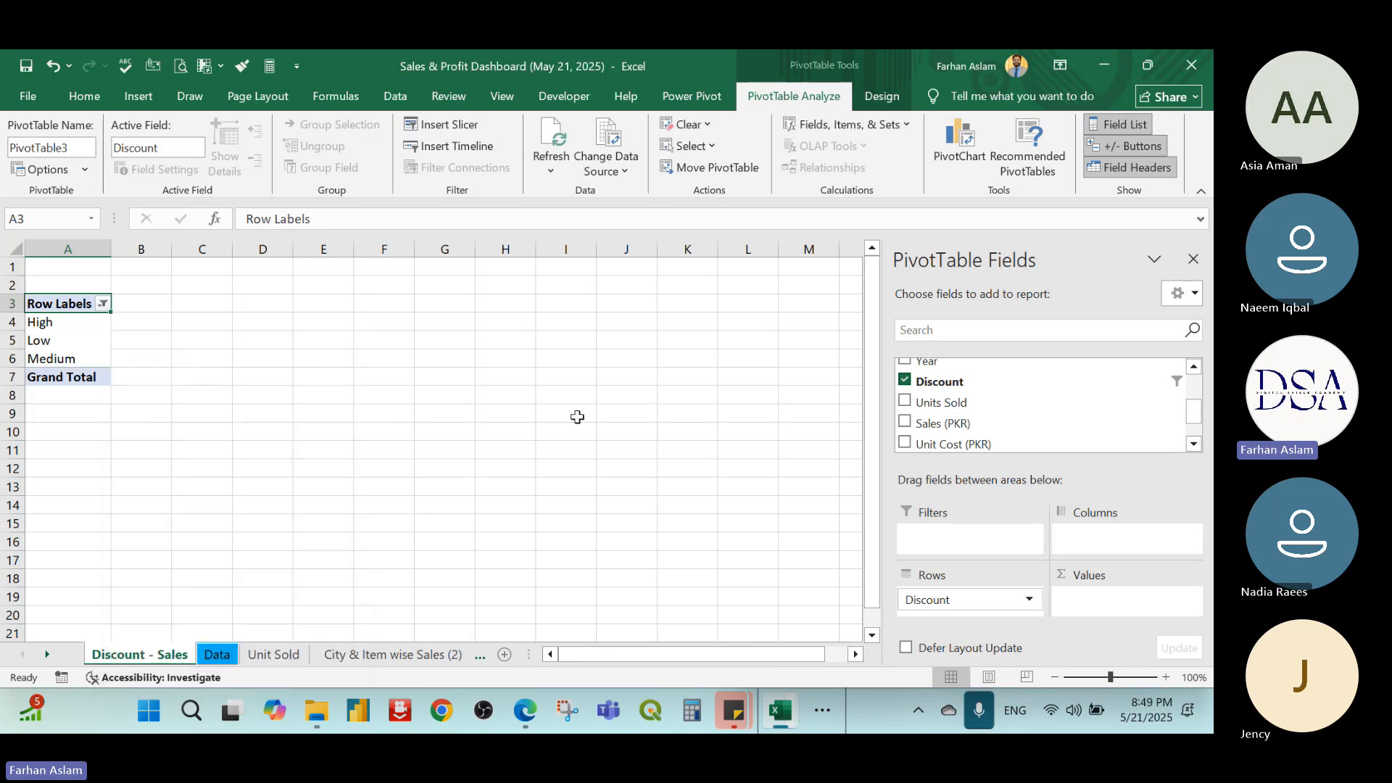
Add the Sales (PKR) field to the pivot table's values
scroll(1082, 446, down, 1)
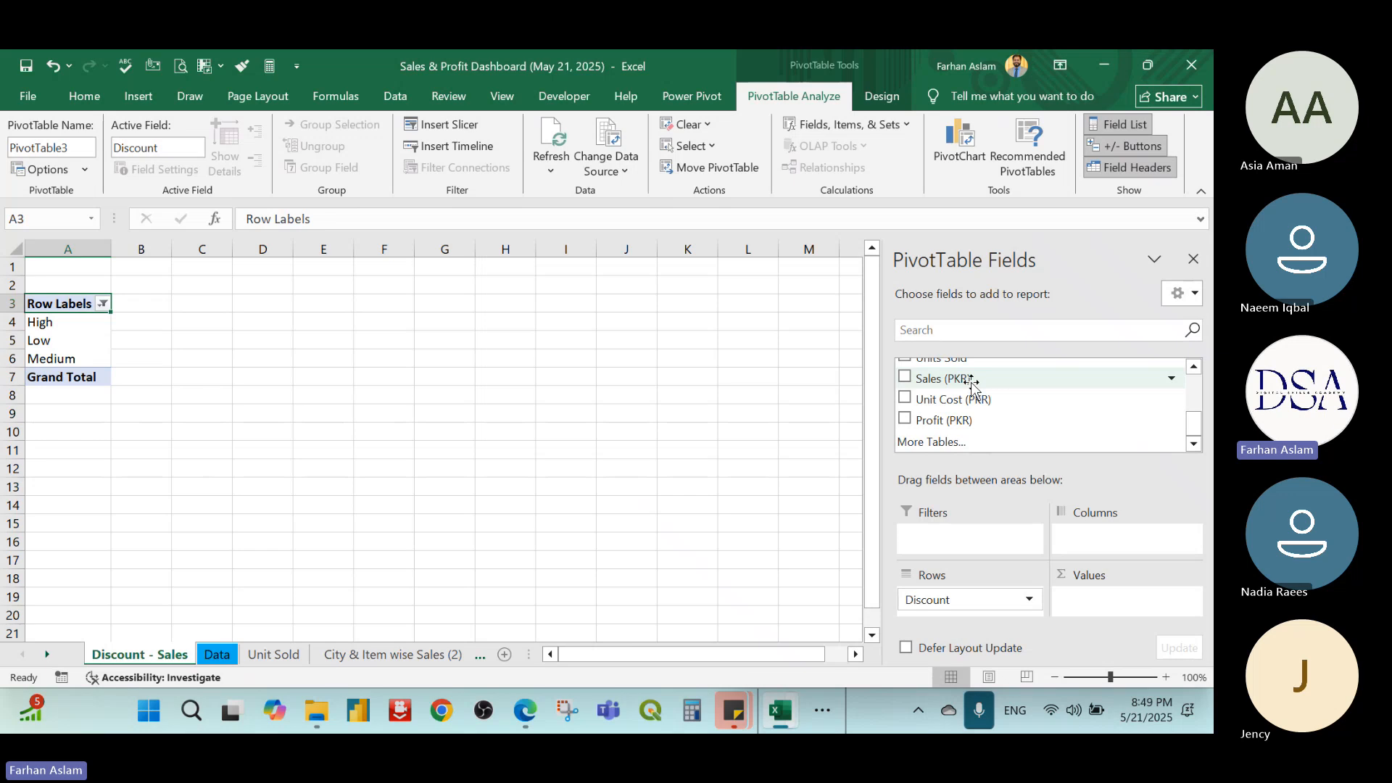
drag(969, 394, 1126, 615)
click(522, 467)
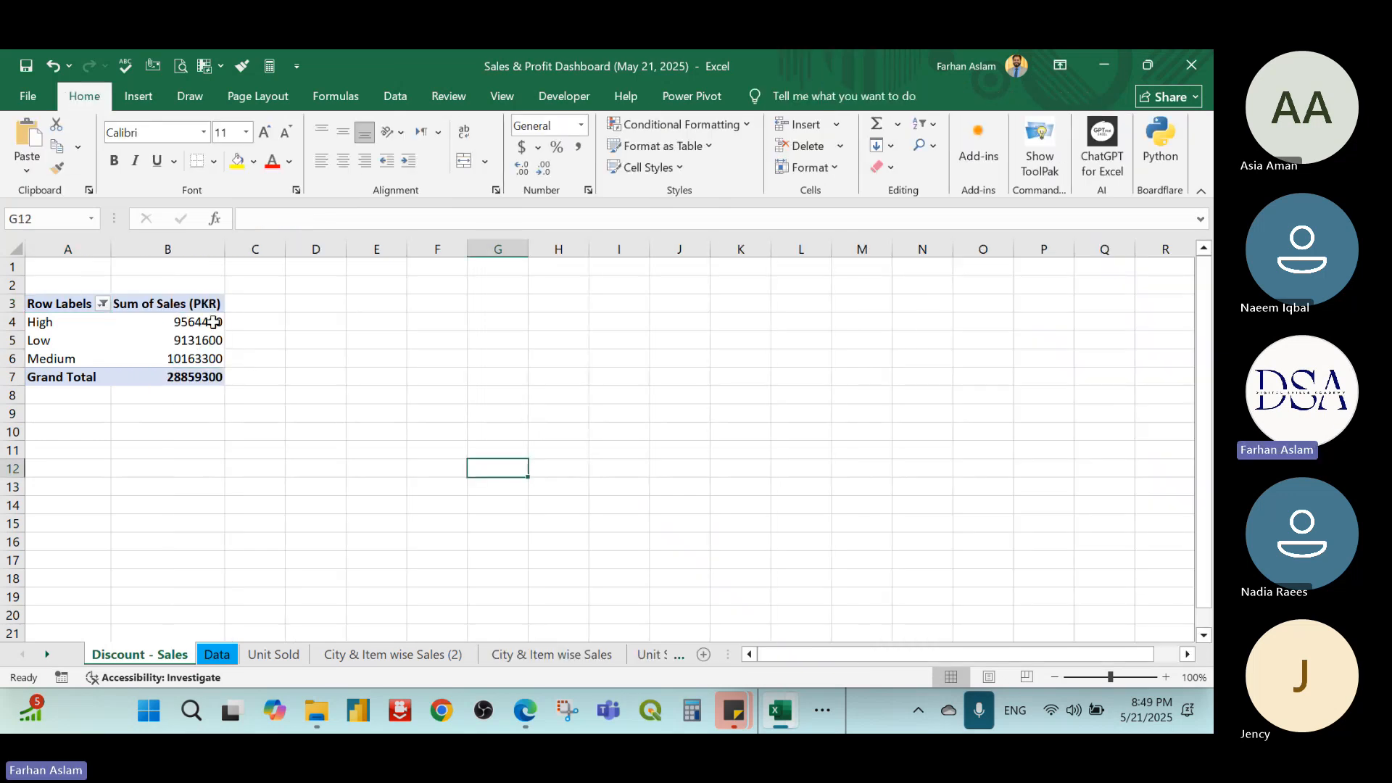
Insert a standard pie PivotChart from the High, Low and Medium discount rows and their sales
click(213, 322)
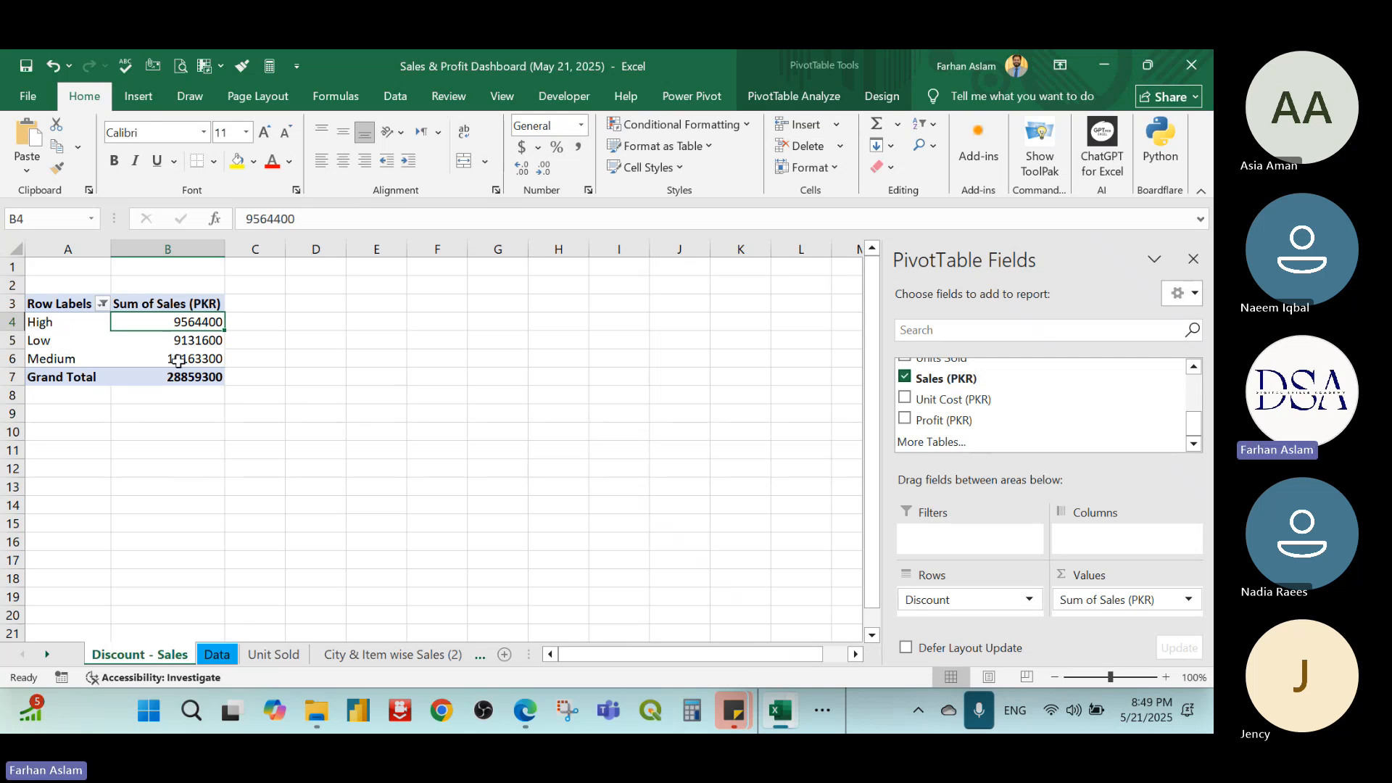
drag(174, 358, 8, 326)
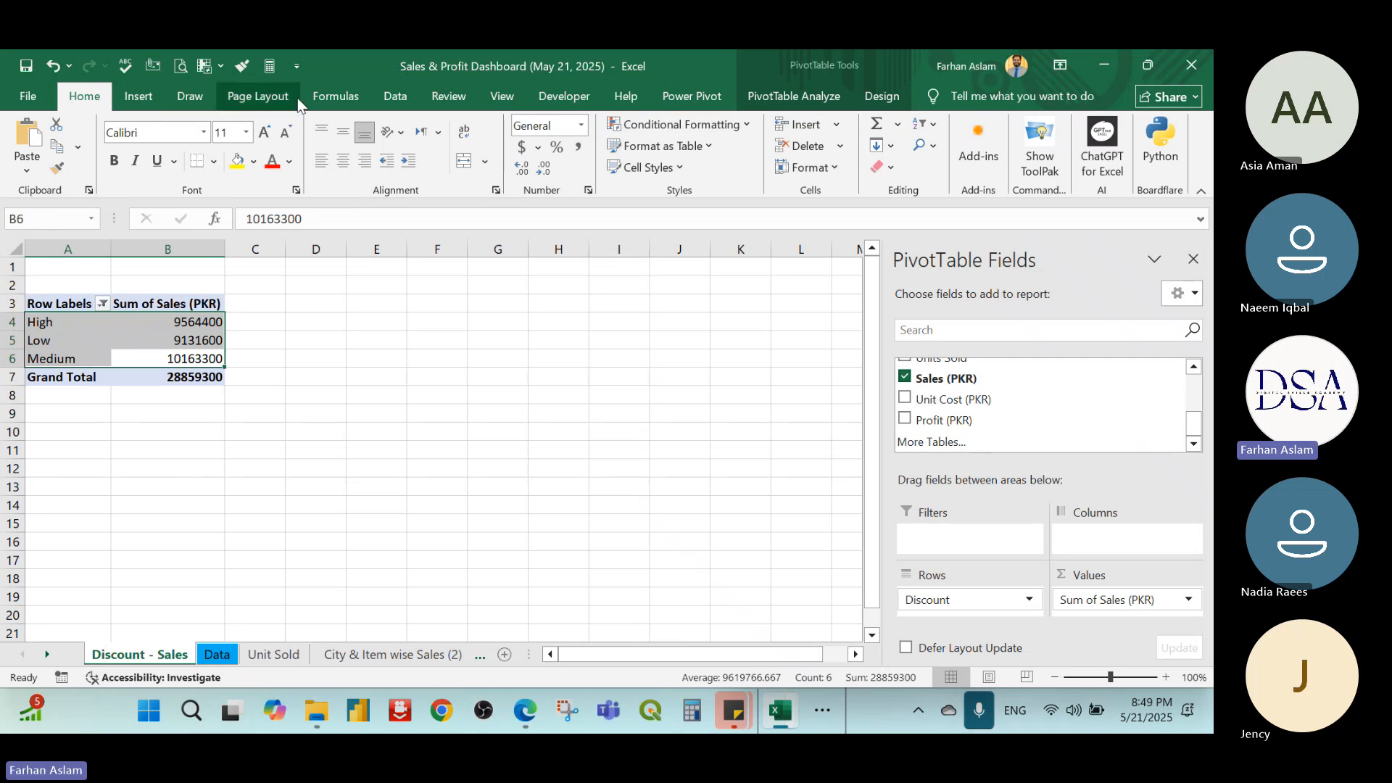
click(794, 96)
click(960, 145)
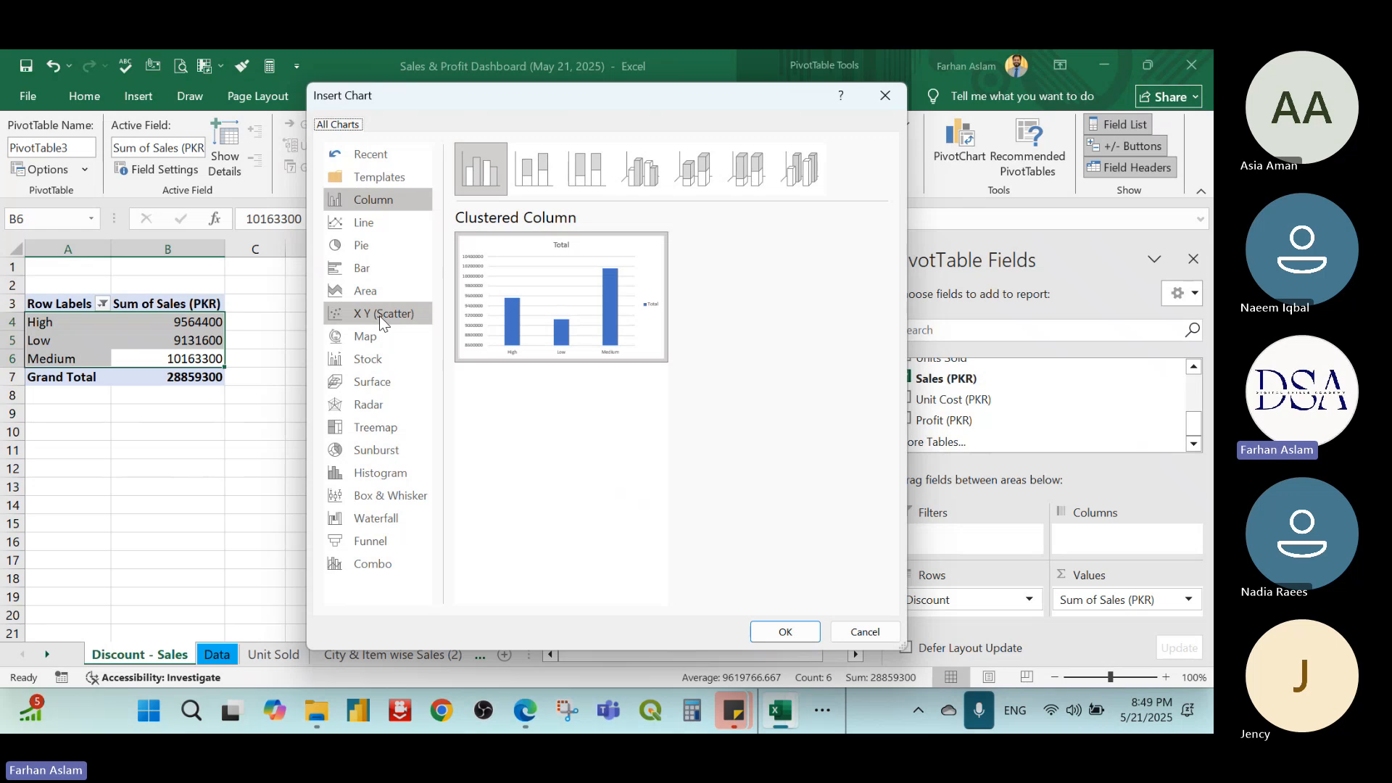
click(384, 250)
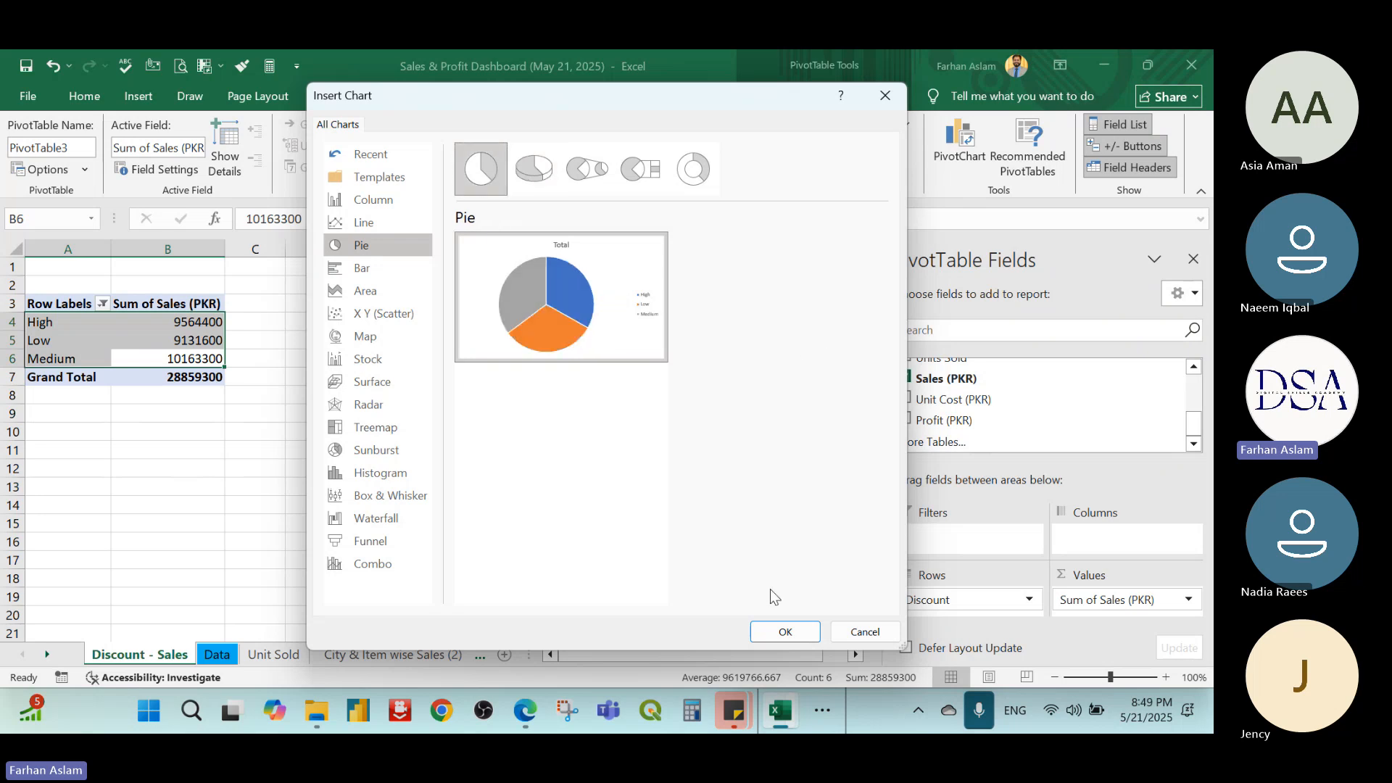
click(756, 633)
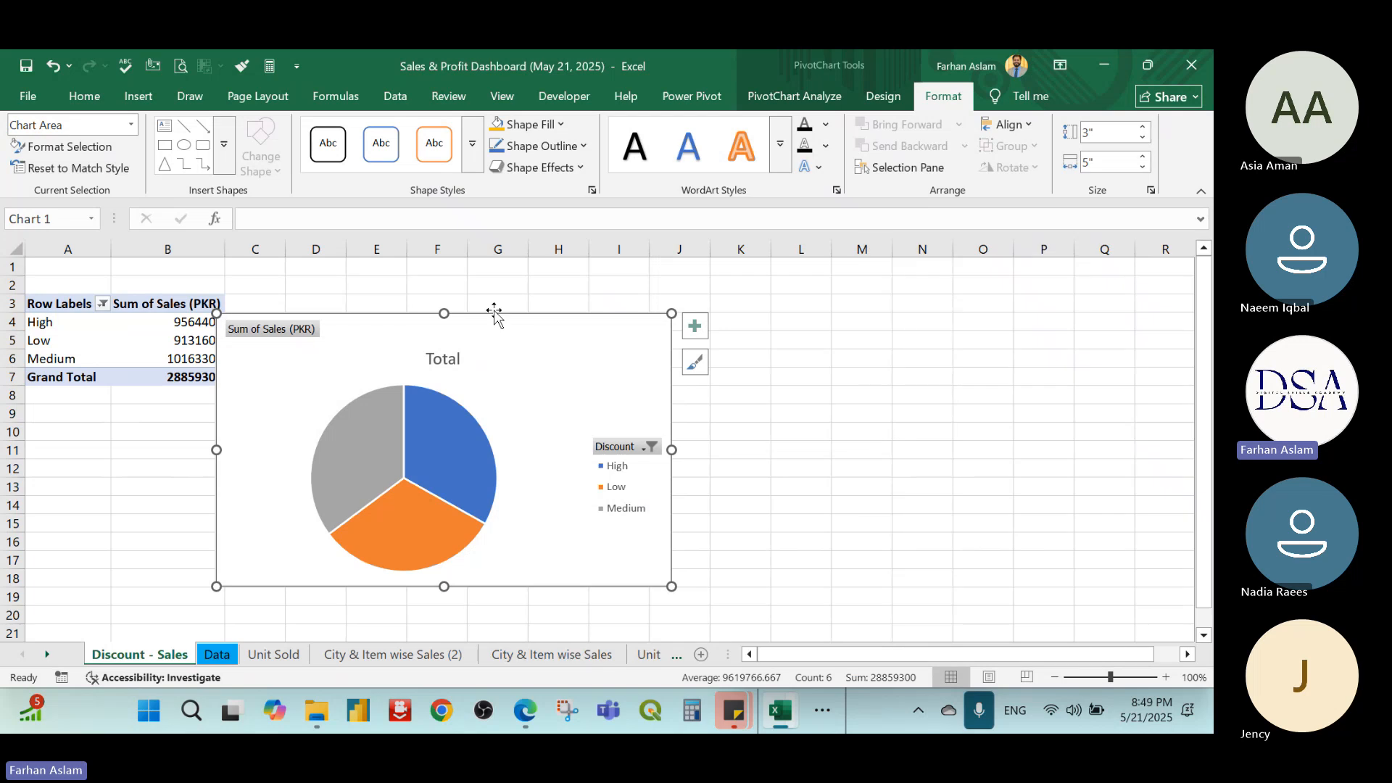
Move the pie chart clear of the pivot table, up to row 2, and narrow it to end around column J
drag(547, 319, 665, 277)
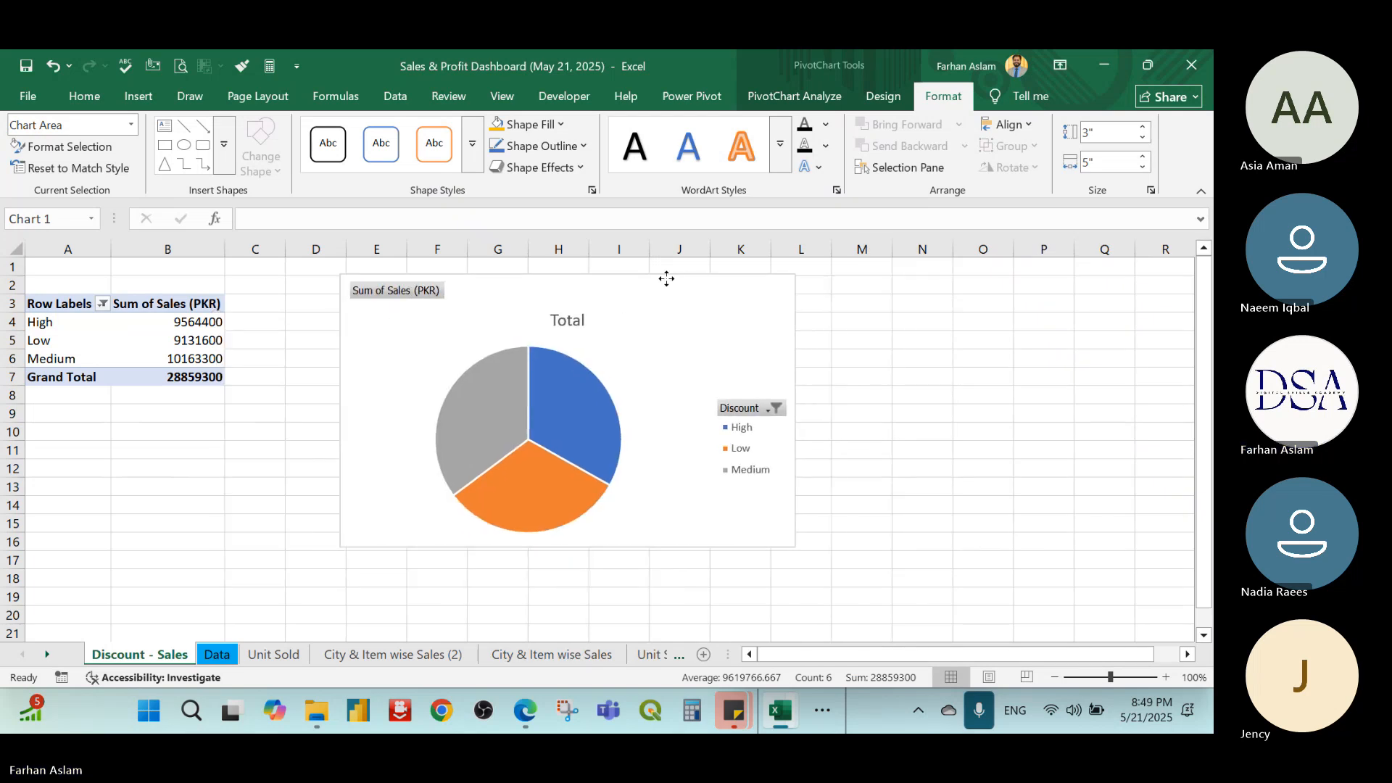
drag(790, 420, 683, 425)
click(859, 413)
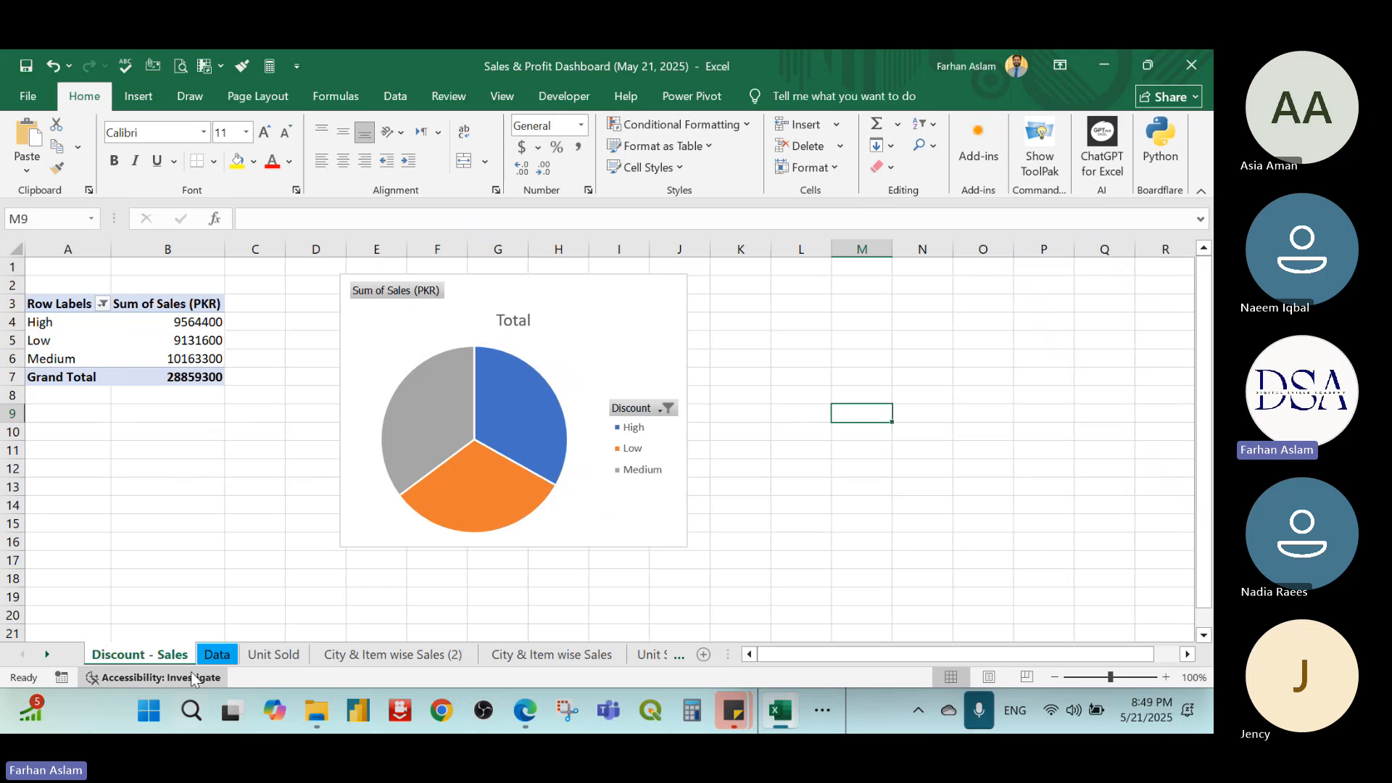
Duplicate the Discount - Sales sheet, placing the copy directly before the Data sheet
drag(186, 657, 207, 654)
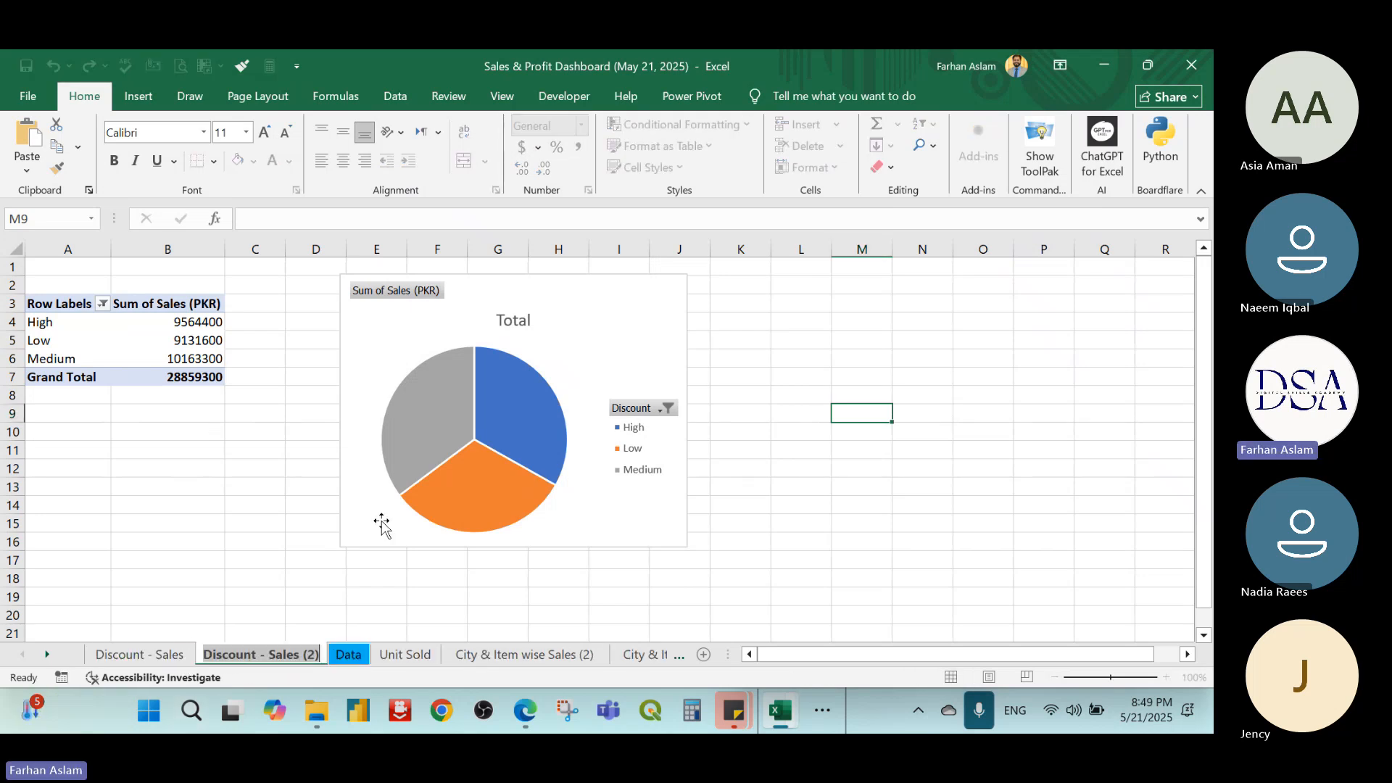
click(241, 483)
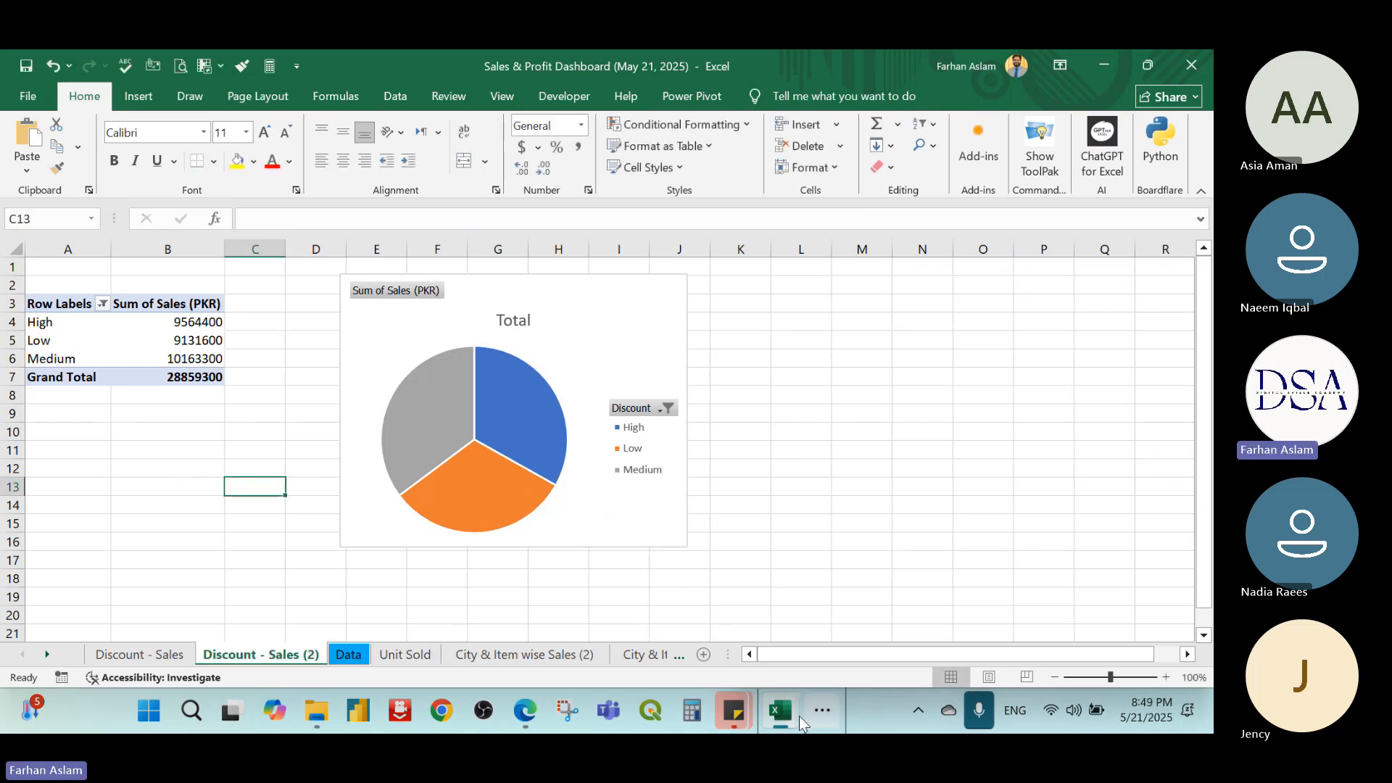
Examine the Area and Discount wise Unit Sold chart in the Feb 12, 2025 dashboard workbook, returning to the copied sheet
mouse_move(775, 718)
click(693, 658)
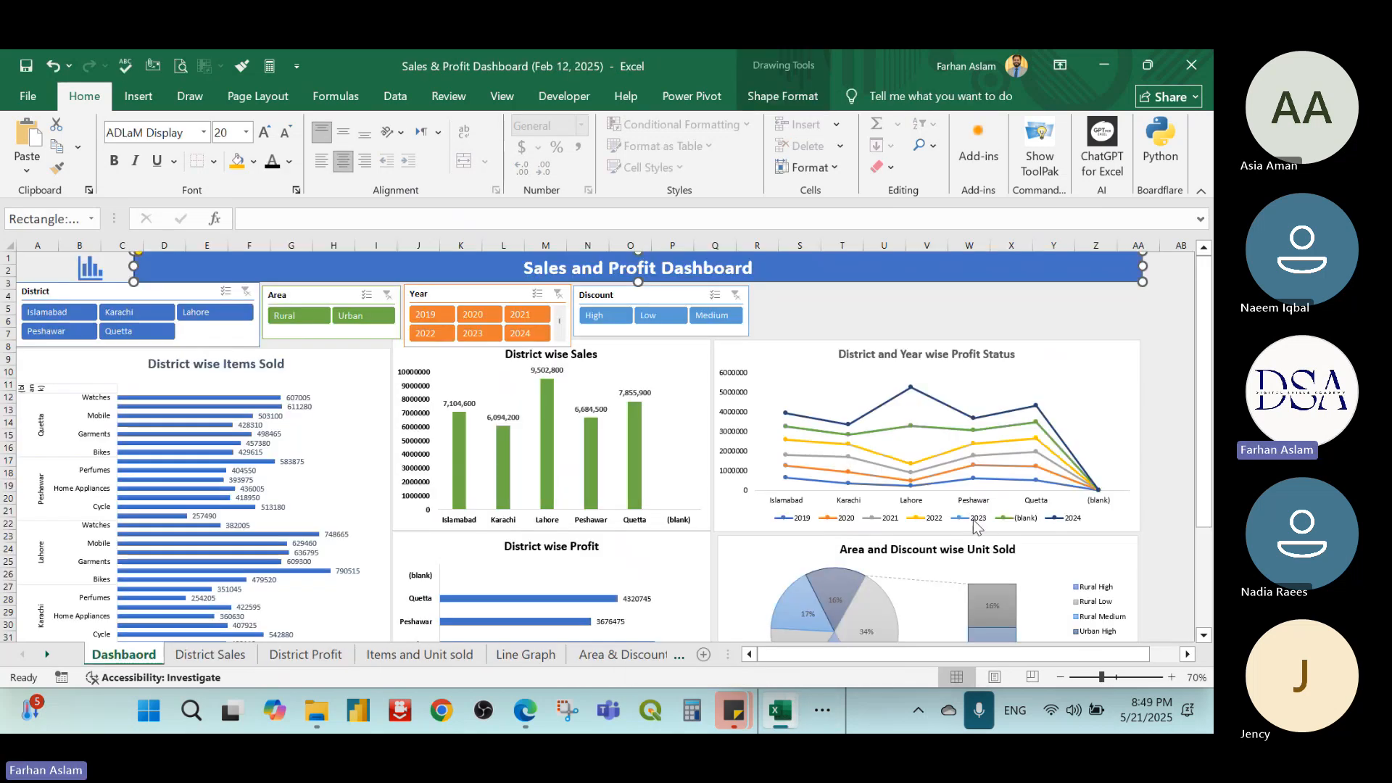
scroll(1192, 543, down, 2)
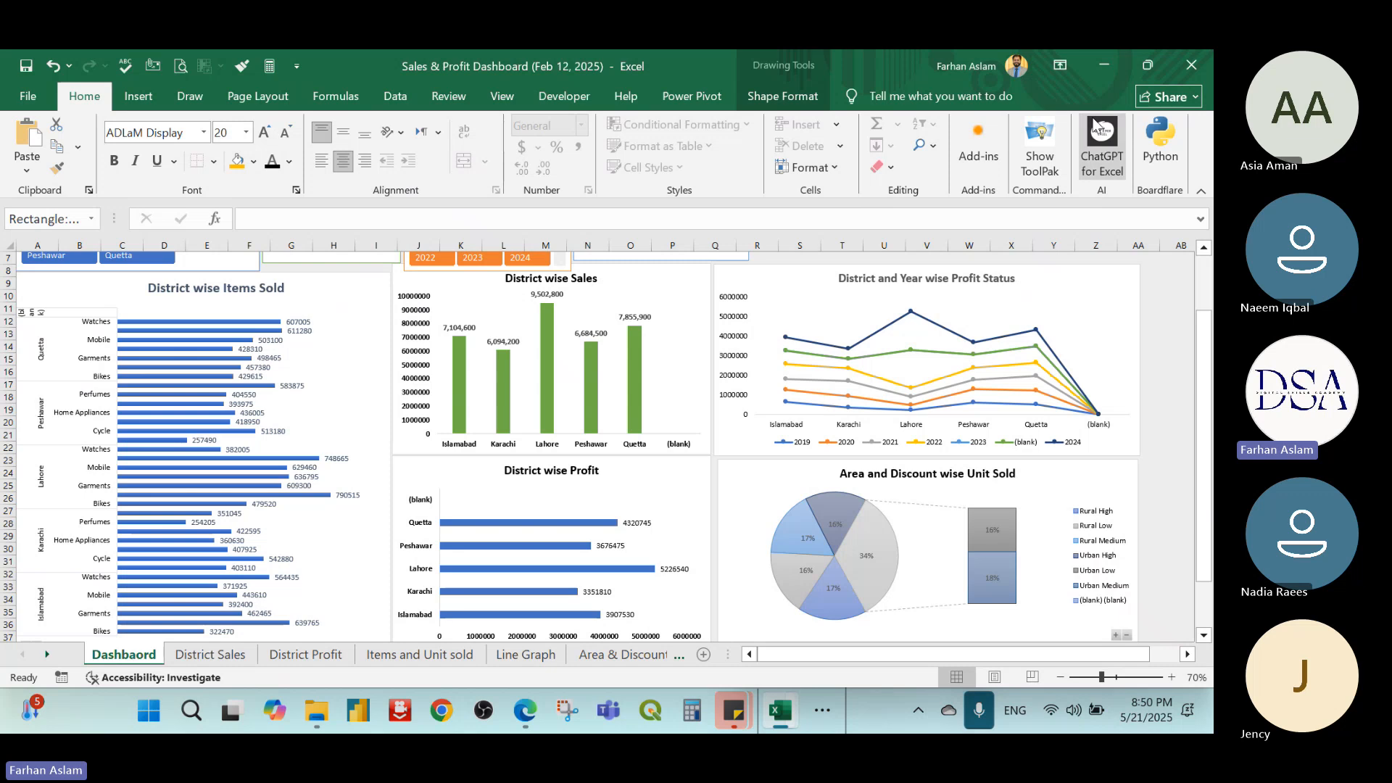
click(1109, 63)
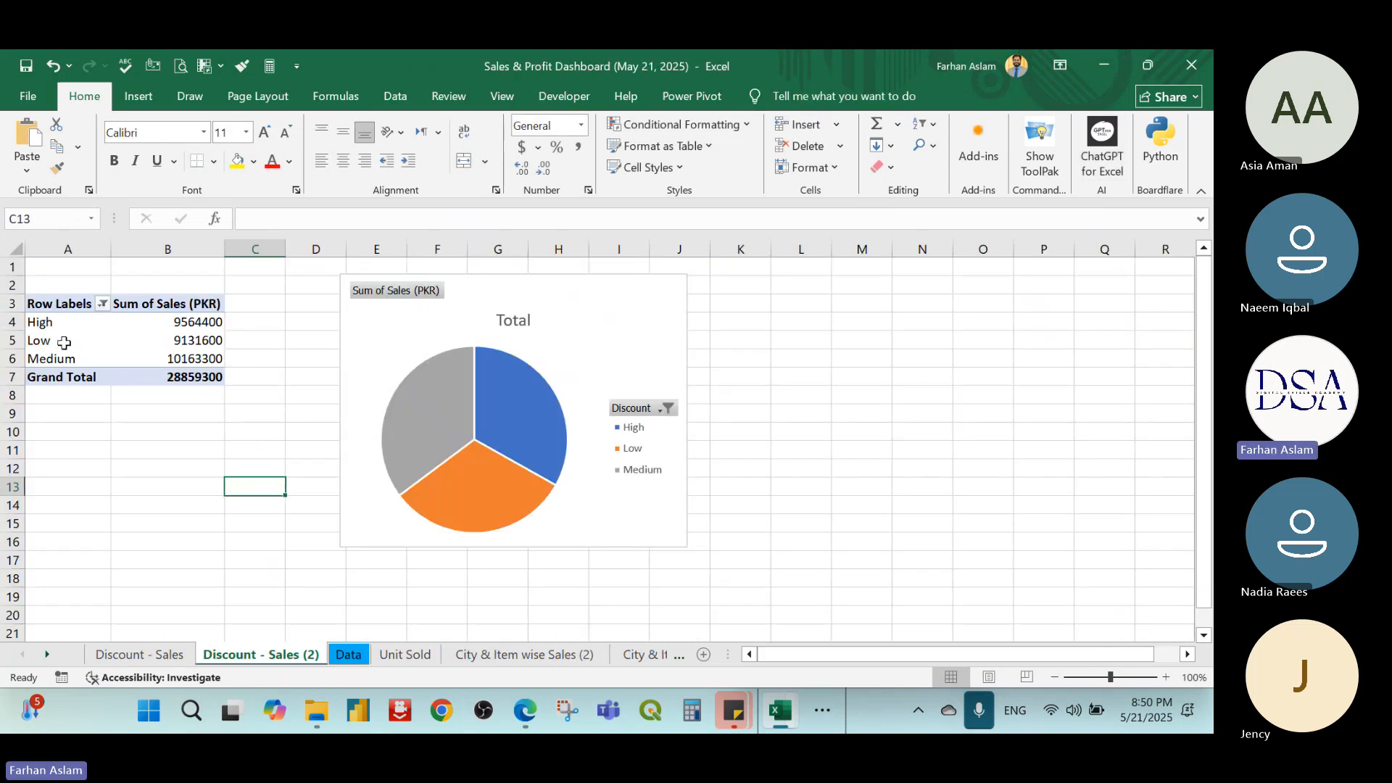
click(64, 341)
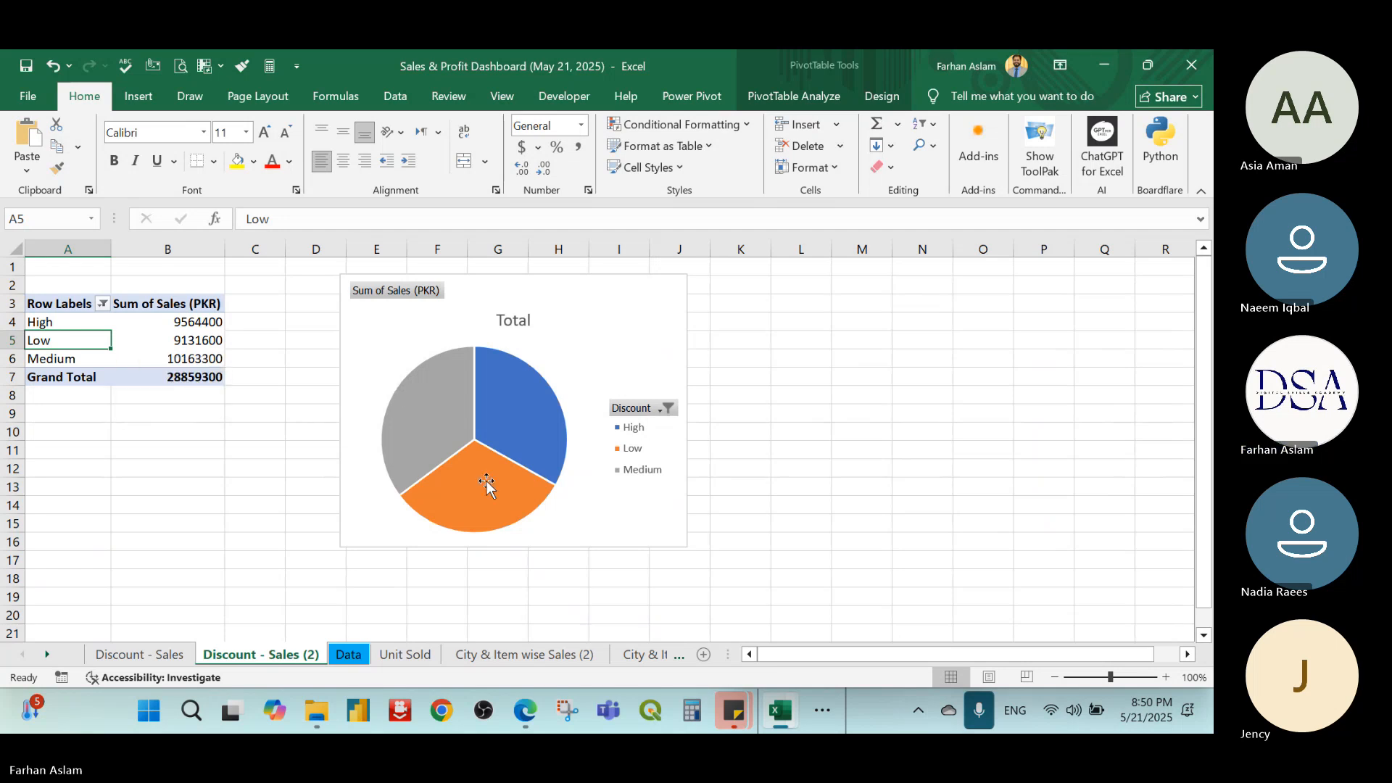
key(alt+Tab)
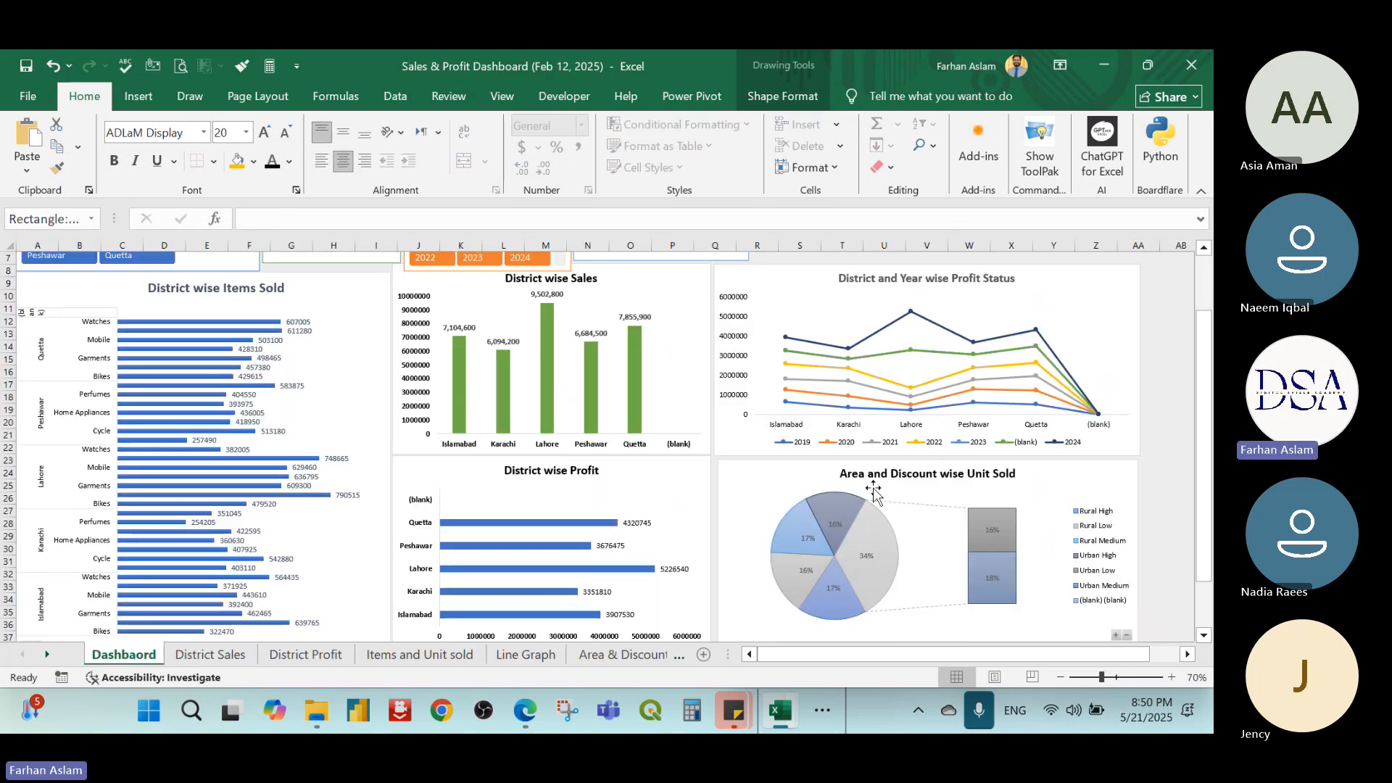
key(alt+Tab)
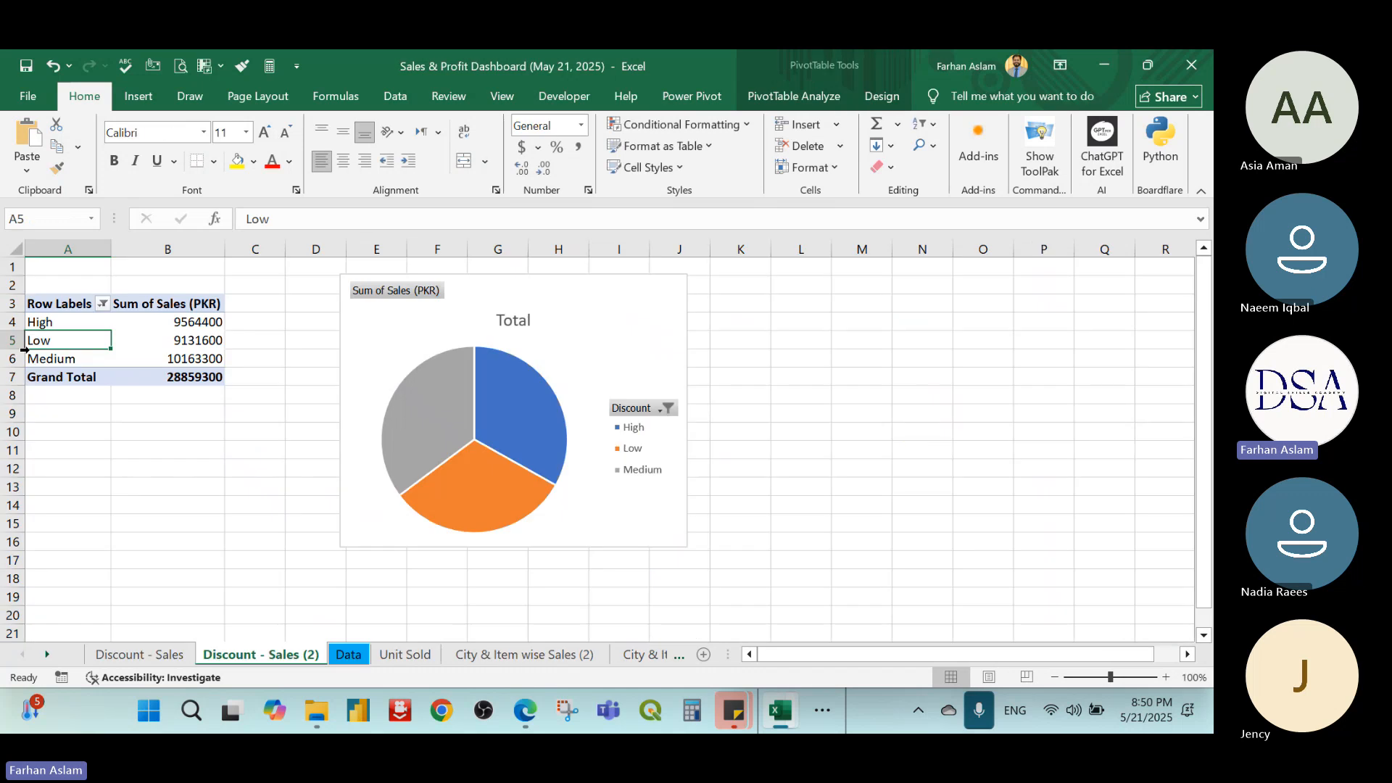
Add the Area field above Discount in the rows of the copied sheet's pivot table, and close the field list
click(210, 341)
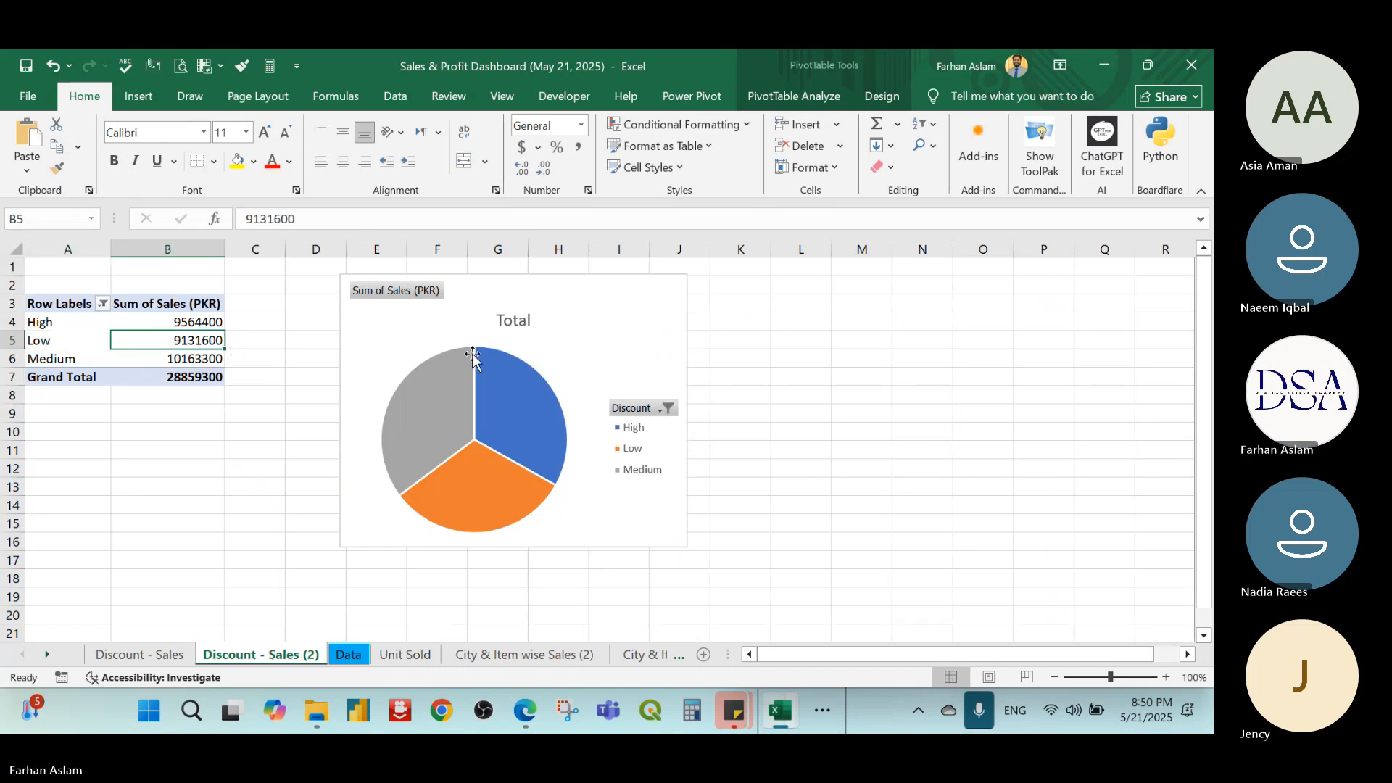
click(67, 341)
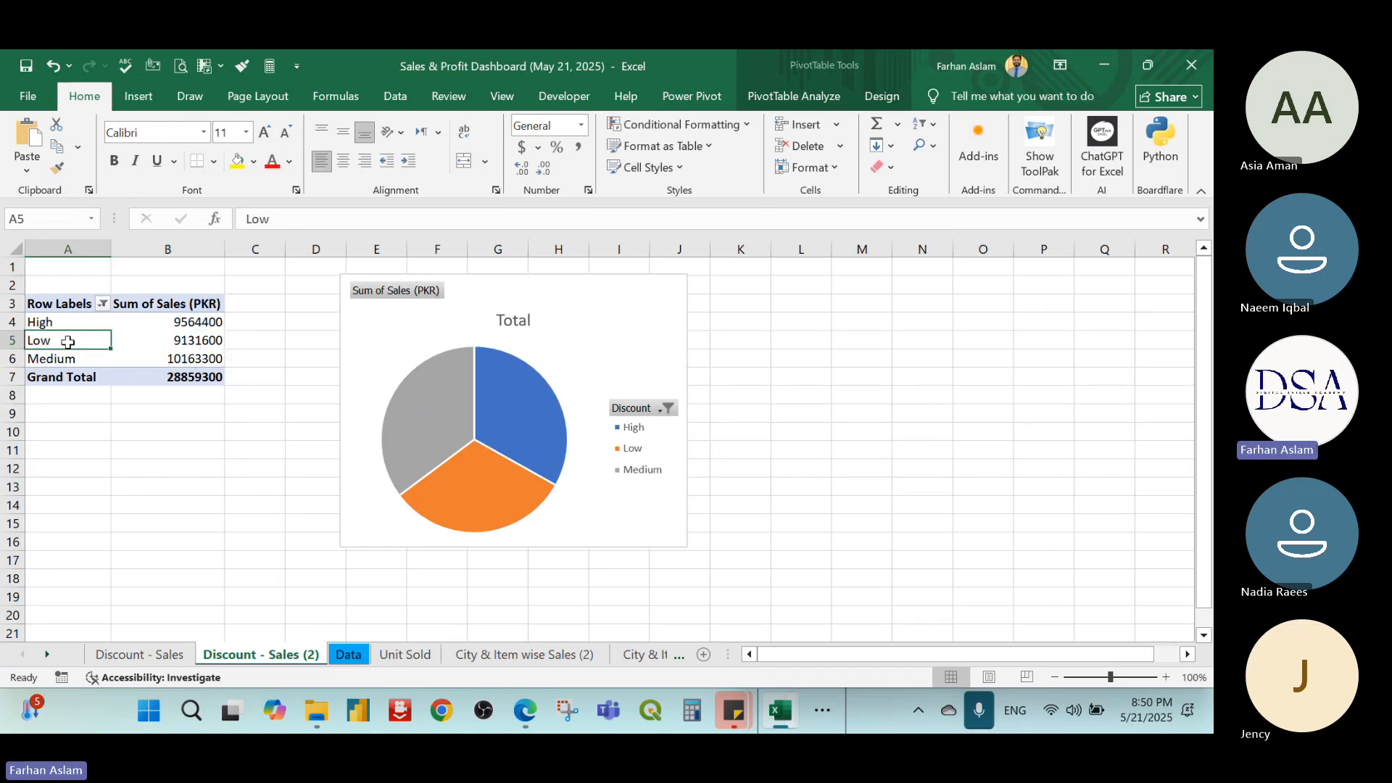
click(177, 336)
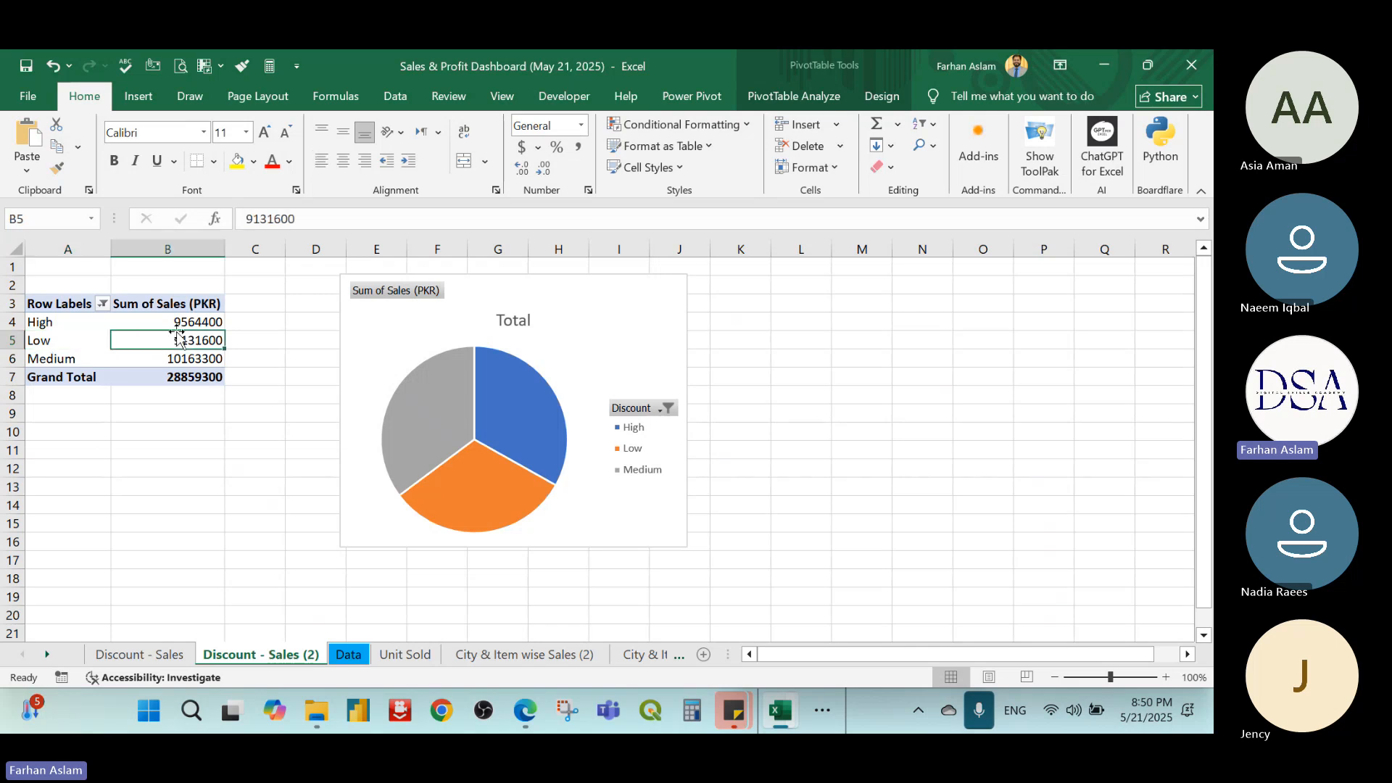
click(67, 341)
right_click(63, 341)
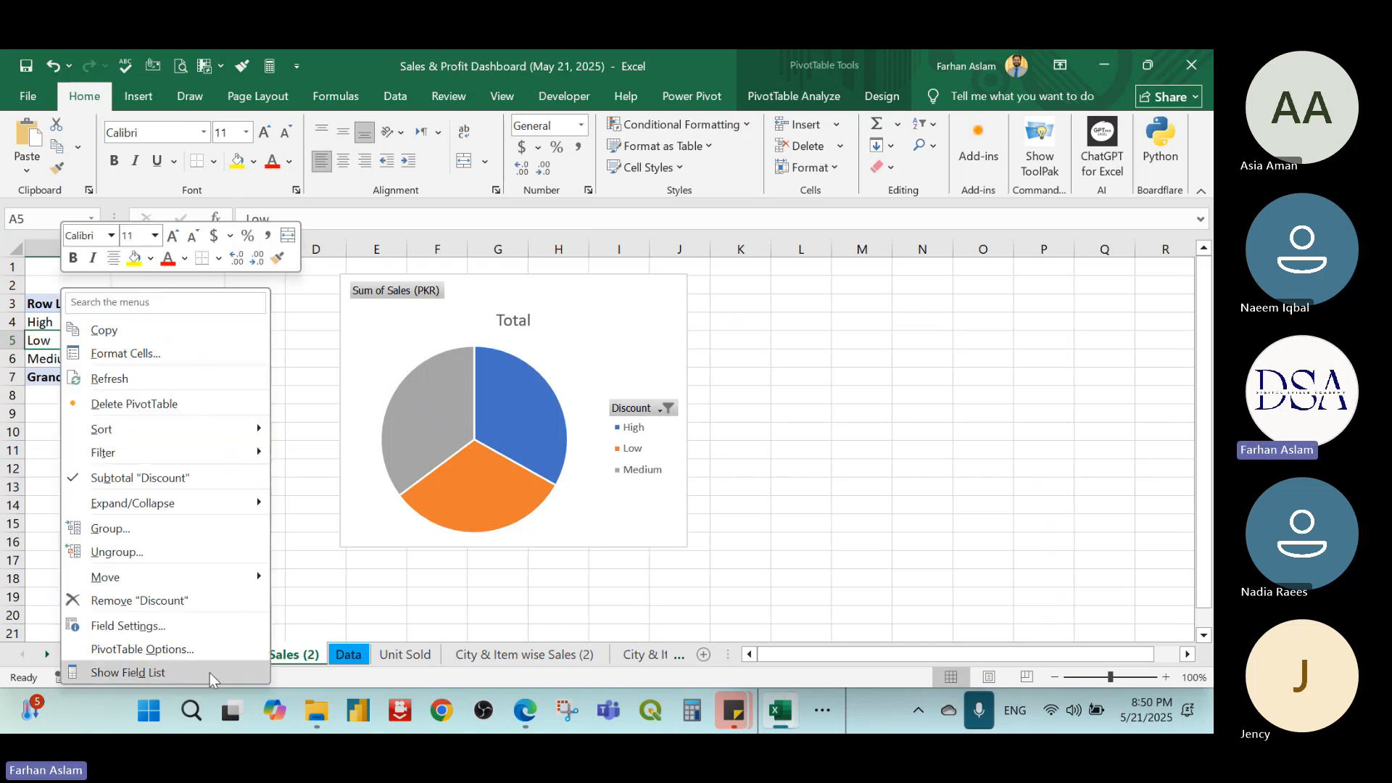
click(128, 673)
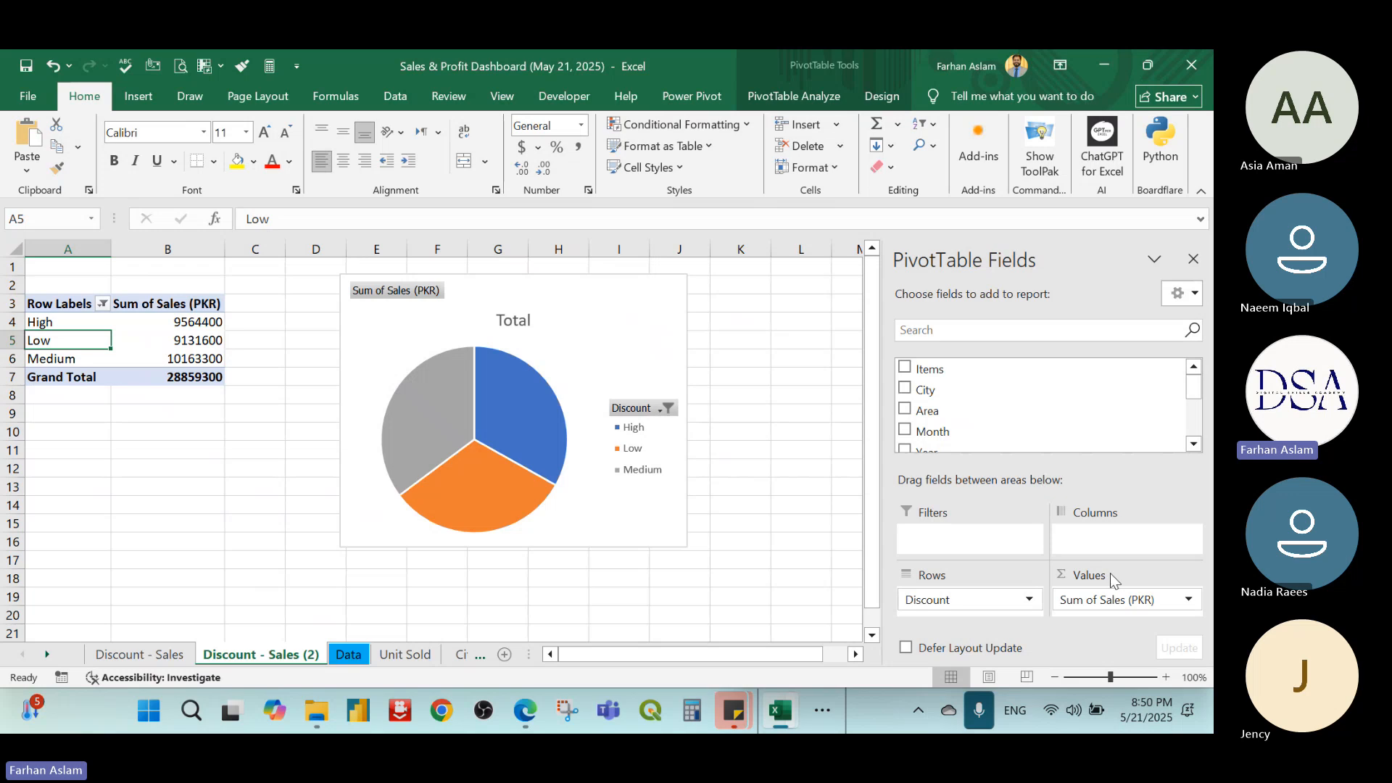
drag(977, 414, 959, 600)
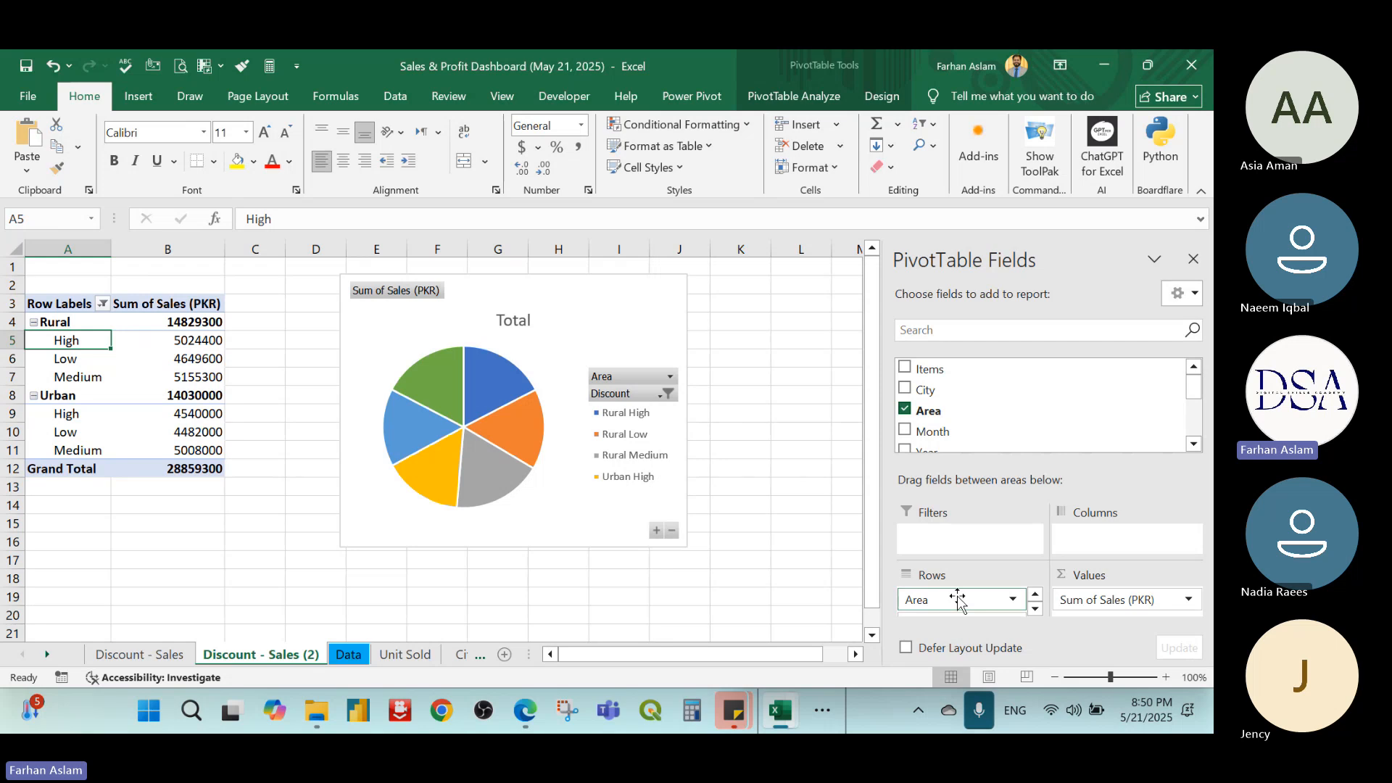
click(1193, 259)
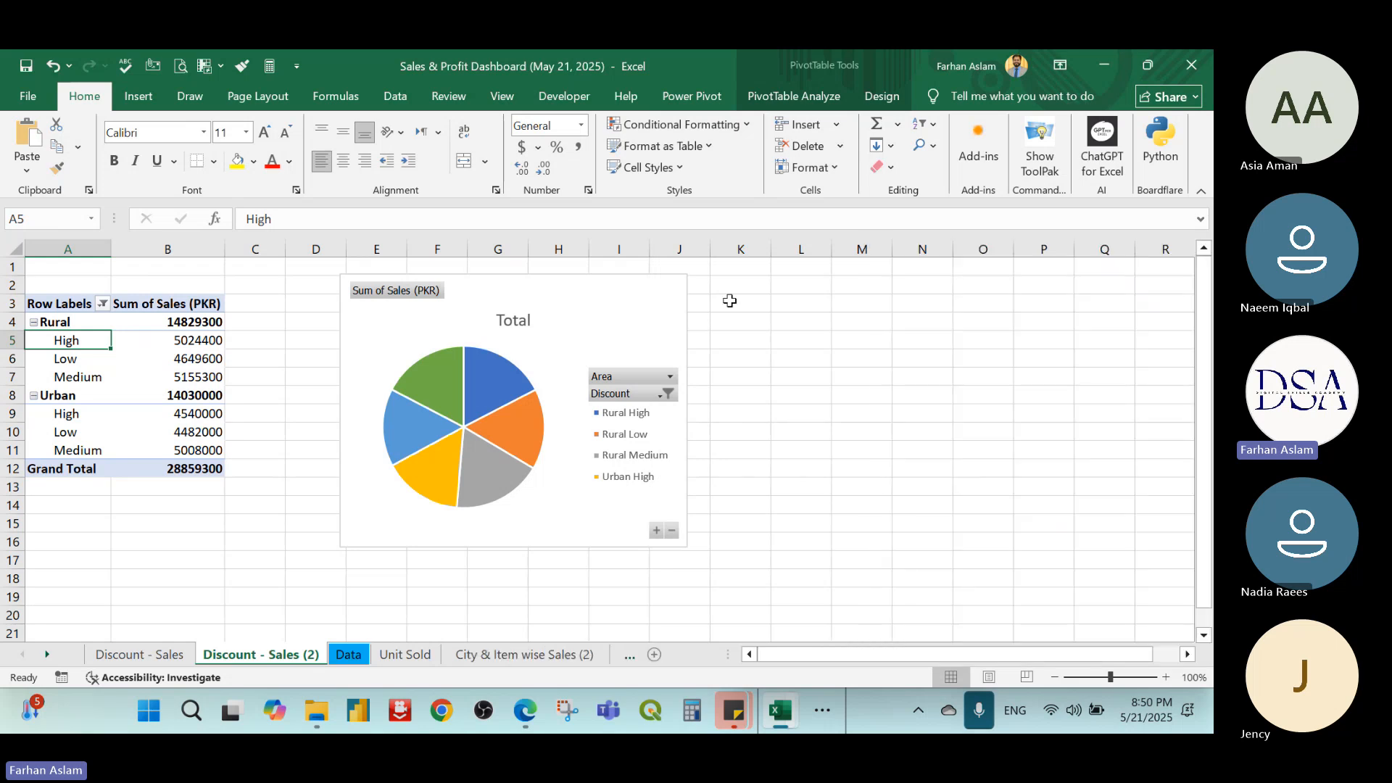
Change the copied sheet's pie chart to the Bar of Pie chart type
double_click(648, 304)
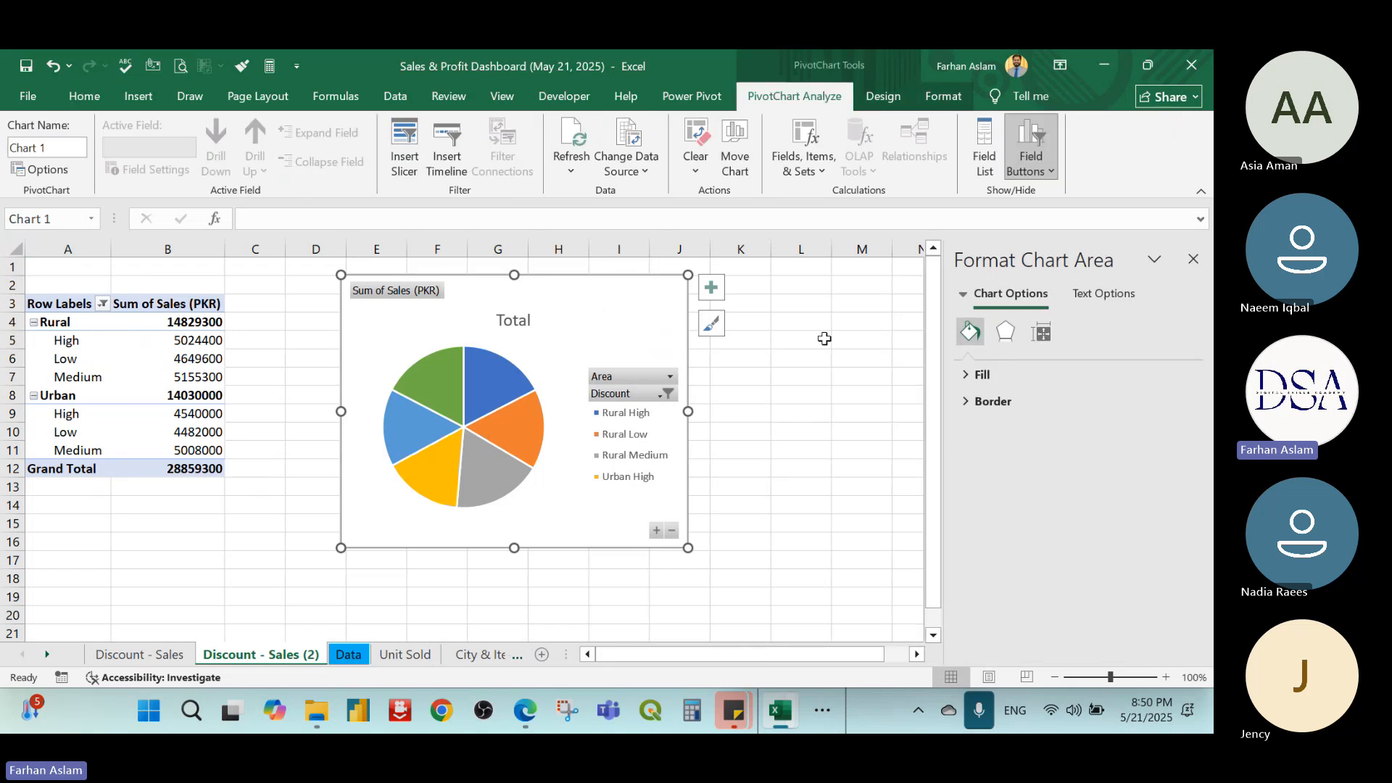
click(1193, 259)
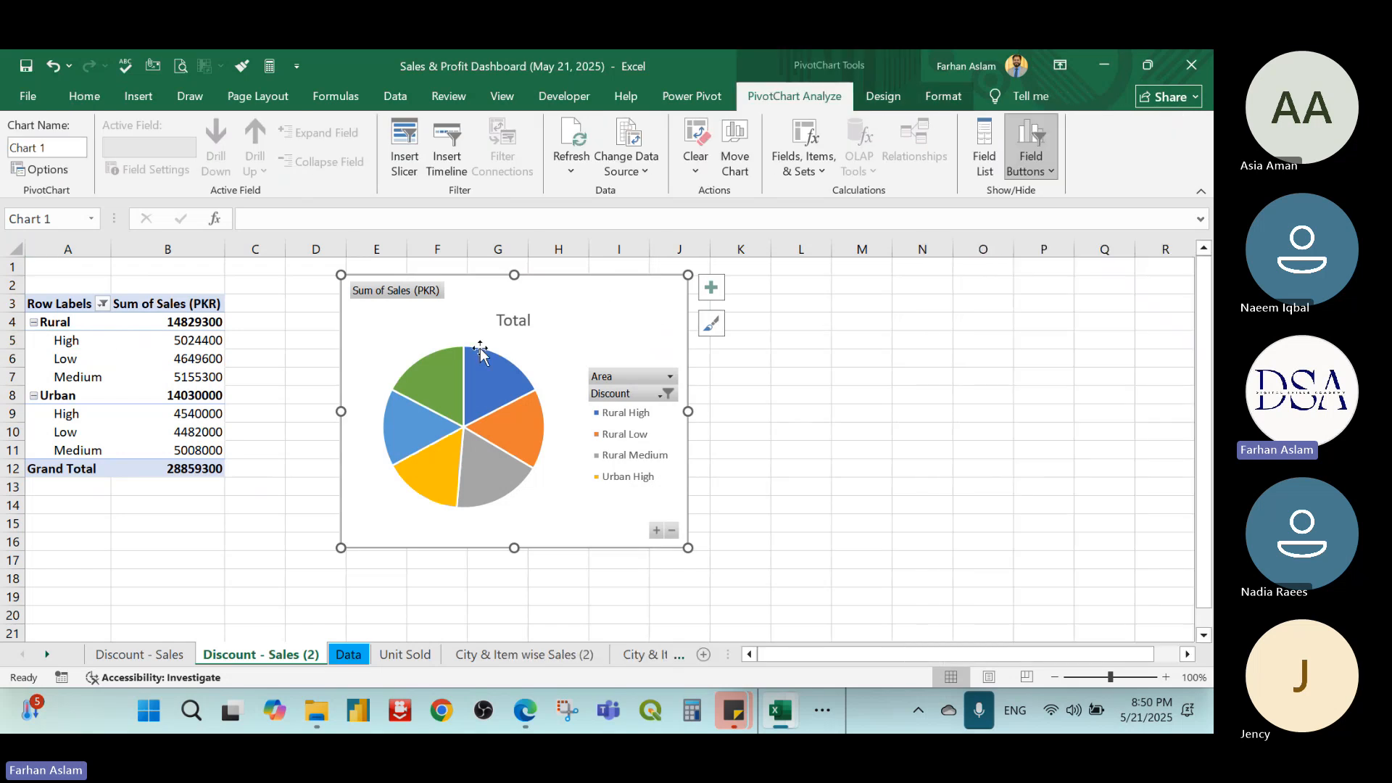
right_click(538, 341)
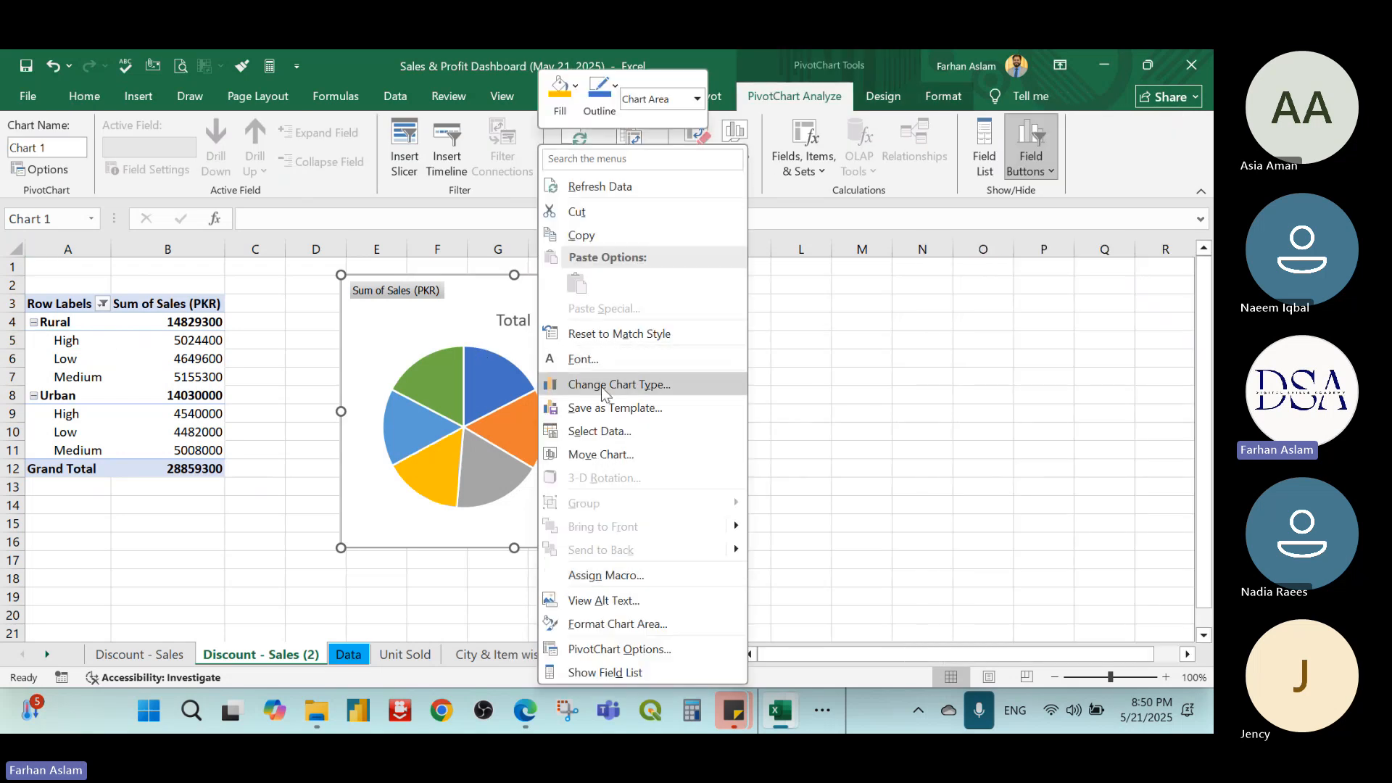
click(651, 388)
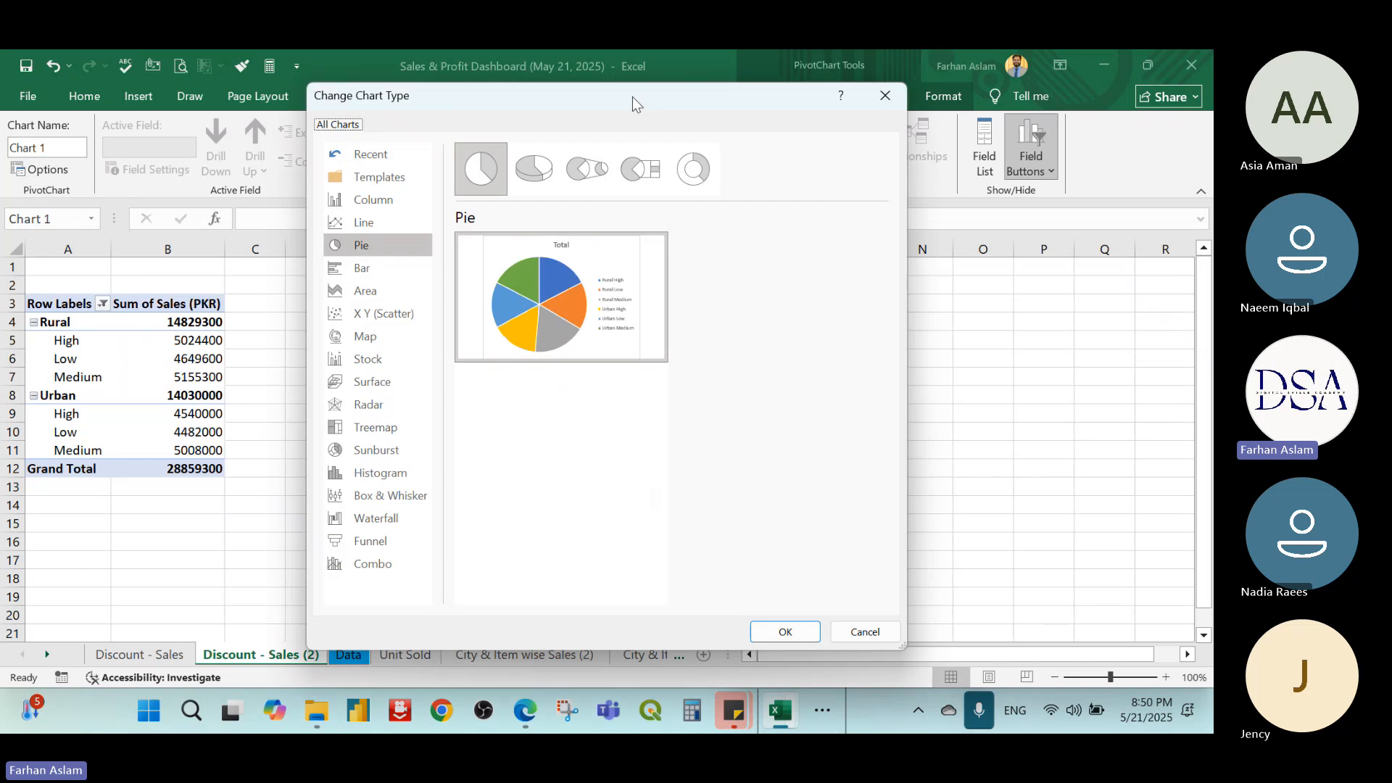
drag(632, 98, 1062, 142)
click(1026, 227)
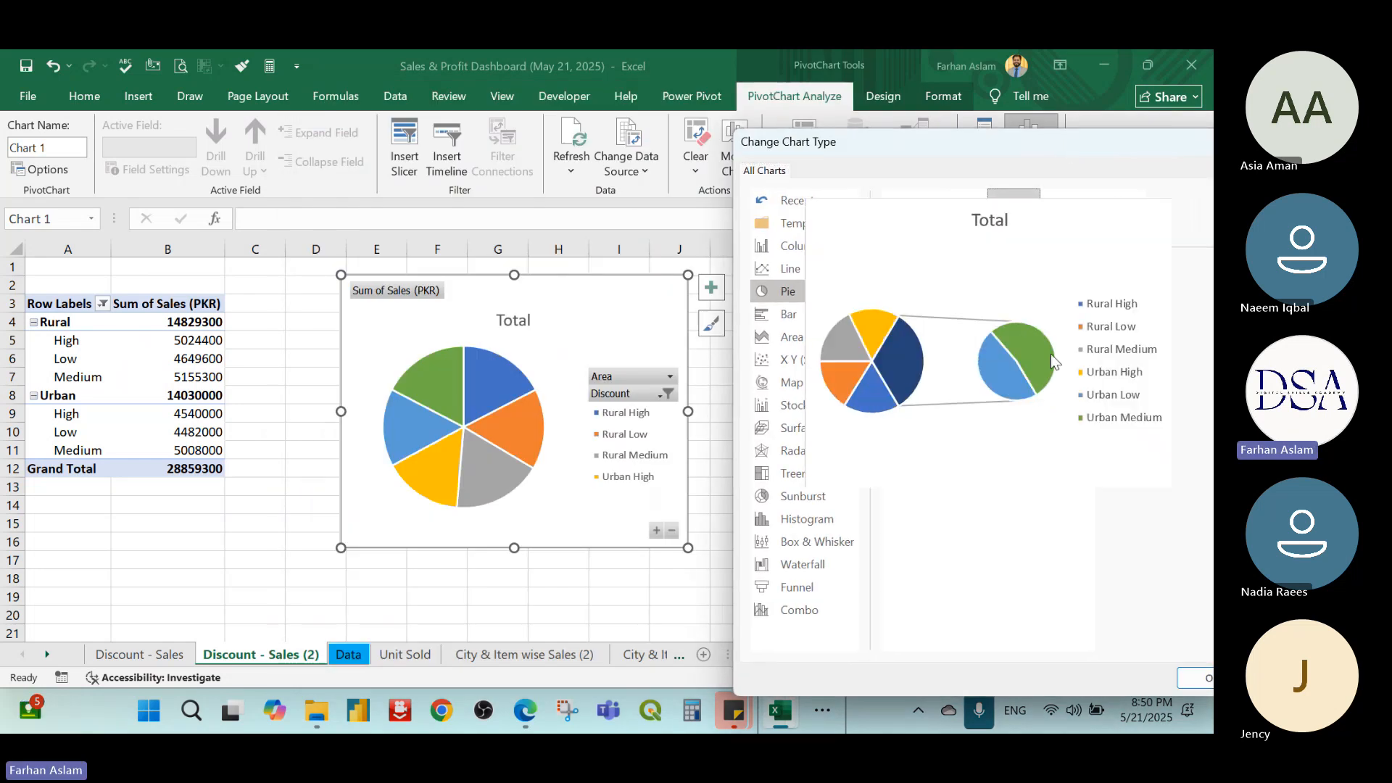
mouse_move(1048, 409)
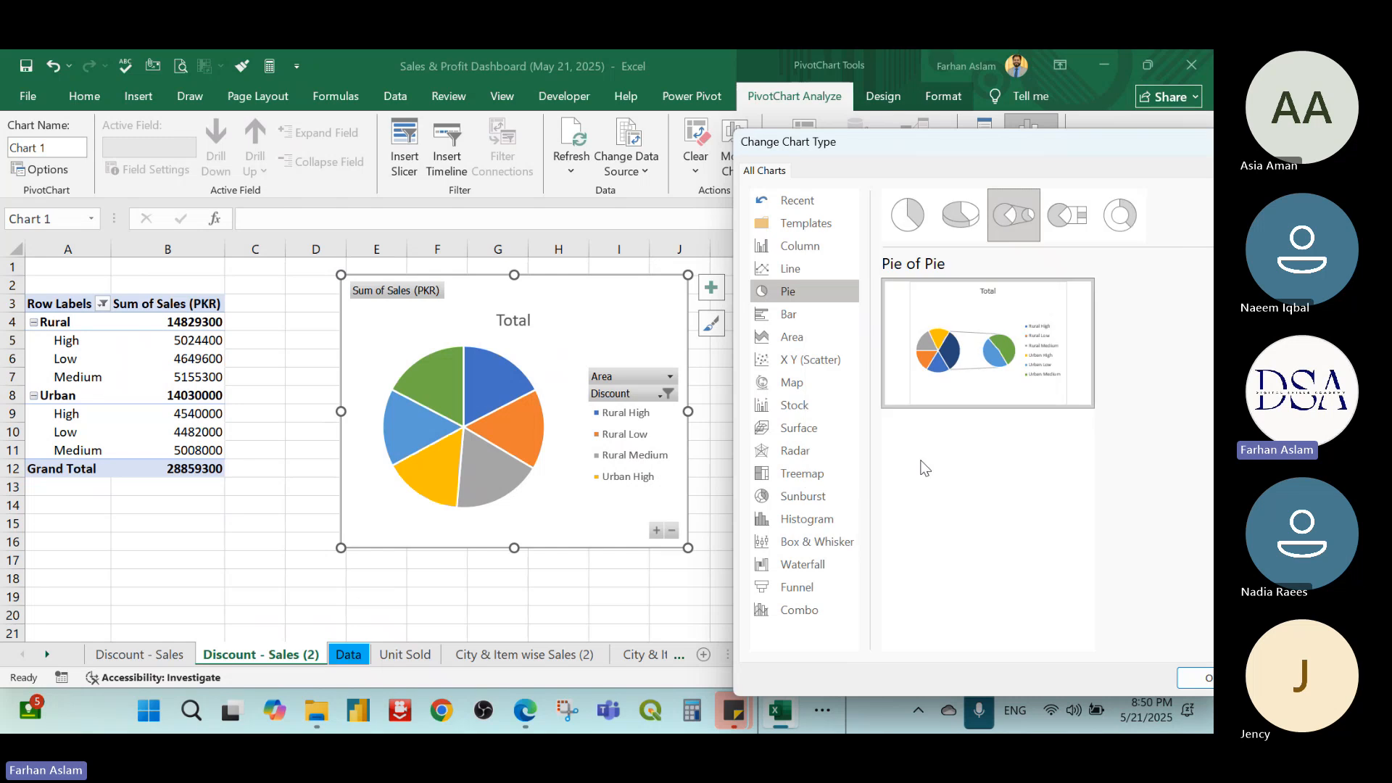
click(1070, 216)
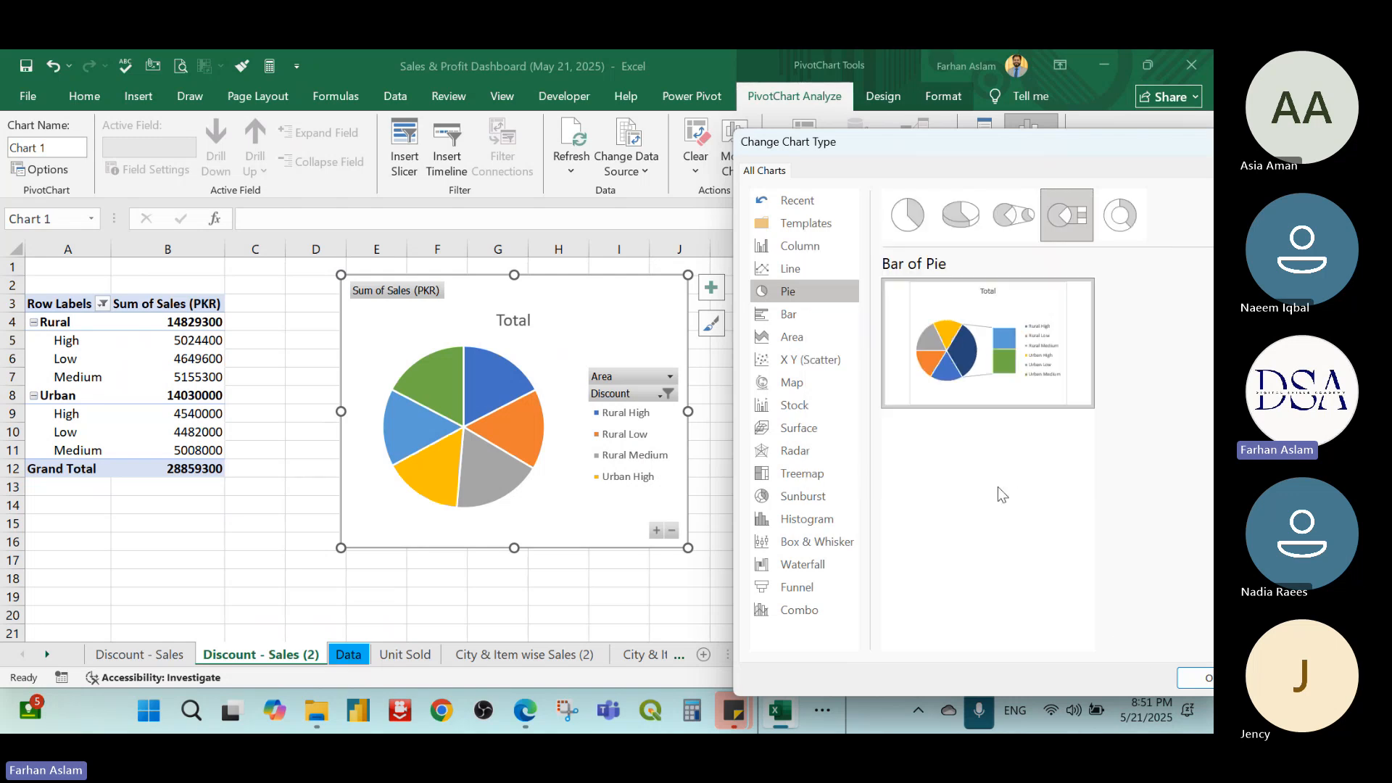
click(1022, 225)
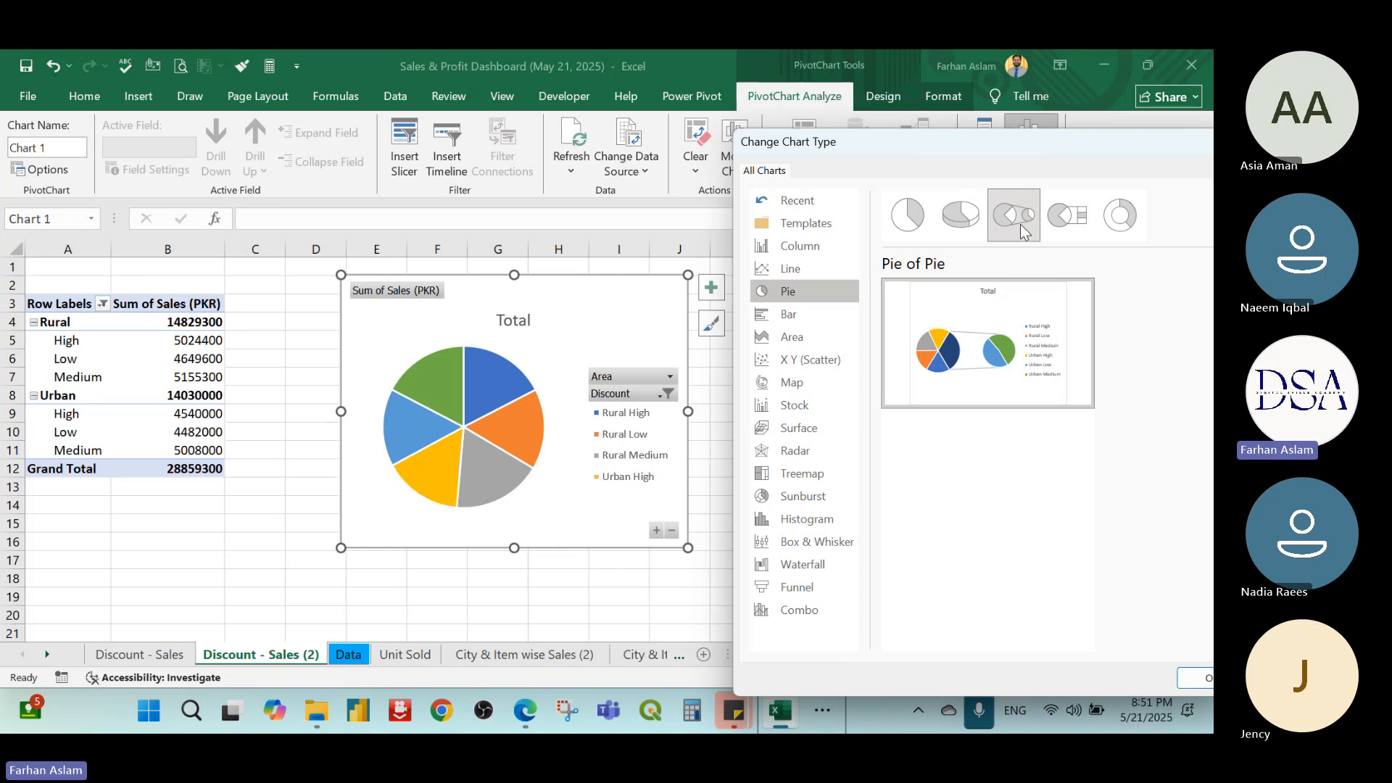
click(1066, 214)
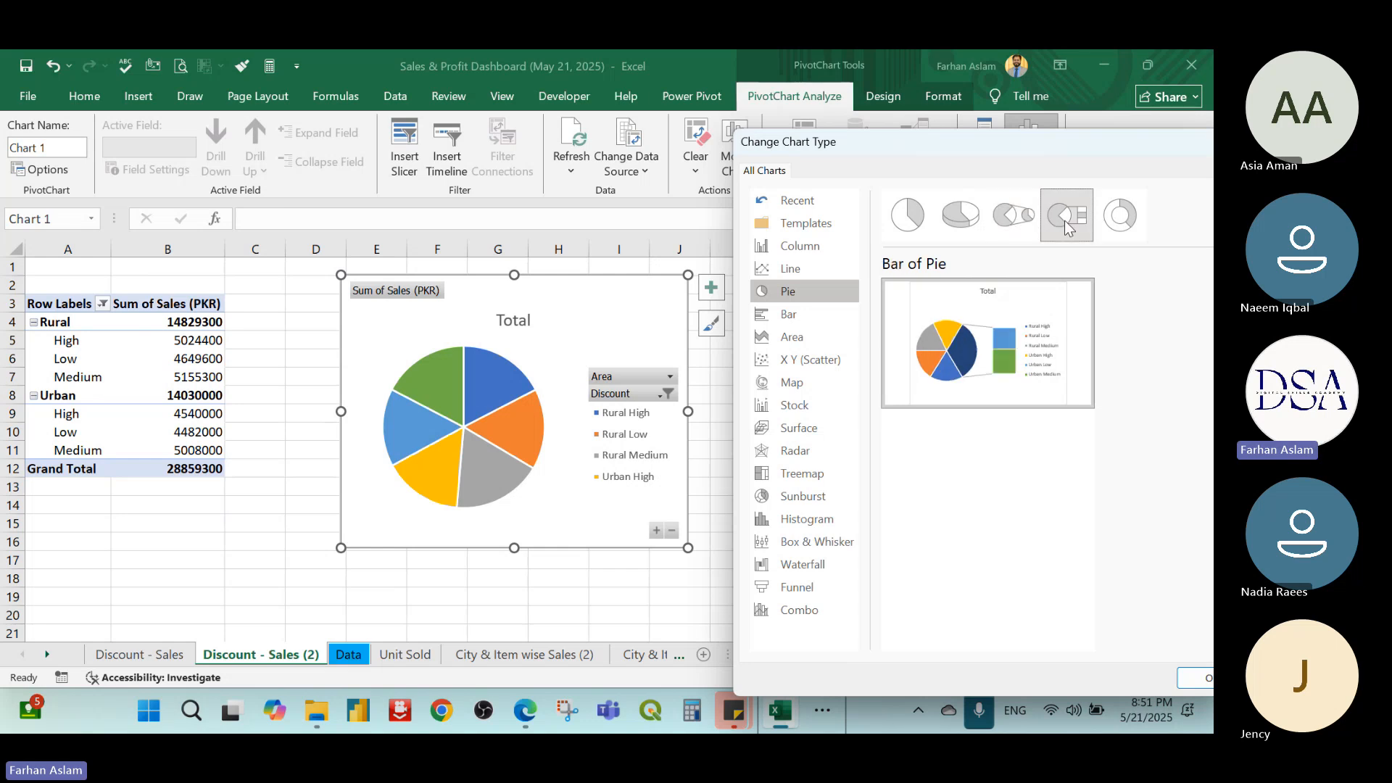
click(1197, 687)
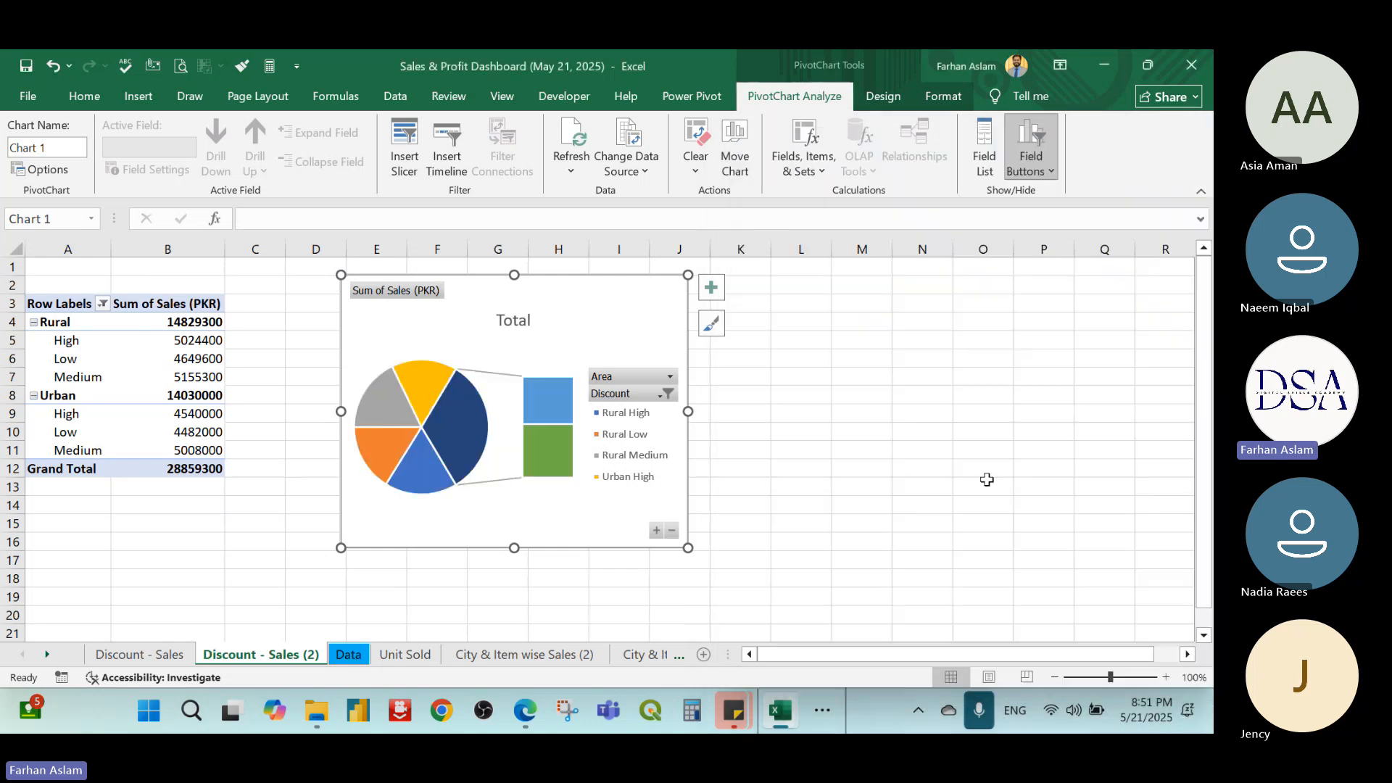
click(987, 479)
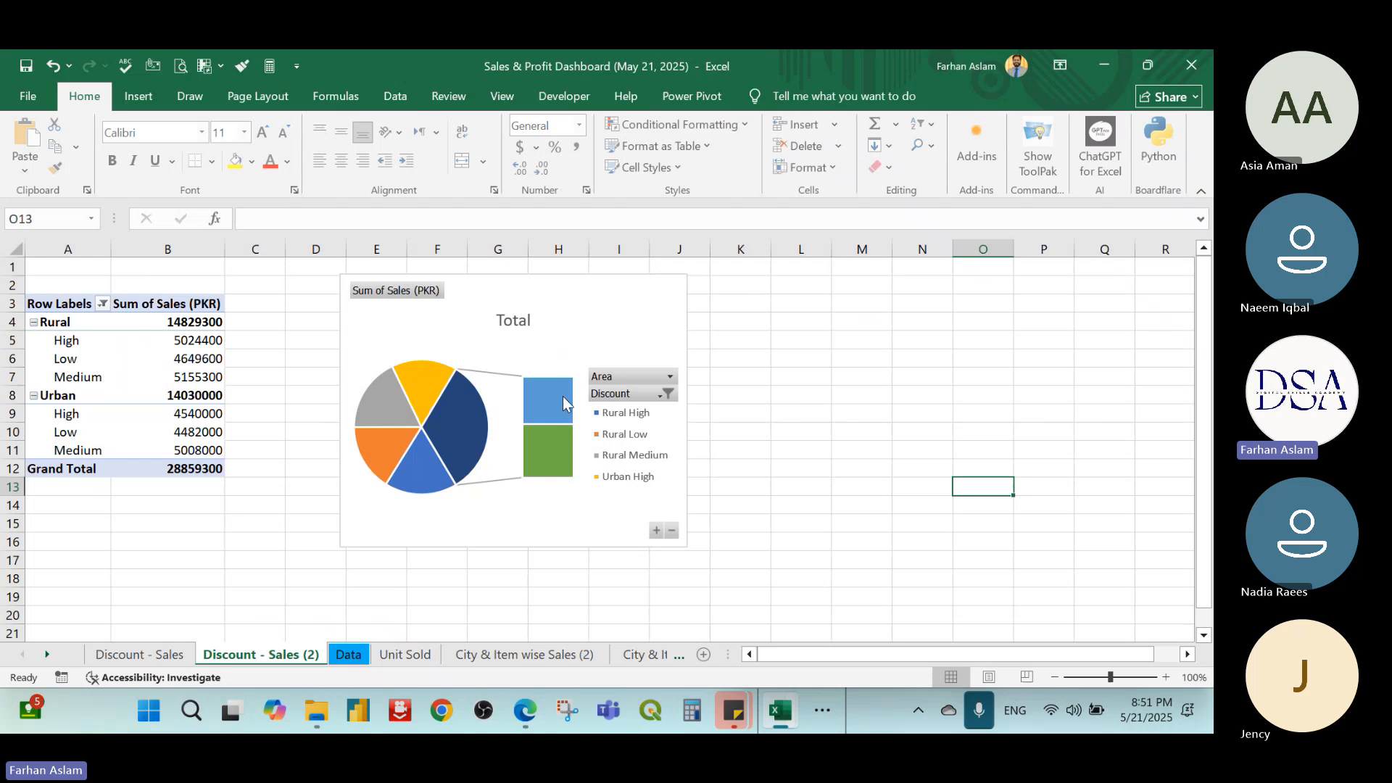
Widen the Bar of Pie chart to end around column N and hide all of its field buttons
click(613, 289)
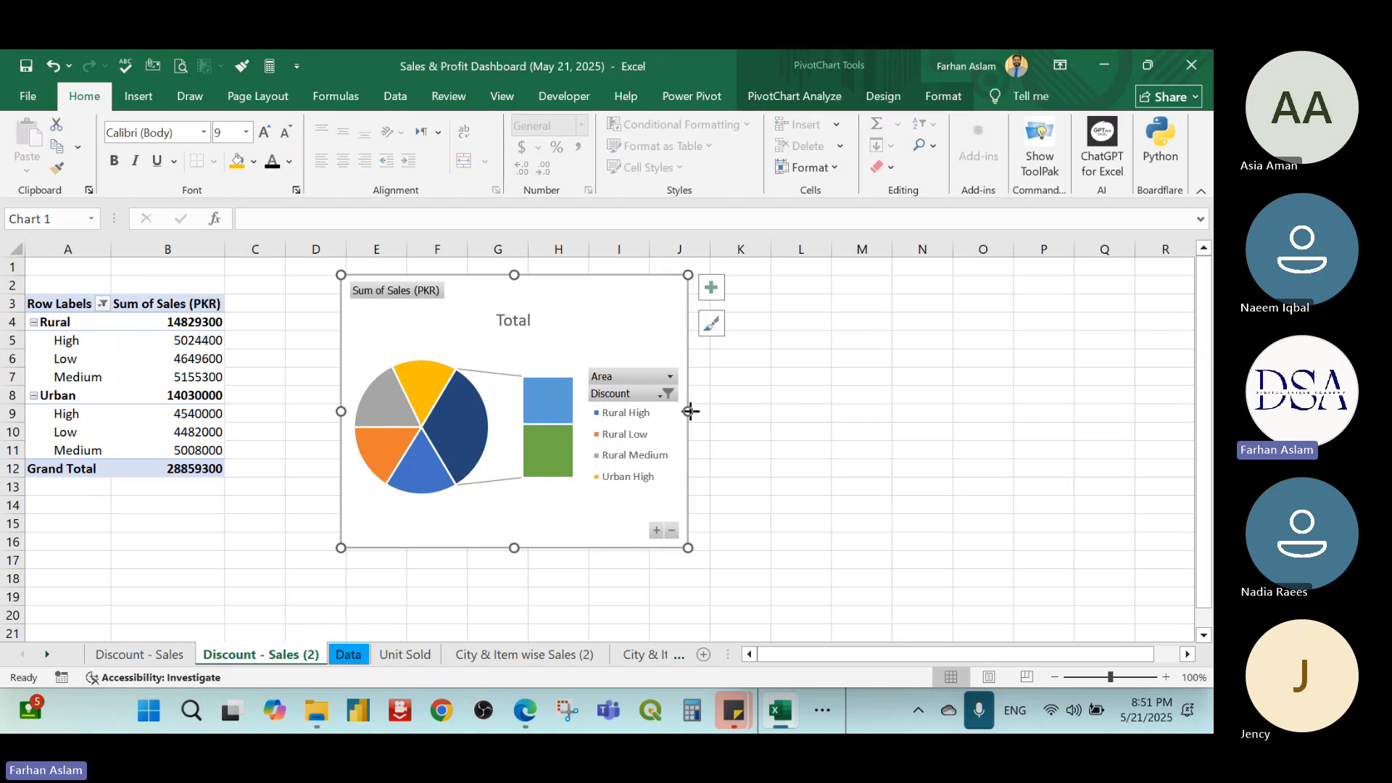
drag(689, 411, 925, 411)
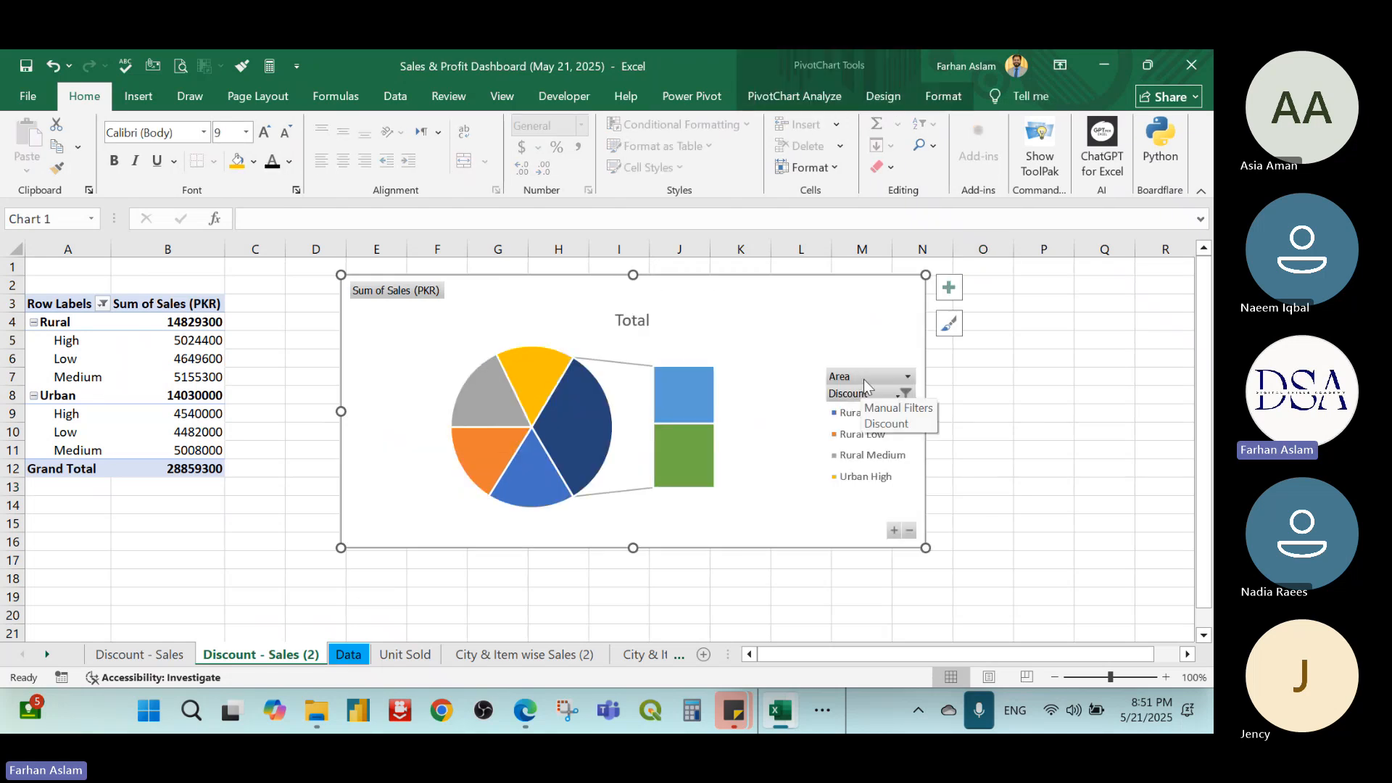
right_click(864, 380)
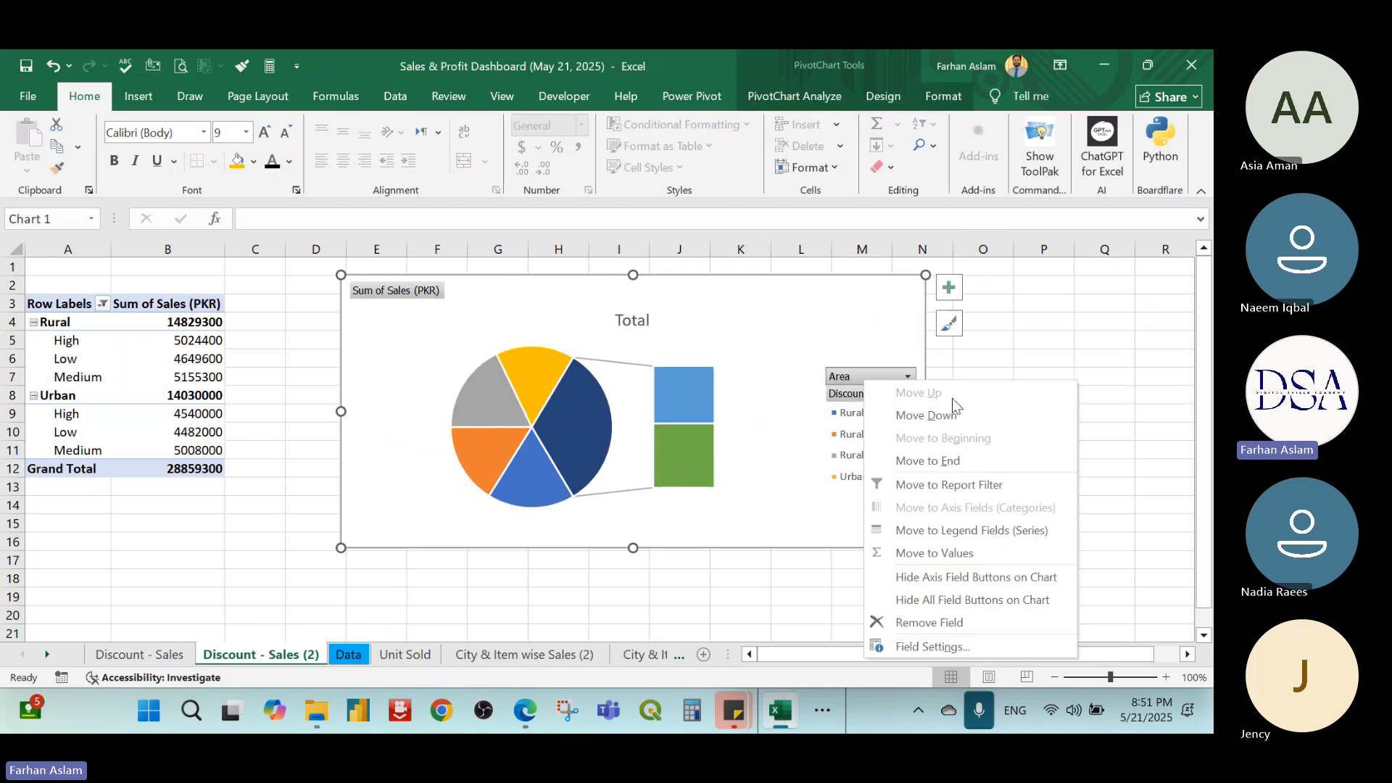
click(994, 603)
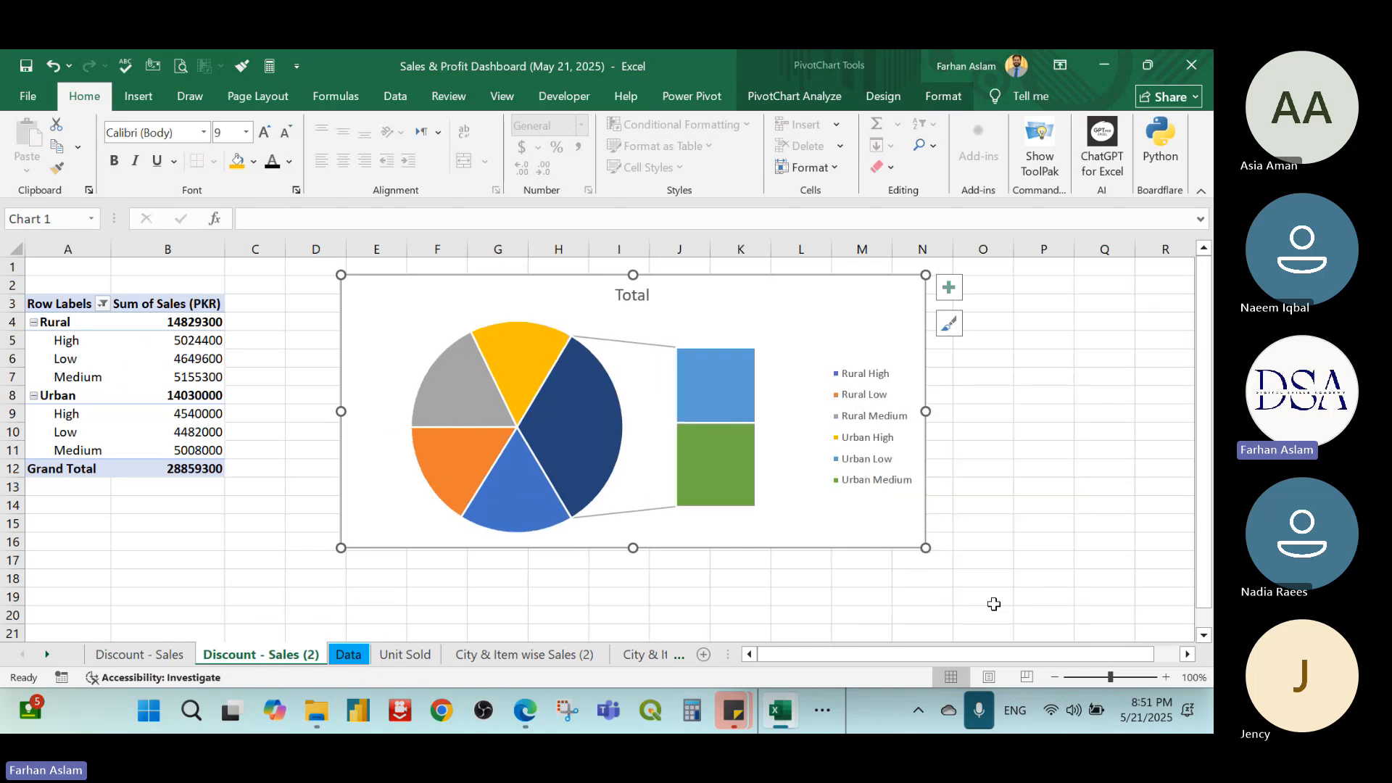
Replace the chart title with "Area and Discount wise Sales"
double_click(630, 297)
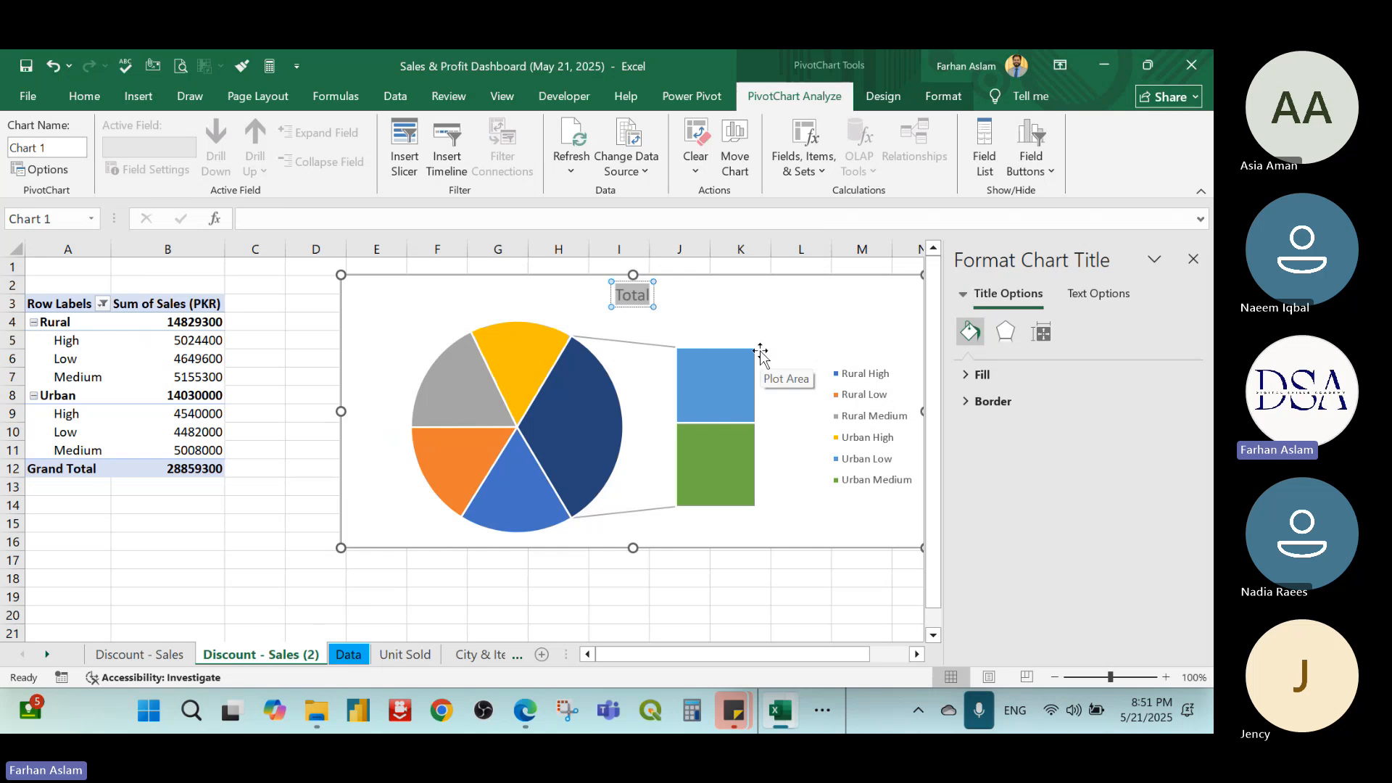
text(A)
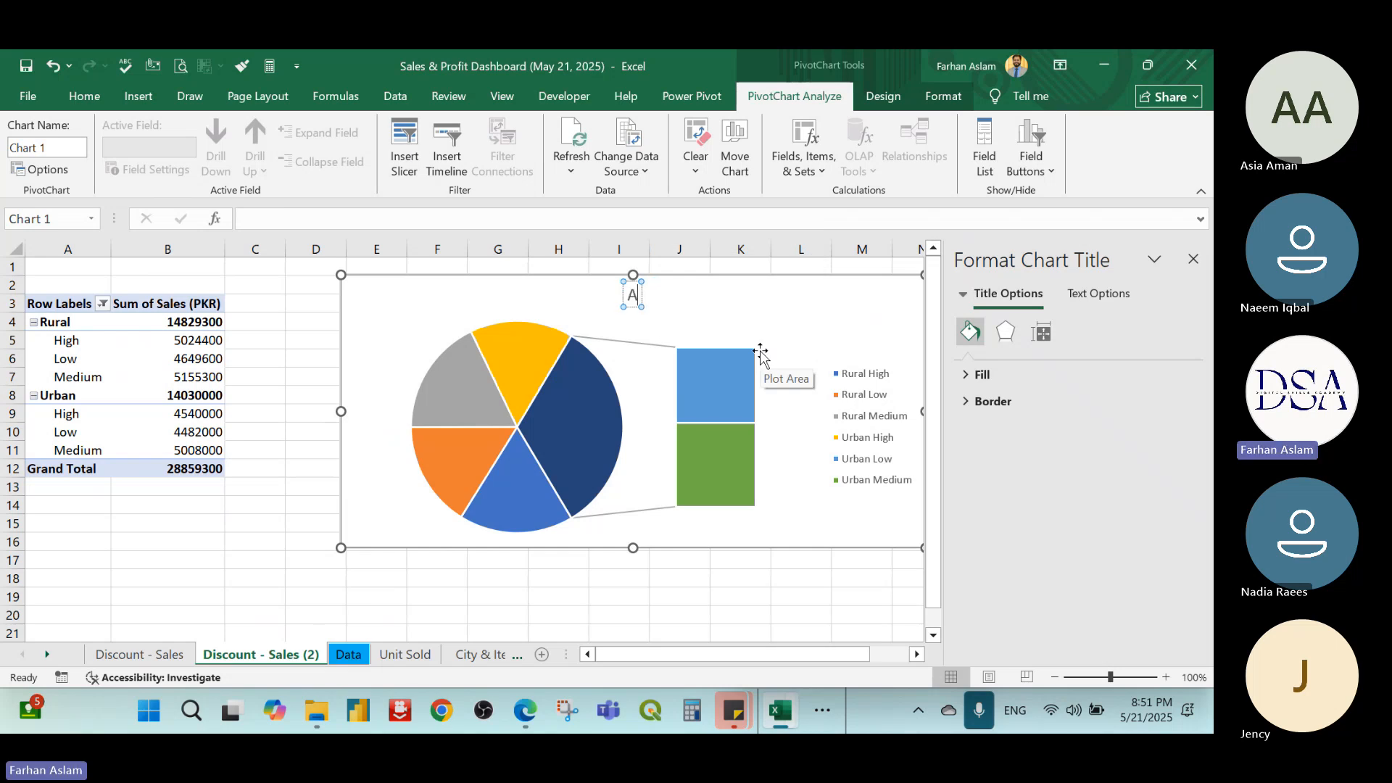
text(rea and D)
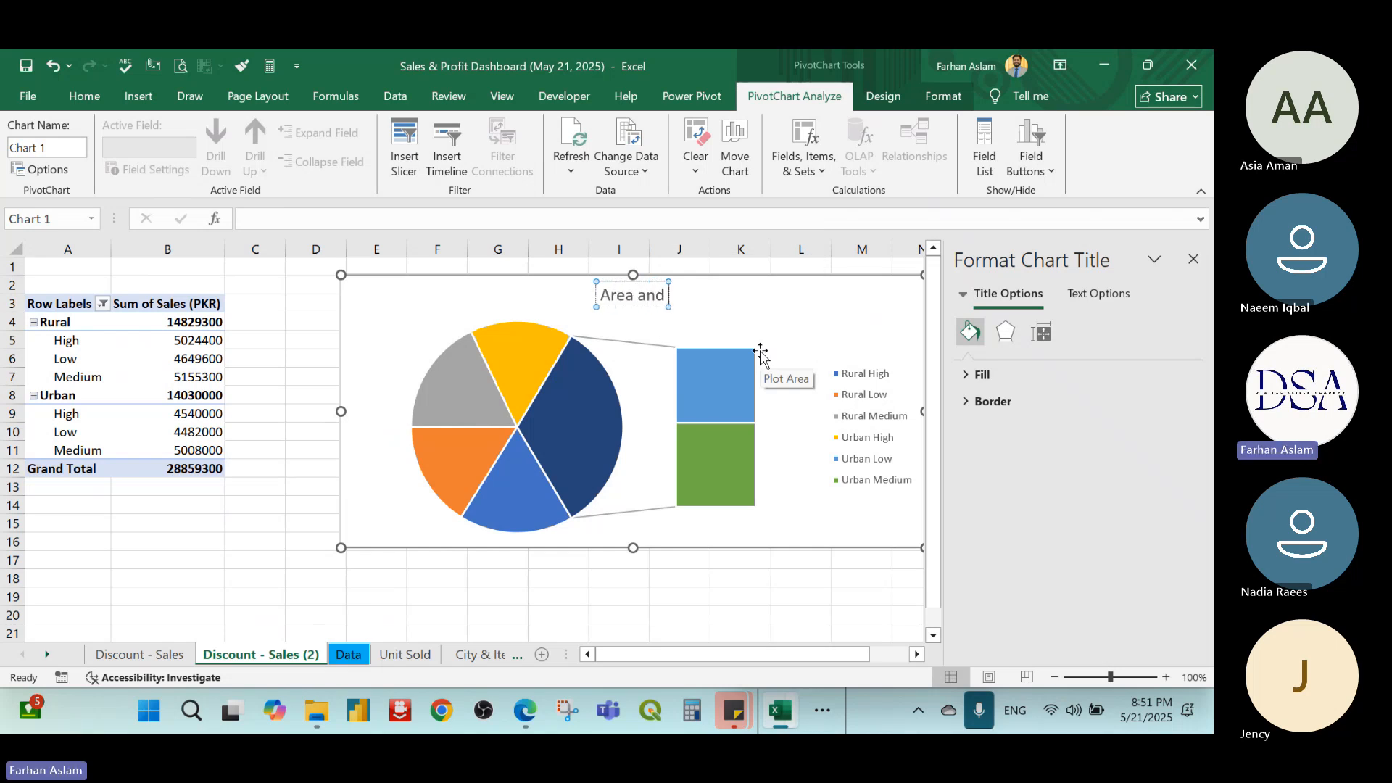
text(coi)
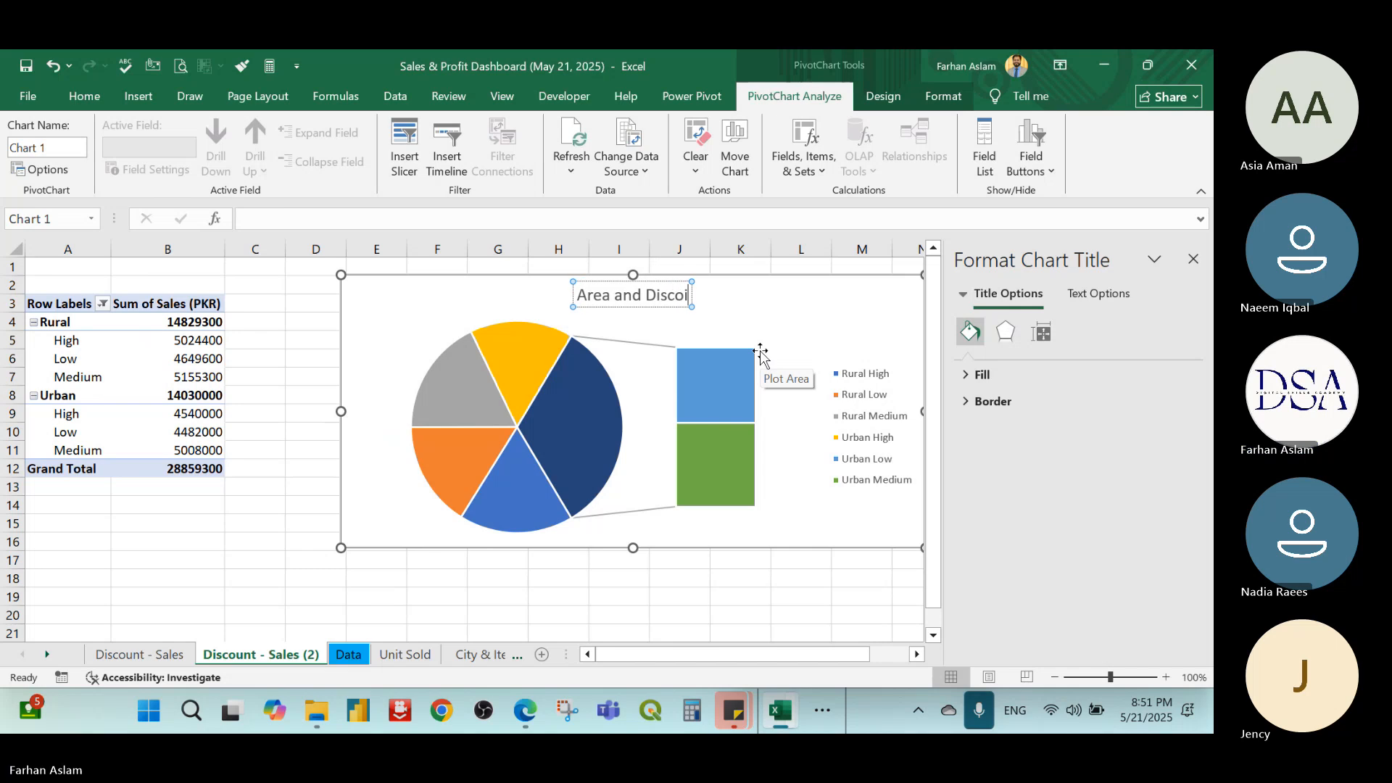
key(BackSpace)
text(unt)
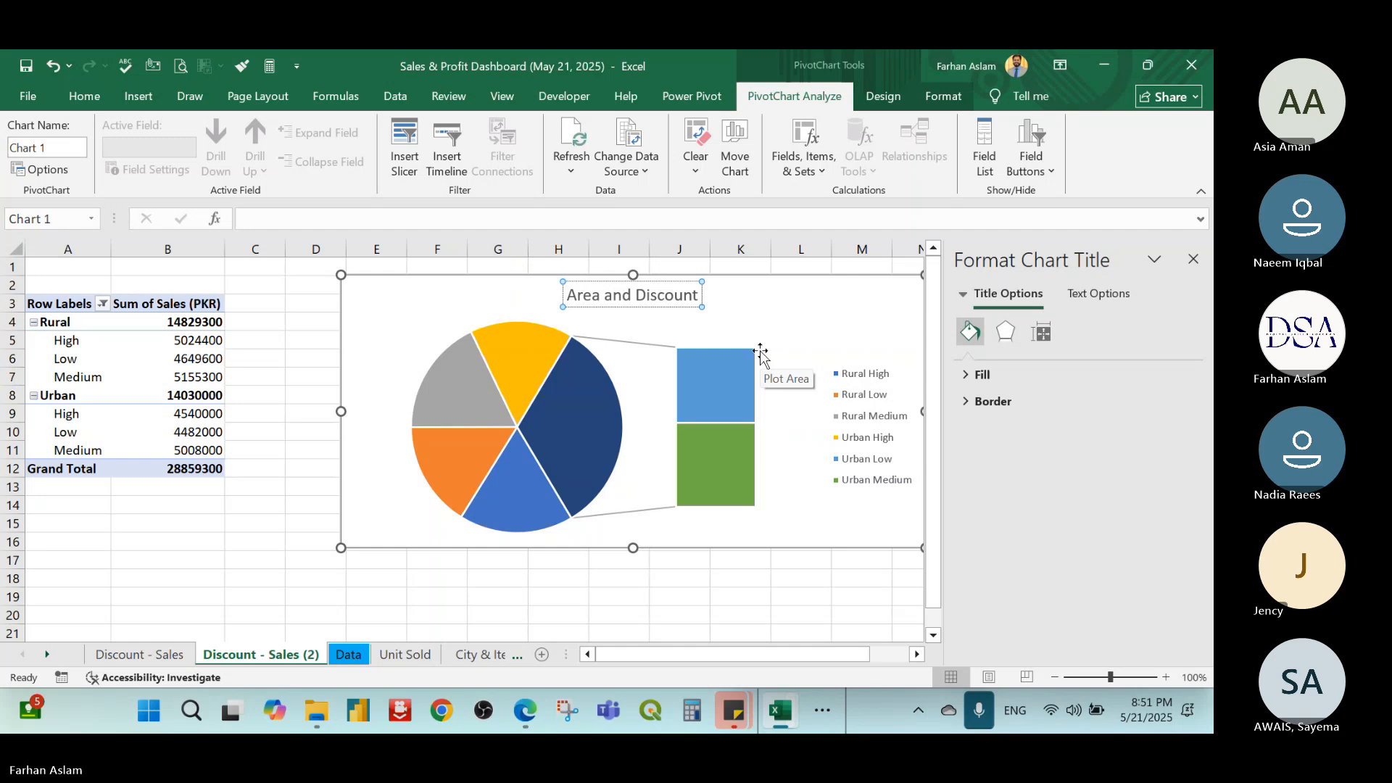
text( wise Sales)
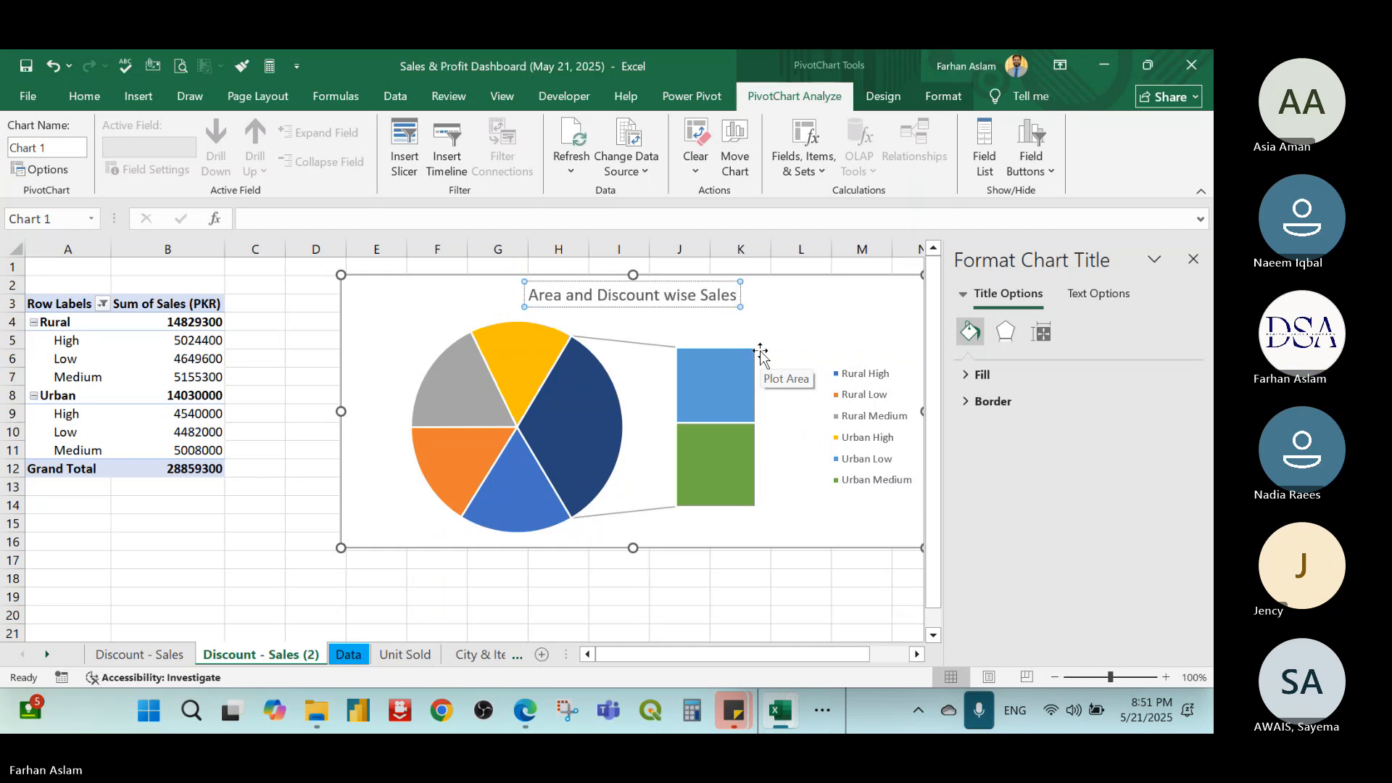
Make the chart title bold with black text, closing the title formatting pane
click(1193, 259)
key(ctrl+a)
key(ctrl+b)
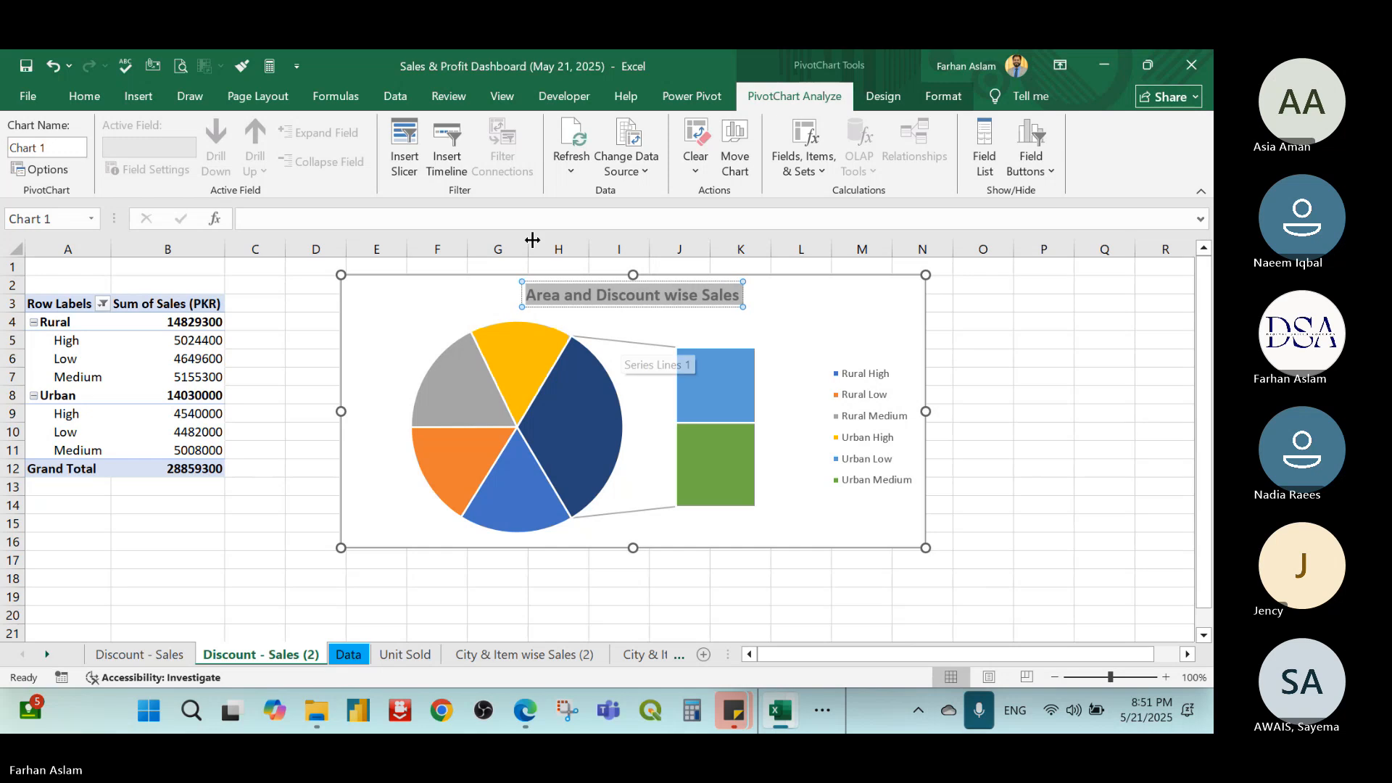
click(85, 96)
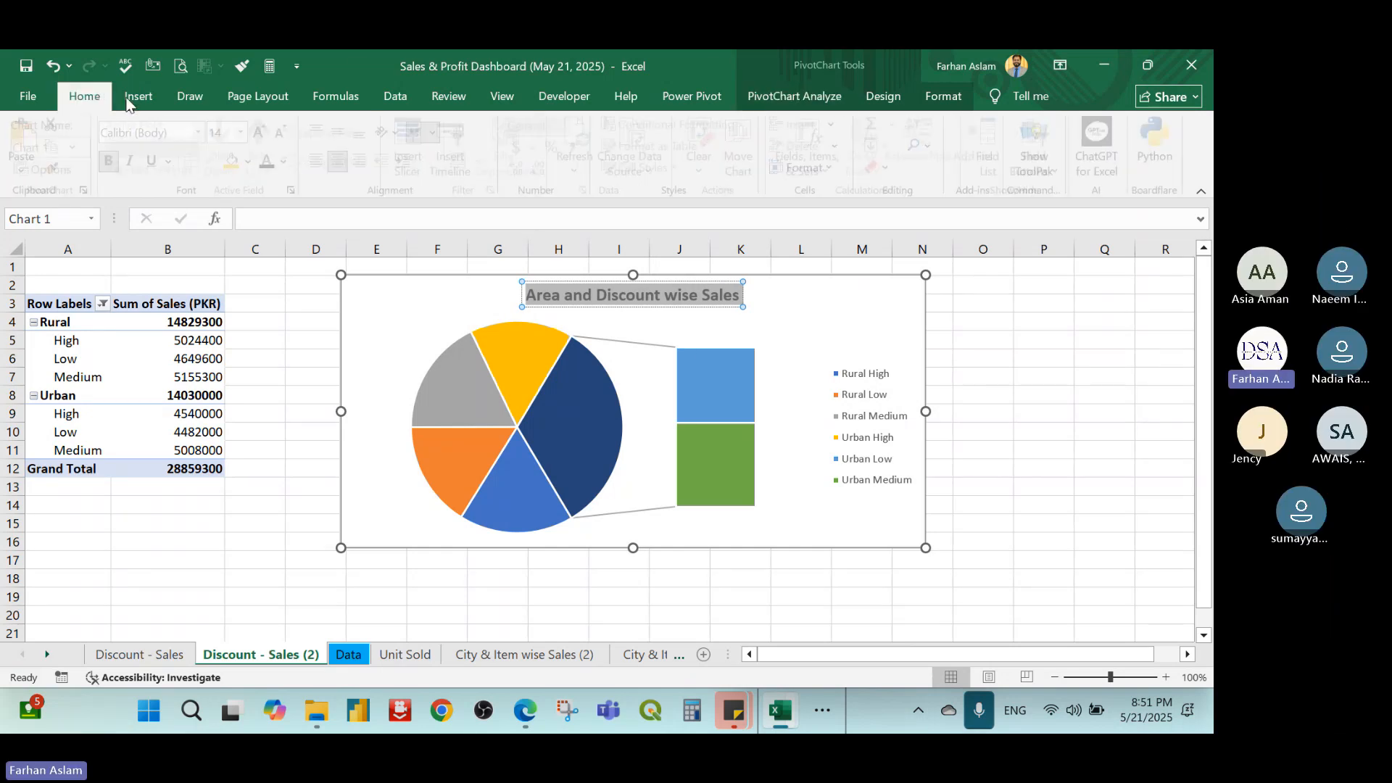
click(1076, 421)
click(661, 394)
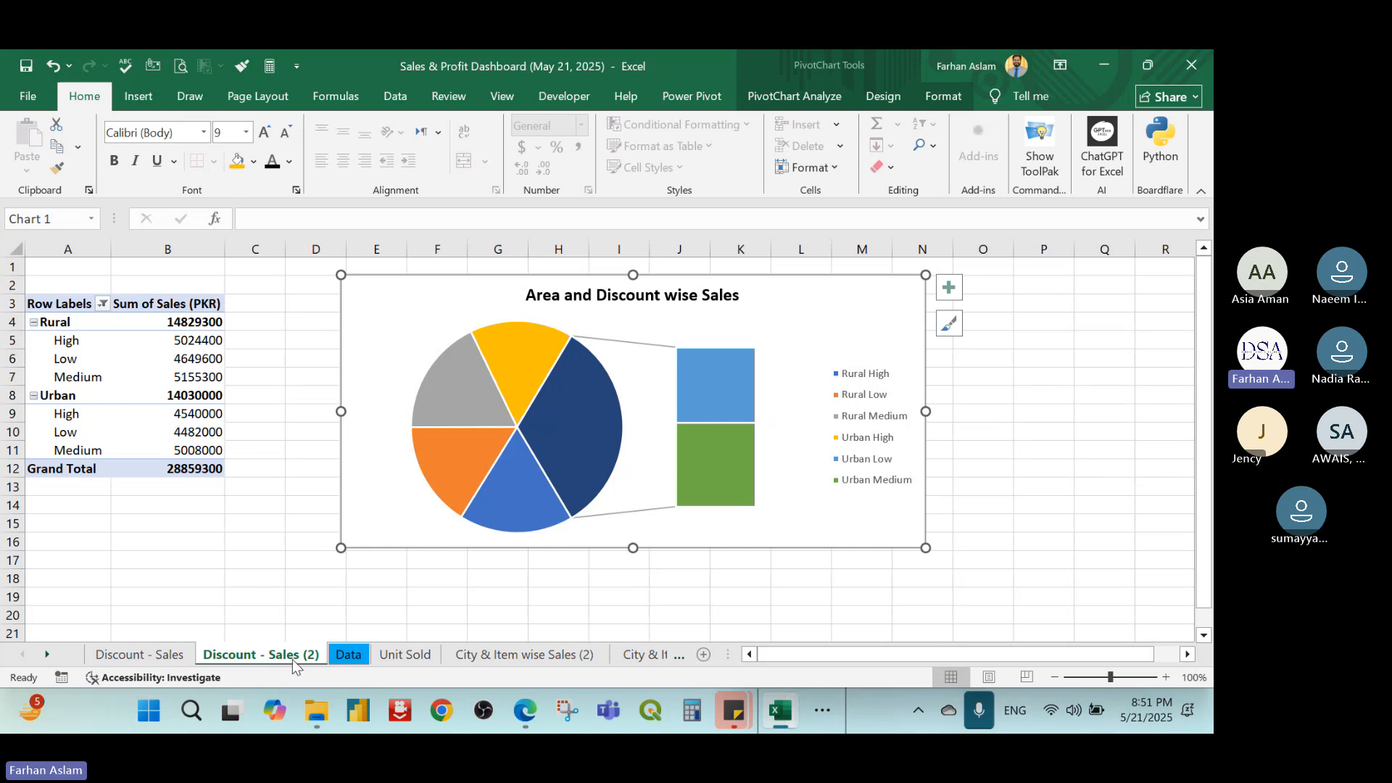
Permanently delete the original Discount - Sales sheet from the workbook
click(165, 656)
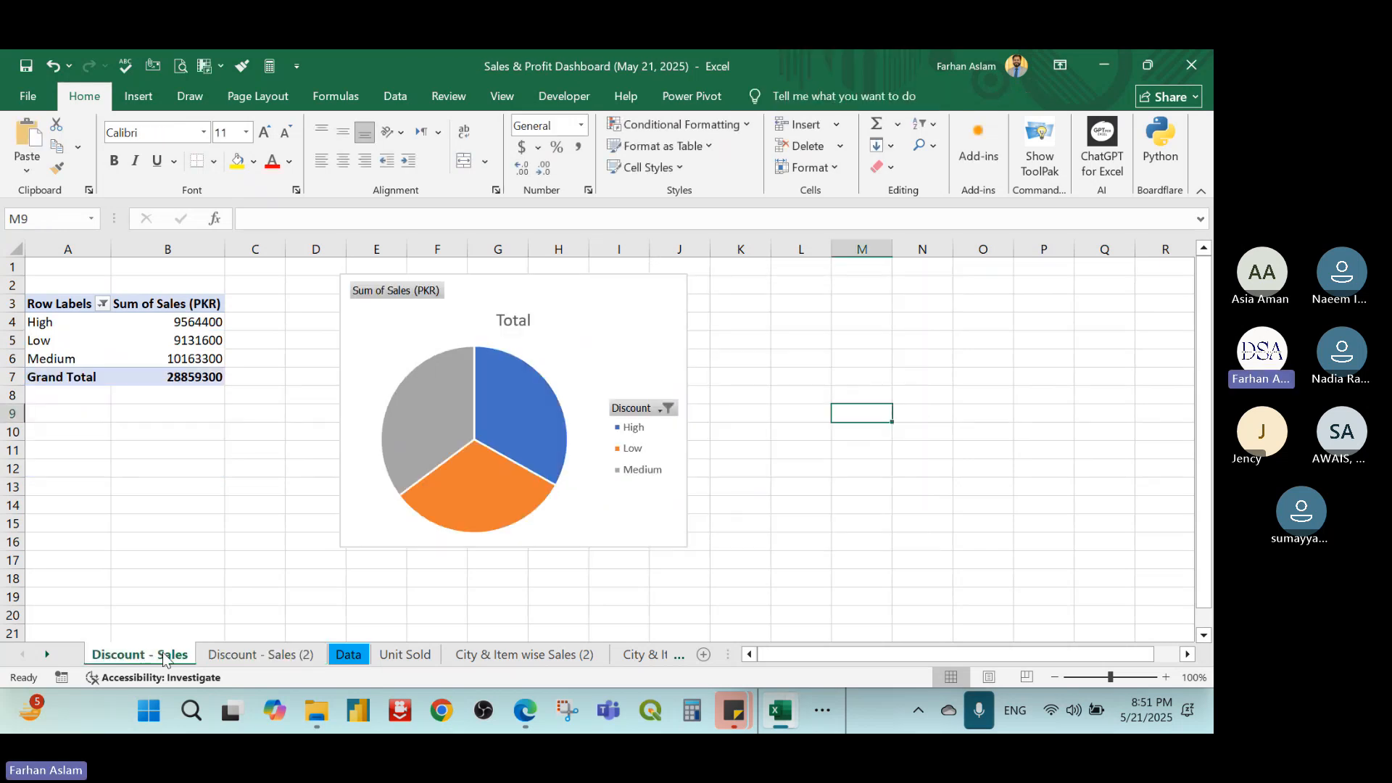
right_click(165, 657)
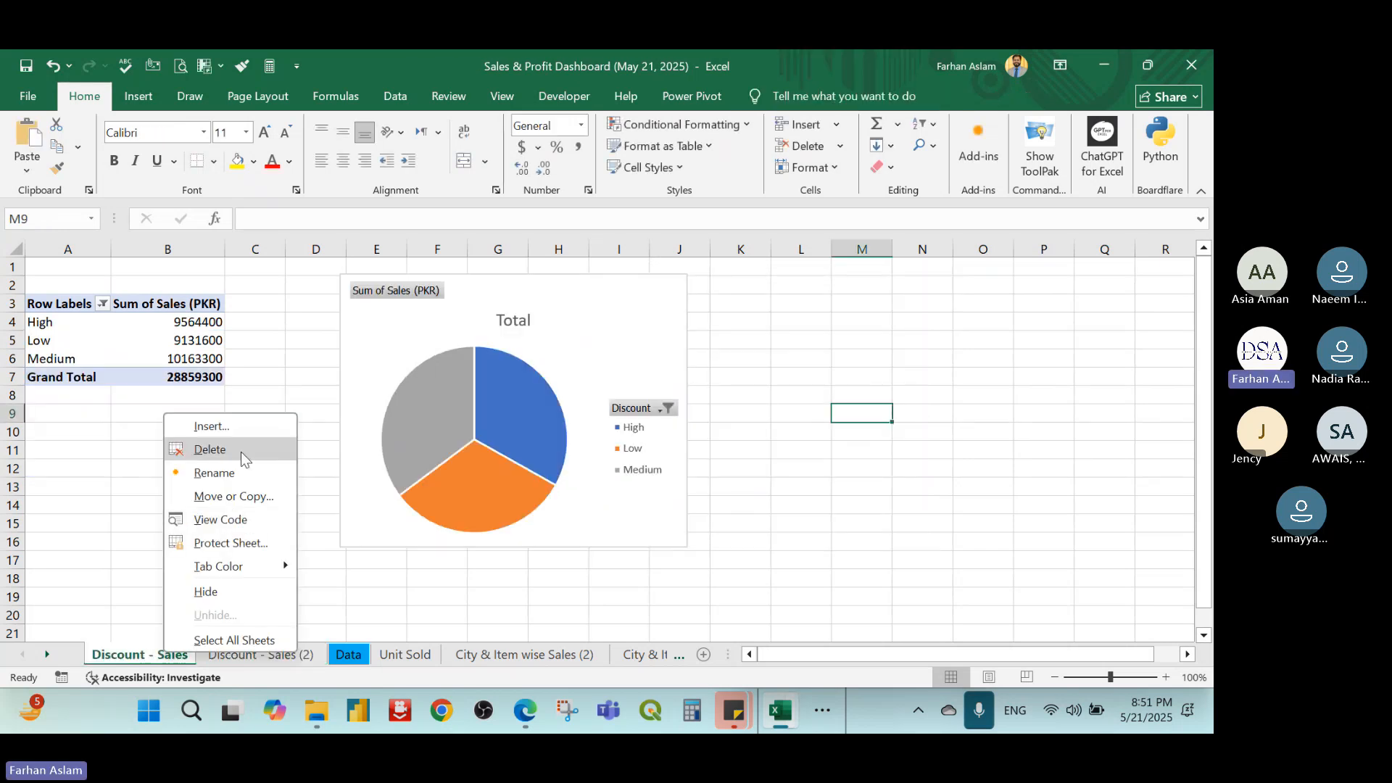
click(241, 451)
click(577, 430)
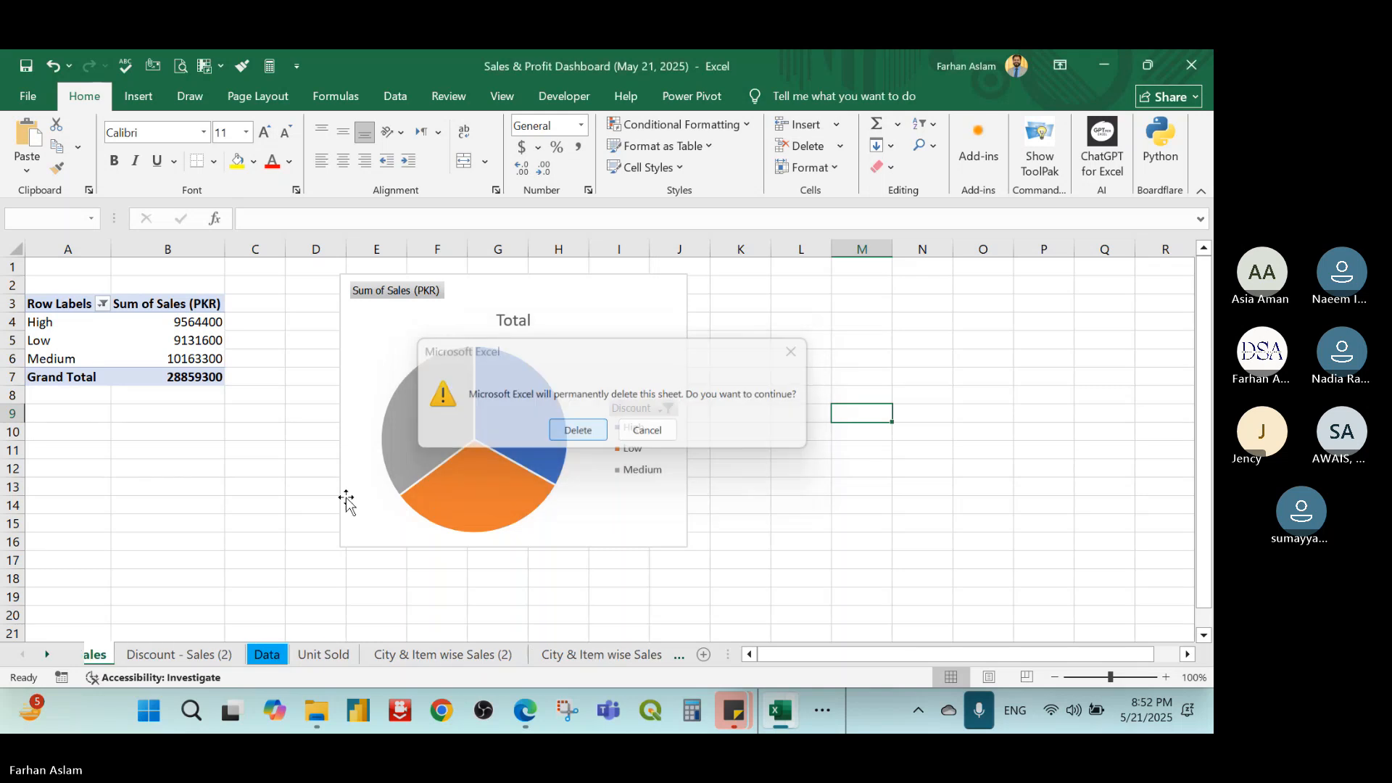
click(255, 560)
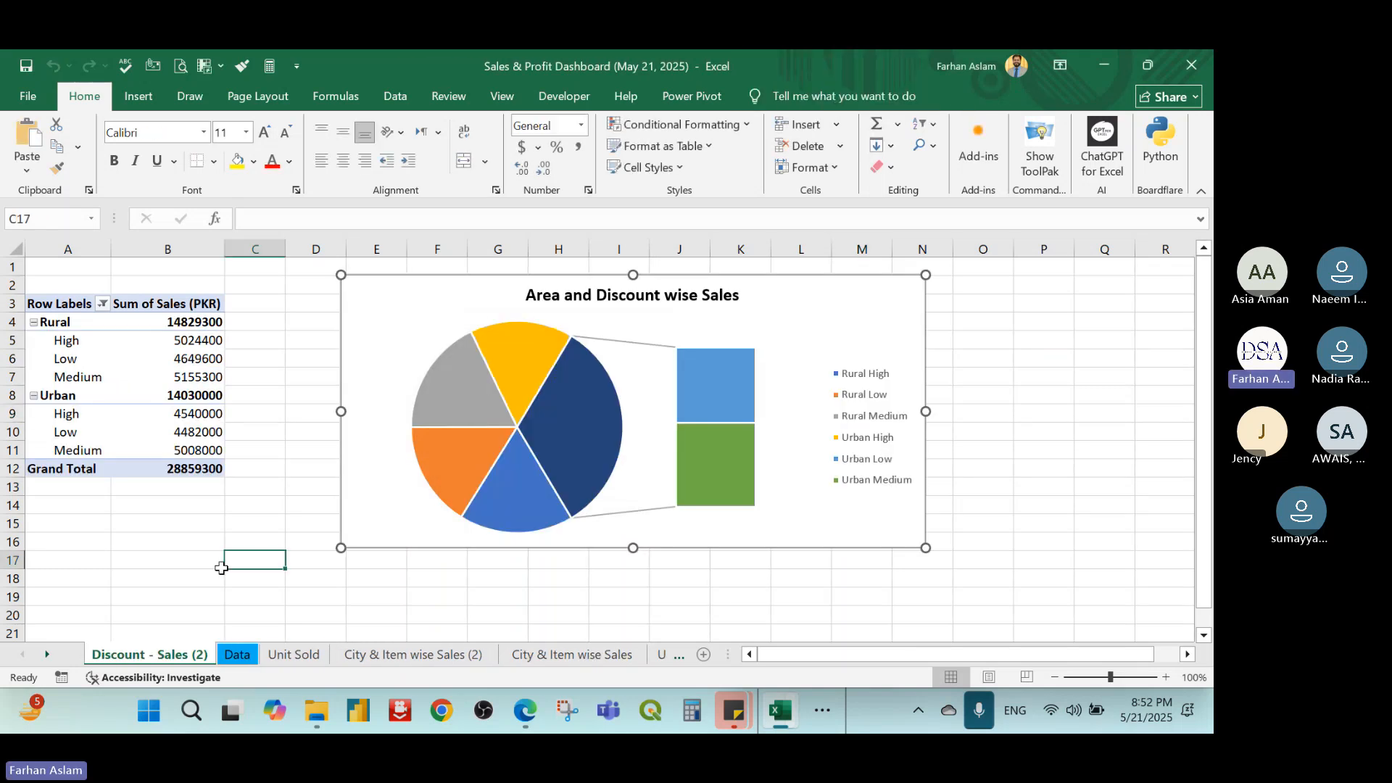
Create a pivot table from columns A to J of the Data sheet on a new worksheet
click(237, 654)
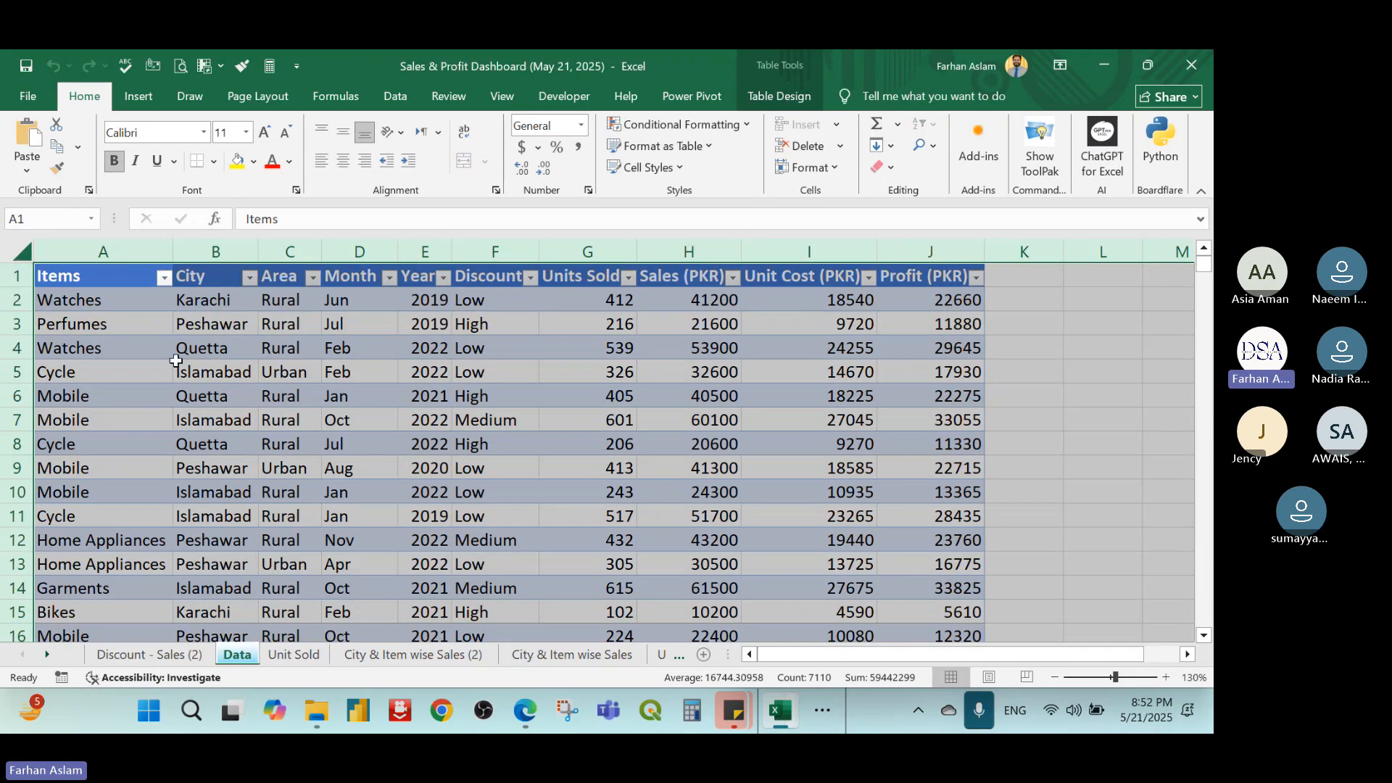
click(129, 90)
click(35, 134)
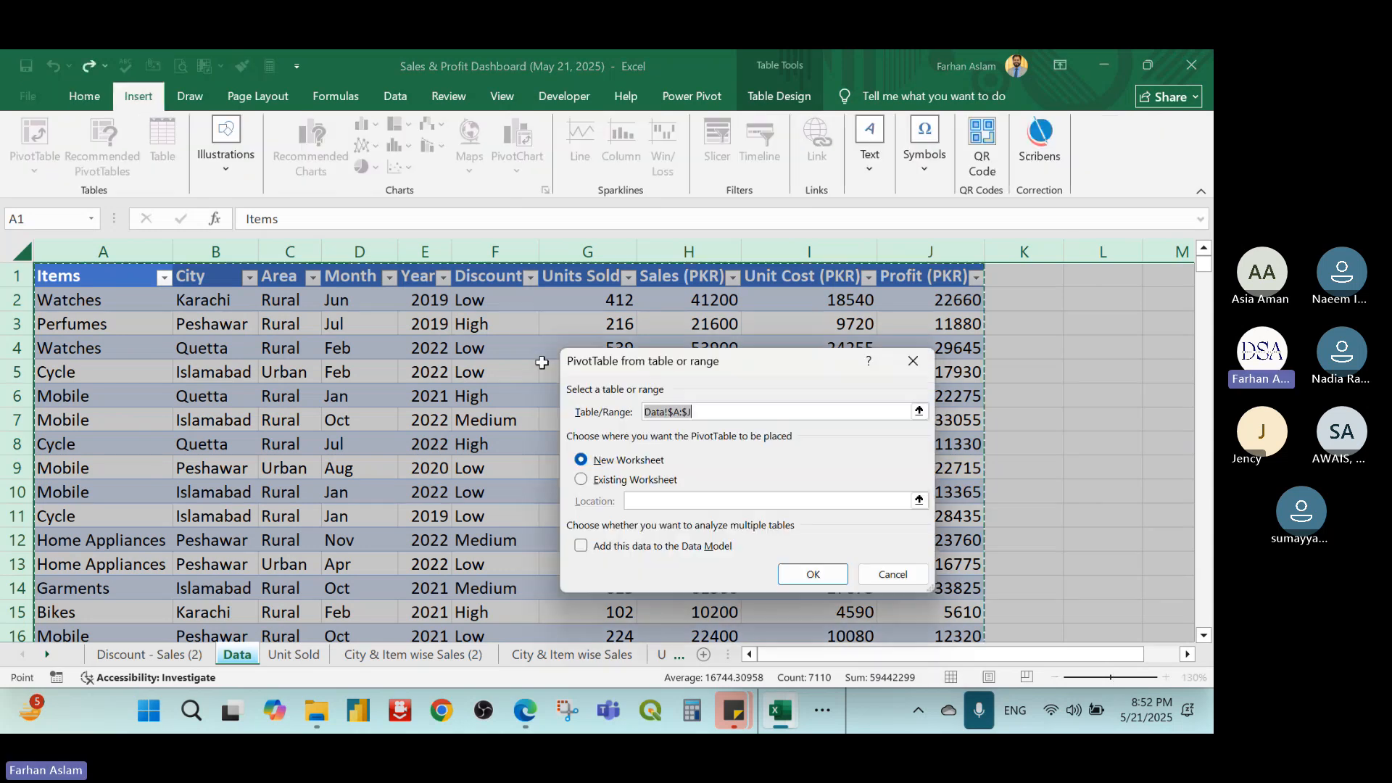
click(813, 574)
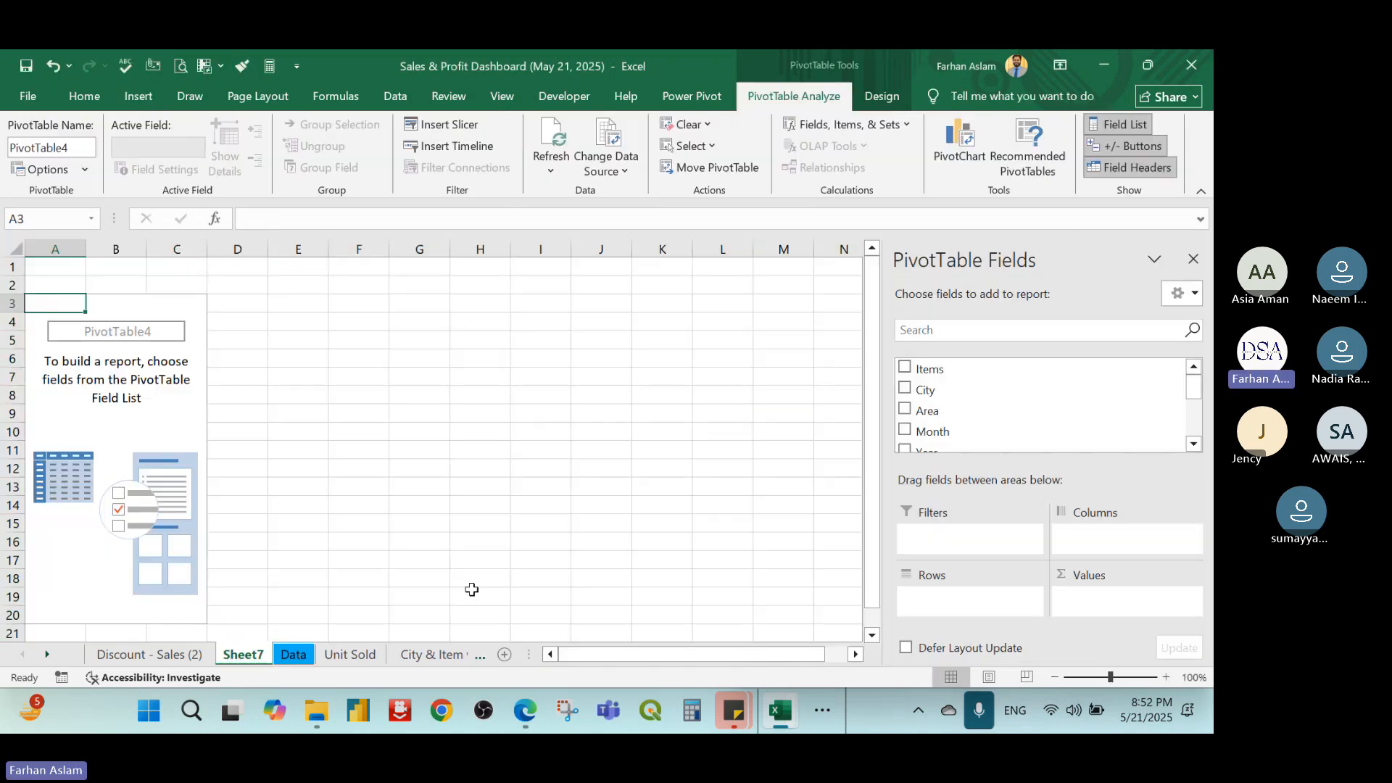
Rename the new pivot table's worksheet as Linegraph
double_click(257, 662)
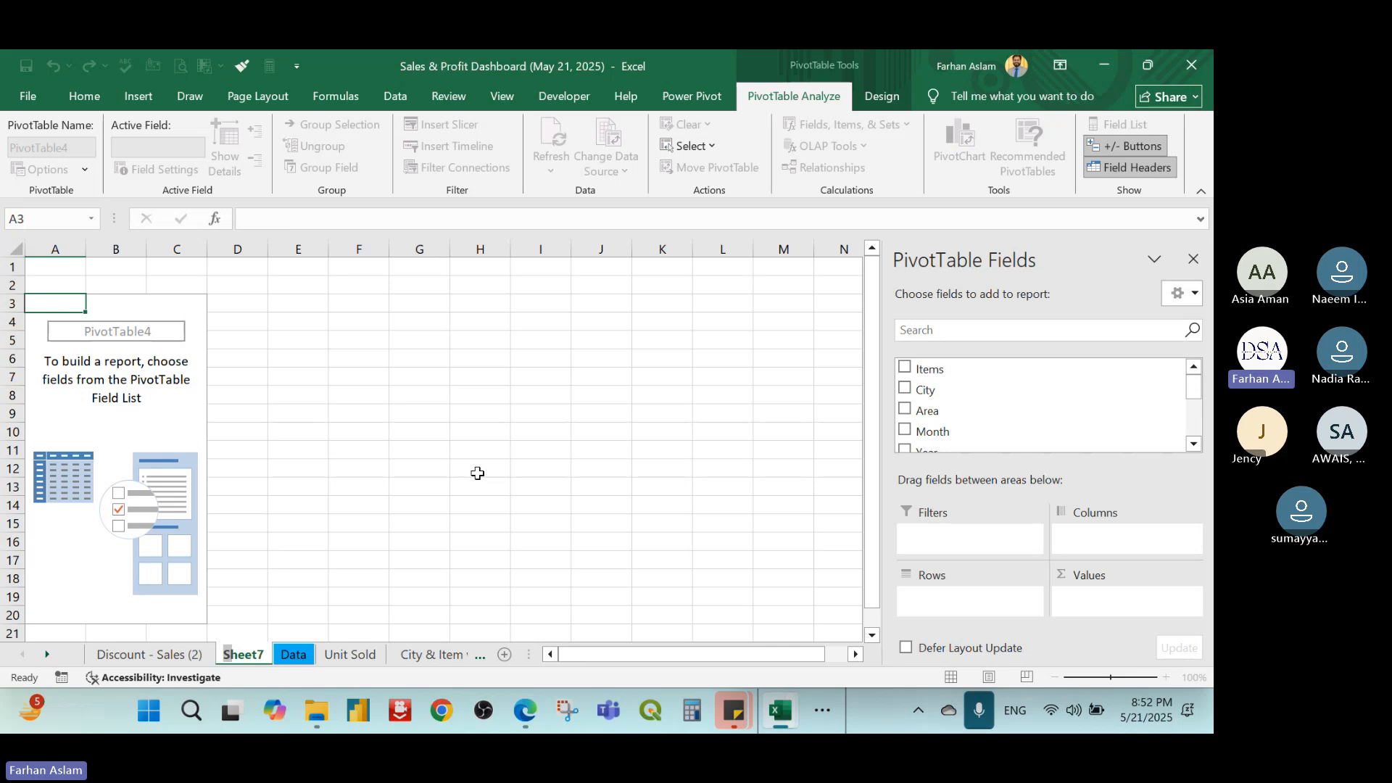
text(Linegrap)
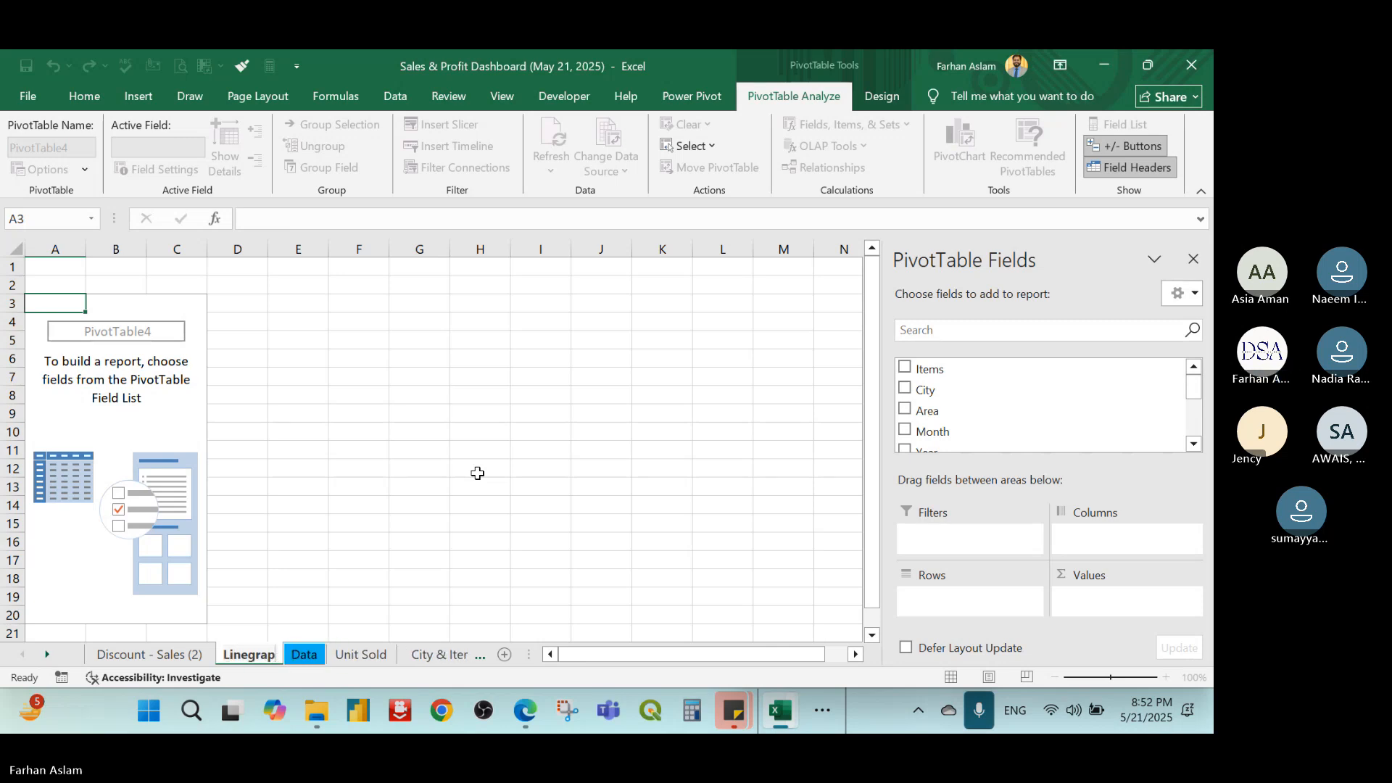
text(h)
click(783, 431)
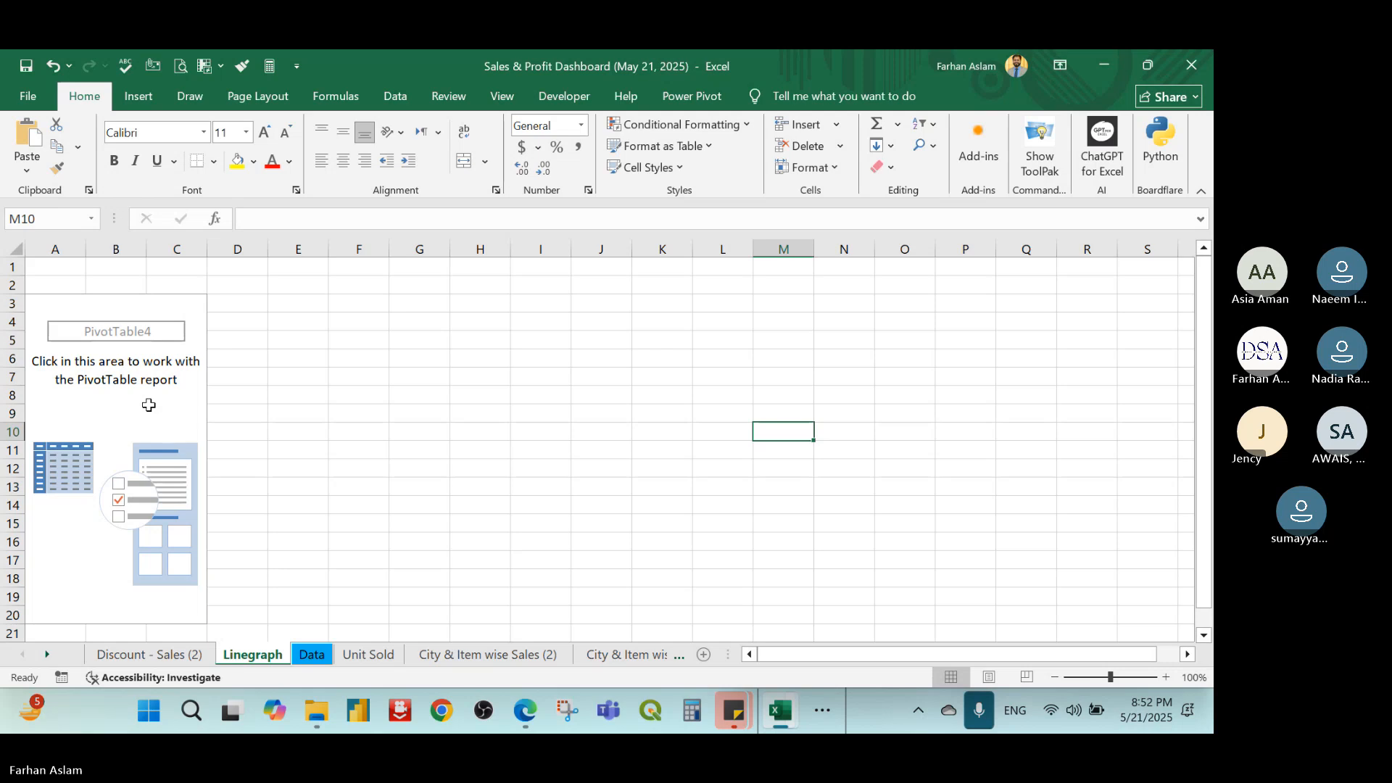
Set up the Linegraph pivot table with City as rows and the sum of Profit (PKR) as values
click(150, 407)
drag(972, 389, 975, 608)
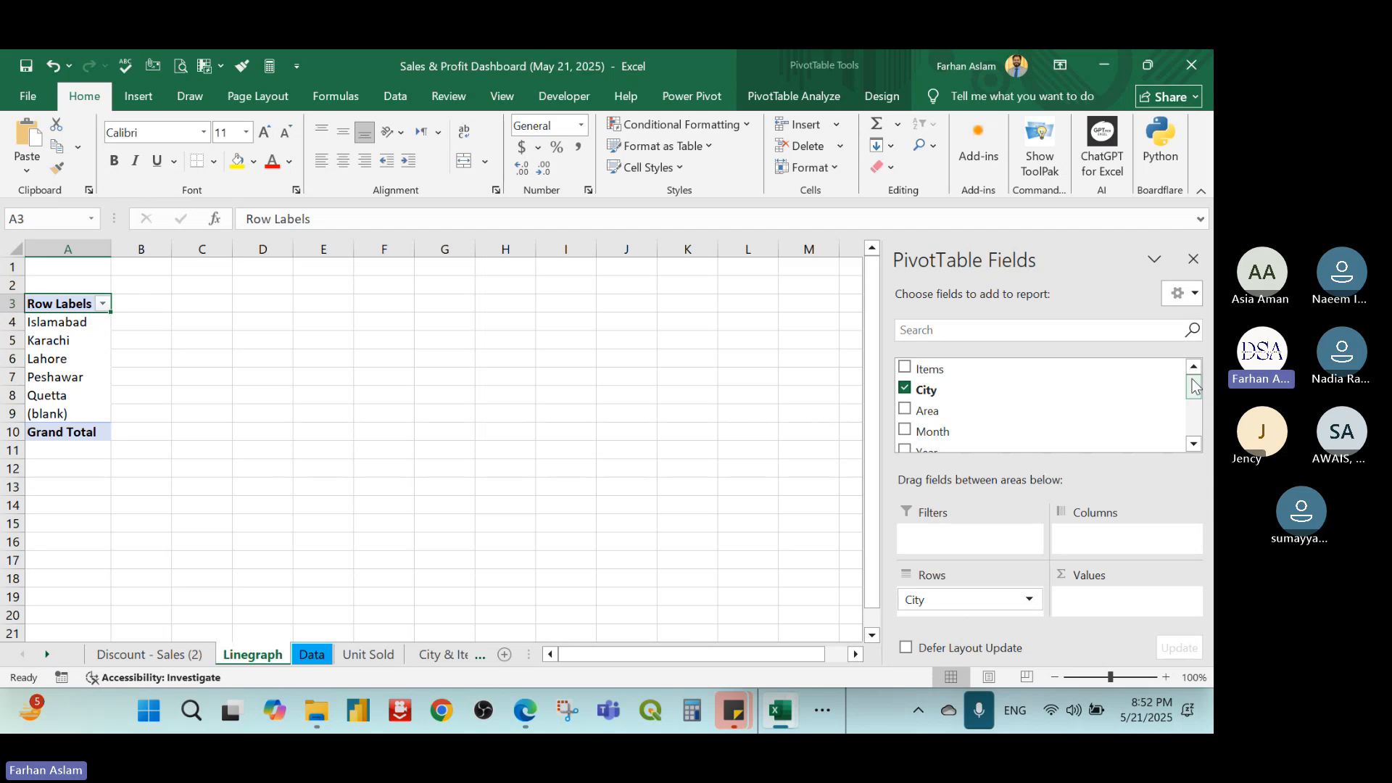
drag(1195, 387, 1195, 418)
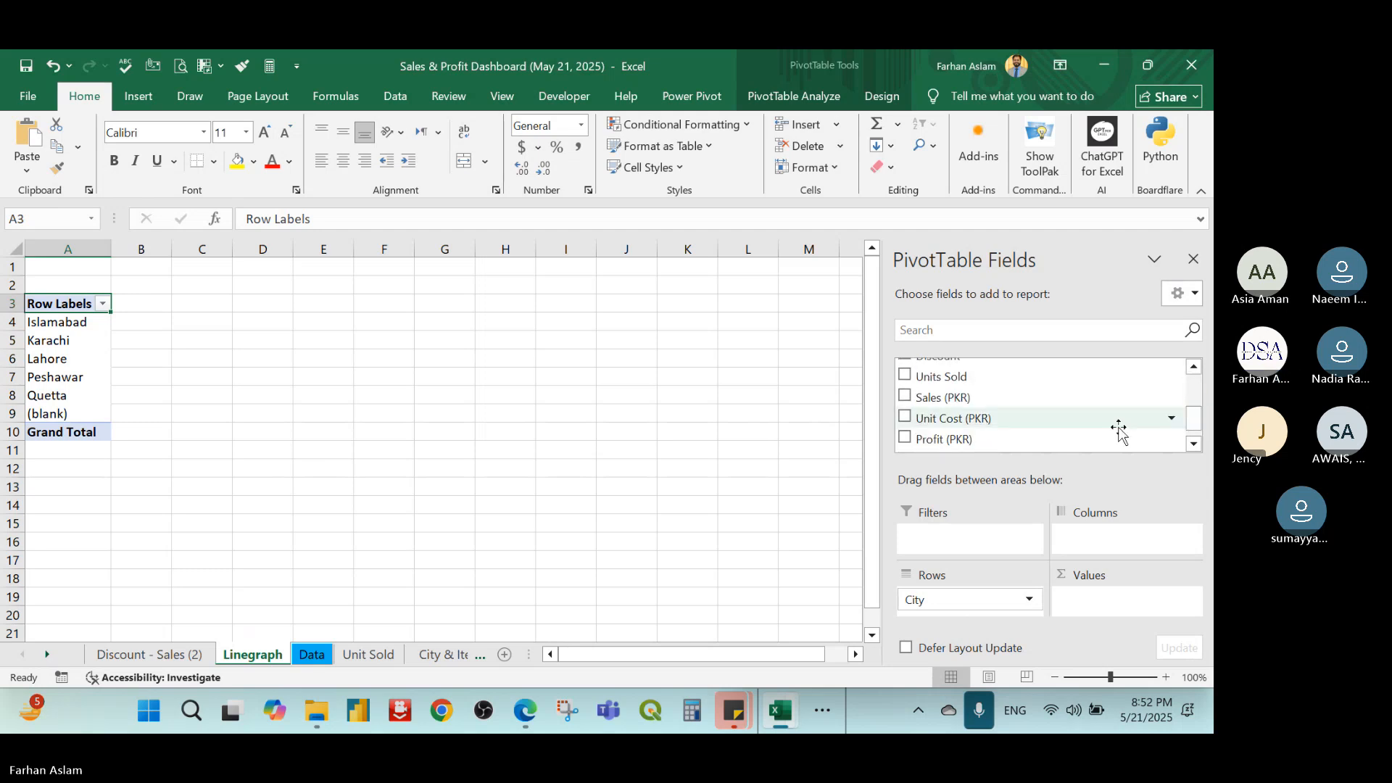
drag(1008, 440, 770, 535)
drag(963, 438, 1117, 618)
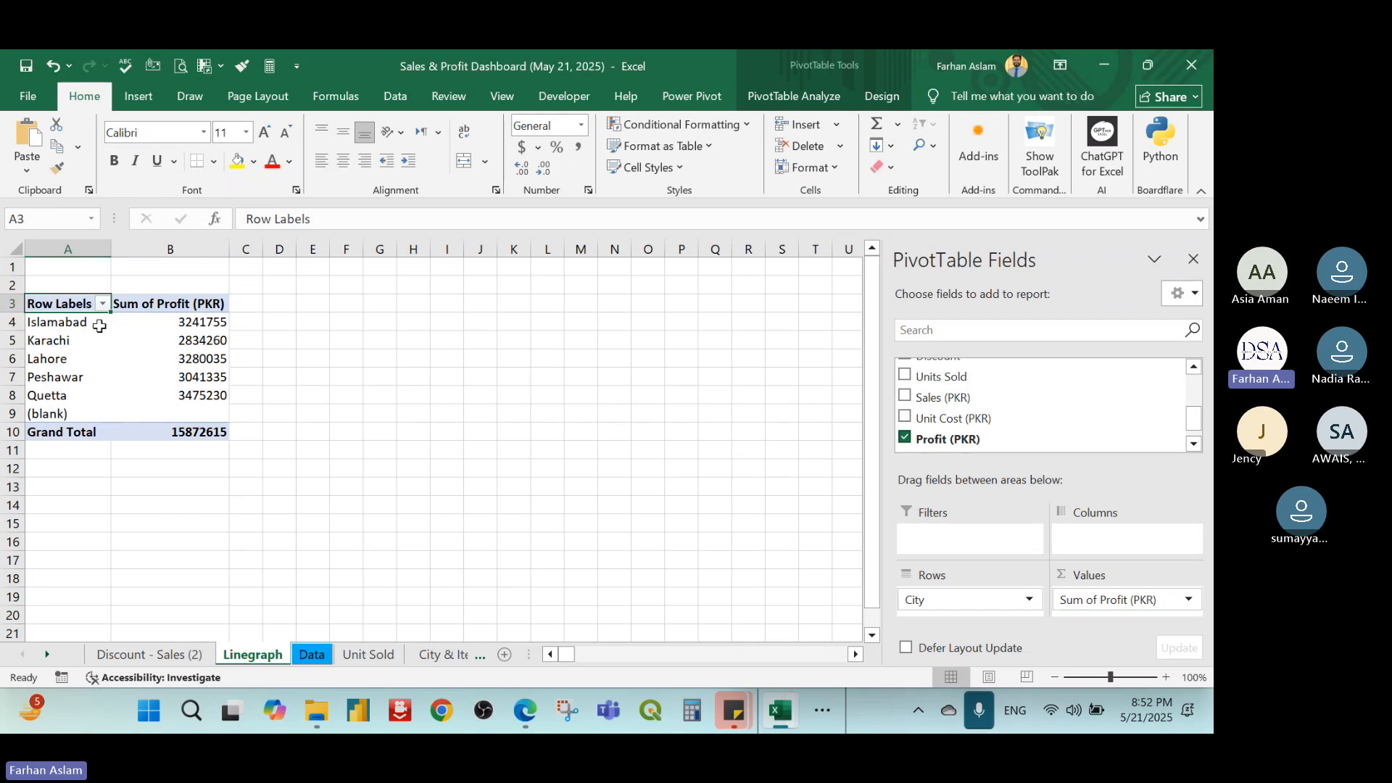
Filter the (blank) entry out of the pivot table's City row labels
click(102, 303)
click(159, 584)
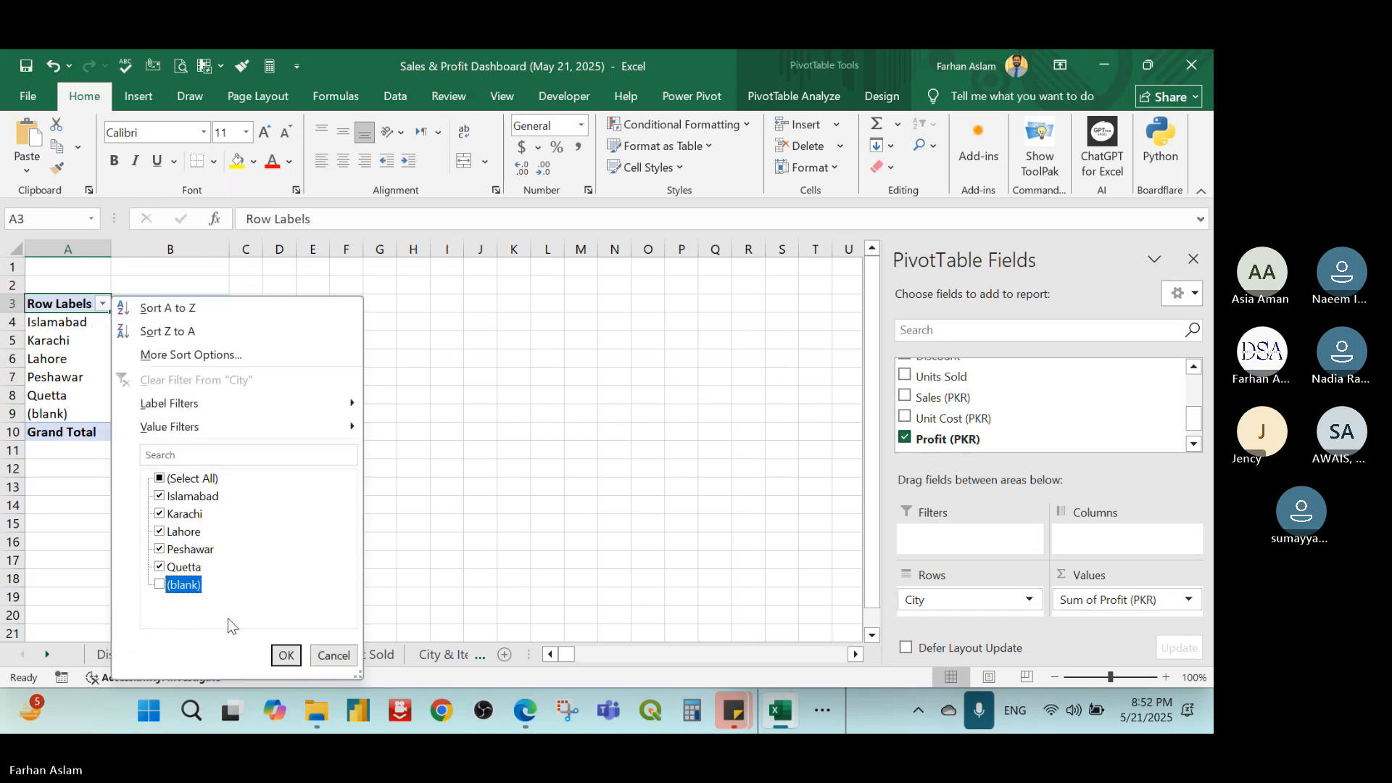
click(284, 655)
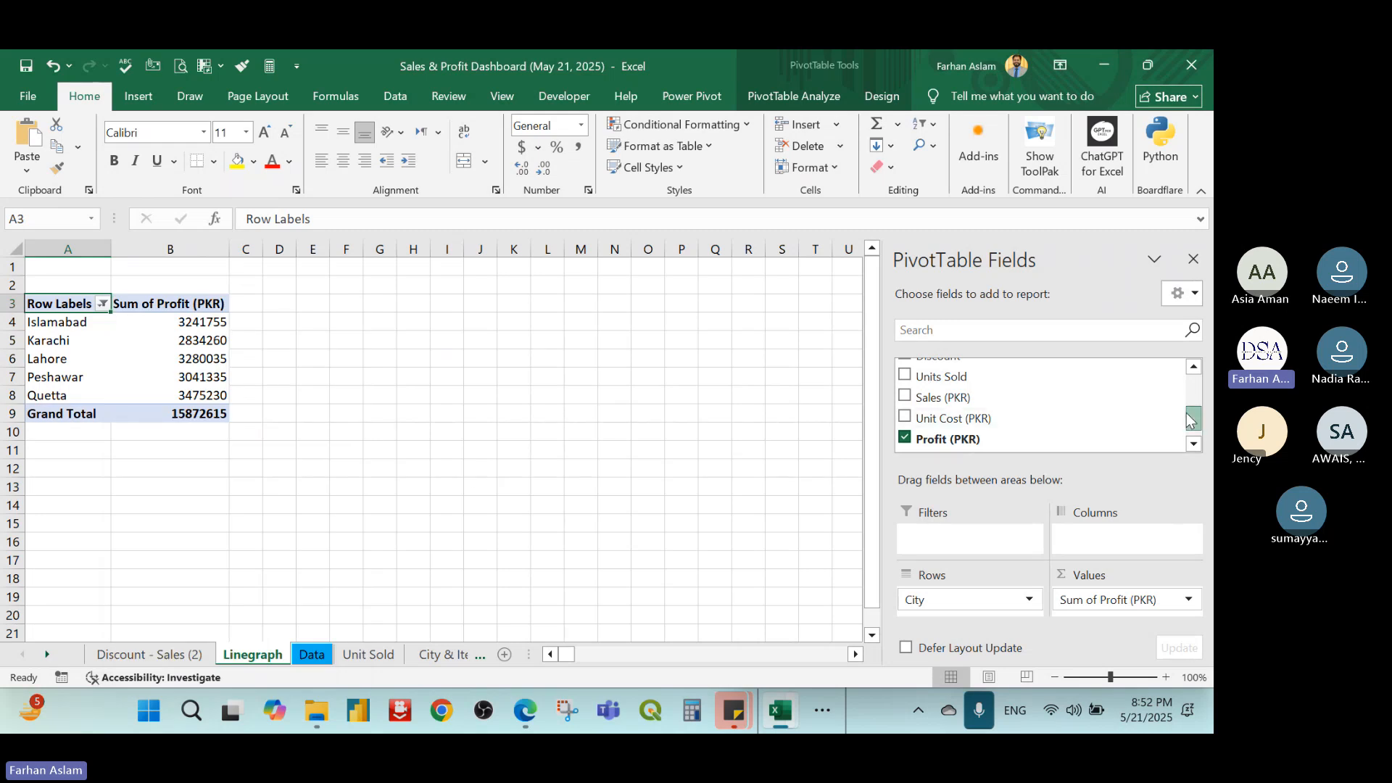
Add the Year field to the pivot table and place it in the columns area
drag(1192, 425, 1193, 434)
scroll(1030, 406, up, 2)
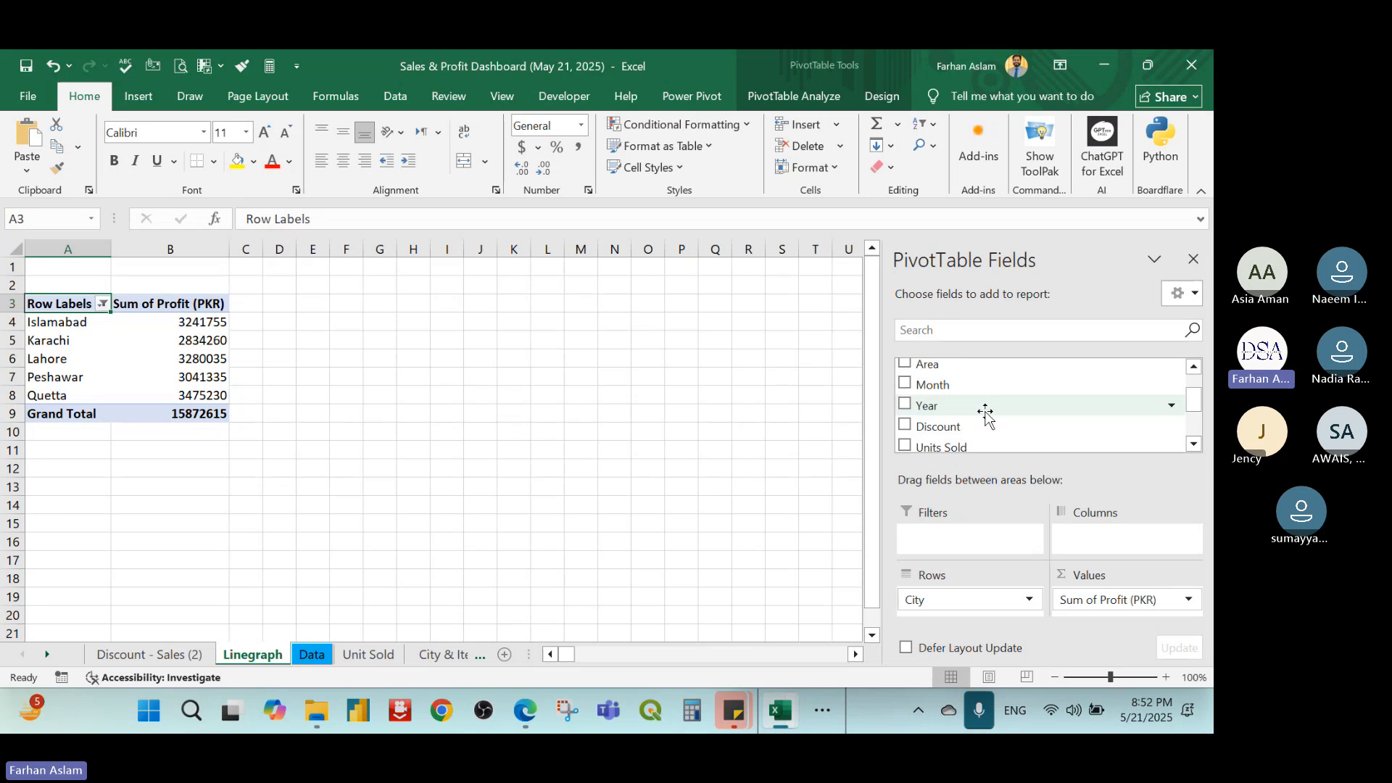
drag(986, 412, 979, 617)
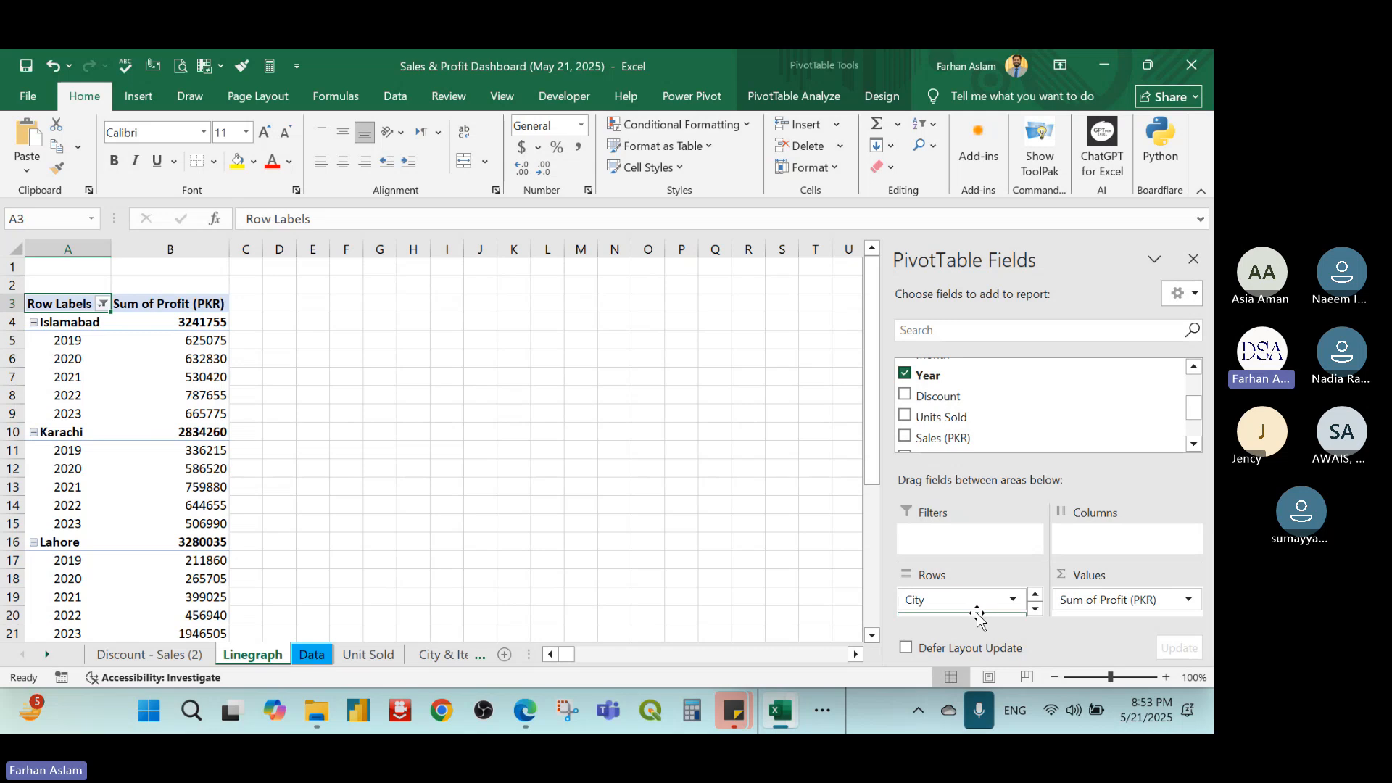
click(1035, 611)
drag(1000, 611, 1124, 538)
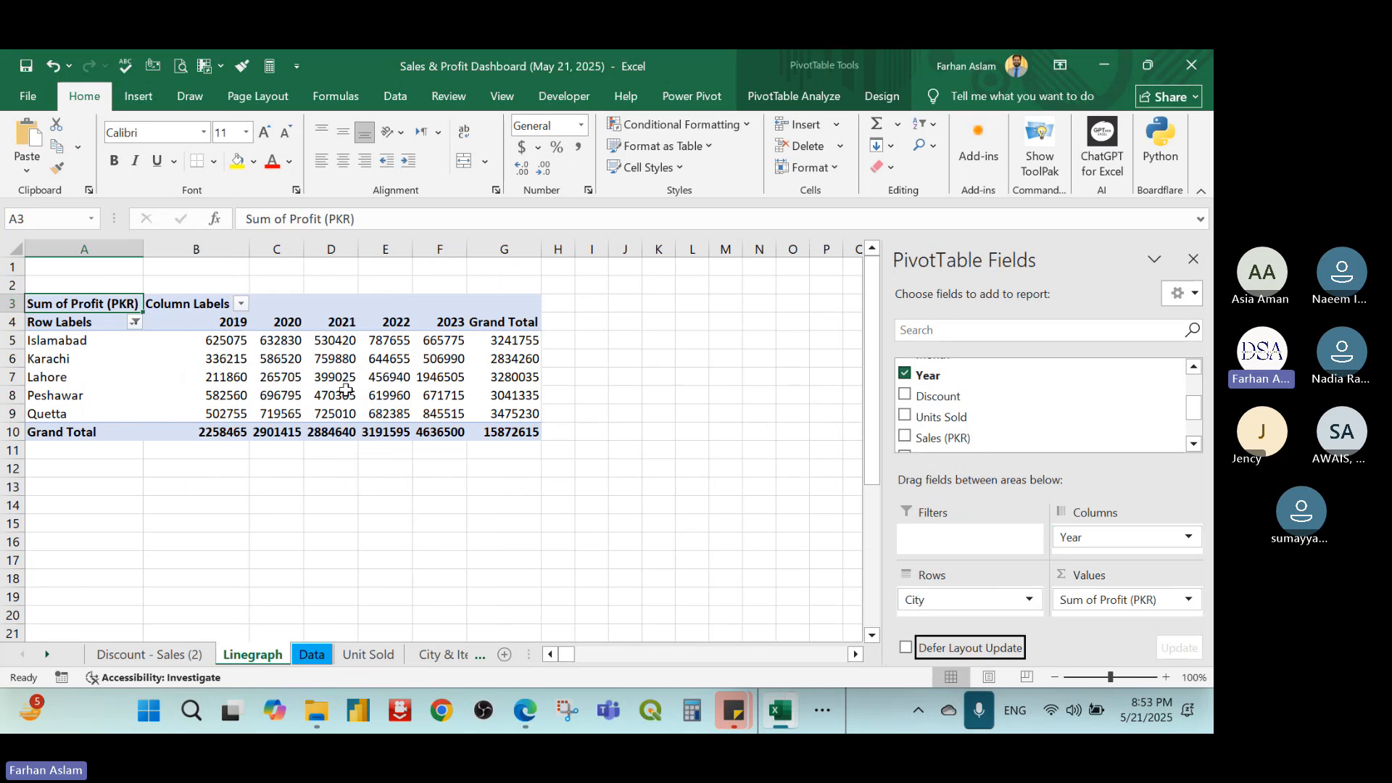
Insert a basic Line PivotChart from the pivot range A4:F9, covering the cities' profits for 2019 to 2023
mouse_move(287, 377)
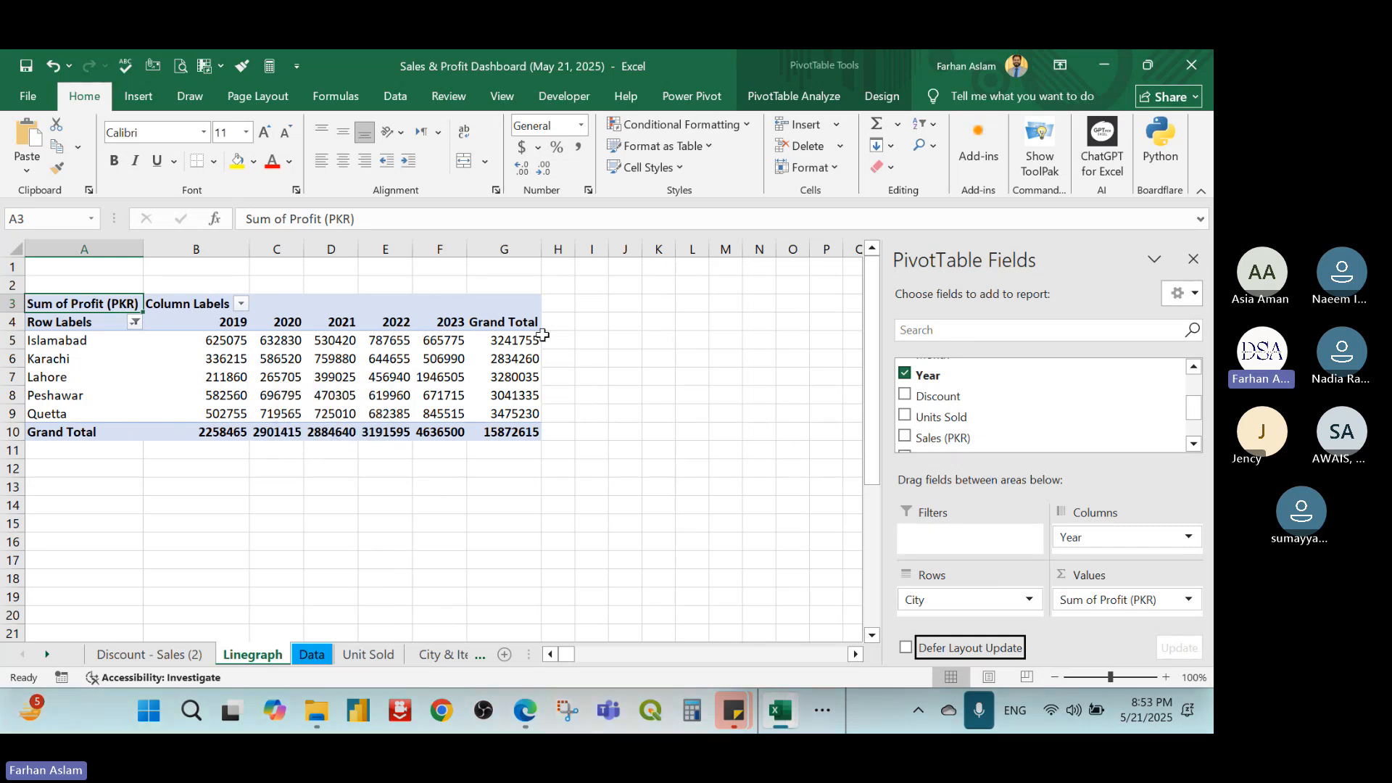
click(291, 502)
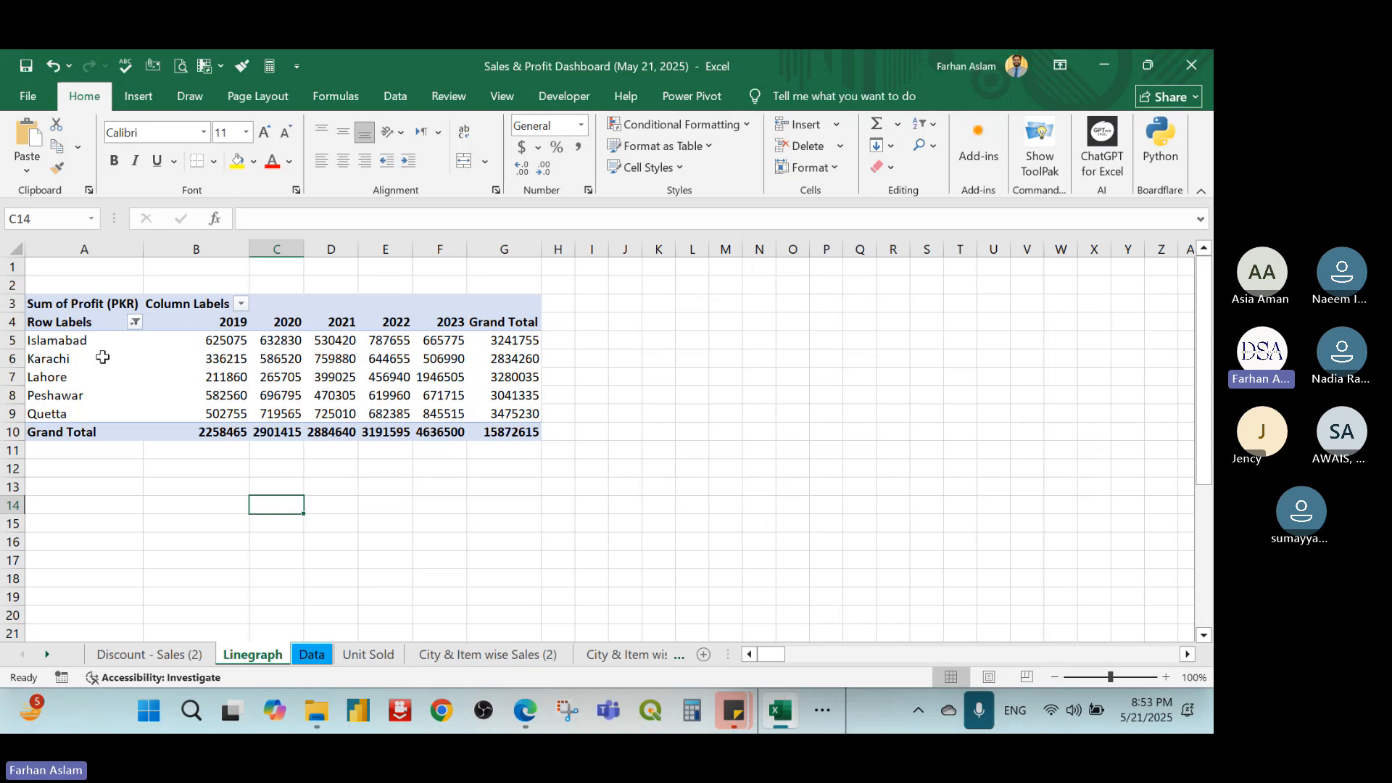
click(107, 322)
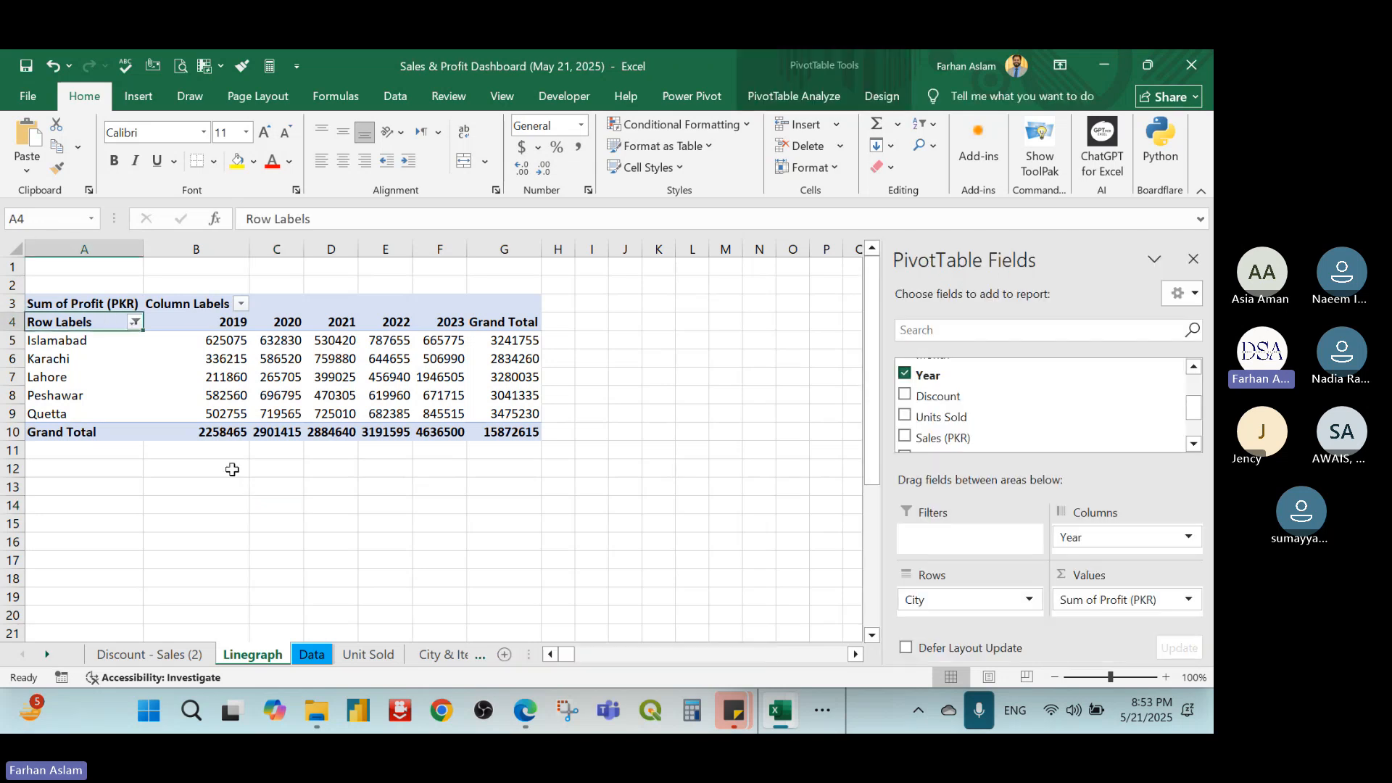
key(shift+Right)
key(shift+Right)
key(shift+Right)
key(shift+Right)
key(shift+Right)
key(shift+Down)
key(shift+Down)
key(shift+Down)
key(shift+Down)
key(shift+Down)
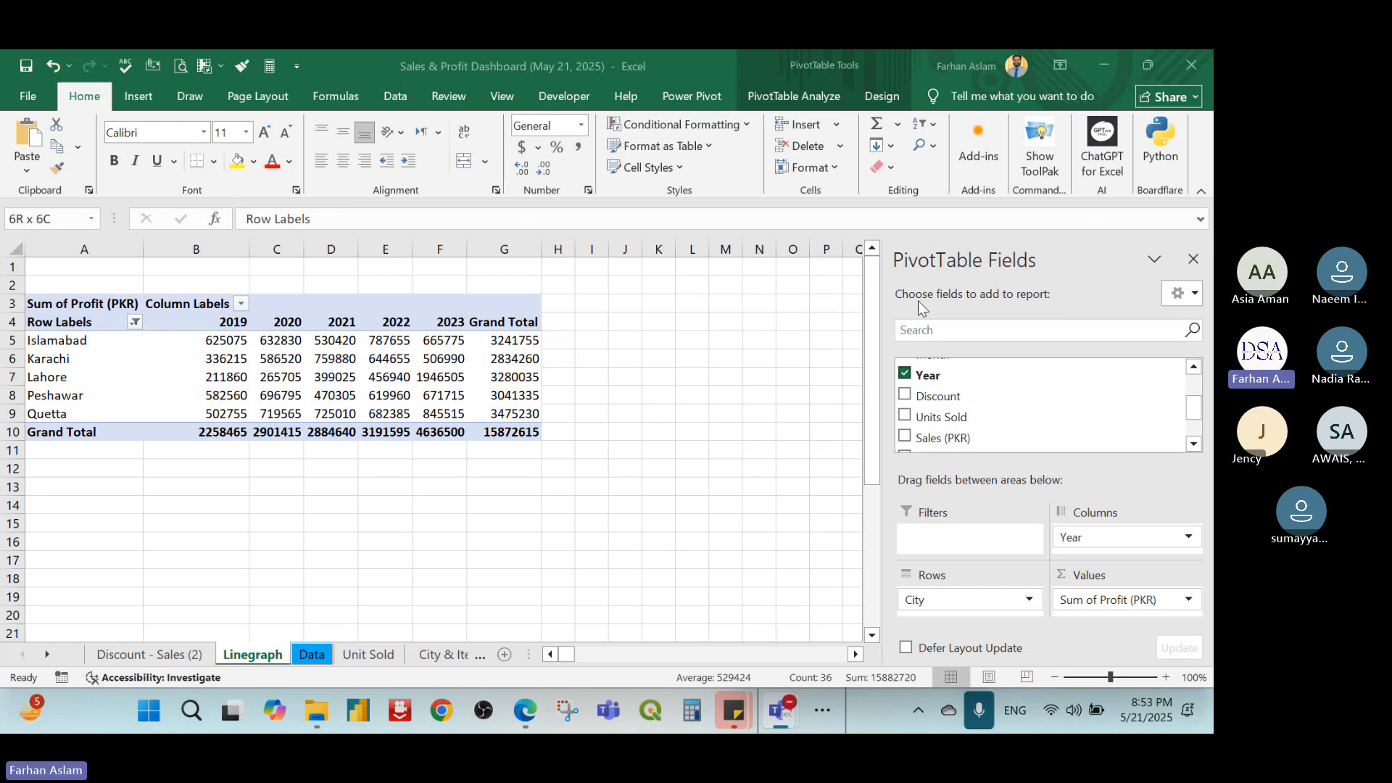
click(838, 105)
click(837, 102)
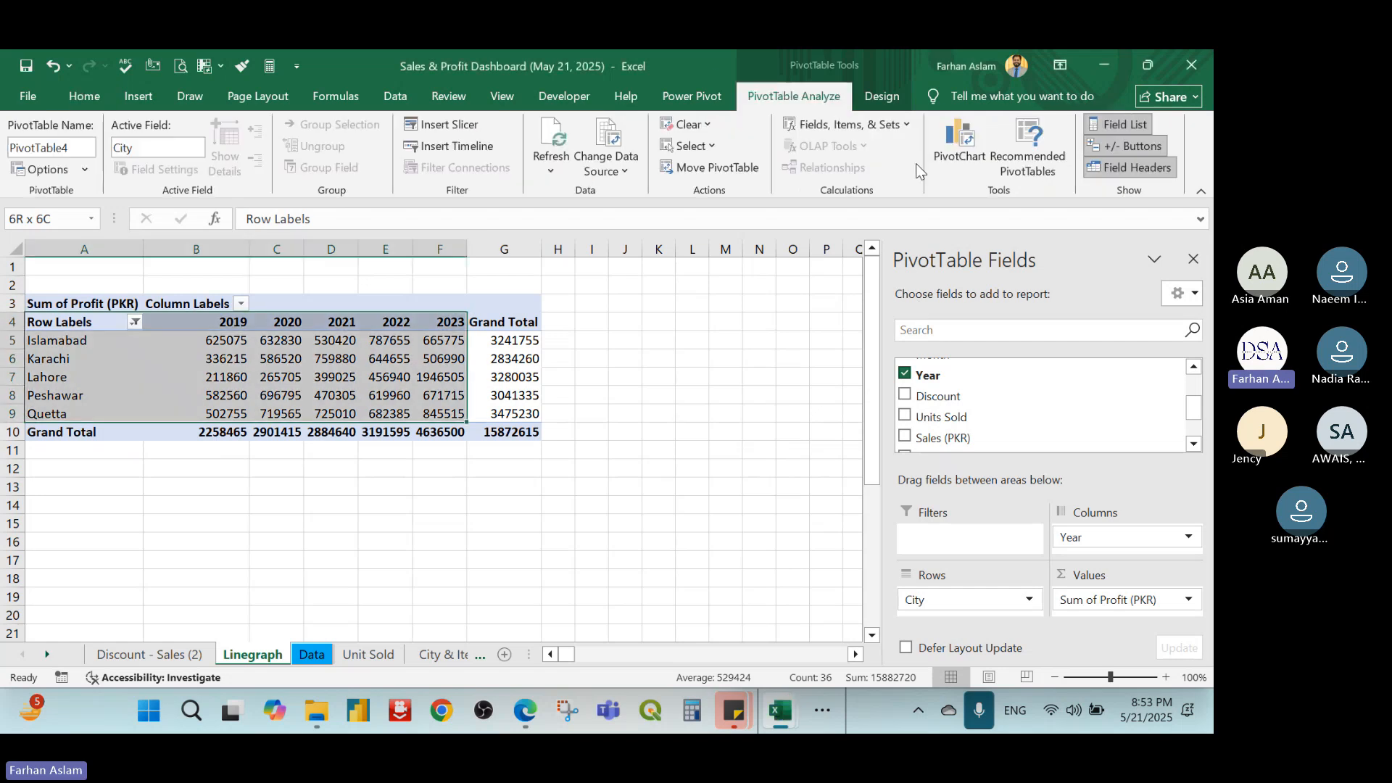
click(972, 165)
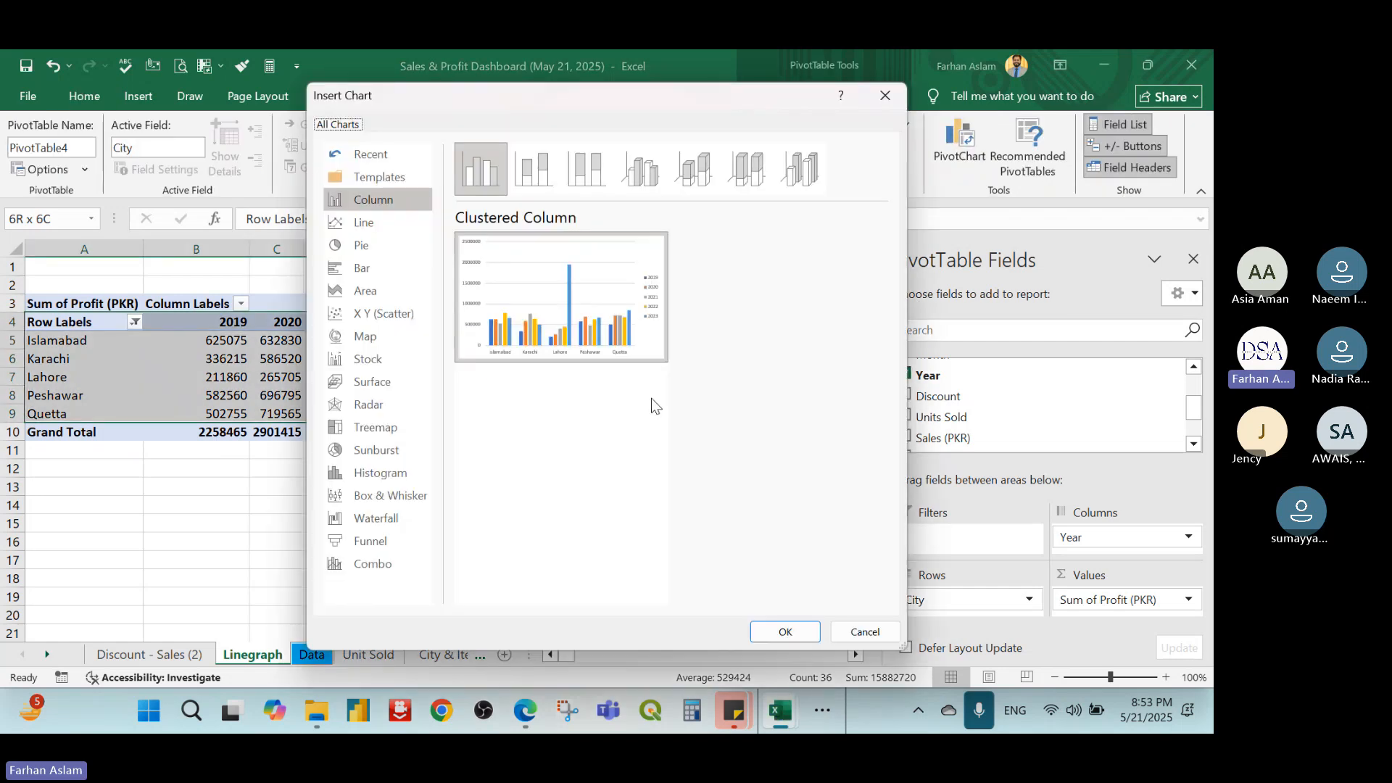
click(386, 224)
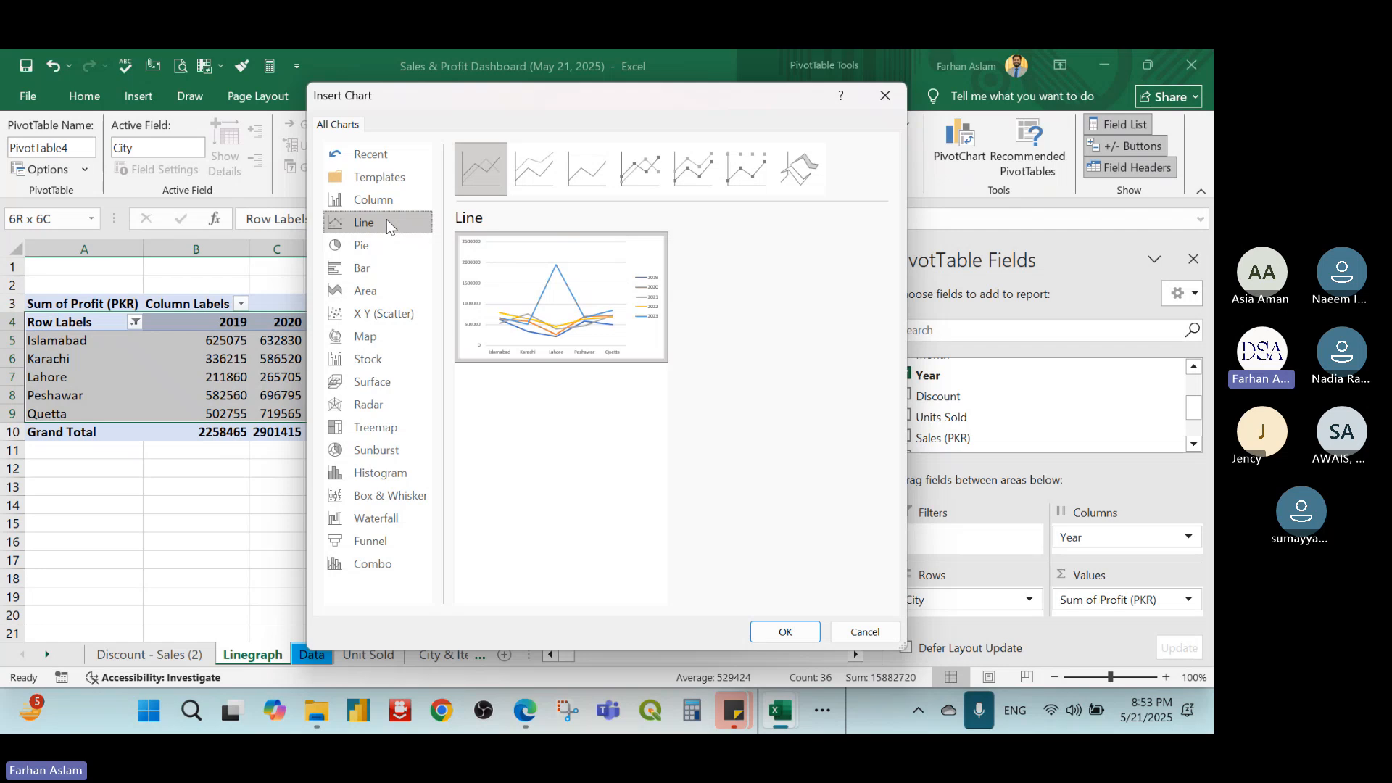
click(784, 630)
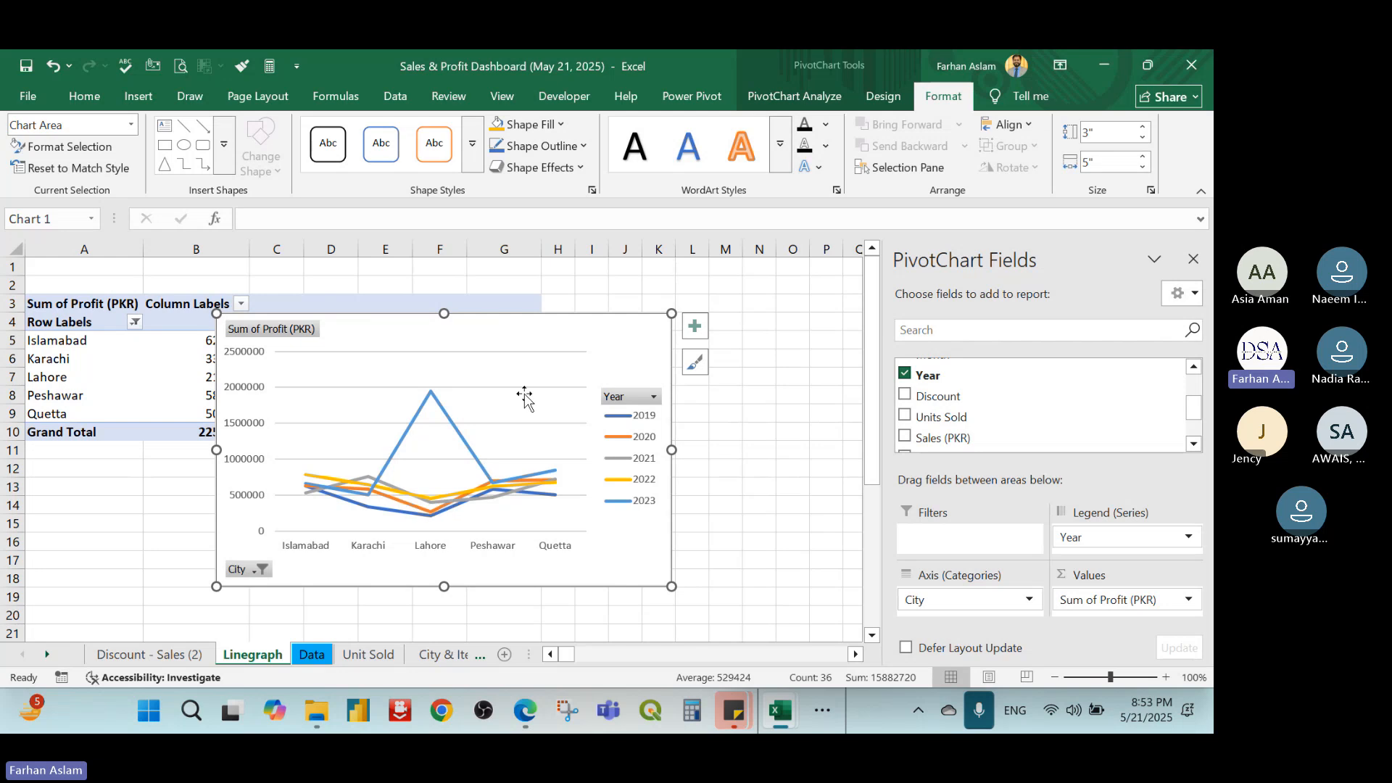
Hide all field buttons on the line chart
click(596, 458)
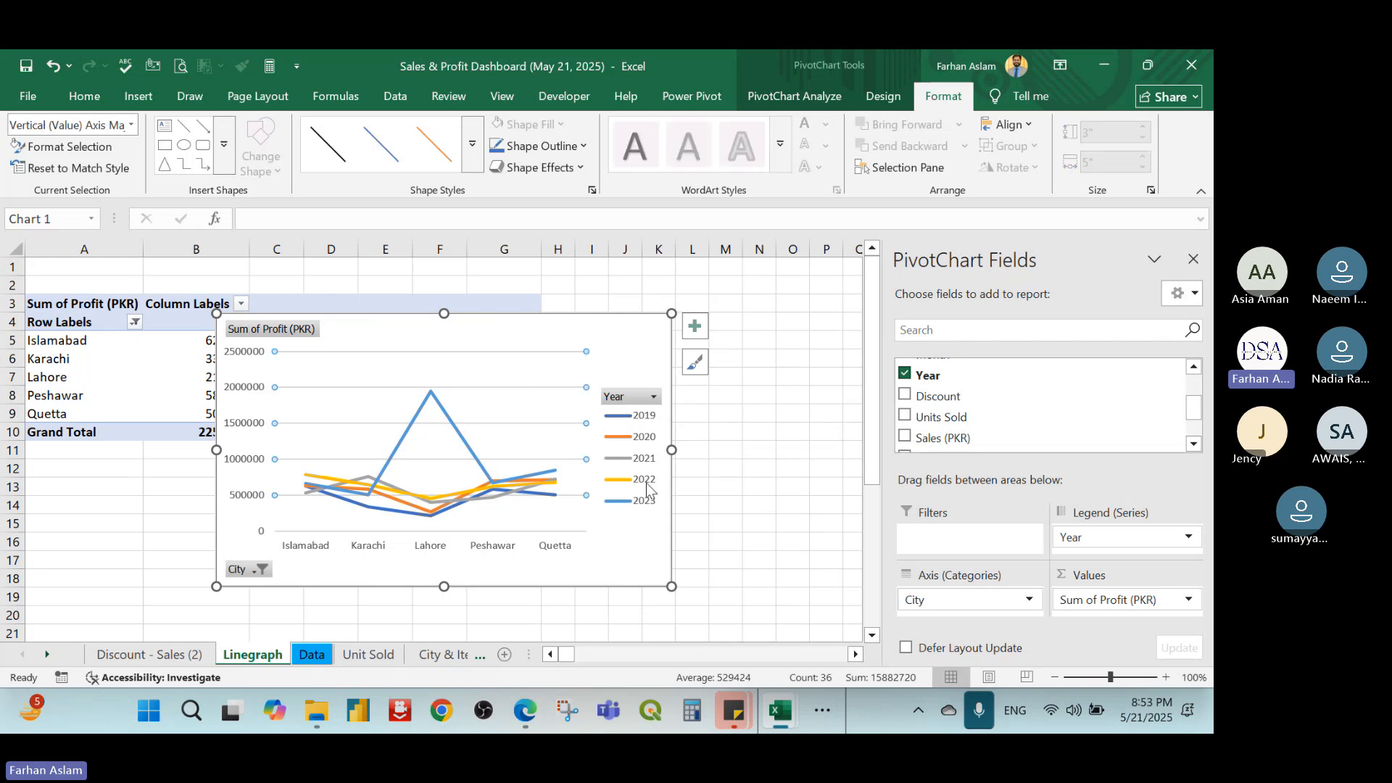
right_click(645, 396)
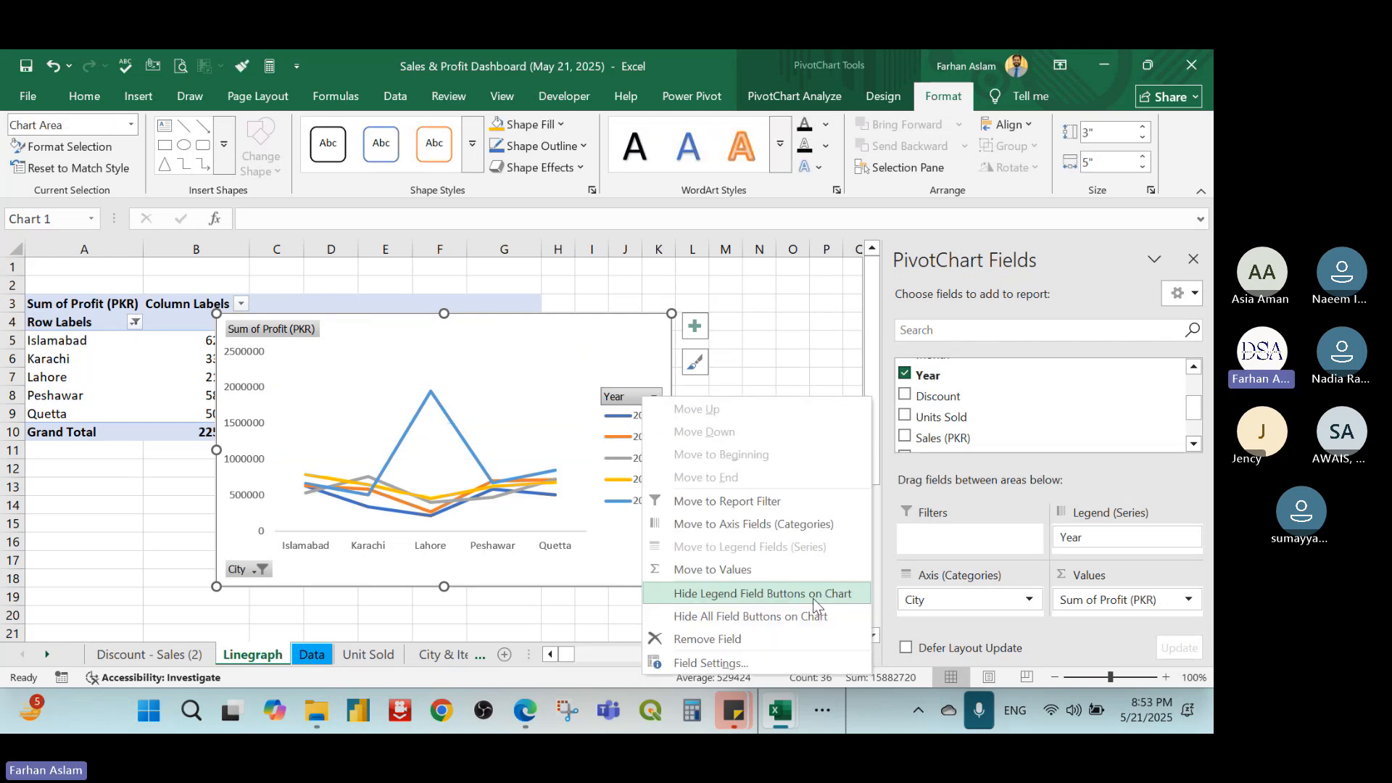
click(751, 617)
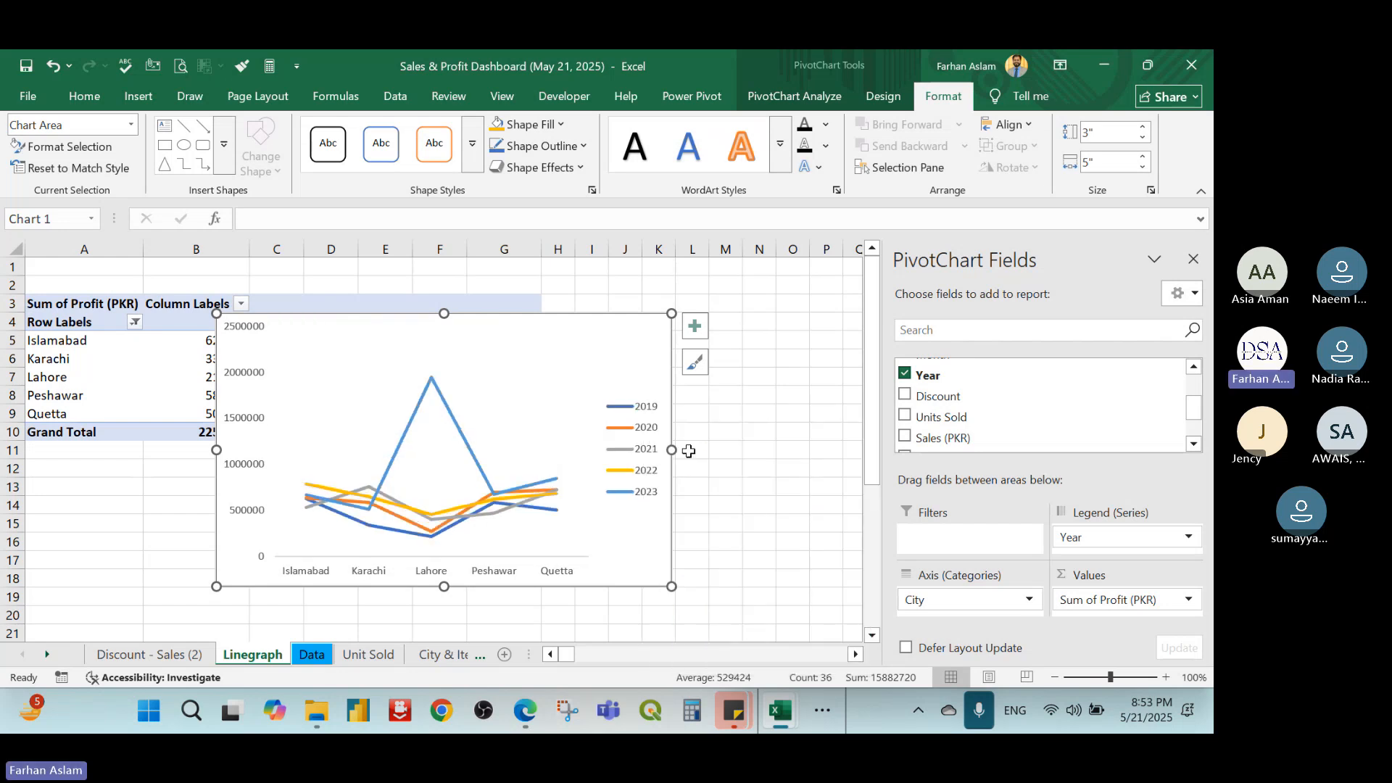
Widen the line chart to about 7.02 inches and move it beside the pivot table, closing the PivotChart Fields pane
drag(672, 450, 855, 447)
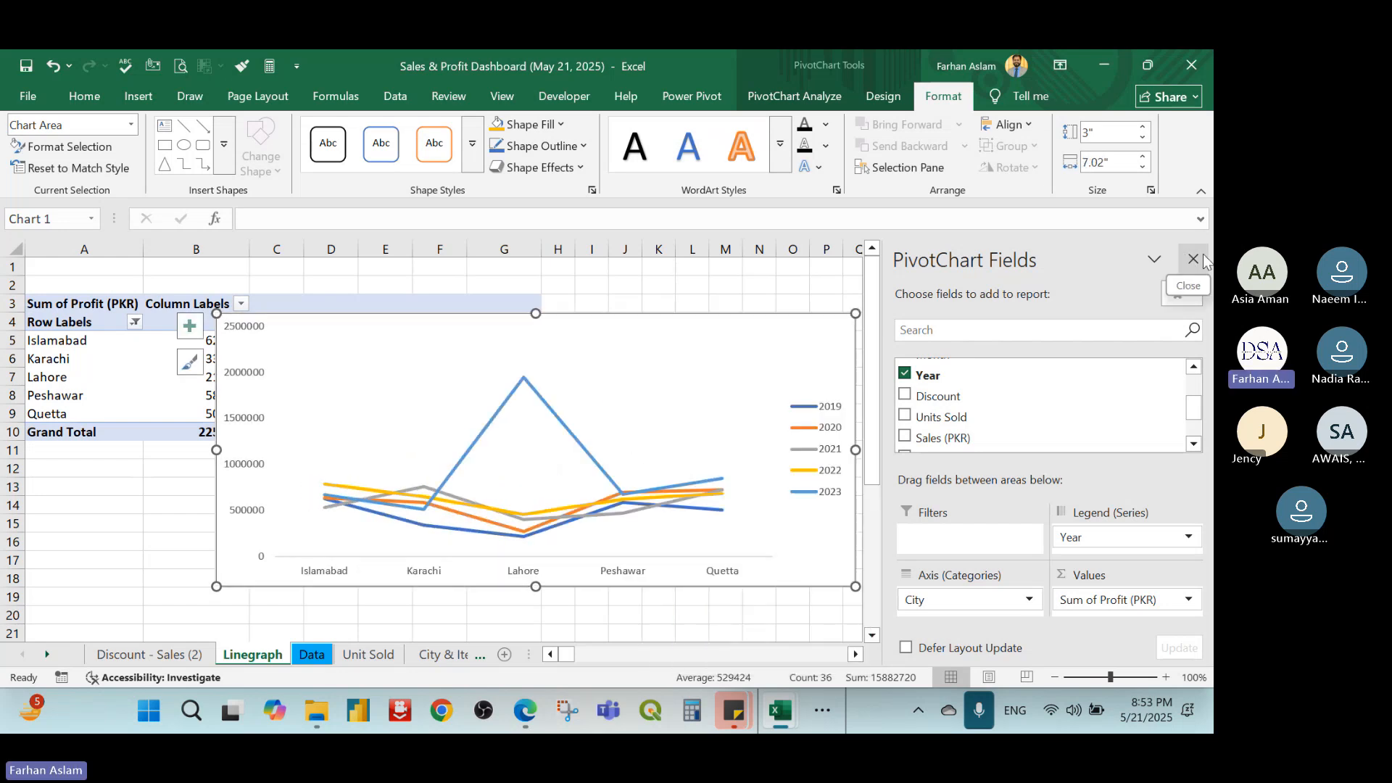
click(1193, 259)
drag(728, 319, 943, 302)
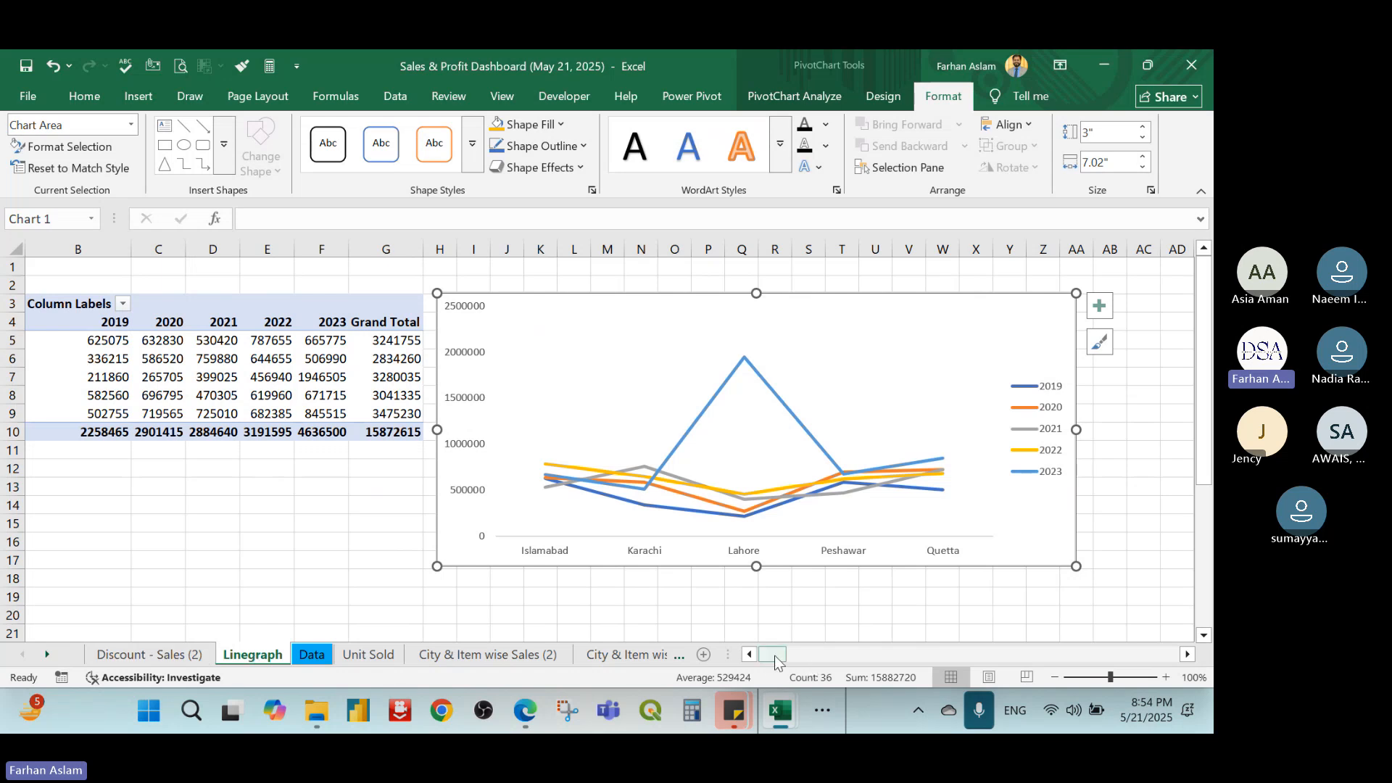
drag(774, 655, 746, 654)
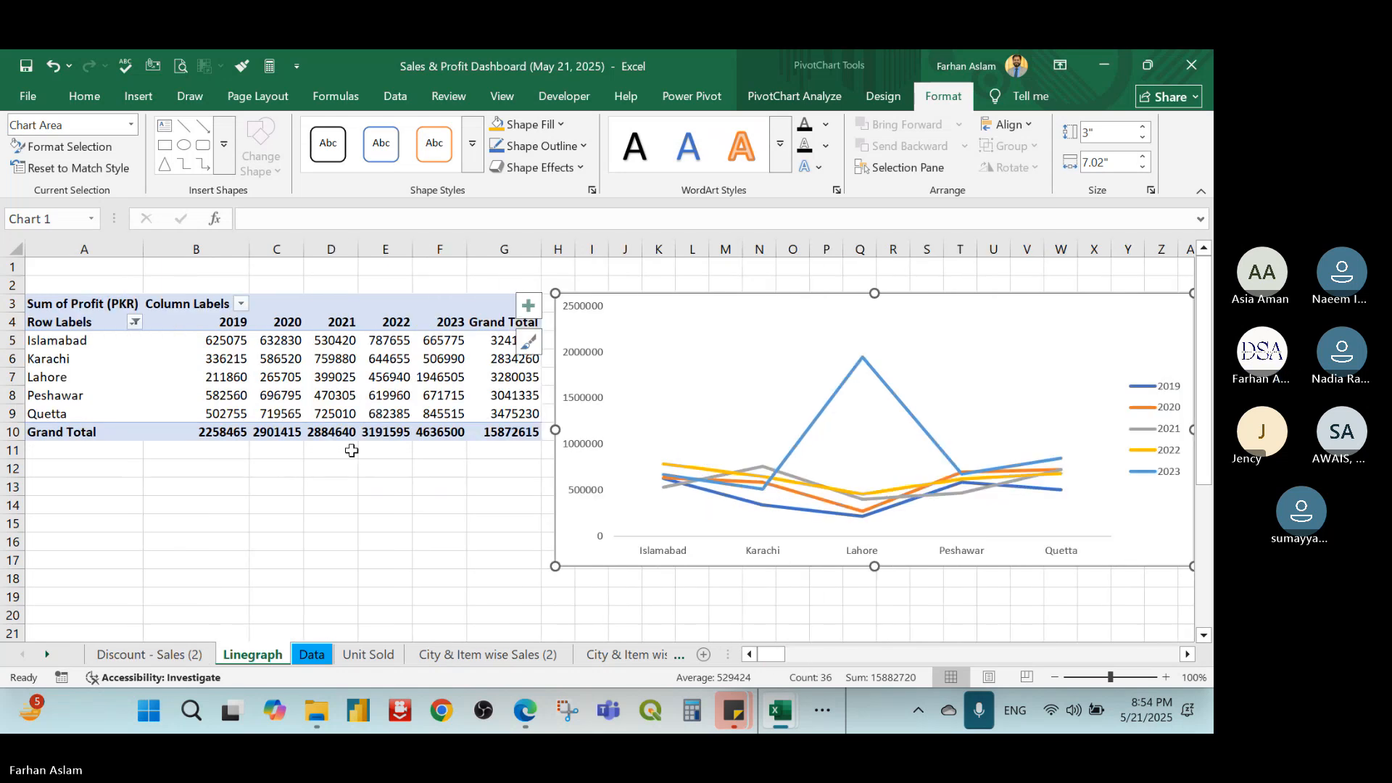
Rename the Linegraph sheet as City and Years wise Profit
double_click(252, 655)
key(Right)
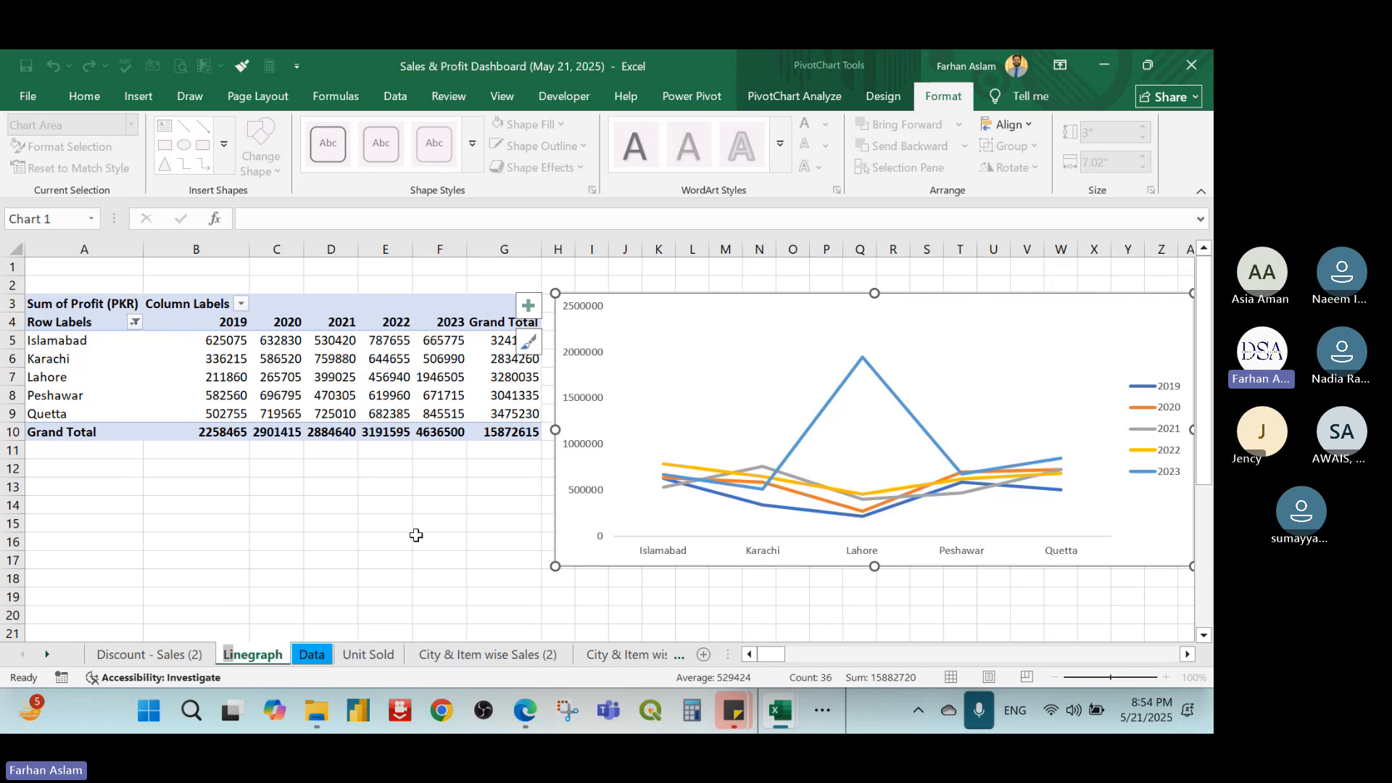
key(BackSpace)
key(BackSpace)
key(BackSpace)
key(BackSpace)
key(BackSpace)
key(BackSpace)
key(BackSpace)
key(BackSpace)
key(BackSpace)
text(City and)
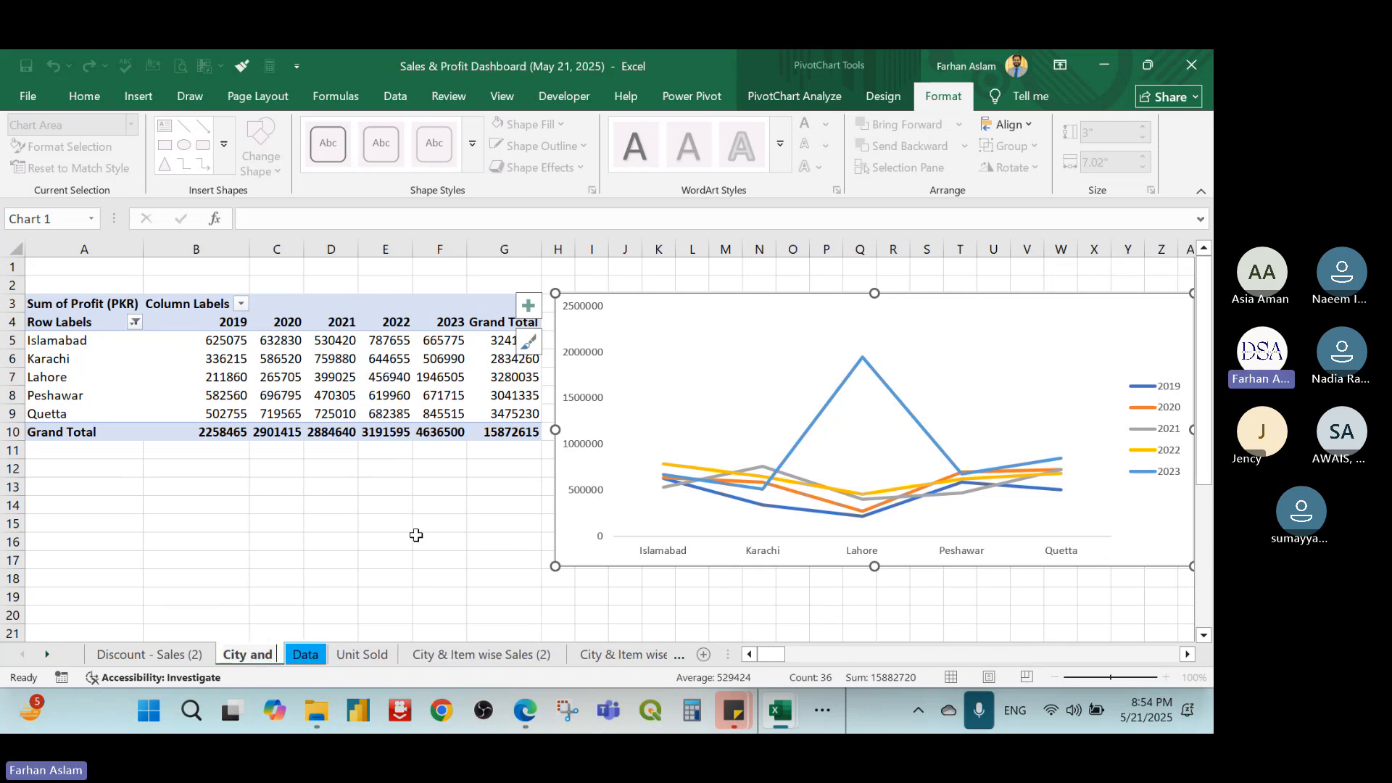
text( Years wise)
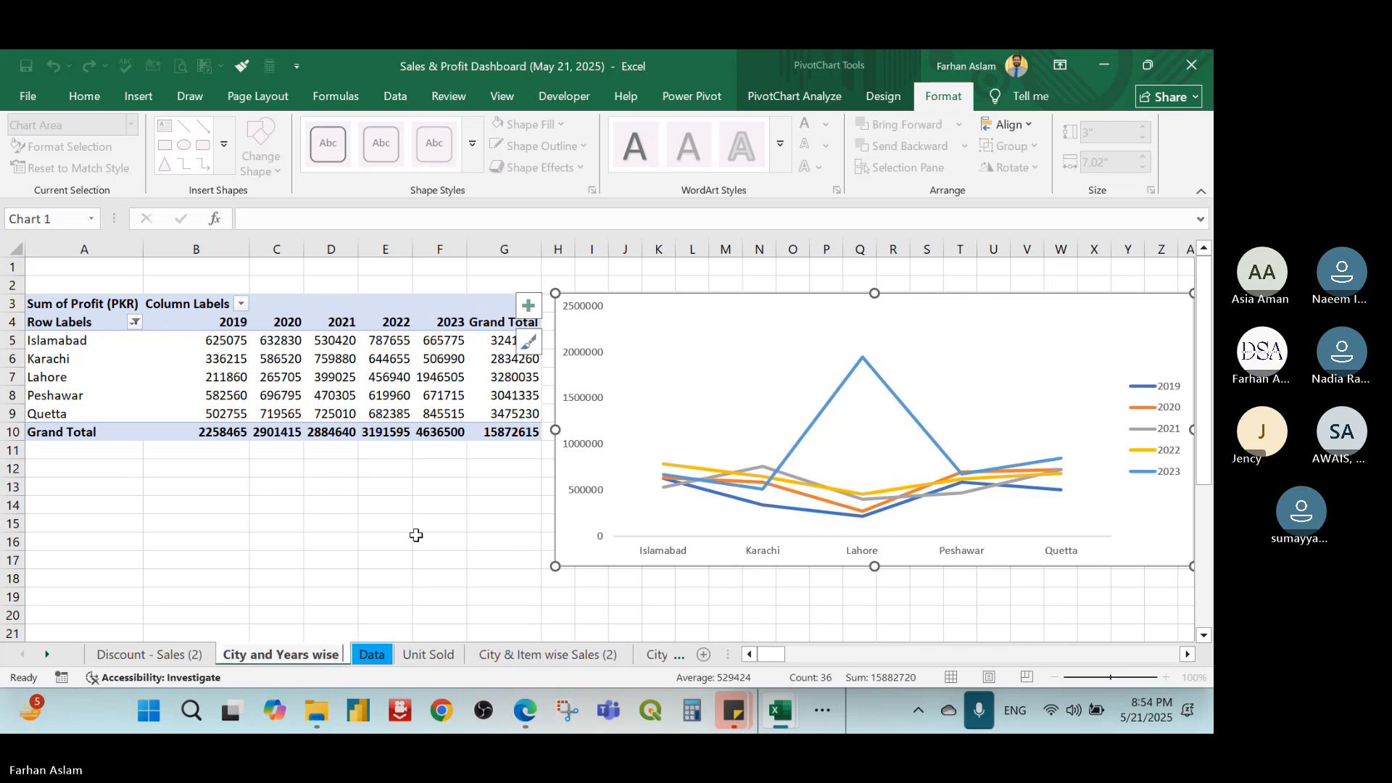
text( Profit)
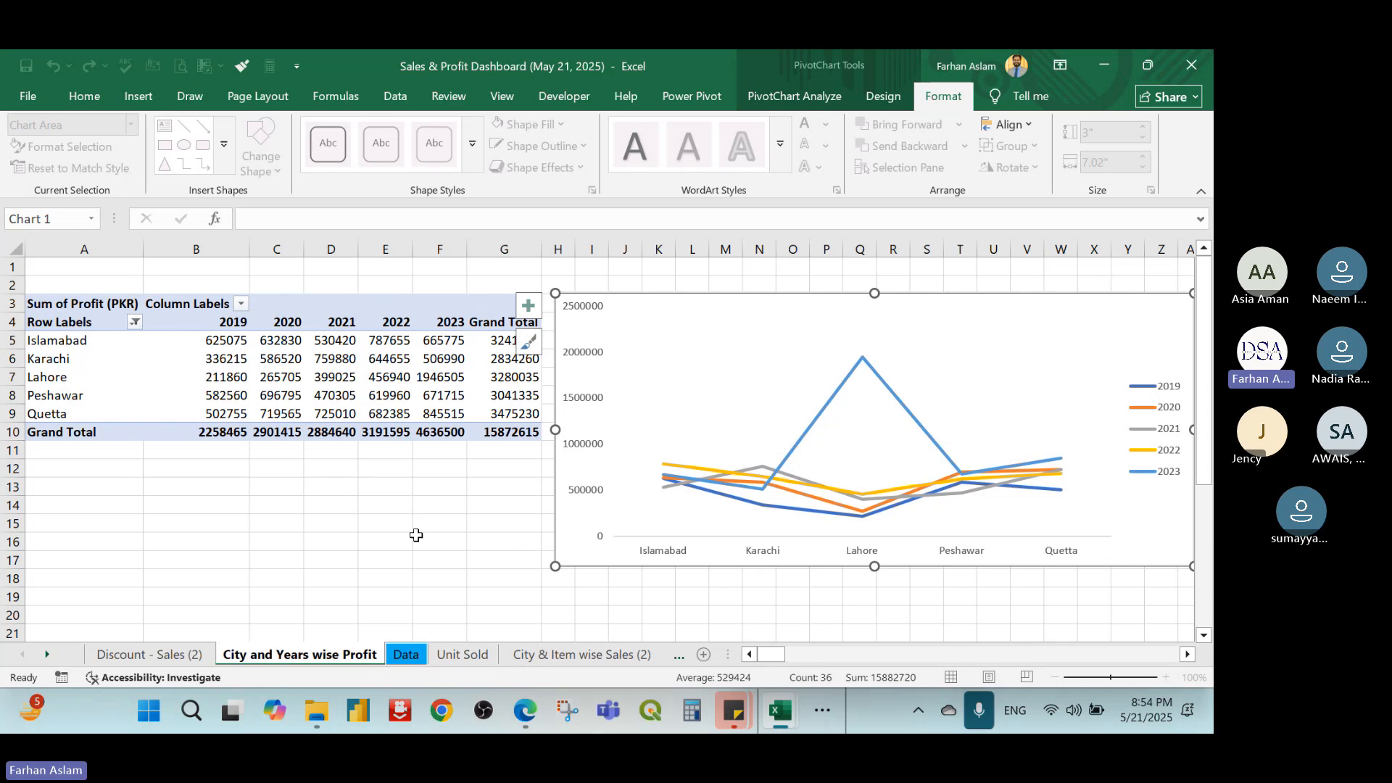
key(Return)
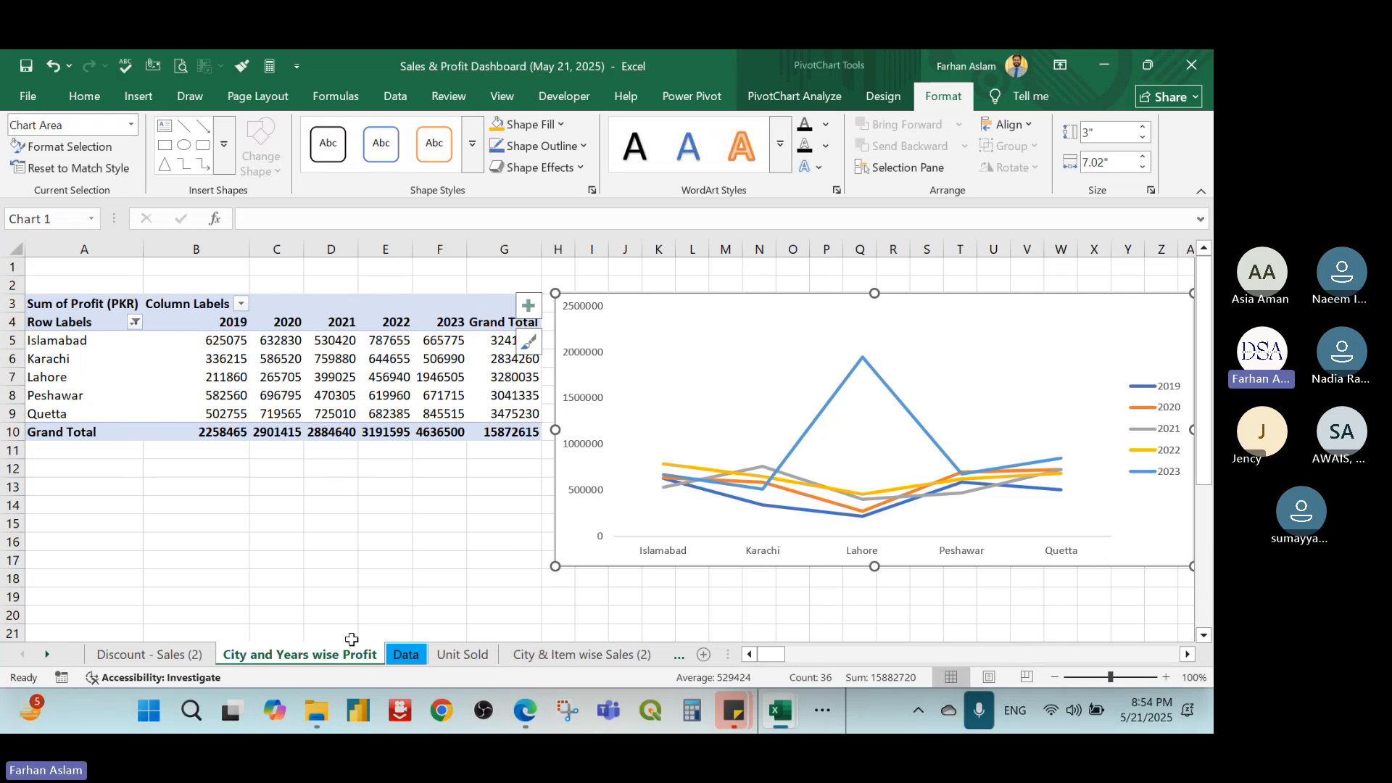
Replace "and" with "&" in the sheet name so it reads City & Years wise Profit
double_click(262, 655)
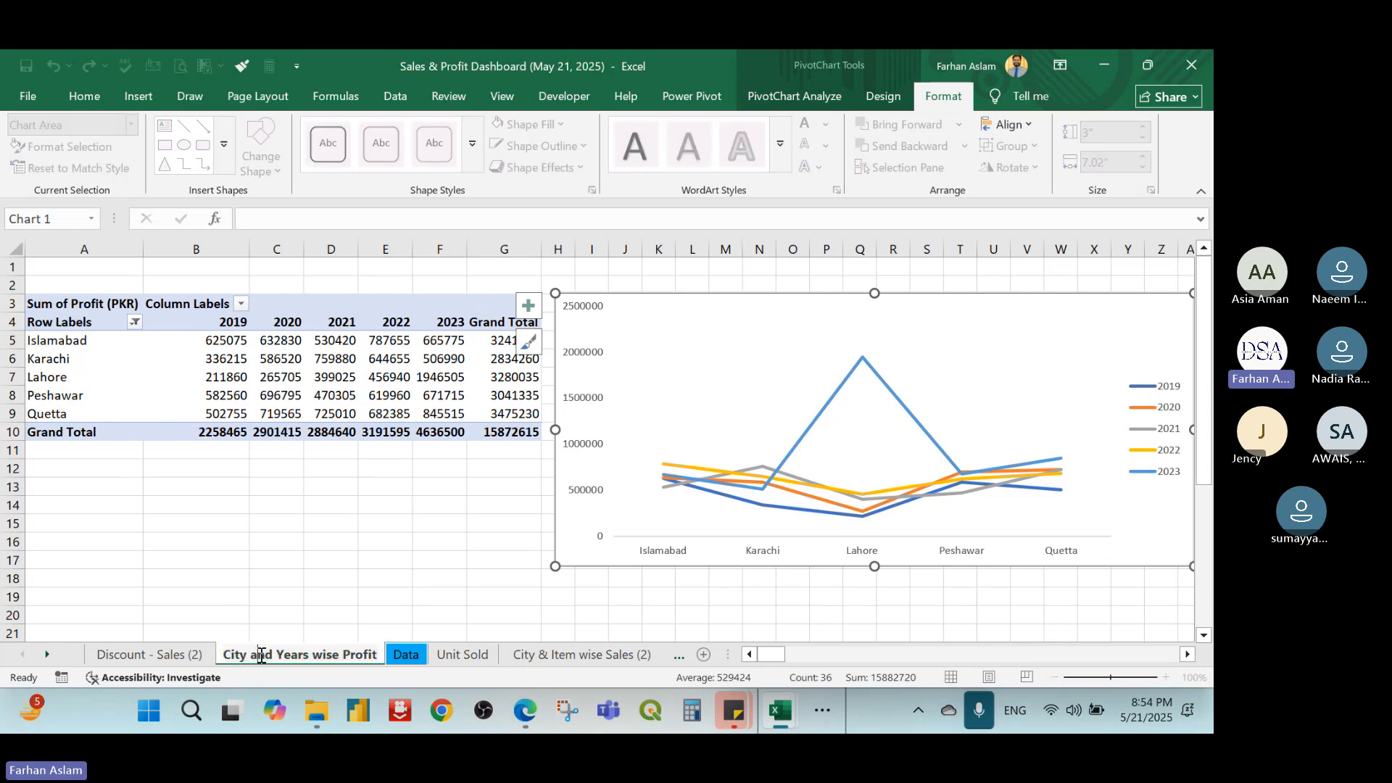
double_click(262, 656)
text(&)
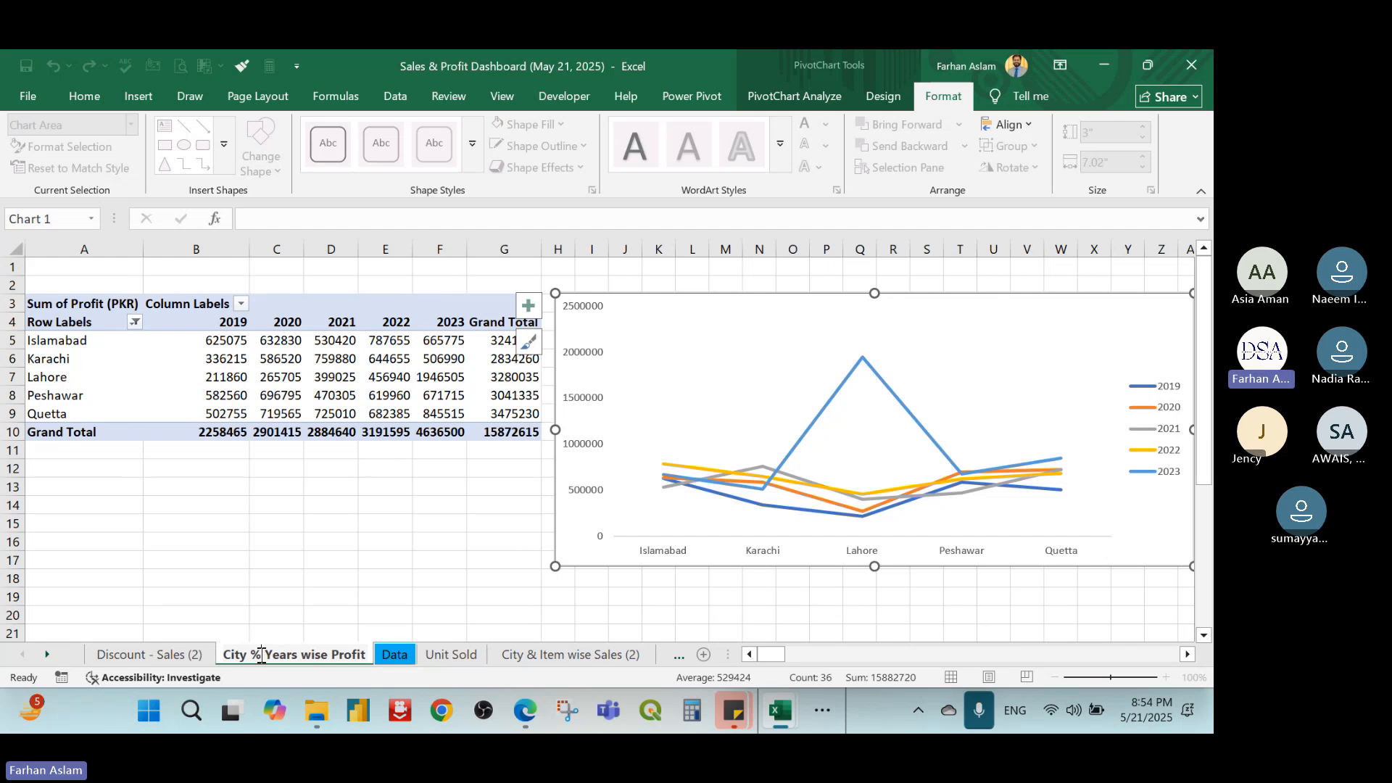
key(BackSpace)
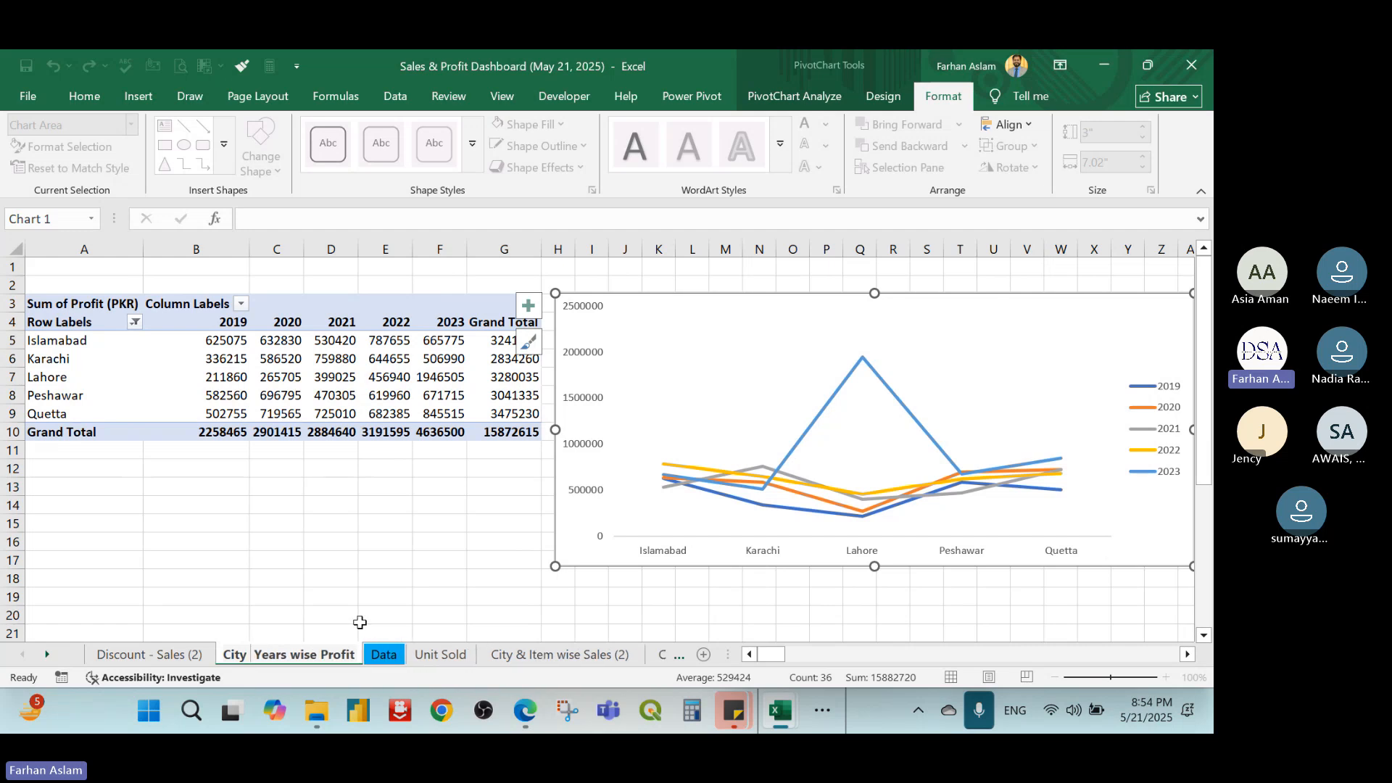
text(&)
key(Return)
click(423, 564)
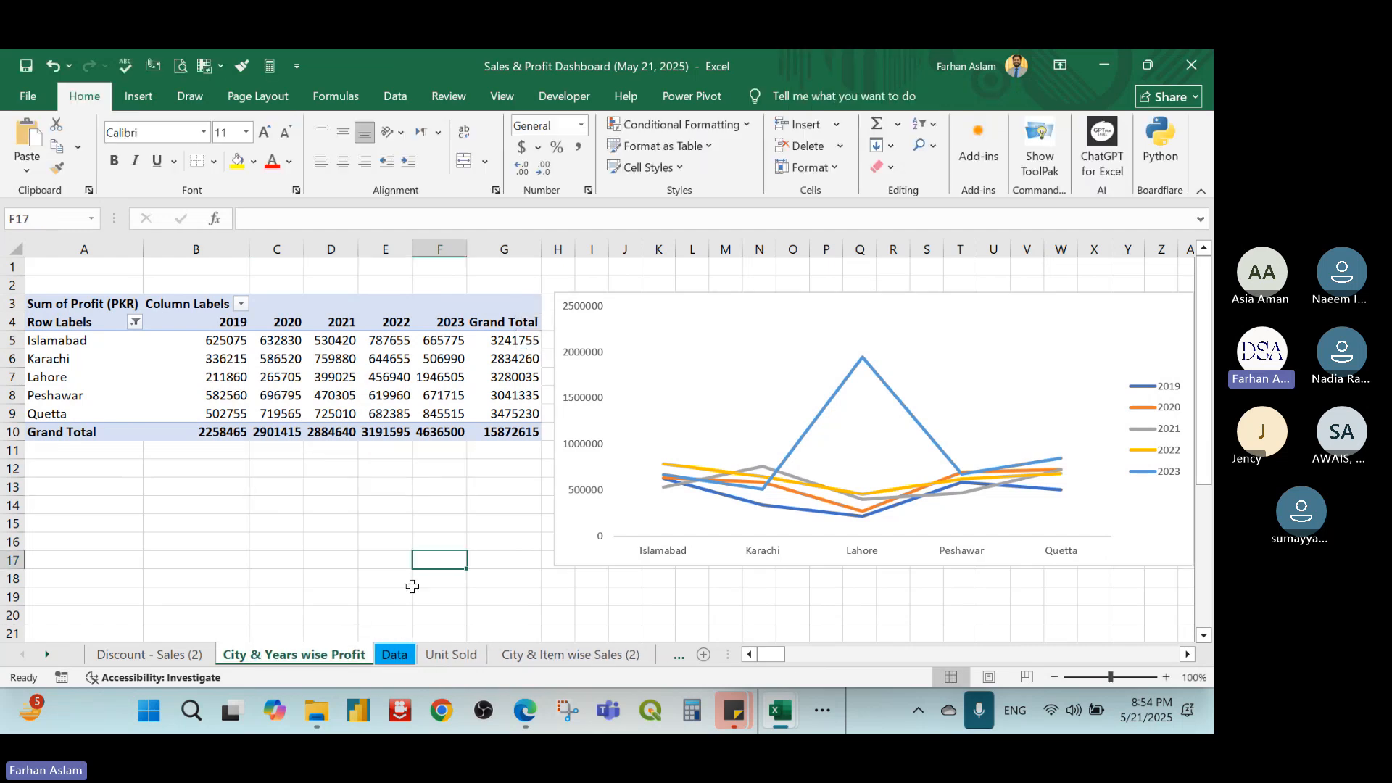
Move the Data sheet ahead of Discount - Sales (2) as the workbook's first sheet and clear its cell selection
scroll(370, 589, down, 1)
scroll(333, 588, up, 1)
click(46, 654)
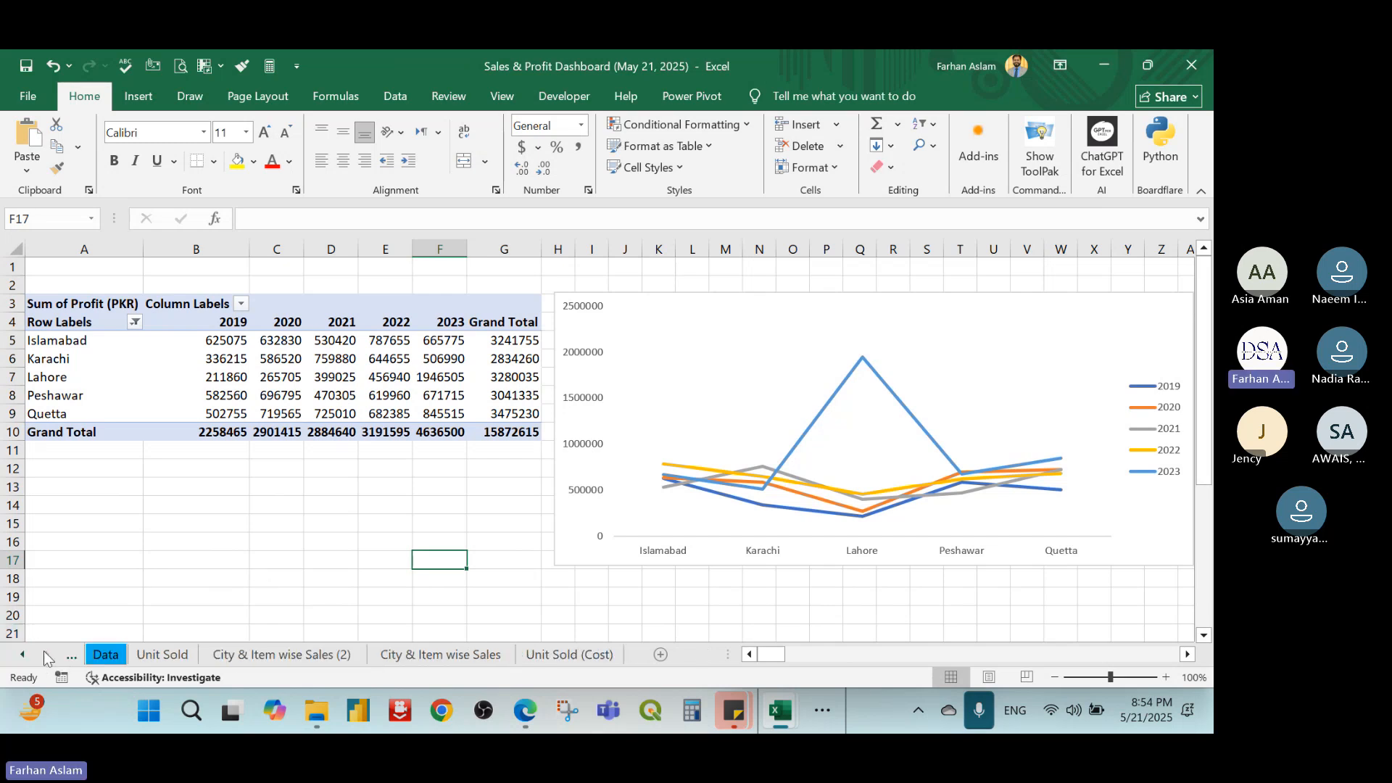
click(25, 655)
click(25, 655)
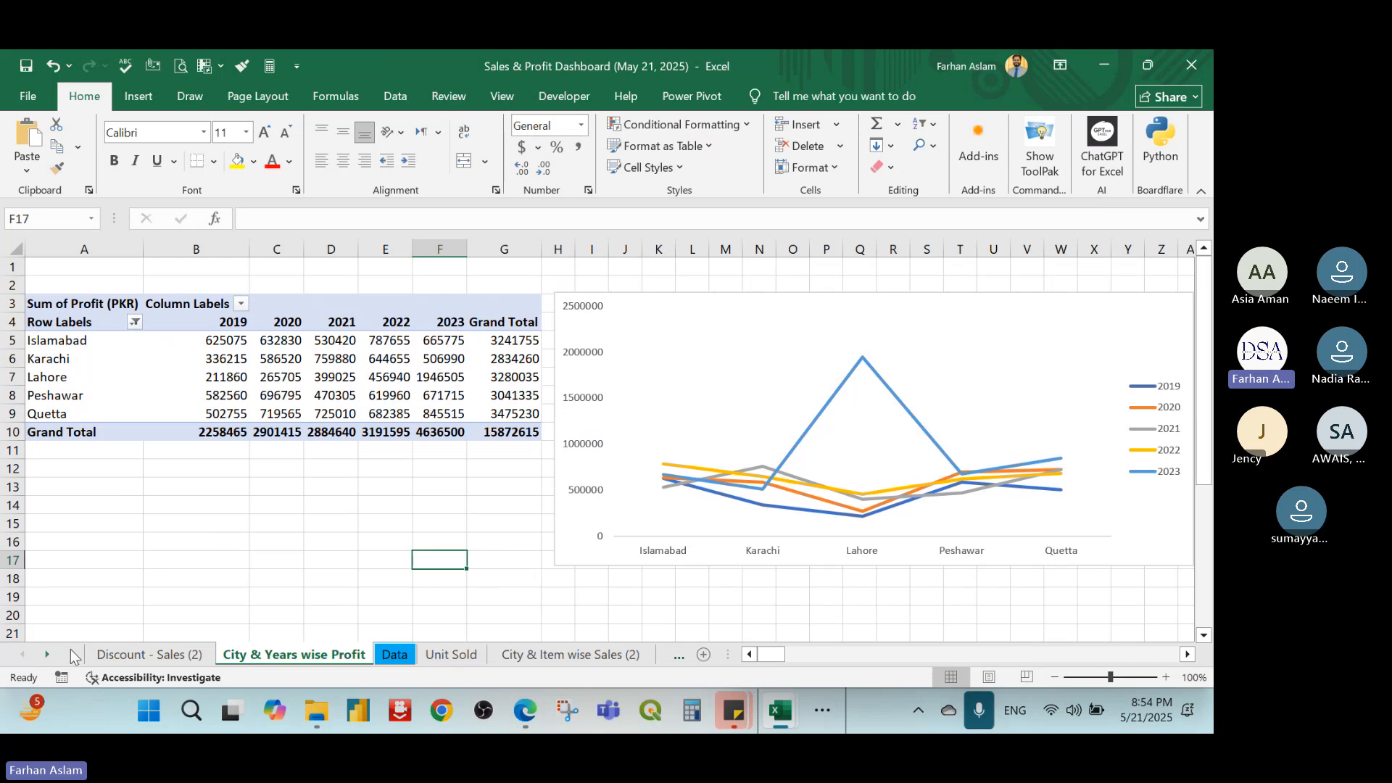
drag(398, 663, 129, 661)
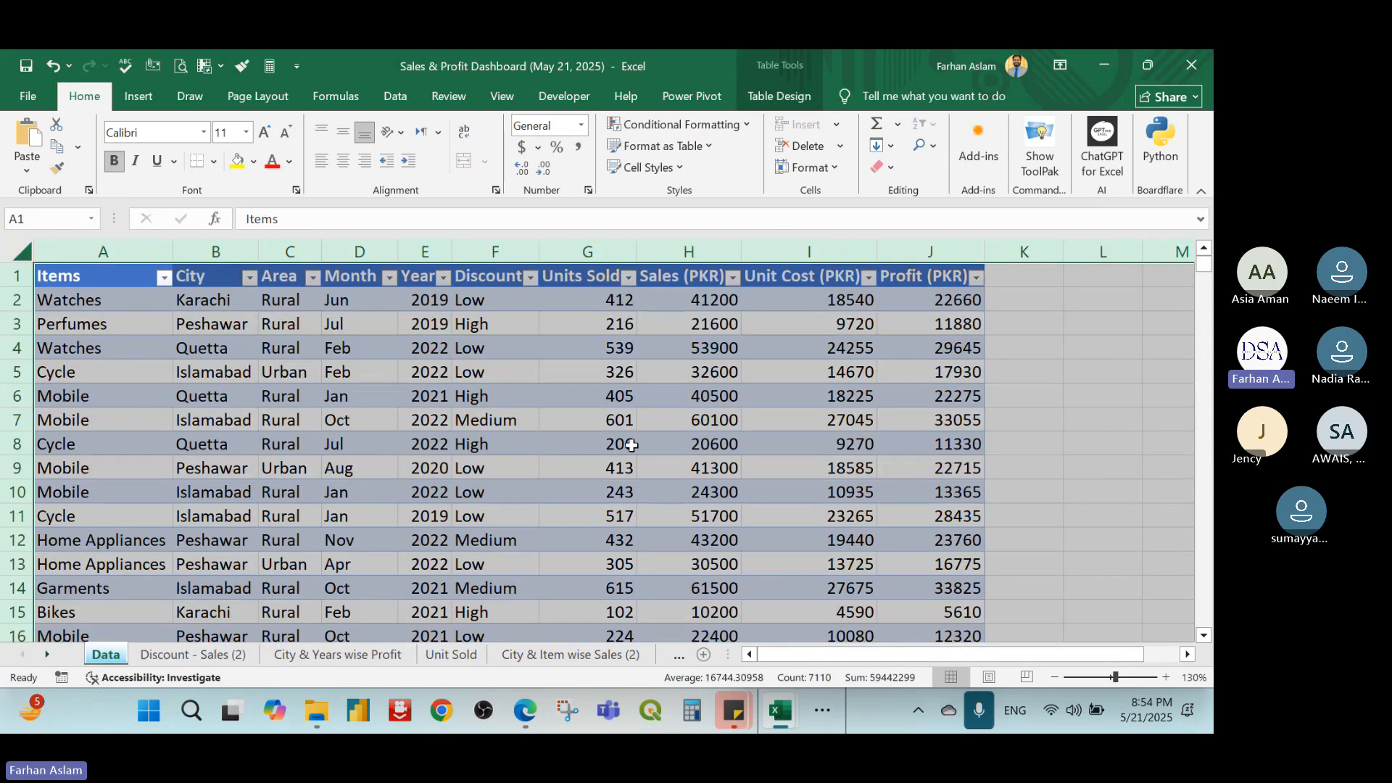
click(1087, 374)
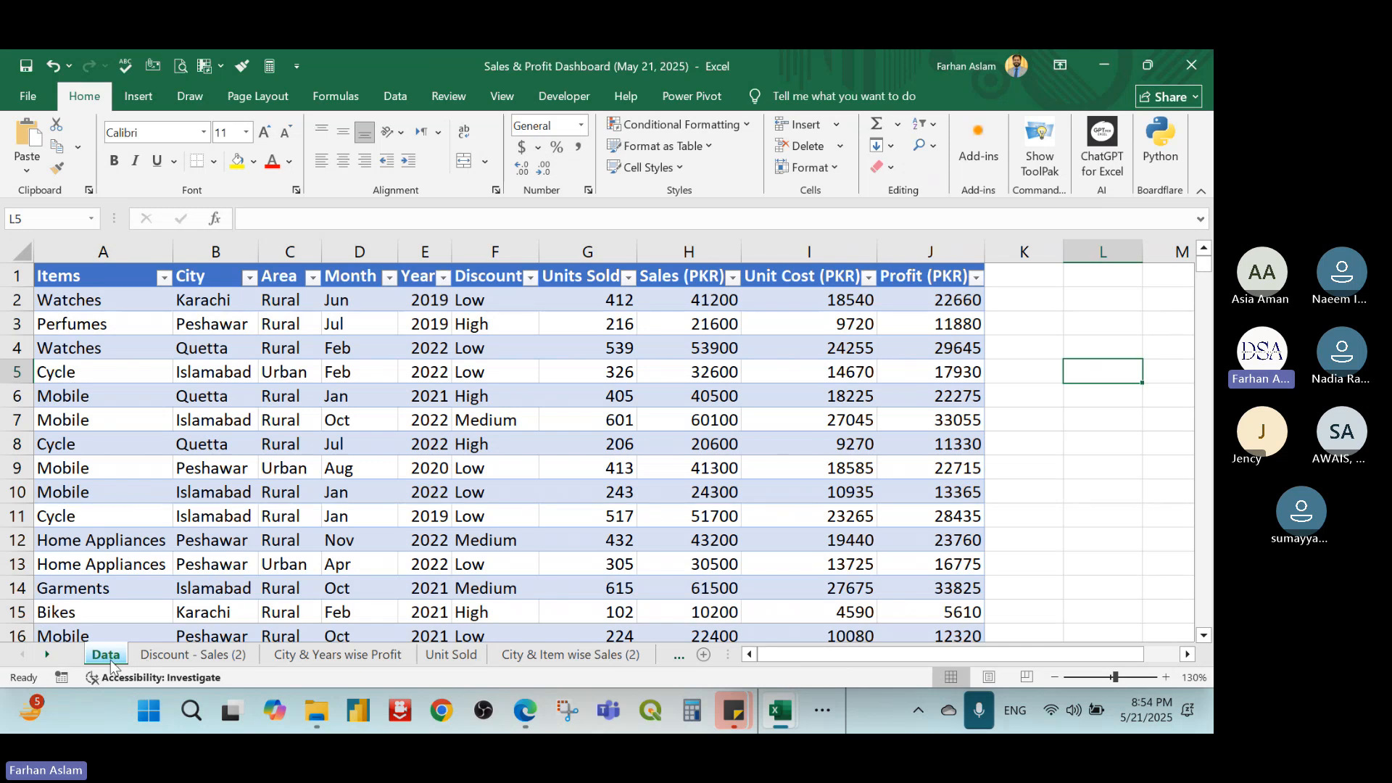
Review the Discount - Sales (2), City & Item wise Sales (2), Unit Sold and City & Years wise Profit chart sheets
click(180, 655)
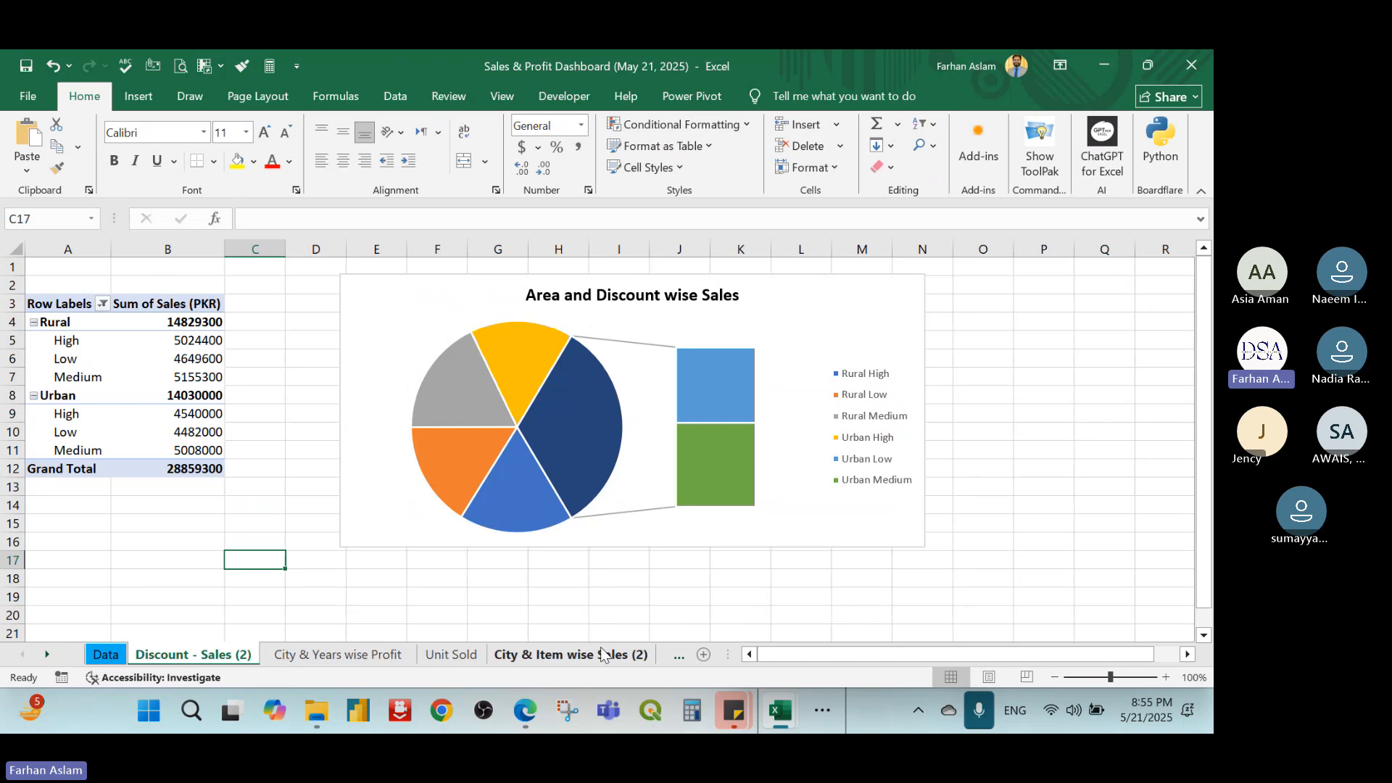
click(519, 656)
click(450, 655)
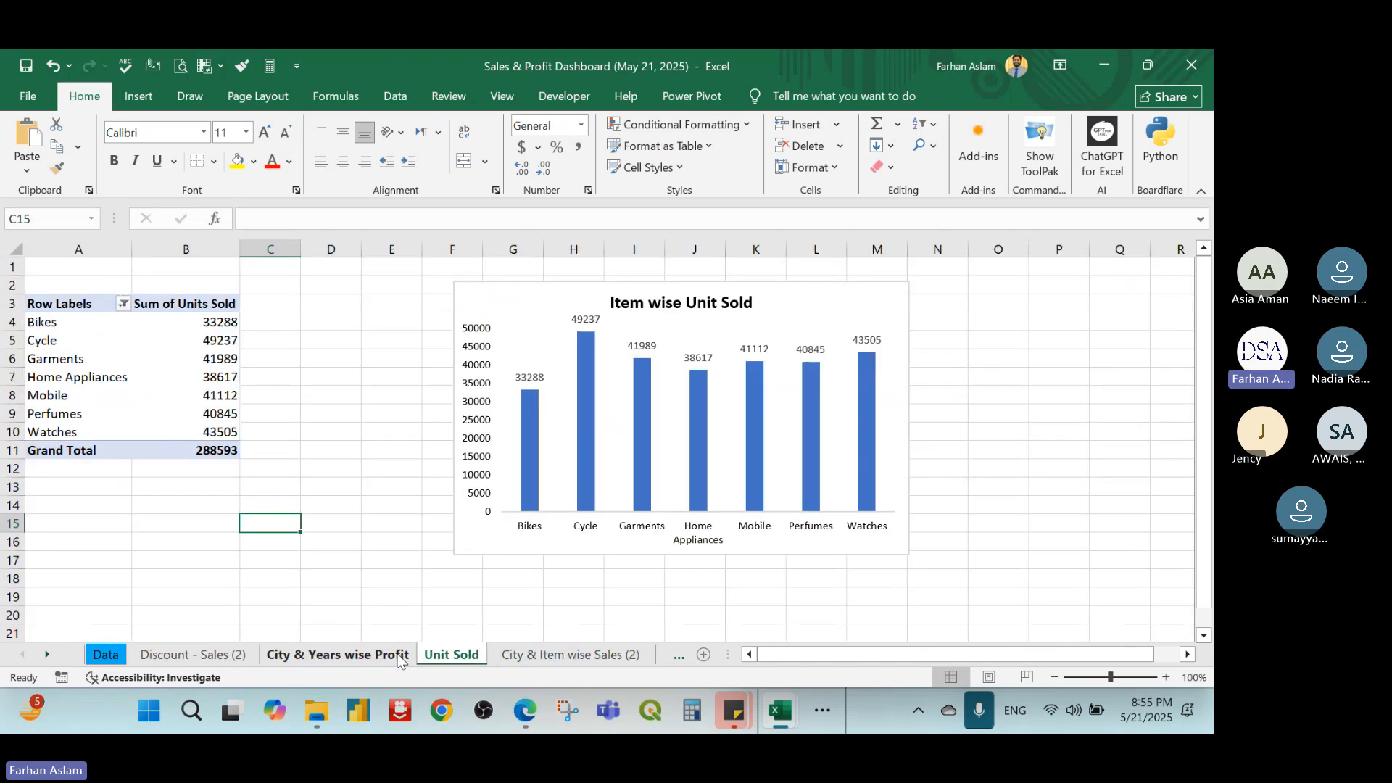
click(398, 657)
Insert a new worksheet before Discount - Sales (2) and name it Dashboard
click(166, 656)
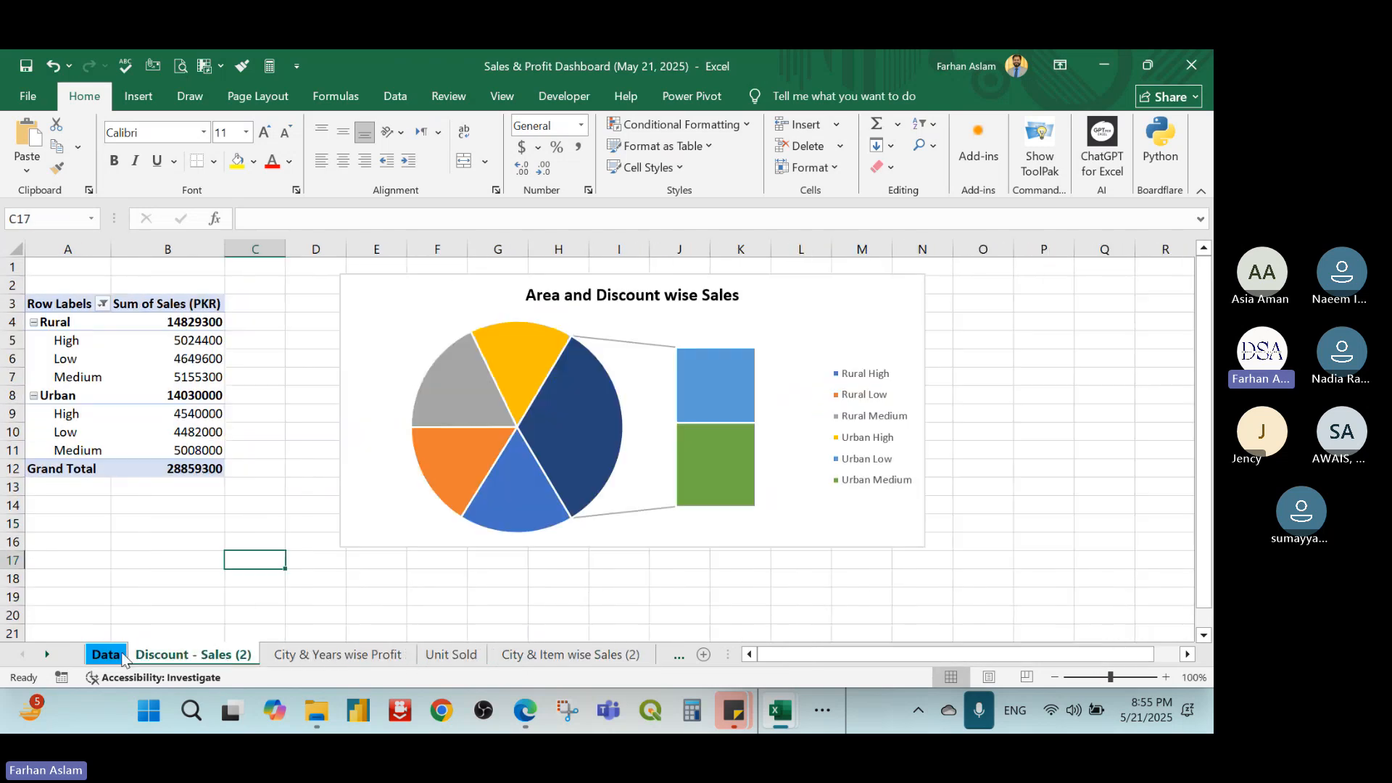
right_click(166, 656)
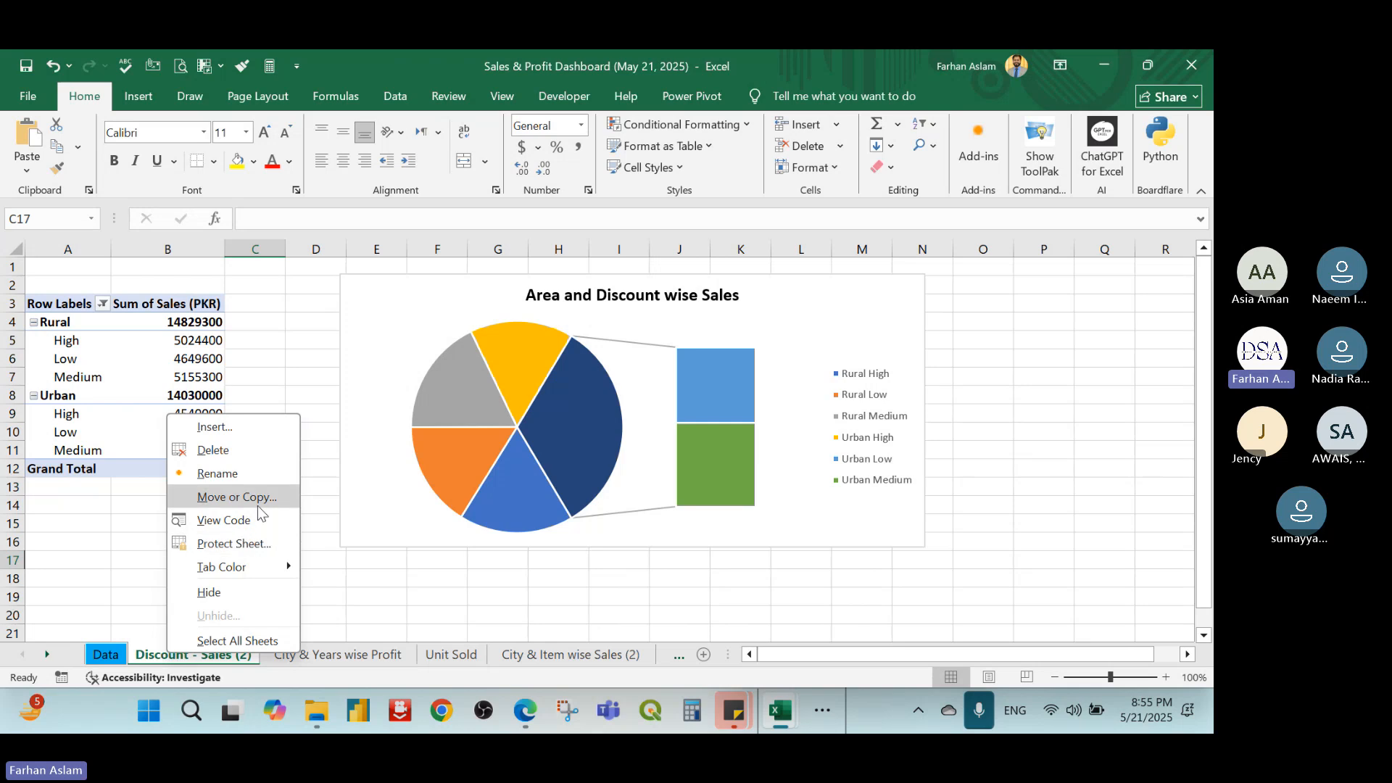
key(i)
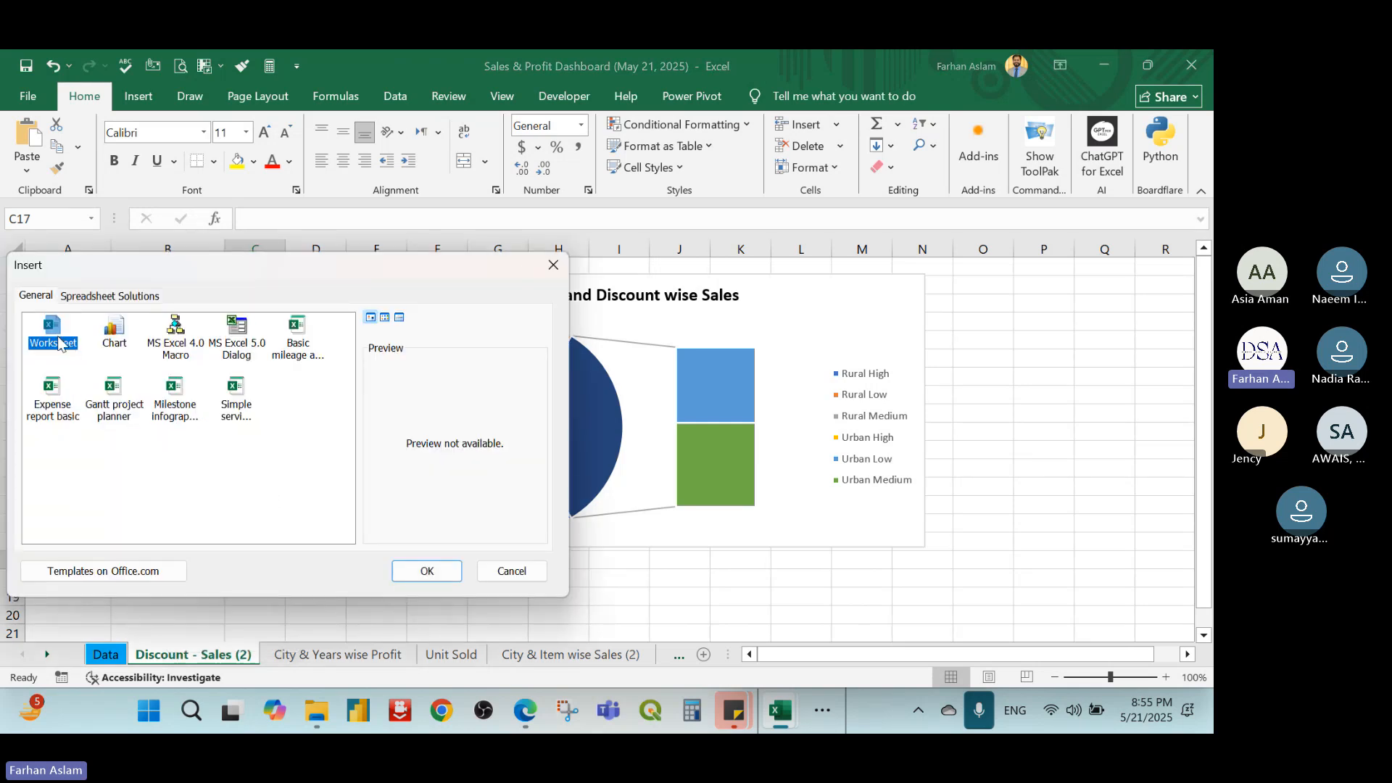
click(443, 577)
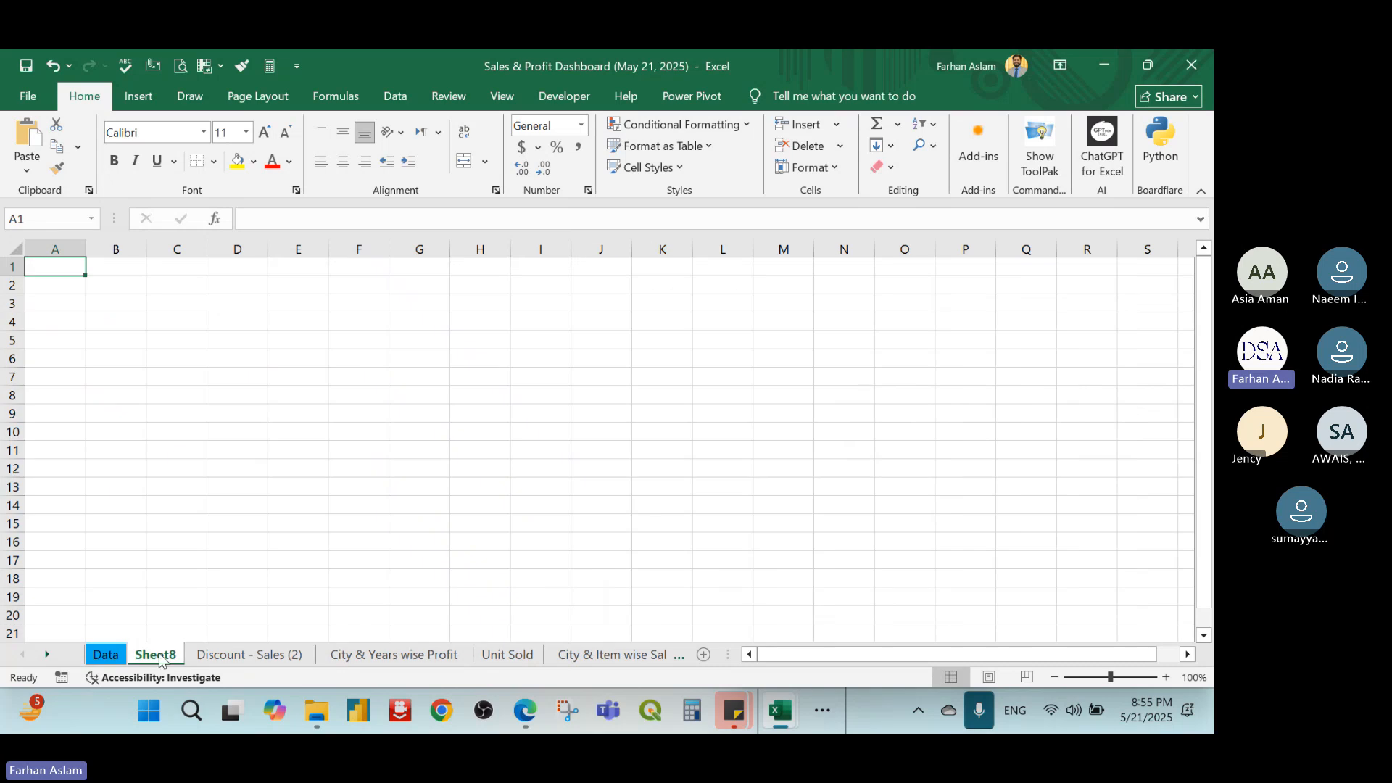
text(Dashboard)
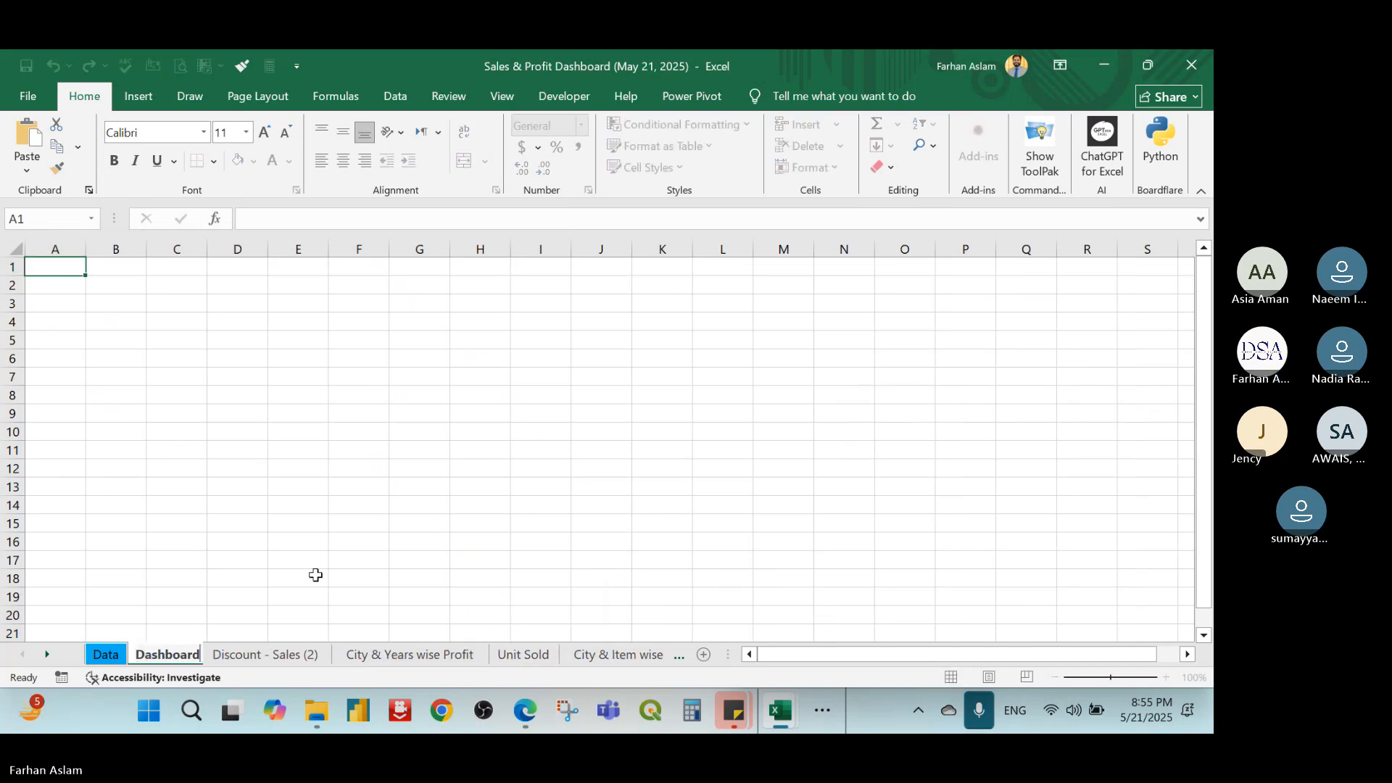
key(Return)
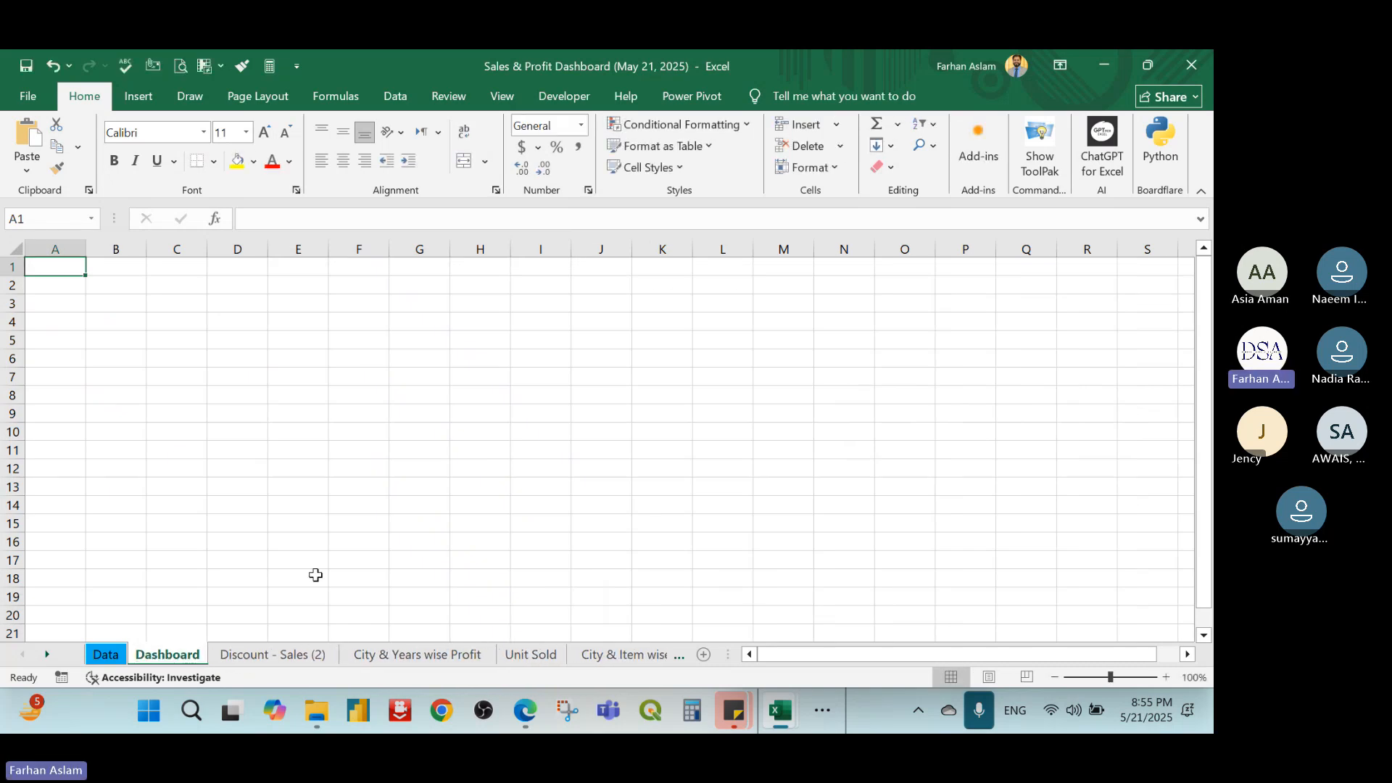
click(500, 452)
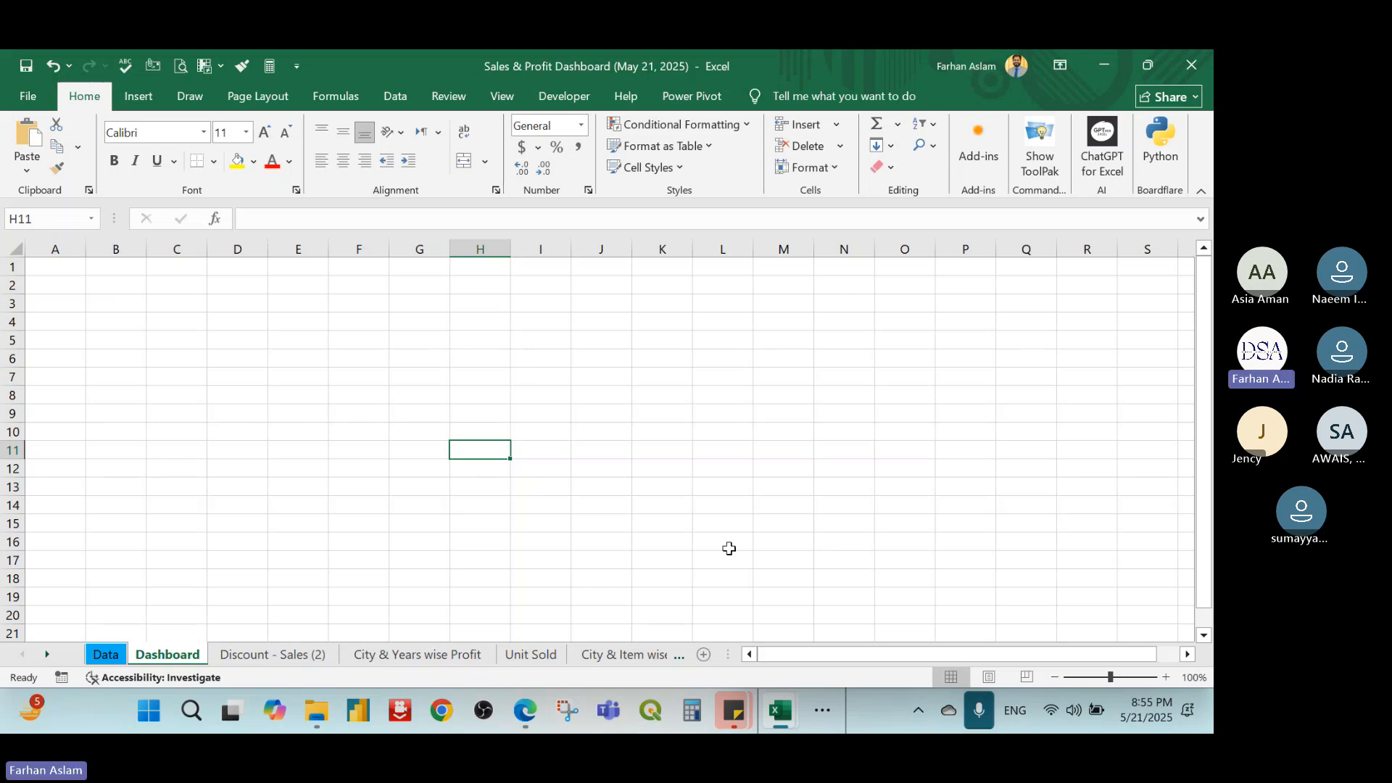
Examine the title banner, slicers and chart layout in the Sales & Profit Dashboard (Feb 12, 2025) workbook, and return to the May 21 workbook
click(836, 707)
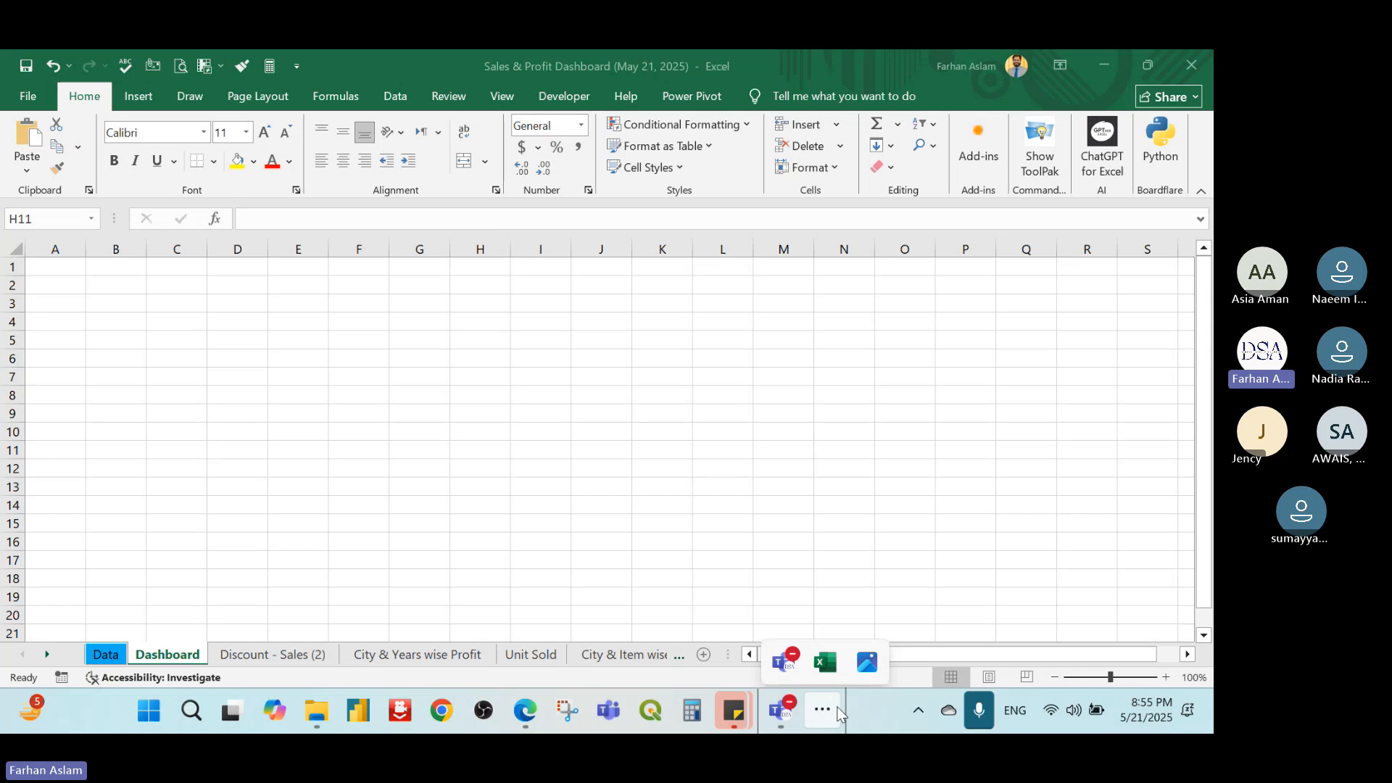
click(830, 657)
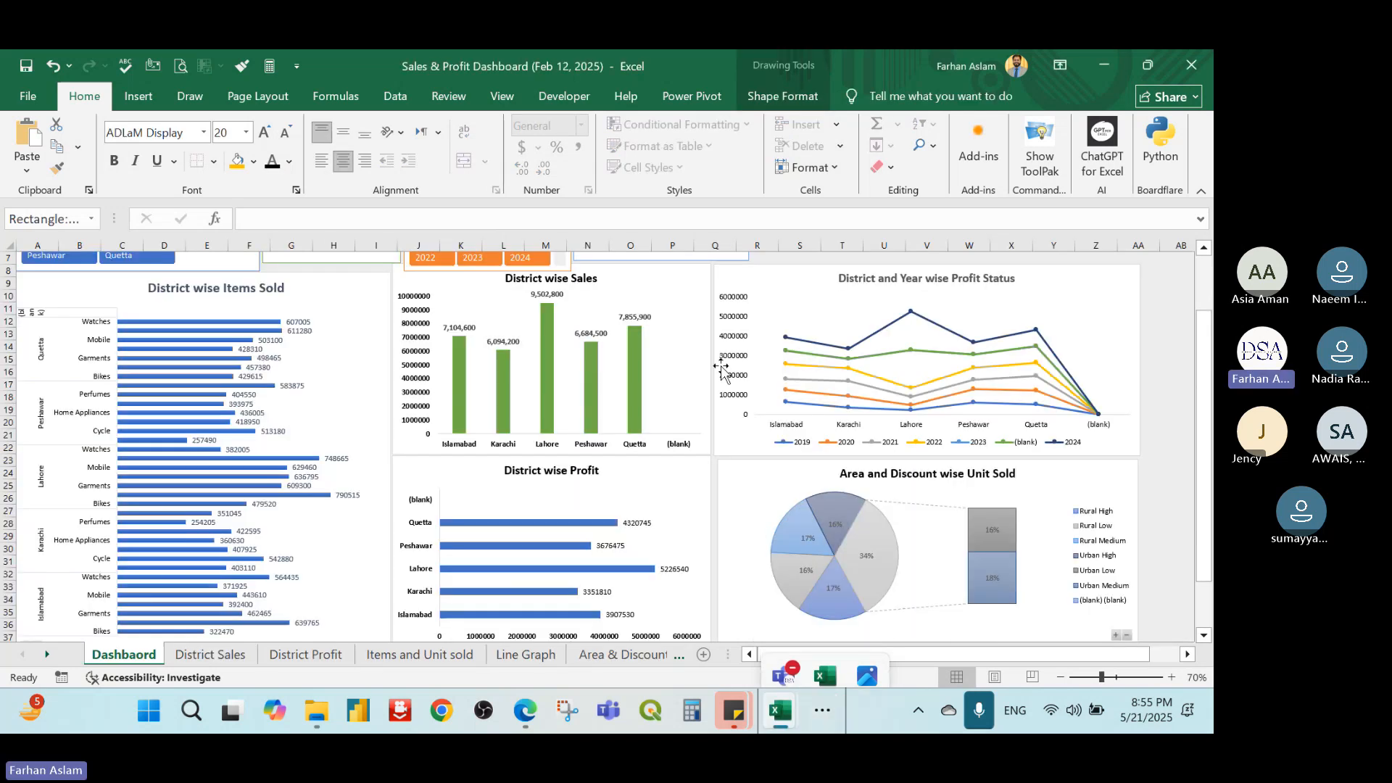
scroll(660, 424, up, 2)
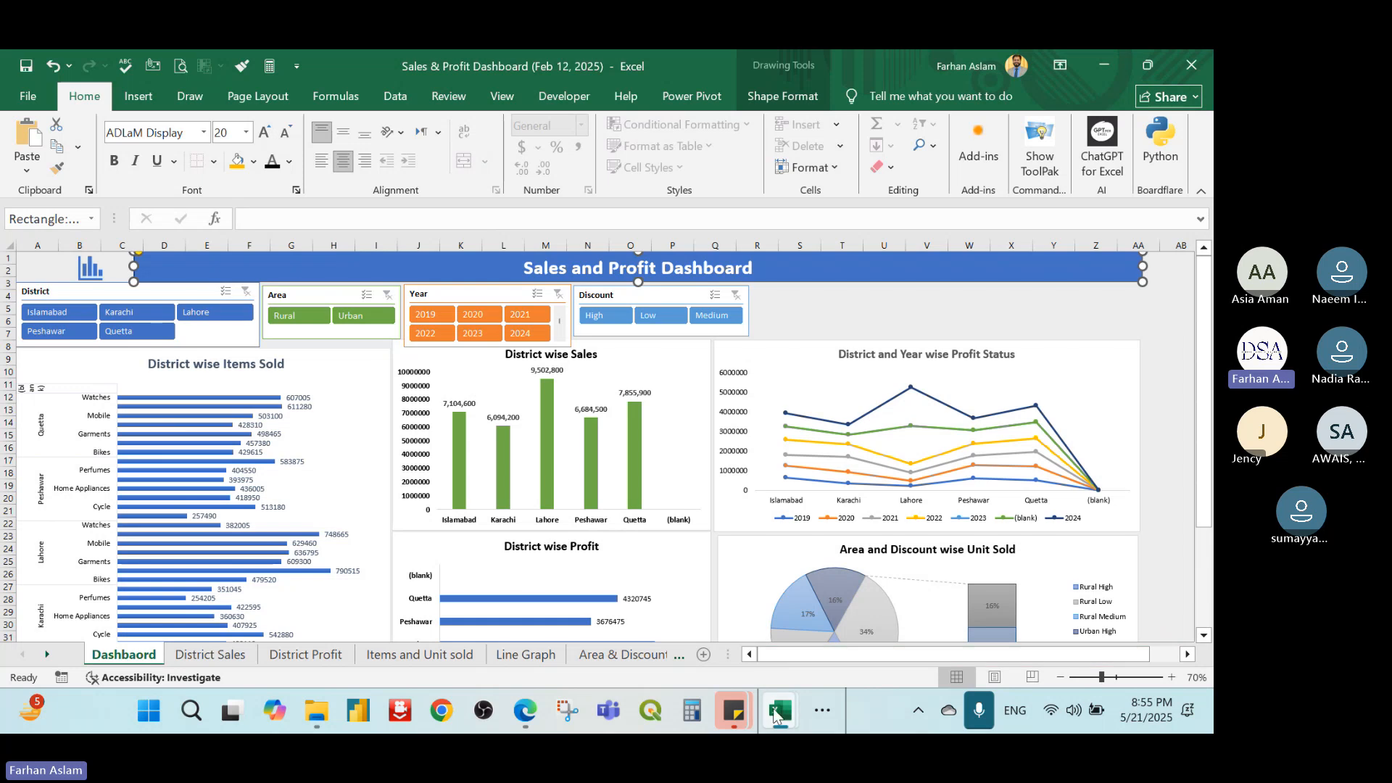
mouse_move(777, 709)
click(908, 630)
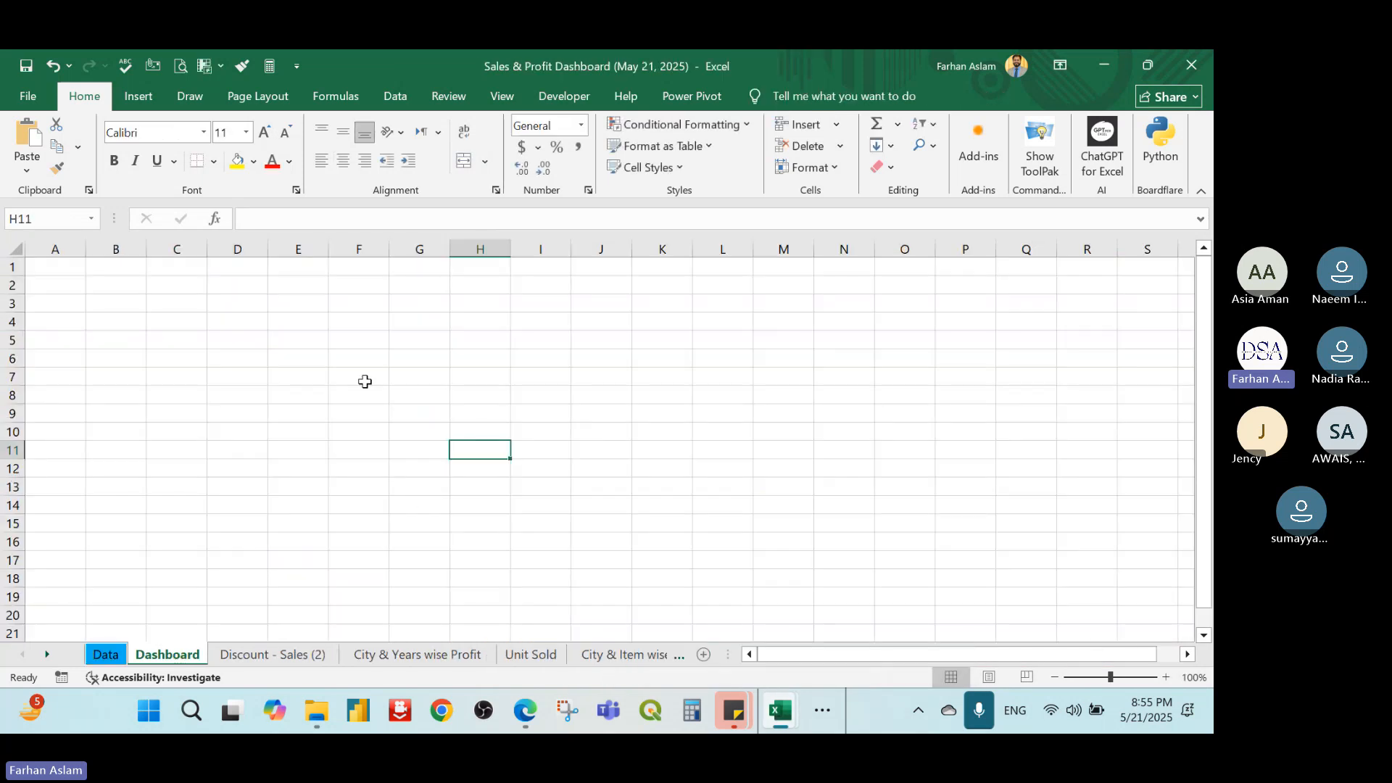
Hide the gridlines on the Dashboard sheet
click(365, 381)
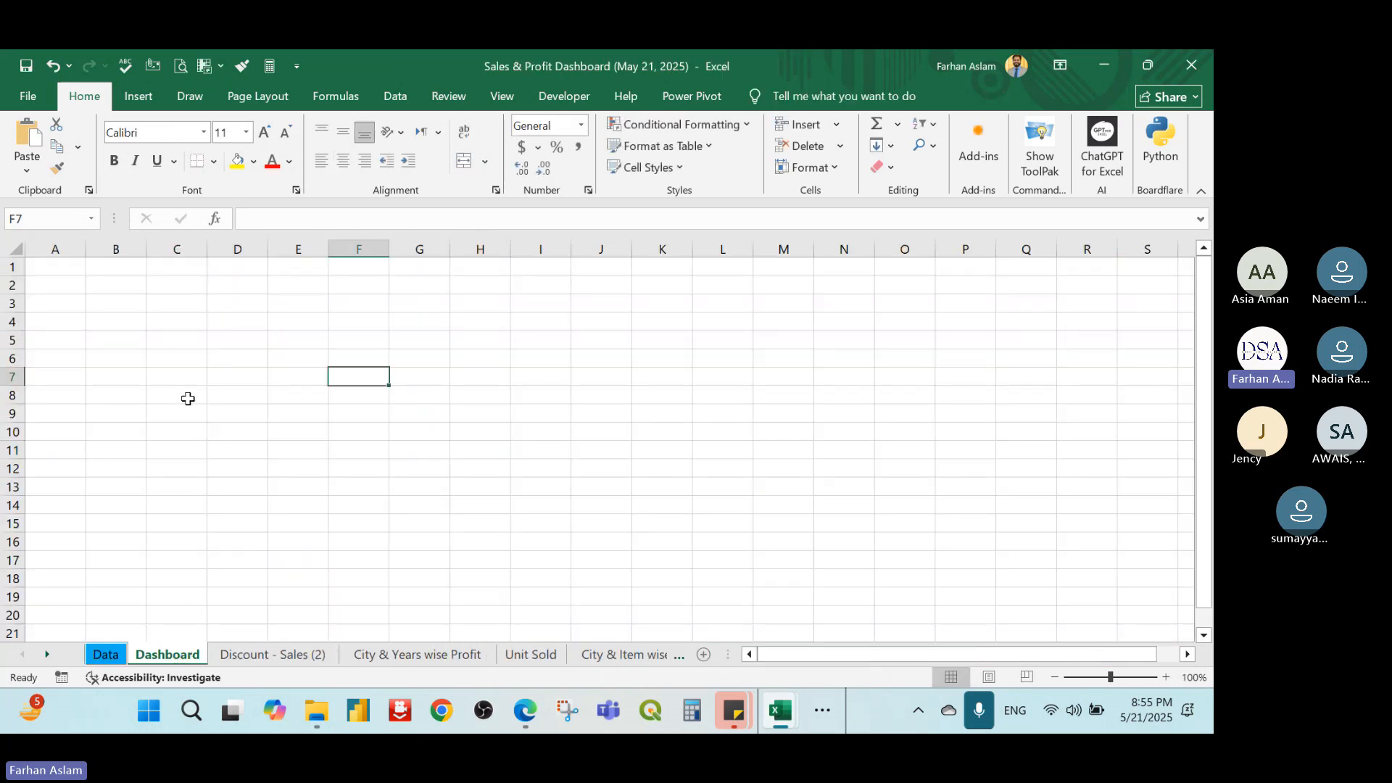
click(193, 283)
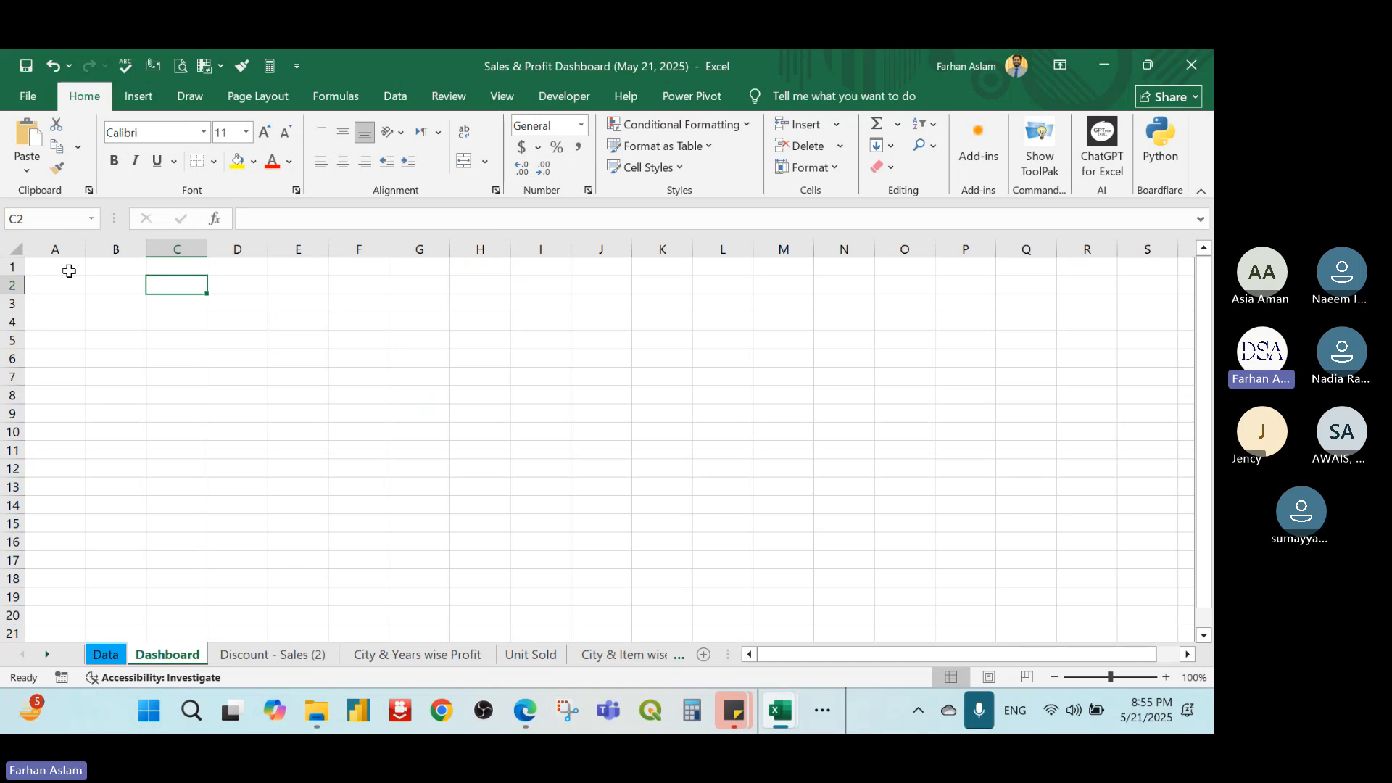
click(16, 250)
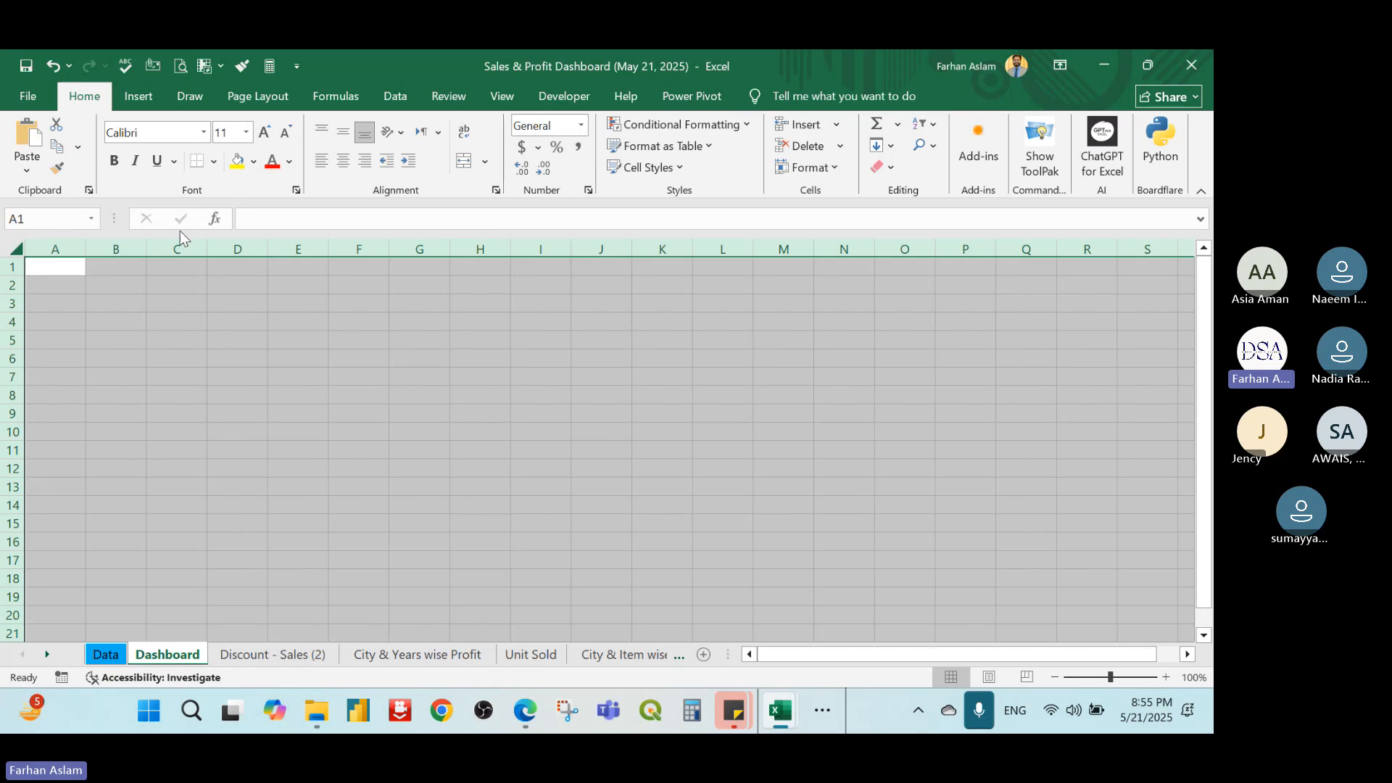
click(502, 96)
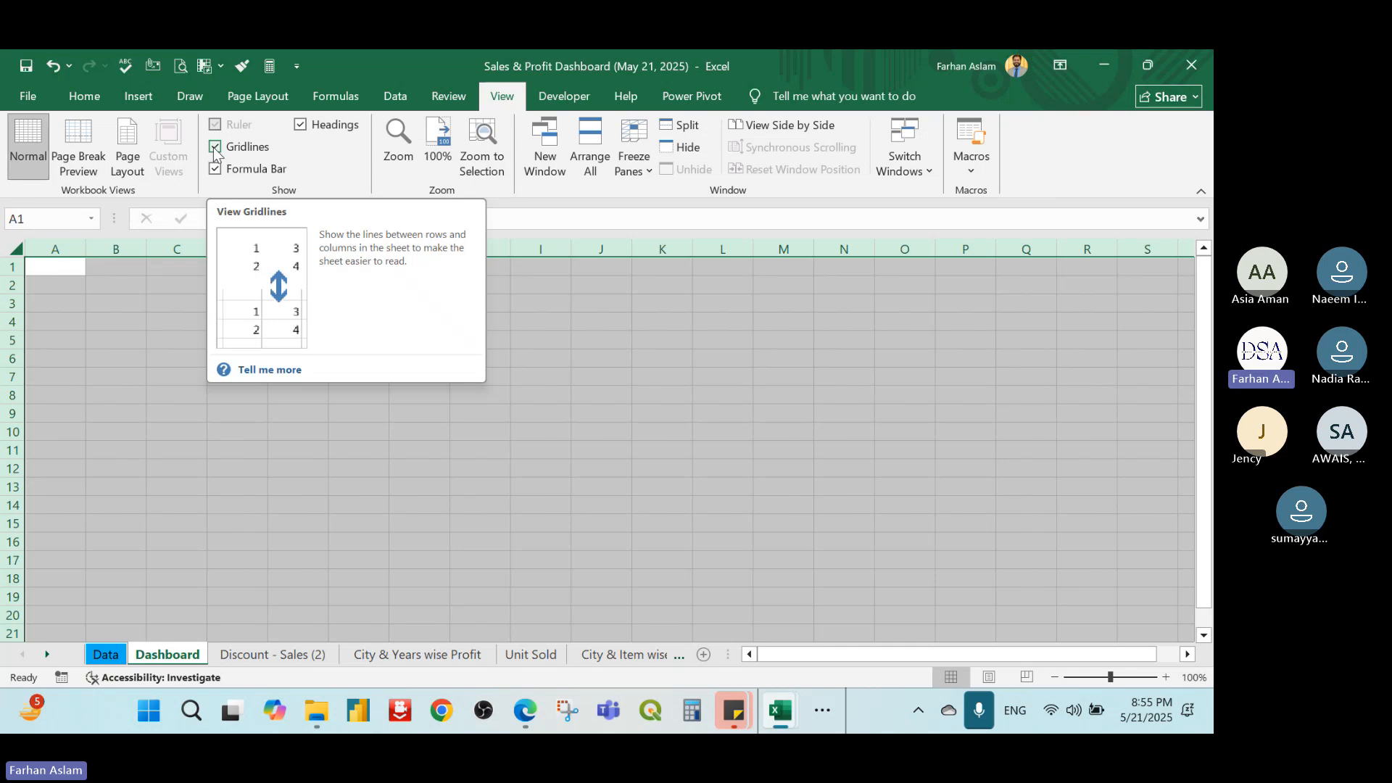
click(215, 148)
click(578, 408)
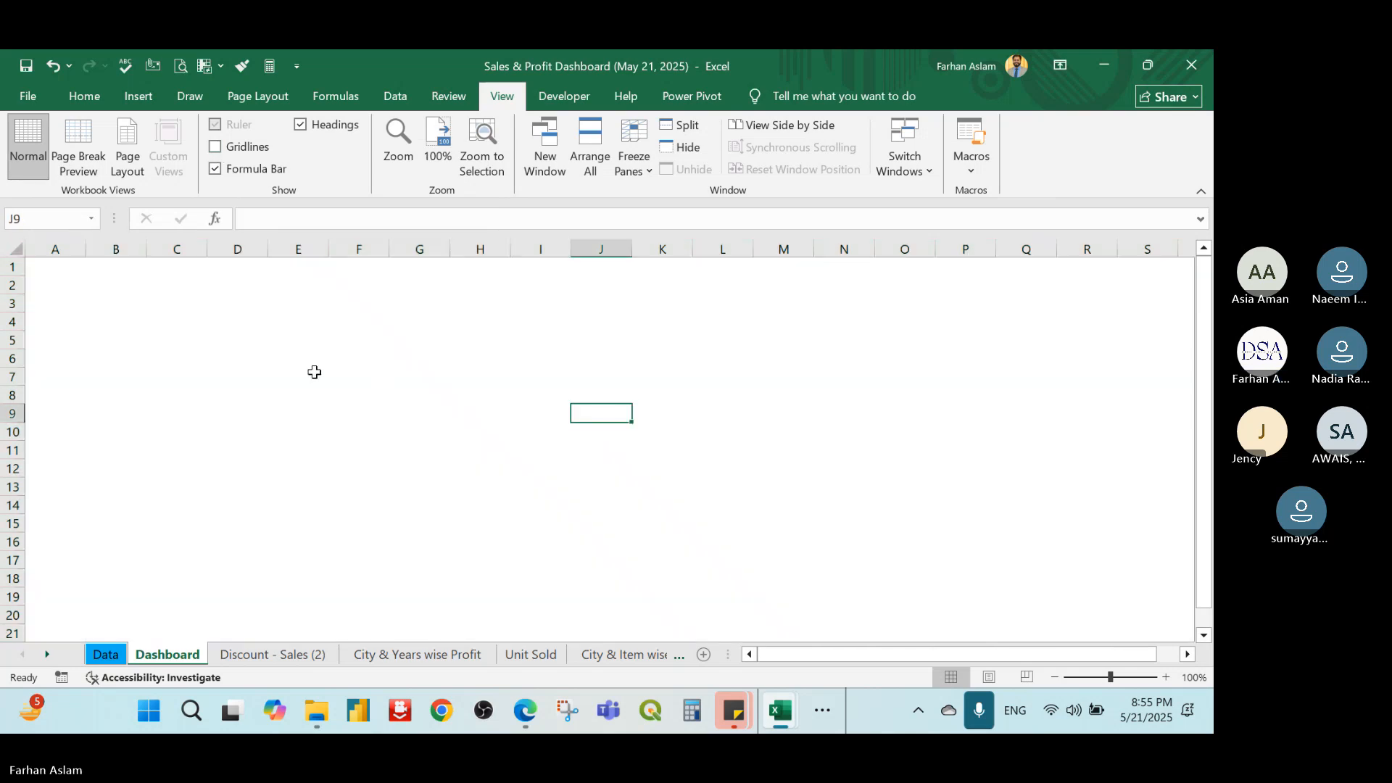
click(415, 357)
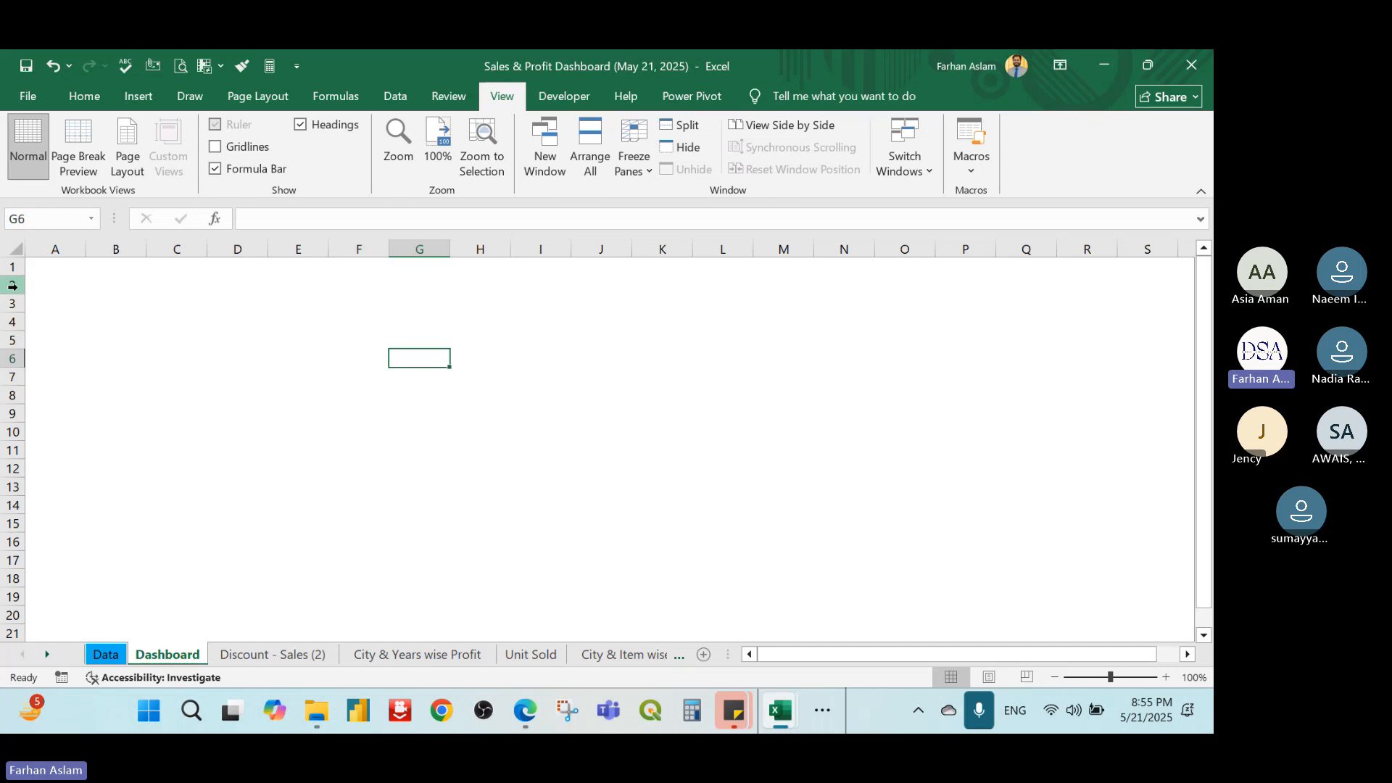
Fill all cells of the Dashboard sheet with a light blue theme color
click(17, 250)
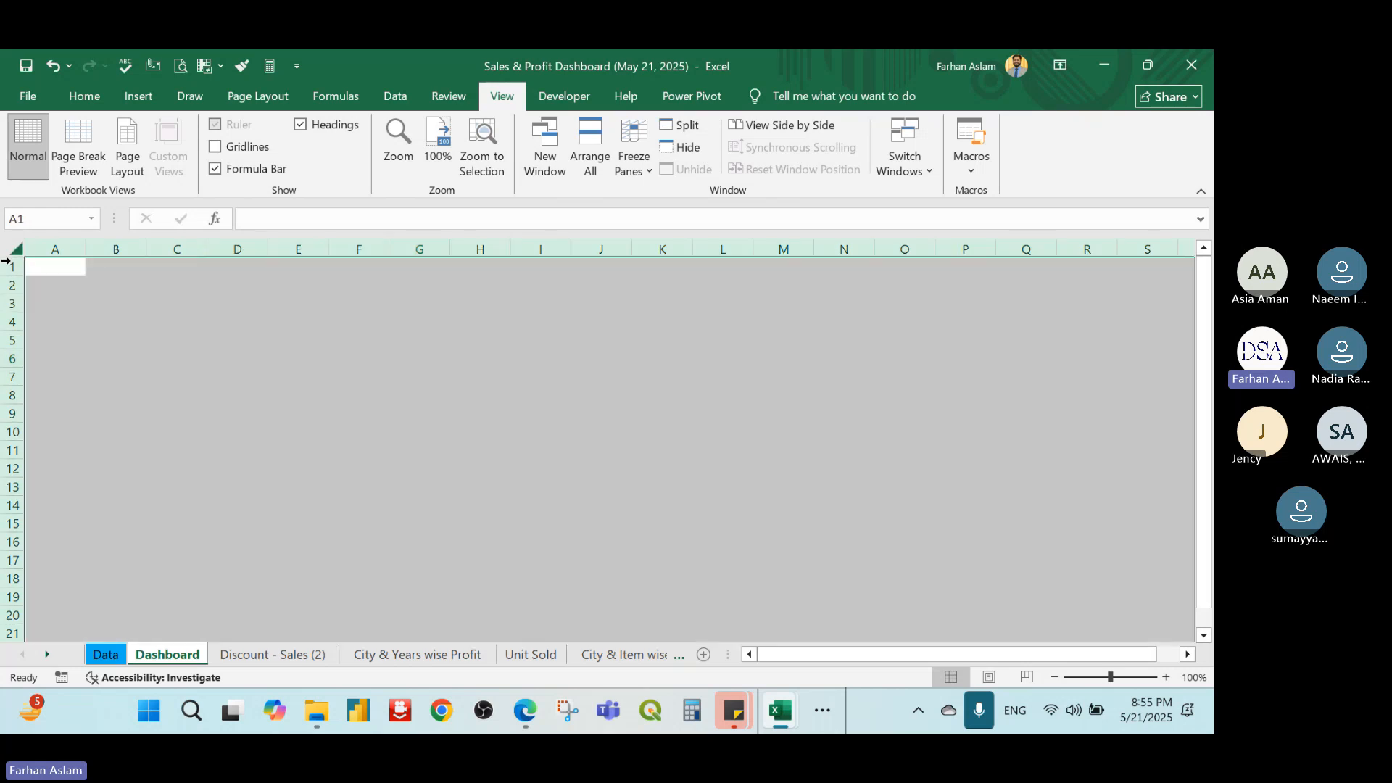
click(84, 96)
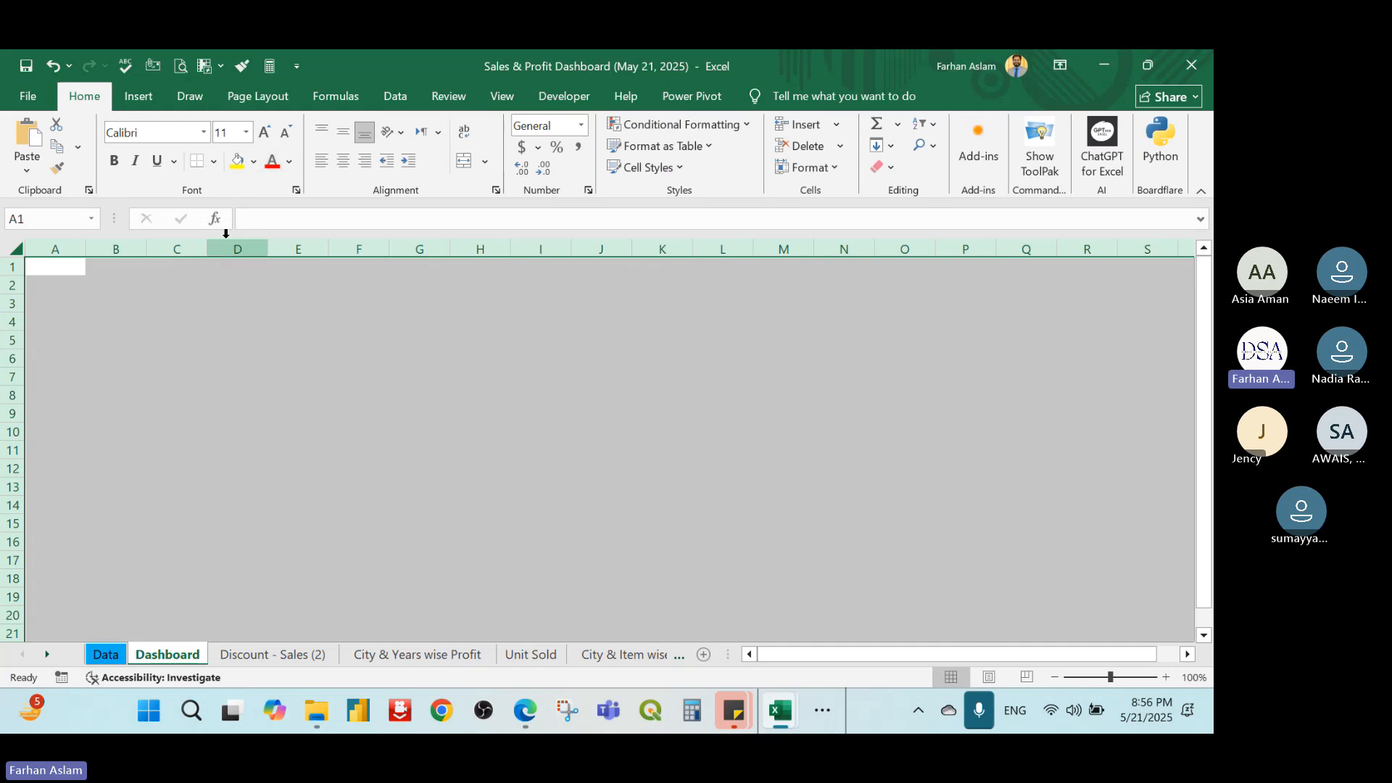
click(253, 161)
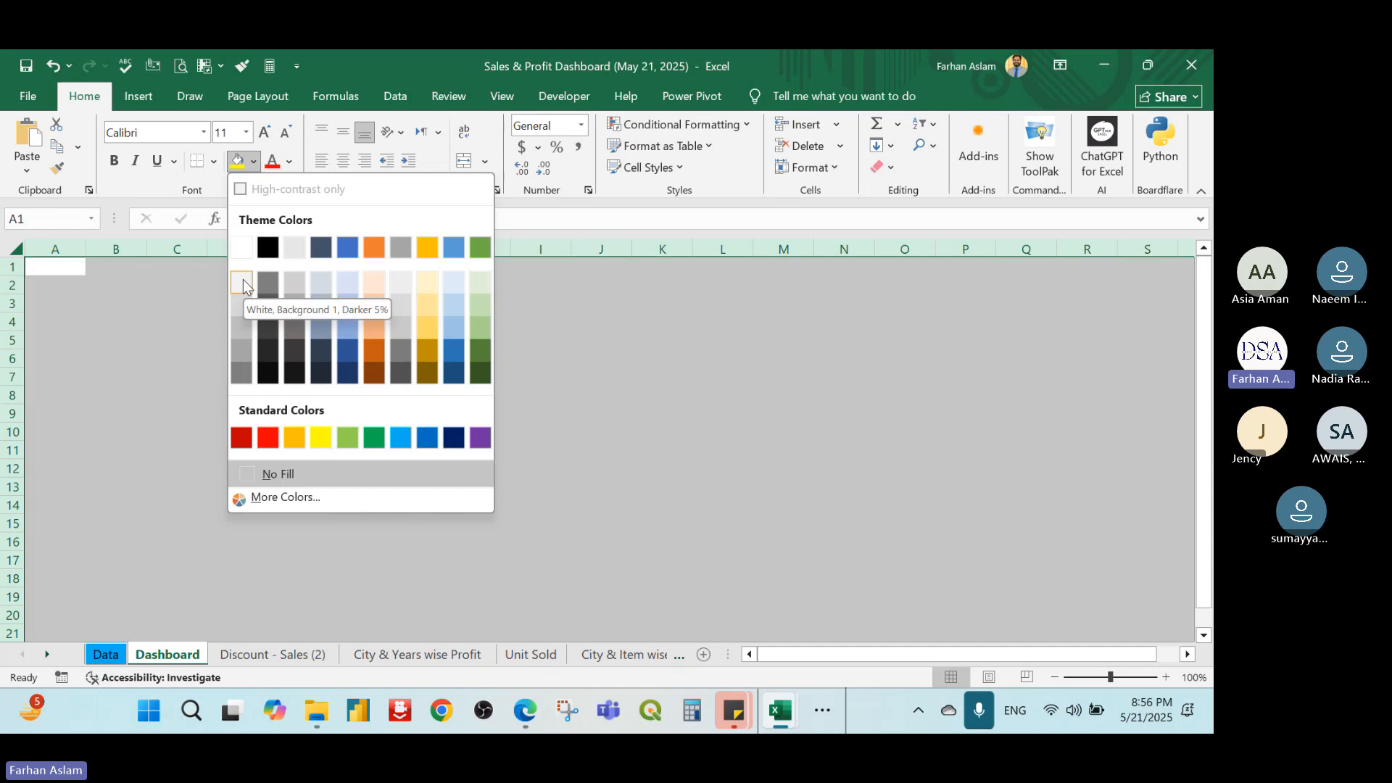
click(336, 284)
click(294, 358)
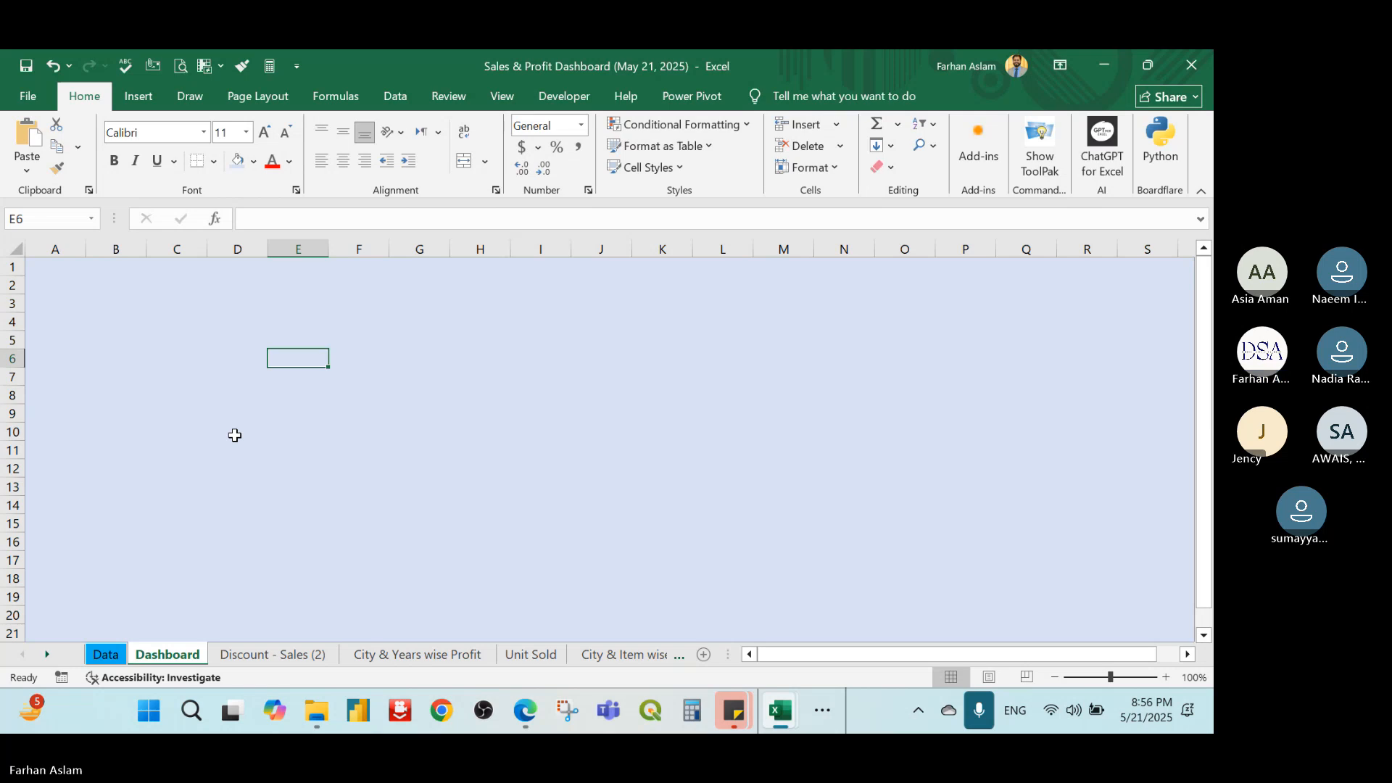
click(248, 310)
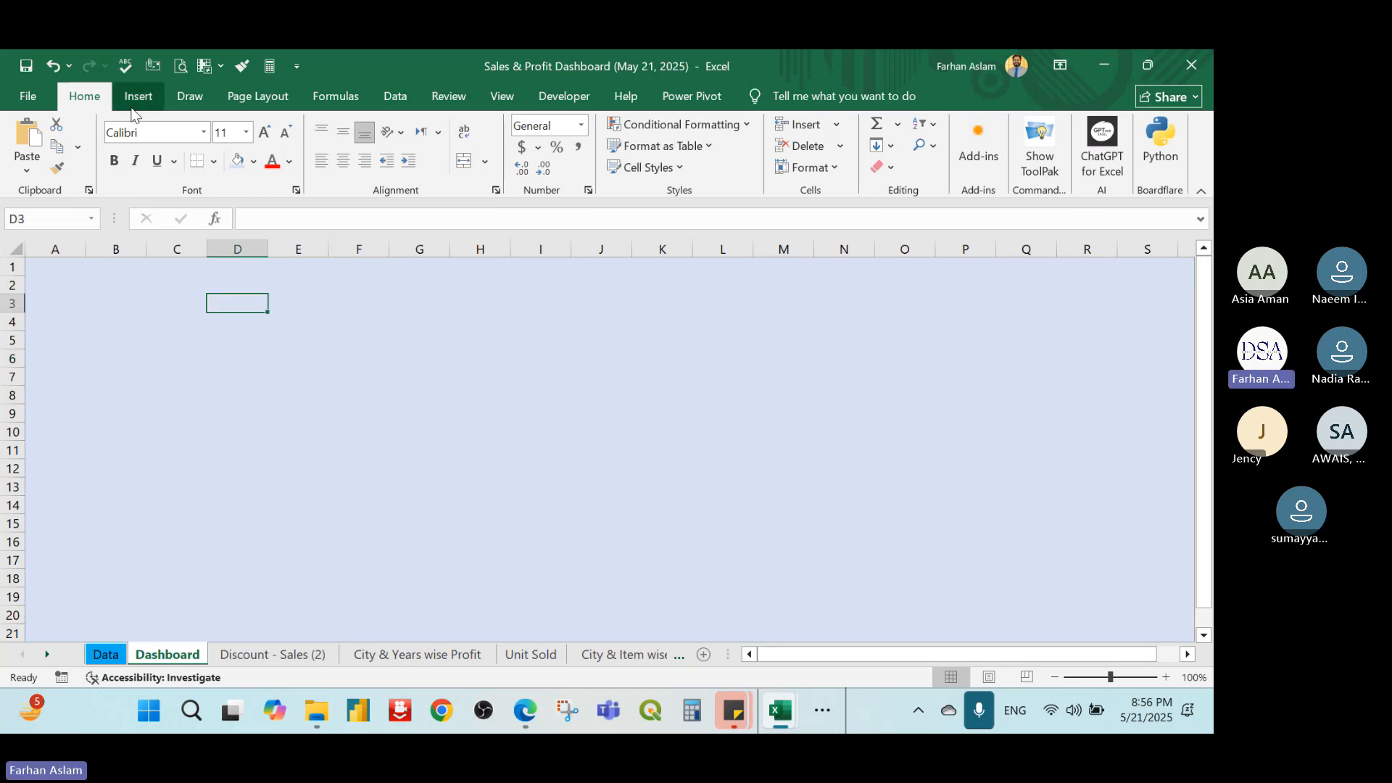
click(154, 96)
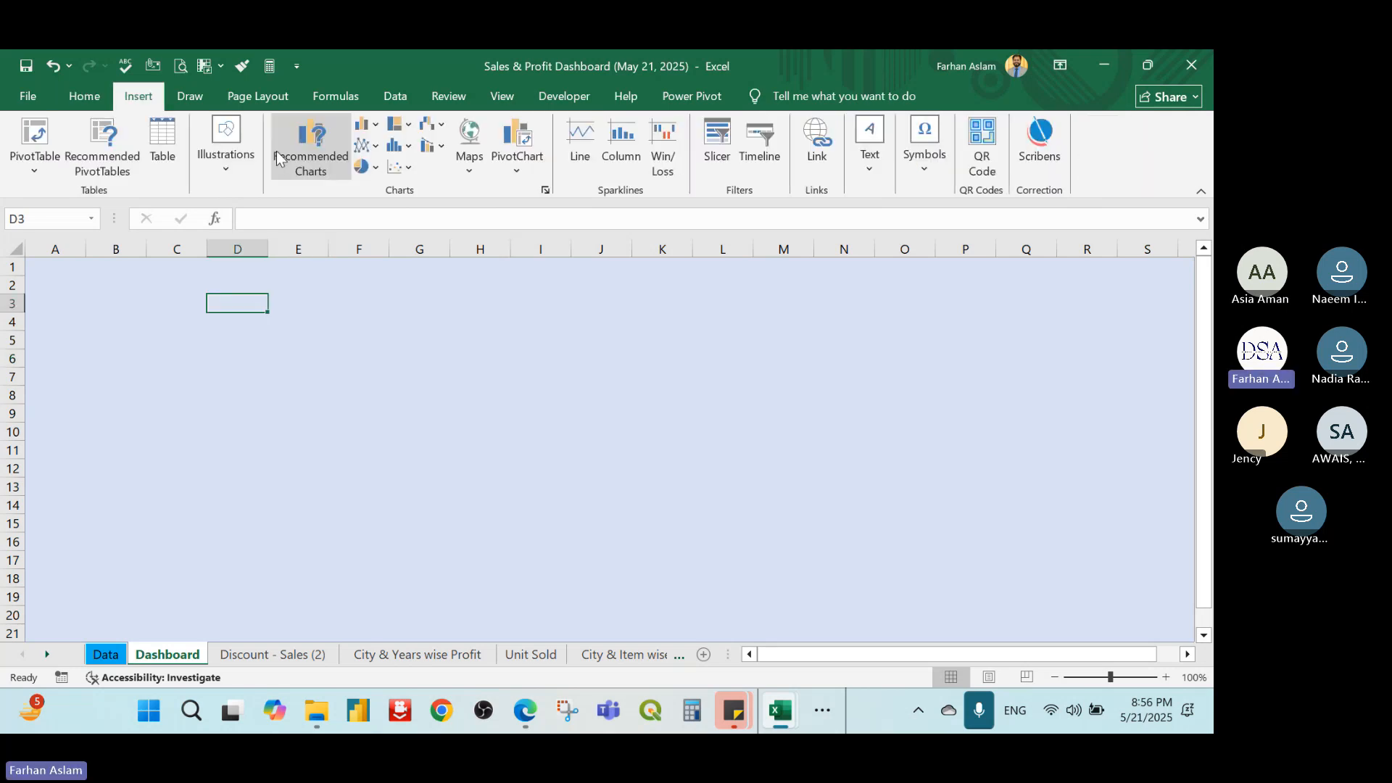
click(219, 163)
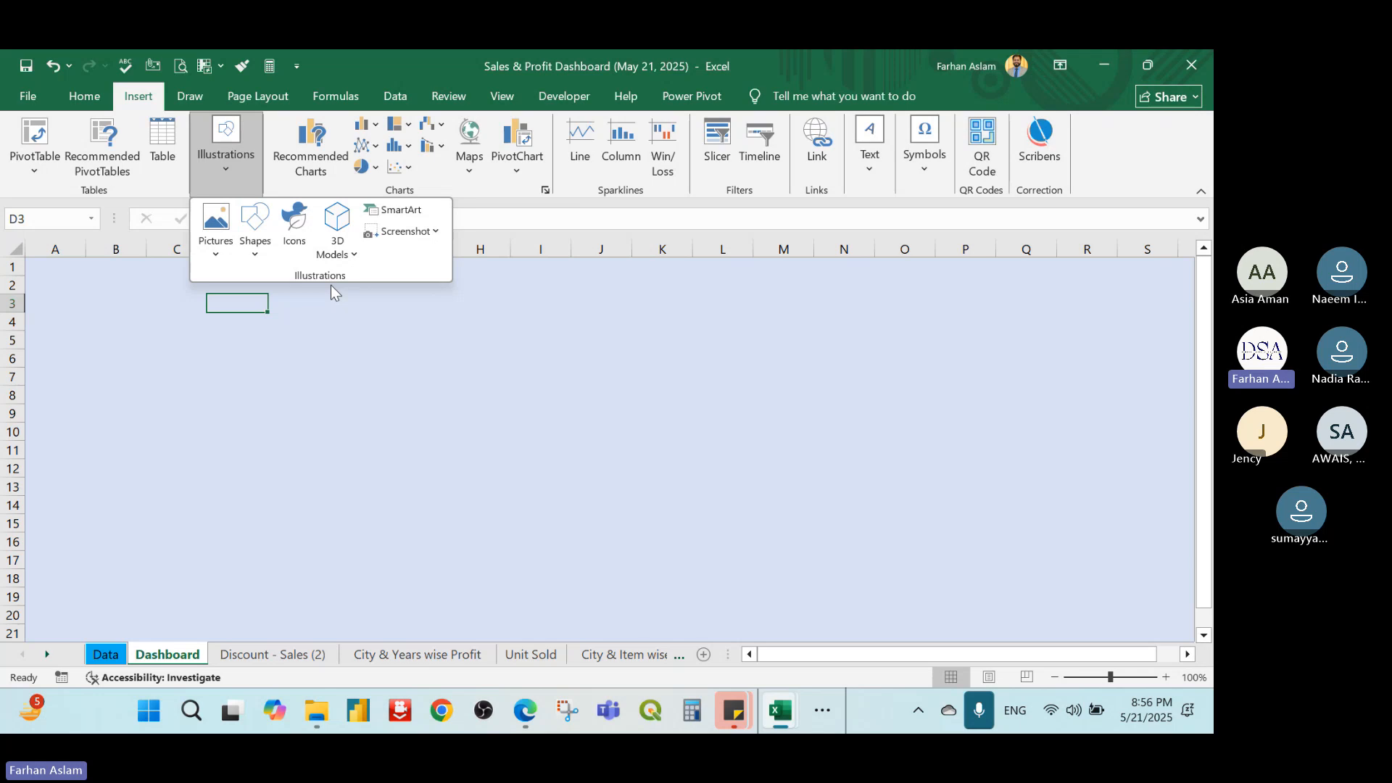
click(261, 252)
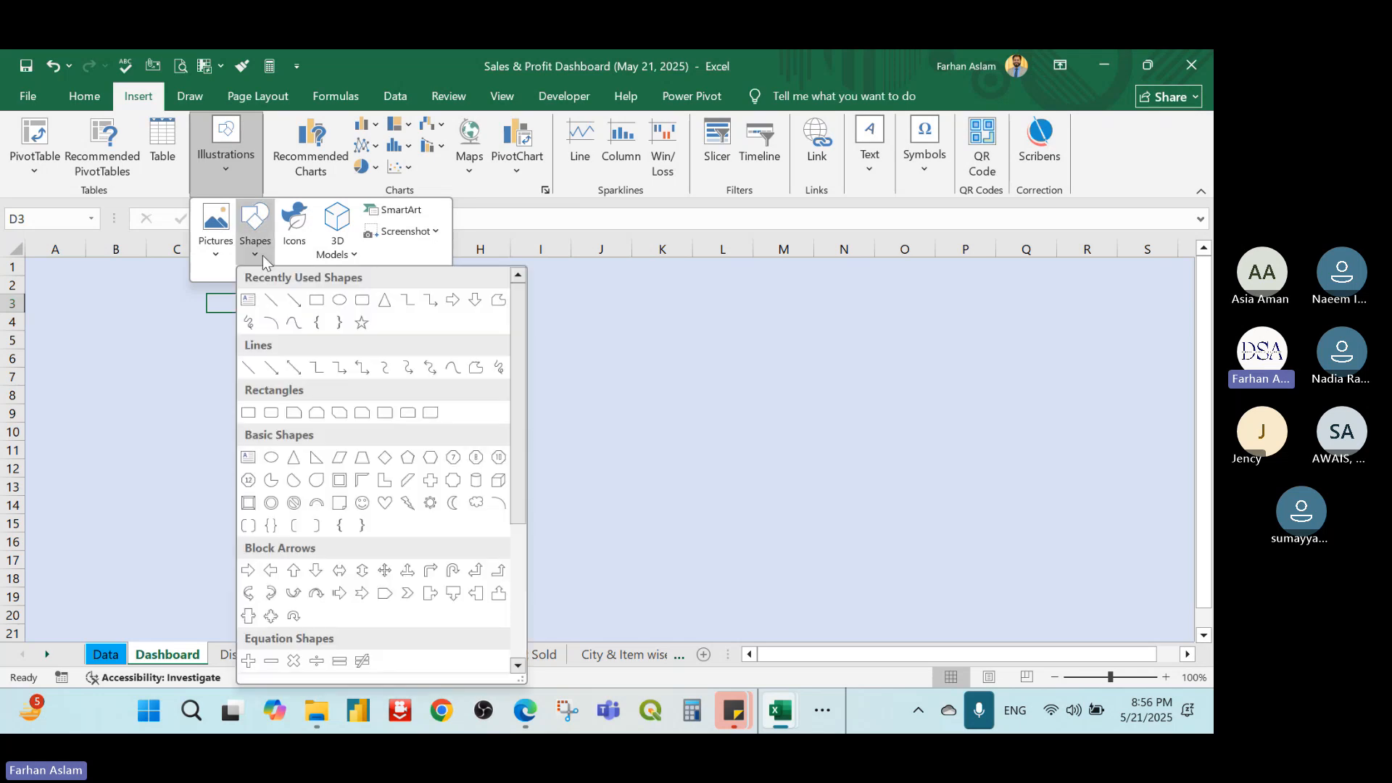
click(249, 300)
mouse_move(122, 265)
mouse_down()
mouse_move(327, 285)
mouse_move(955, 286)
mouse_move(1000, 298)
mouse_up()
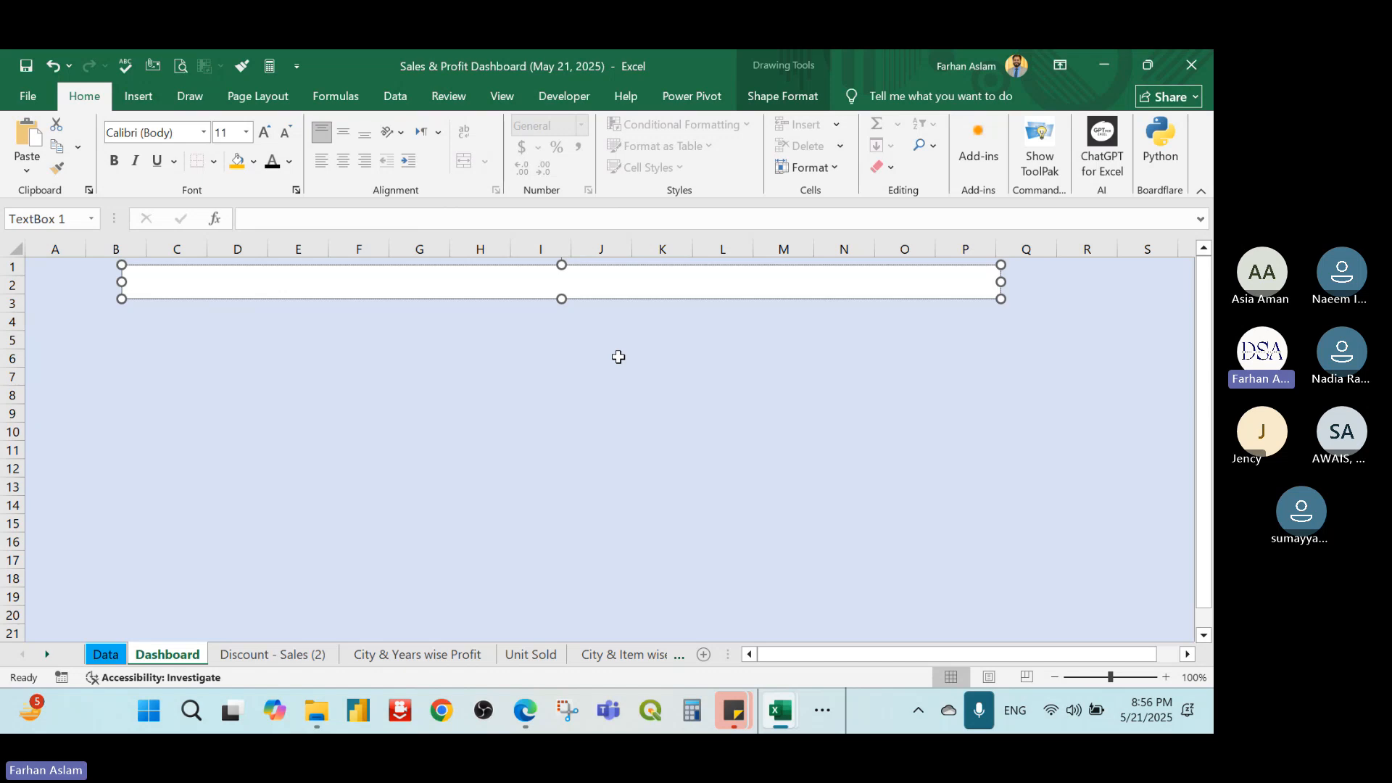
click(714, 267)
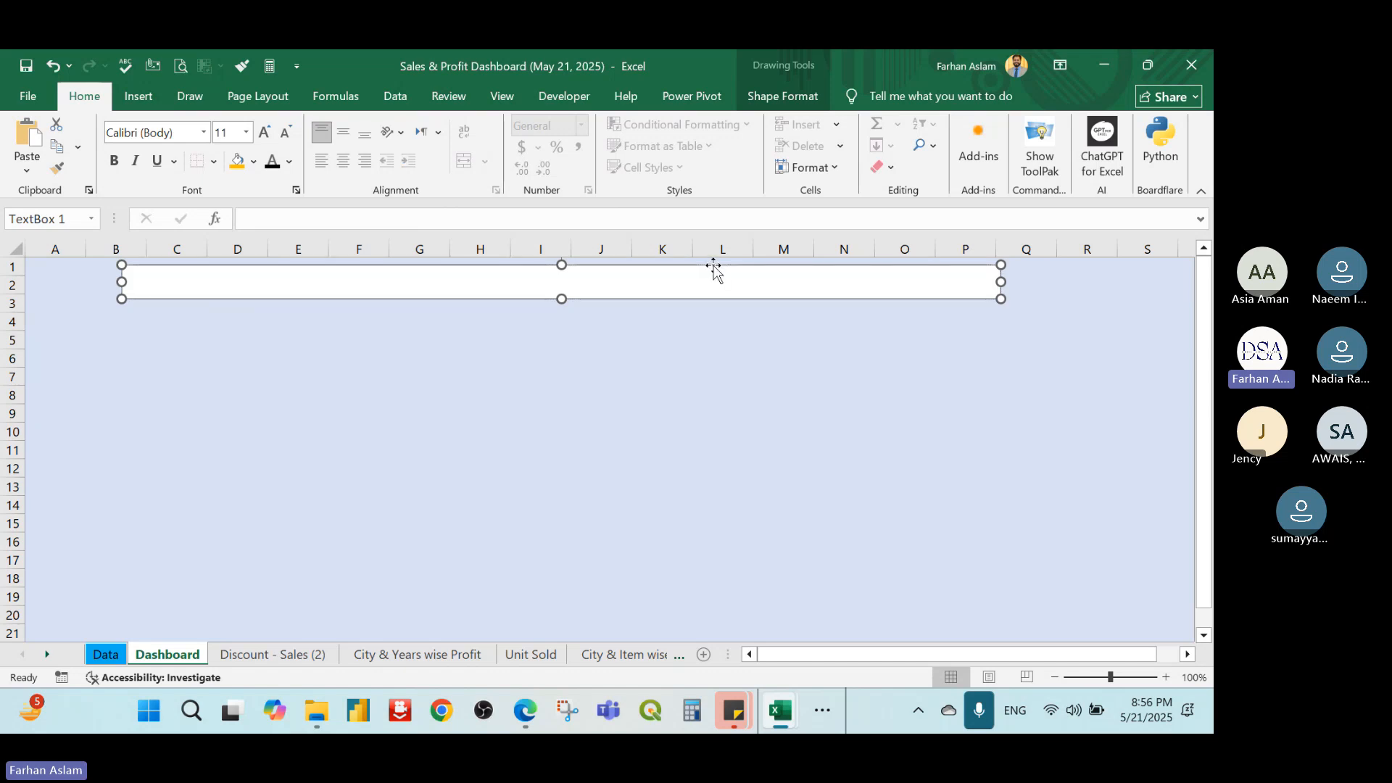
key(Delete)
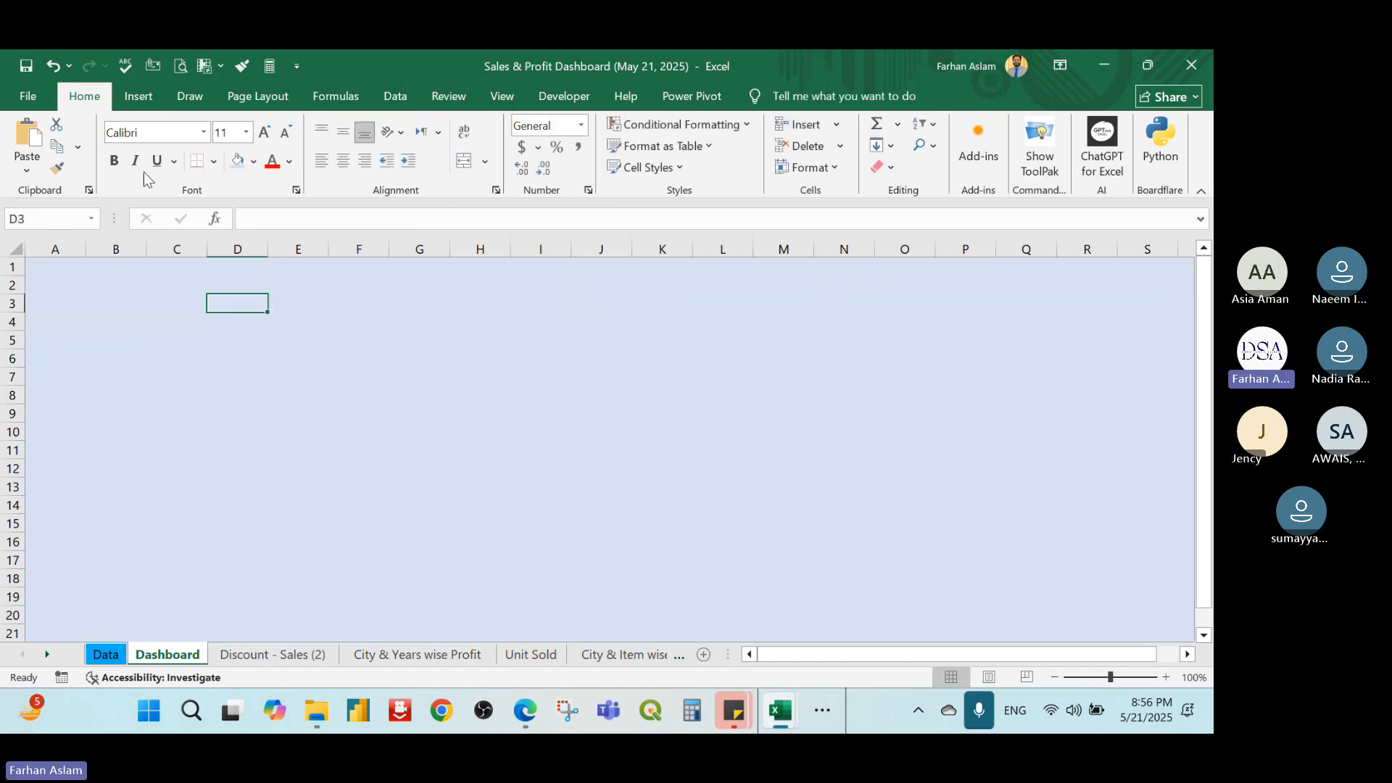
Draw a rounded rectangle about 9.34" wide and 0.63" high across columns C to P in the Dashboard sheet's first three rows
click(154, 106)
click(233, 177)
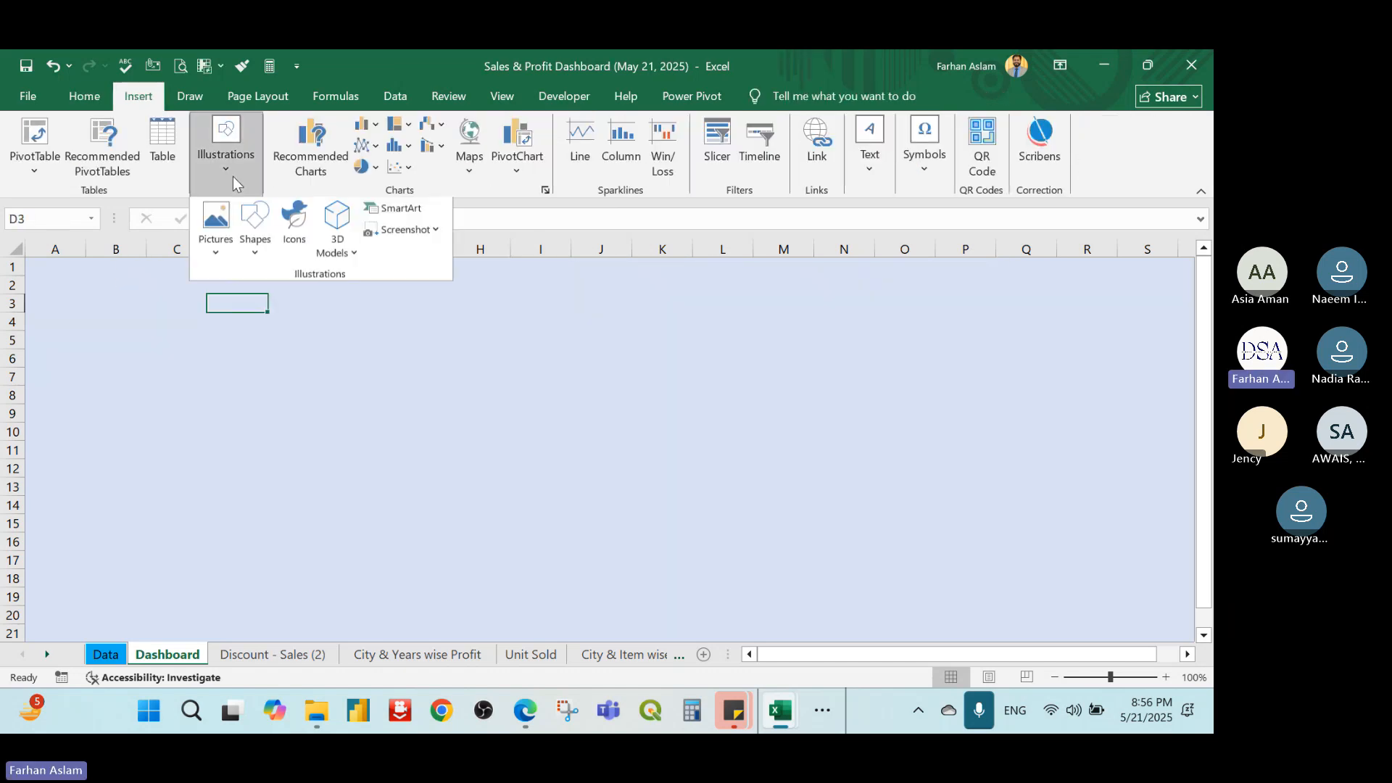
click(247, 227)
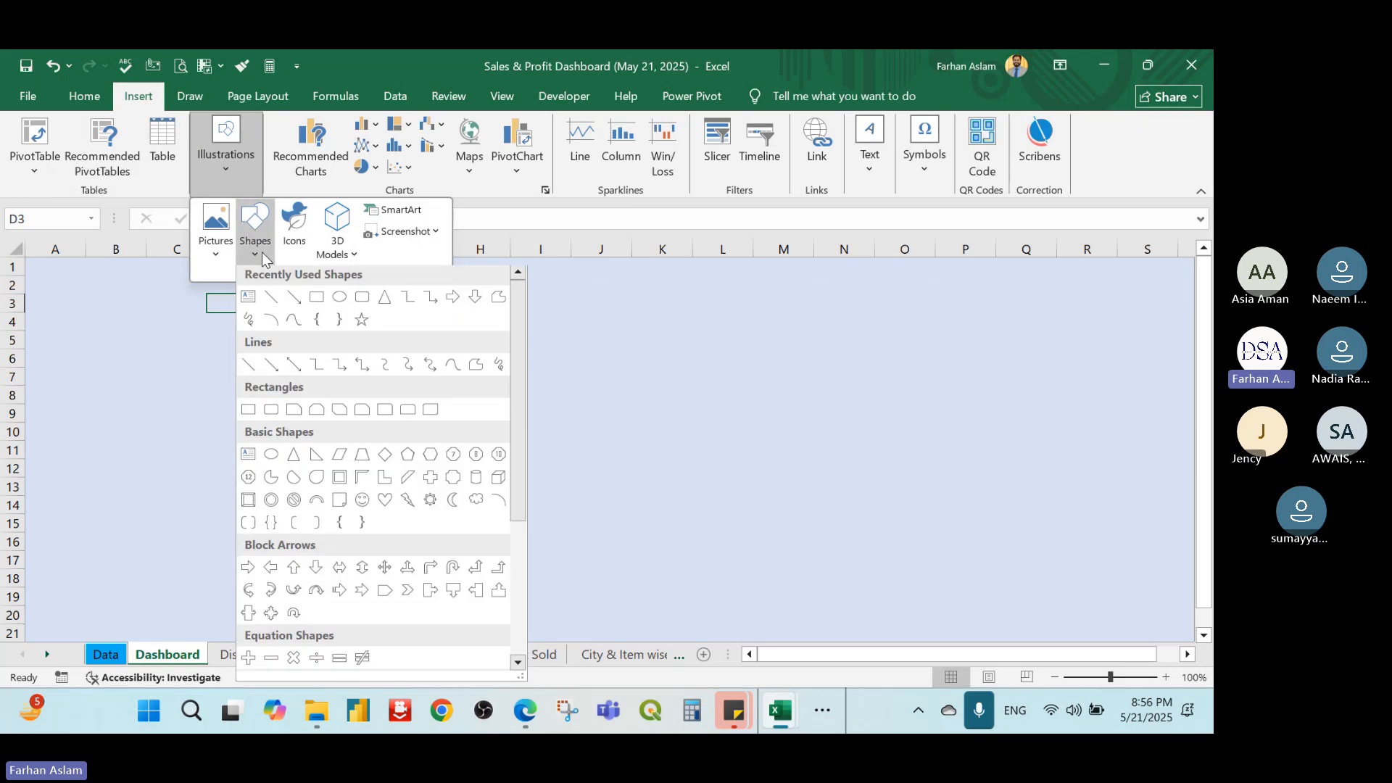
click(361, 302)
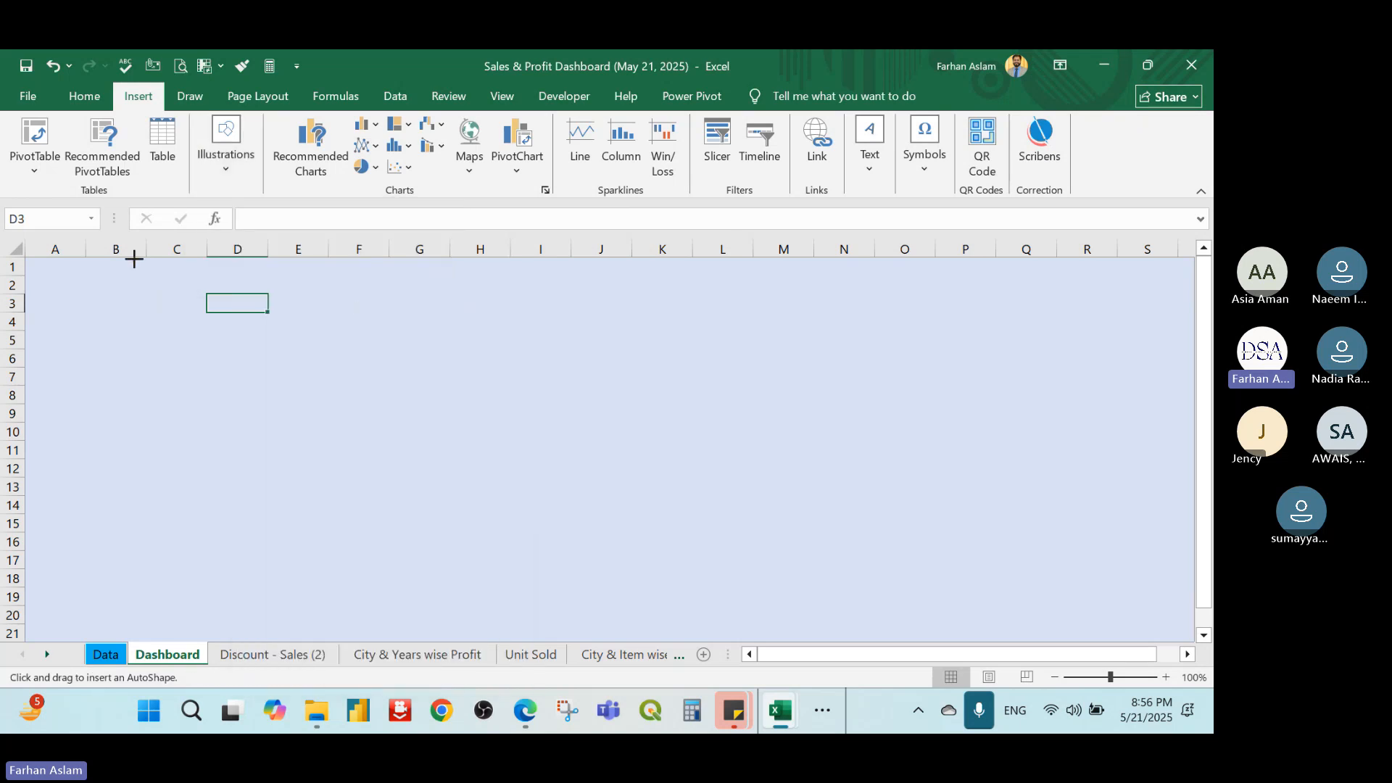
drag(134, 259, 985, 316)
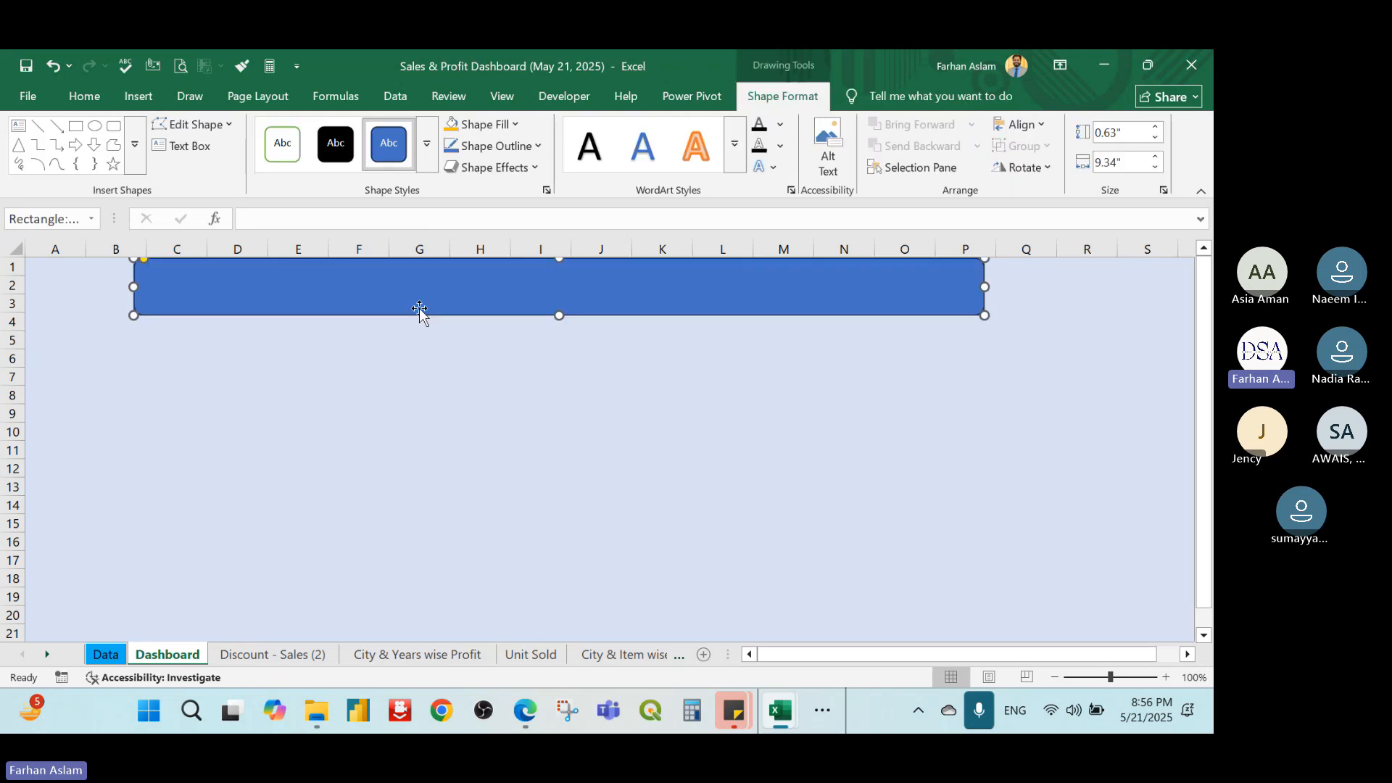
Add the text "Sales and Profit Dashboard (2019 - 2023)" to the rounded rectangle banner on the Dashboard sheet
right_click(451, 286)
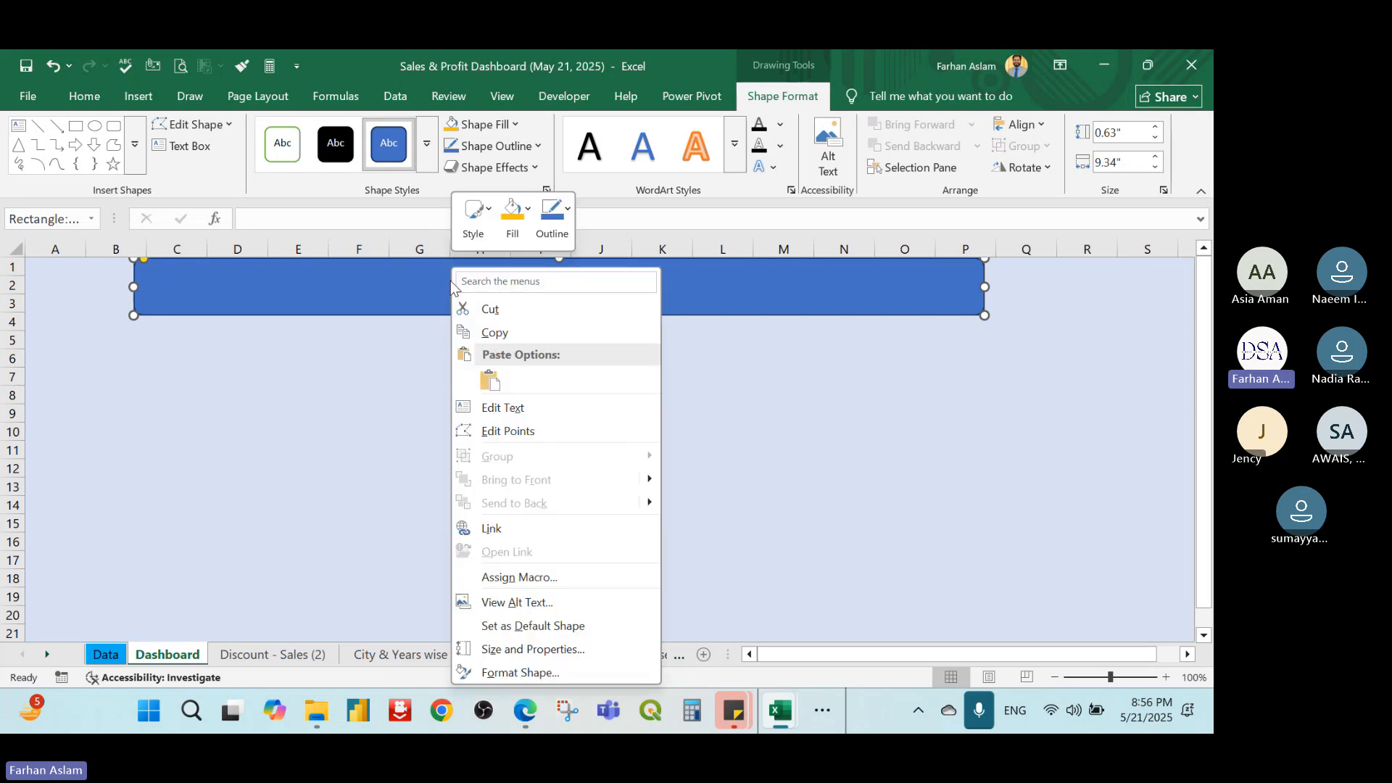
click(541, 400)
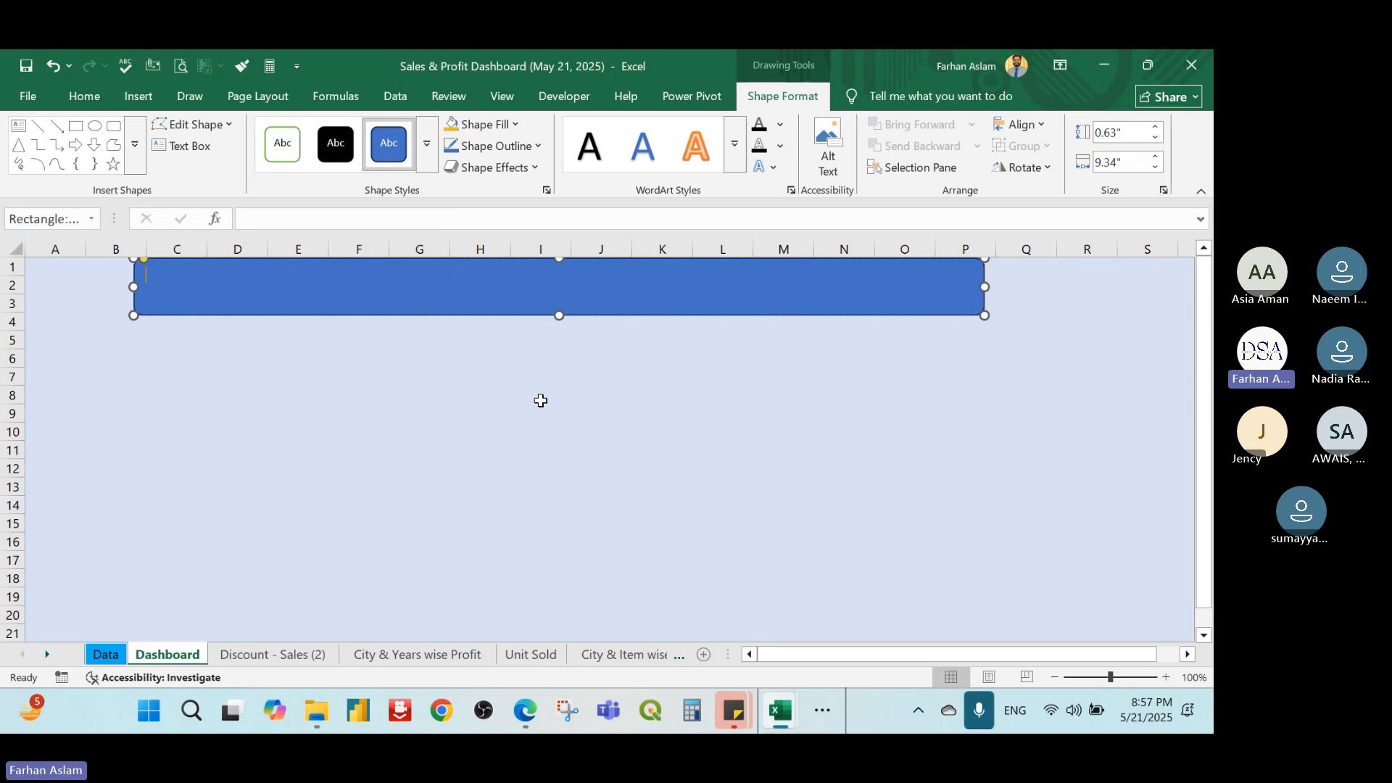
text(Sales and Profit)
text(Dashboard )
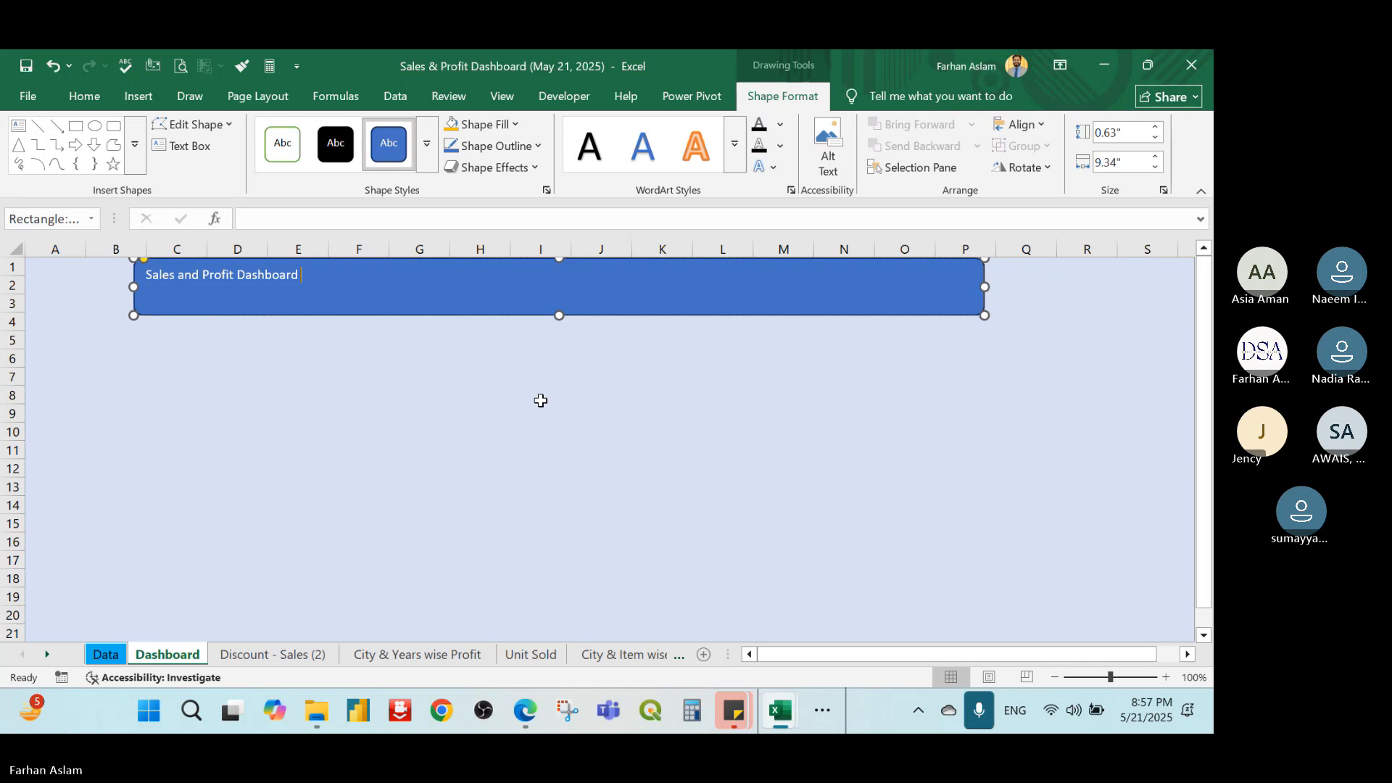
text((2-)
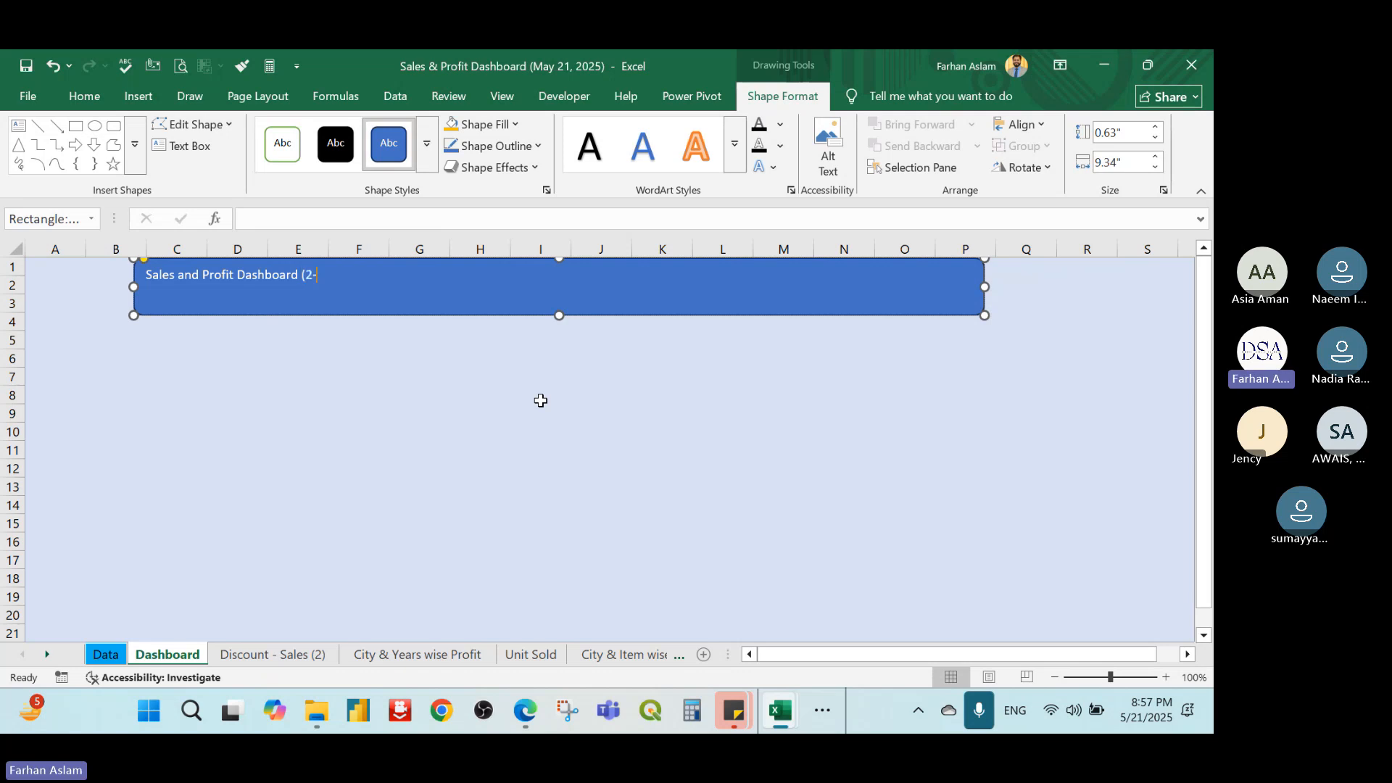
key(BackSpace)
text(0)
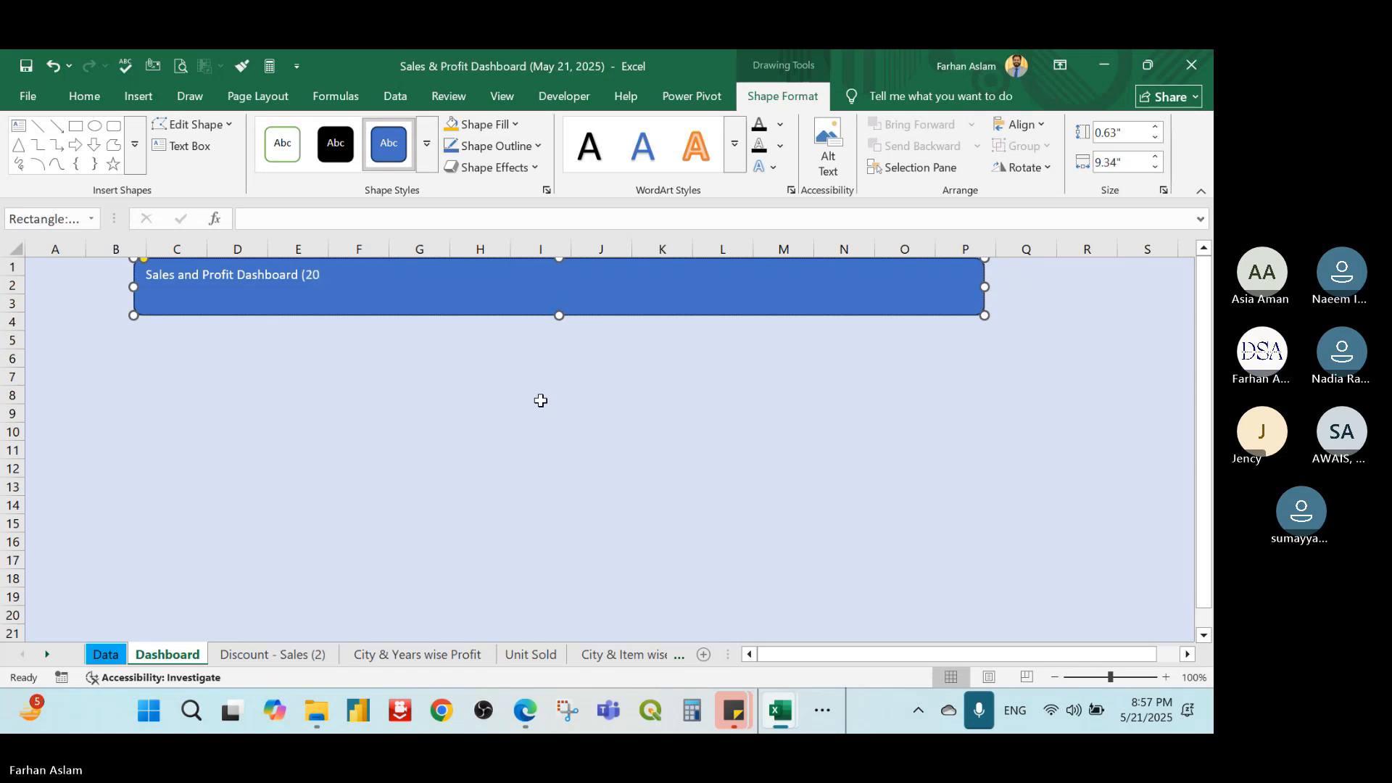
text(21)
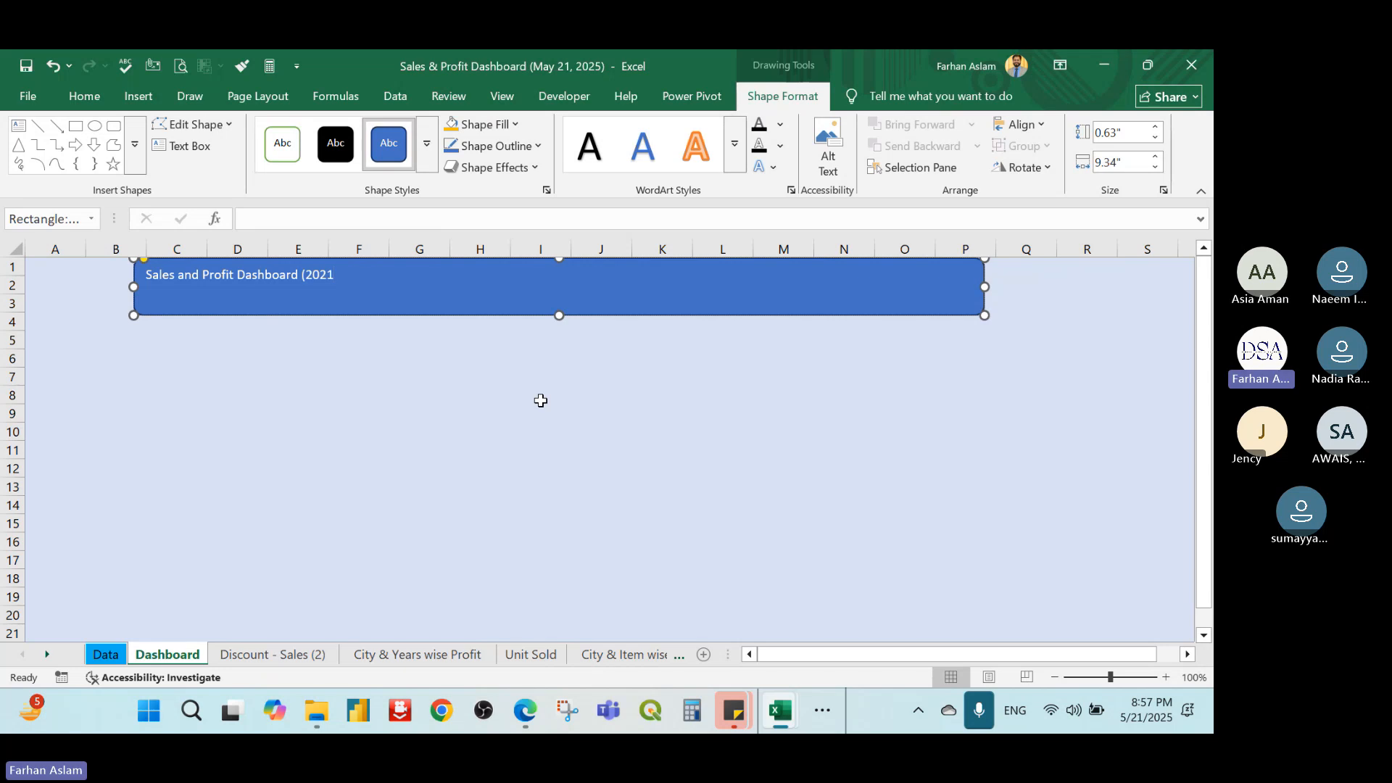
key(BackSpace)
key(BackSpace)
text(19 - 2023)
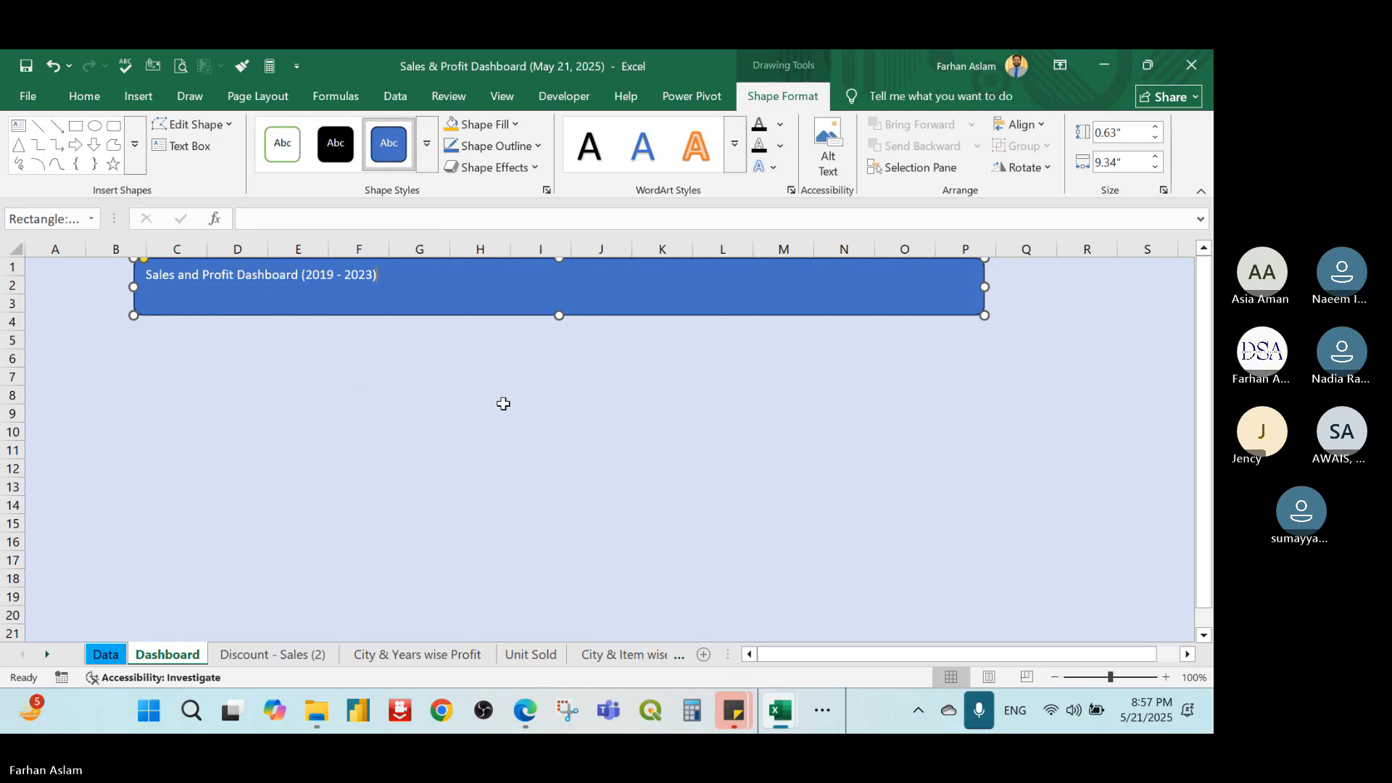
Format the banner title as bold, horizontally centered, 18 pt text
triple_click(320, 274)
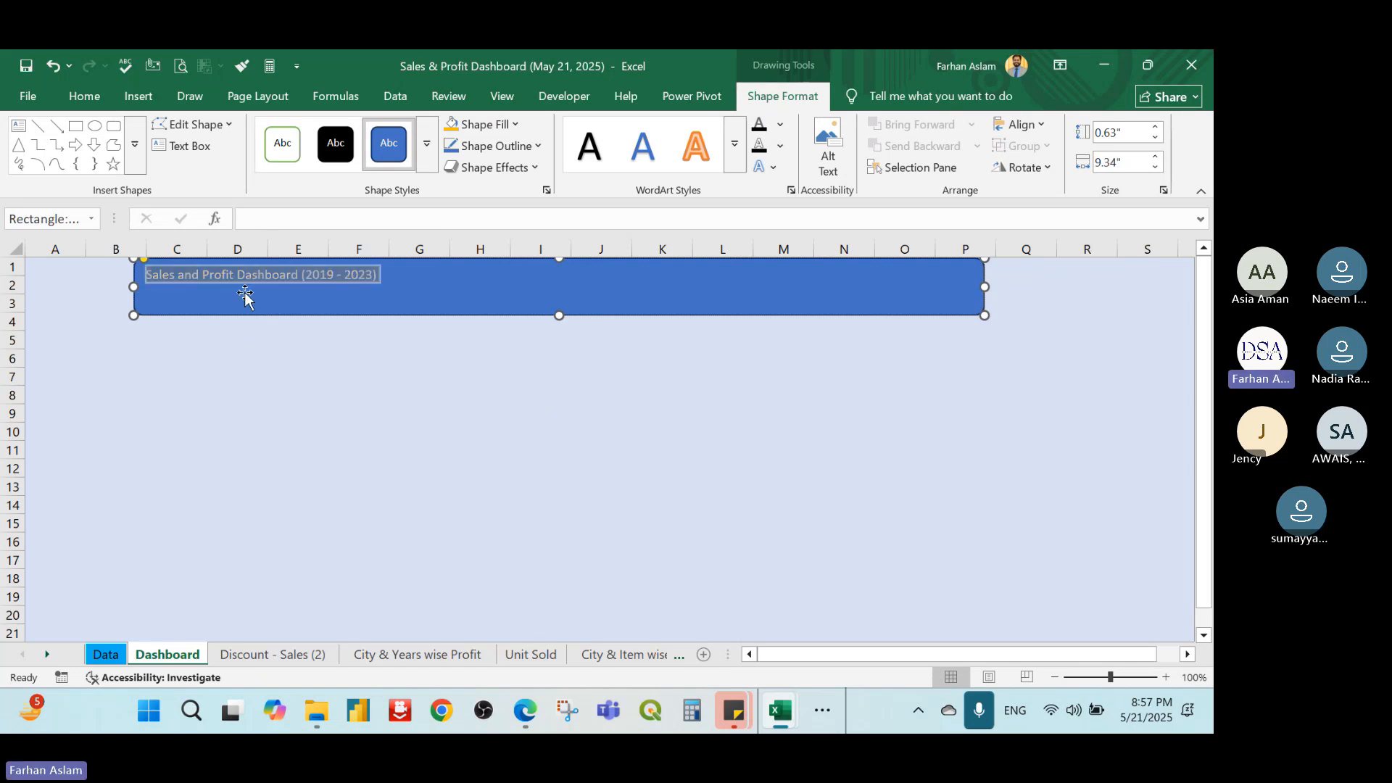
click(85, 97)
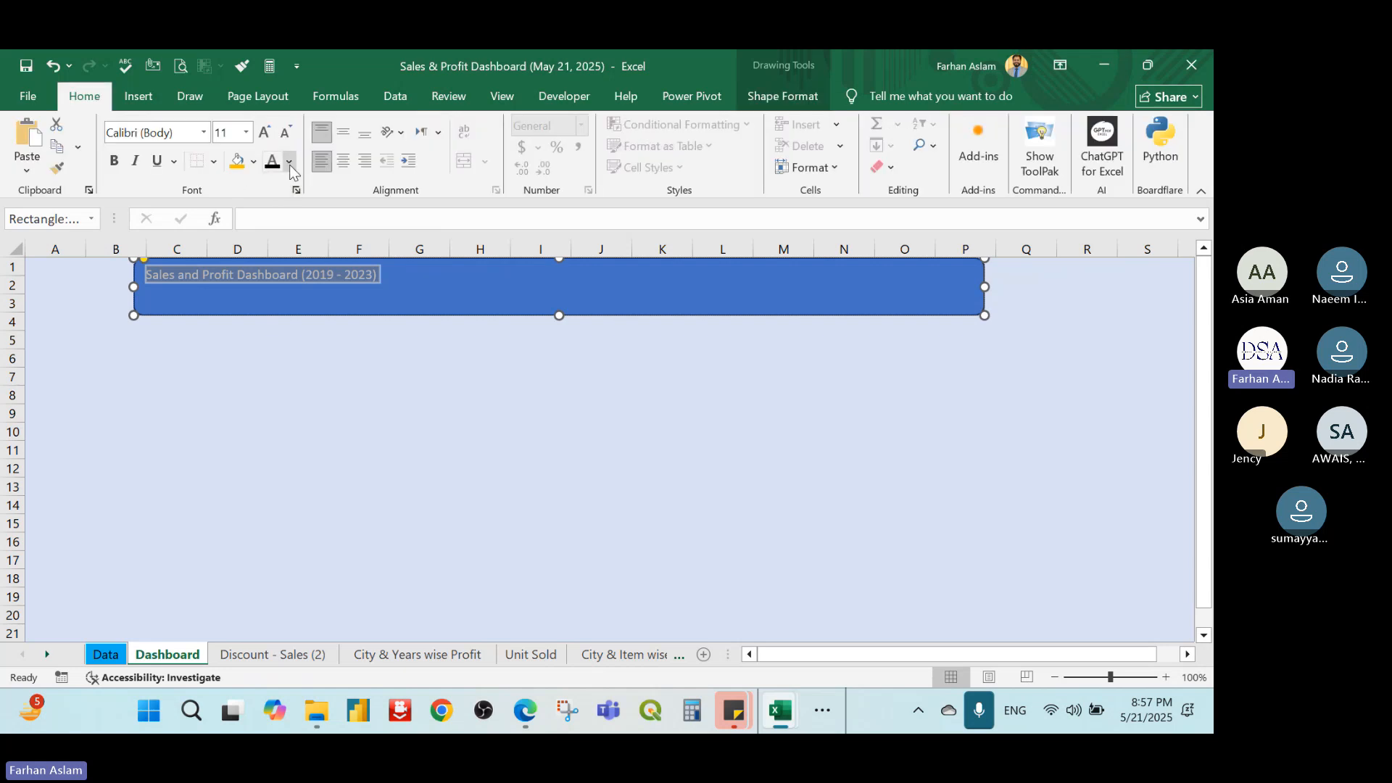
click(290, 163)
click(289, 164)
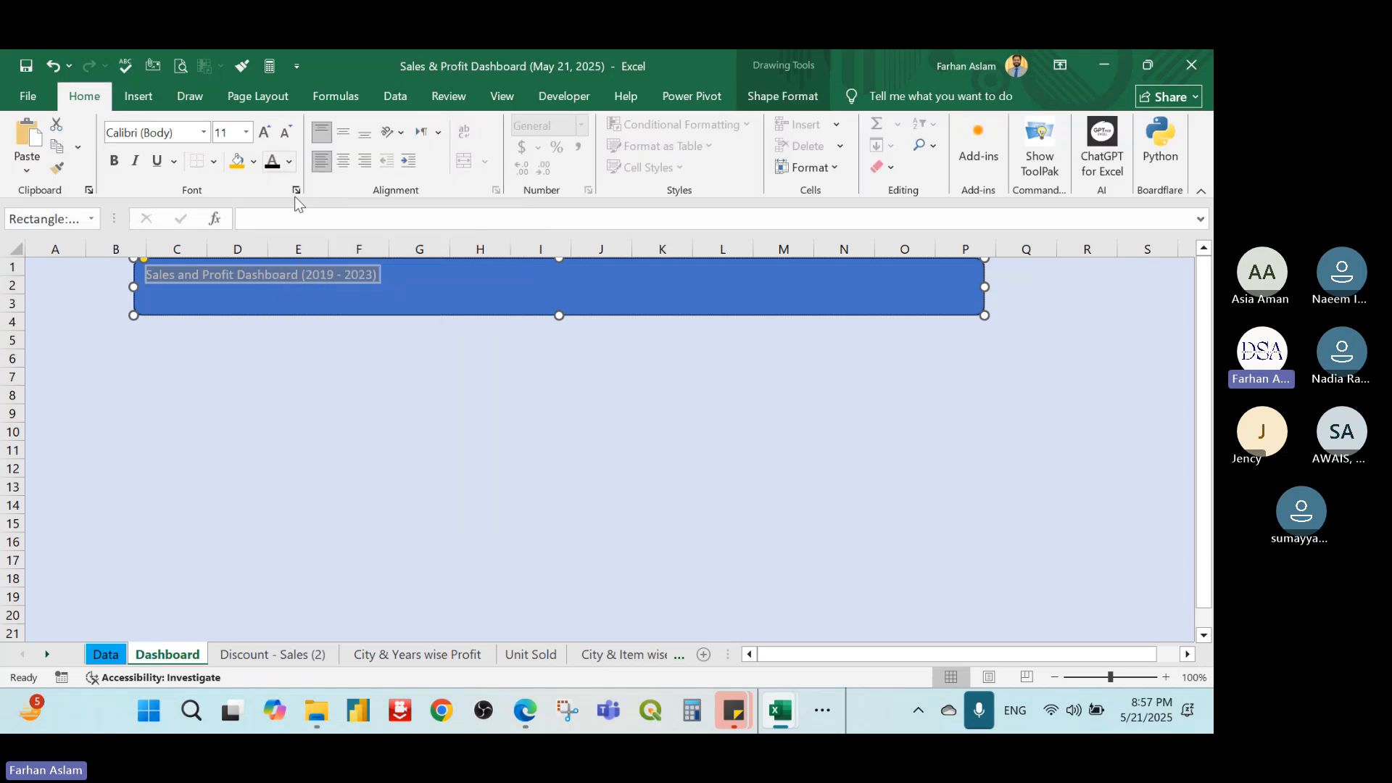
click(119, 167)
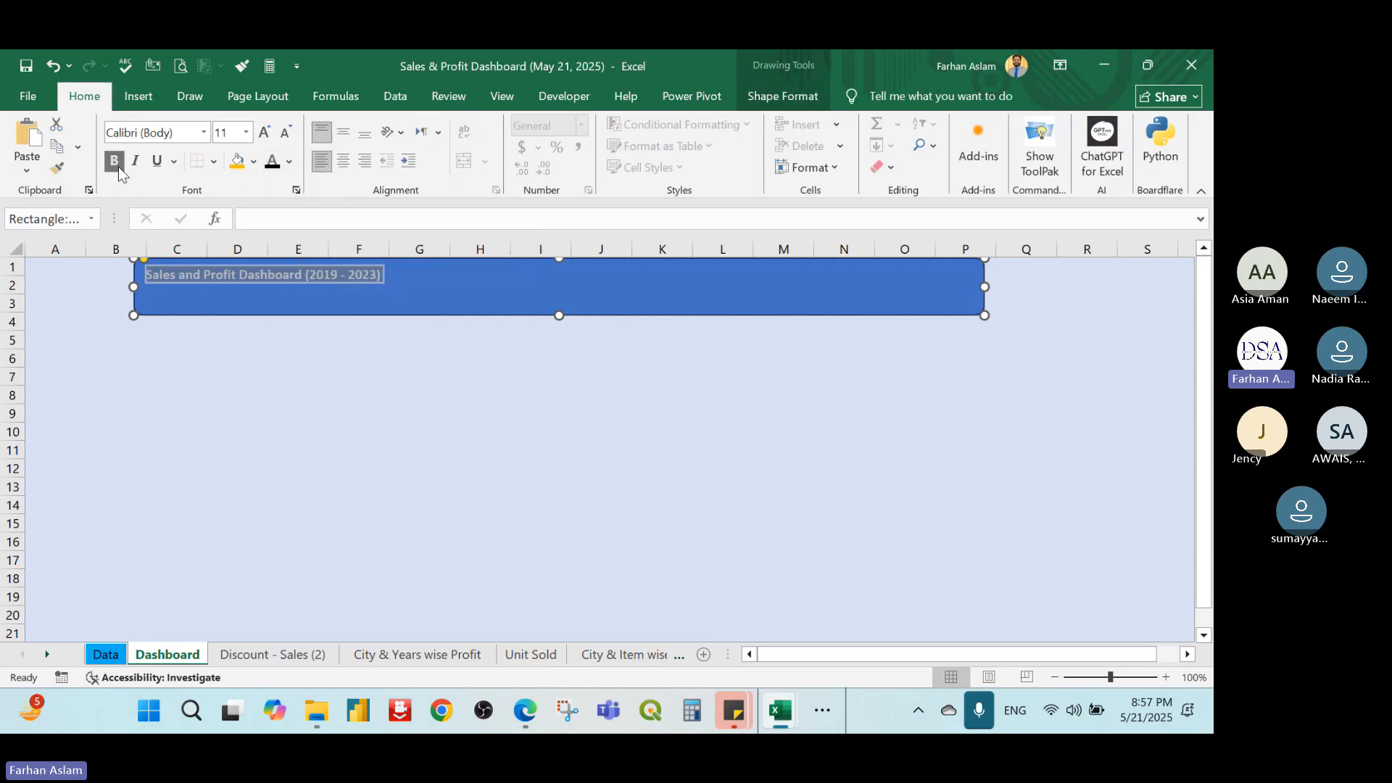
click(344, 161)
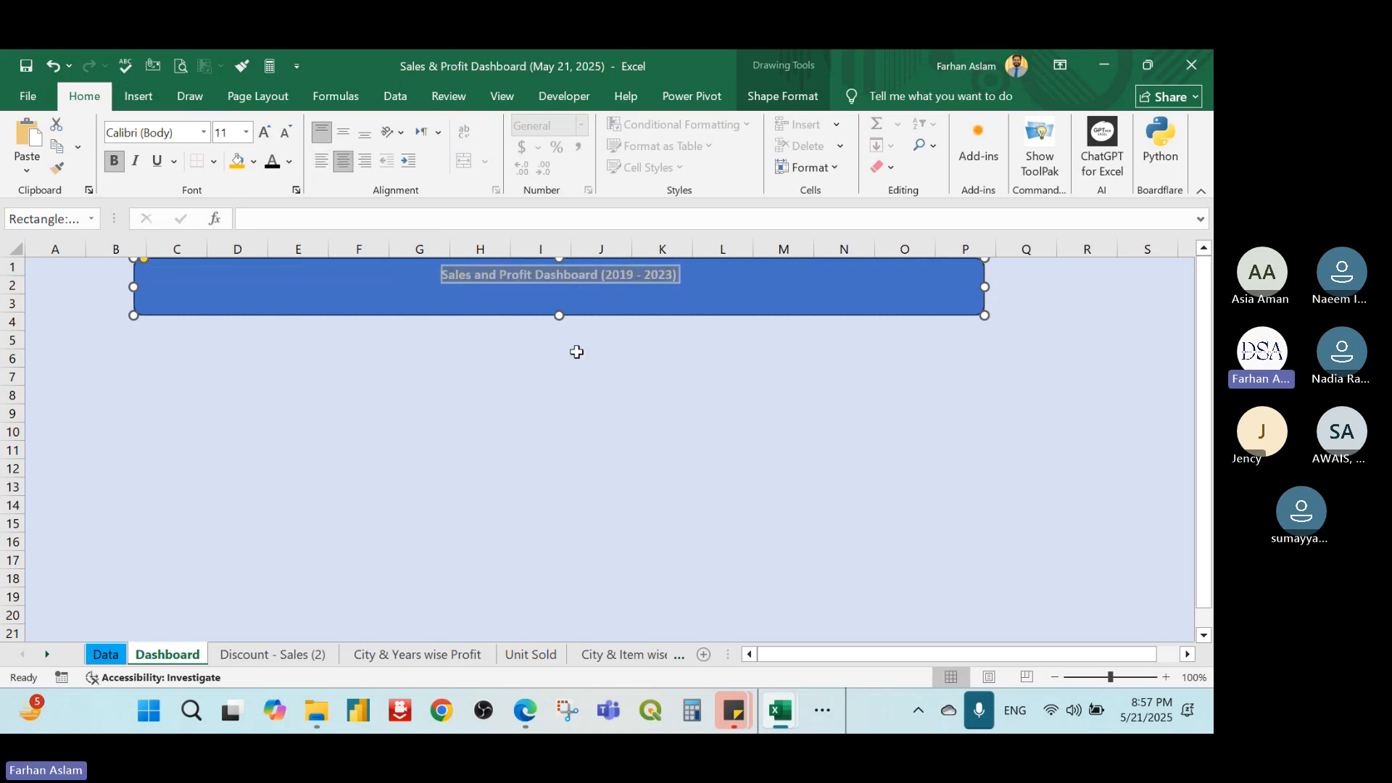
drag(559, 316, 559, 286)
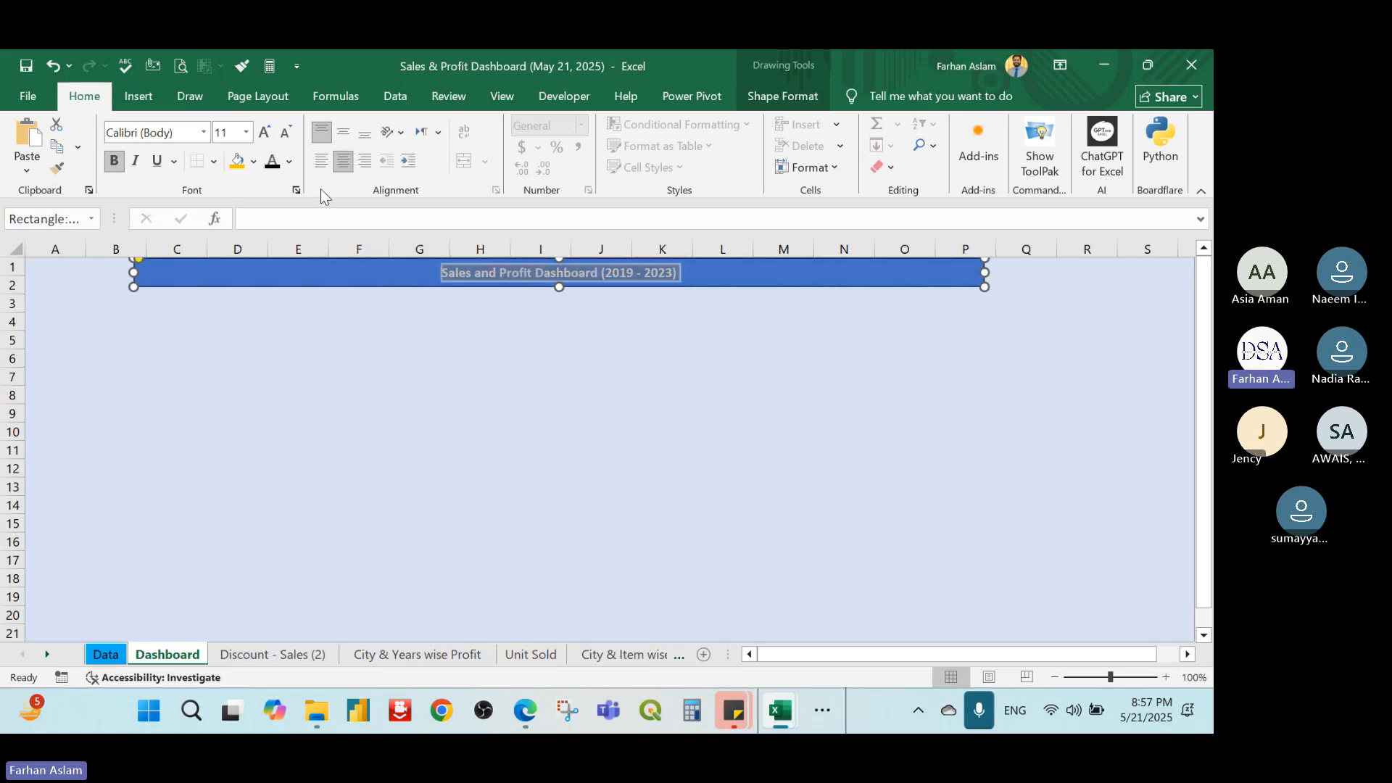
click(265, 134)
click(265, 133)
click(265, 133)
click(265, 133)
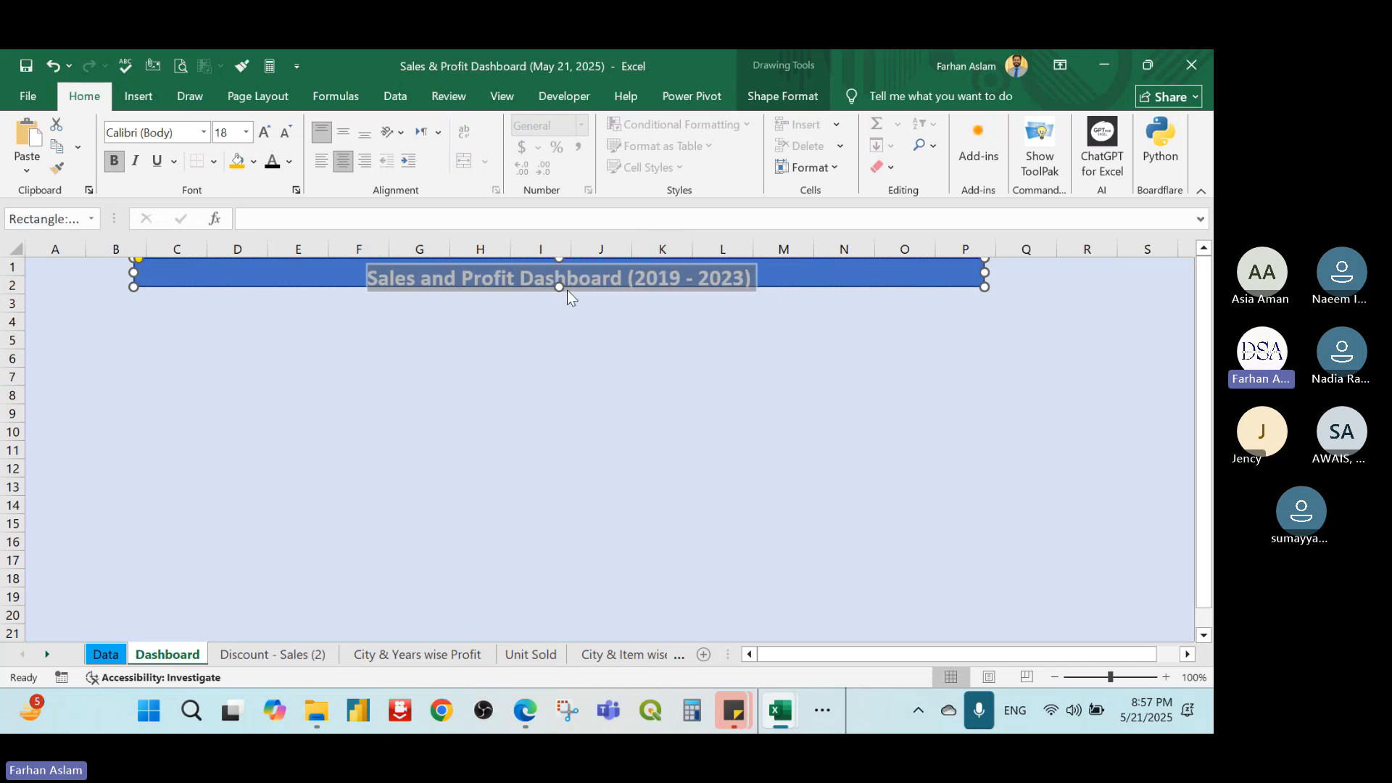
Adjust the banner's height to fit the title and shift the banner so it spans columns B to O
drag(559, 287, 557, 303)
click(559, 356)
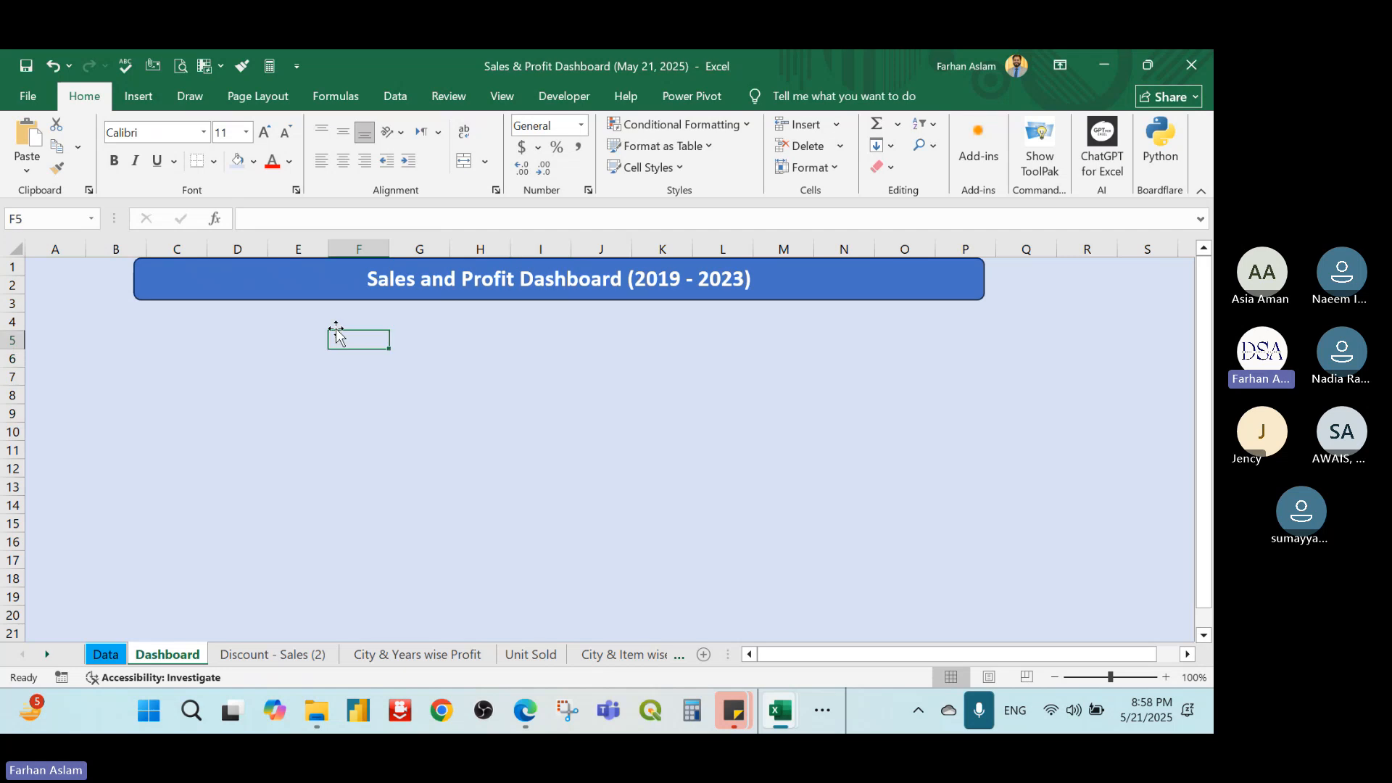
drag(332, 273, 297, 275)
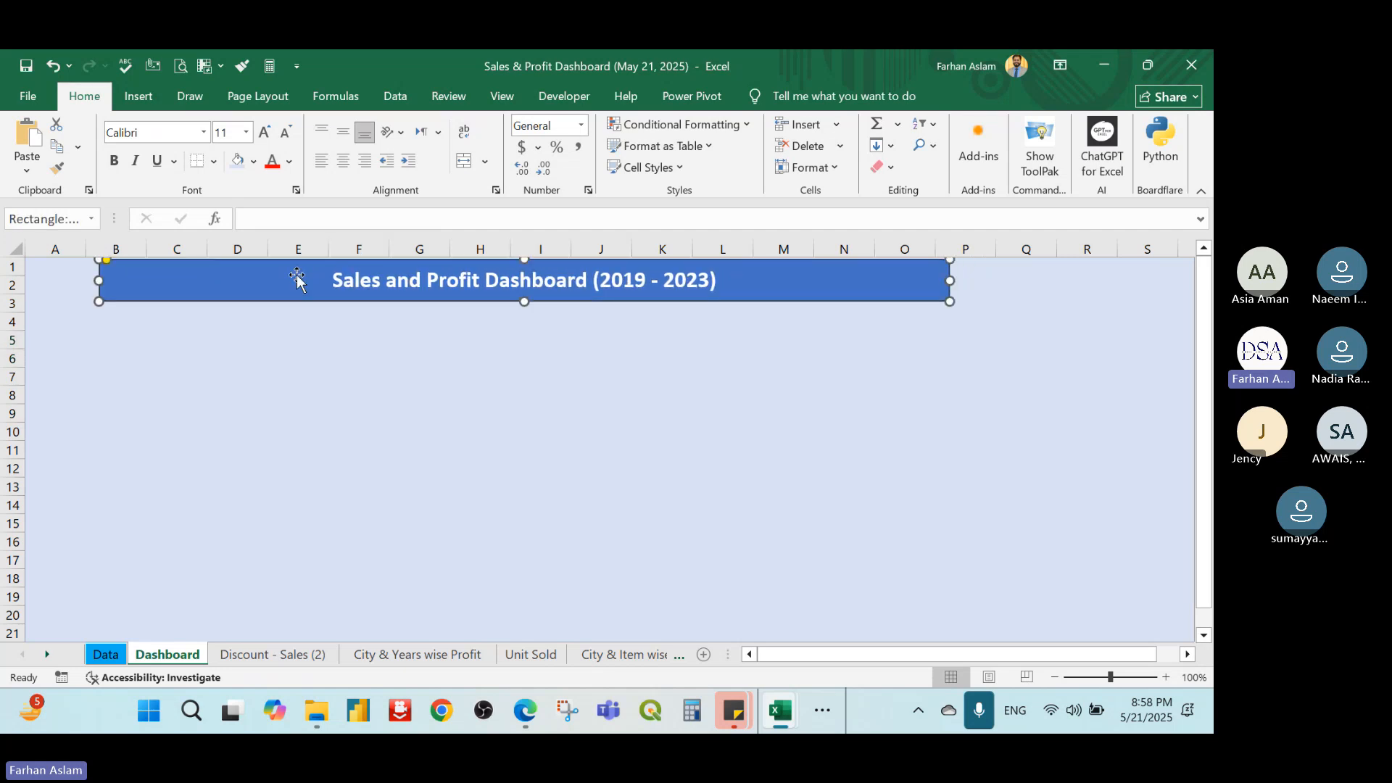
click(438, 382)
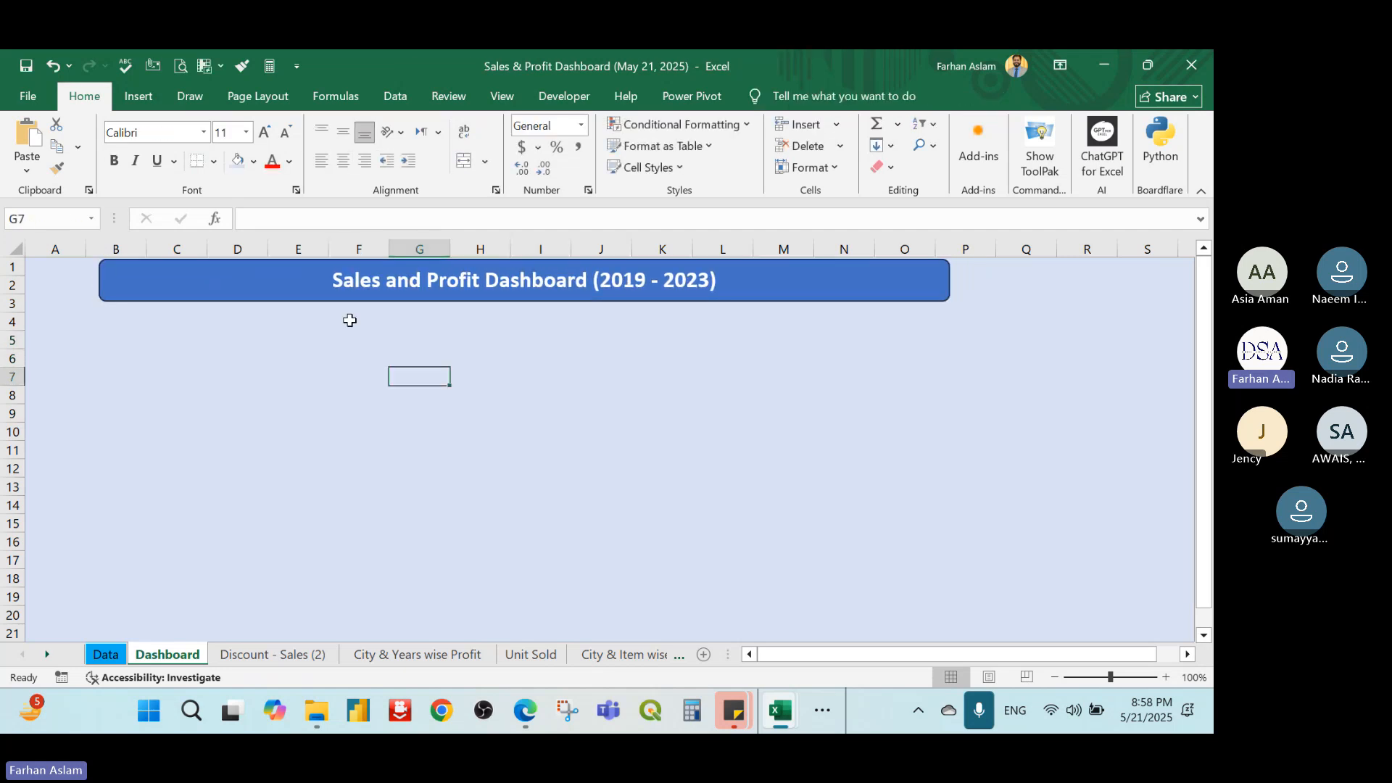
Insert the first bar chart icon from the Analytics category into the Dashboard sheet
click(138, 96)
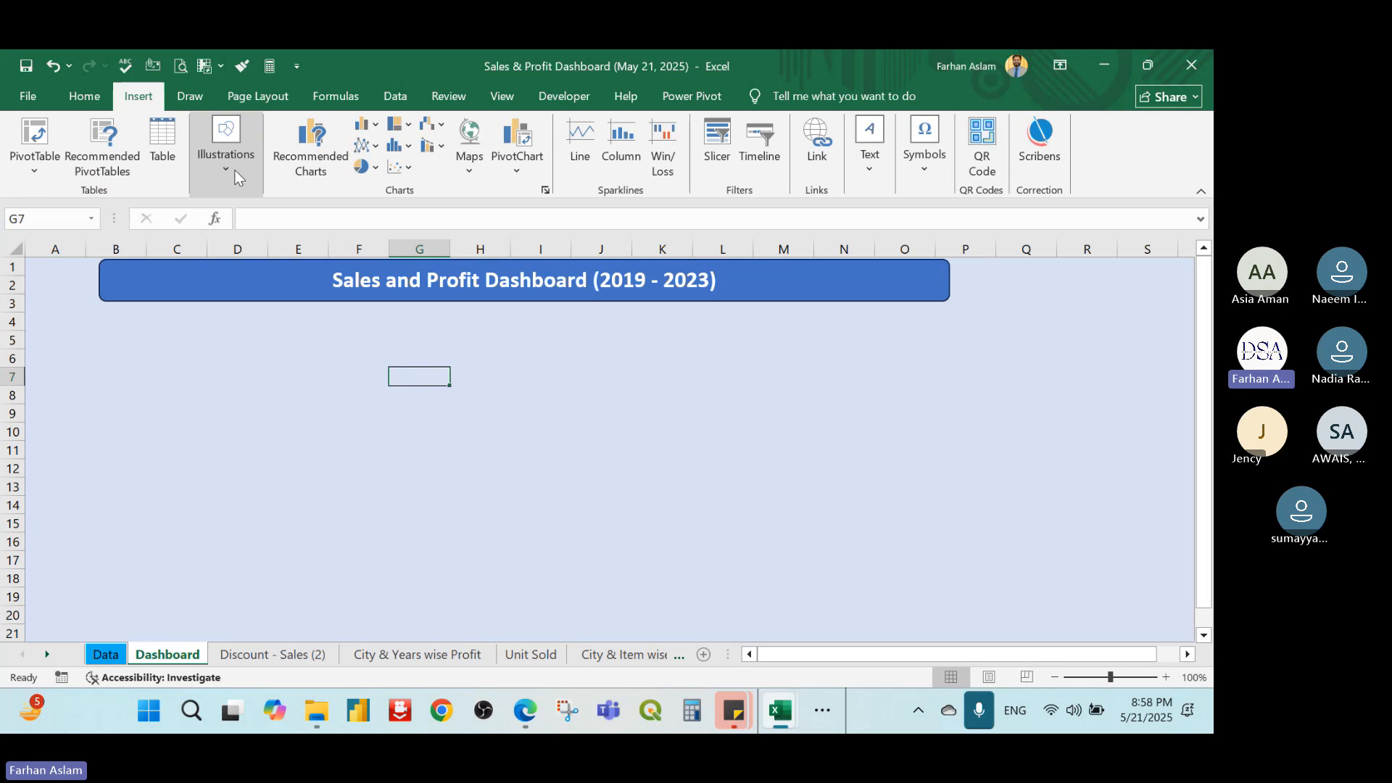
click(234, 177)
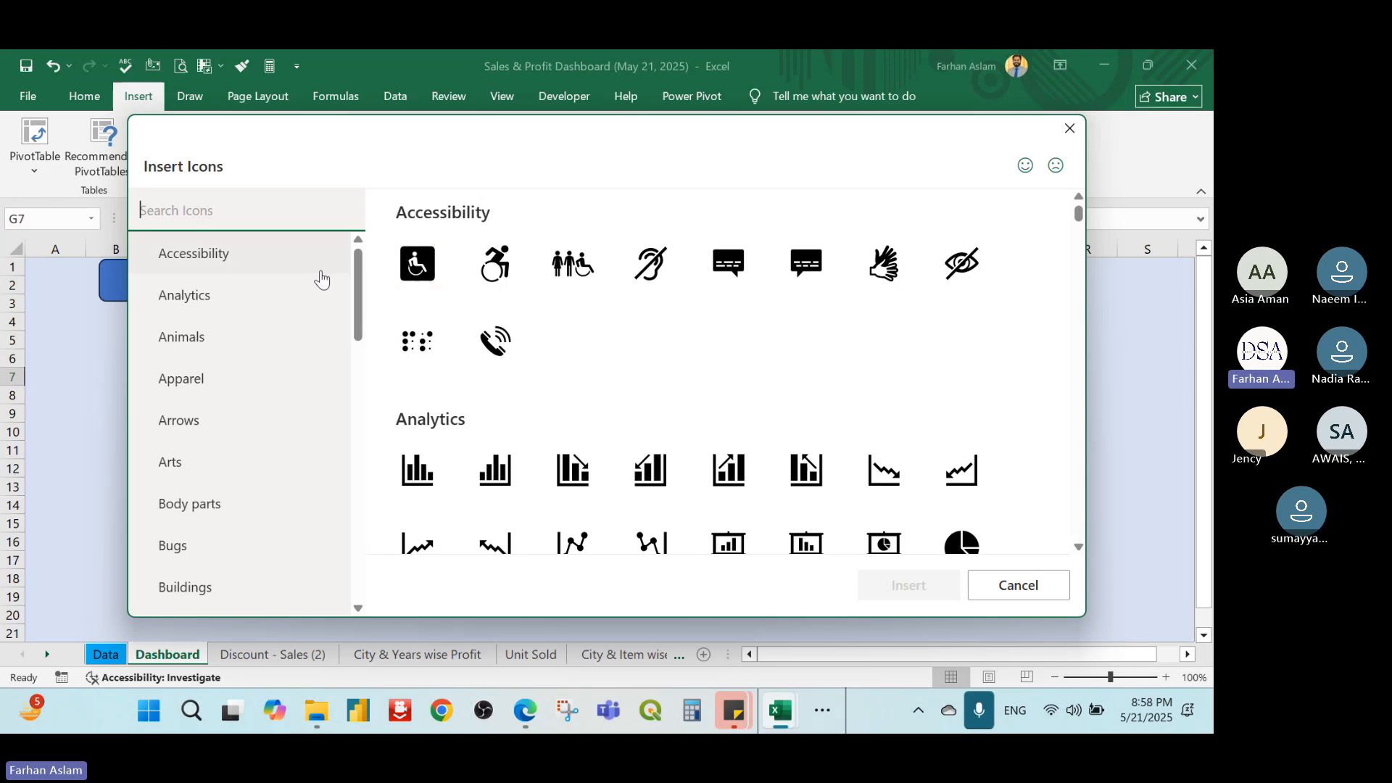
drag(357, 279, 356, 249)
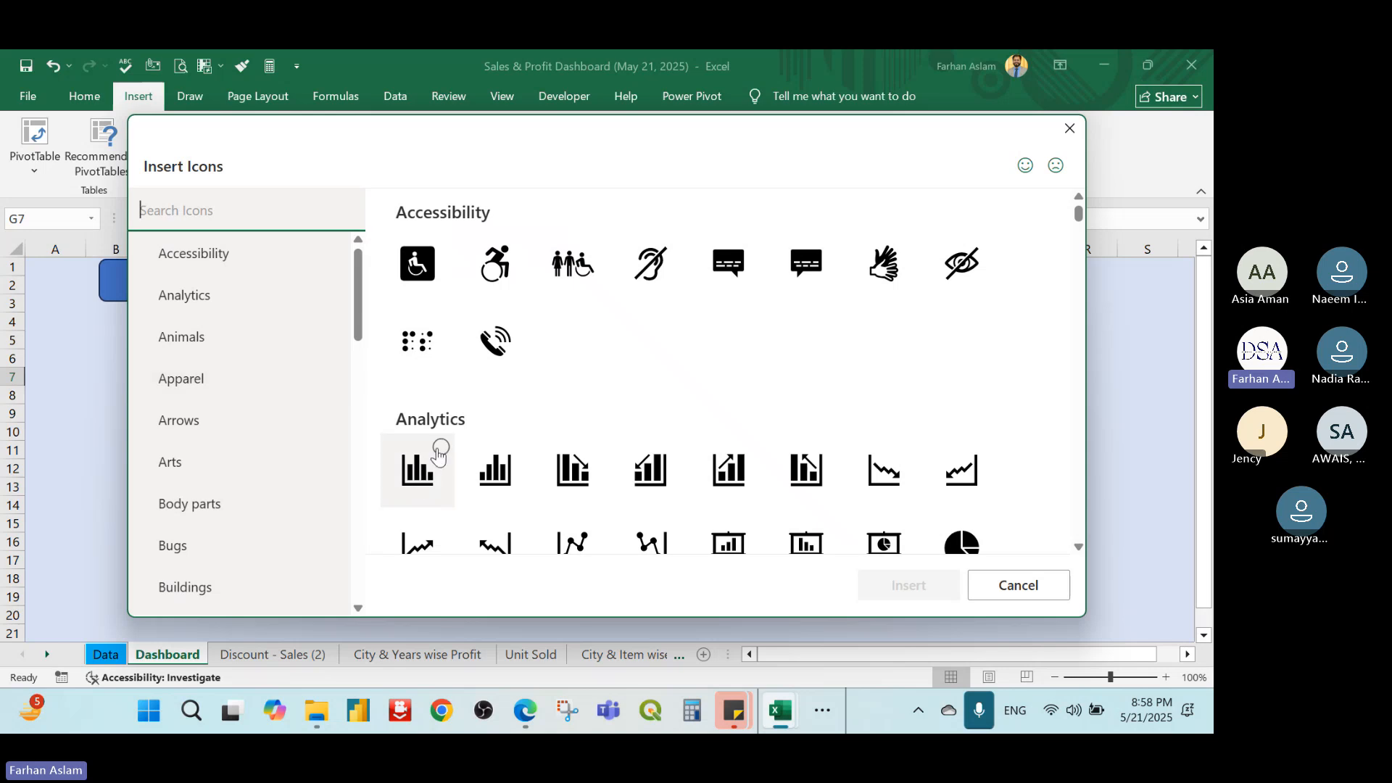
click(439, 449)
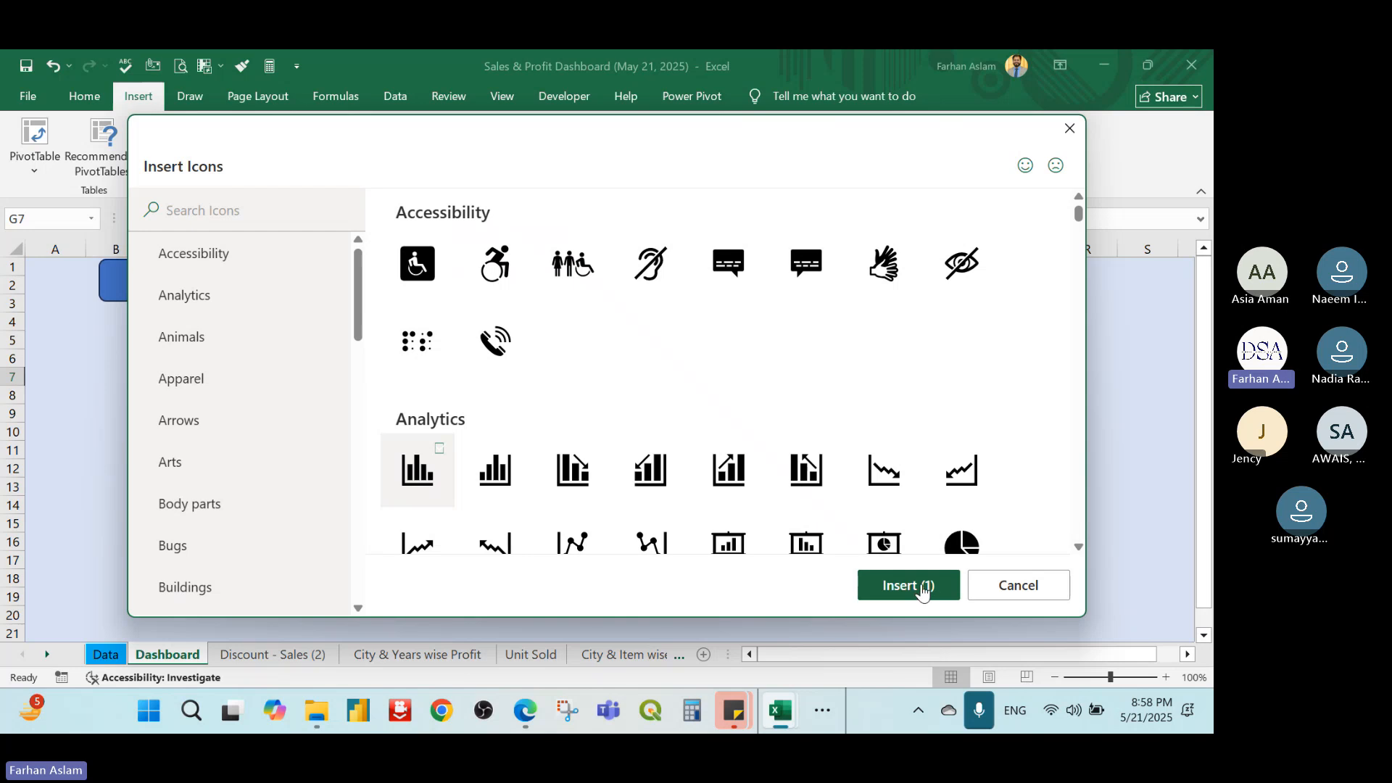
click(921, 587)
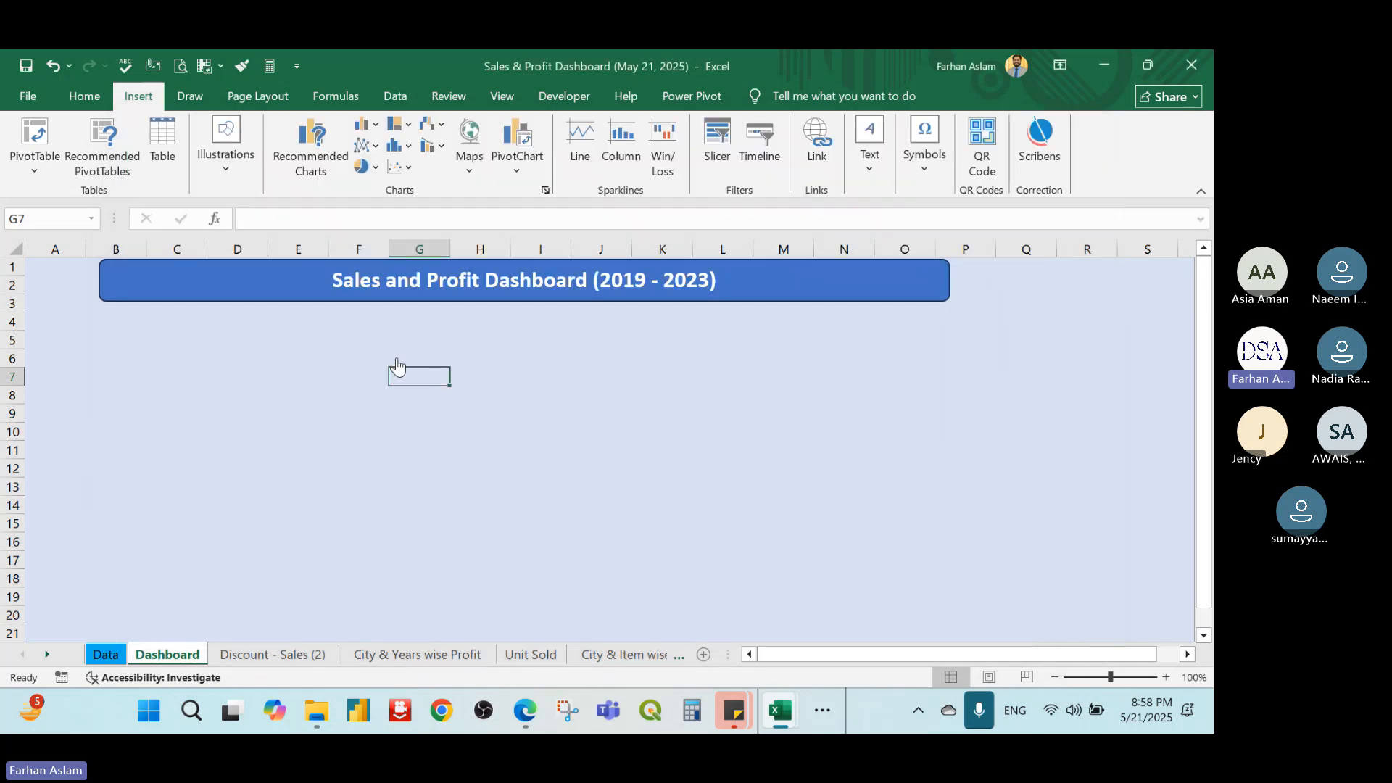
drag(410, 385, 55, 289)
click(440, 413)
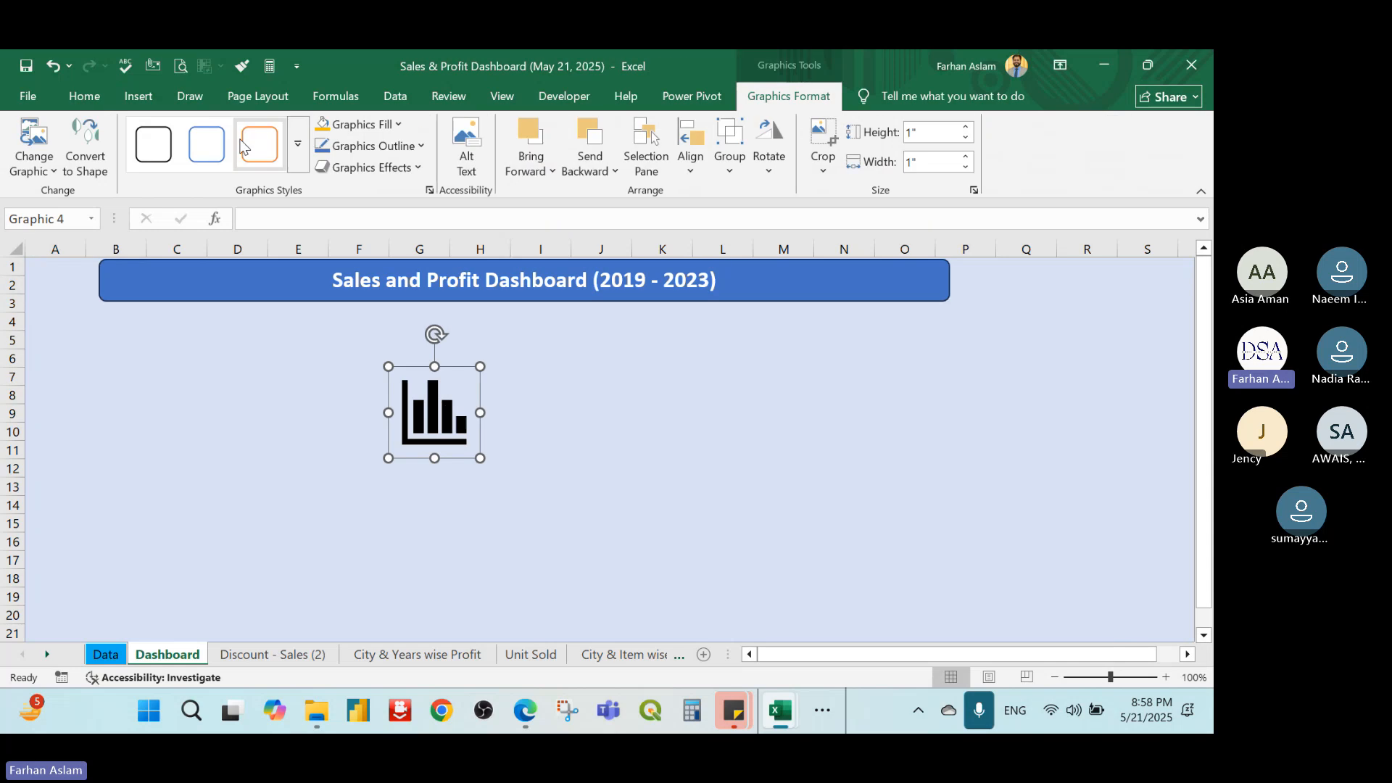
Search the icon library for "profit" and close it without inserting anything
click(137, 95)
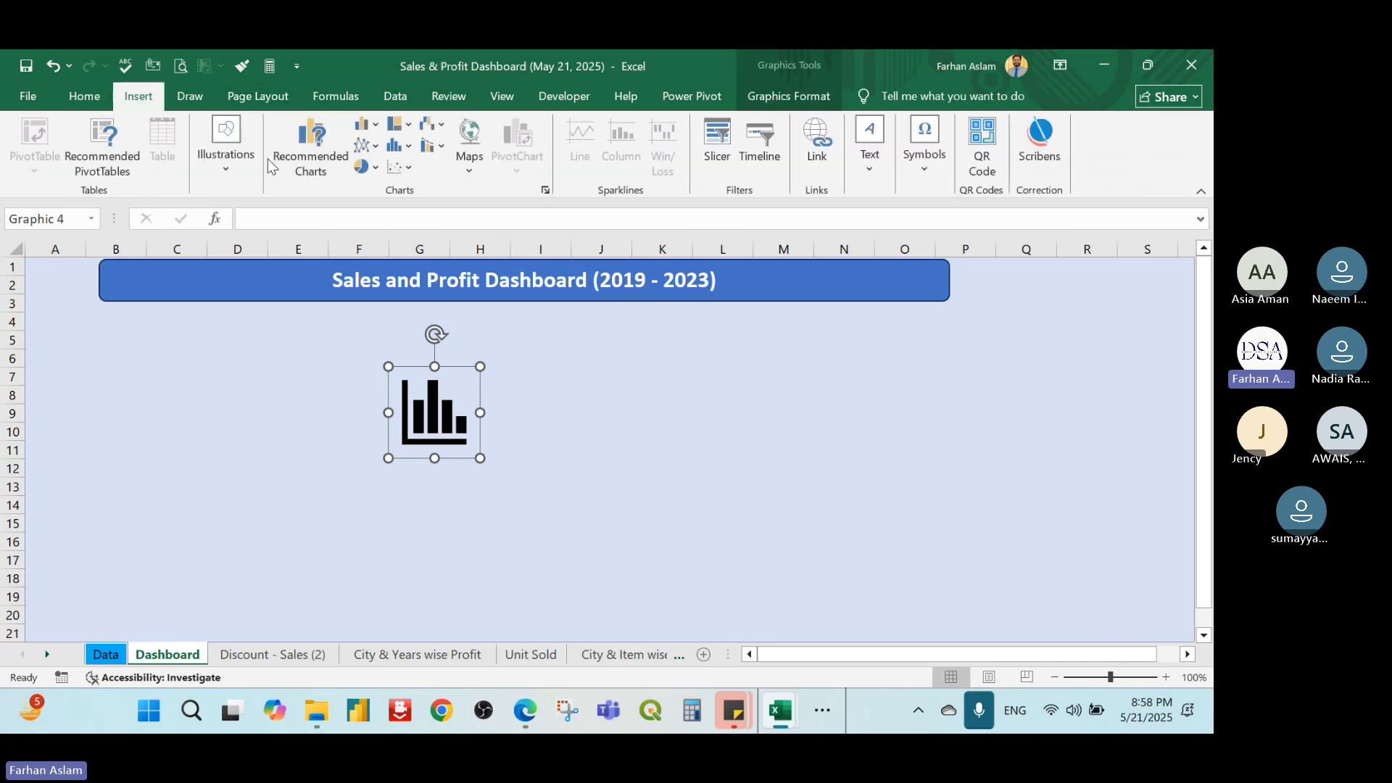
click(226, 154)
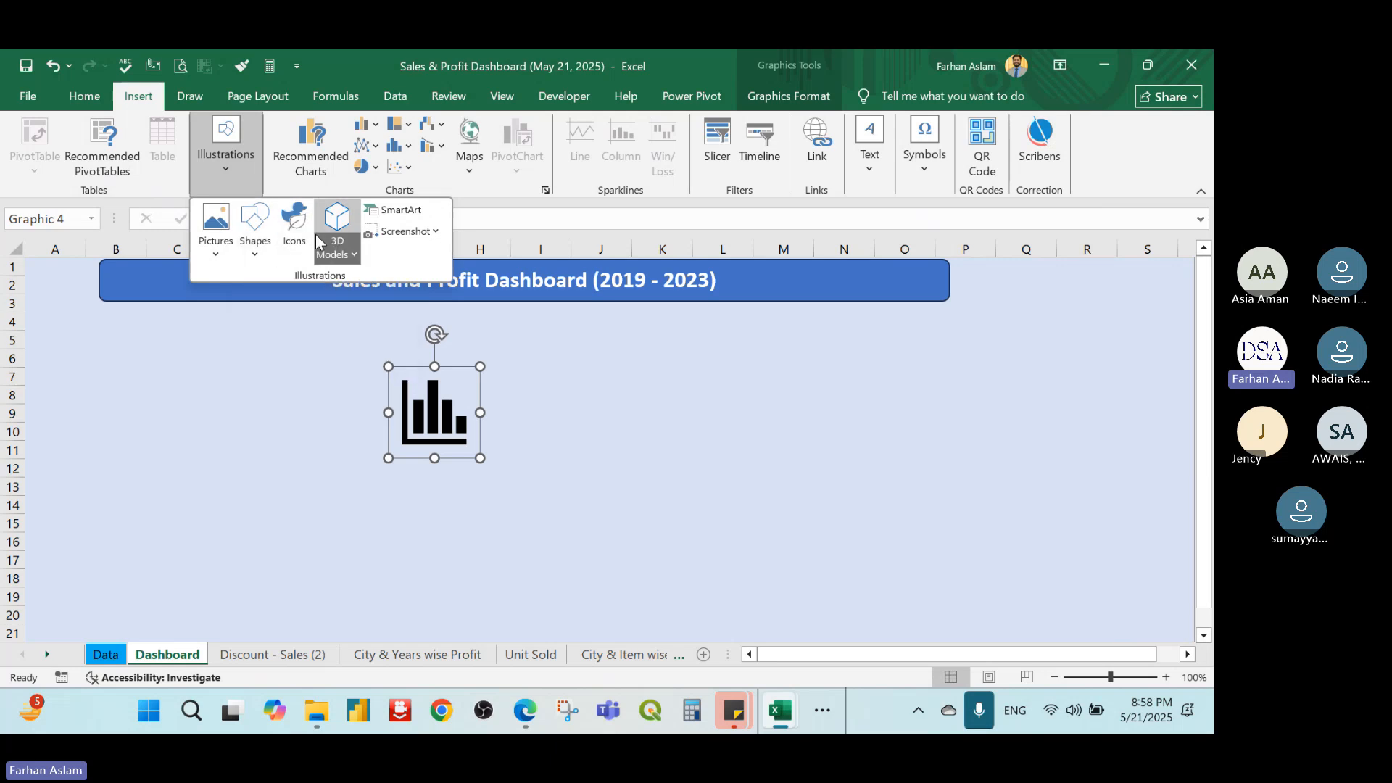
click(336, 251)
click(293, 226)
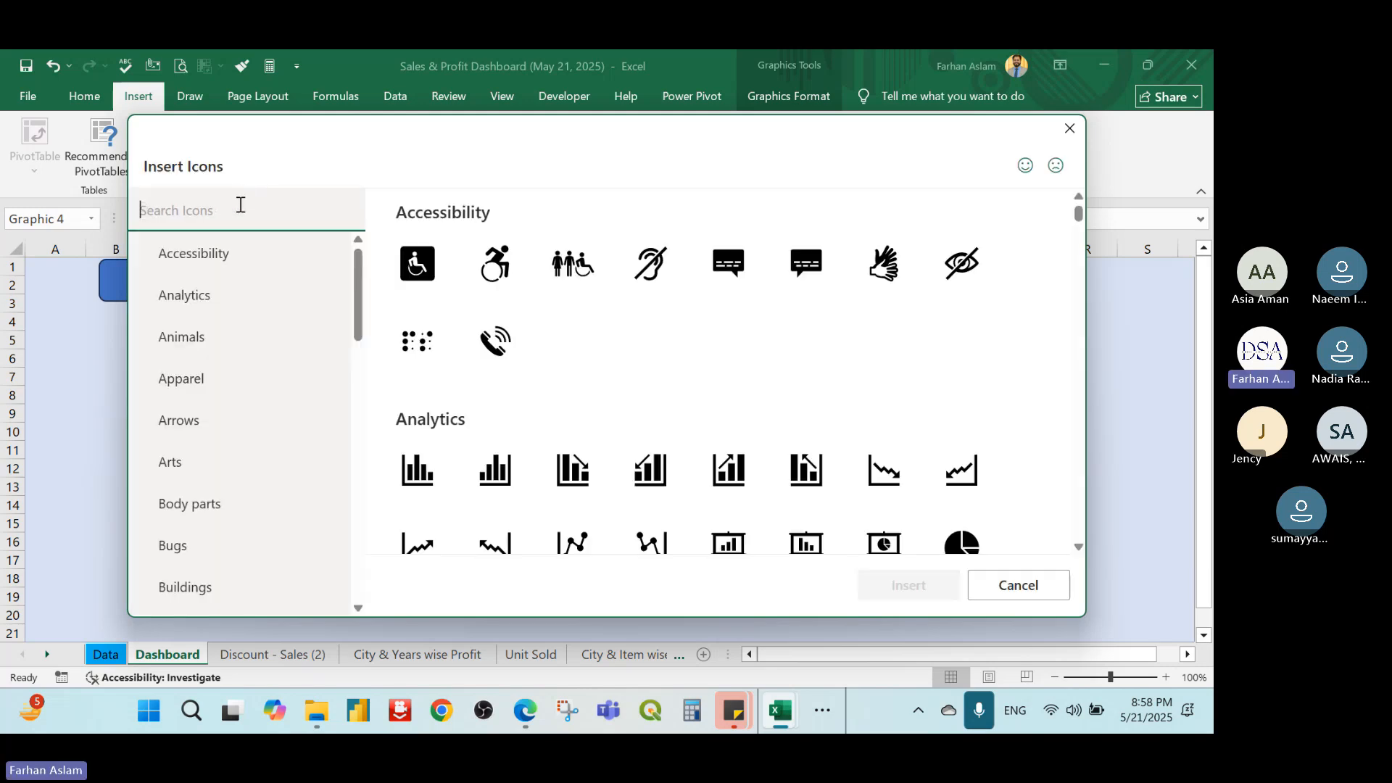
text(pr)
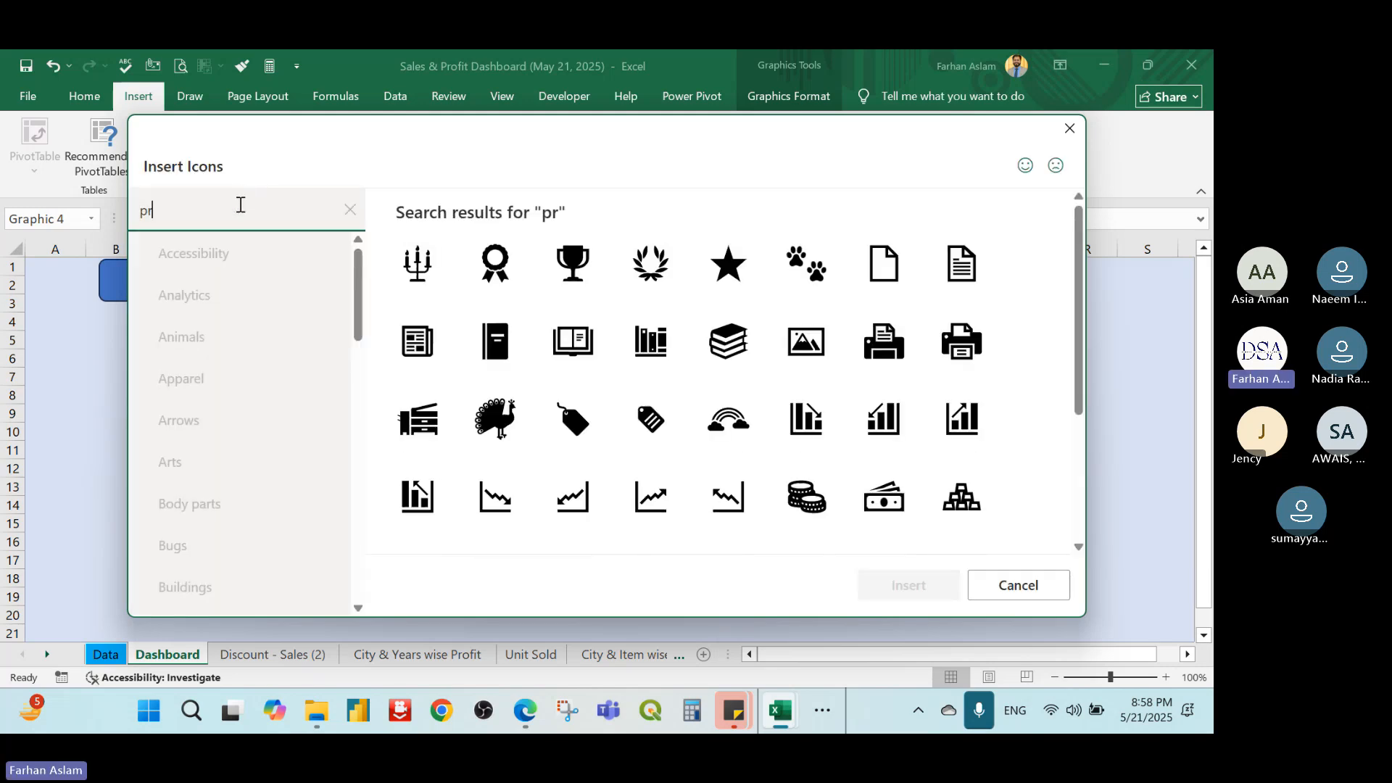
text(ofit)
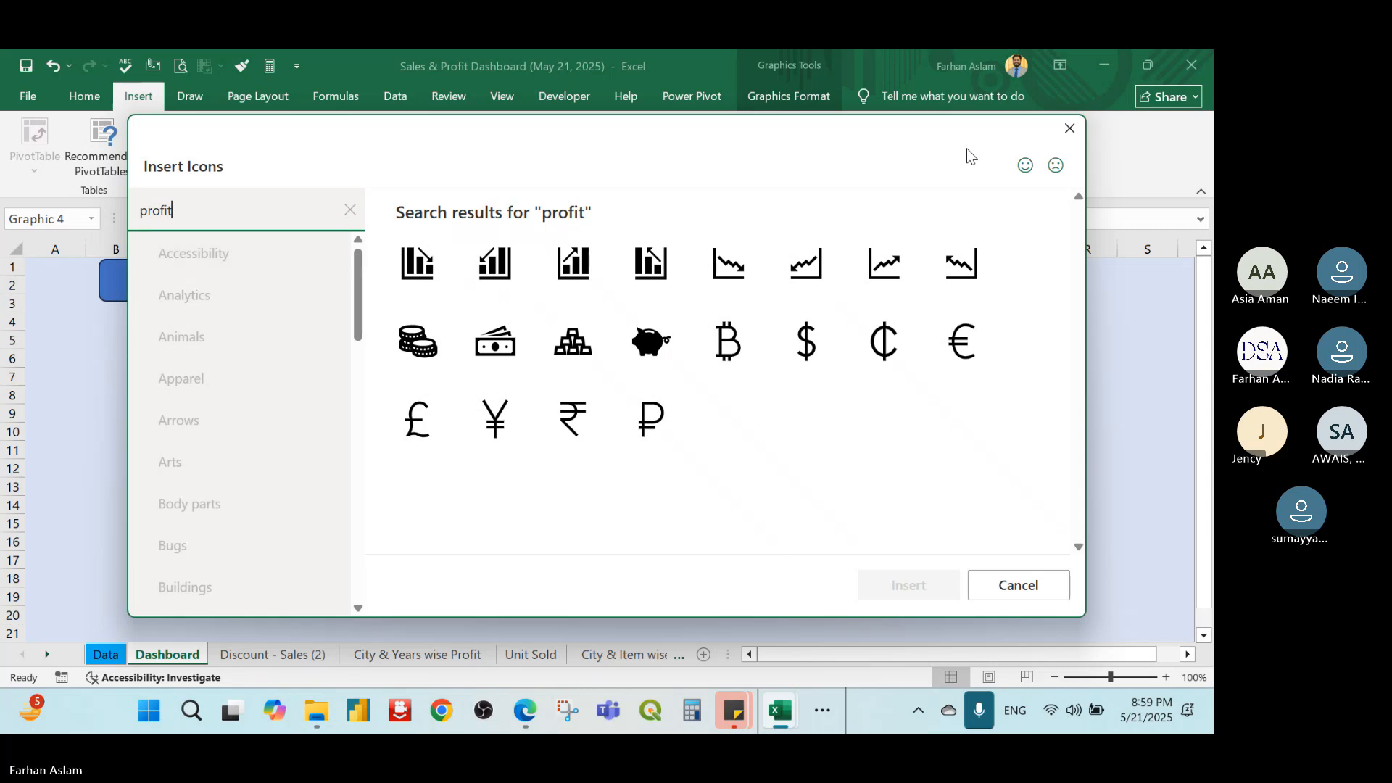
click(1069, 129)
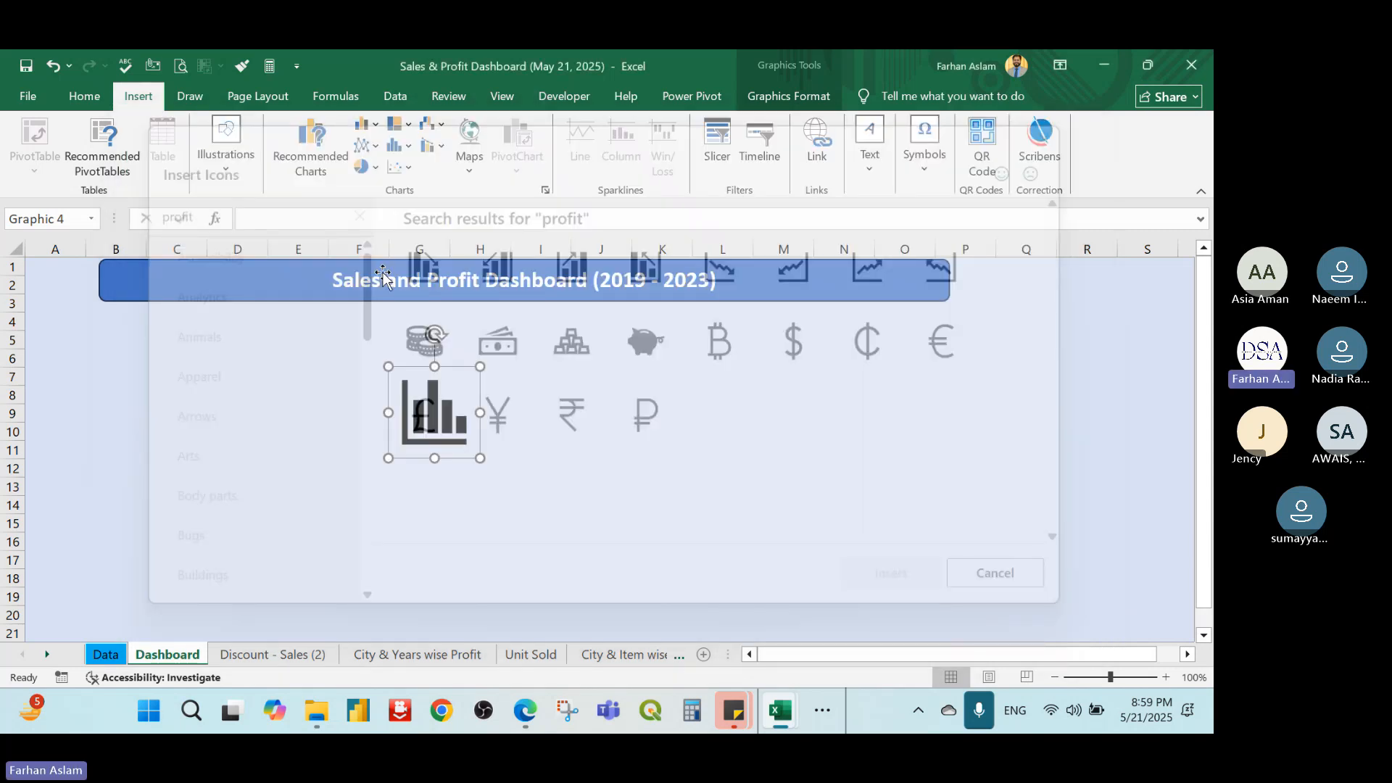
Move the bar chart icon into column A beside the title banner and shrink it to about 0.58" square
drag(442, 398, 79, 293)
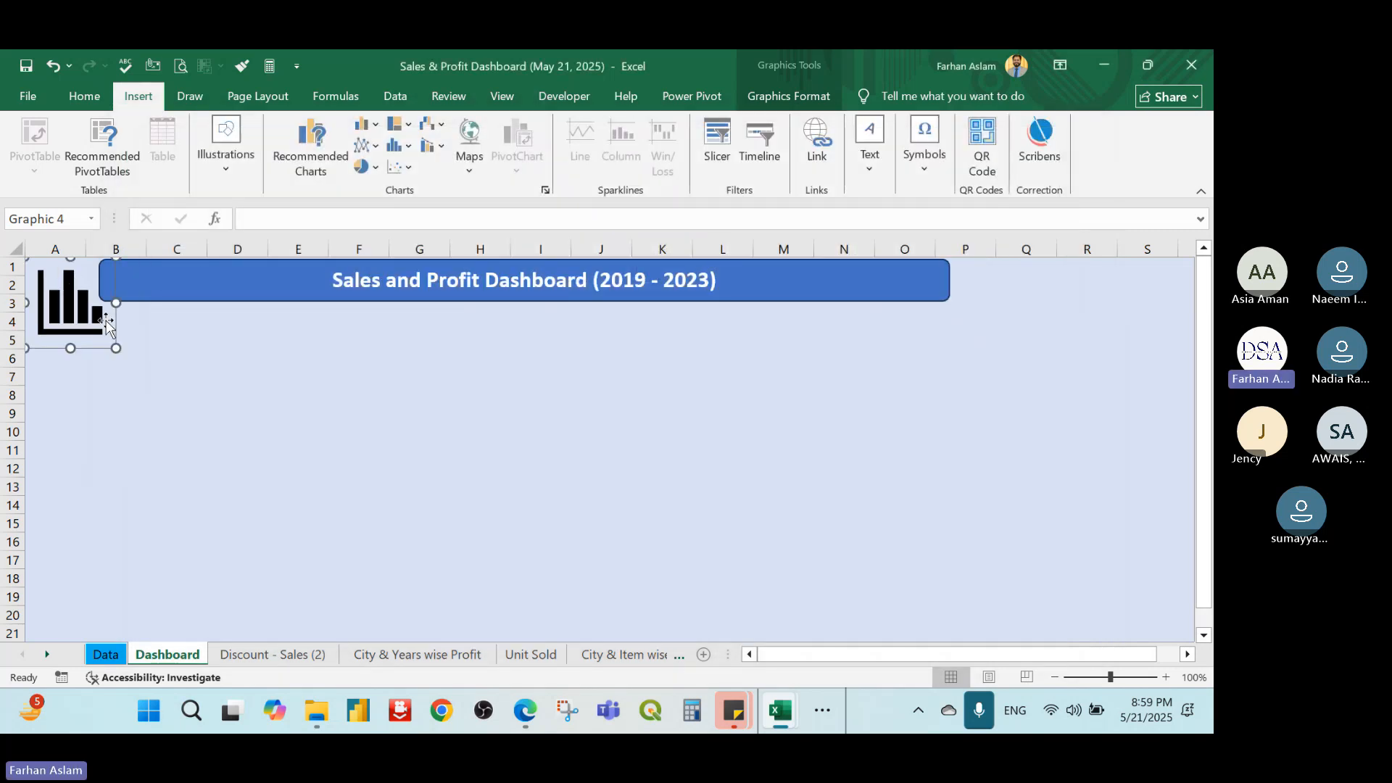
drag(113, 346, 80, 281)
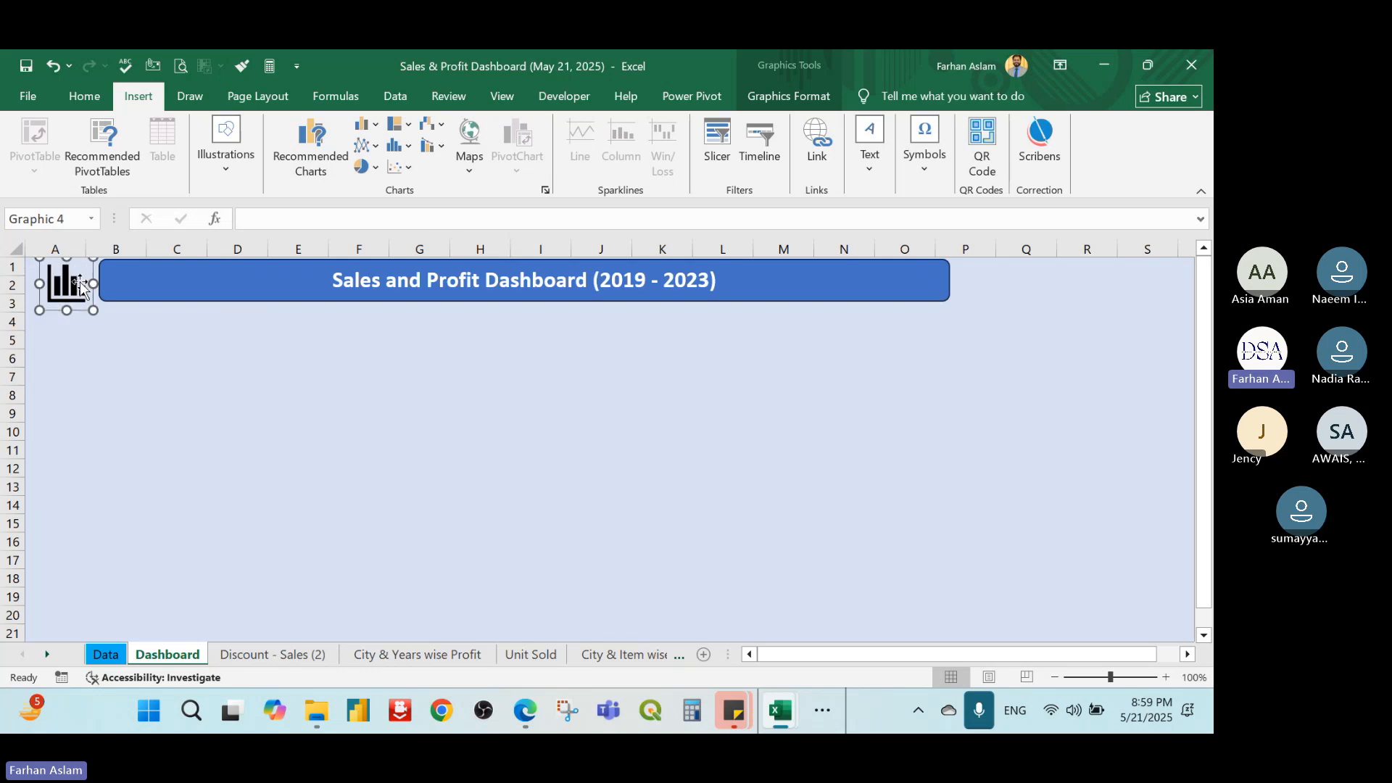
Apply the solid blue preset style to the bar chart icon and shrink it slightly to match the banner's height
double_click(79, 282)
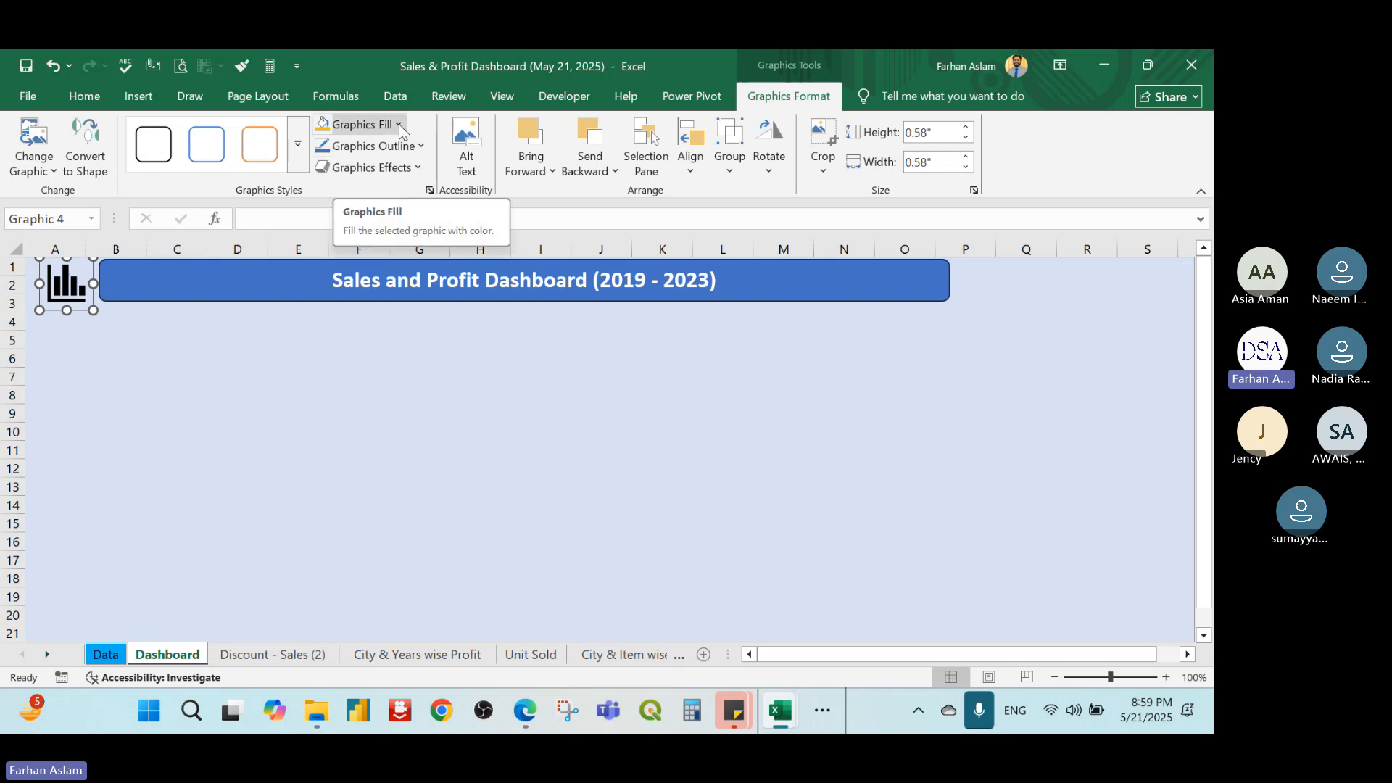
click(303, 163)
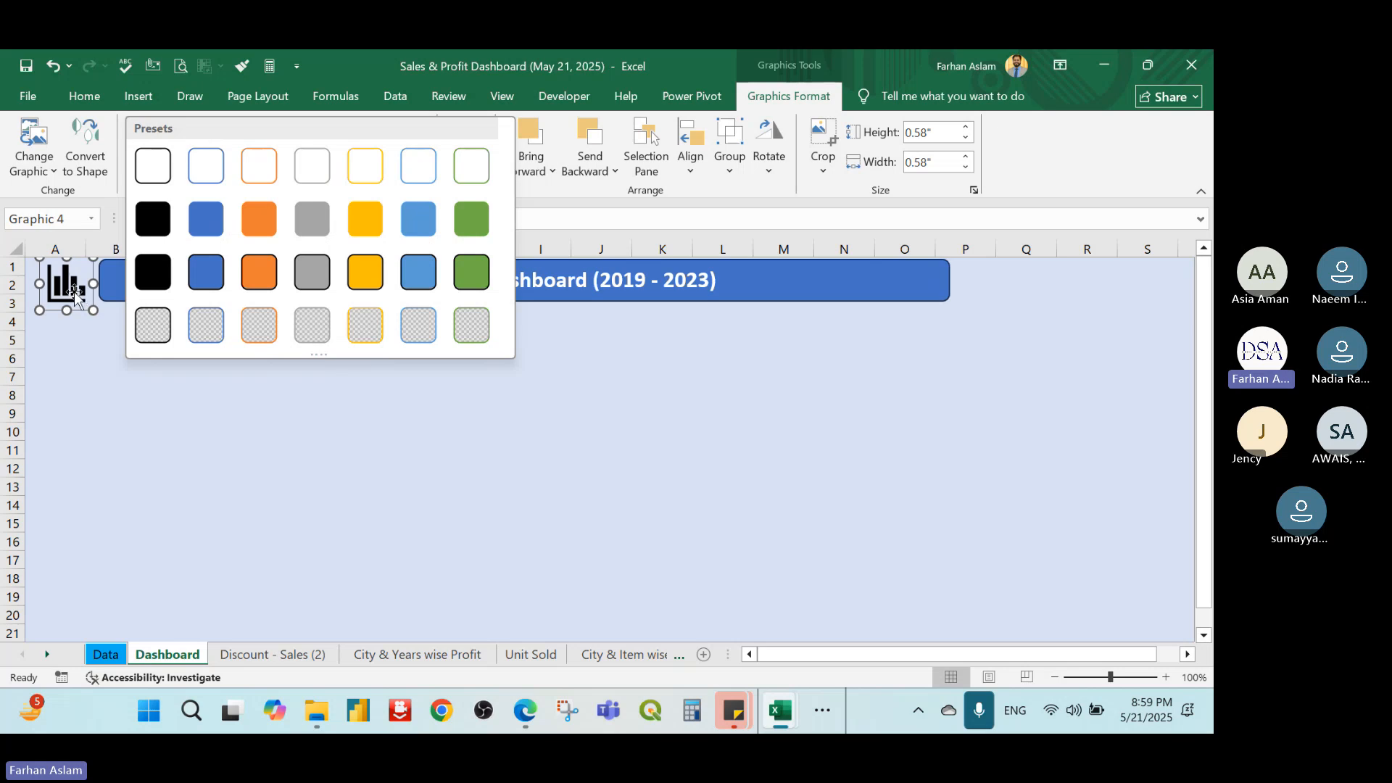
click(197, 227)
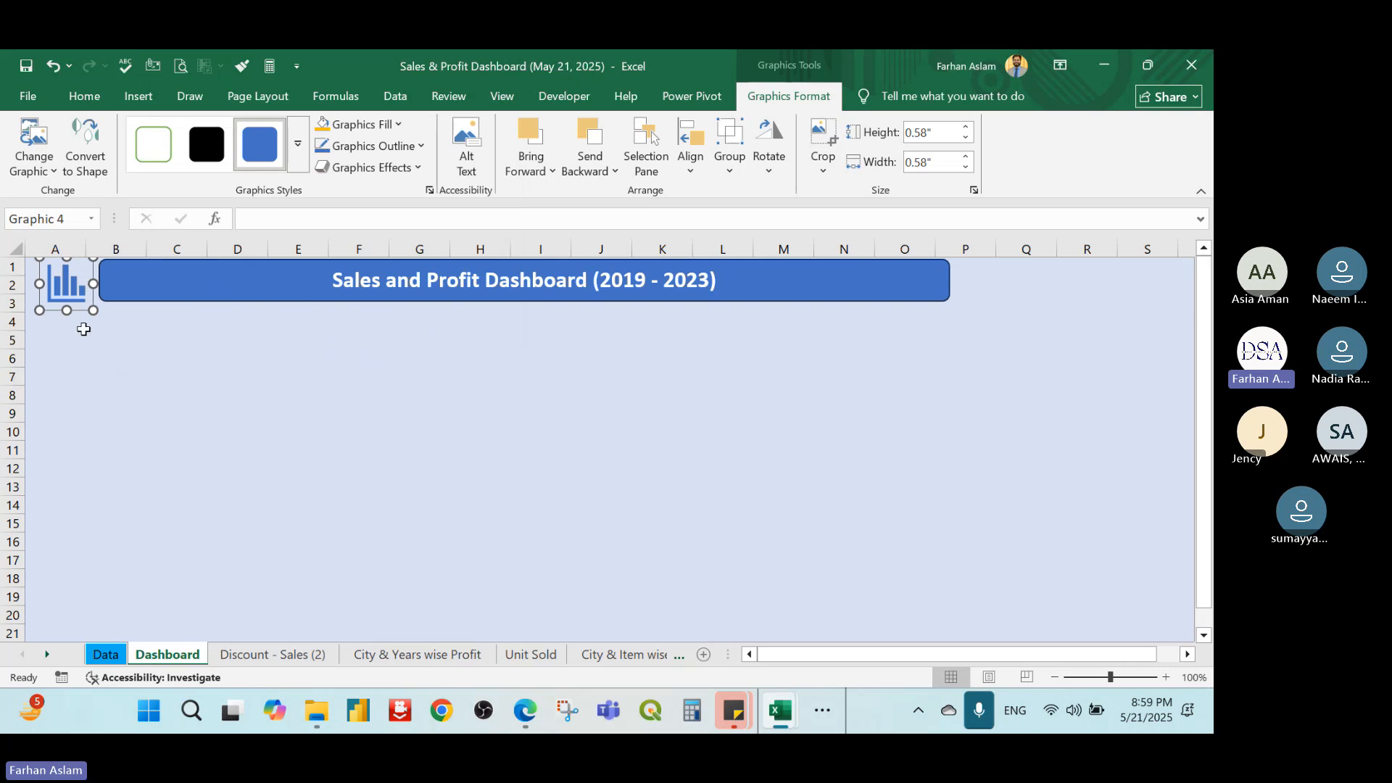
drag(92, 310, 87, 304)
click(151, 353)
double_click(151, 354)
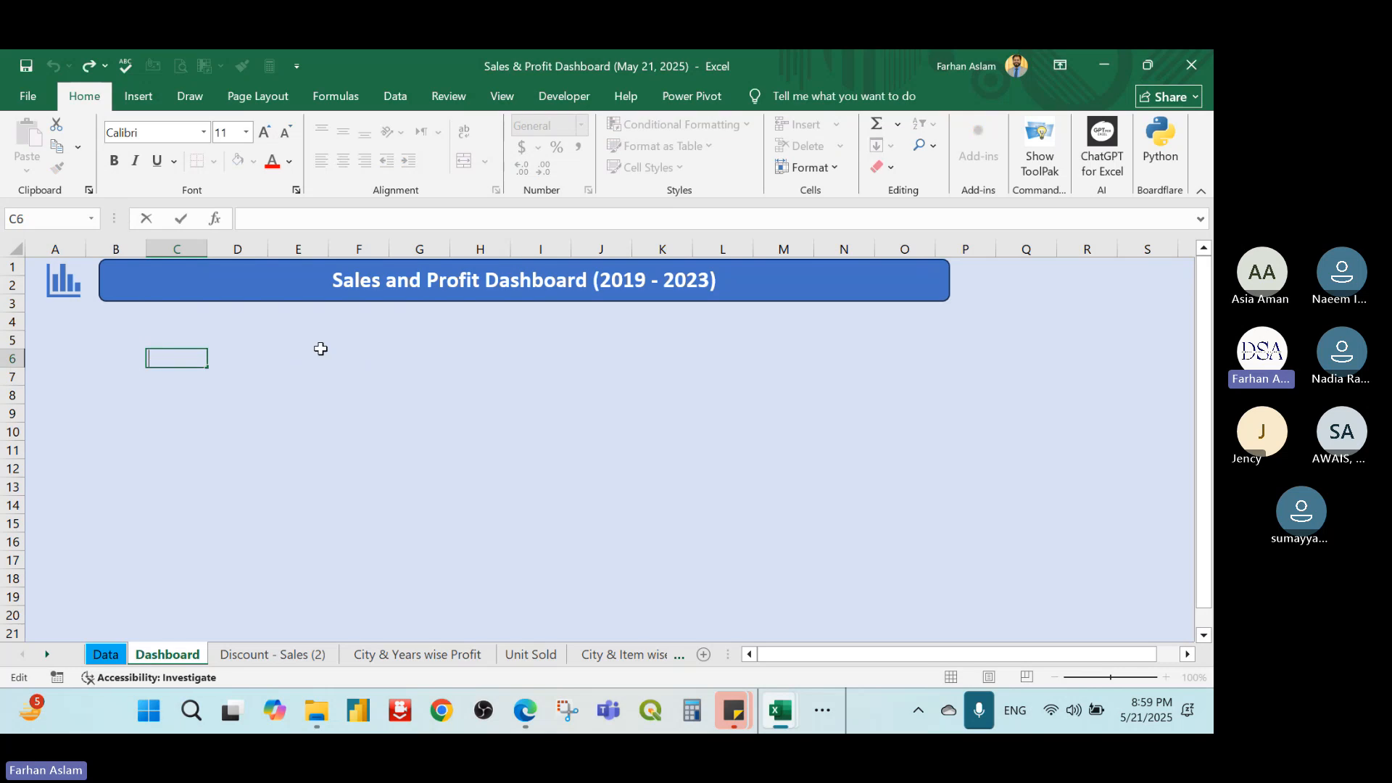
Copy the City & Item wise Sales chart with the city and item breakdown from its own sheet into the Dashboard sheet at cell C7
click(795, 396)
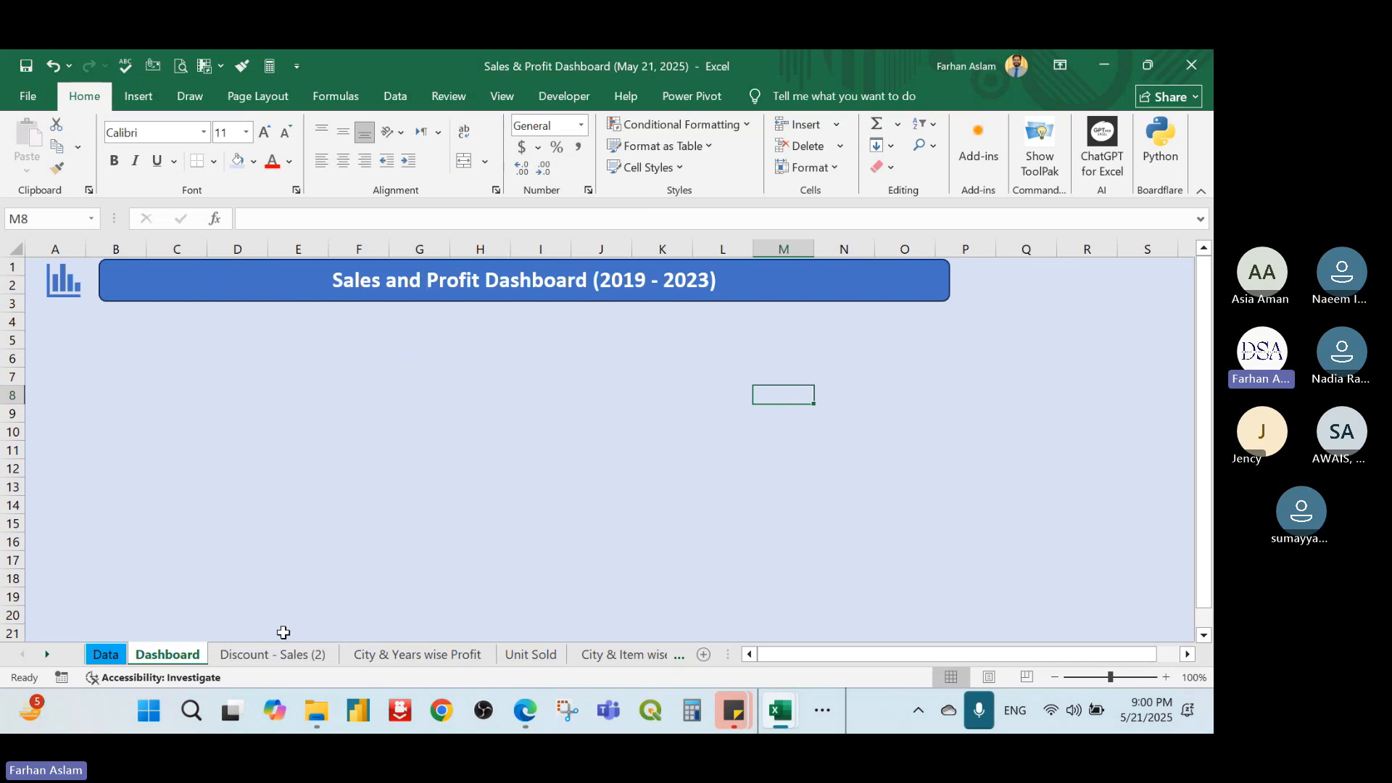
click(611, 656)
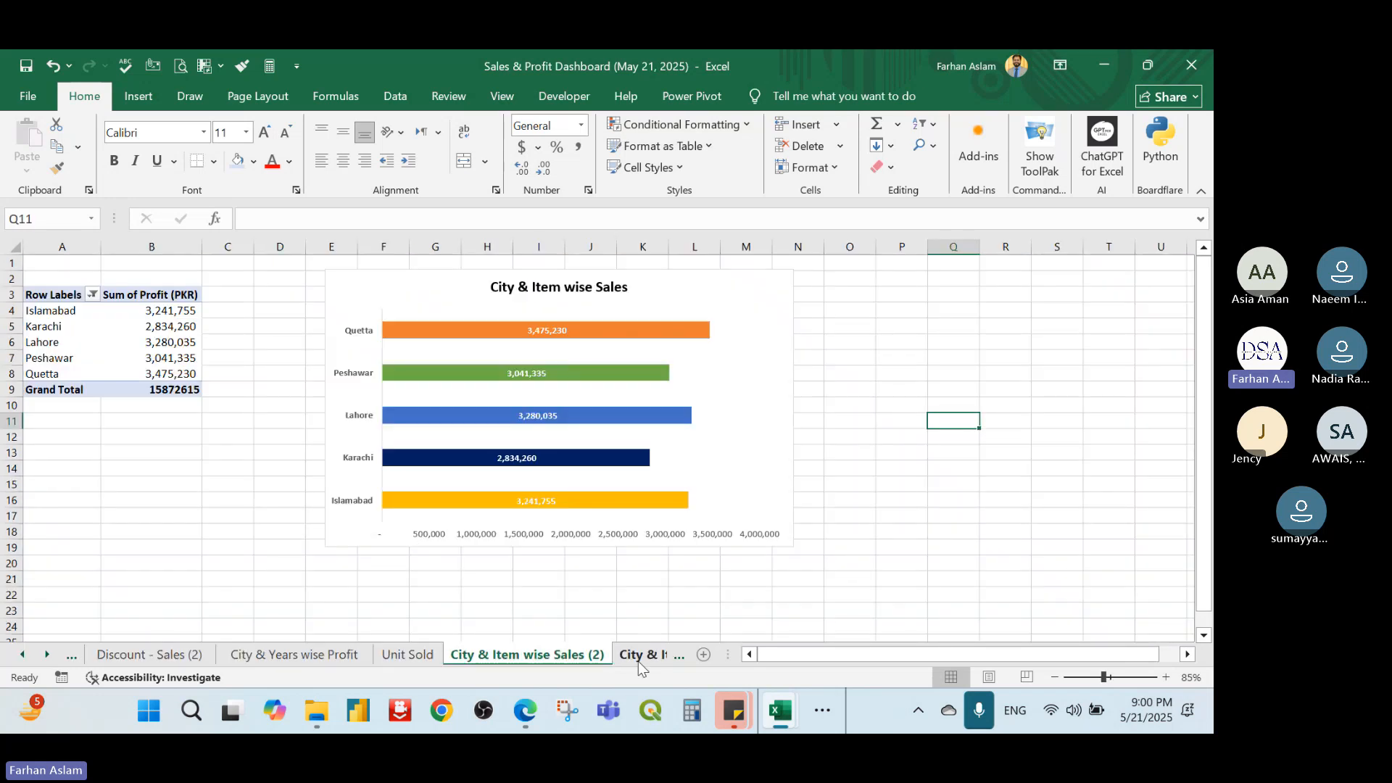
click(638, 656)
click(393, 274)
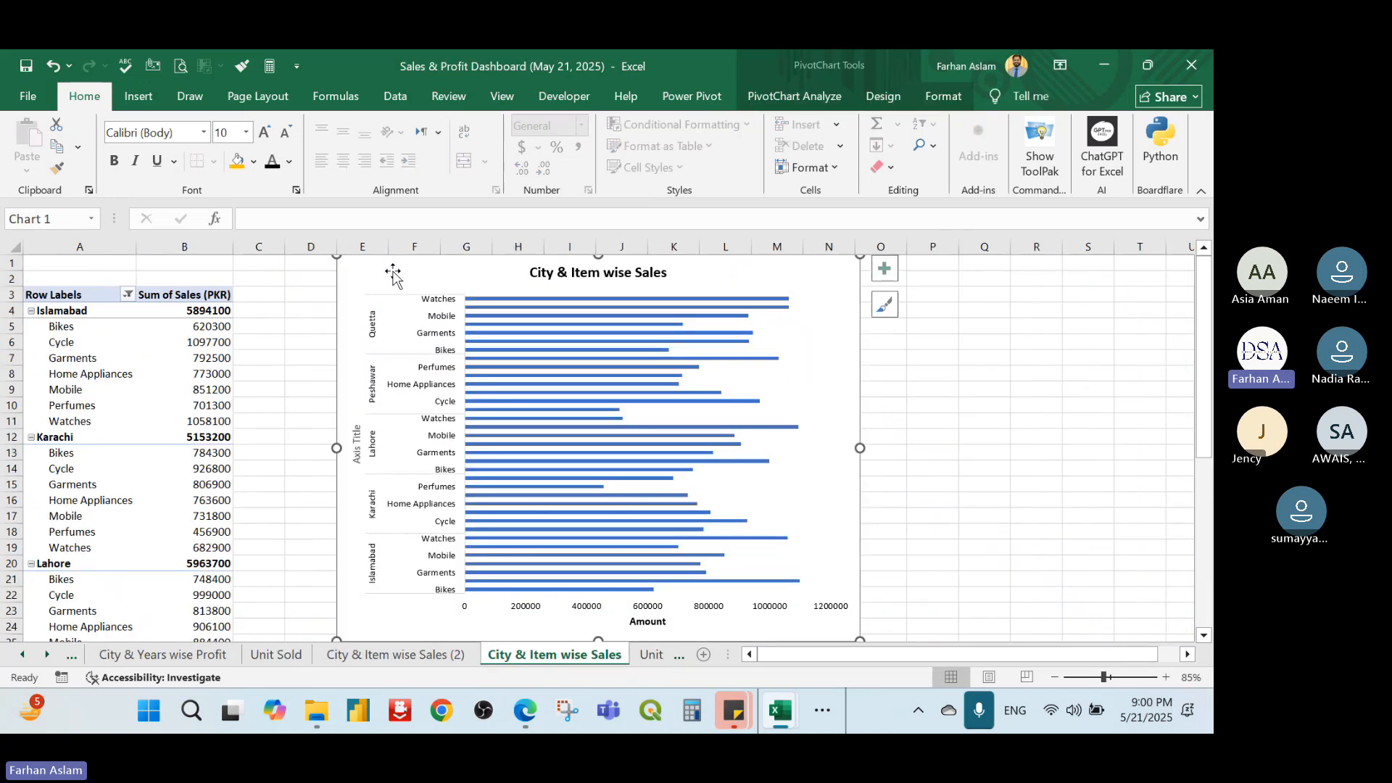
key(ctrl+c)
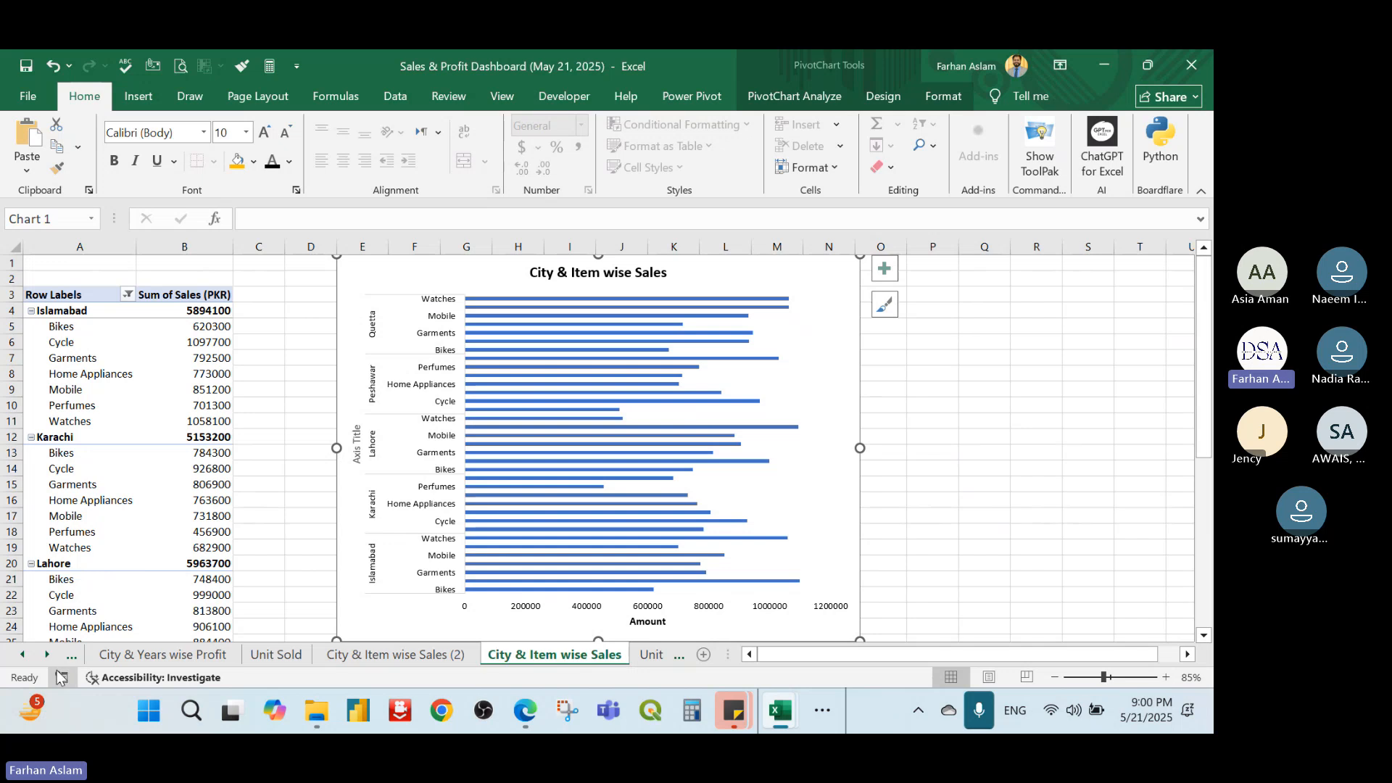
click(22, 656)
click(22, 655)
click(23, 655)
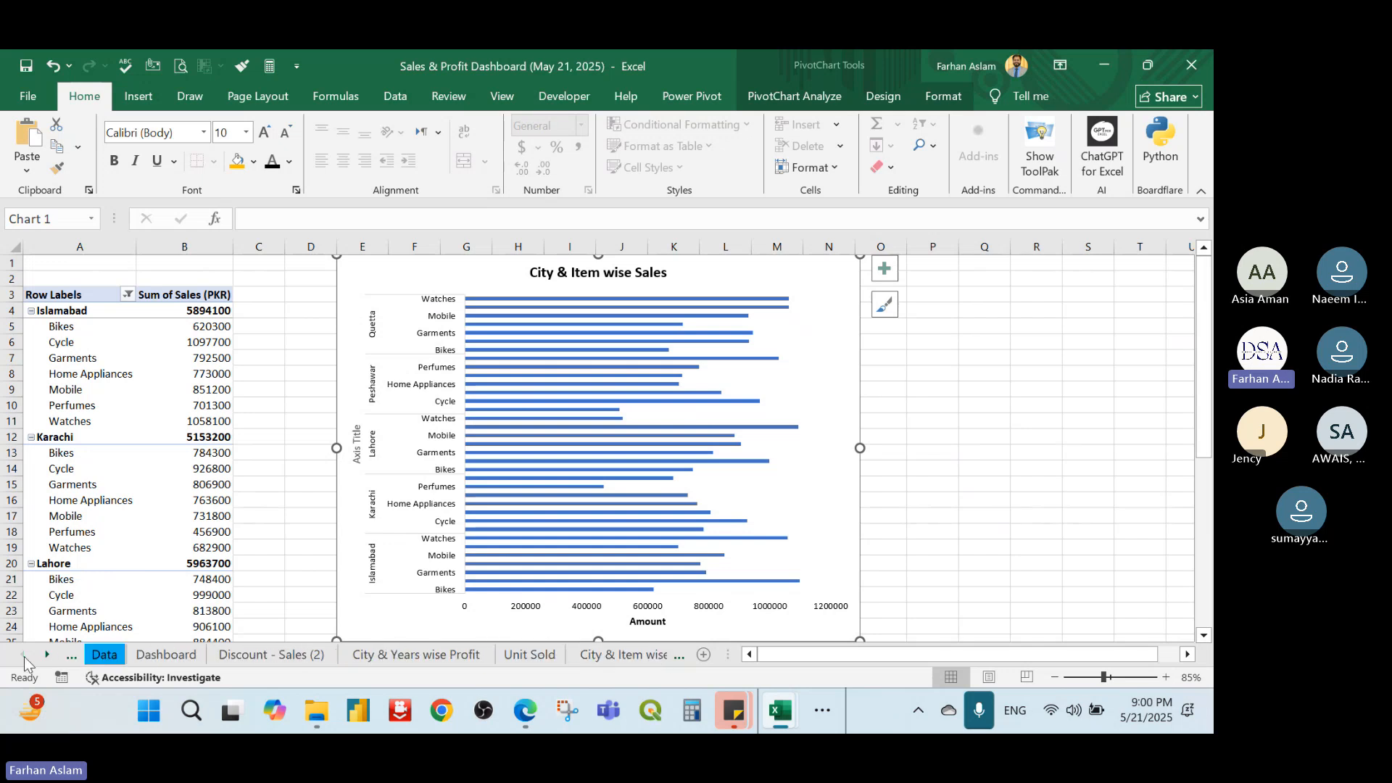
click(168, 655)
click(174, 377)
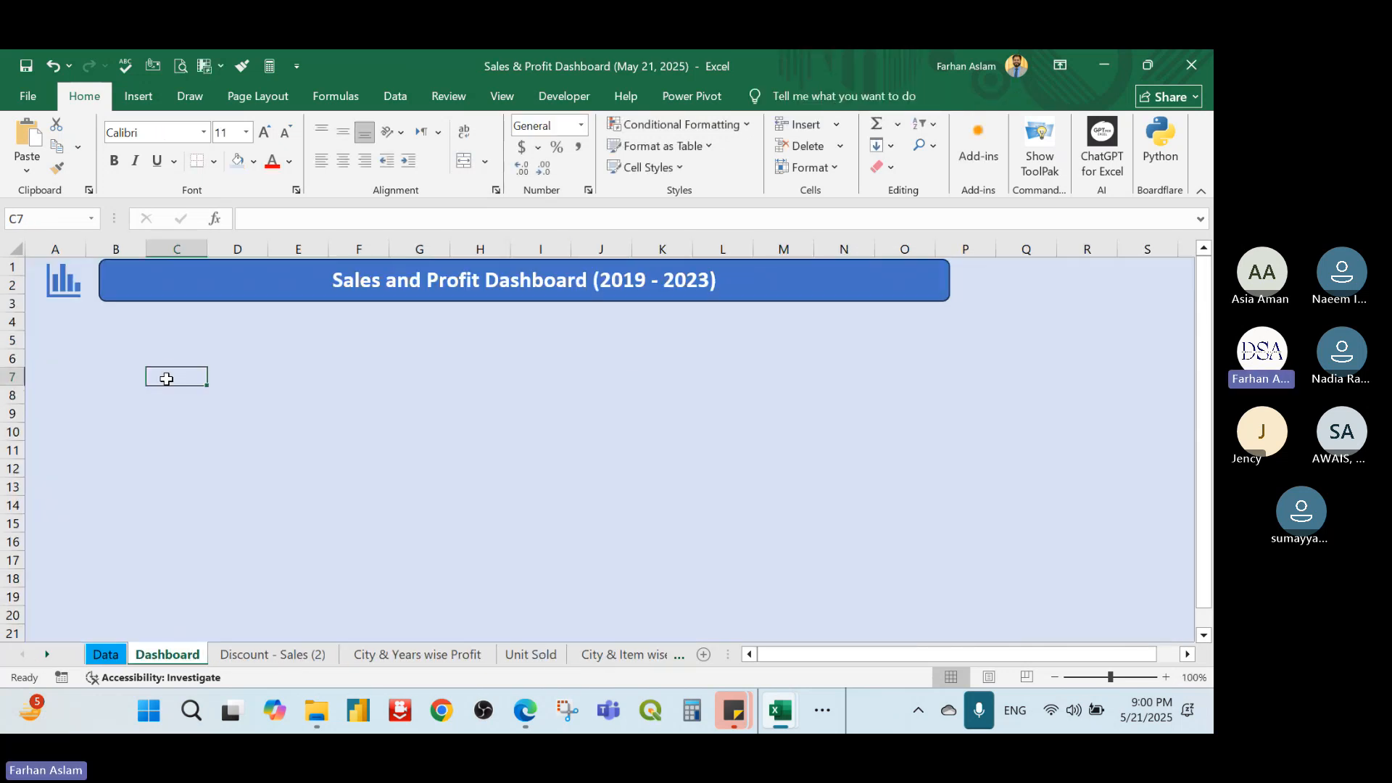
key(ctrl+v)
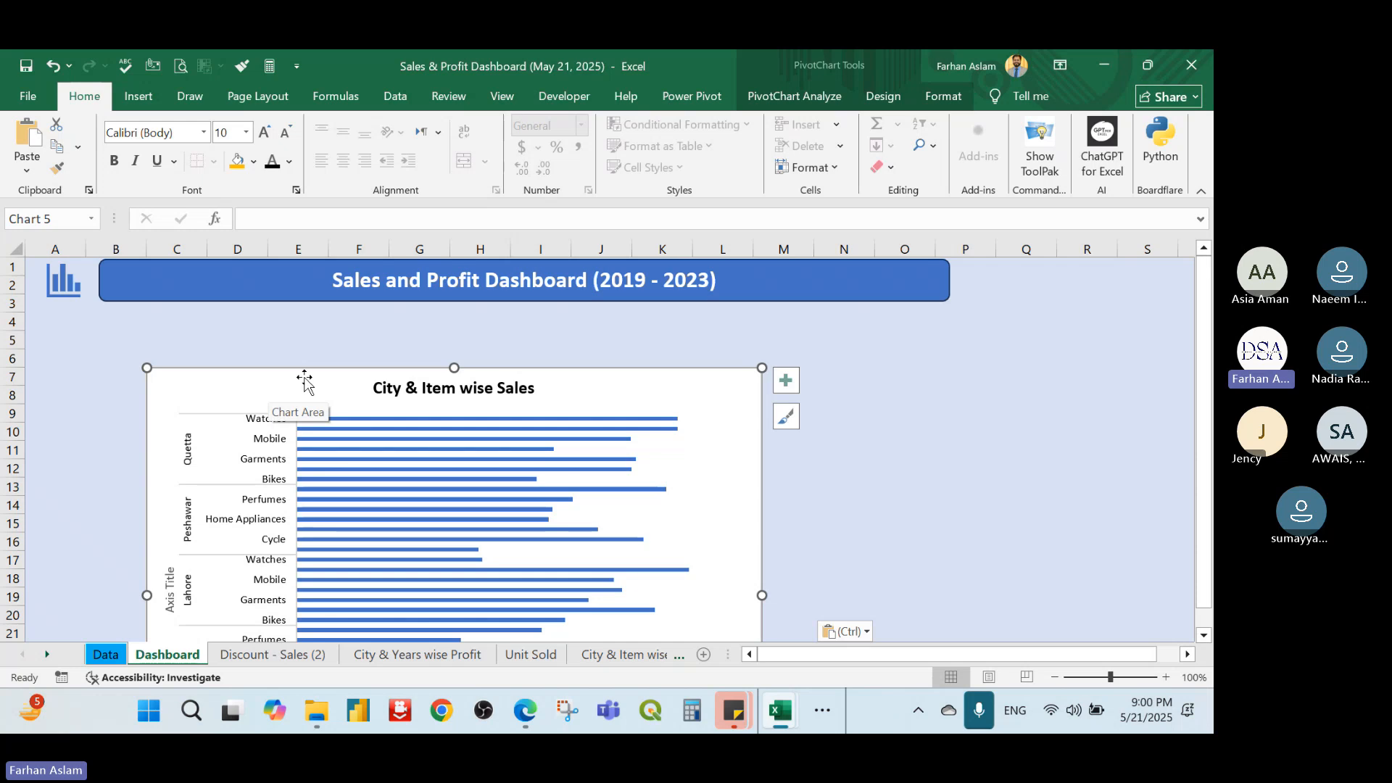
Move the pasted City & Item wise Sales chart beneath the title banner starting at column A, and narrow it to end around column G
drag(305, 370, 188, 320)
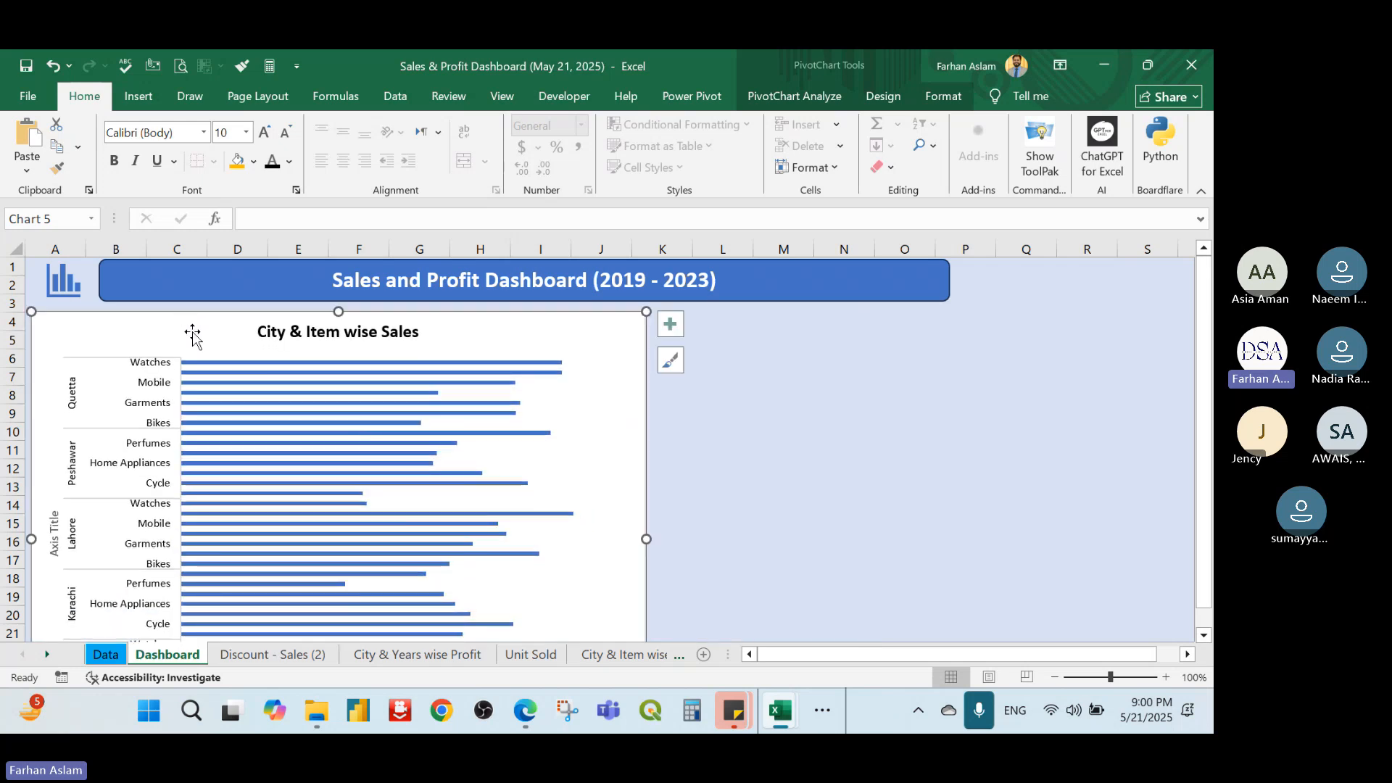
ctrl+scroll(229, 388, down, 1)
click(628, 403)
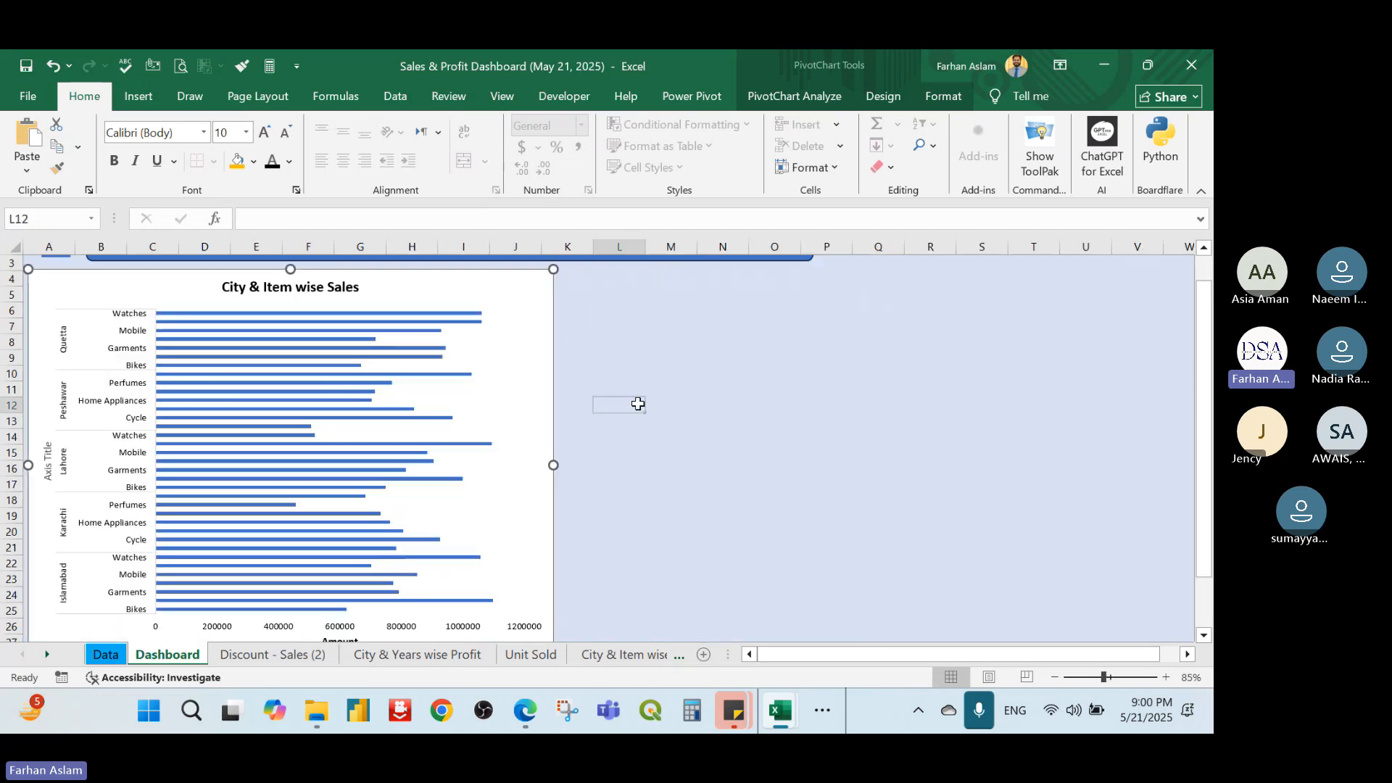
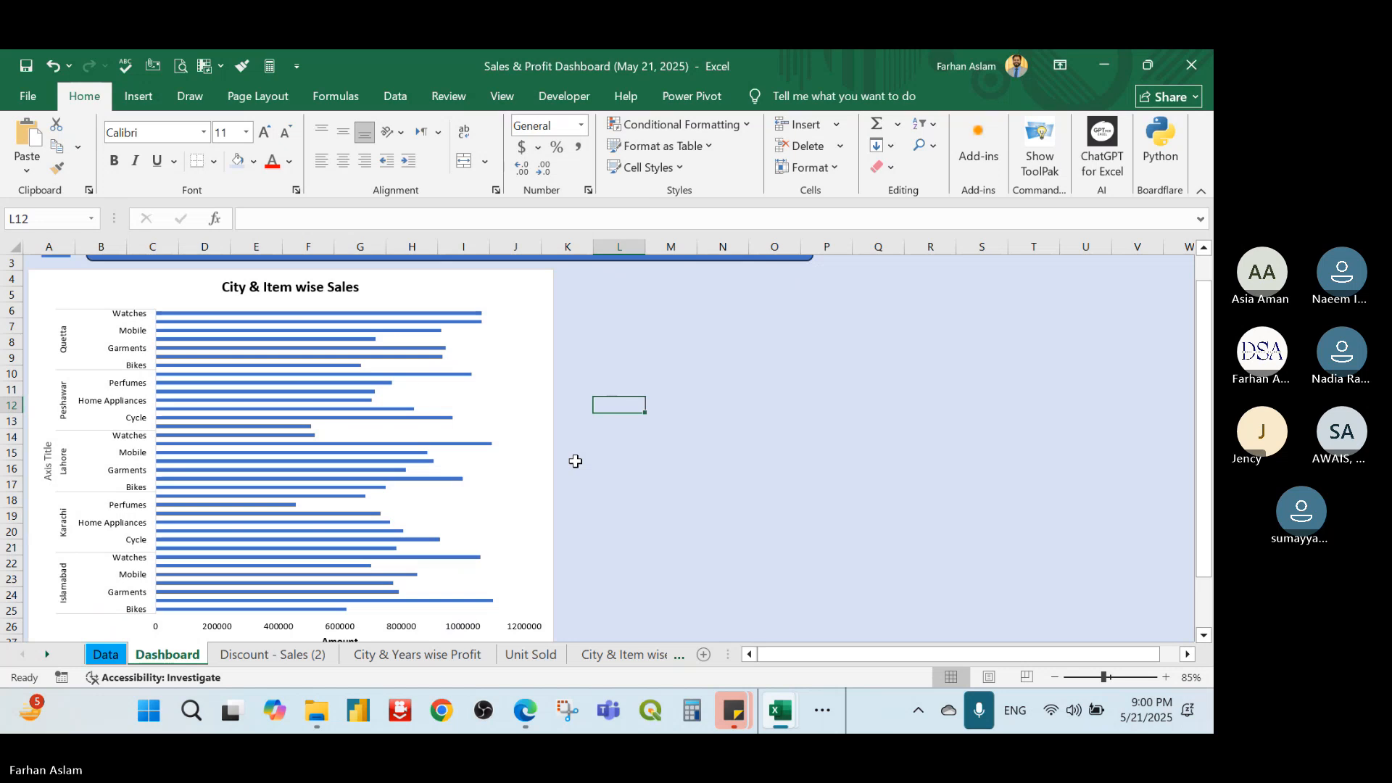
click(539, 451)
drag(554, 463, 407, 464)
click(507, 467)
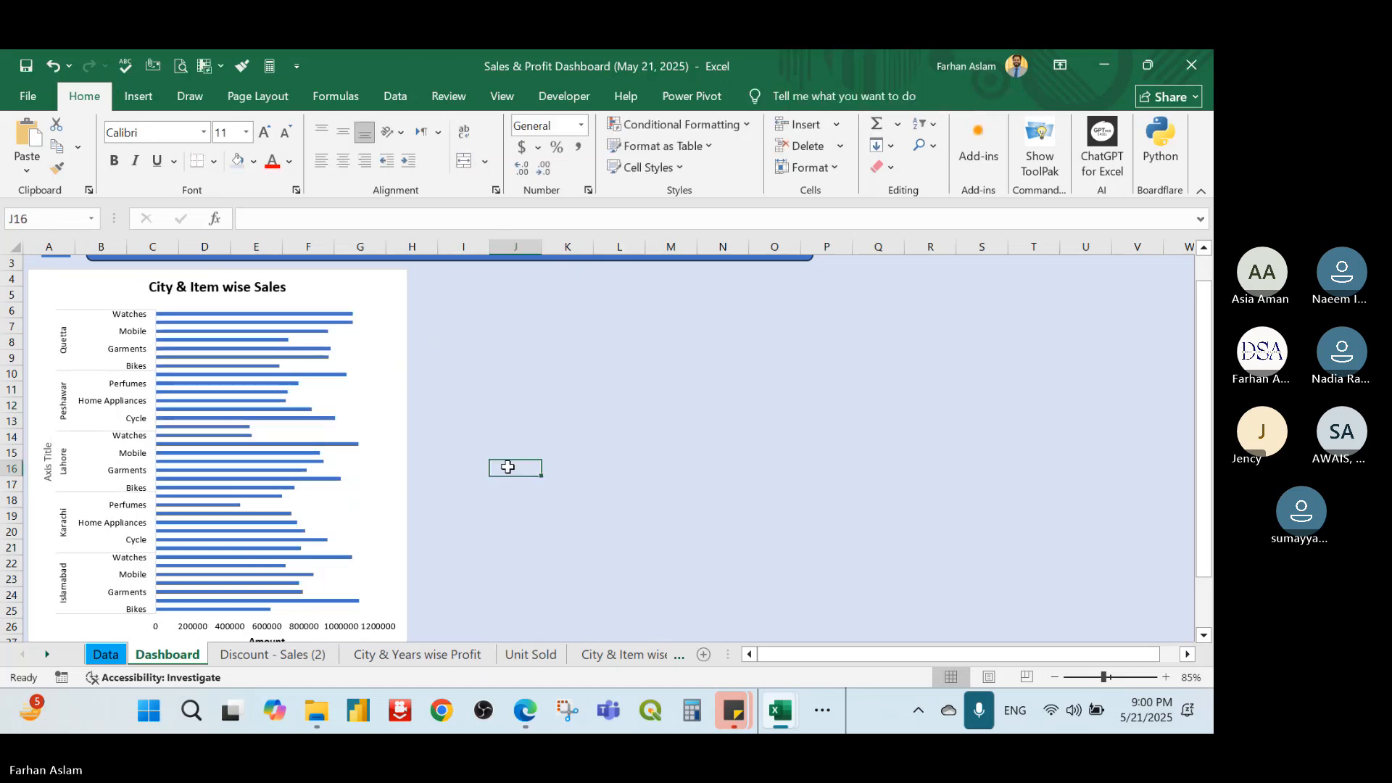
scroll(503, 457, up, 1)
click(400, 308)
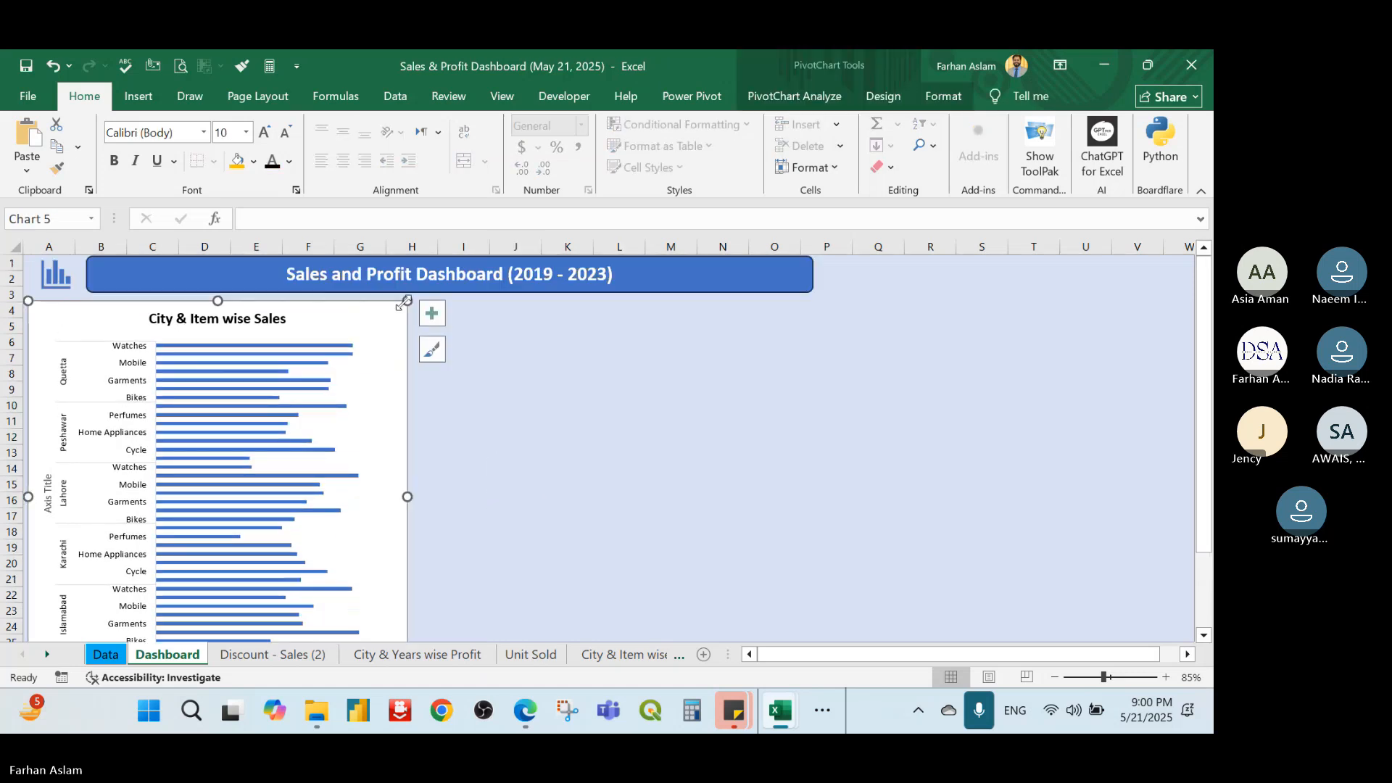
drag(406, 302, 373, 308)
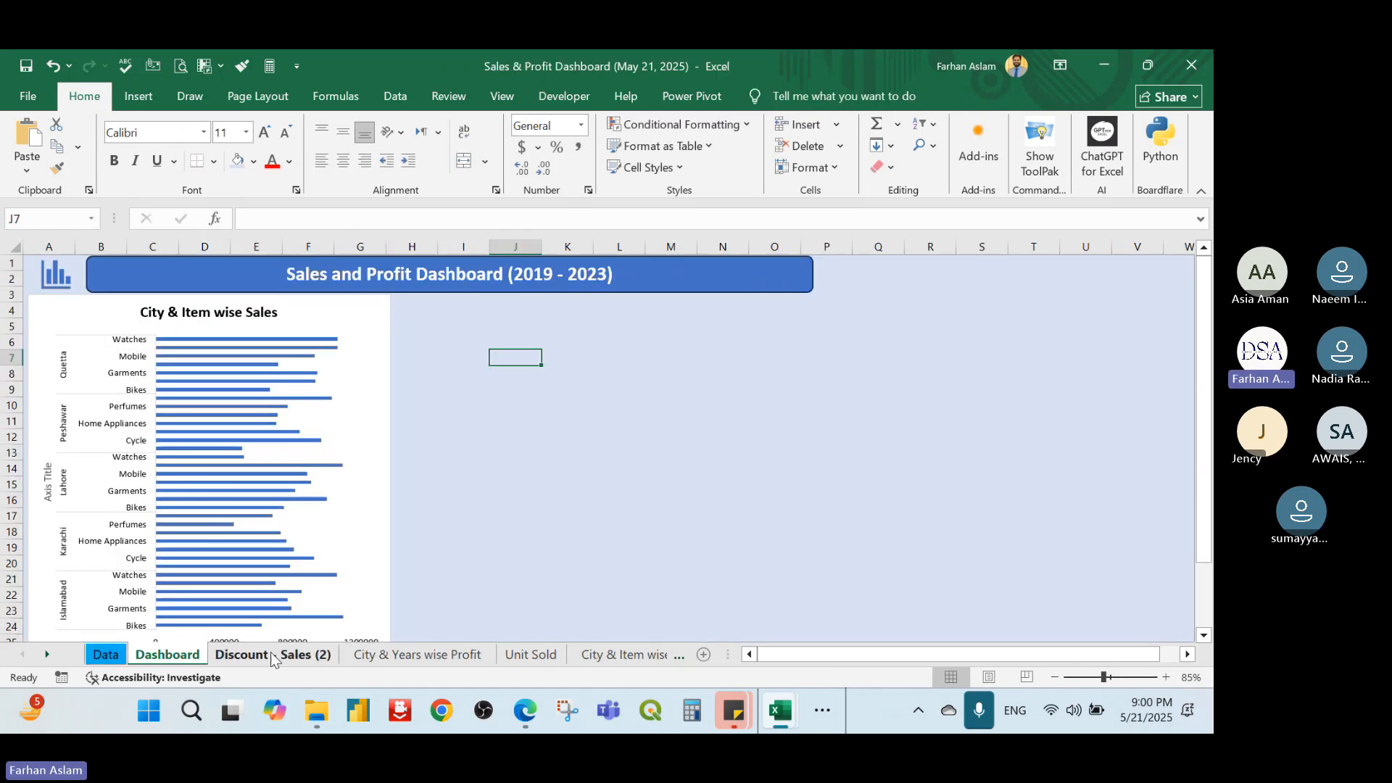
Copy the Item wise Unit Sold chart from the Unit Sold sheet into the Dashboard sheet at cell H4
click(271, 654)
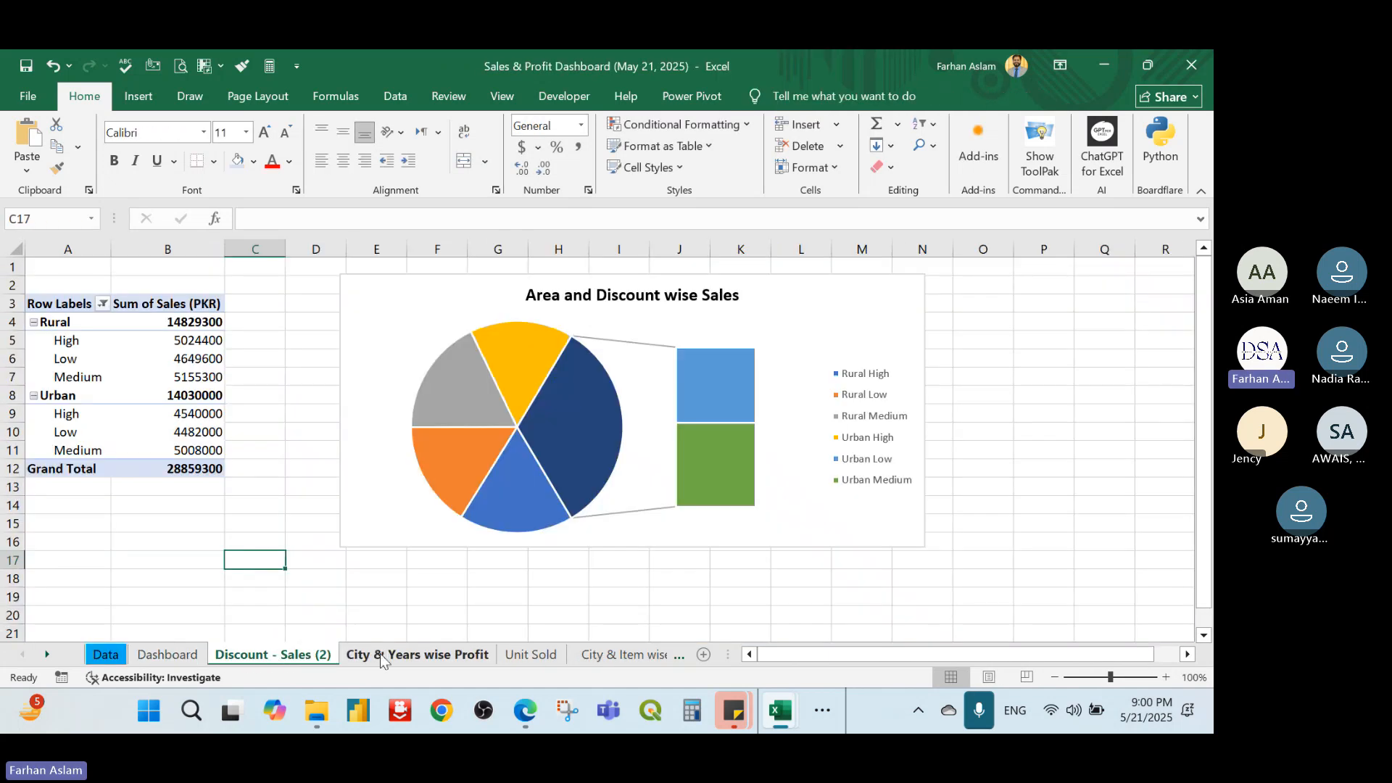
click(417, 655)
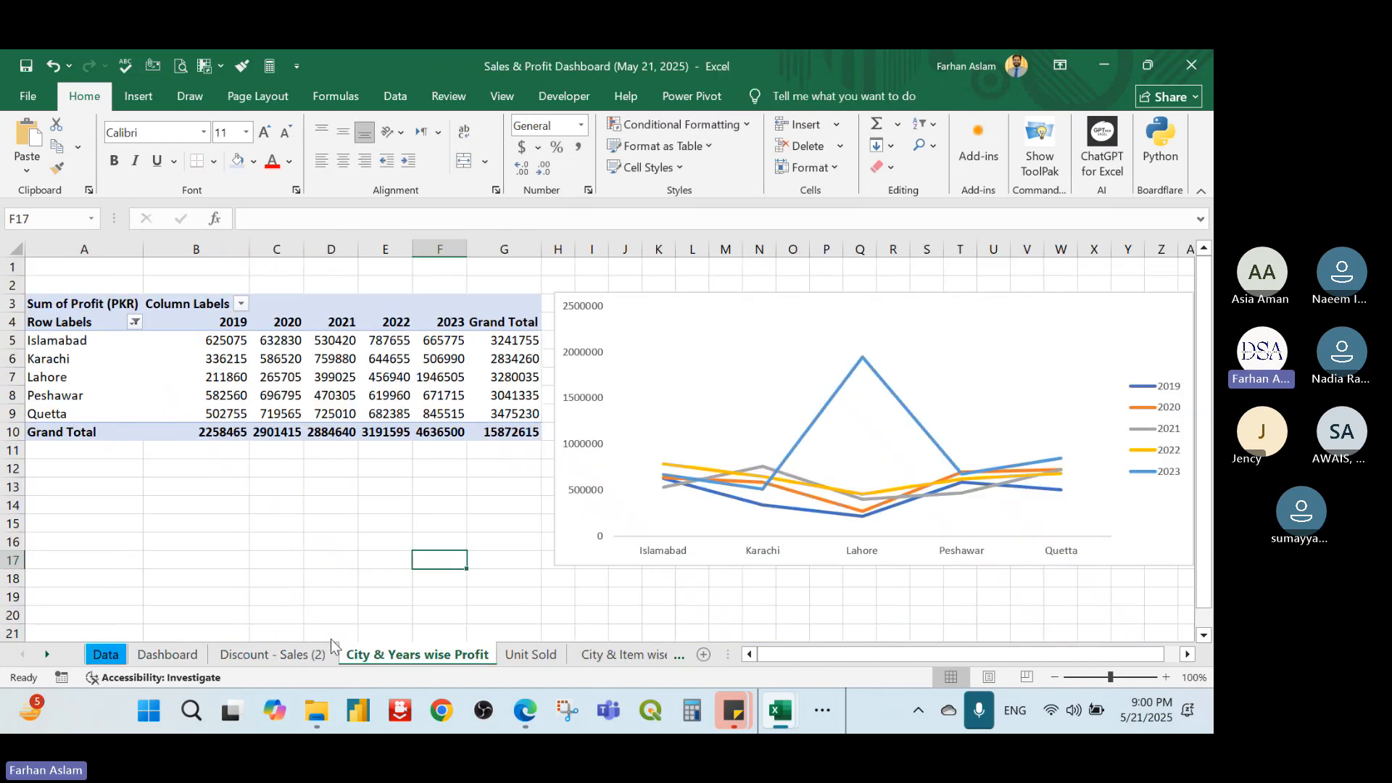
click(531, 655)
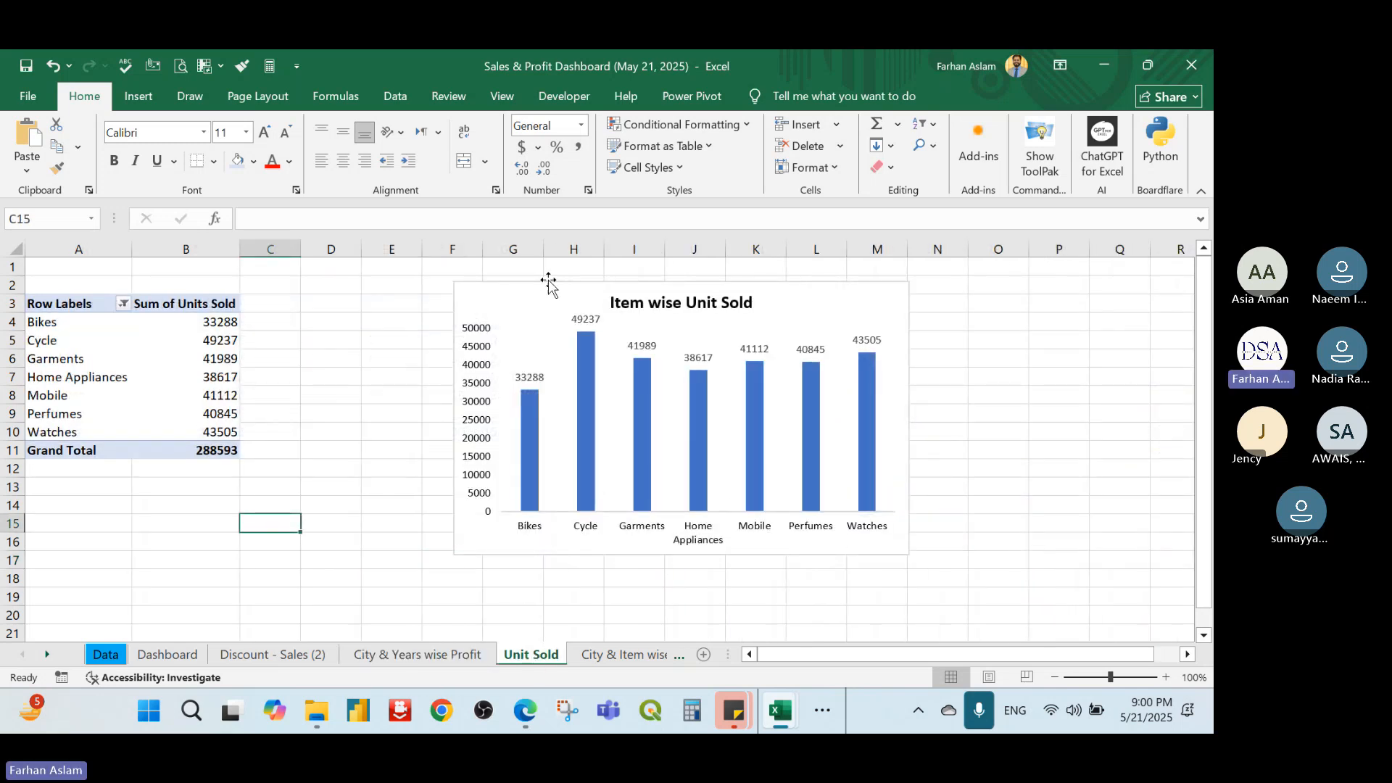
right_click(522, 286)
key(Escape)
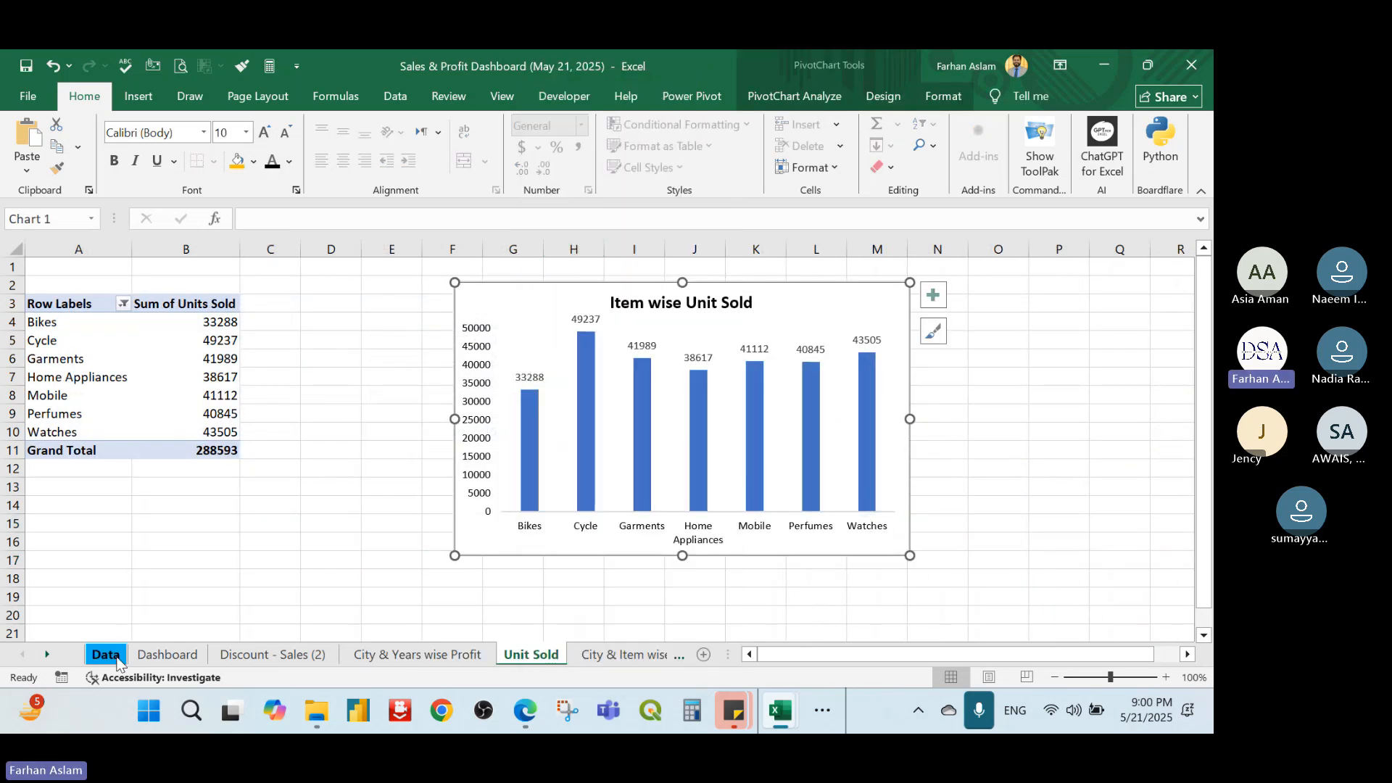
click(167, 655)
click(437, 315)
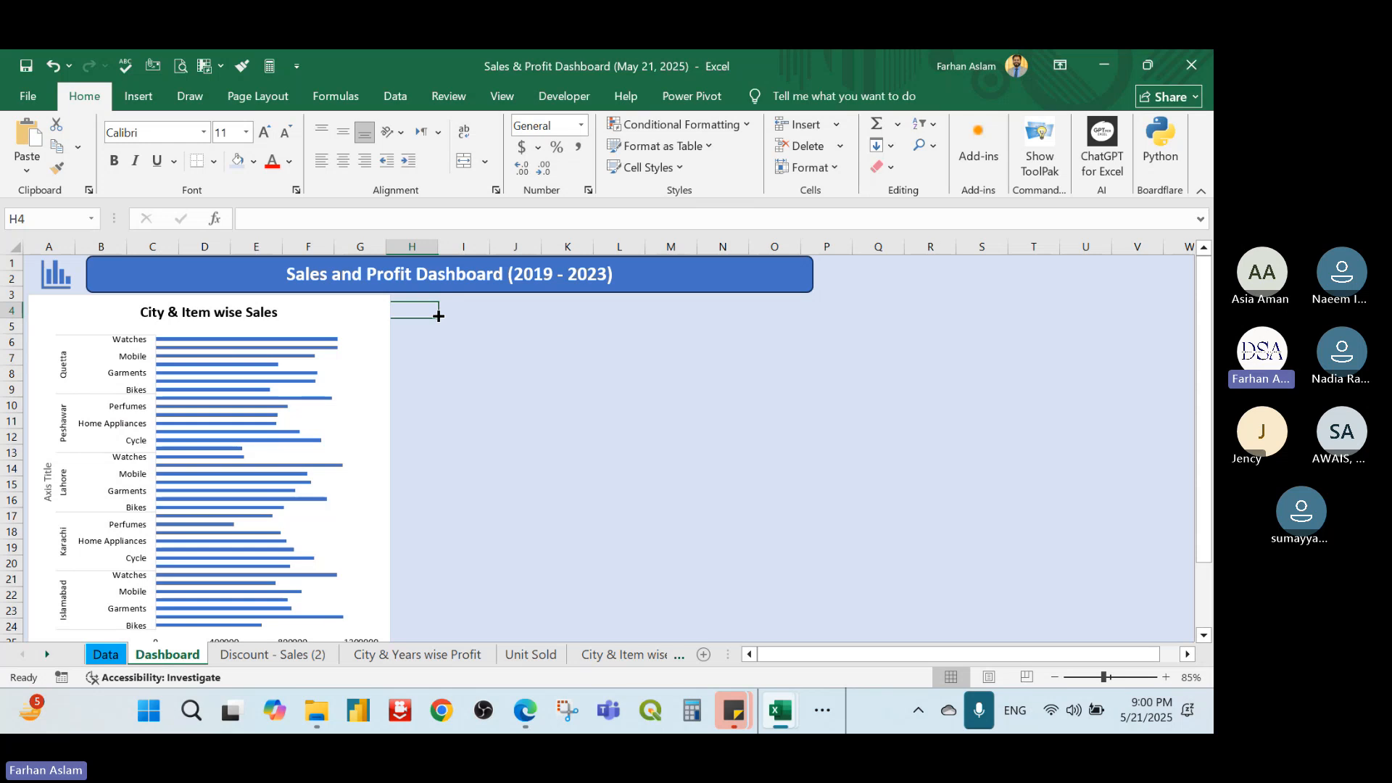
key(ctrl+v)
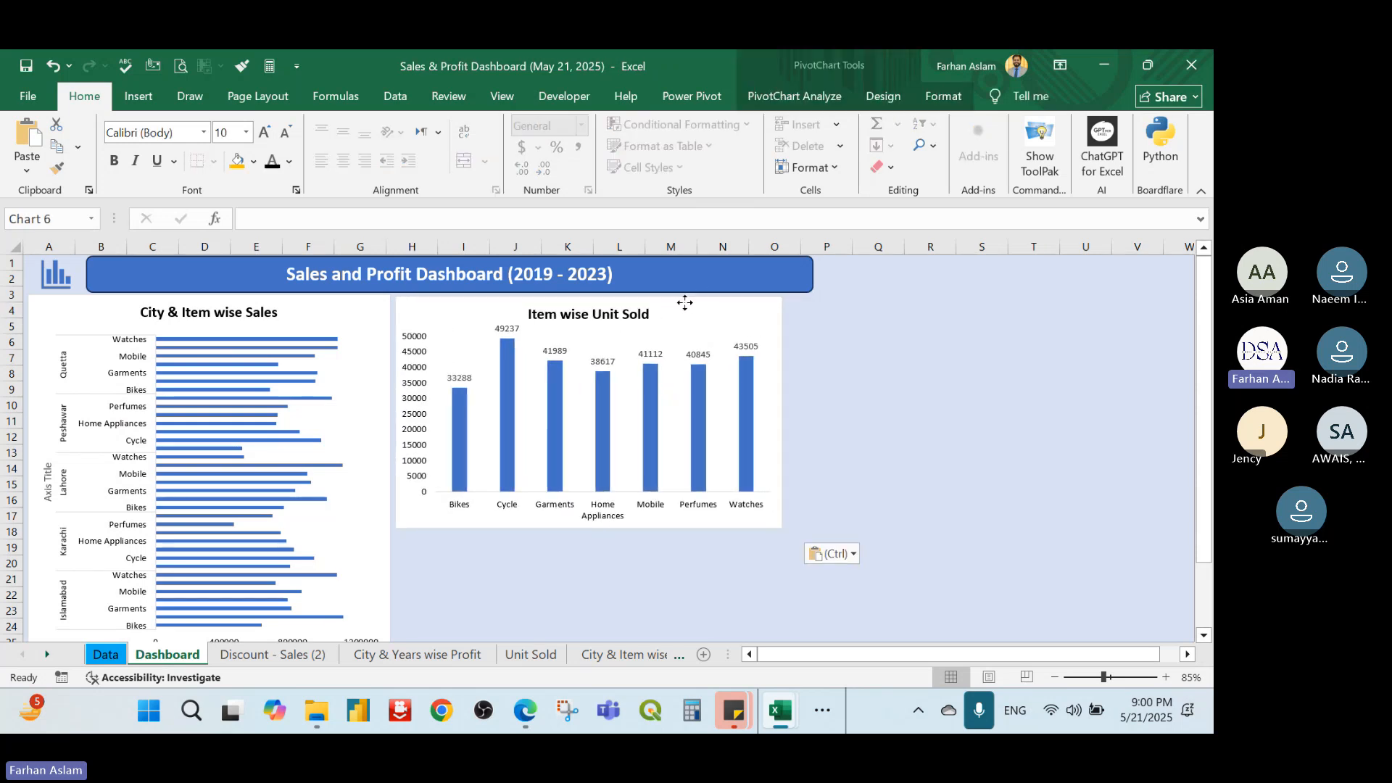
Shrink the Item wise Unit Sold chart and move it down to start around row 14, spanning columns H to M
drag(781, 530, 730, 501)
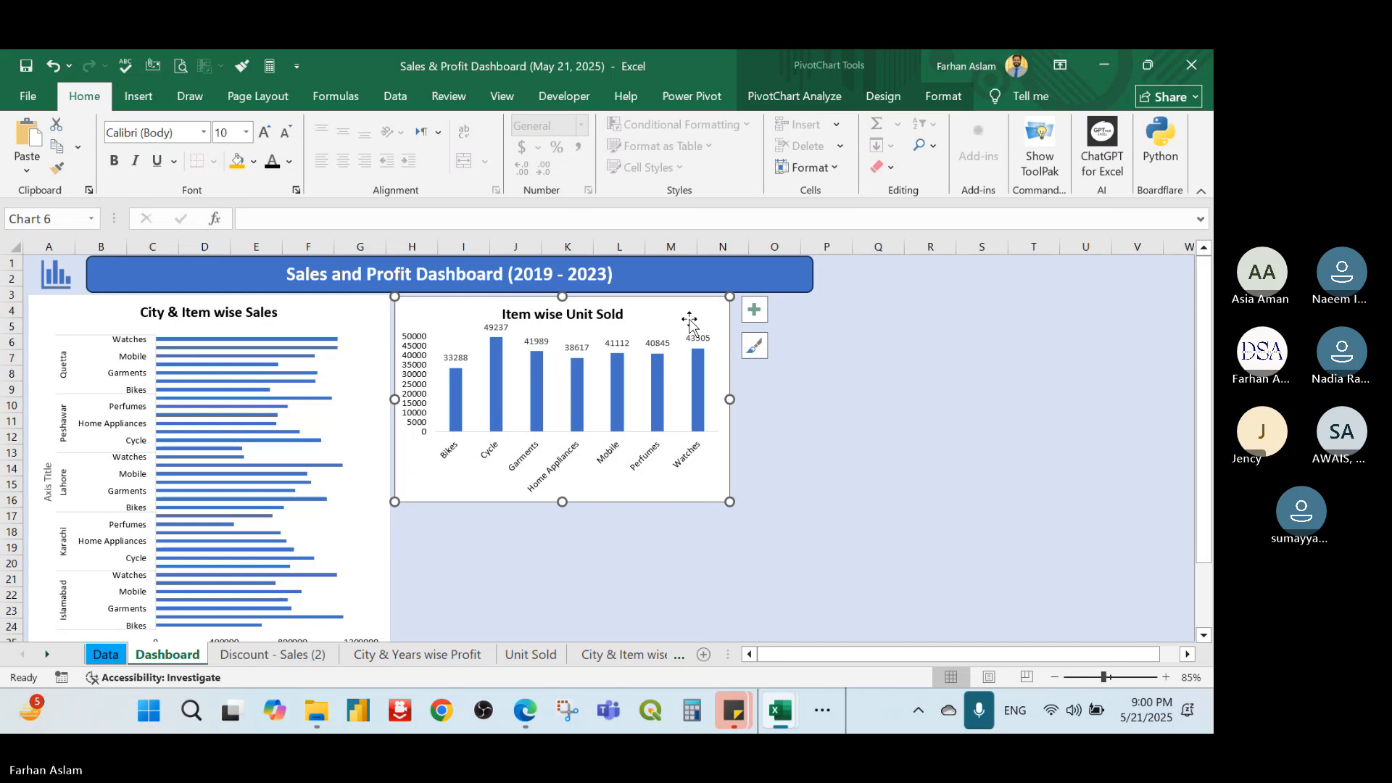
drag(689, 323, 687, 471)
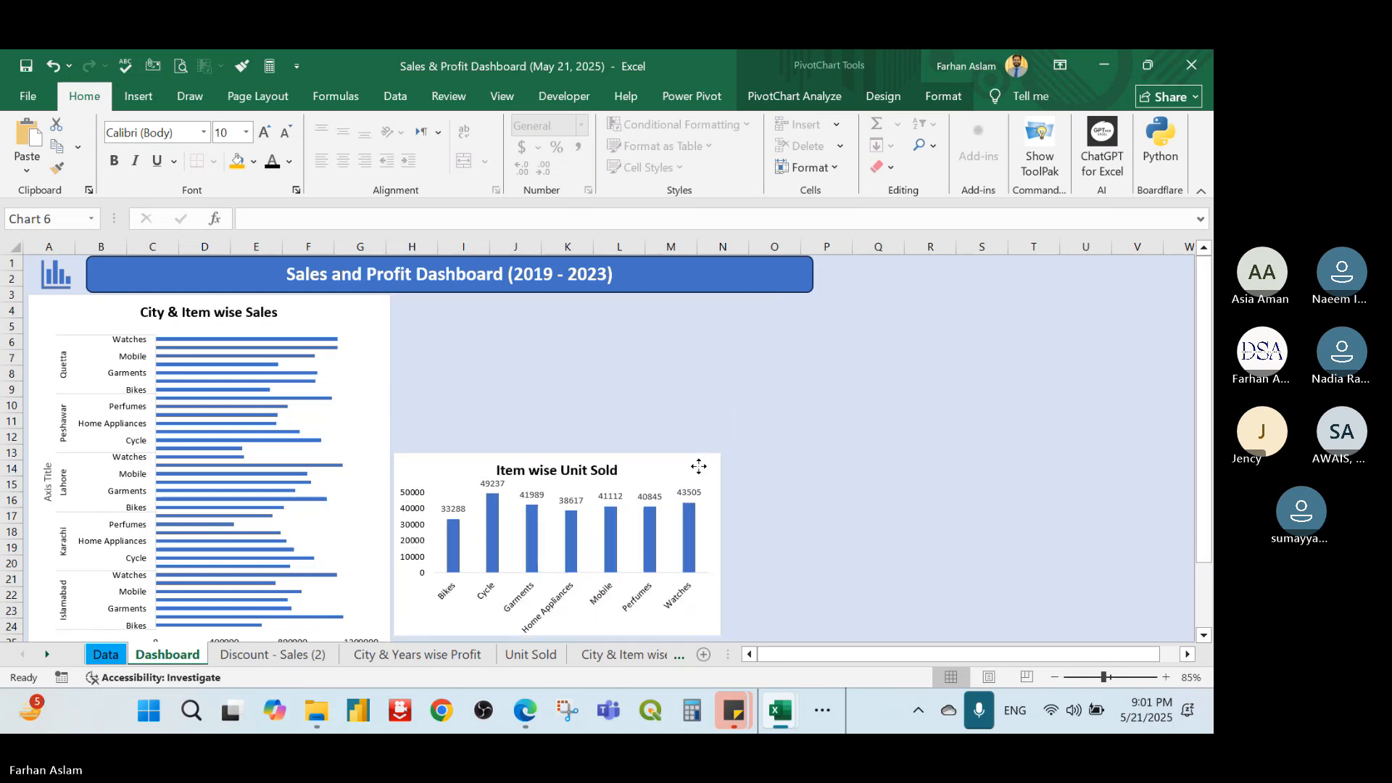
click(844, 468)
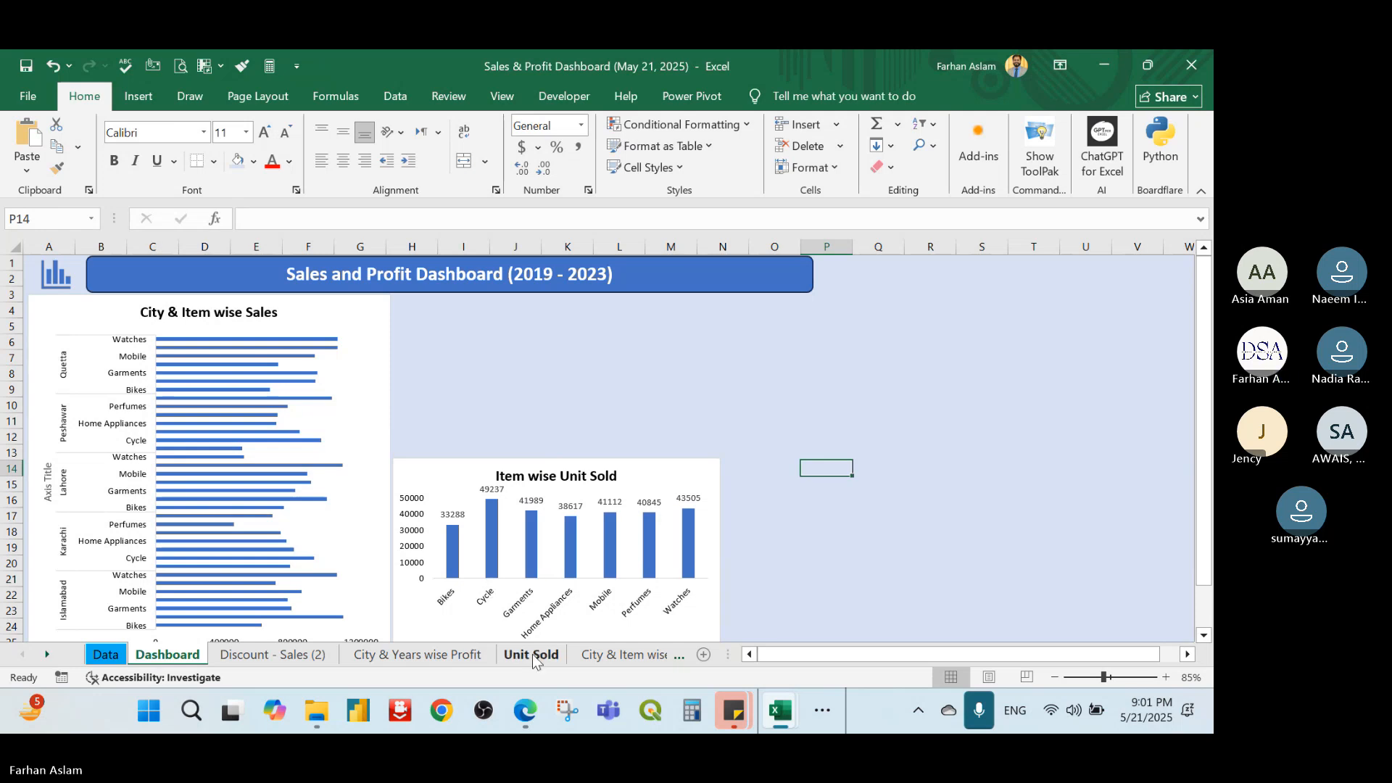
Copy the multicolored bar chart from the City & Item wise Sales (2) sheet into the Dashboard sheet
click(606, 654)
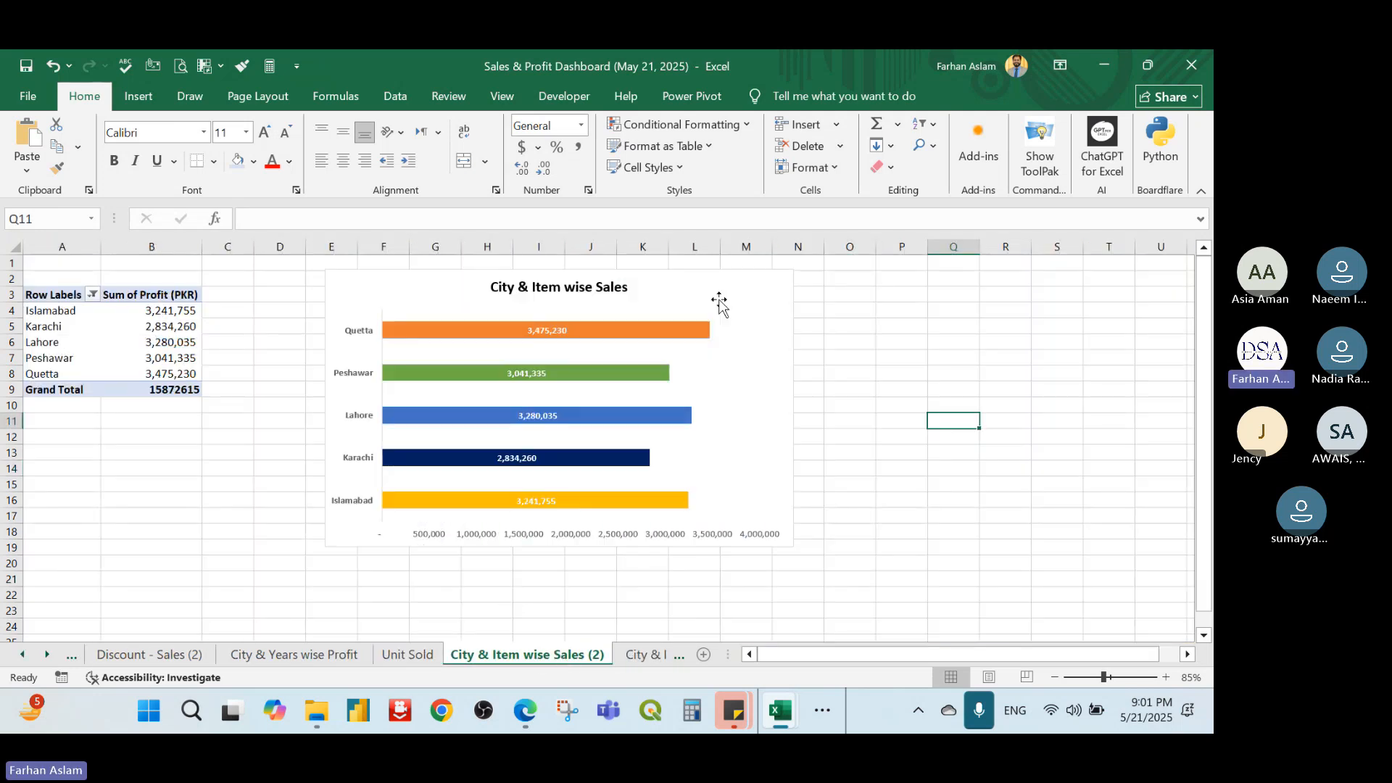
right_click(719, 300)
click(783, 234)
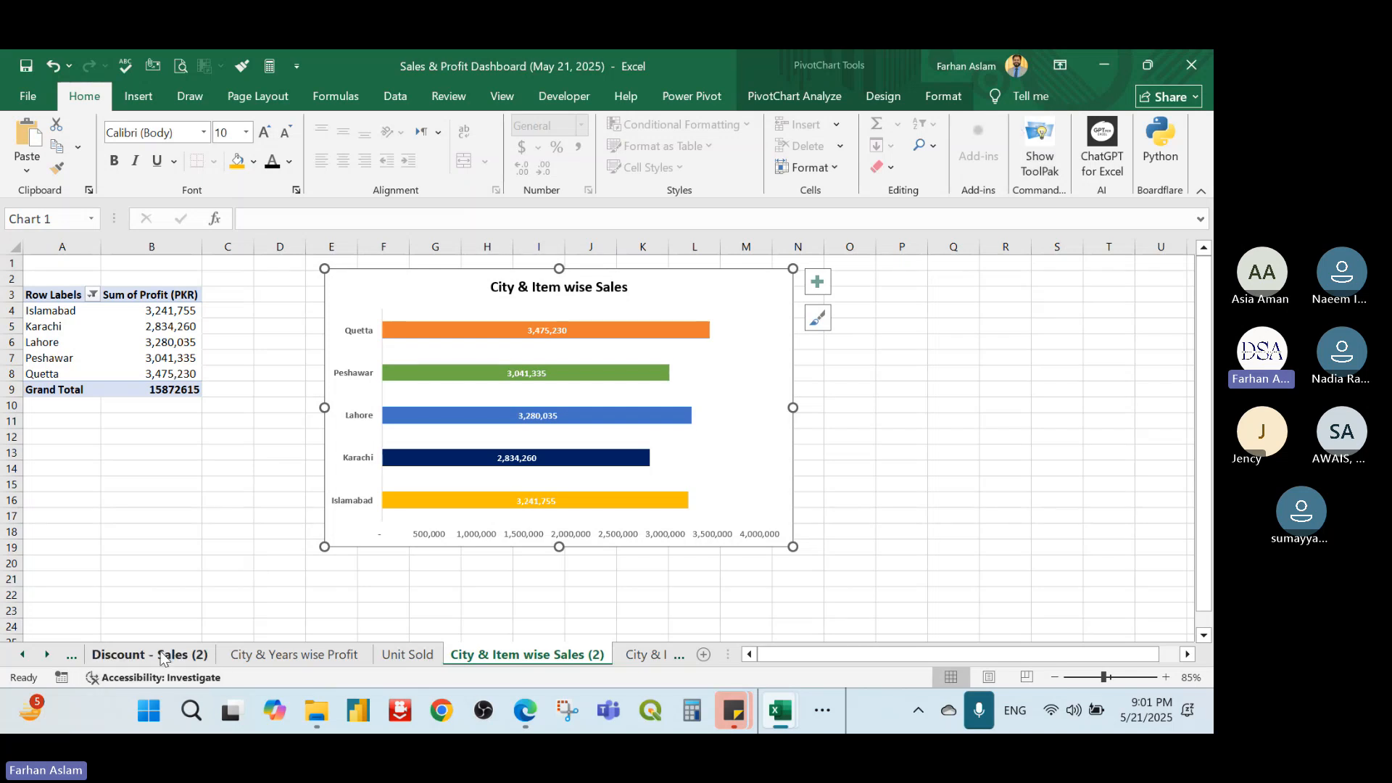
click(22, 655)
click(22, 654)
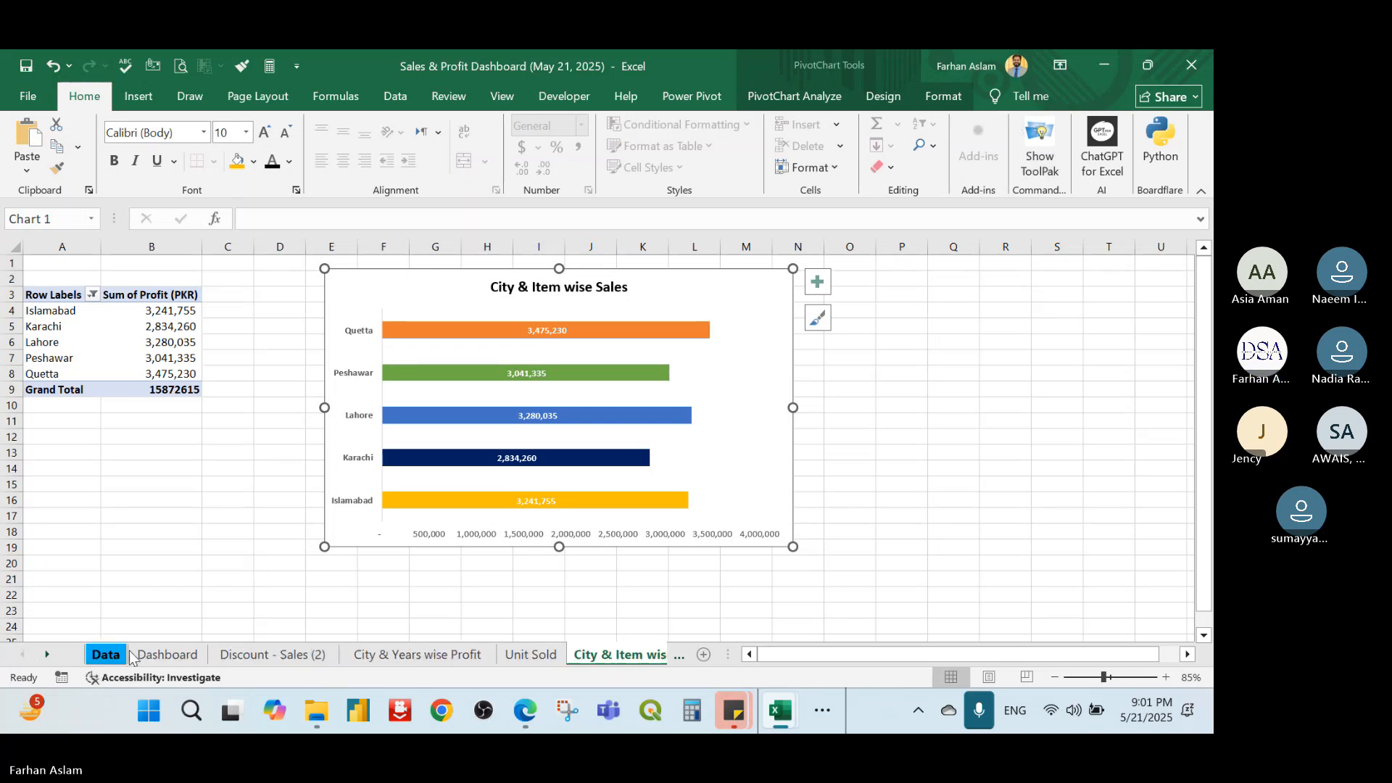
click(167, 655)
click(460, 335)
key(ctrl+v)
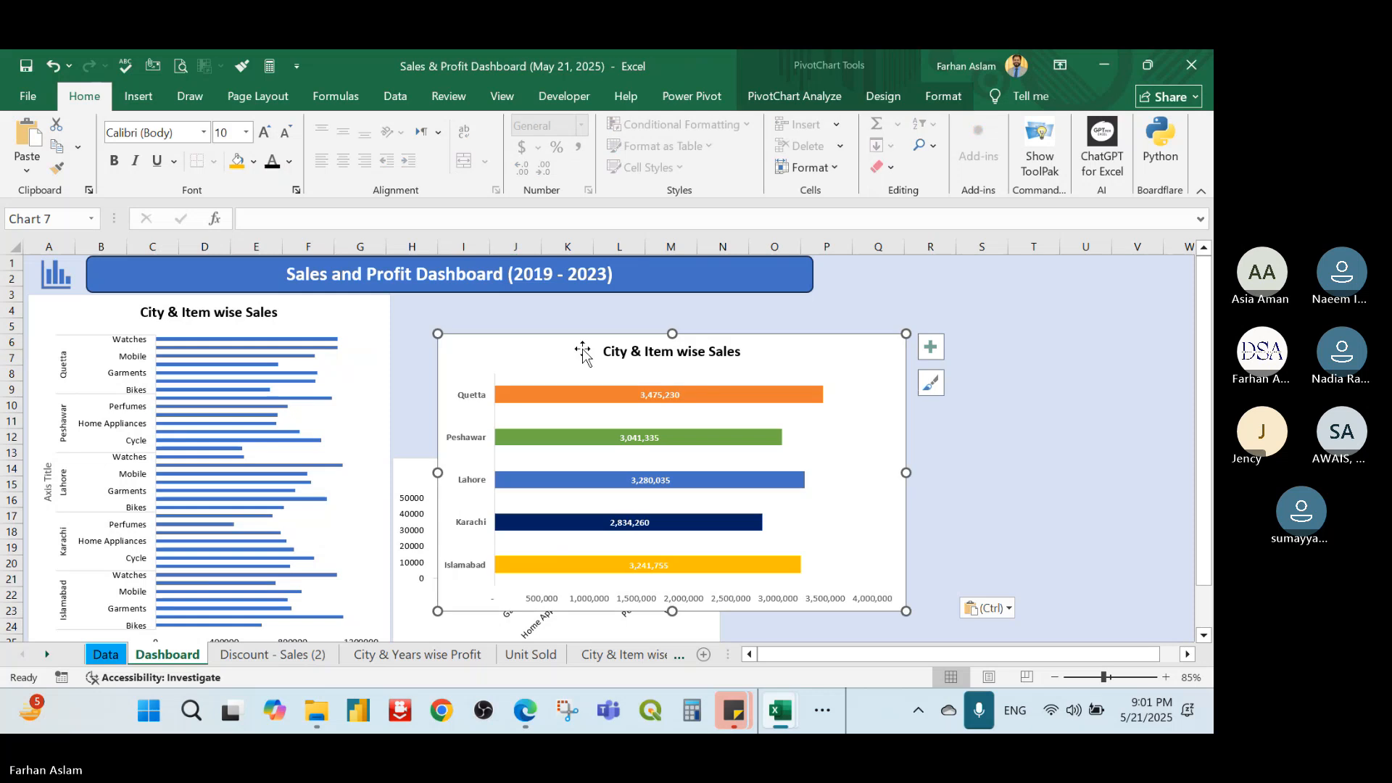
Shrink the multicolored bar chart and fit it under the banner at column H, directly above the Item wise Unit Sold chart
drag(591, 351, 593, 316)
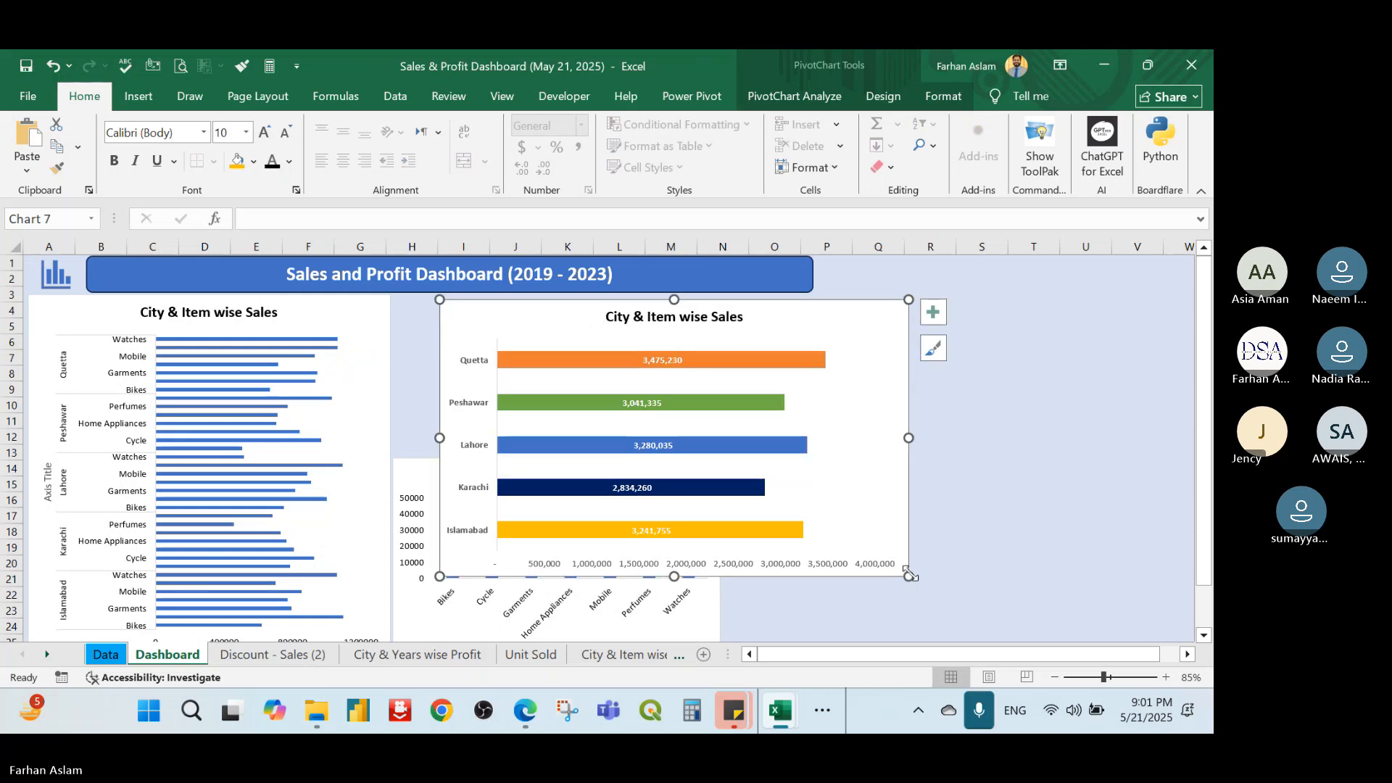
drag(909, 576, 744, 451)
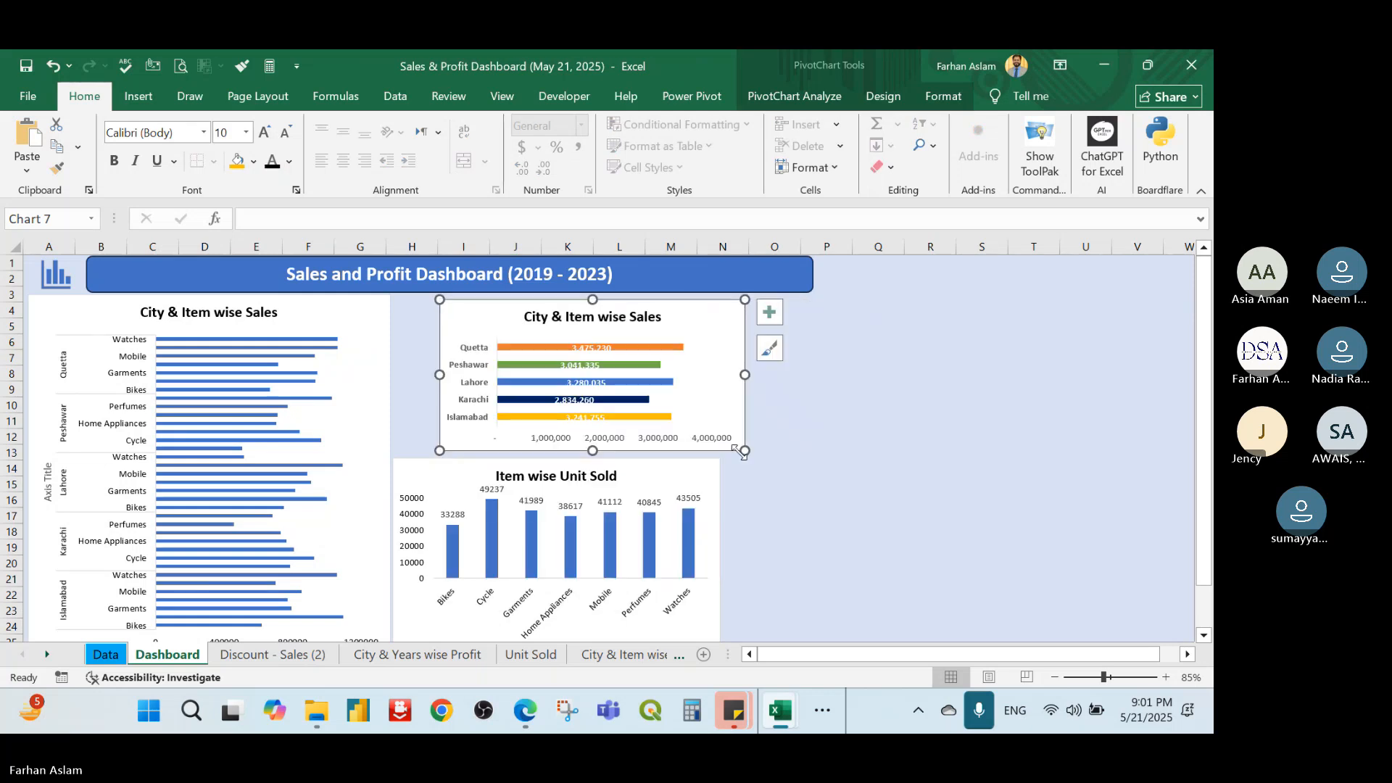
drag(686, 311, 640, 311)
click(867, 432)
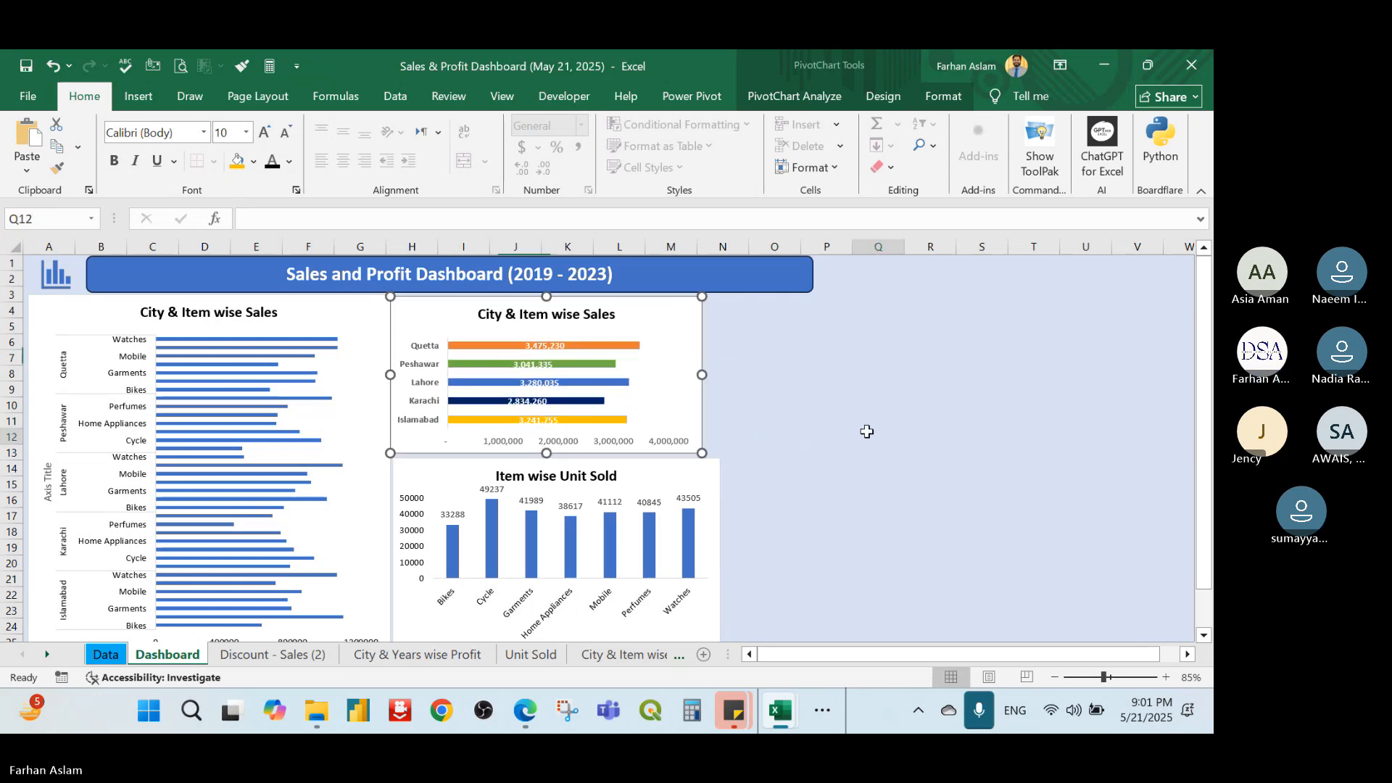
Widen the multicolored bar chart to match the Item wise Unit Sold chart's width and extend it down to narrow the gap between them
scroll(625, 344, down, 1)
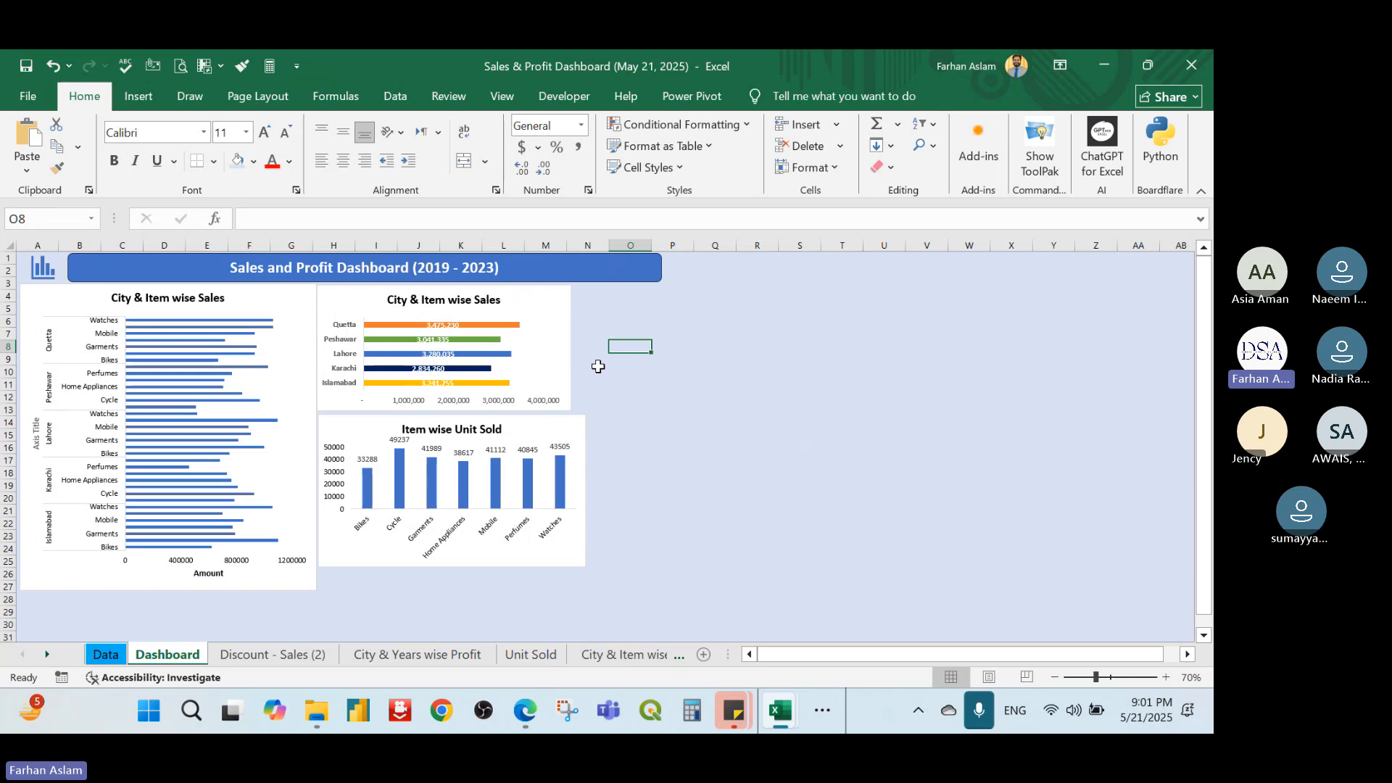
ctrl+scroll(601, 370, up, 1)
click(682, 320)
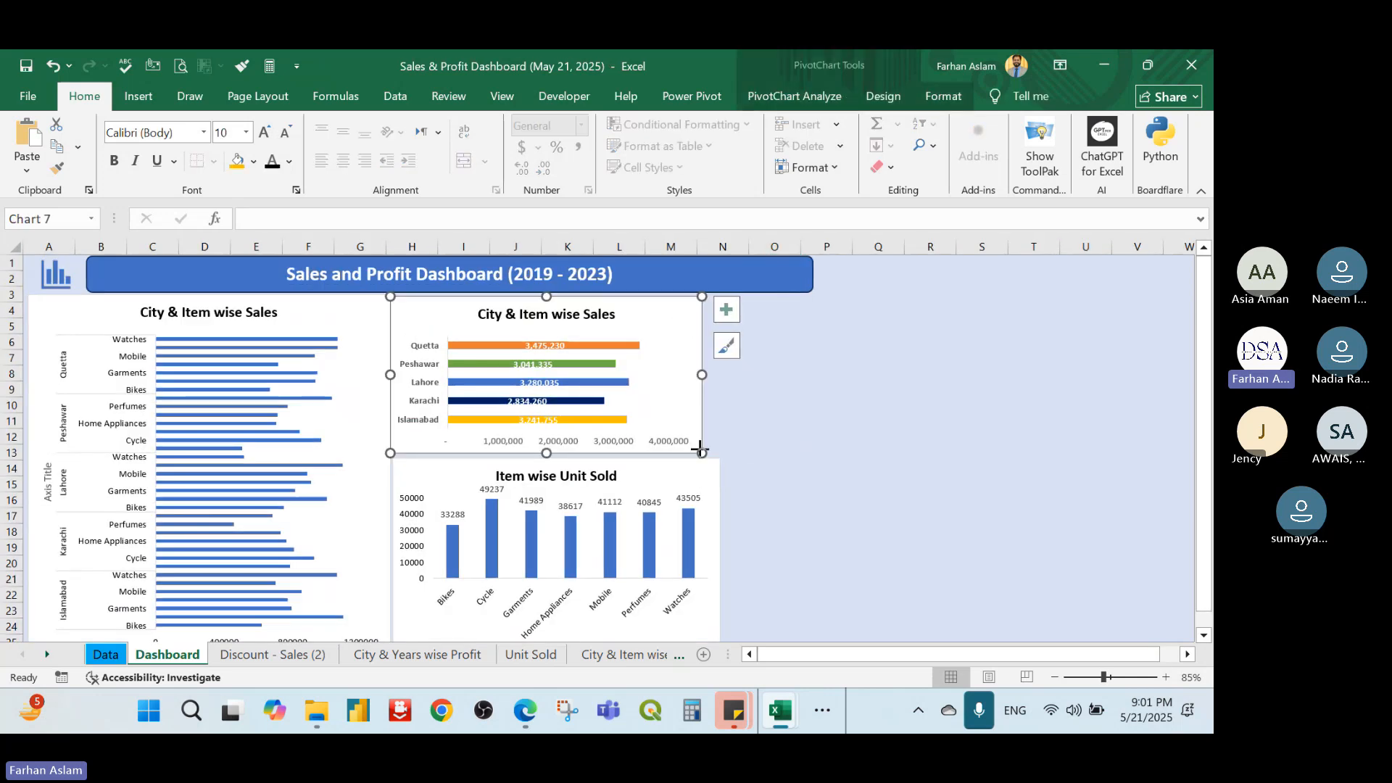
drag(702, 452, 719, 452)
click(829, 466)
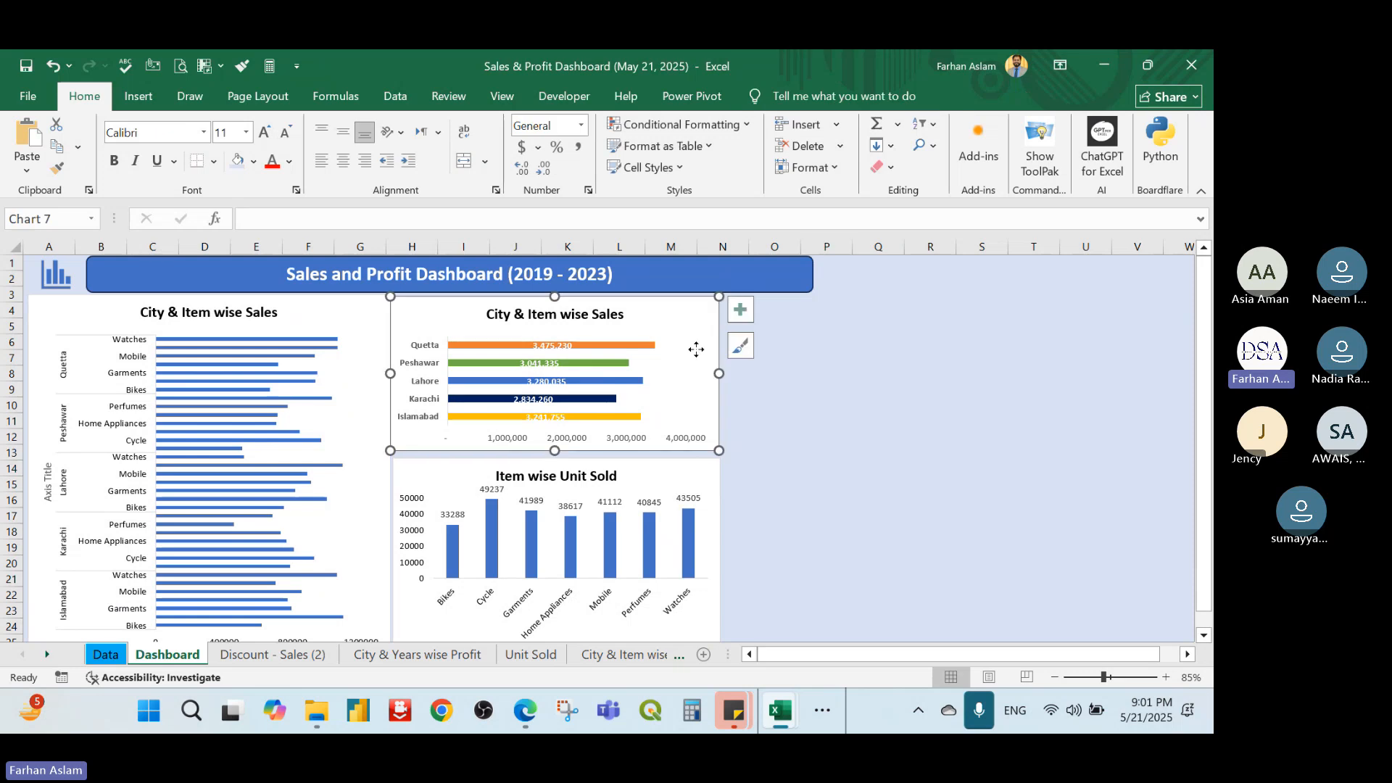
drag(698, 353, 695, 348)
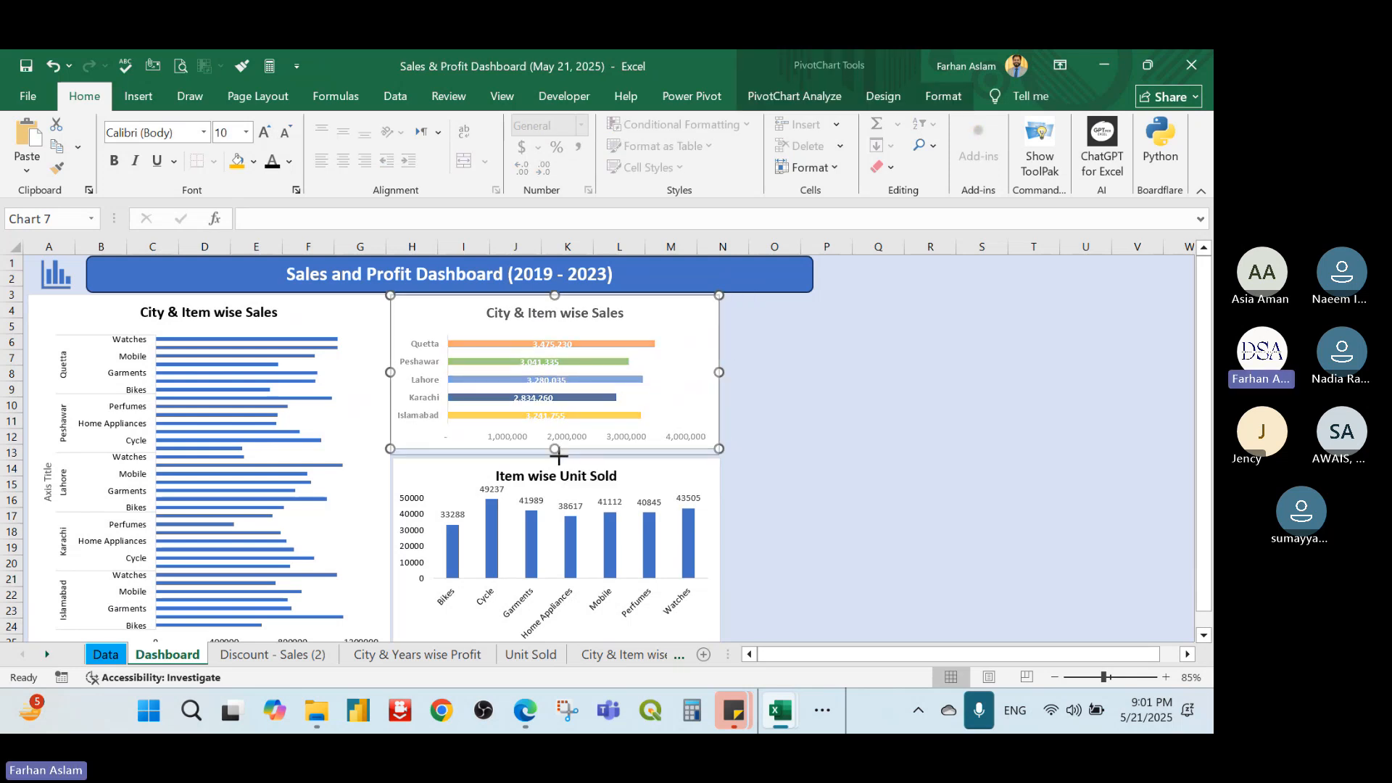
drag(558, 455, 557, 462)
click(827, 467)
Change the data labels on the multicolored bar chart to a black font color
click(563, 341)
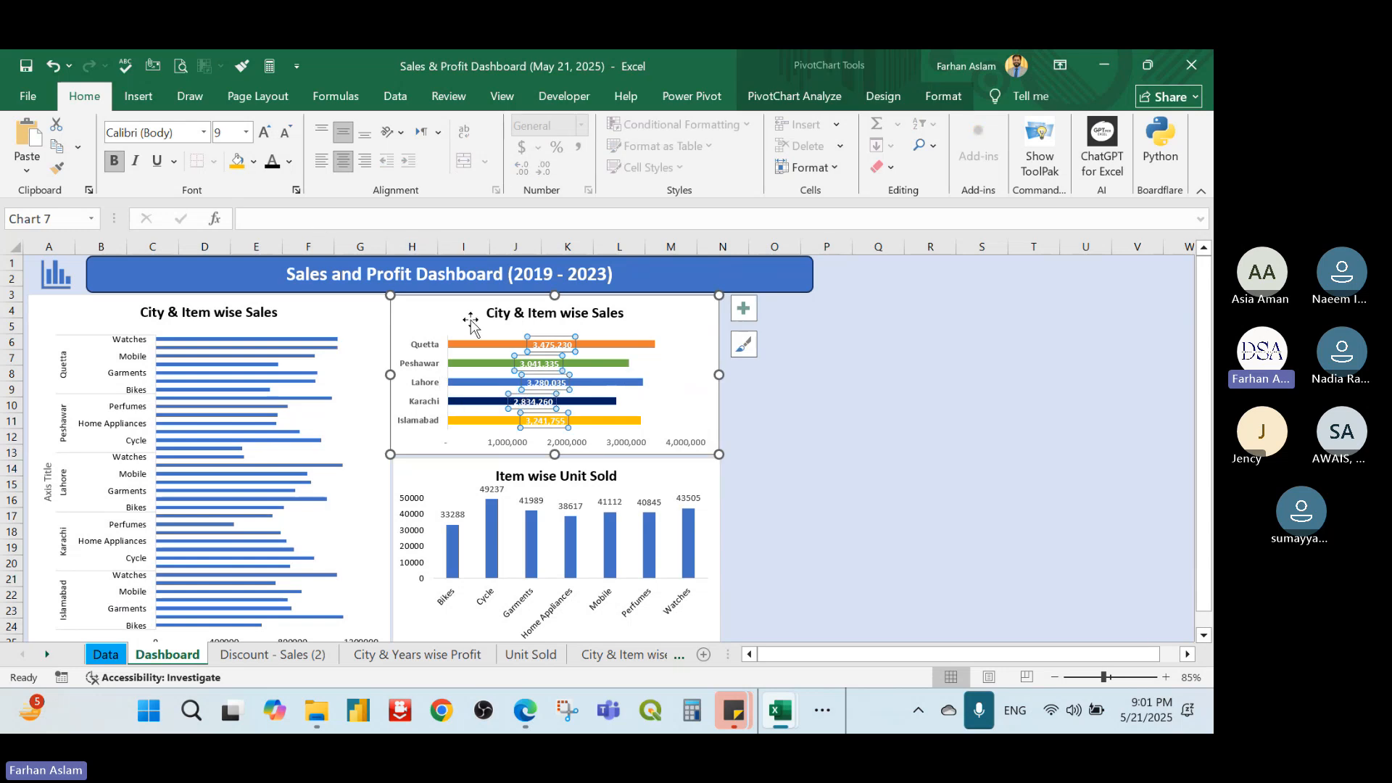
click(272, 161)
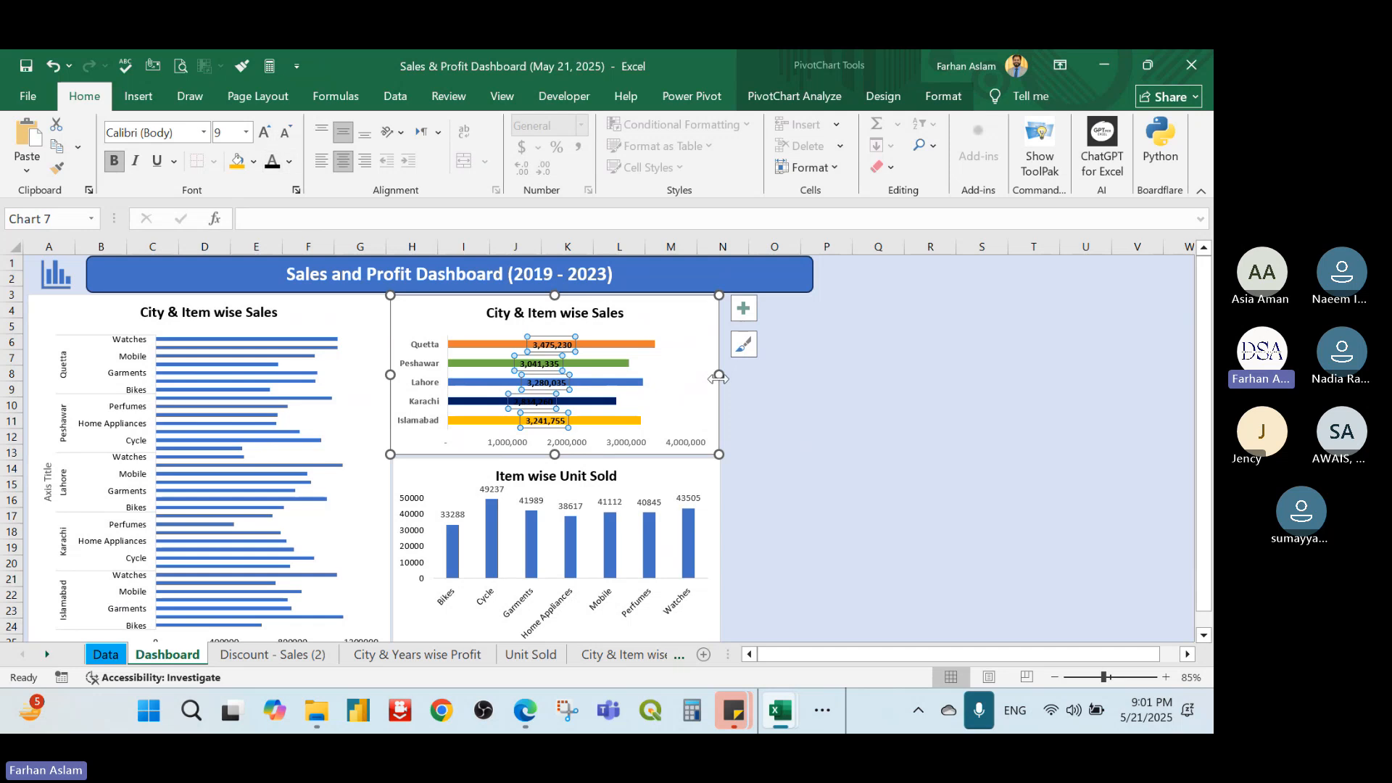
Change only the Karachi data label on the multicolored bar chart to a white font color
click(845, 421)
click(549, 398)
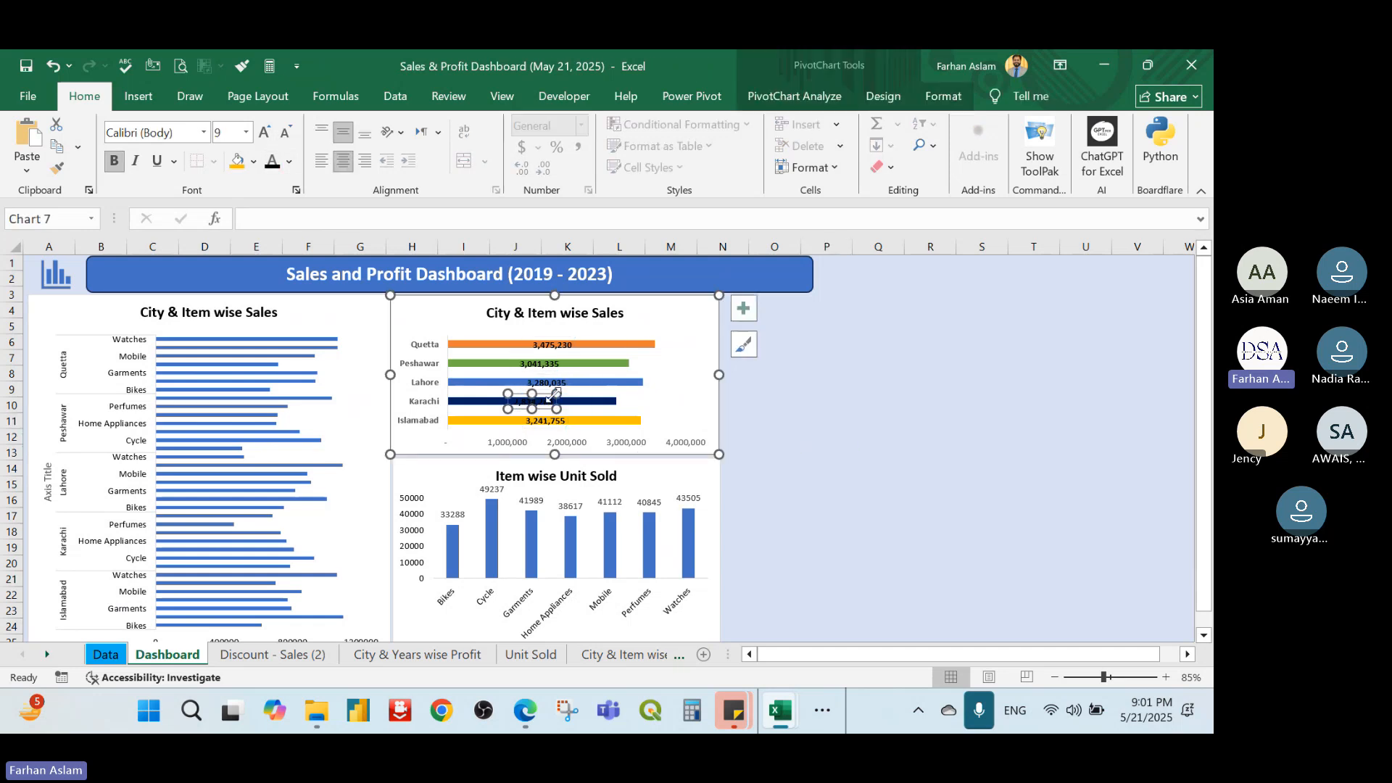
click(289, 162)
click(279, 274)
click(878, 436)
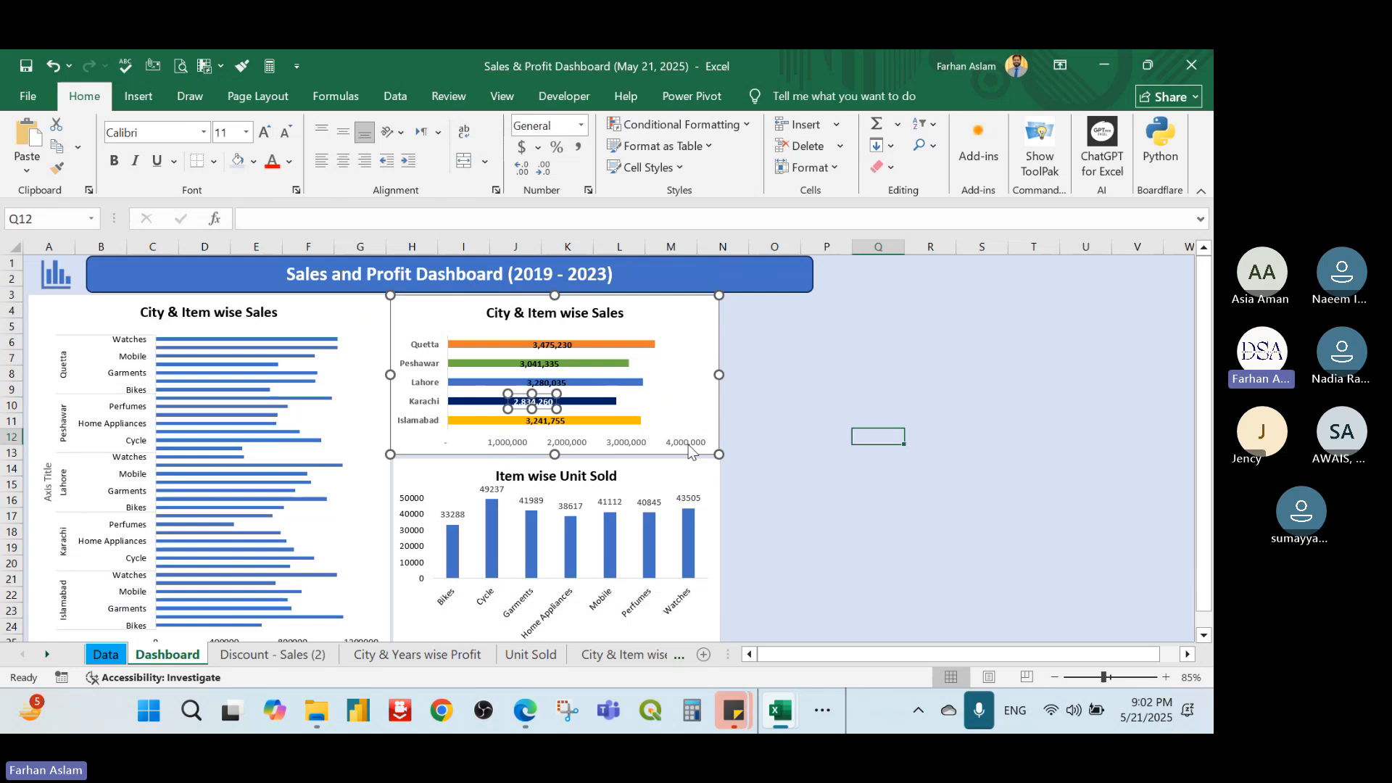
click(794, 378)
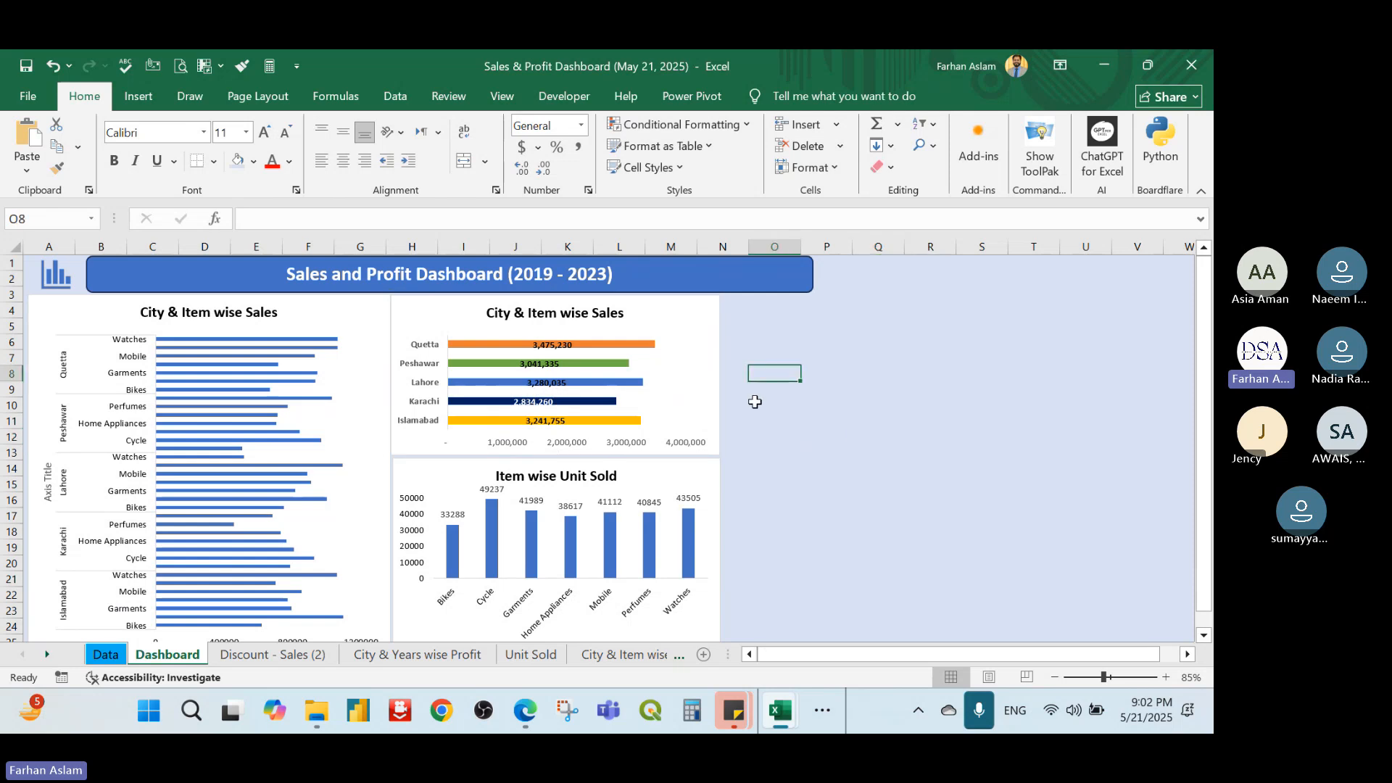
Change the city axis labels on the multicolored bar chart to a black font color
click(423, 382)
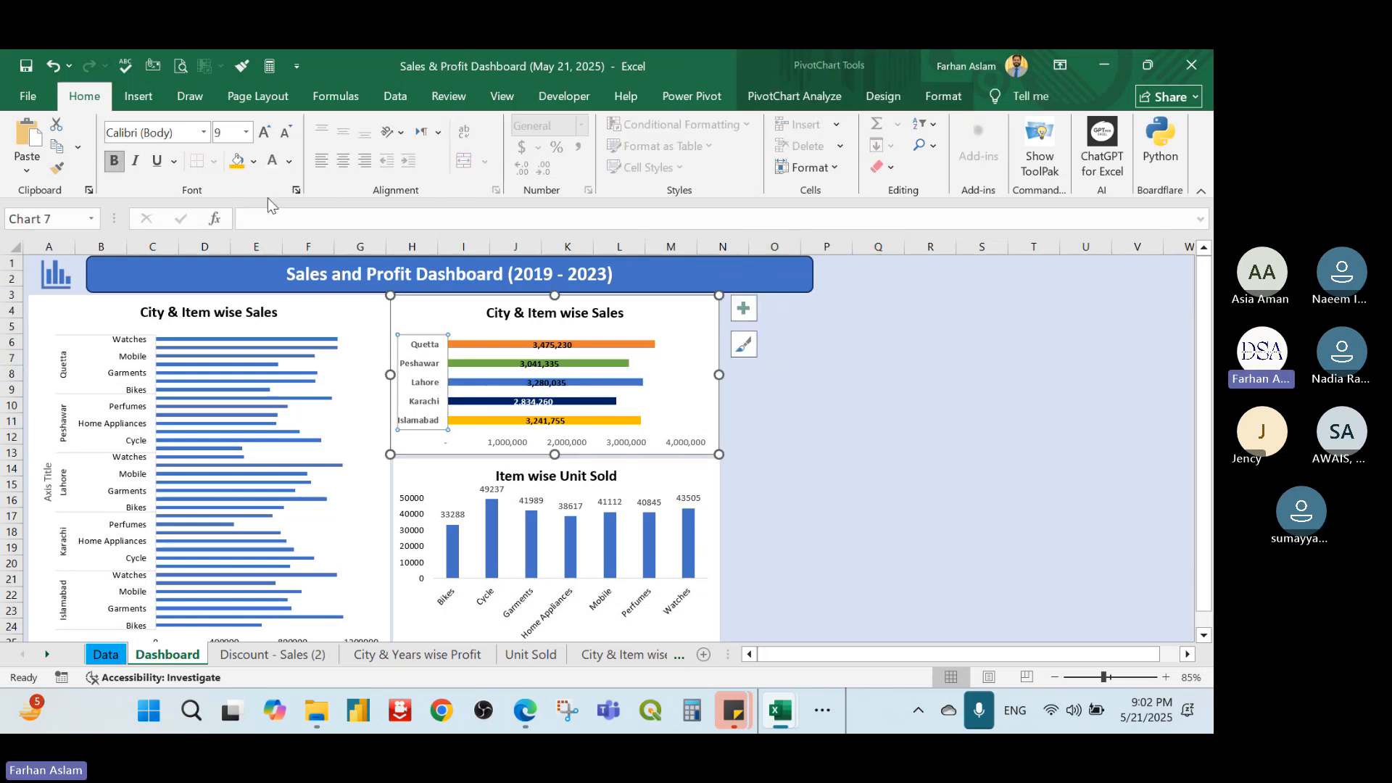
click(289, 161)
click(281, 220)
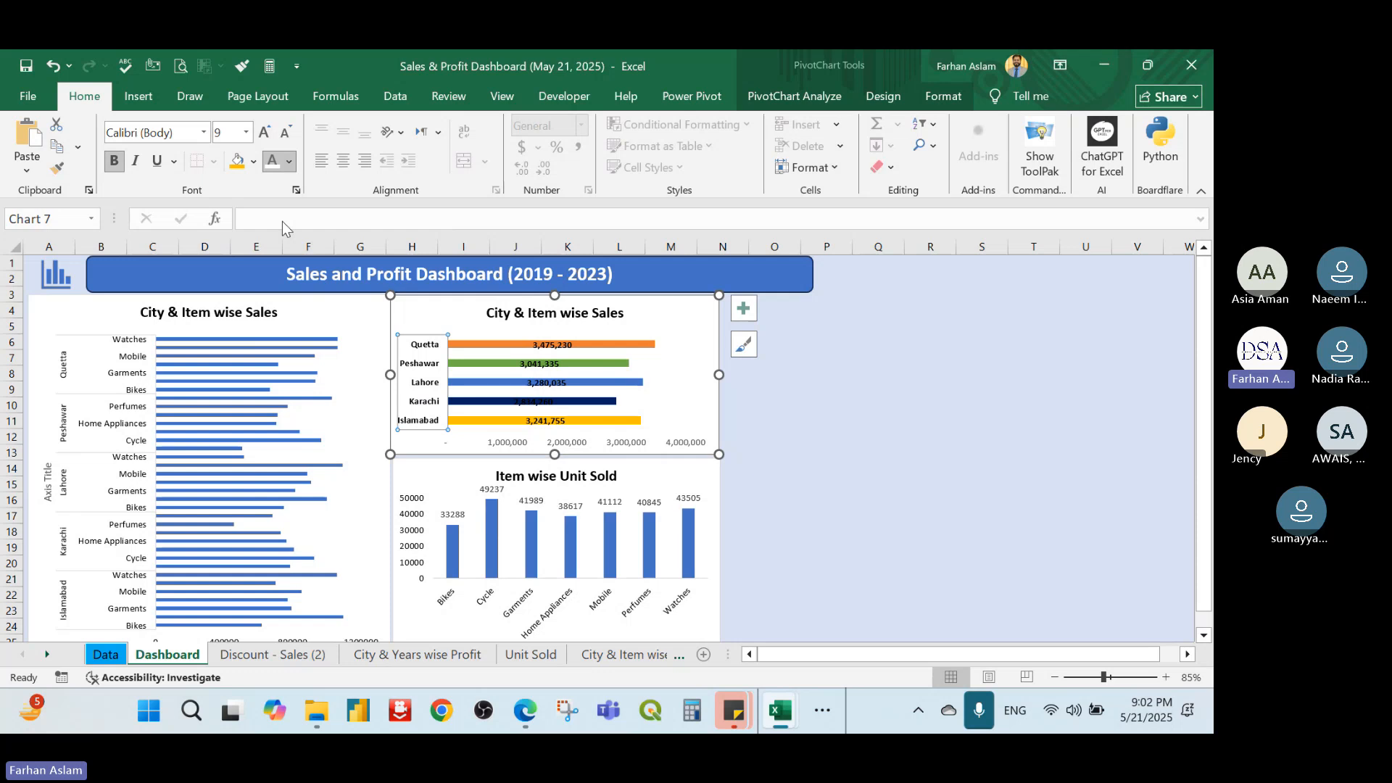
click(1029, 435)
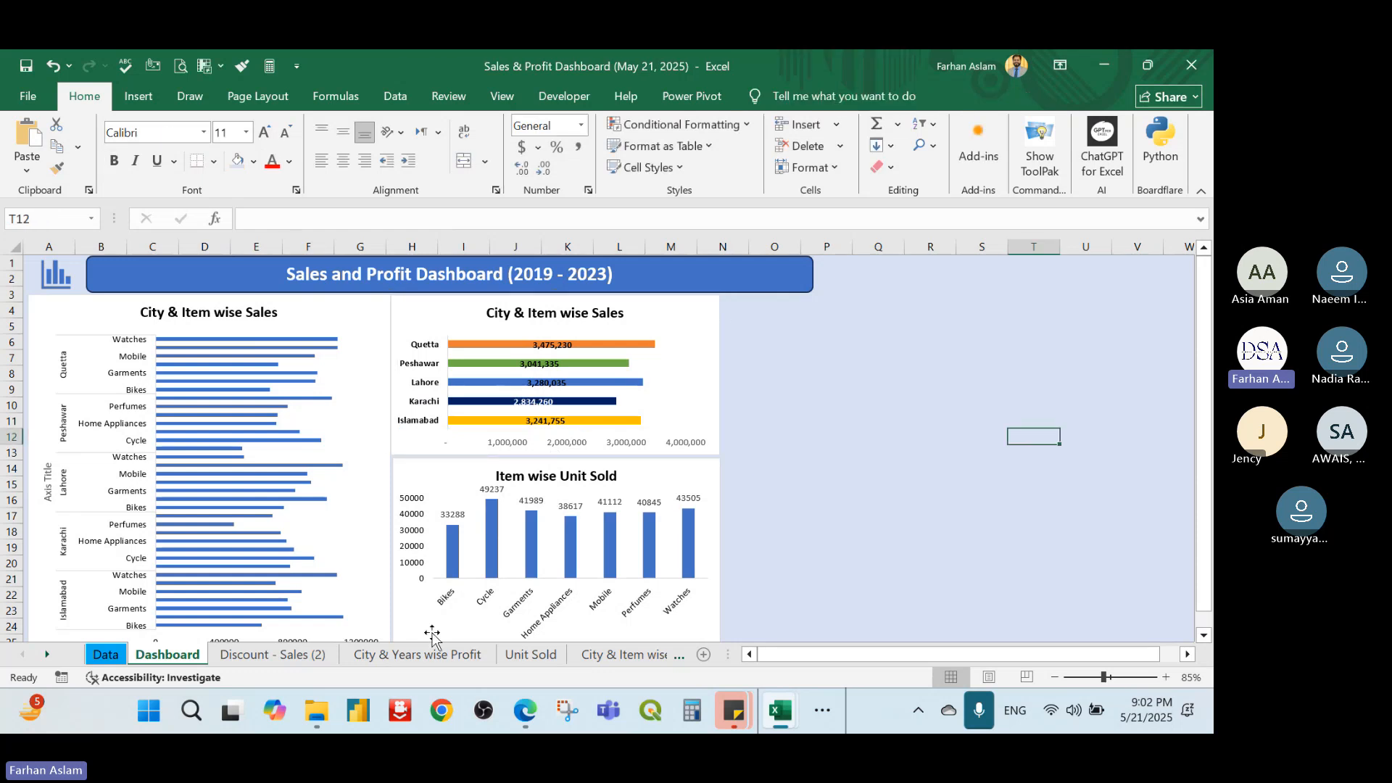
Copy the Area and Discount wise Sales pie chart from the Discount - Sales (2) sheet into the Dashboard sheet
click(273, 654)
right_click(845, 327)
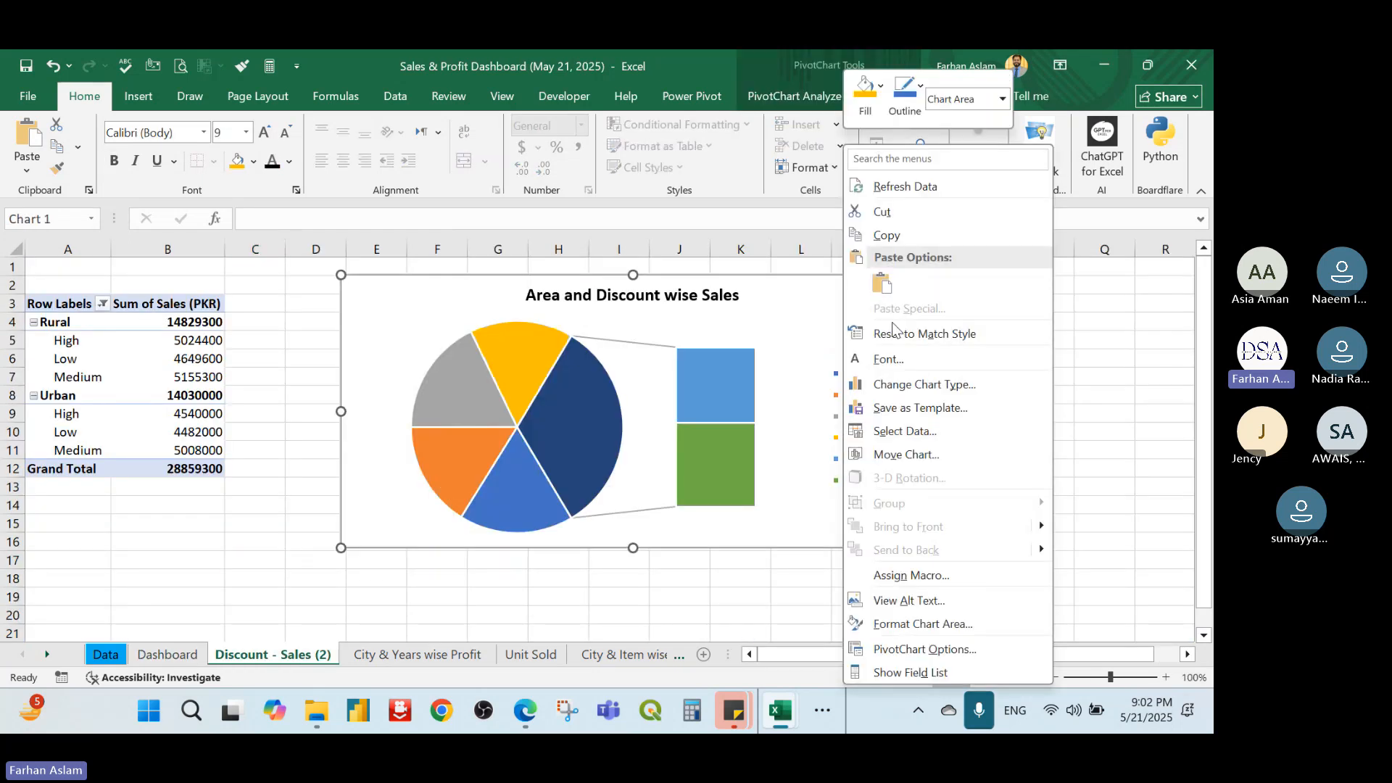
click(899, 237)
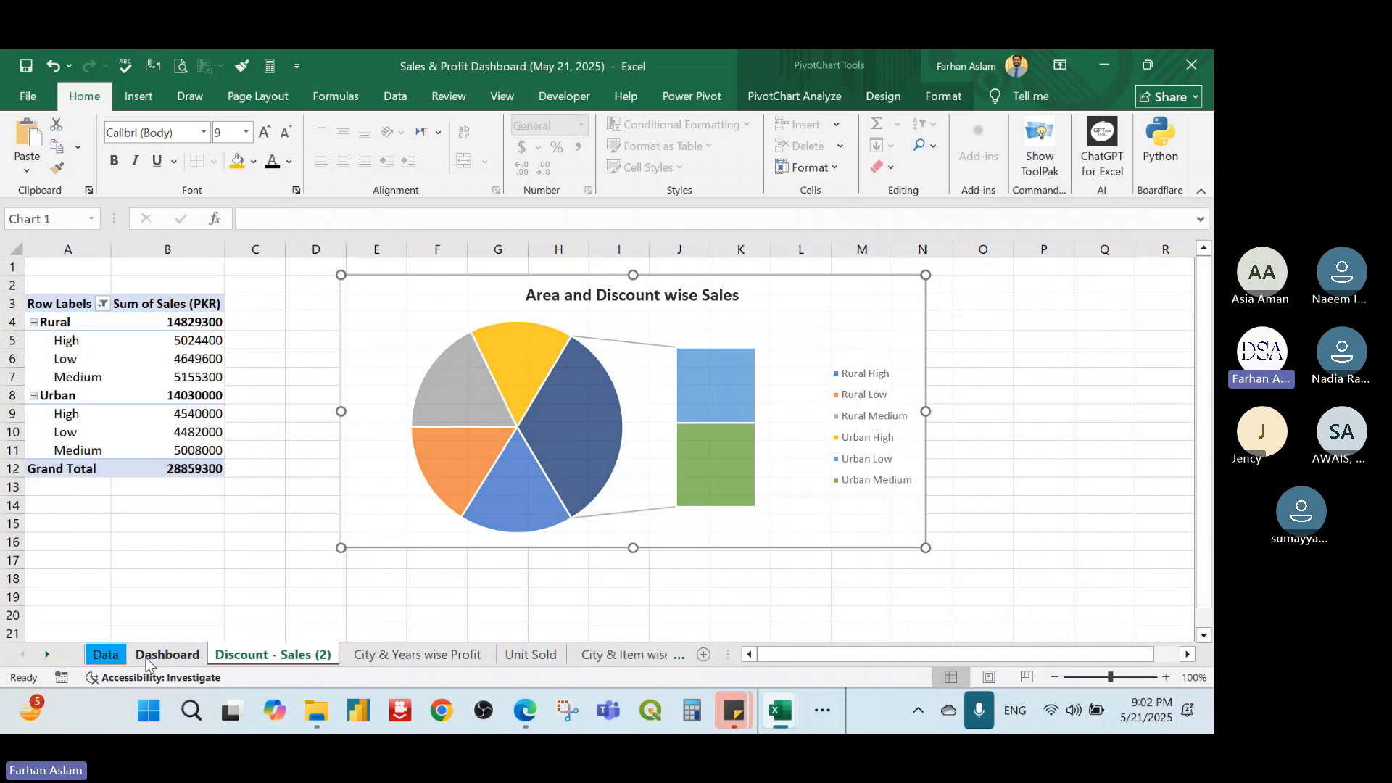
click(149, 656)
click(826, 323)
key(ctrl+v)
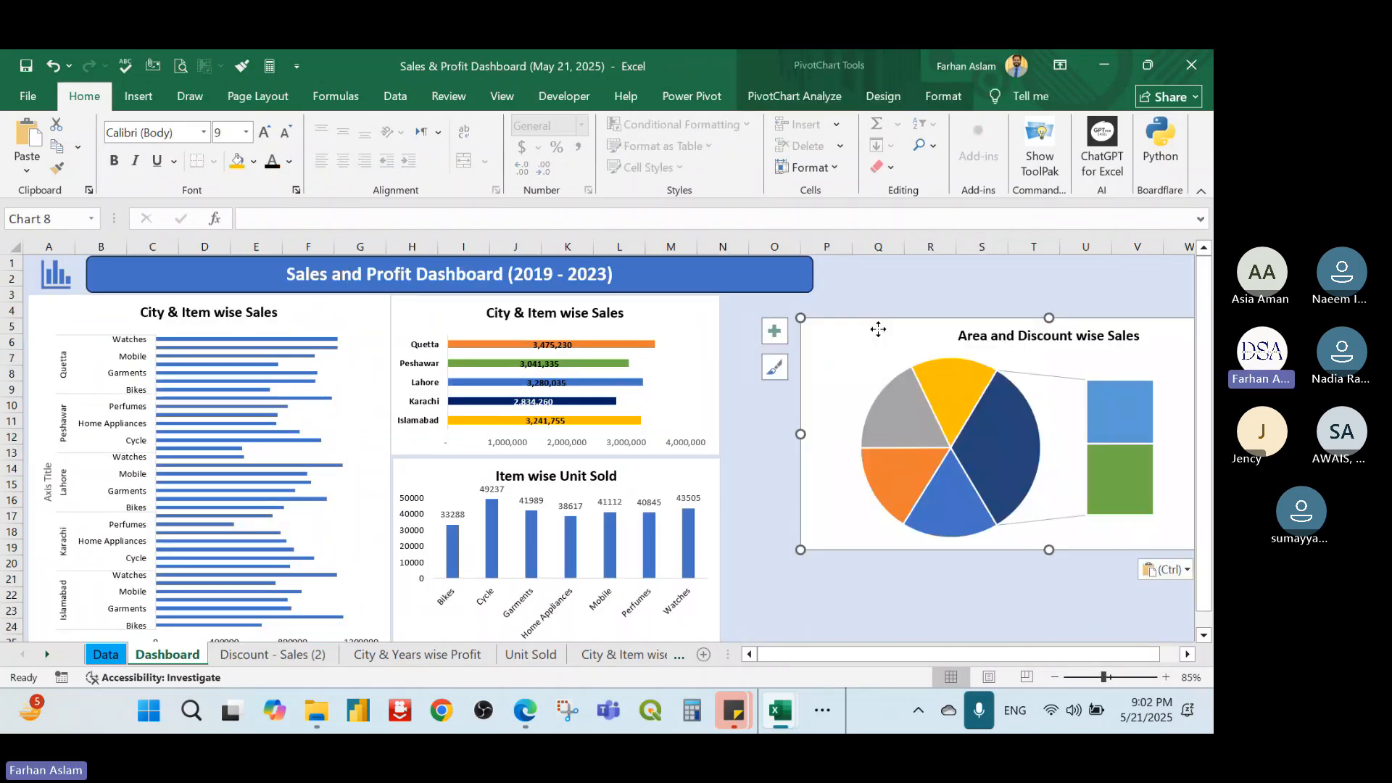
Shrink the Area and Discount wise Sales chart and fit it beside the multicolored bar chart, from column N down to row 13
click(815, 311)
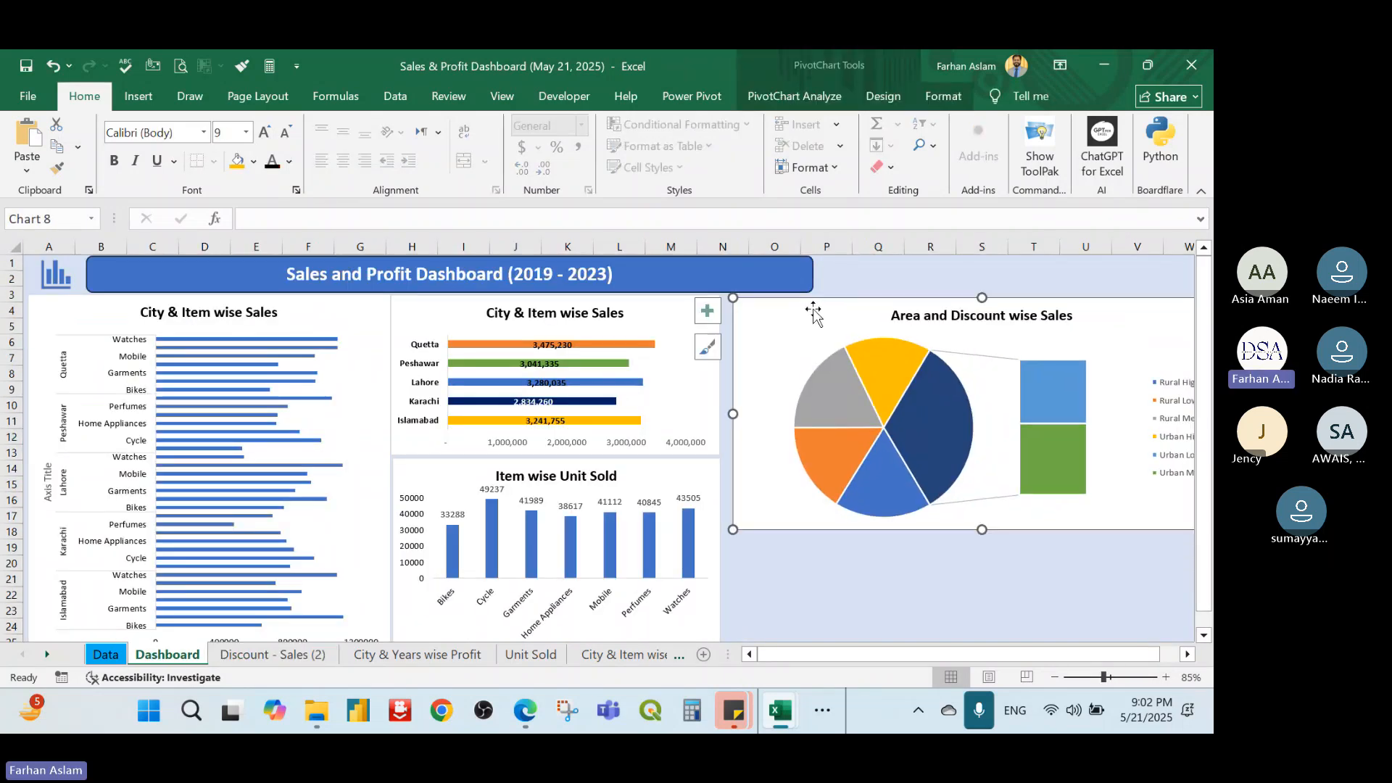
drag(736, 531, 857, 424)
drag(926, 319, 799, 305)
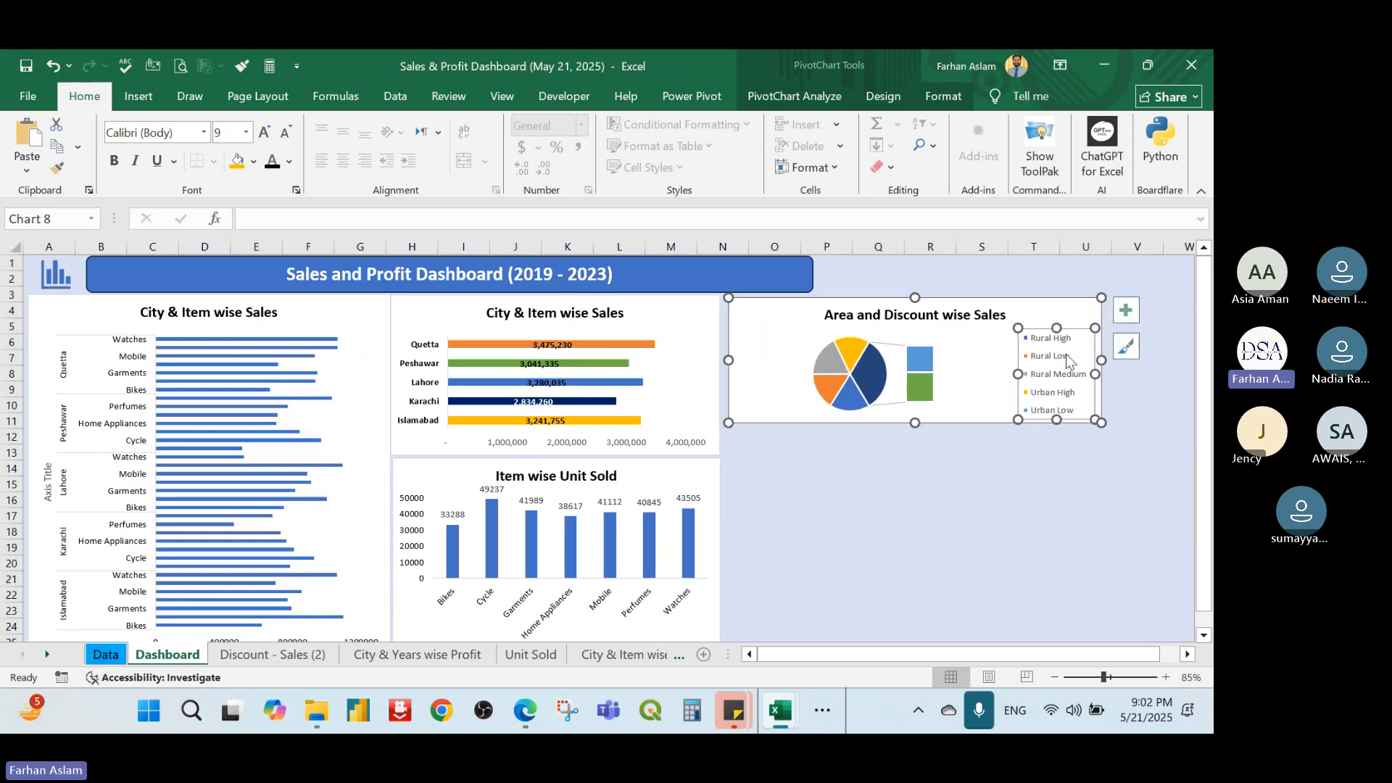
drag(915, 423, 907, 452)
click(1060, 384)
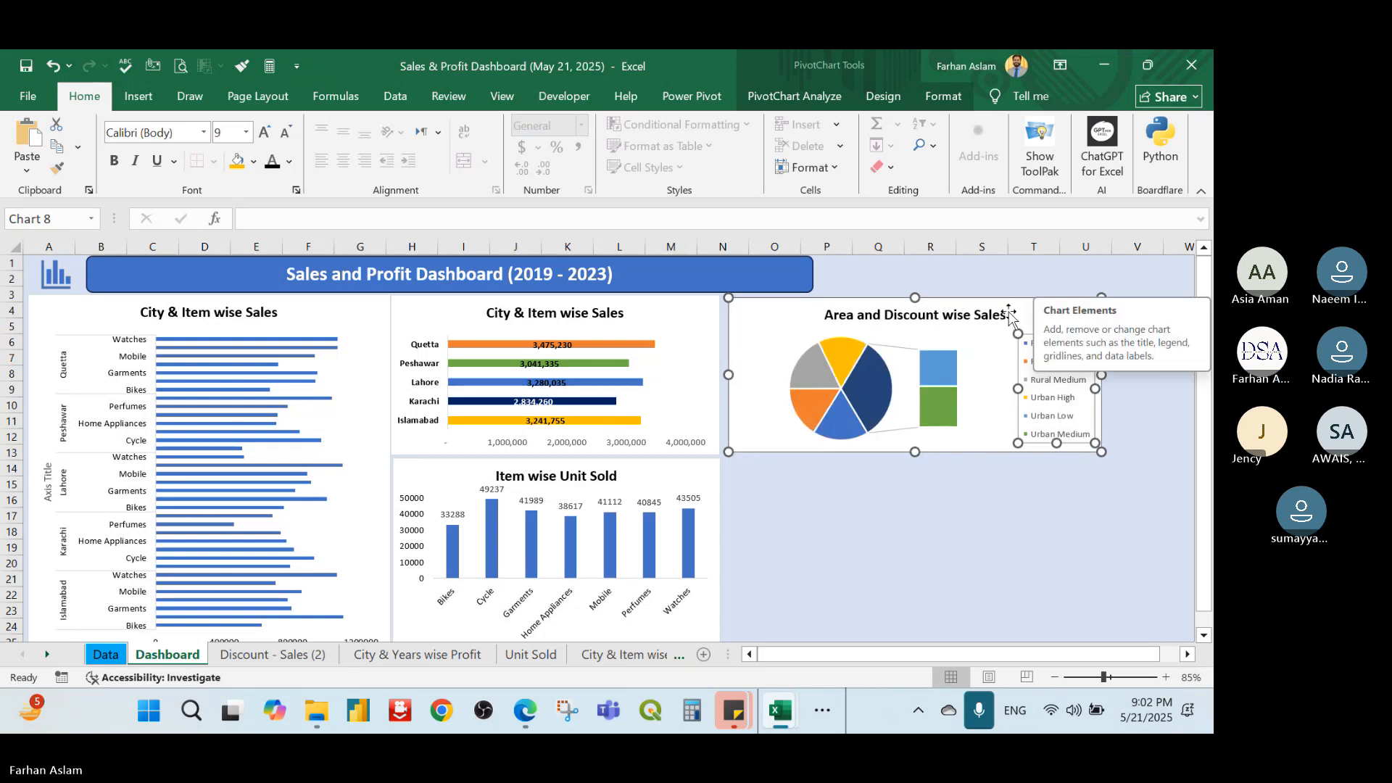
double_click(1037, 305)
click(860, 297)
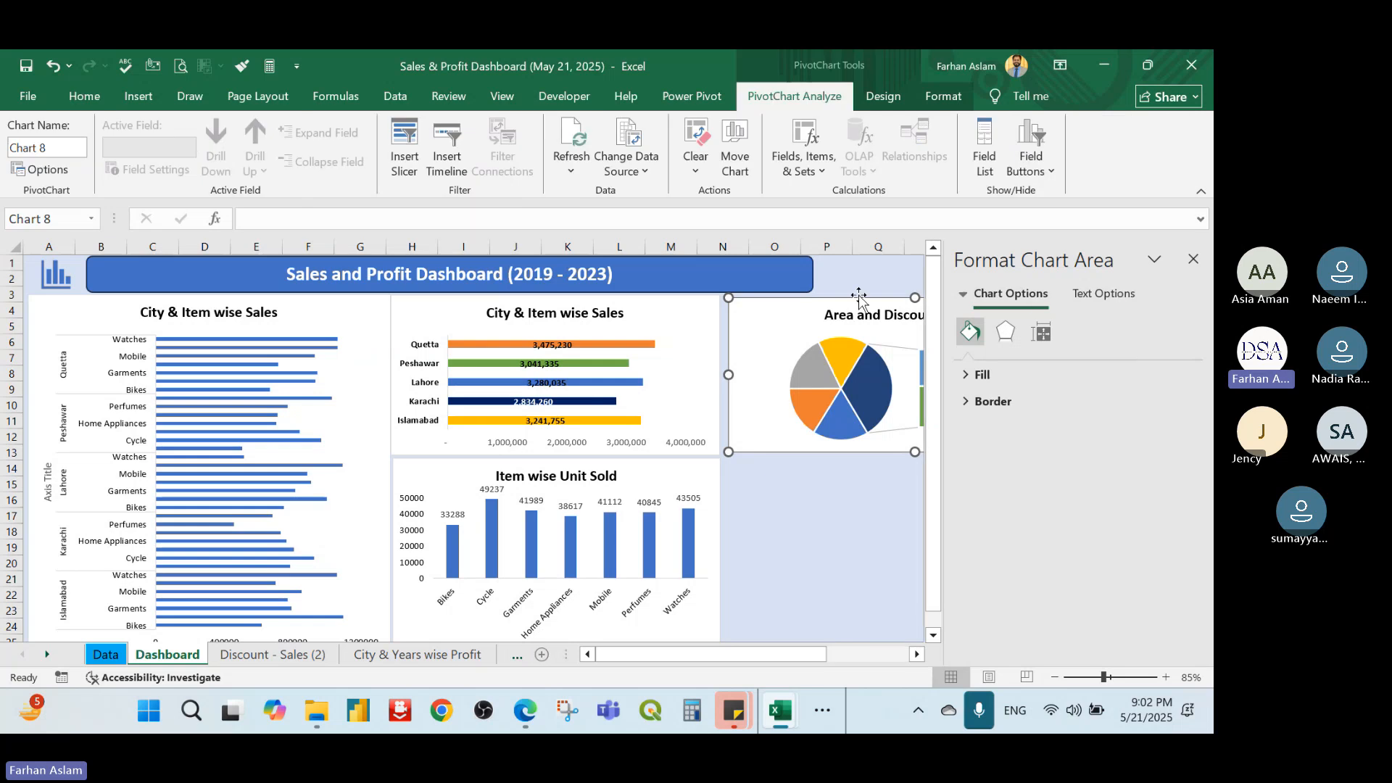
click(1193, 259)
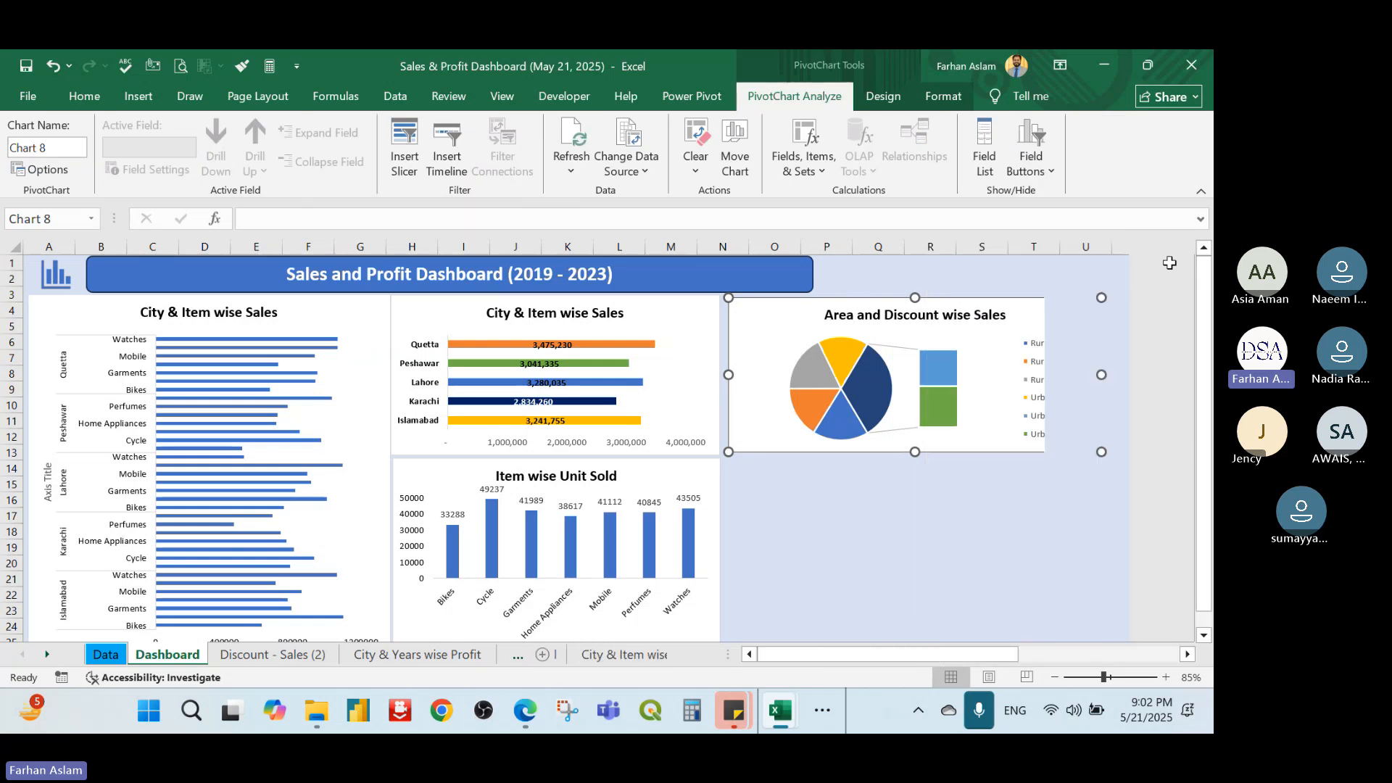
click(883, 96)
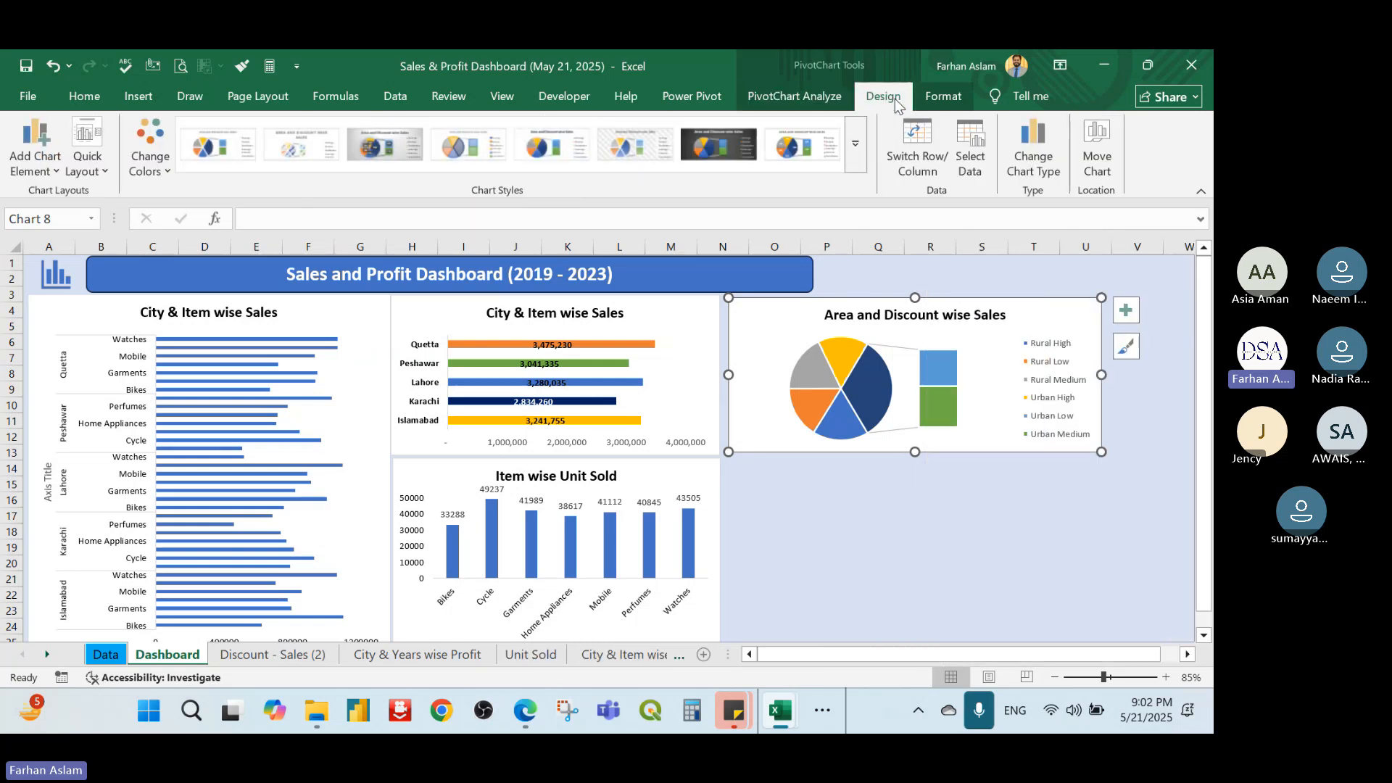
click(106, 172)
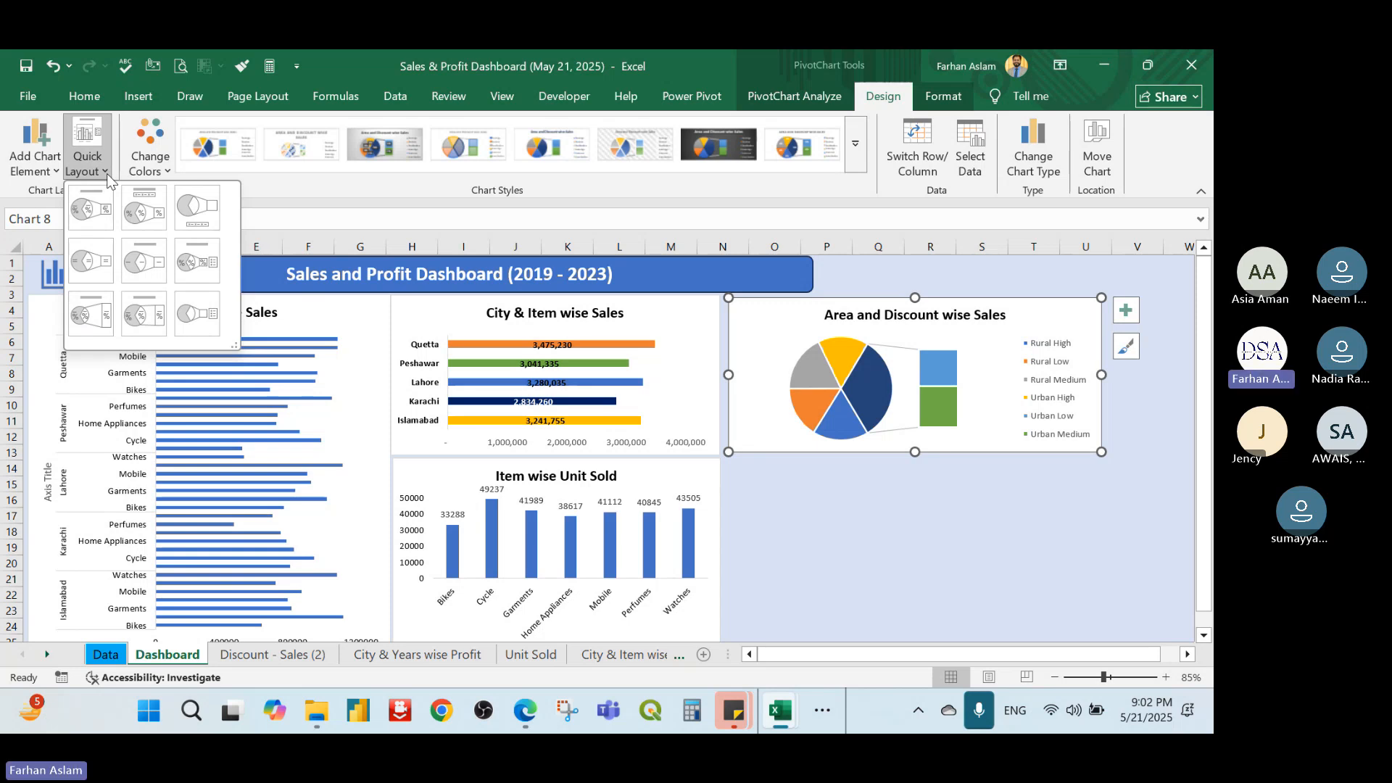
click(1019, 493)
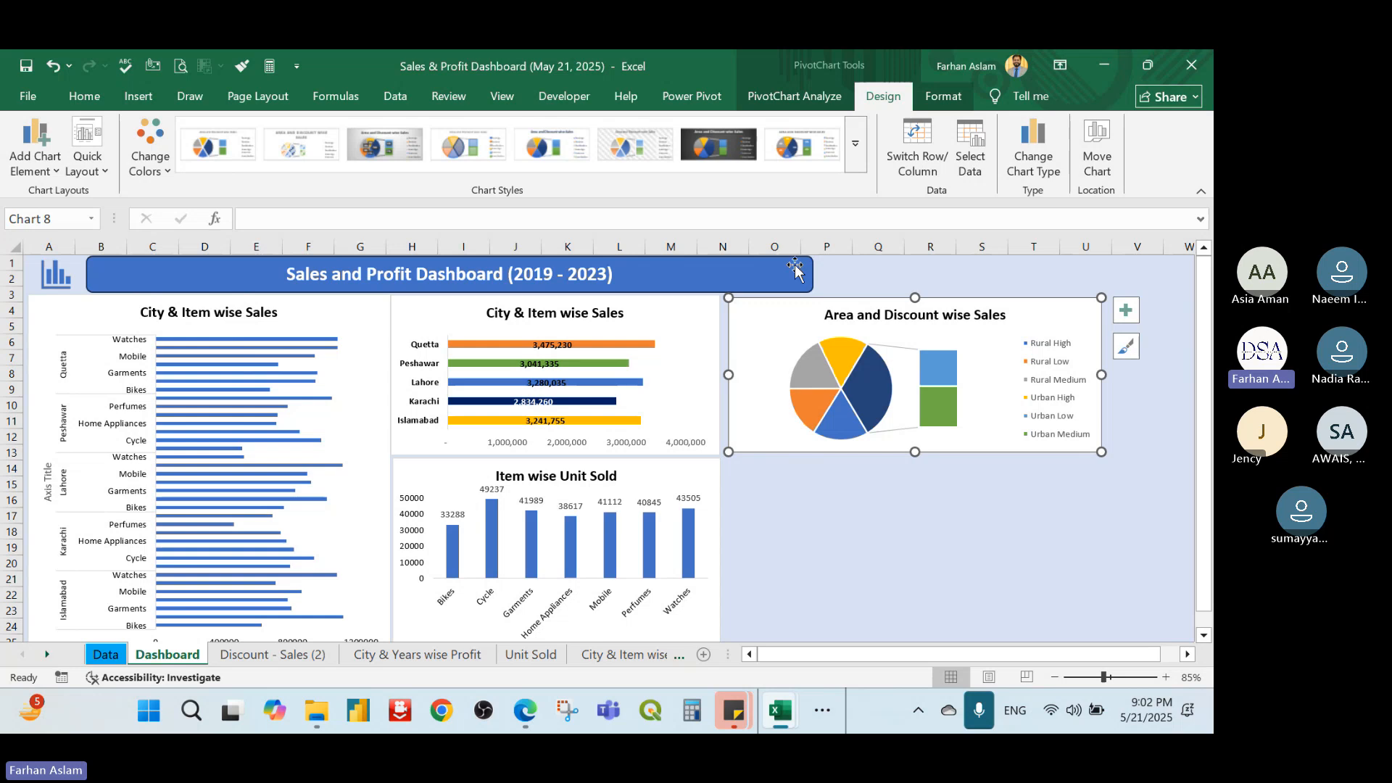
double_click(925, 315)
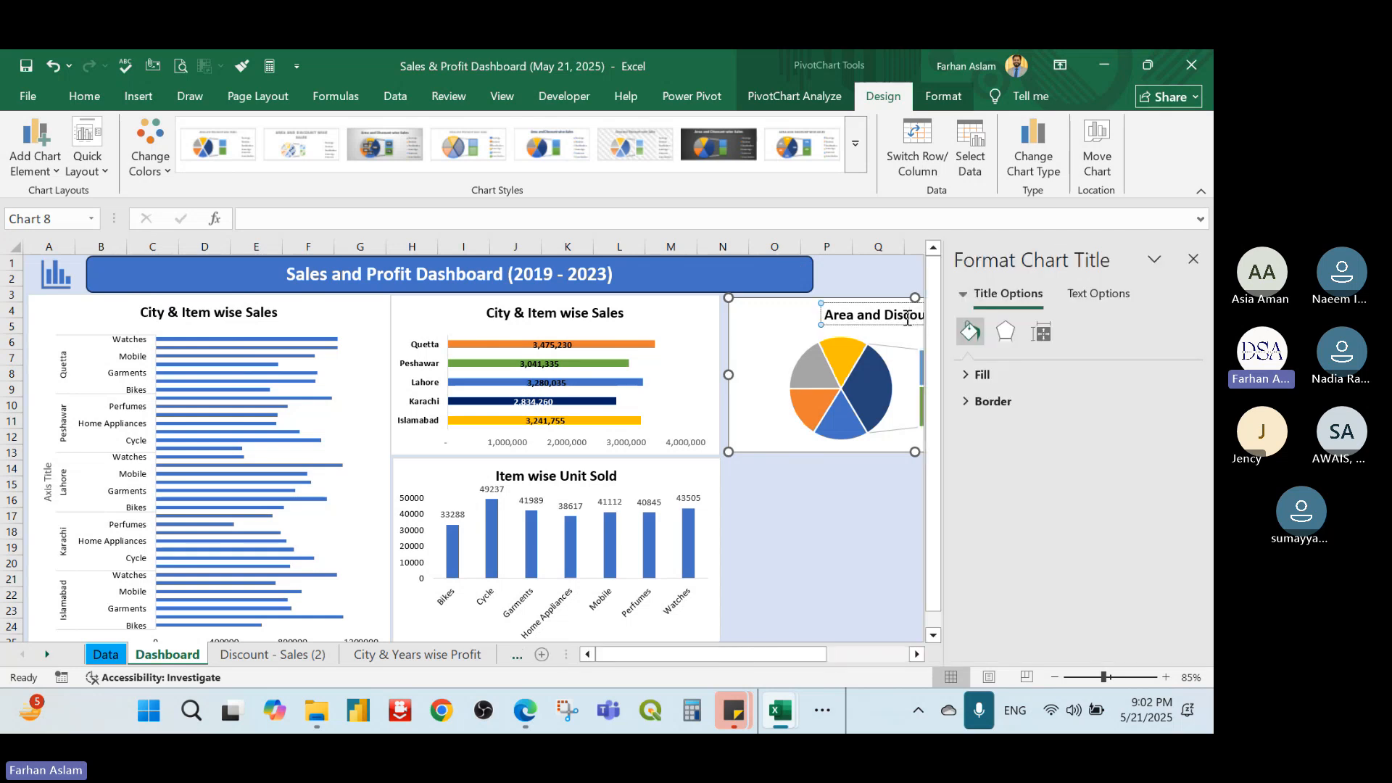
triple_click(907, 317)
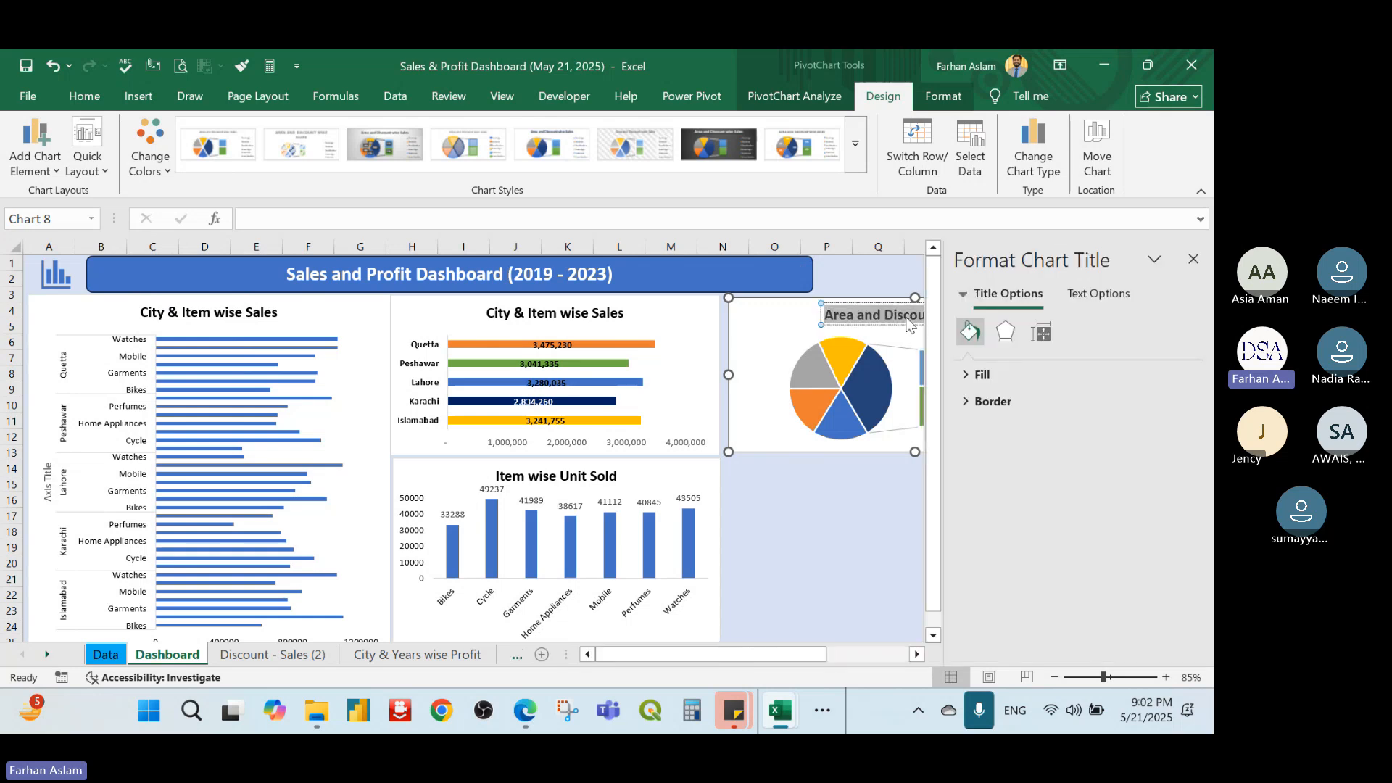
click(1192, 259)
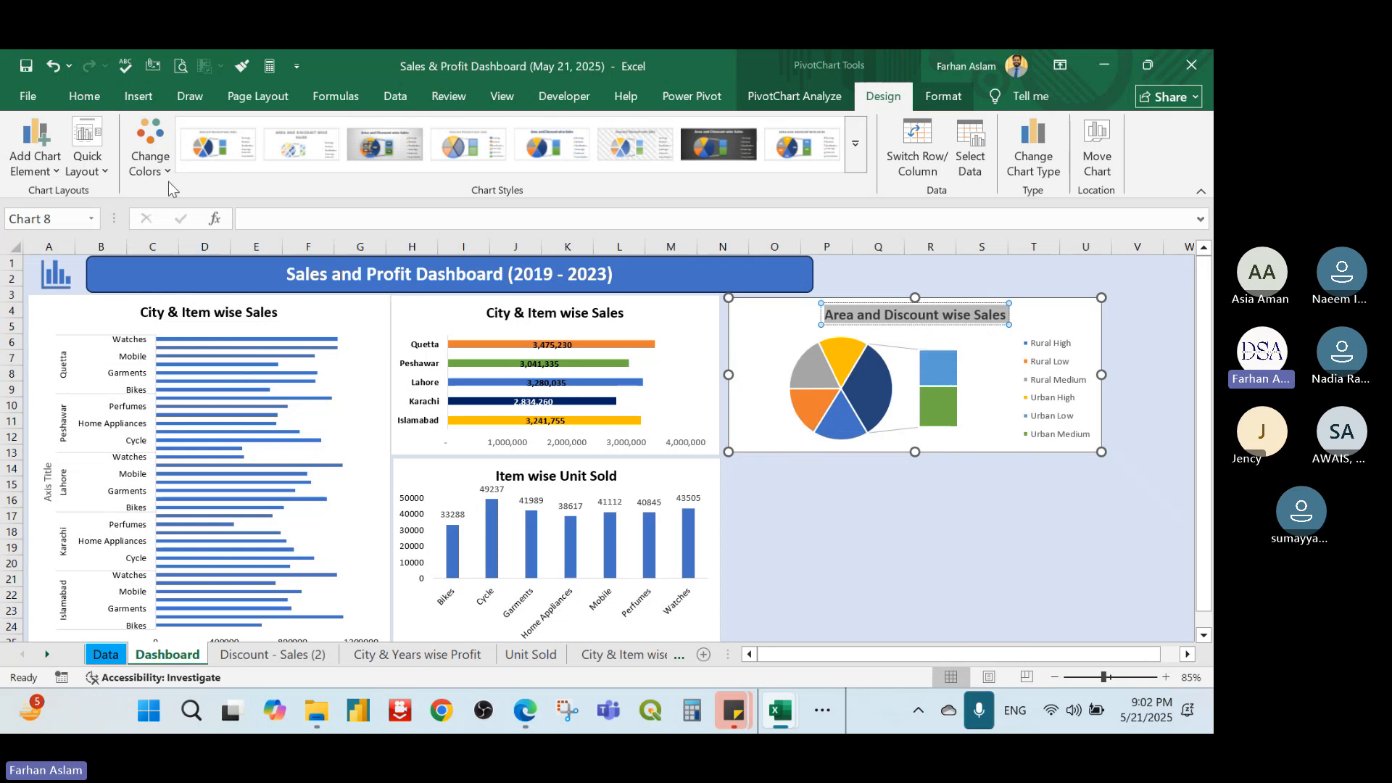
Apply the untitled bottom-legend Quick Layout to the pie chart and stretch its legend into a single row along the chart's bottom edge
click(87, 163)
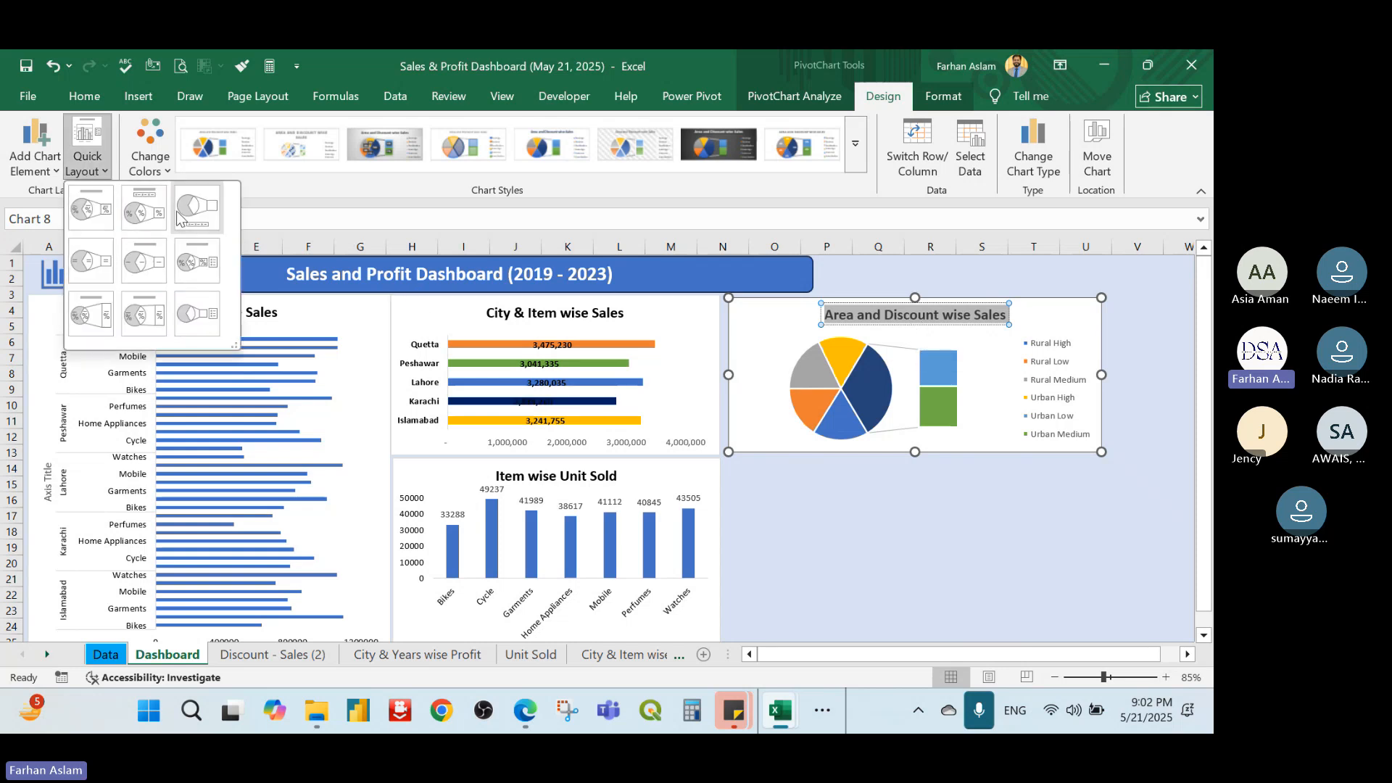
click(179, 218)
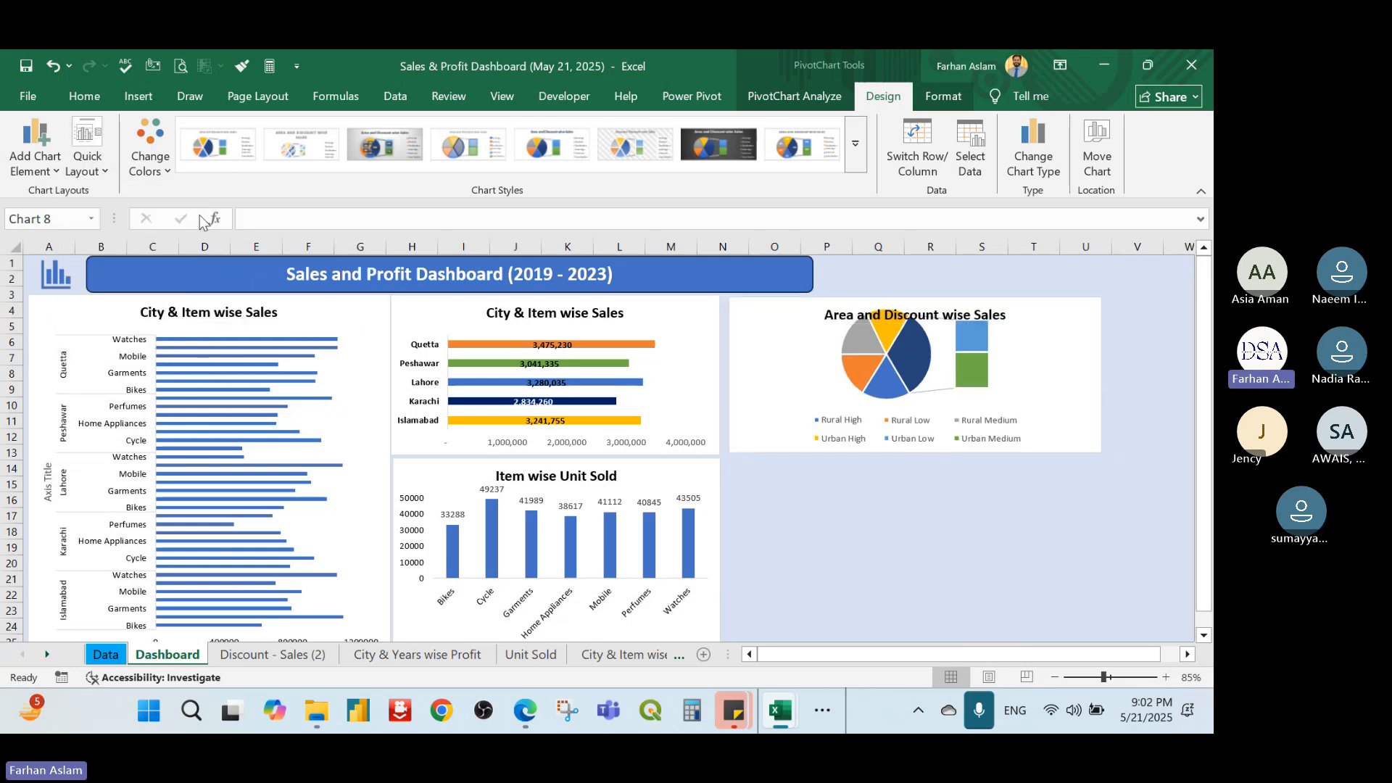
click(1021, 432)
drag(1022, 429, 1093, 430)
drag(809, 429, 737, 430)
drag(917, 412, 917, 430)
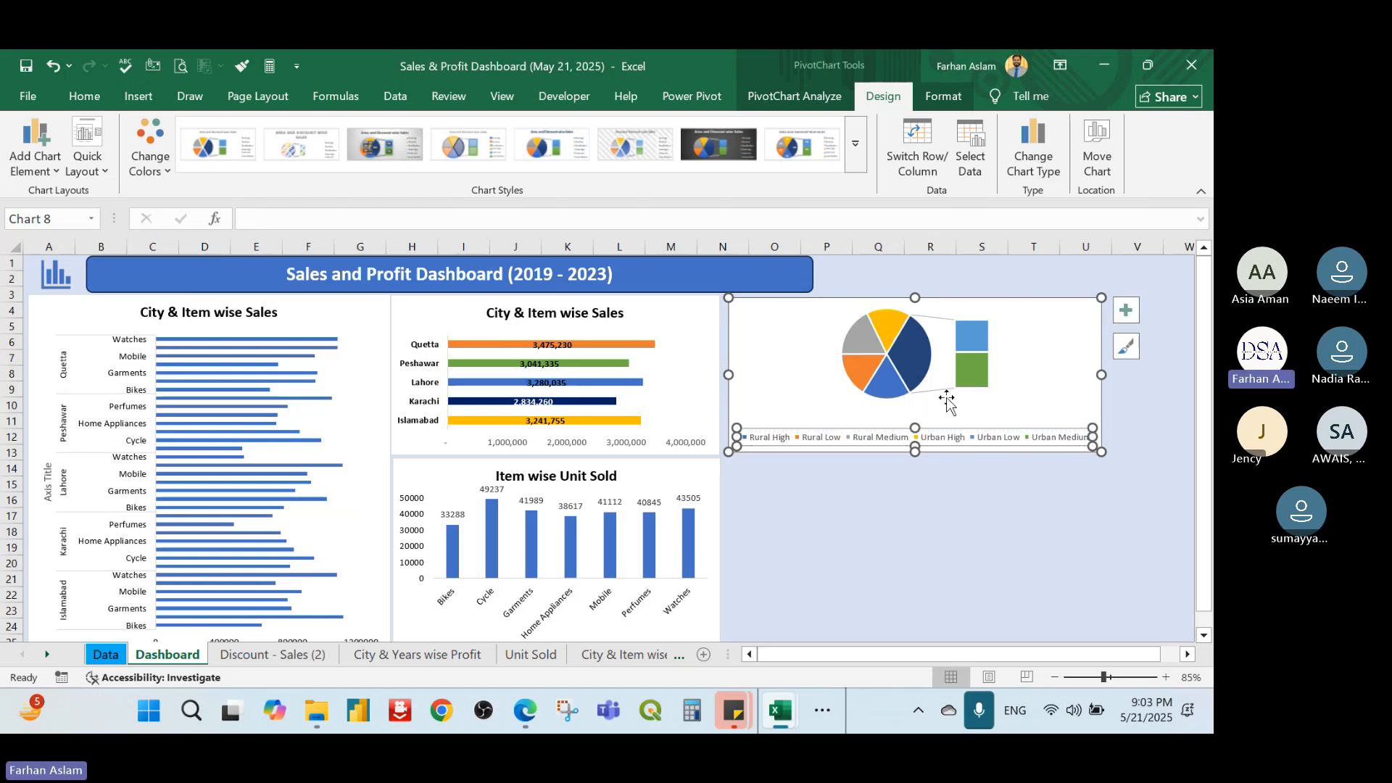
Narrow the pie chart to end at column S, align its bottom with the multicolored bar chart, and fit its legend in two rows
click(939, 350)
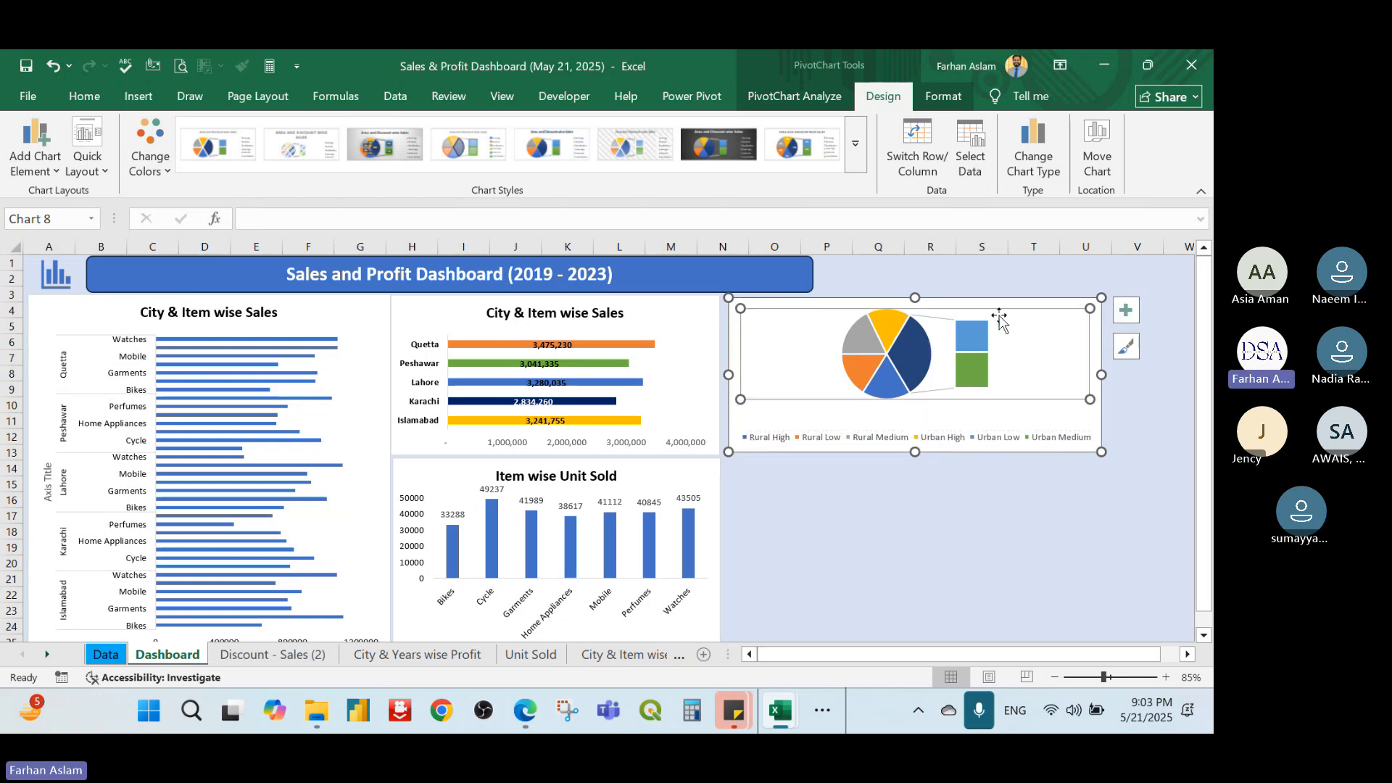
drag(1101, 452, 993, 443)
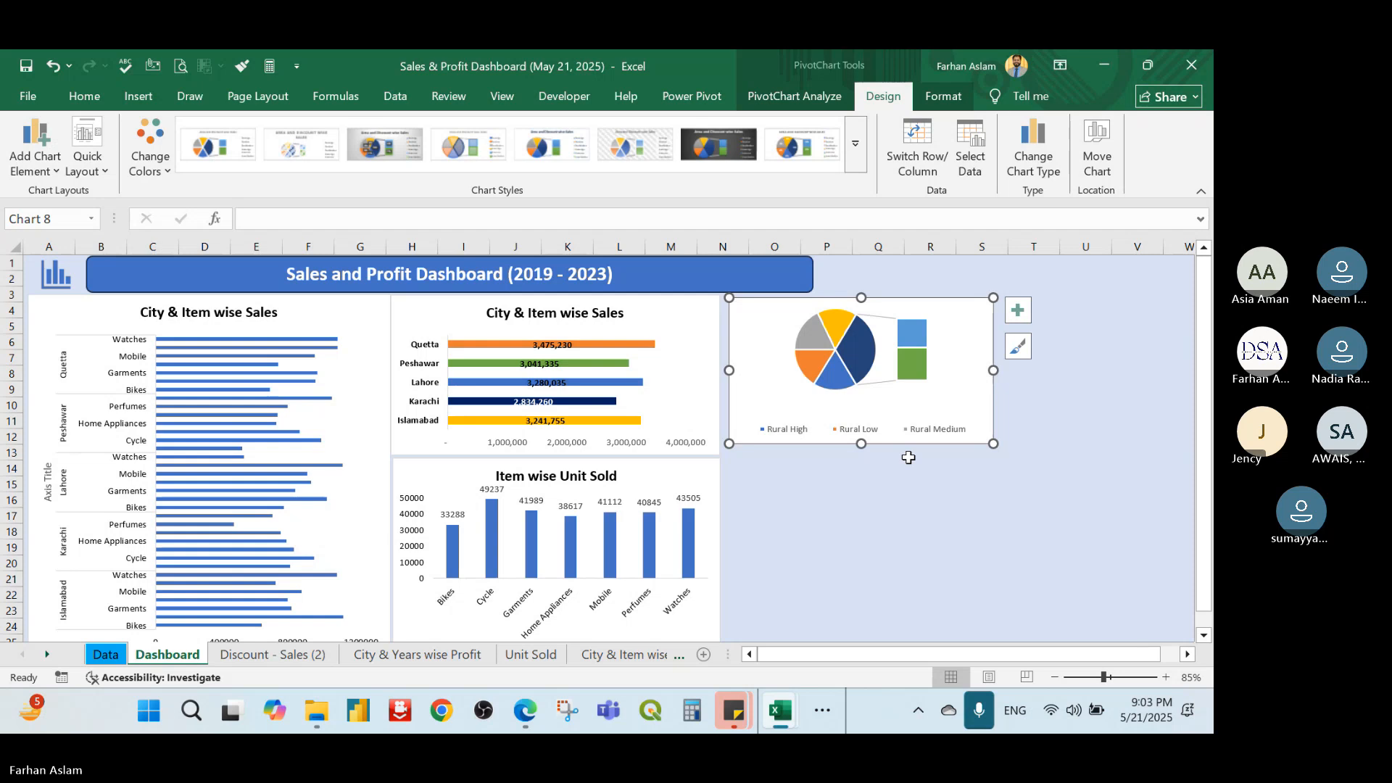
mouse_move(862, 443)
mouse_down()
mouse_move(846, 452)
mouse_move(857, 456)
mouse_move(876, 422)
mouse_move(860, 451)
mouse_up()
click(877, 513)
click(875, 431)
click(839, 496)
click(1061, 413)
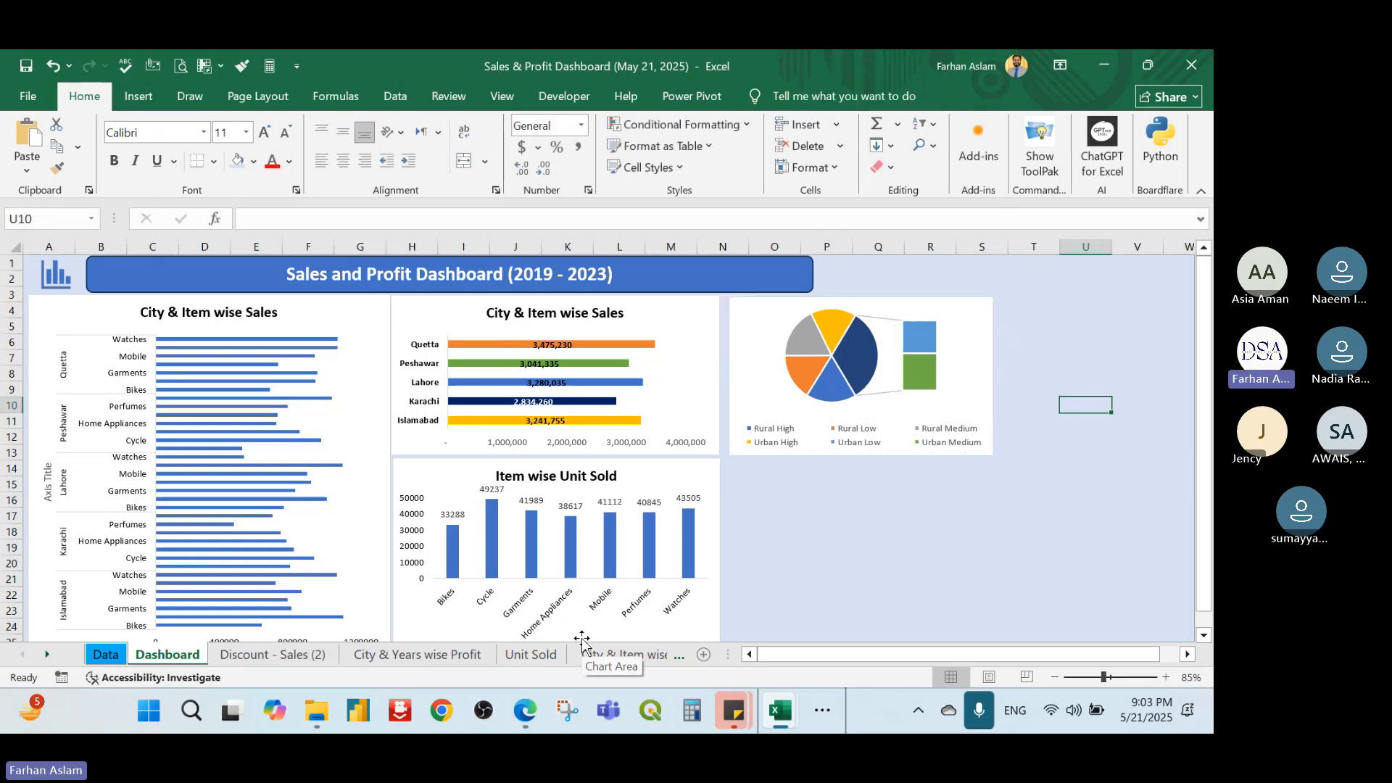
Copy the line chart from the City & Years wise Profit sheet into the Dashboard sheet below the pie chart
click(300, 659)
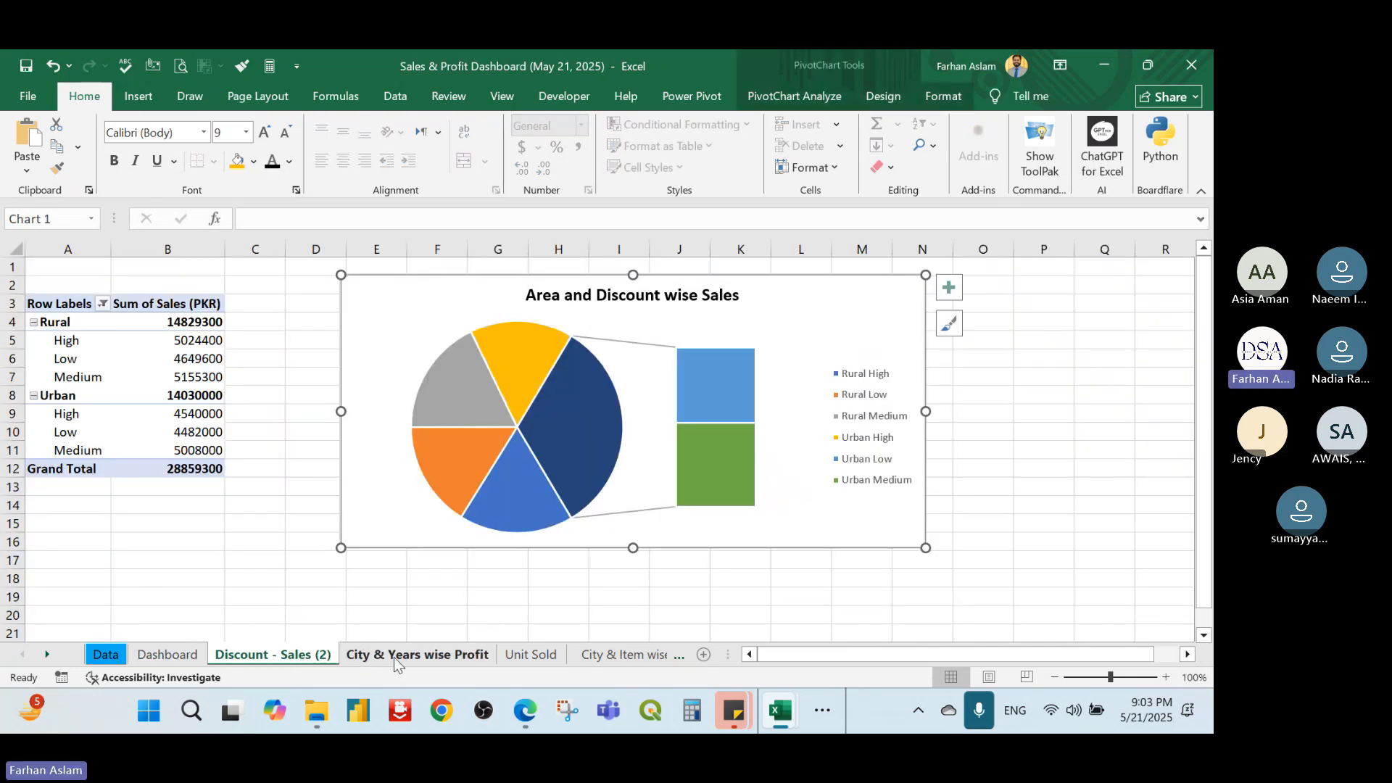
click(424, 658)
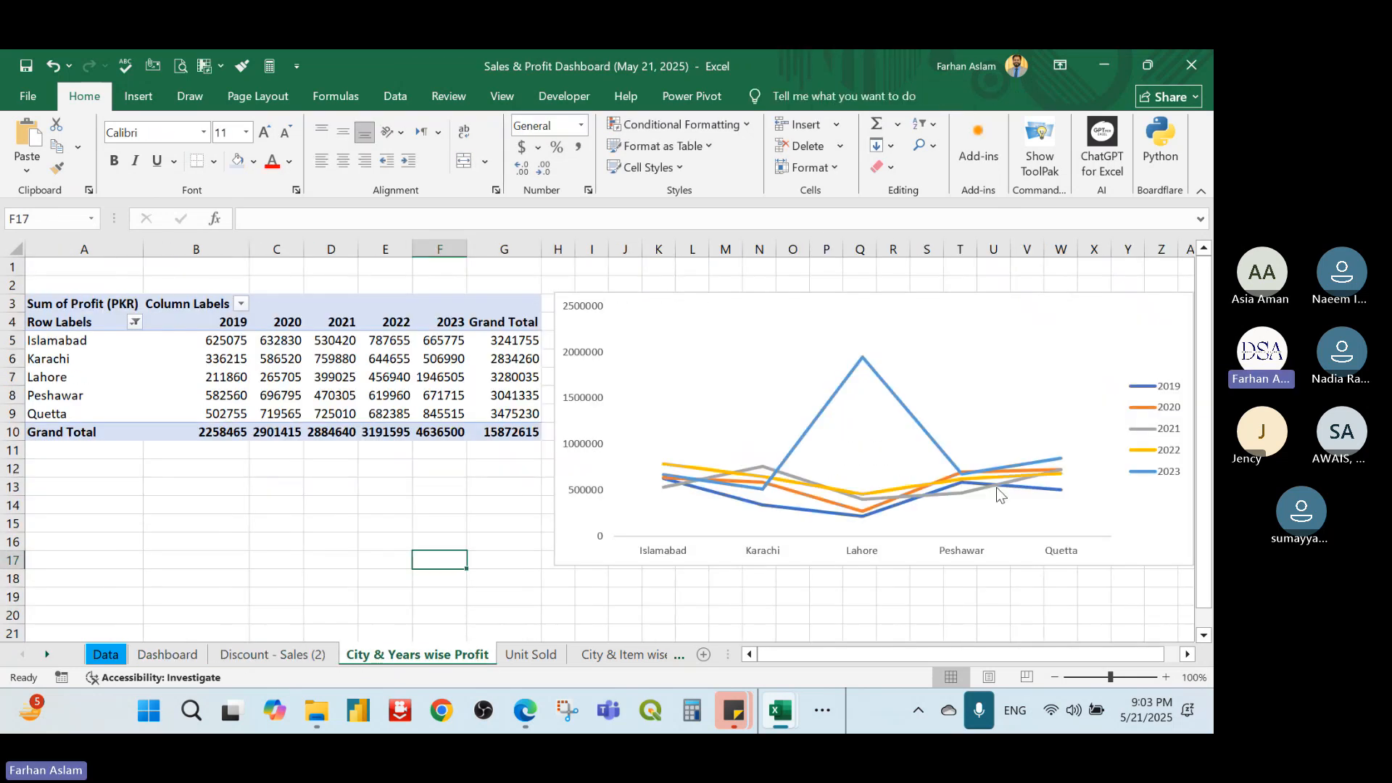
right_click(887, 306)
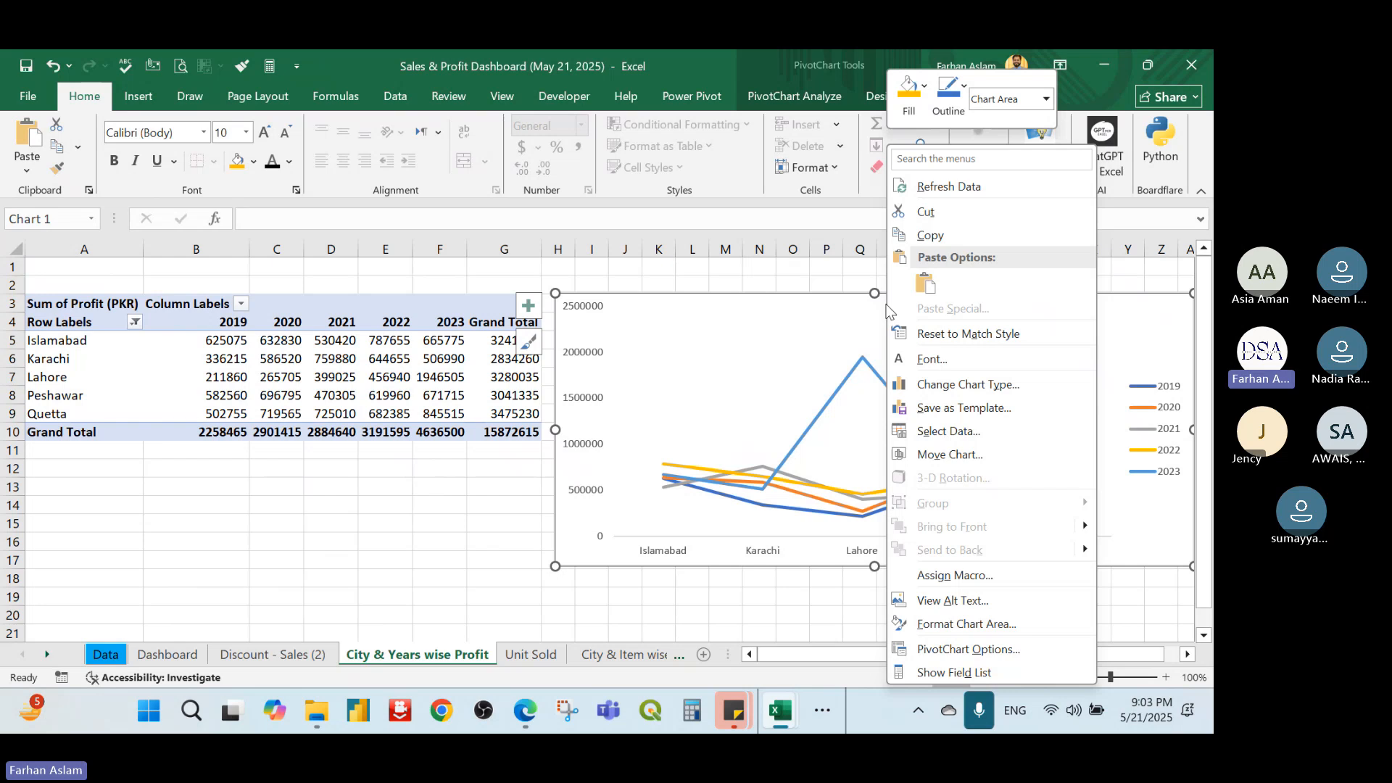
click(931, 236)
click(168, 655)
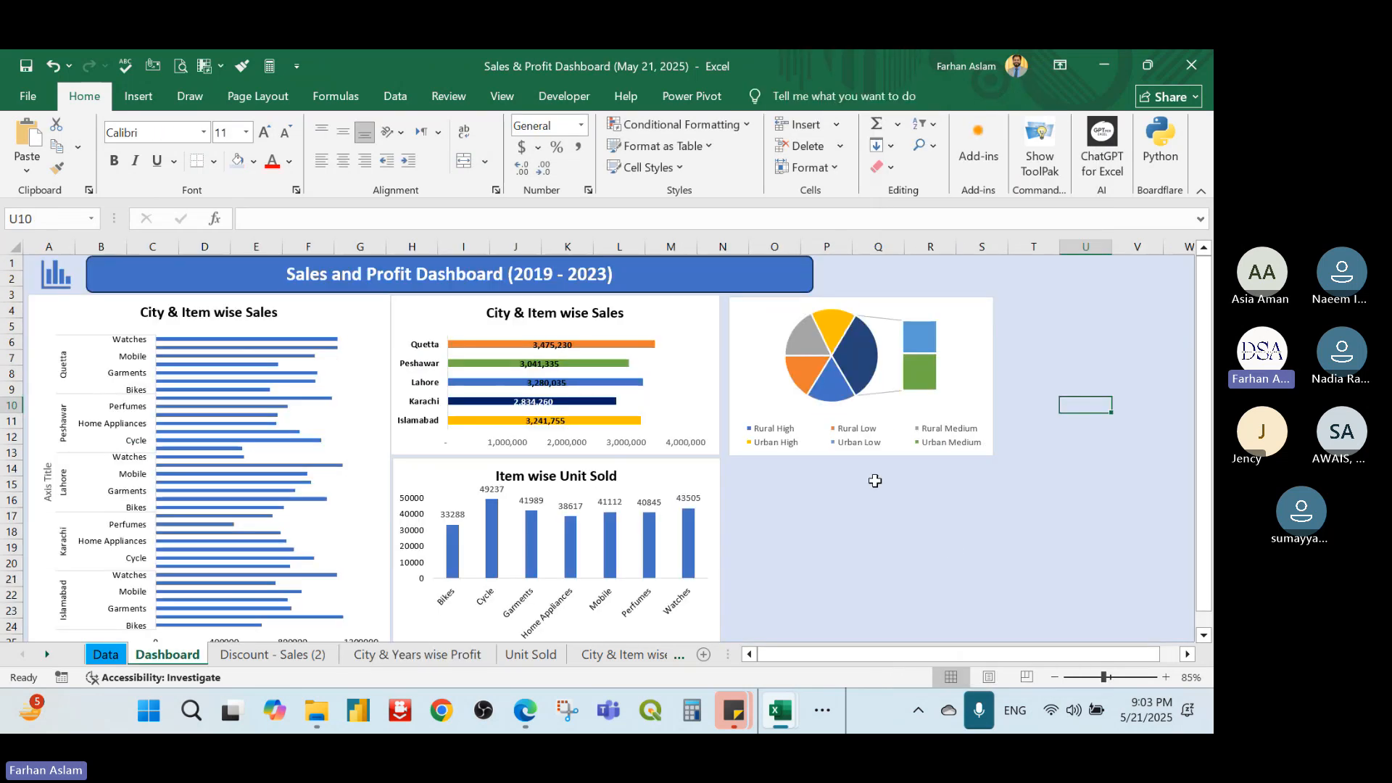
click(874, 471)
click(823, 471)
key(ctrl+v)
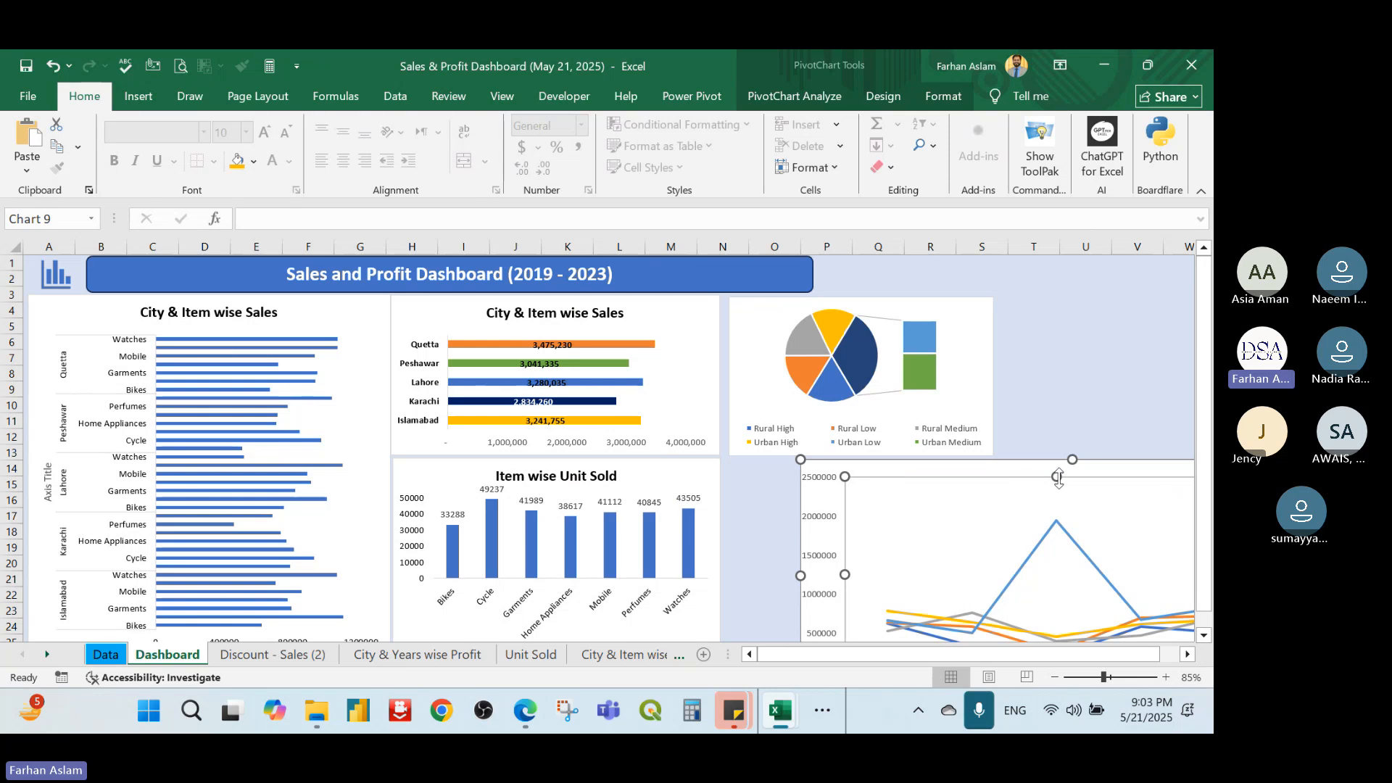
Move the line chart directly under the pie chart and reduce its height to line up with the Item wise Unit Sold chart's bottom
click(1051, 435)
click(1051, 464)
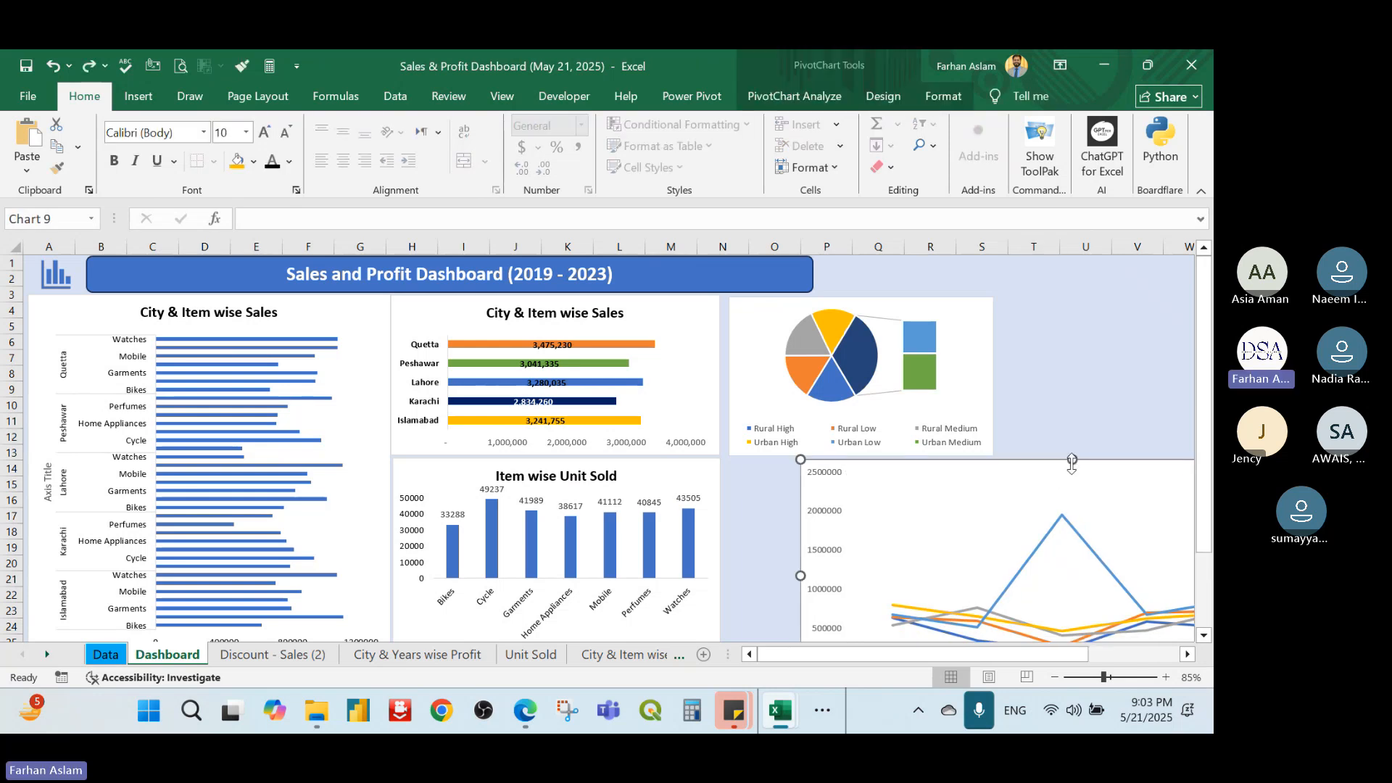
drag(1104, 467, 1027, 458)
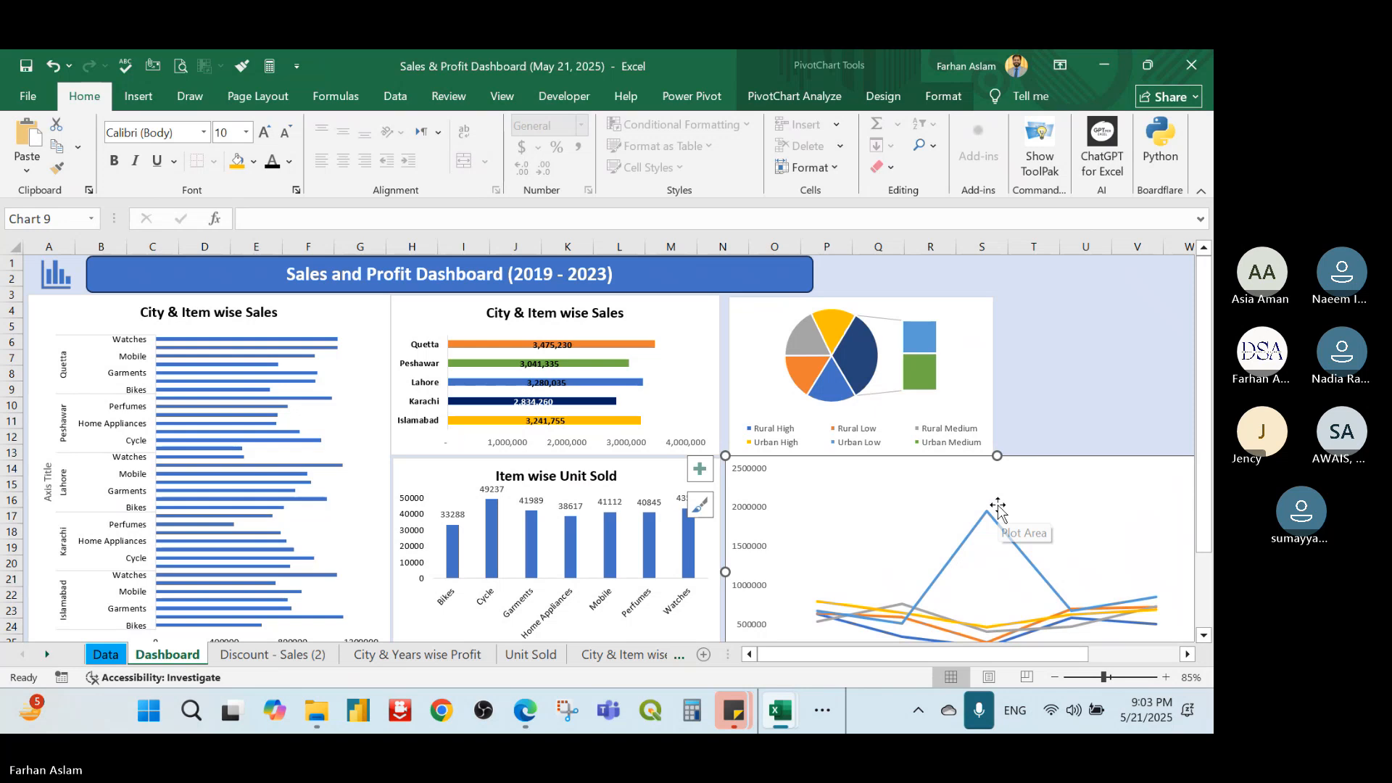
ctrl+scroll(997, 507, down, 1)
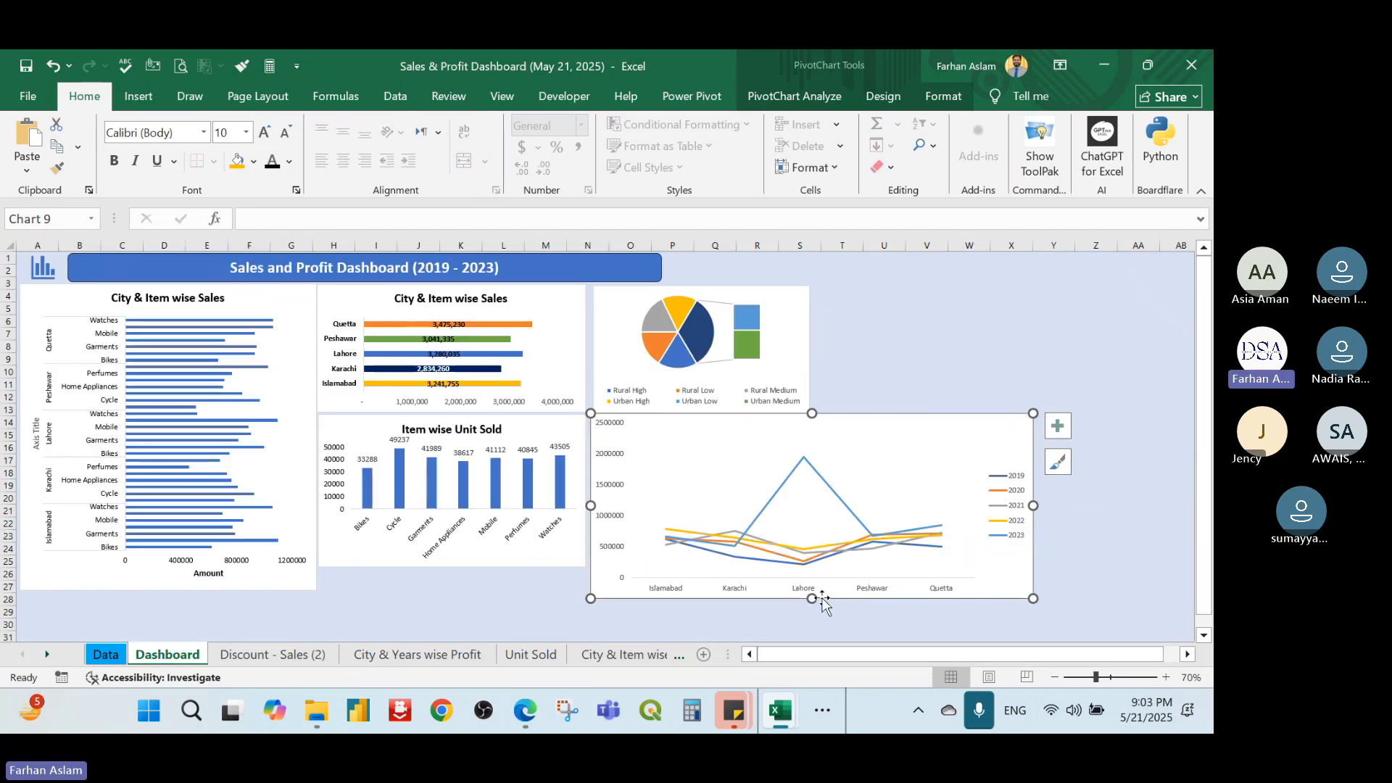
drag(812, 599, 817, 563)
click(852, 594)
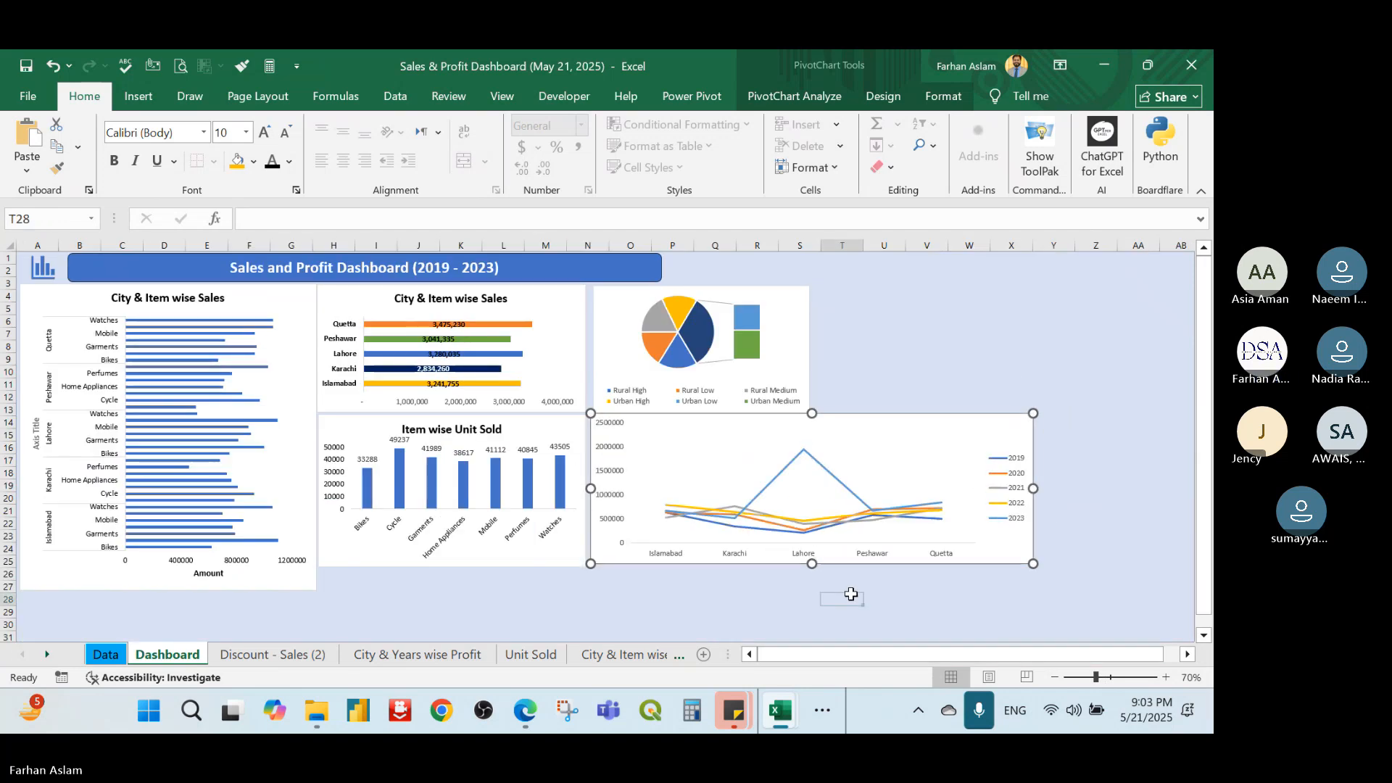
Apply the Quick Layout with a chart title above and the legend below to the line chart
click(1008, 479)
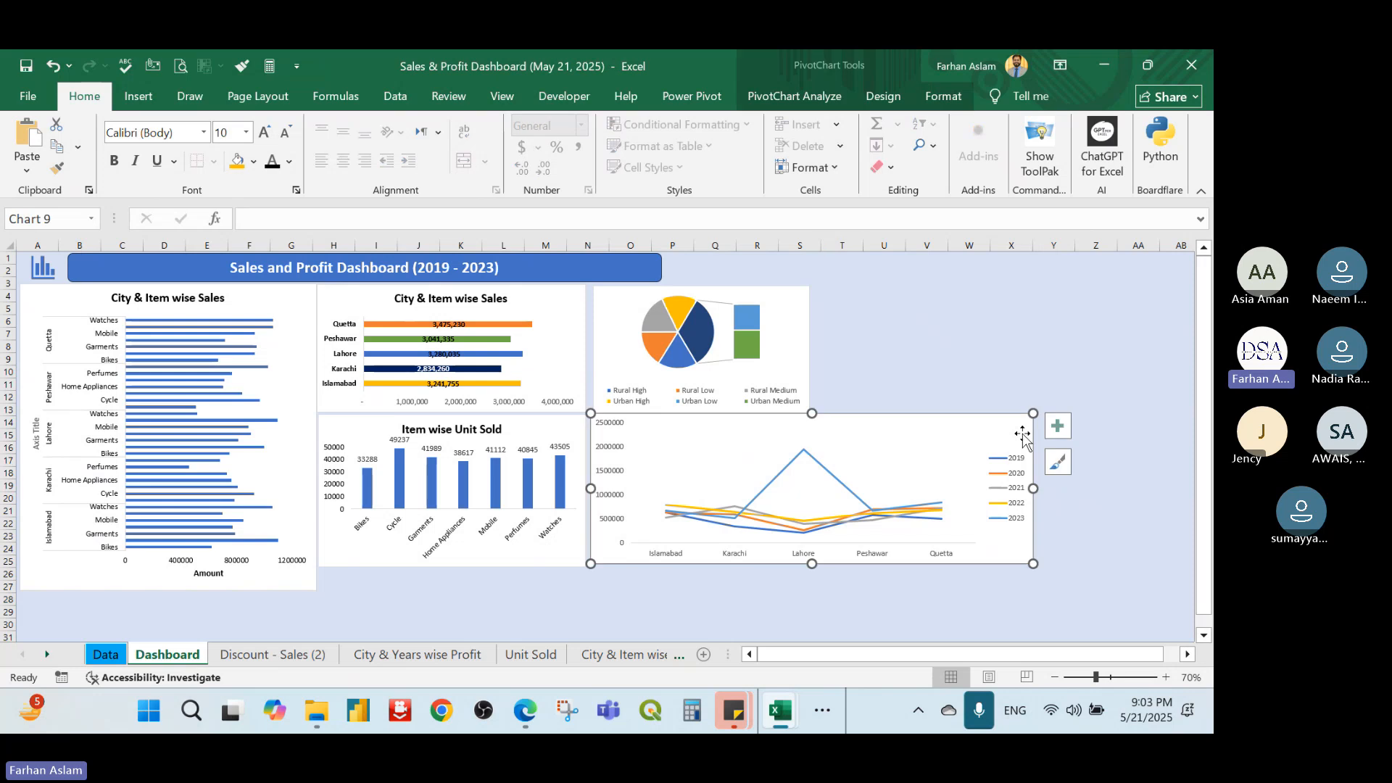
click(1007, 447)
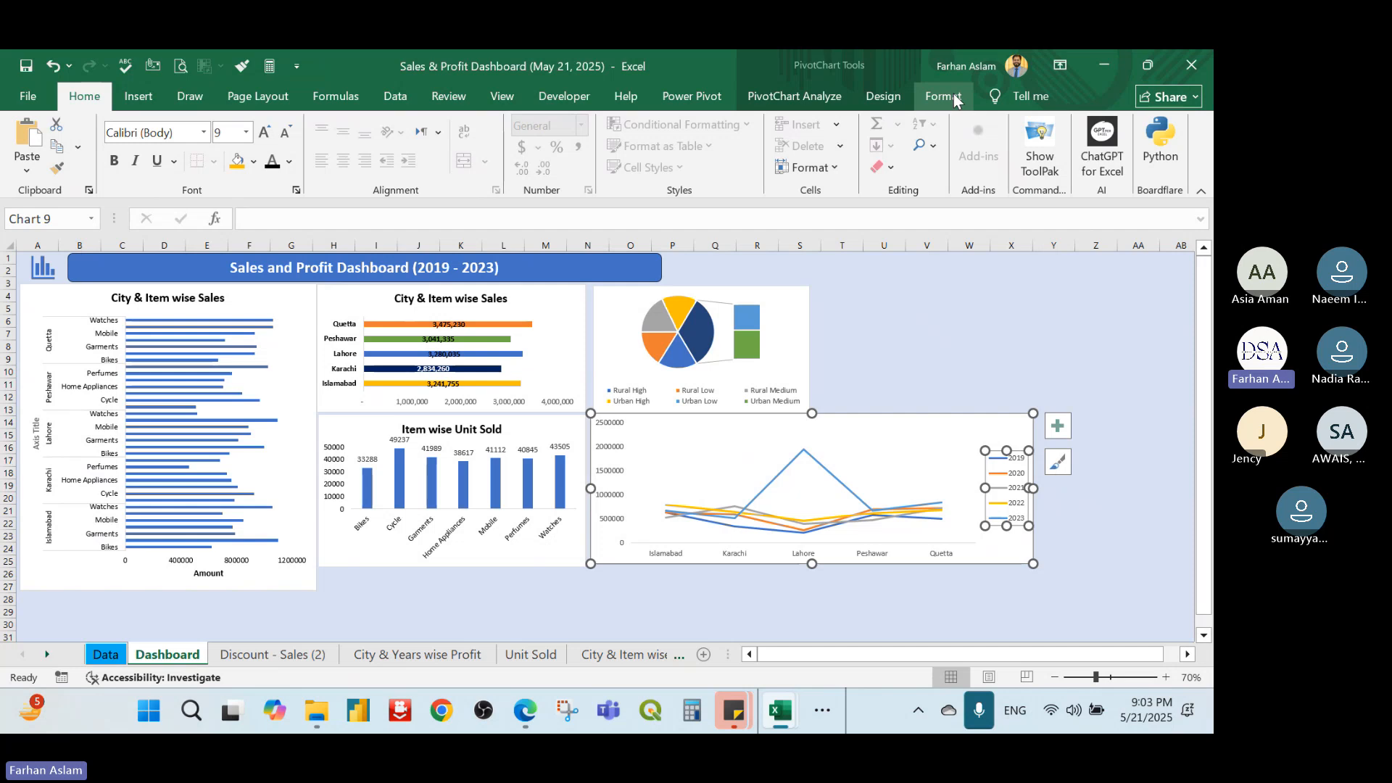
click(883, 96)
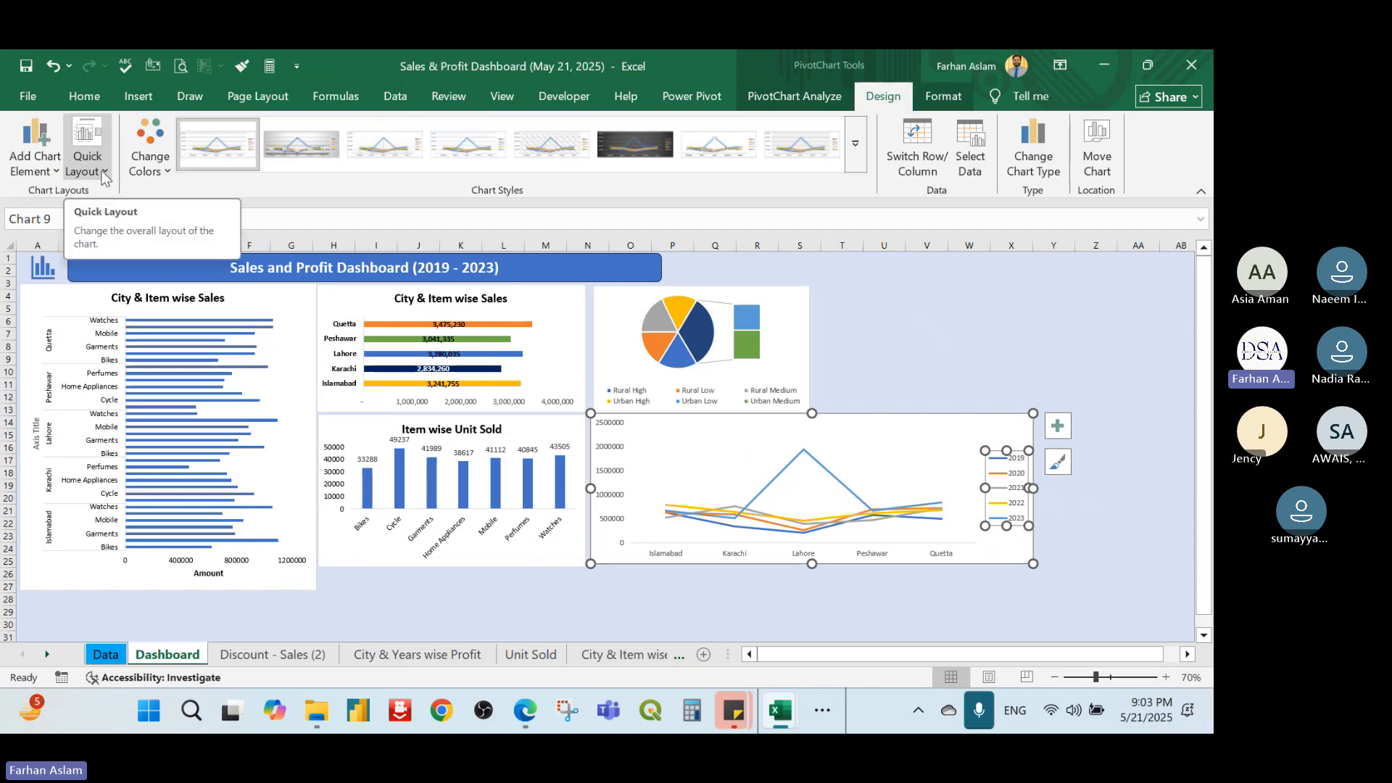
click(76, 170)
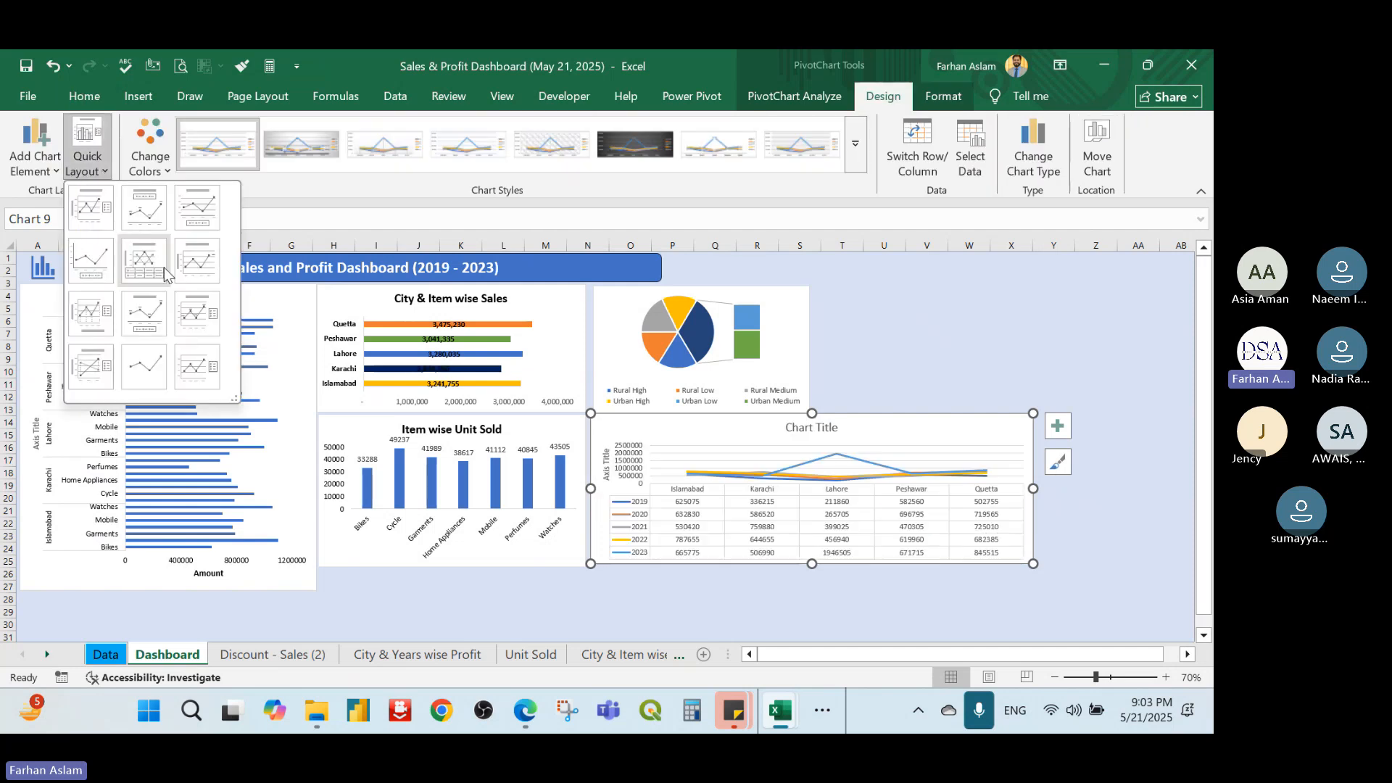
click(216, 228)
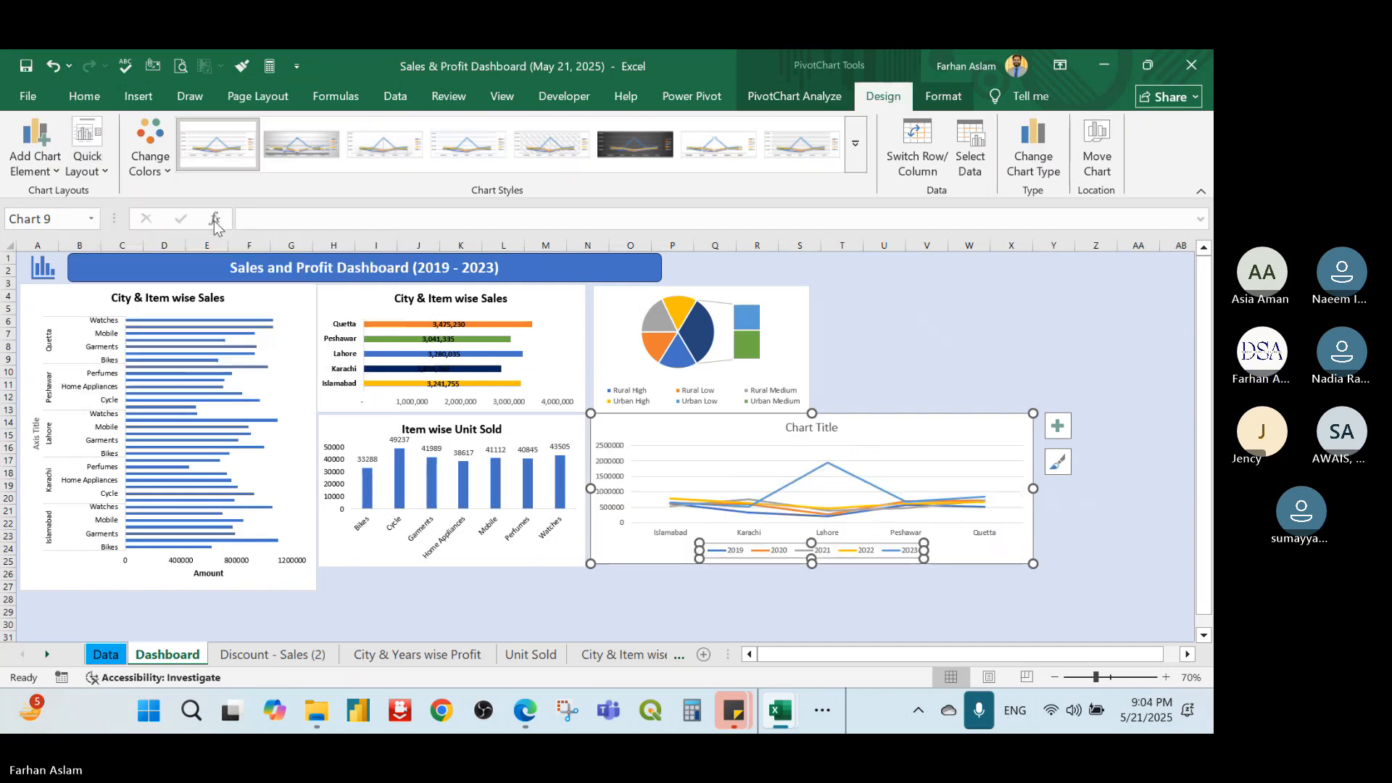
click(891, 574)
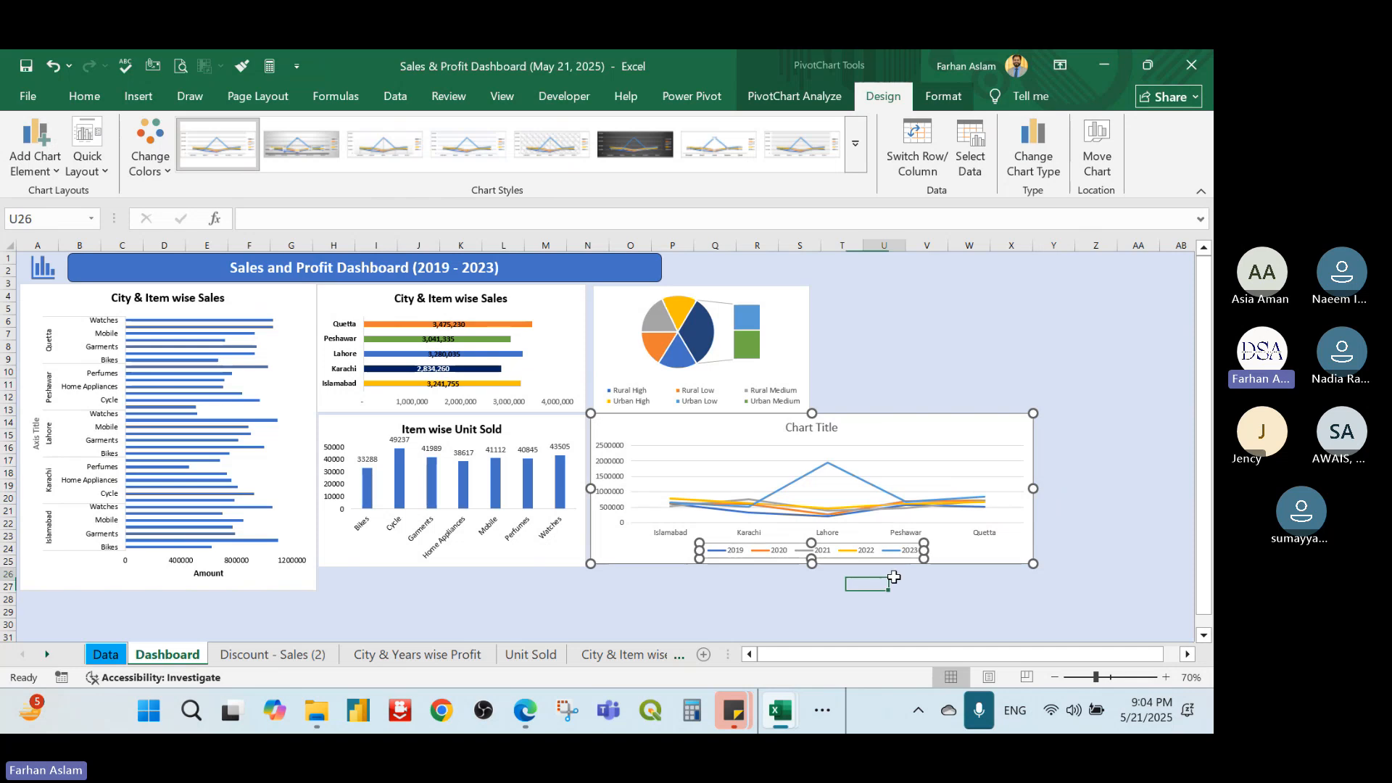
Narrow the line chart so its right edge lines up with the pie chart above it, at column S
click(1003, 477)
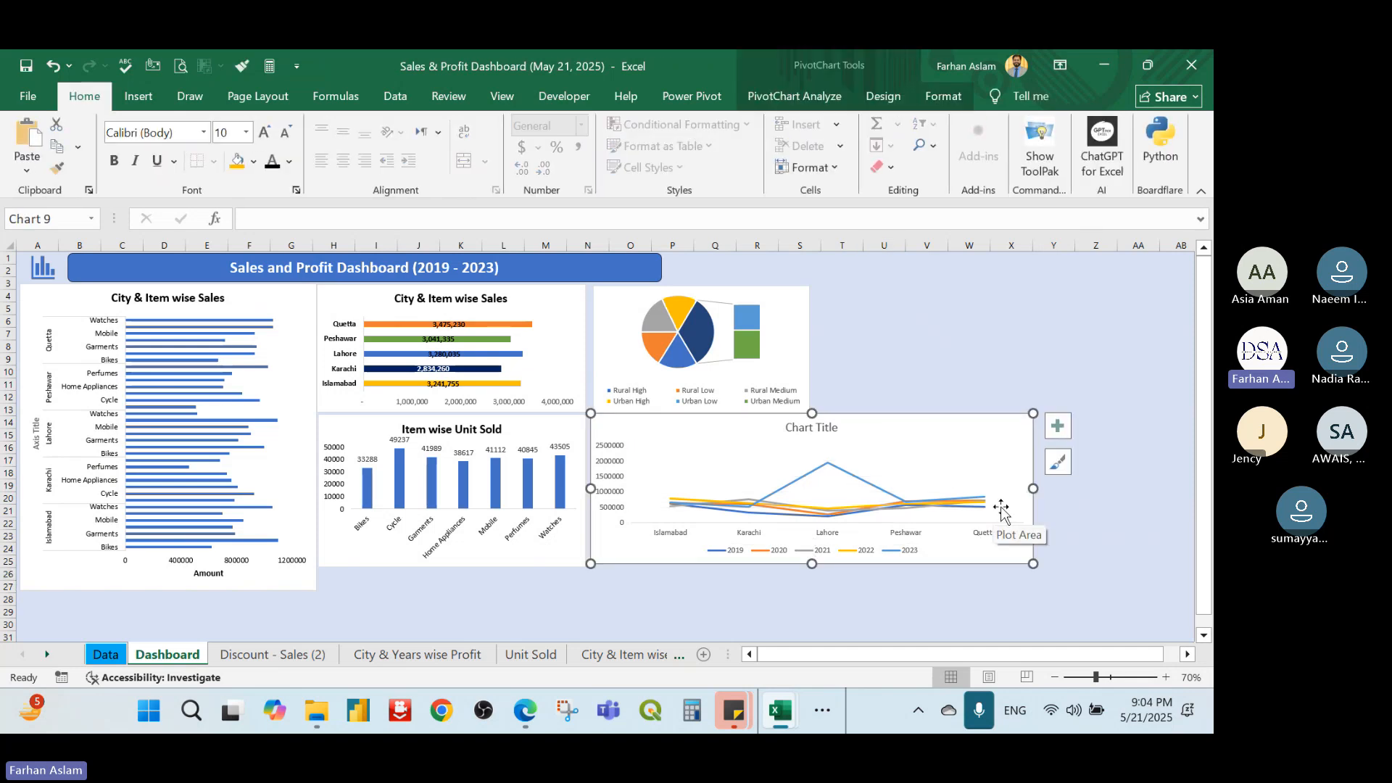
drag(1033, 491, 812, 500)
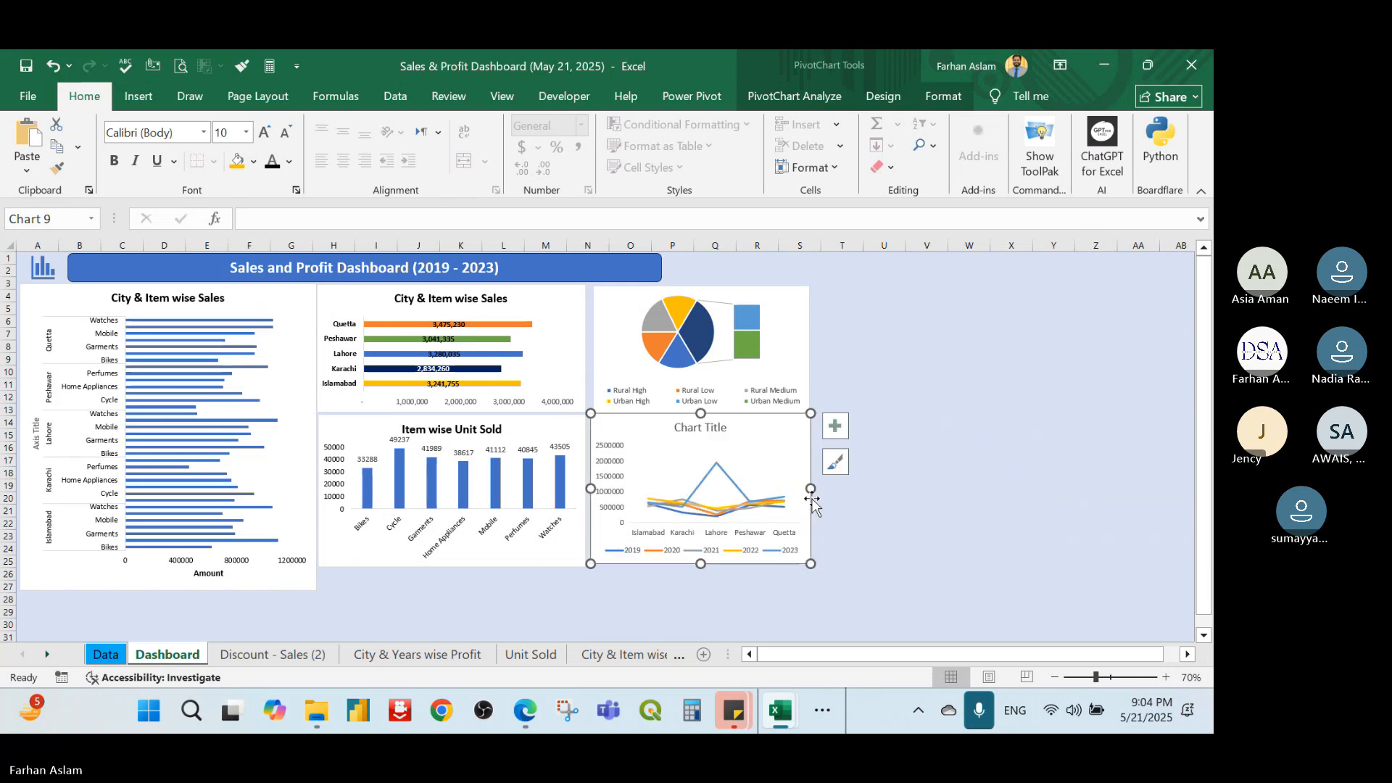
click(890, 507)
click(935, 475)
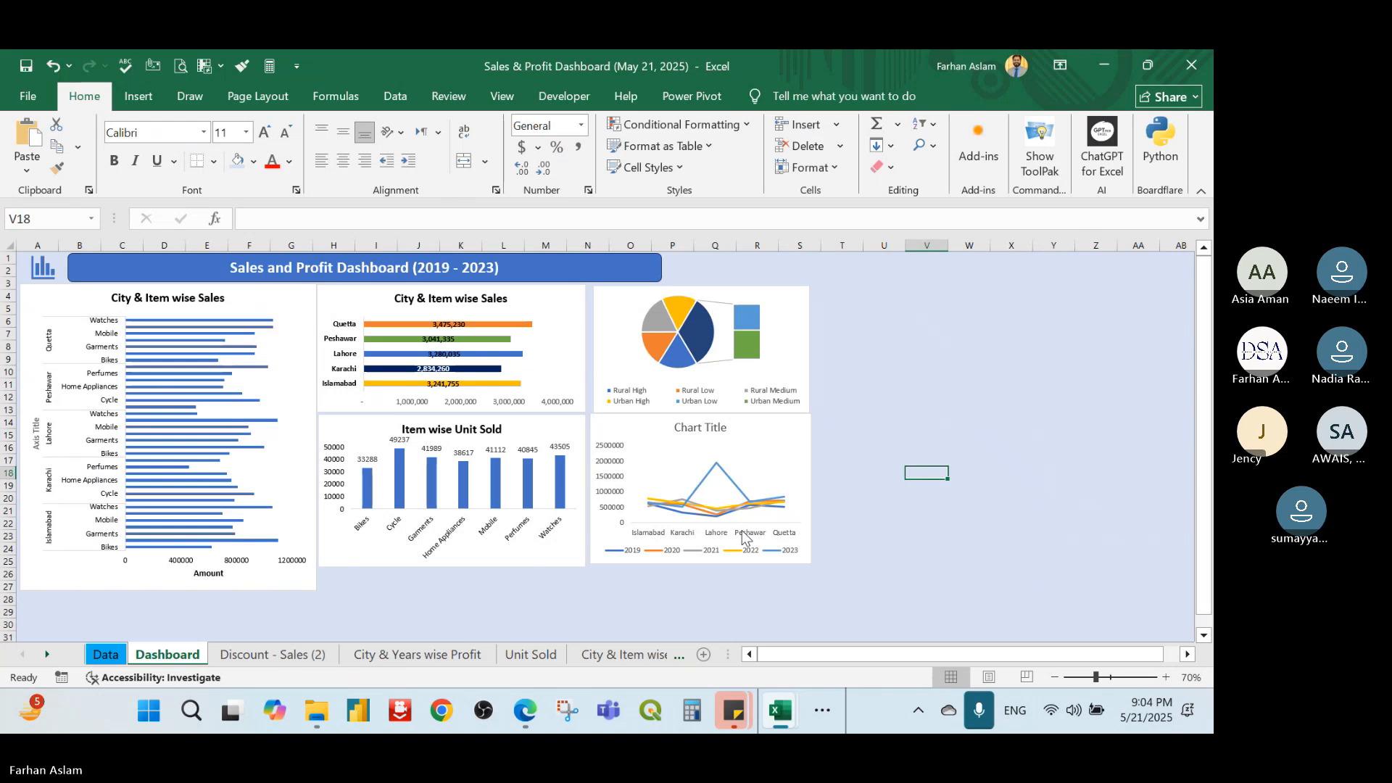
Extend the Item wise Unit Sold chart and the line chart downward to align with the tall City & Item wise Sales chart's bottom edge
click(481, 554)
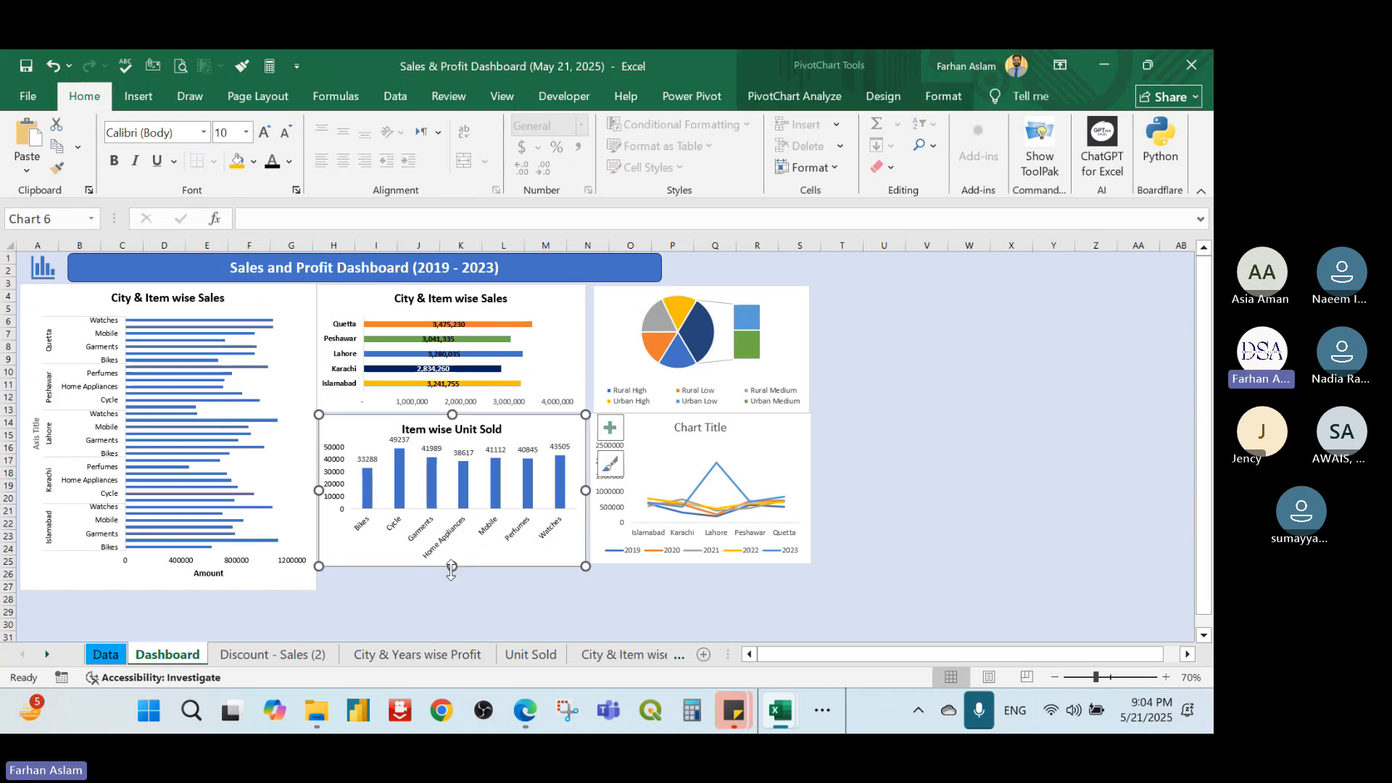
drag(451, 566, 451, 588)
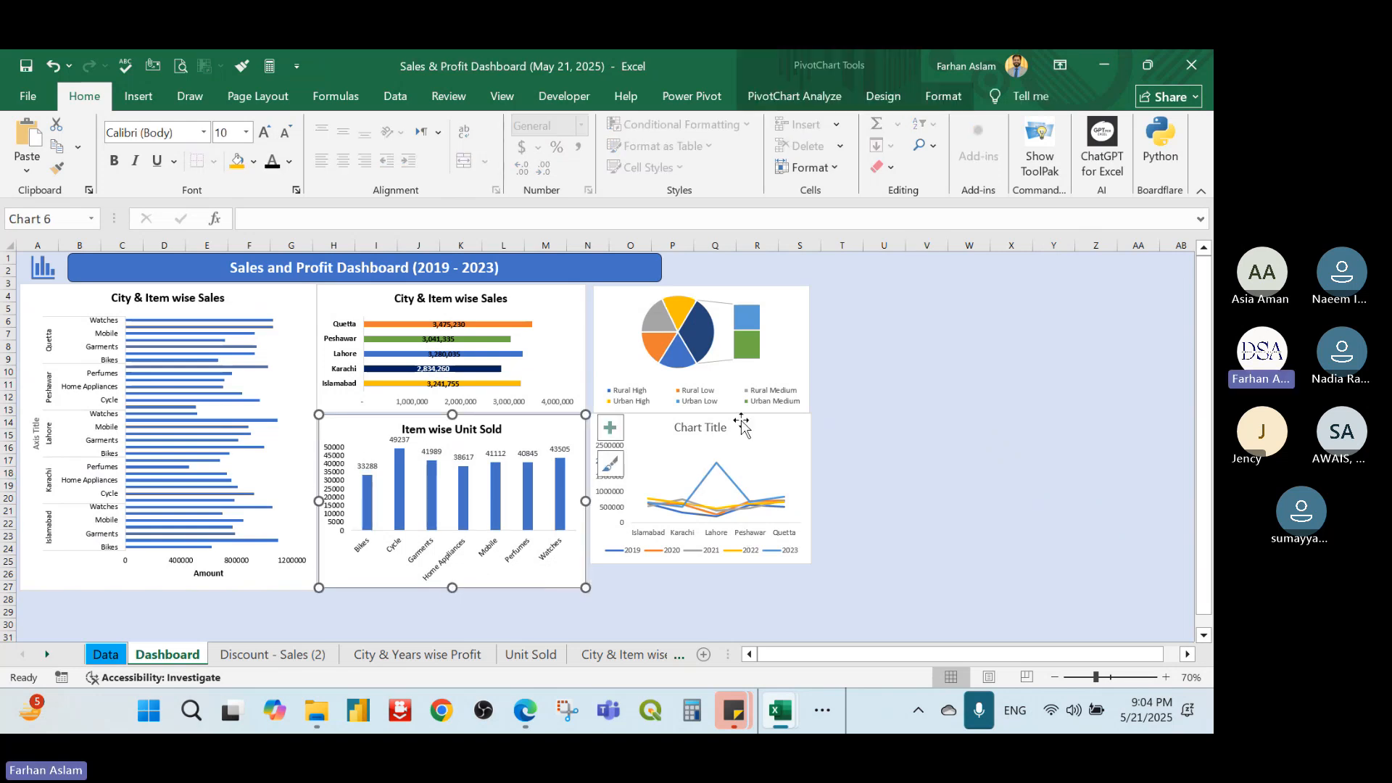
click(697, 559)
drag(702, 563, 696, 585)
click(930, 511)
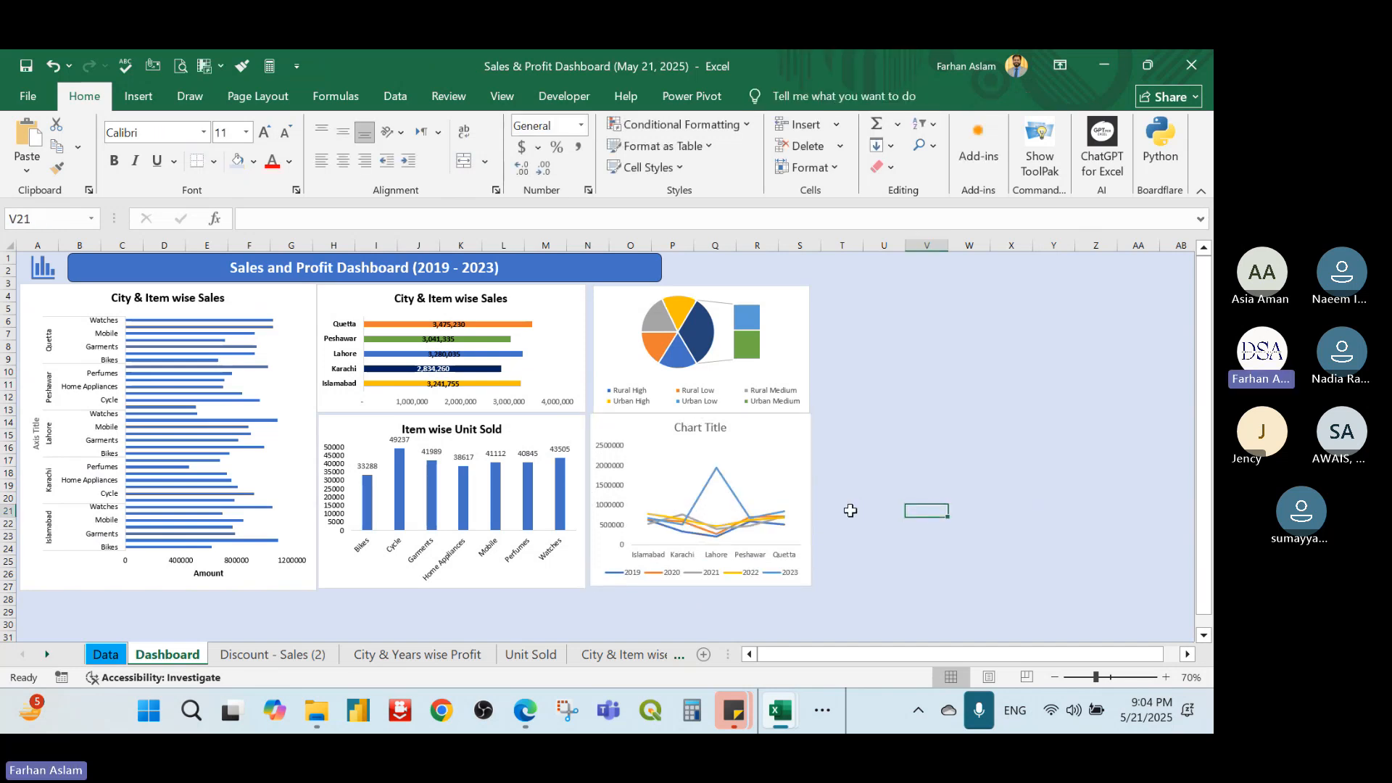
Copy the Item wise Unit Cost bar chart from the Unit Sold (Cost) sheet
double_click(708, 427)
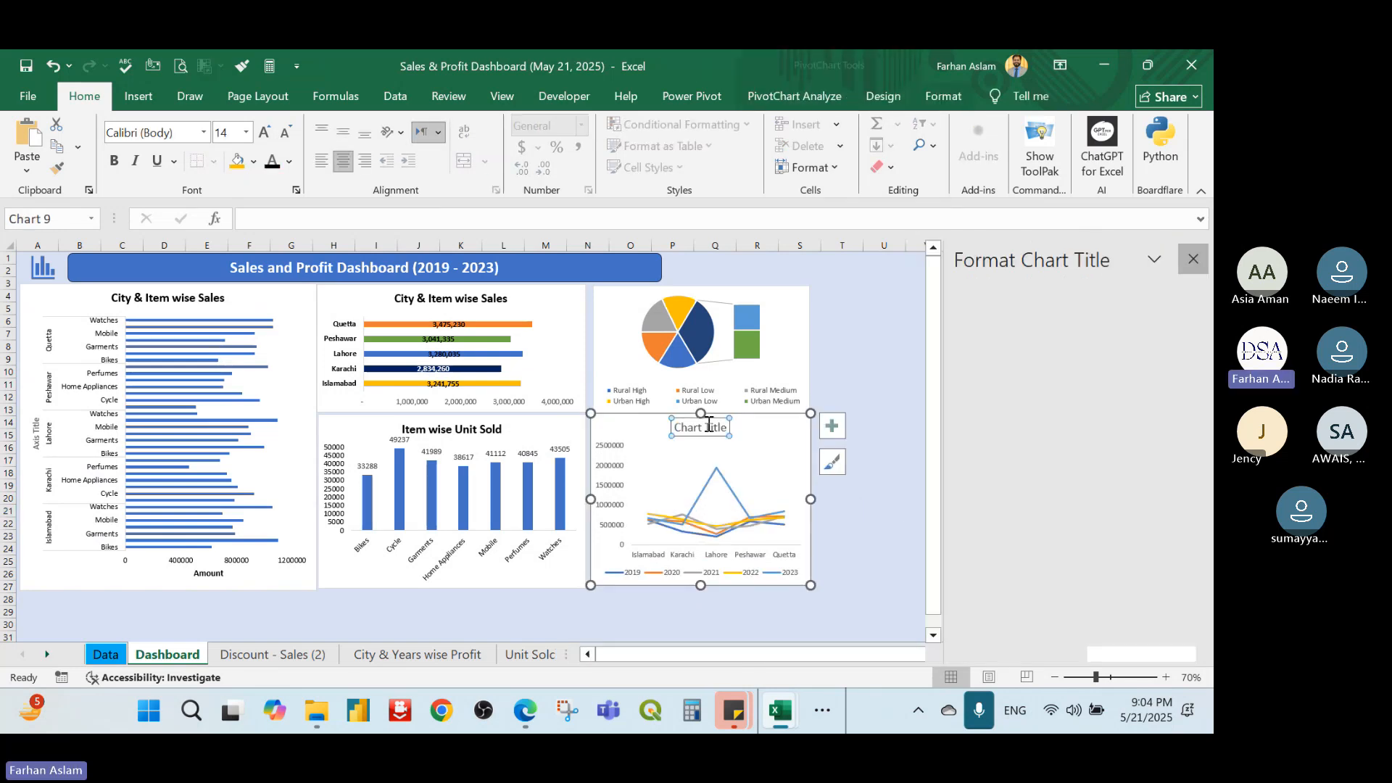
double_click(688, 427)
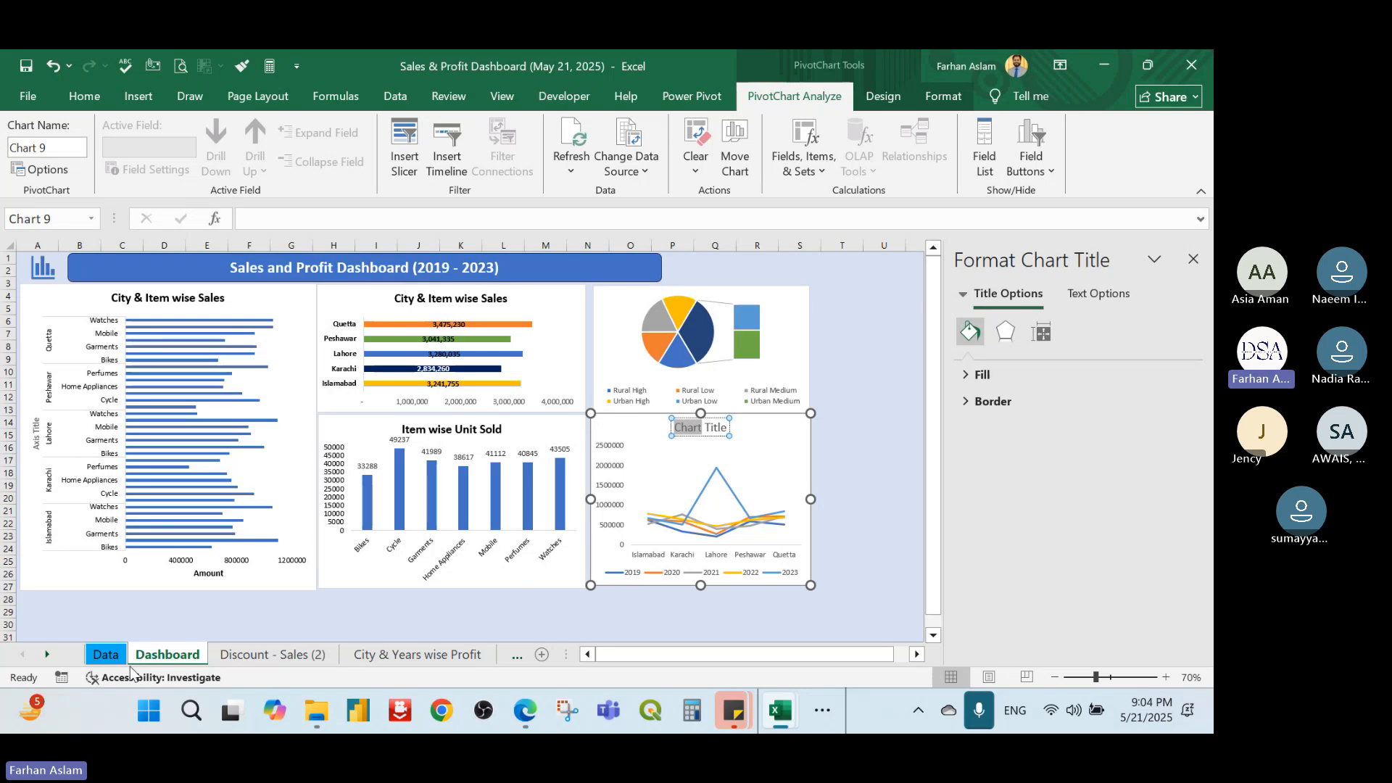
click(45, 655)
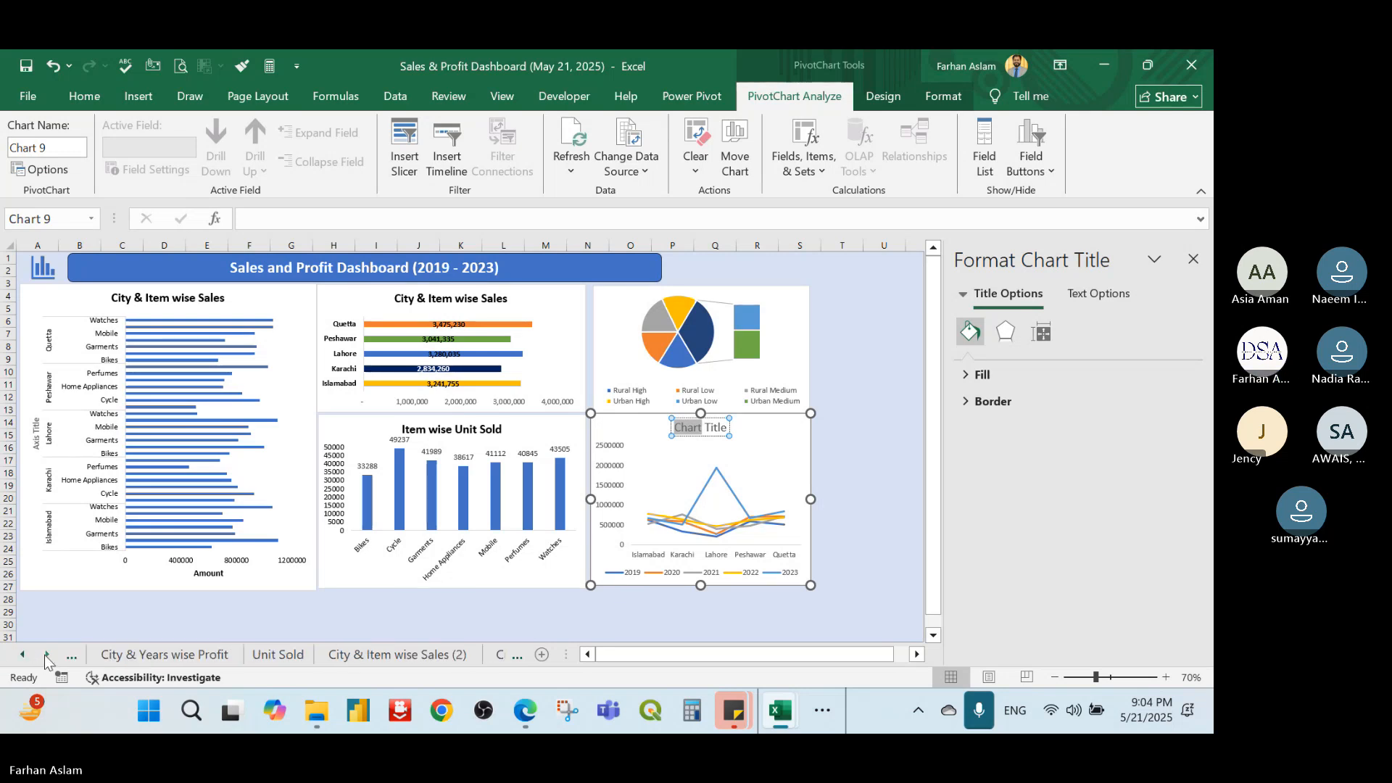
click(45, 654)
click(181, 656)
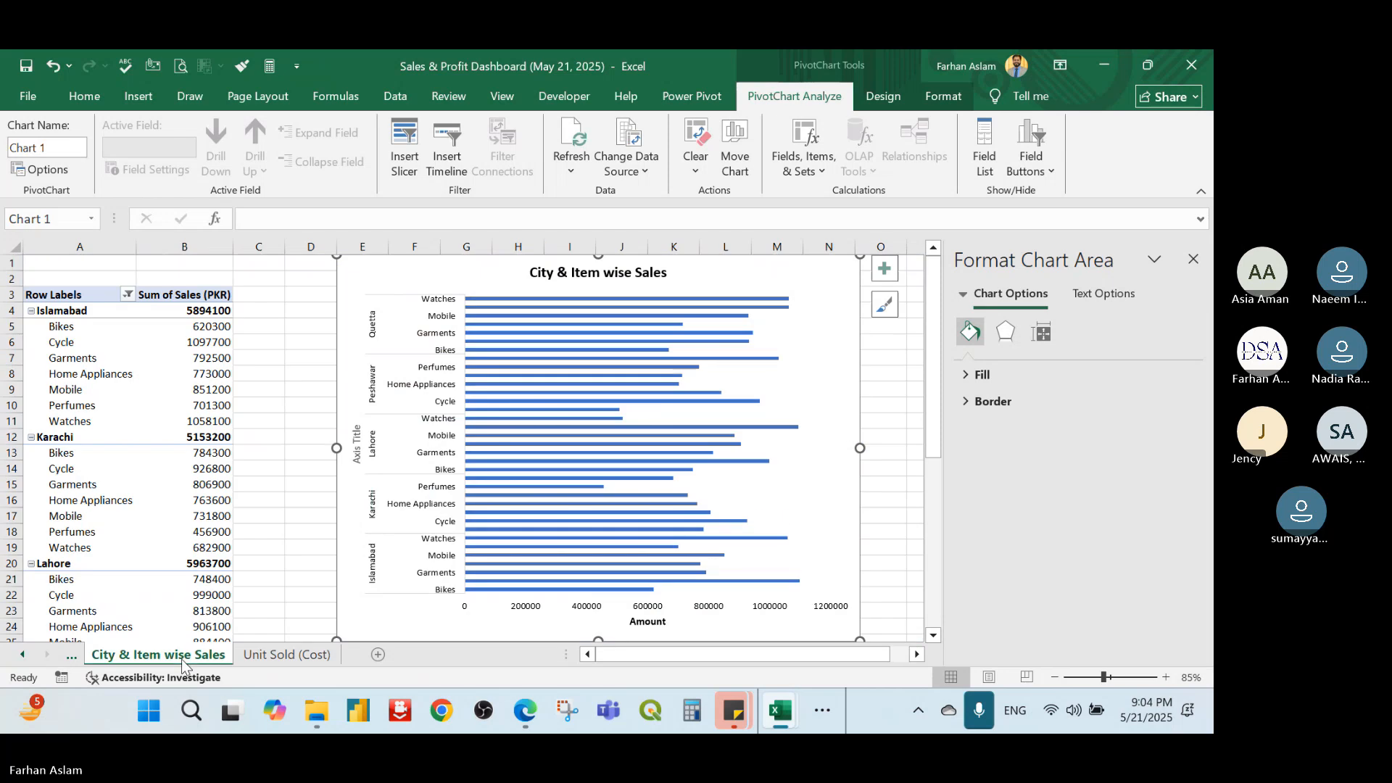
click(21, 655)
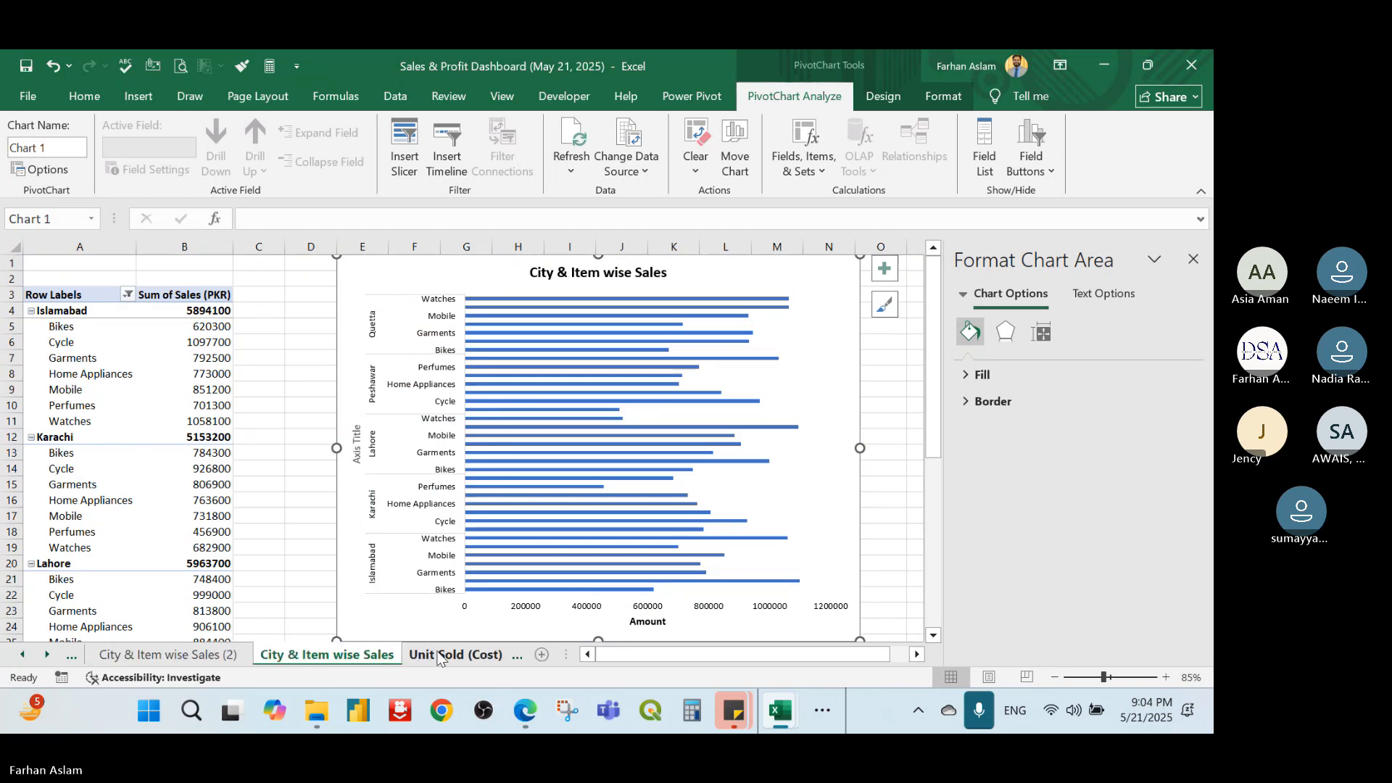
click(439, 656)
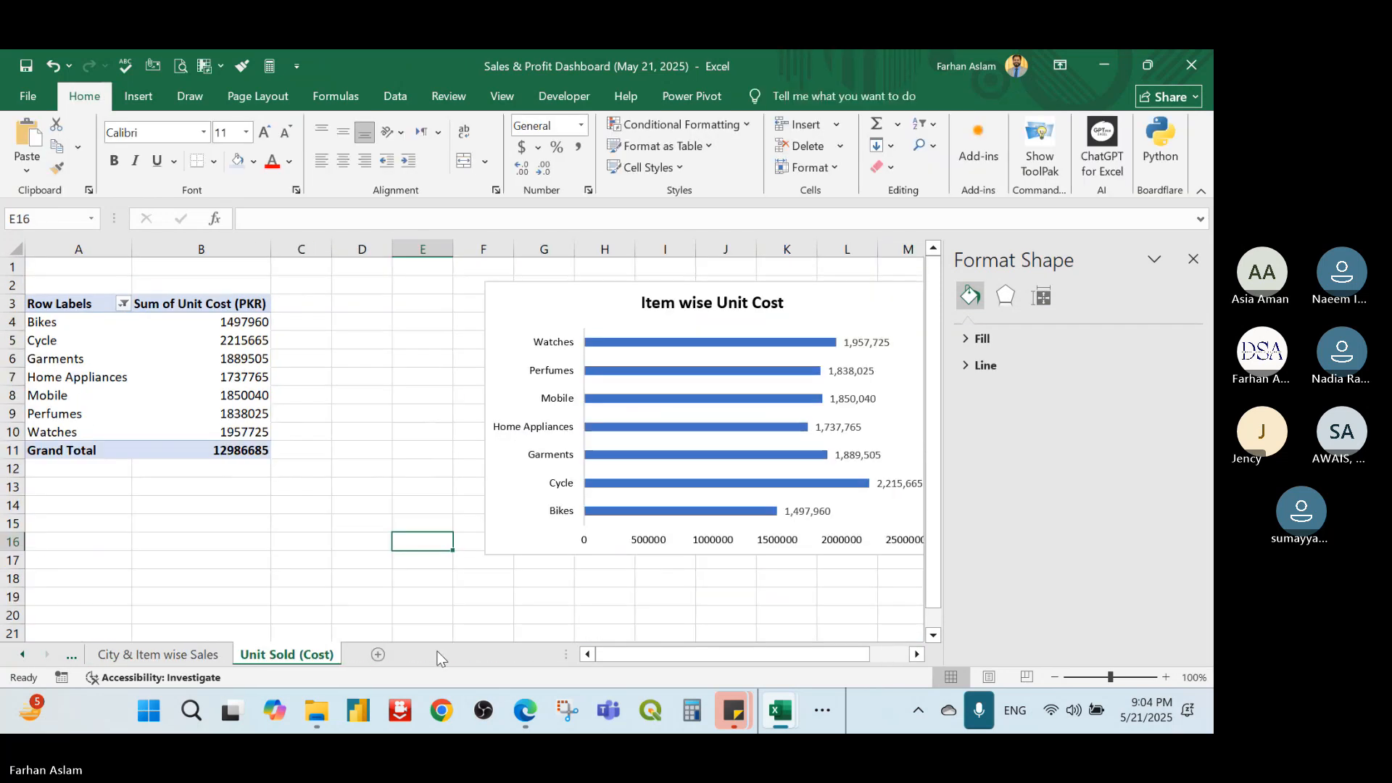
click(558, 298)
right_click(558, 299)
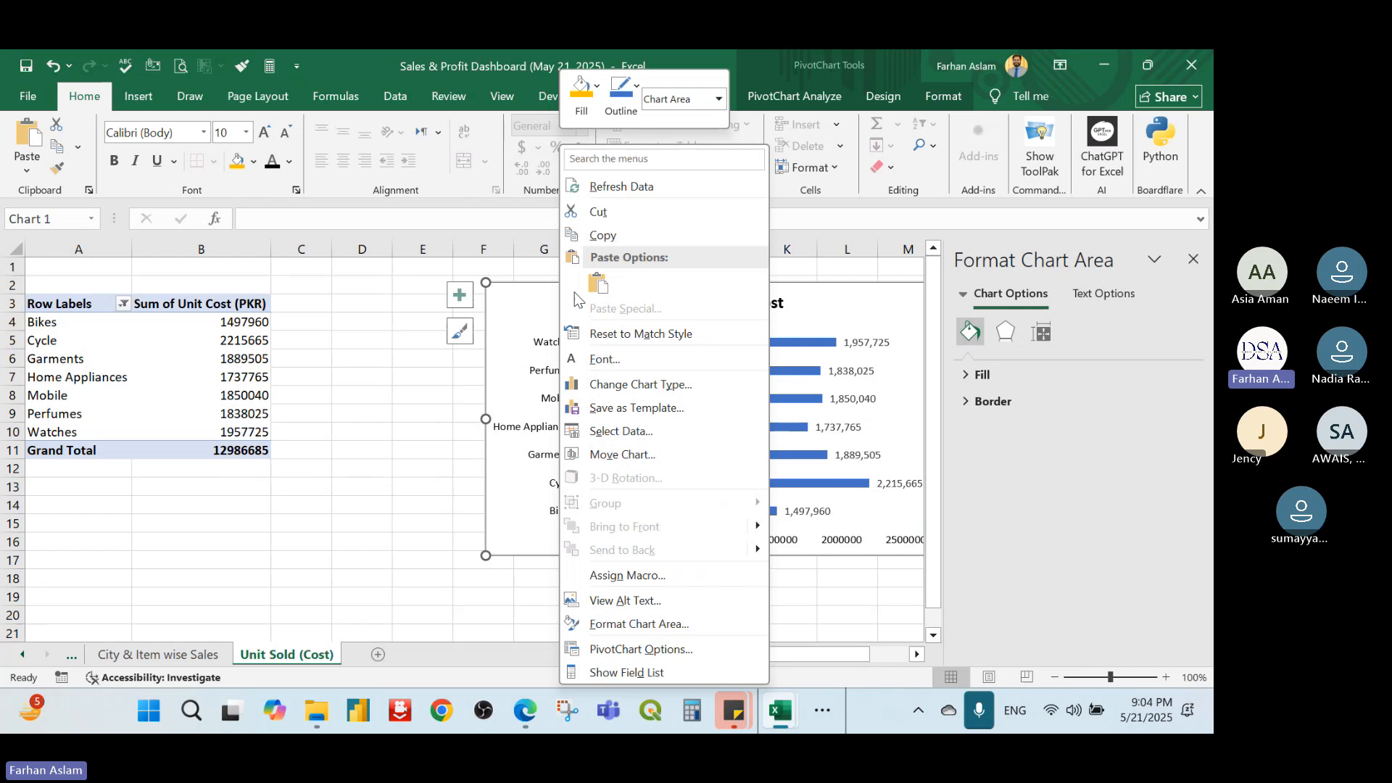
click(600, 240)
Paste the Item wise Unit Cost chart into the Dashboard sheet beside the pie chart and close the formatting pane
click(22, 655)
click(22, 655)
click(22, 654)
click(22, 654)
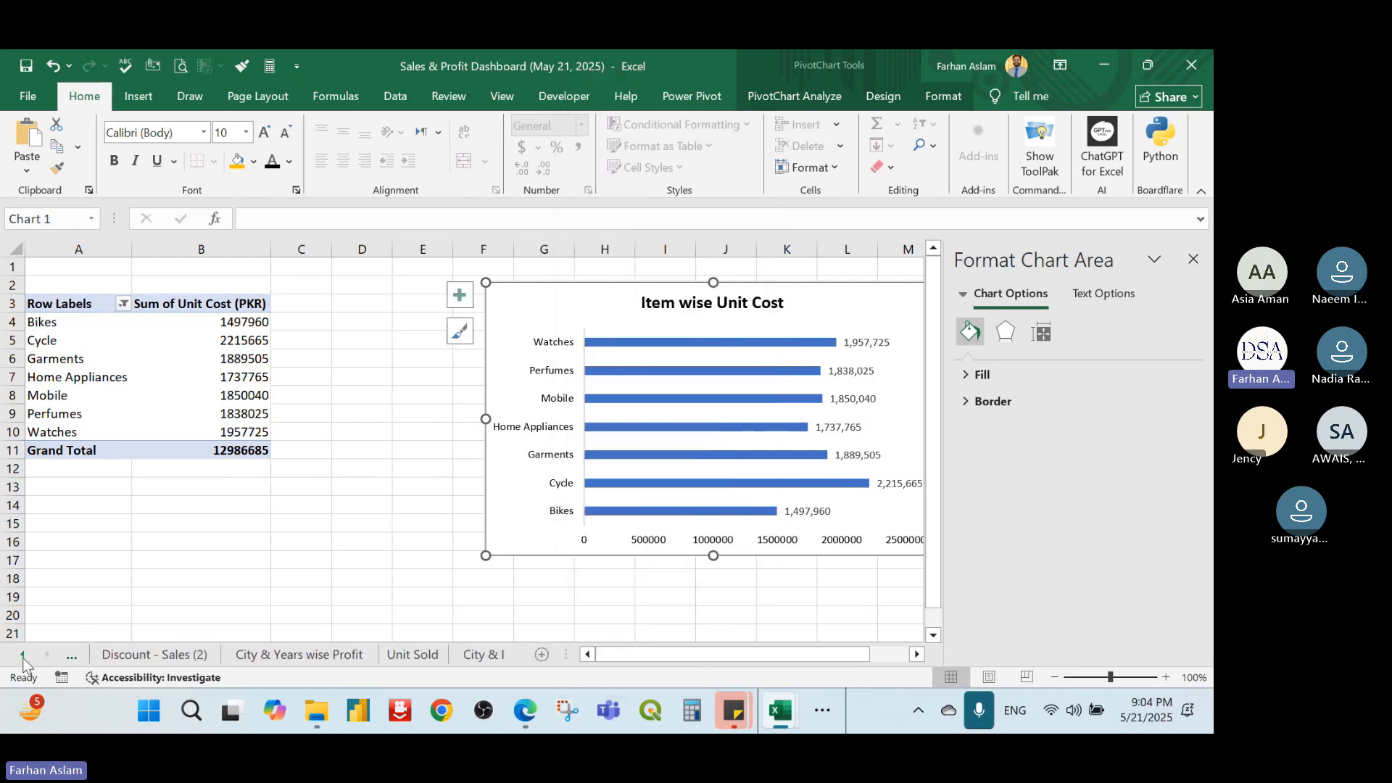
click(22, 655)
click(22, 655)
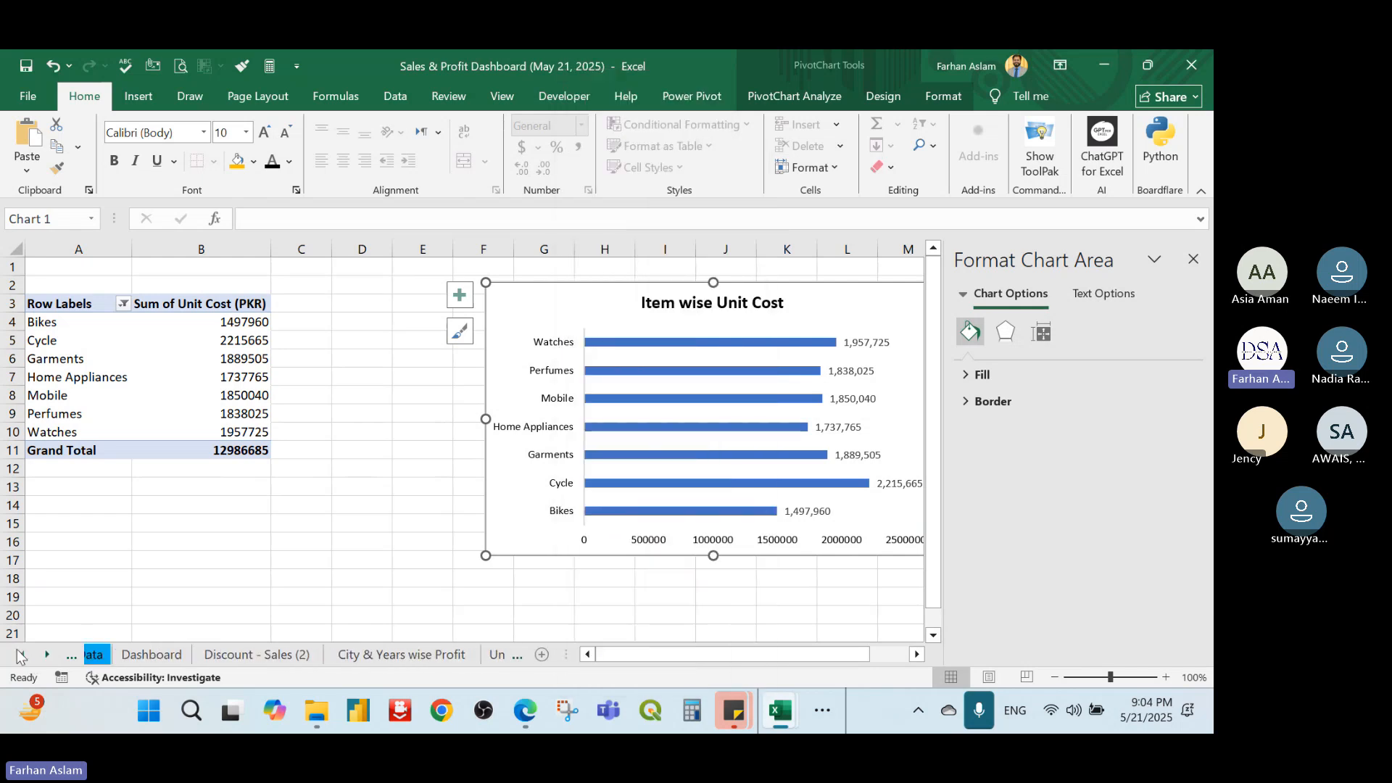
click(161, 654)
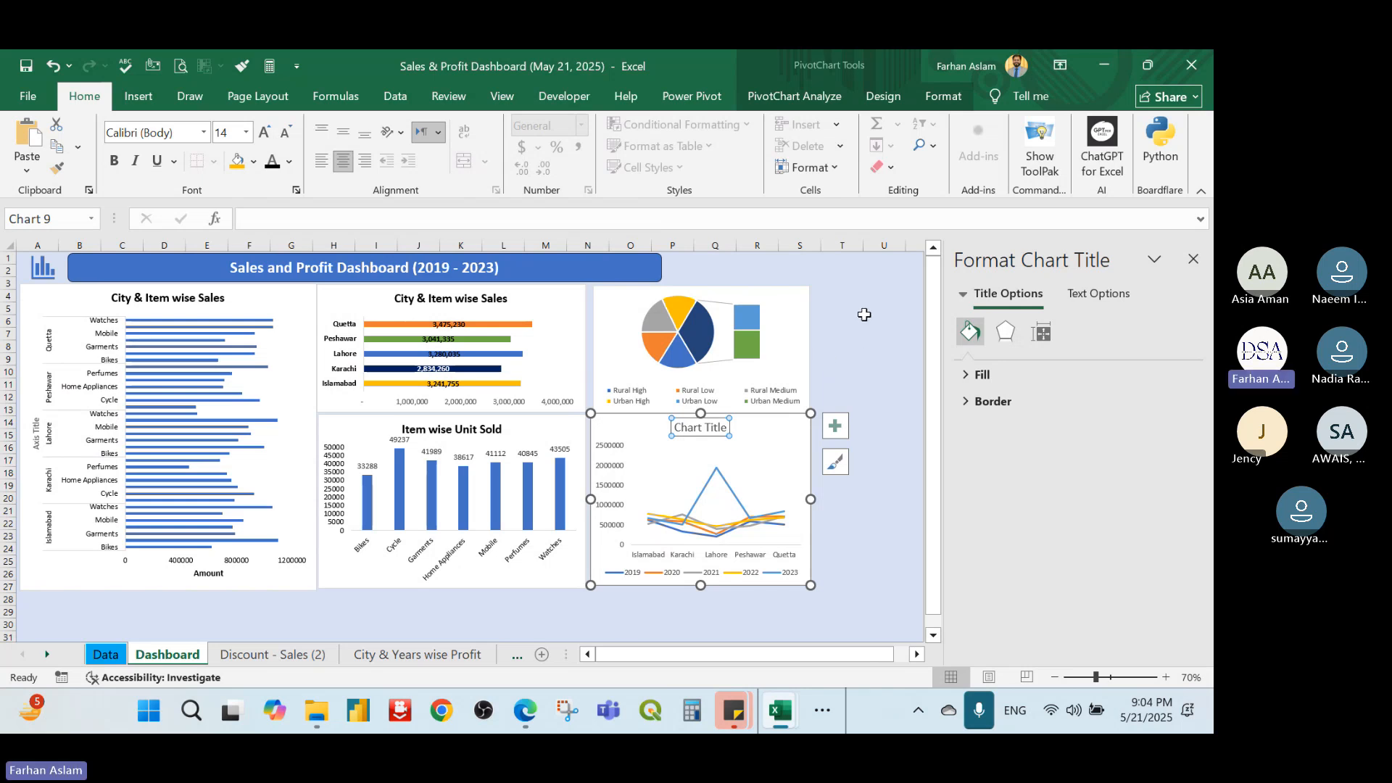
click(863, 314)
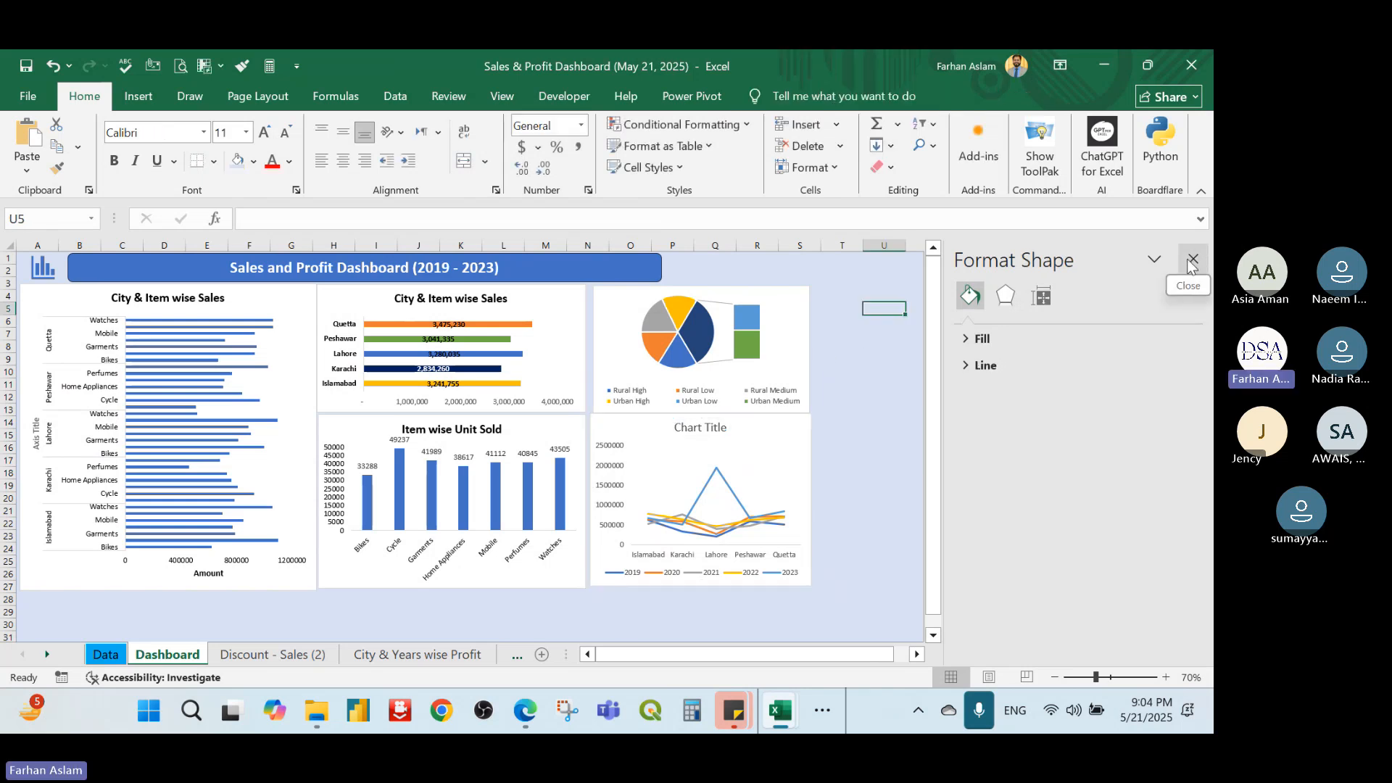
click(1192, 260)
key(ctrl+v)
drag(973, 308, 860, 310)
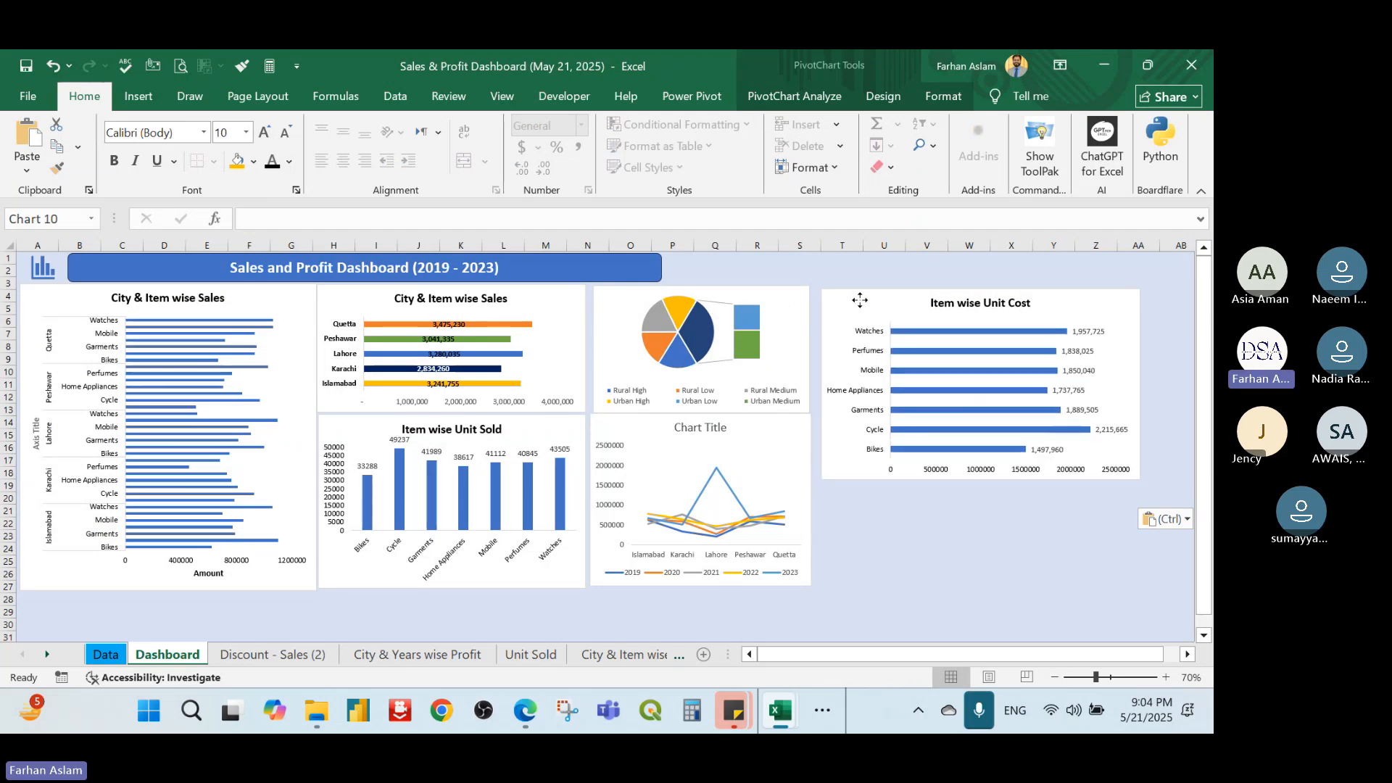
Put the Item wise Unit Cost chart in the line chart's place under the pie chart, sized to the pie's width and the neighbouring chart's bottom
drag(860, 300, 844, 380)
drag(1122, 562, 1004, 529)
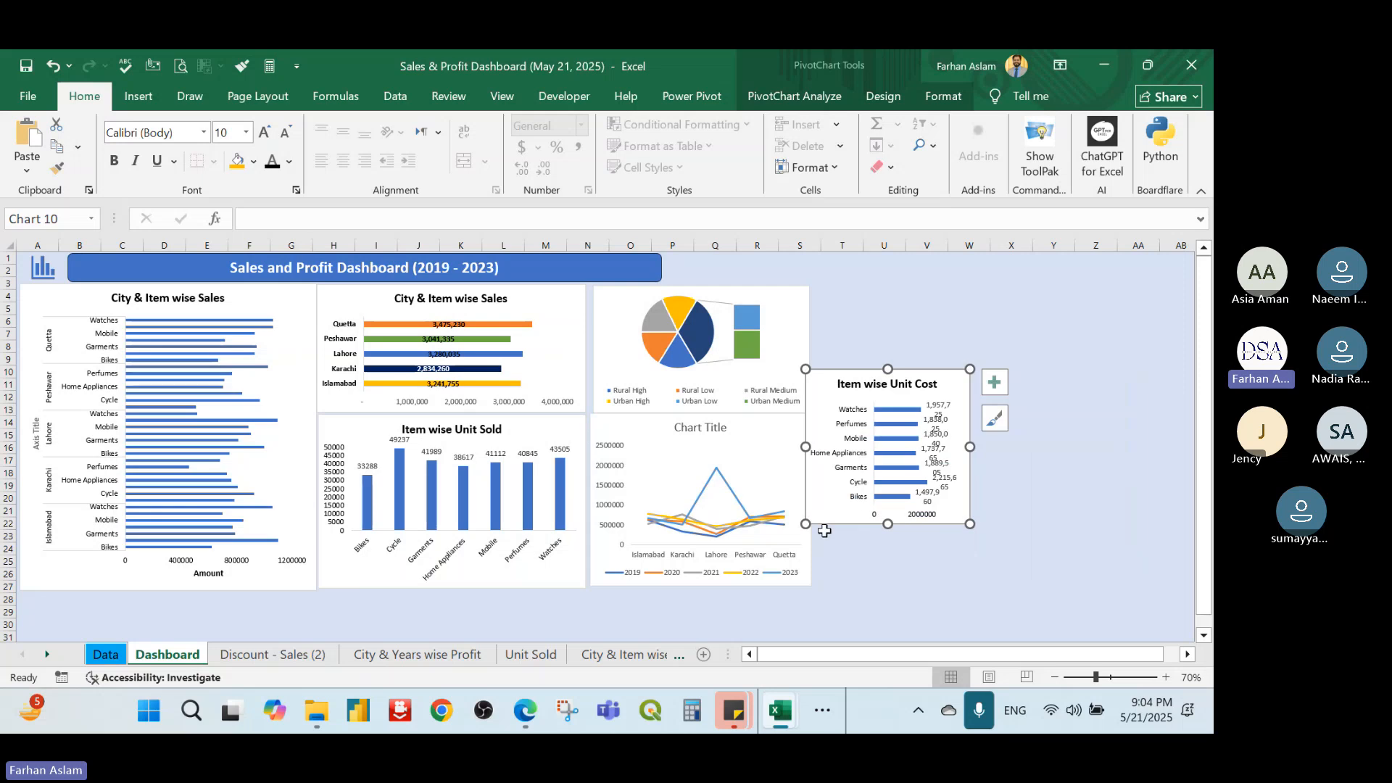
drag(783, 424, 1134, 348)
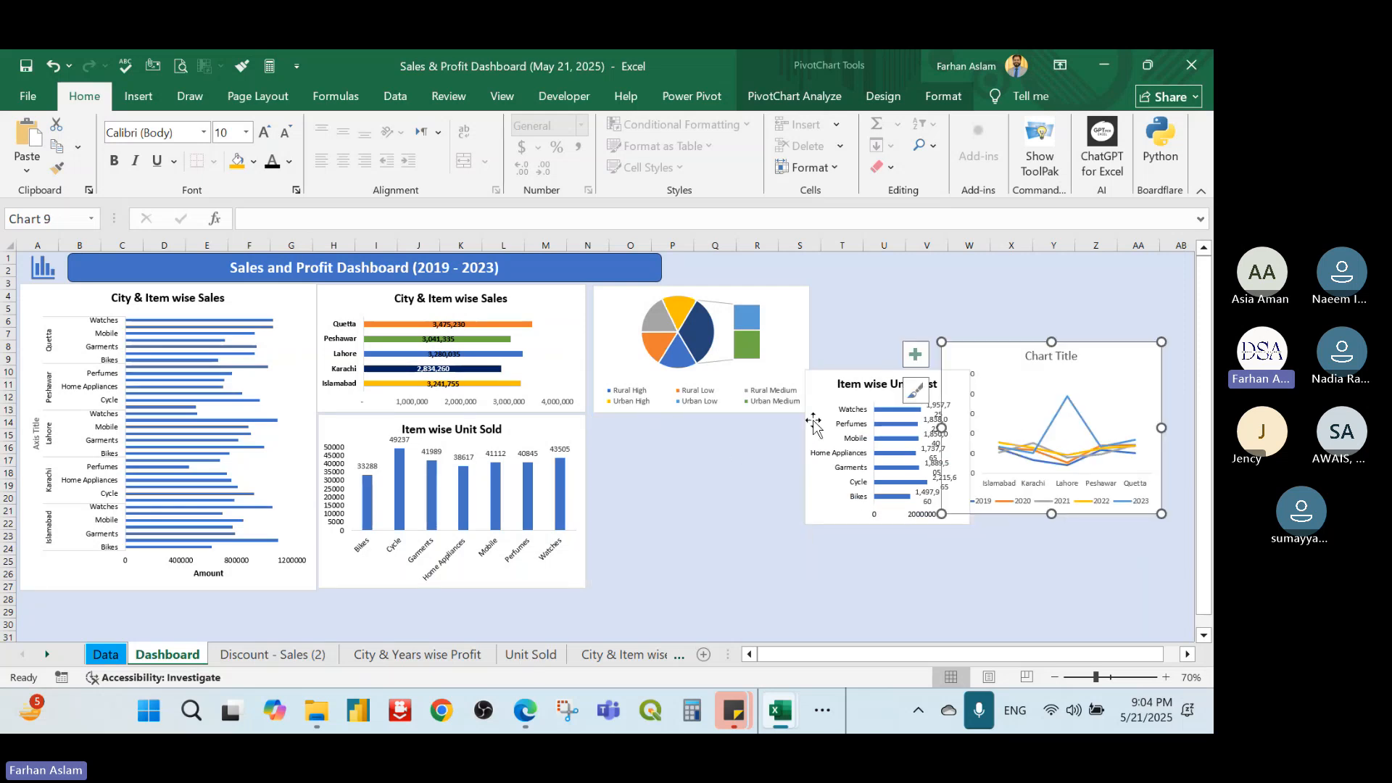
drag(814, 422, 609, 428)
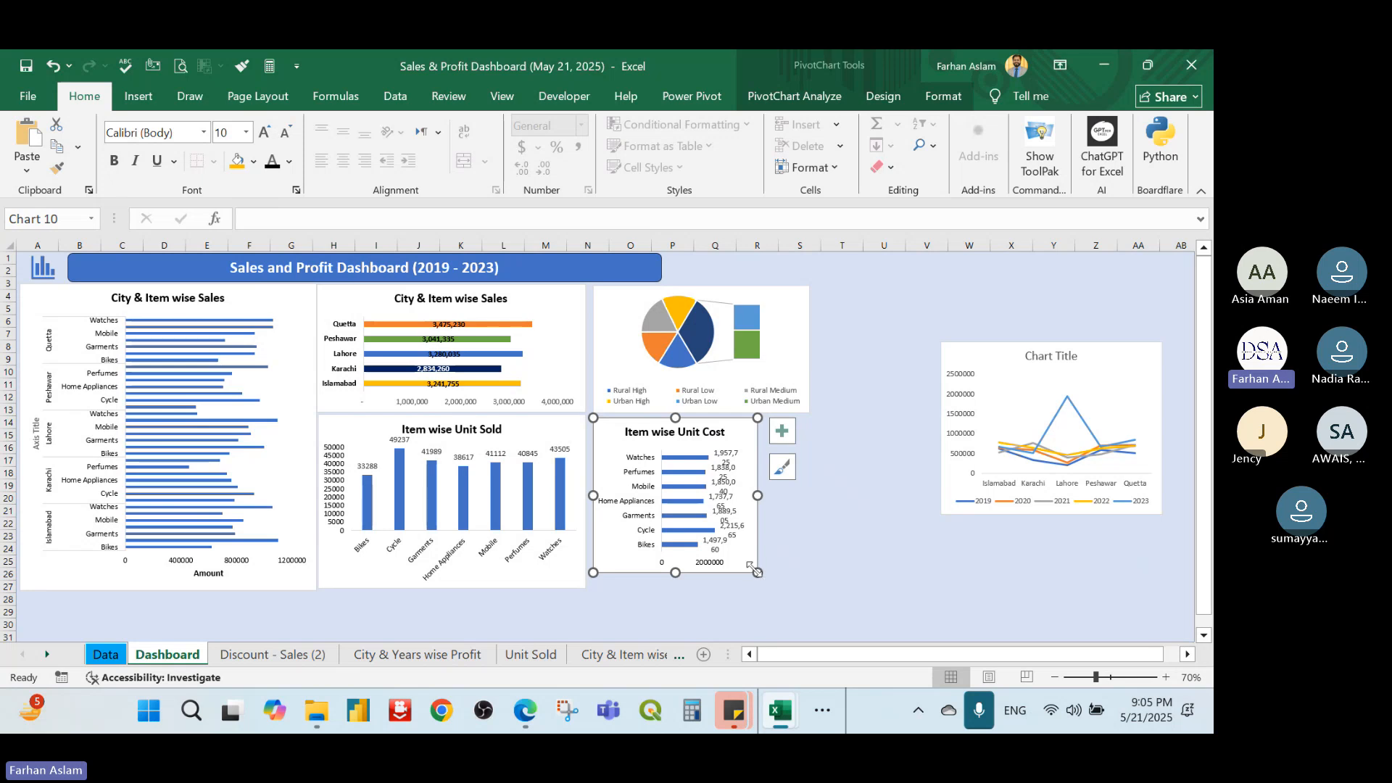
drag(757, 572, 776, 588)
drag(778, 504, 810, 504)
Move the line chart beside the pie chart and enlarge it to fill columns T to Z down to the other charts' bottom edge
drag(972, 343, 844, 296)
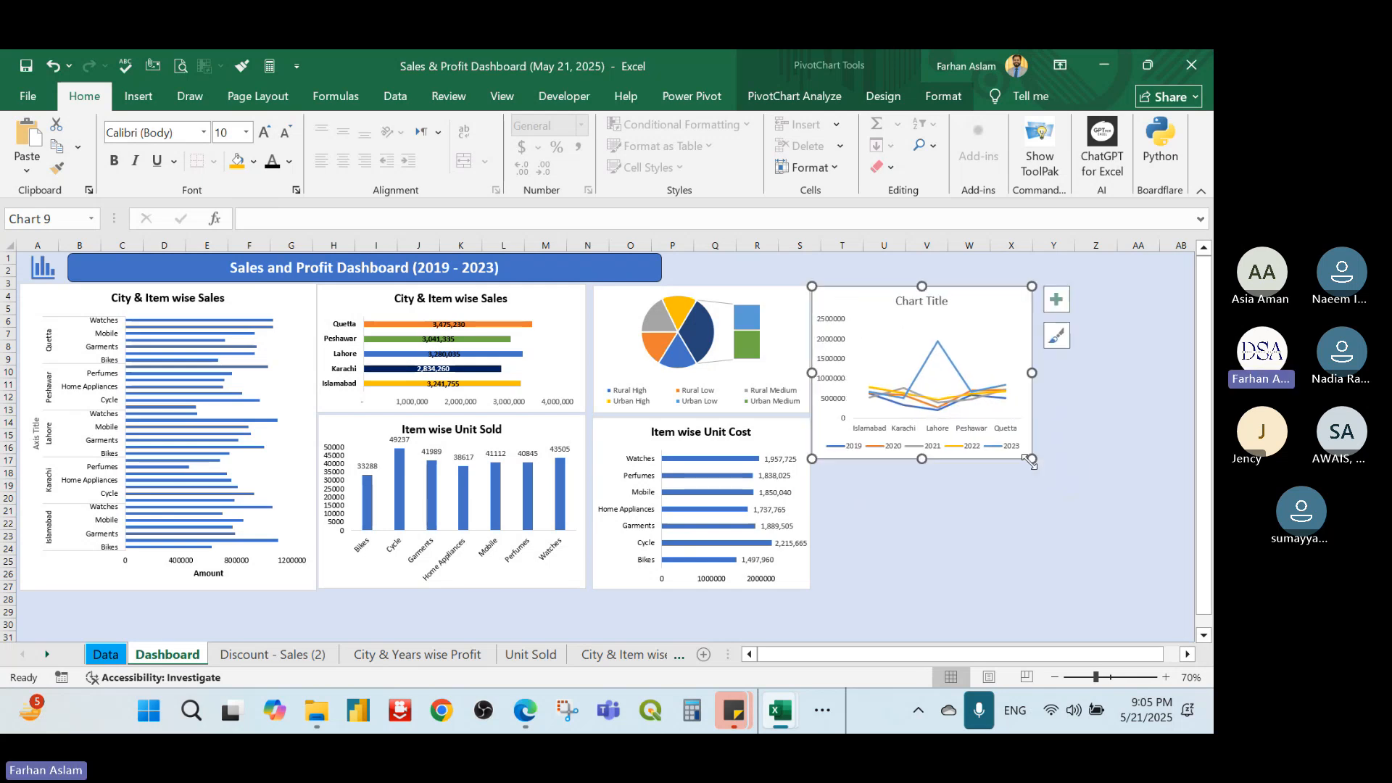
drag(1030, 459, 1108, 592)
click(1176, 409)
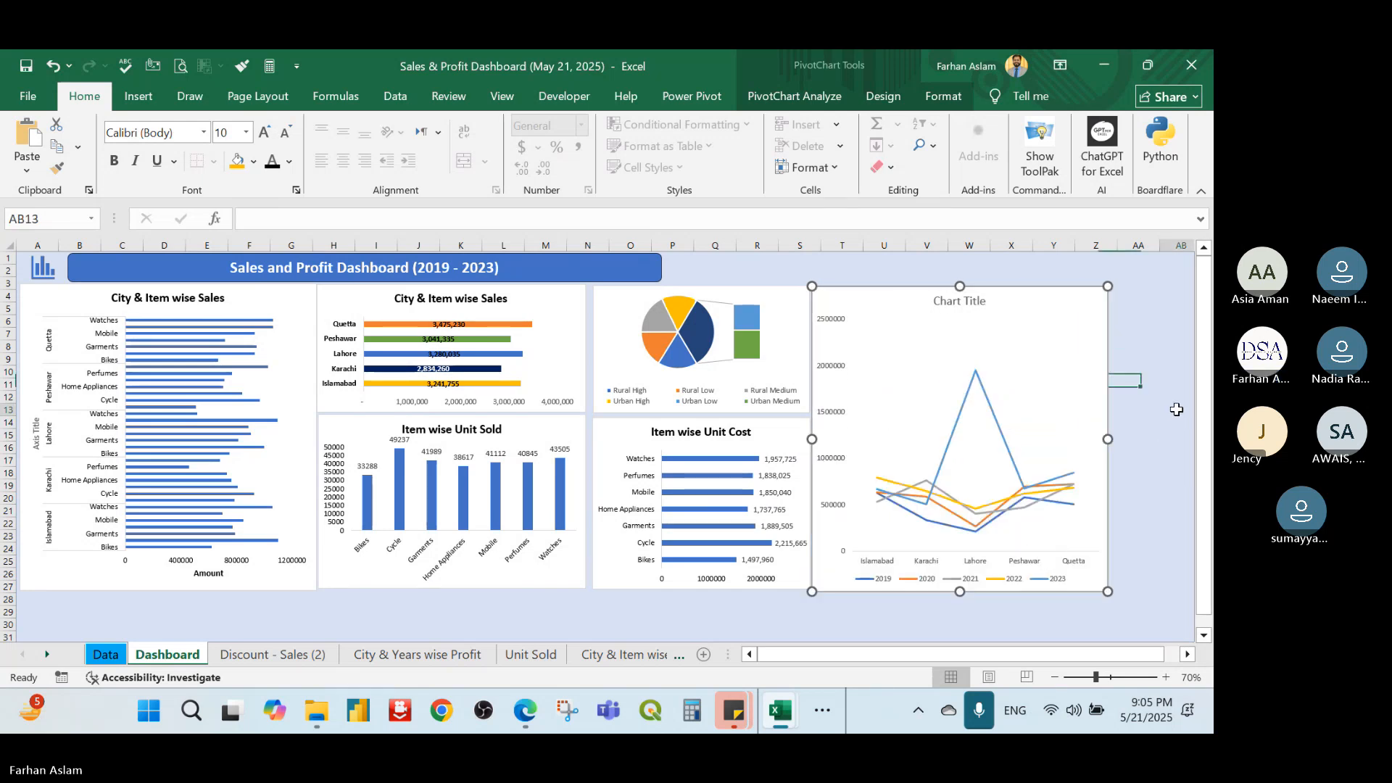
Widen the Sales and Profit Dashboard title banner to the line chart's right edge at column Z
click(624, 267)
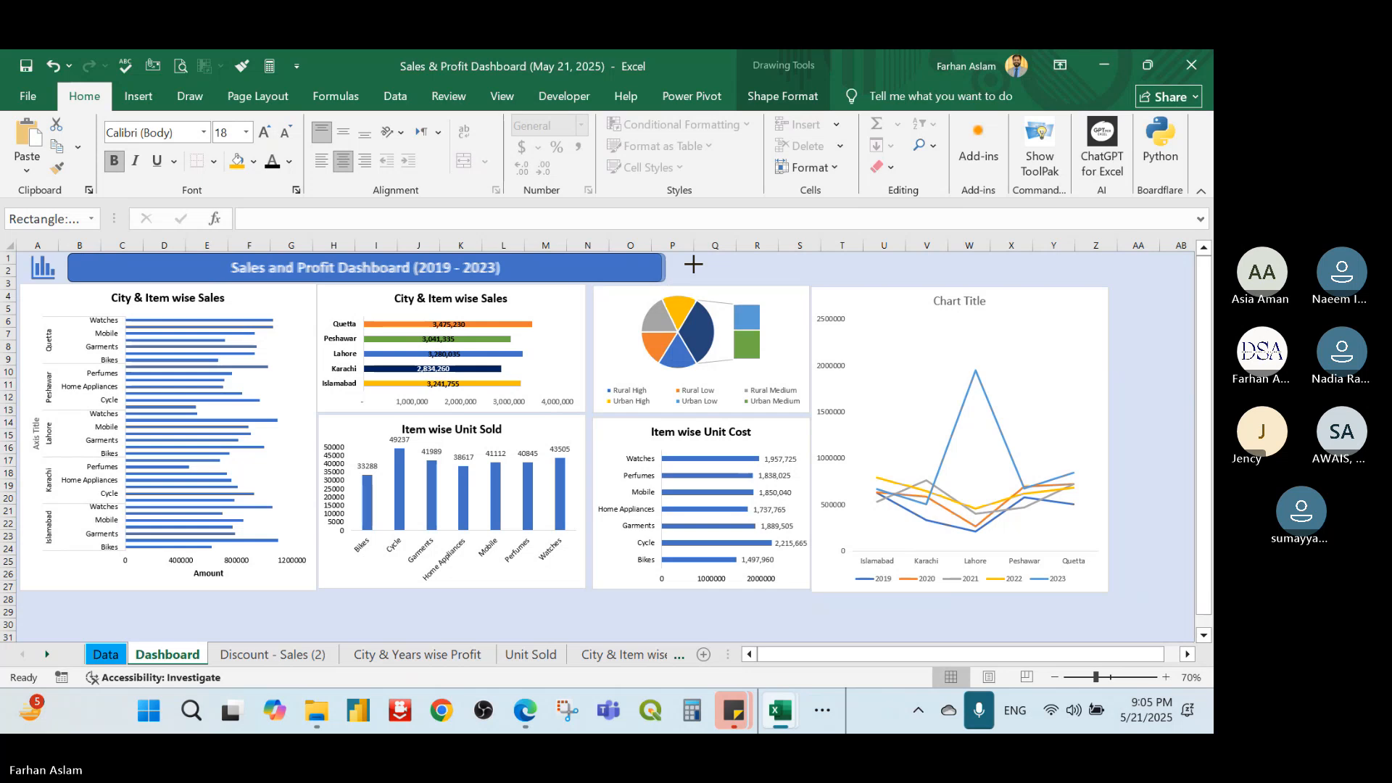
drag(693, 264, 1109, 267)
click(1138, 379)
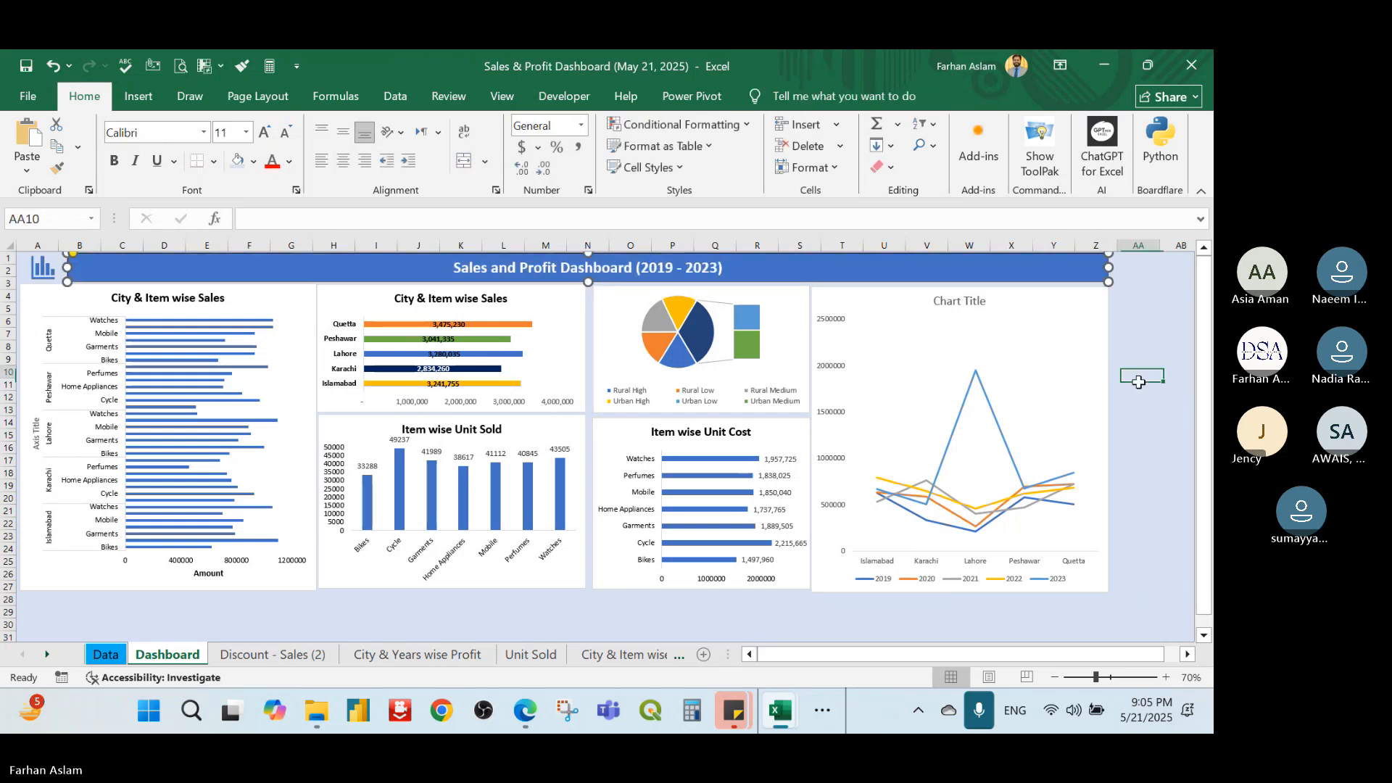
click(1168, 359)
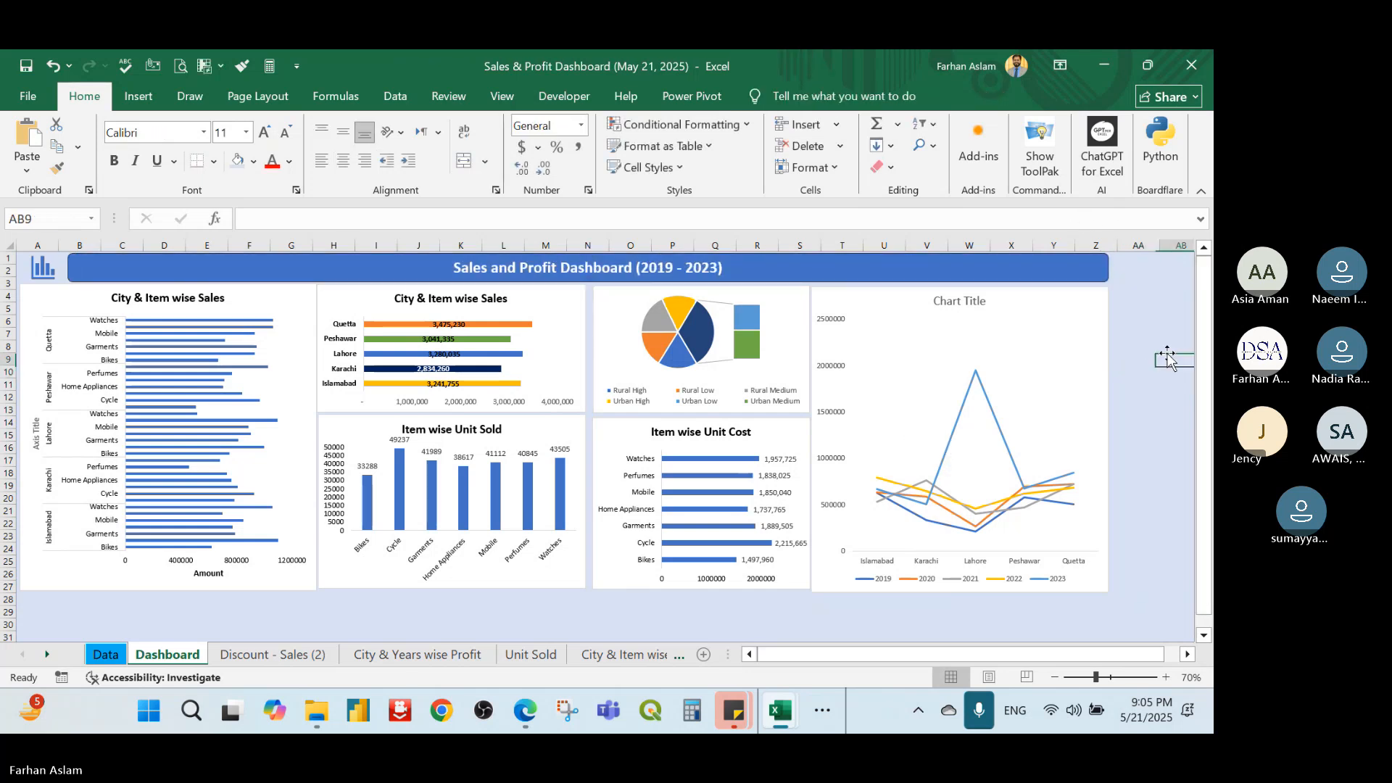
Narrow the tall City & Item wise Sales chart and move the smaller City & Item wise Sales and Item wise Unit Sold charts up against it
scroll(1112, 354, up, 1)
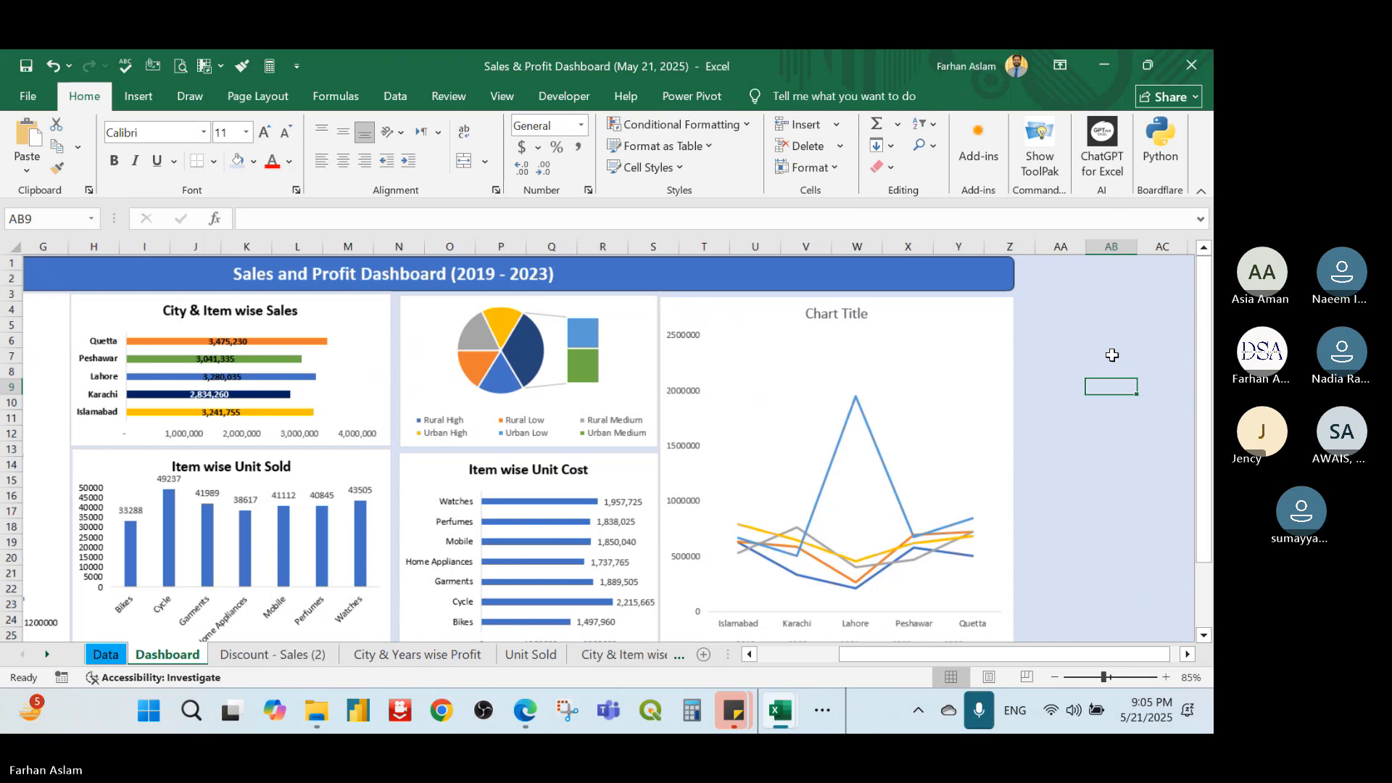
drag(876, 652, 688, 670)
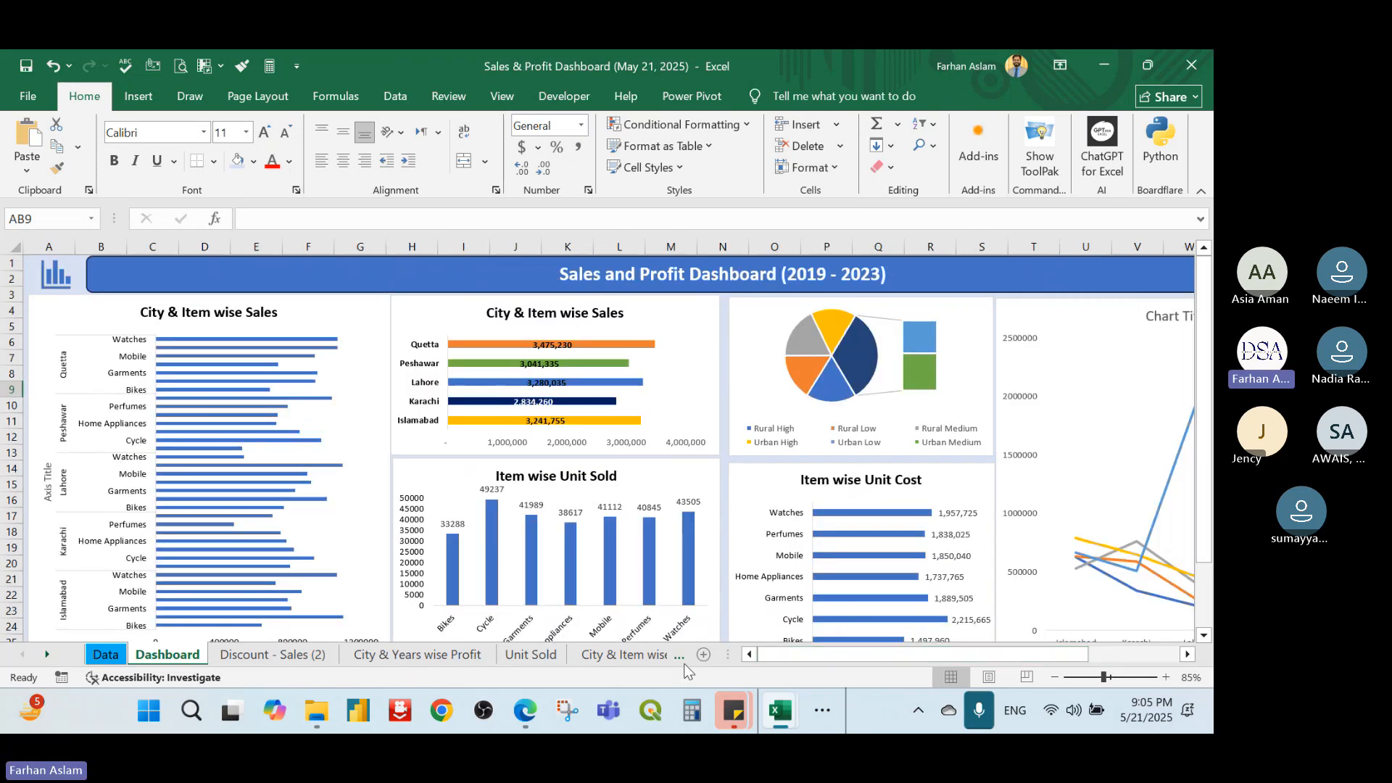
click(325, 308)
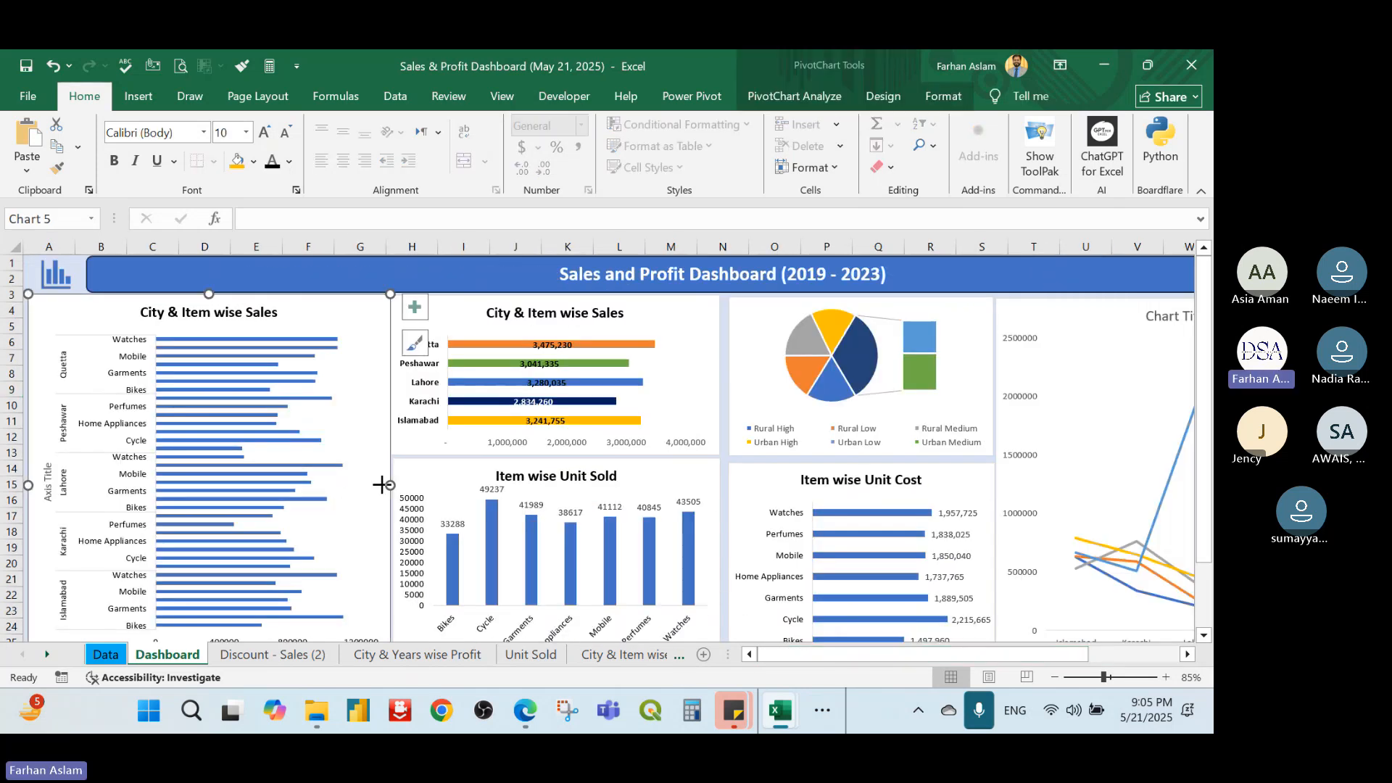
drag(382, 485, 353, 484)
drag(427, 298, 396, 298)
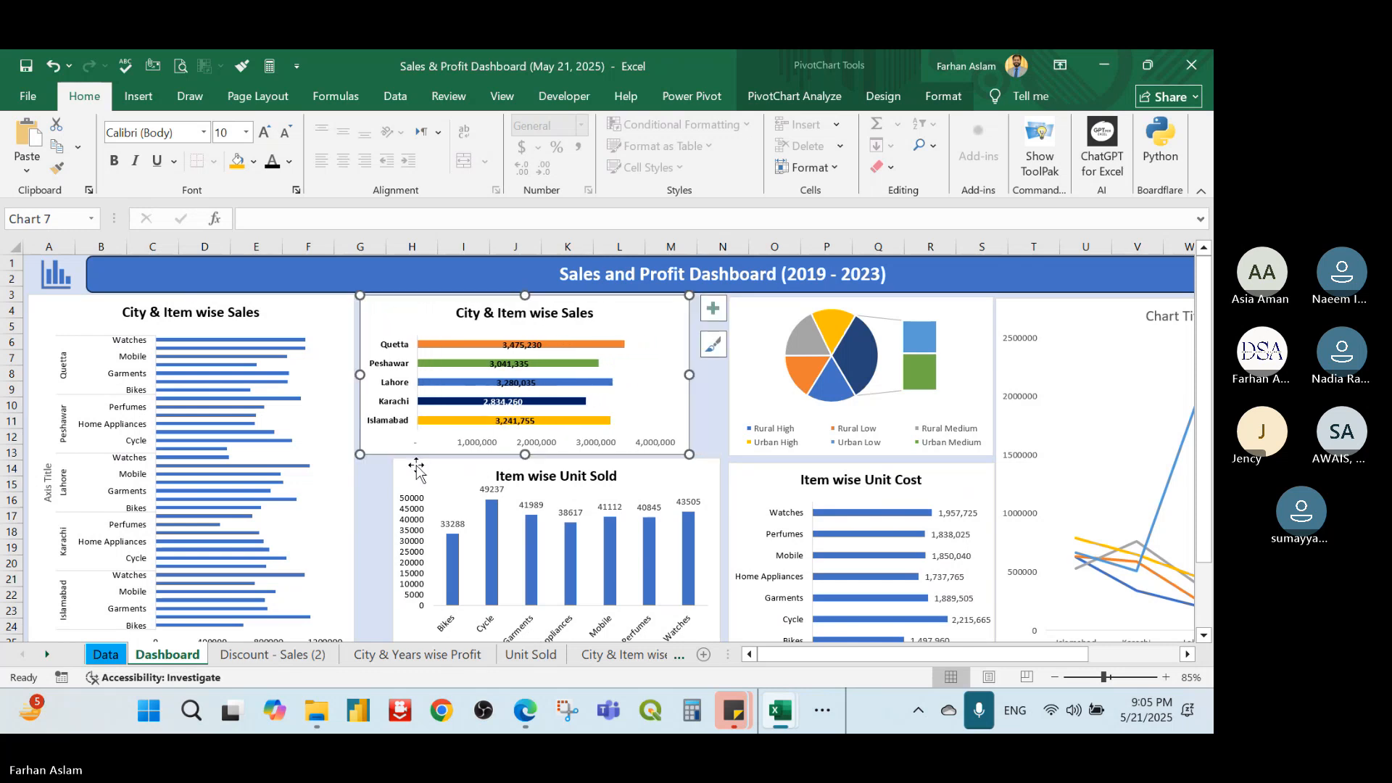
drag(419, 466, 385, 464)
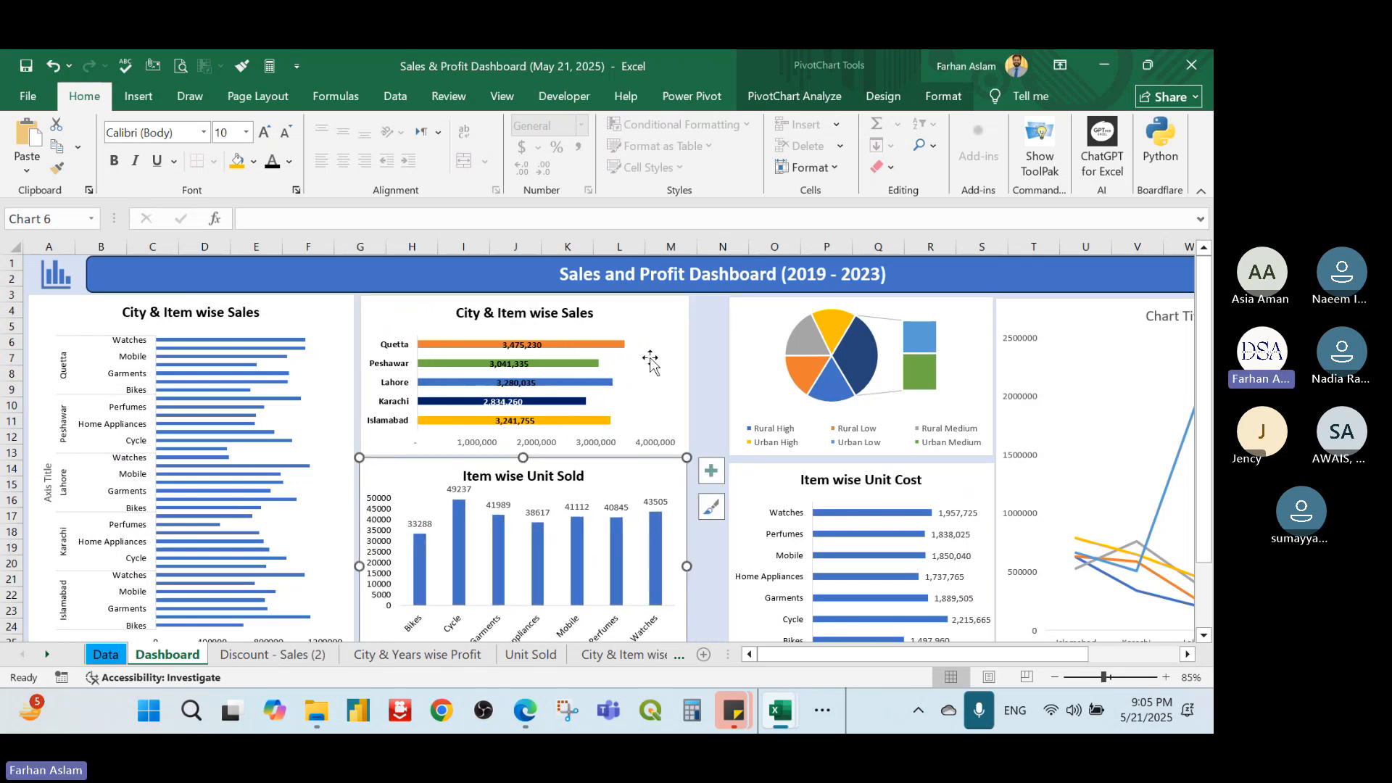
Shift the pie chart, the Item wise Unit Cost chart and the line chart left to close the gaps between chart columns
drag(745, 303, 709, 303)
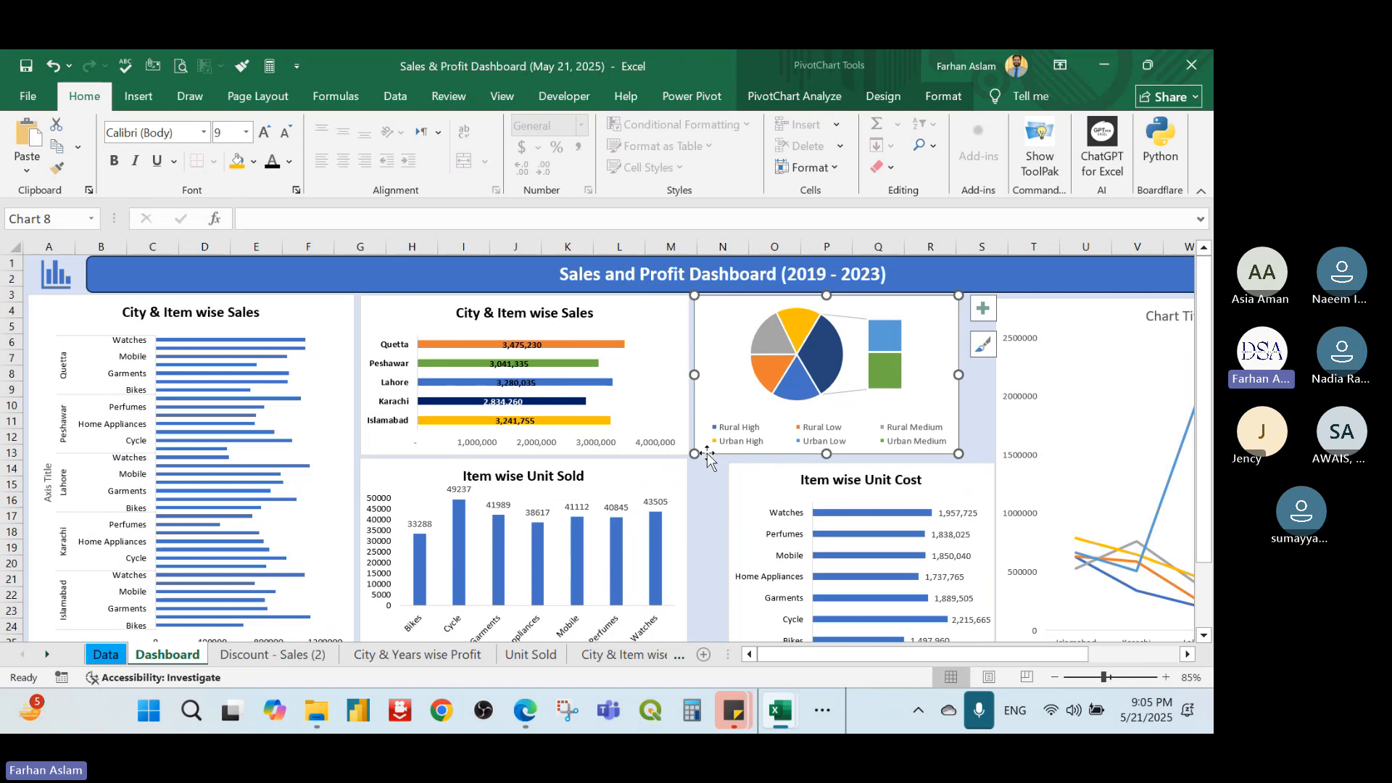
drag(766, 475, 730, 467)
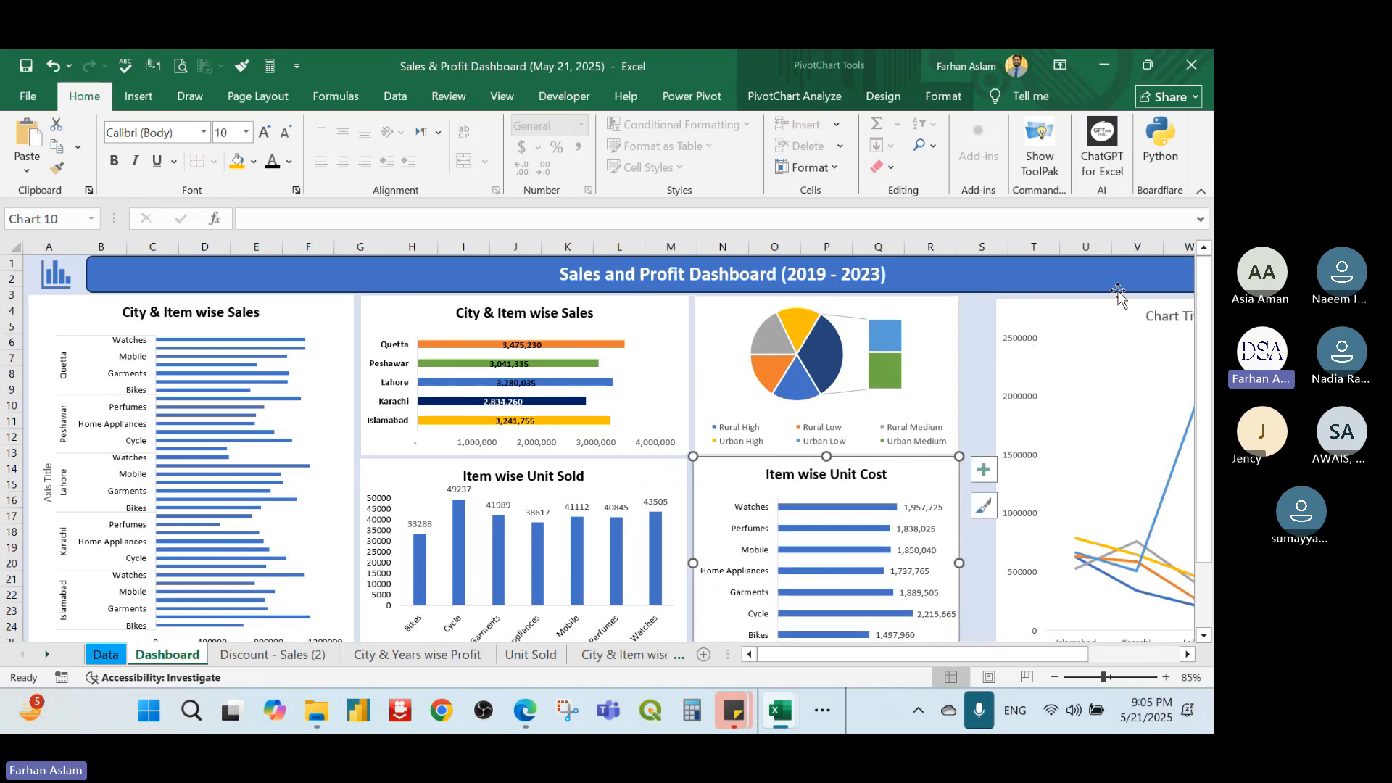
drag(1103, 302, 1068, 328)
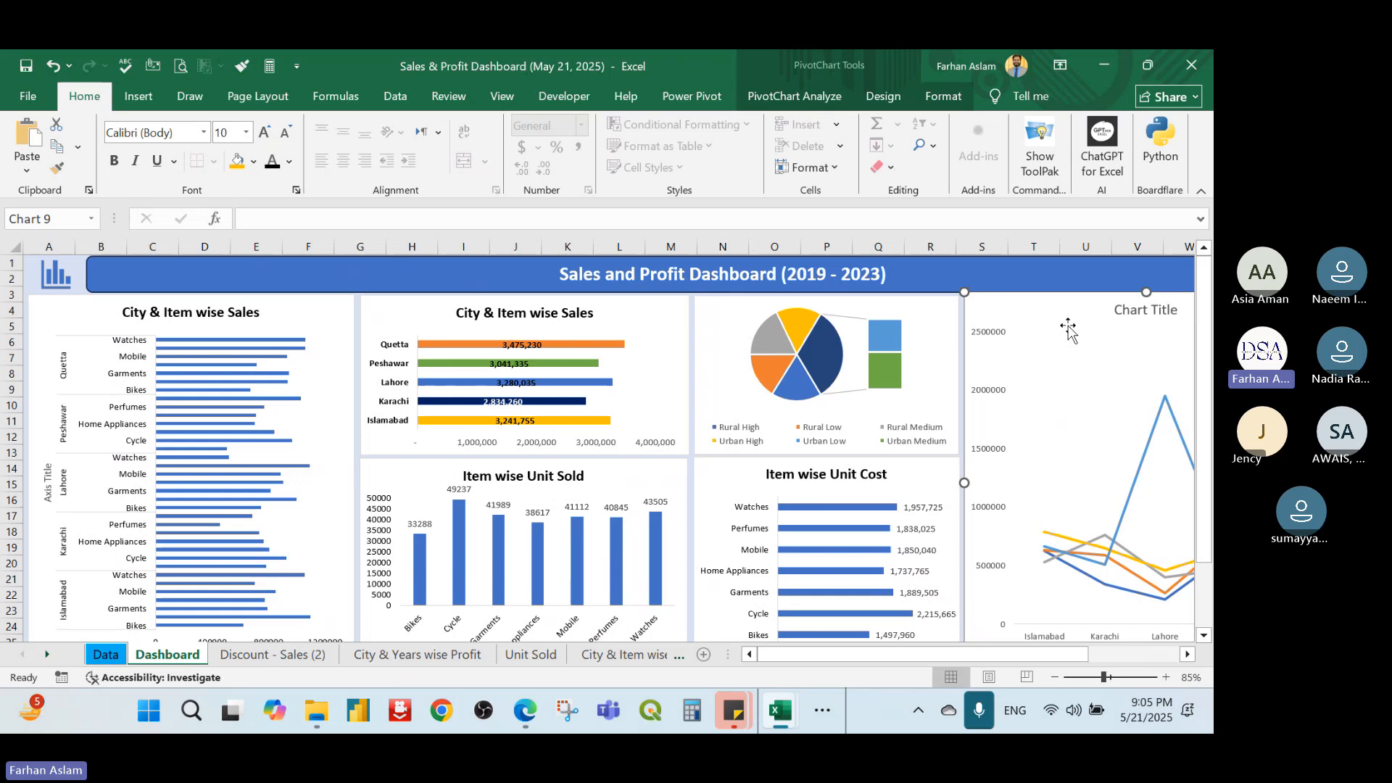
scroll(1064, 415, down, 2)
click(1094, 363)
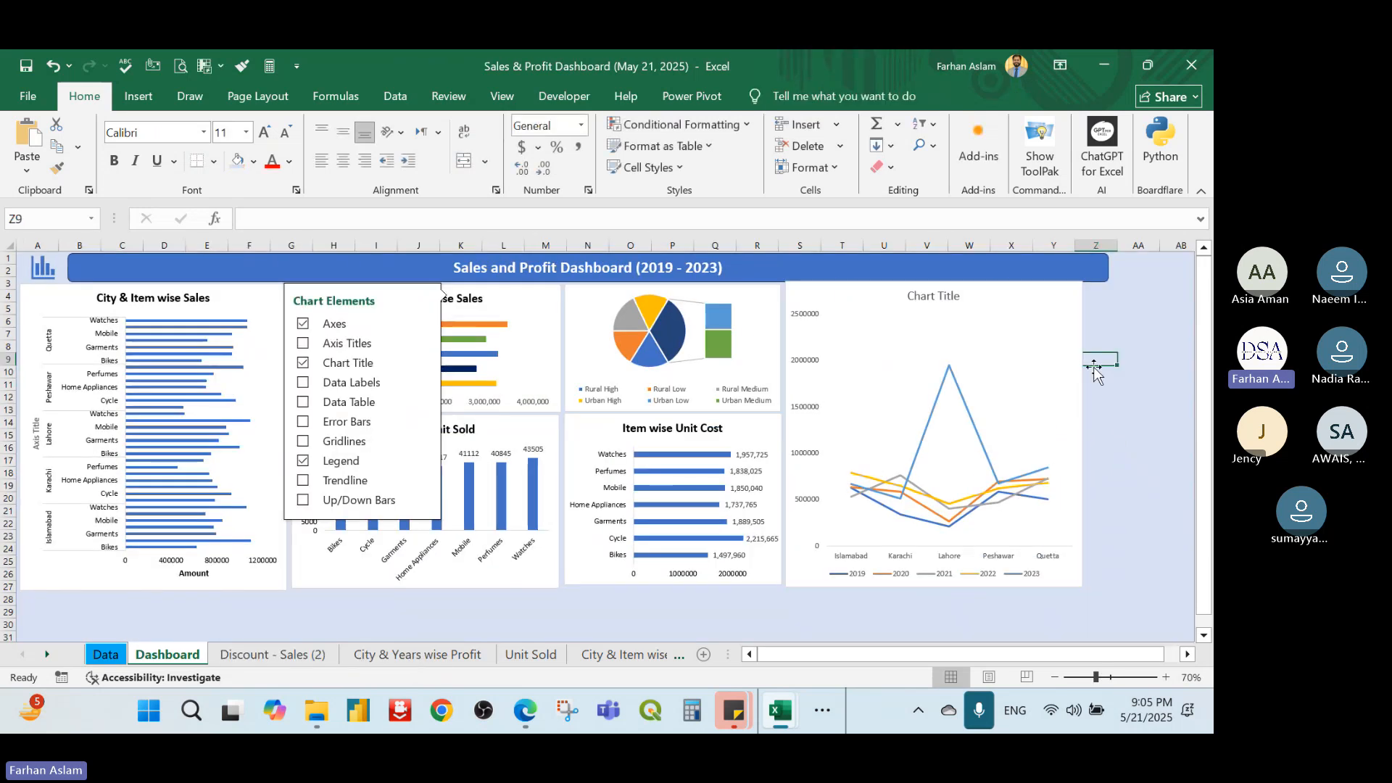
Widen the line chart to the title banner's right edge at column Z
click(1077, 426)
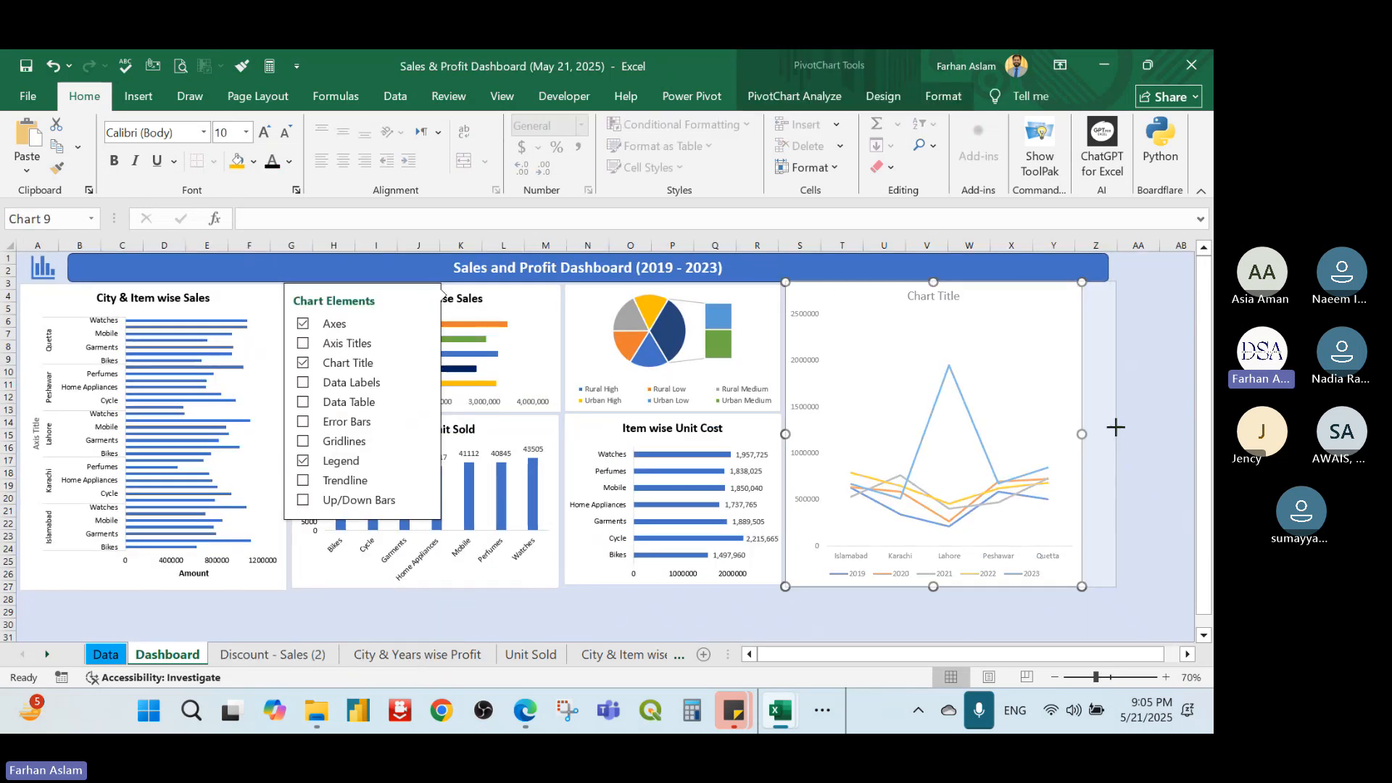
drag(1082, 434, 1111, 428)
click(1138, 397)
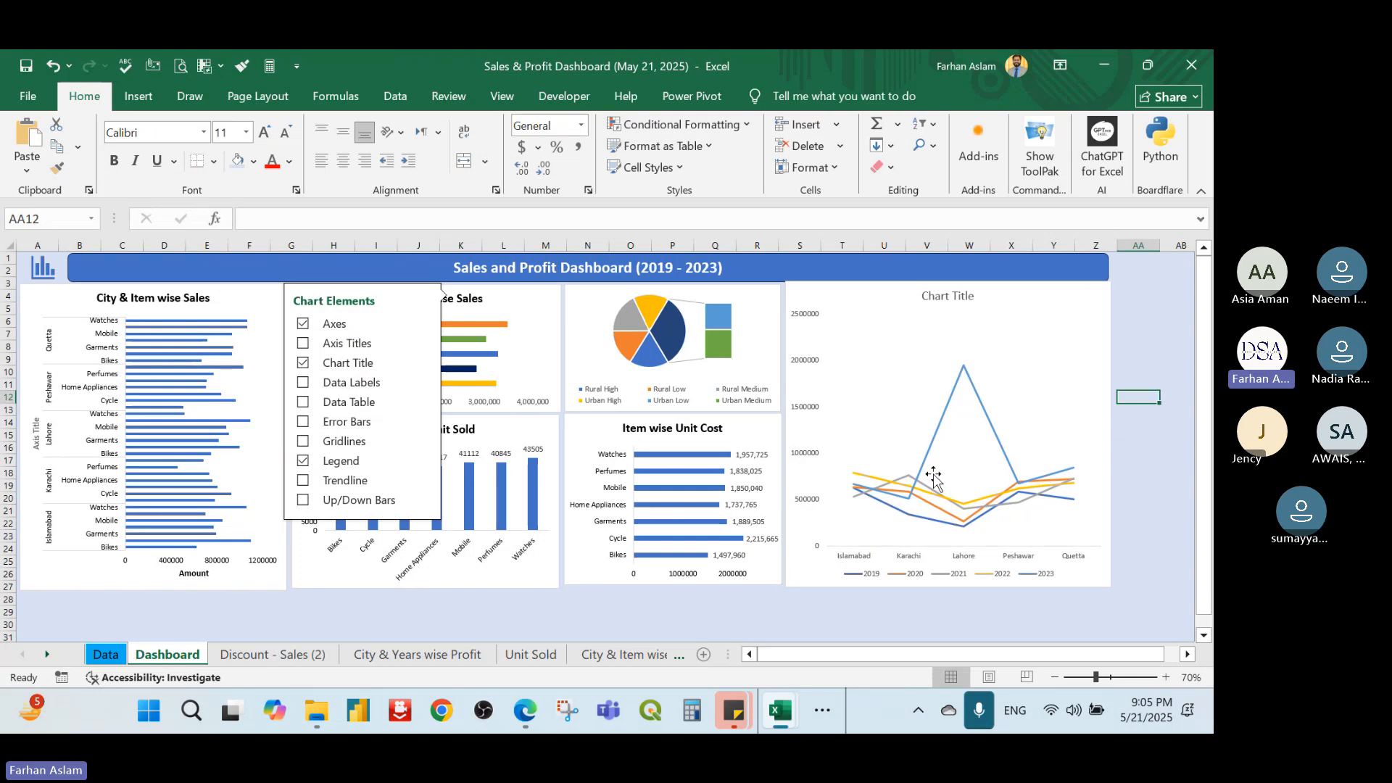
Try the dark Style 8 and several lighter chart styles on the tall City & Item wise Sales chart, ending with Style 11
click(250, 299)
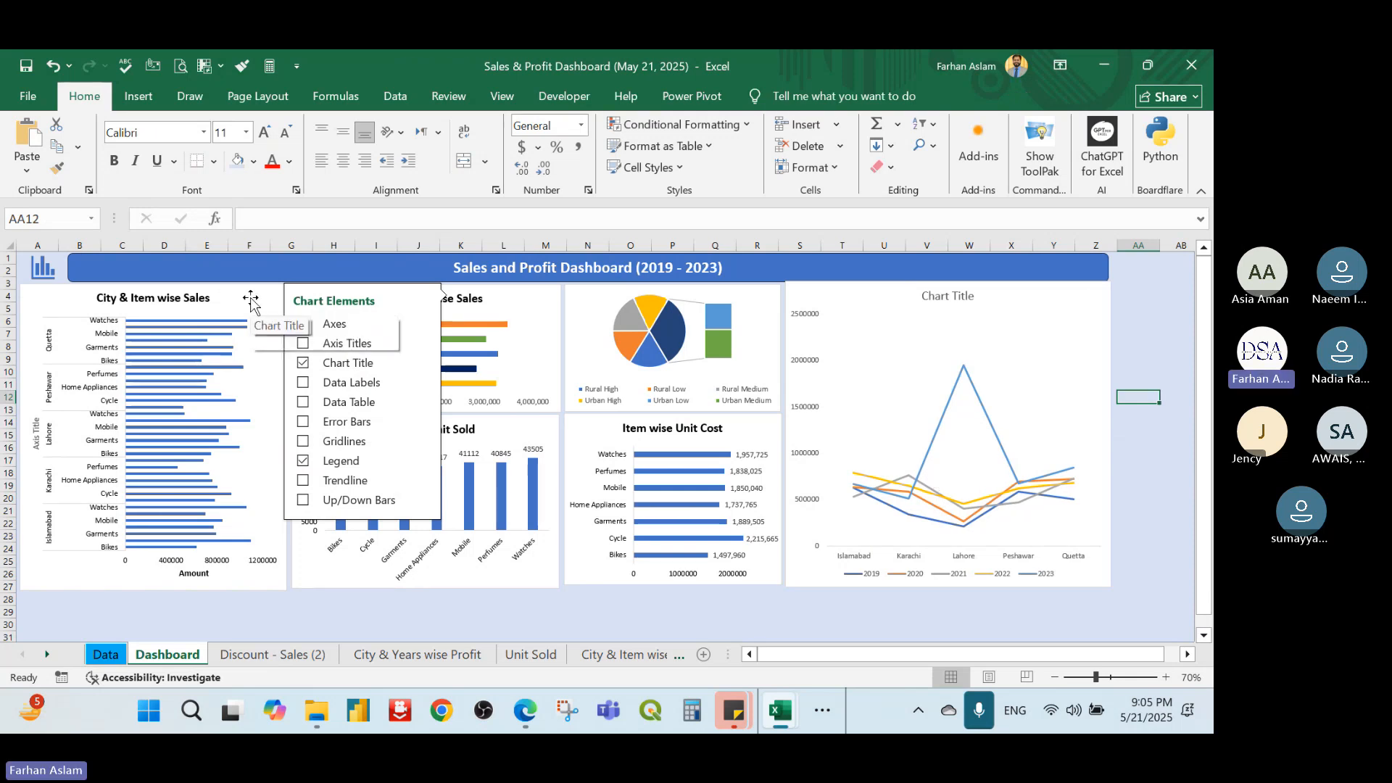
click(883, 96)
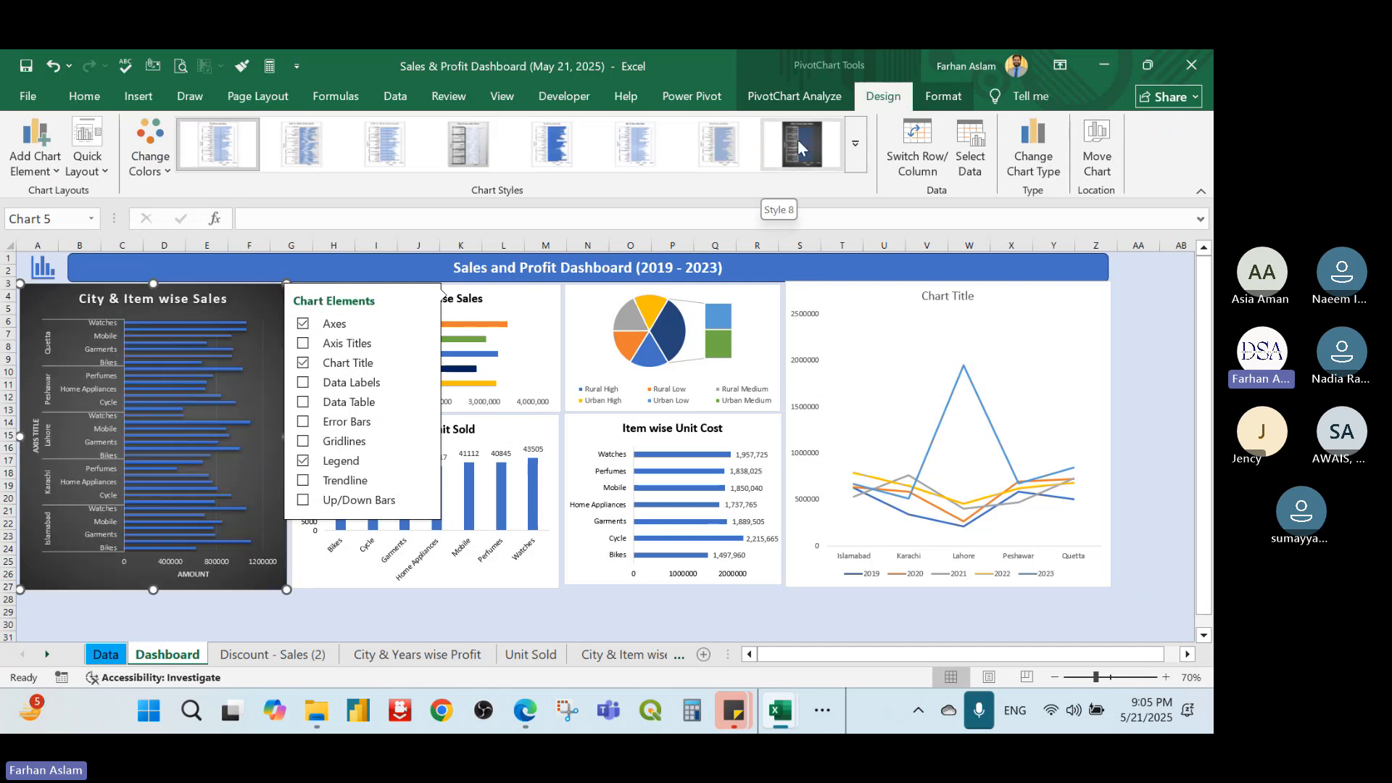
click(854, 153)
click(558, 145)
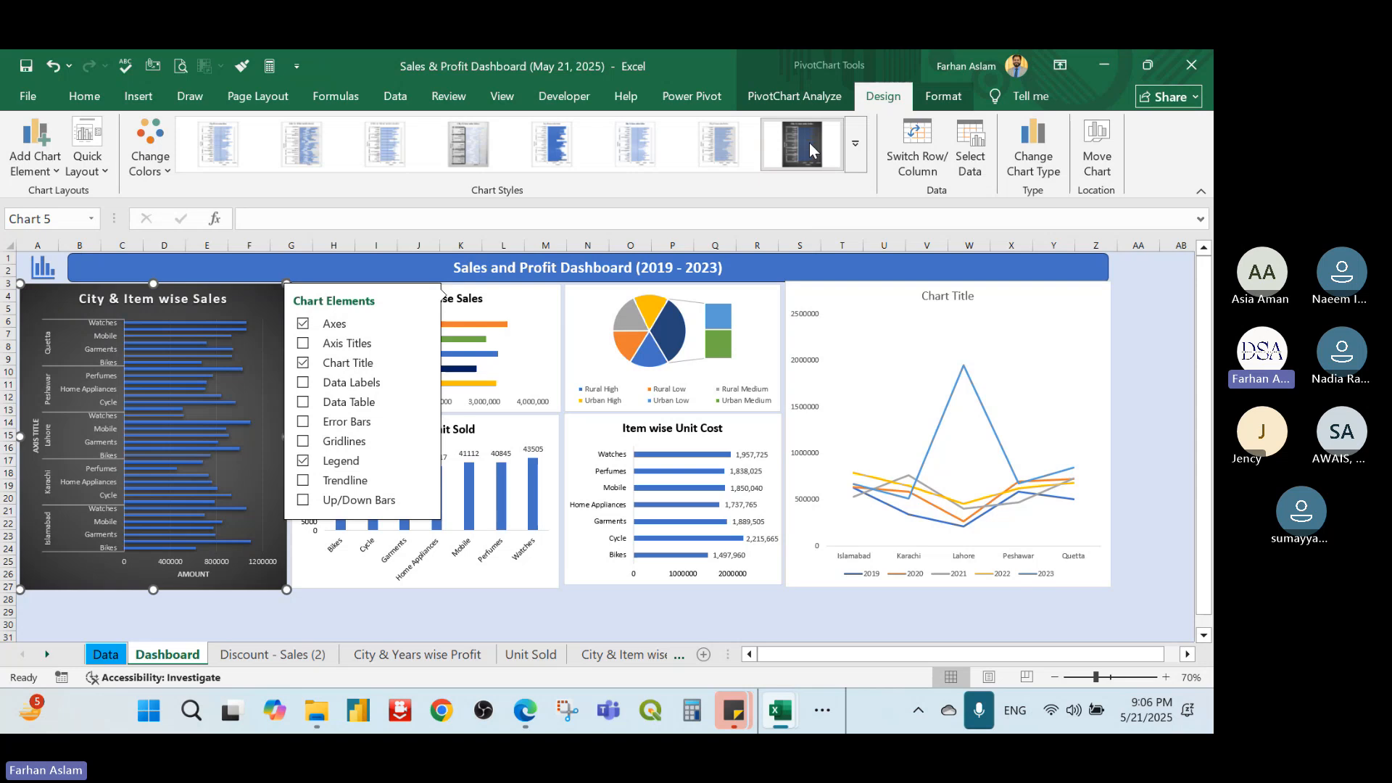
click(576, 148)
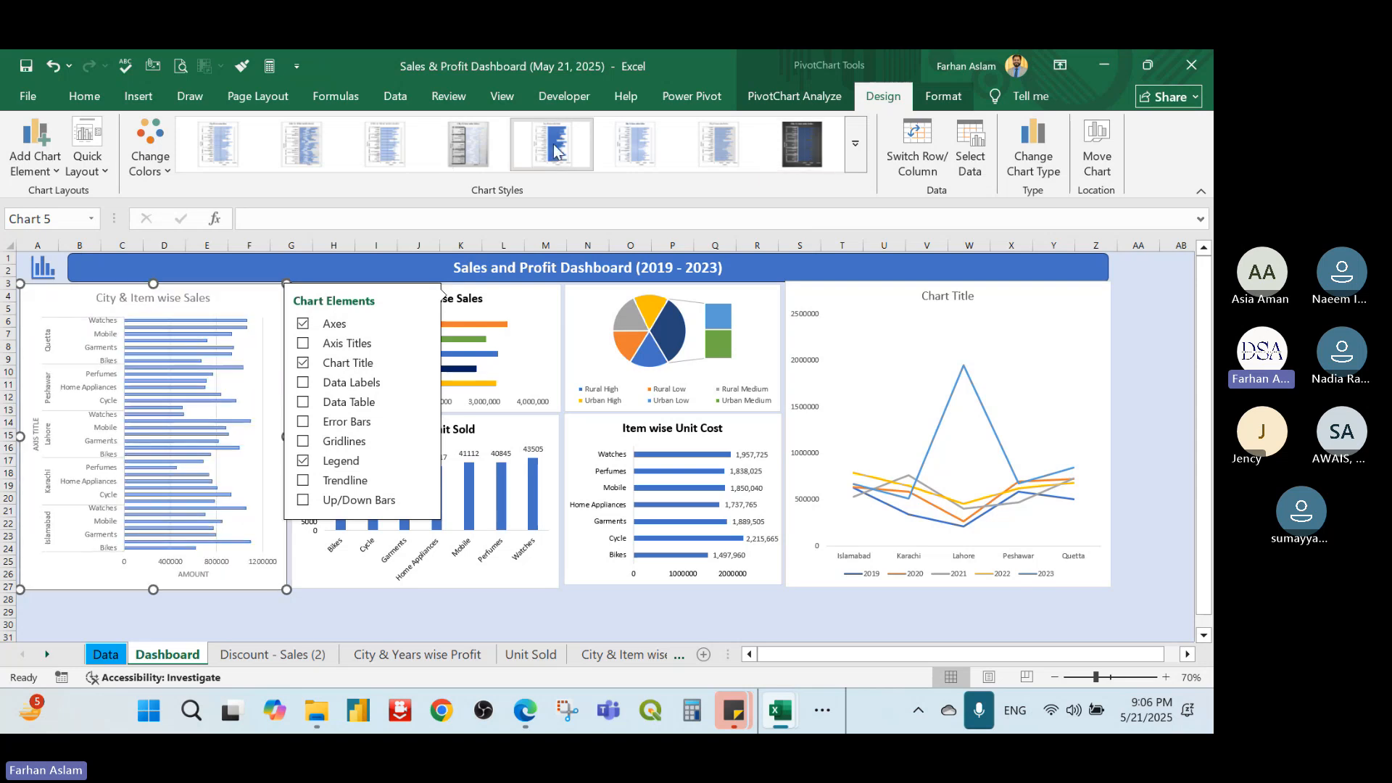
click(319, 137)
click(211, 148)
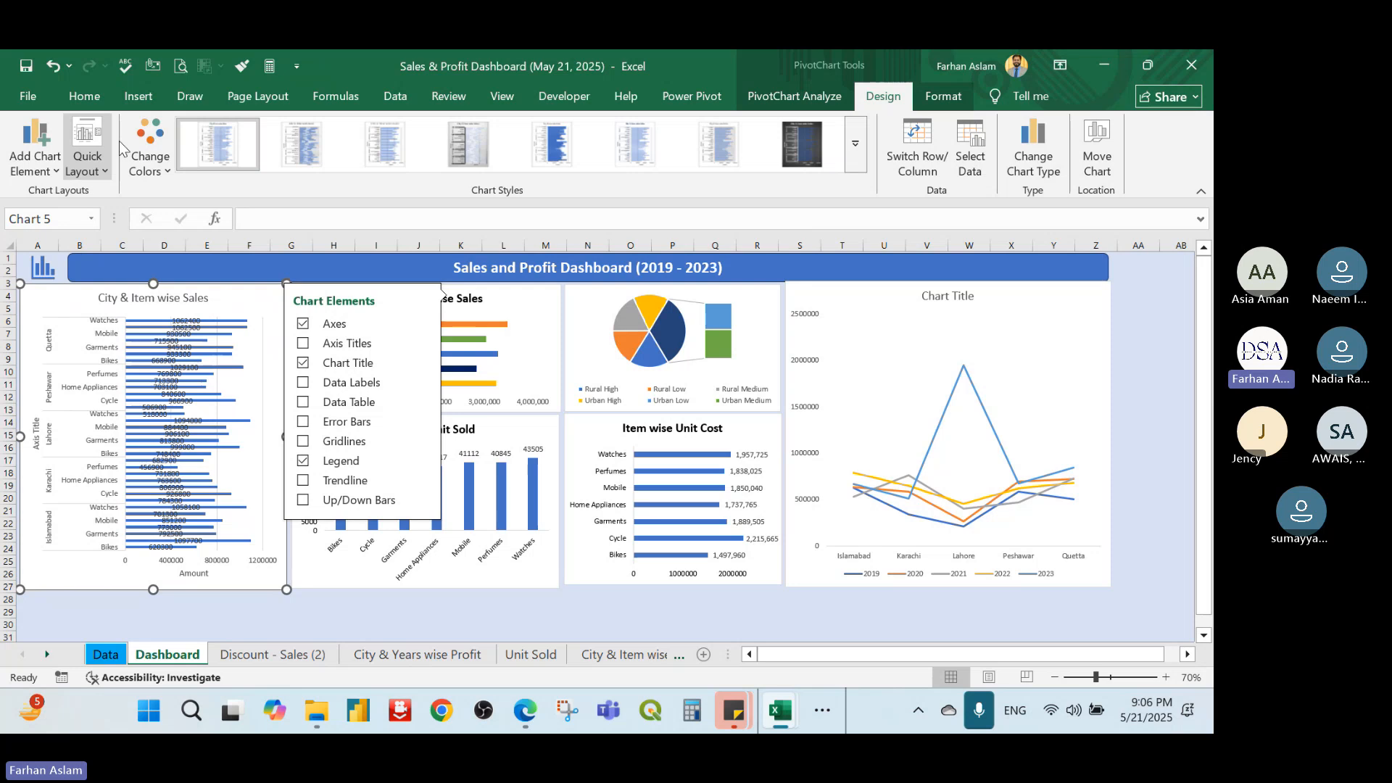
click(855, 144)
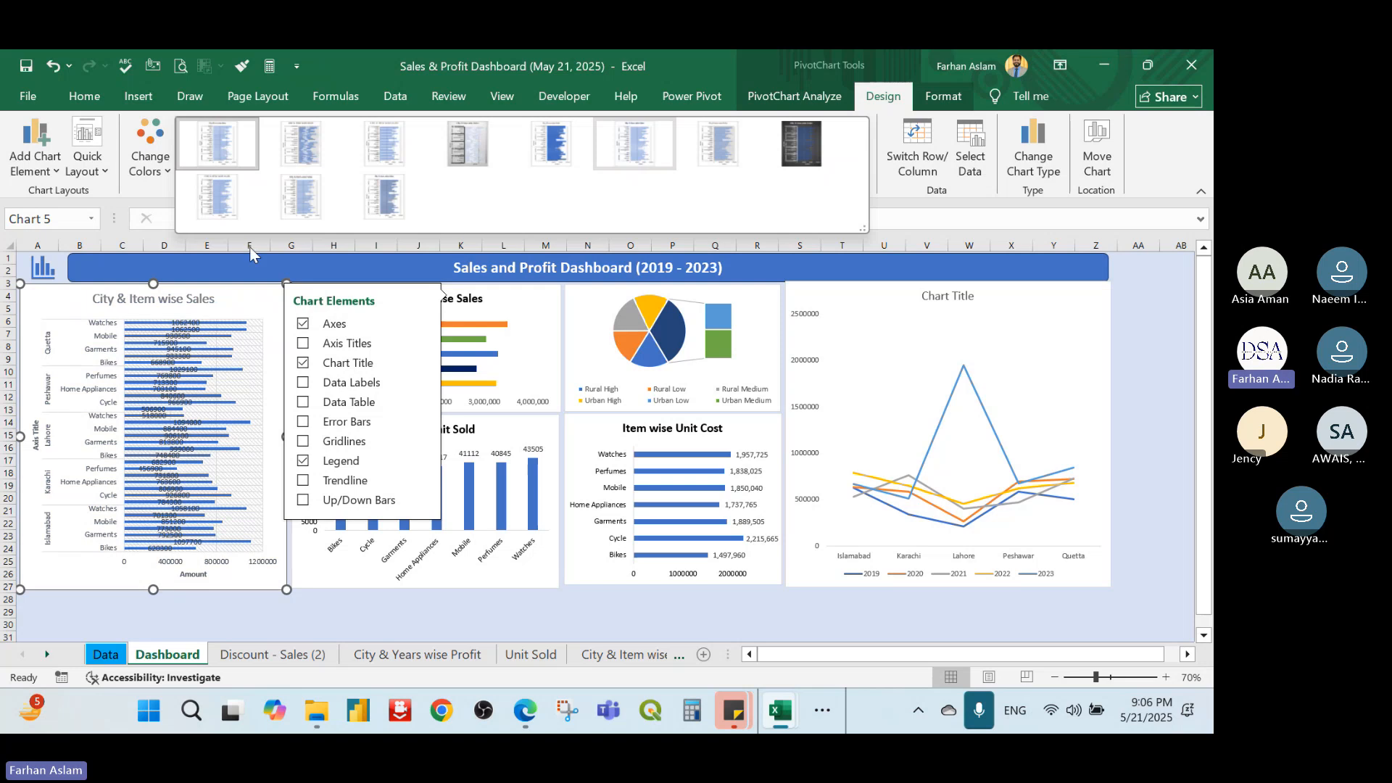
click(365, 210)
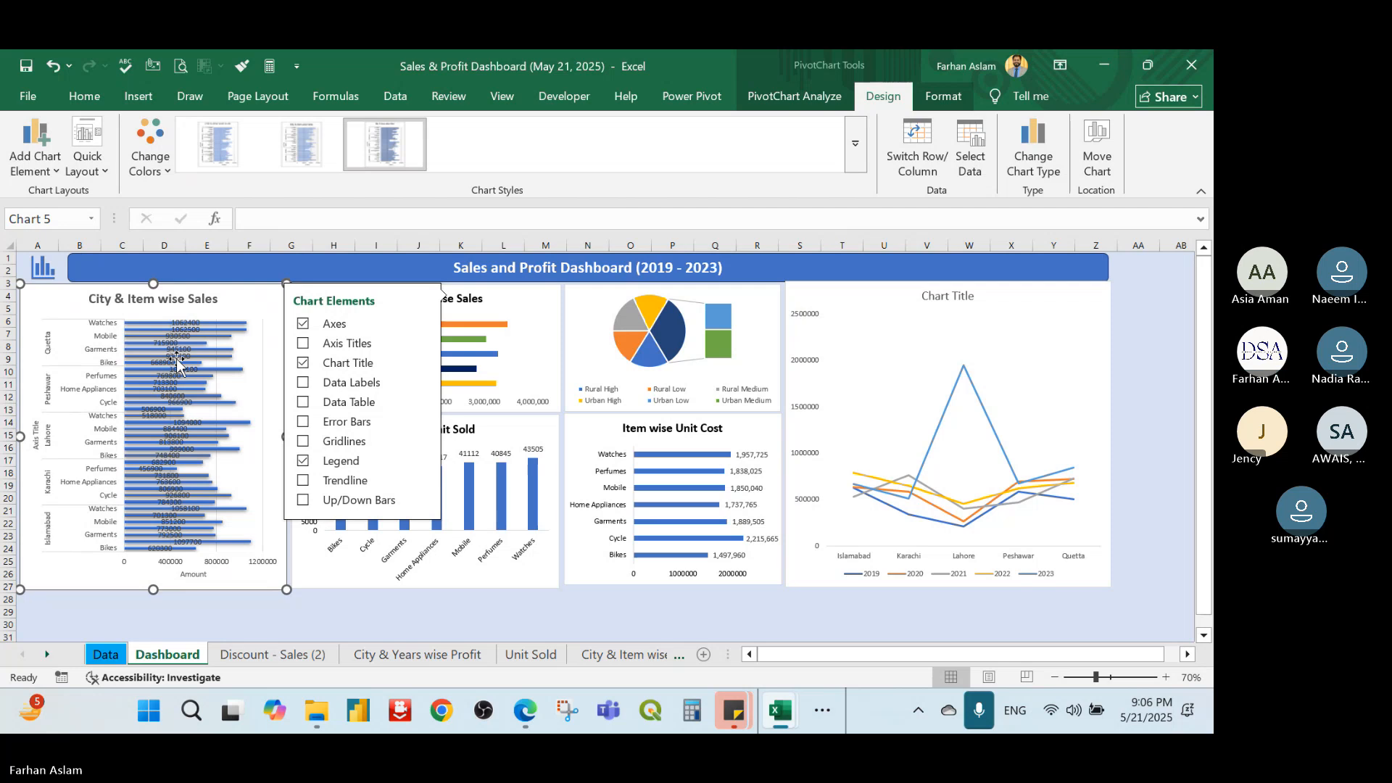
Remove the data labels and the vertical gridlines from the tall City & Item wise Sales chart
mouse_move(177, 356)
click(189, 391)
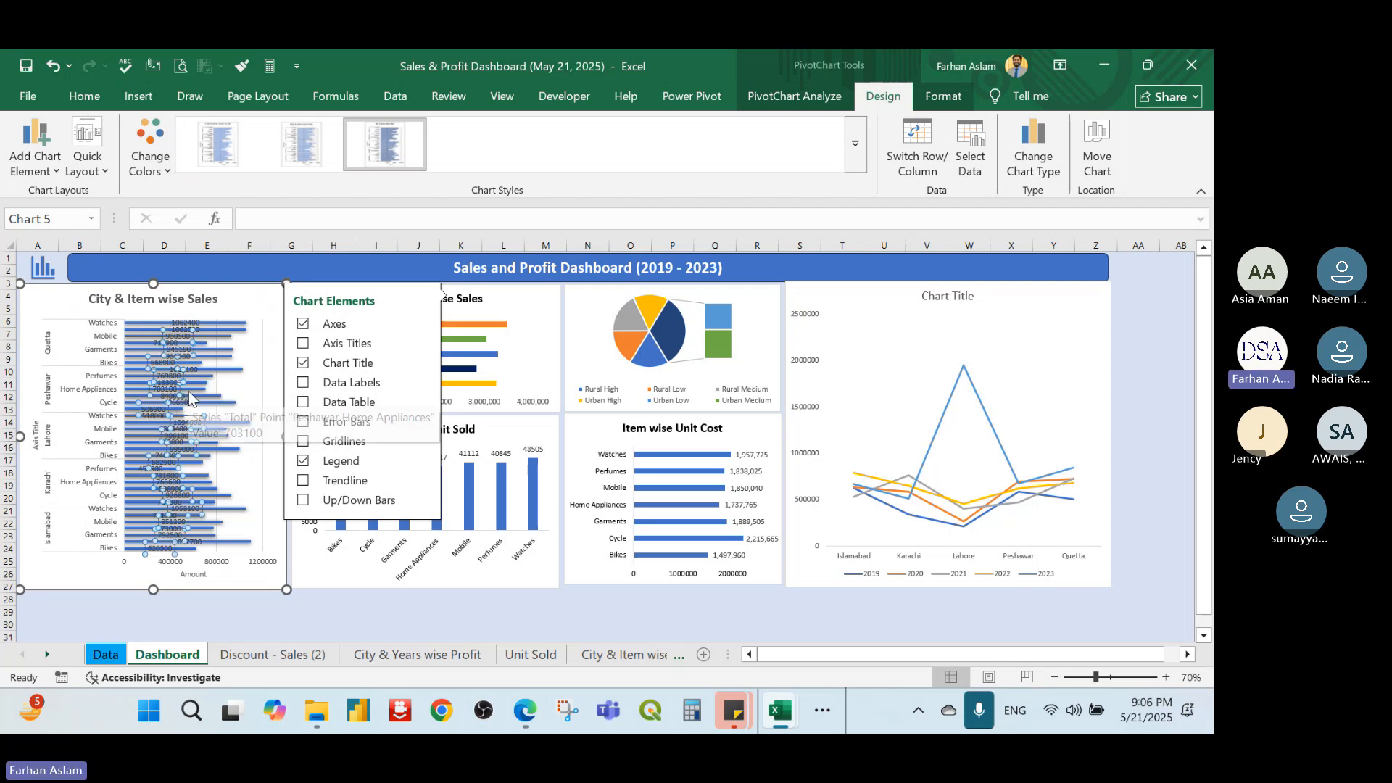
key(Delete)
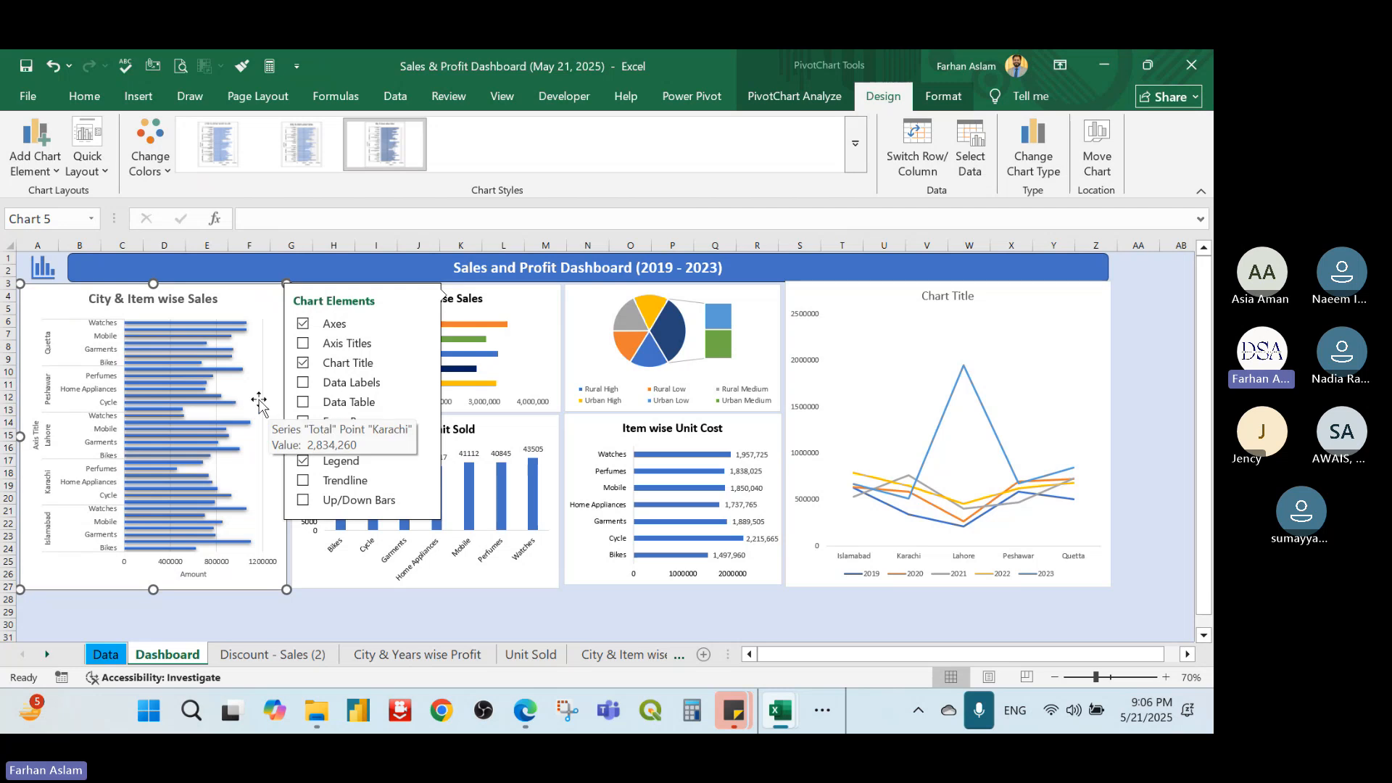
click(215, 416)
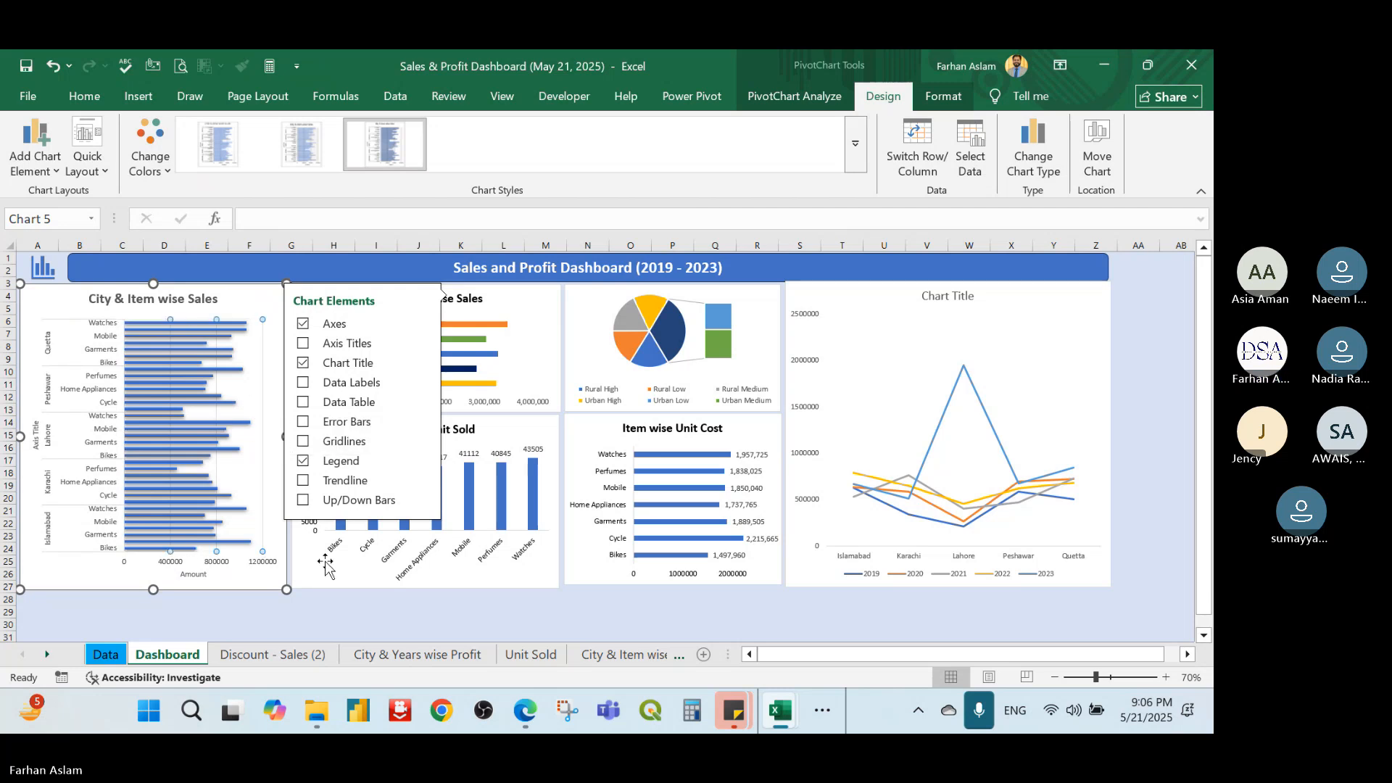
key(Delete)
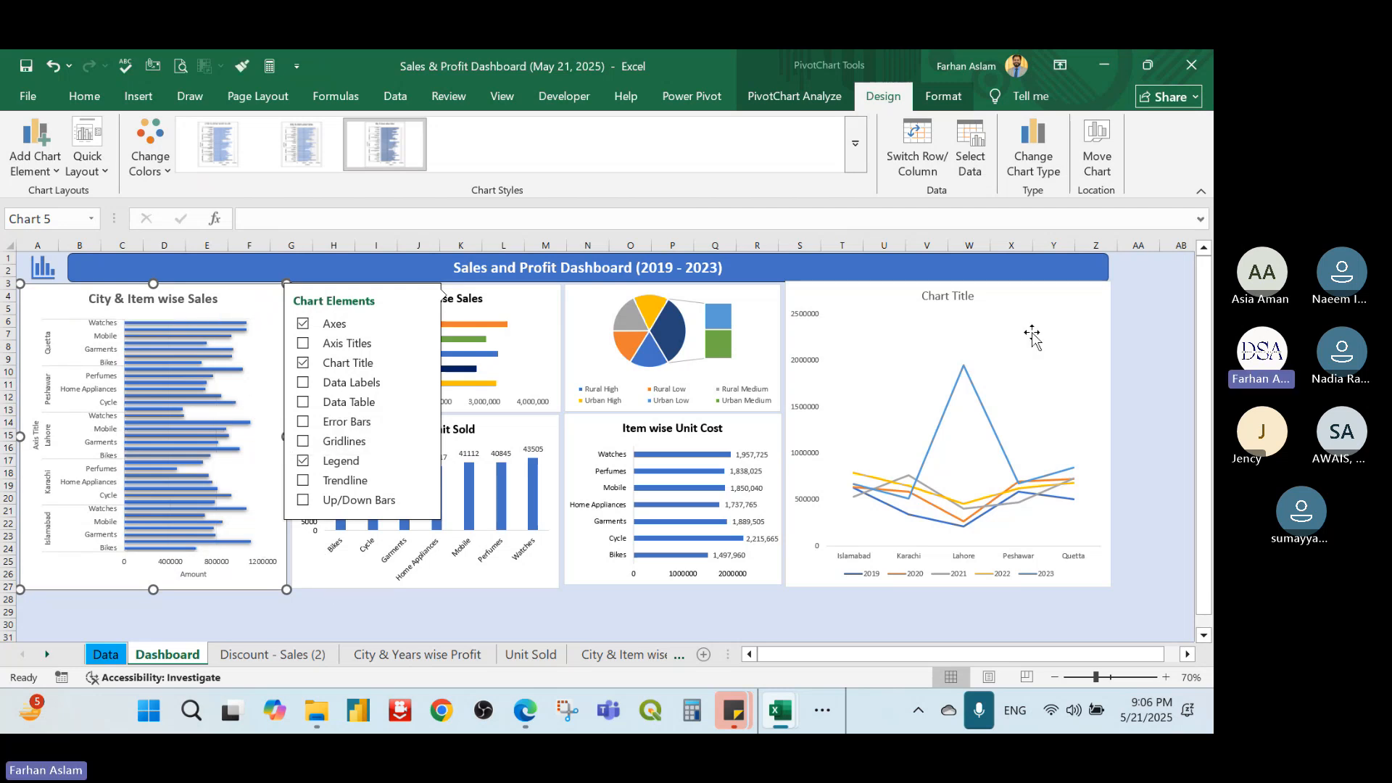
click(1177, 346)
click(527, 360)
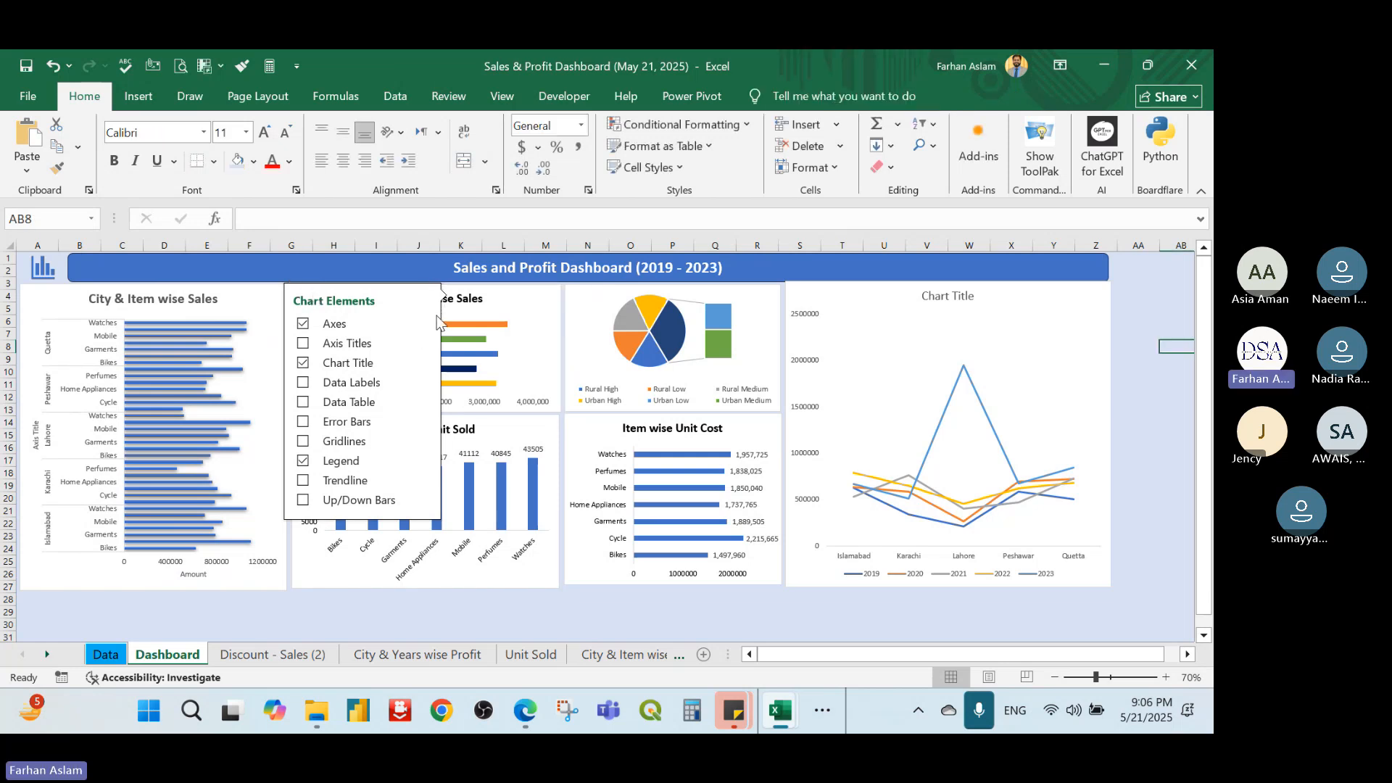
click(460, 362)
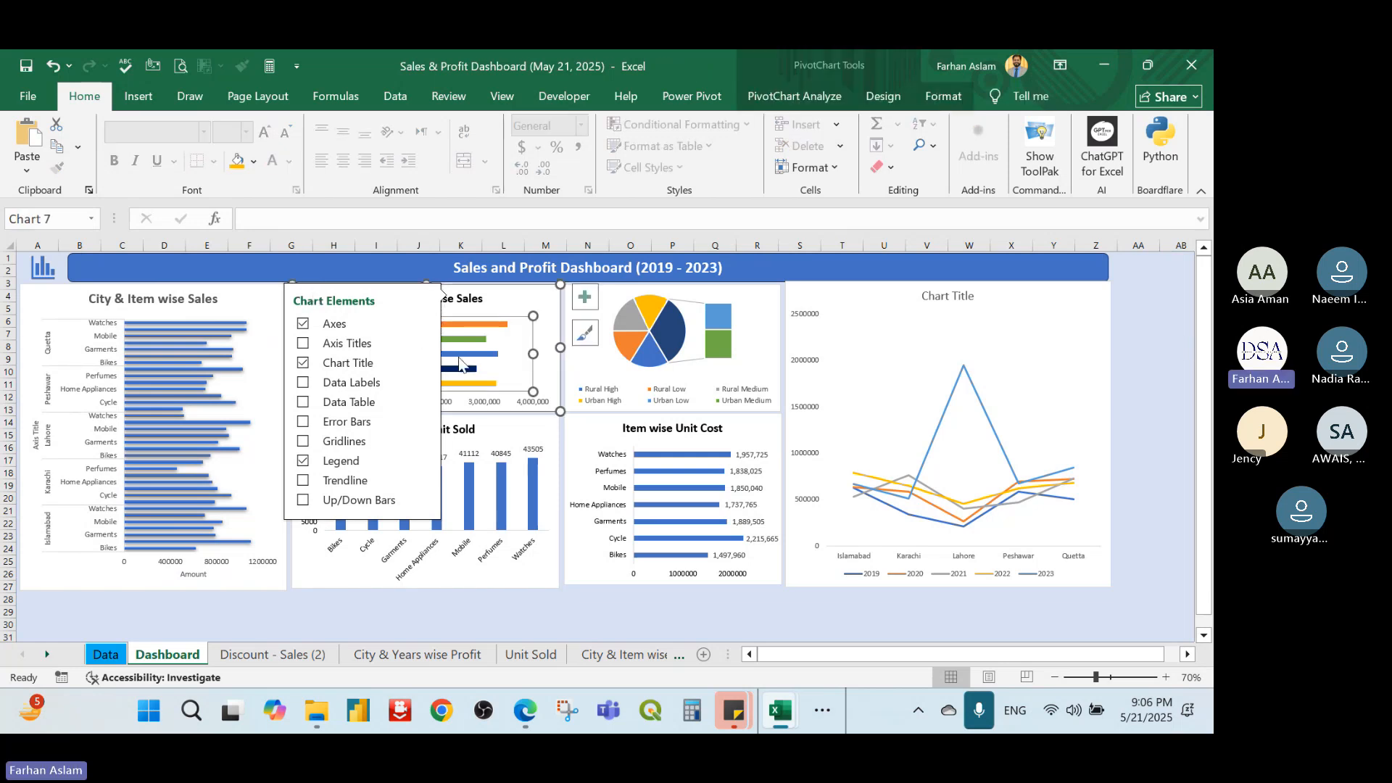
click(1164, 423)
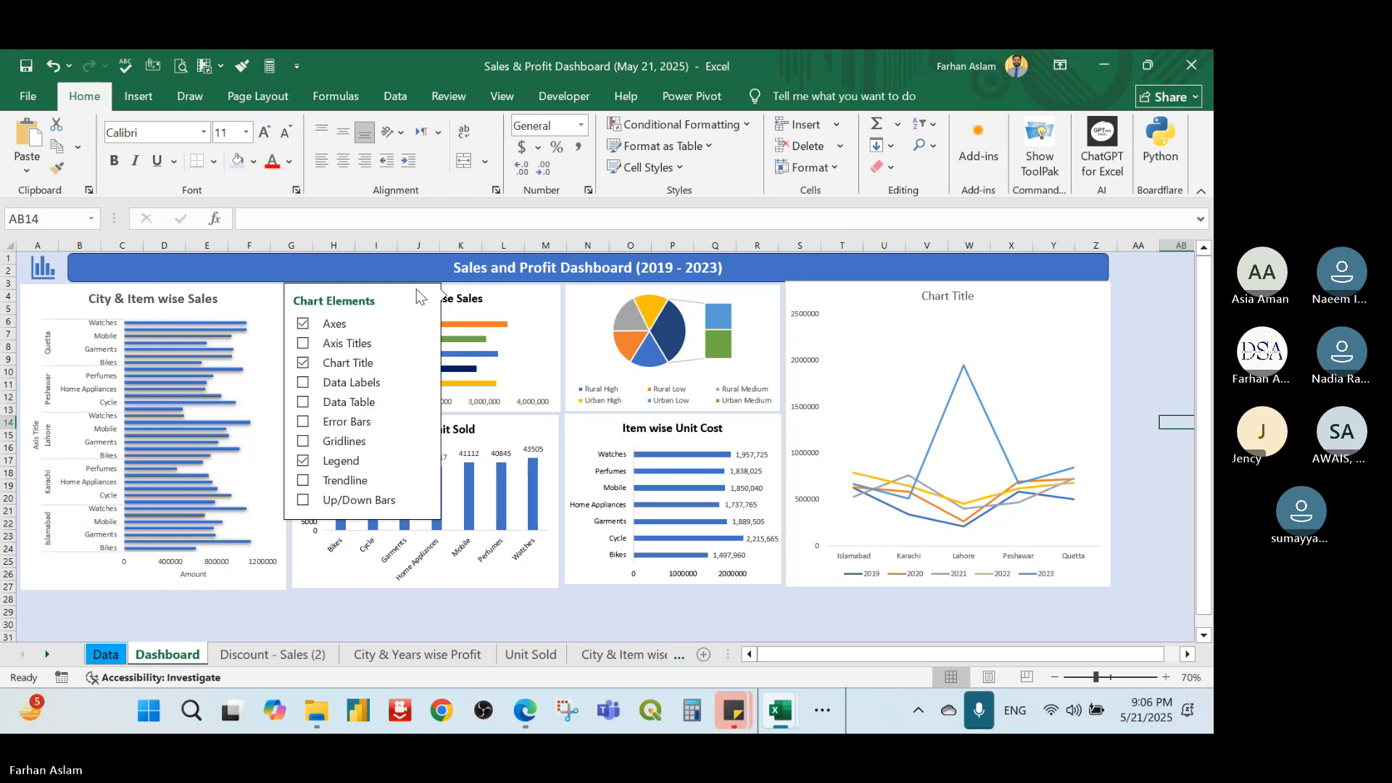
click(691, 96)
click(639, 101)
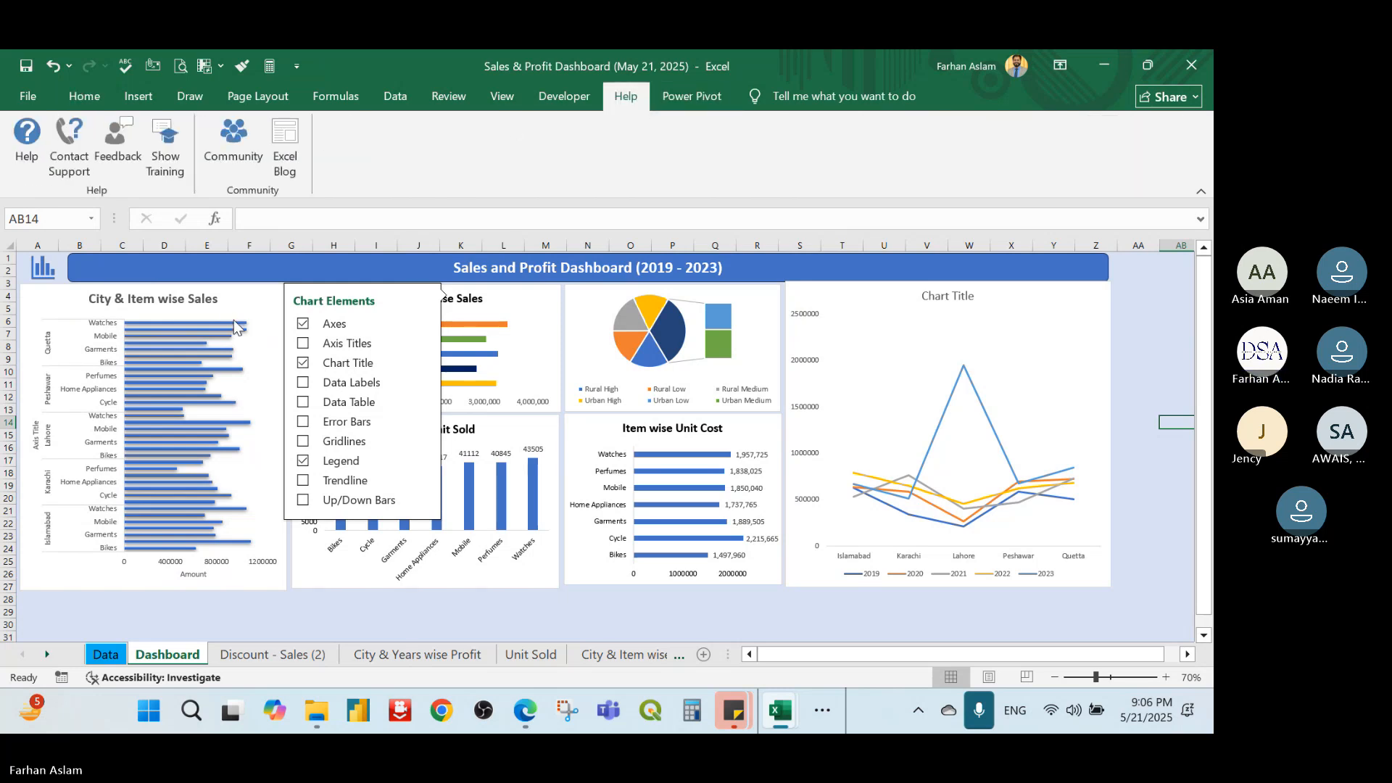
Try Style 10 on the tall City & Item wise Sales chart and undo it
click(251, 299)
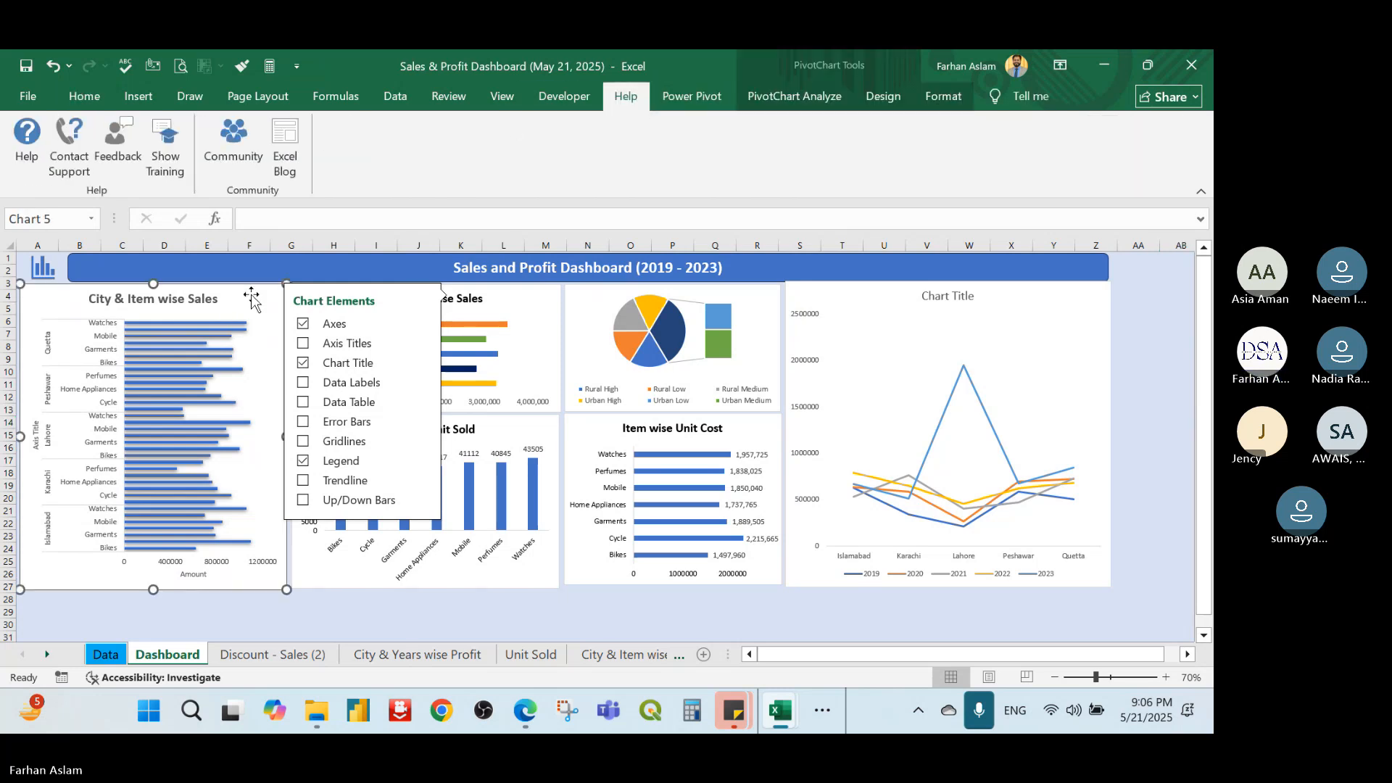
click(891, 99)
click(830, 99)
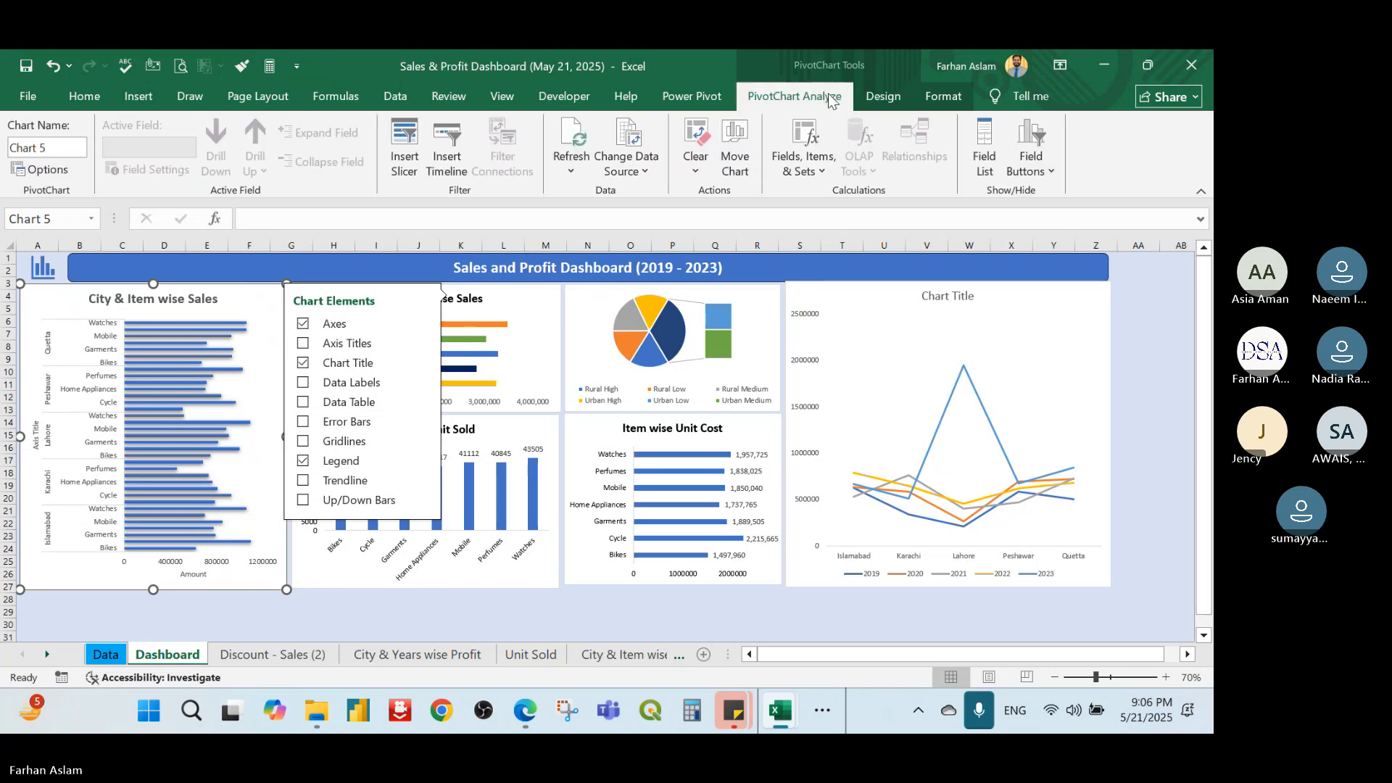
click(877, 99)
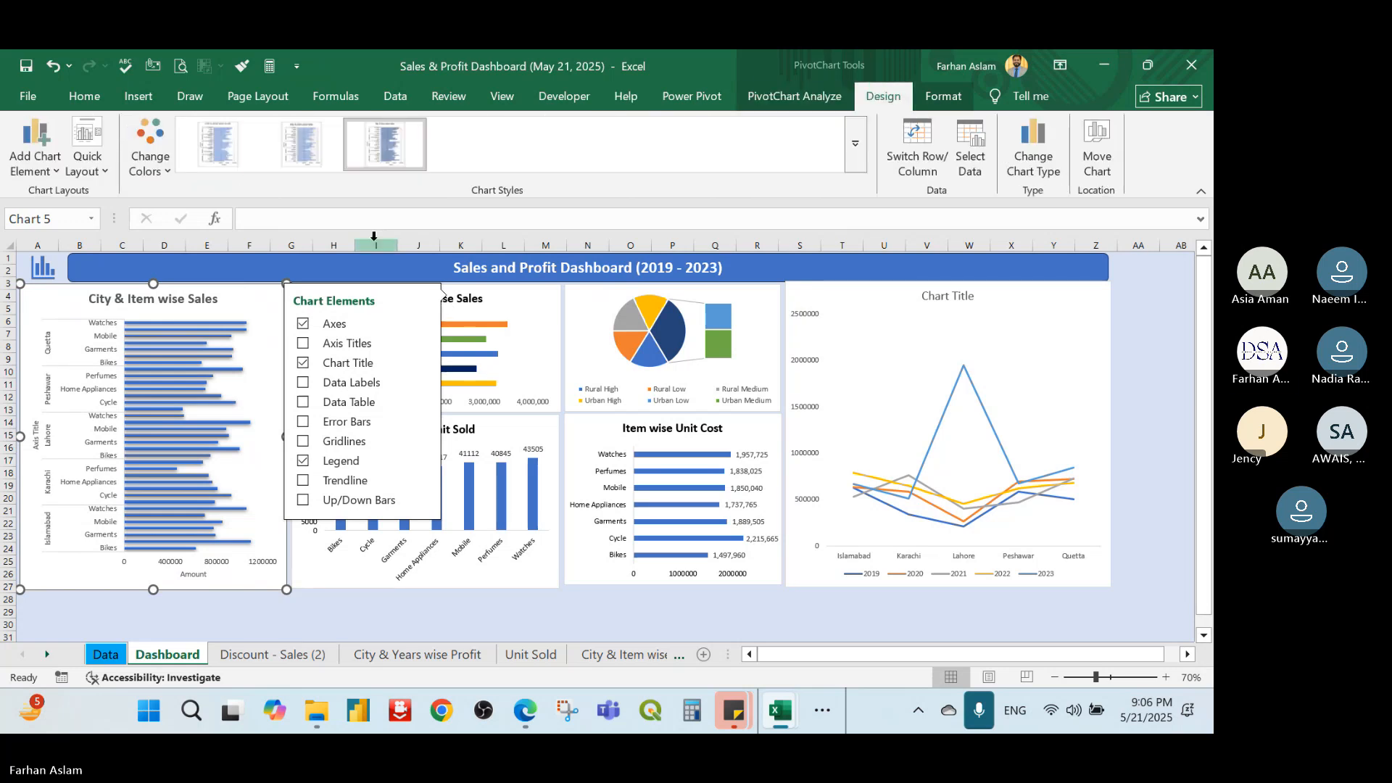
click(303, 142)
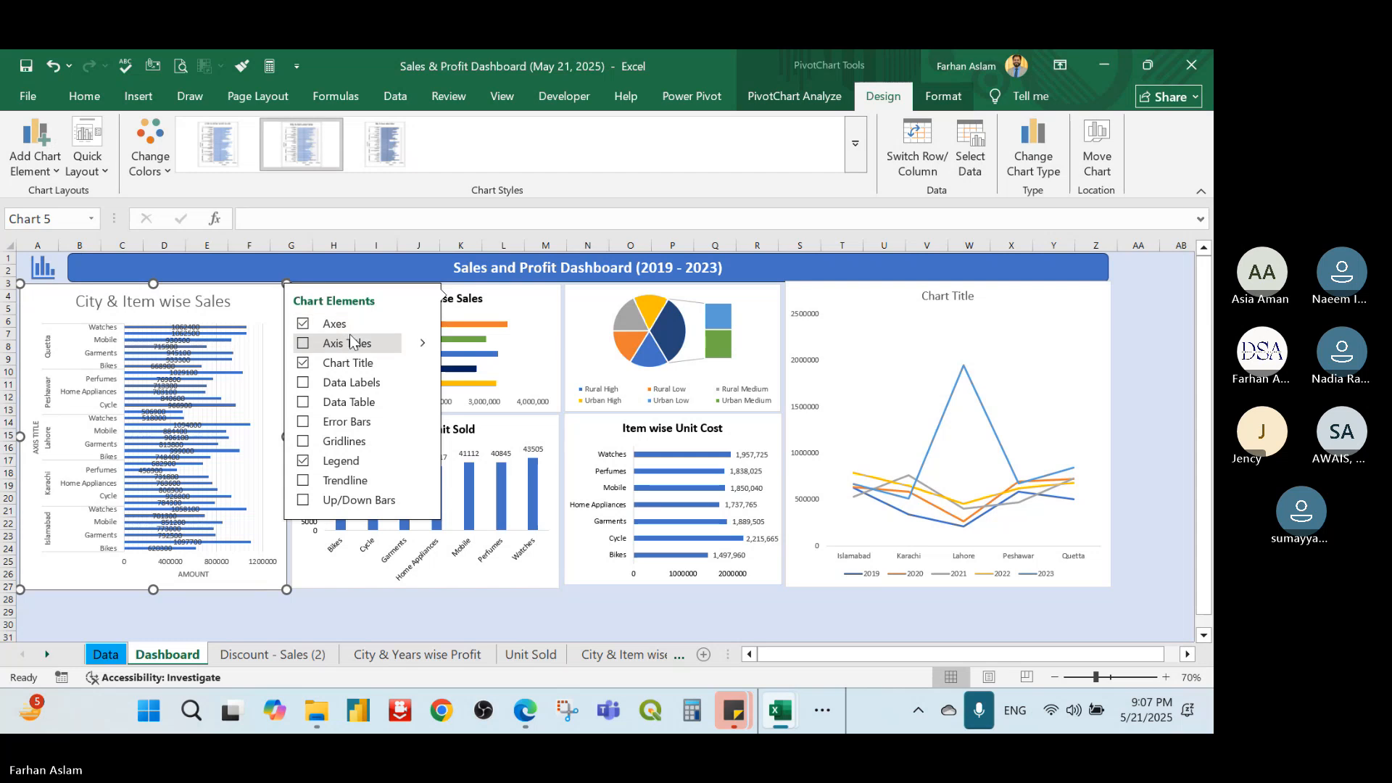
key(ctrl+z)
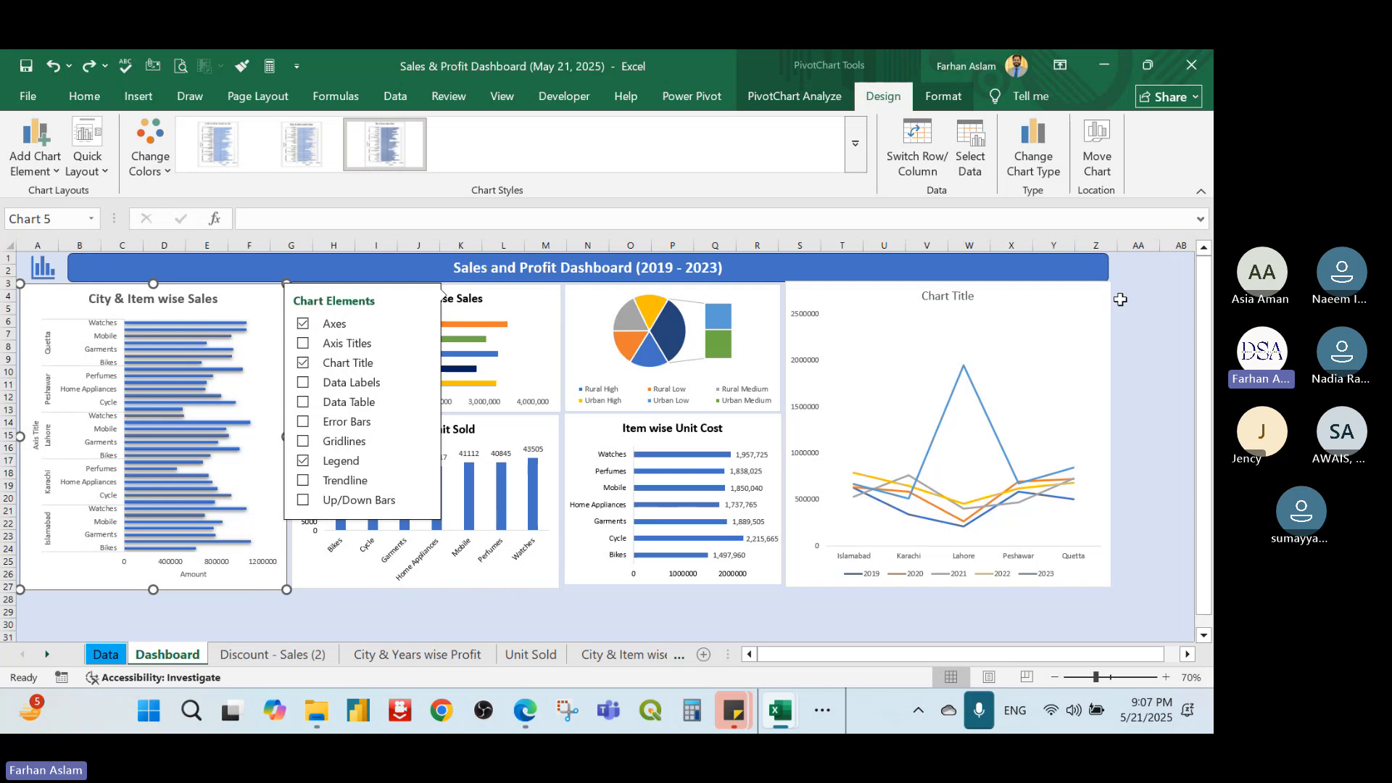
Undo the recent chart style, data label and gridline changes on the tall City & Item wise Sales chart, back to its bold-title look
click(1084, 297)
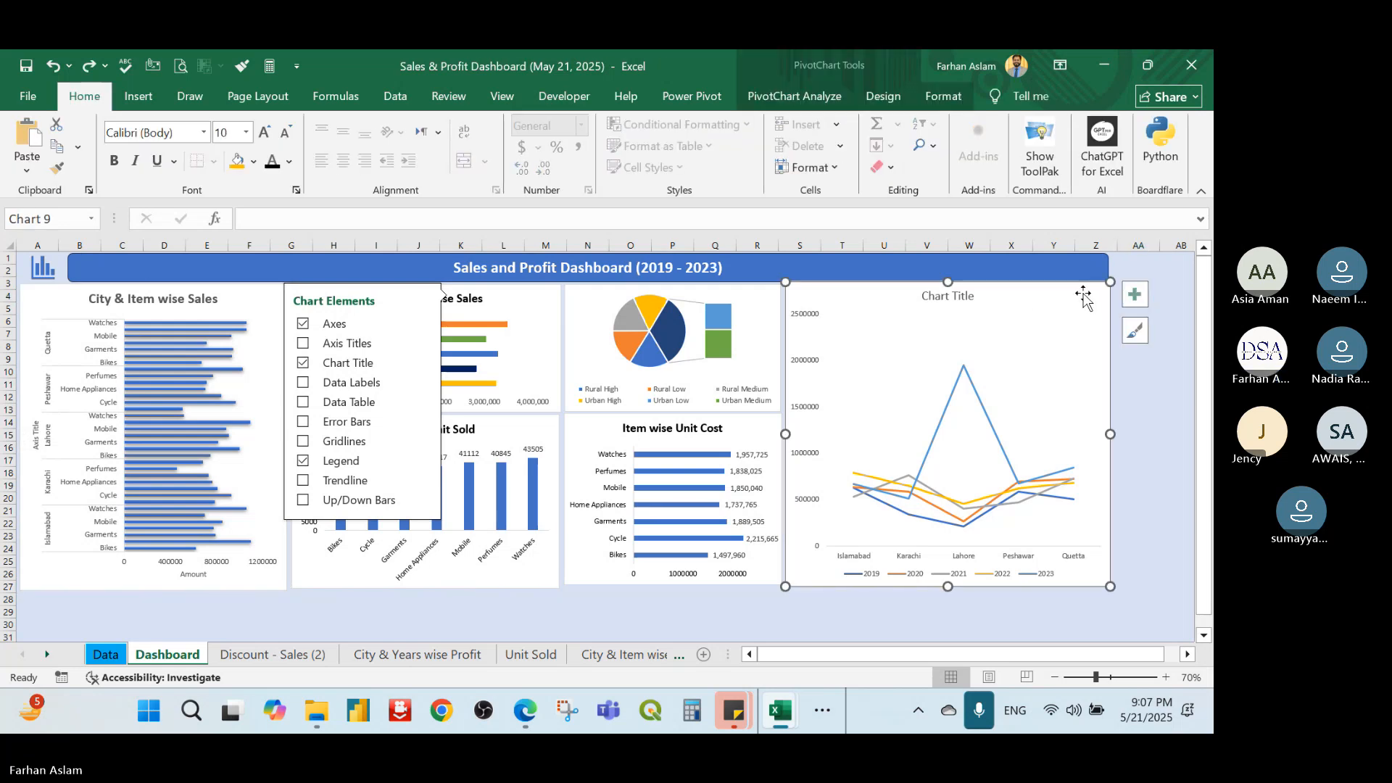
key(ctrl+z)
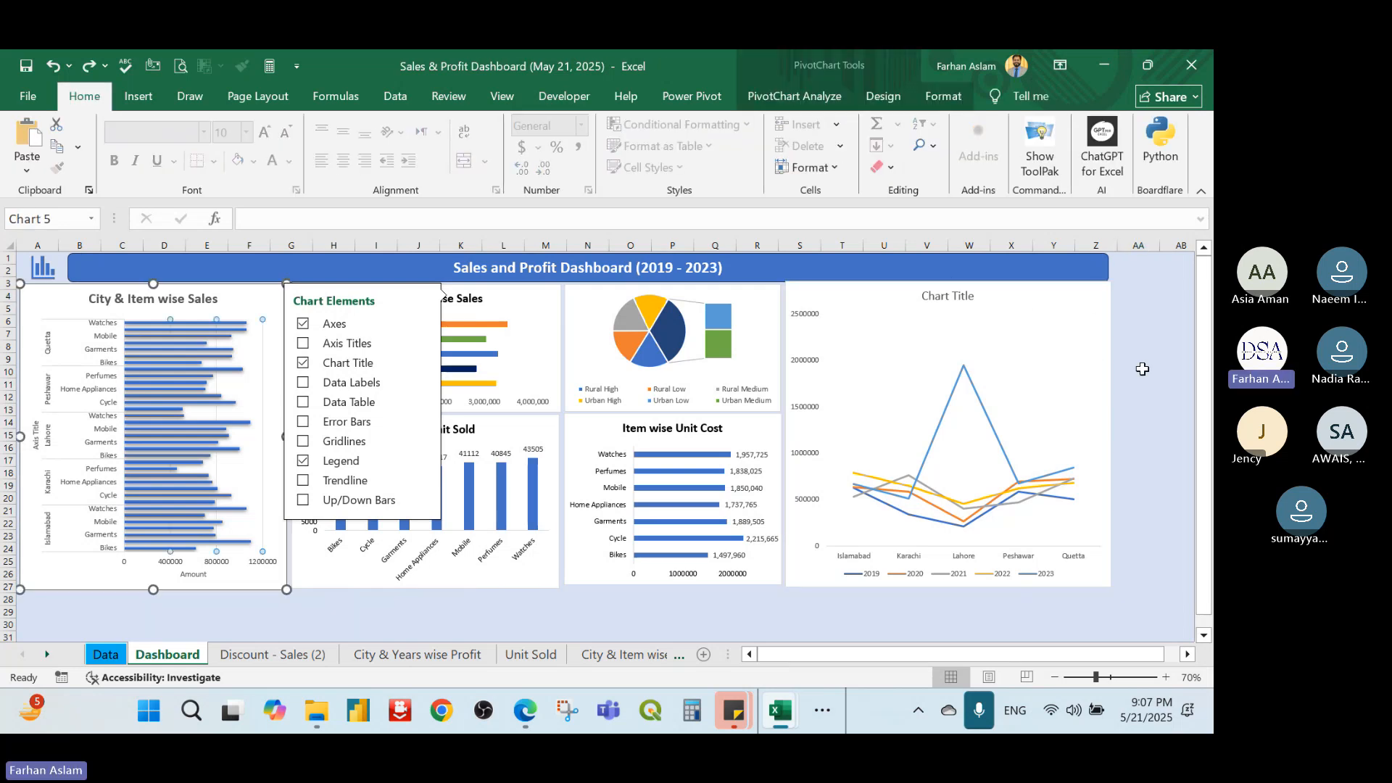
key(ctrl+z)
key(ctrl+z)
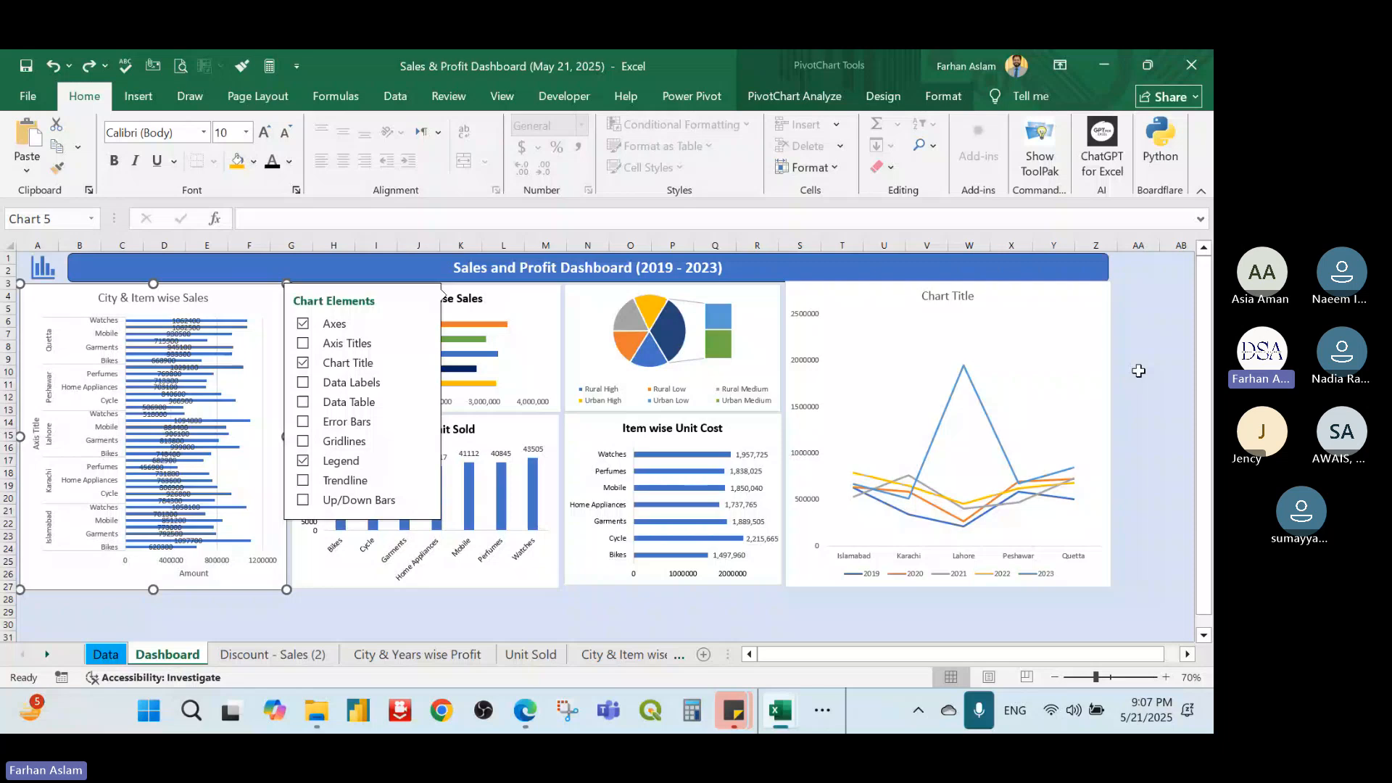
key(ctrl+z)
key(ctrl+z)
key(ctrl+z)
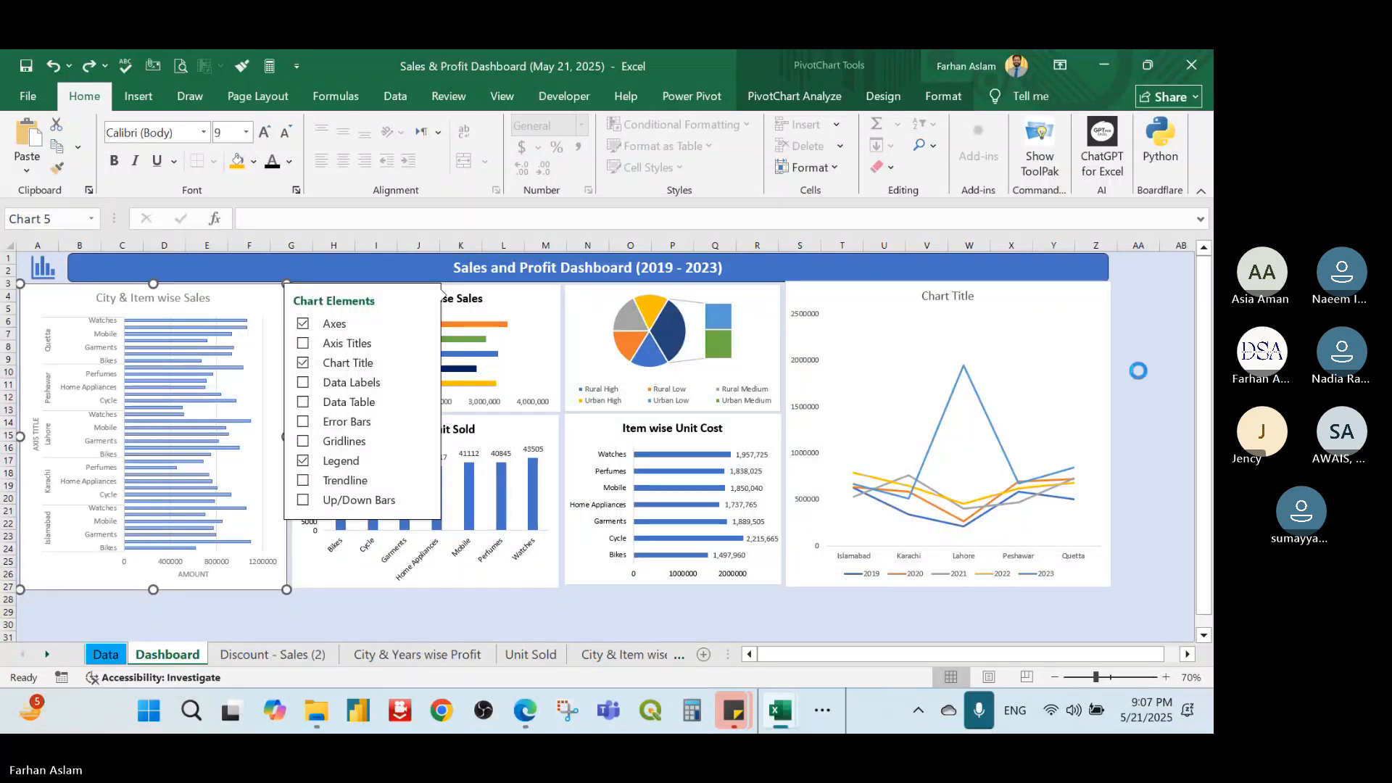
key(ctrl+z)
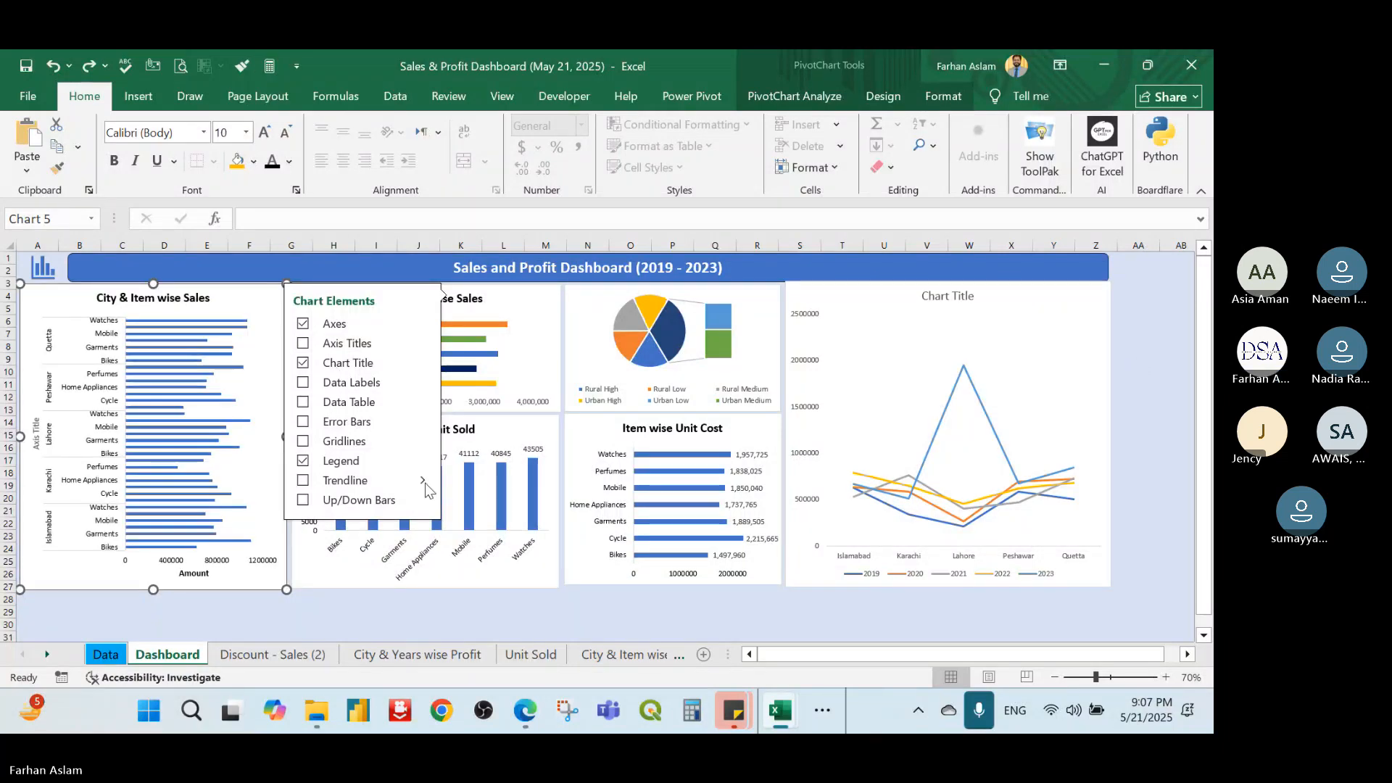
mouse_move(423, 481)
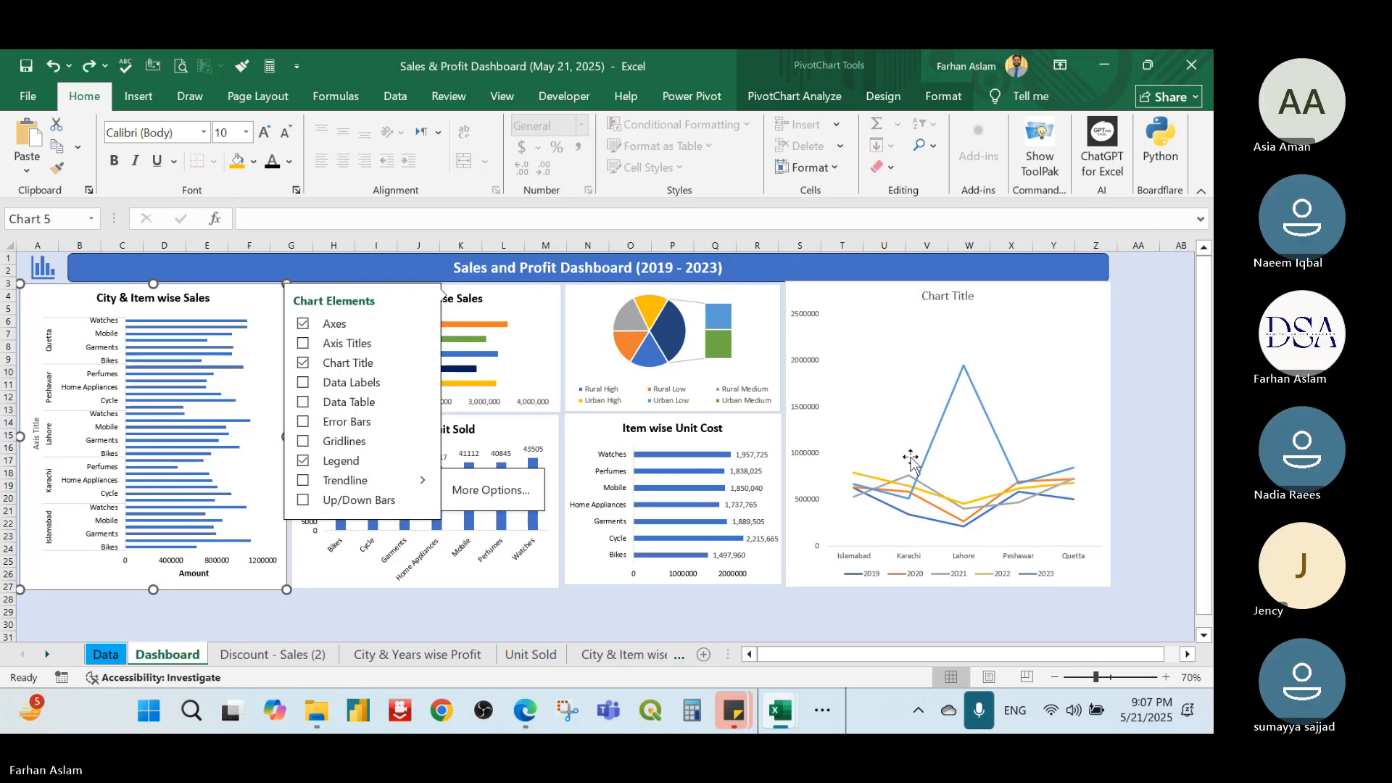
Apply the light chart style with white percentage labels on the slices to the pie chart
click(757, 292)
click(758, 290)
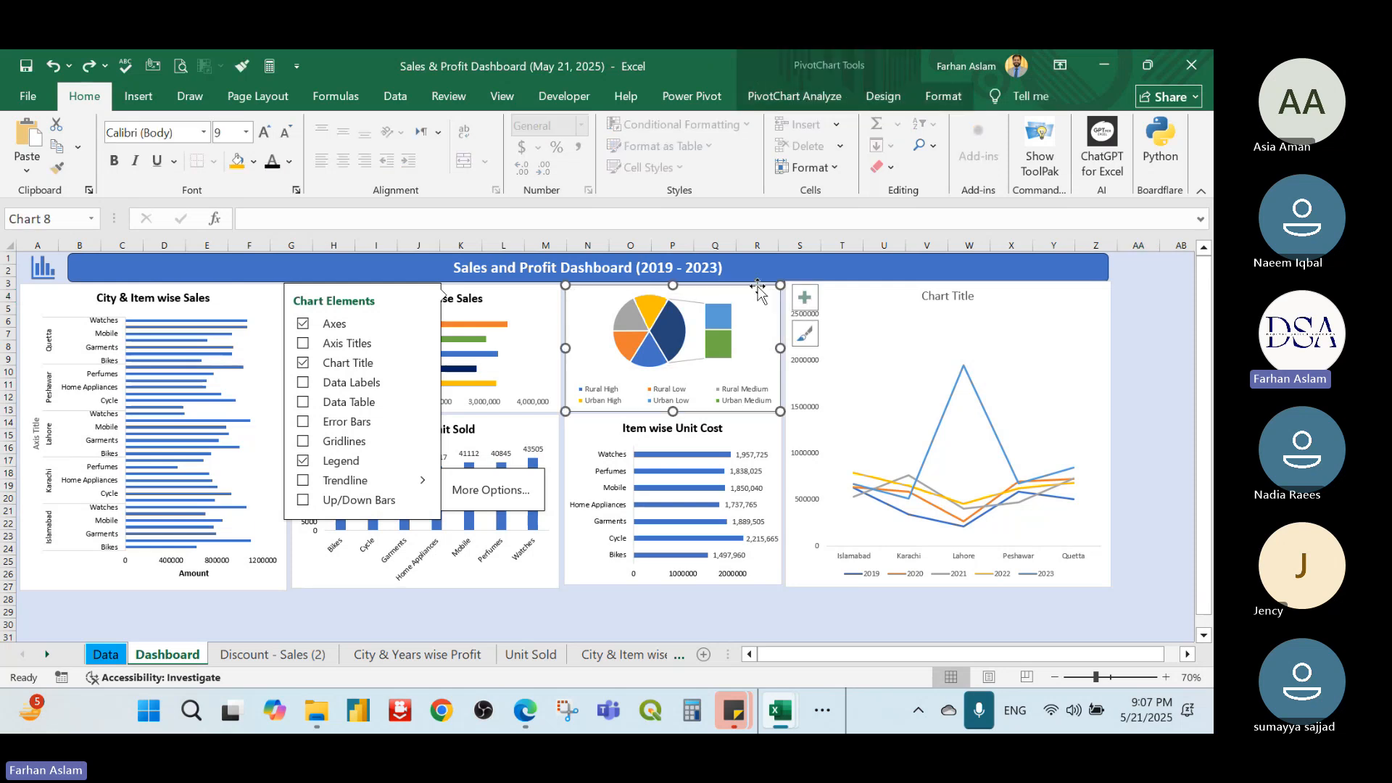
click(871, 98)
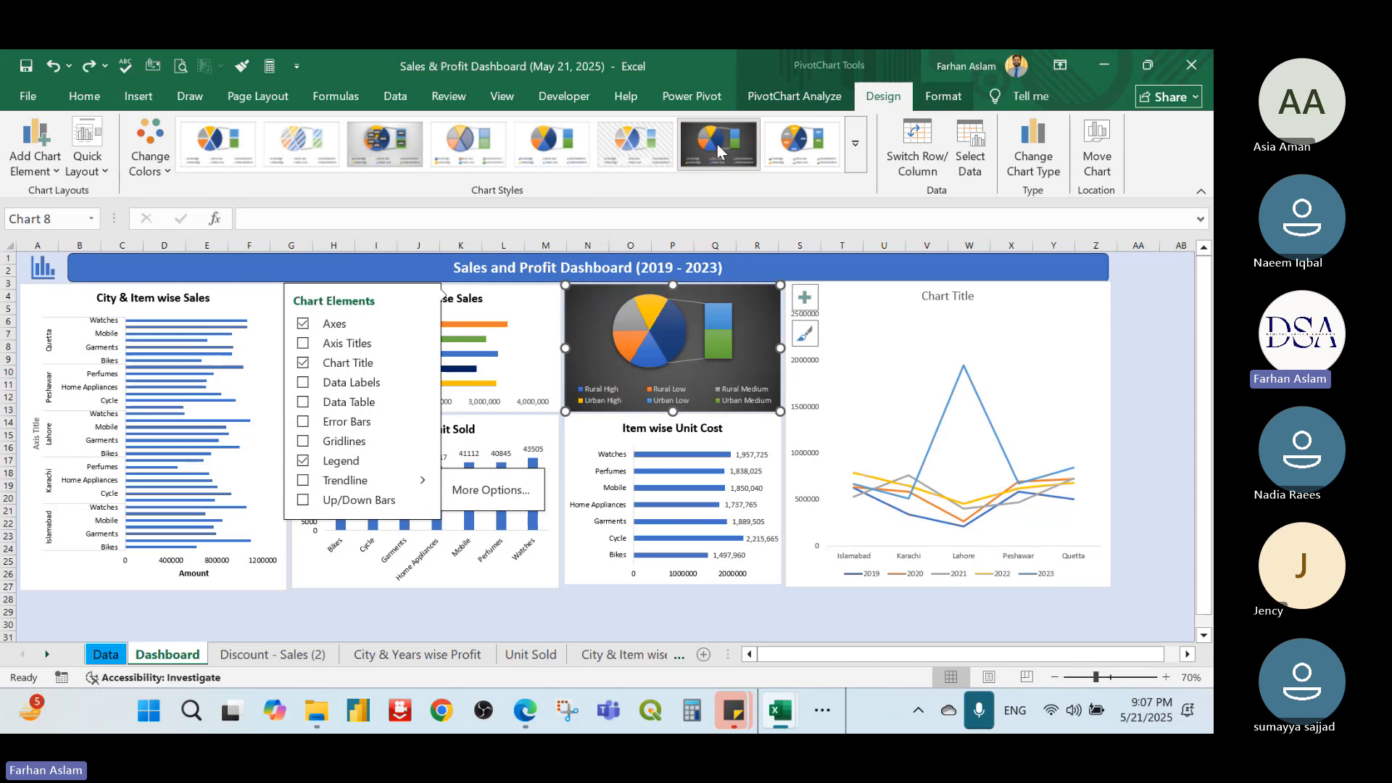
click(770, 158)
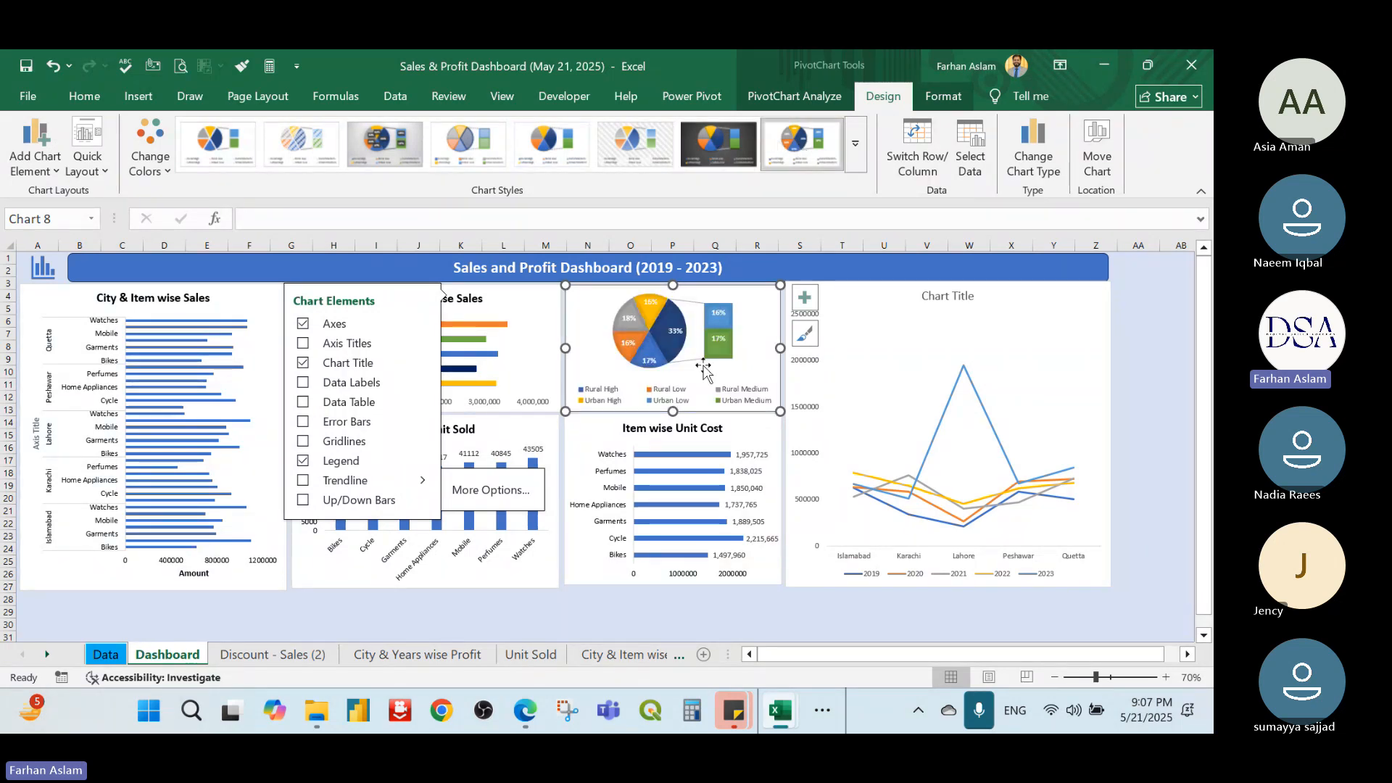
Recolor the Item wise Unit Cost bar chart with the fourth Colorful palette, which starts with green
click(671, 440)
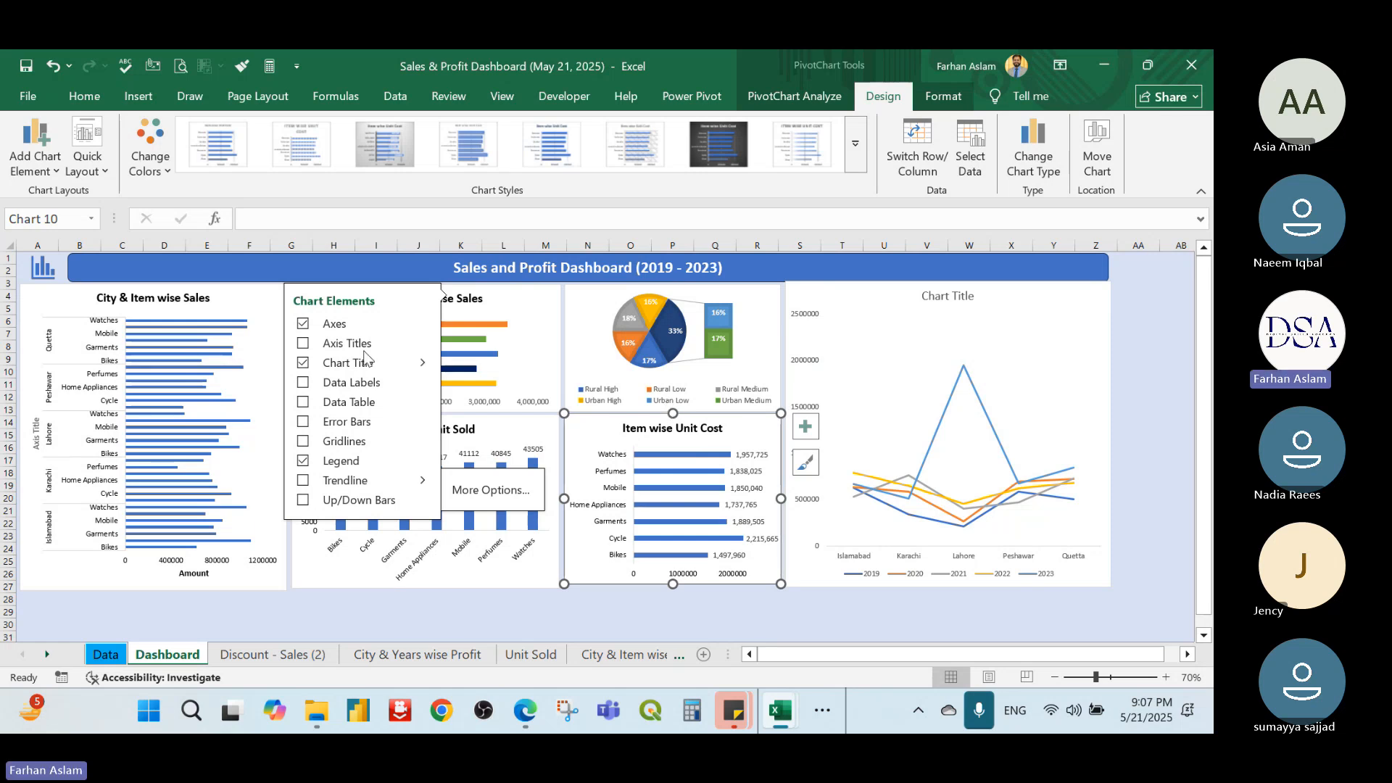
click(148, 163)
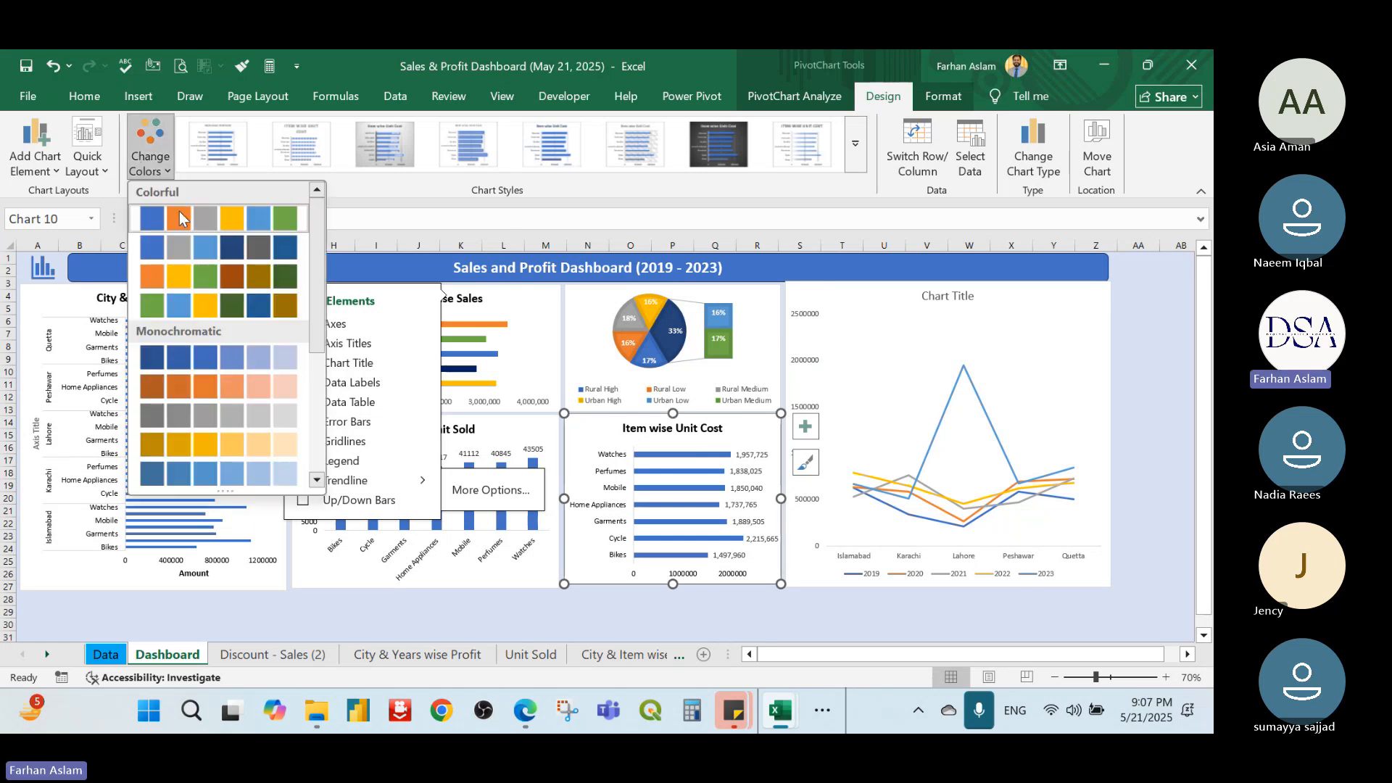
click(151, 304)
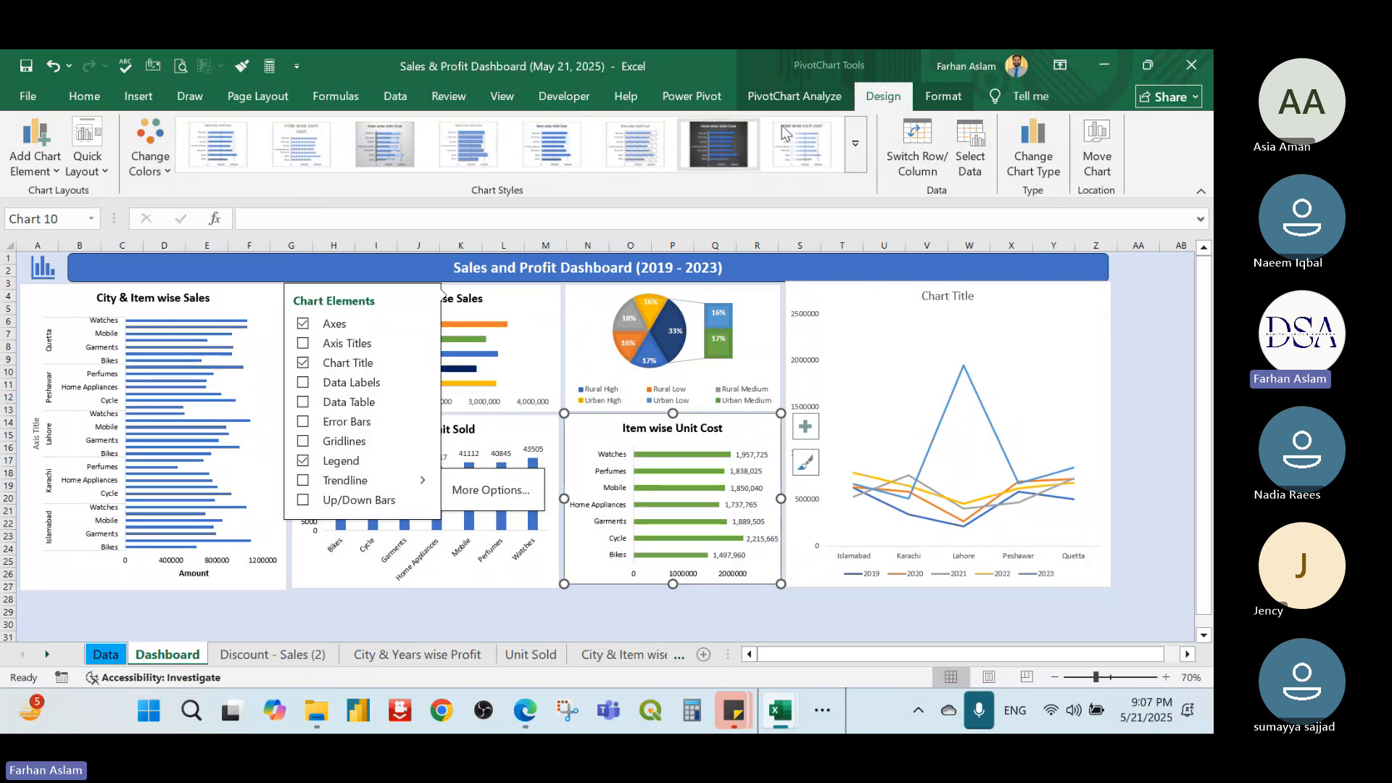
Apply the chart style with wide columns, inside data labels and a grey gradient background to the Item wise Unit Sold chart
click(501, 475)
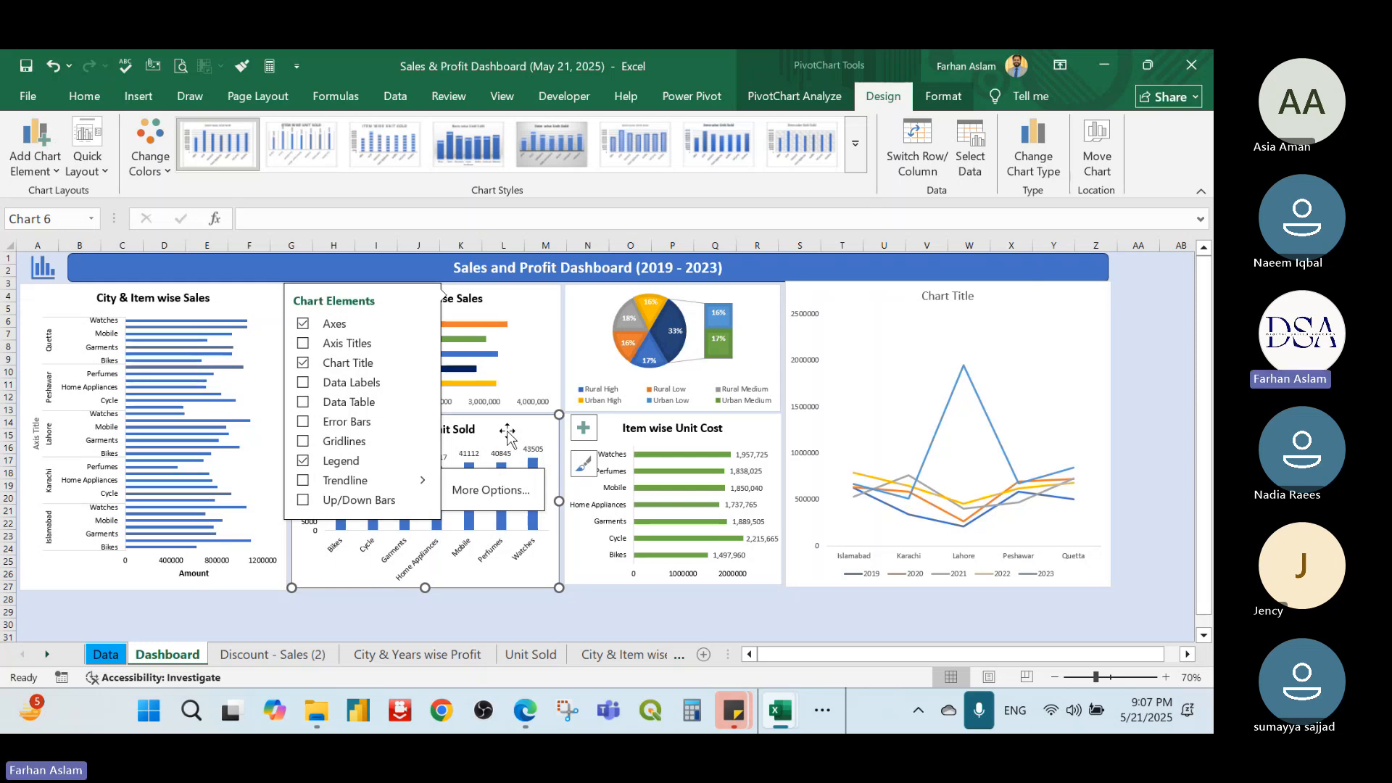
click(455, 137)
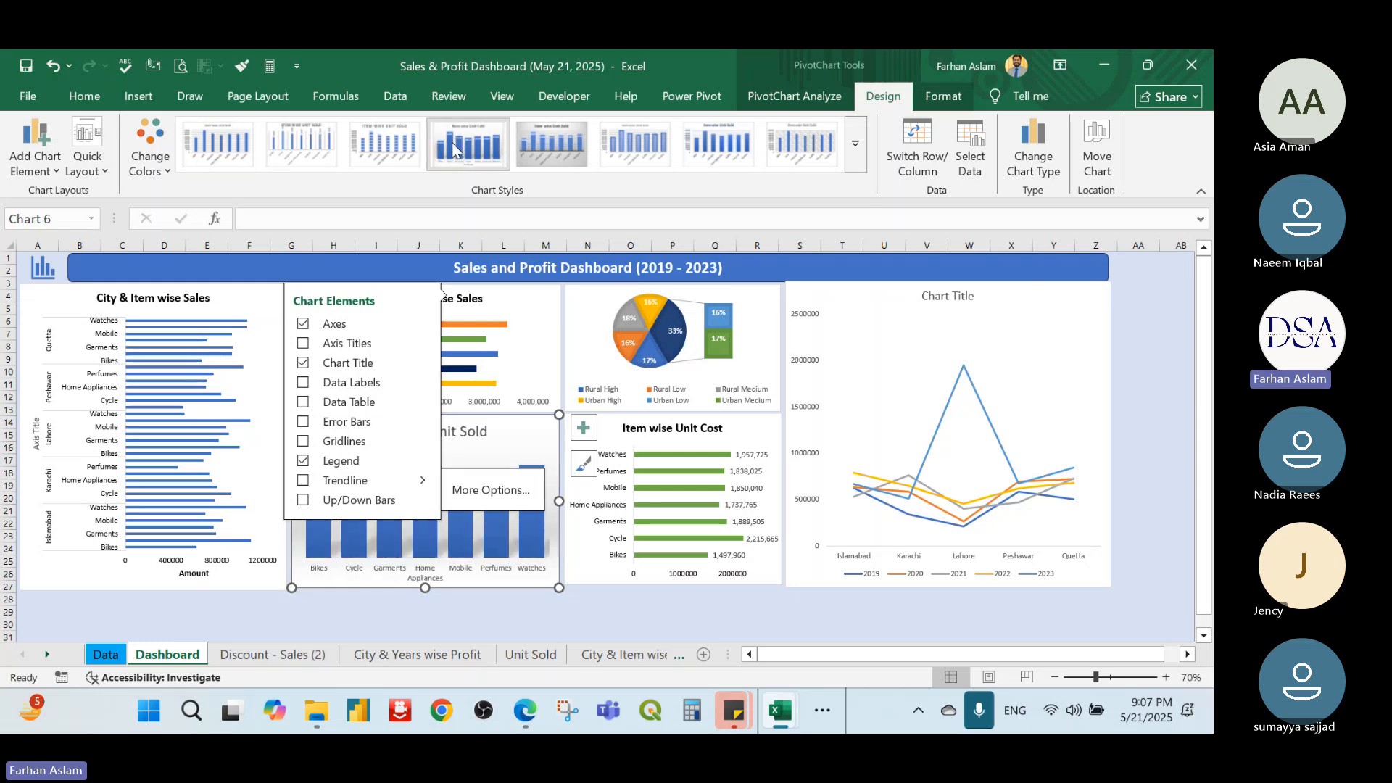
click(627, 613)
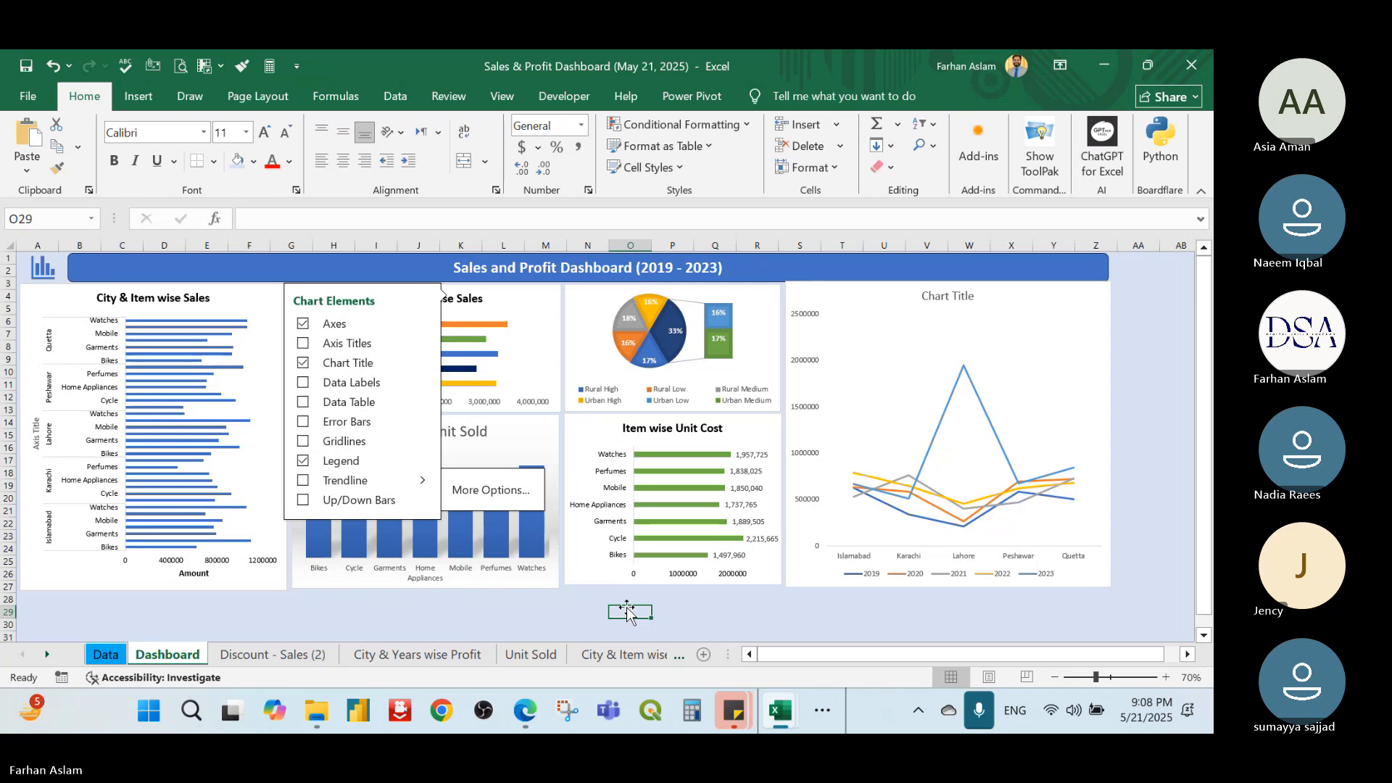
Replace the line chart's placeholder title with "City and Year wise Profit"
click(1027, 313)
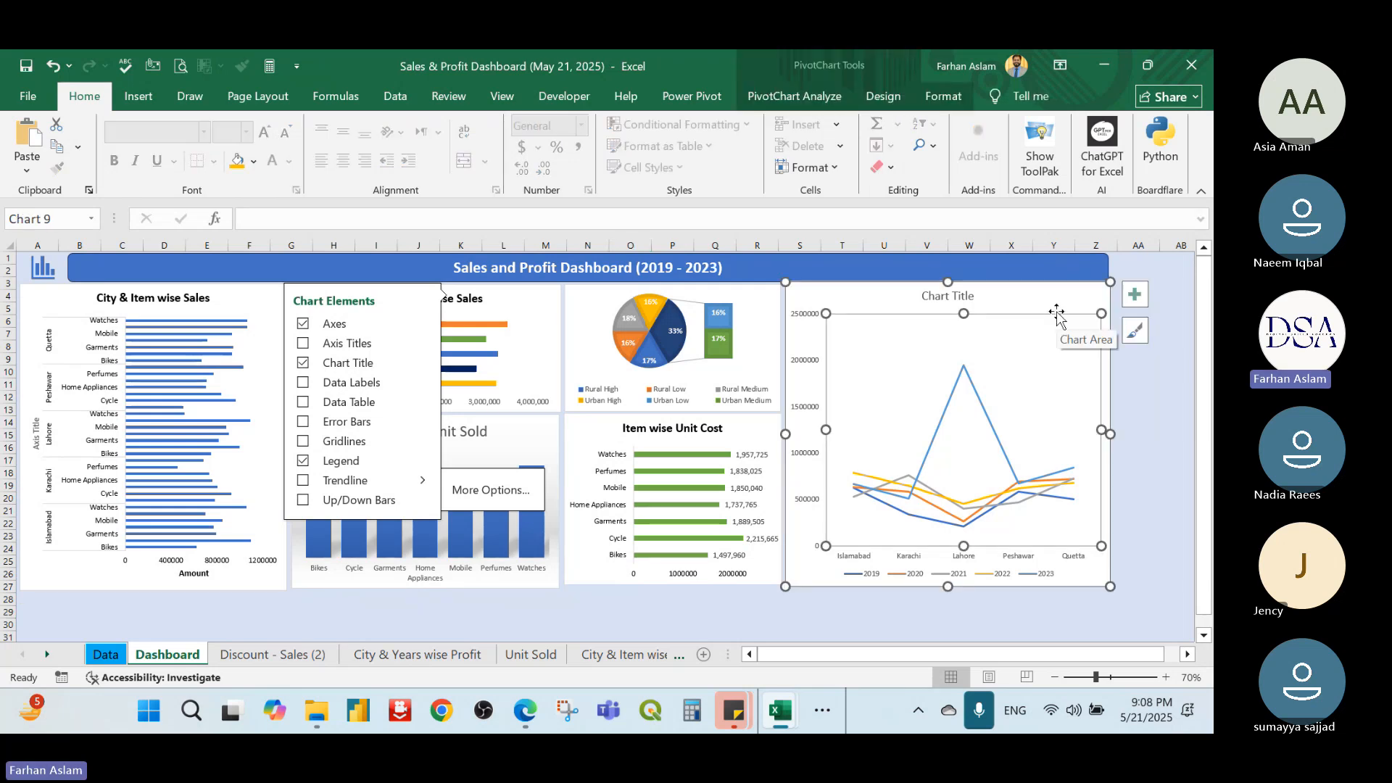
click(1056, 313)
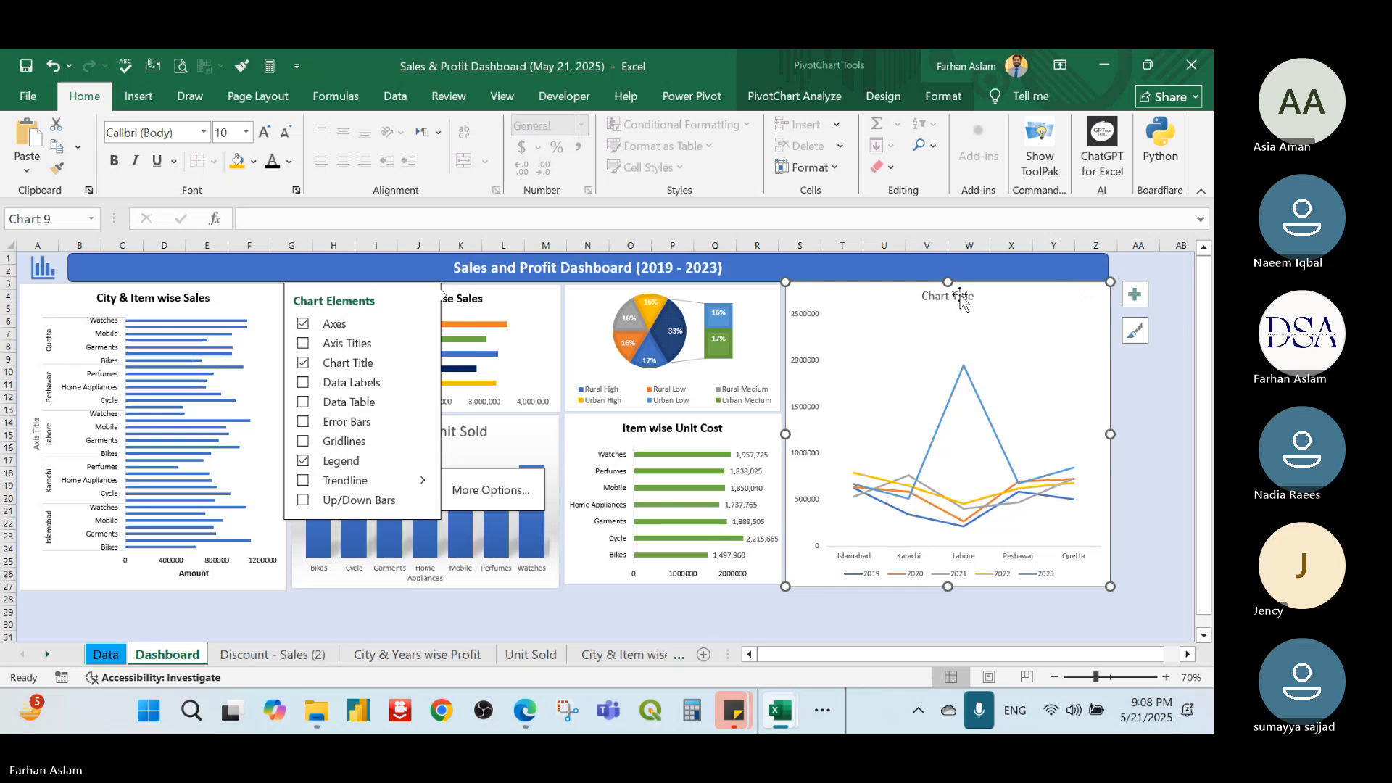
click(955, 293)
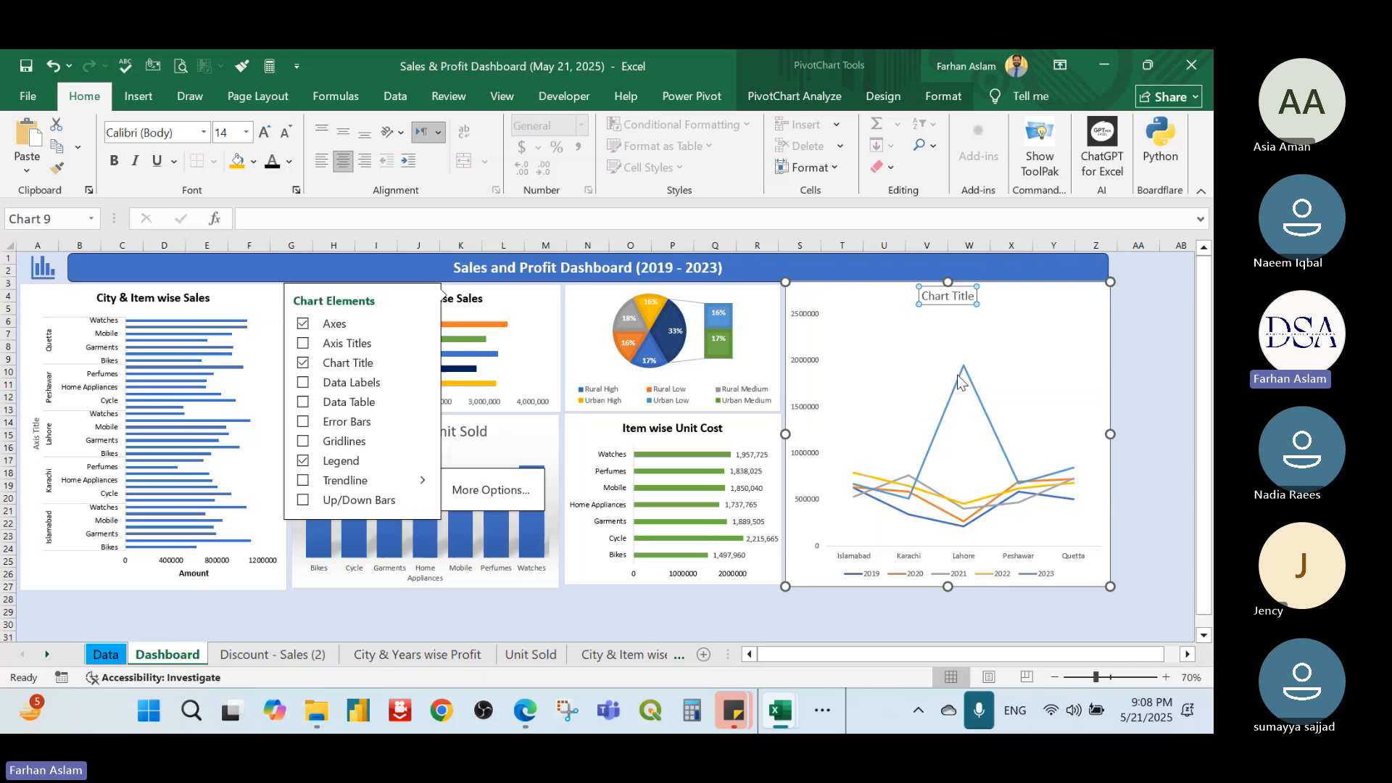
key(ctrl+a)
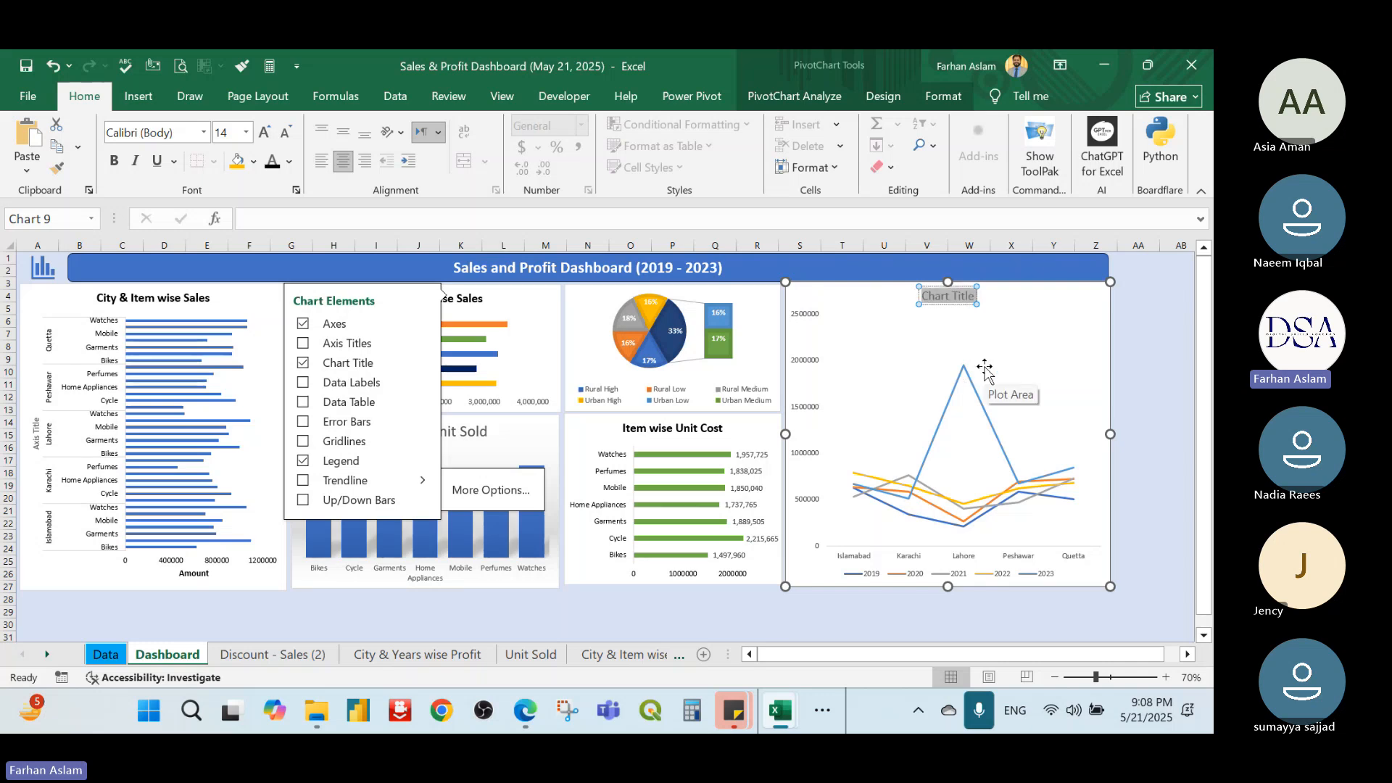
text(City and Y)
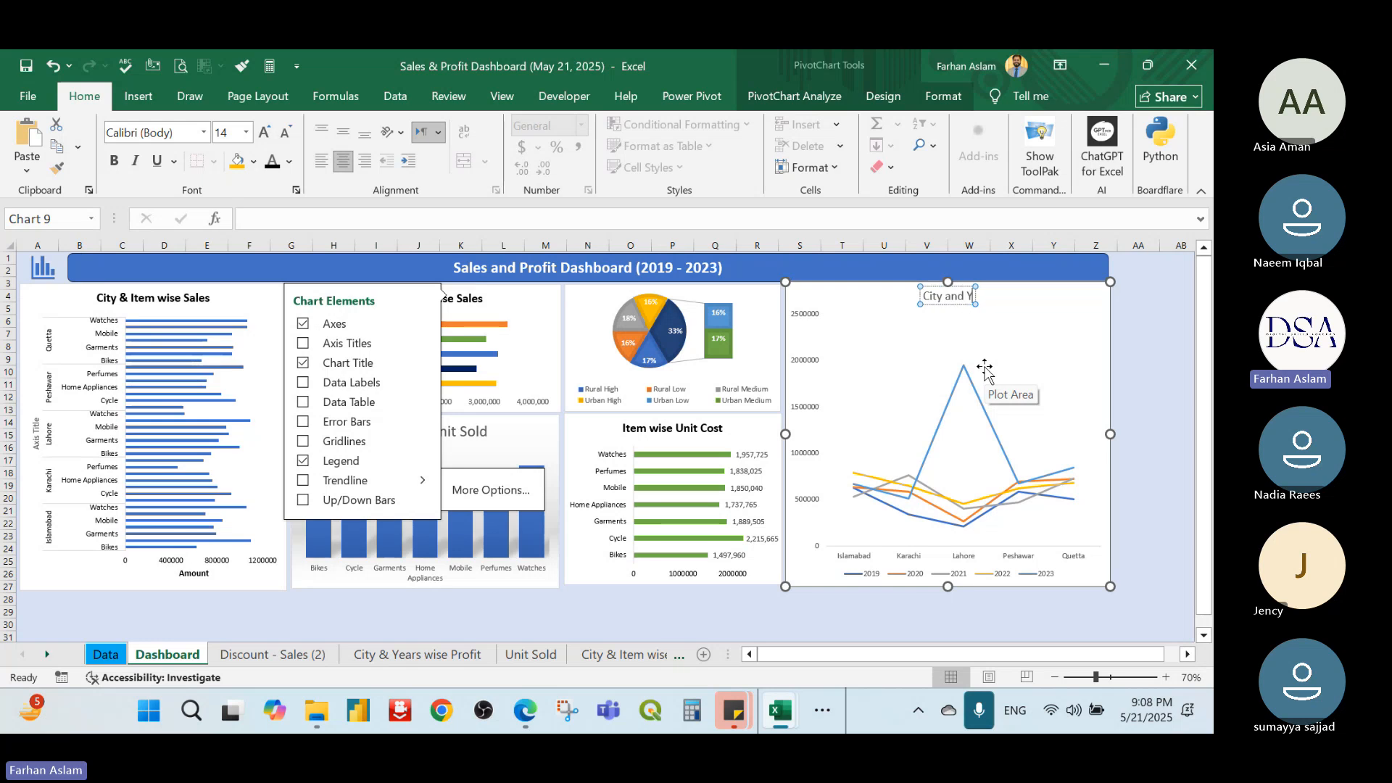
text(eat)
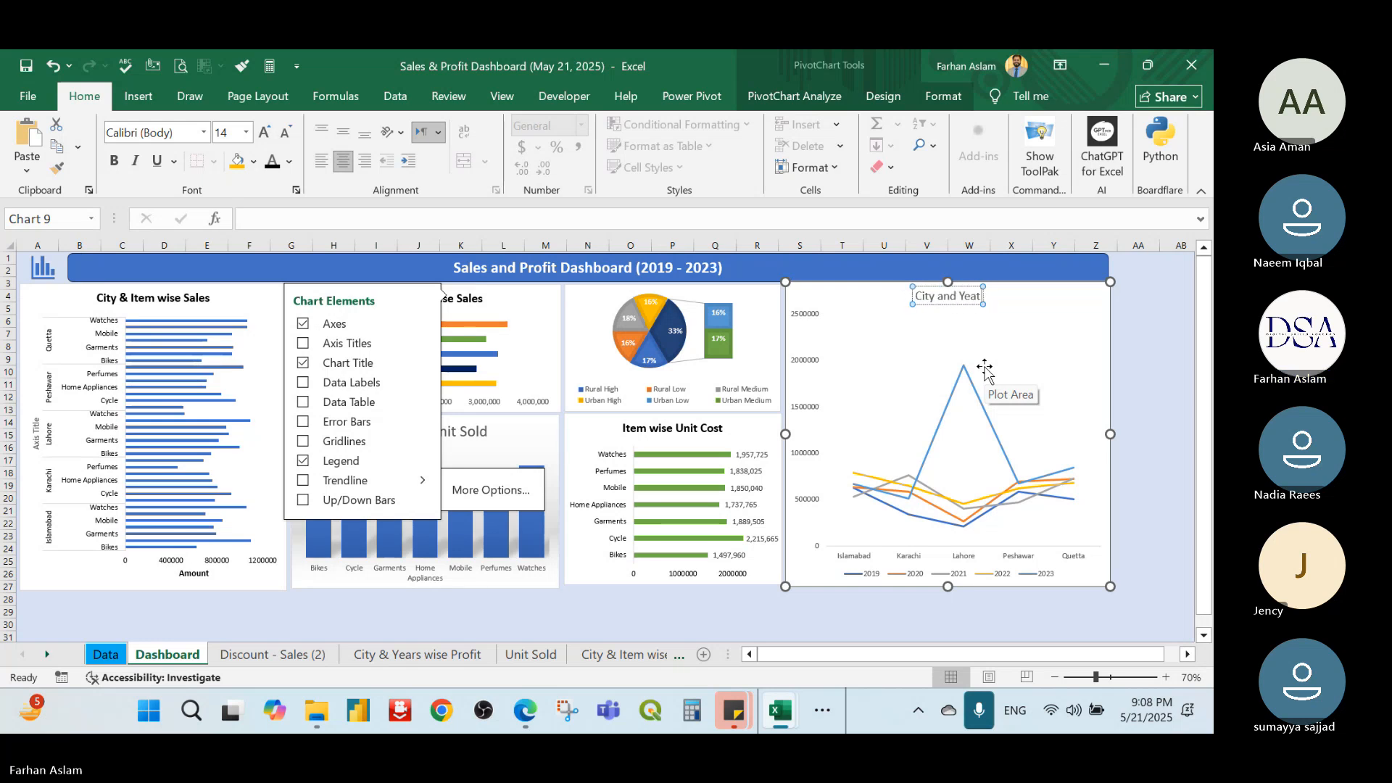
key(BackSpace)
text(r wise Pro)
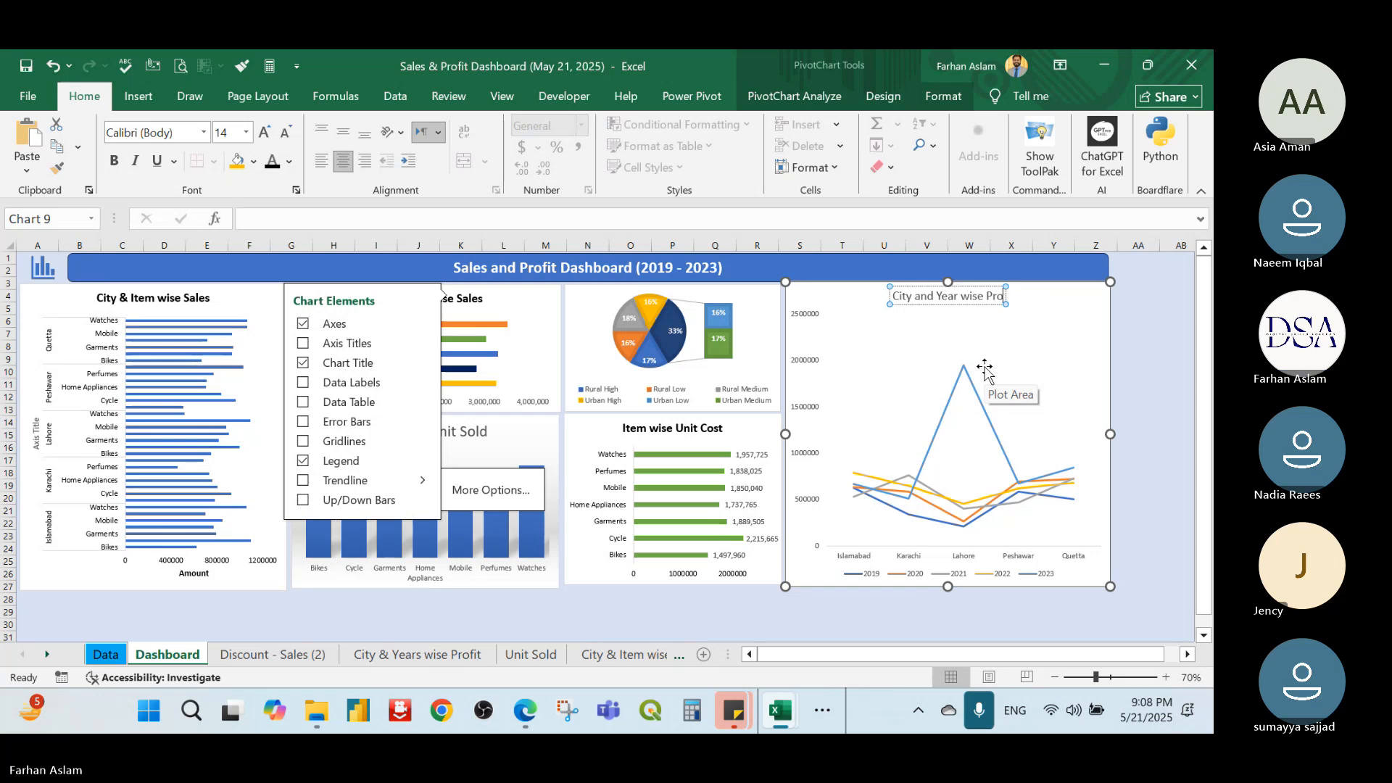
text(fit)
Make the whole title of the line chart bold and black
key(ctrl+a)
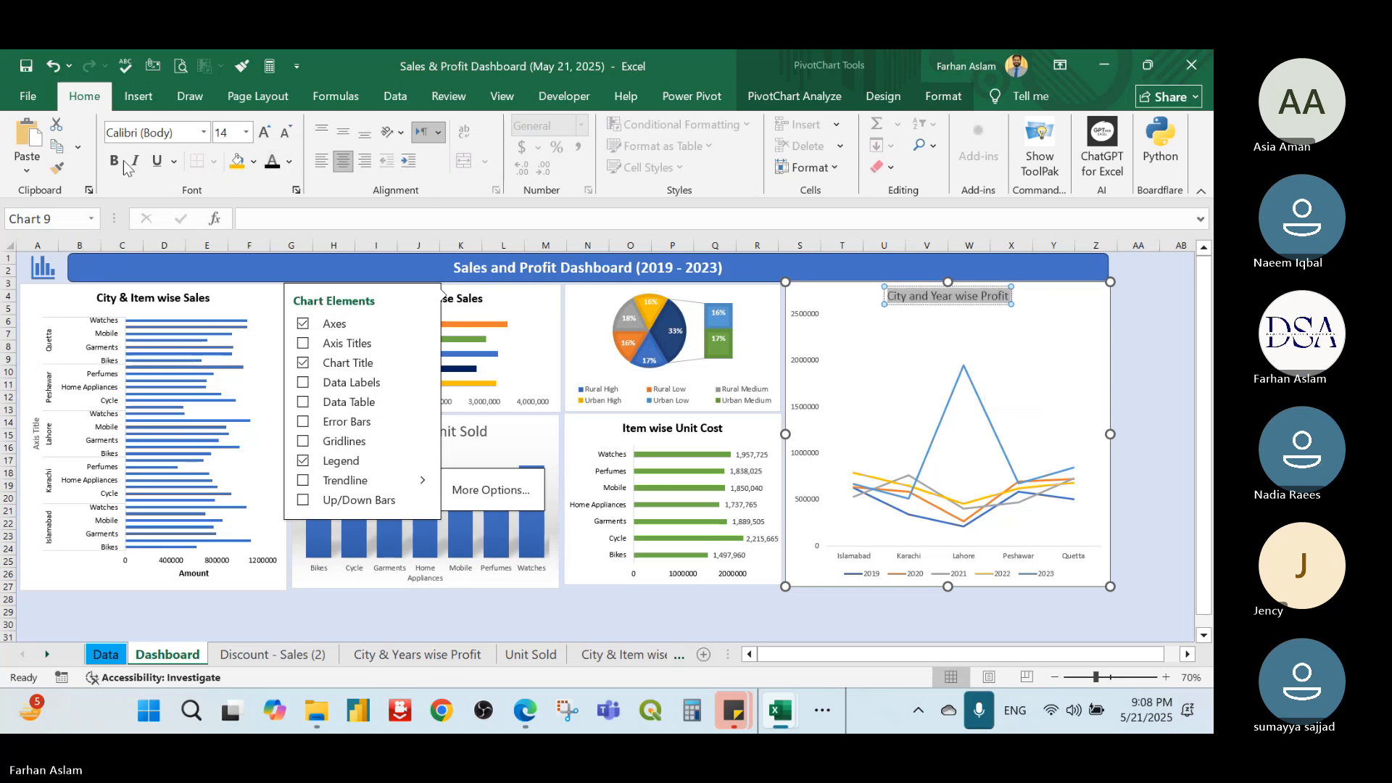
click(1137, 359)
click(1140, 398)
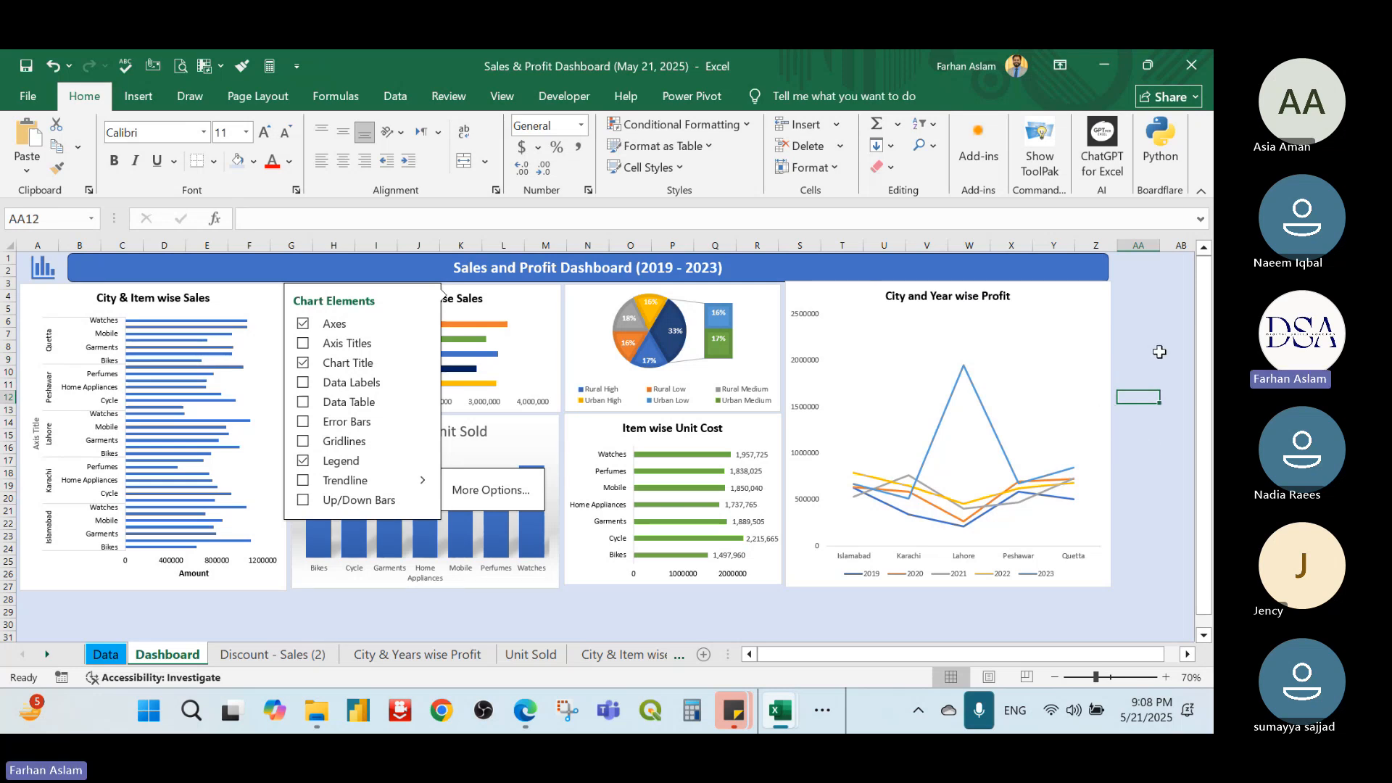
click(1143, 387)
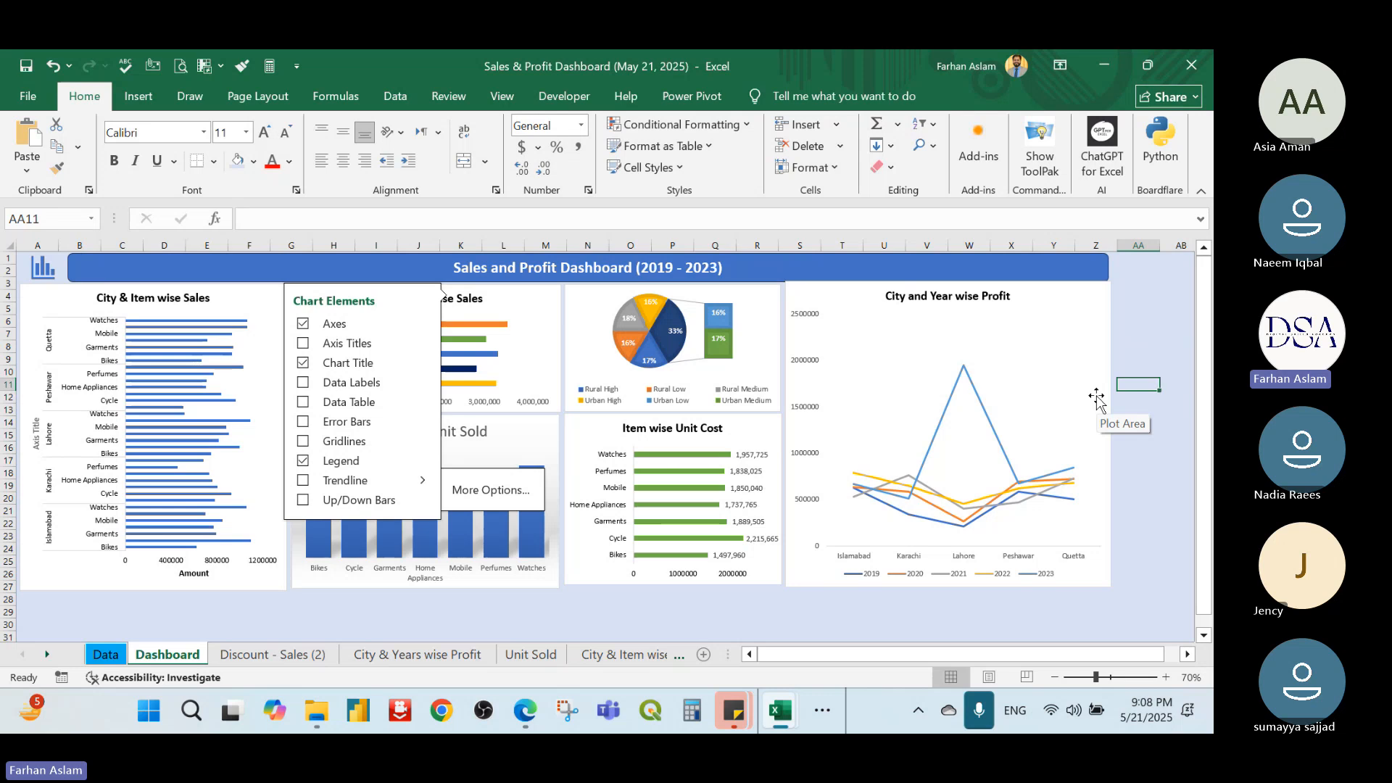
Apply the chart style with line markers and horizontal gridlines to the City and Year wise Profit chart, and dismiss the lingering Chart Elements list
click(824, 290)
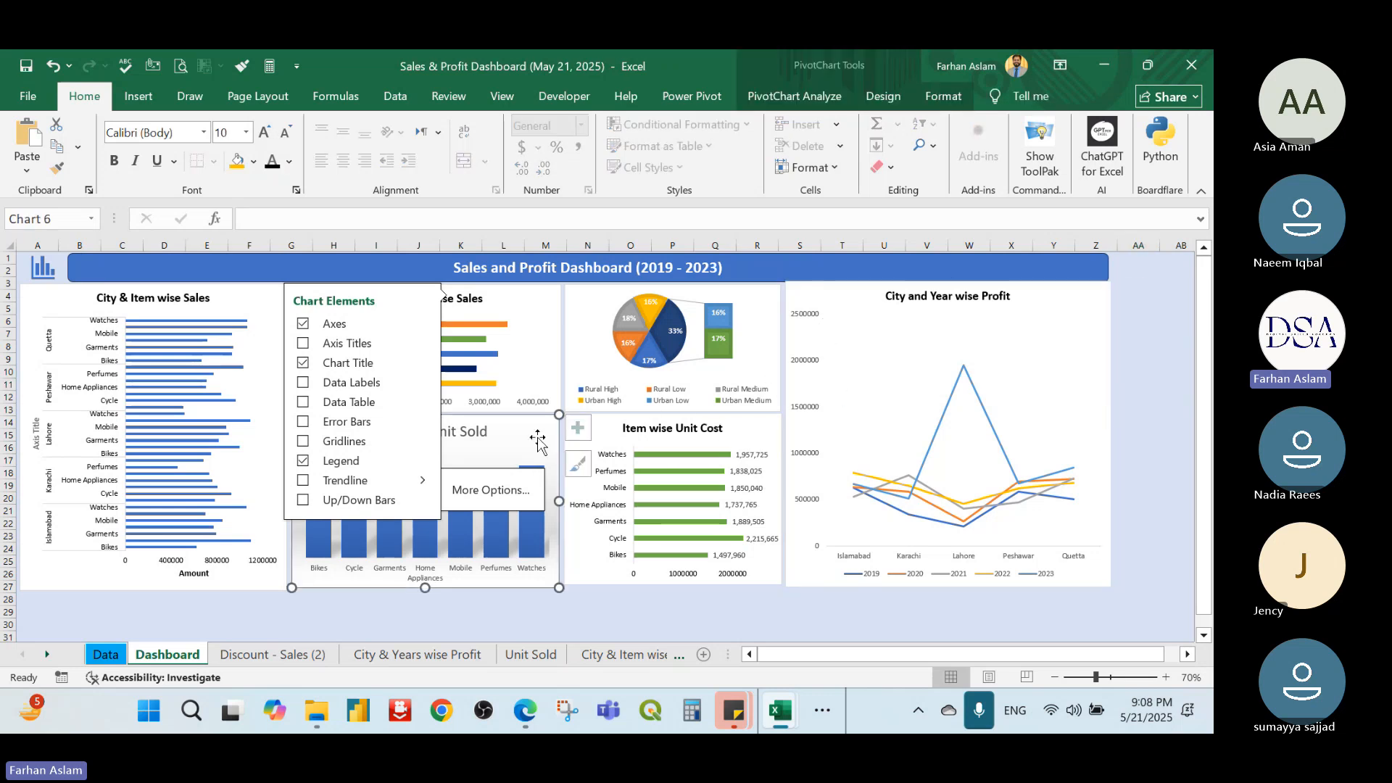
double_click(838, 289)
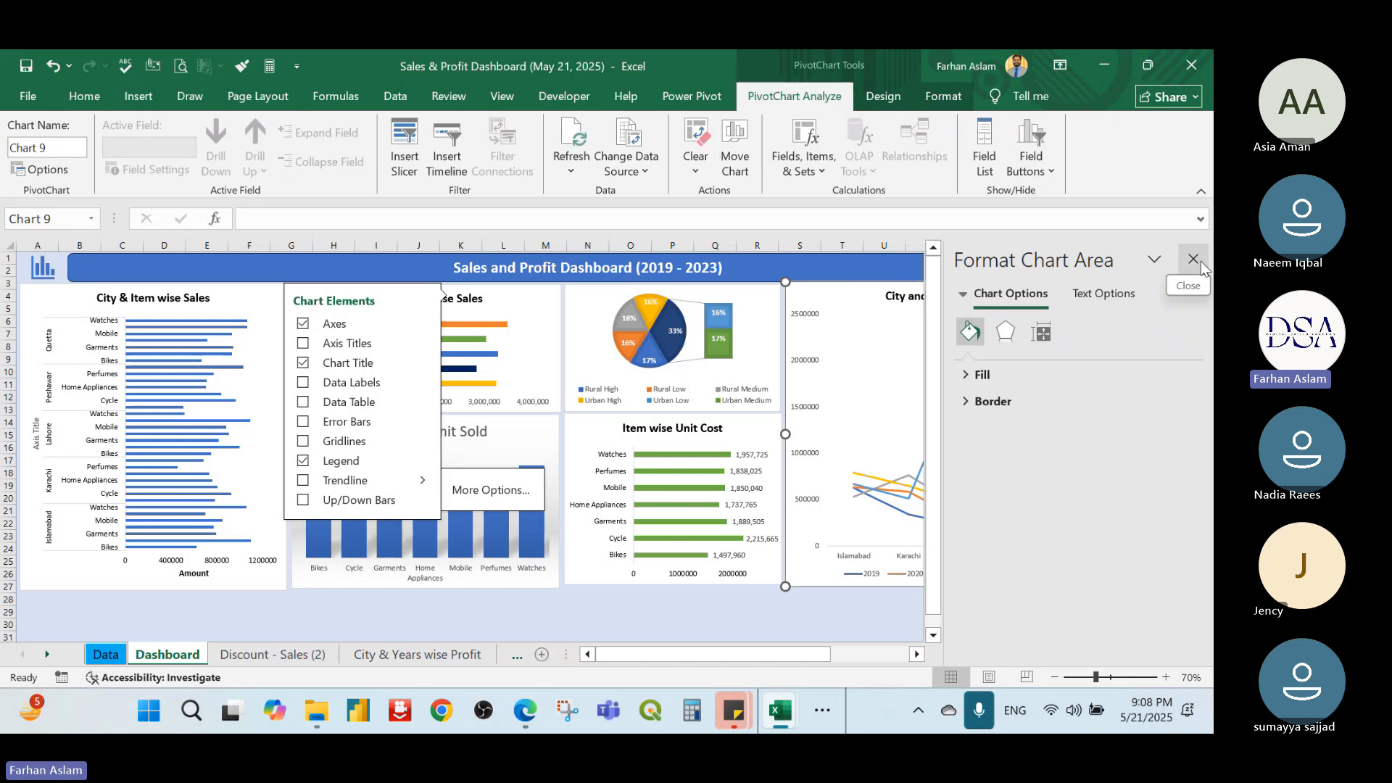
click(1193, 260)
click(943, 97)
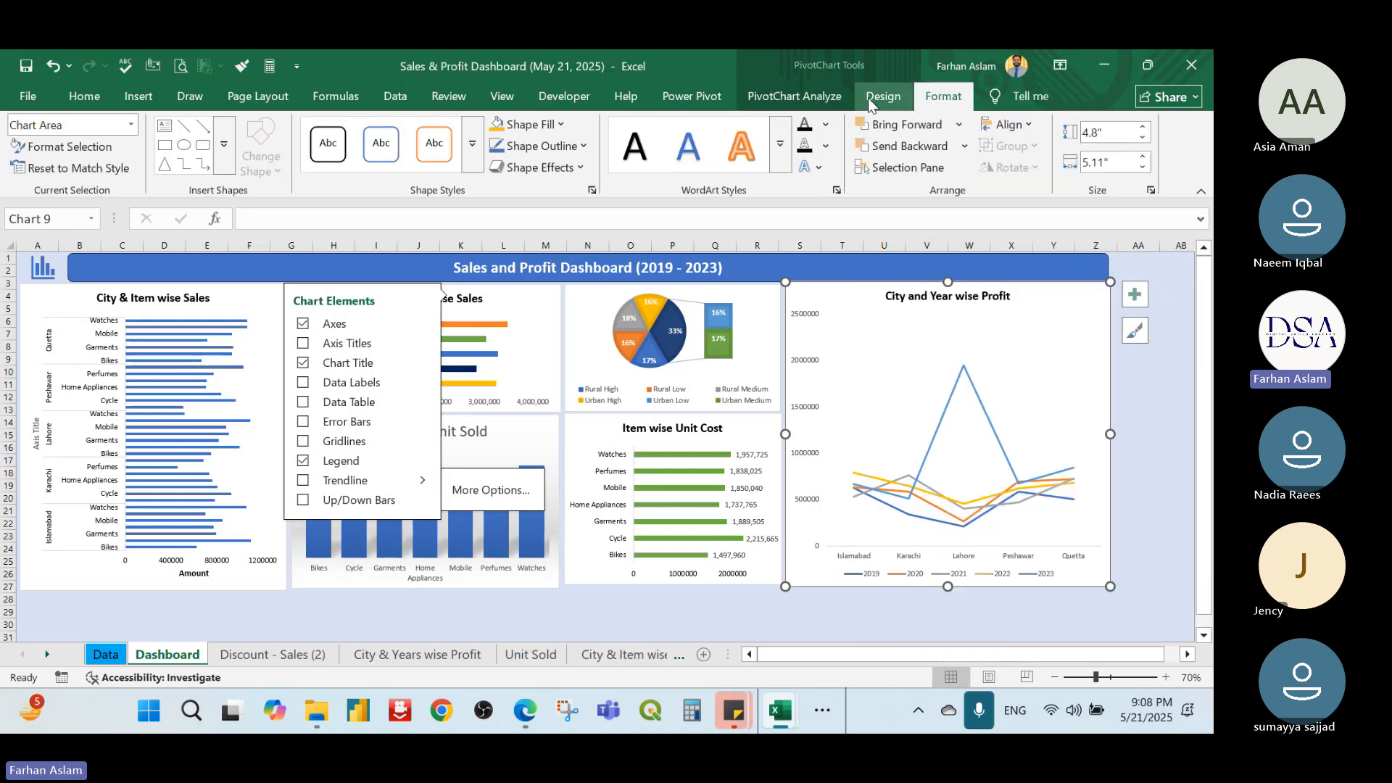
click(884, 98)
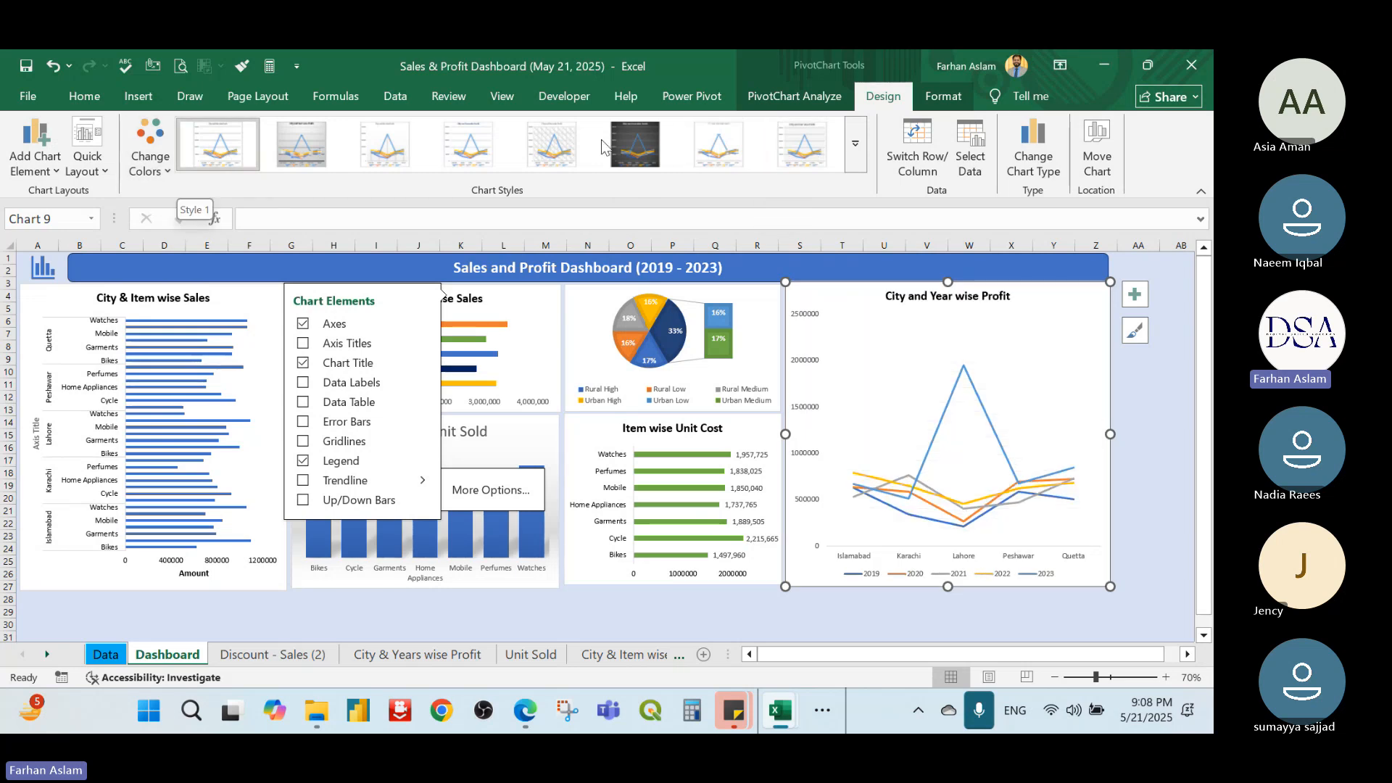
click(797, 150)
click(1138, 397)
click(1077, 382)
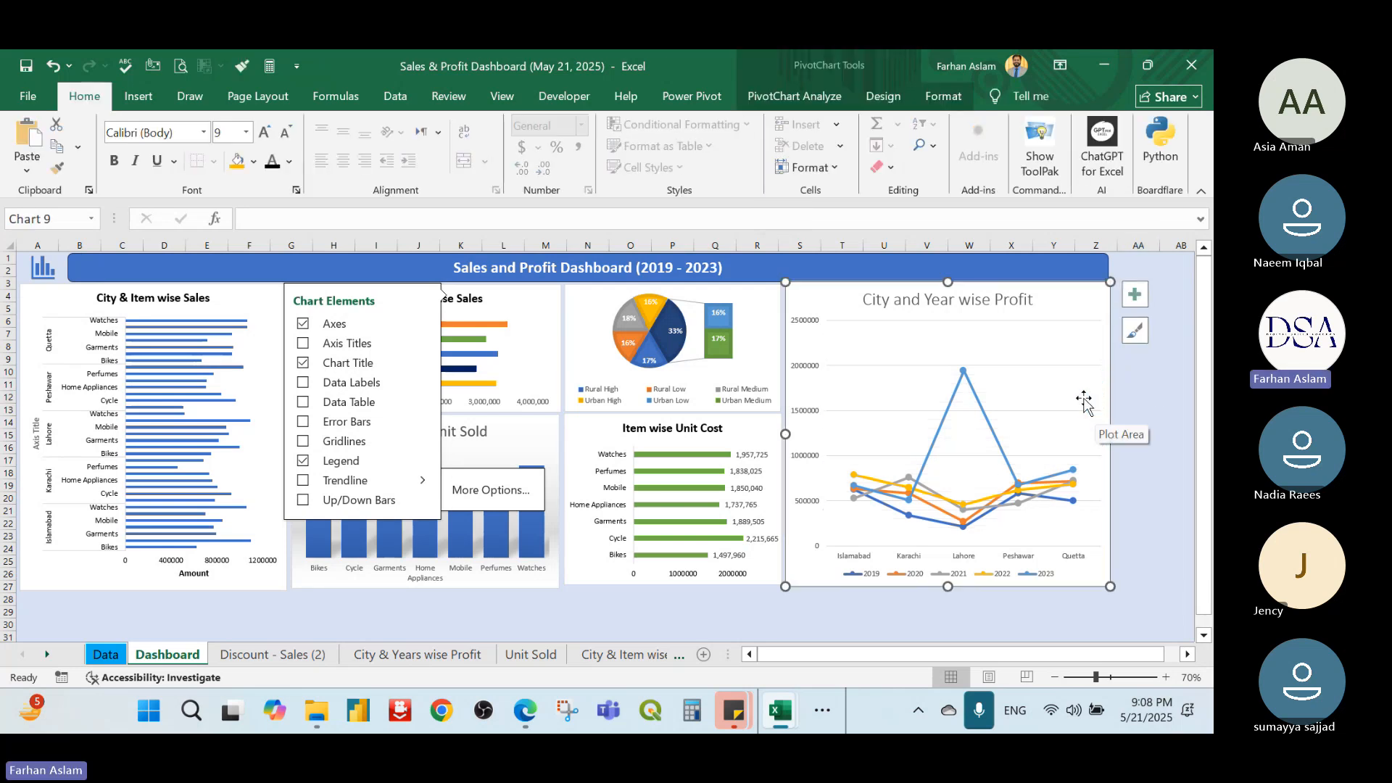
click(1091, 366)
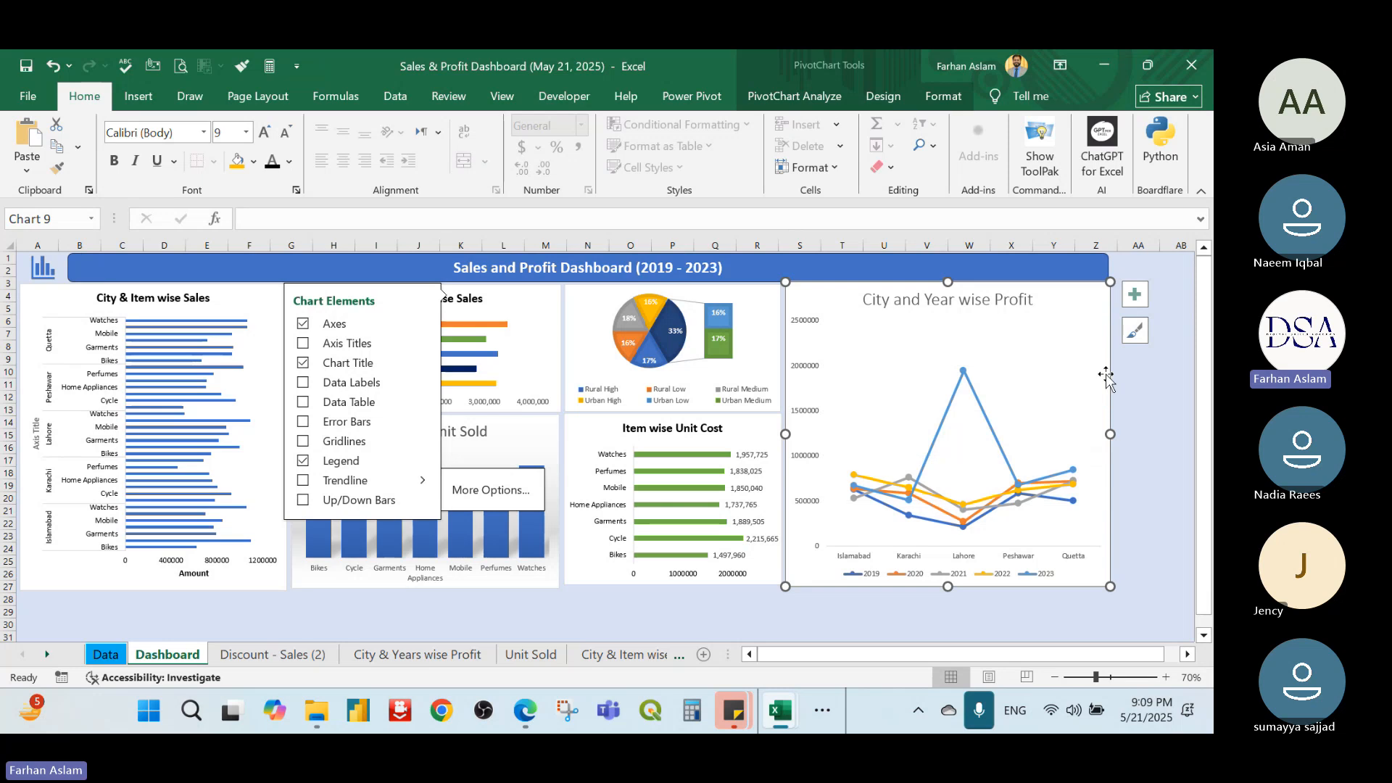
click(1138, 385)
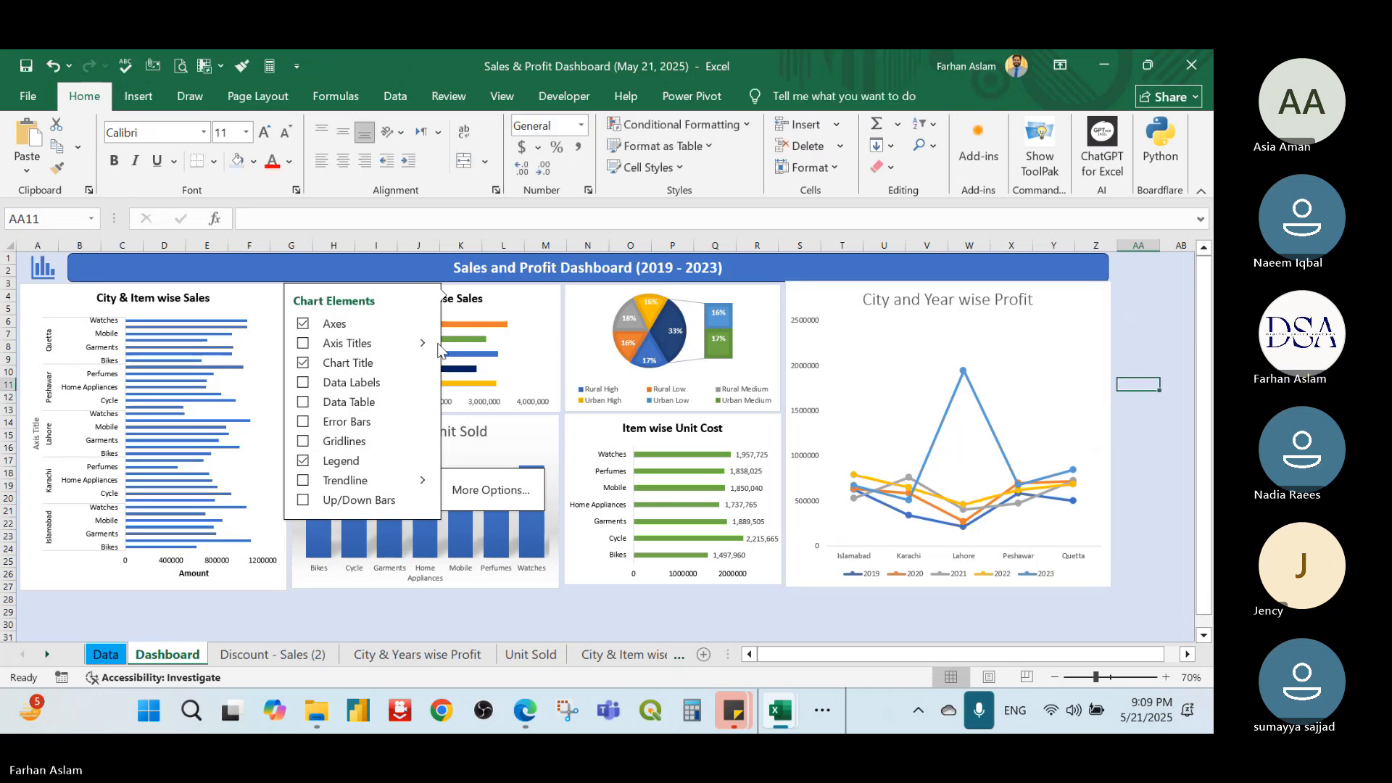
click(822, 712)
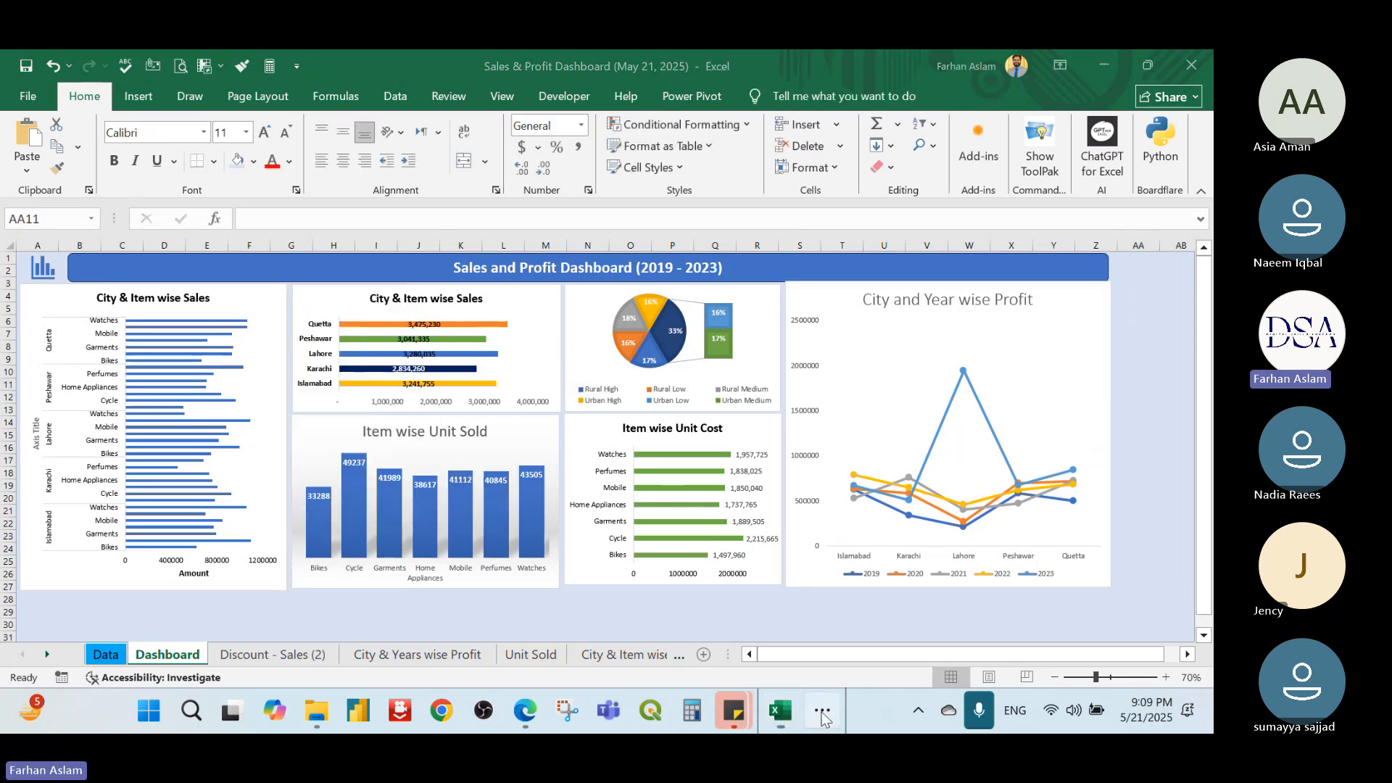
Review the Week 7 class planner image for the Excel Dashboard topics, and return to the dashboard workbook
click(824, 653)
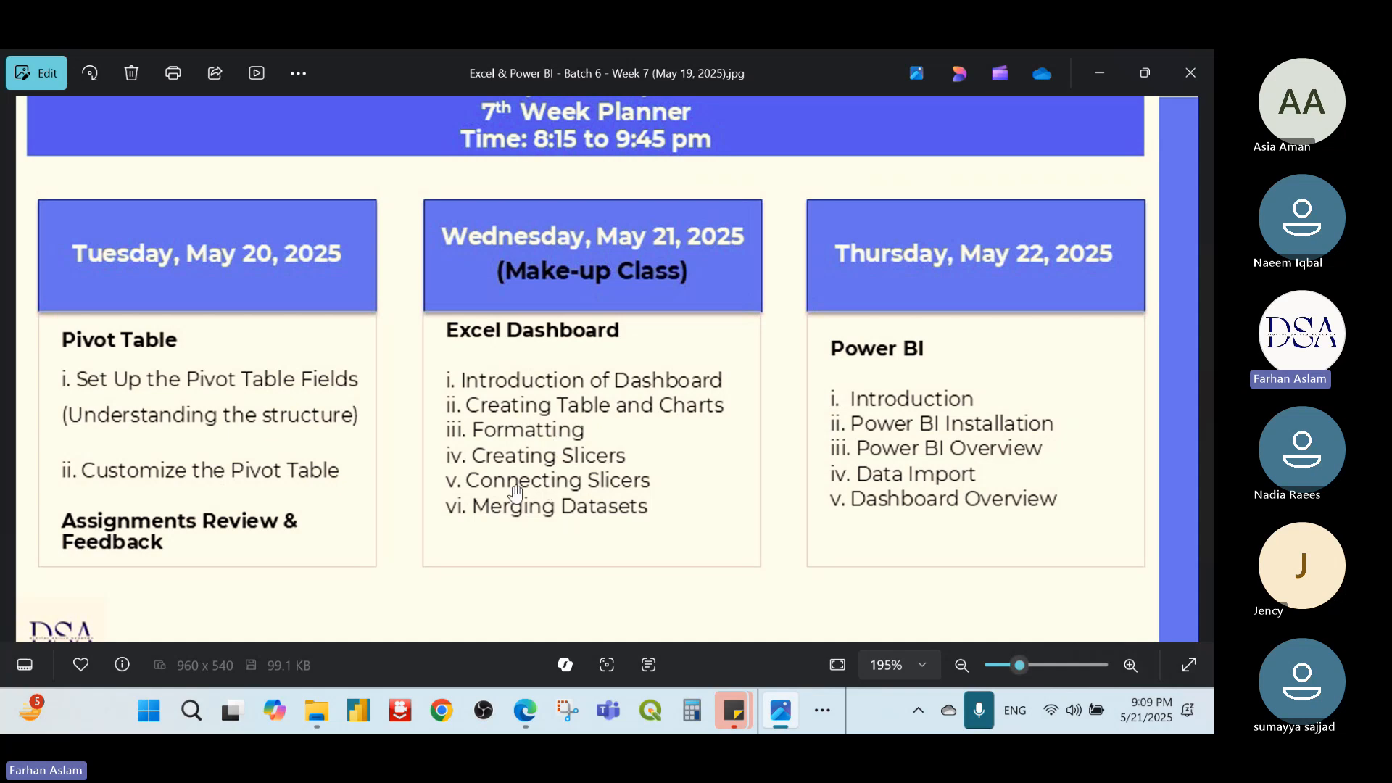
click(1108, 72)
click(1138, 308)
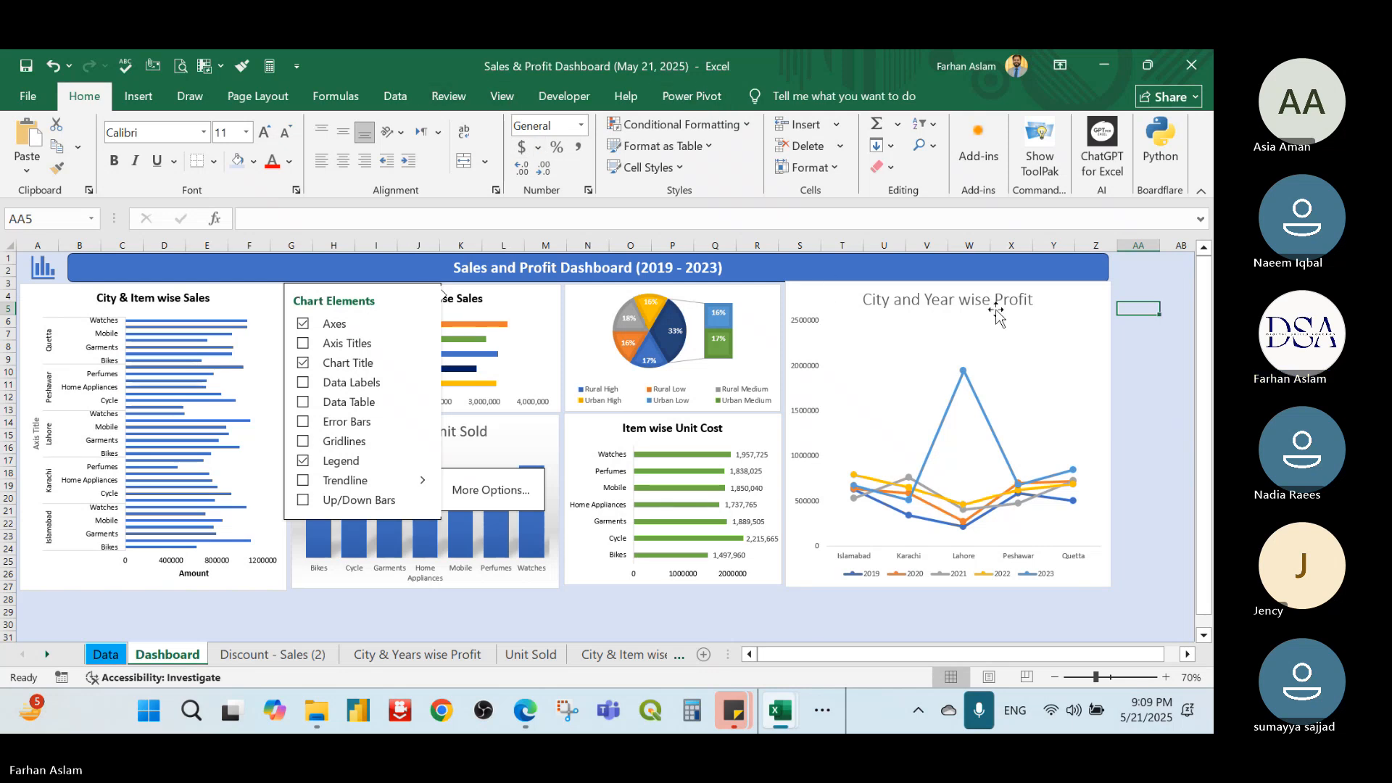
click(261, 306)
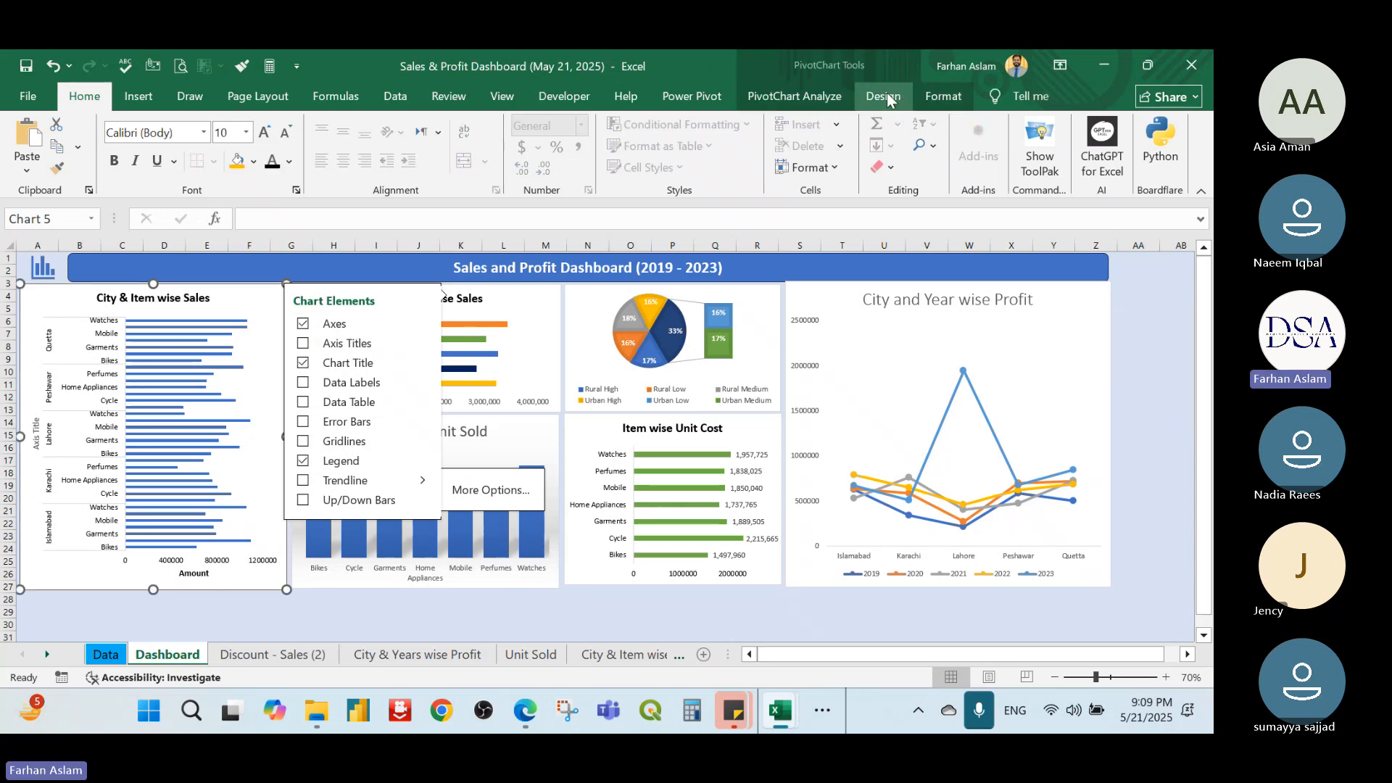
click(833, 101)
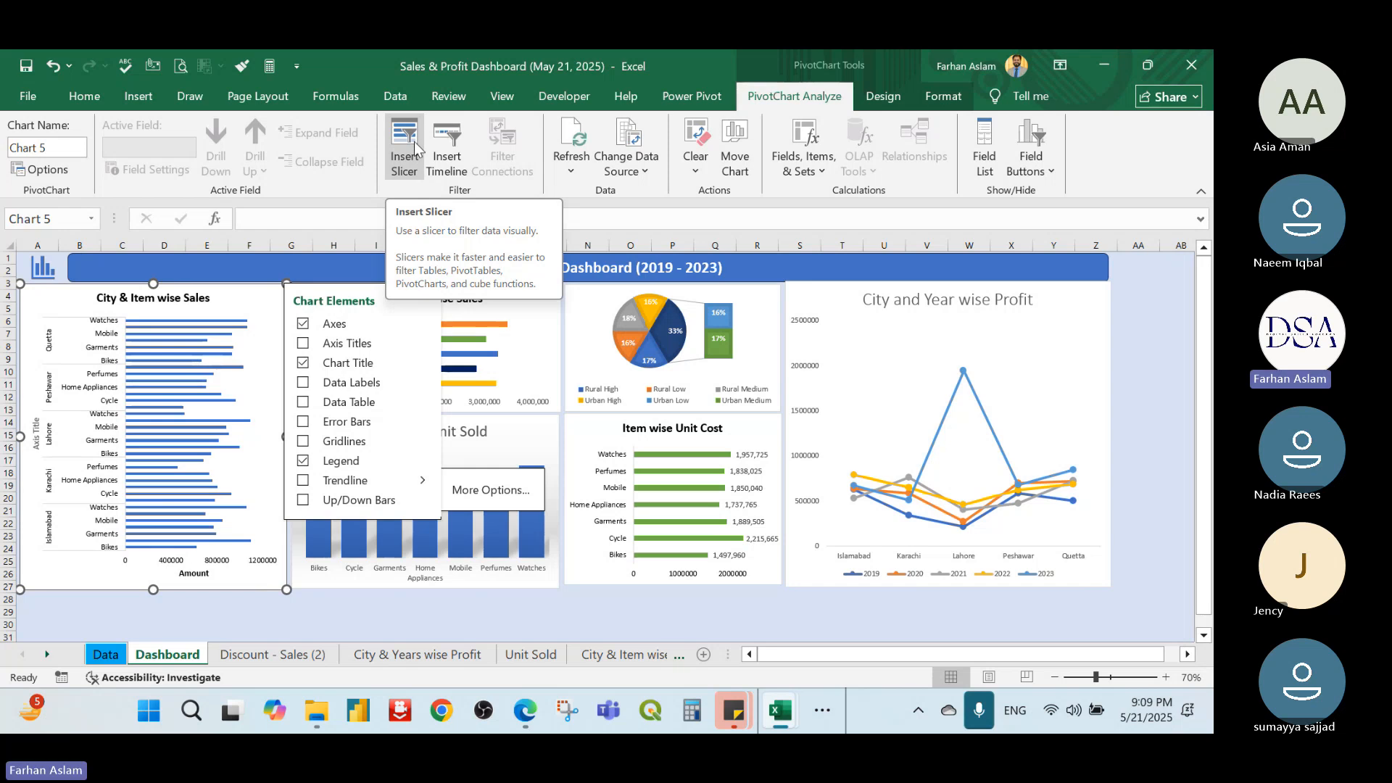
click(1139, 346)
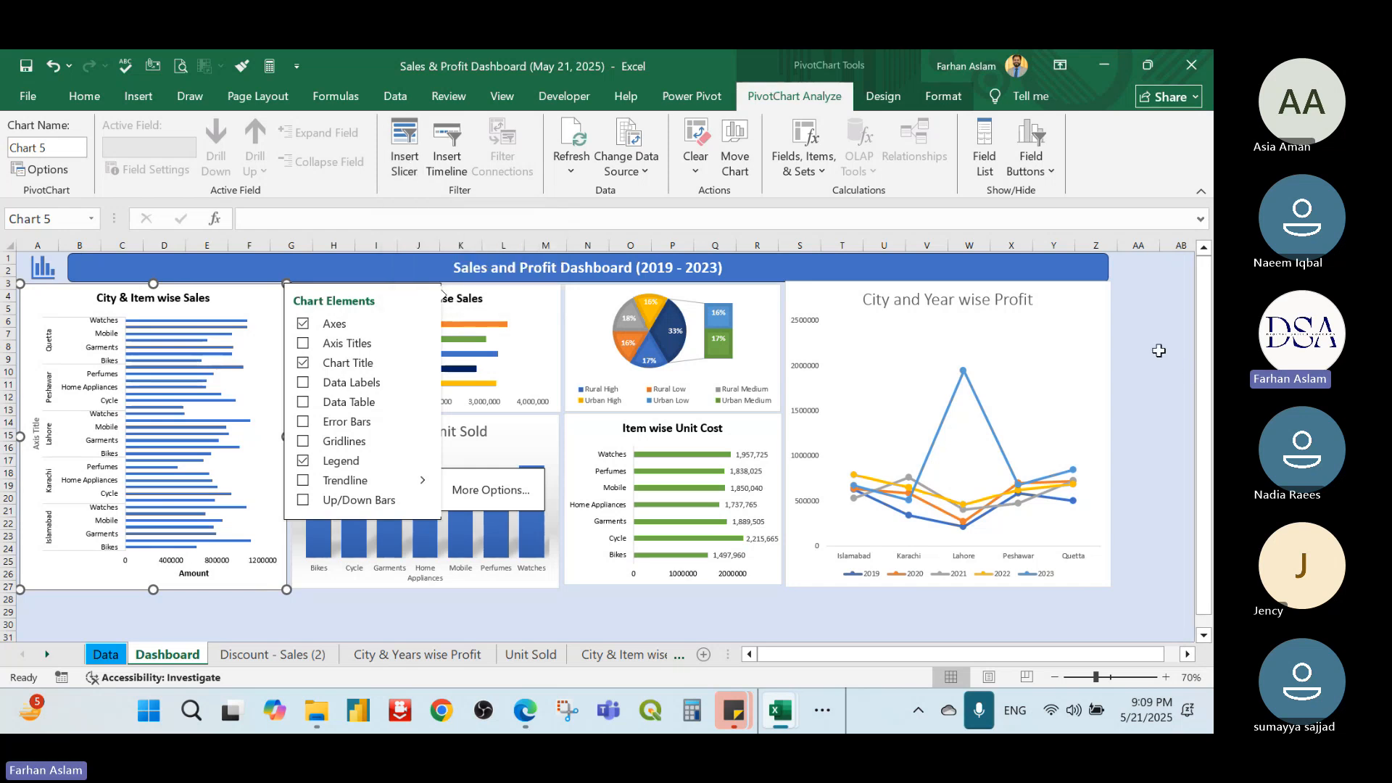
Move both City & Item wise Sales charts and the Item wise Unit Sold chart down, freeing rows 3 to 6 above them
click(1042, 289)
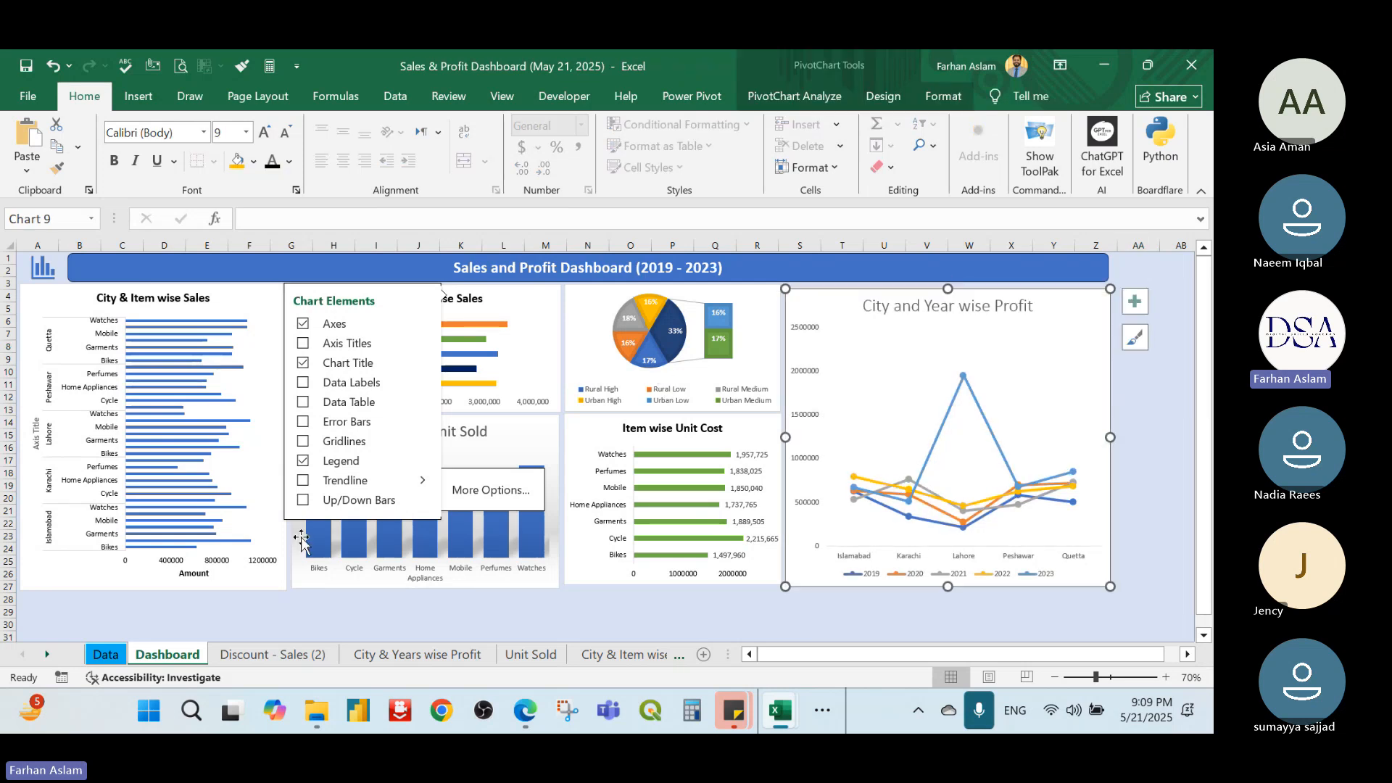
click(269, 297)
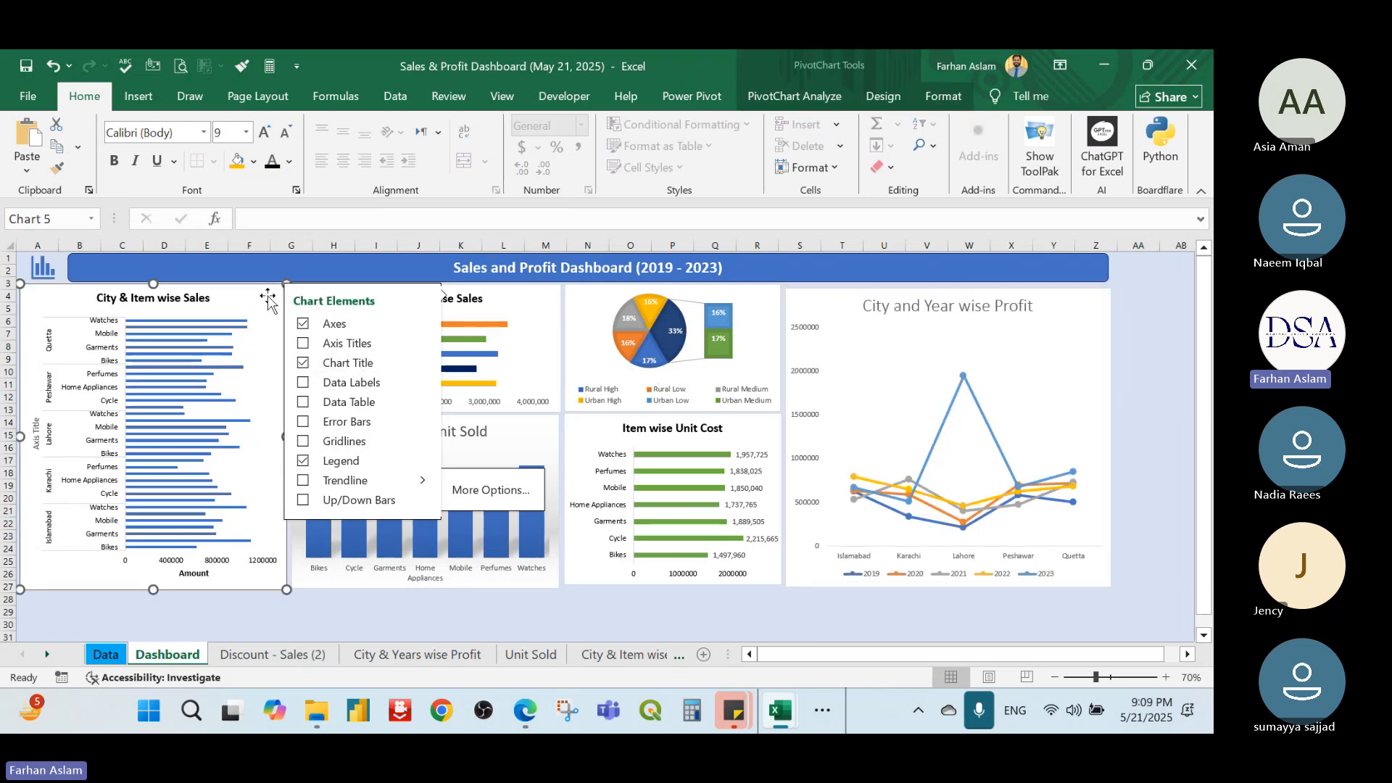
drag(264, 288, 262, 335)
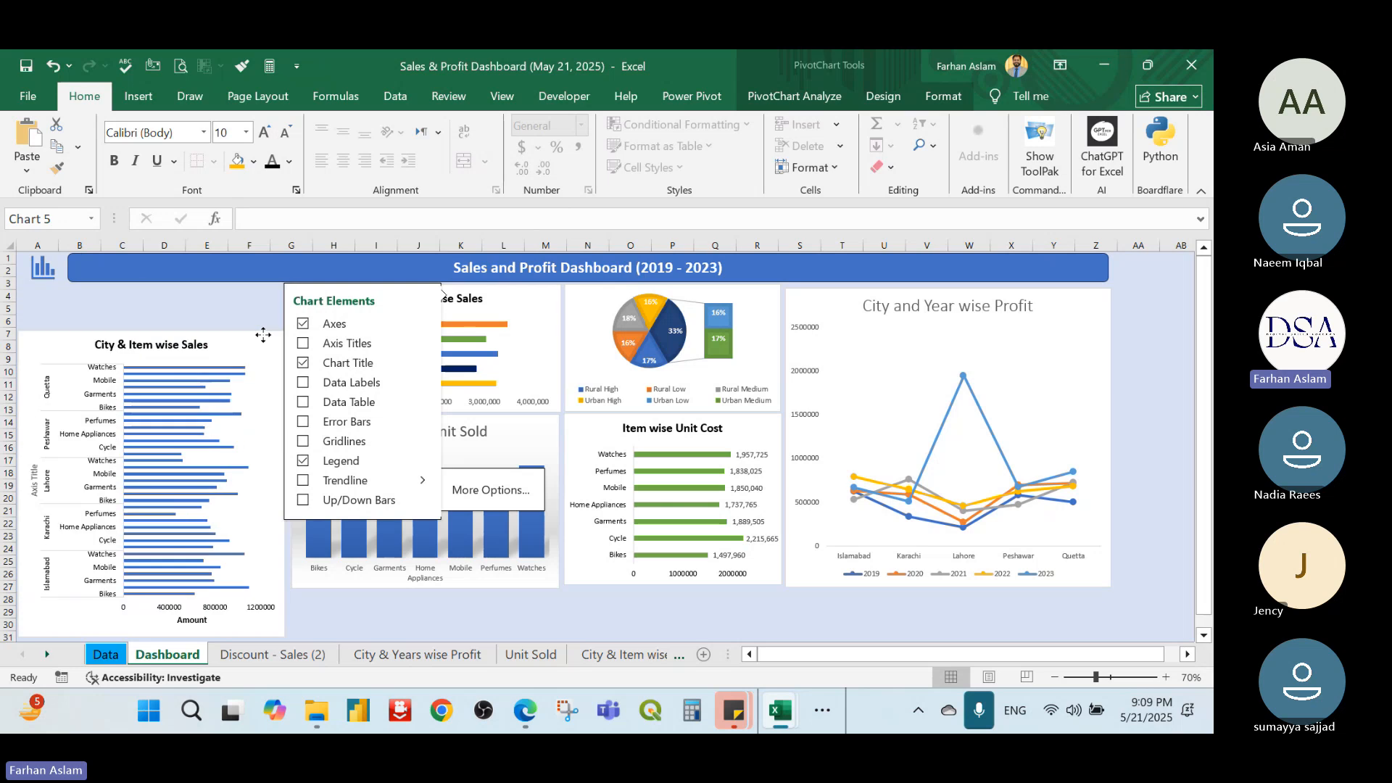
click(524, 409)
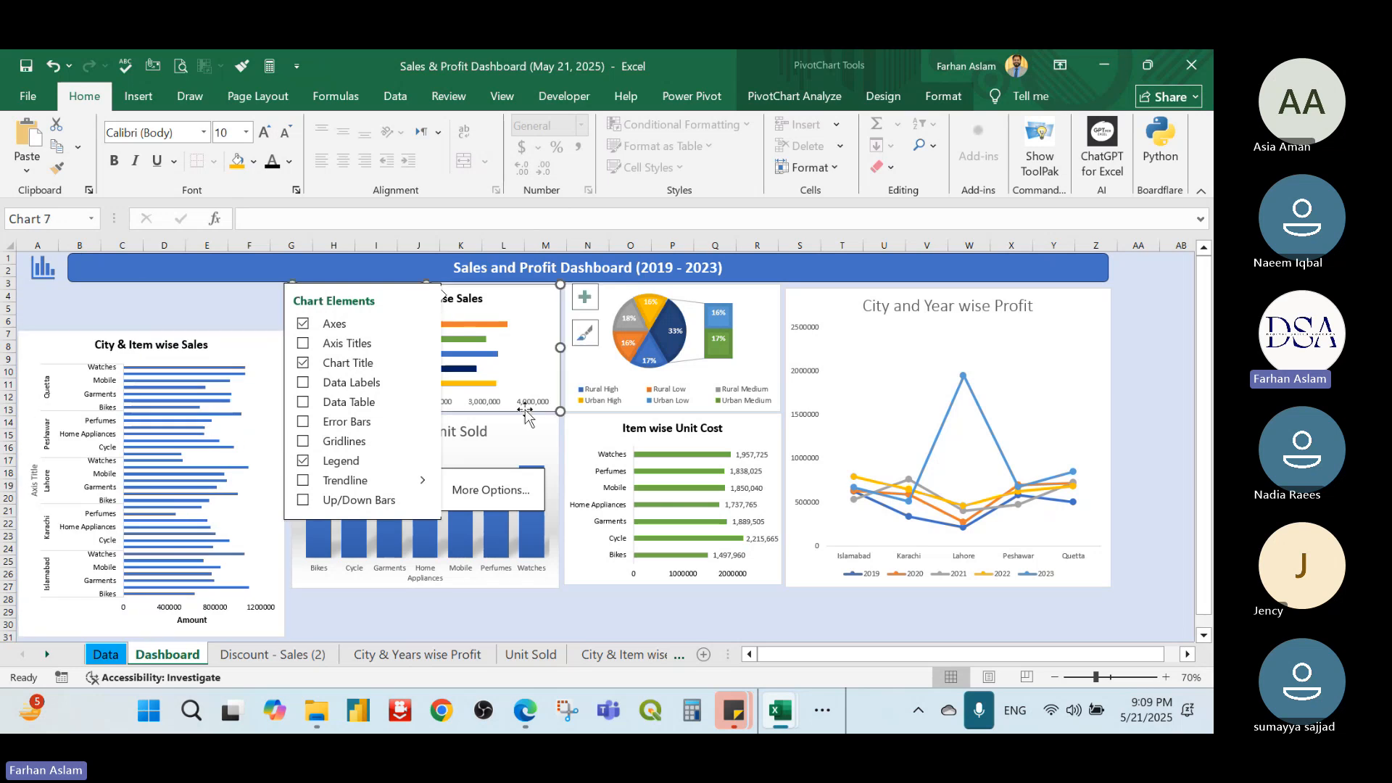
drag(526, 420, 523, 471)
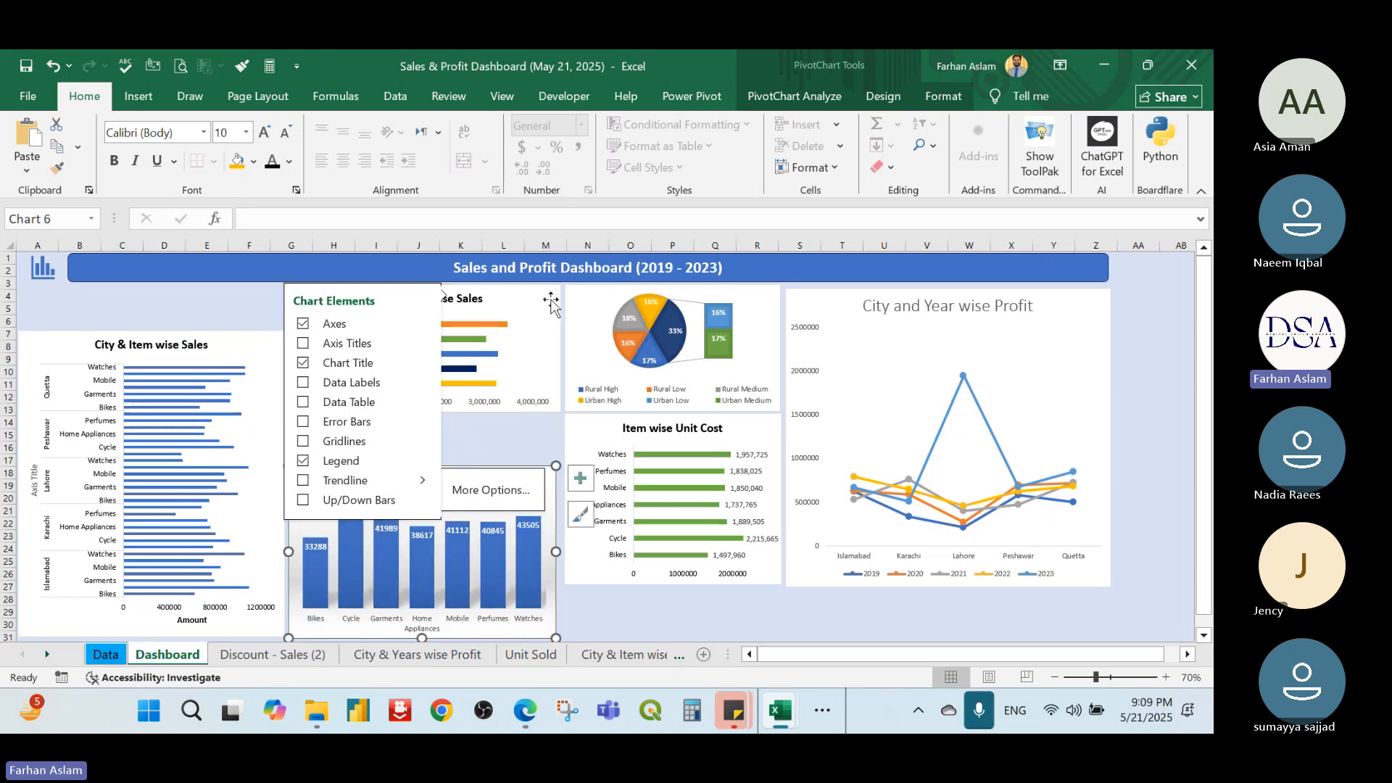
drag(552, 290, 546, 340)
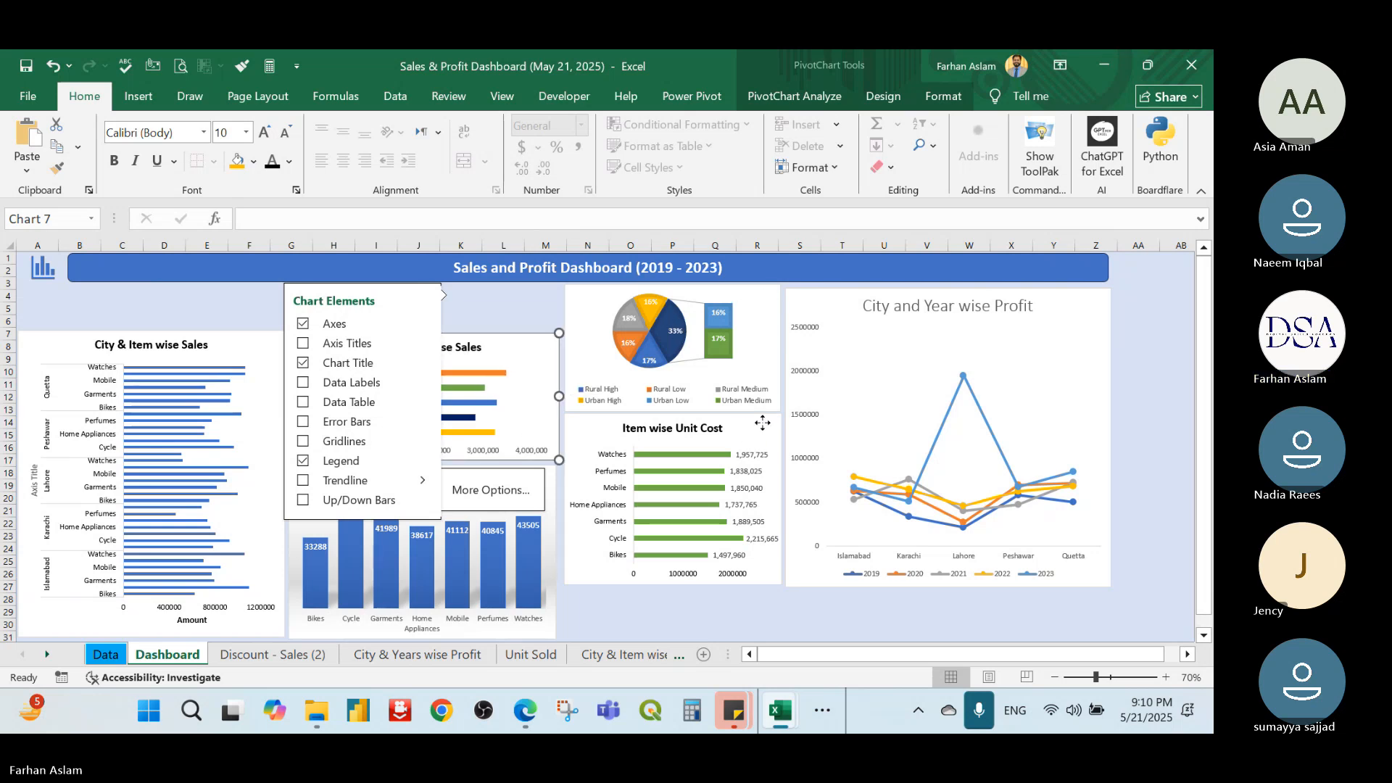
Move the Item wise Unit Cost, area-discount pie and City and Year wise Profit charts down in line with the other charts
drag(762, 423, 760, 477)
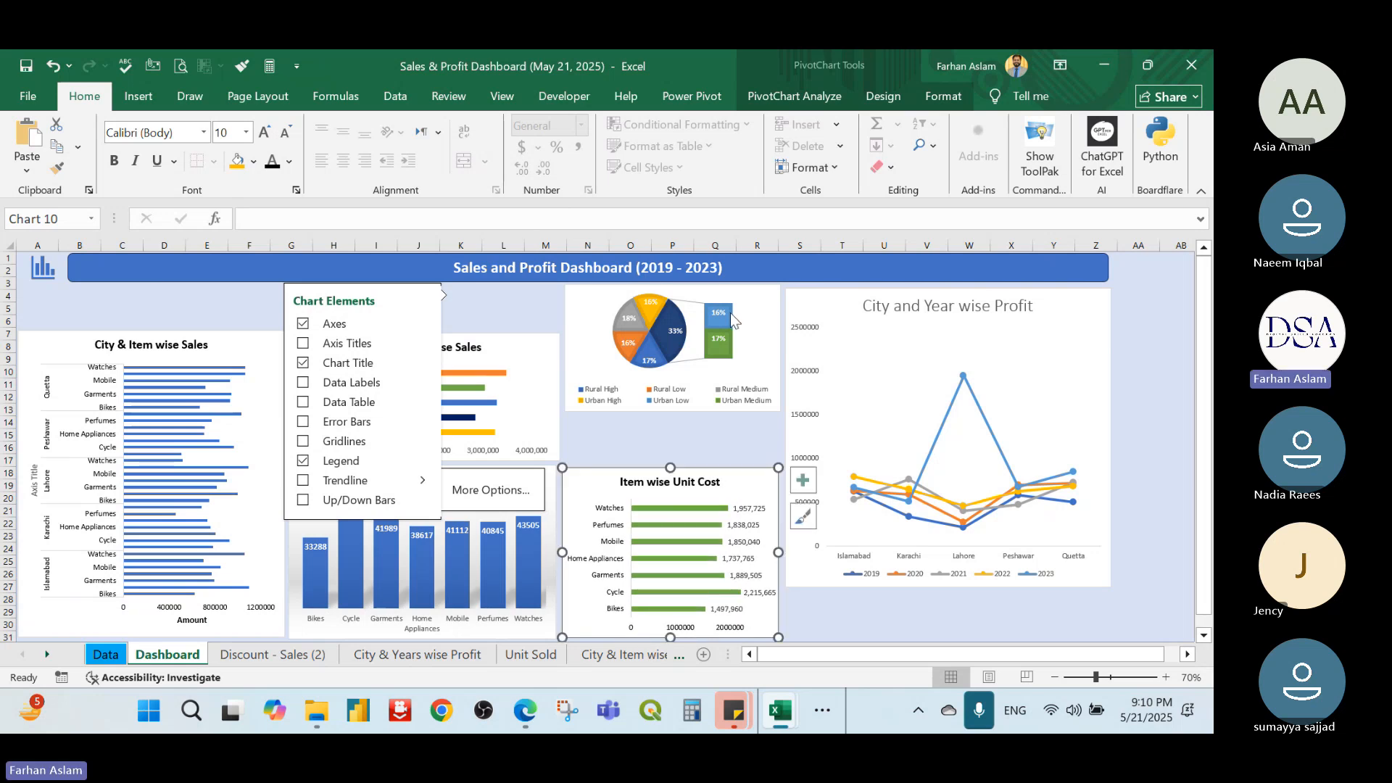
drag(754, 290, 773, 331)
drag(1060, 297, 1057, 338)
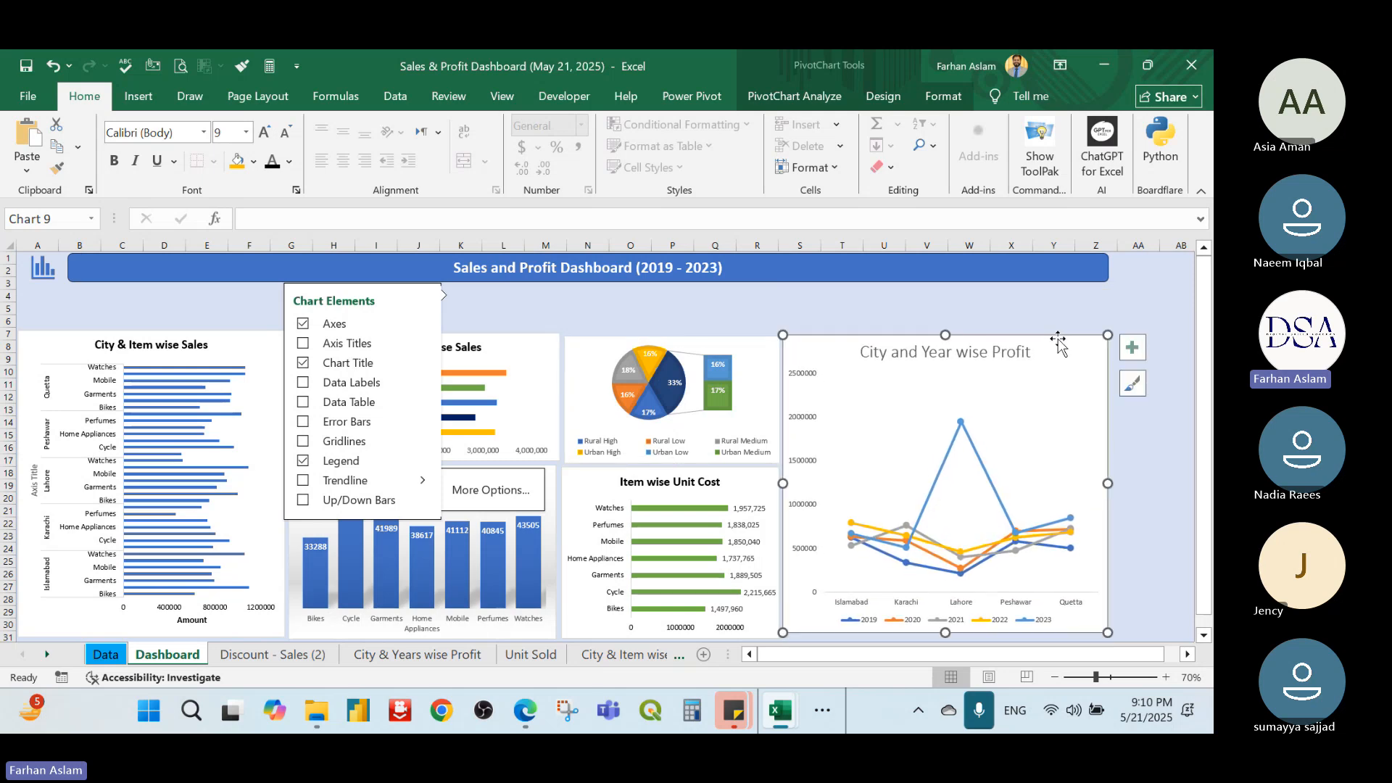
click(1135, 308)
click(468, 292)
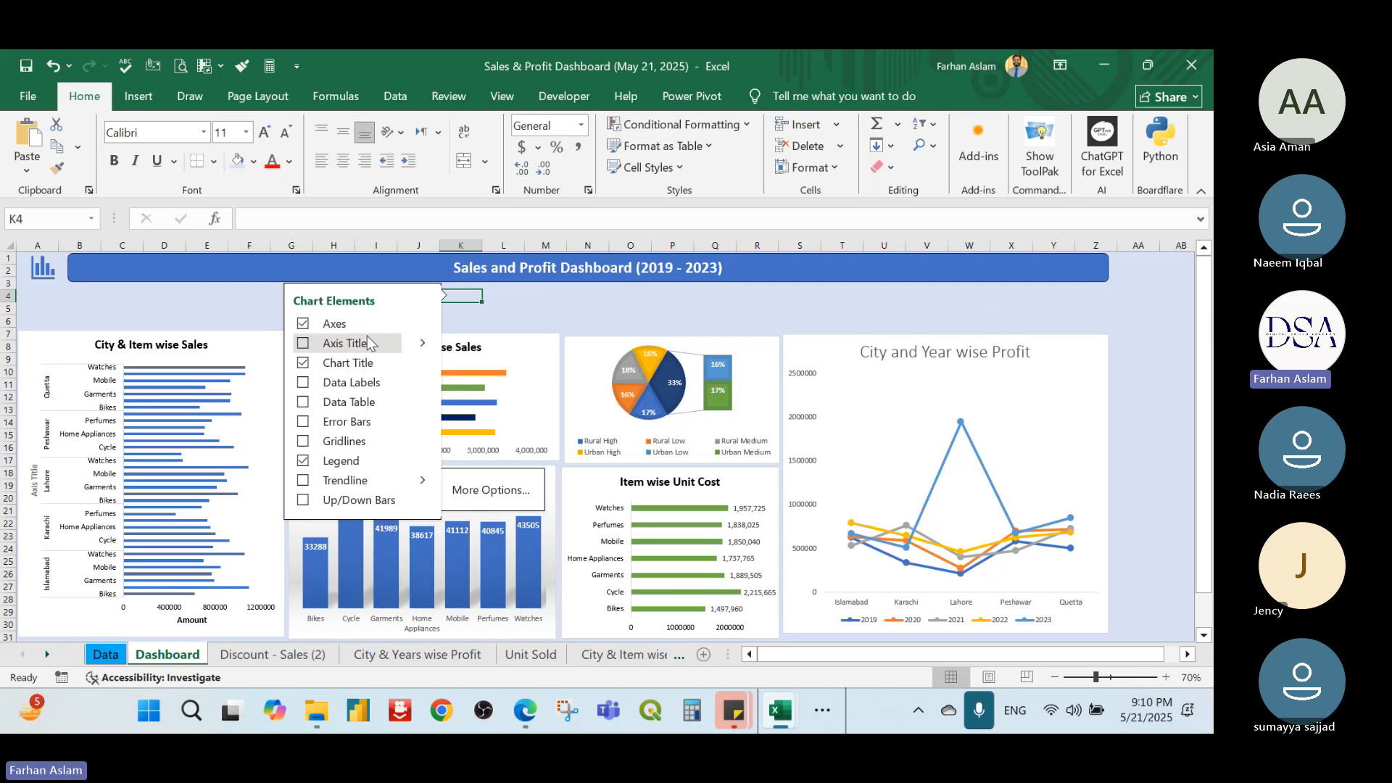
click(249, 321)
click(125, 309)
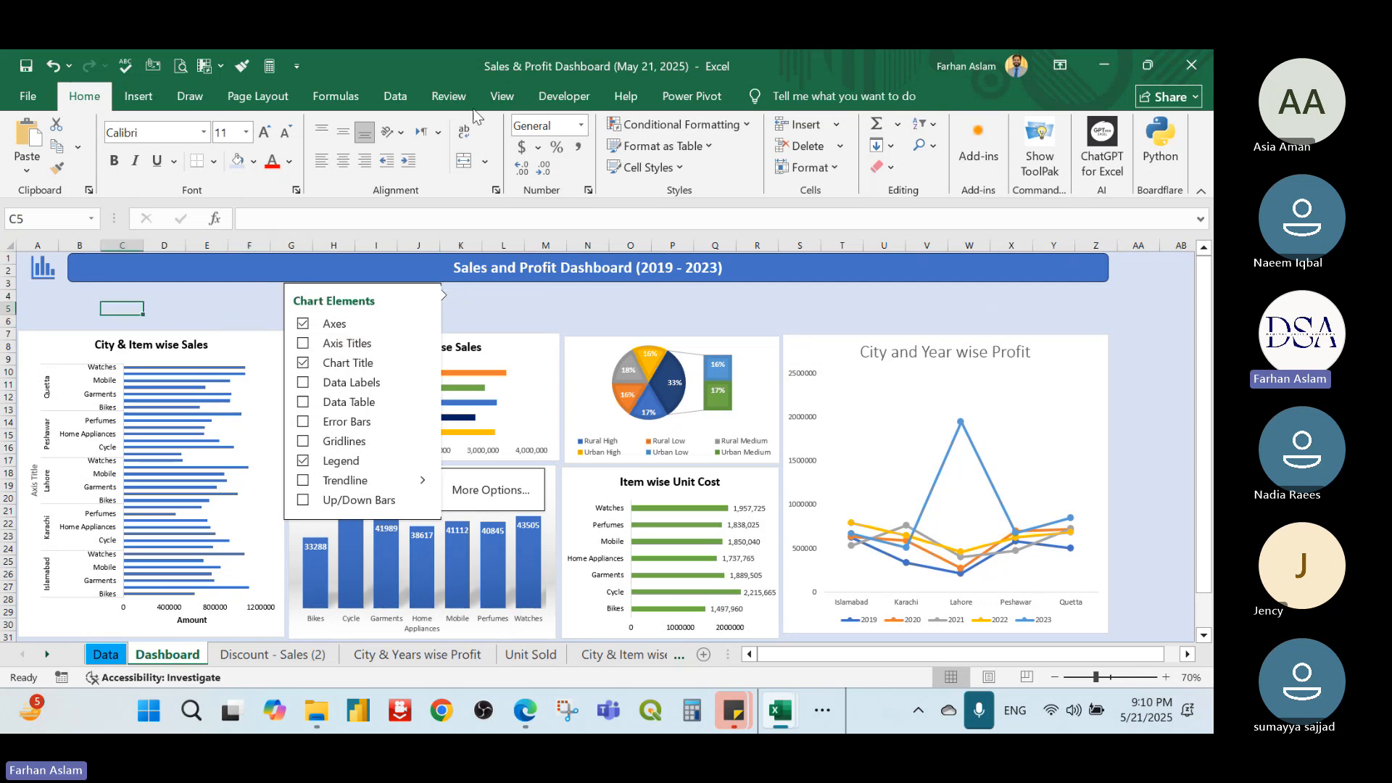
click(788, 351)
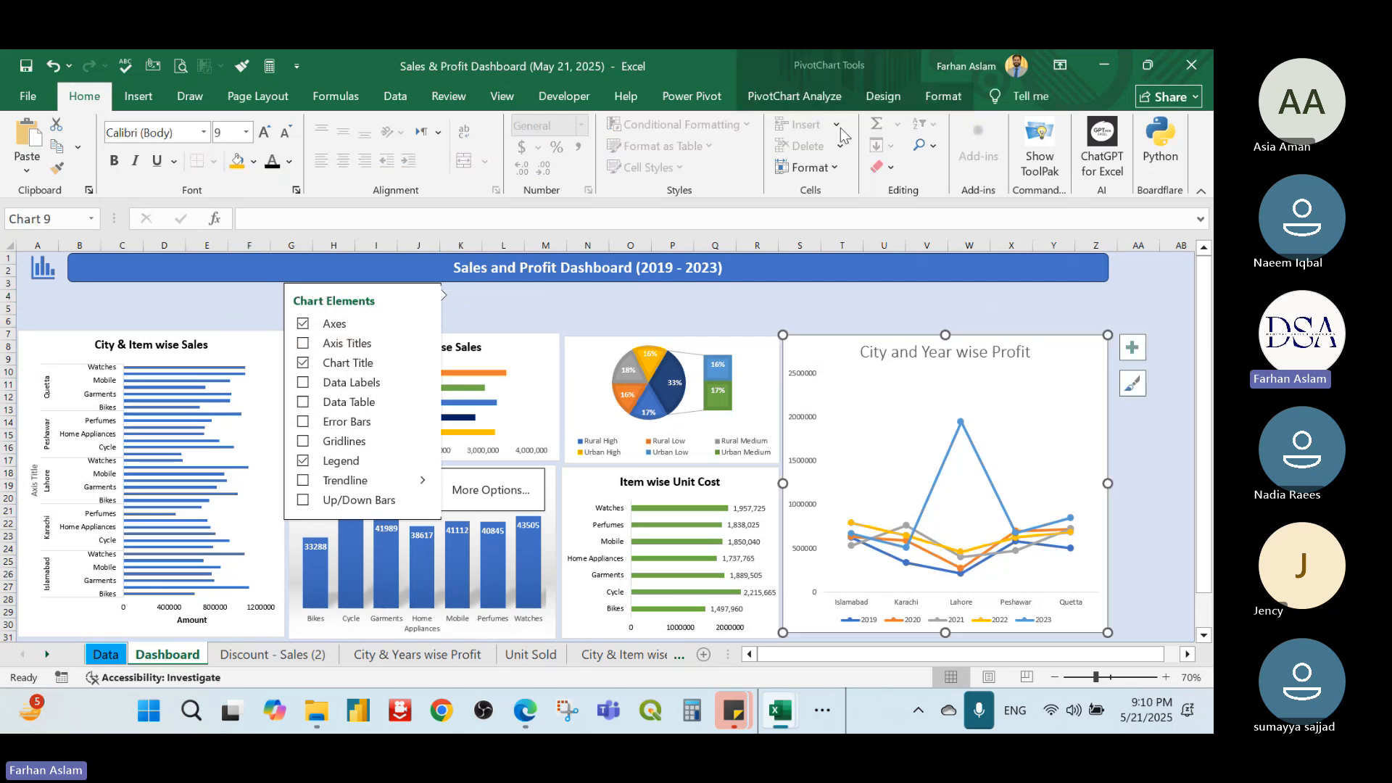
click(798, 99)
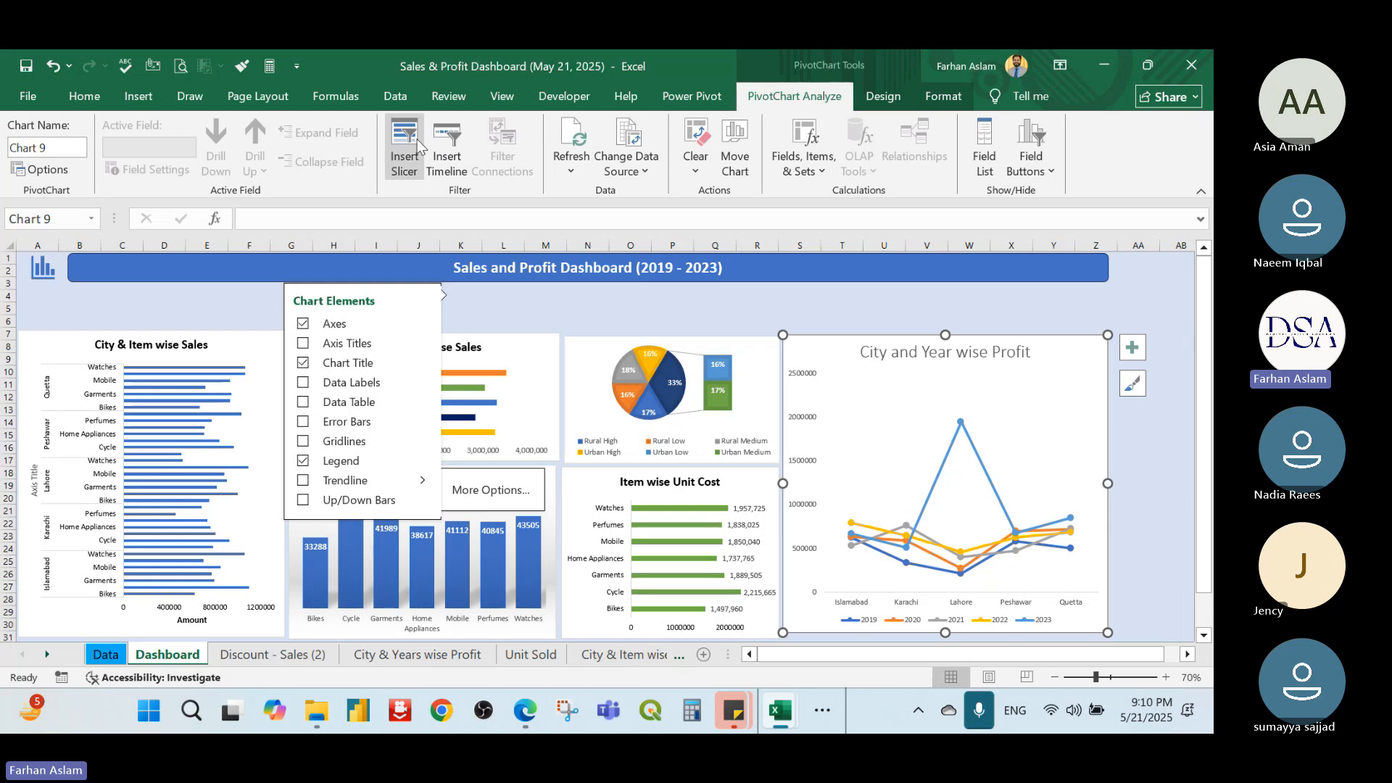
click(406, 171)
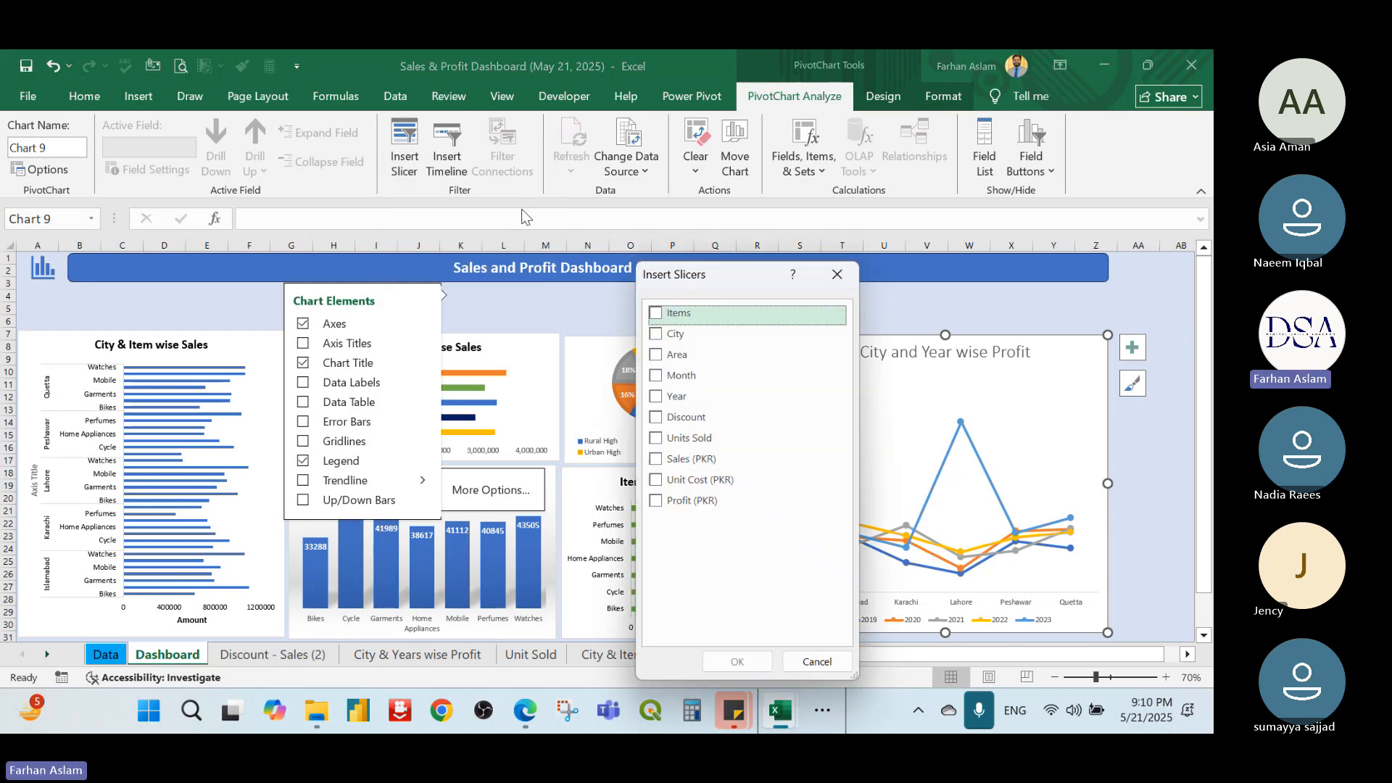
drag(741, 274, 778, 257)
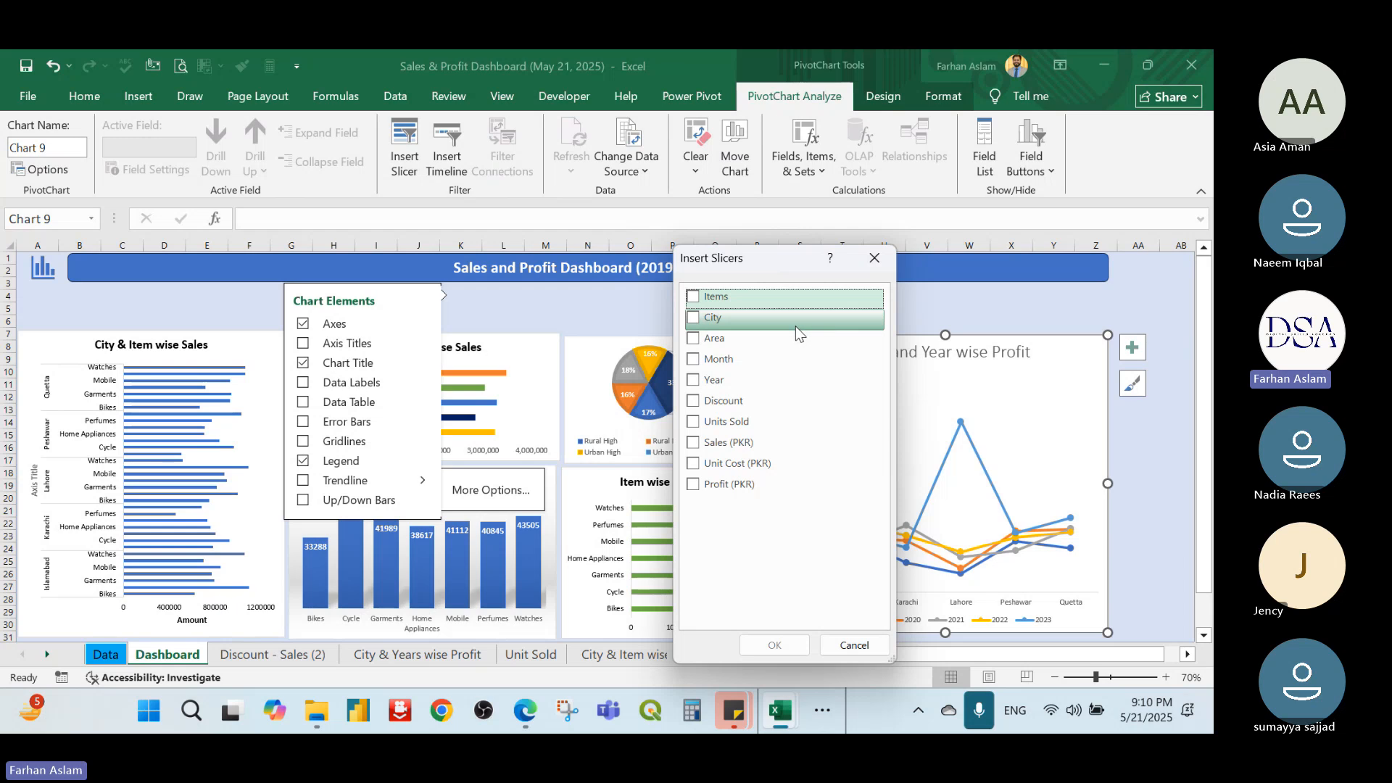
click(785, 715)
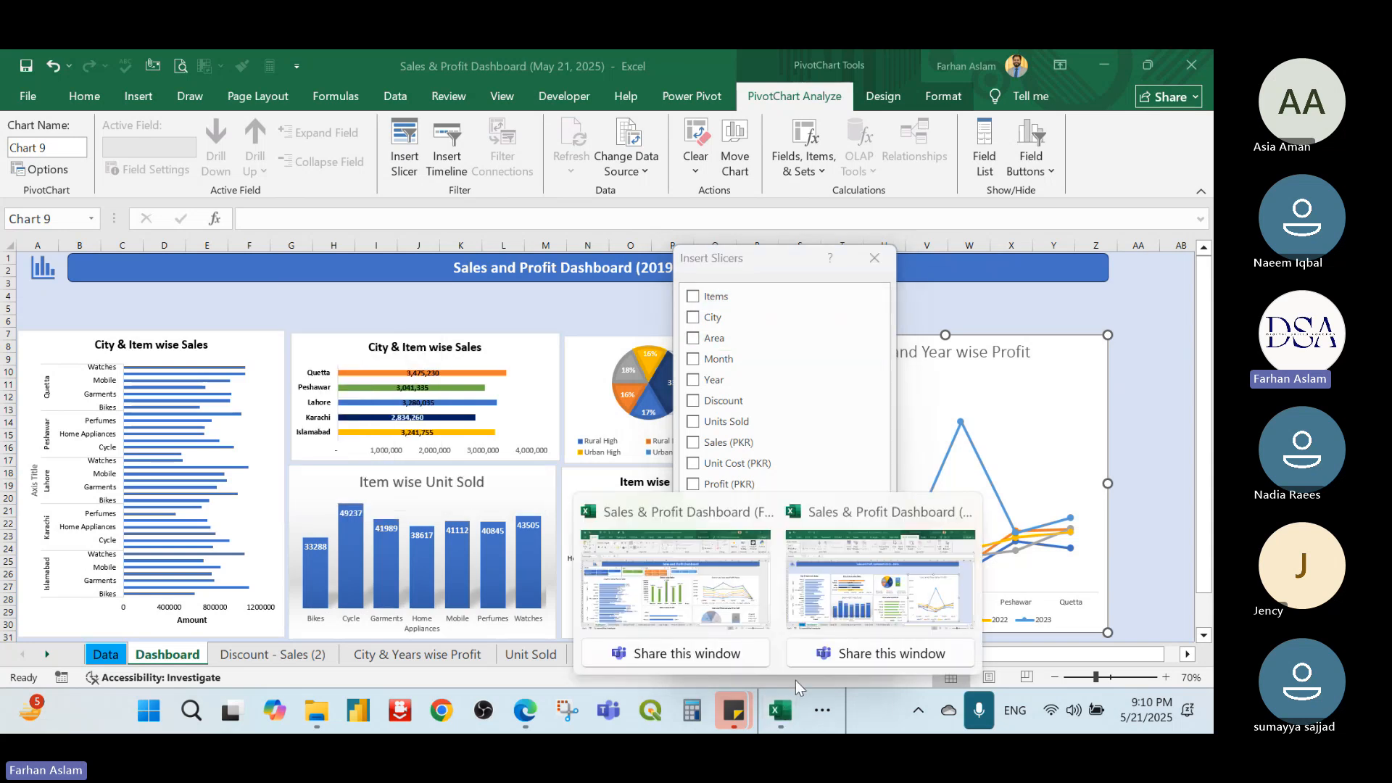
click(619, 561)
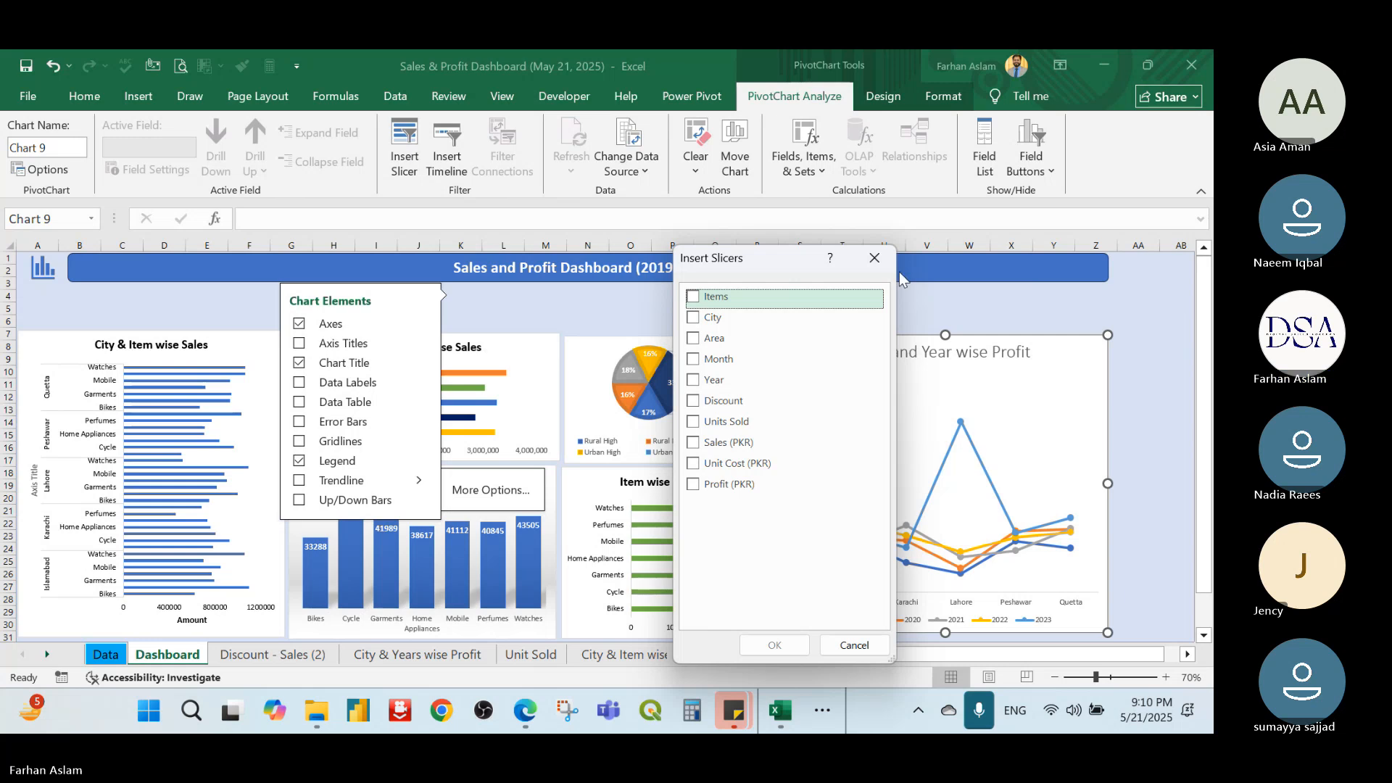
click(875, 258)
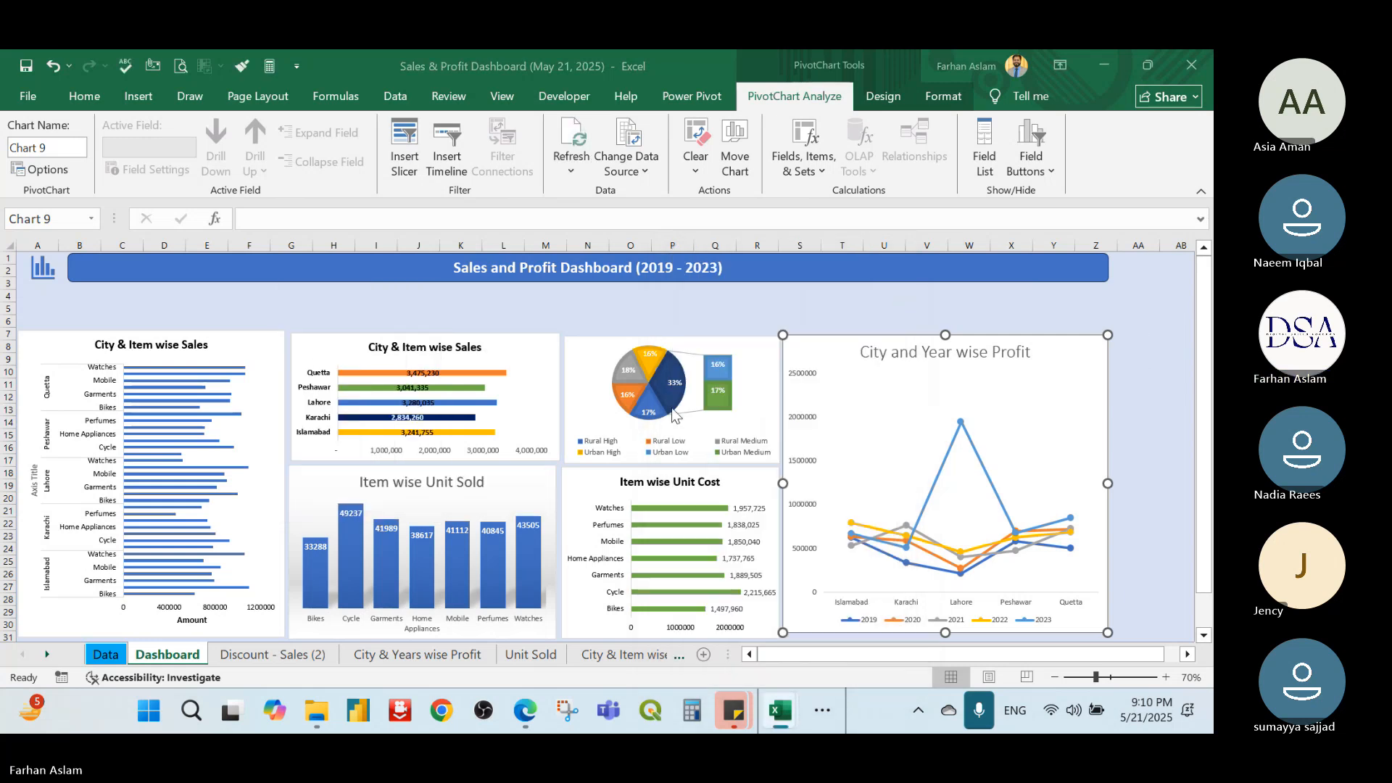
Check the slicer layout in the Sales & Profit Dashboard (Feb 12, 2025) workbook, and return to the May 21 dashboard
key(alt+Tab)
click(777, 707)
mouse_move(786, 713)
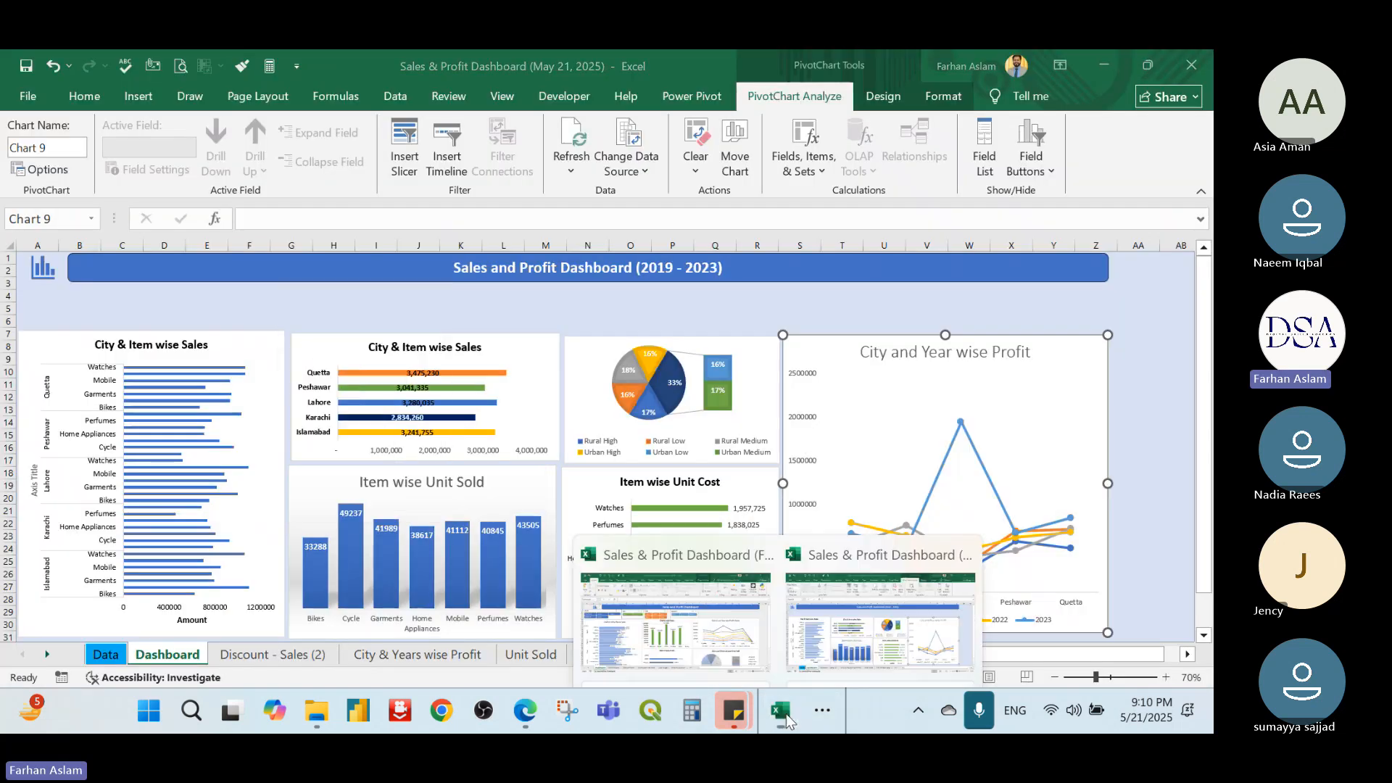
click(737, 585)
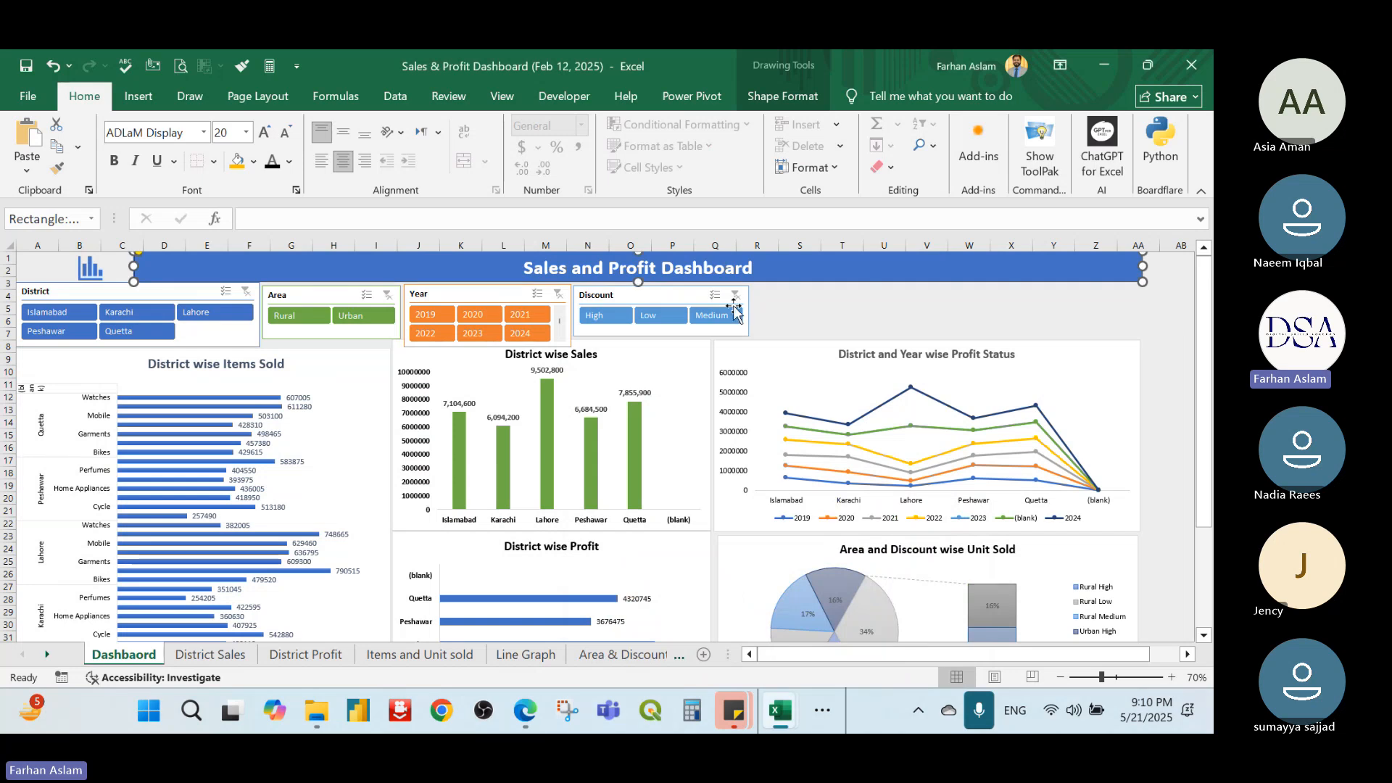
click(1104, 65)
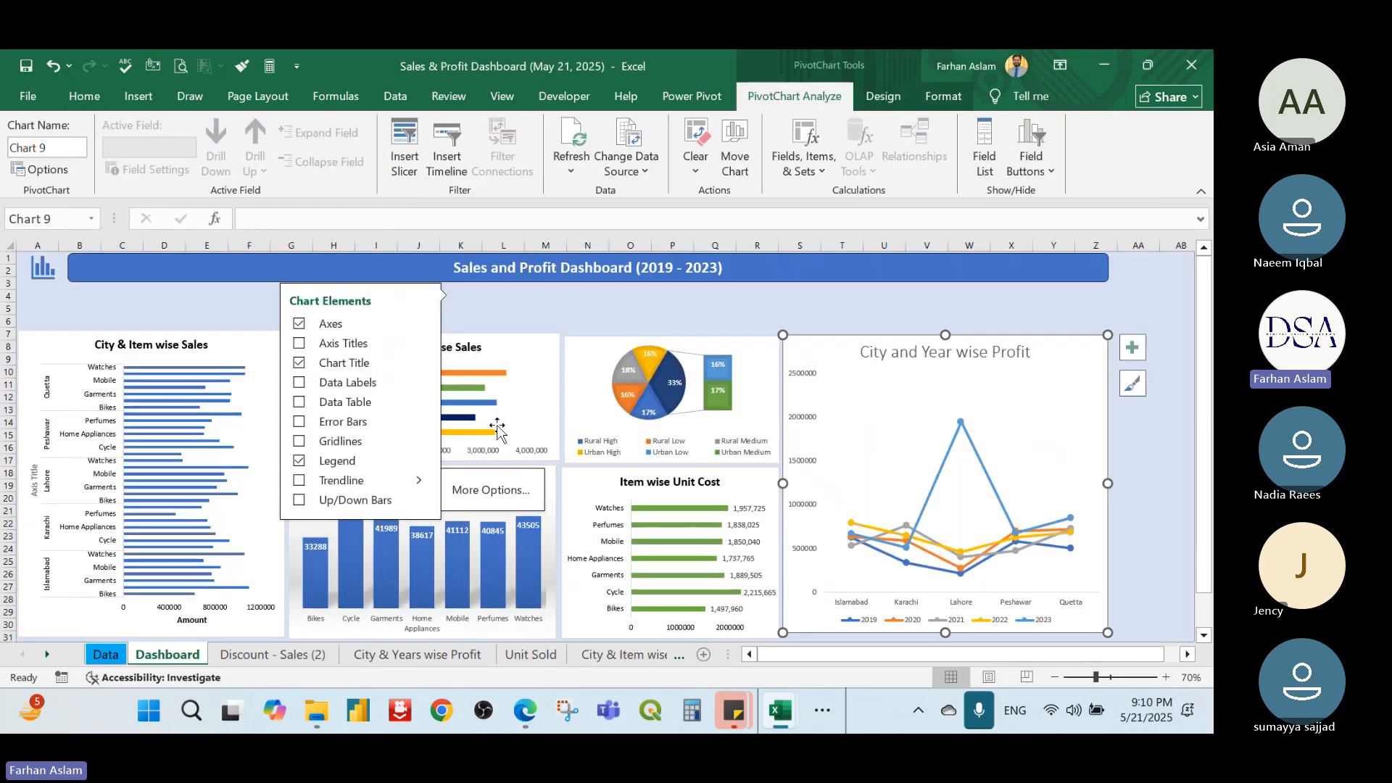
click(515, 312)
click(537, 312)
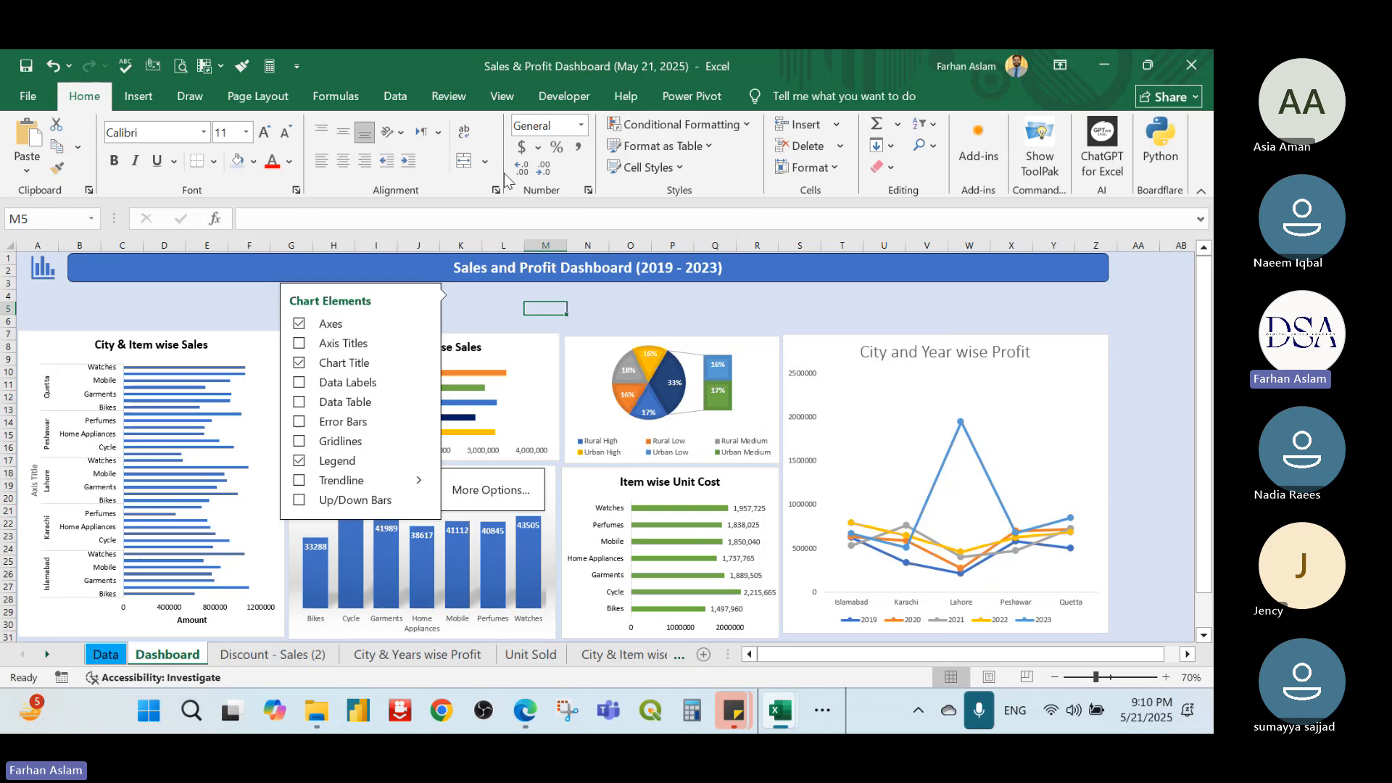
Insert slicers for City, Area, Year and Discount from the pie chart's PivotChart data
click(692, 97)
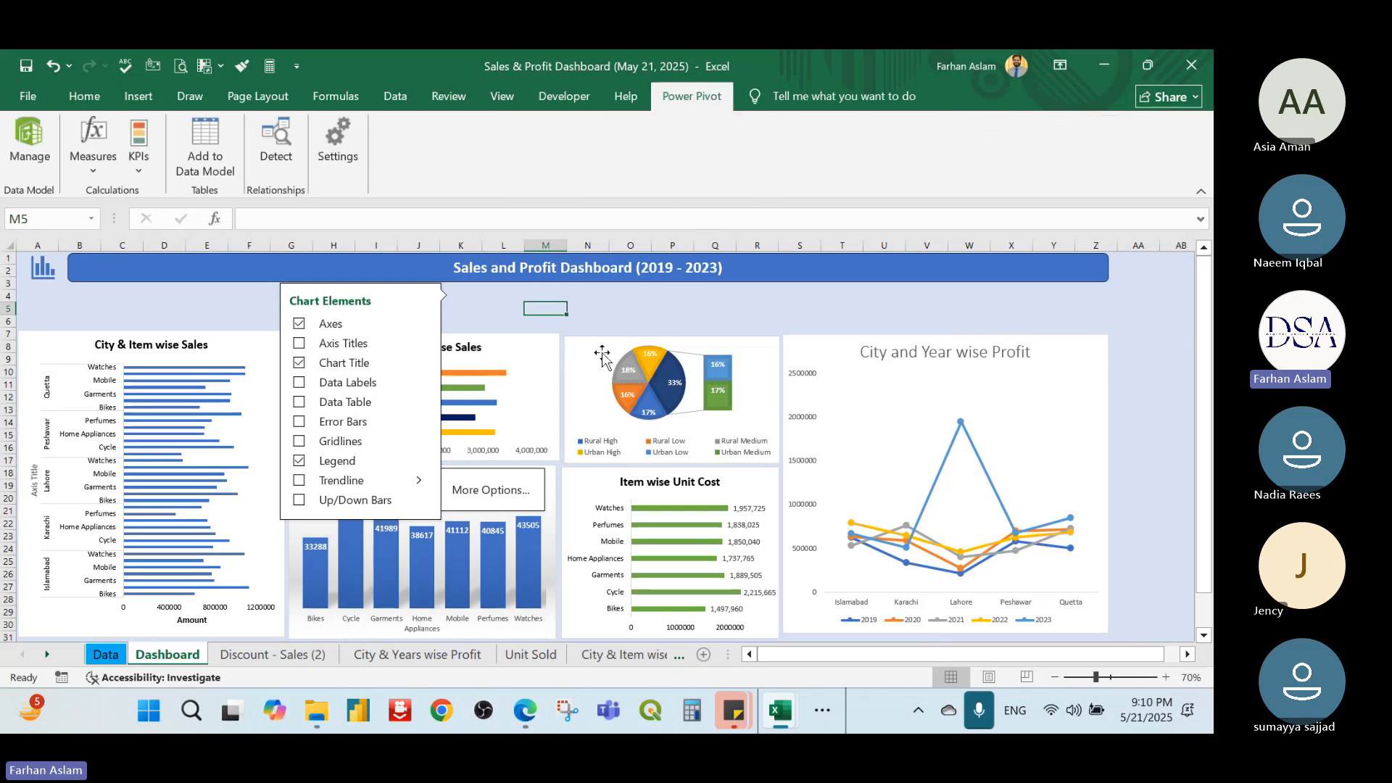
click(602, 355)
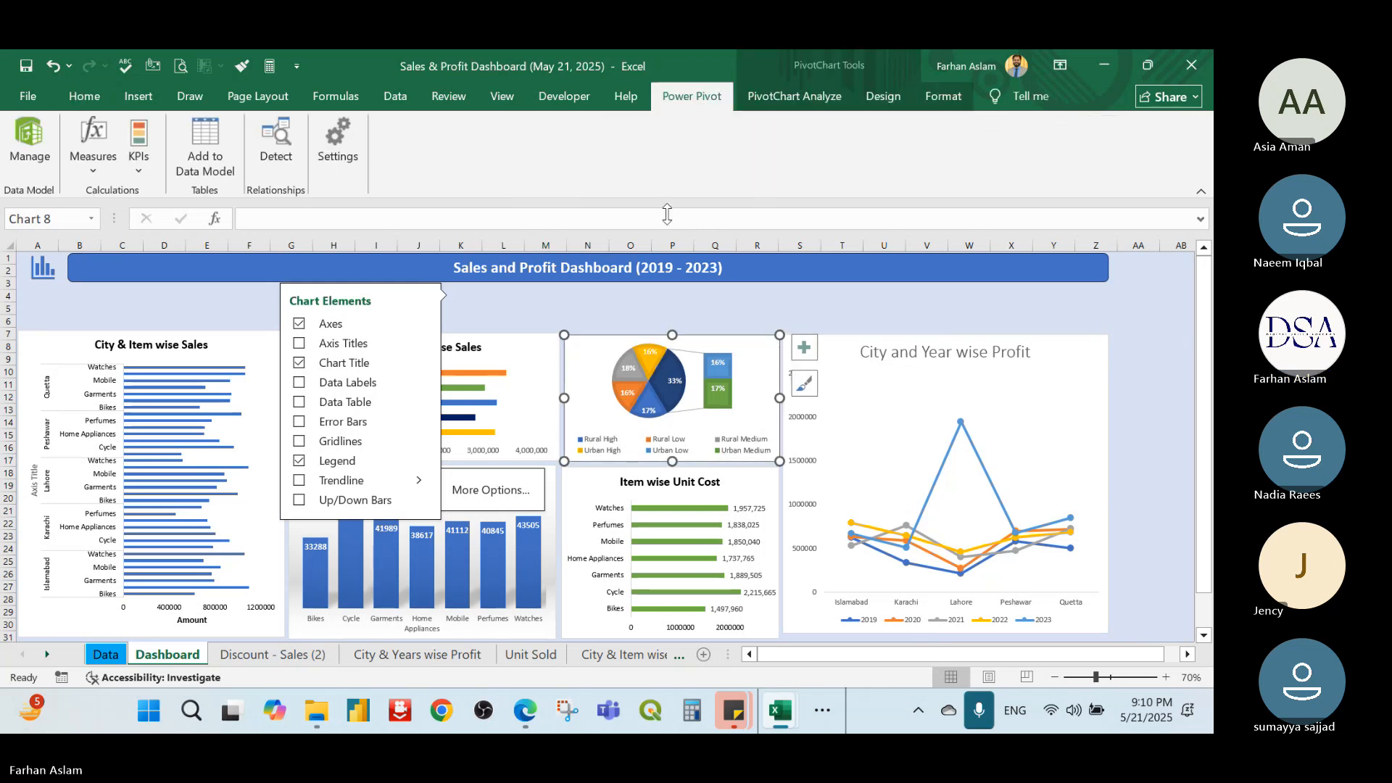
click(795, 97)
click(403, 152)
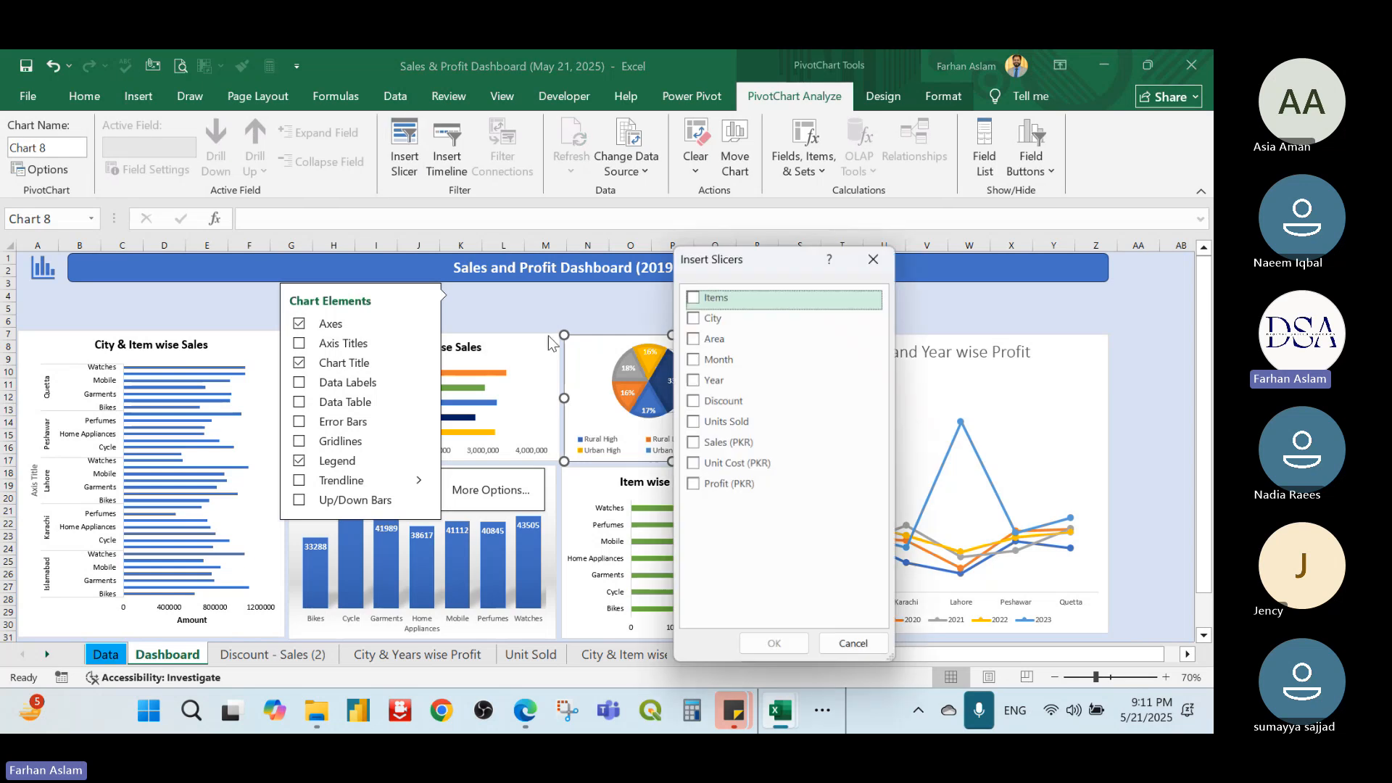
click(693, 317)
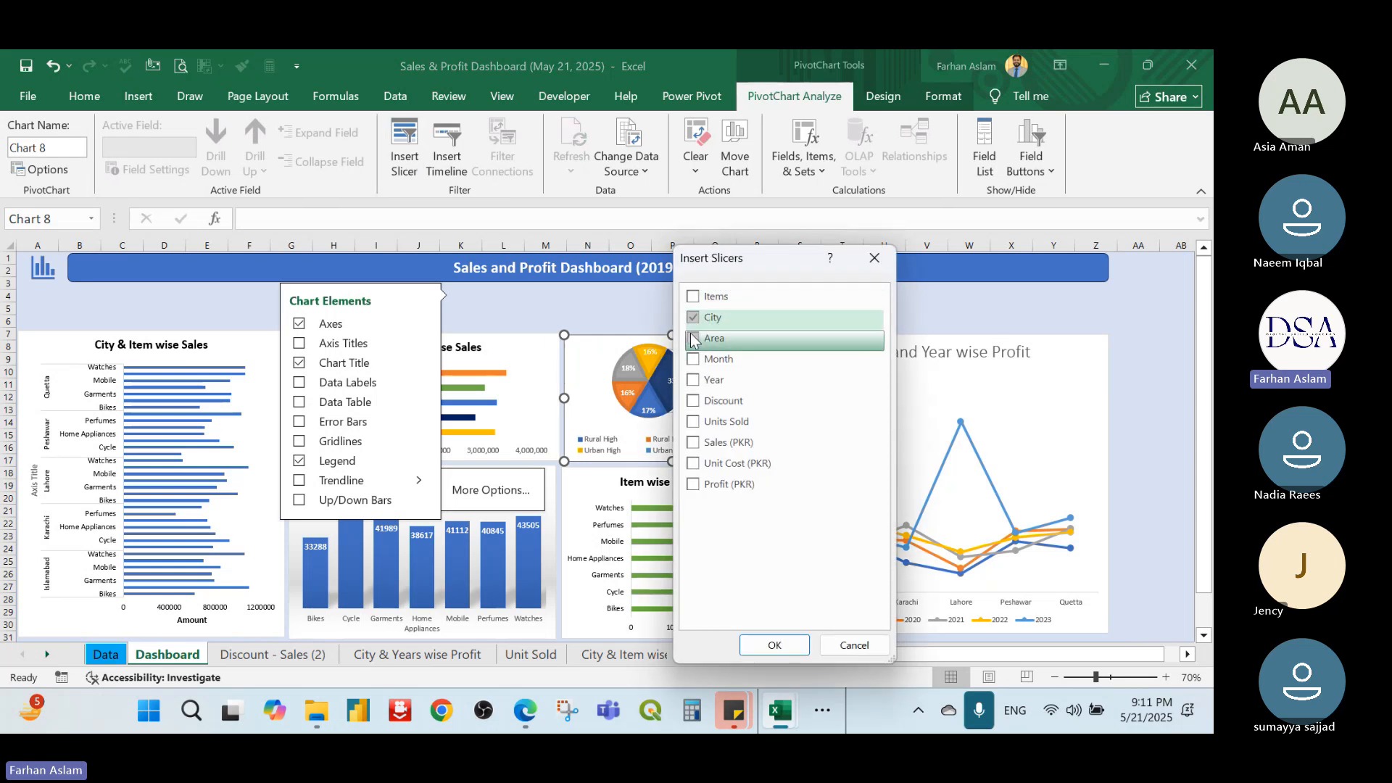
click(694, 339)
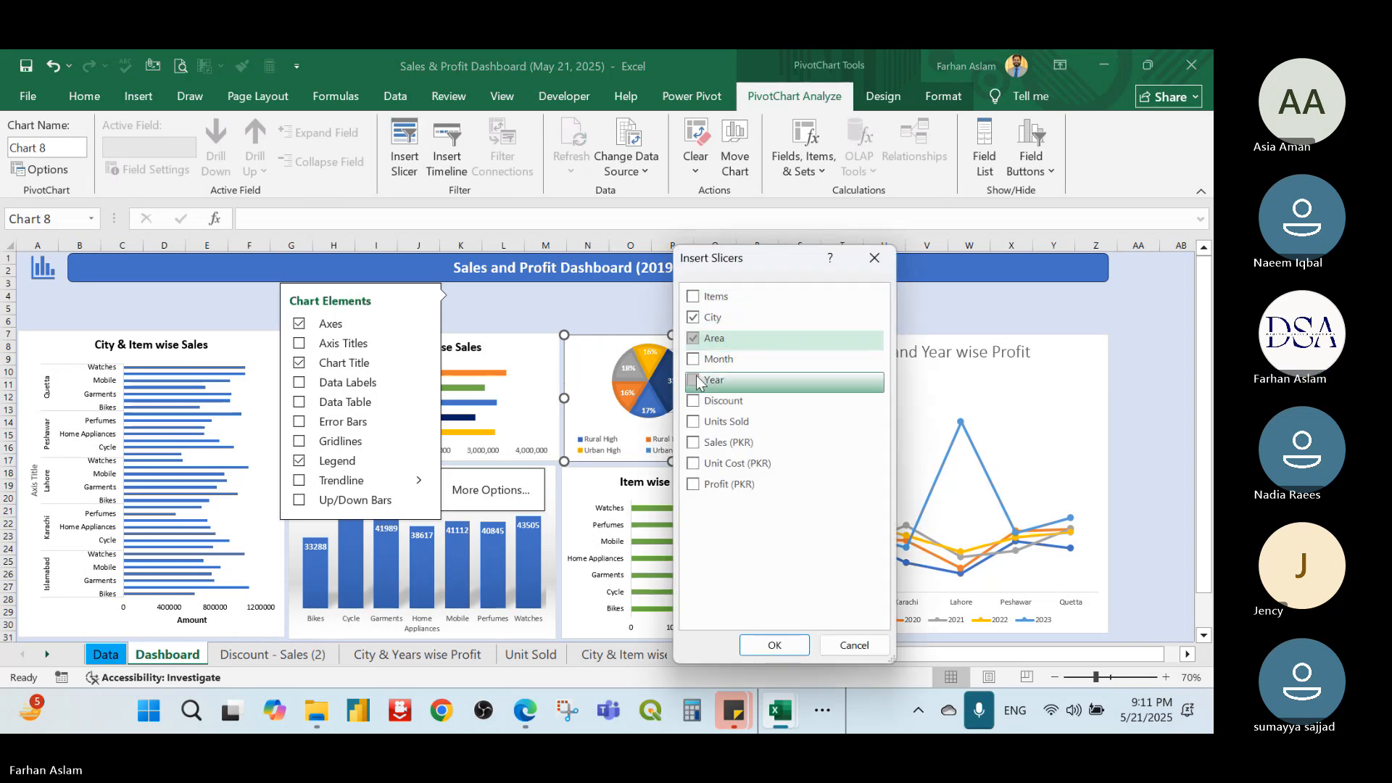
click(695, 382)
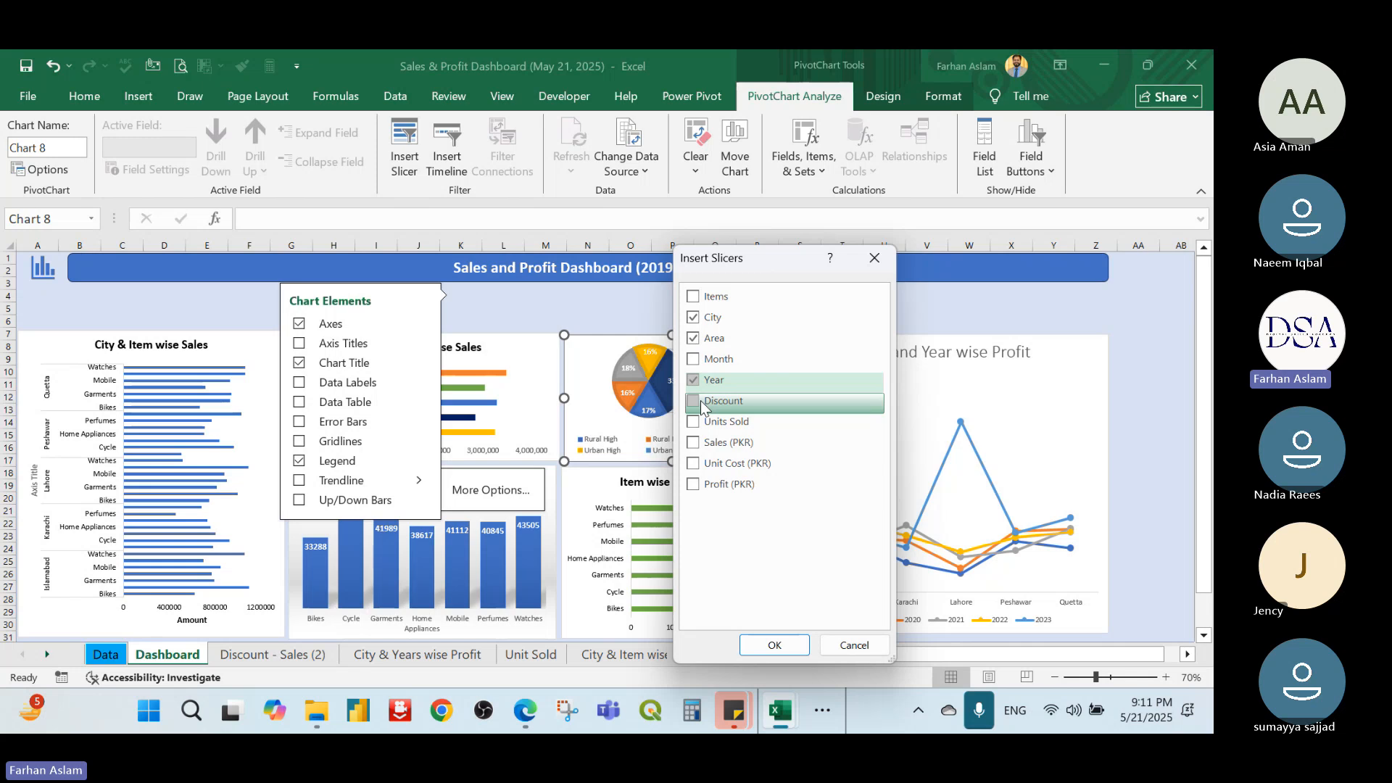
click(696, 410)
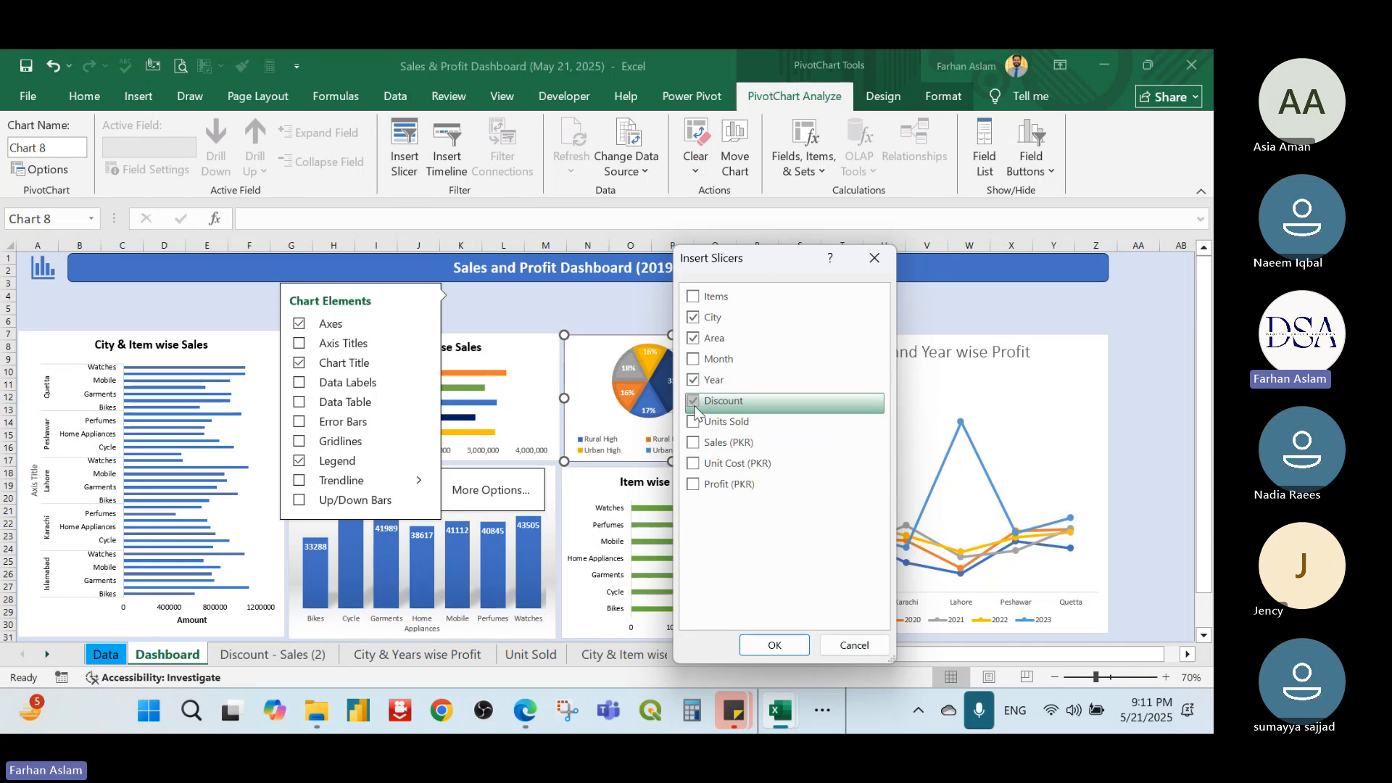
click(777, 646)
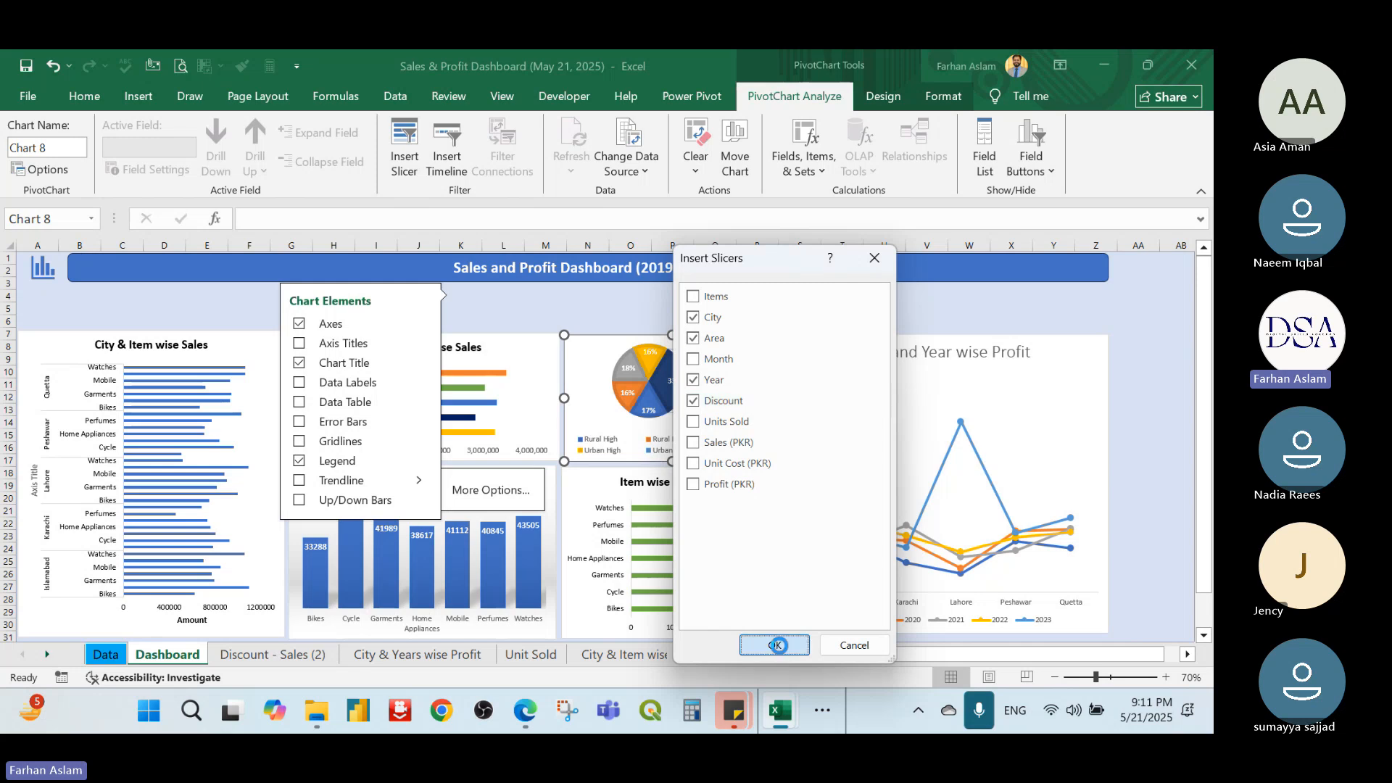
Spread the City, Year, Discount and Area slicers in a row below the dashboard title, placing Area beside Discount
drag(718, 316, 728, 285)
drag(592, 354, 1009, 292)
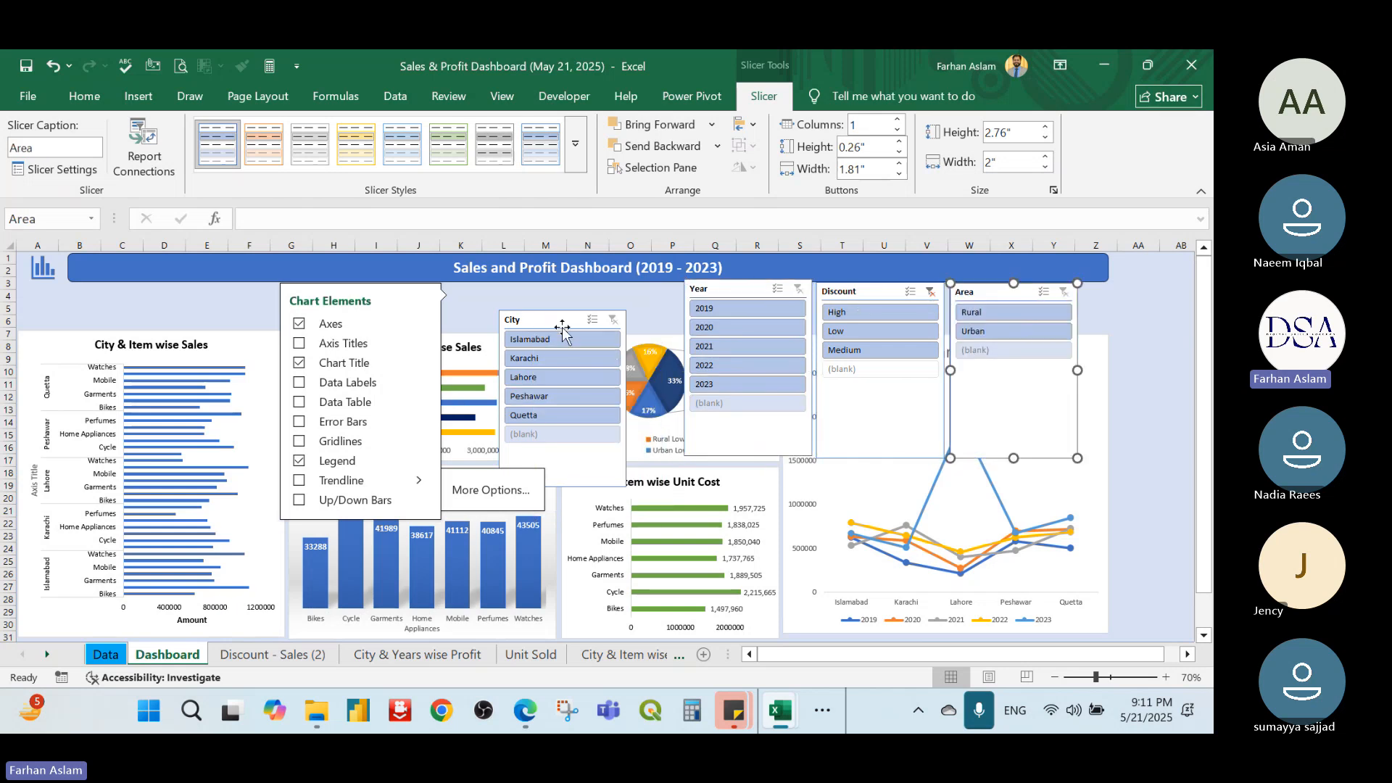
drag(563, 320, 553, 293)
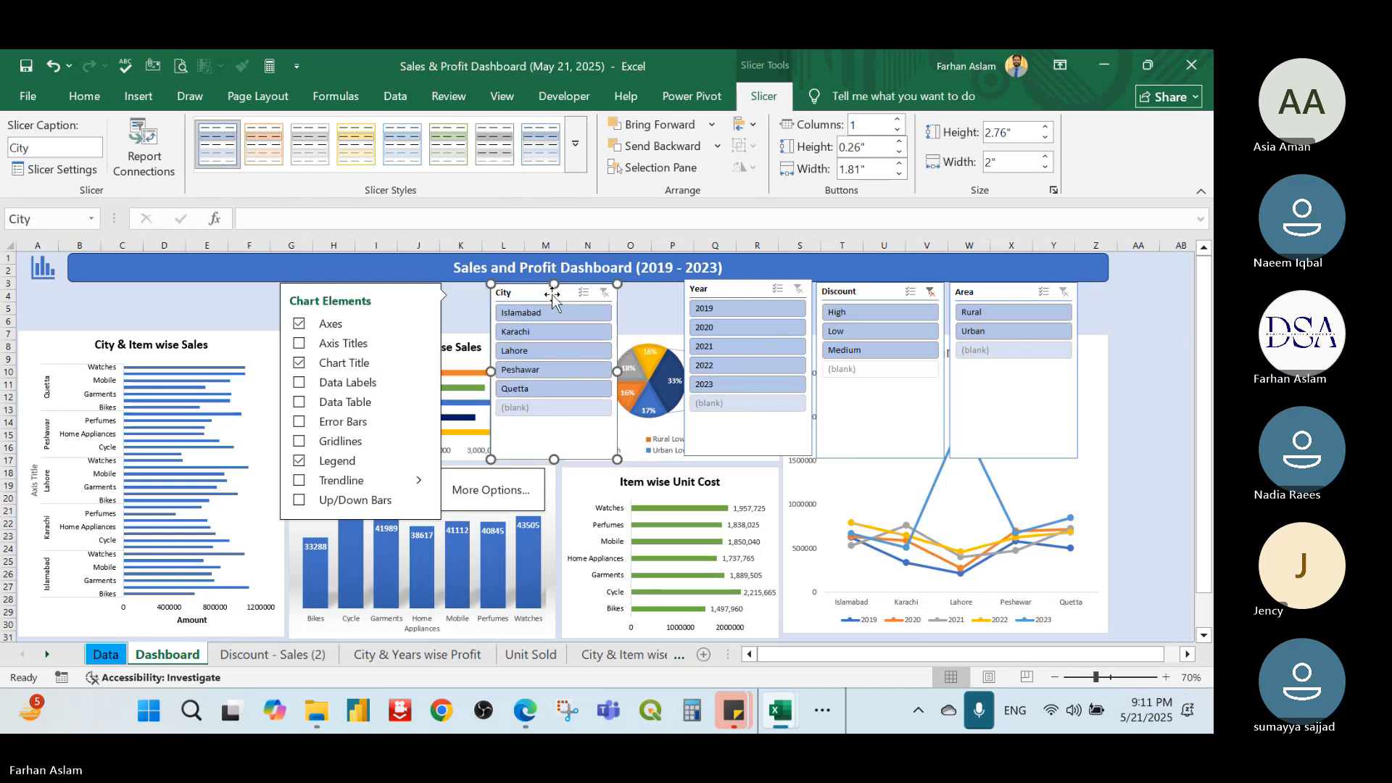
click(657, 308)
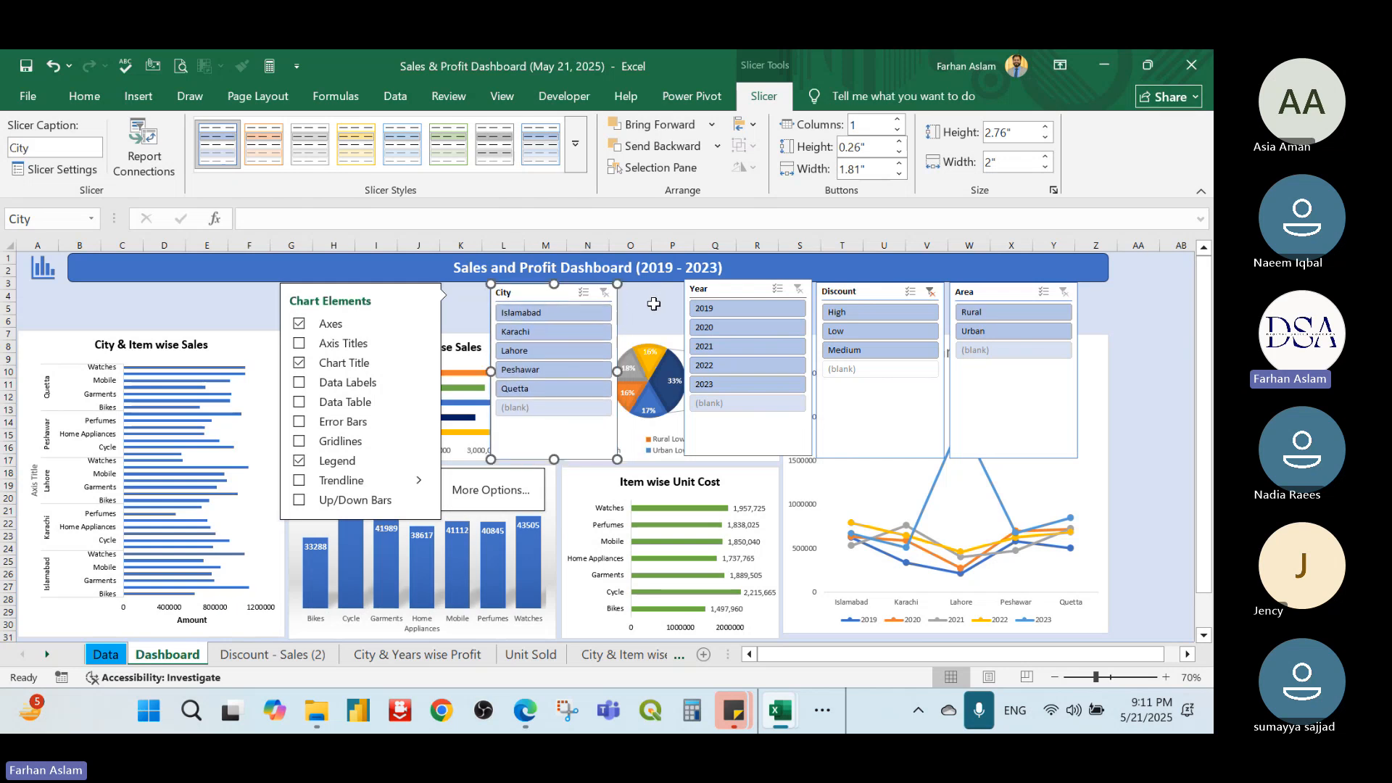
Shrink the City slicer to about 0.75" high by 2.37" wide and place it above the first City & Item wise Sales chart
click(533, 294)
click(562, 414)
drag(561, 415, 575, 337)
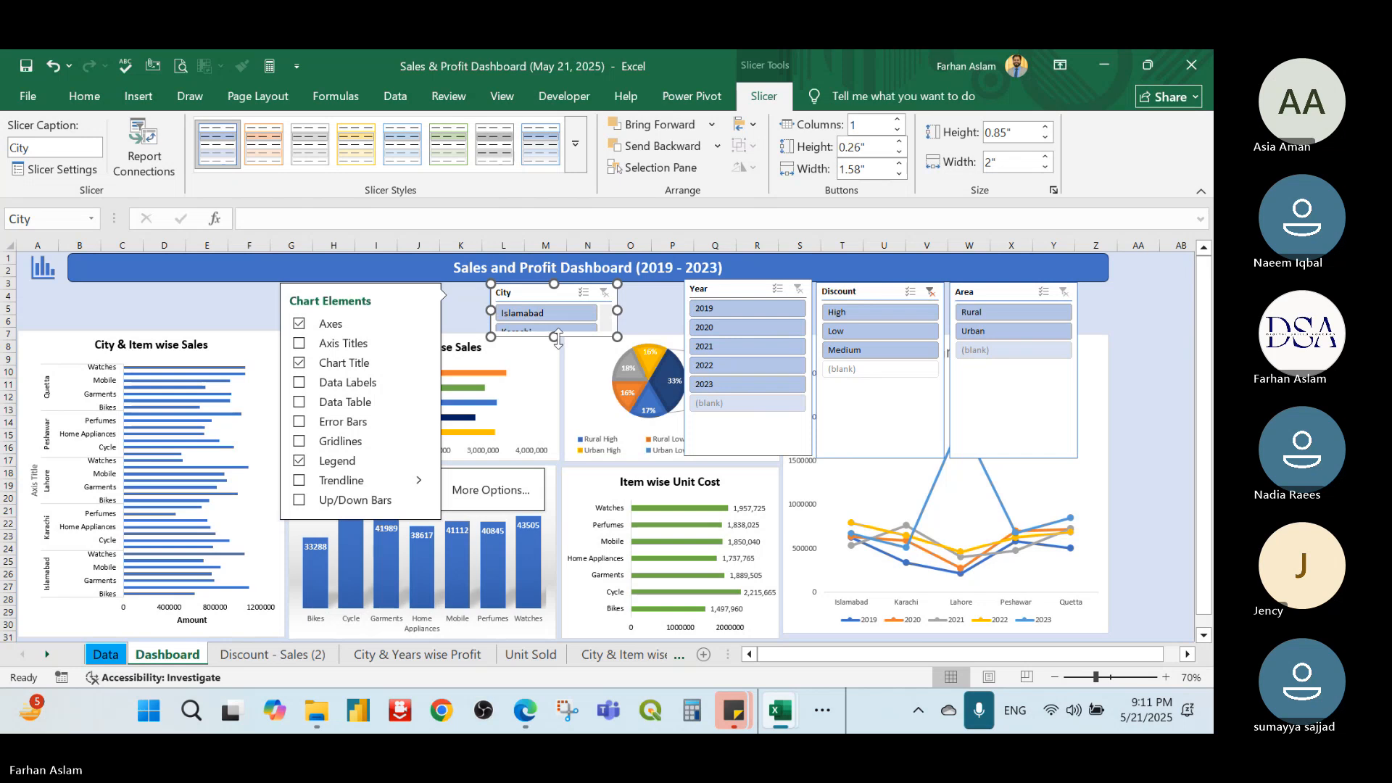
drag(557, 338, 555, 331)
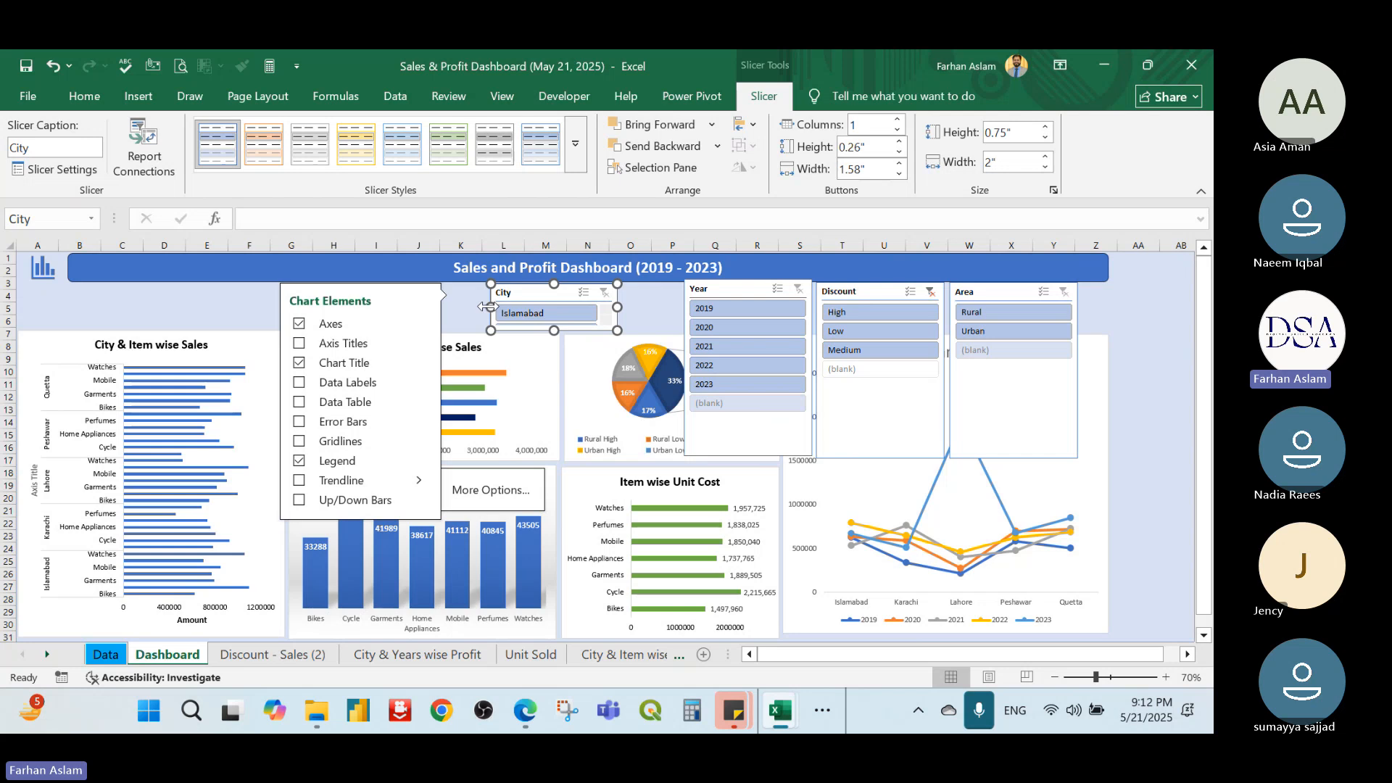
drag(538, 291, 231, 305)
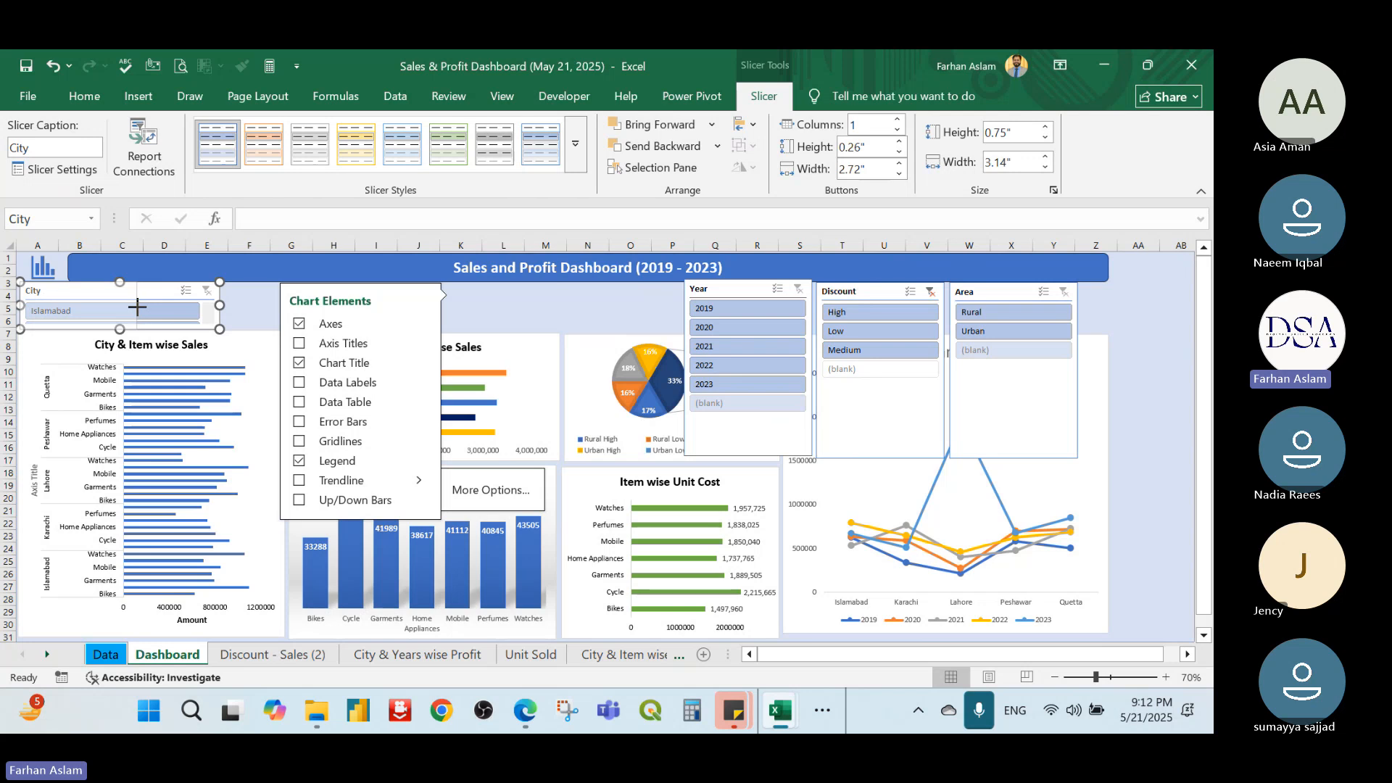
mouse_move(220, 305)
mouse_down()
mouse_move(164, 306)
mouse_move(233, 306)
mouse_up()
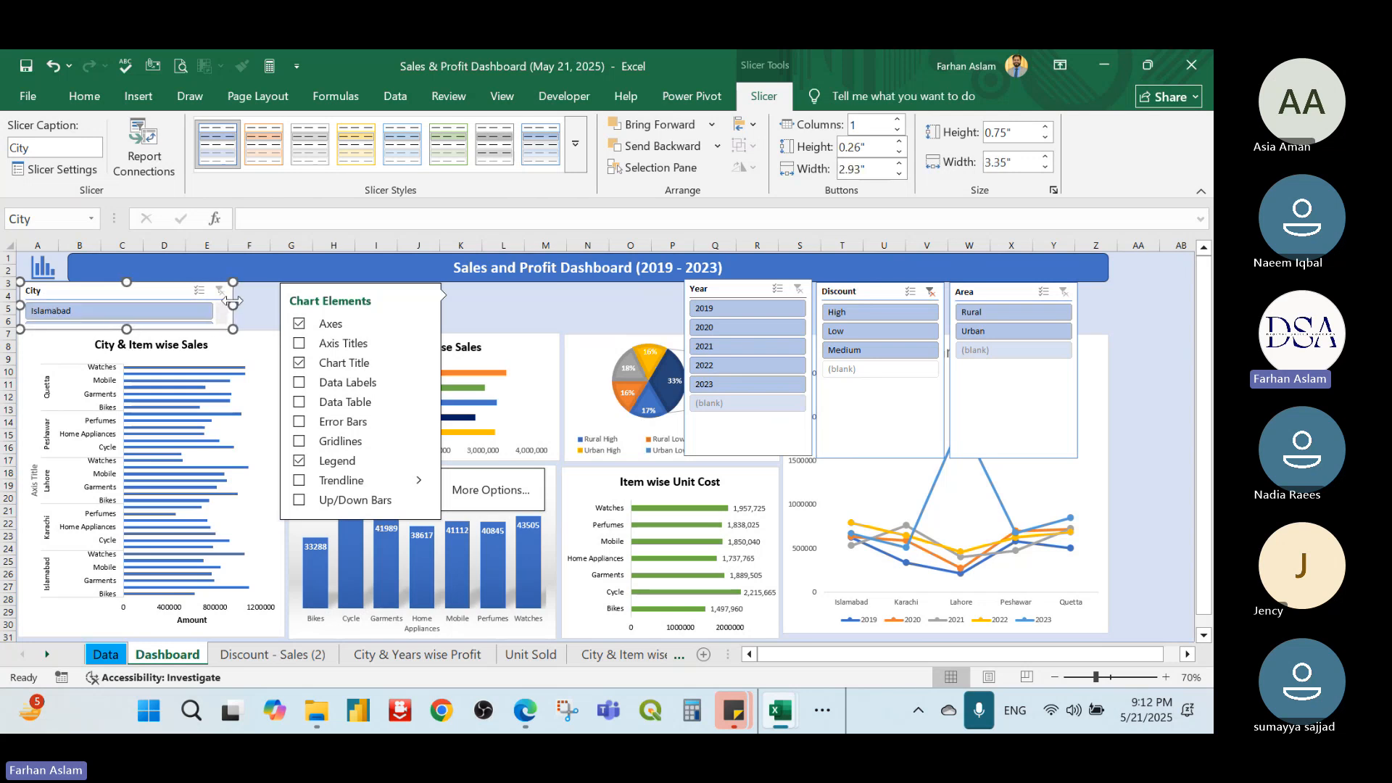
drag(132, 307, 170, 305)
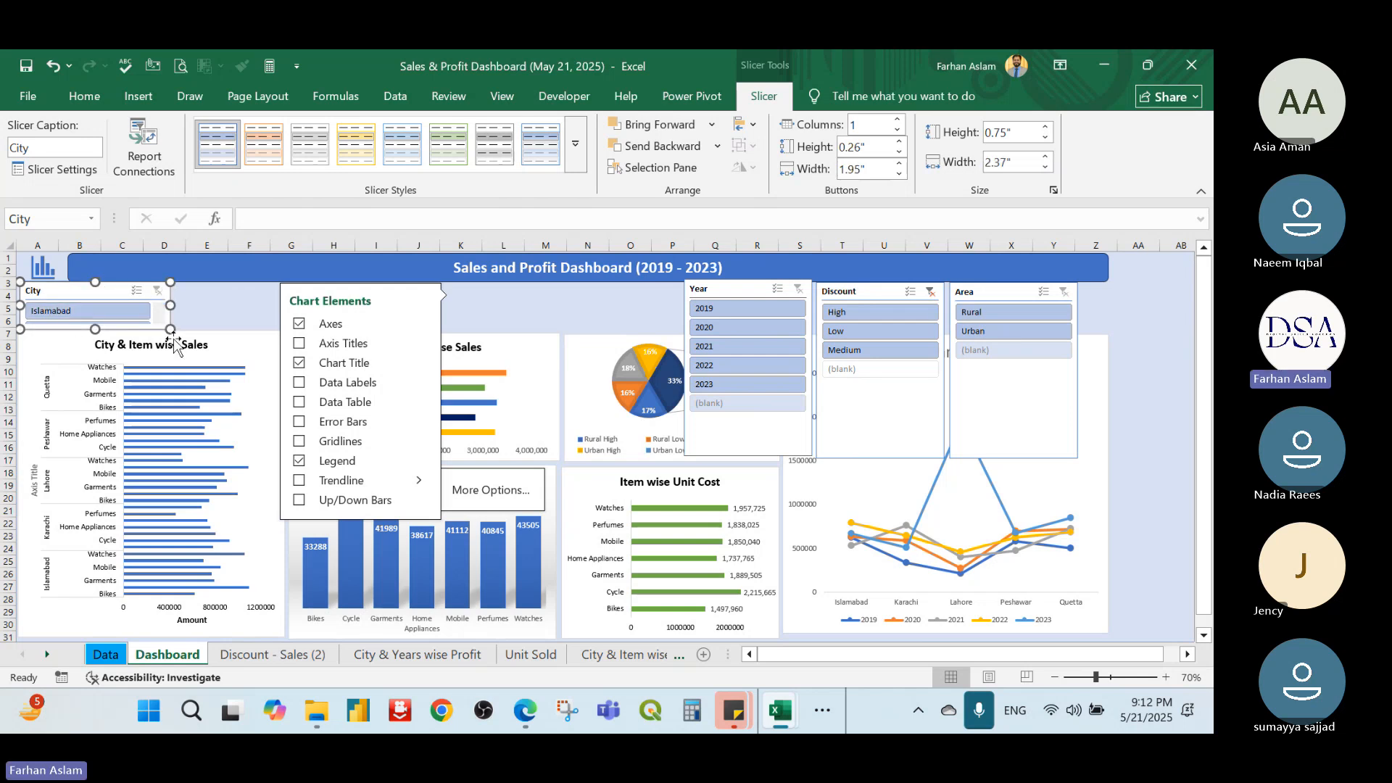
Lay out the City slicer in three columns, resize it to about 0.94" by 2.63", and shift it to the sheet's edge
drag(169, 329, 149, 402)
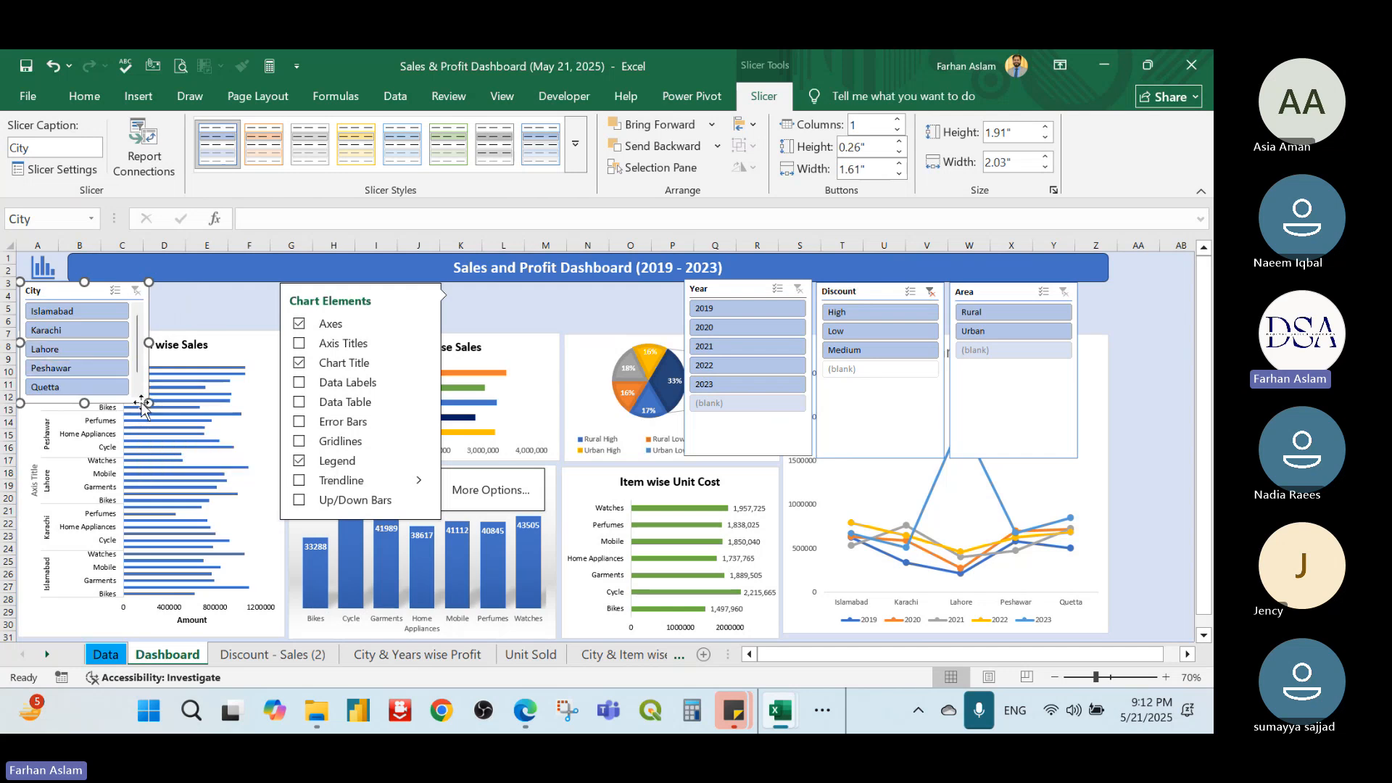
drag(143, 403, 133, 419)
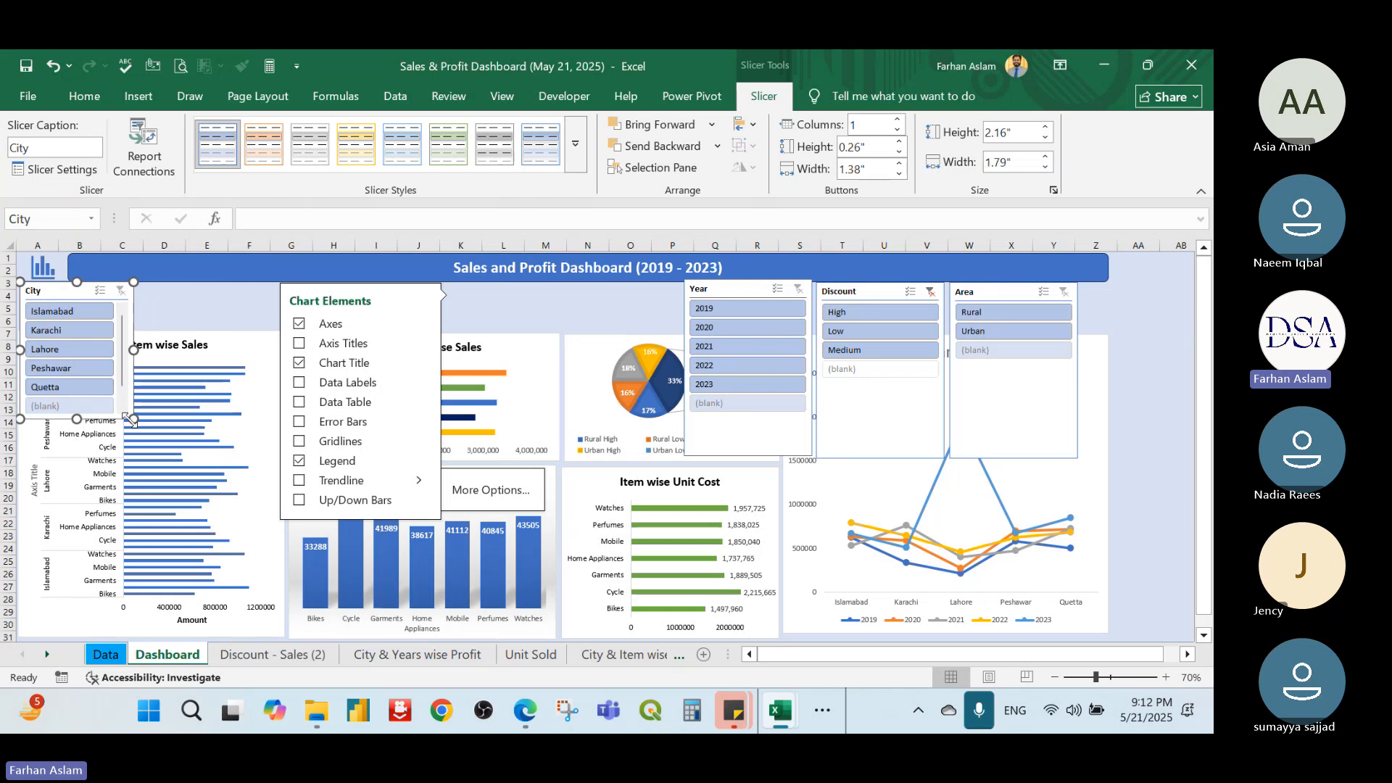
drag(137, 351, 154, 351)
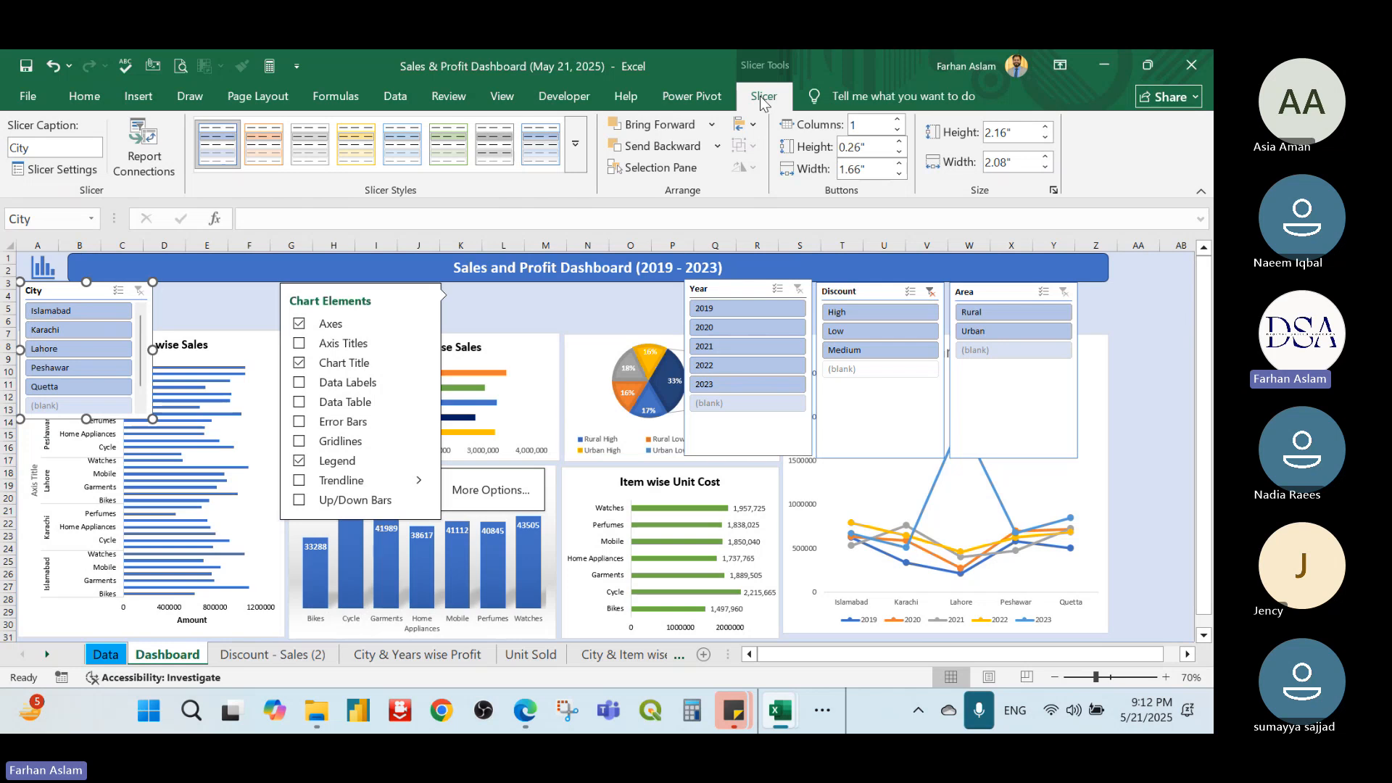
click(899, 121)
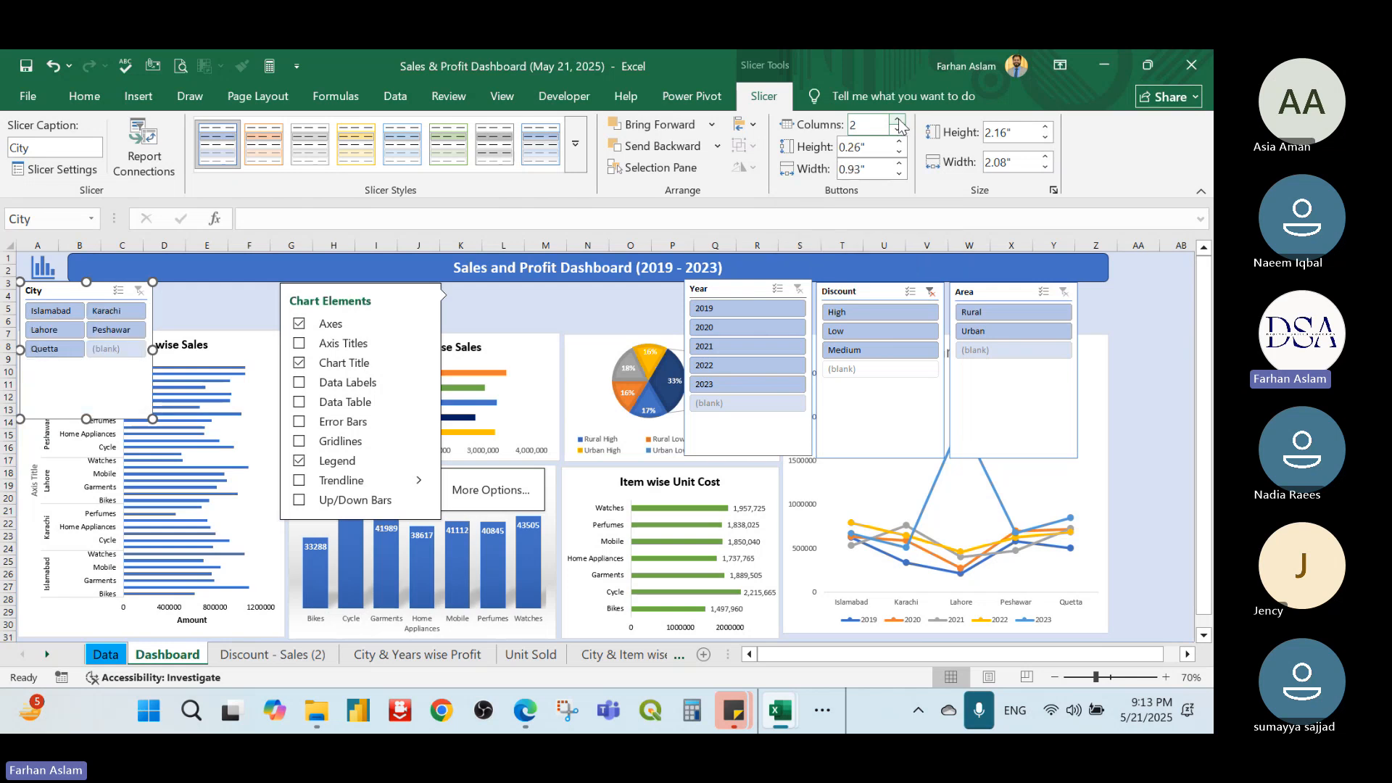
click(899, 121)
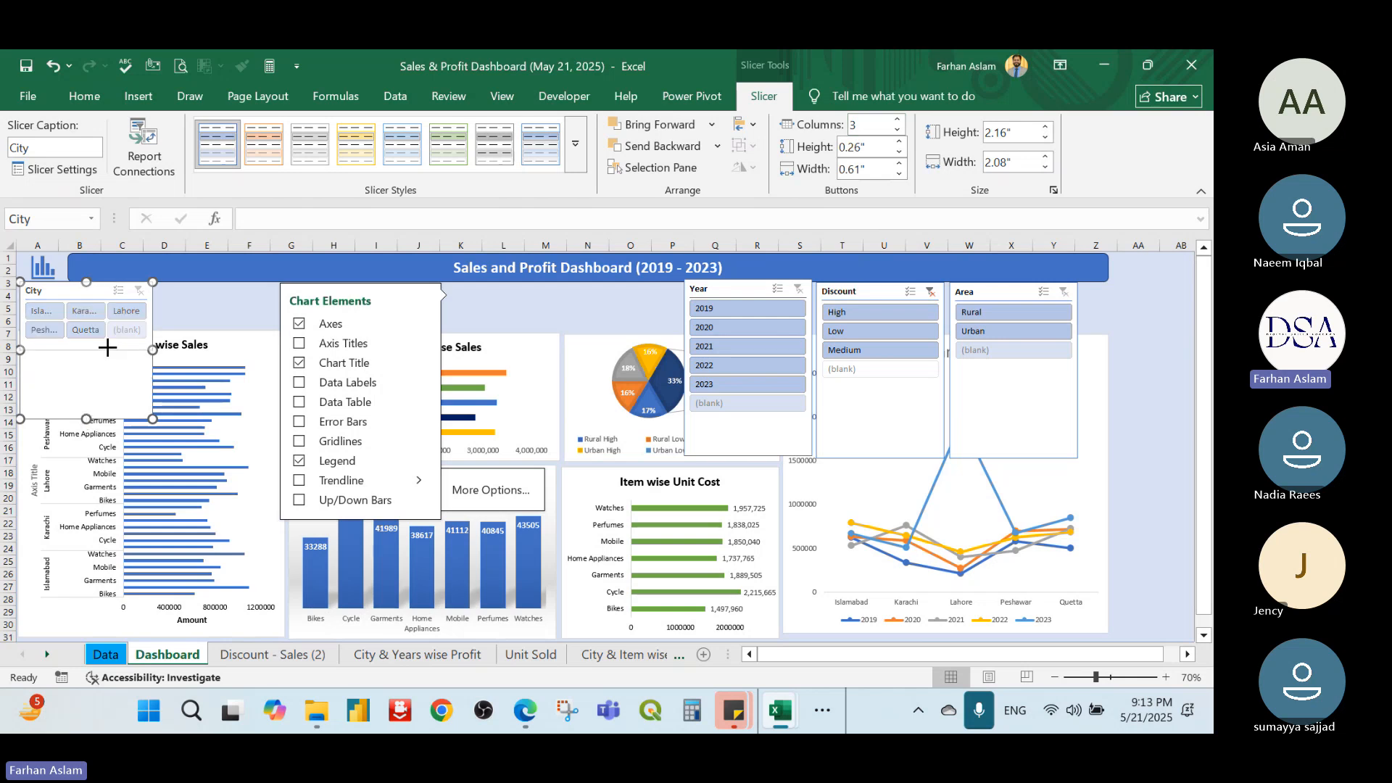
drag(87, 419, 186, 313)
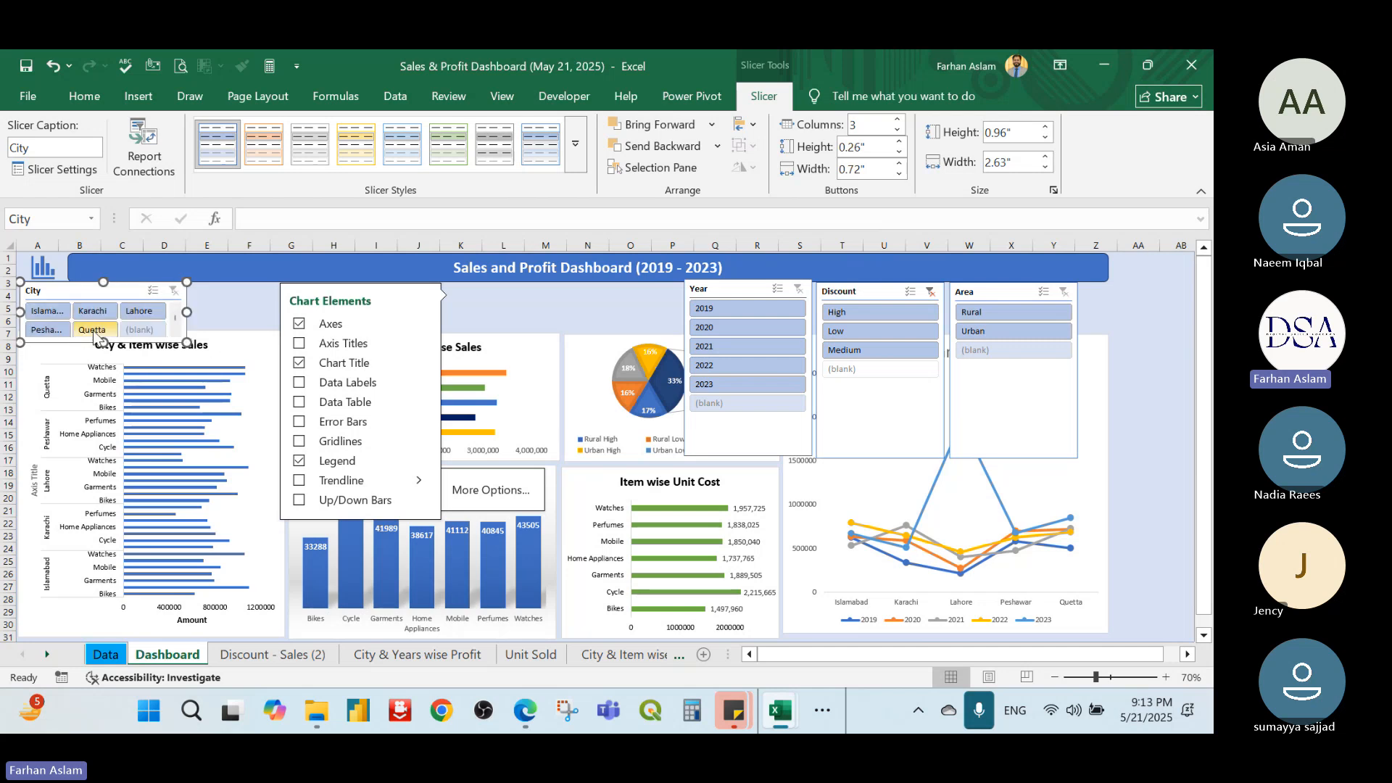
drag(103, 342, 103, 340)
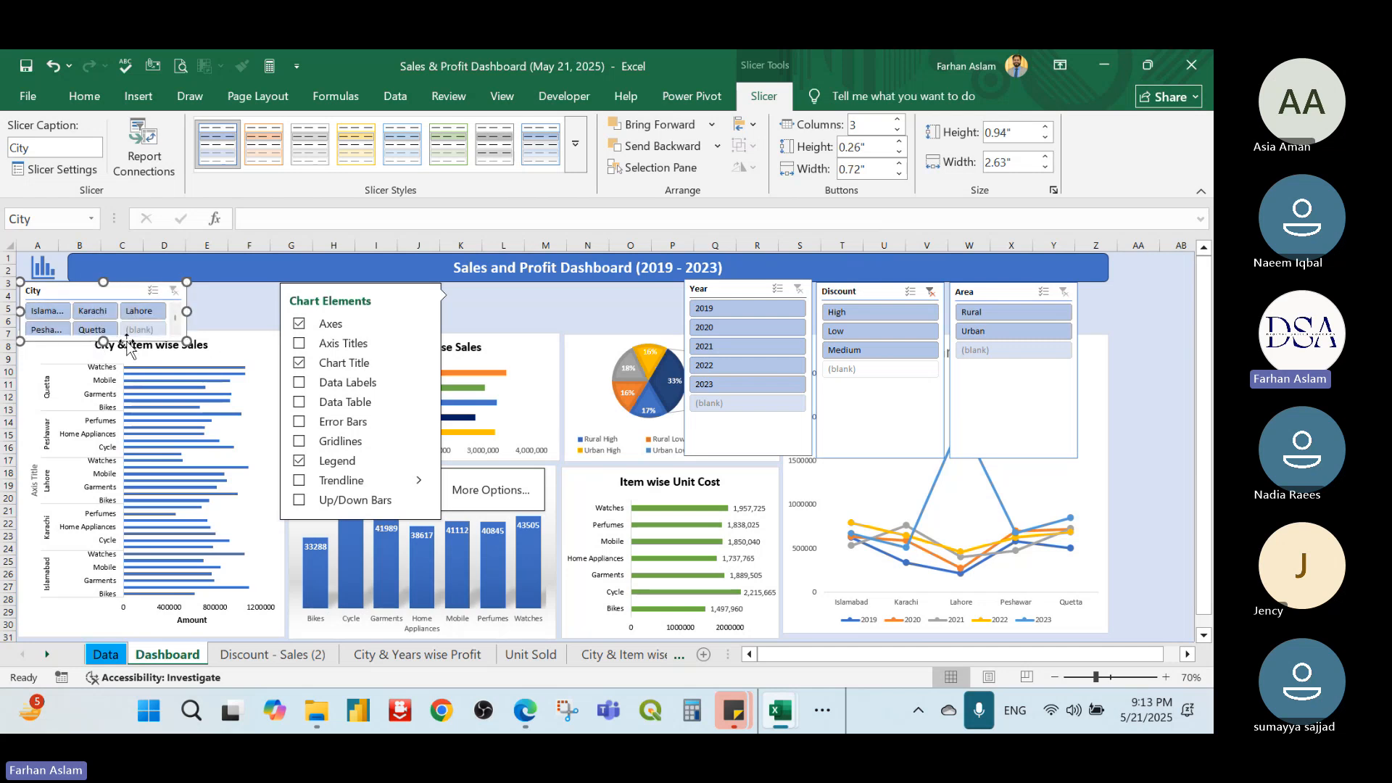
drag(134, 287, 131, 287)
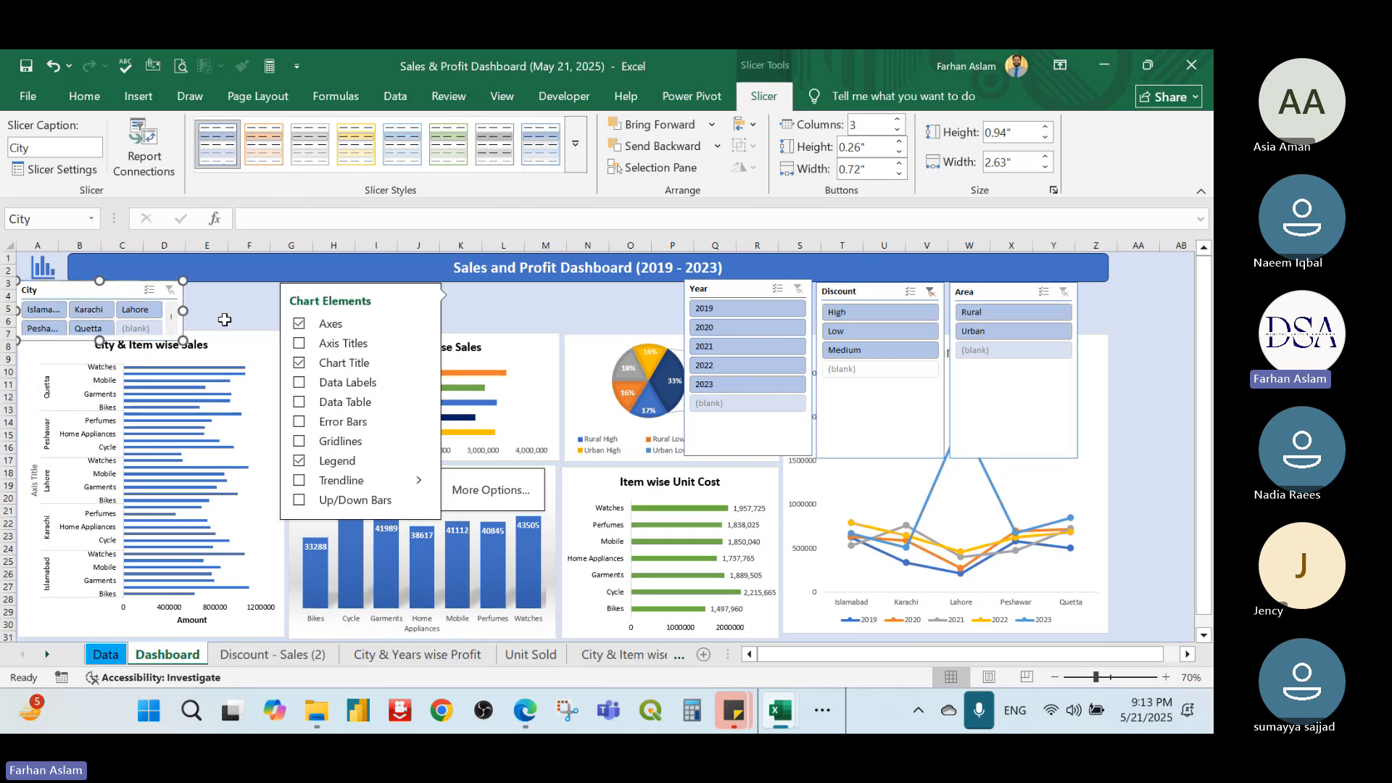
click(217, 321)
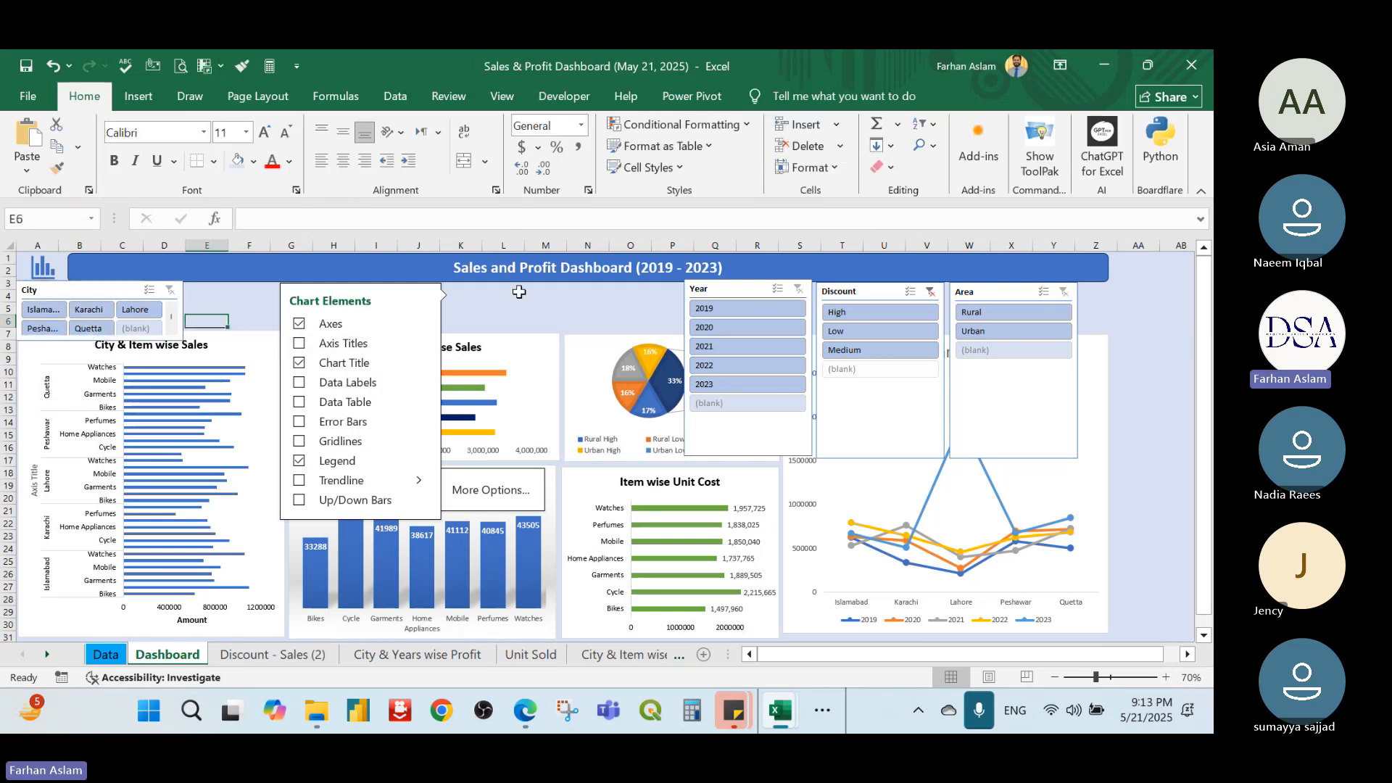
Move the Year slicer above the pie chart and lay out its buttons in five columns
click(730, 290)
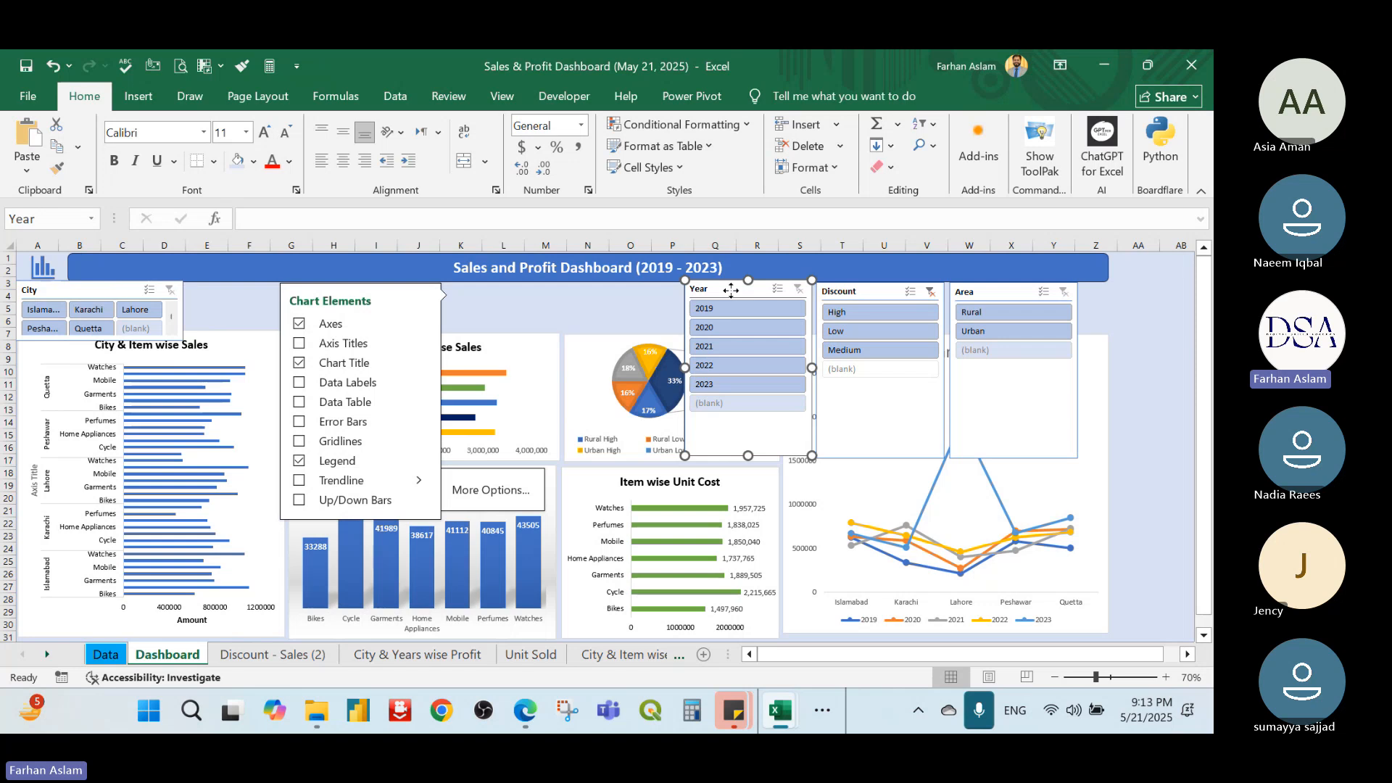
drag(731, 290, 616, 291)
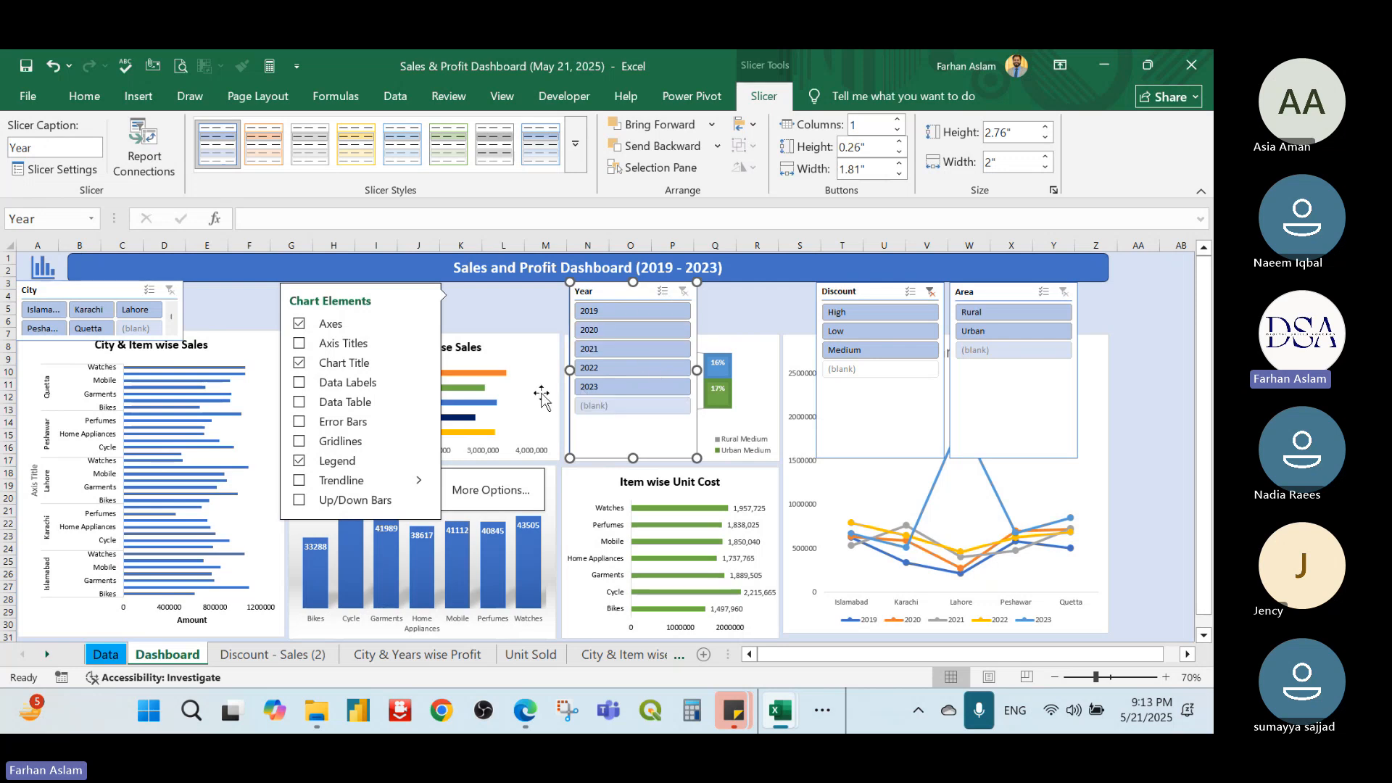
mouse_move(484, 406)
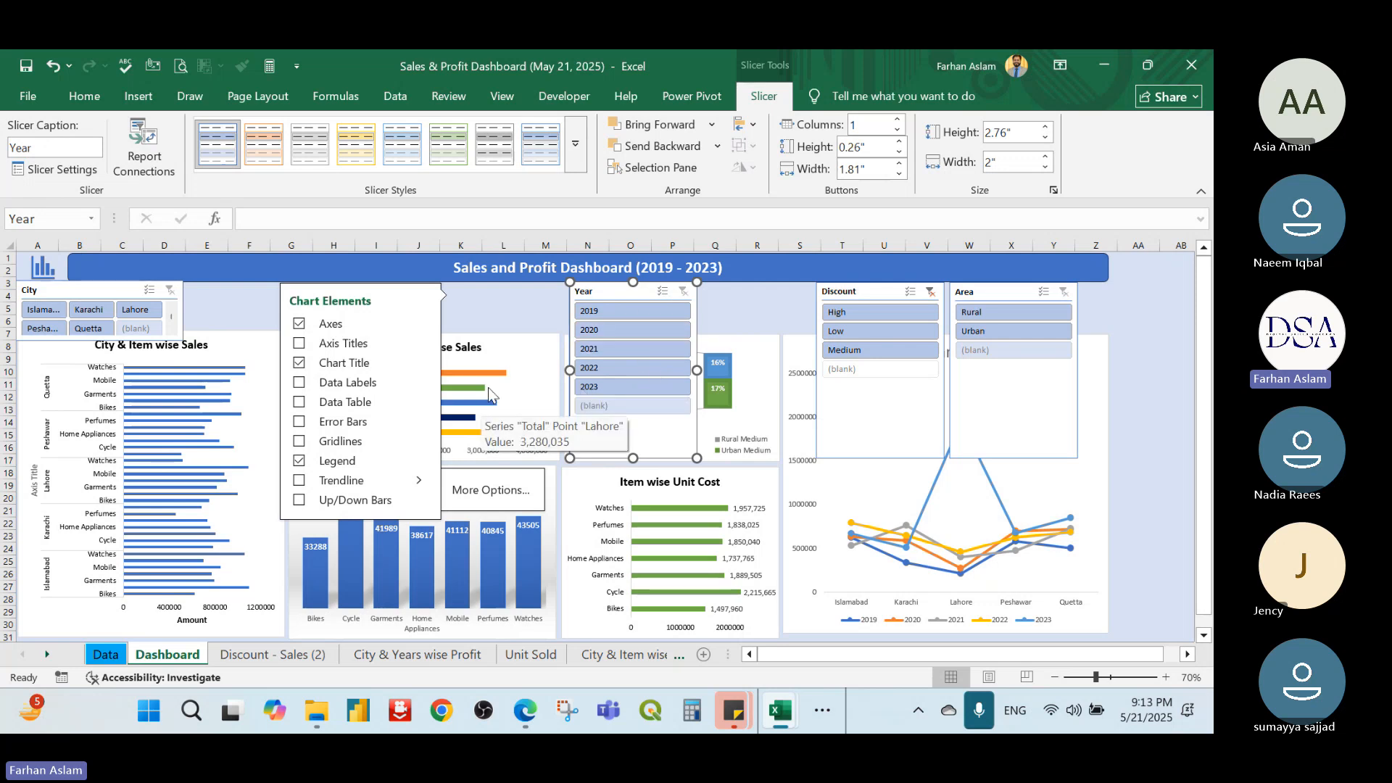
click(898, 120)
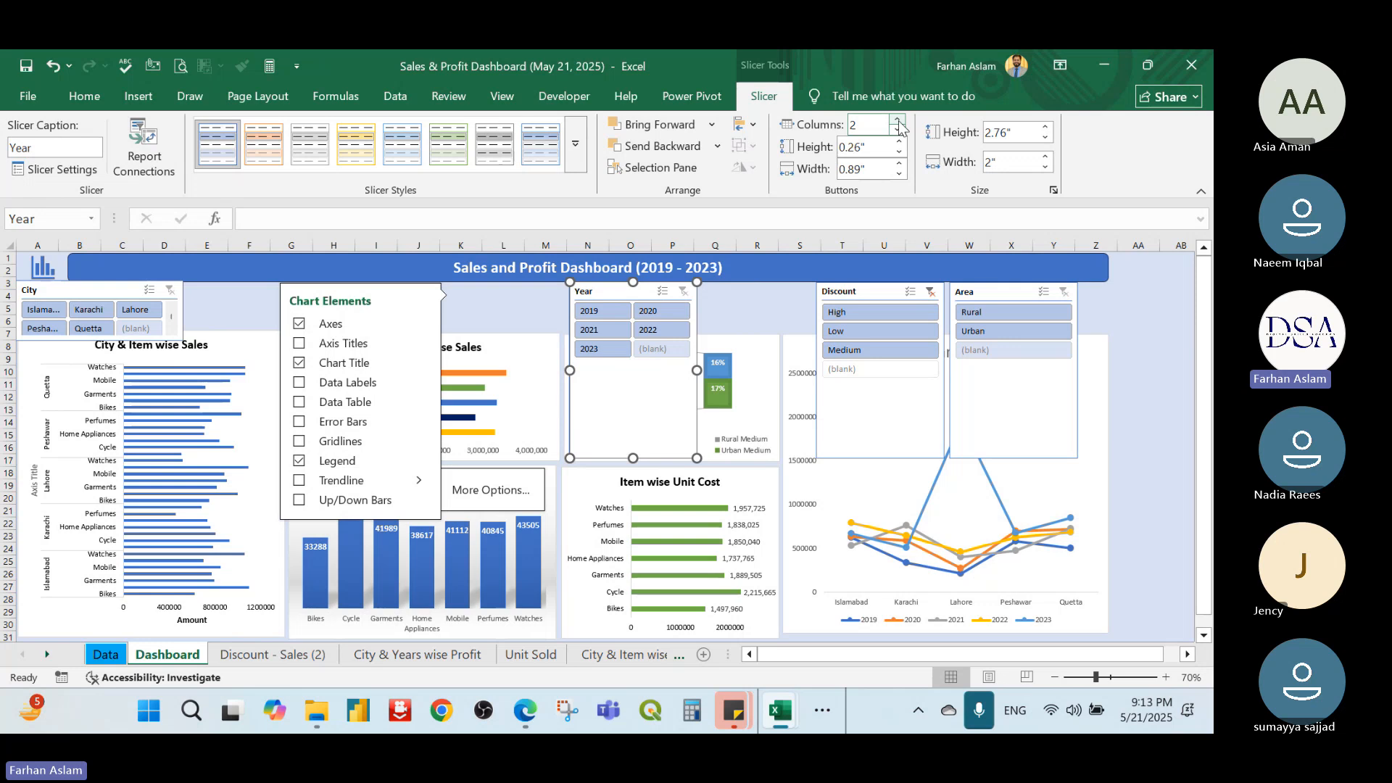
click(898, 121)
click(898, 121)
click(898, 121)
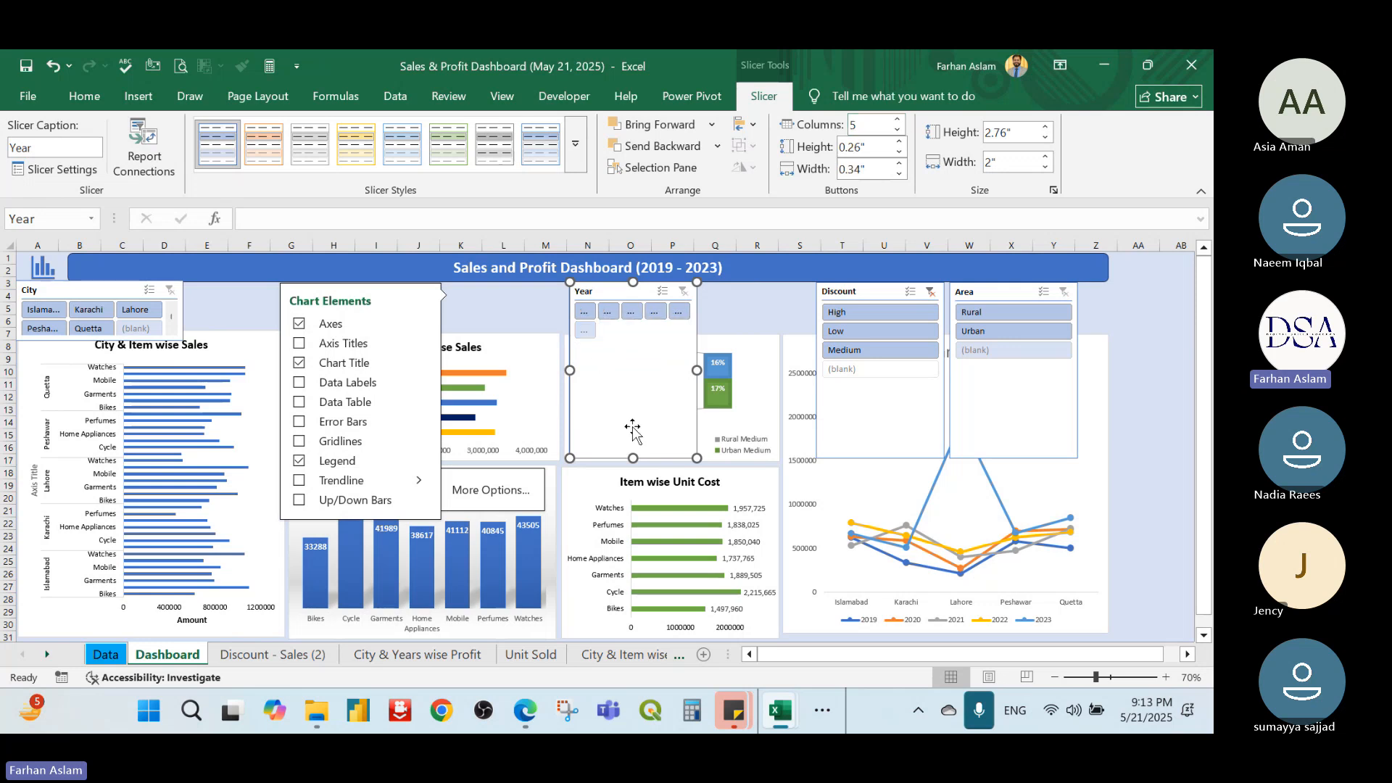
Resize the Year slicer to a single readable row of years and fit it in the space above the pie chart
drag(633, 458, 632, 337)
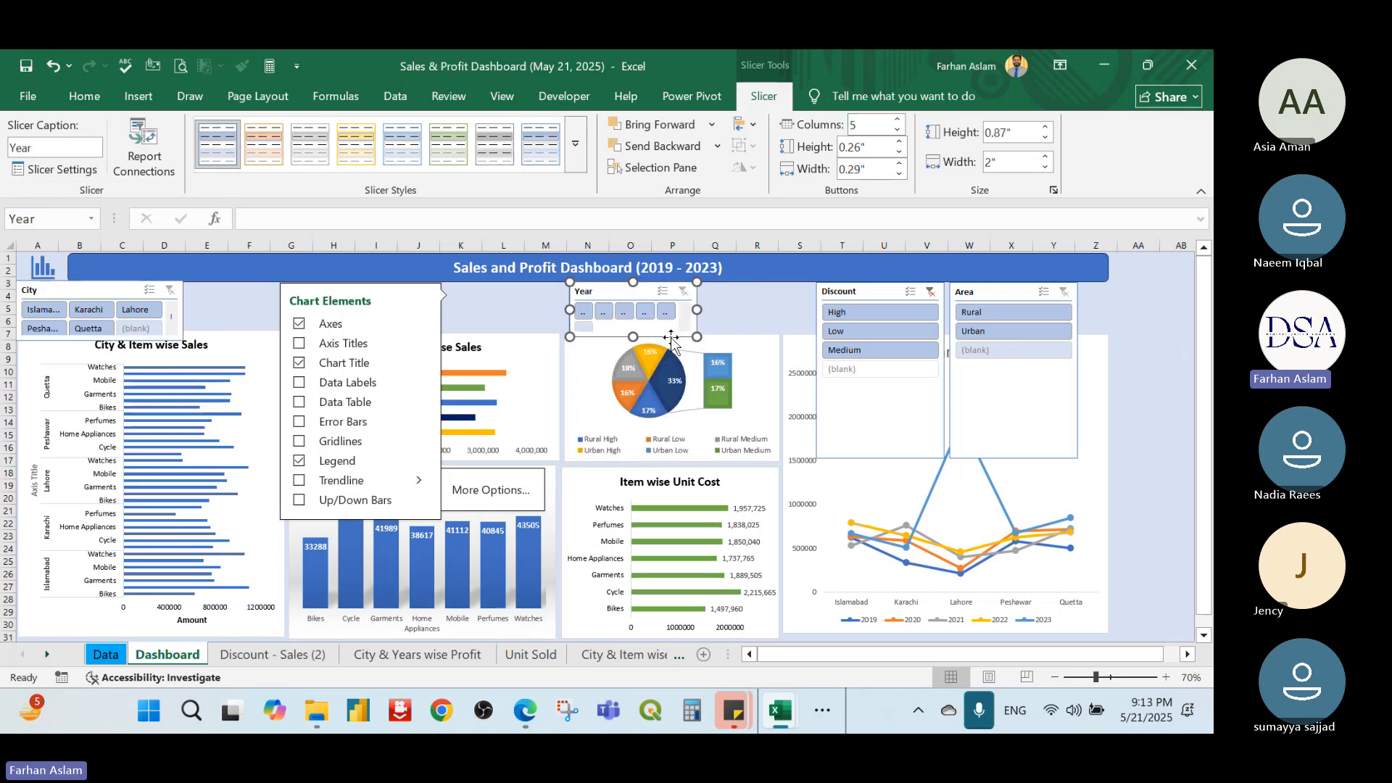
drag(705, 310, 805, 310)
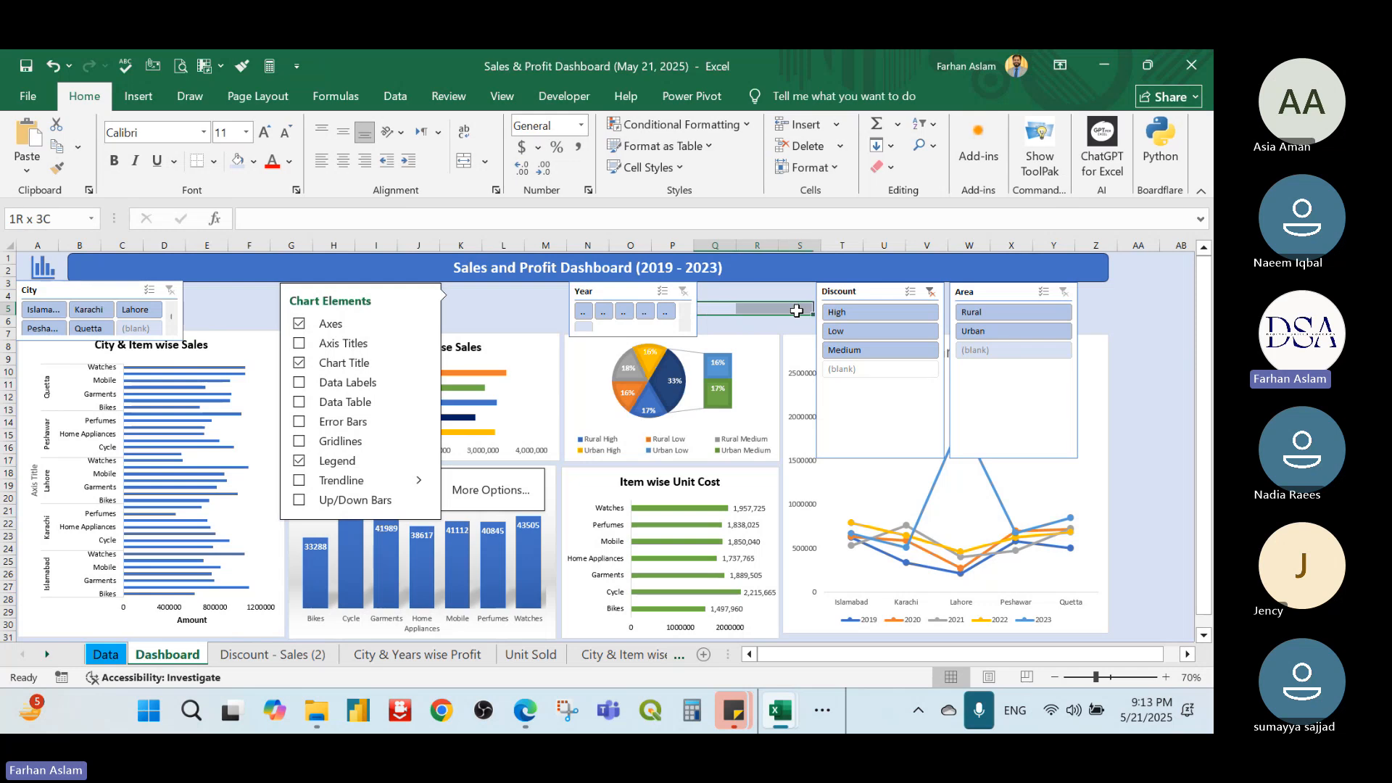
click(687, 313)
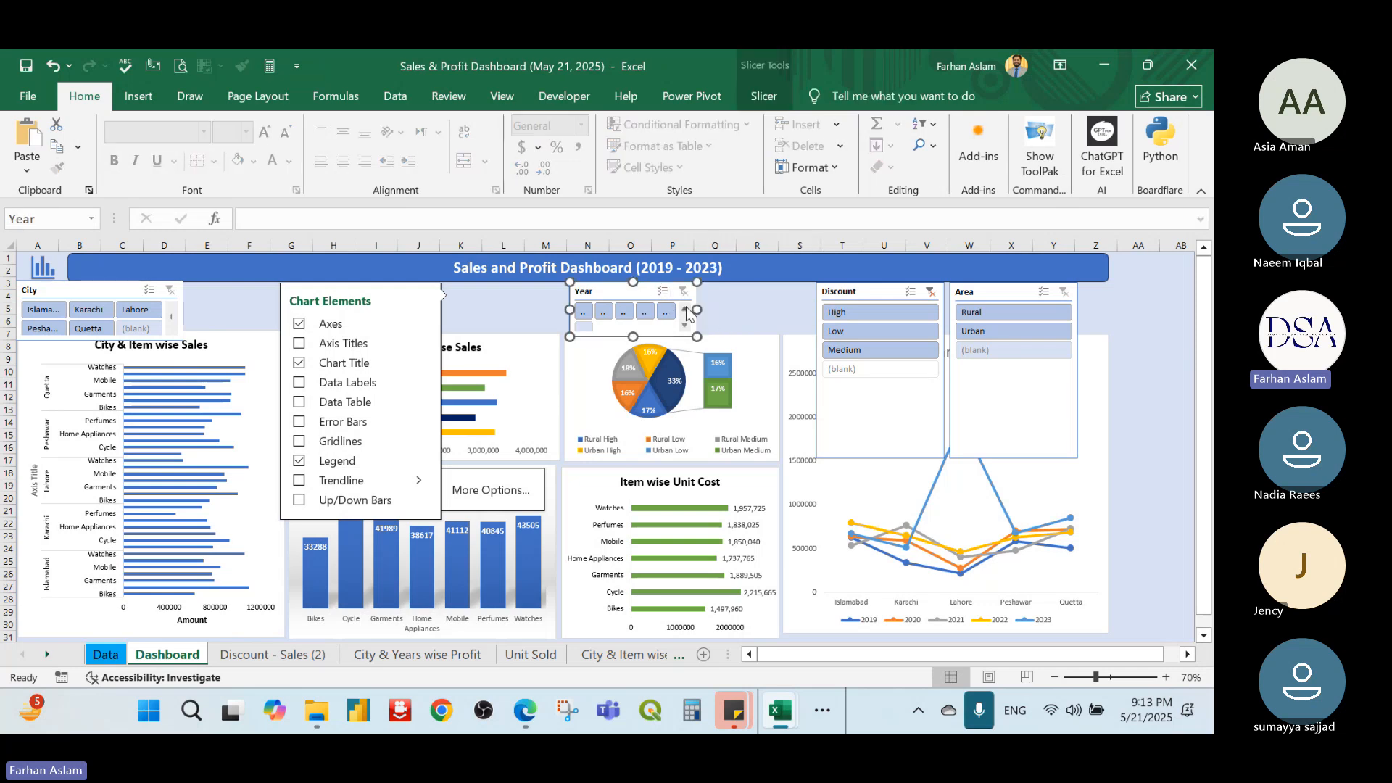
drag(696, 310, 779, 309)
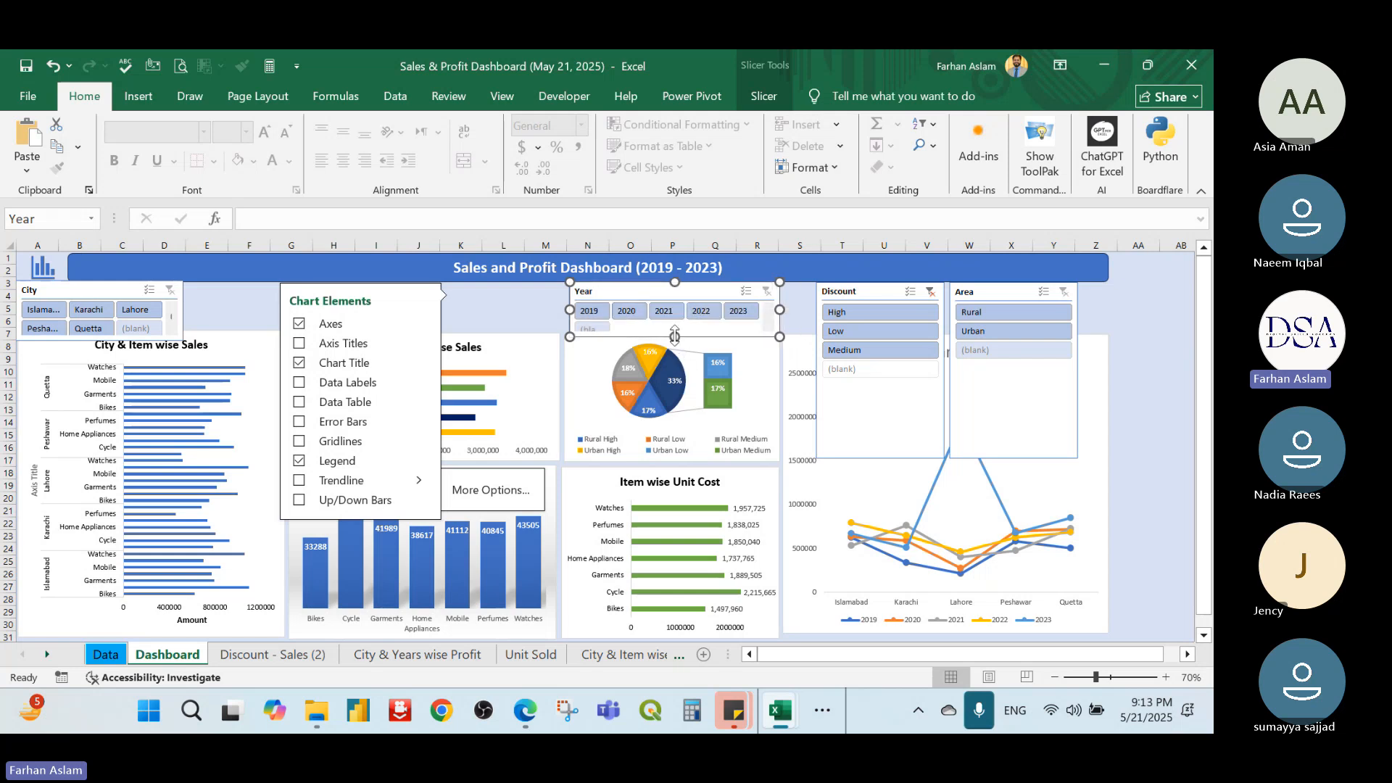
drag(674, 336, 700, 295)
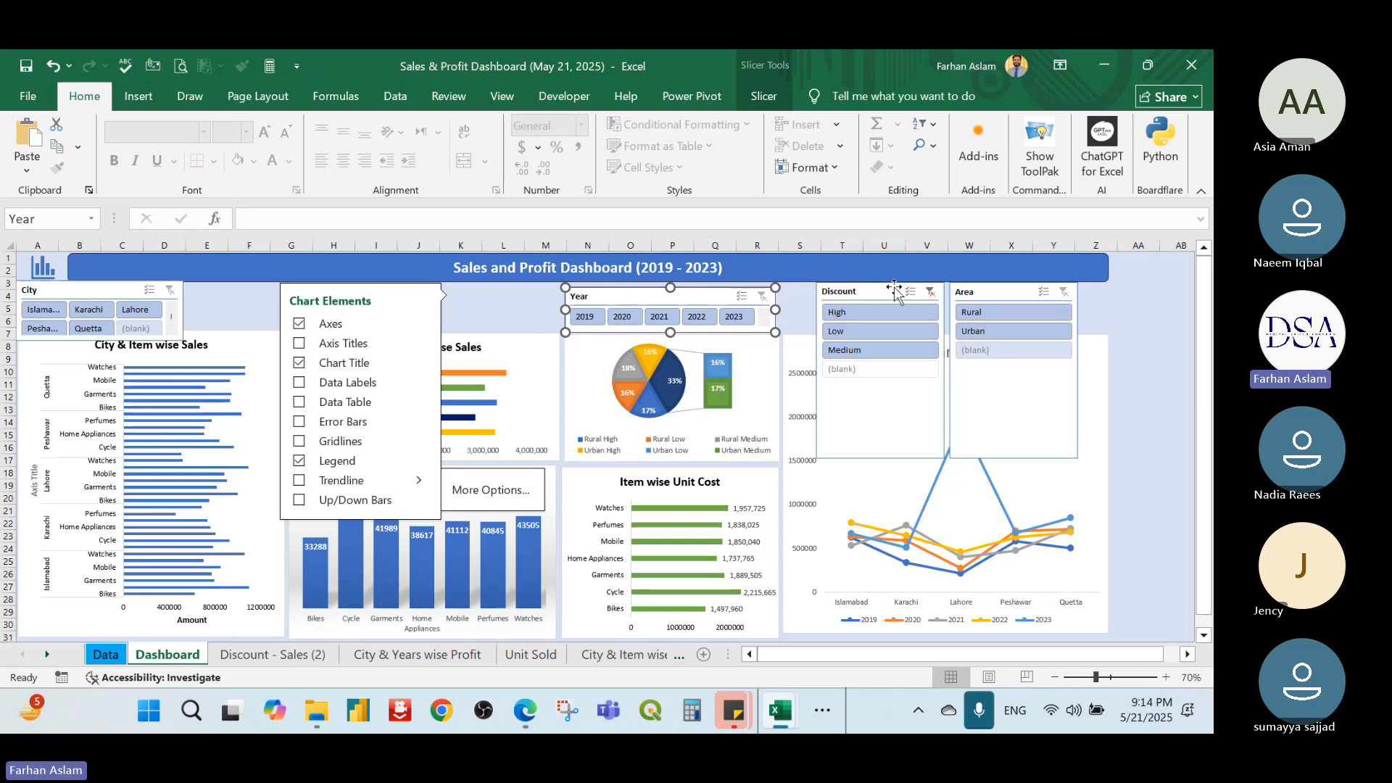
Lay out the Discount slicer in three columns and reduce its height to a single row of buttons
click(850, 306)
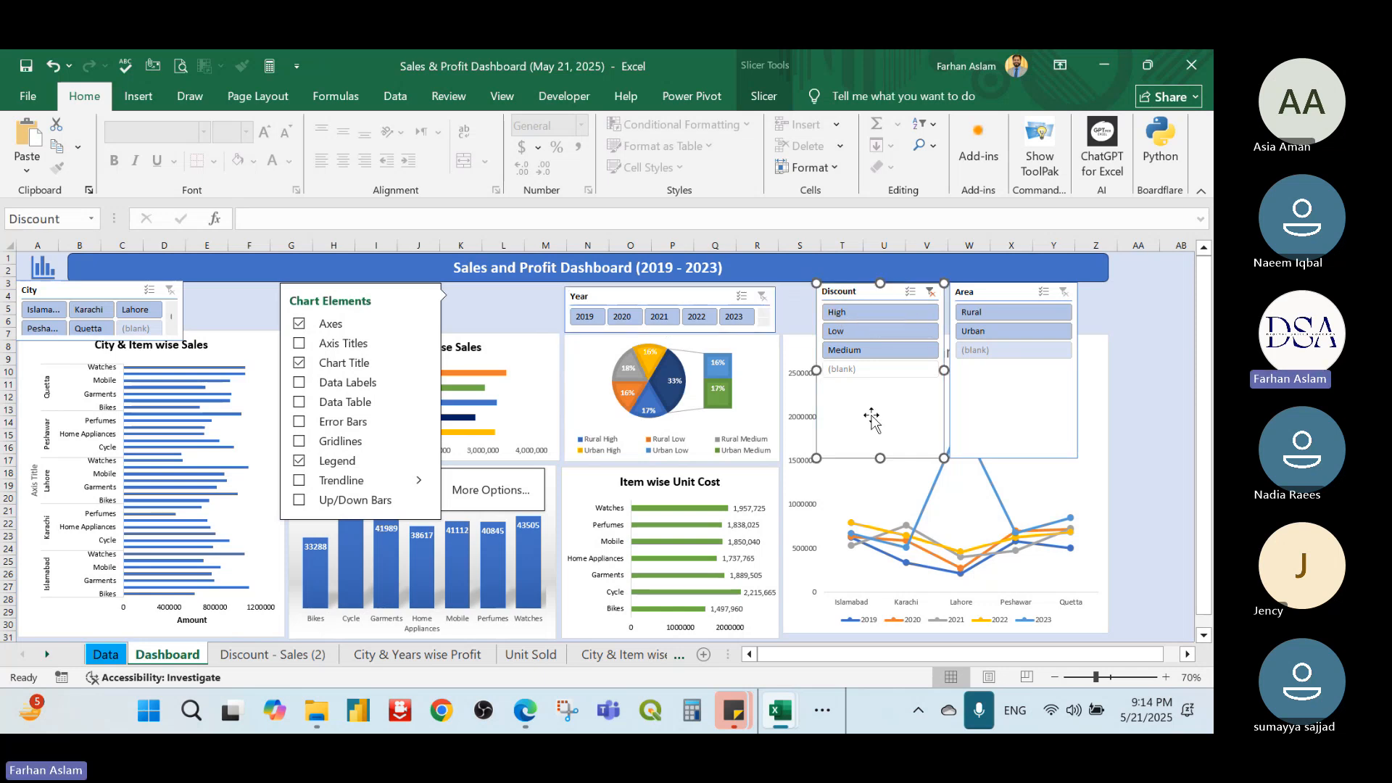
drag(879, 457, 879, 381)
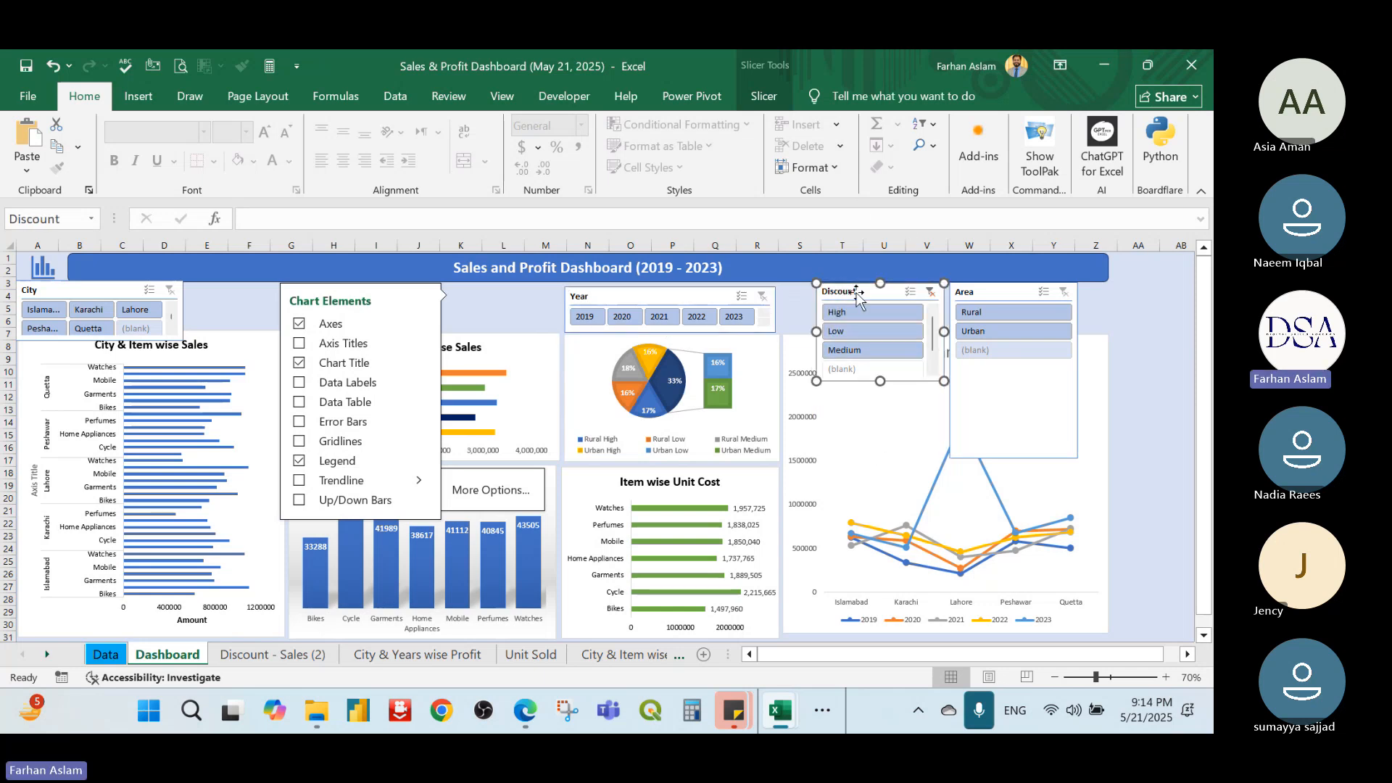
click(763, 96)
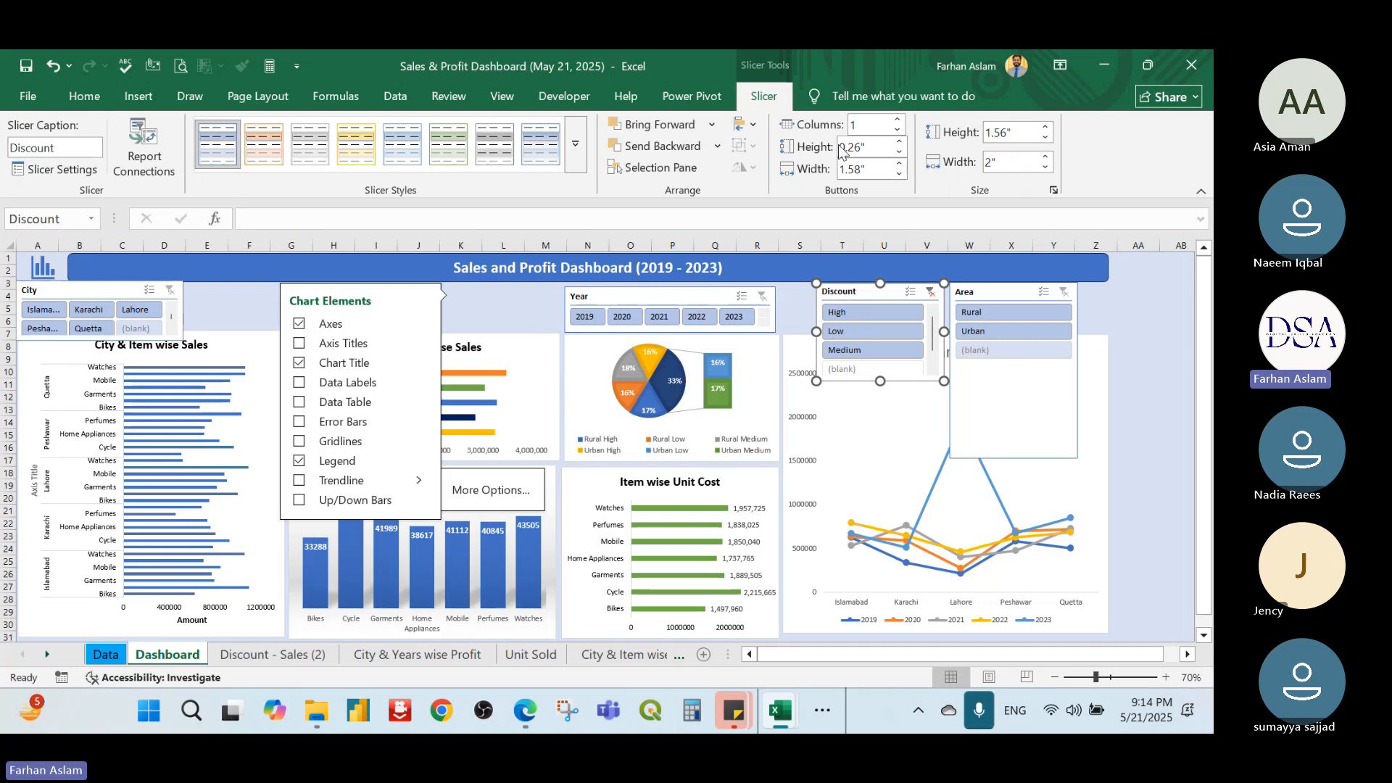
click(898, 120)
click(898, 121)
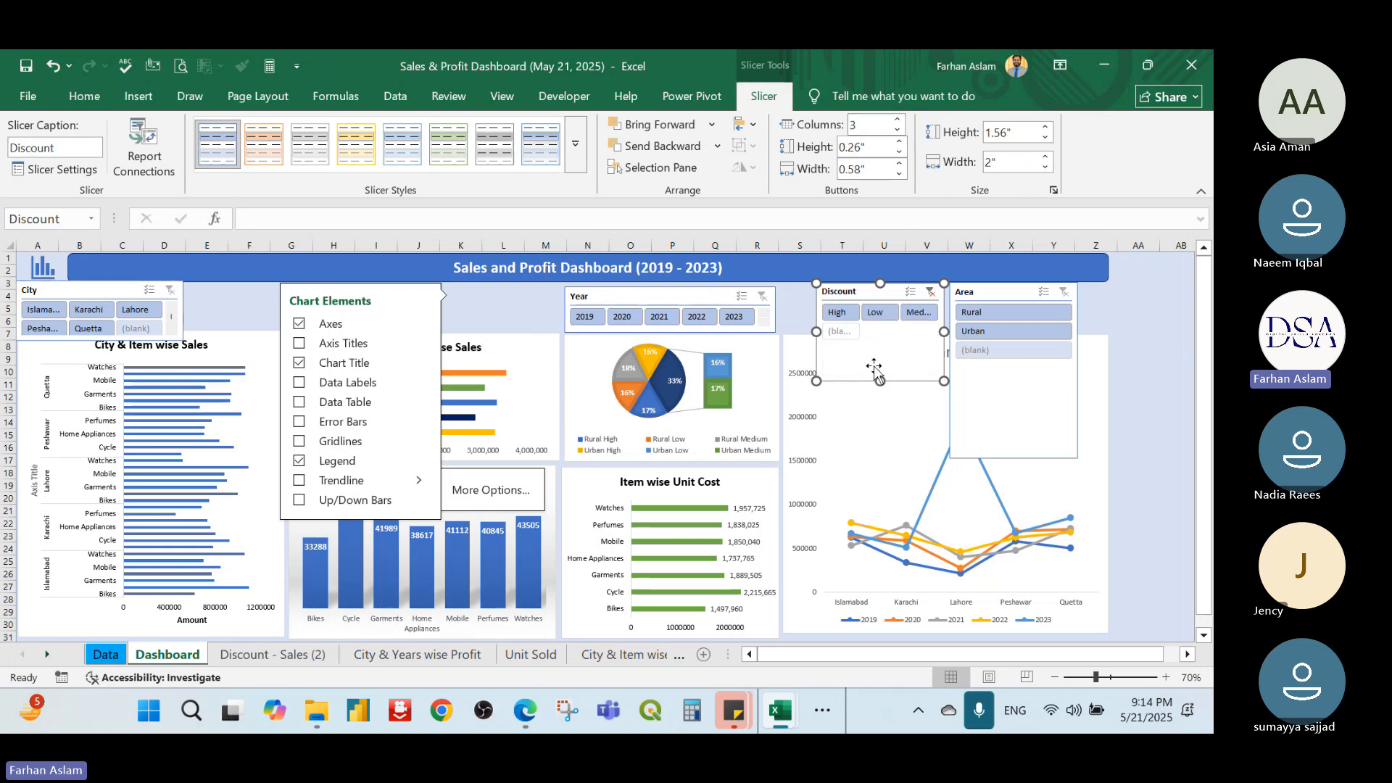
drag(884, 322, 884, 328)
Shift the Area slicer slightly away from the Discount slicer and clear the Discount filter
click(1013, 294)
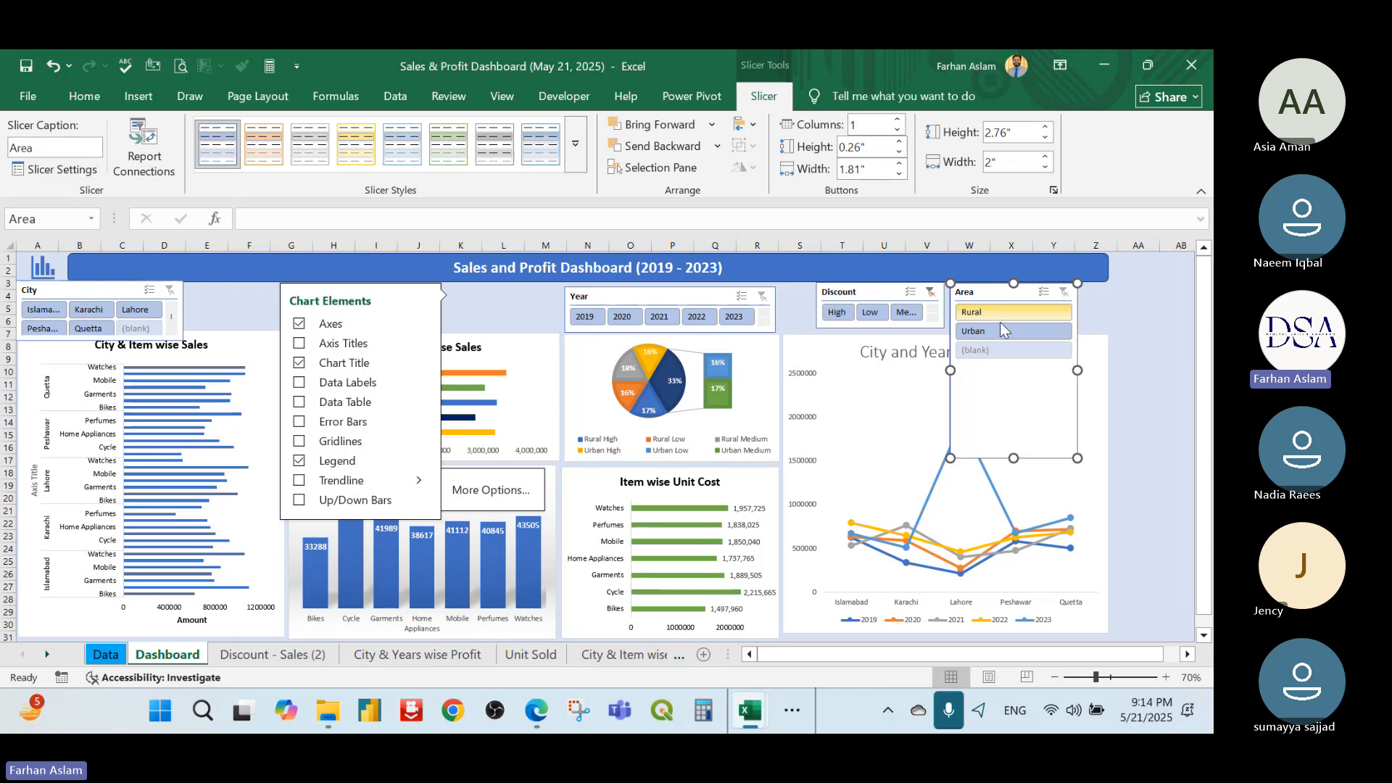
drag(999, 322, 1008, 321)
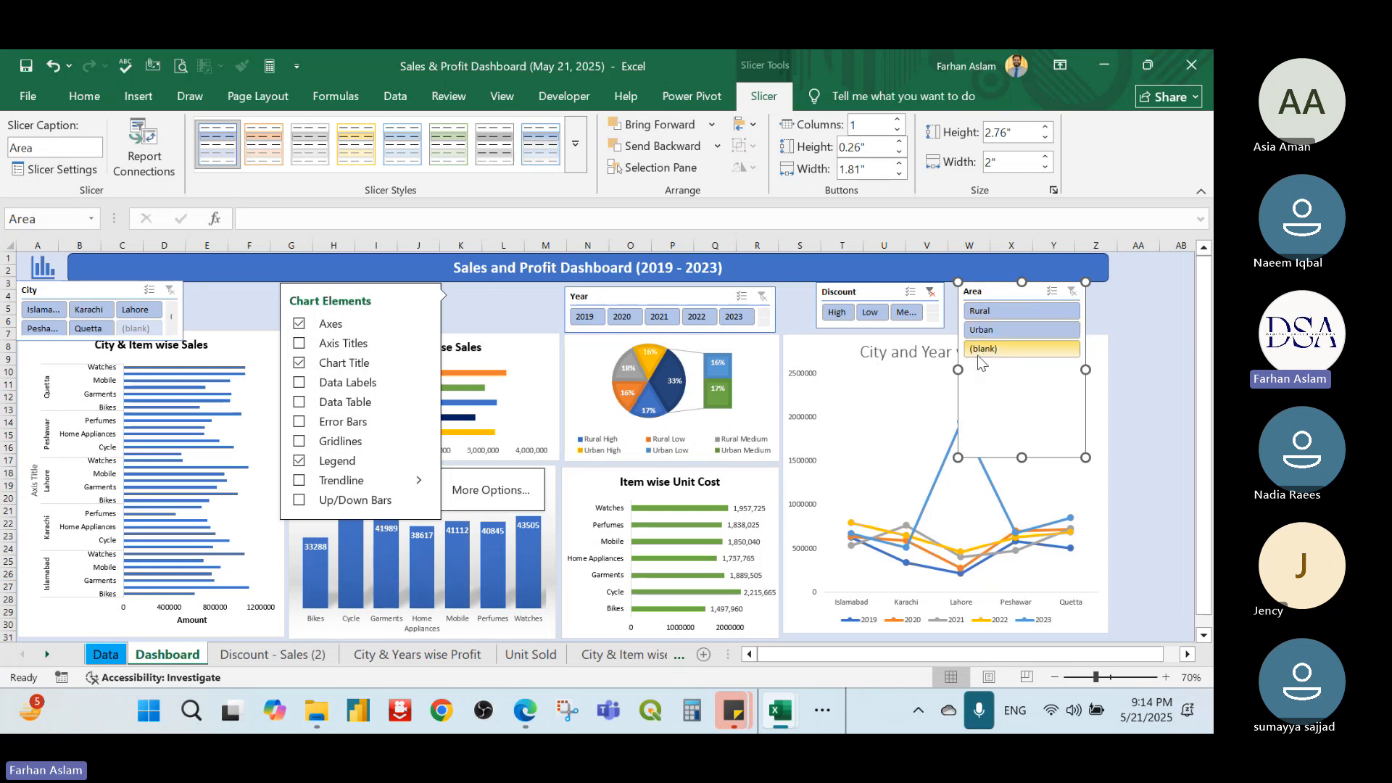
click(930, 293)
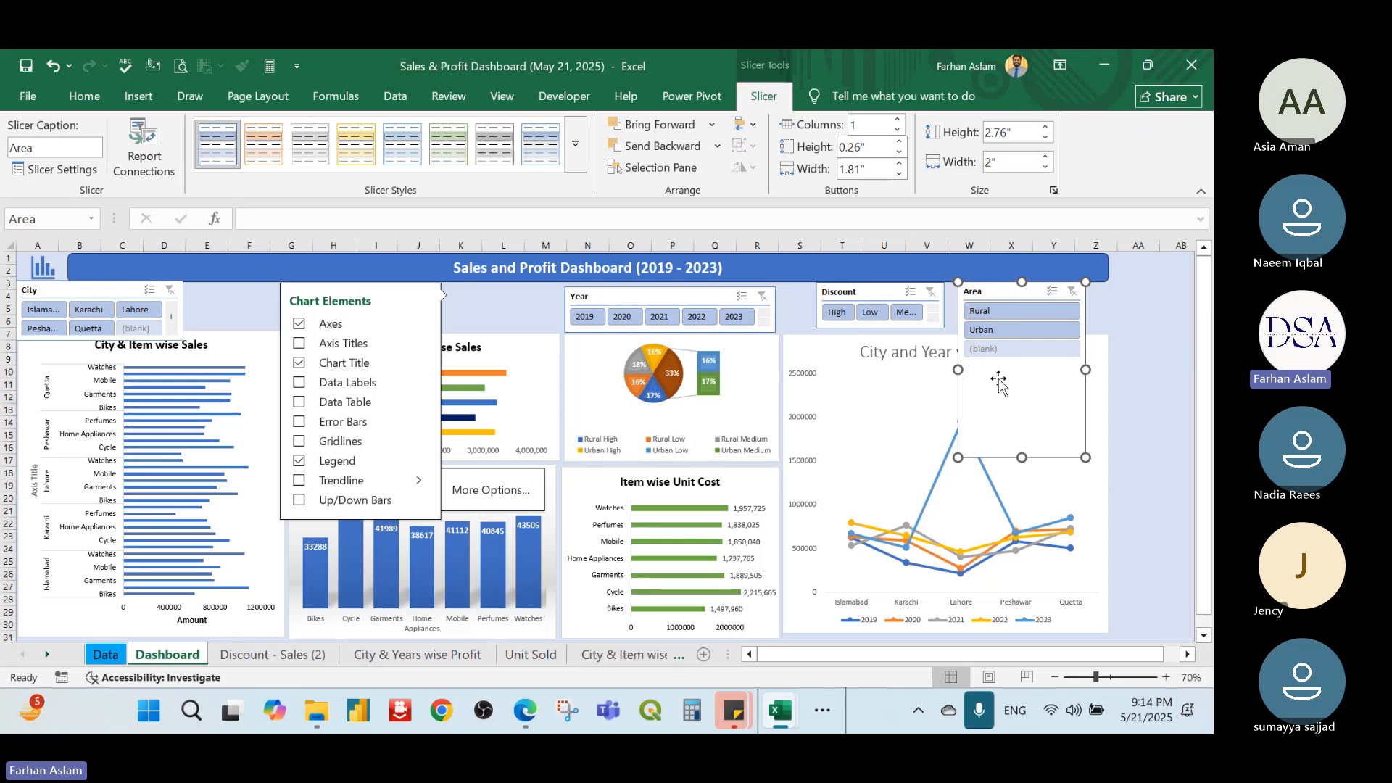
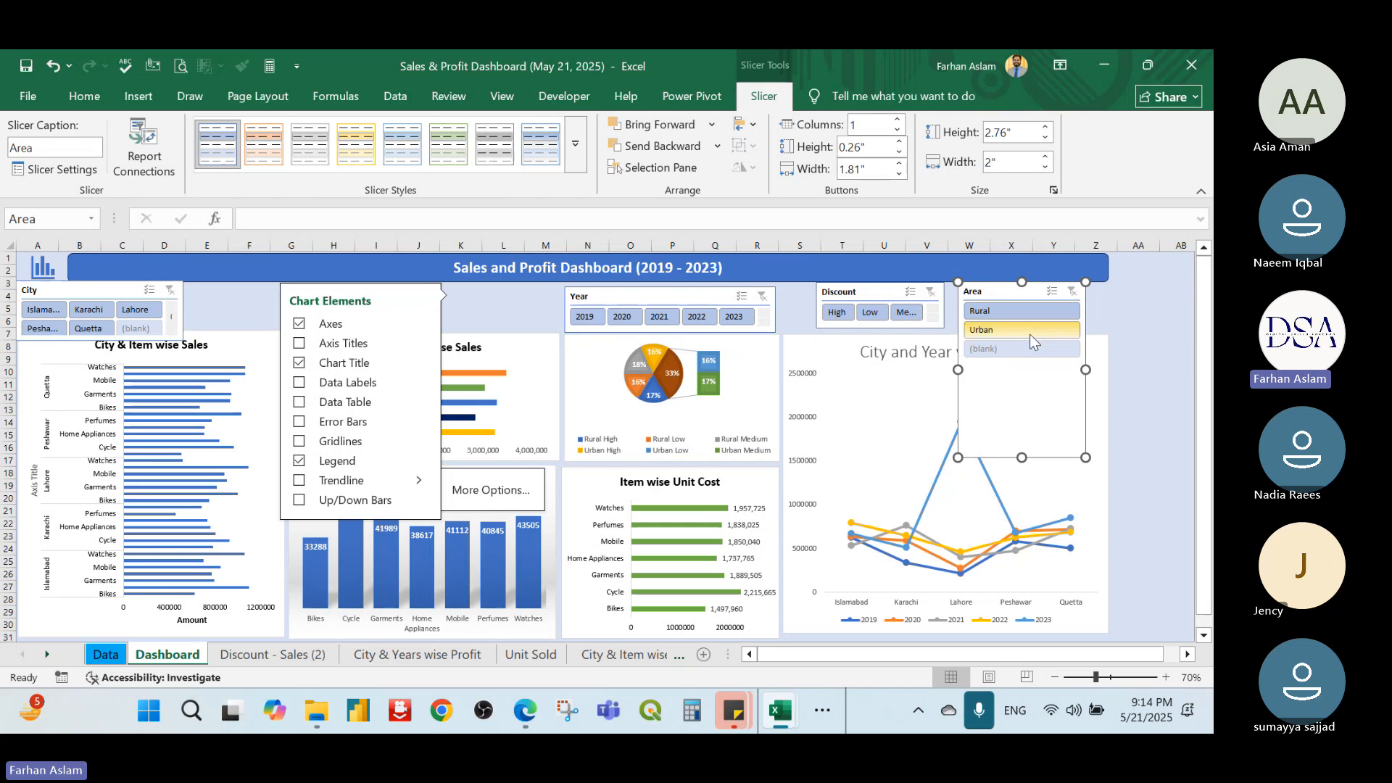
Turn off the header display of the Area slicer in its slicer settings
right_click(1001, 297)
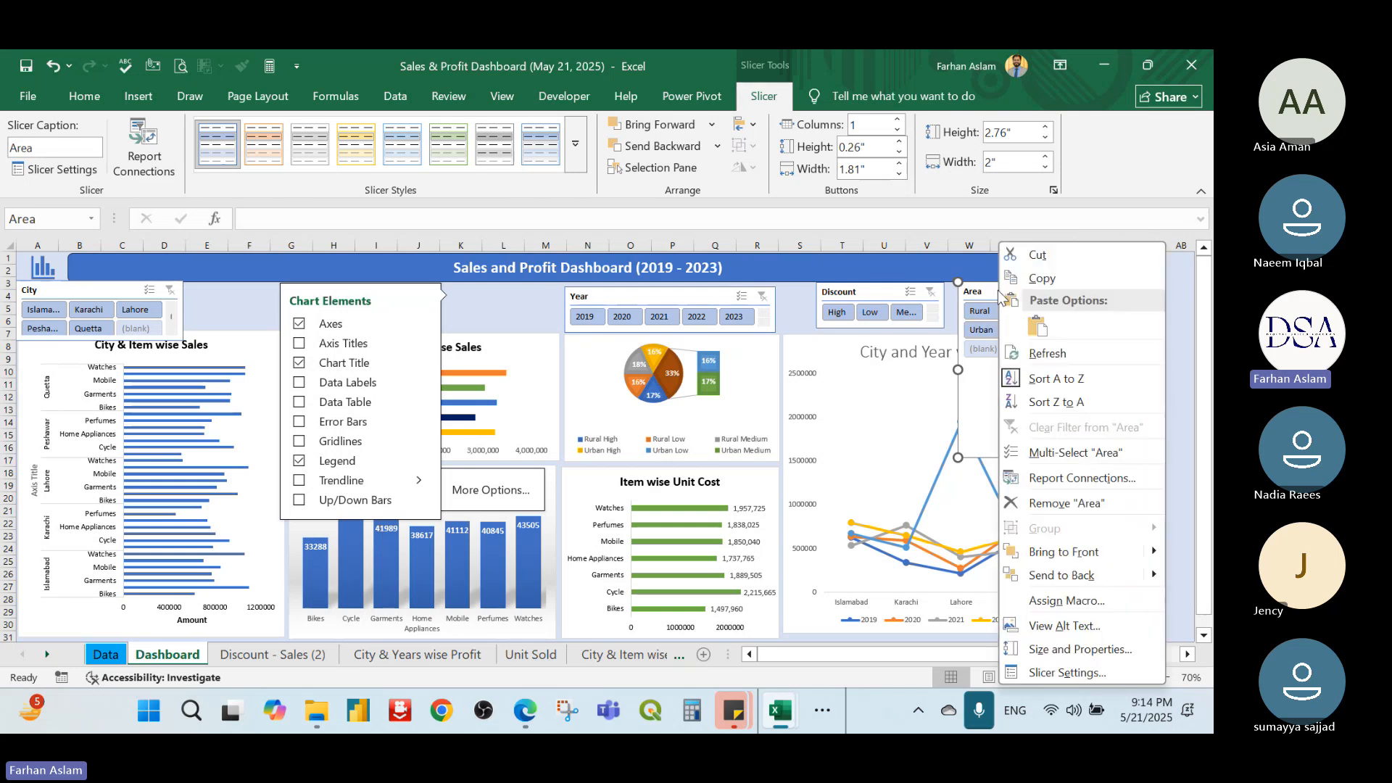
click(1096, 674)
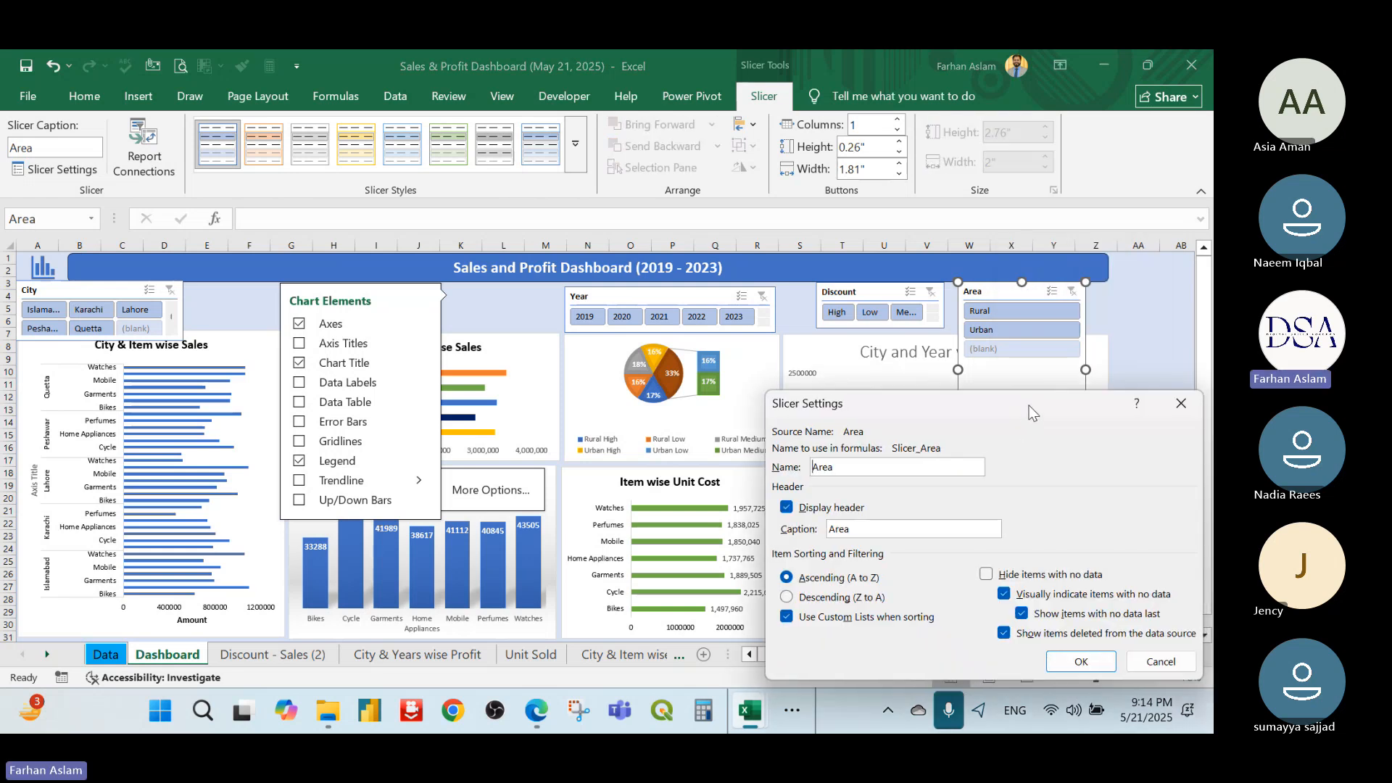
drag(1034, 413, 458, 358)
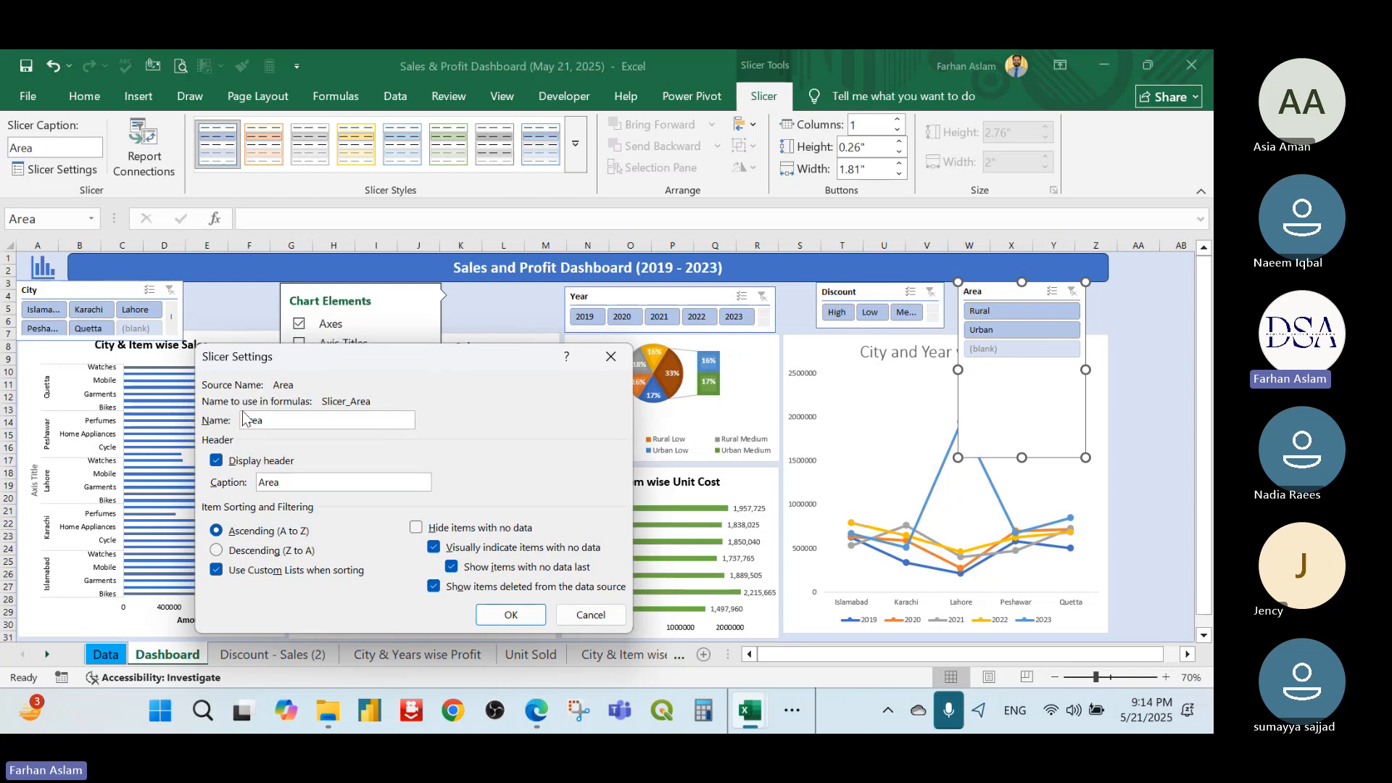
drag(288, 419, 213, 422)
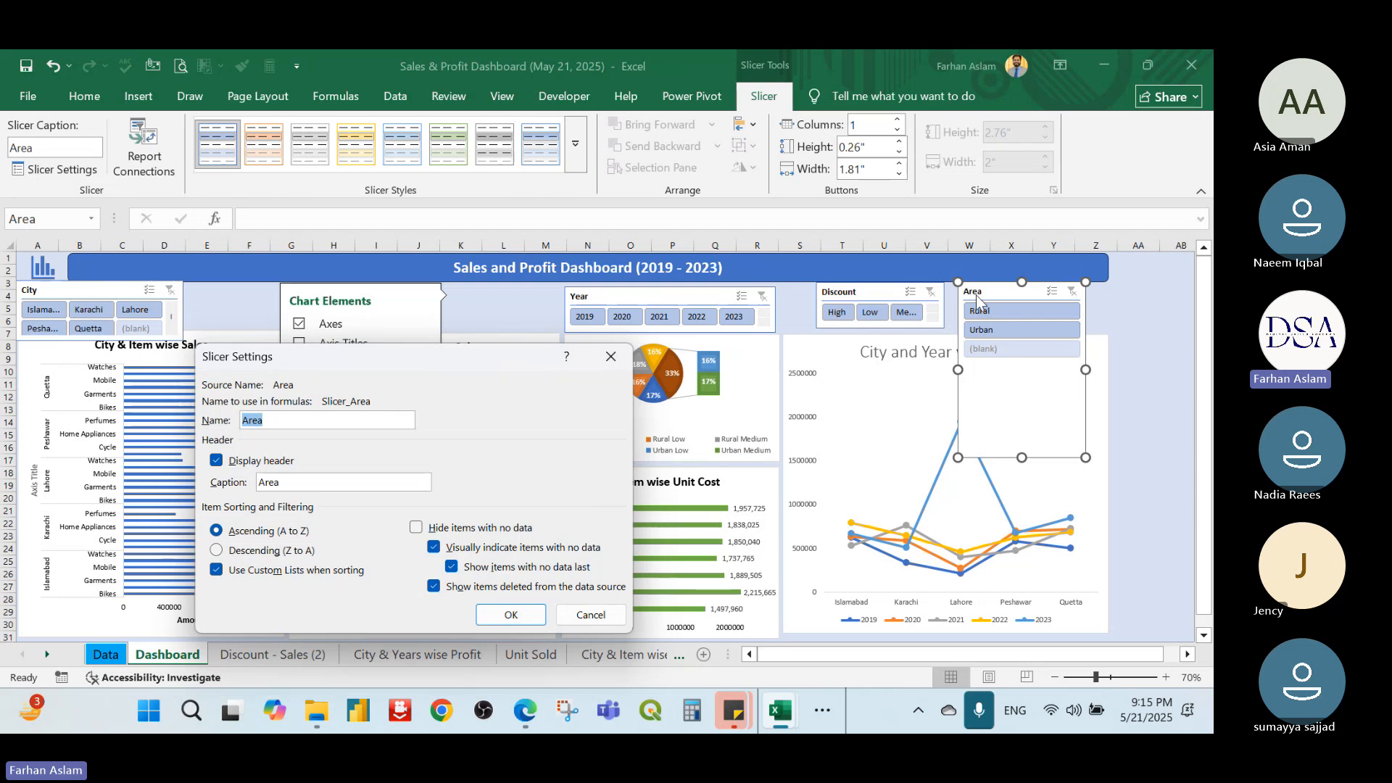
click(216, 461)
click(511, 614)
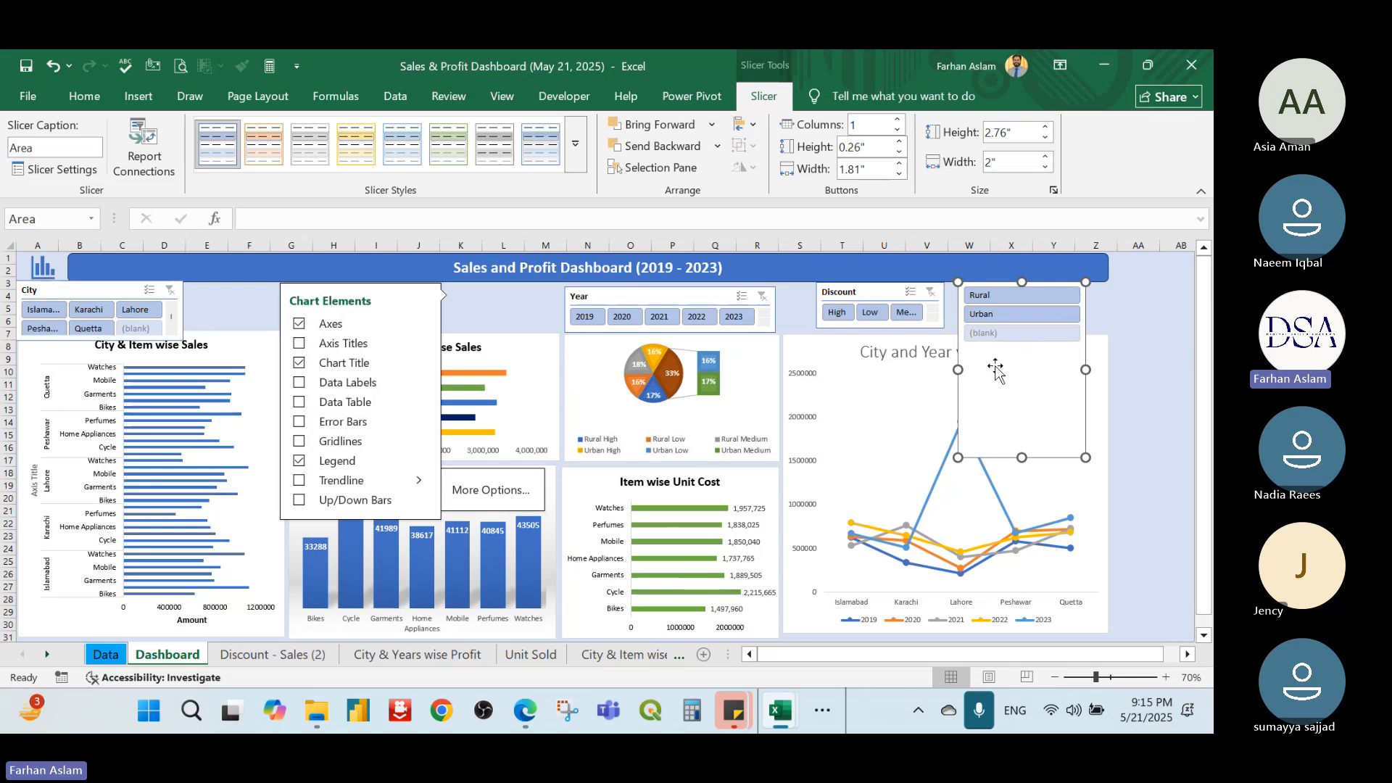
Turn the Area slicer's header display back on and hide its items with no data
right_click(1004, 348)
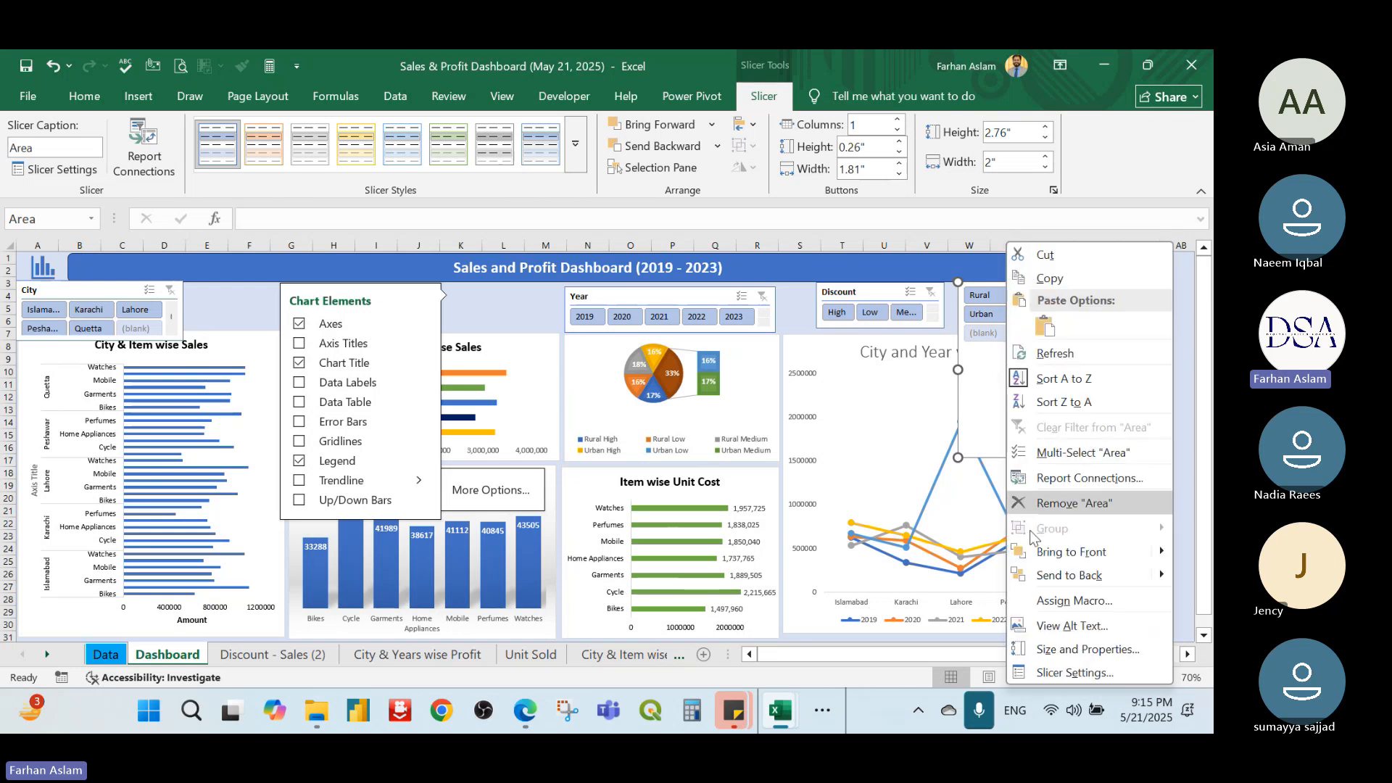
click(1039, 672)
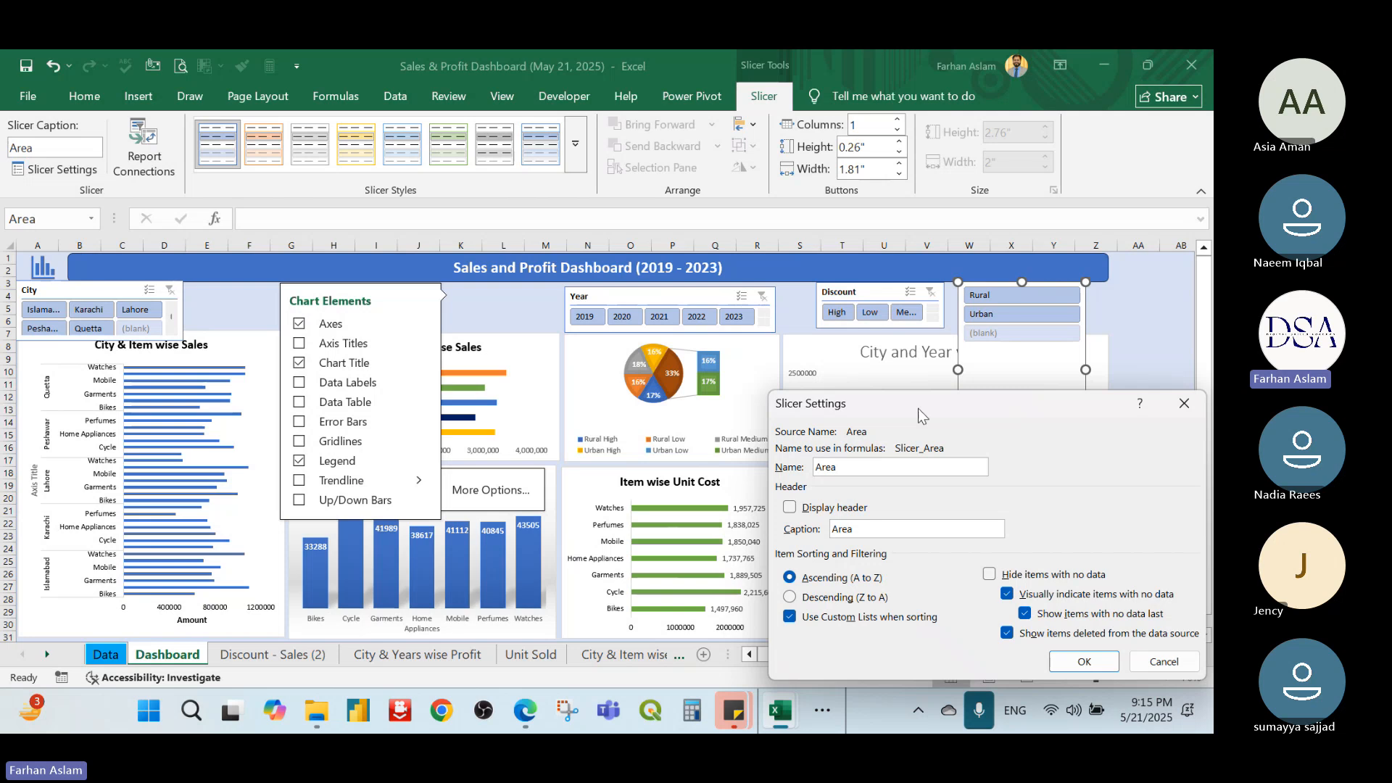
drag(918, 408, 310, 326)
click(193, 426)
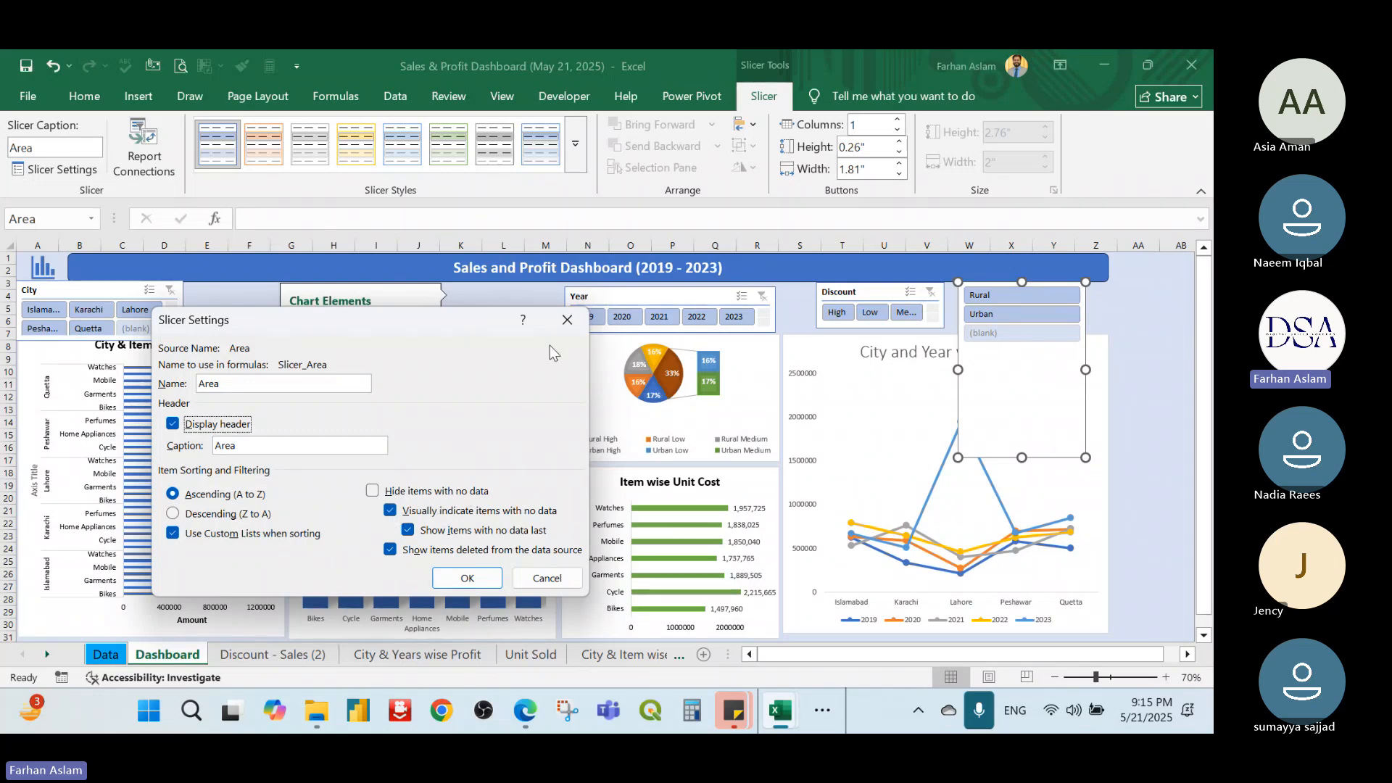
drag(408, 317, 476, 318)
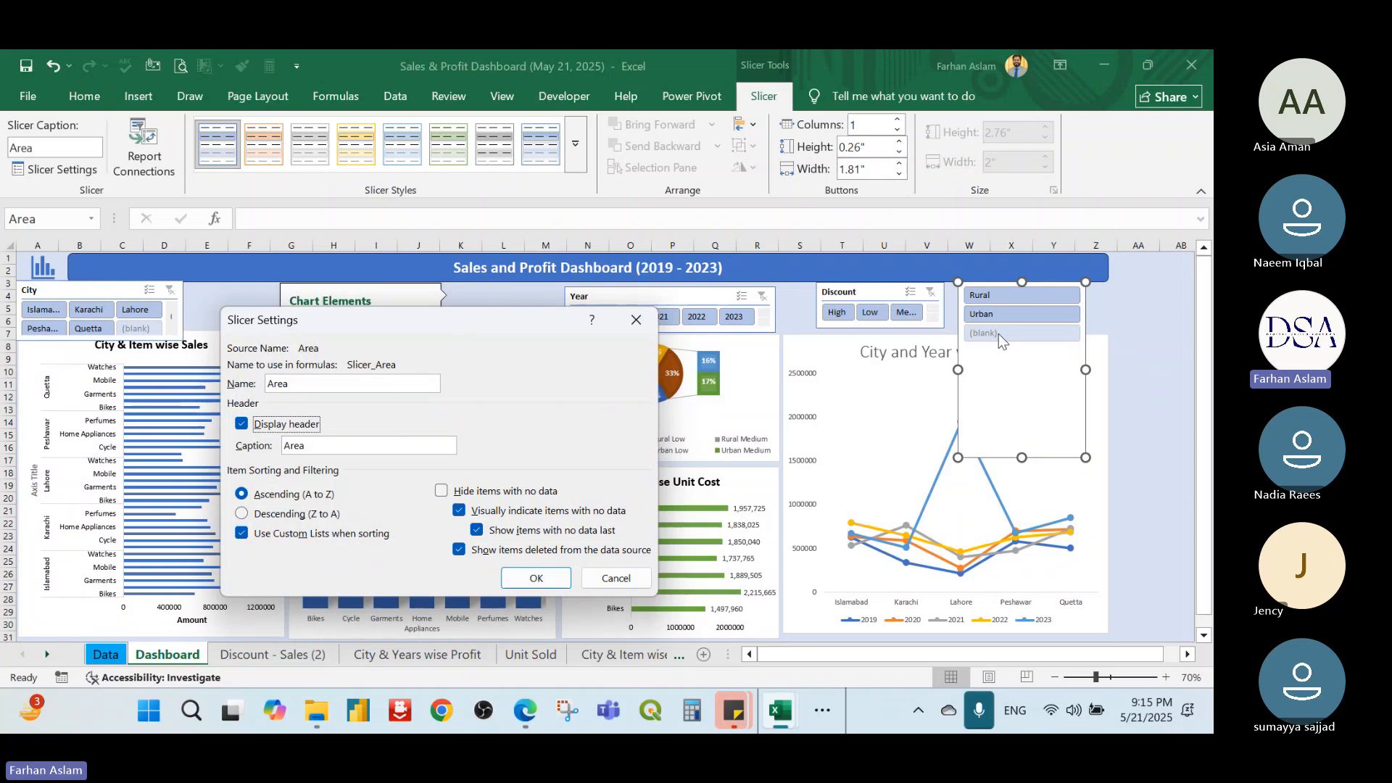
click(444, 493)
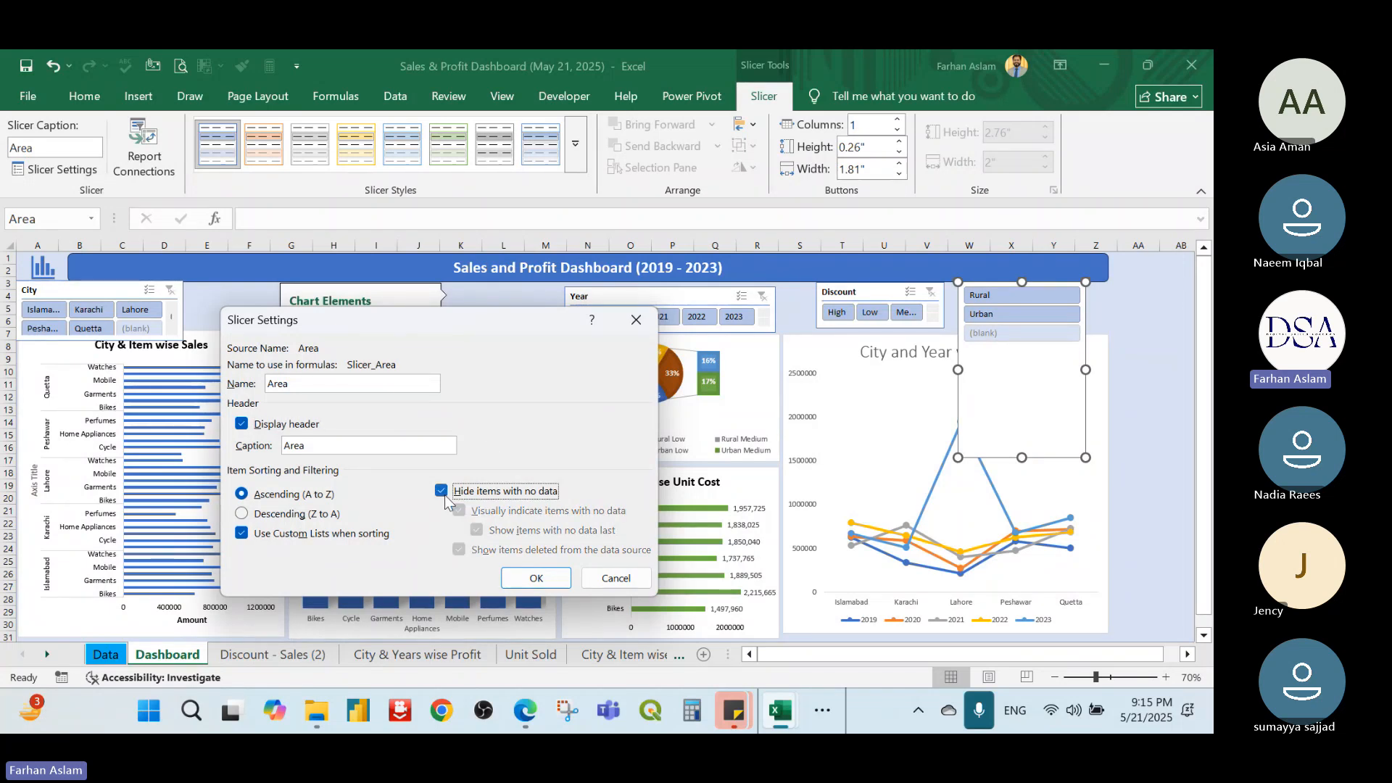
click(536, 578)
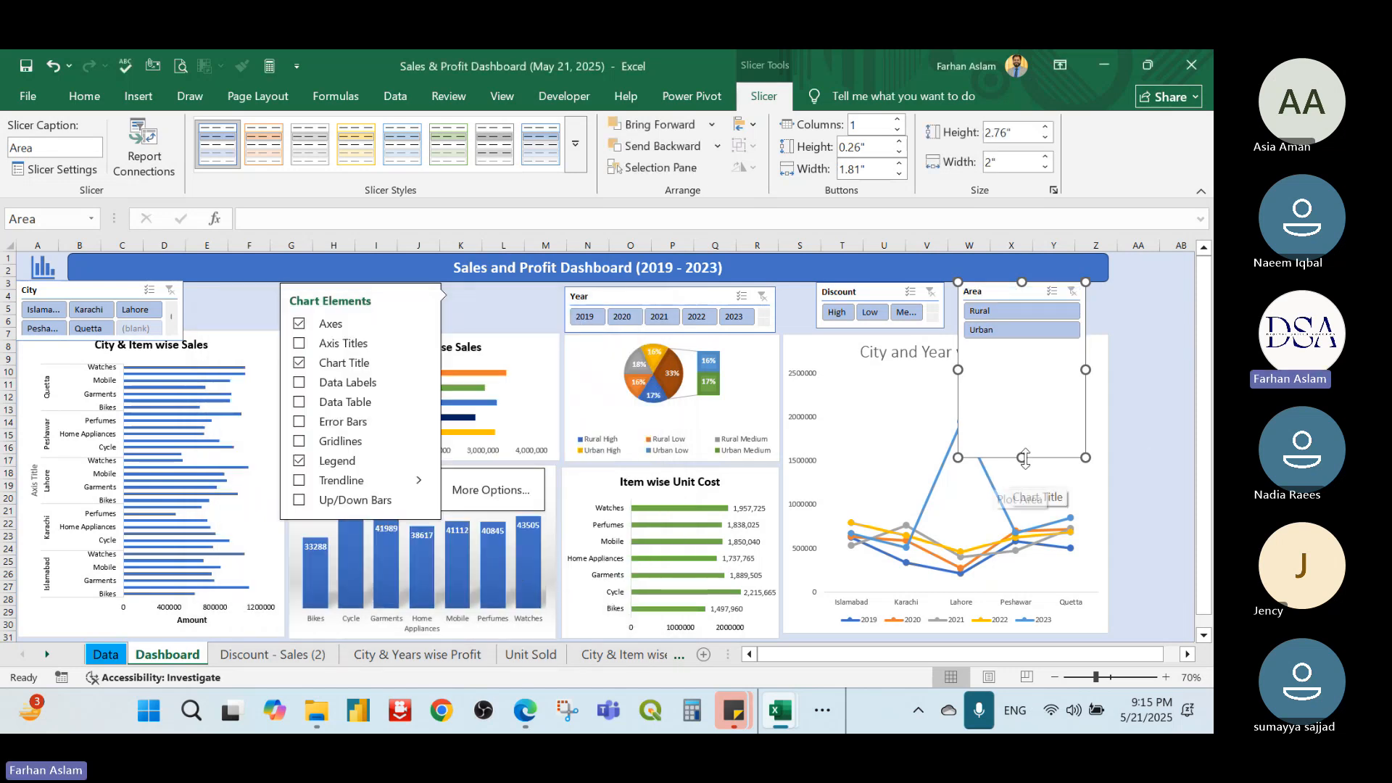
Lay out the Area slicer as a single two-column row about 0.71" high and 2.06" wide at the dashboard's right edge
drag(1039, 345, 993, 342)
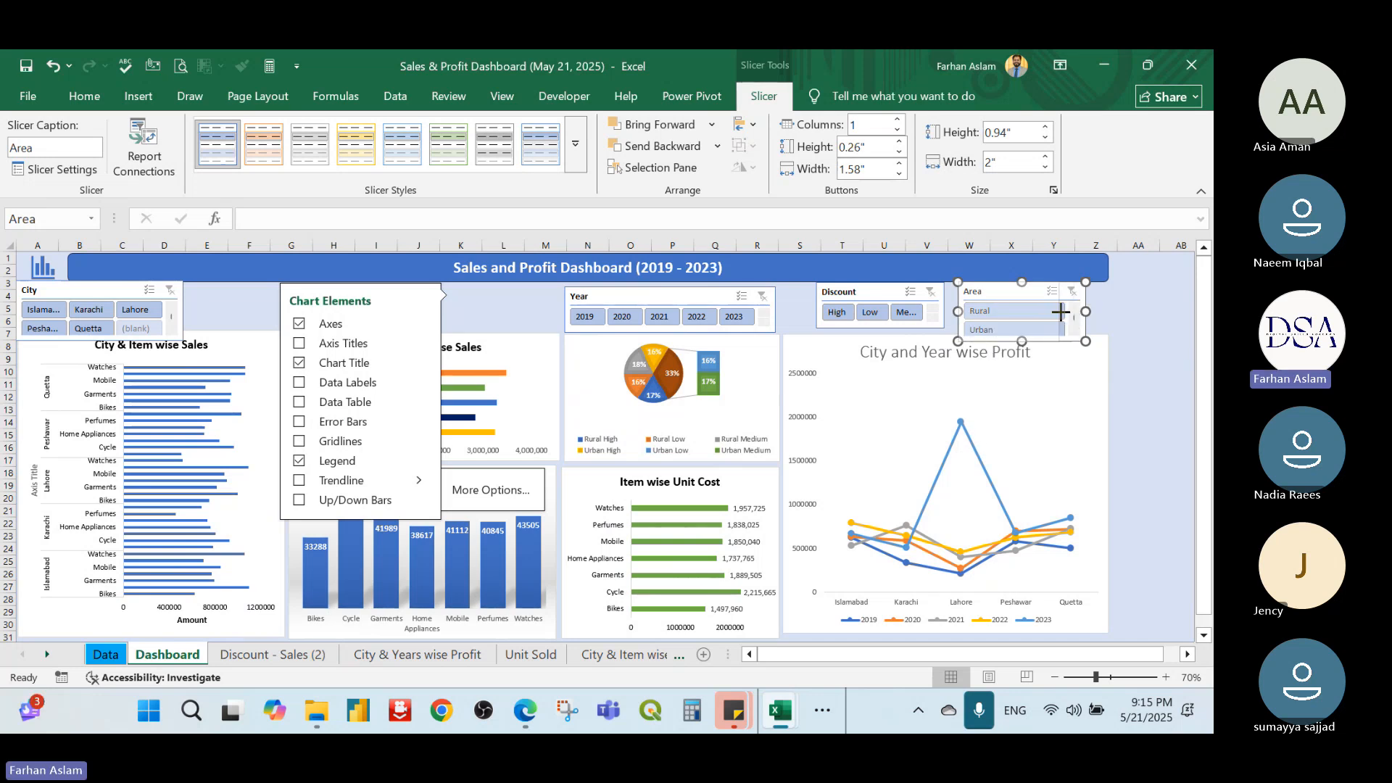
drag(1060, 311, 1065, 311)
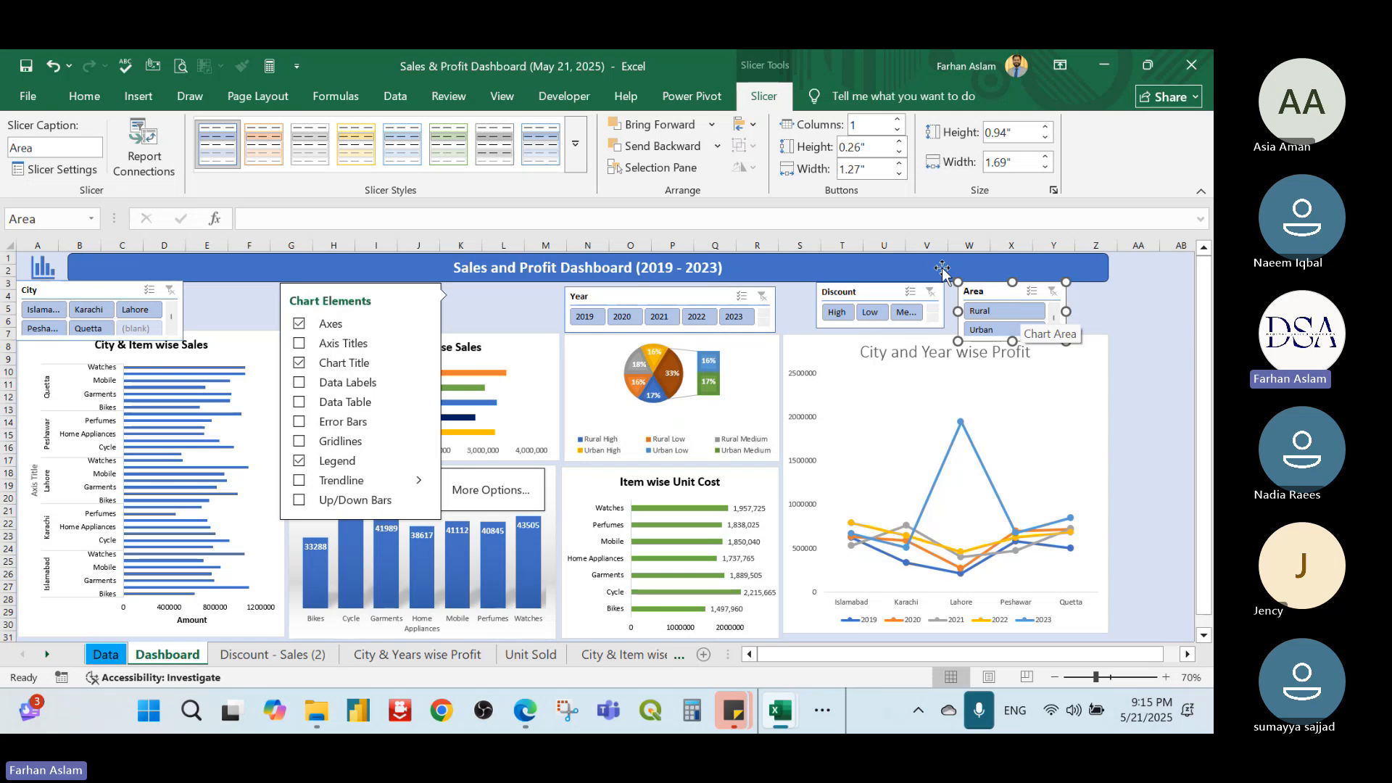
click(897, 119)
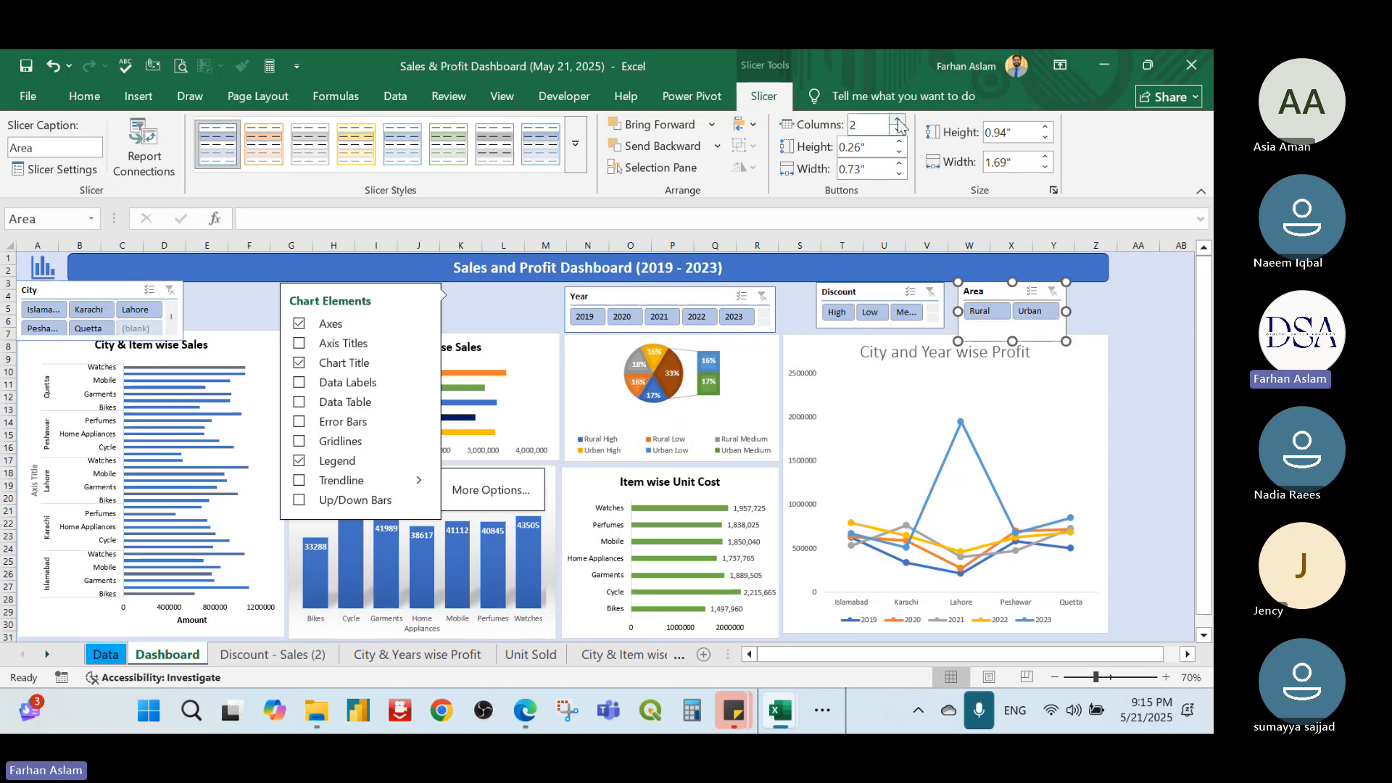
drag(1012, 340, 1087, 308)
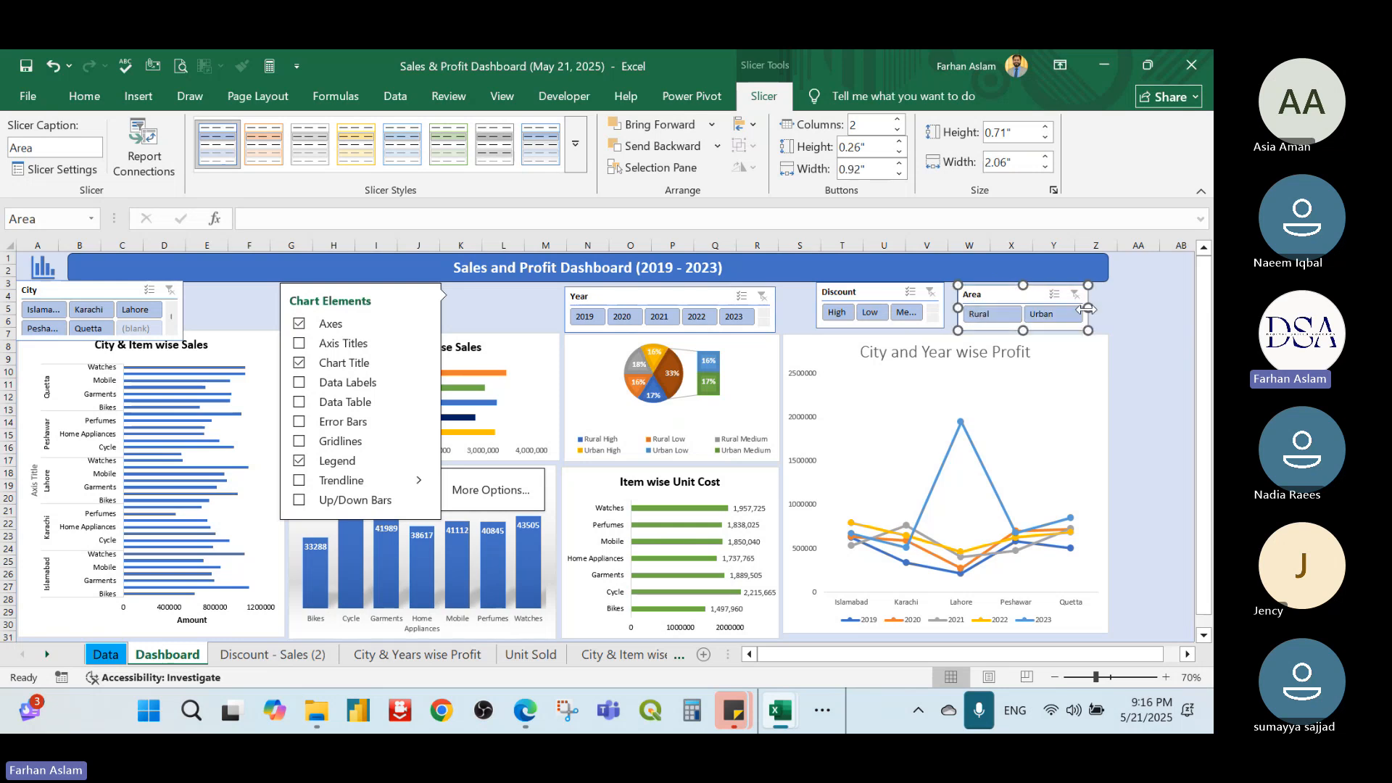
drag(989, 295, 1011, 293)
Move the Discount slicer next to the Area slicer and hide its items with no data
drag(862, 294, 893, 293)
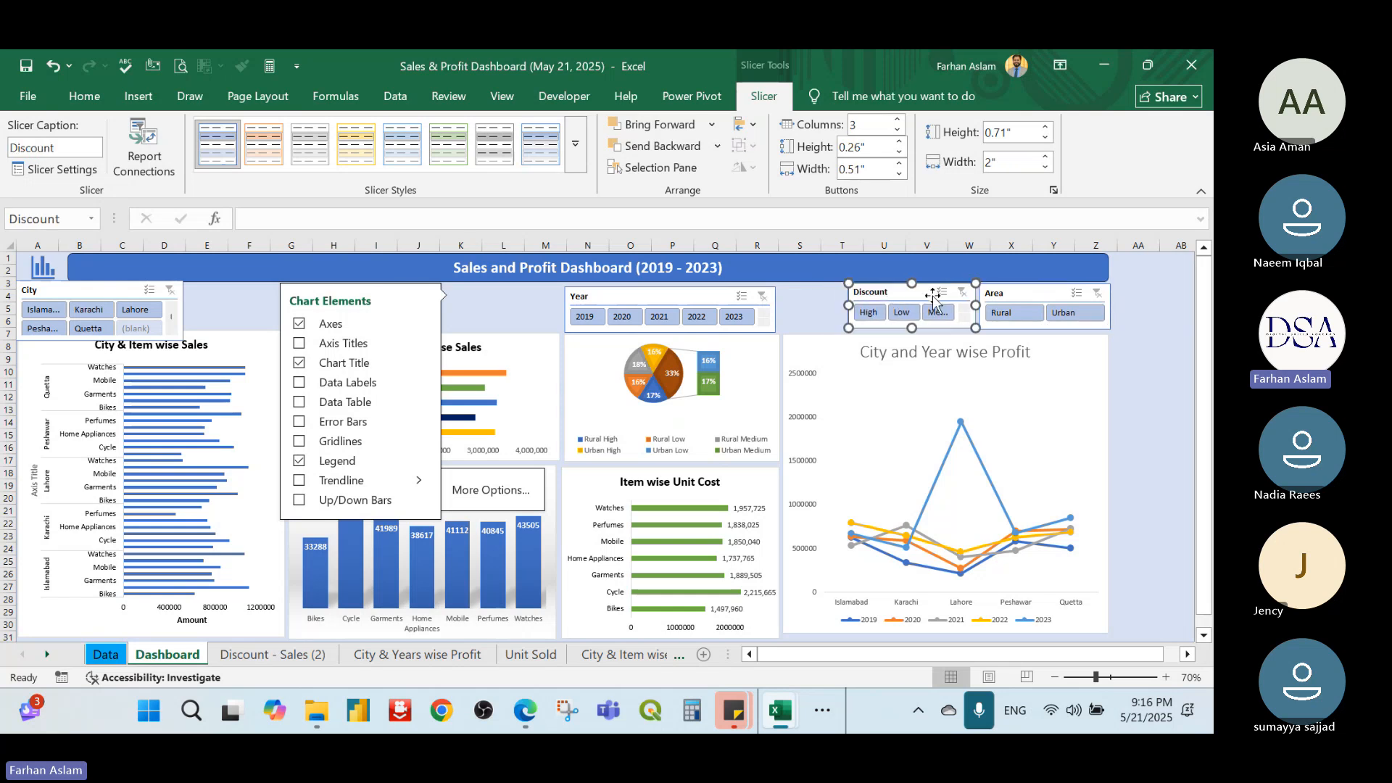
right_click(905, 293)
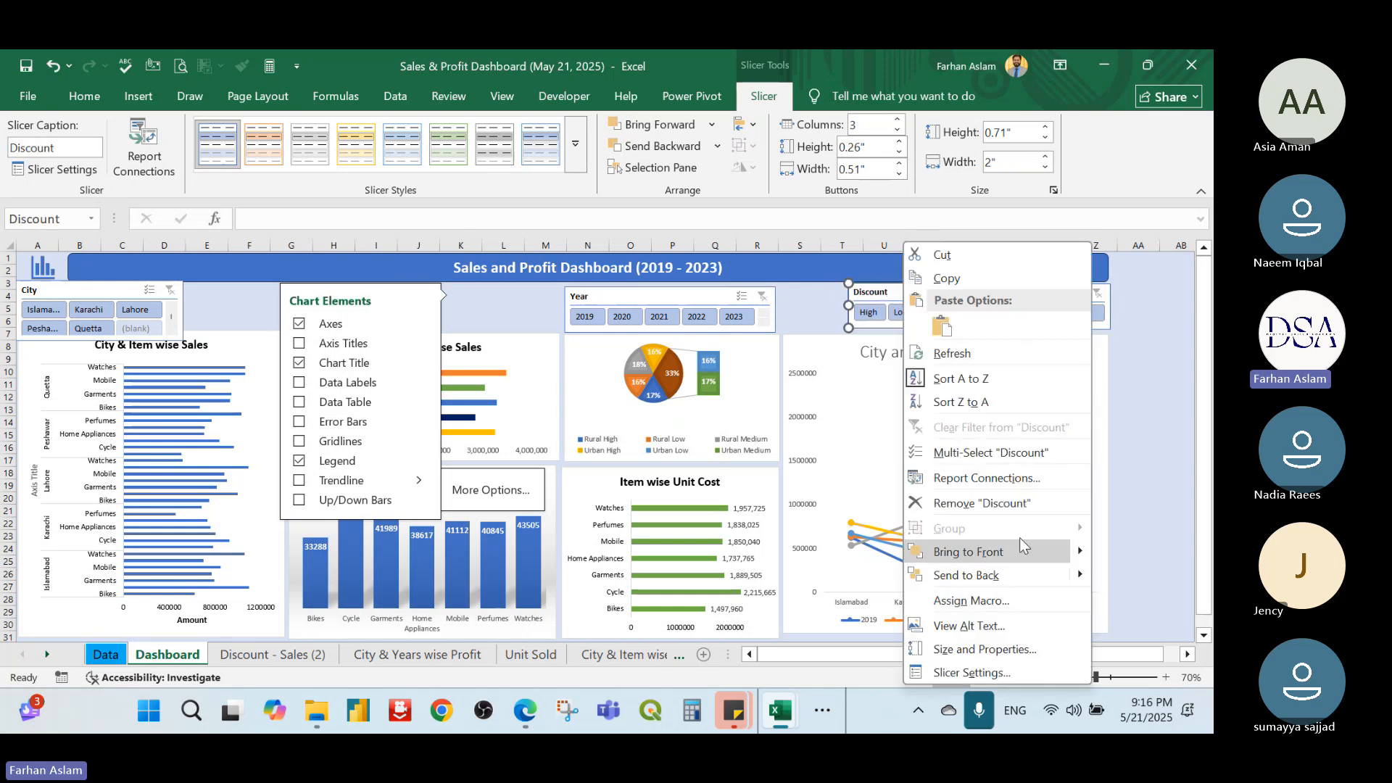
click(1025, 681)
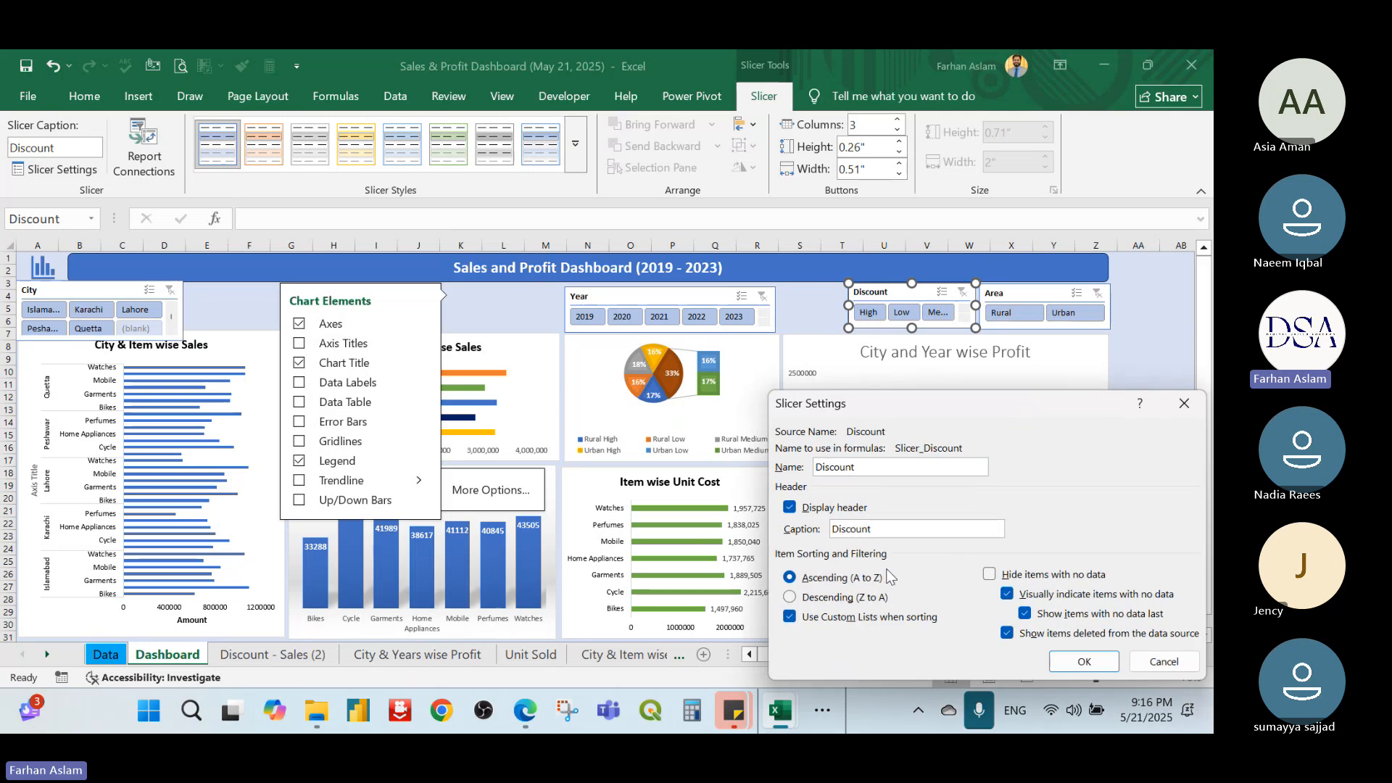
click(989, 575)
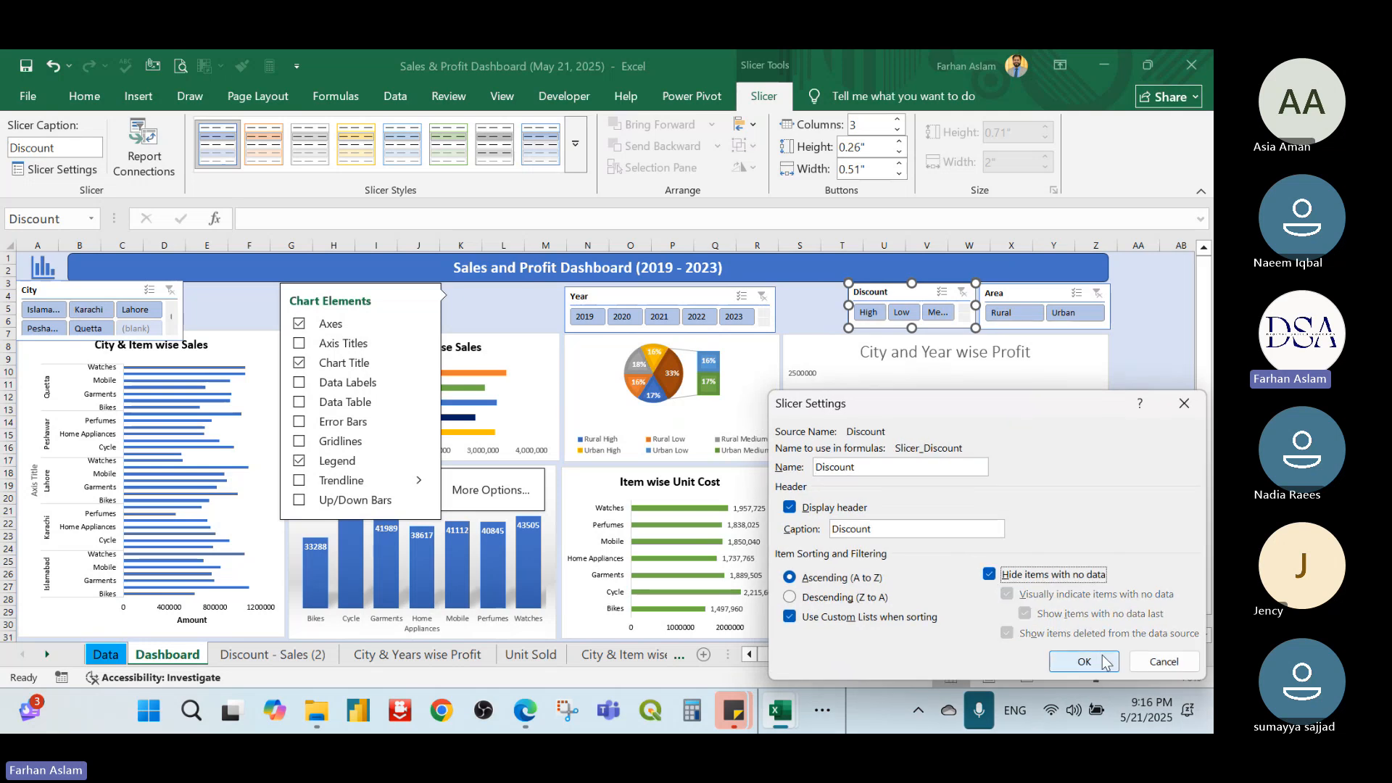
click(1084, 662)
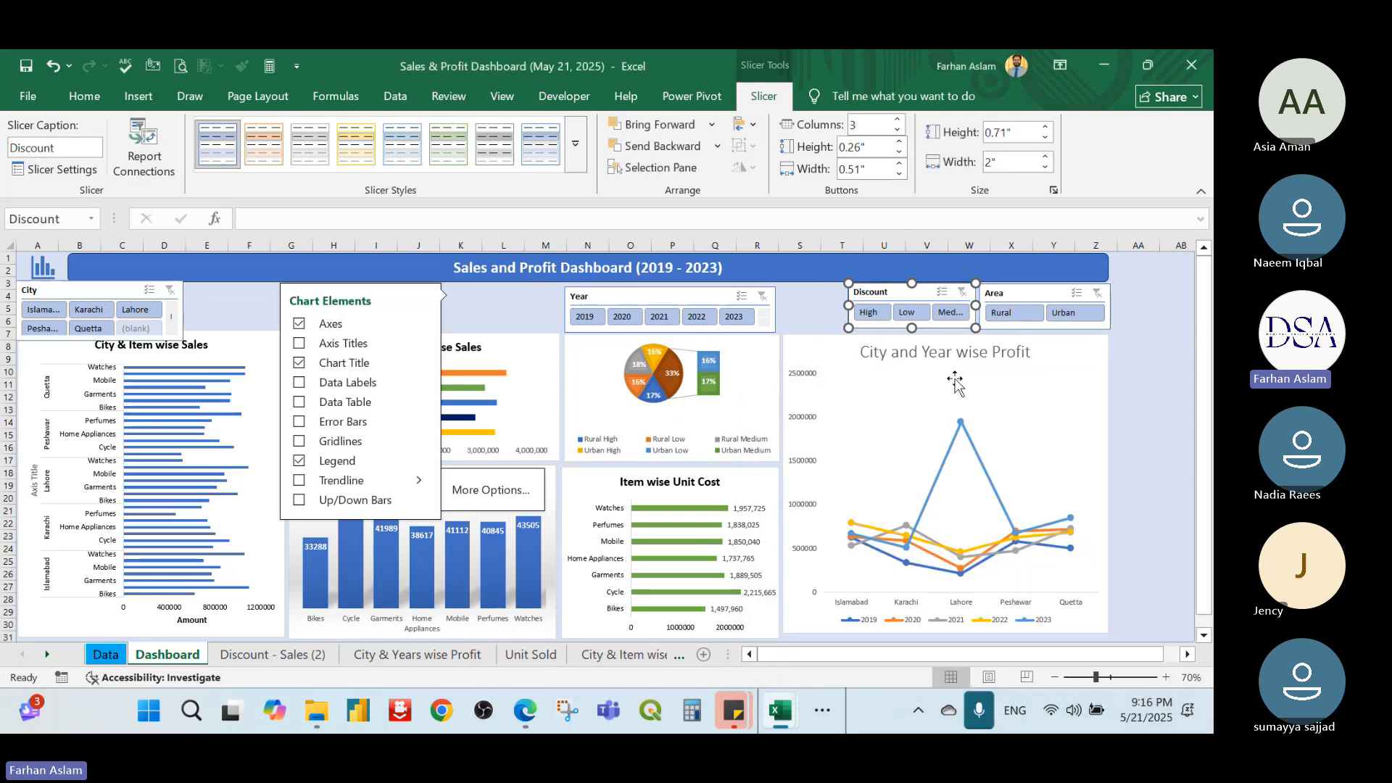
Hide items with no data in the Year slicer and widen it to about 3.42"
click(763, 325)
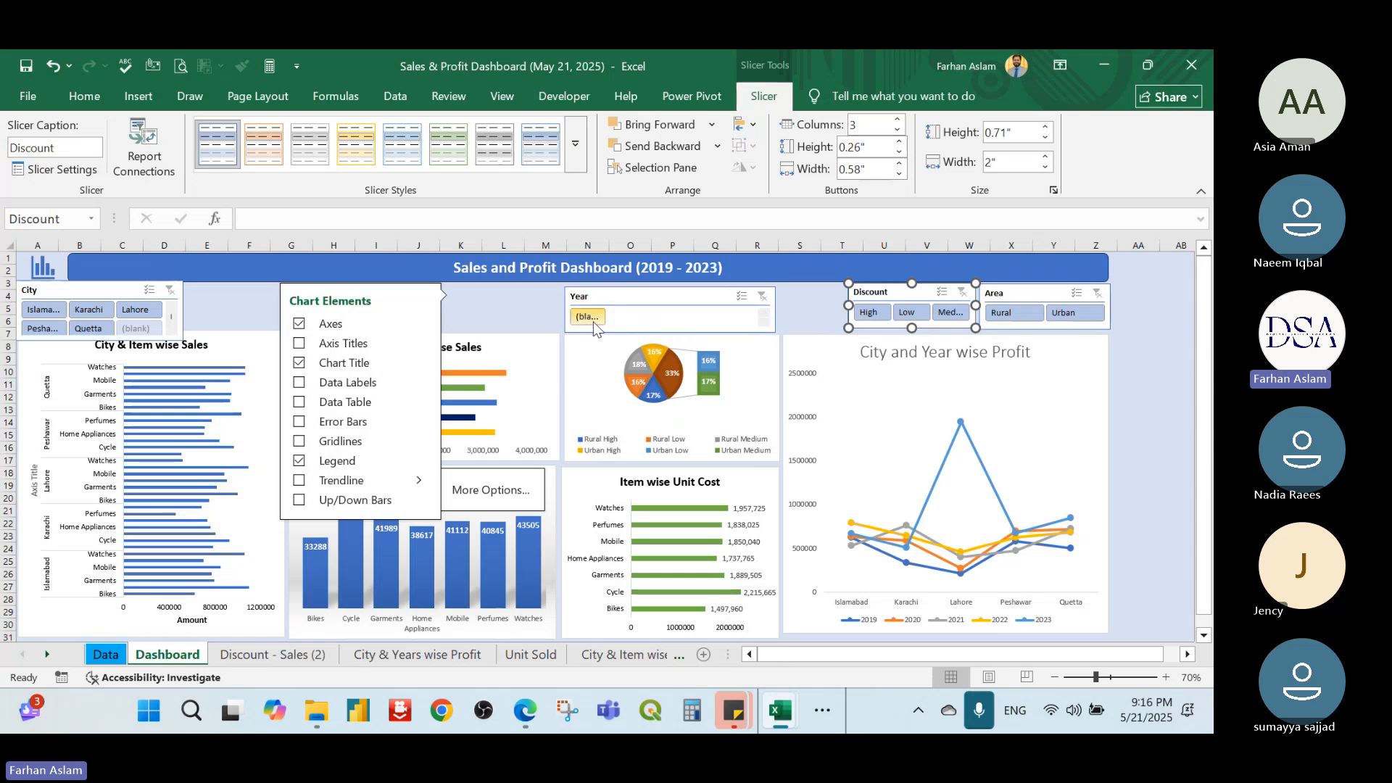
right_click(644, 300)
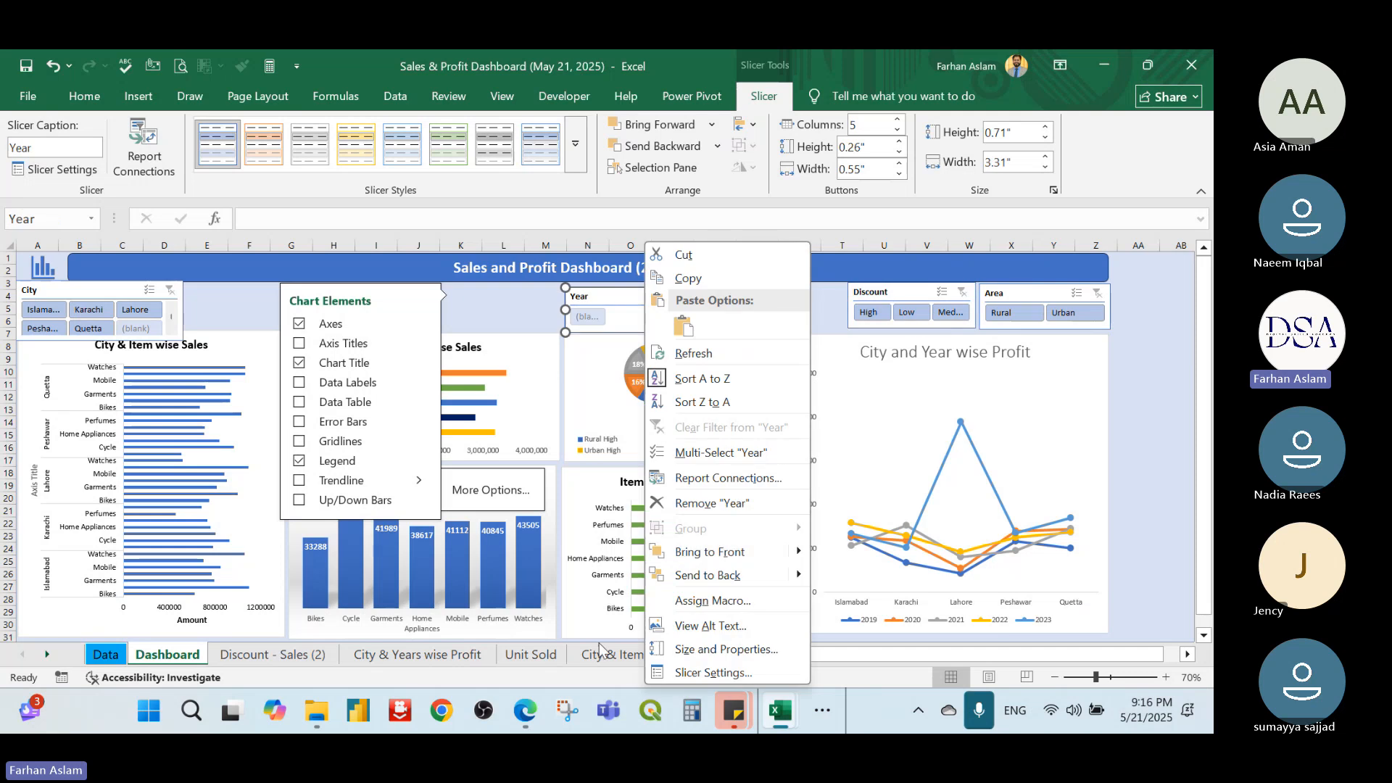
click(713, 672)
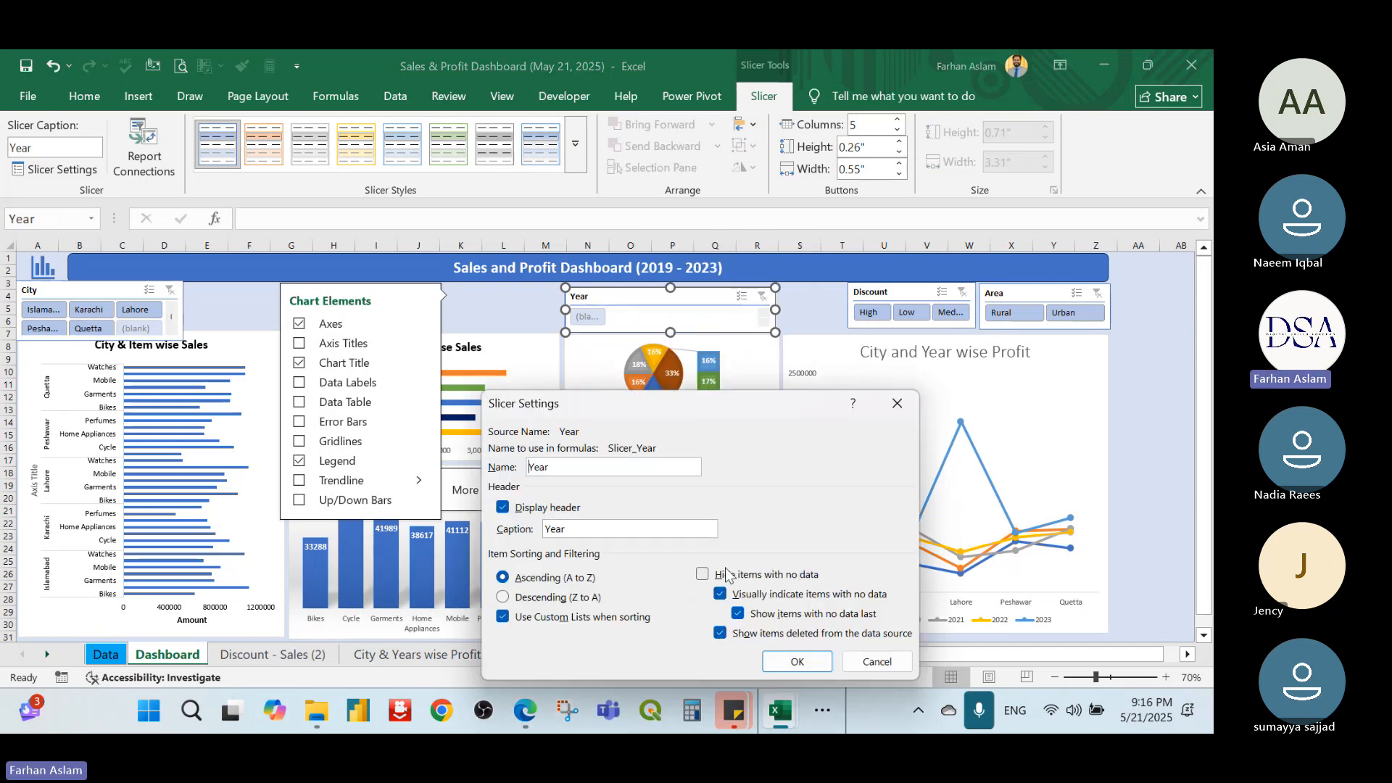
click(727, 575)
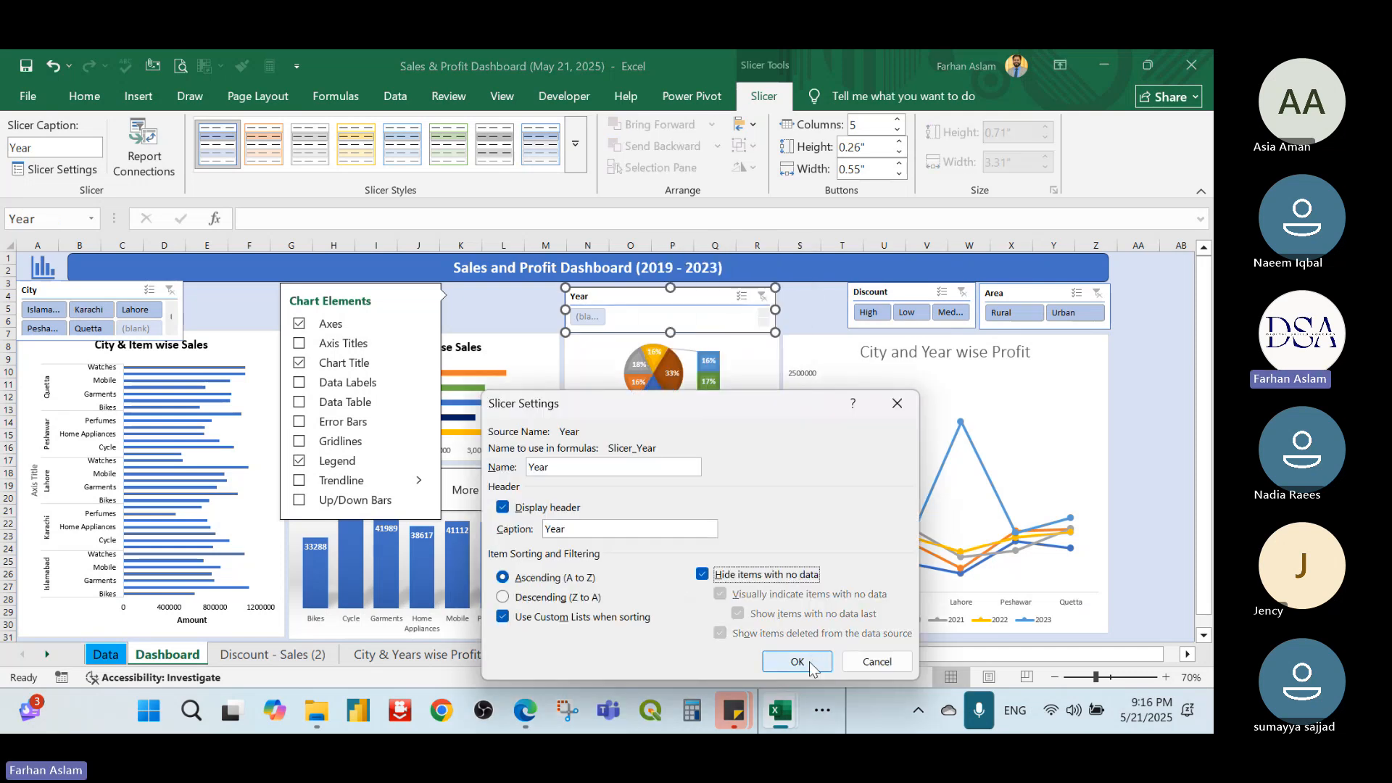
click(797, 661)
mouse_move(775, 310)
mouse_down()
mouse_move(801, 310)
mouse_move(783, 310)
mouse_up()
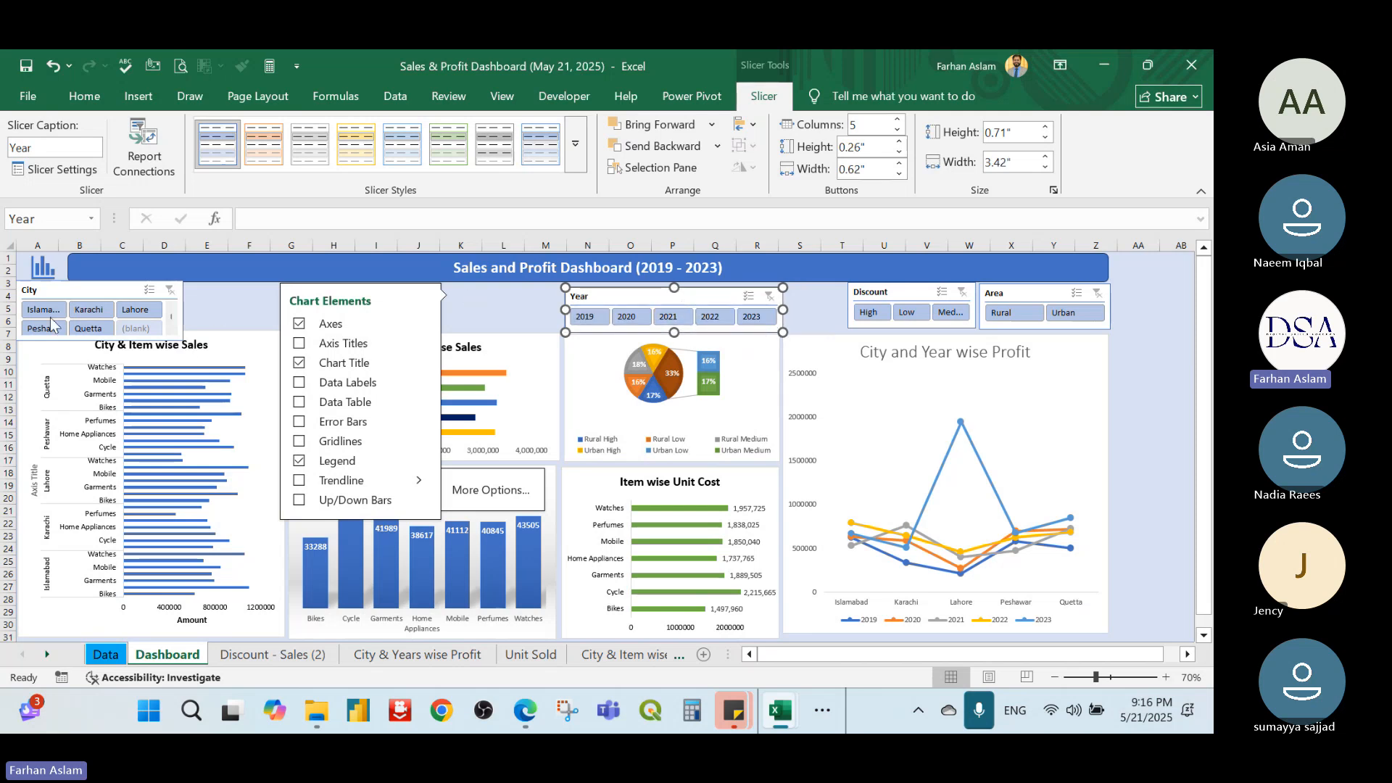
Hide items with no data in the City slicer
right_click(96, 297)
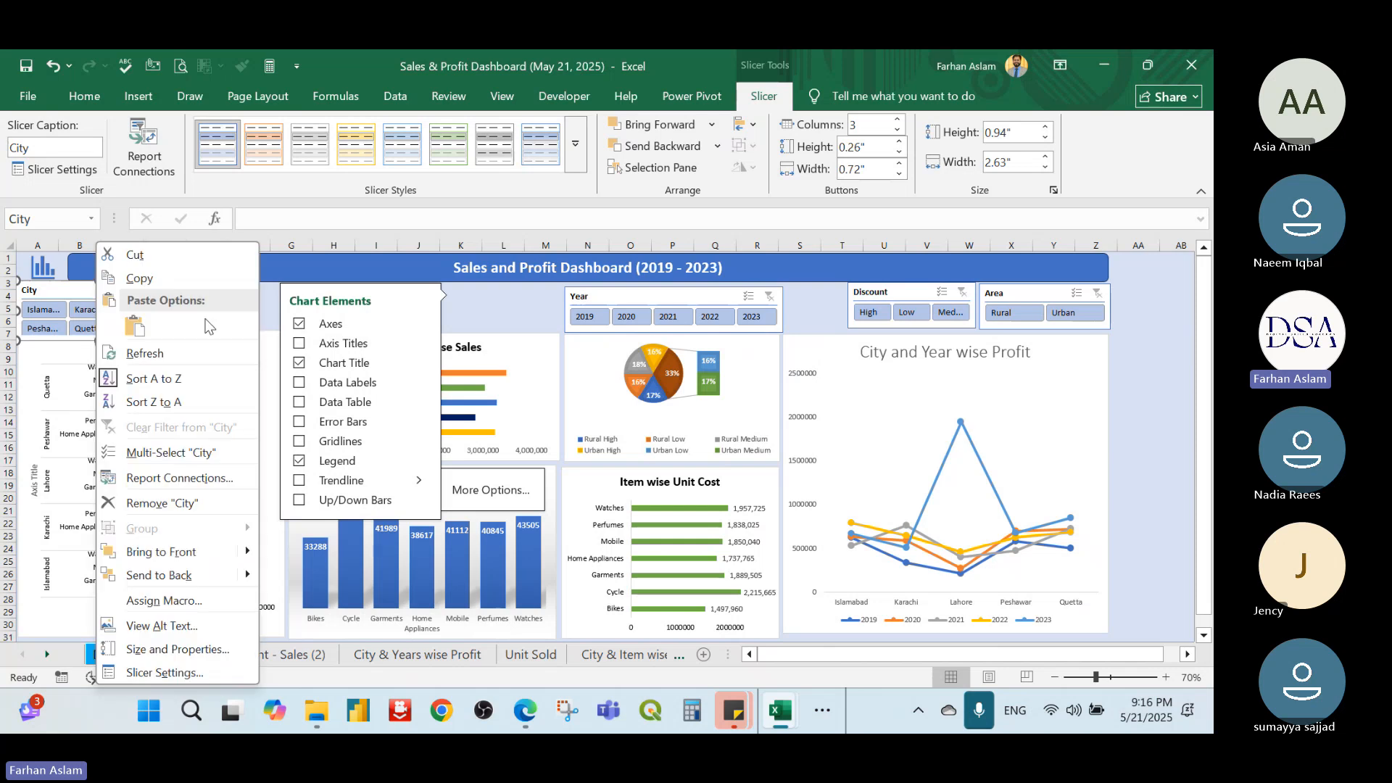
click(153, 669)
drag(242, 397, 797, 303)
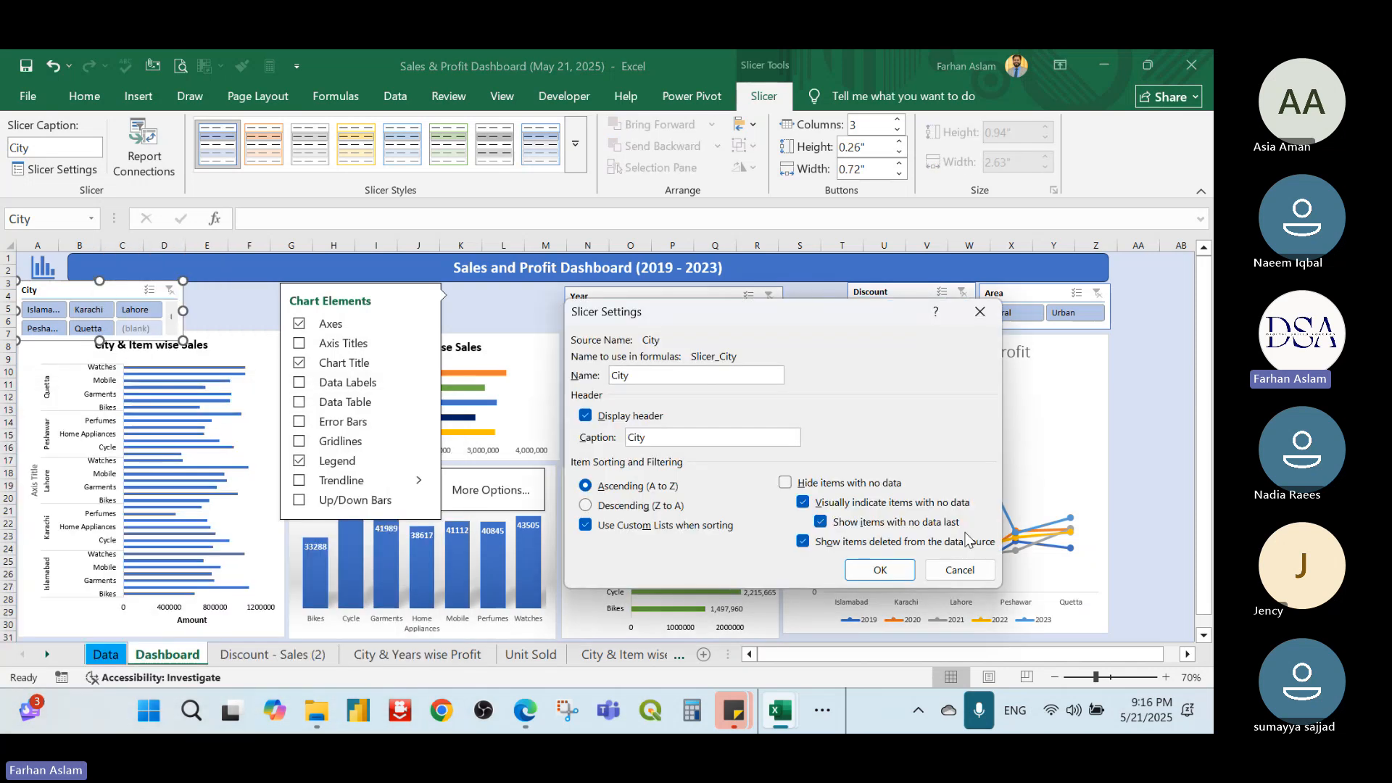
click(785, 483)
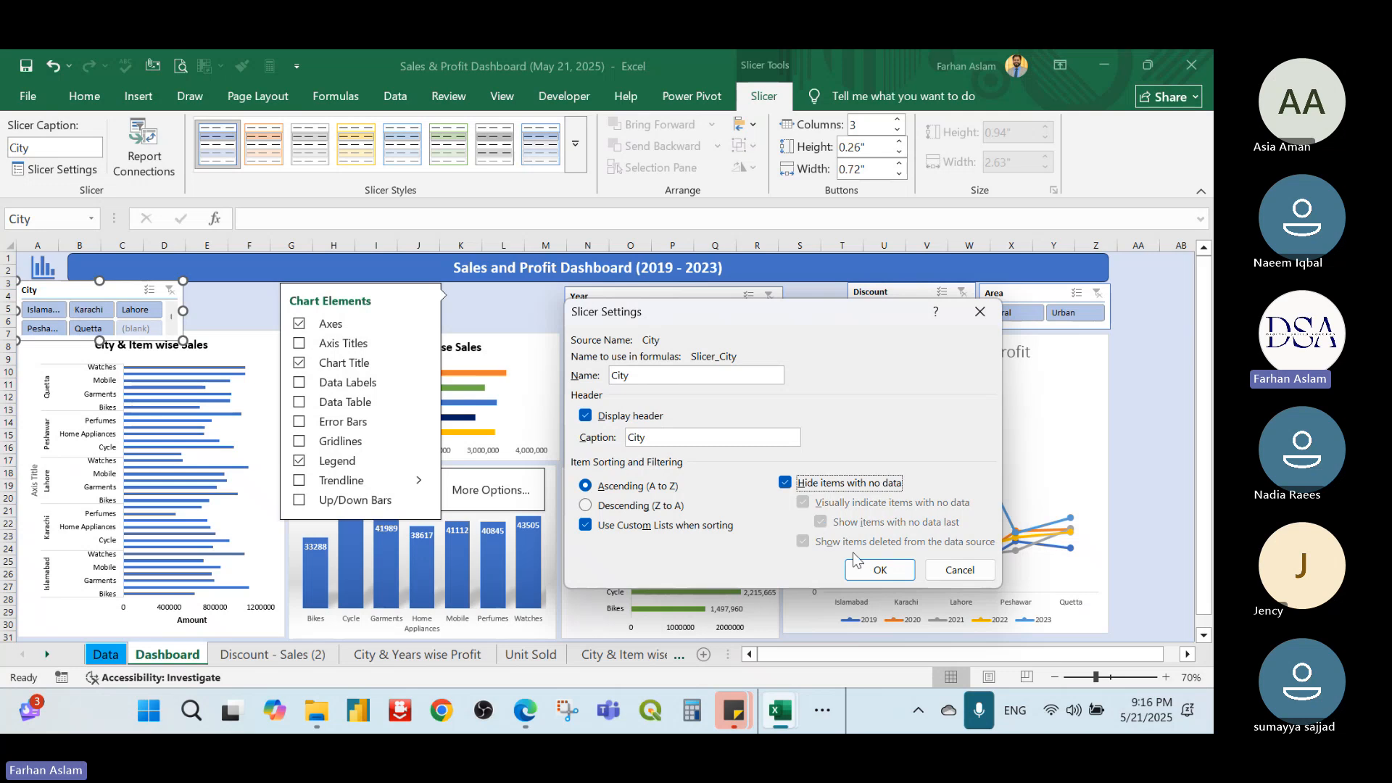
click(879, 570)
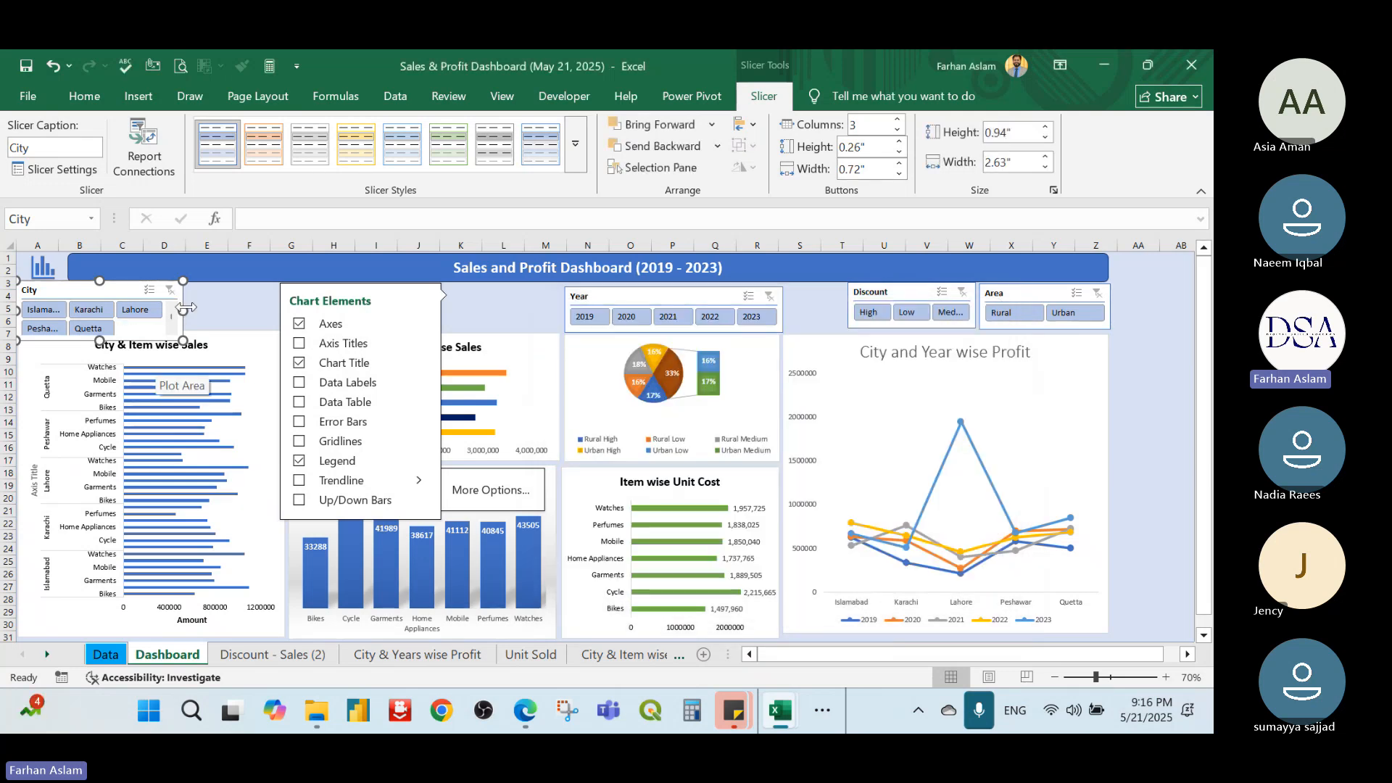
Resize the City slicer to about 3.67" wide and 0.96" high and shift it slightly up toward the title
drag(182, 311, 250, 310)
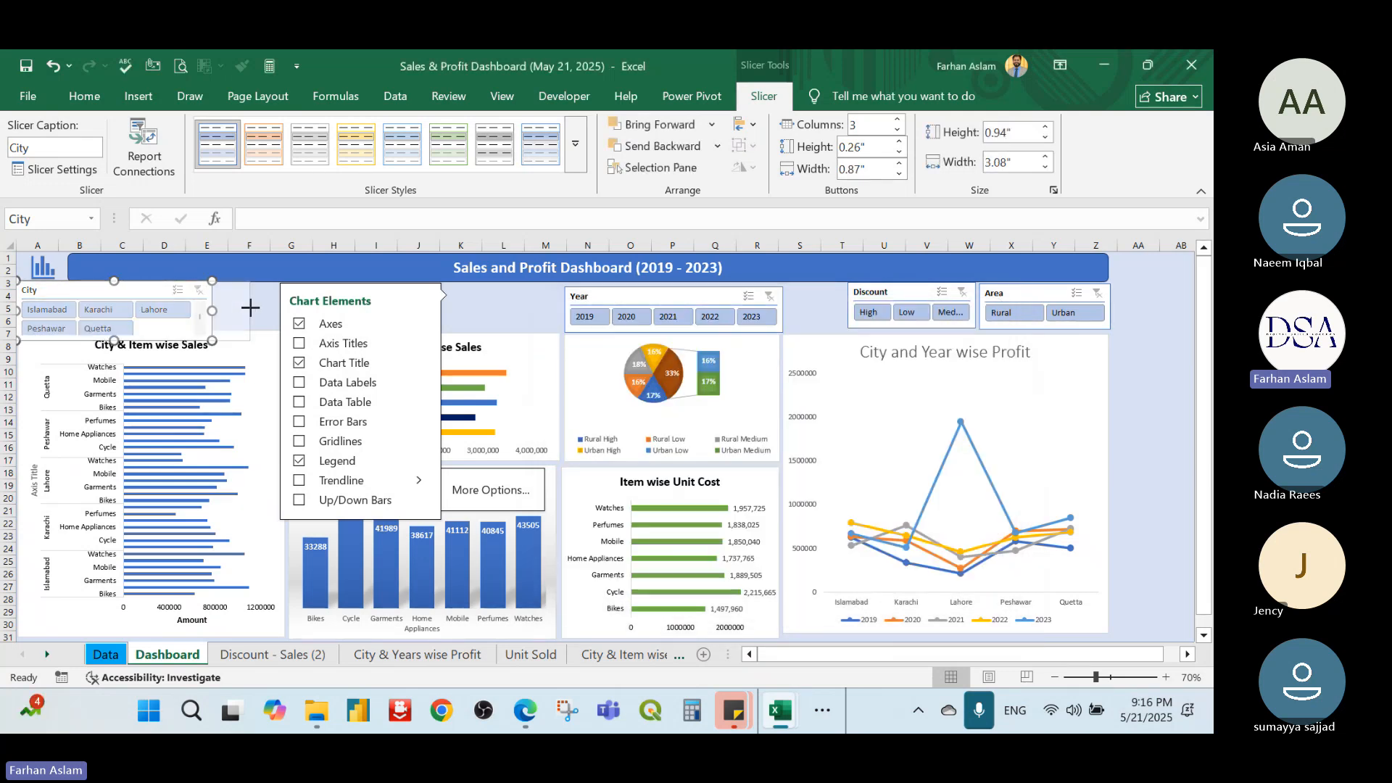
drag(132, 340, 133, 332)
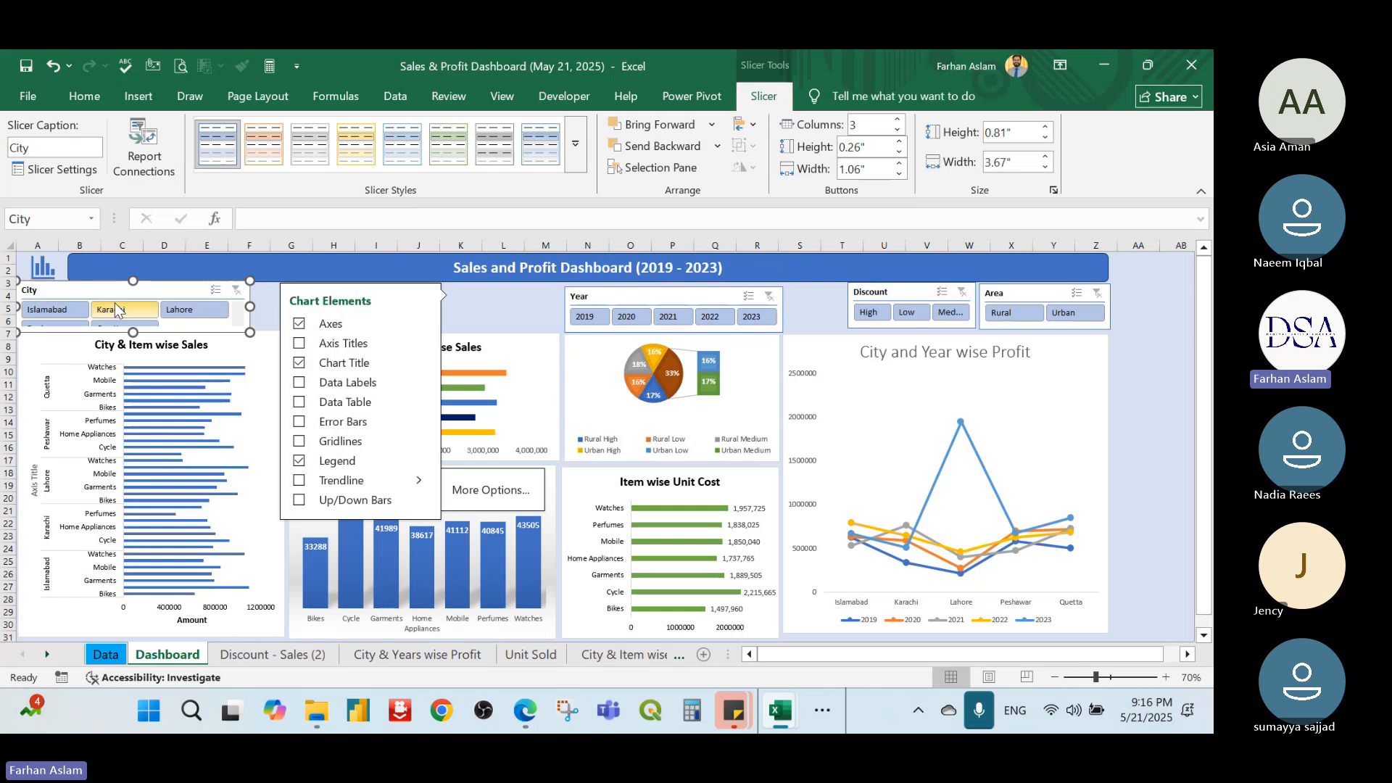
drag(145, 283, 147, 278)
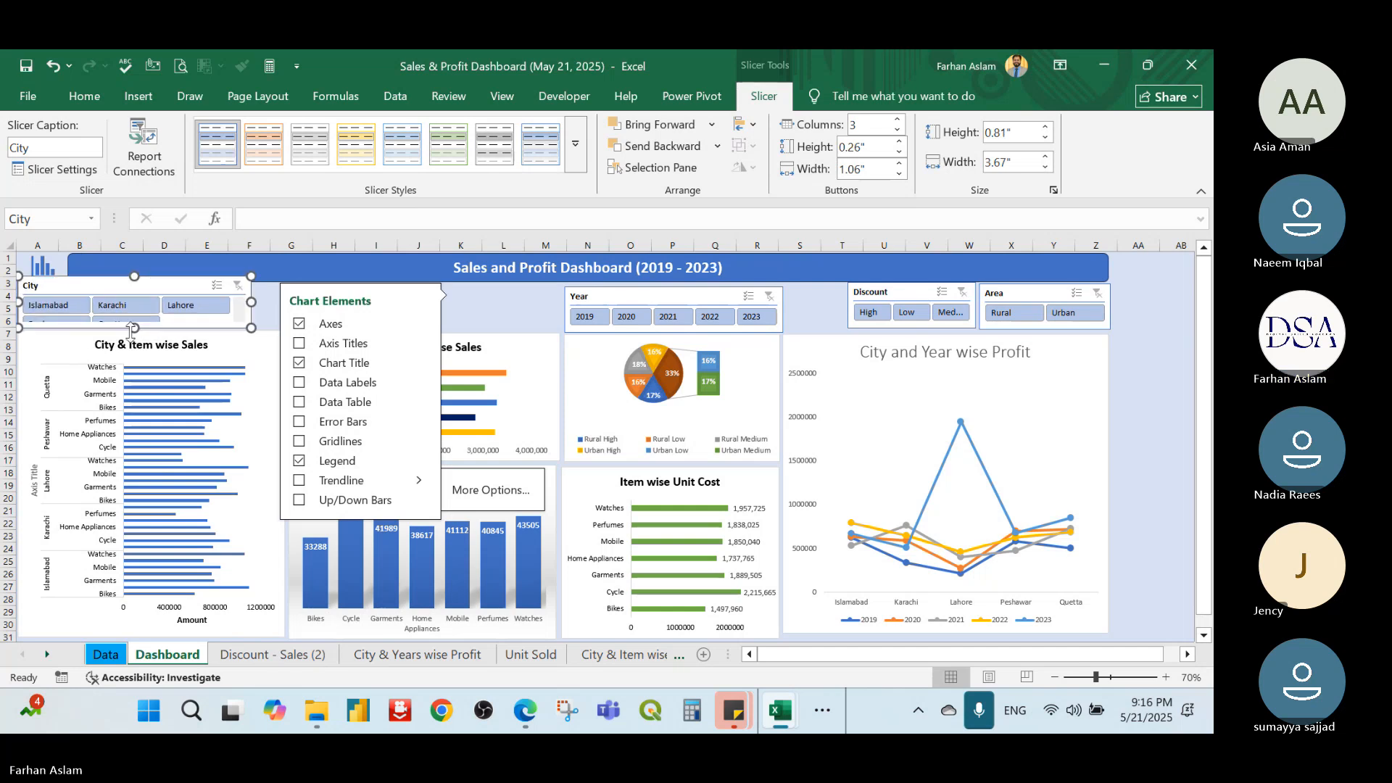
drag(135, 327, 136, 338)
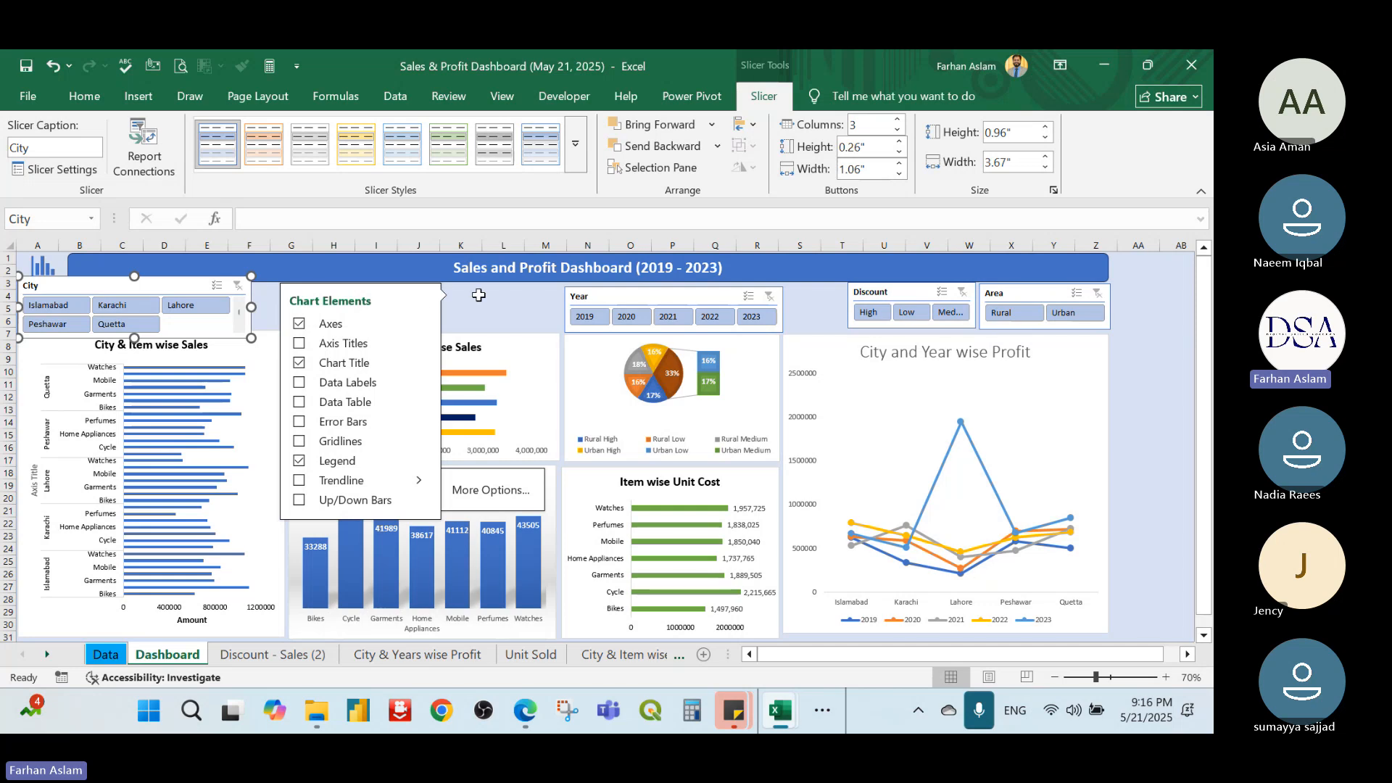
Move the Year slicer directly beside the City slicer, below the dashboard title
click(701, 296)
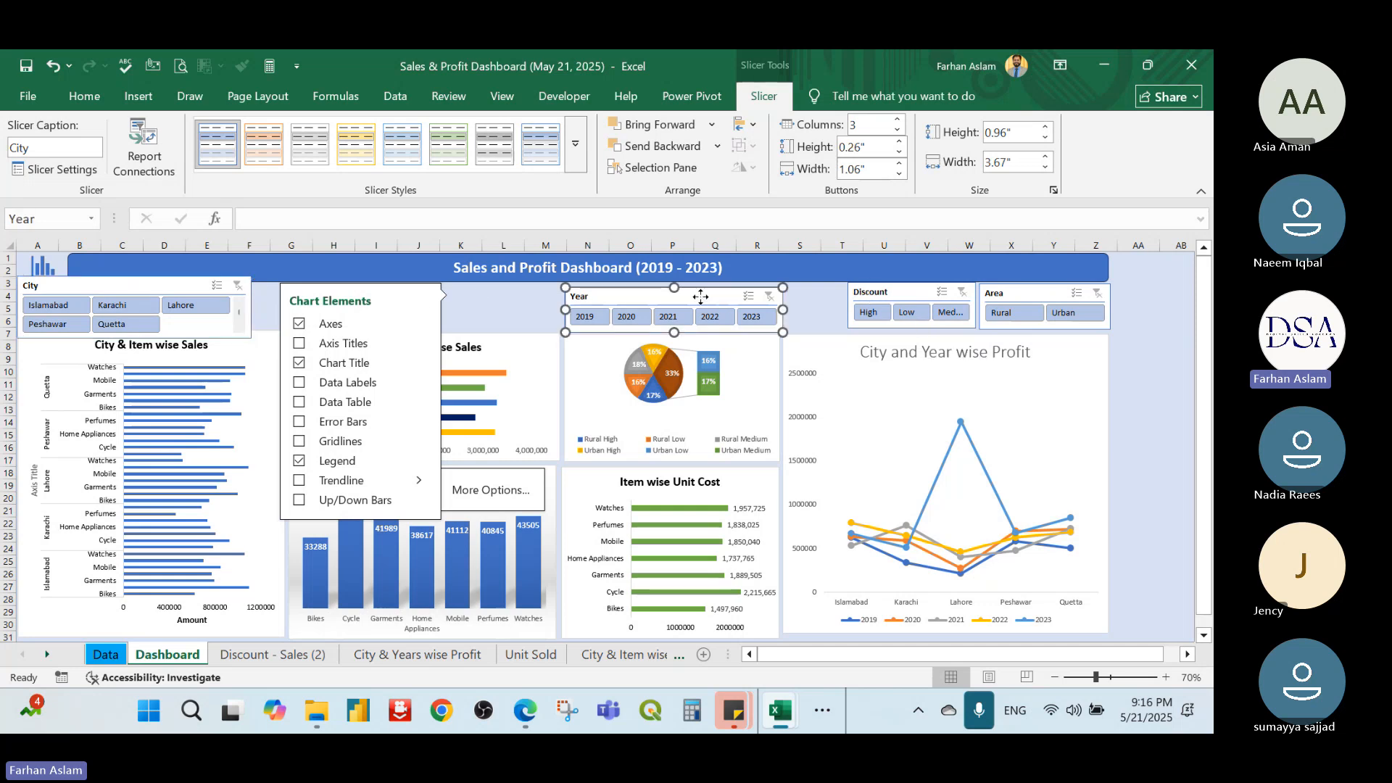
drag(700, 296, 413, 289)
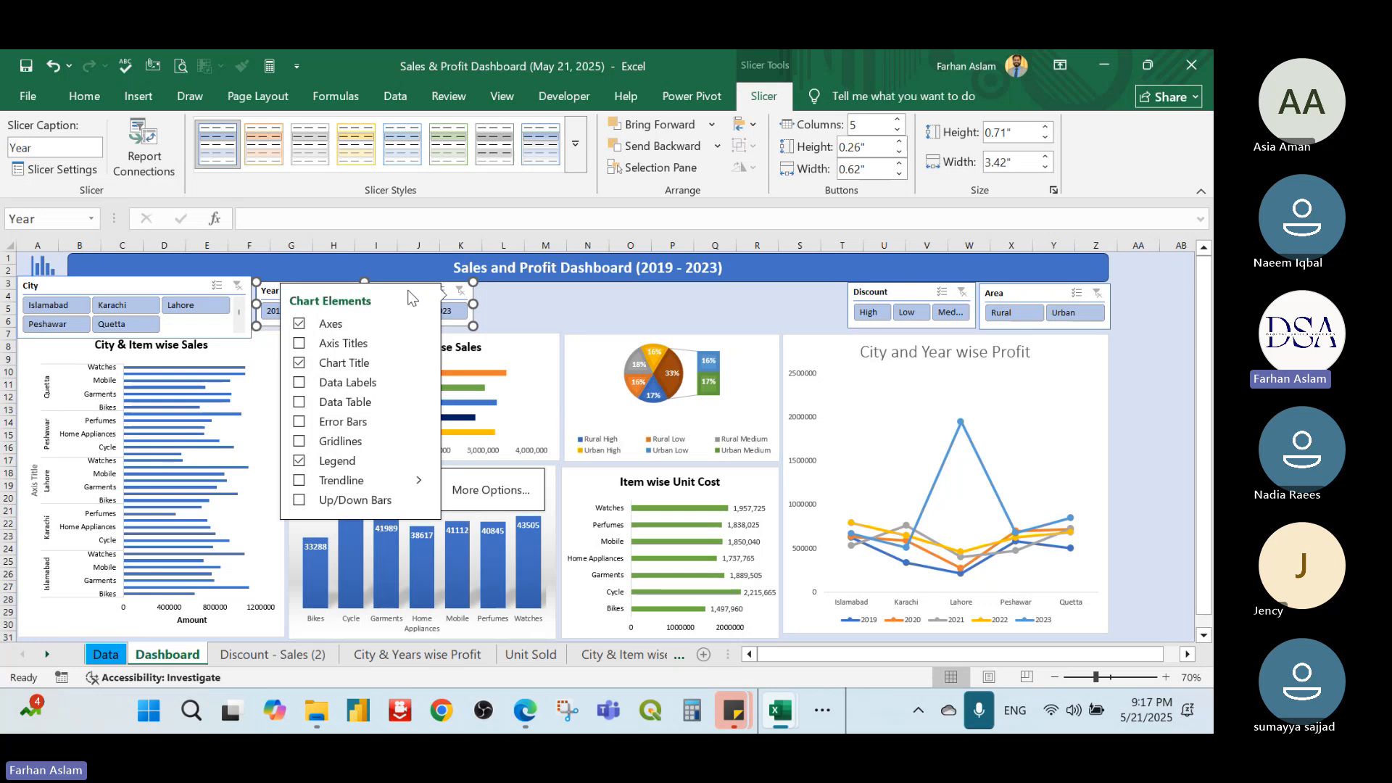
Move the Discount slicer directly beside the Year slicer, and the Area slicer directly beside the Discount slicer
click(385, 387)
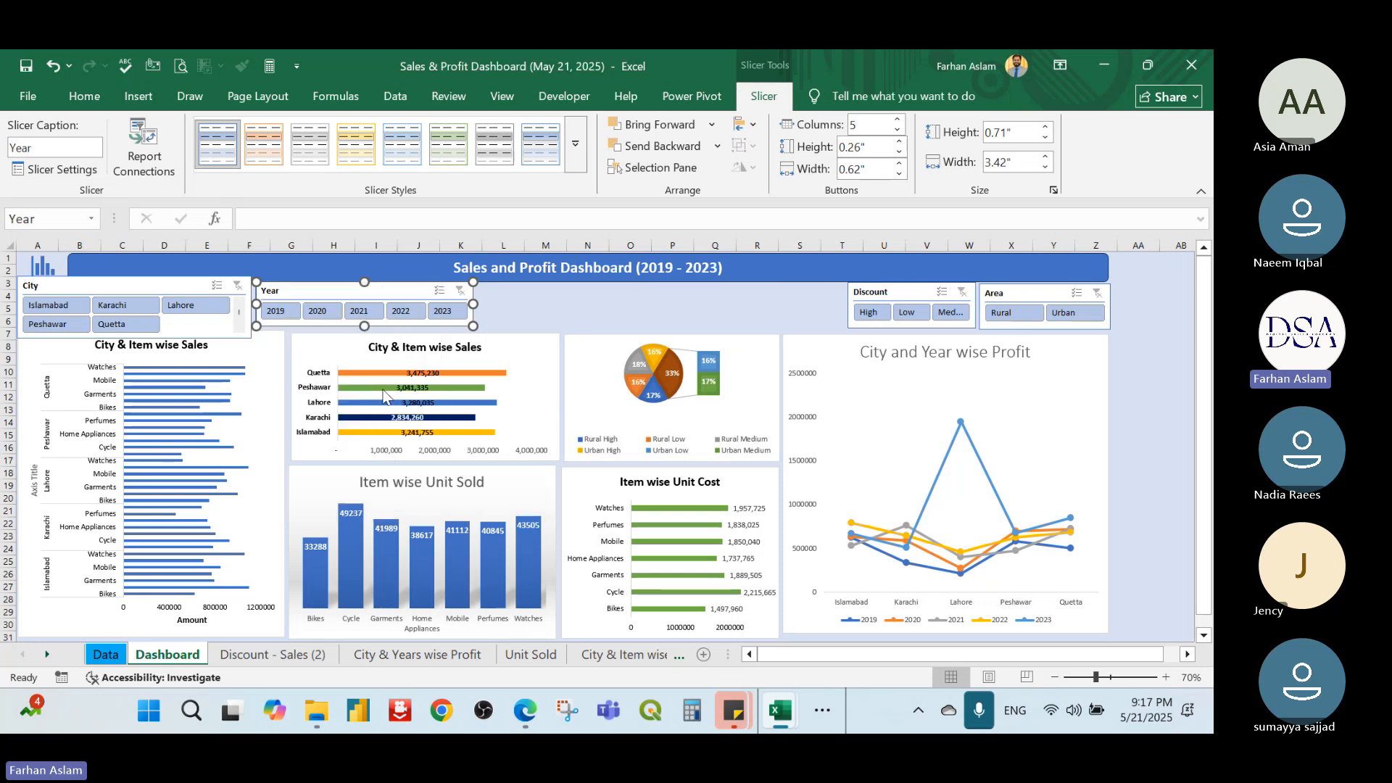
click(587, 309)
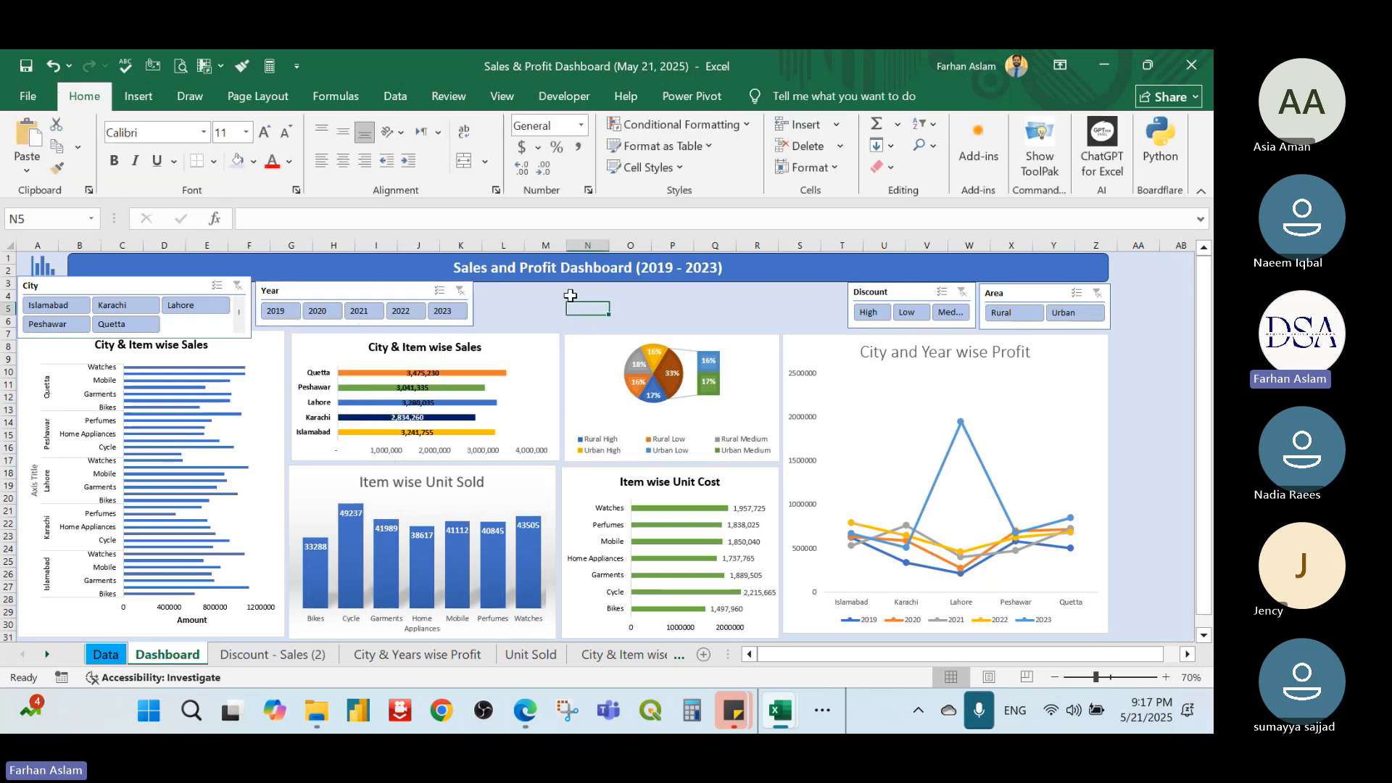
drag(856, 298, 485, 295)
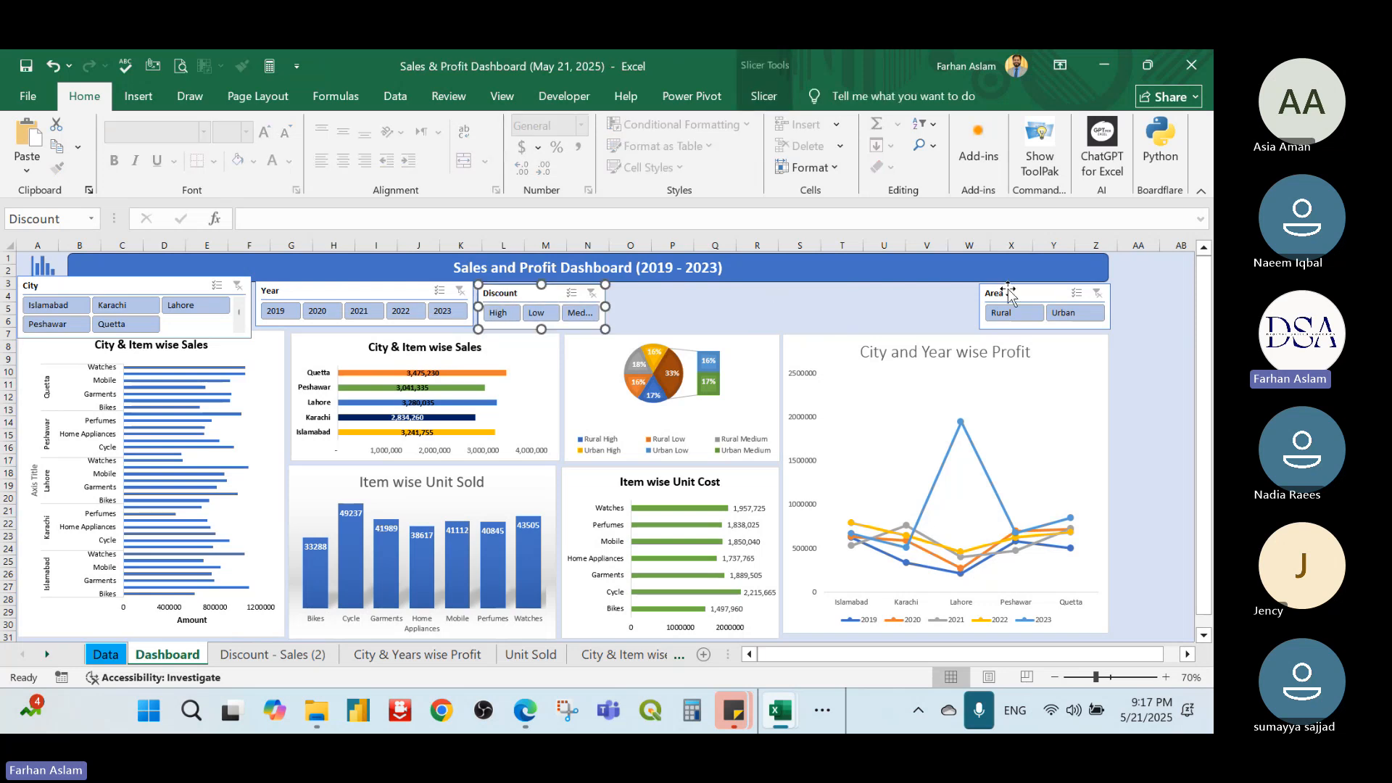
drag(1008, 292, 640, 292)
click(804, 310)
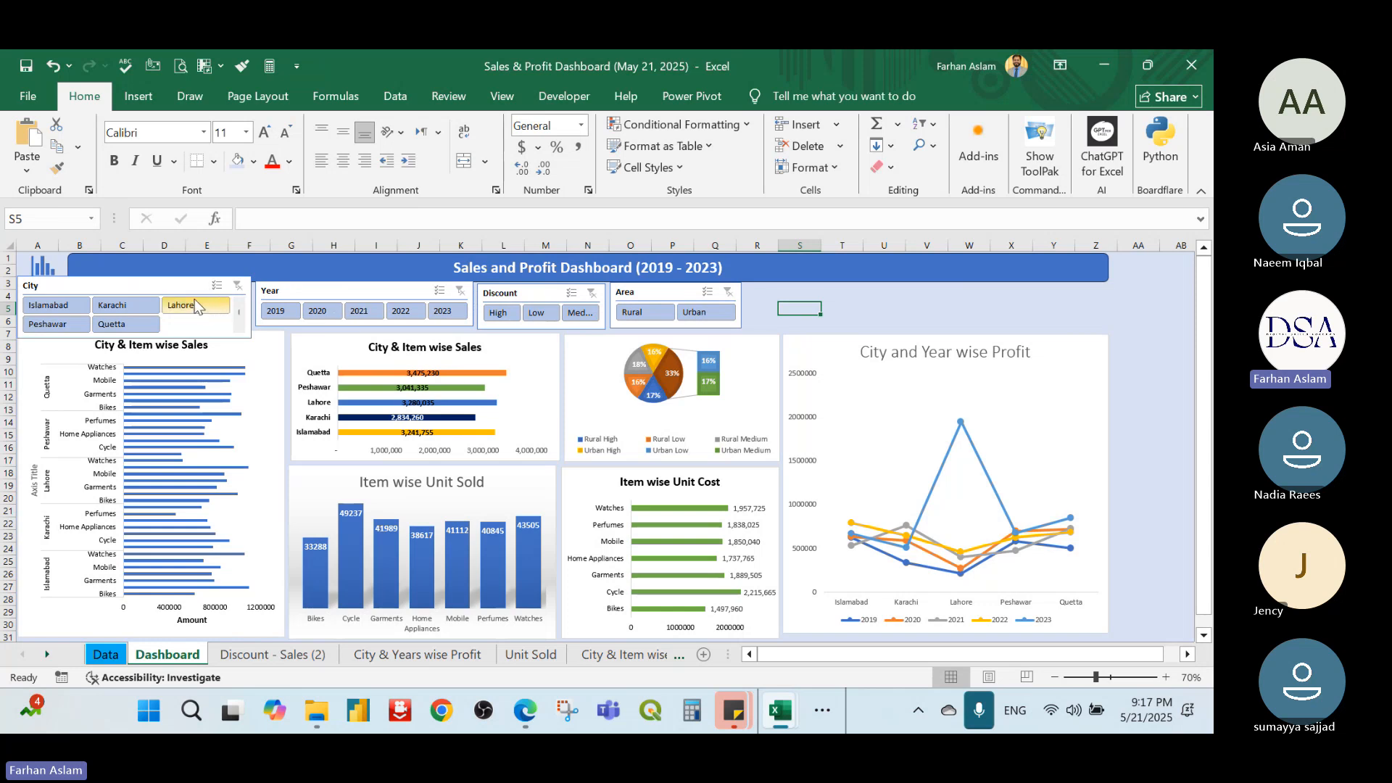
Apply the dark orange slicer style to the City slicer and the dark green style to the Year slicer
click(108, 293)
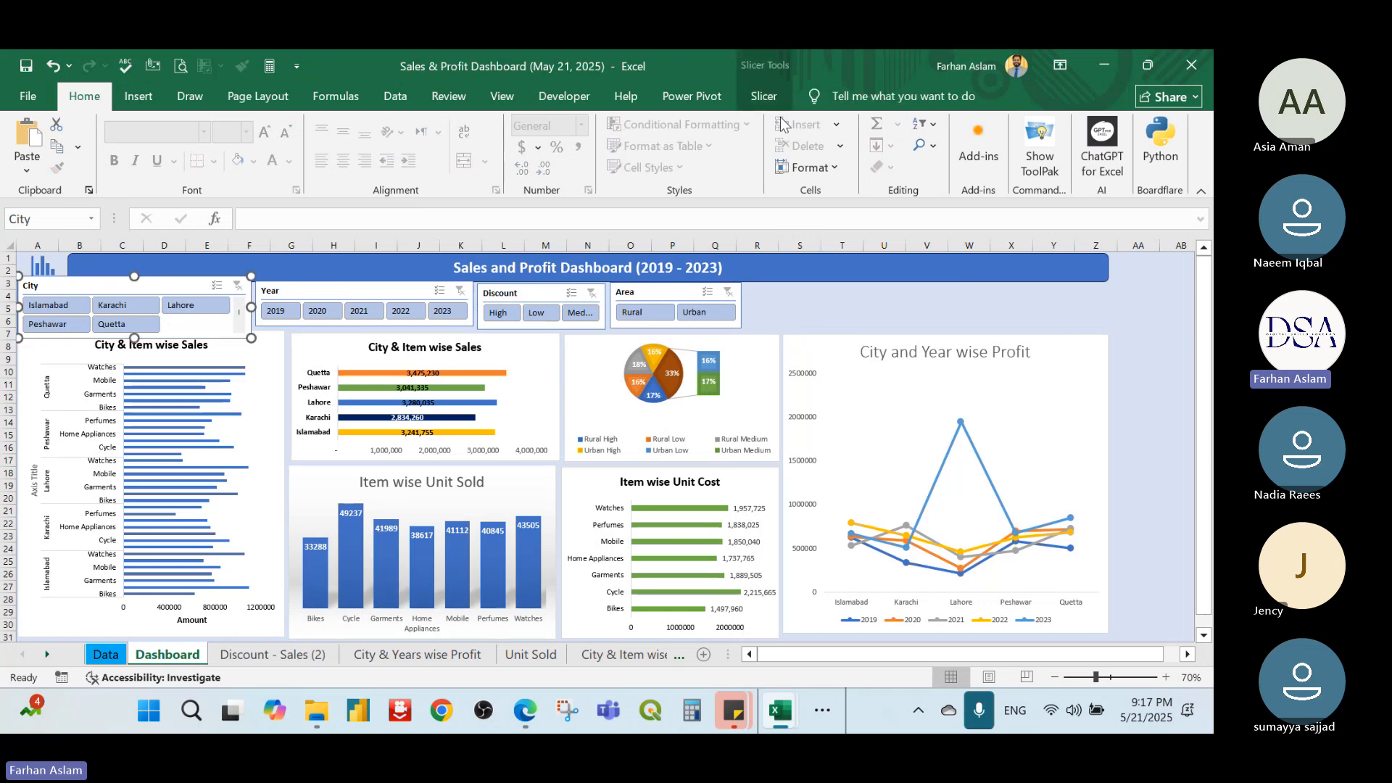
click(764, 95)
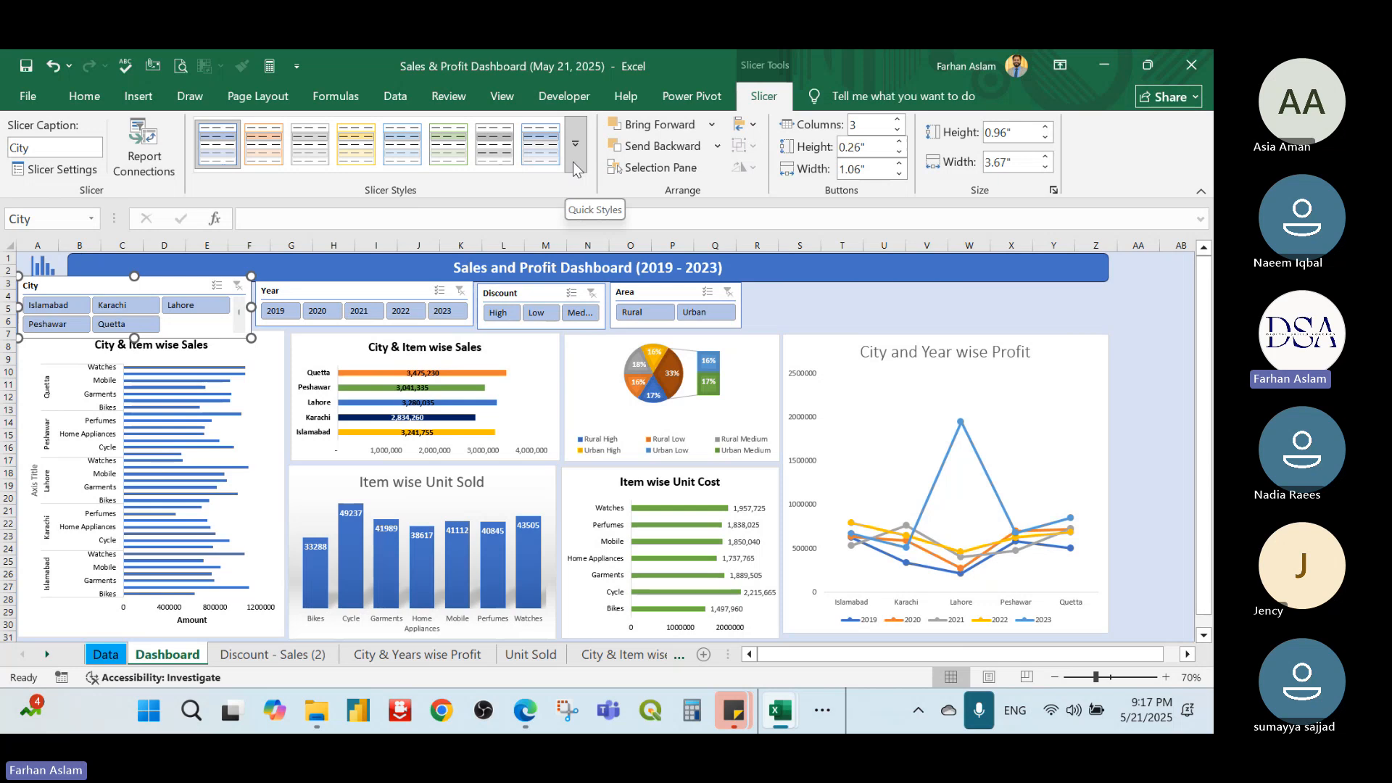
click(577, 169)
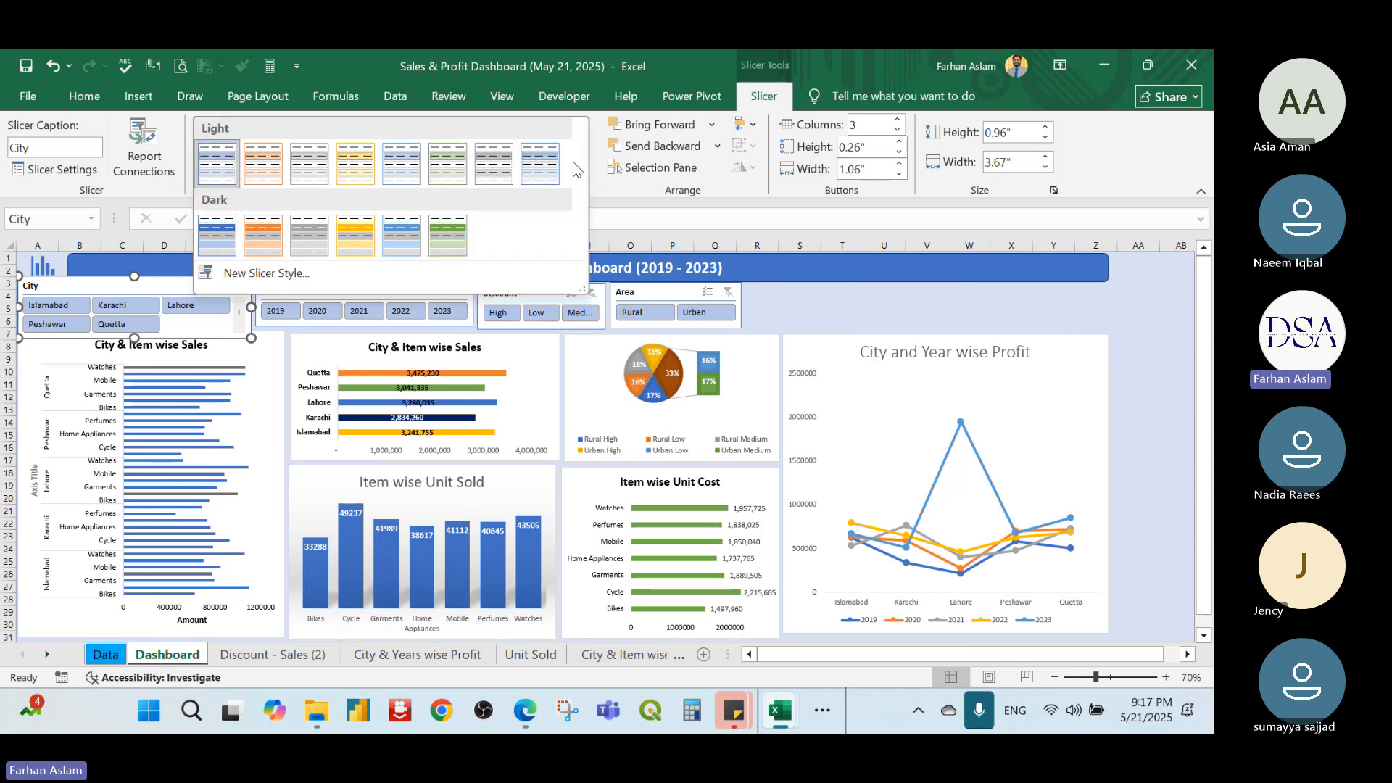
click(275, 228)
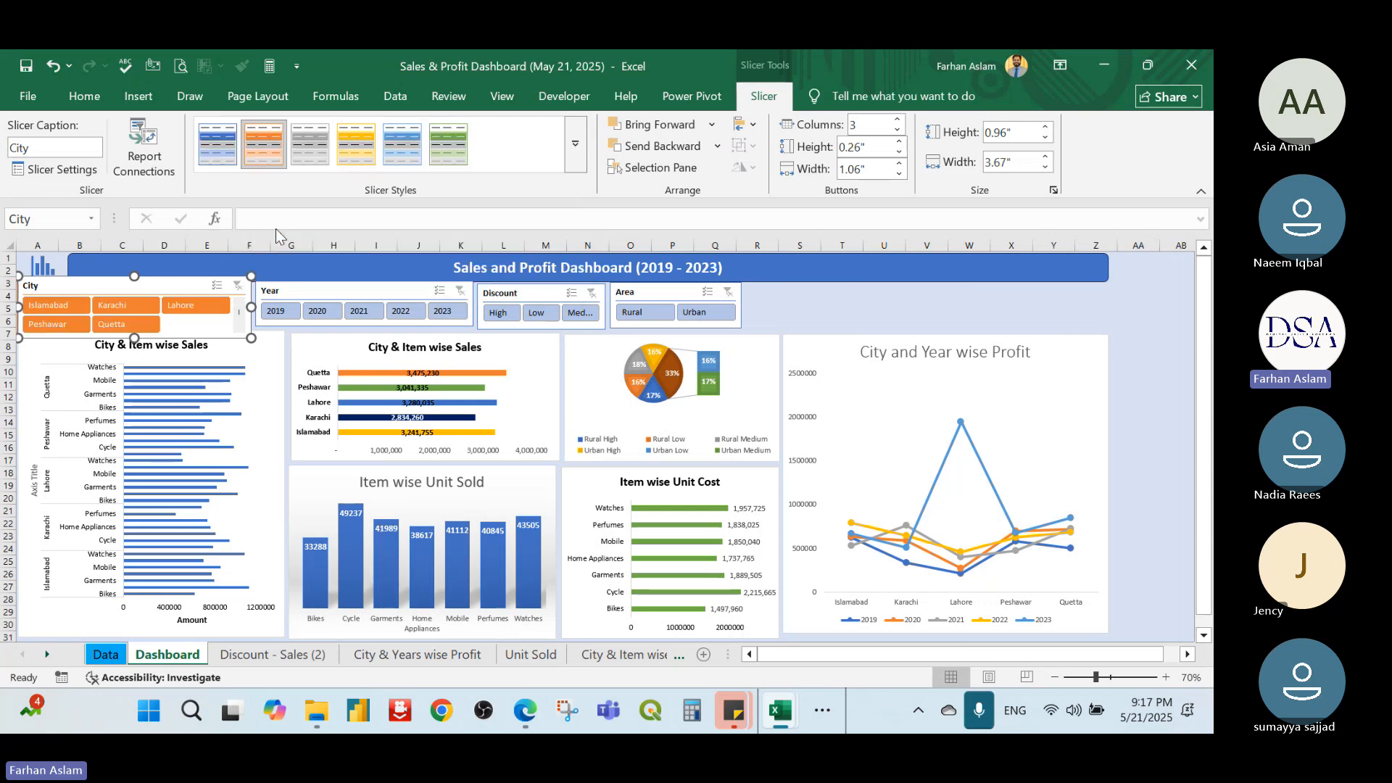
click(332, 292)
click(449, 158)
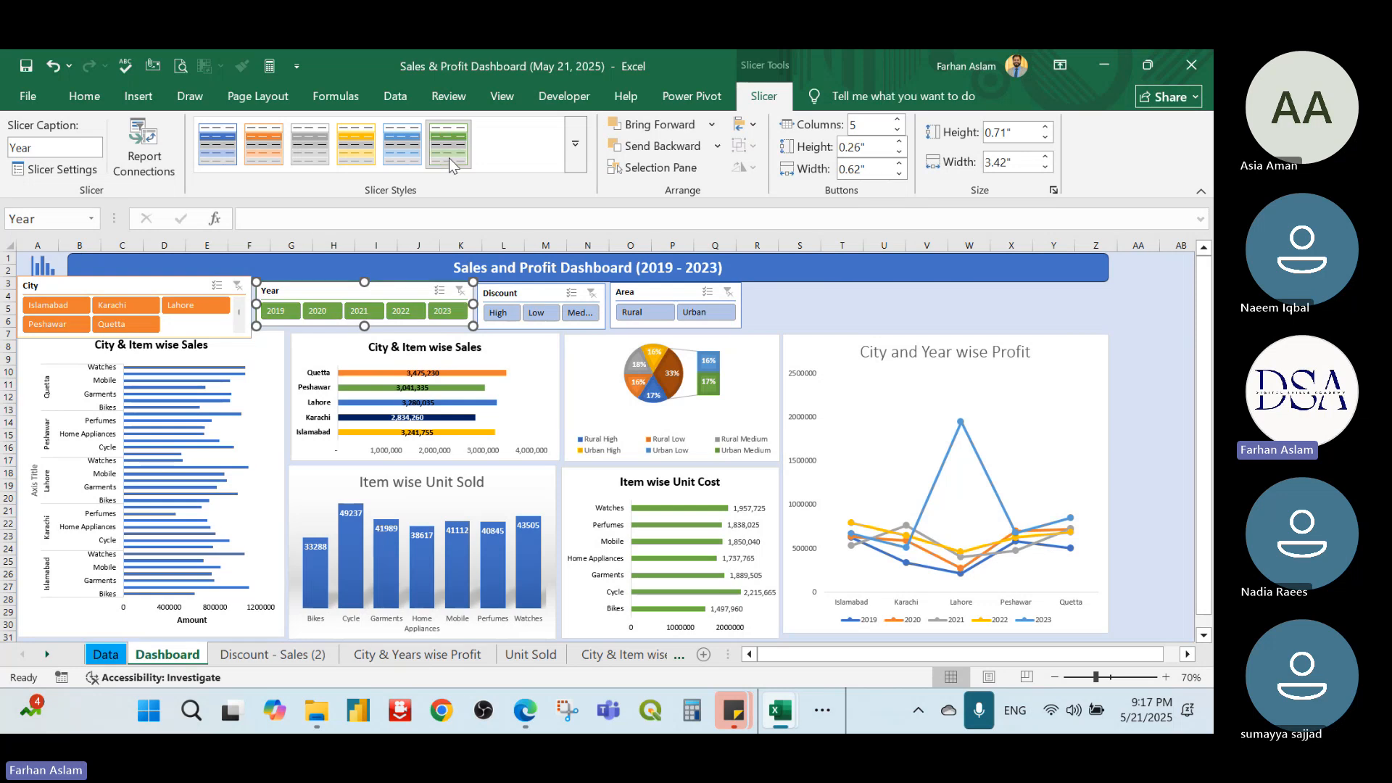
Apply the dark blue slicer style to the Discount slicer
click(543, 292)
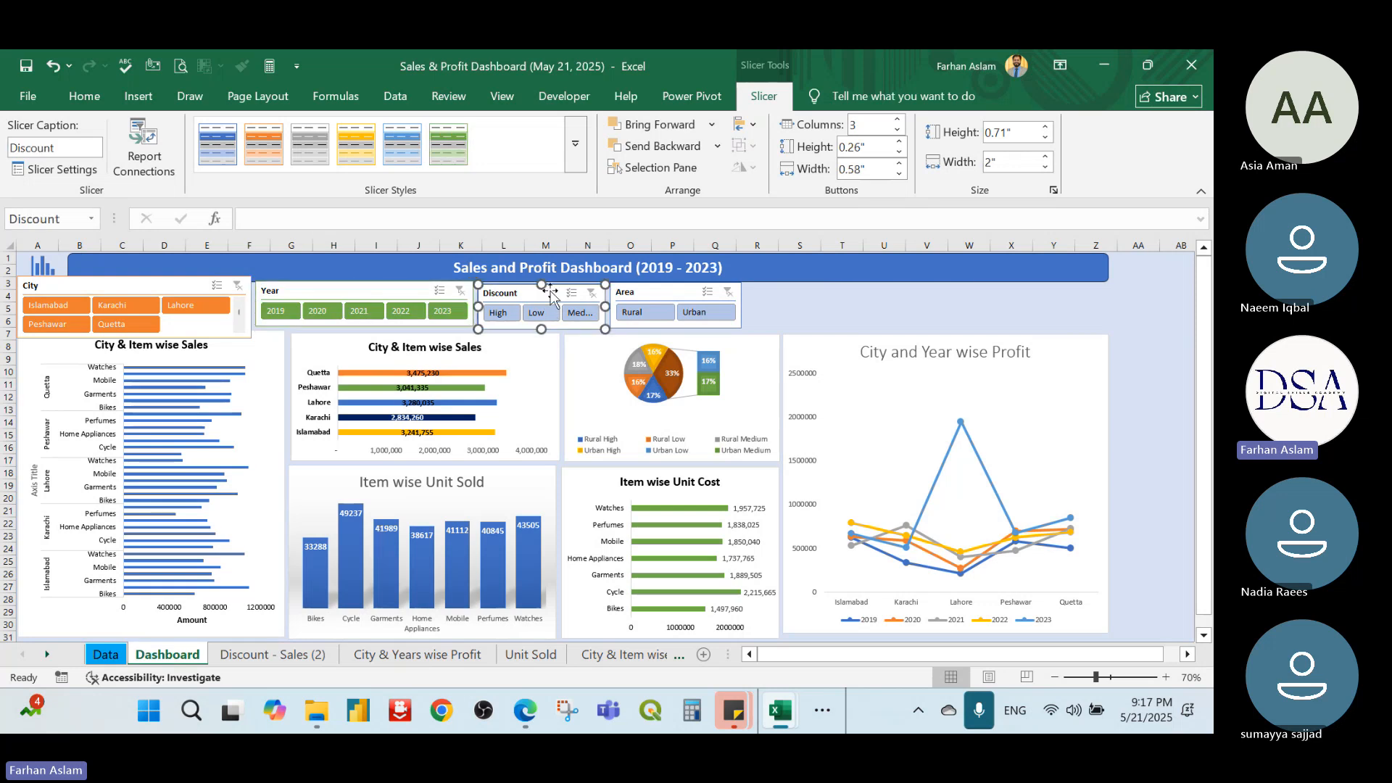
click(575, 144)
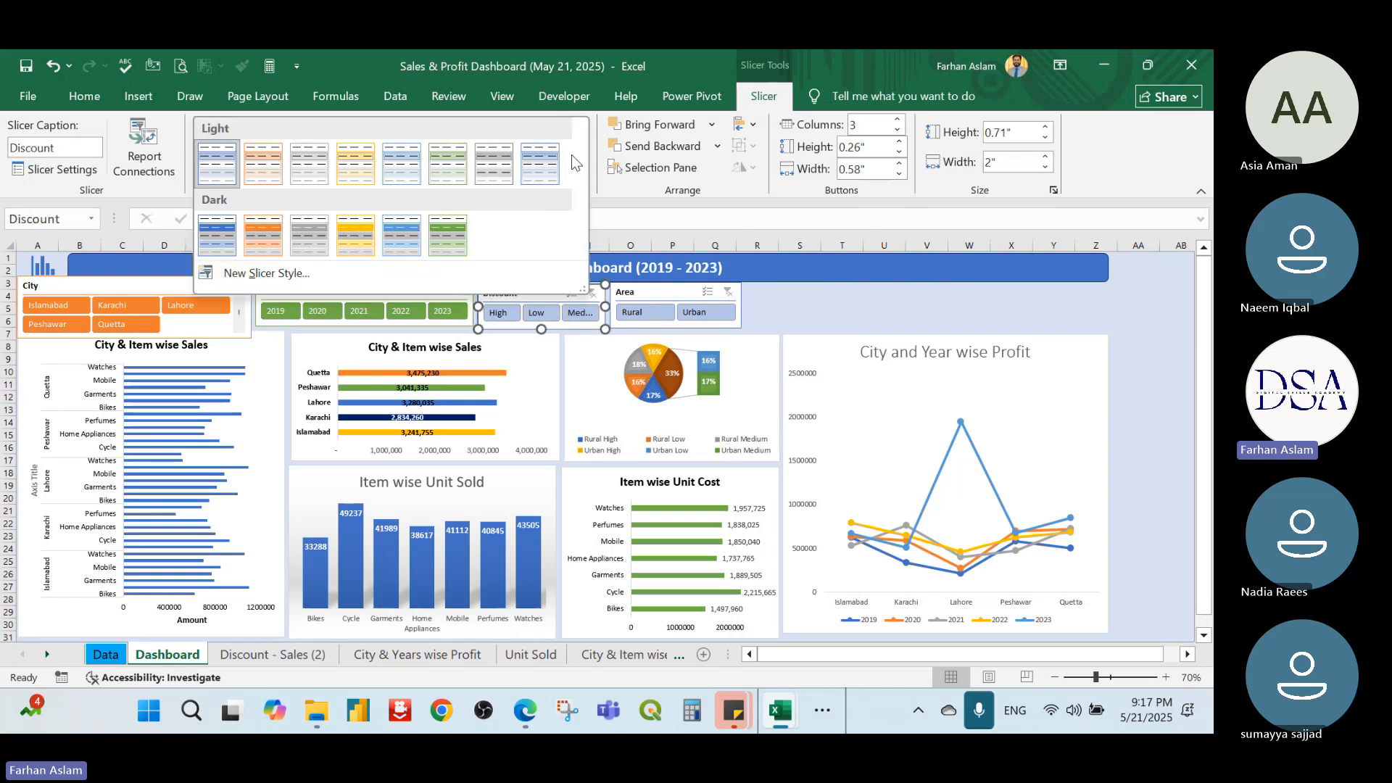
click(234, 253)
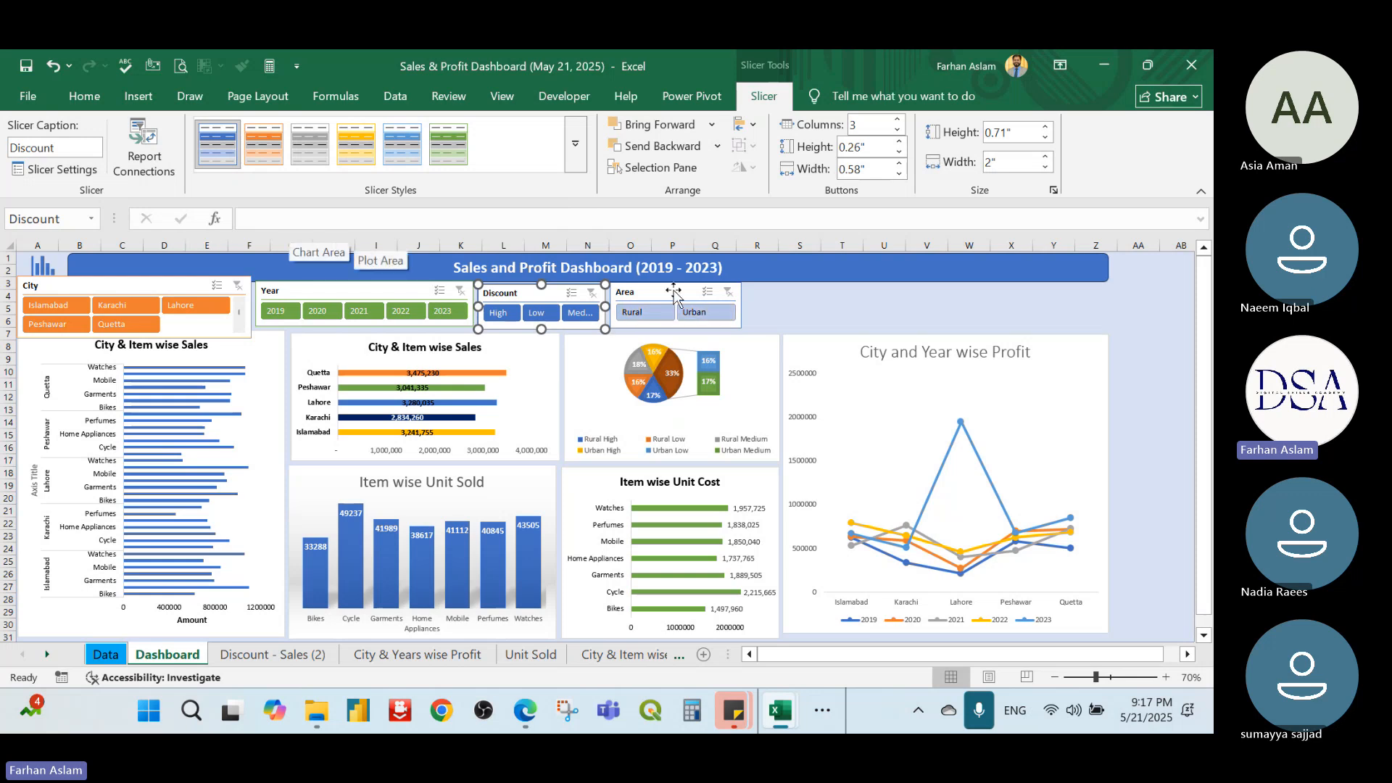
Shift the Area slicer away from the Discount slicer and widen the Discount slicer to about 2.37"
drag(674, 293, 708, 293)
click(559, 293)
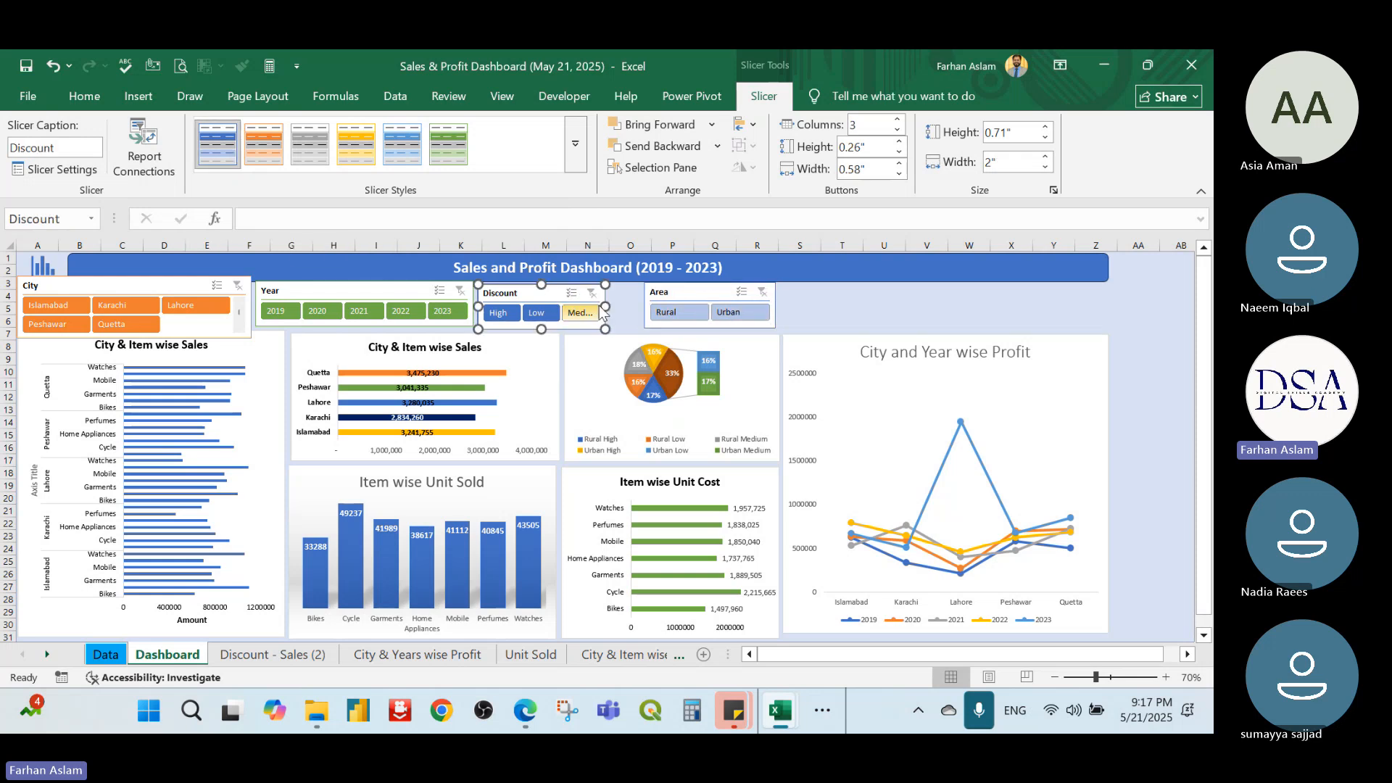
drag(601, 311, 629, 310)
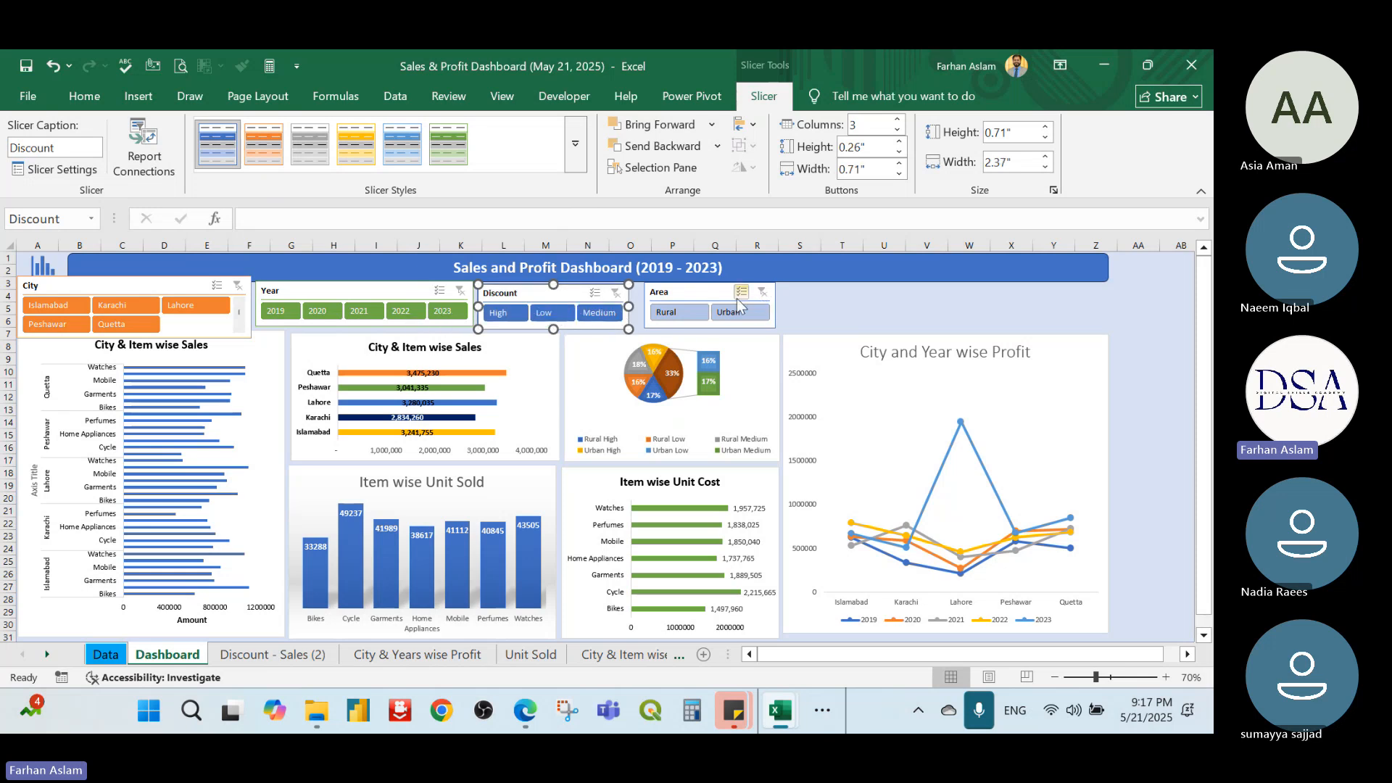
Apply the dark gold slicer style to the Area slicer and nudge it slightly toward the Discount slicer
click(714, 292)
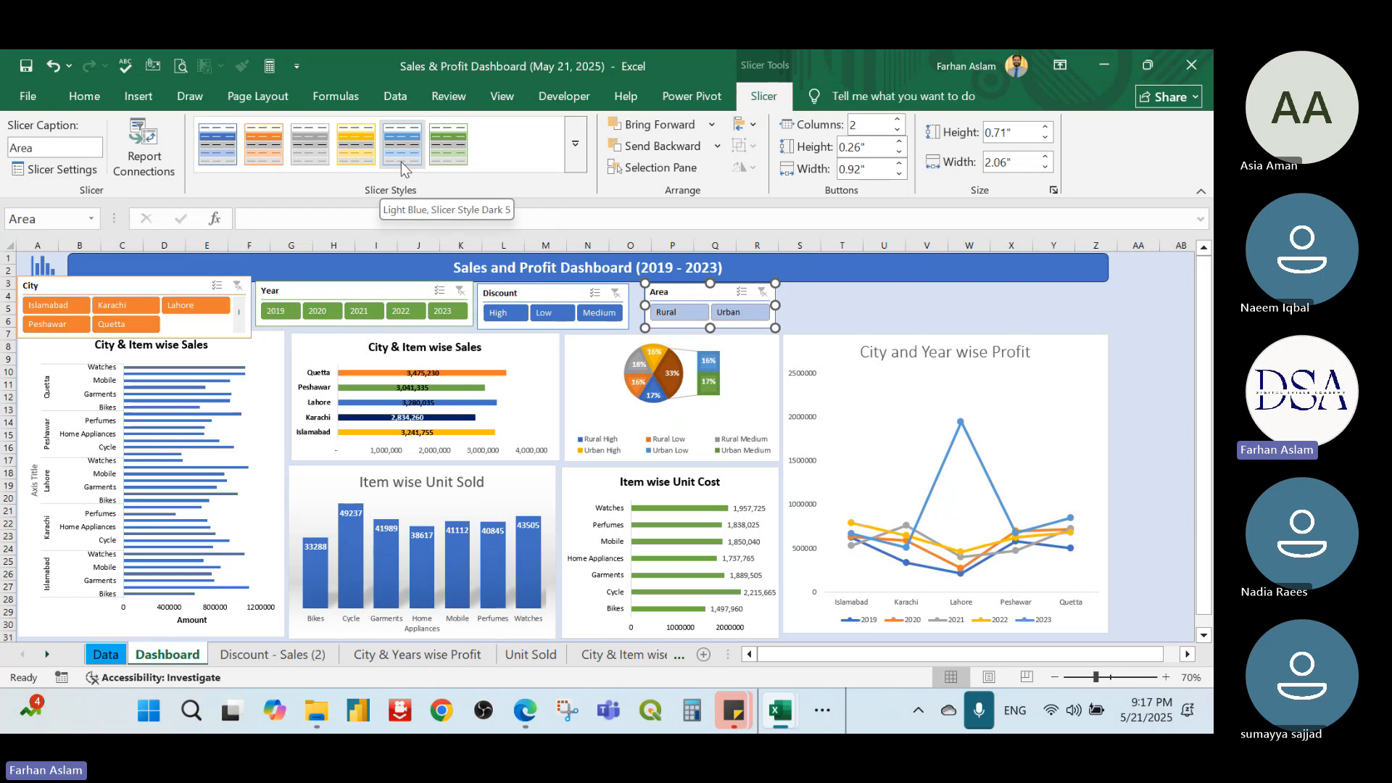
click(350, 151)
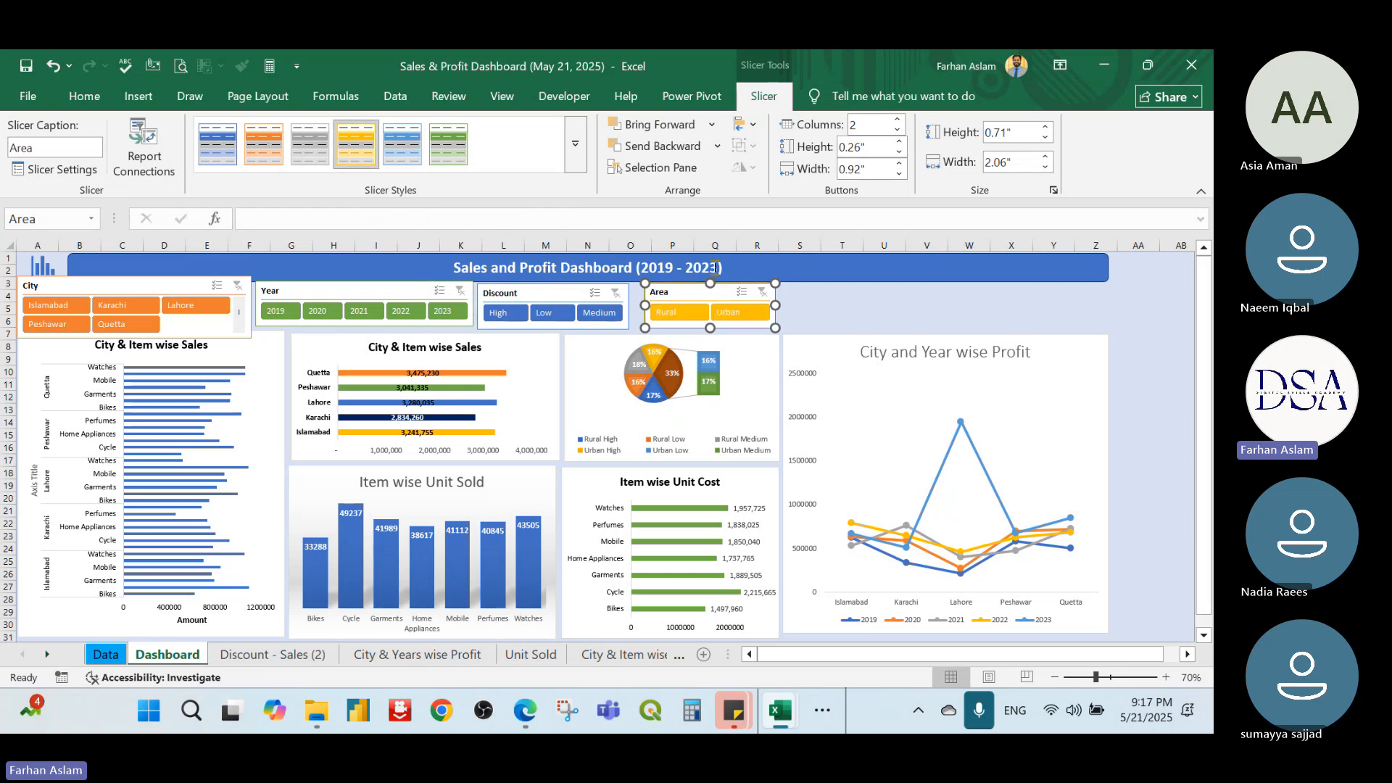
drag(687, 291, 685, 292)
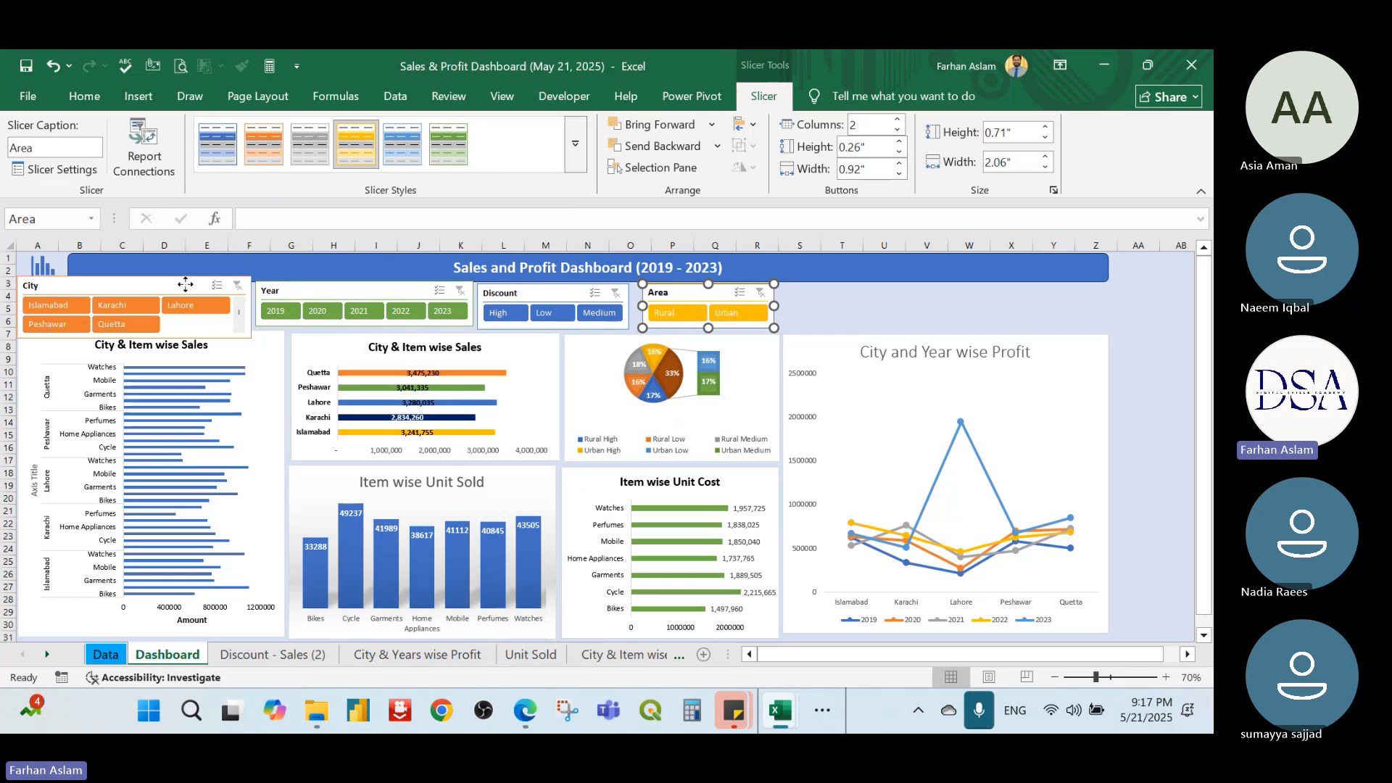
Set the City slicer to 5 columns, reduce its height to about 0.73" and align it with the other slicers
click(171, 287)
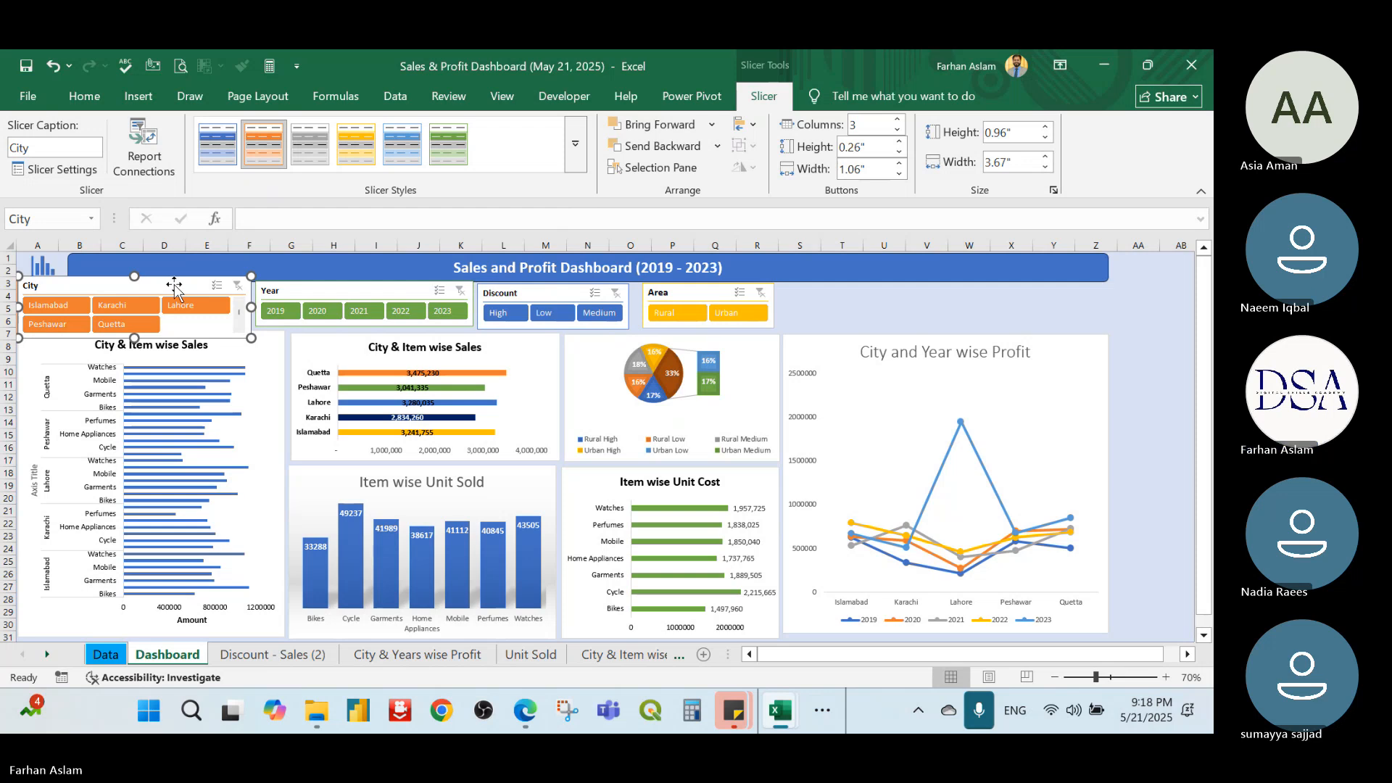
right_click(174, 284)
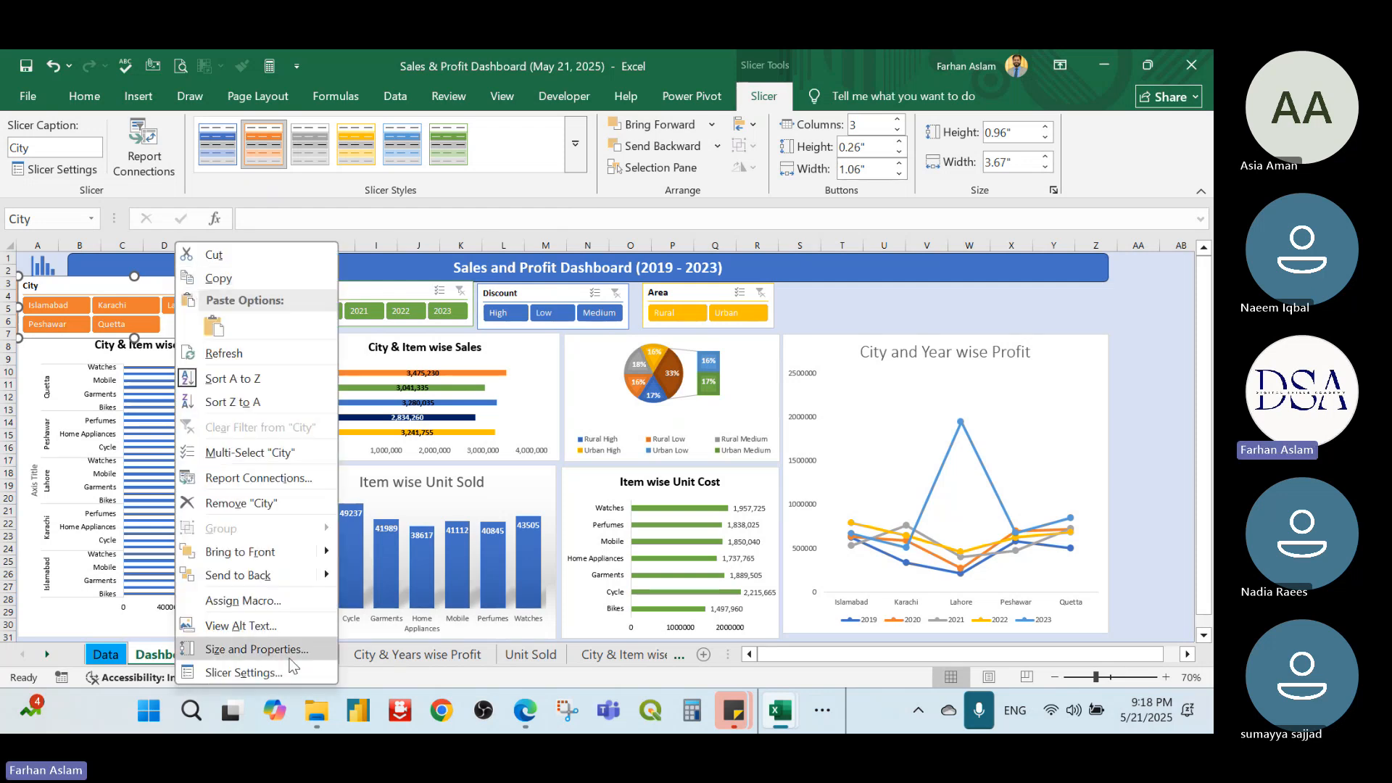
click(898, 120)
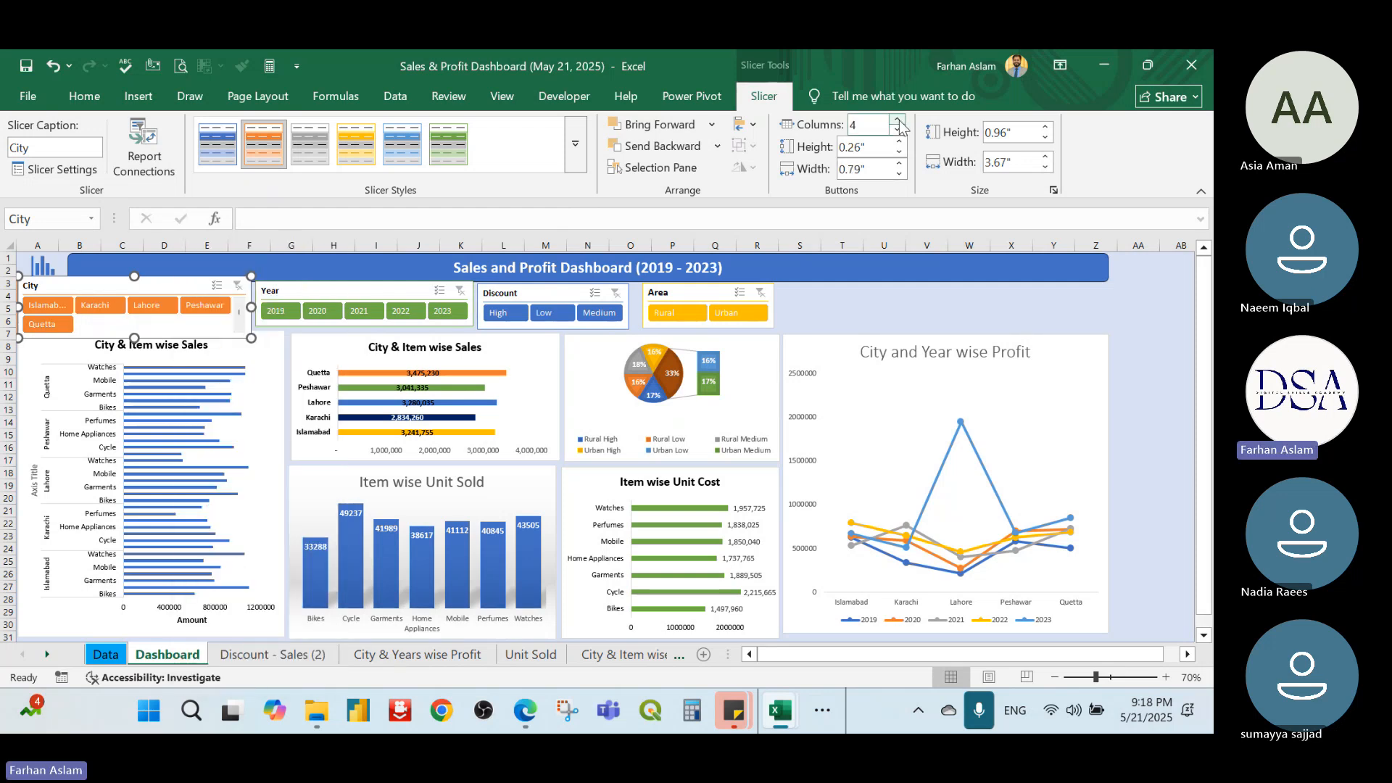
click(897, 120)
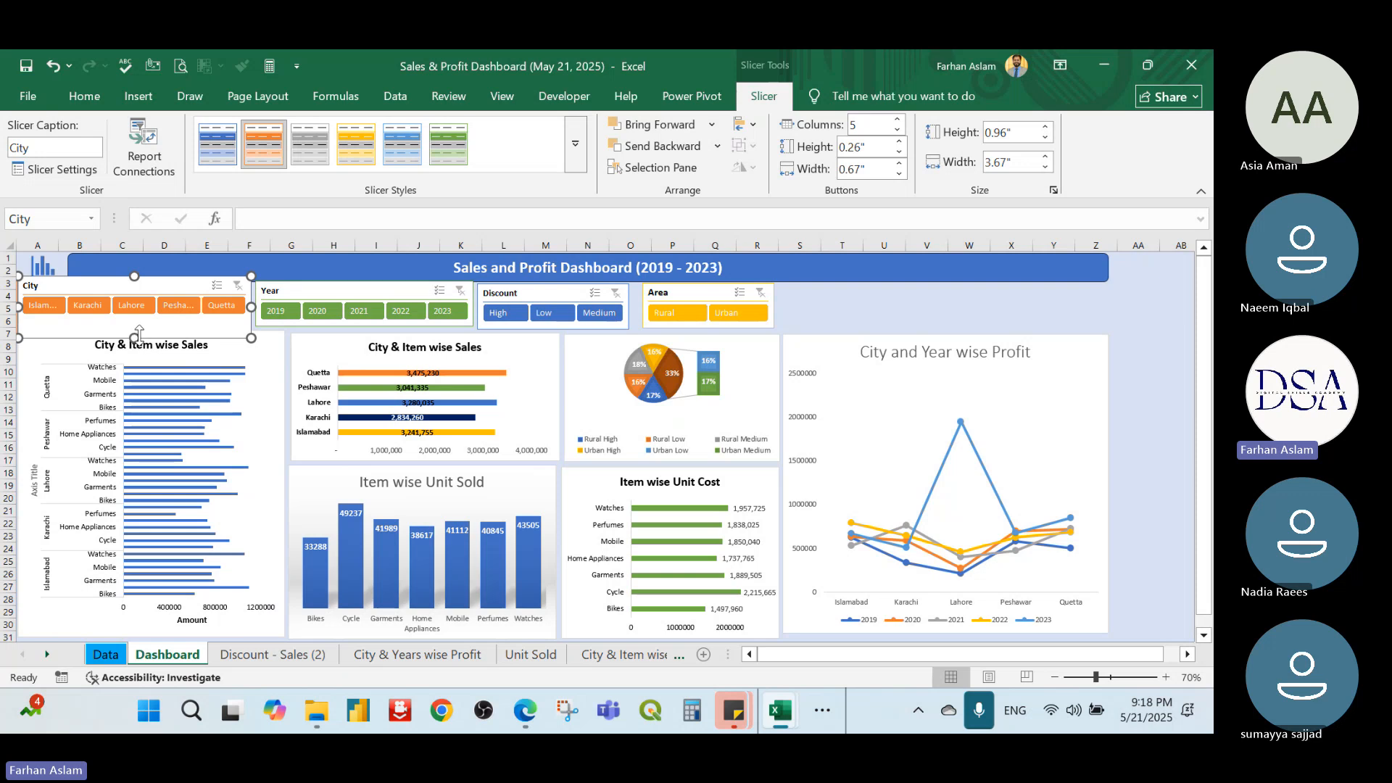
drag(134, 338, 162, 291)
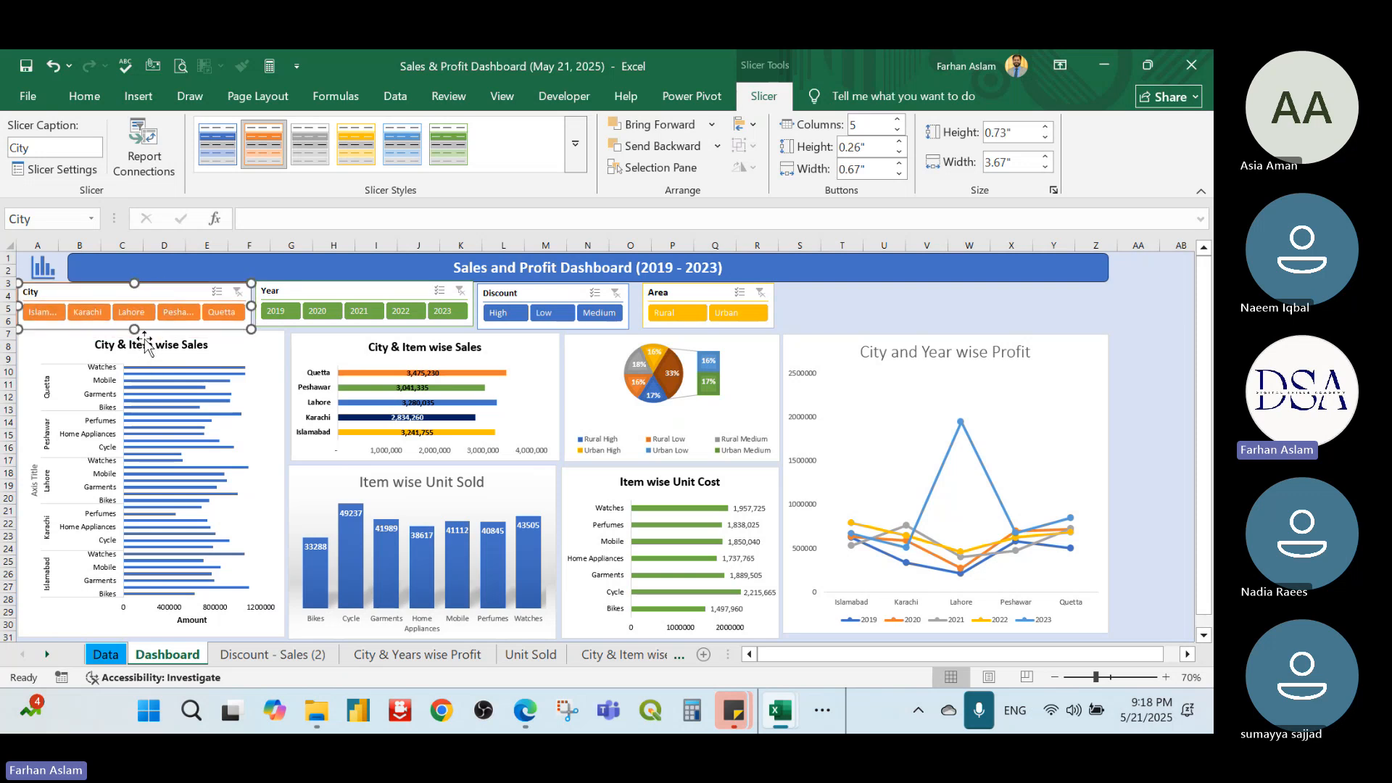
drag(135, 330, 137, 331)
click(827, 312)
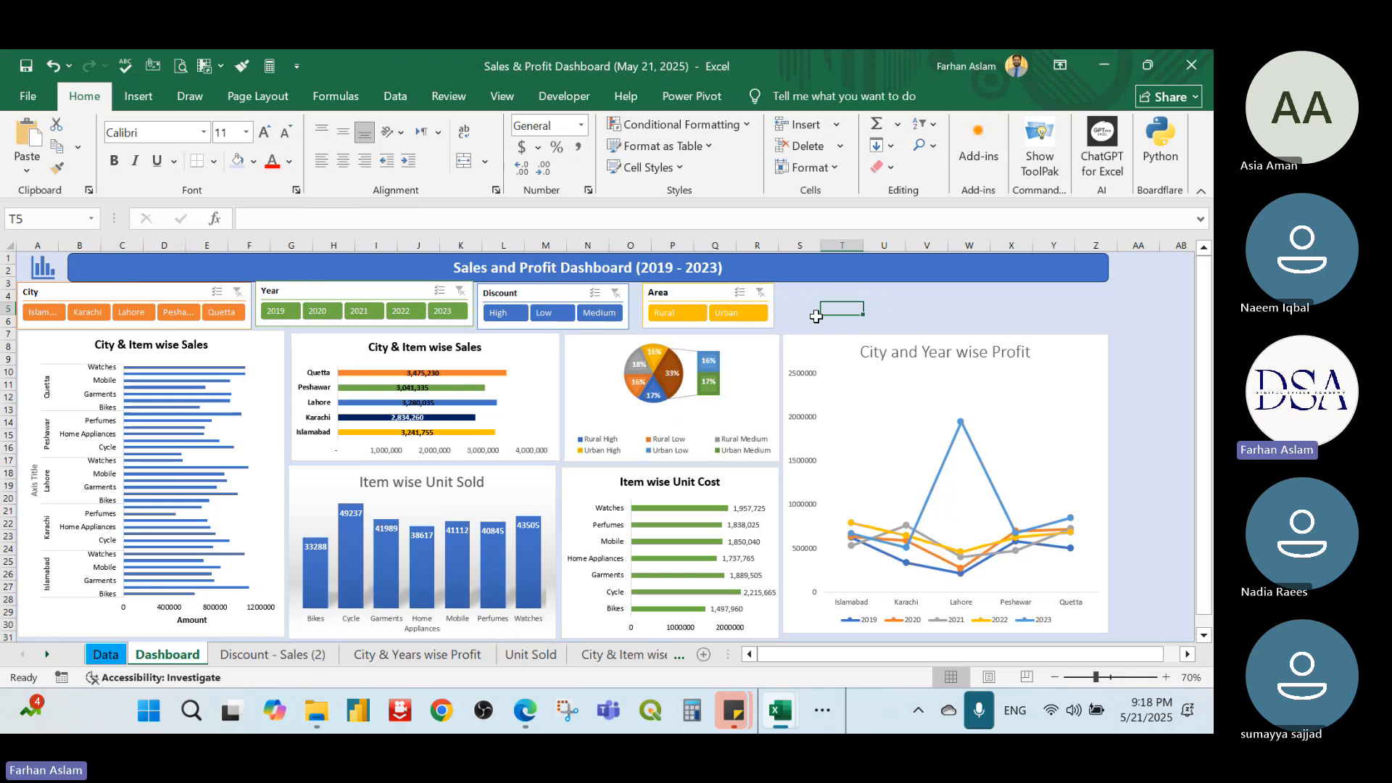
Check the topics in the Week 7 planner image in the photo viewer and return to the Excel dashboard
click(816, 699)
click(855, 664)
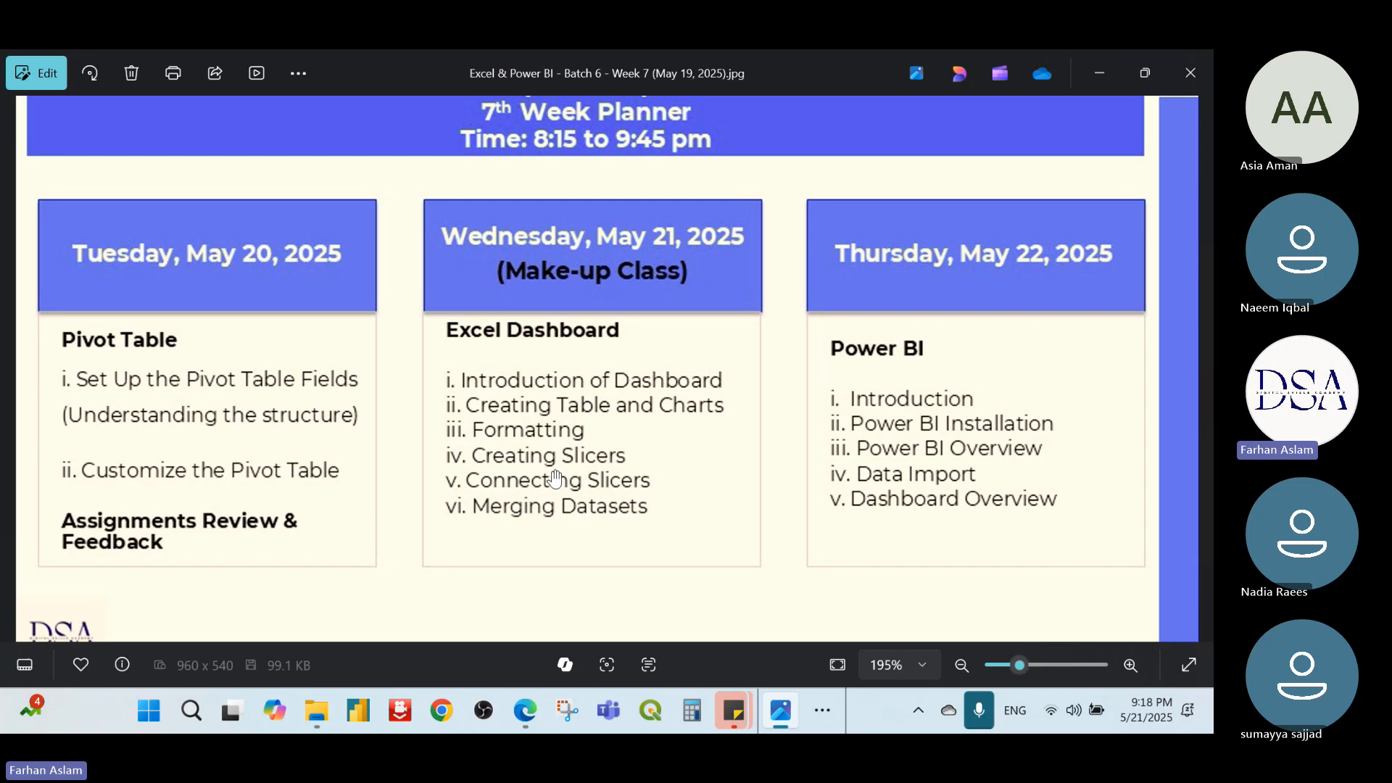
click(1101, 72)
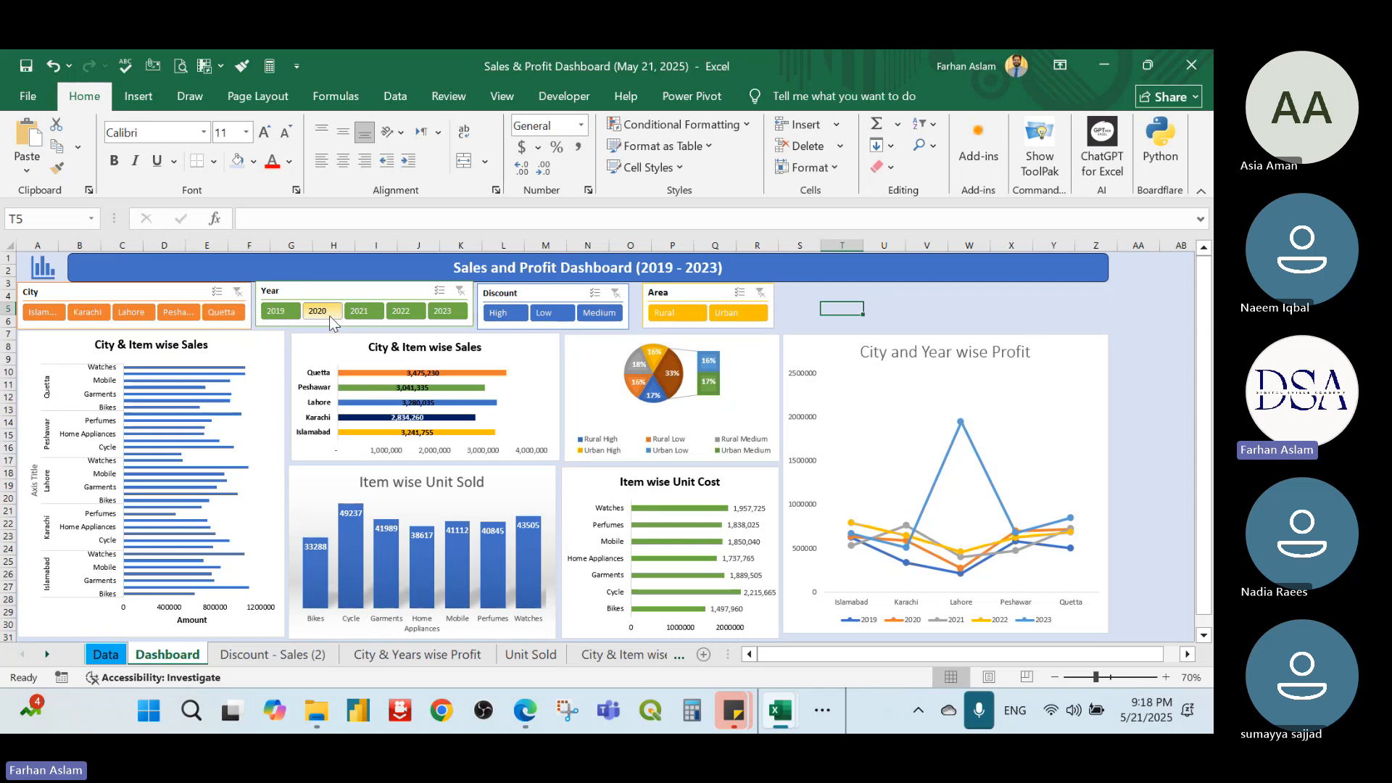
Make the "City and Year wise Profit" chart title bold and reduce its font size to 14
click(935, 353)
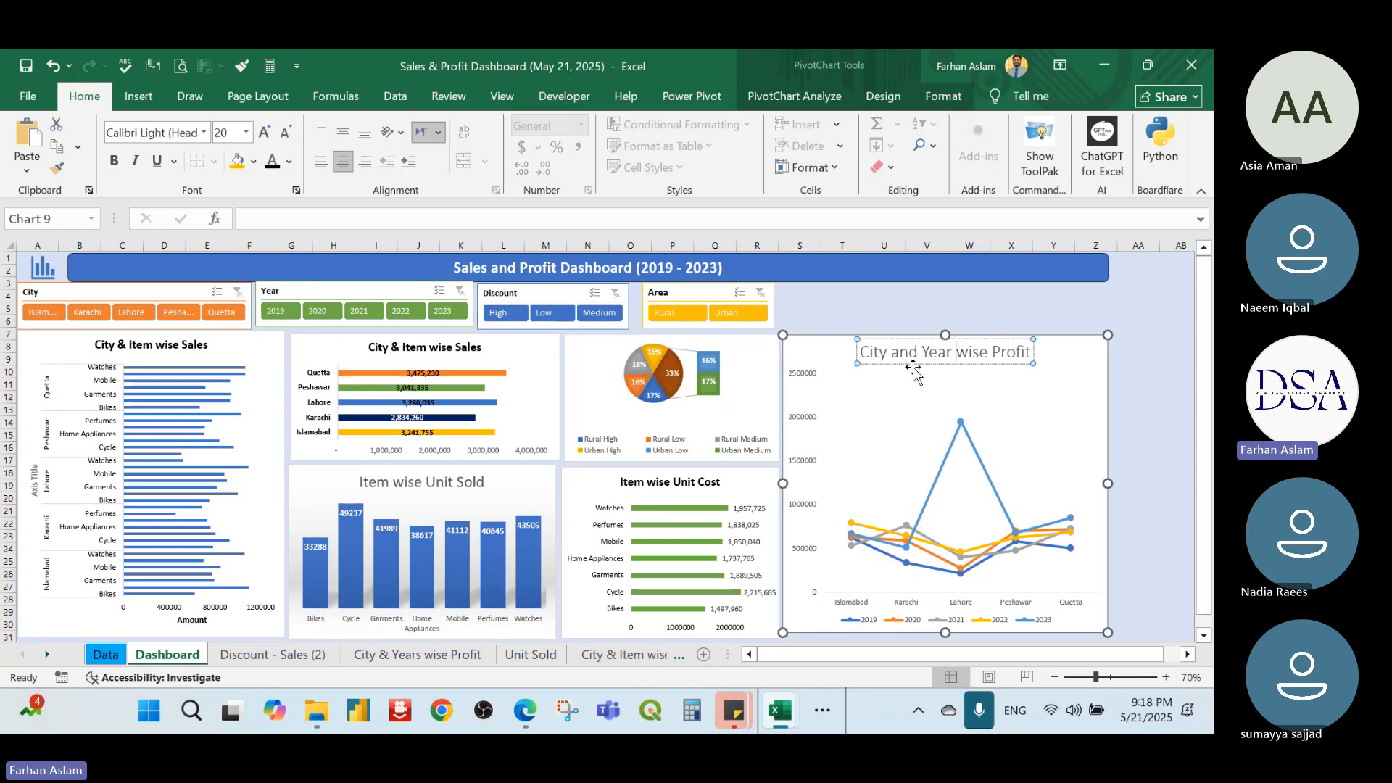
key(ctrl+a)
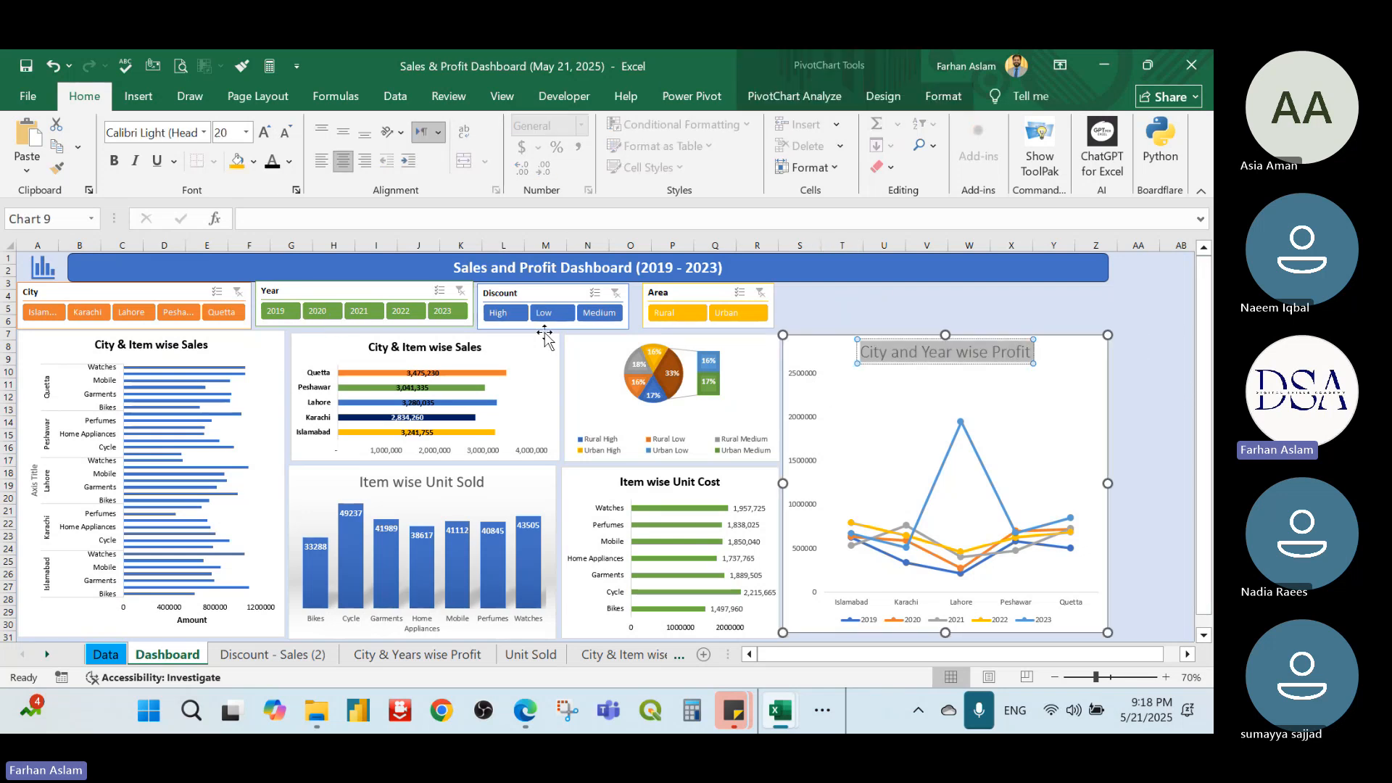
click(112, 161)
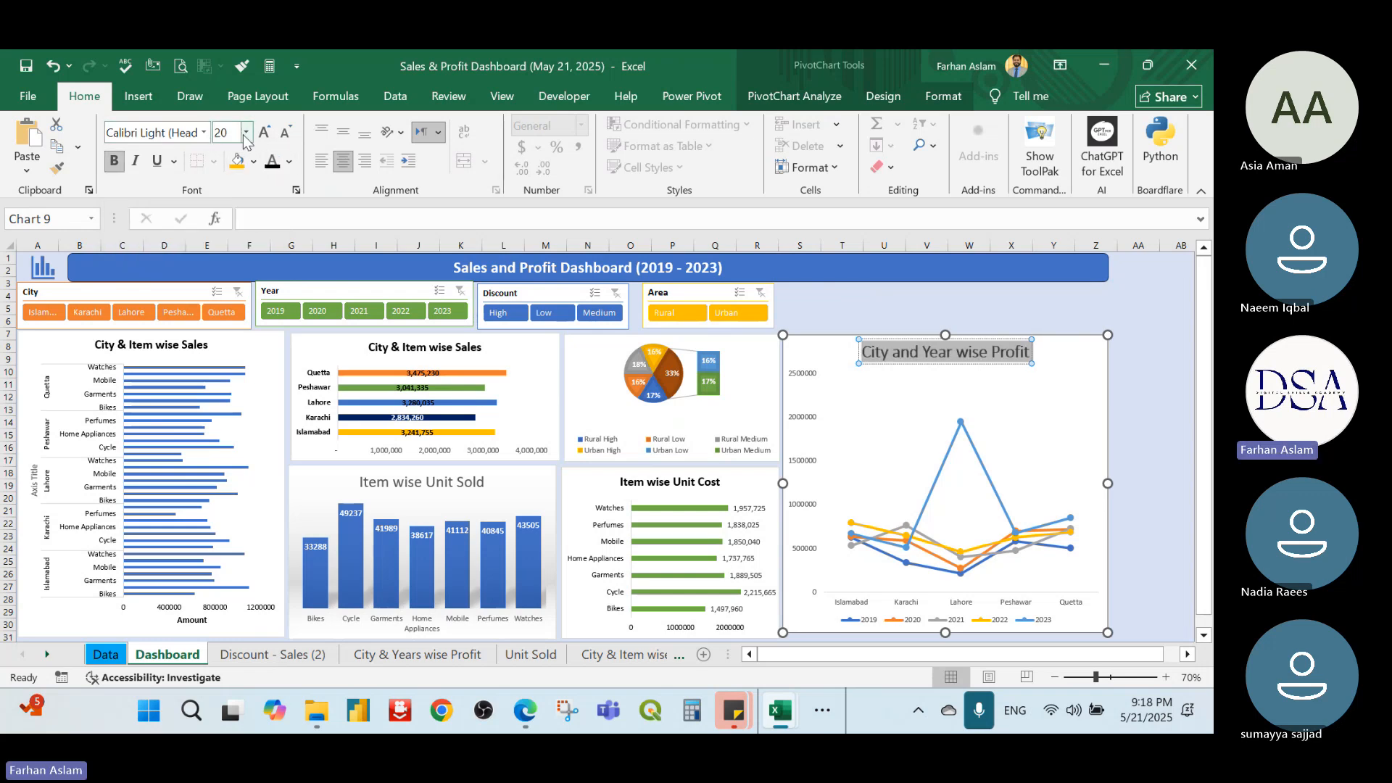
click(286, 135)
click(285, 135)
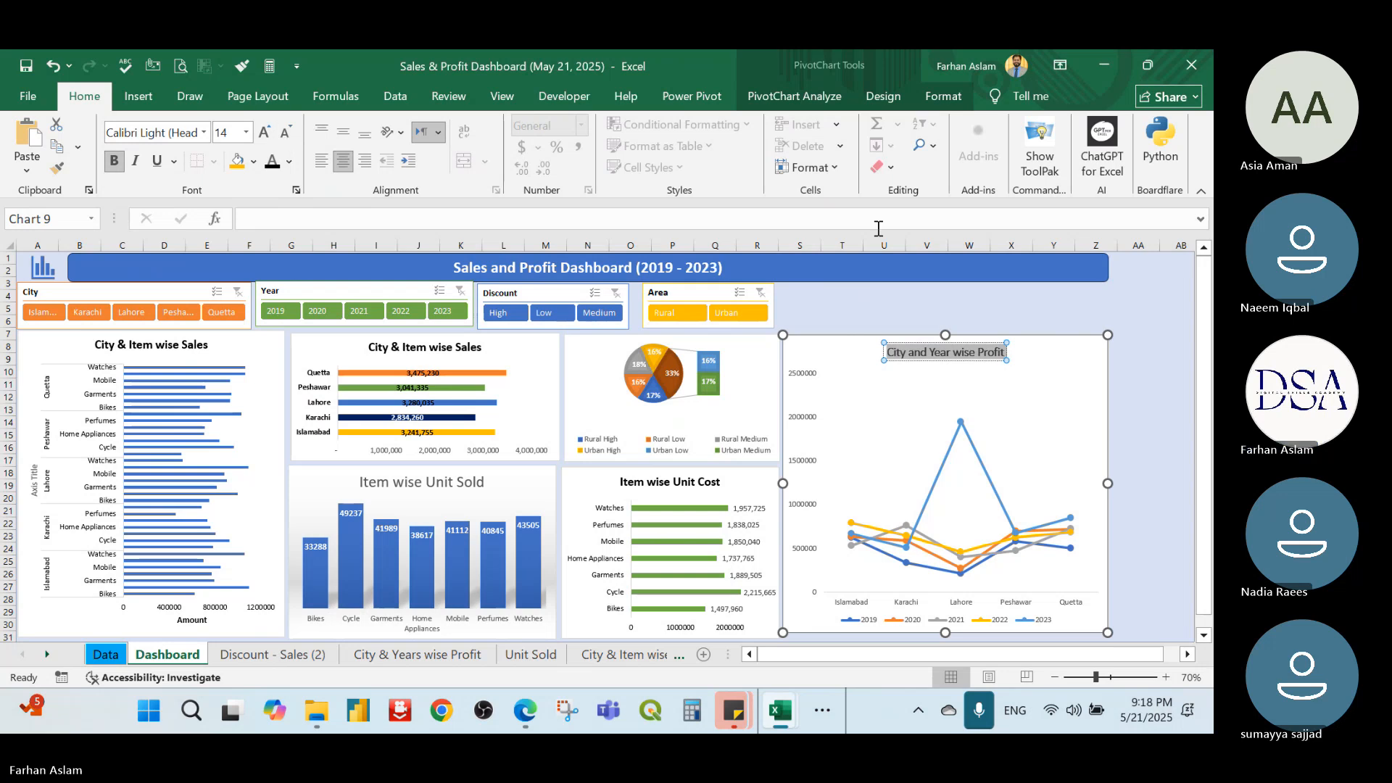
click(844, 307)
click(1126, 394)
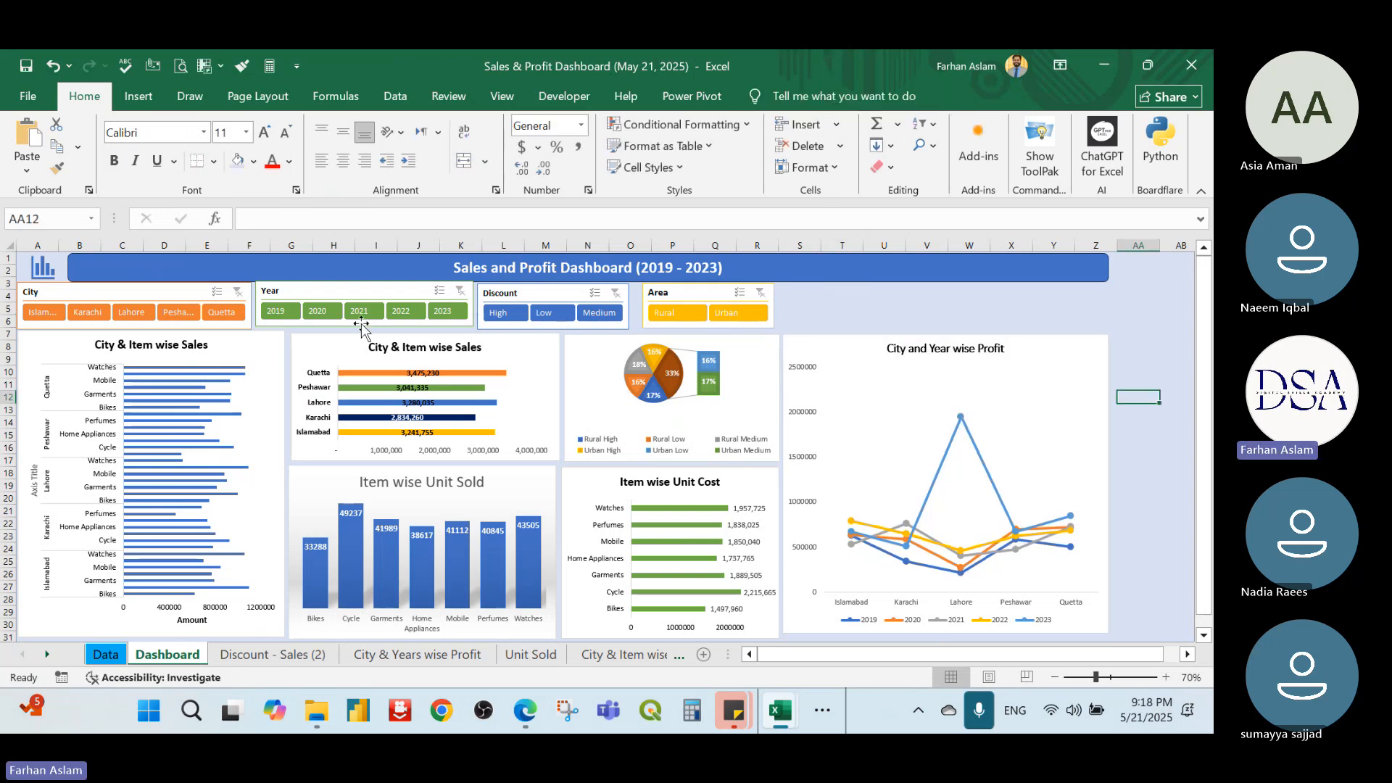
Test the Year slicer with 2022 and 2021 and the City slicer with Quetta, clearing each slicer's filter
click(406, 312)
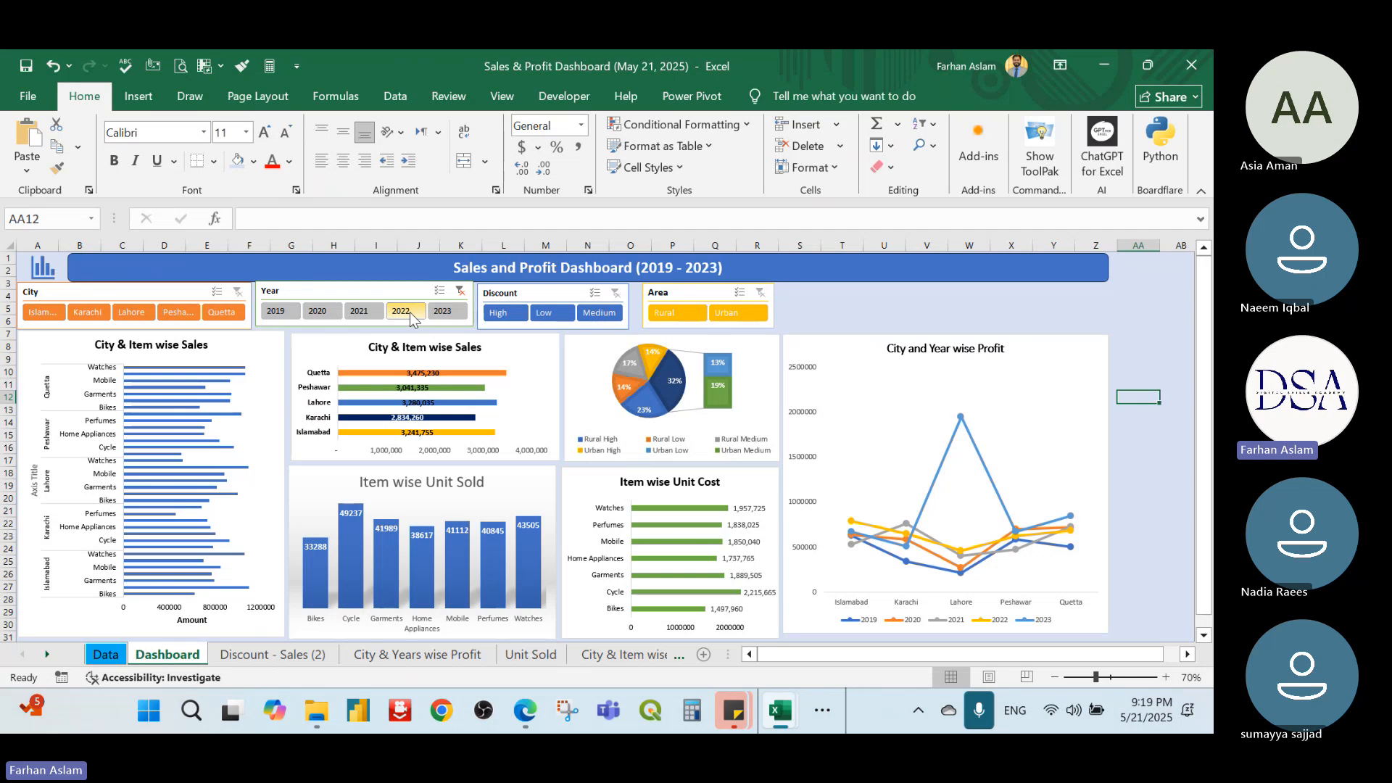
click(361, 313)
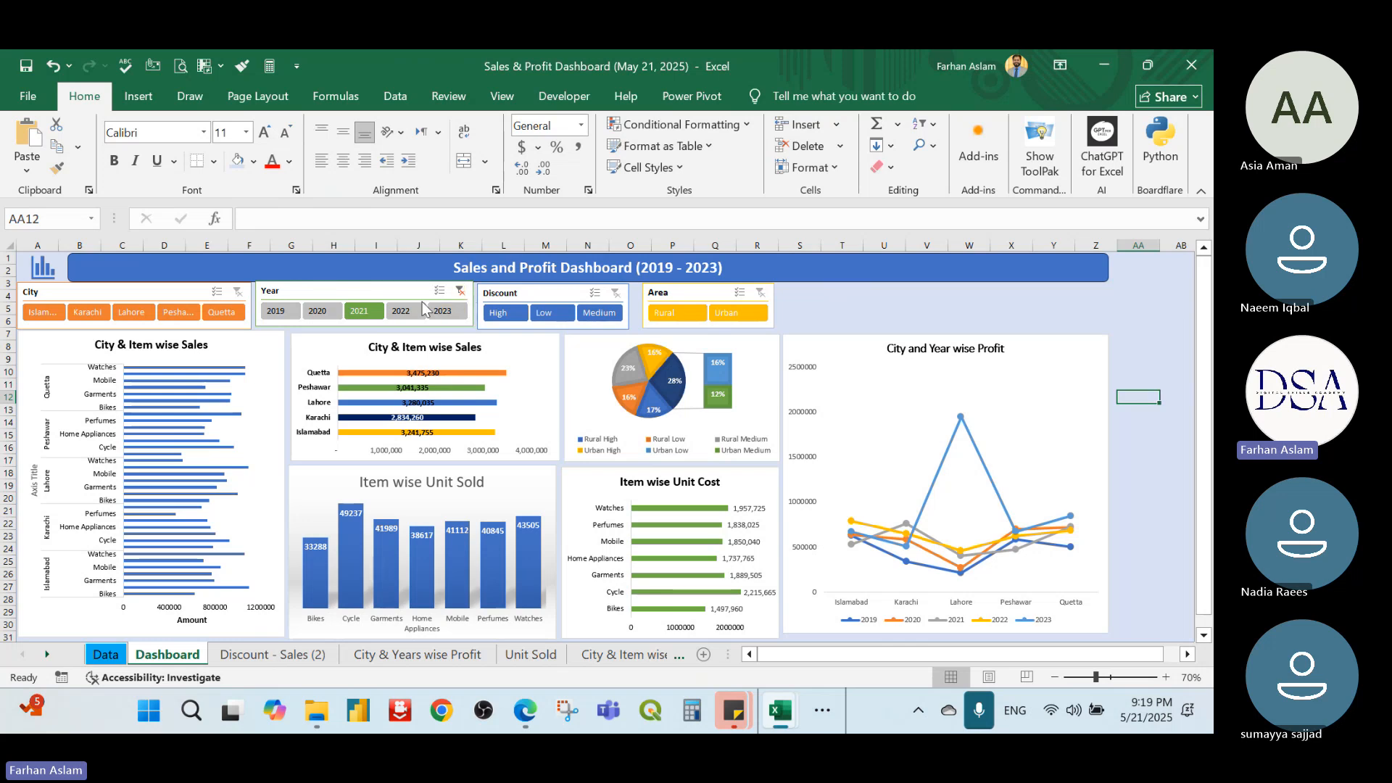
click(459, 290)
click(216, 317)
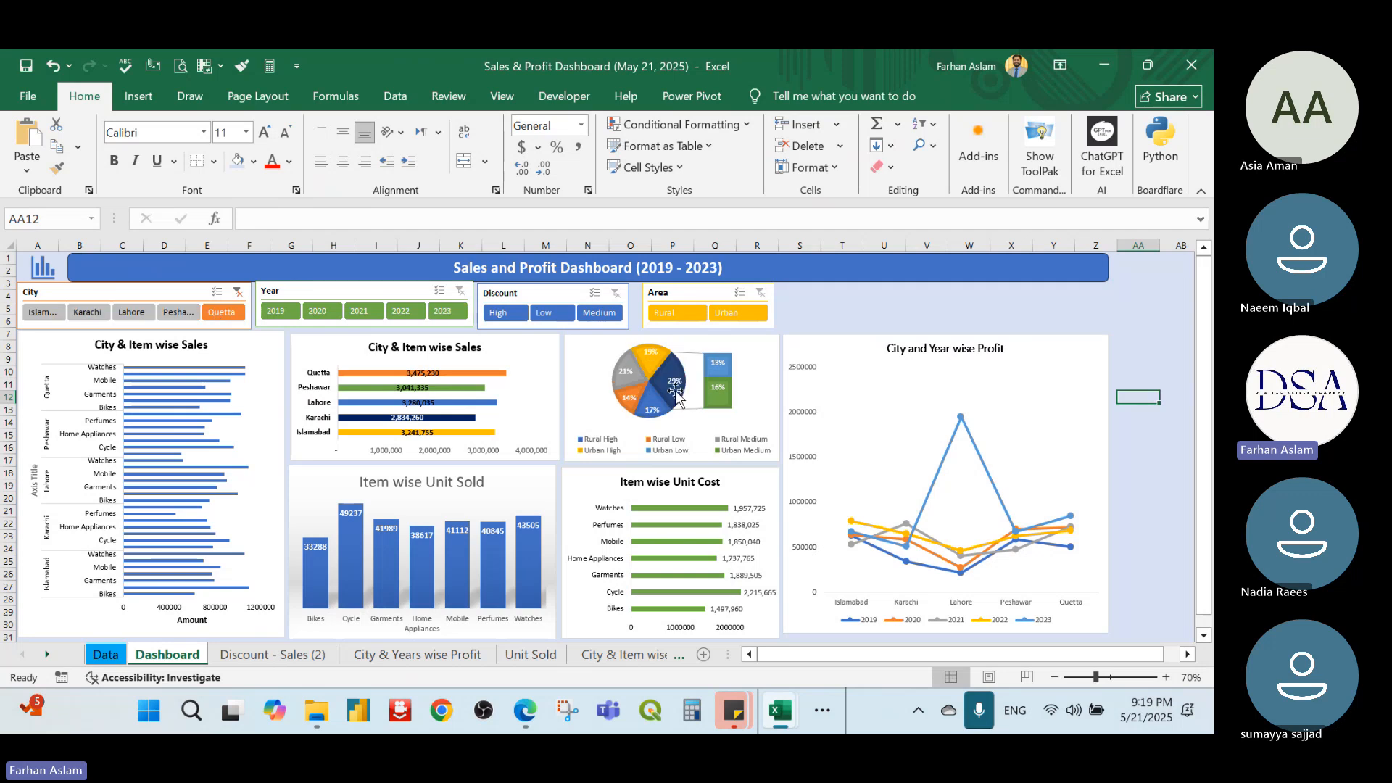
click(241, 292)
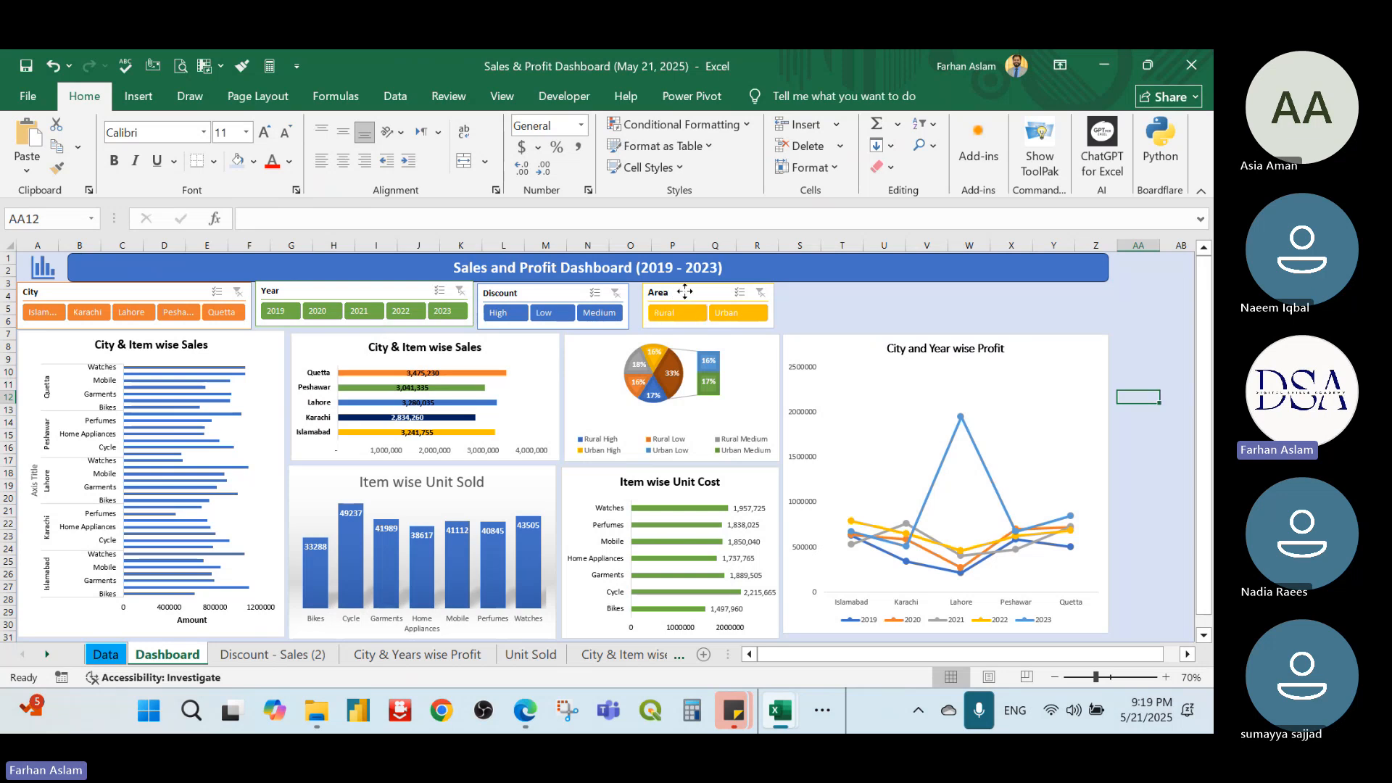
click(684, 291)
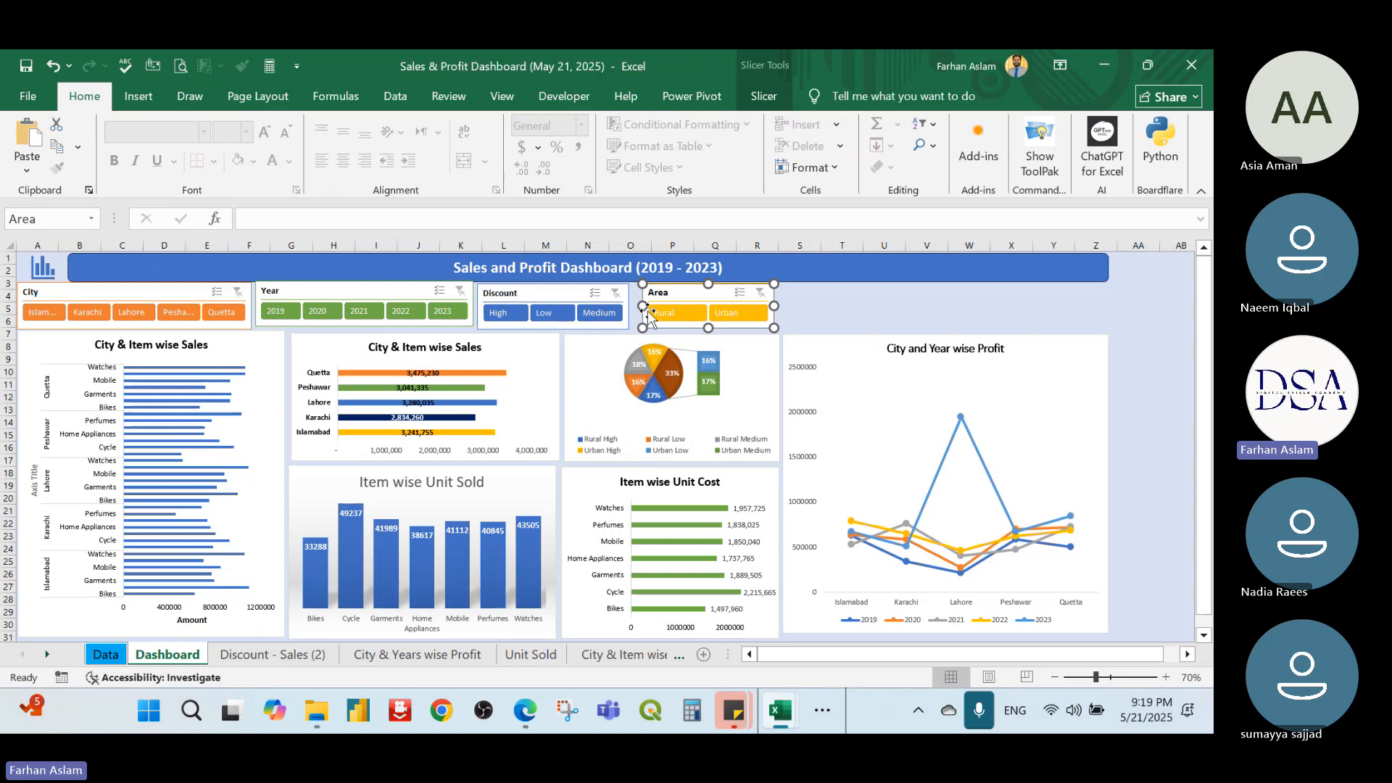
click(541, 291)
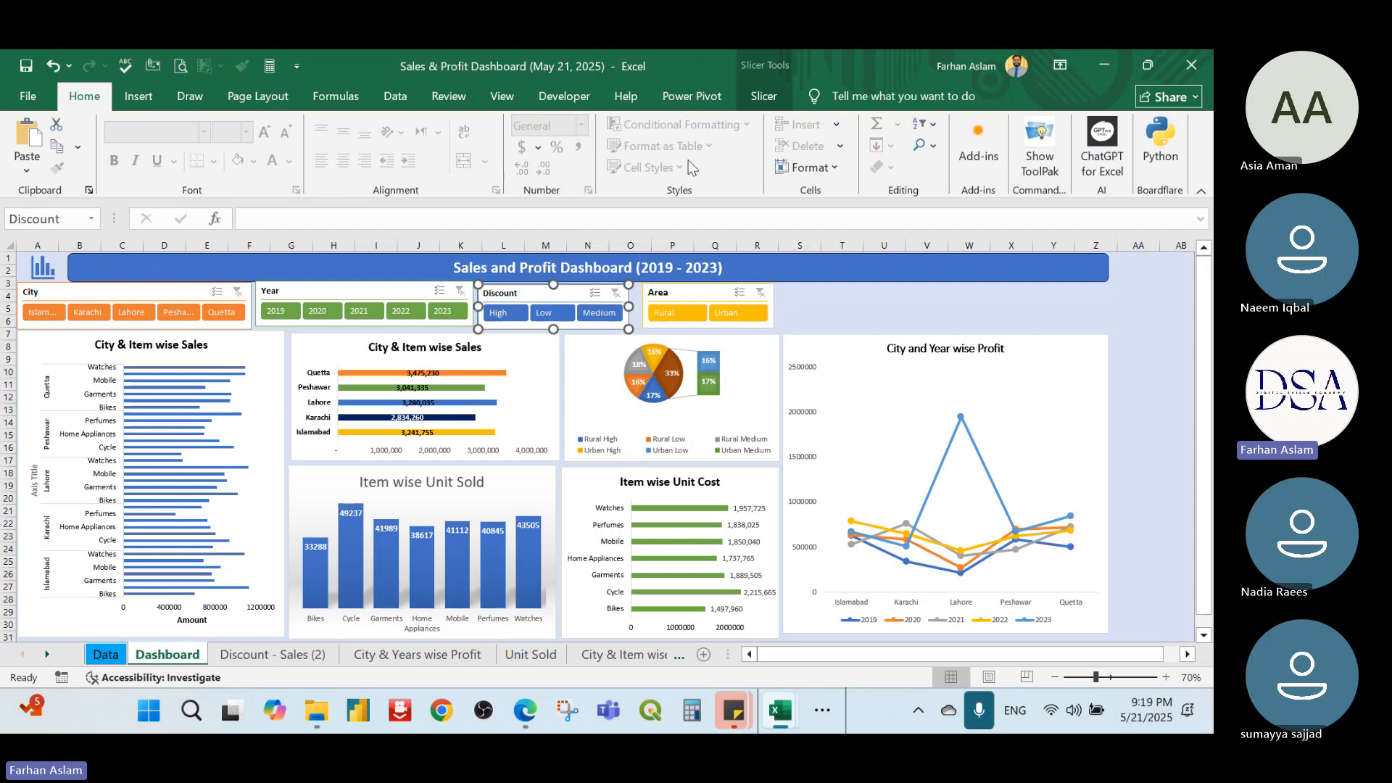
click(758, 100)
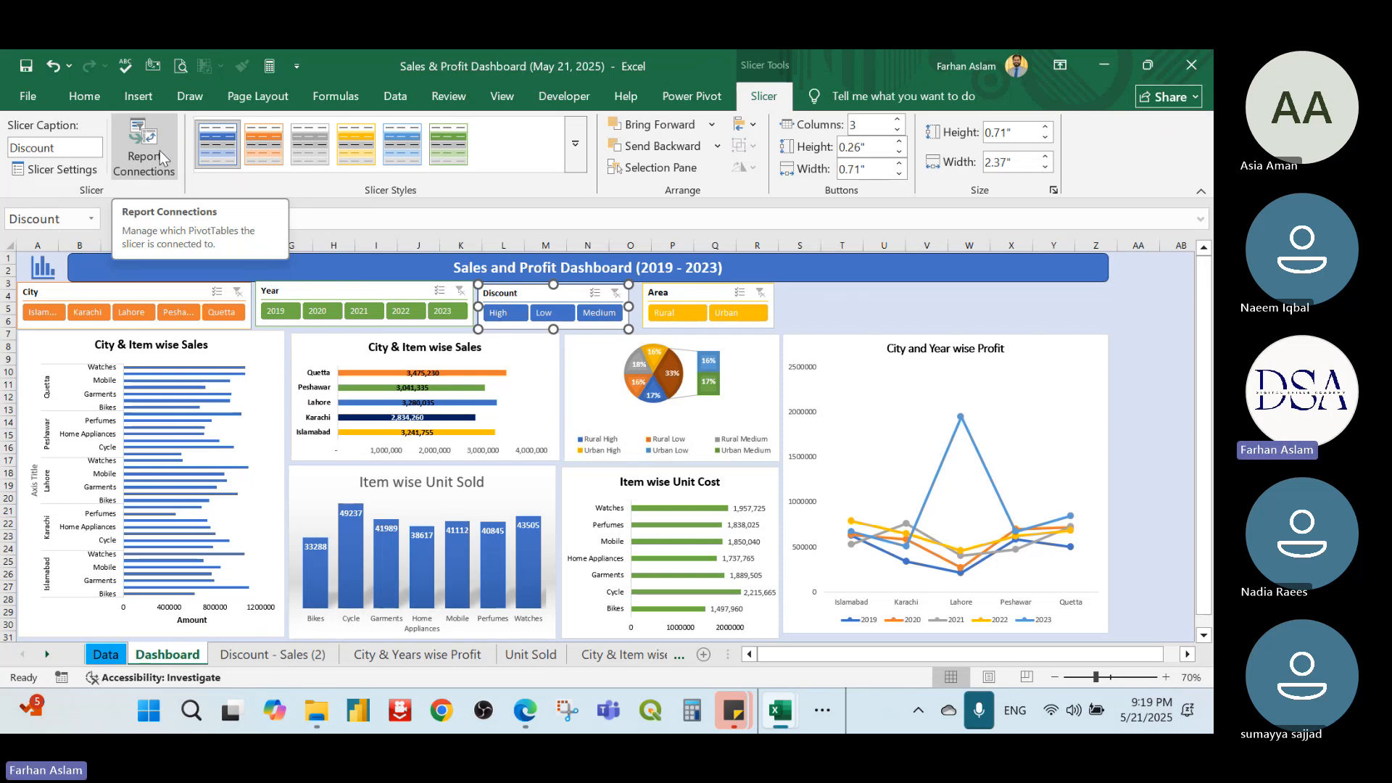
click(841, 300)
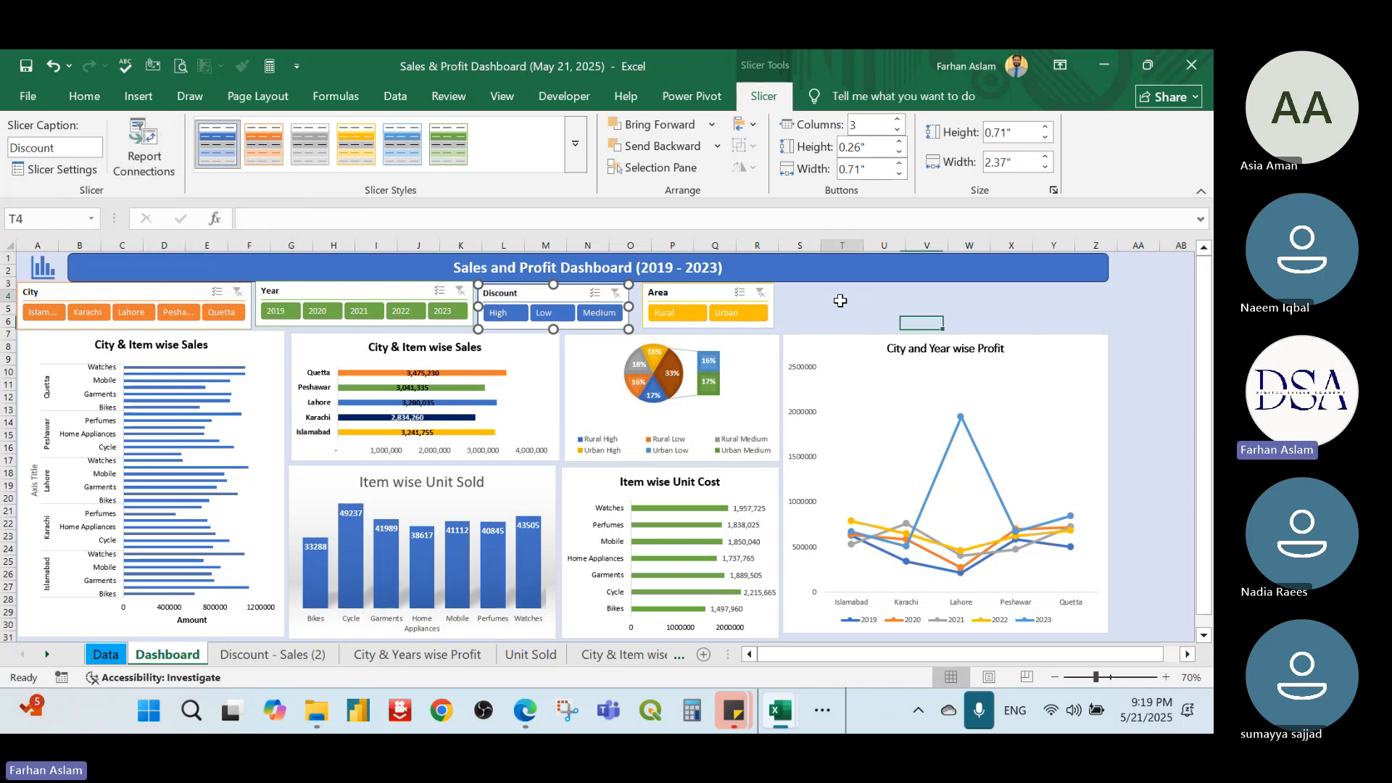
Connect the Year slicer to the pivot tables on both City _Item wise Sales sheets, City _Years wise Profit, Unit Sold and Unit Sold (Cost)
right_click(382, 289)
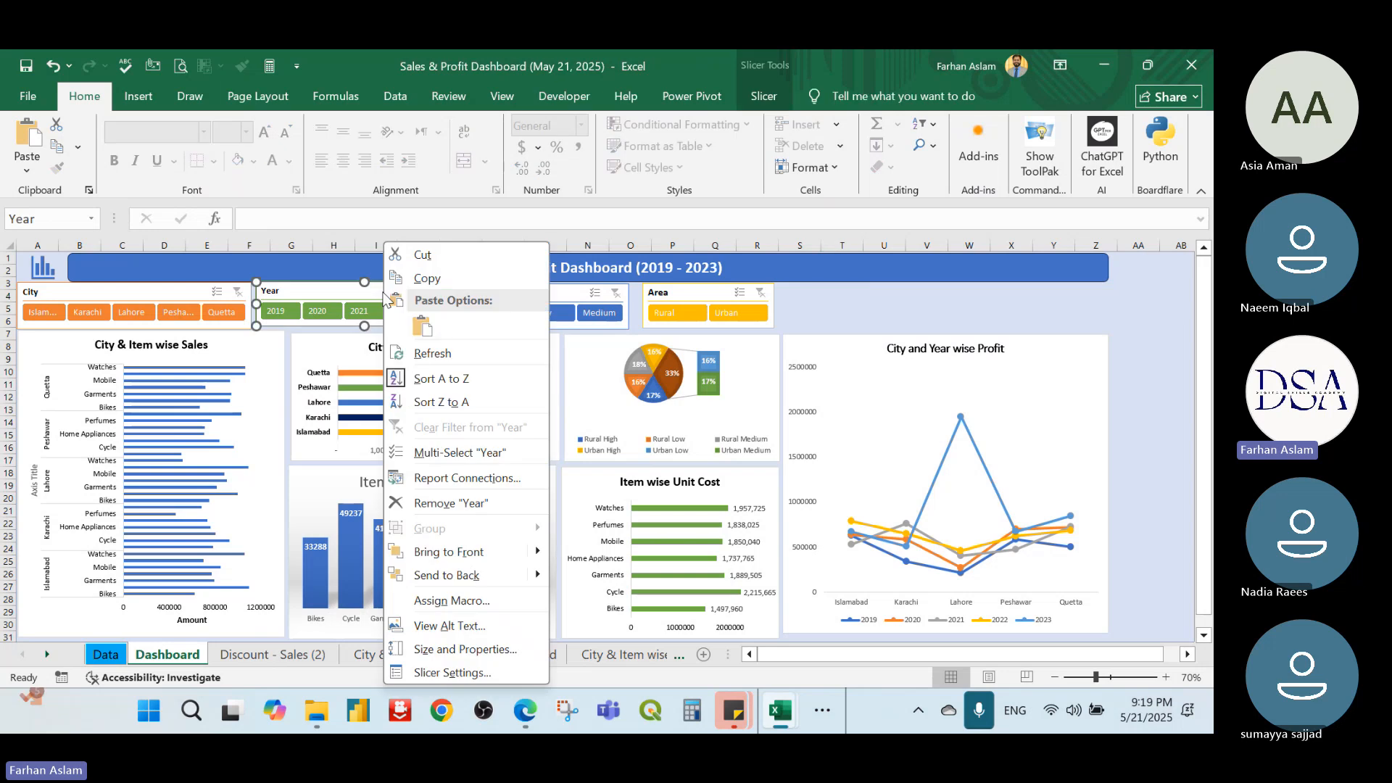
click(497, 480)
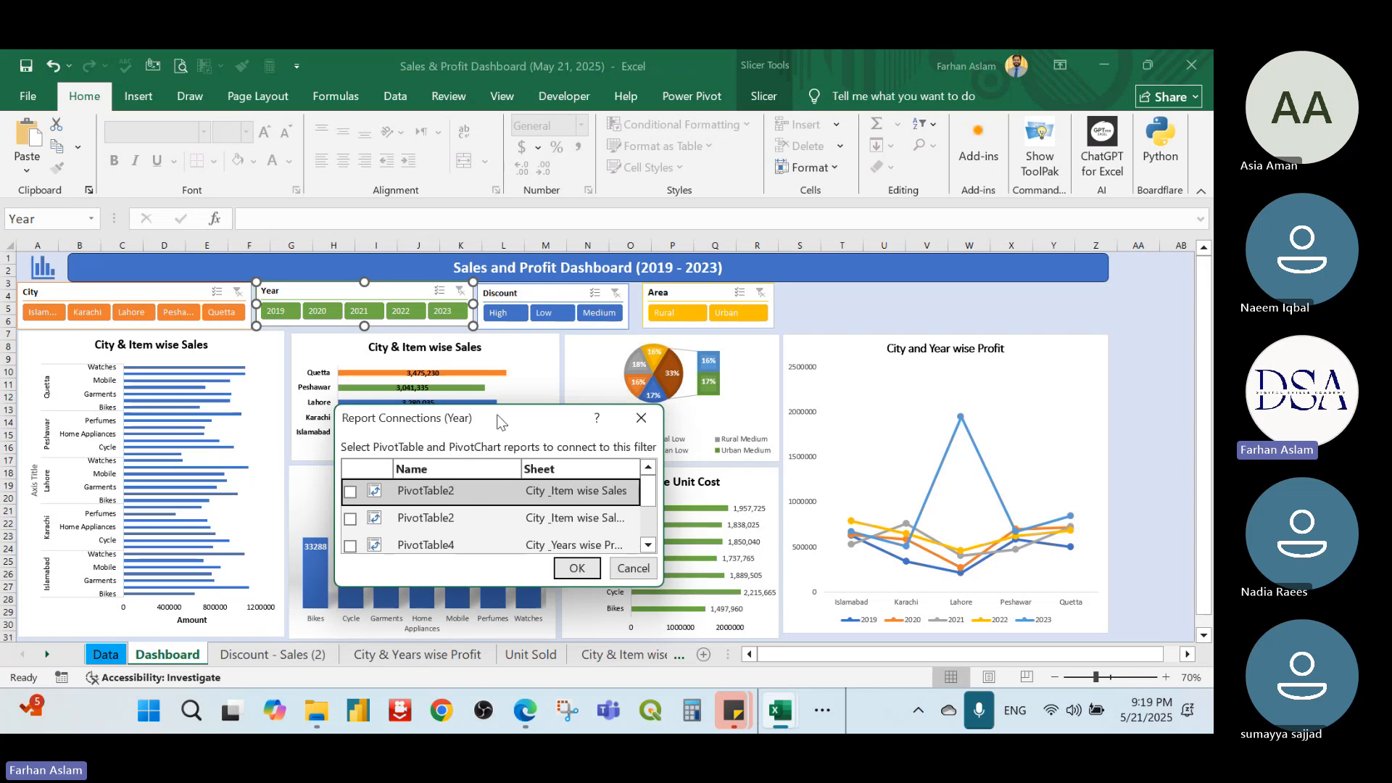
drag(501, 415, 906, 269)
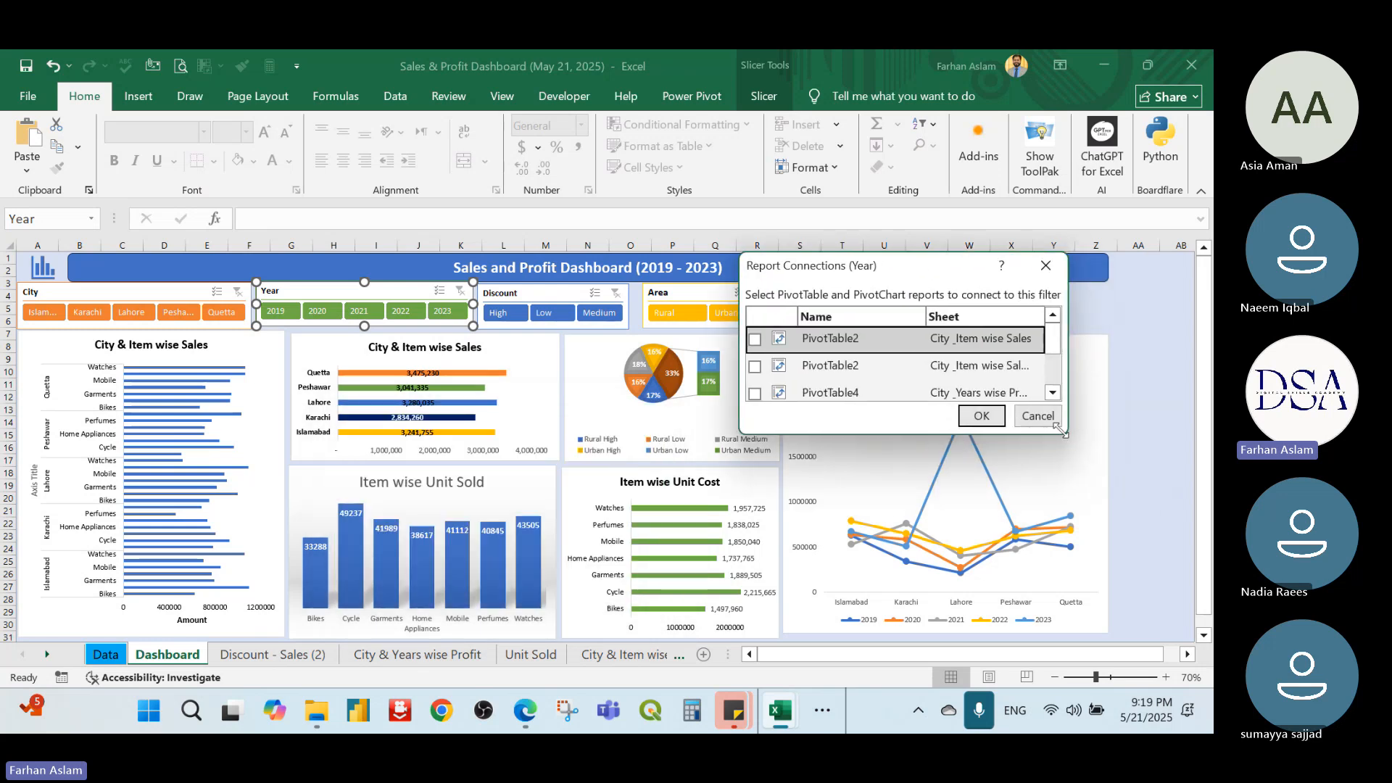
drag(1065, 435, 1056, 530)
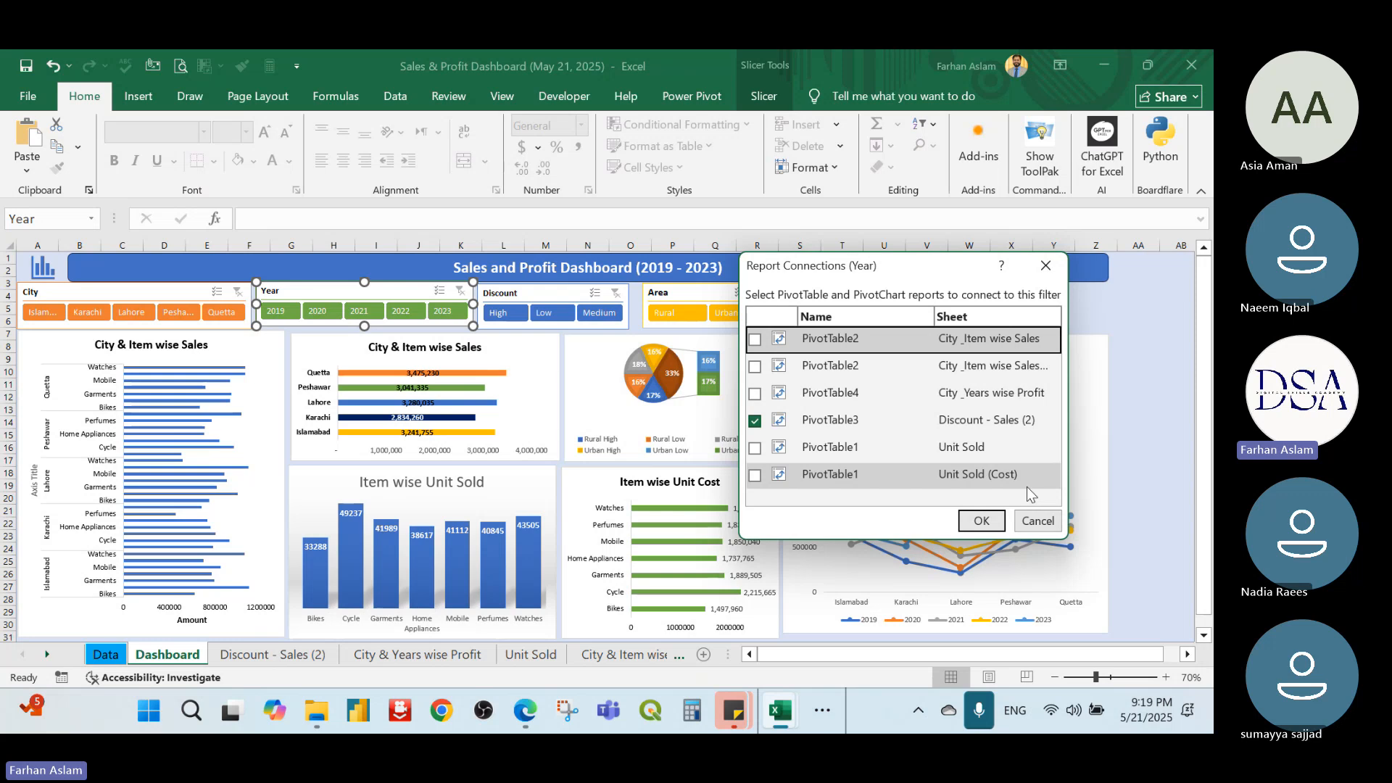
click(755, 340)
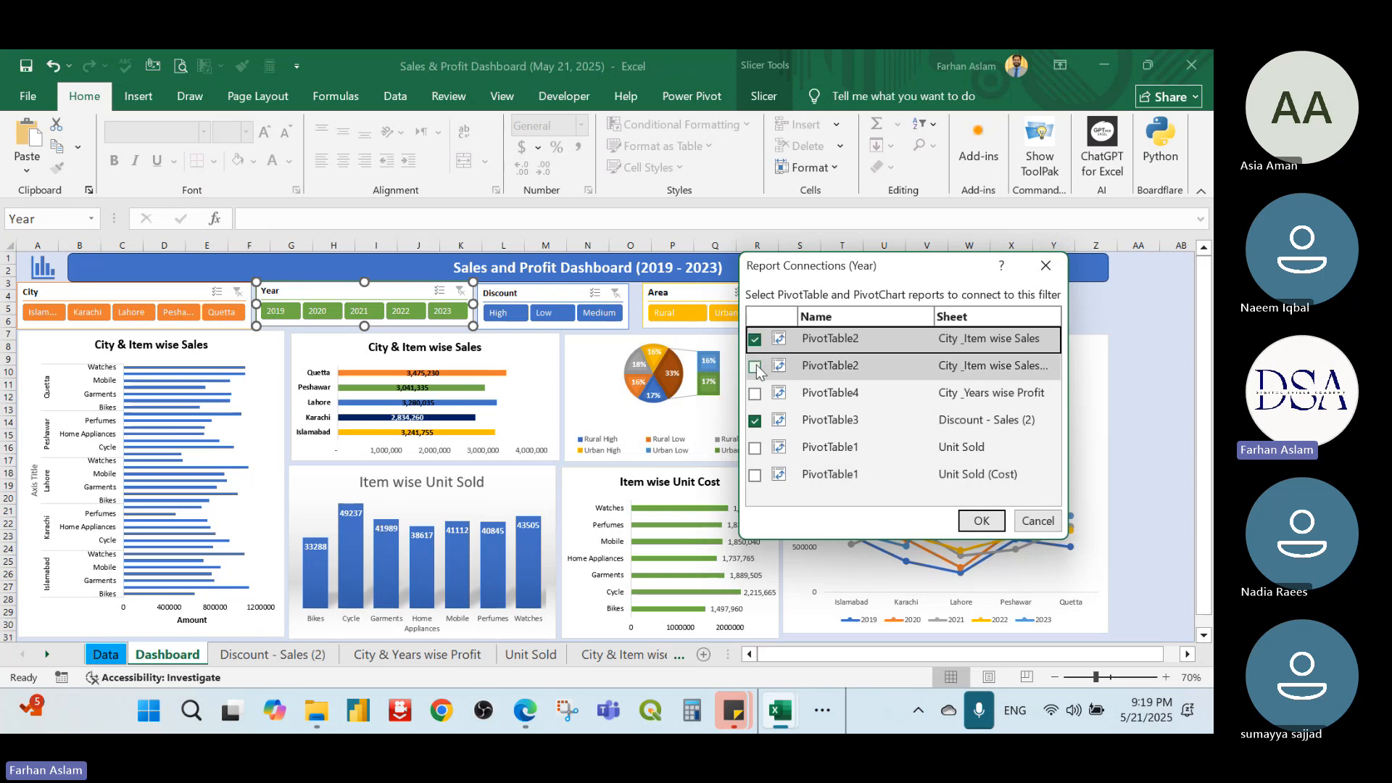
click(754, 367)
click(755, 393)
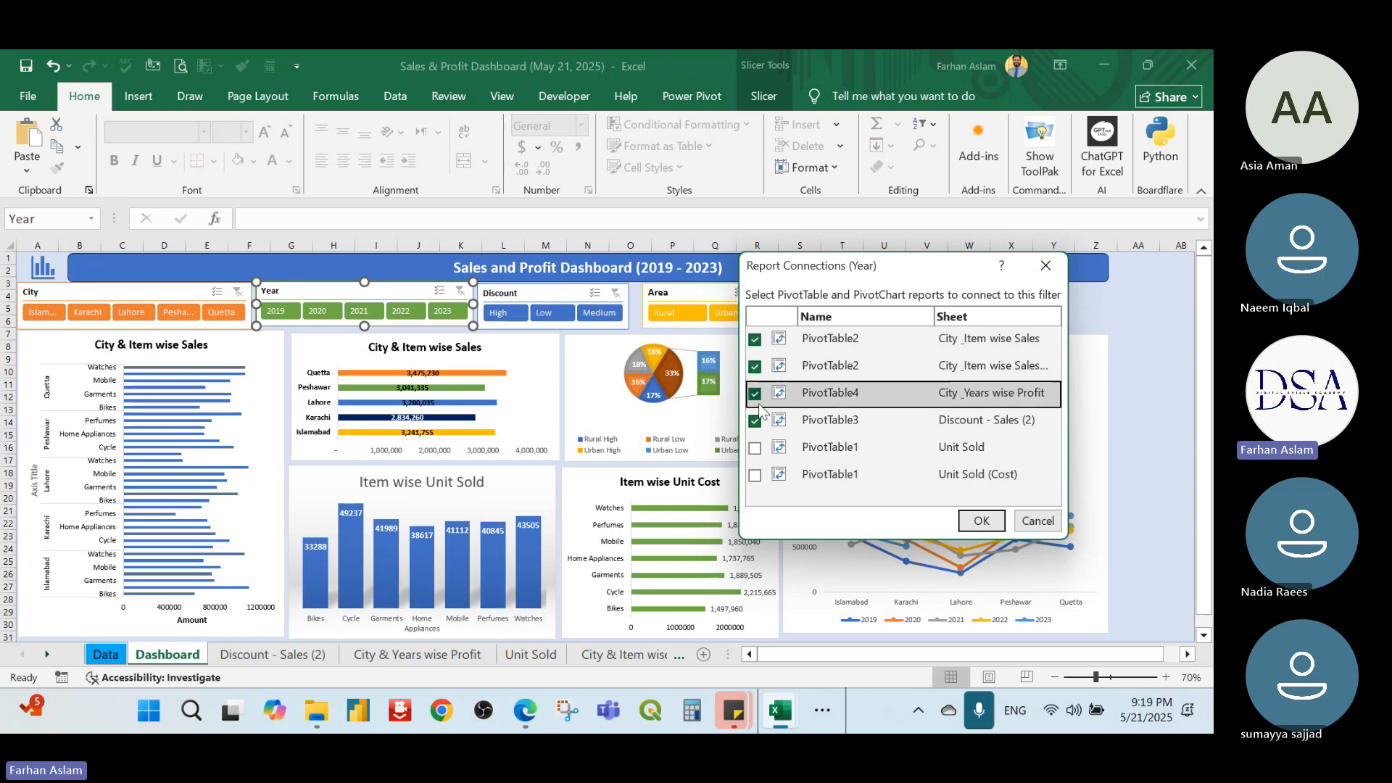
click(755, 449)
click(754, 476)
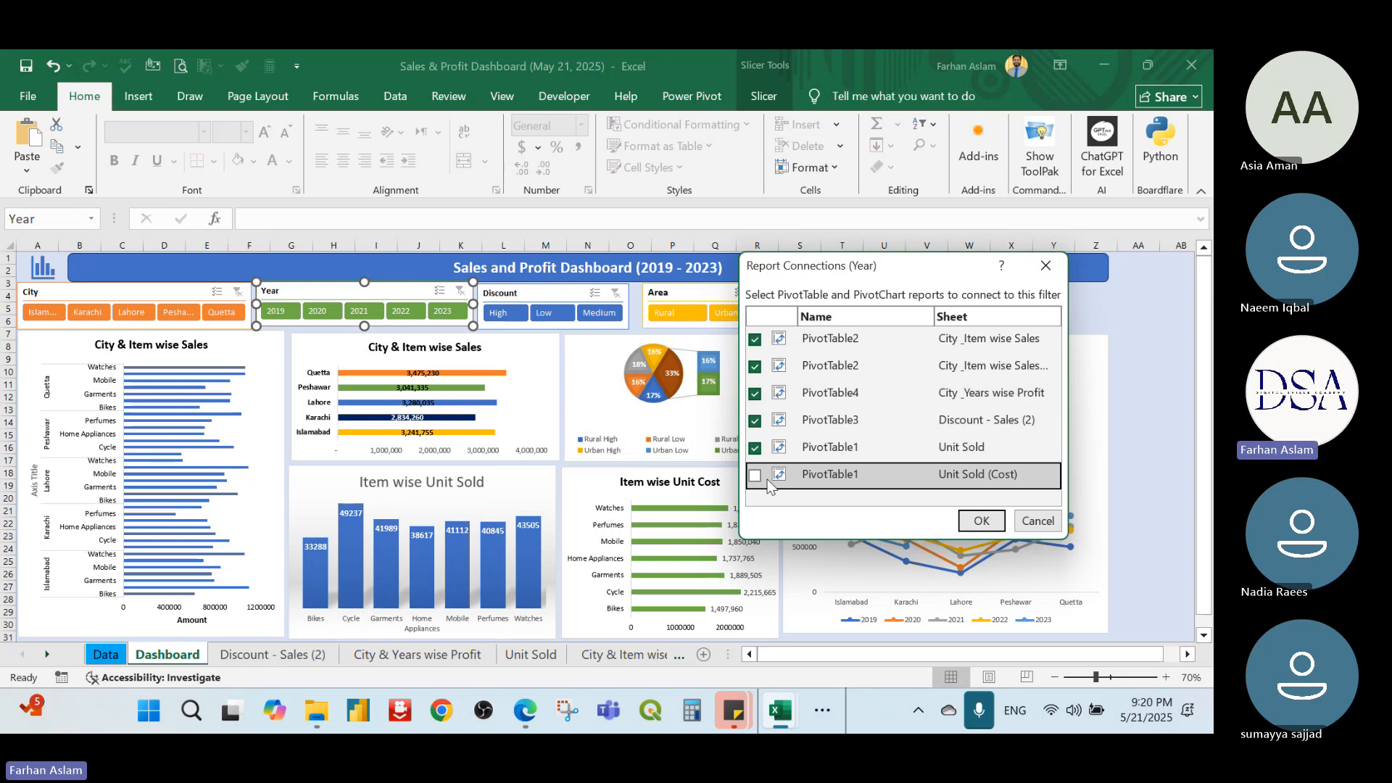
click(982, 521)
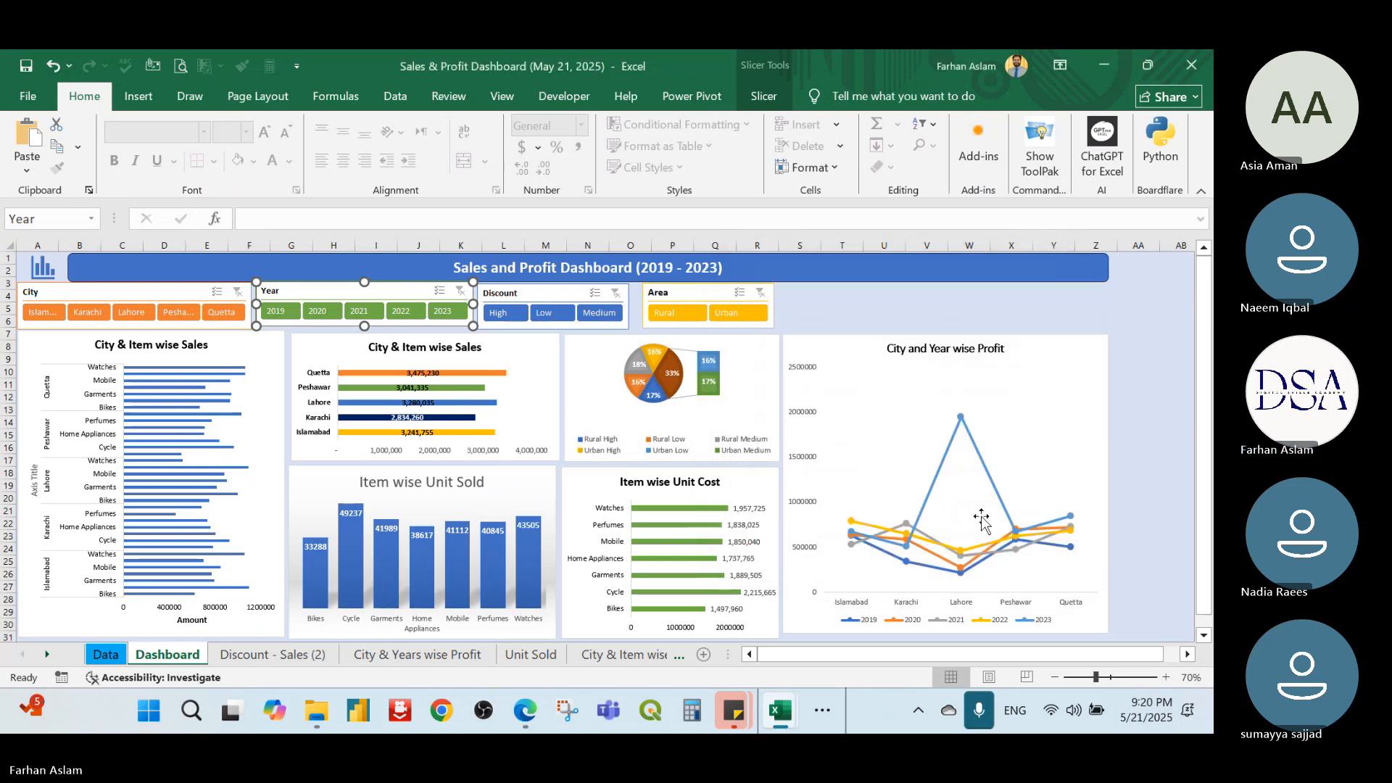
Connect the City slicer to the pivot tables on Unit Sold (Cost), Unit Sold, City _Years wise Profit and both City _Item wise Sales sheets
click(212, 328)
right_click(168, 299)
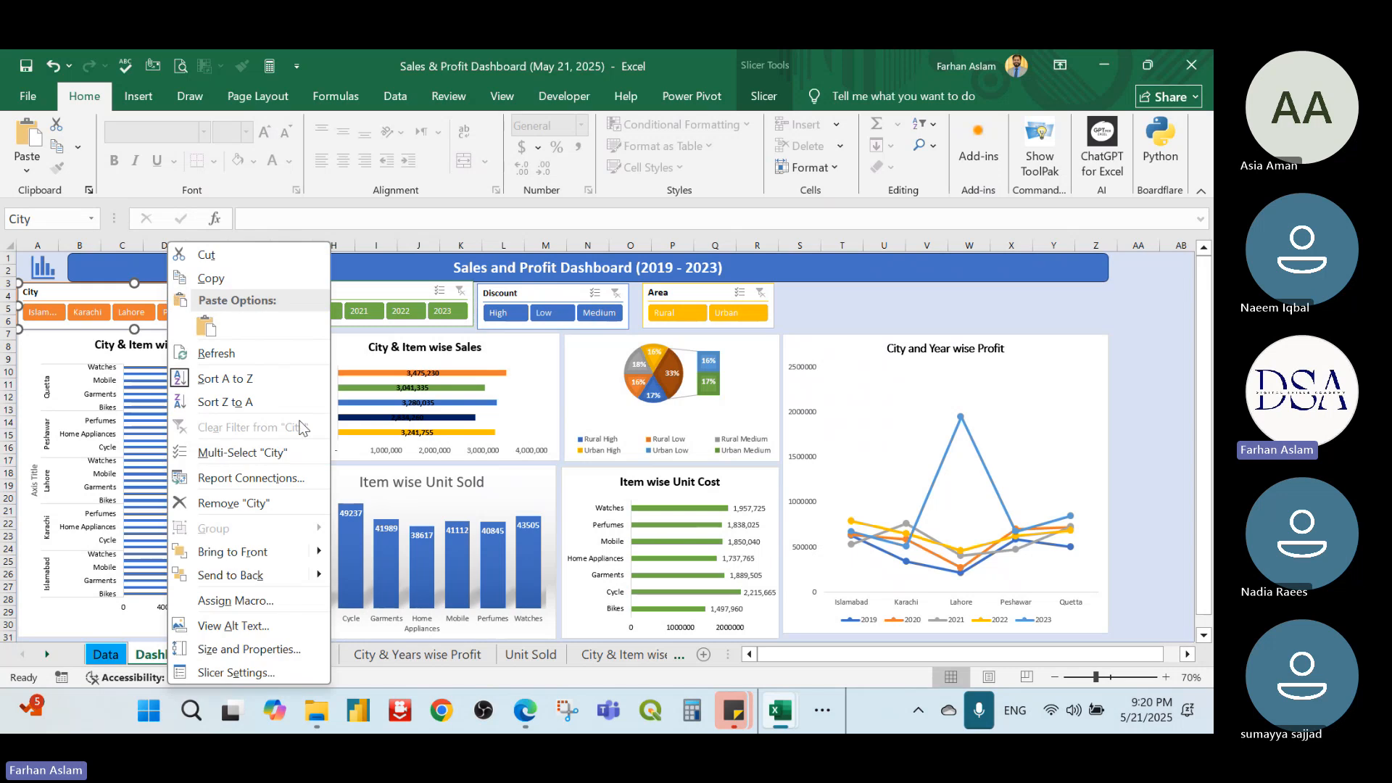
click(265, 482)
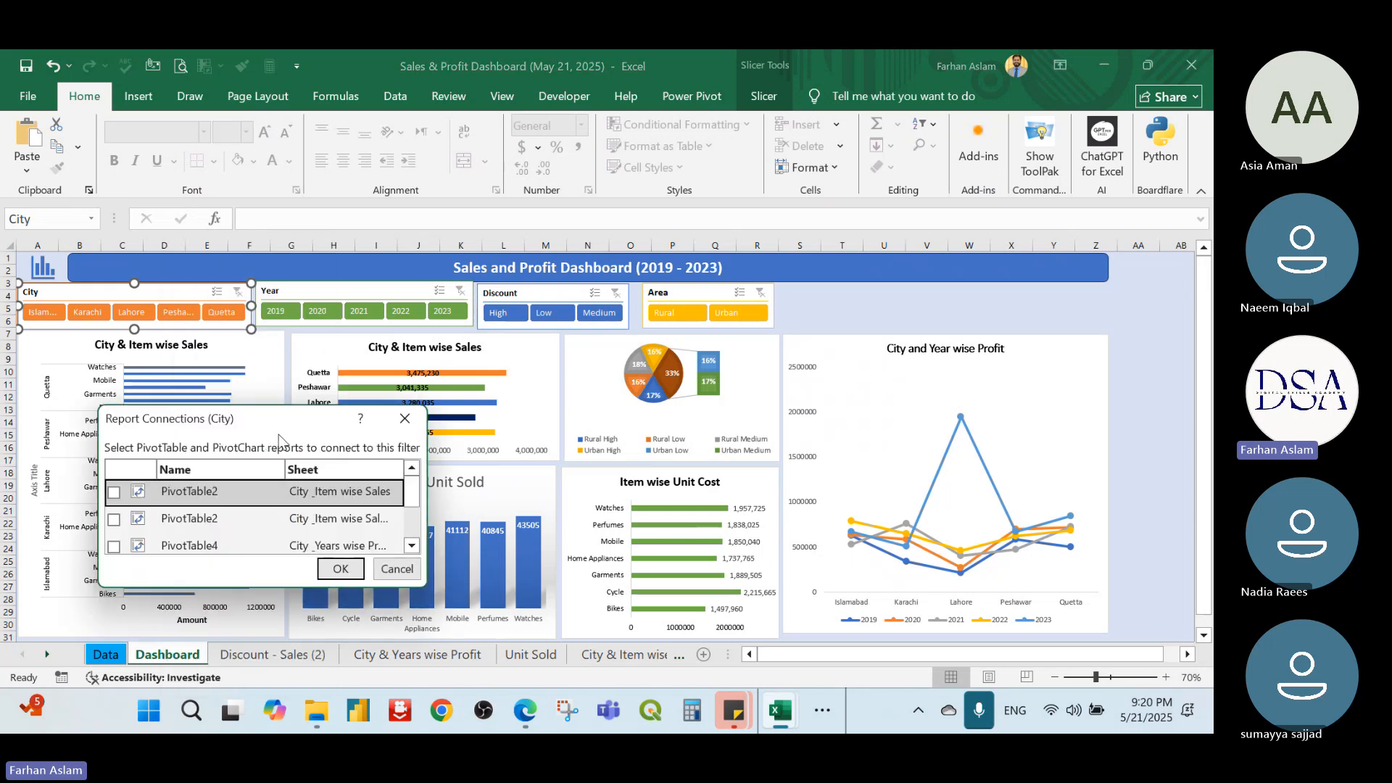
drag(297, 411, 910, 297)
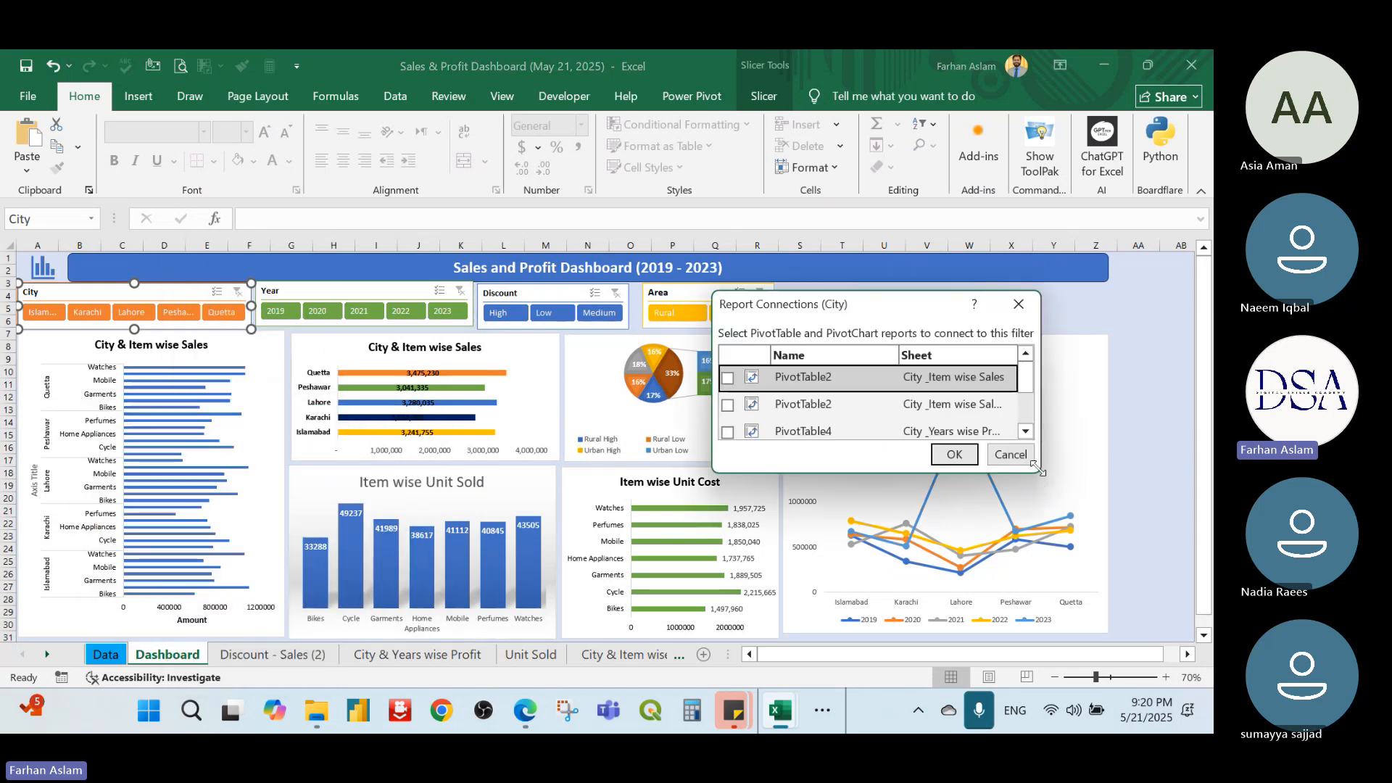
drag(1039, 471, 1063, 593)
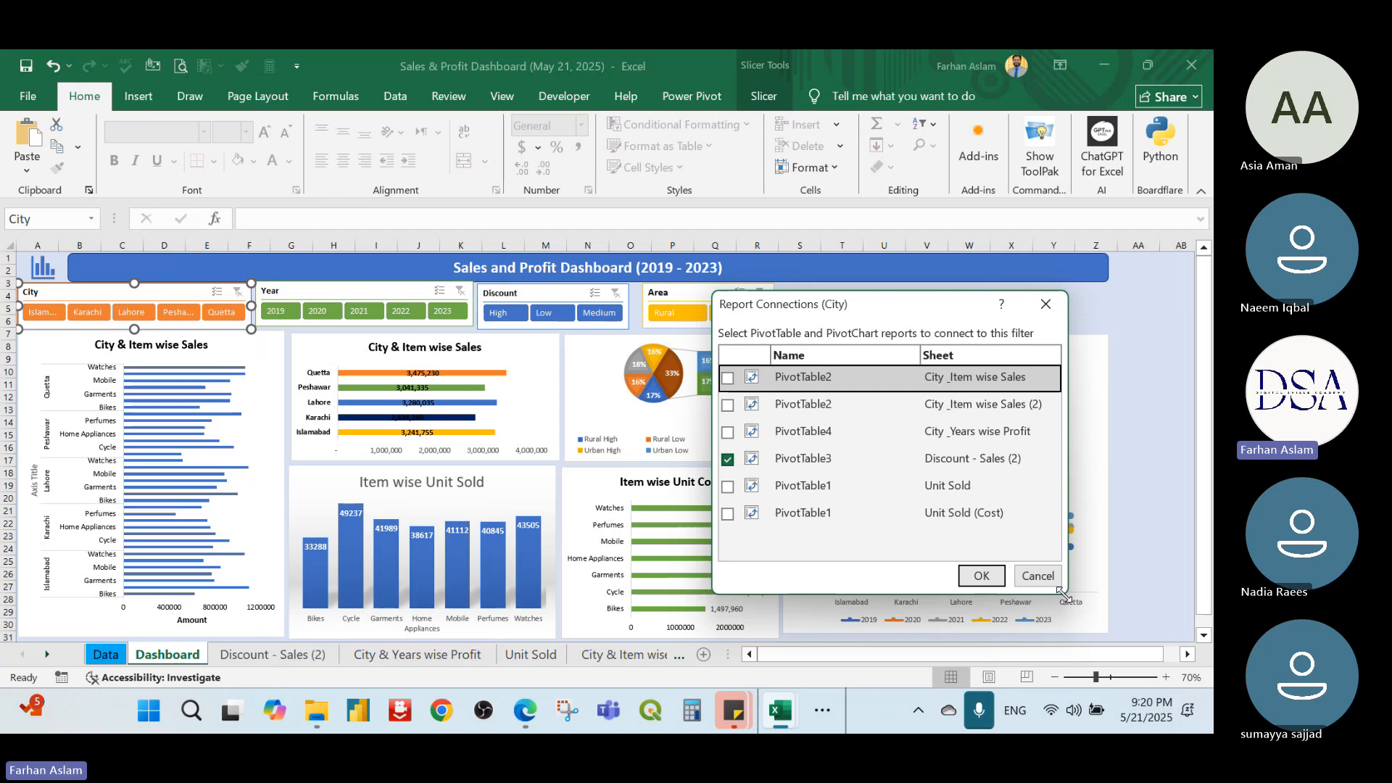
click(728, 514)
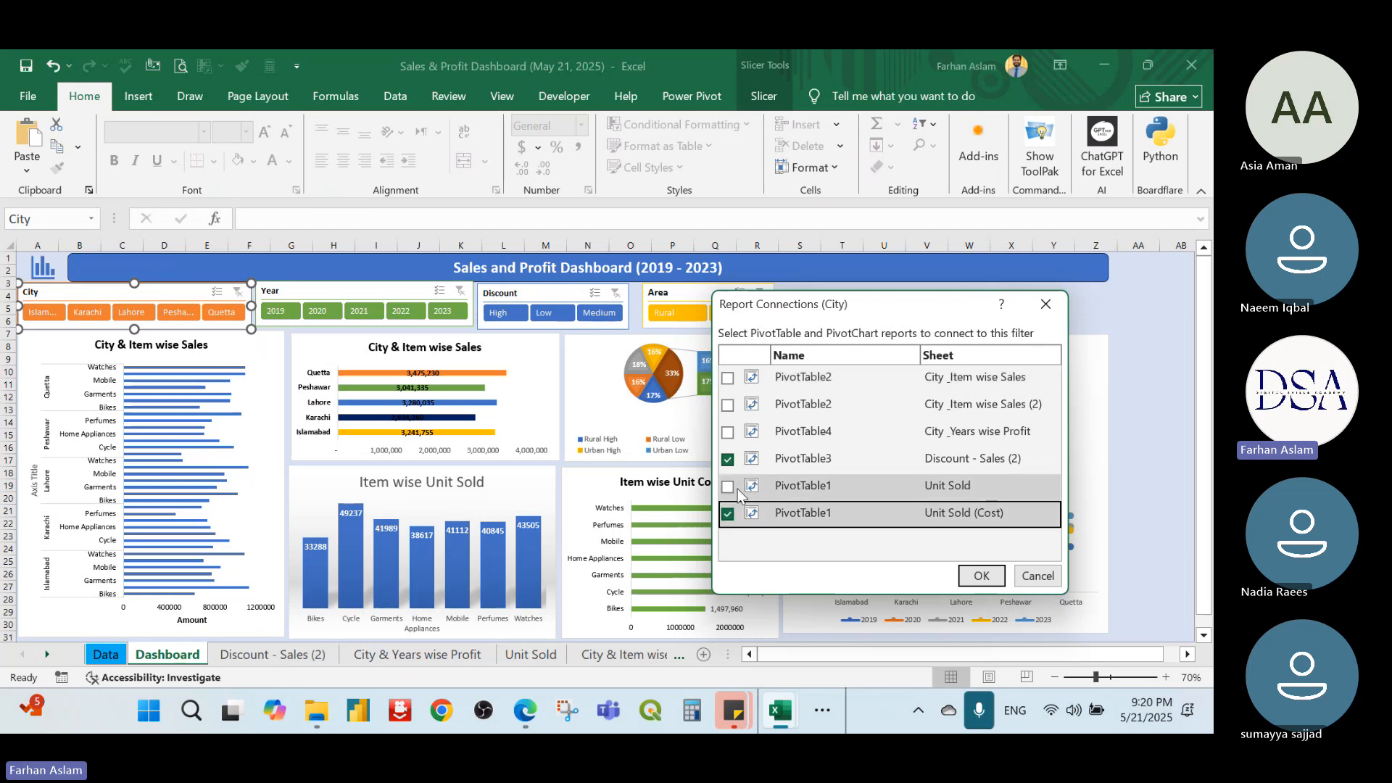
click(728, 486)
click(727, 432)
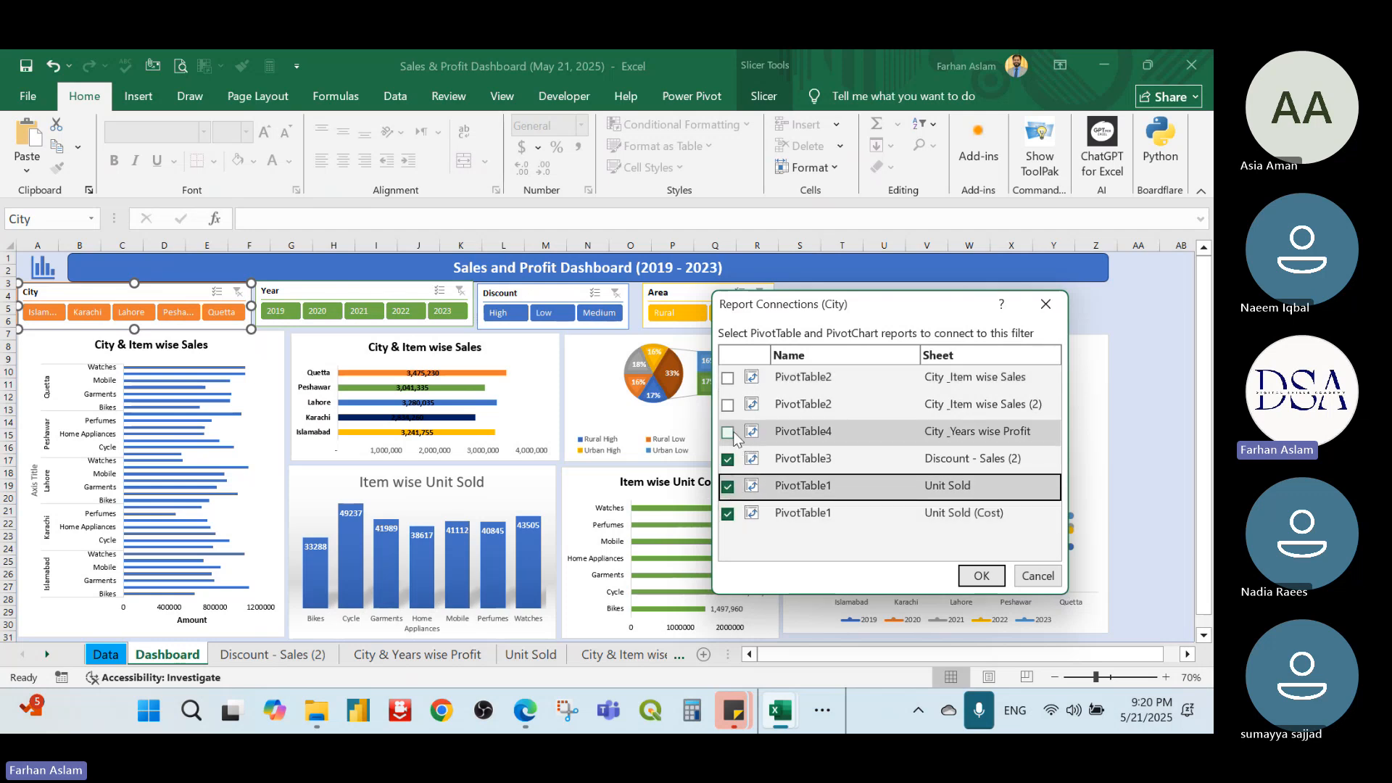
click(727, 406)
click(727, 377)
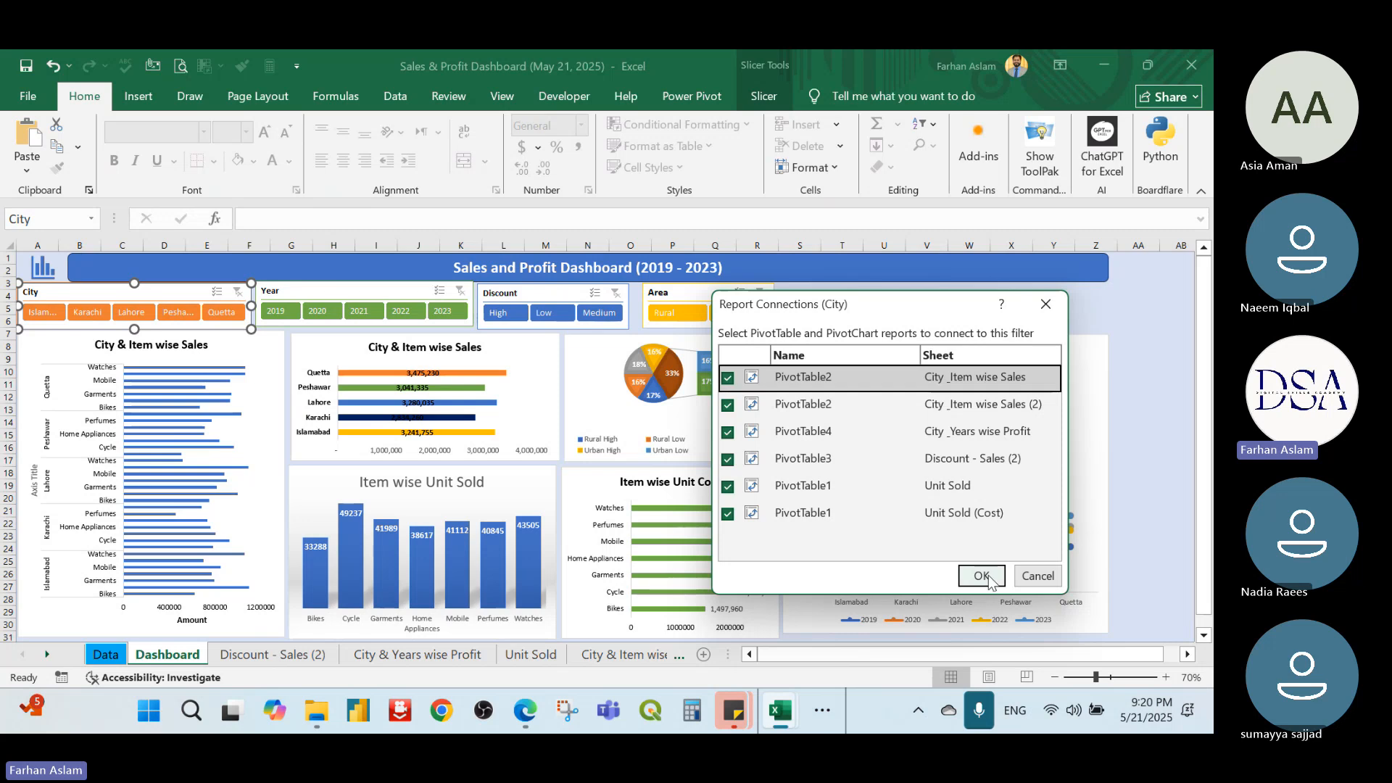
click(981, 576)
Add report connections from the Discount slicer to the City _Item wise Sales, City _Years wise Profit, Unit Sold and Unit Sold (Cost) pivot tables
click(558, 290)
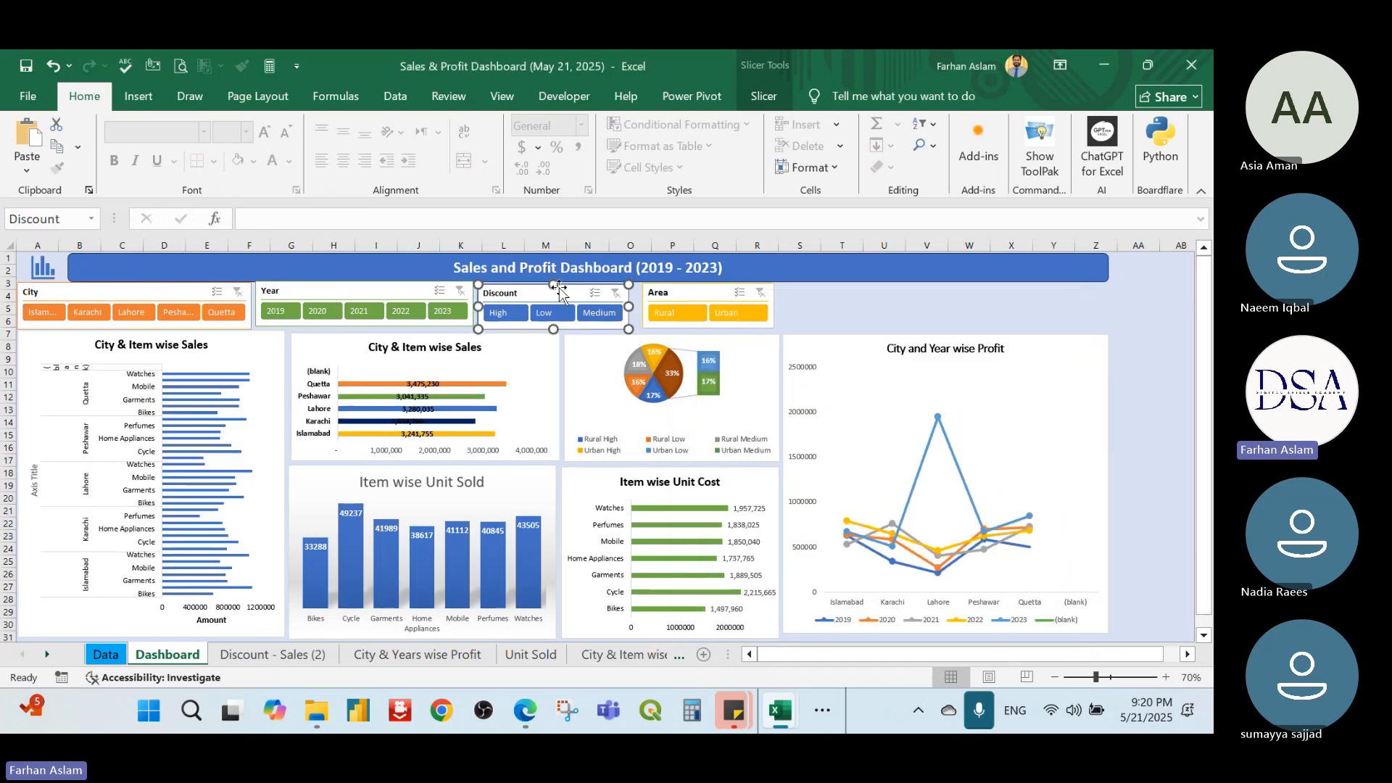
right_click(559, 290)
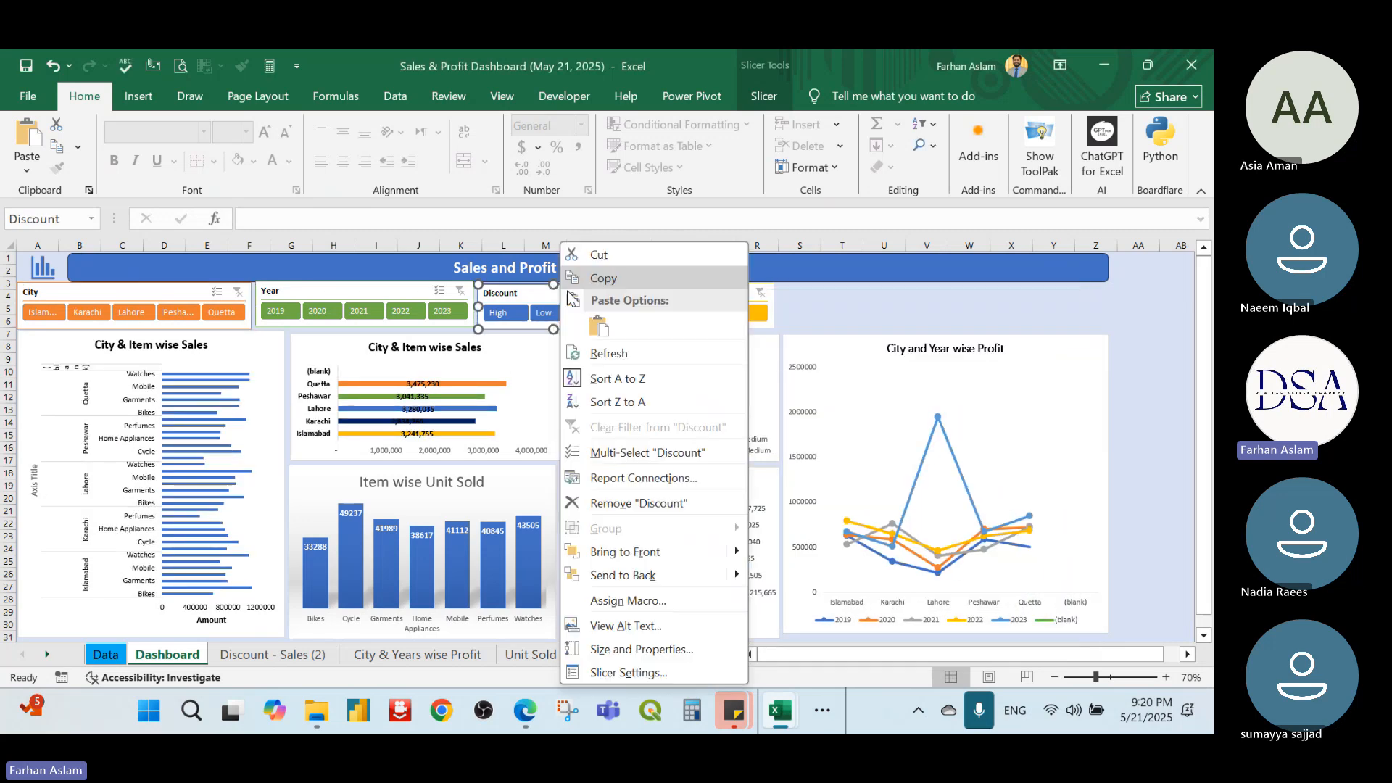
click(669, 478)
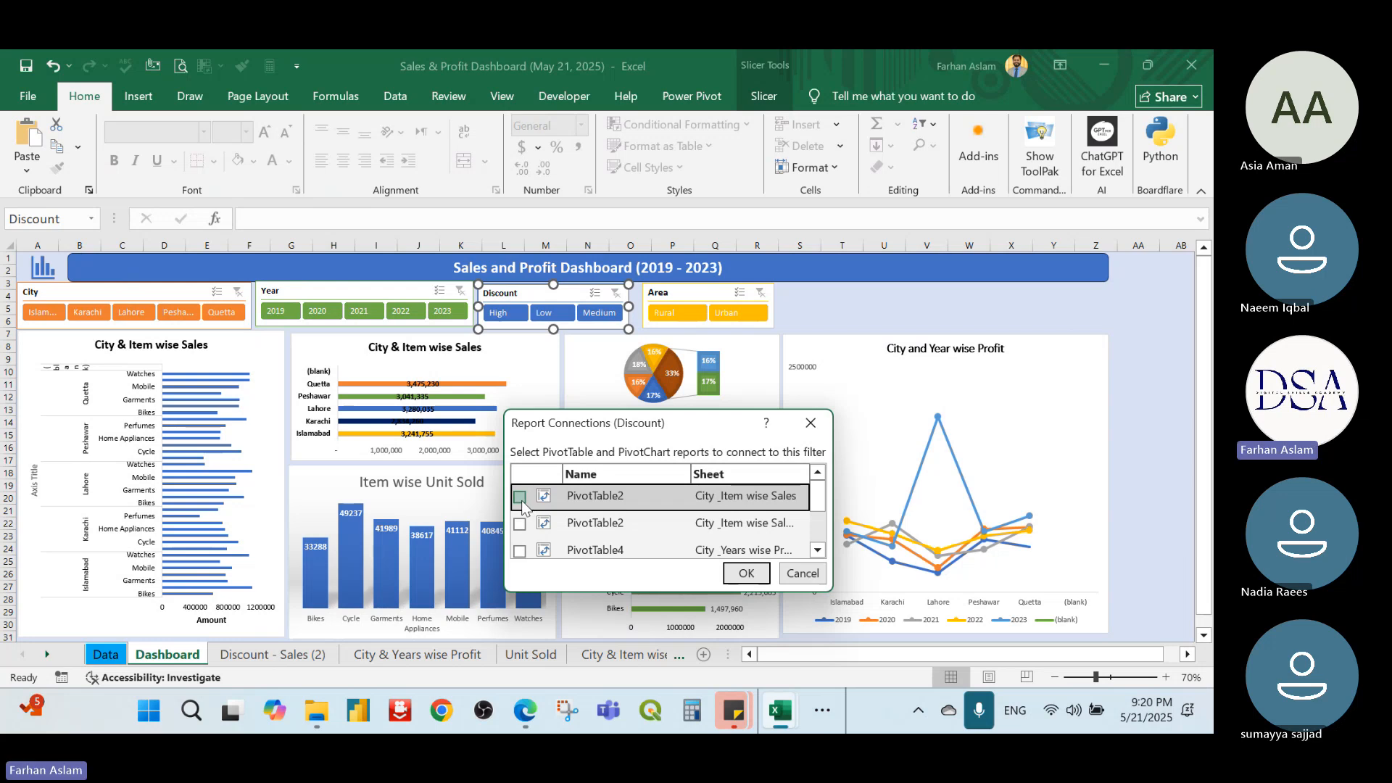
click(520, 496)
click(520, 524)
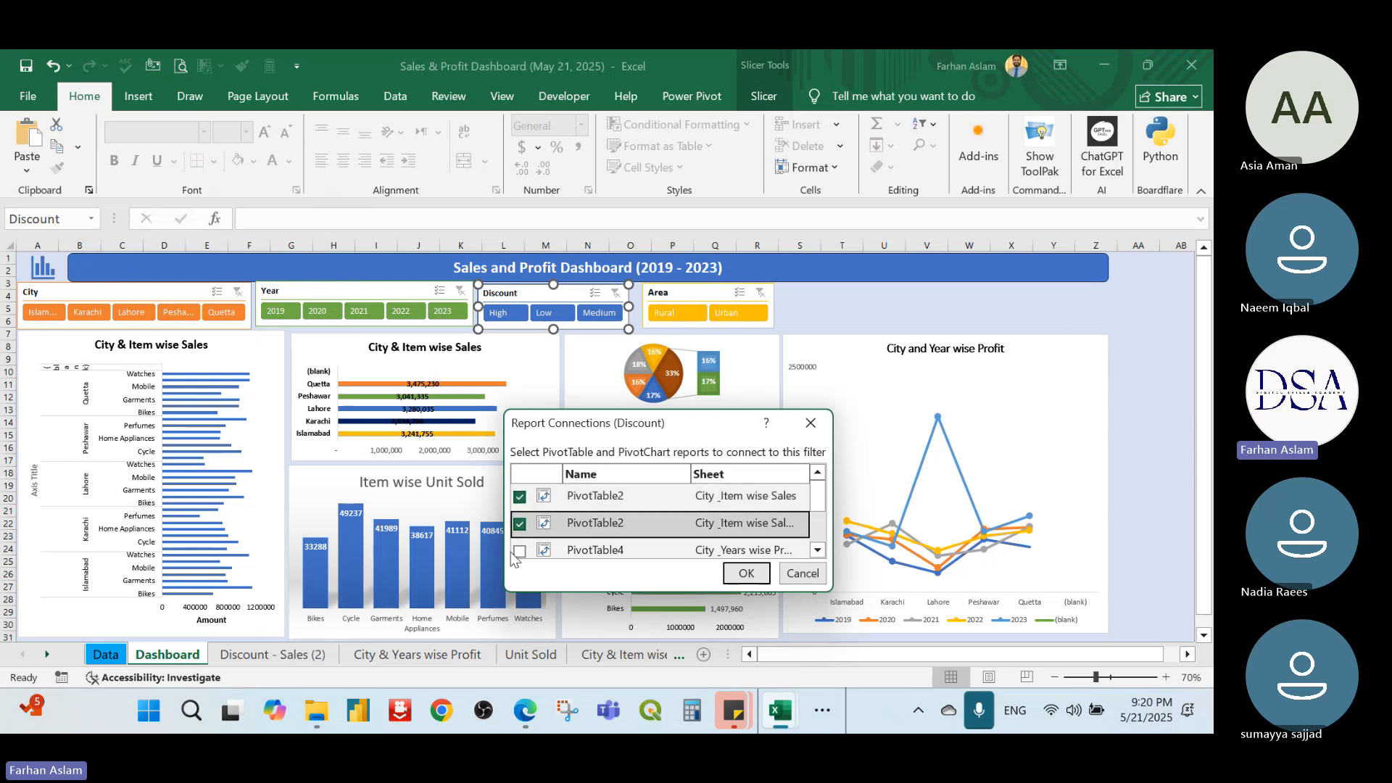
click(520, 551)
drag(693, 425, 924, 258)
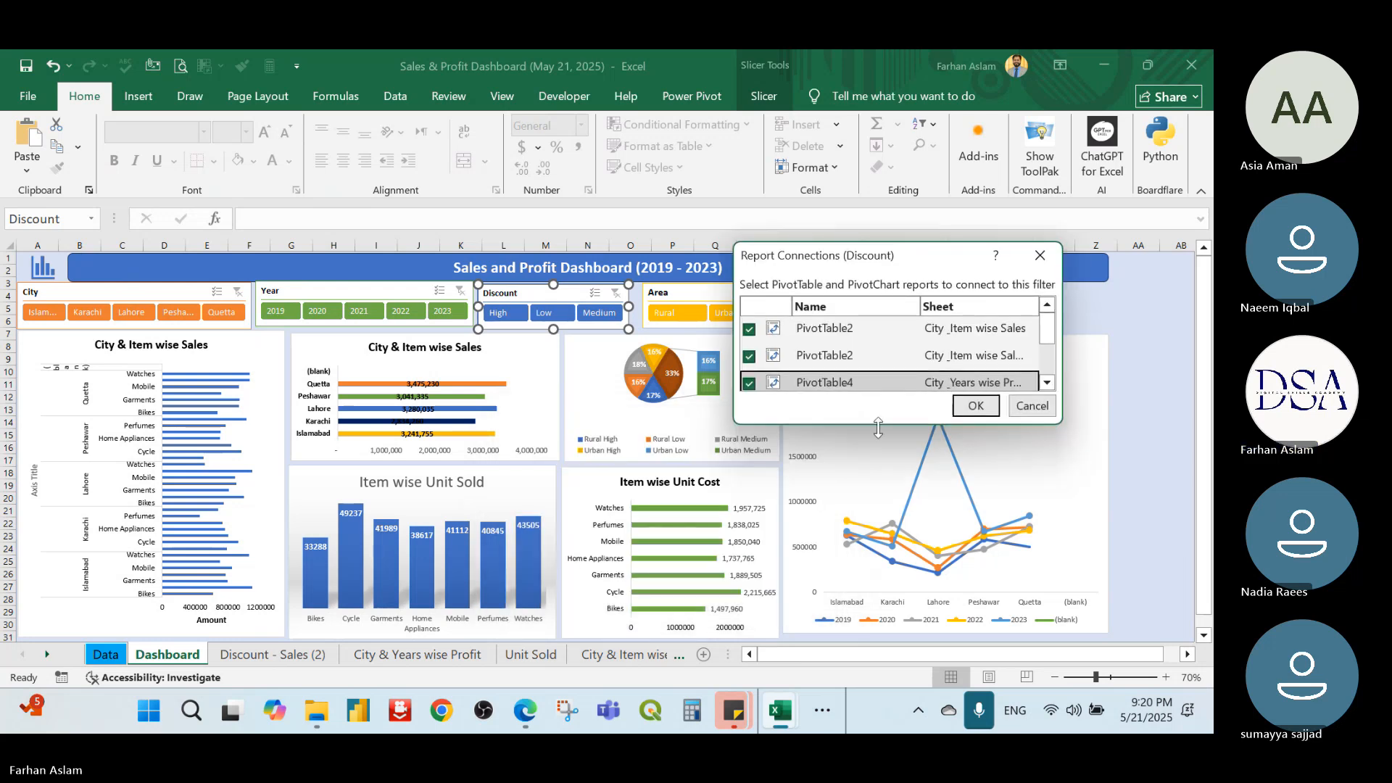
drag(878, 419, 725, 566)
click(749, 438)
click(749, 465)
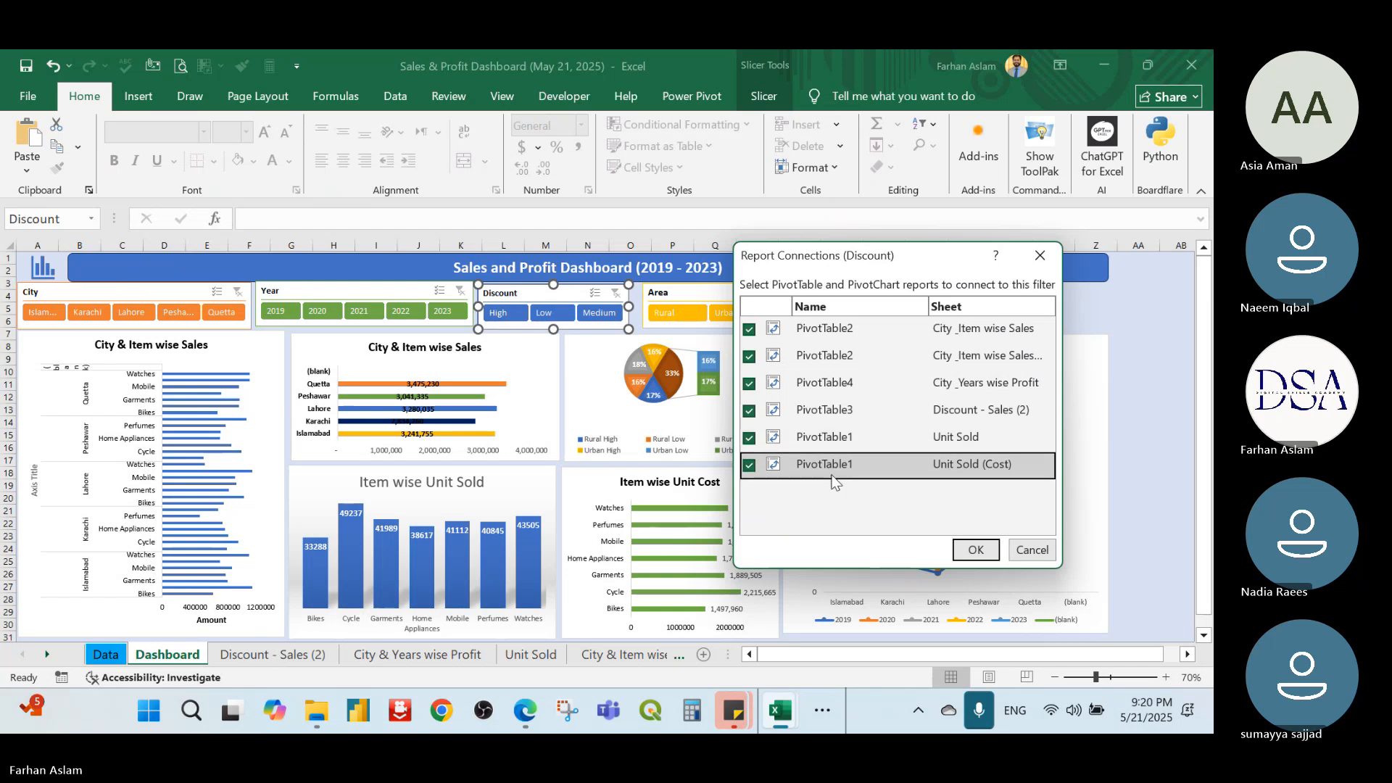
click(965, 555)
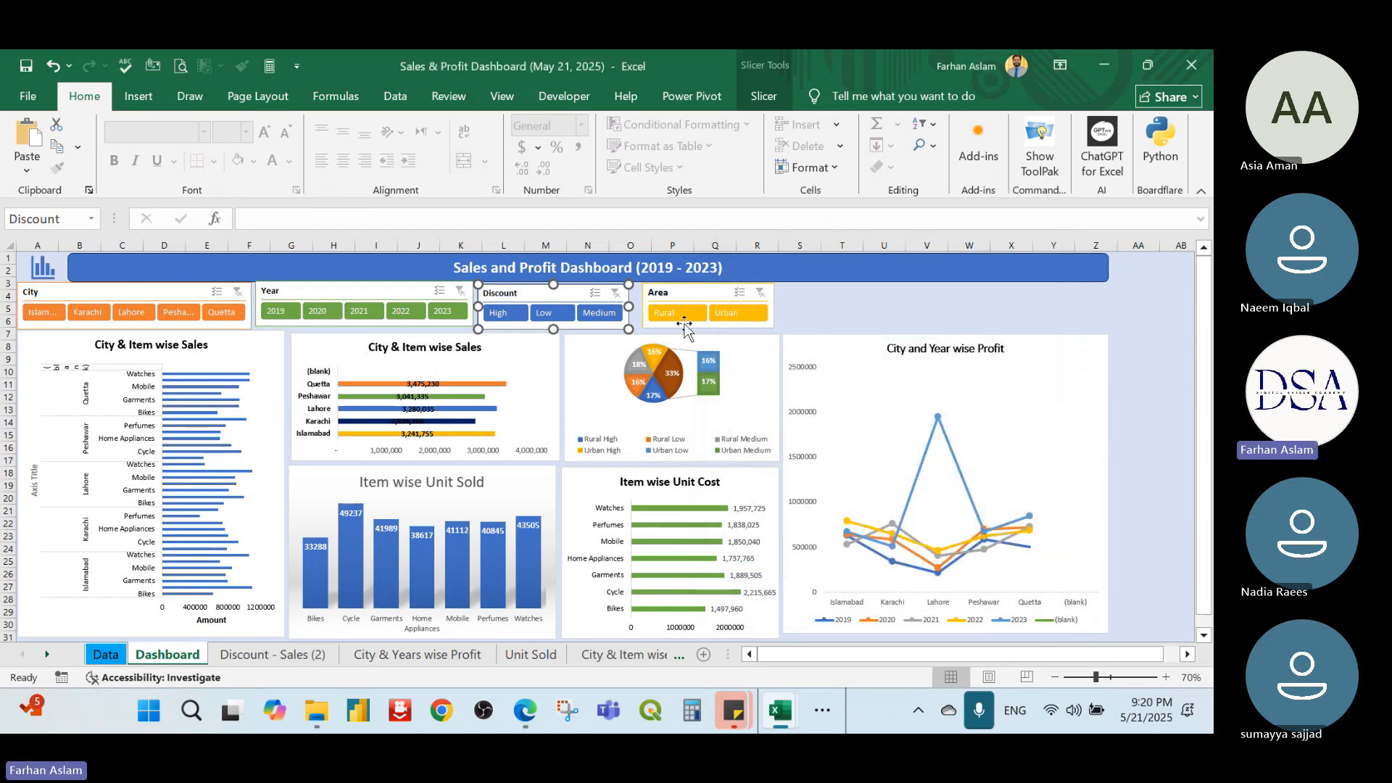
Link the Area slicer to the five unconnected pivot tables: both City _Item wise Sales sheets, City _Years wise Profit, Unit Sold and Unit Sold (Cost)
click(684, 291)
right_click(766, 325)
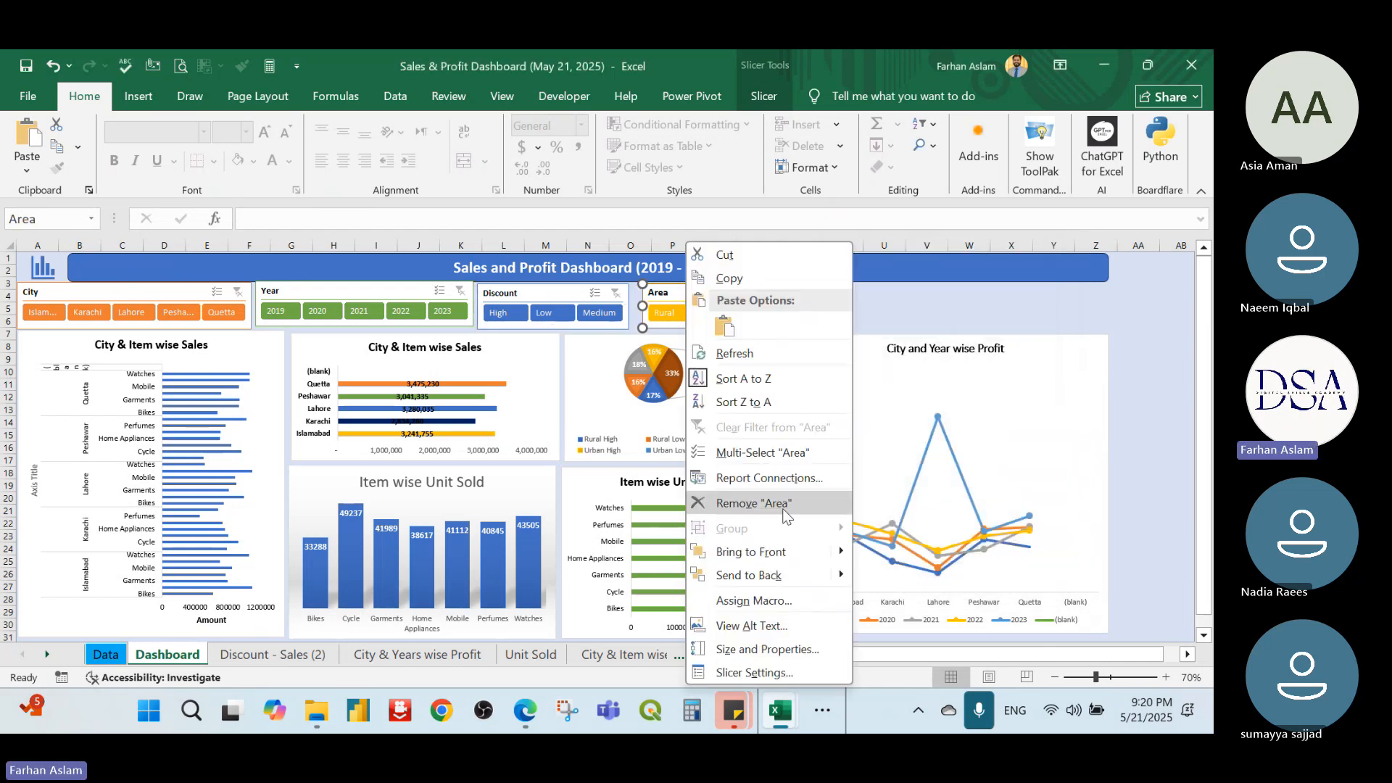
click(775, 477)
drag(800, 421, 876, 295)
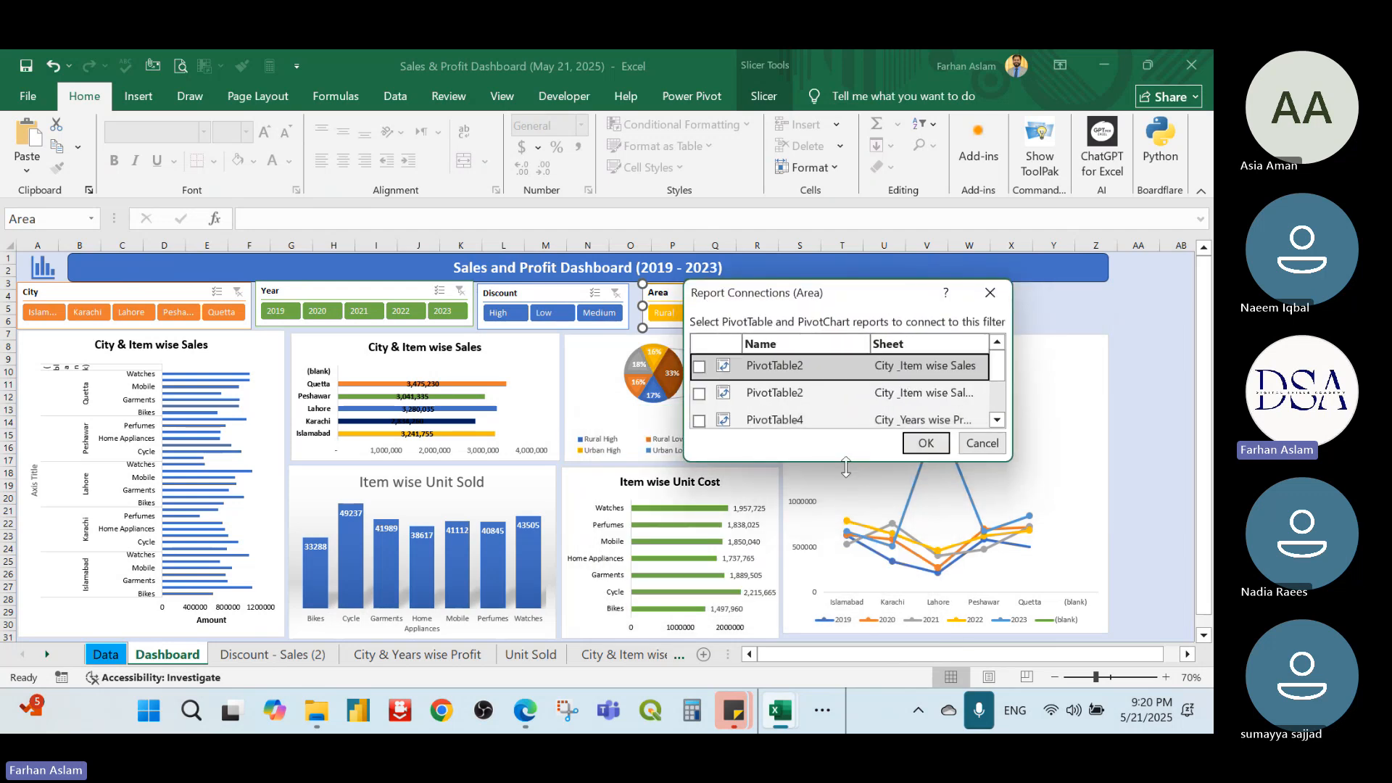
drag(845, 467, 845, 568)
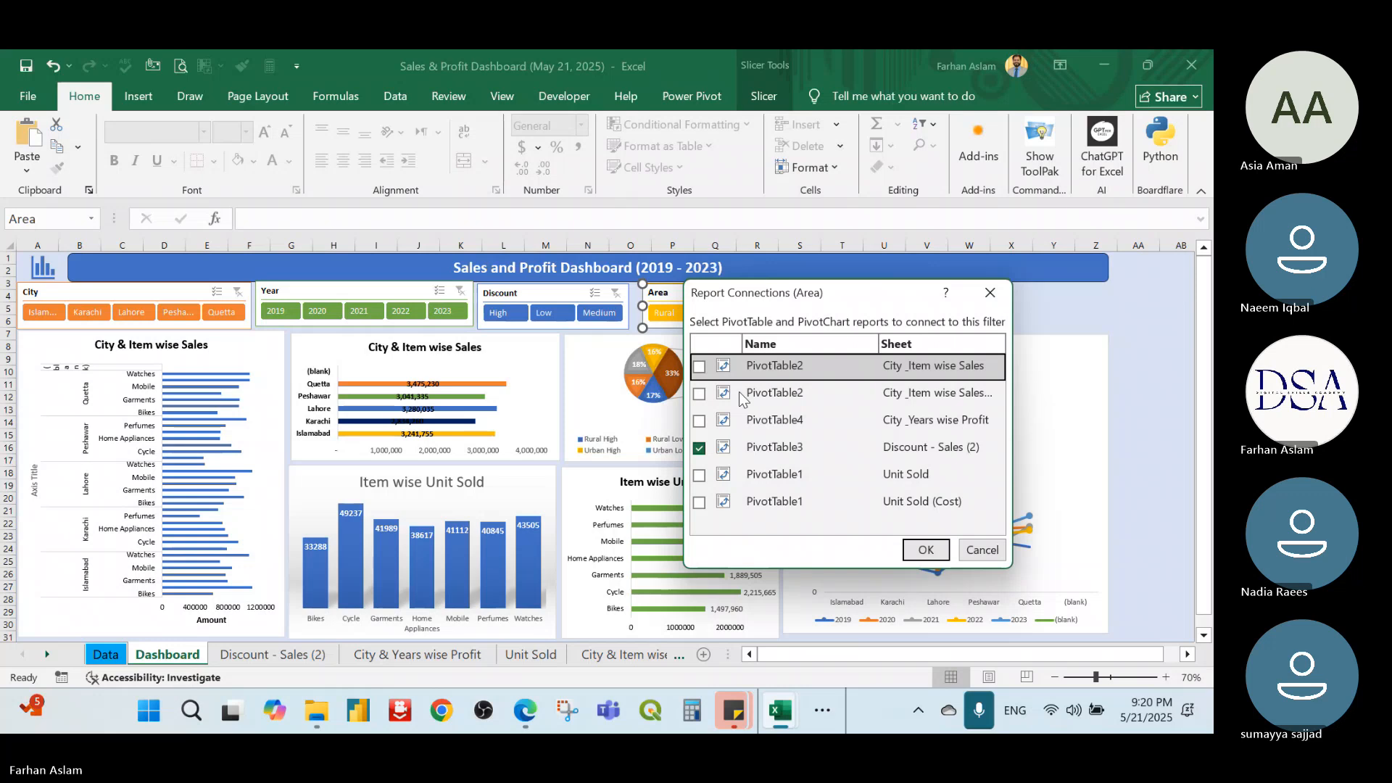
click(699, 366)
click(699, 394)
click(699, 421)
click(699, 475)
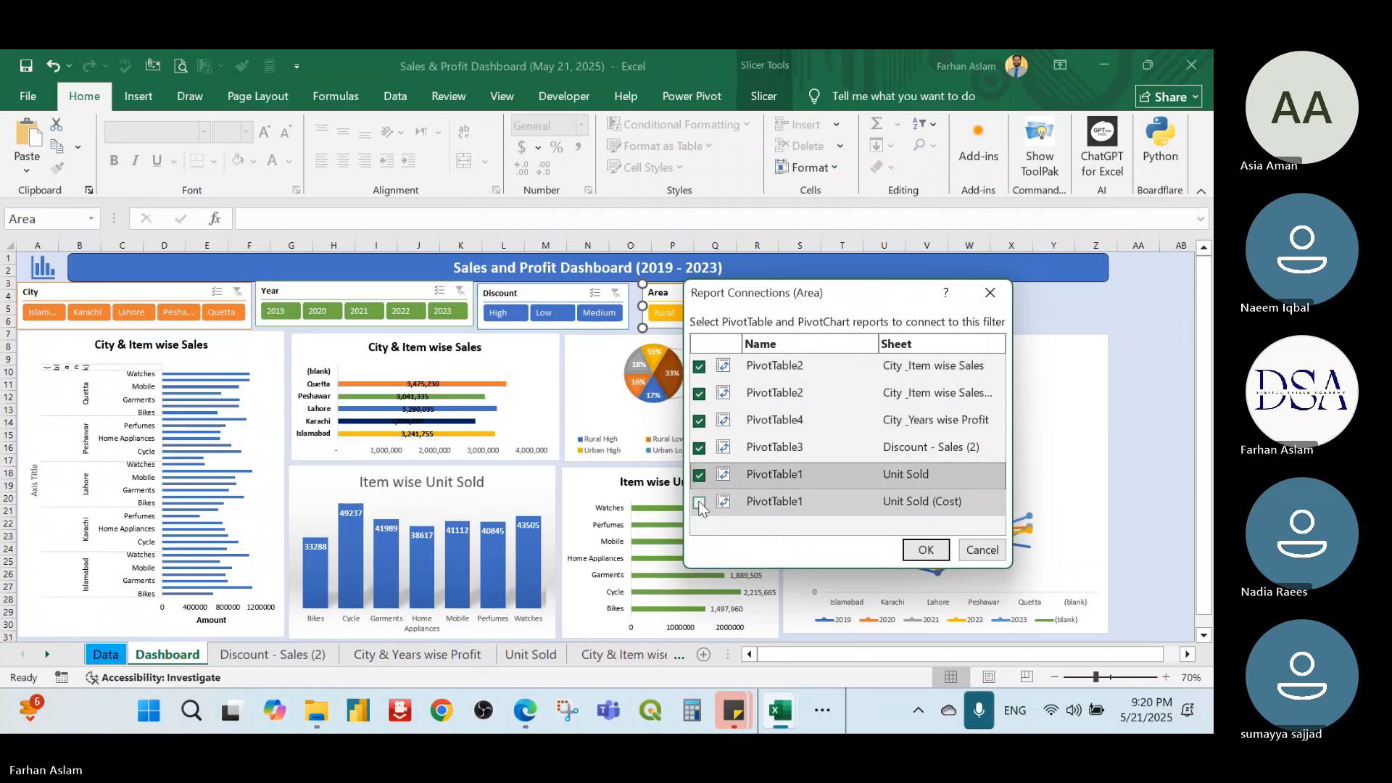
click(699, 502)
click(926, 549)
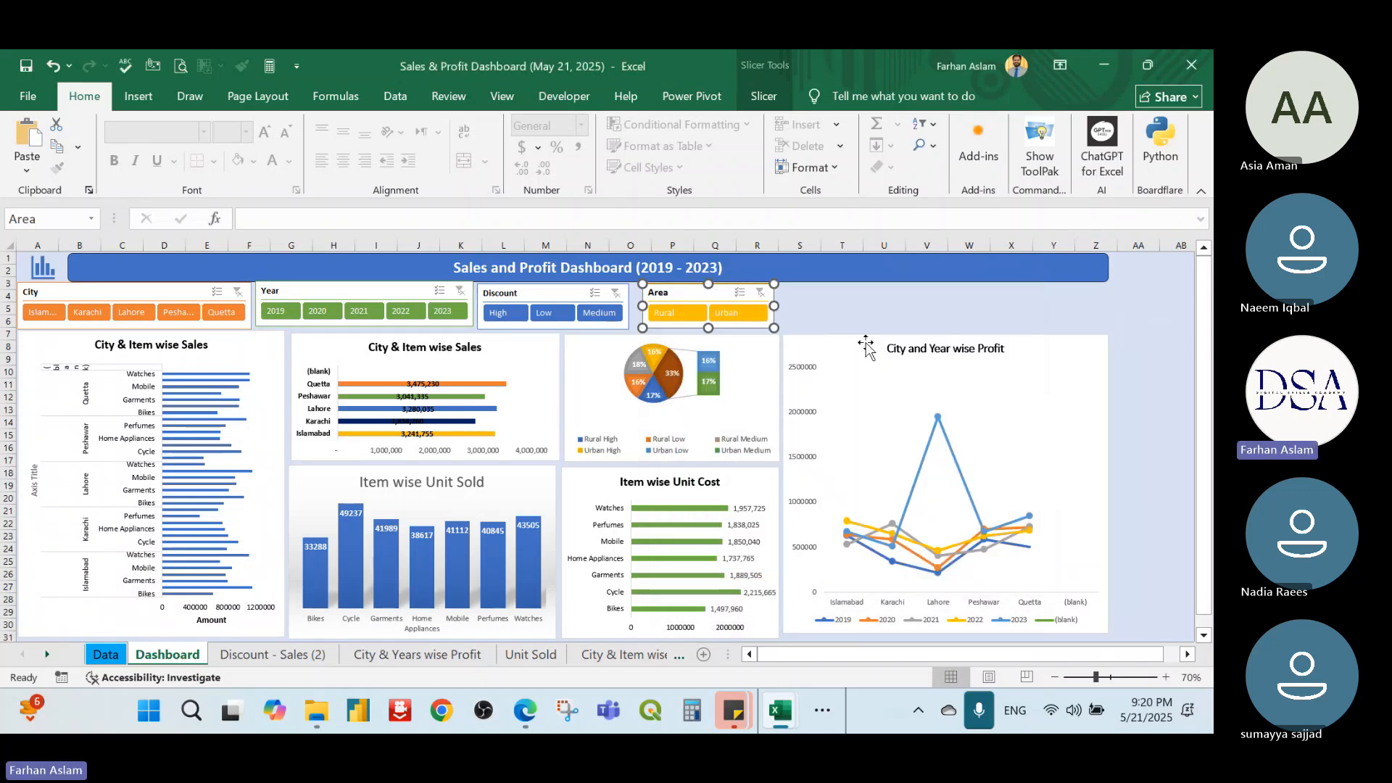
Test the Year slicer's connections by filtering all dashboard charts to 2022, and clear the filter
click(899, 299)
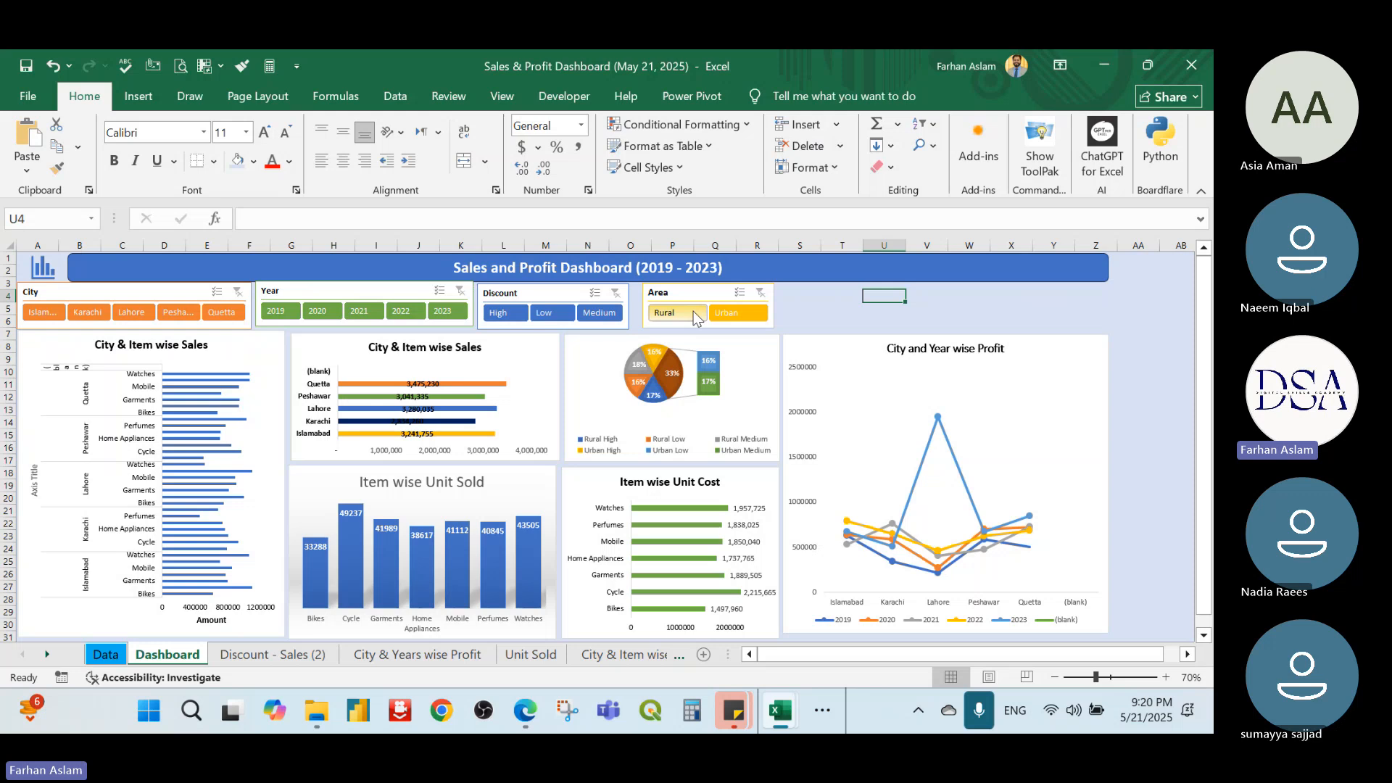
click(398, 312)
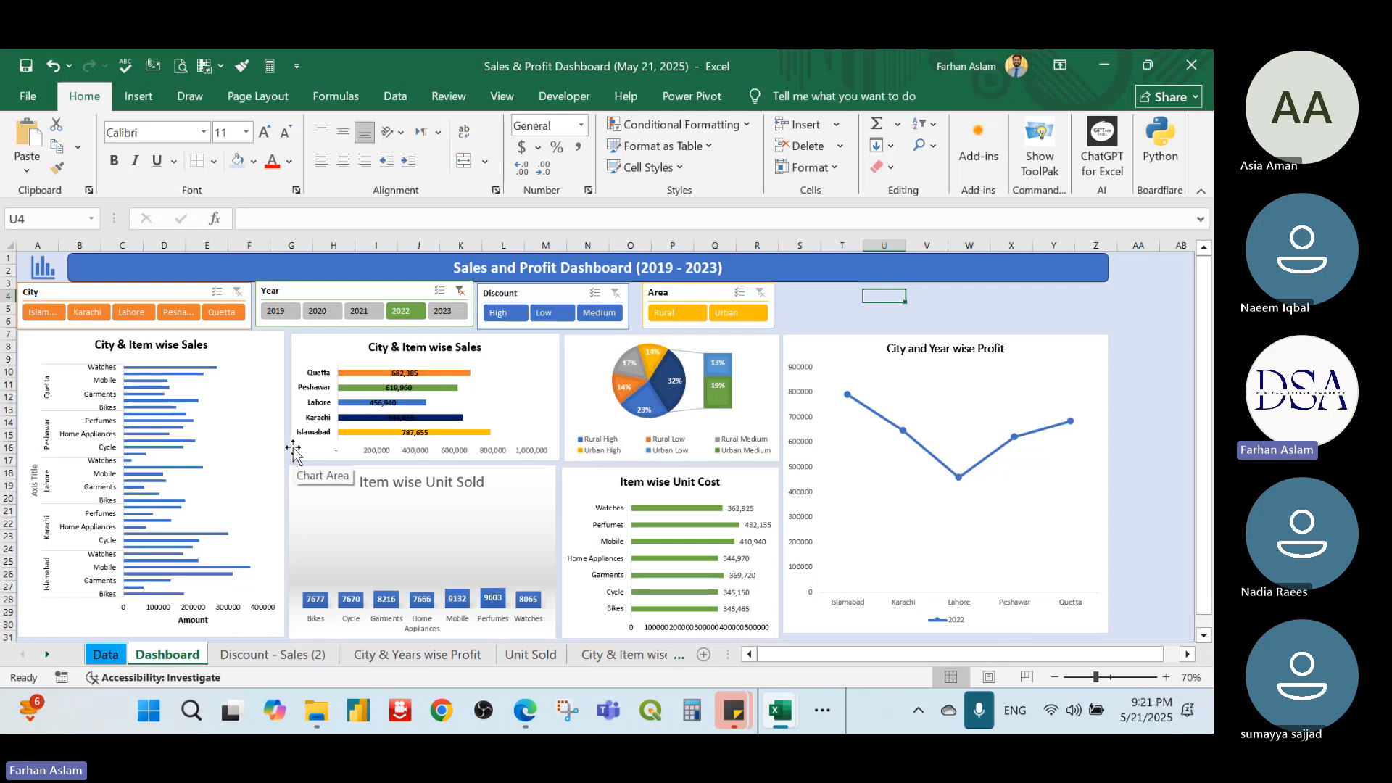
click(460, 291)
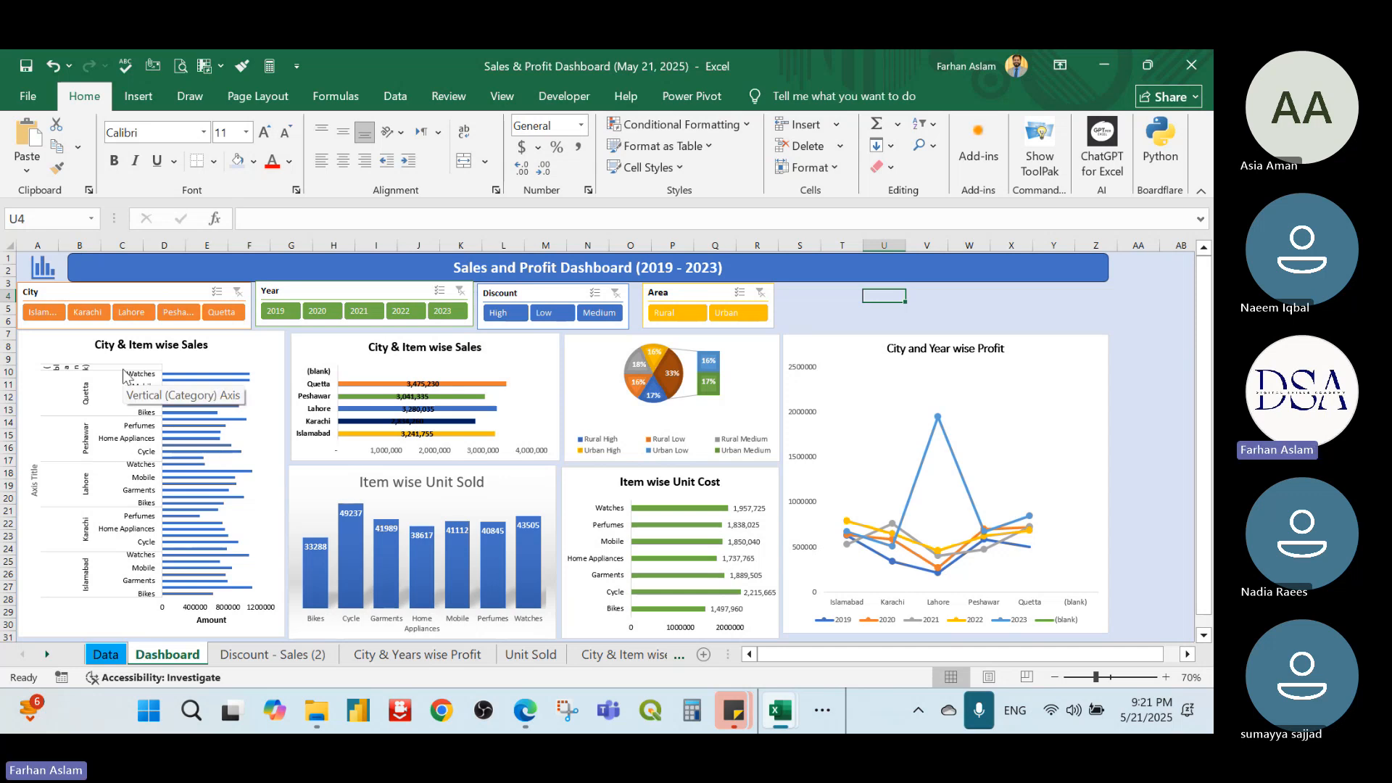
Delete the vertical axis title from the dashboard's City & Item wise Sales chart with the Amount axis
click(82, 374)
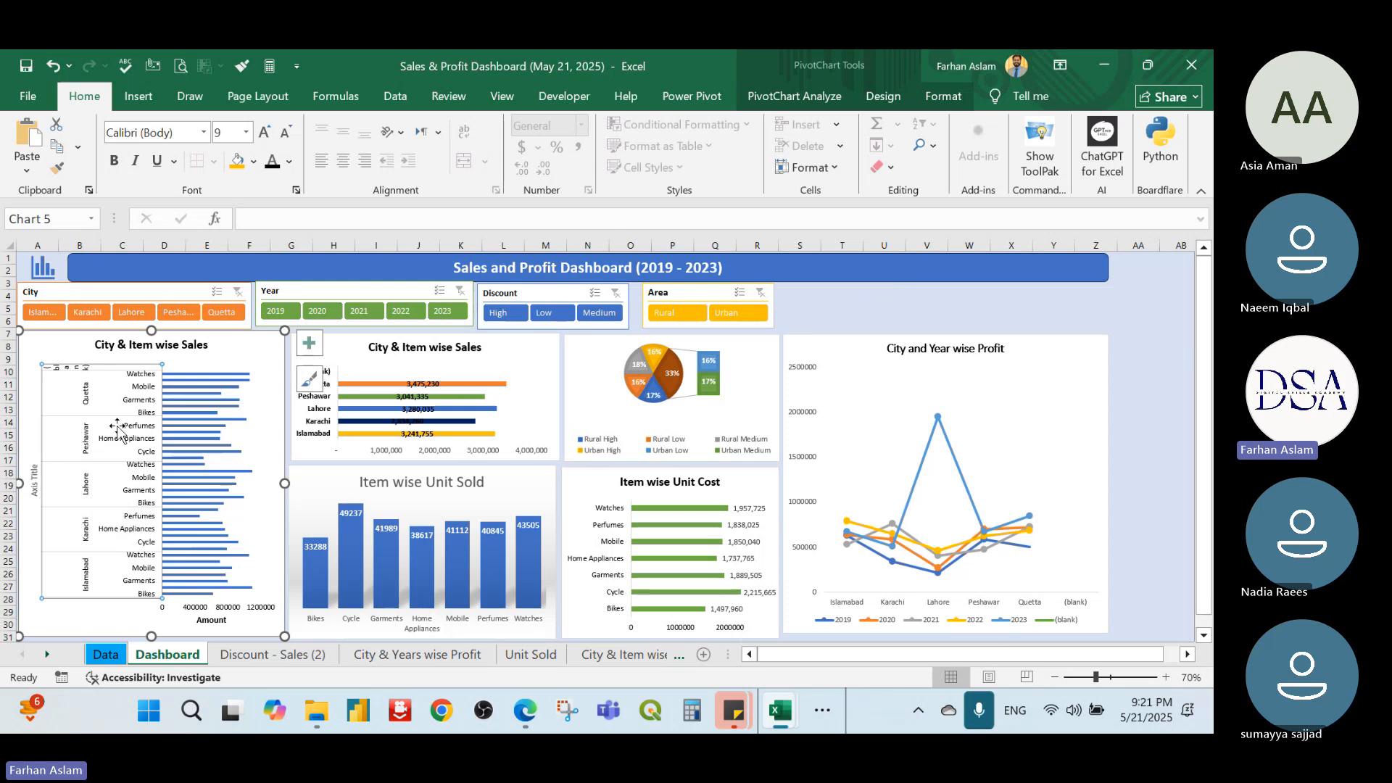
right_click(111, 367)
click(99, 377)
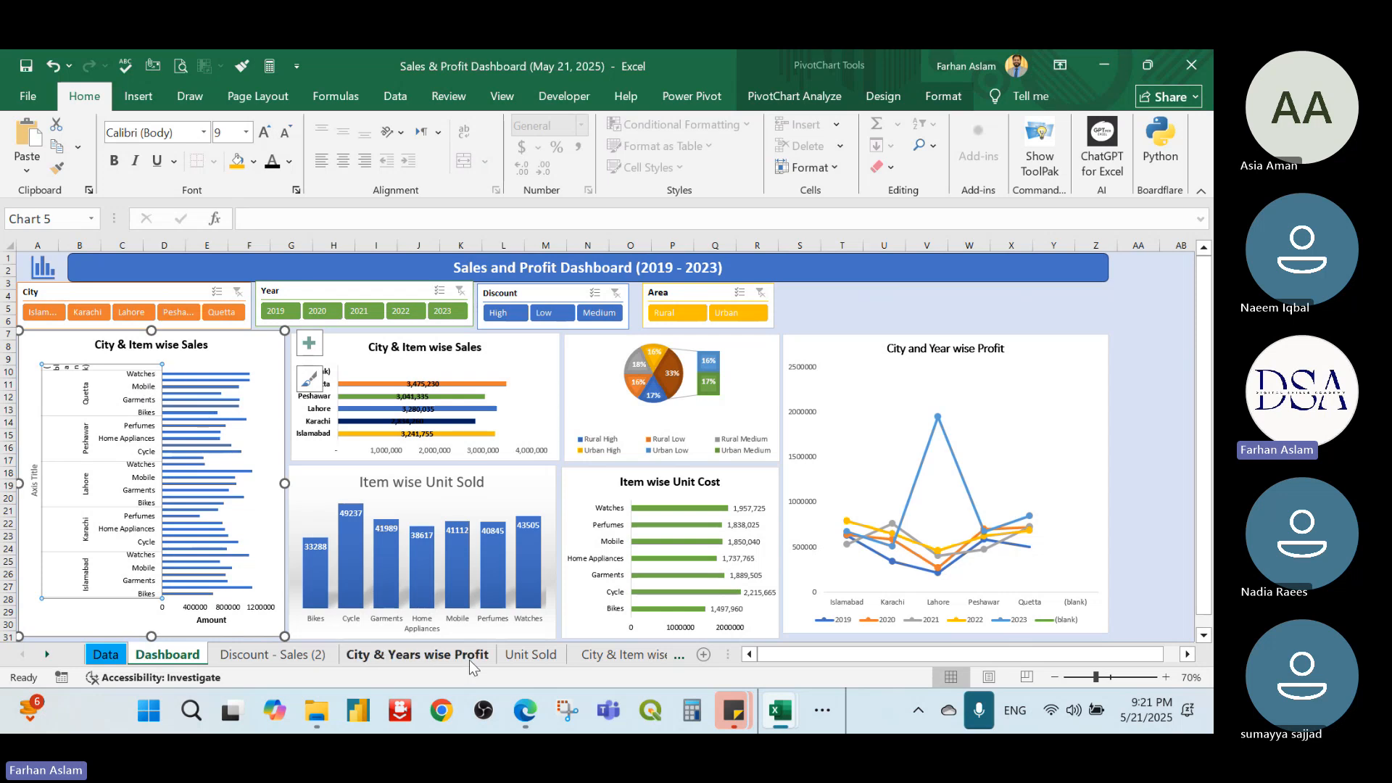
click(594, 655)
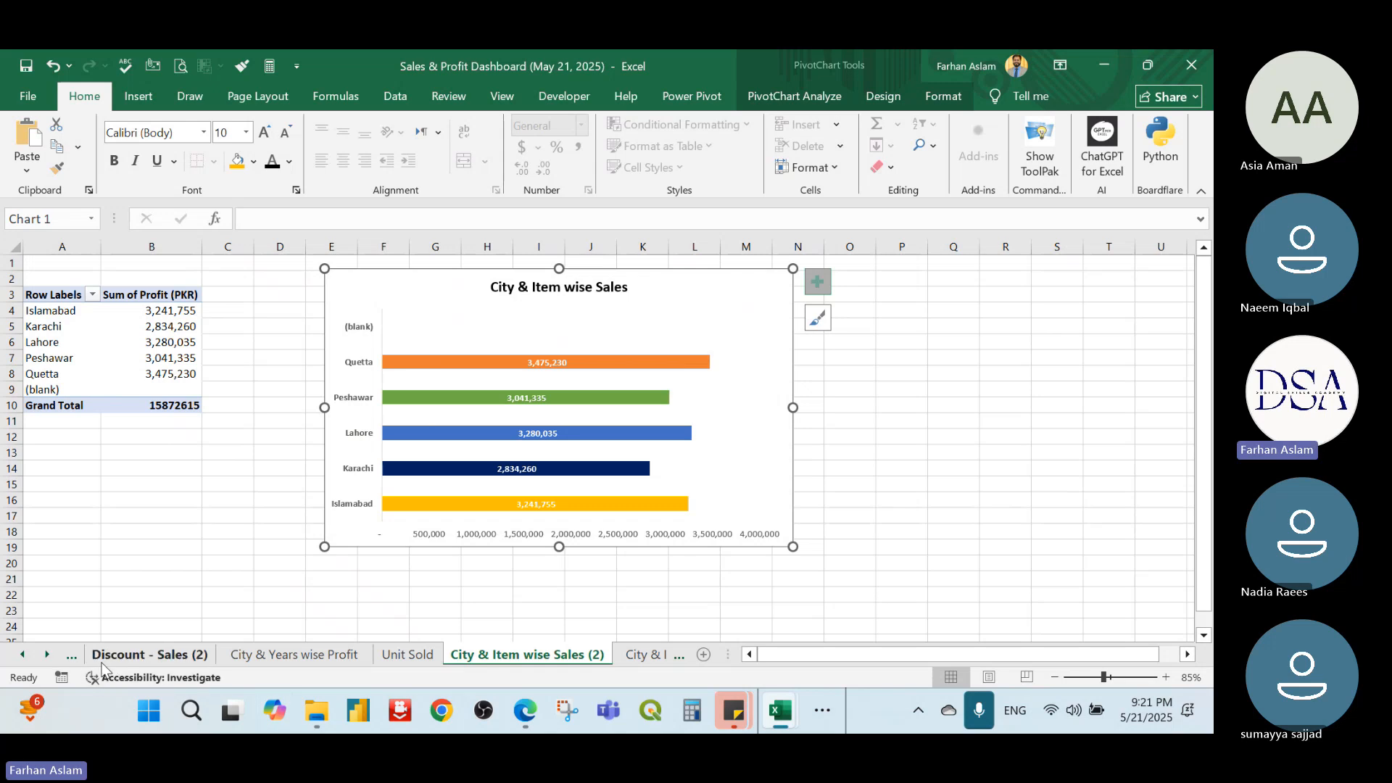
click(28, 656)
click(28, 657)
click(161, 655)
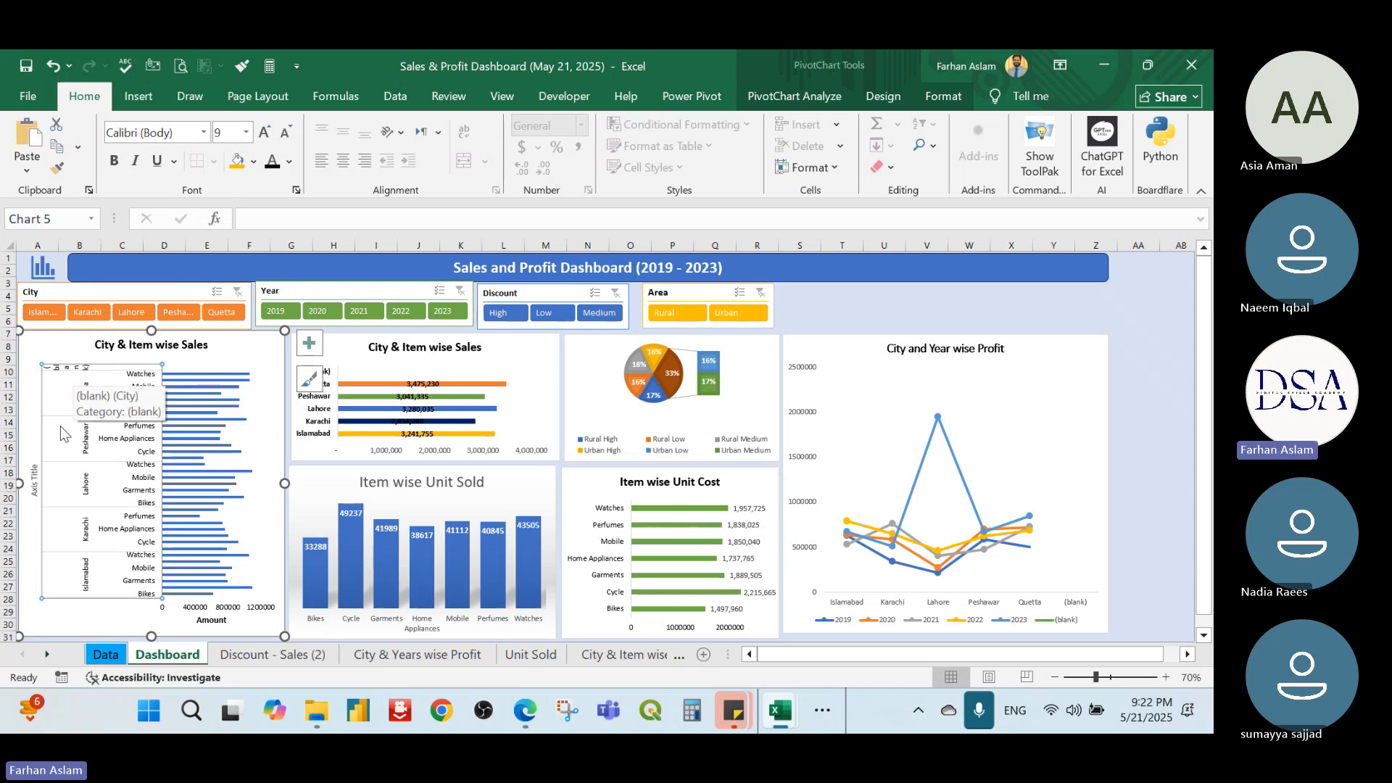
click(34, 478)
key(Delete)
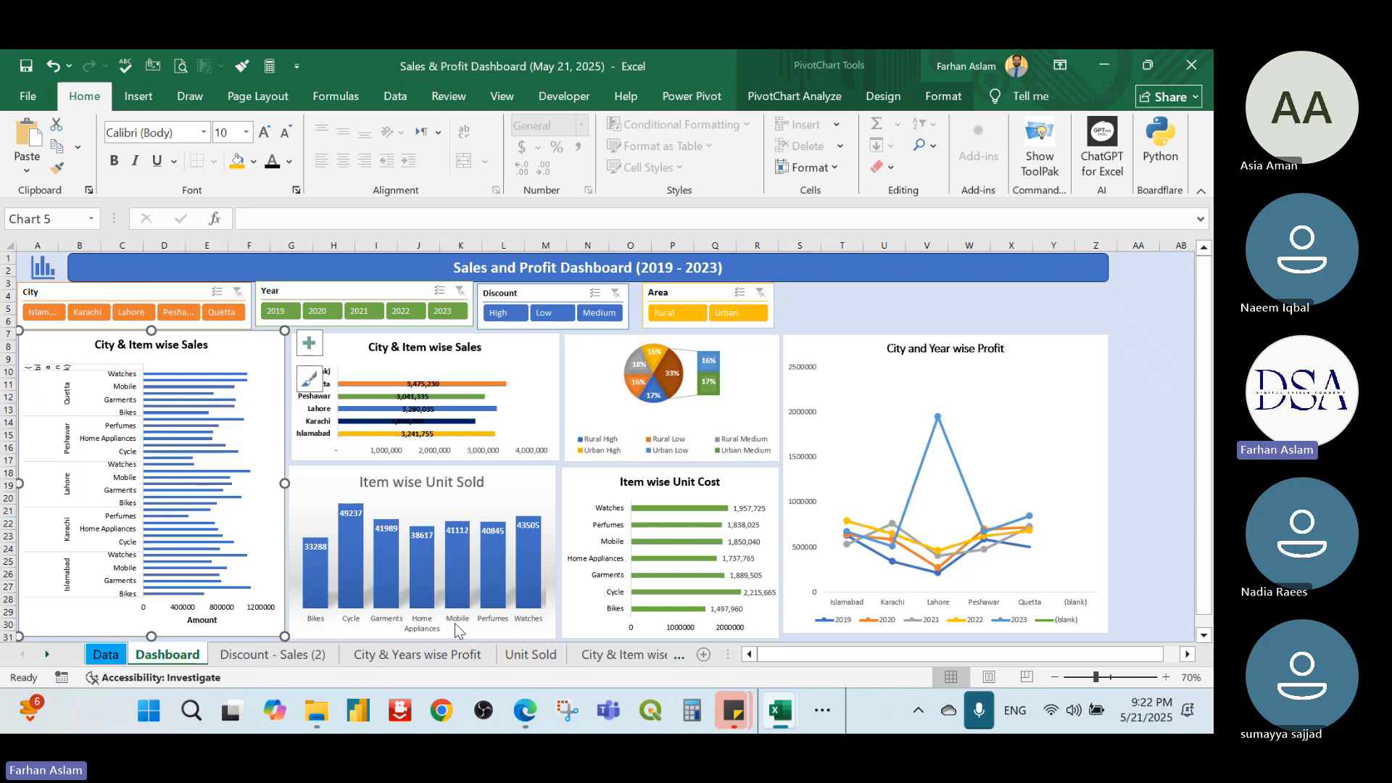
Filter the (blank) city out of the pivot table on the City & Item wise Sales (2) sheet and return to the Dashboard sheet
click(633, 655)
click(93, 295)
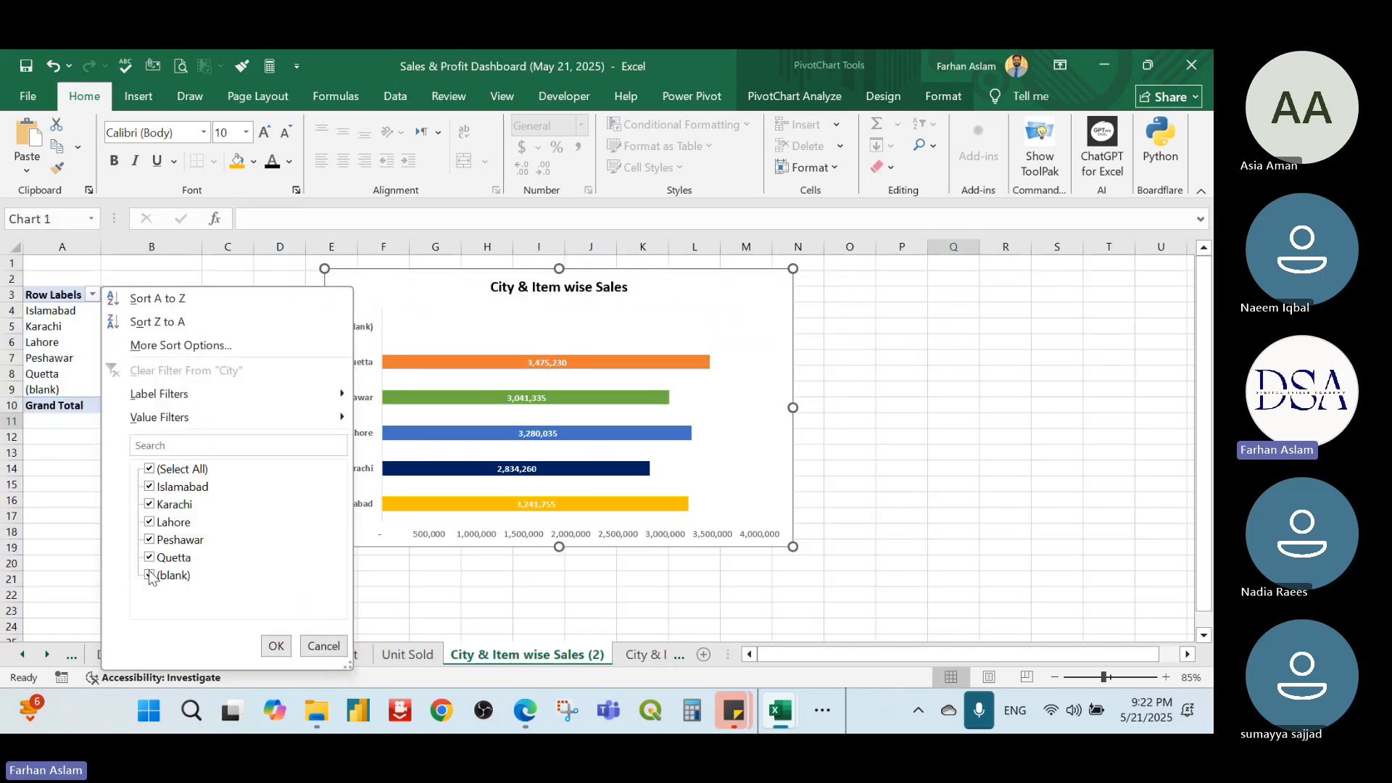
click(150, 576)
click(275, 645)
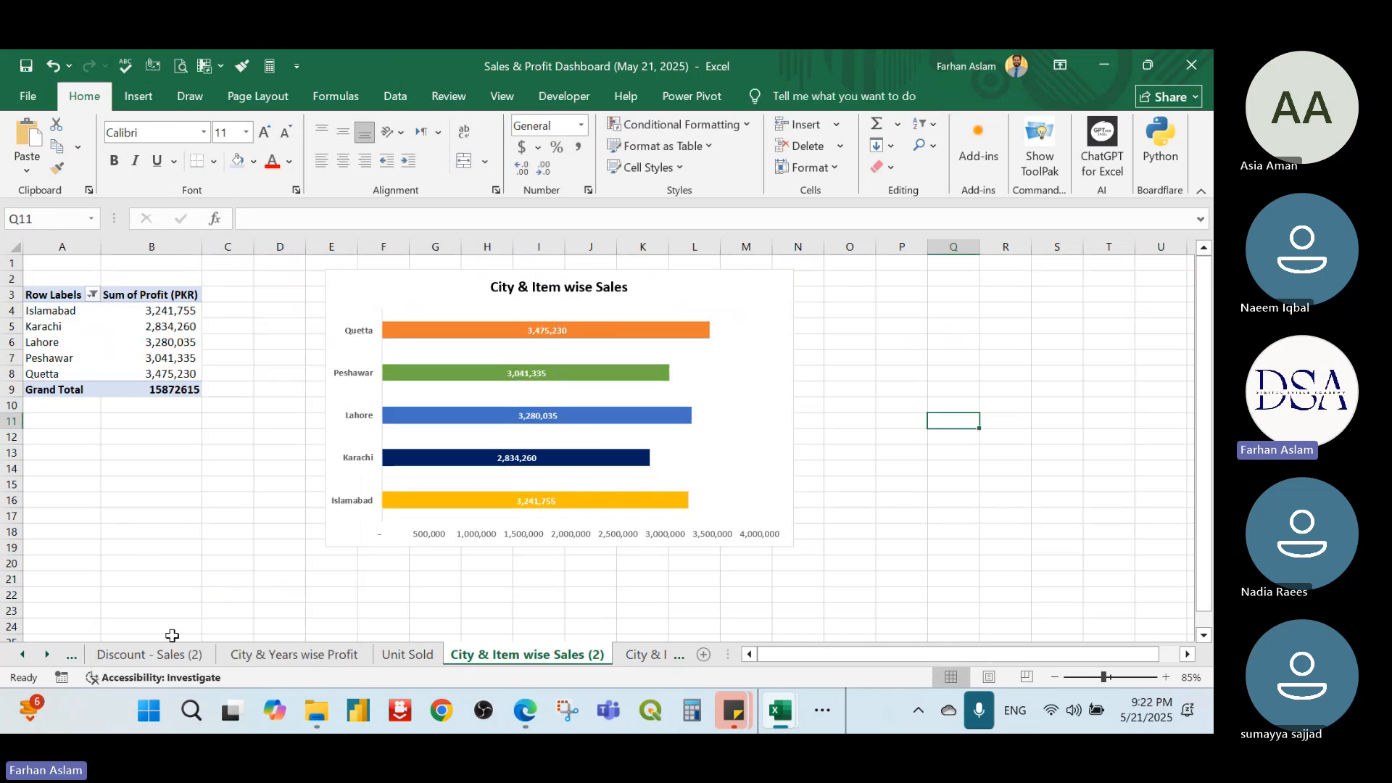
click(22, 653)
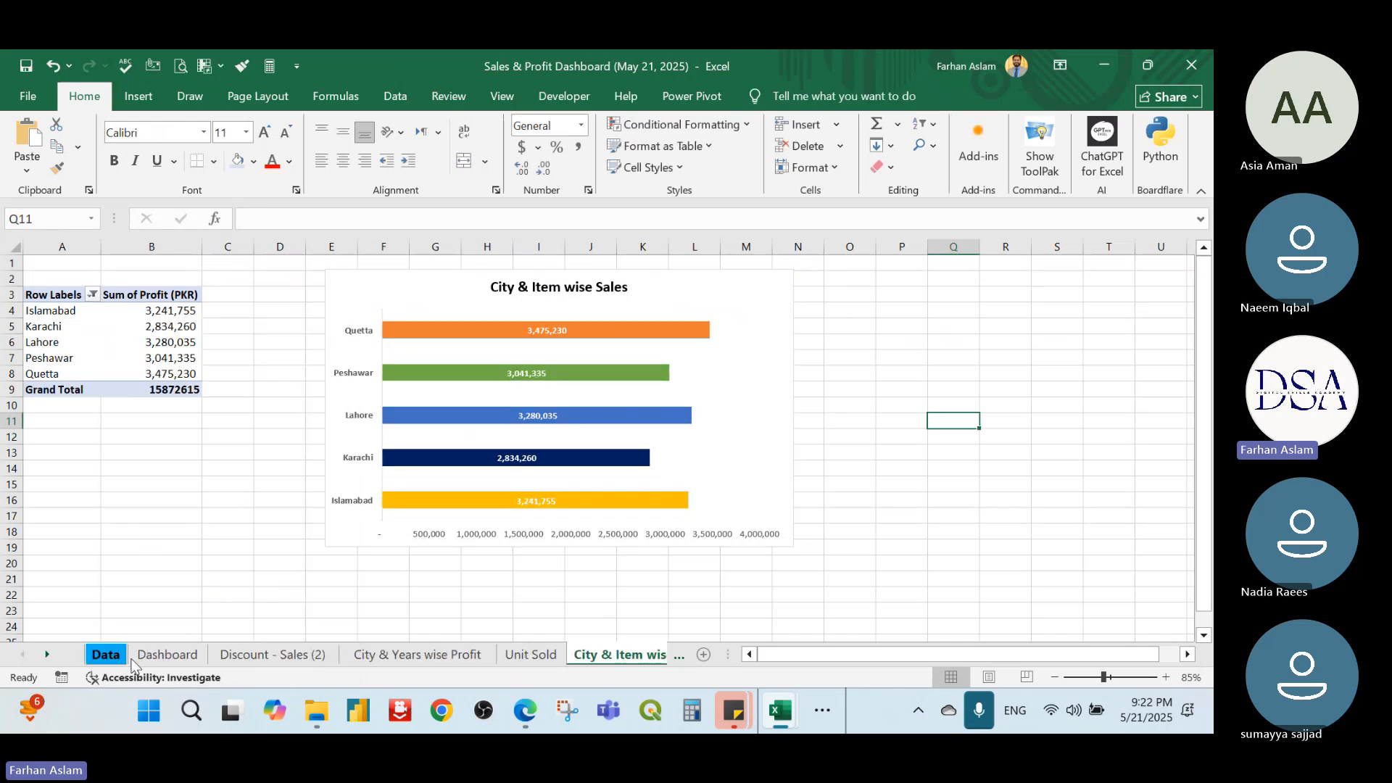
click(166, 654)
Test the City, Year and Area slicers by filtering the dashboard to Islamabad, 2022 and Urban, and clear all three filters
click(127, 361)
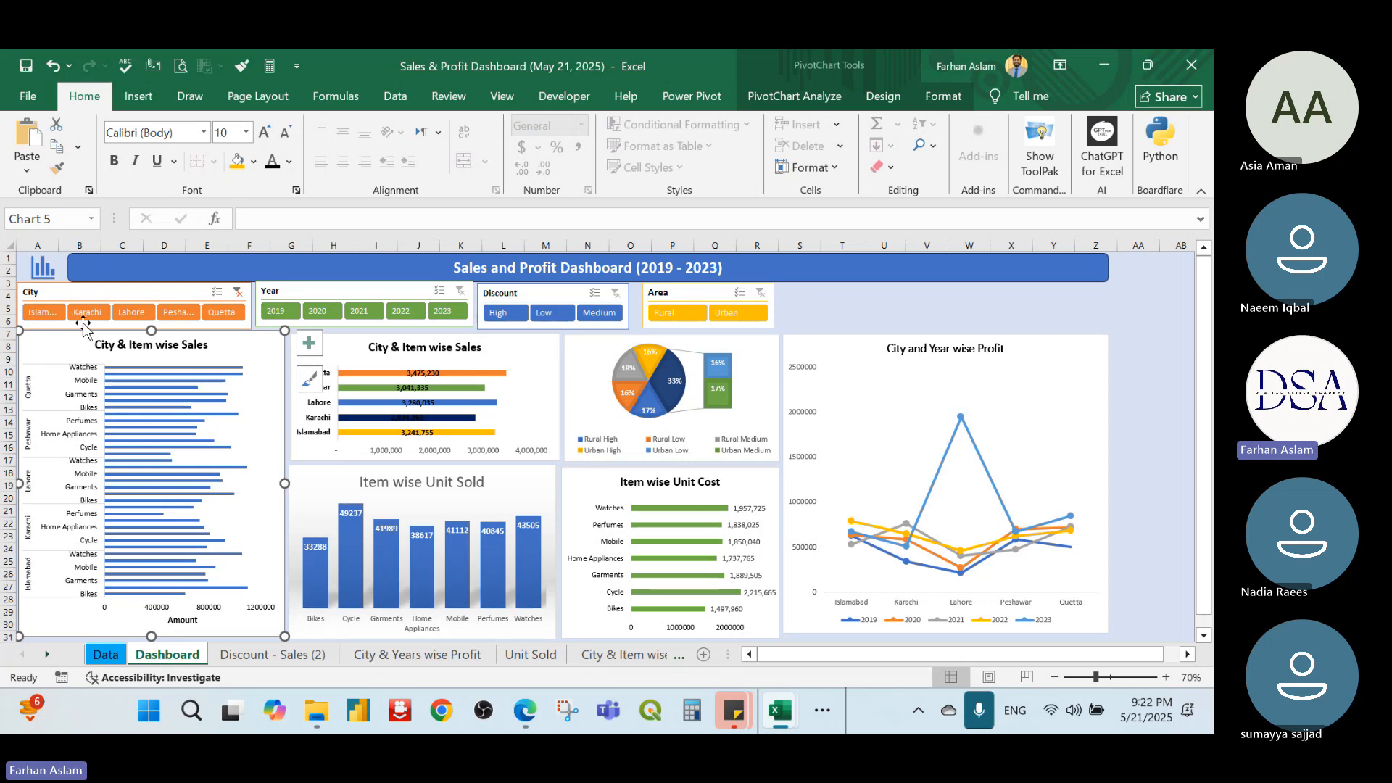
click(42, 311)
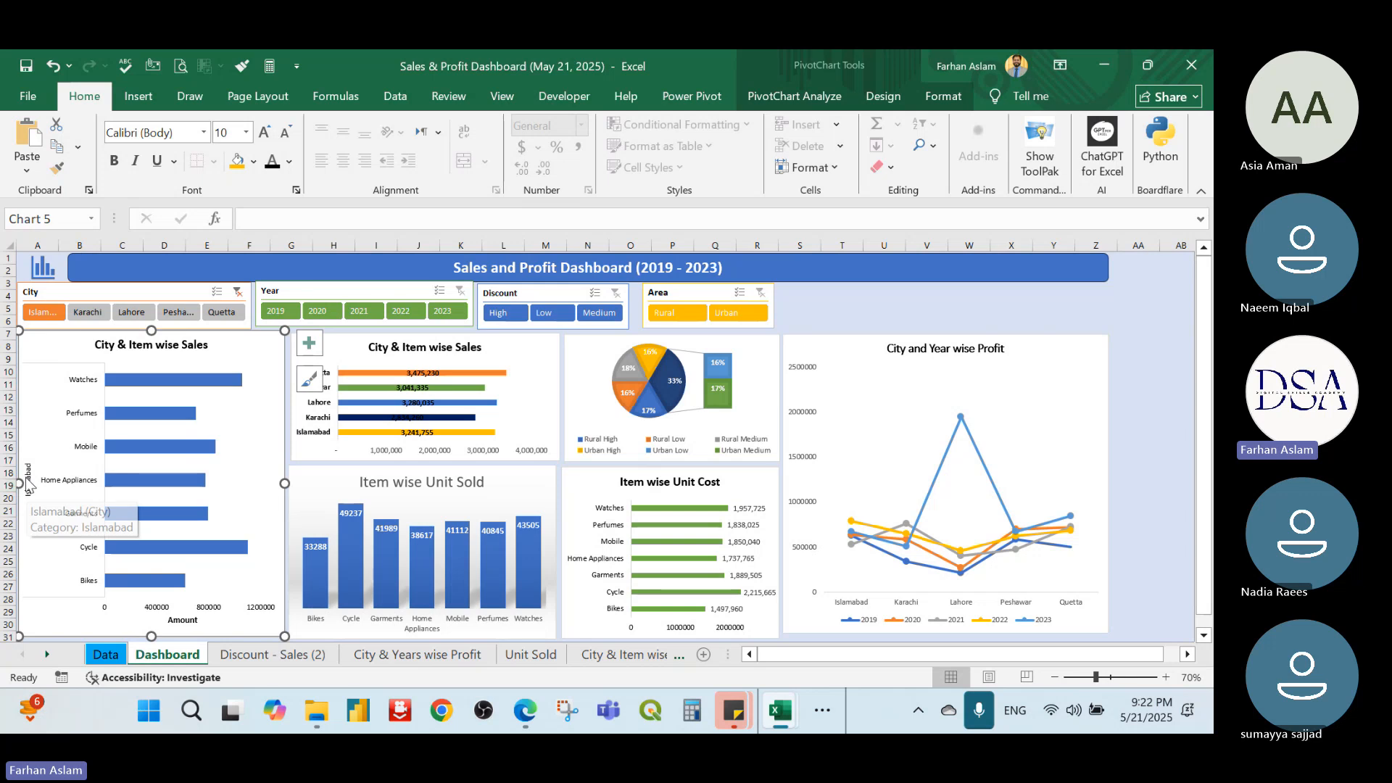
click(404, 311)
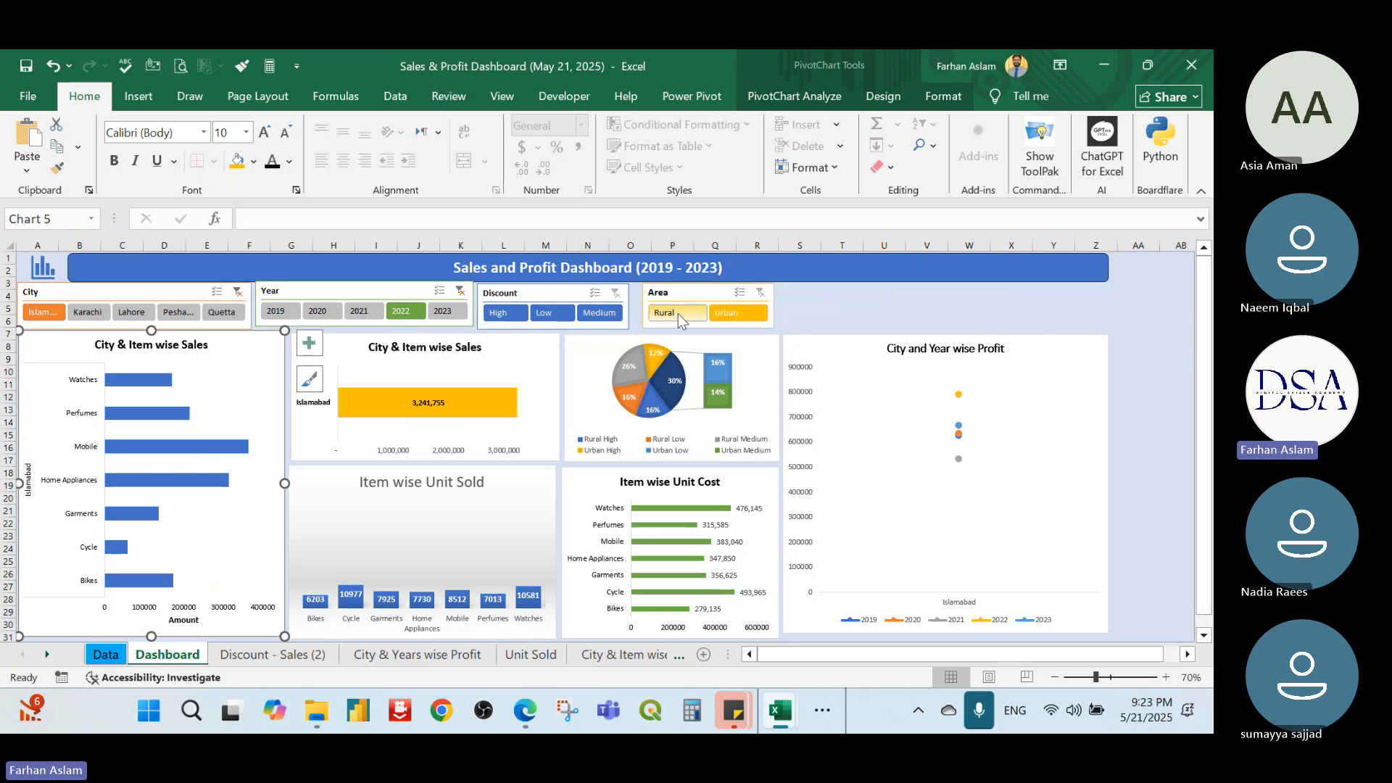
click(736, 311)
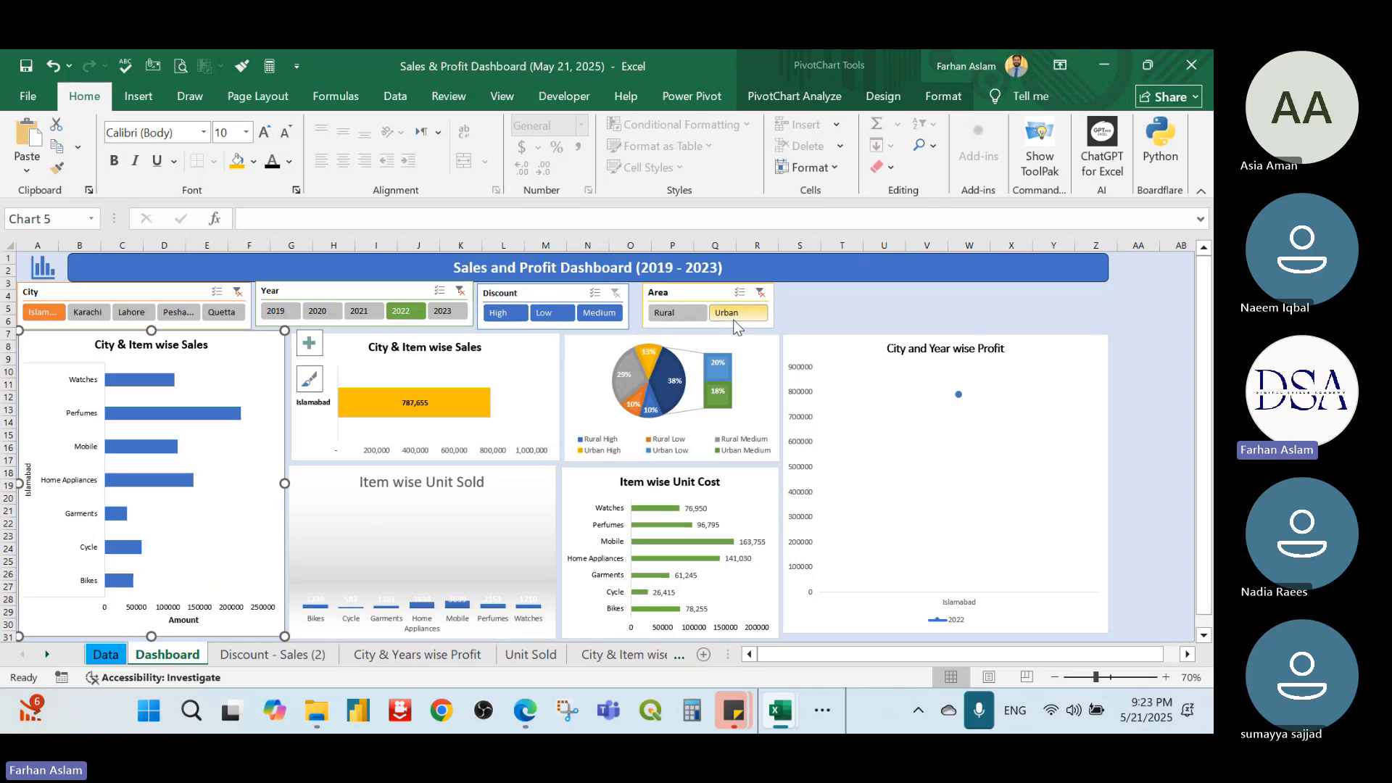
click(761, 293)
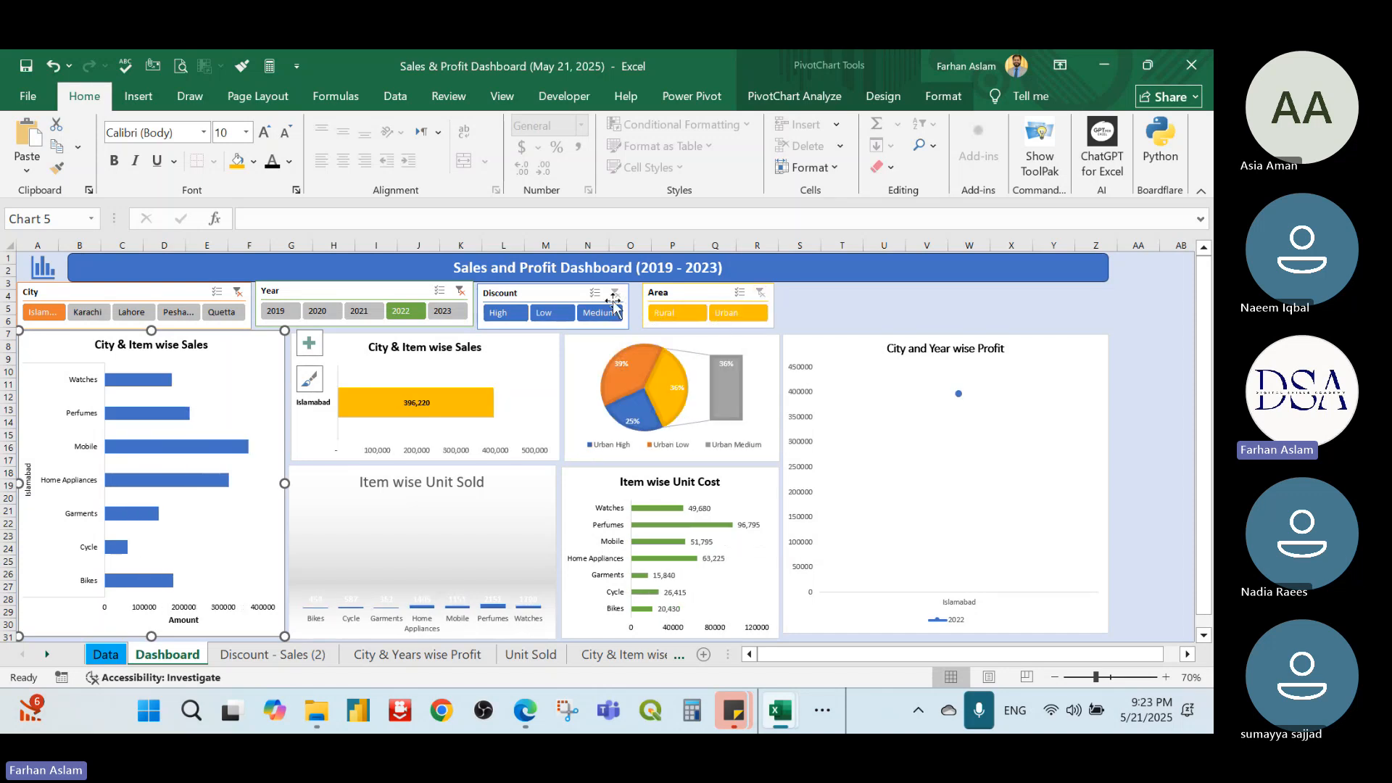
click(461, 291)
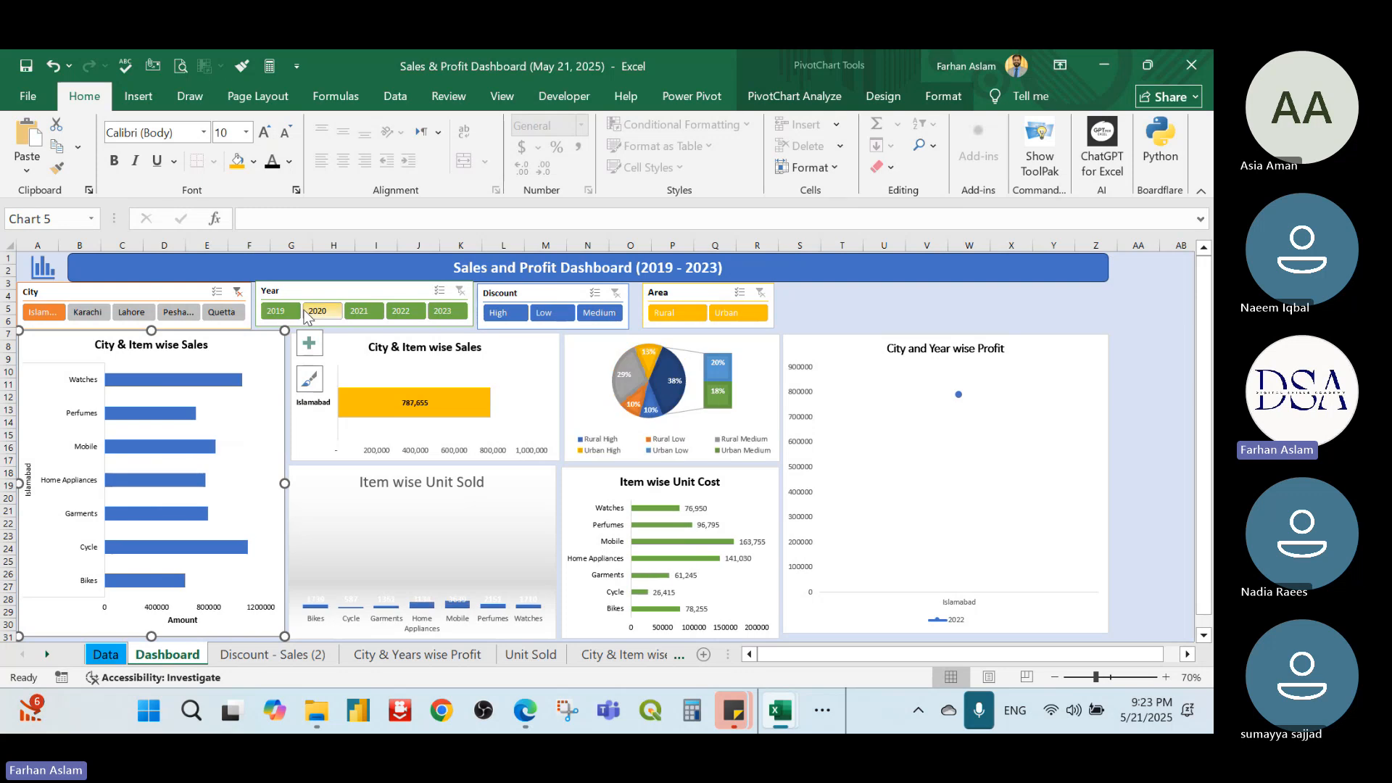
click(237, 292)
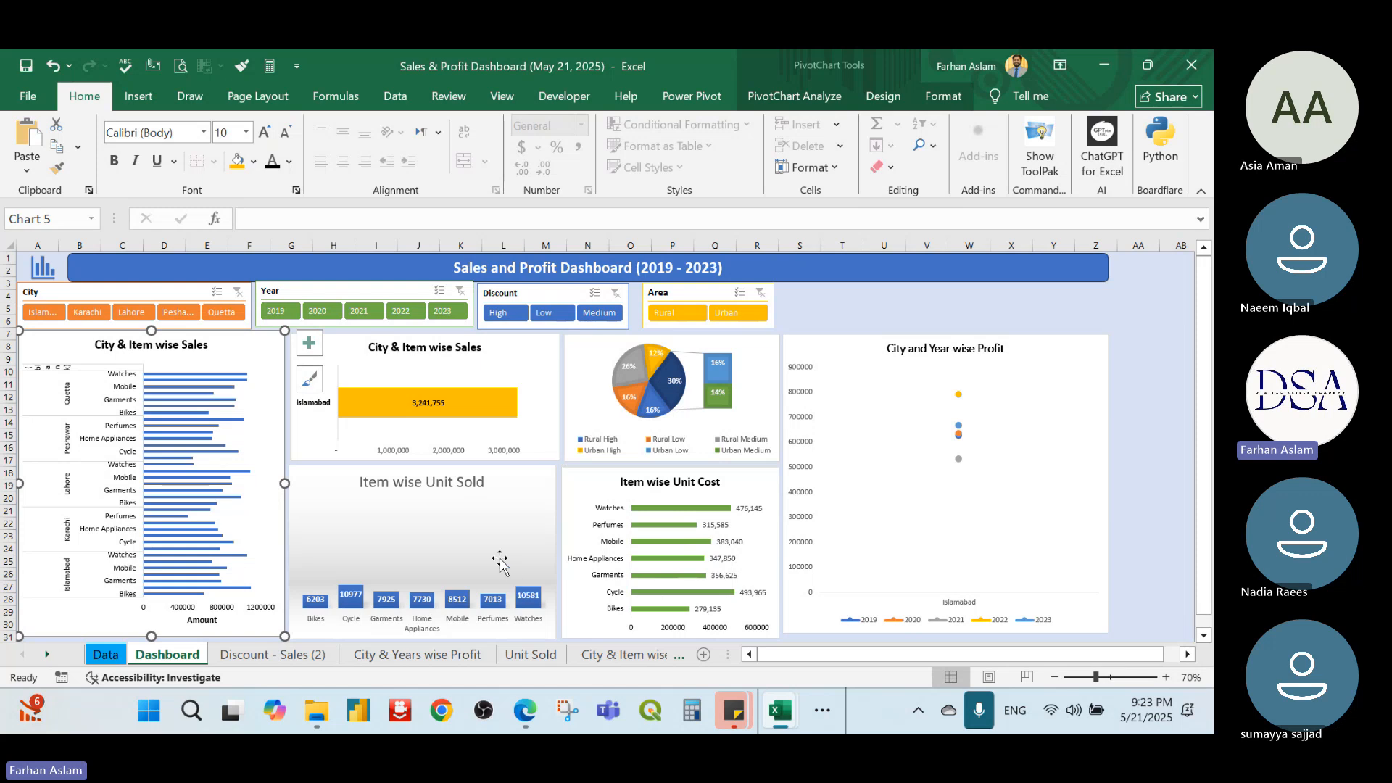
click(485, 540)
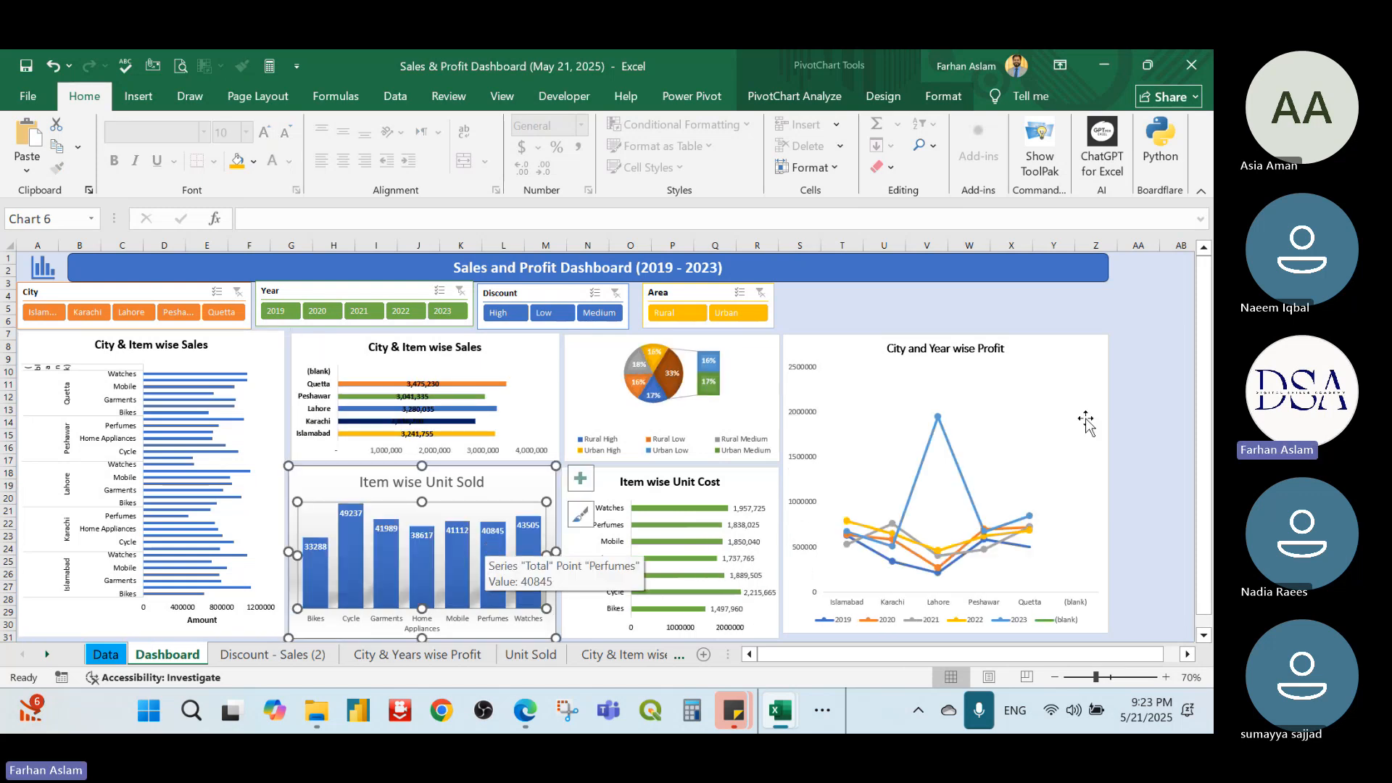
click(1138, 410)
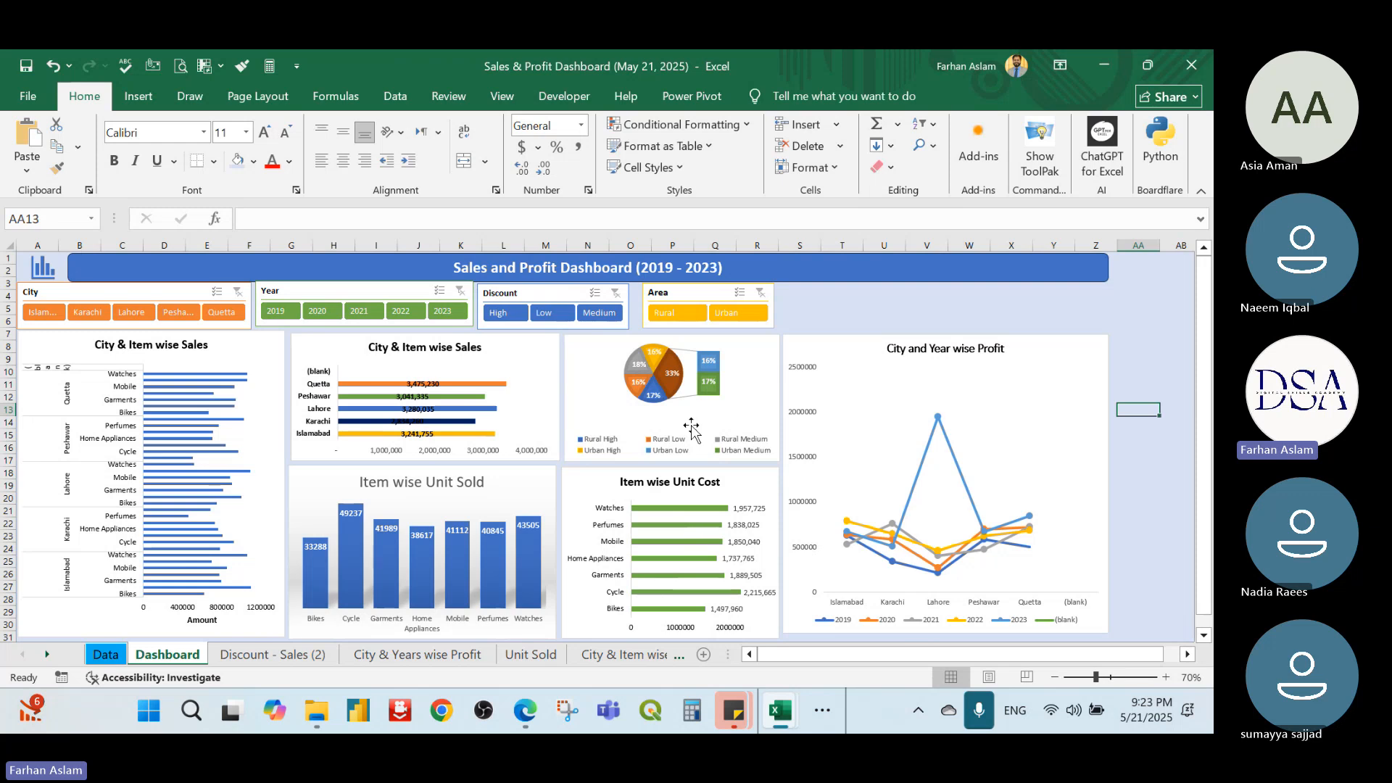
click(892, 296)
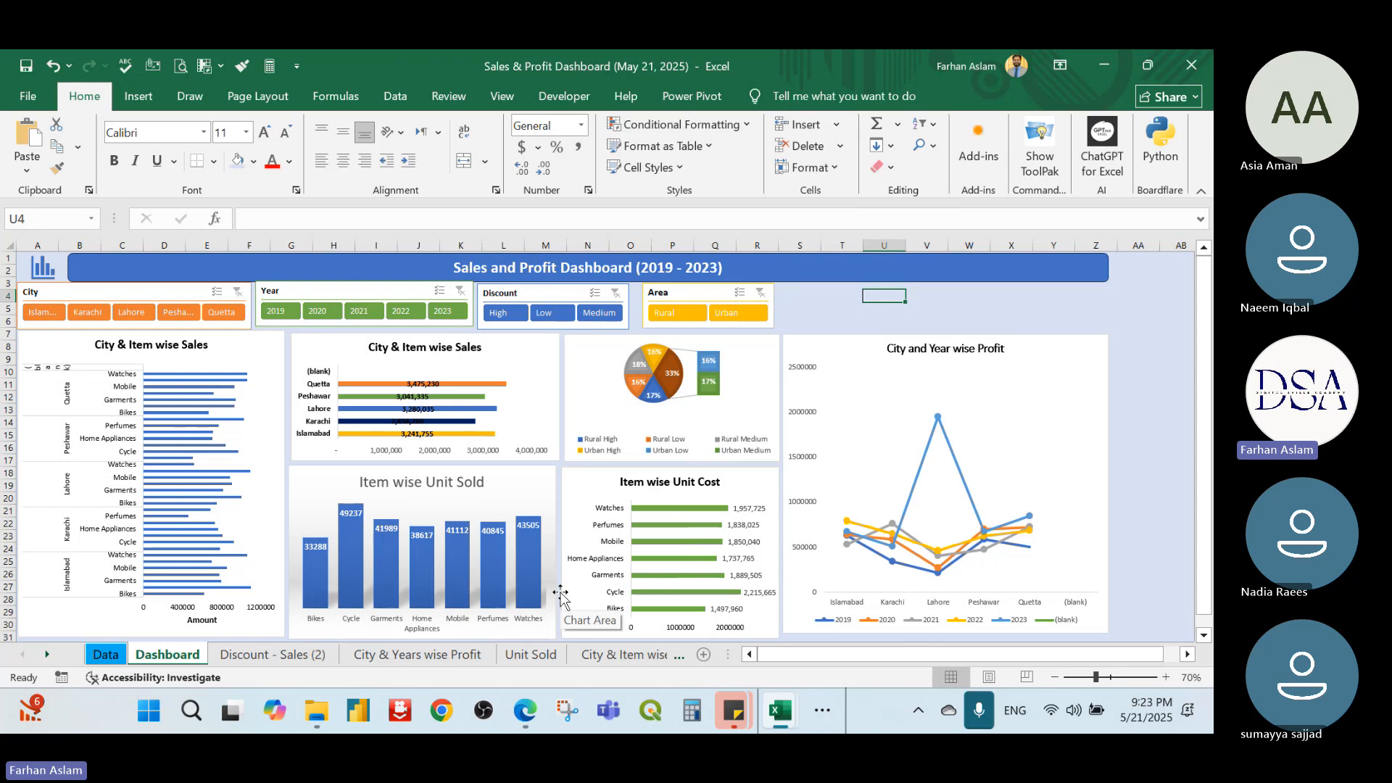
Switch to the image viewer to check the Week 7 class planner, and return to the Excel dashboard
click(822, 711)
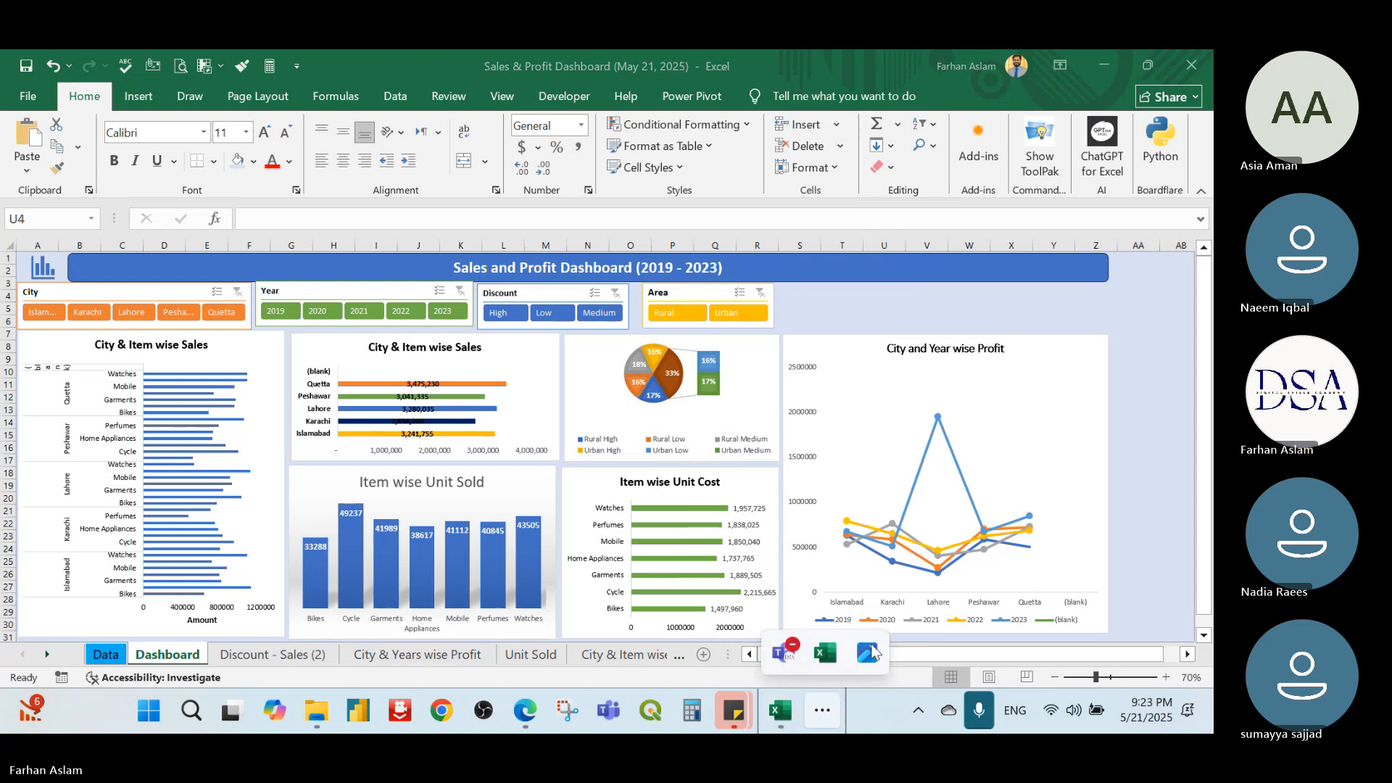
click(870, 652)
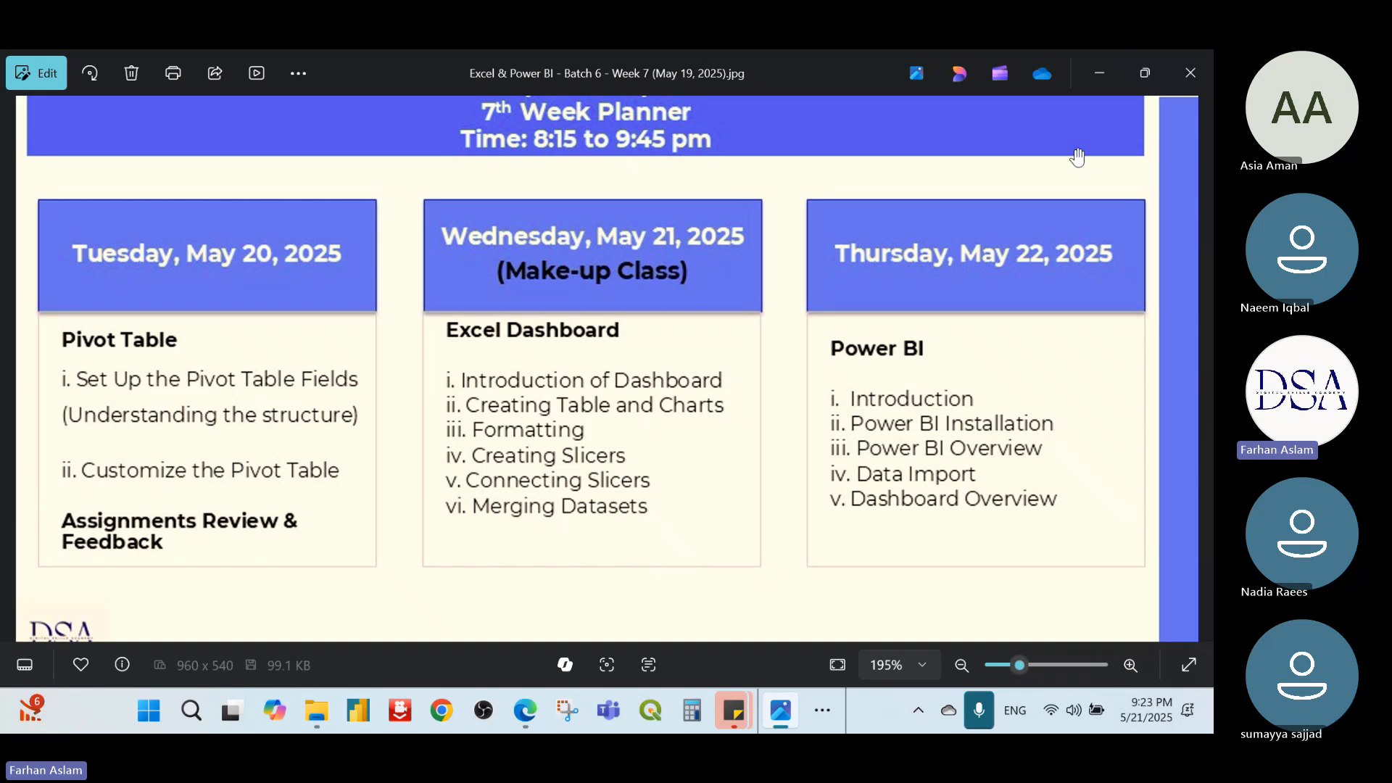
click(1099, 72)
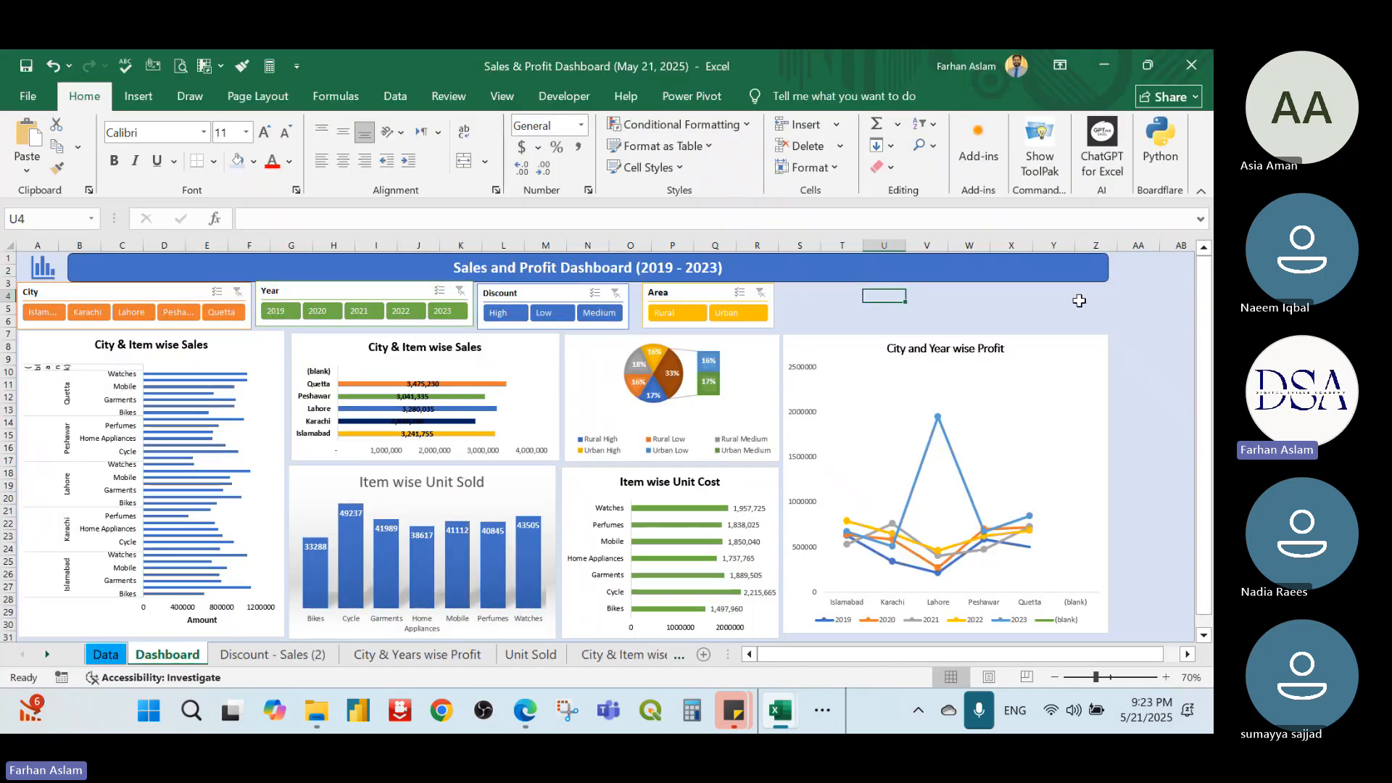
click(1096, 297)
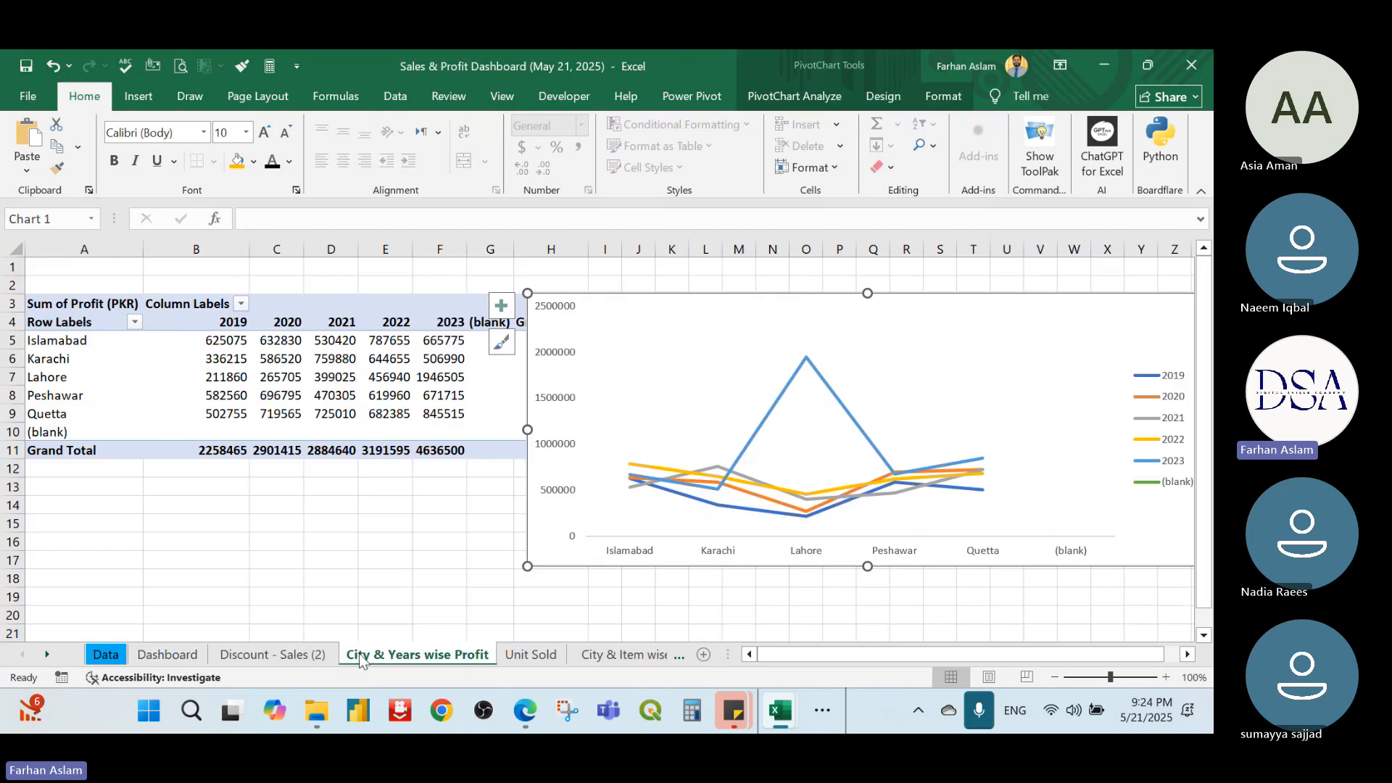
Filter the (blank) city out of the pivot table on the City & Years wise Profit sheet
click(417, 654)
click(134, 321)
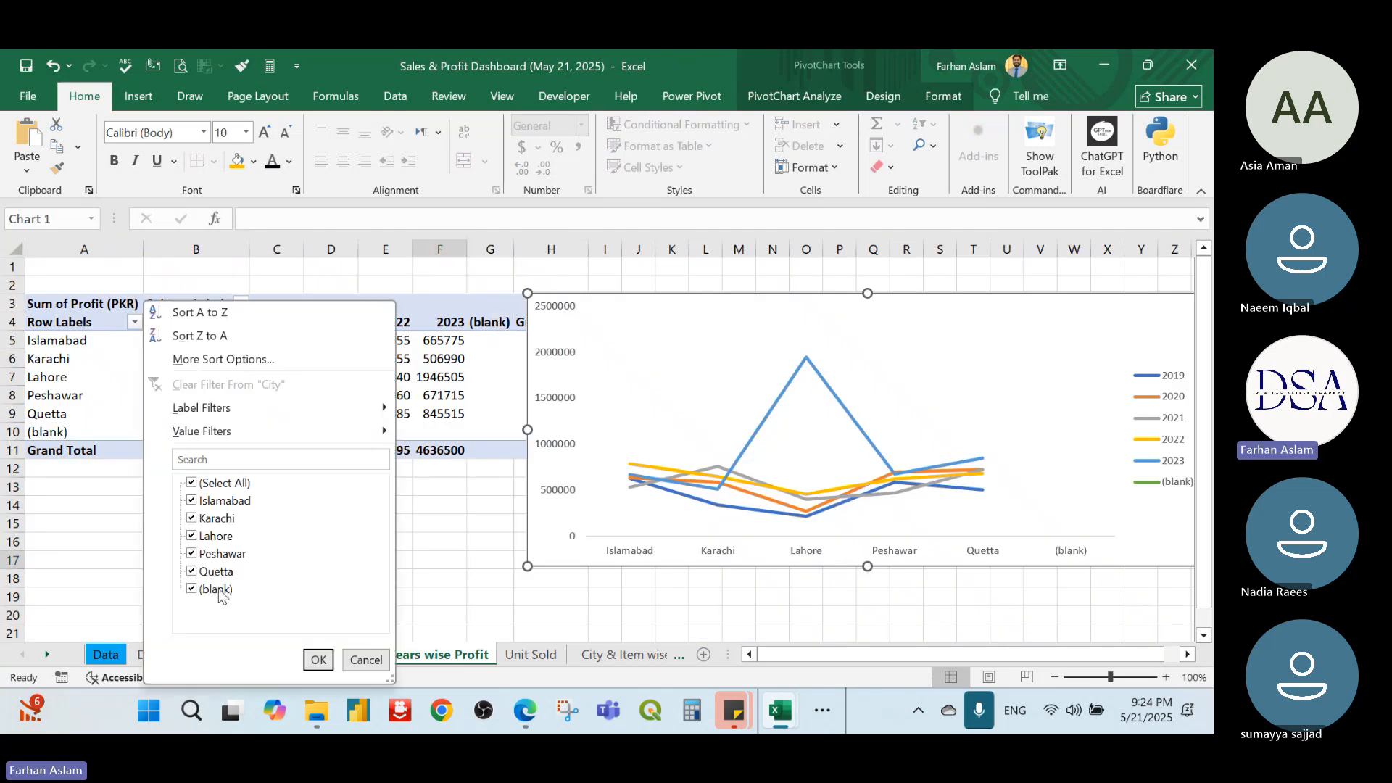
click(192, 589)
click(317, 659)
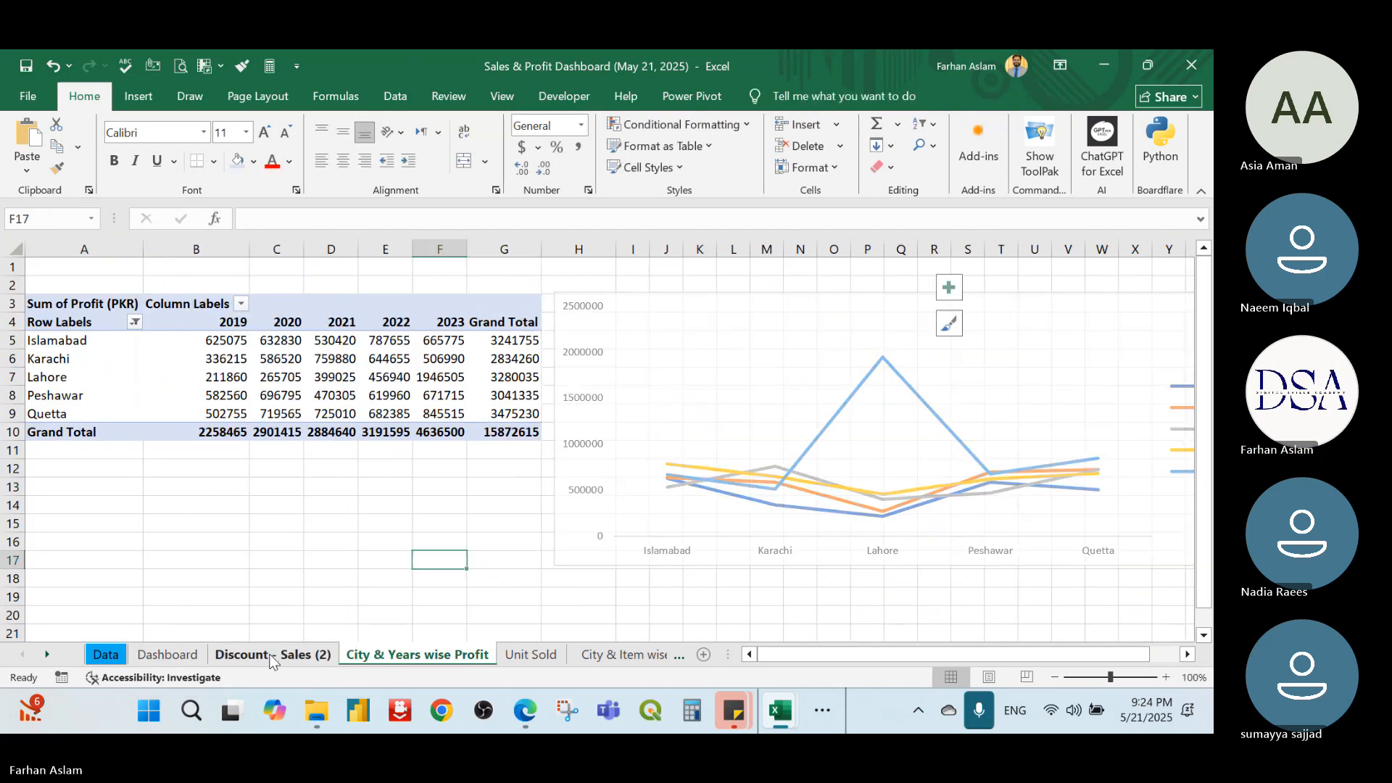
Check the remaining pivot table sheets for leftover (blank) entries and return to the Dashboard sheet to review the charts
click(271, 655)
click(524, 655)
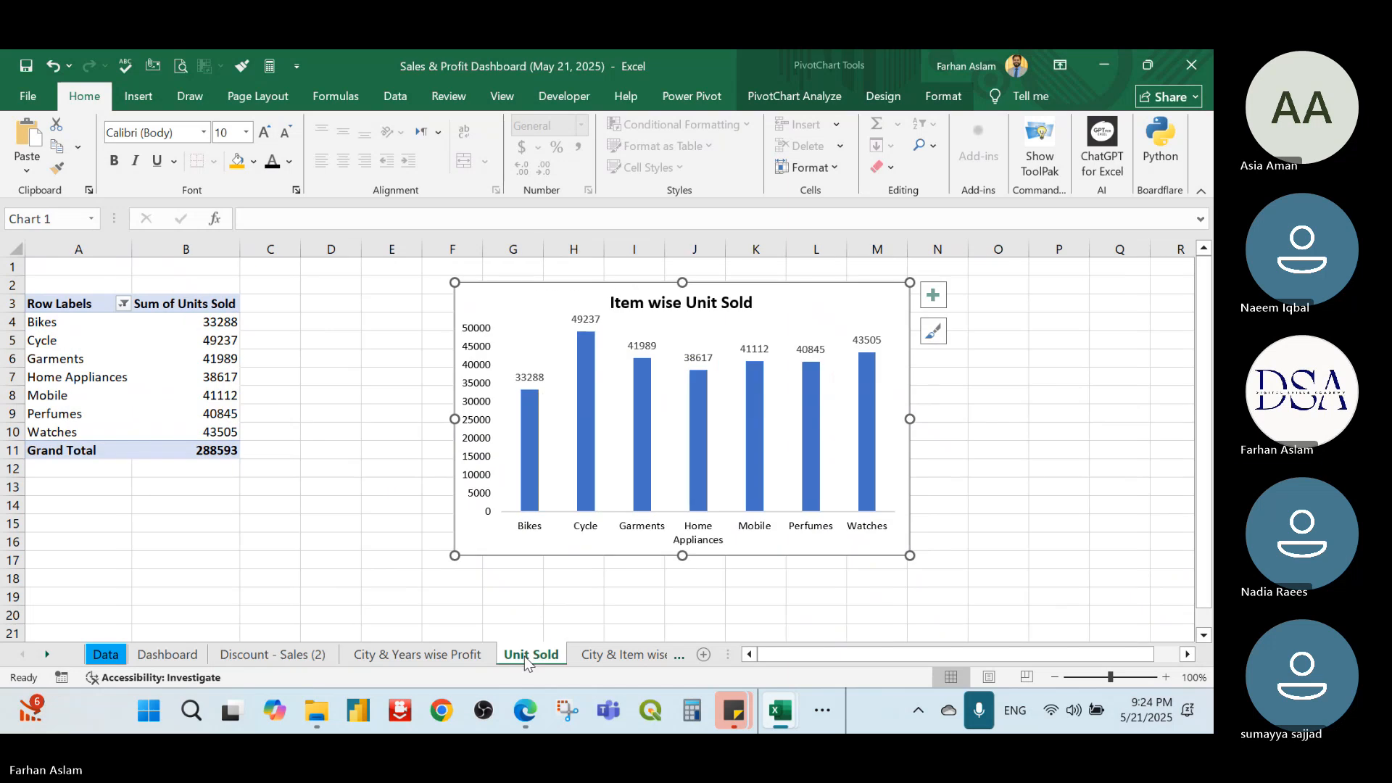
click(602, 654)
click(652, 655)
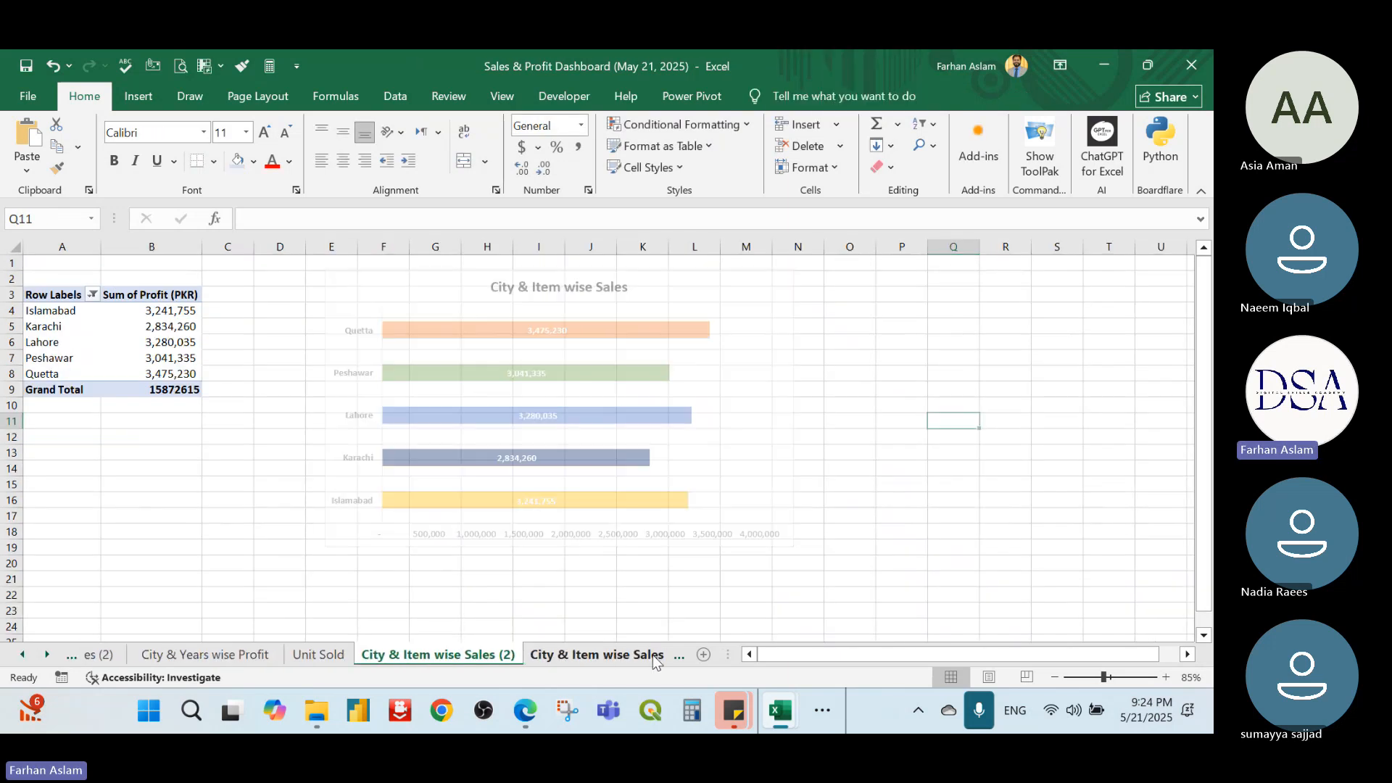
scroll(374, 575, down, 3)
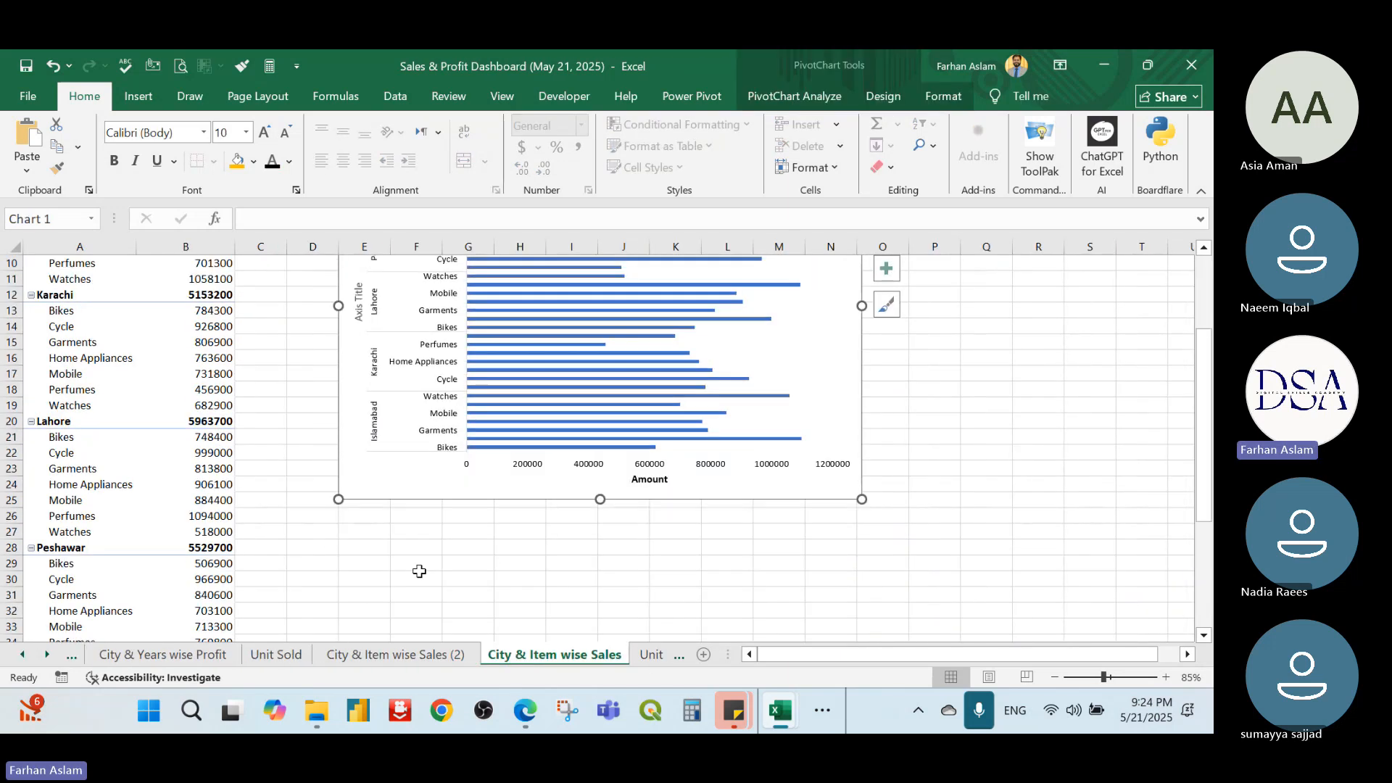
scroll(416, 568, up, 3)
click(643, 656)
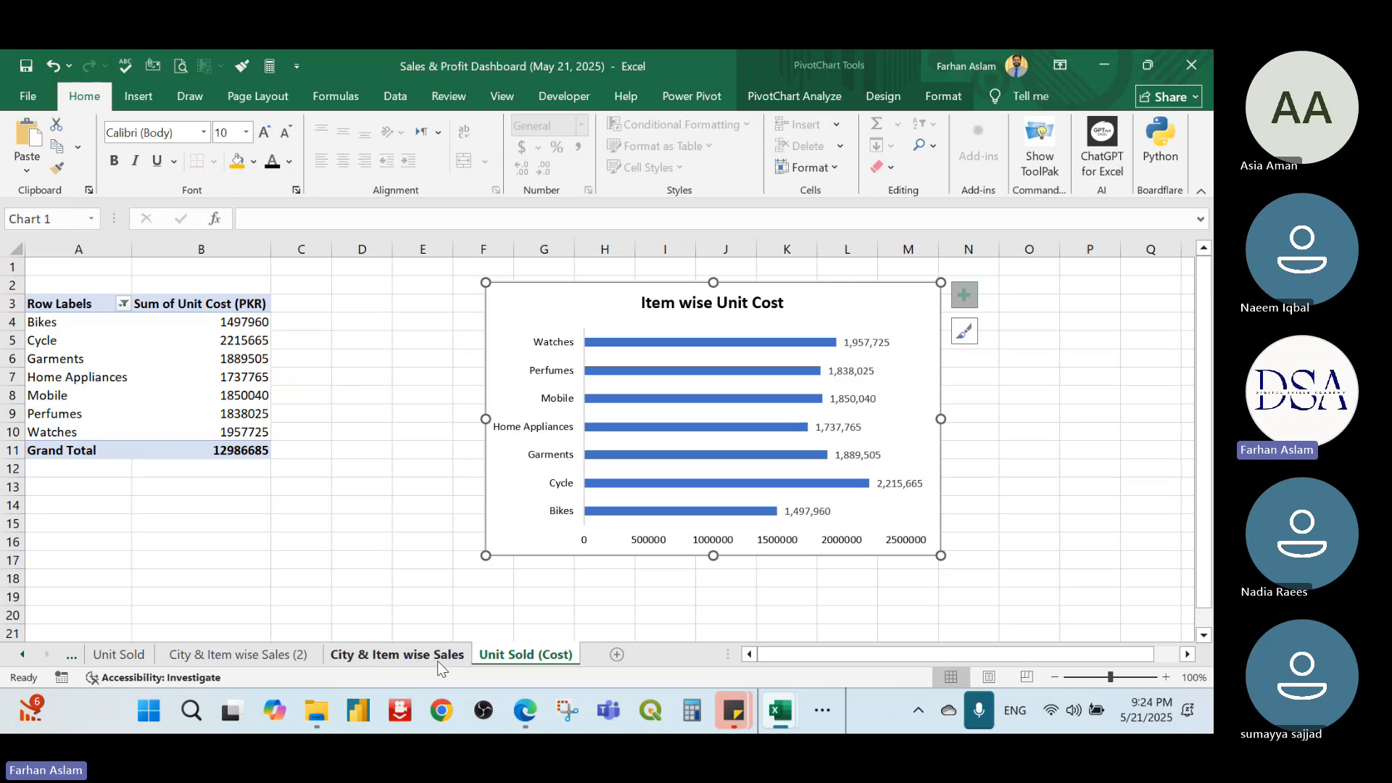
click(419, 657)
click(240, 655)
click(94, 658)
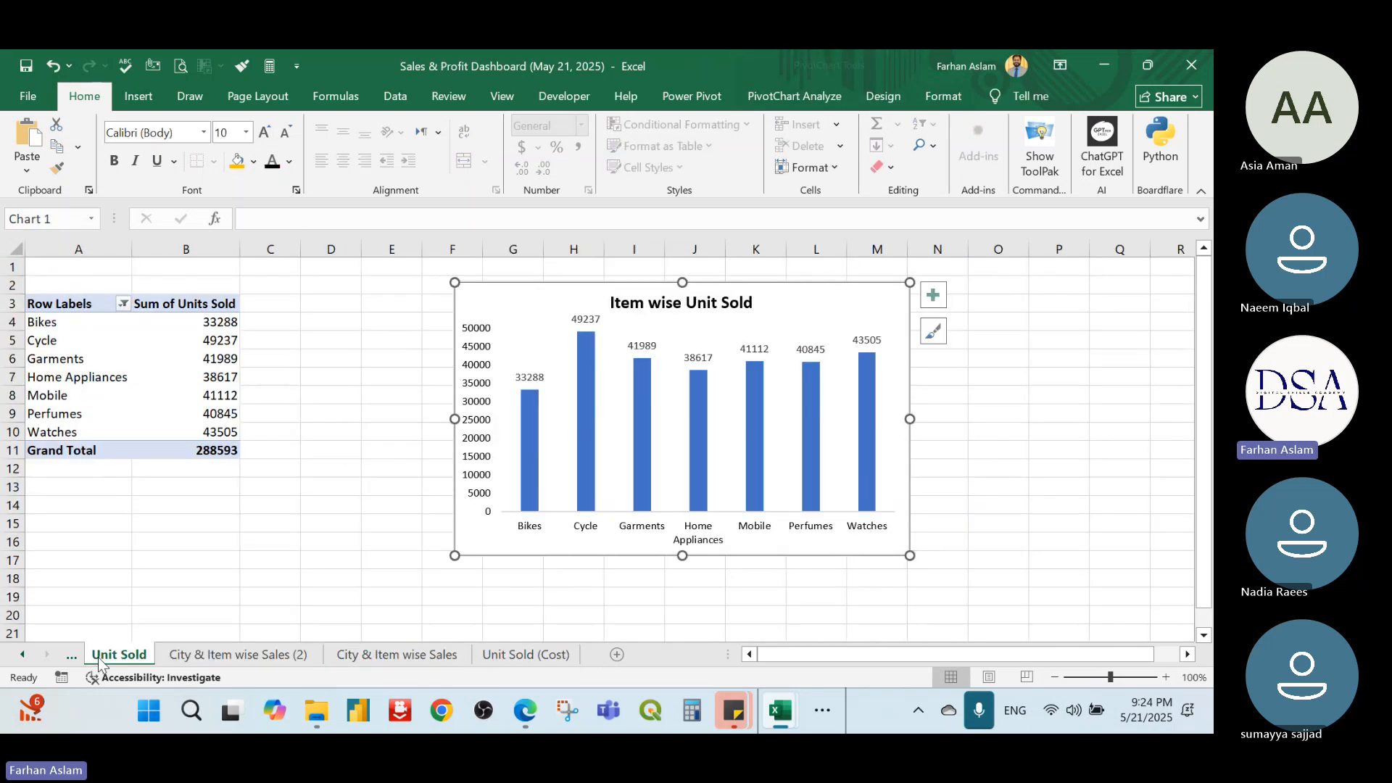
click(18, 655)
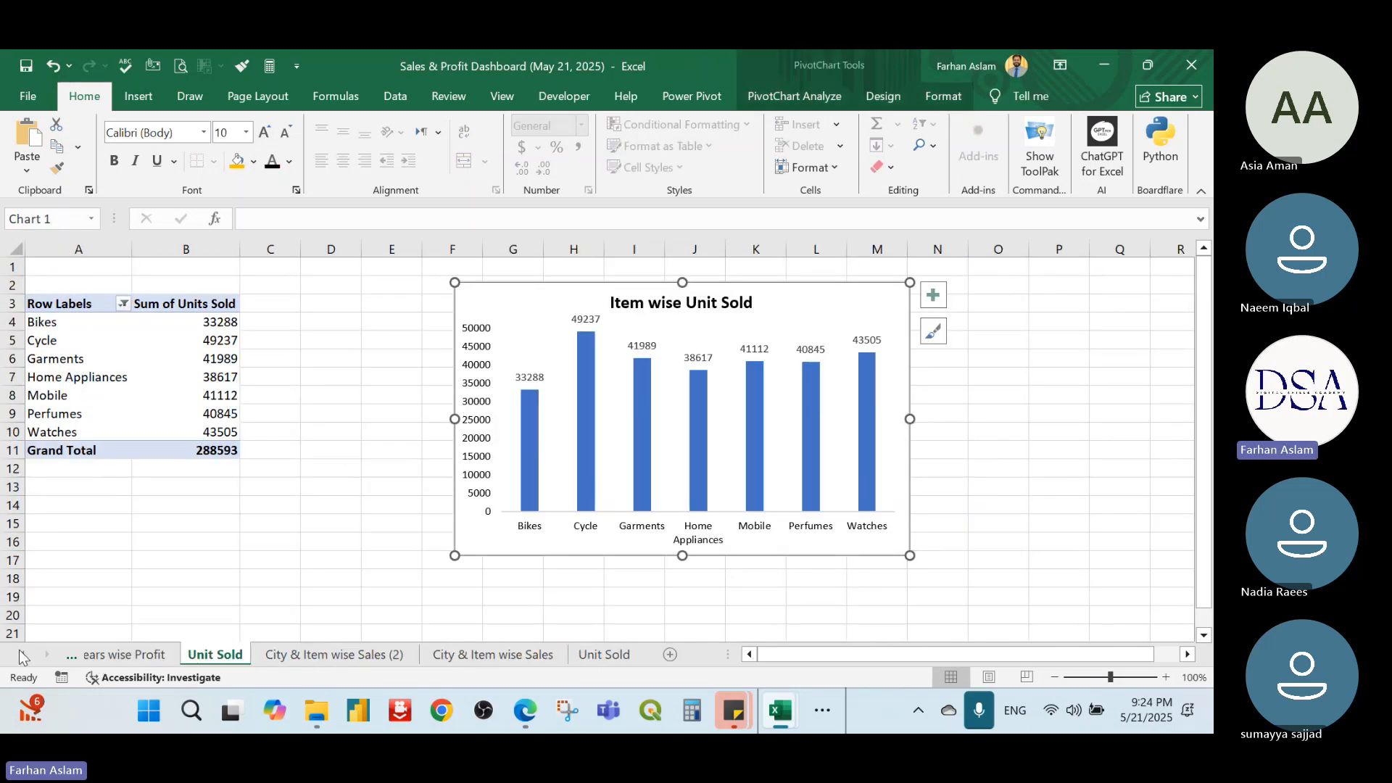
click(18, 654)
click(265, 655)
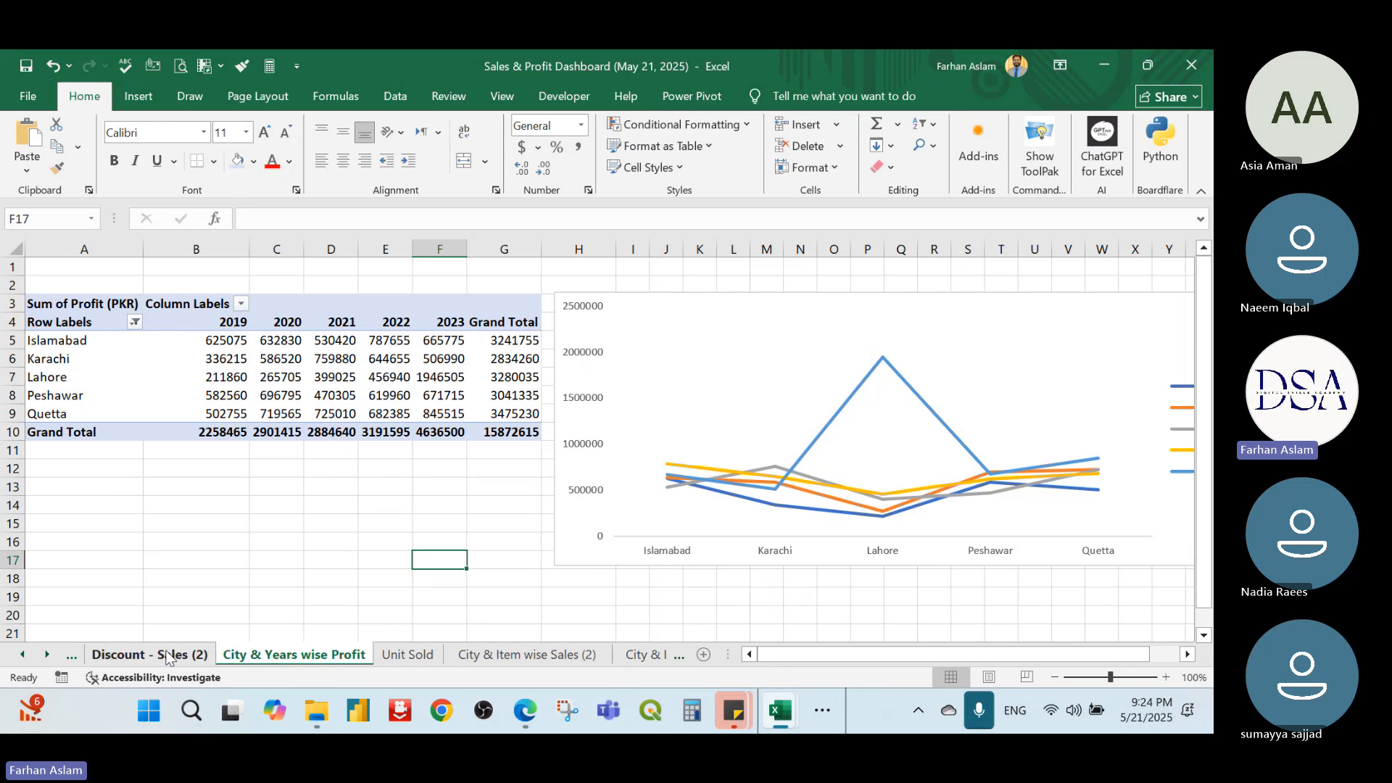
click(148, 655)
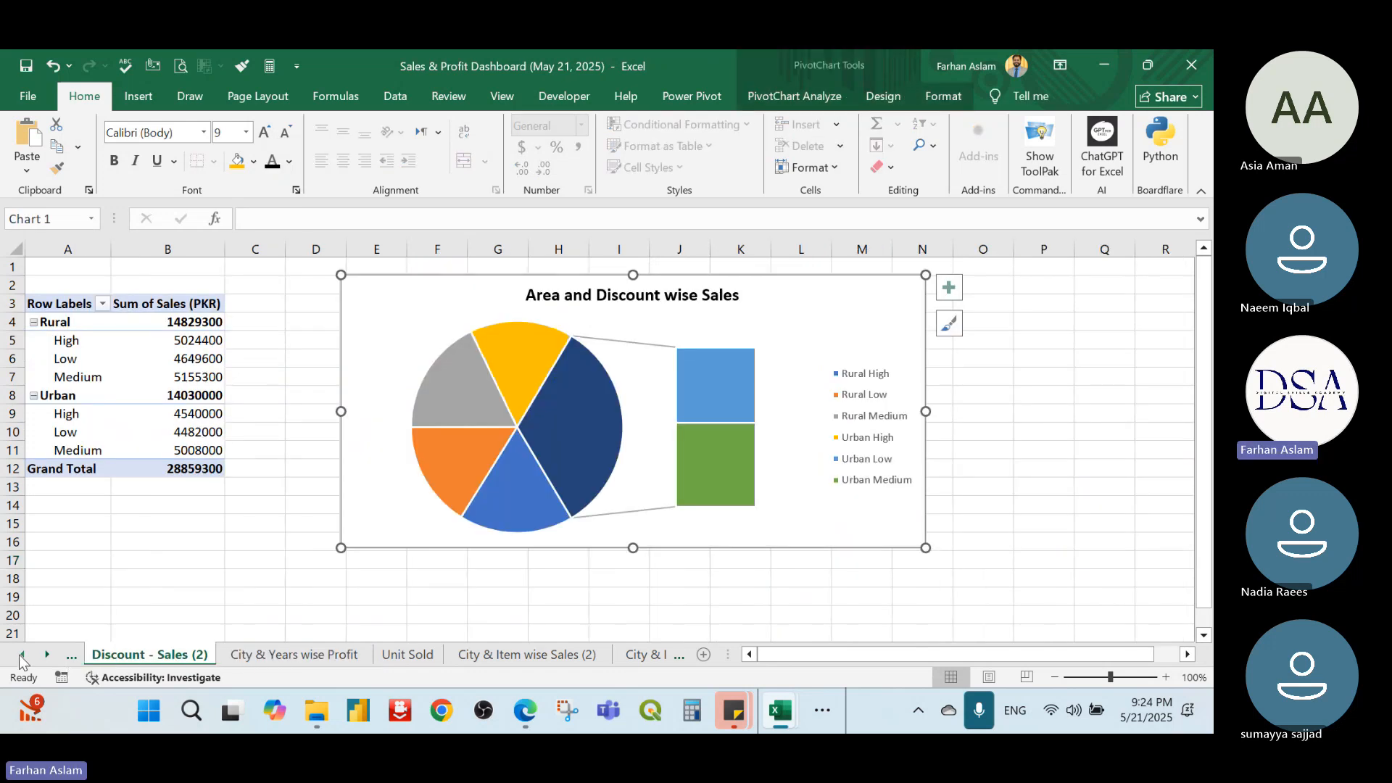
click(23, 655)
click(141, 655)
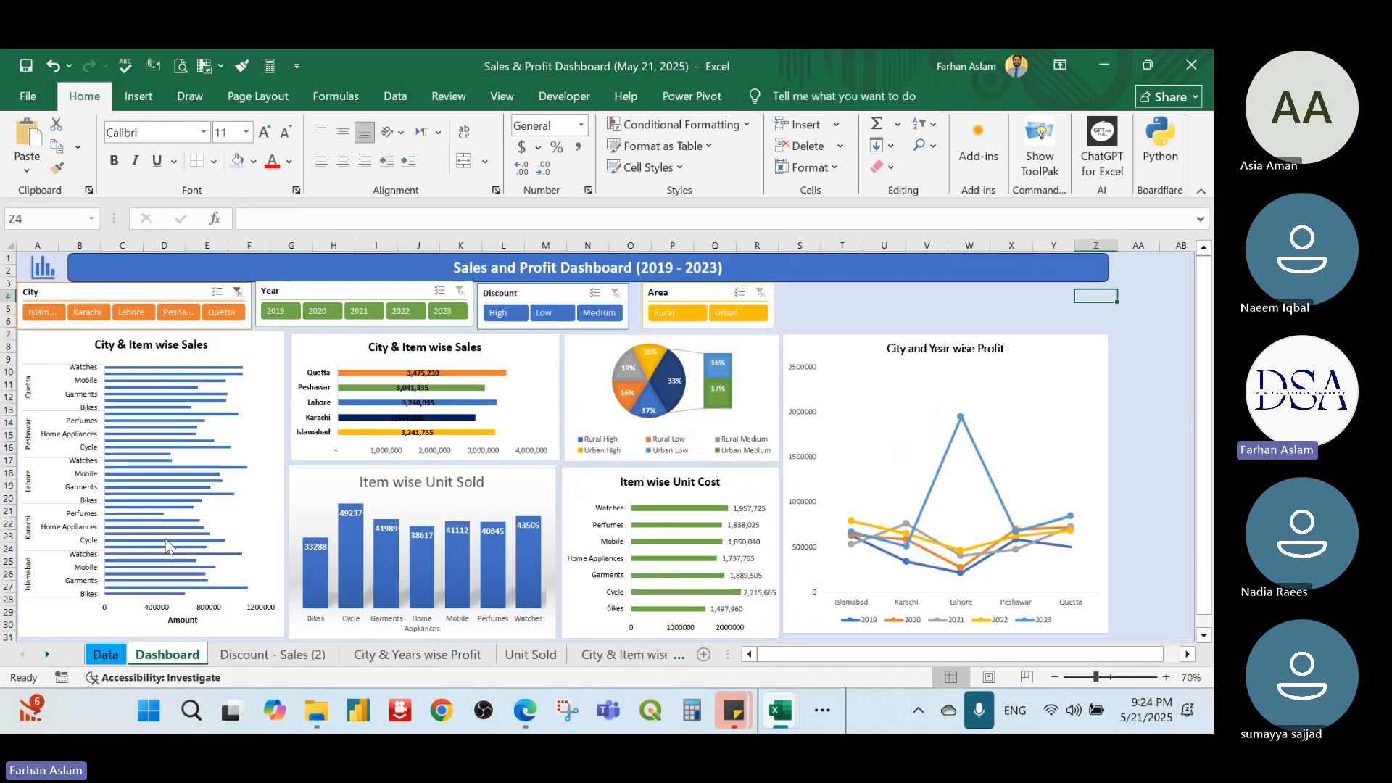
Switch to the image viewer to check the Excel Dashboard topics in the Week 7 planner, and return to the Excel dashboard
click(952, 307)
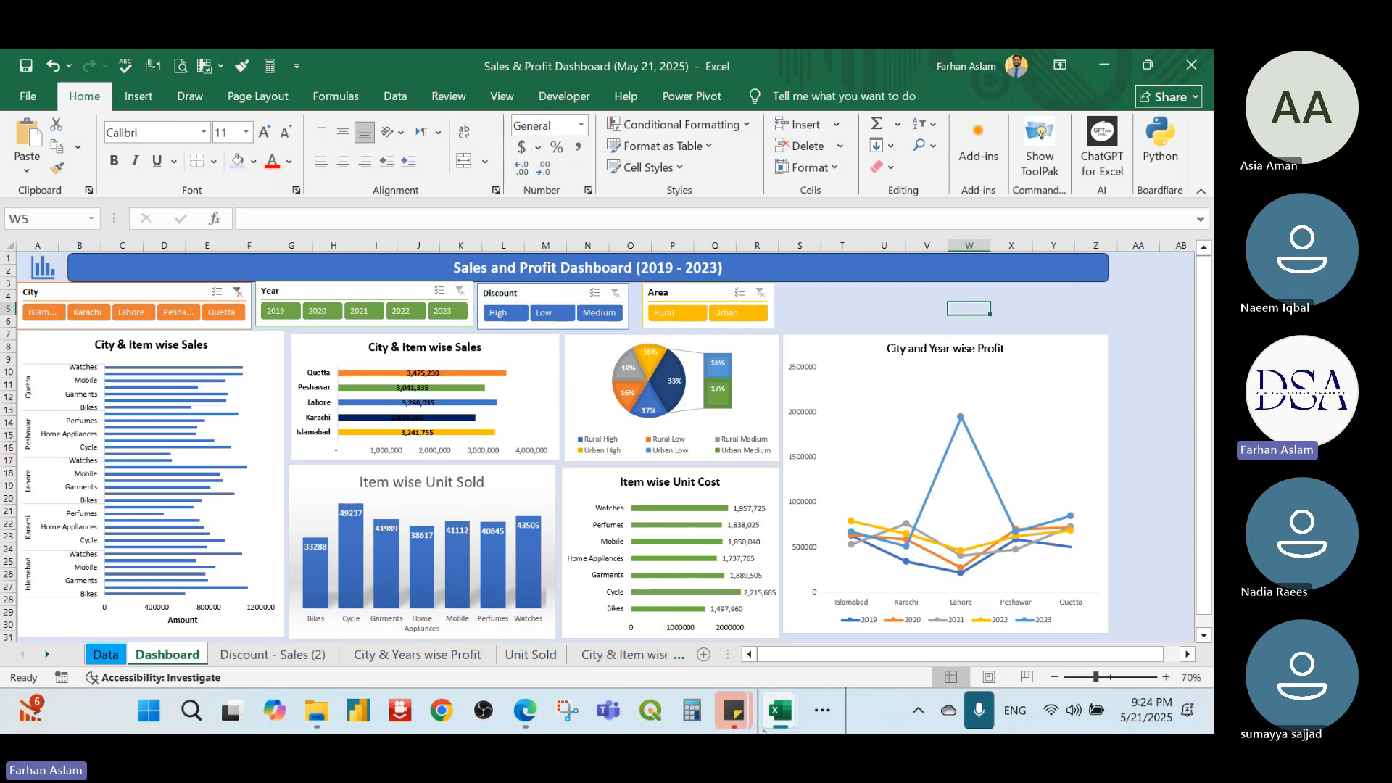
click(822, 711)
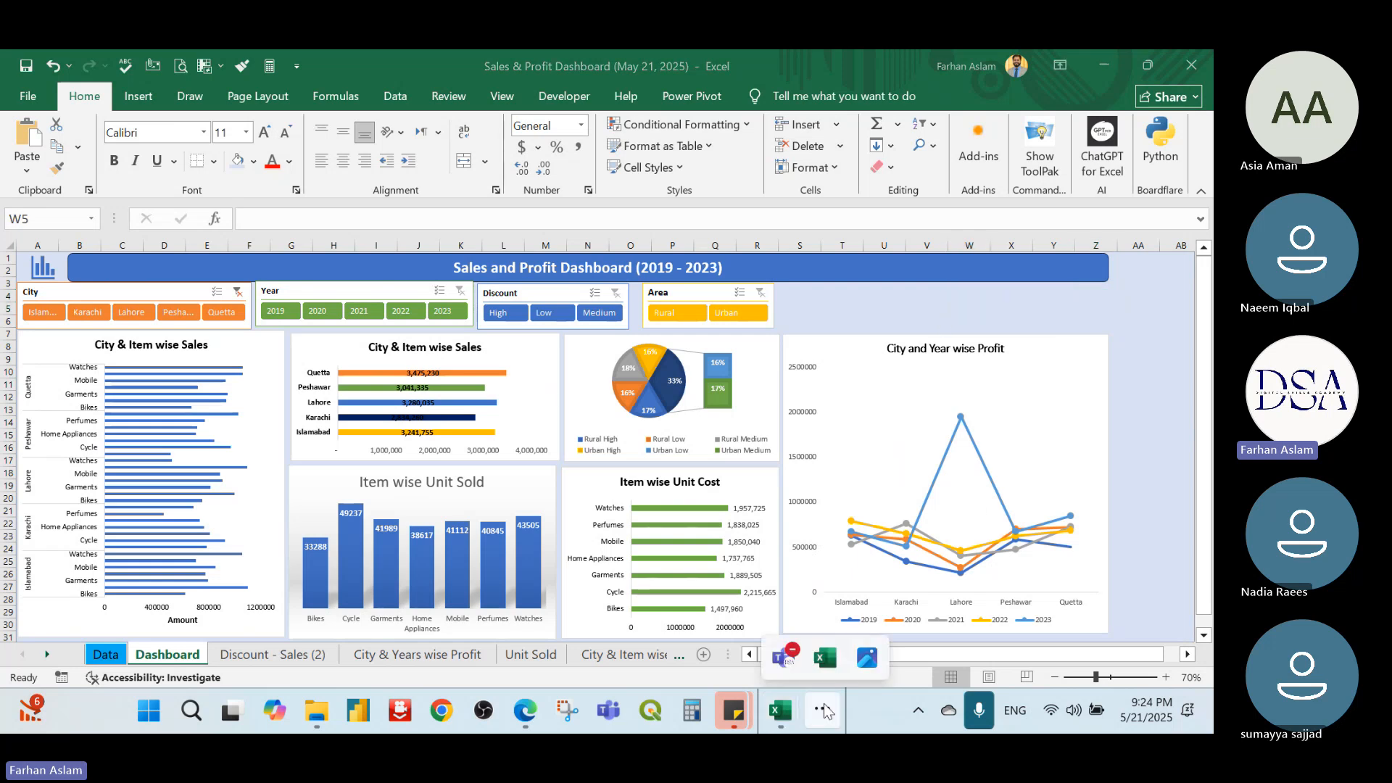
click(870, 652)
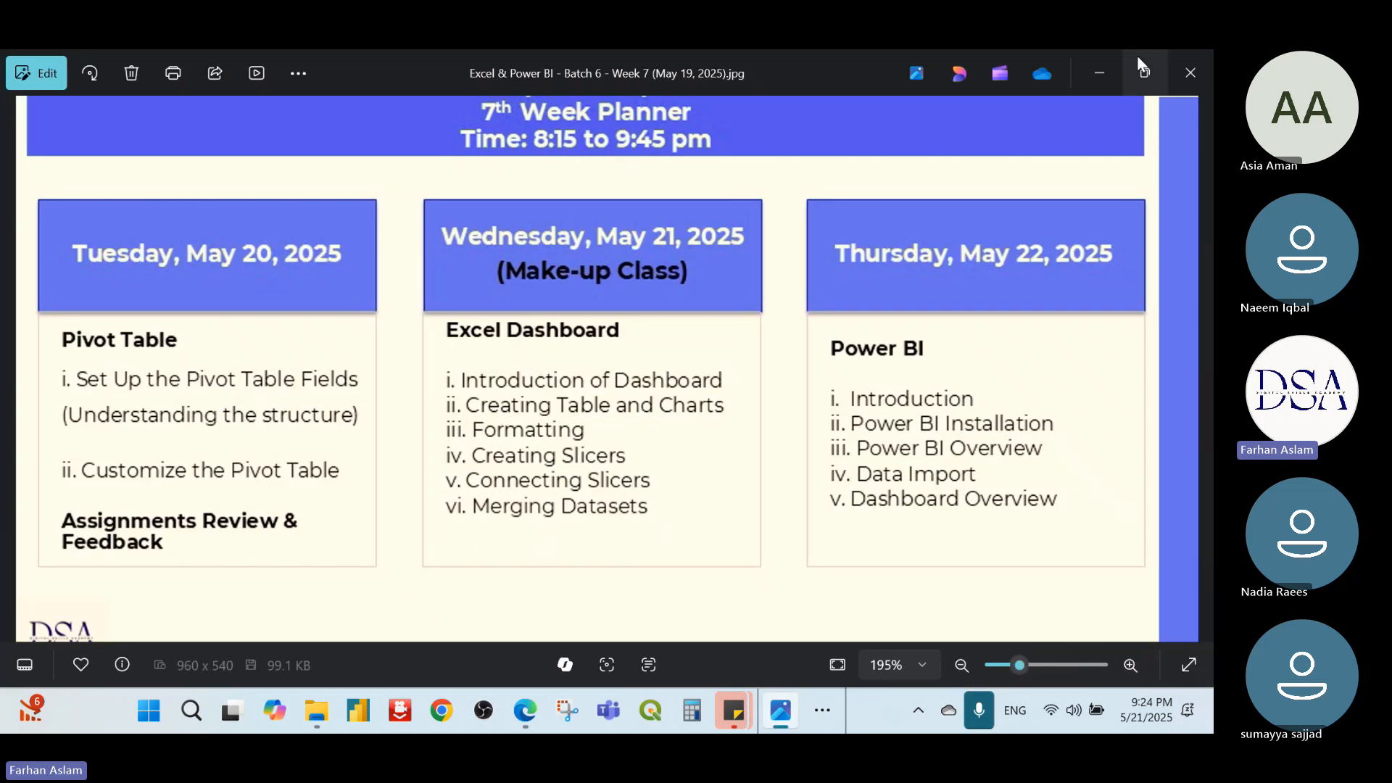
click(1101, 76)
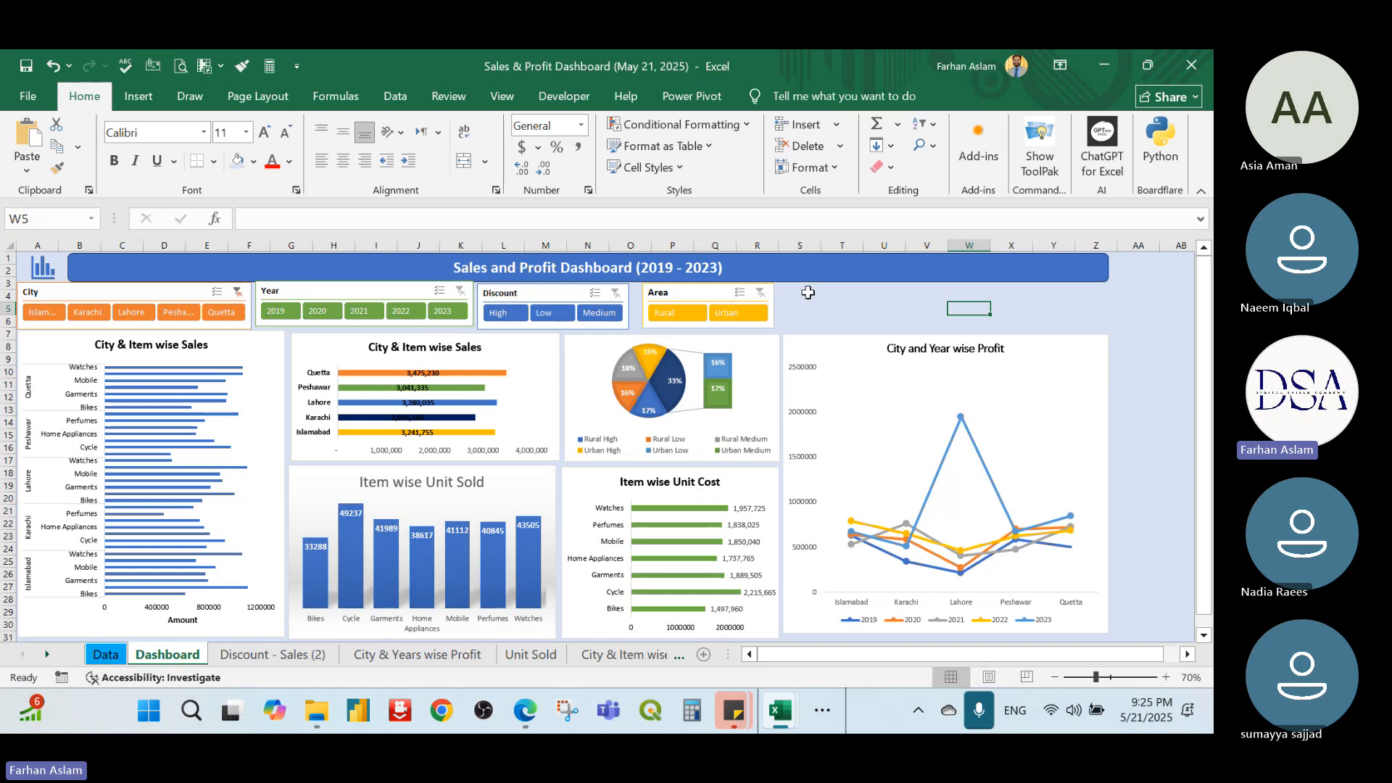
Move the Area slicer slightly closer to the Discount slicer on the dashboard
click(716, 287)
drag(716, 287, 708, 292)
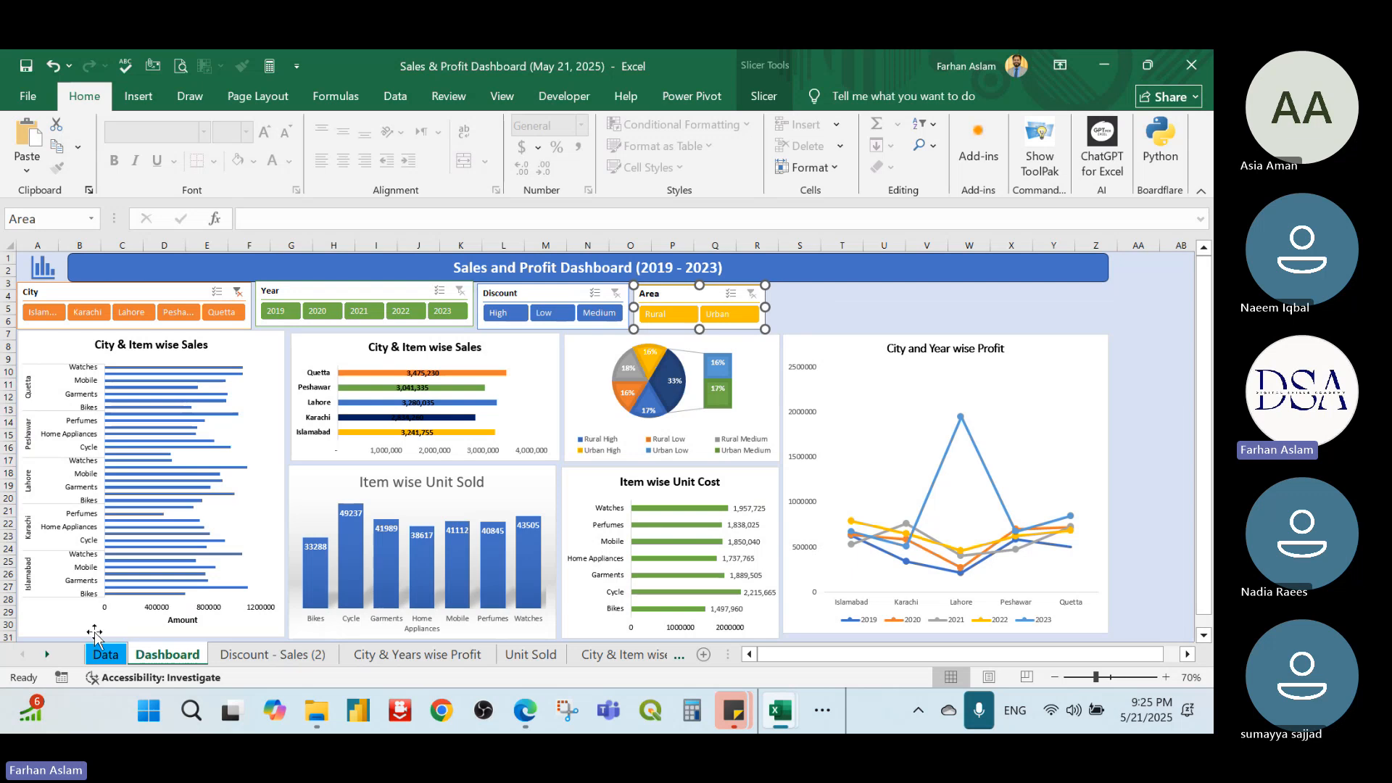
Check which years the Year column's filter offers on the Data sheet, cancel it, and return to the Dashboard sheet
click(102, 655)
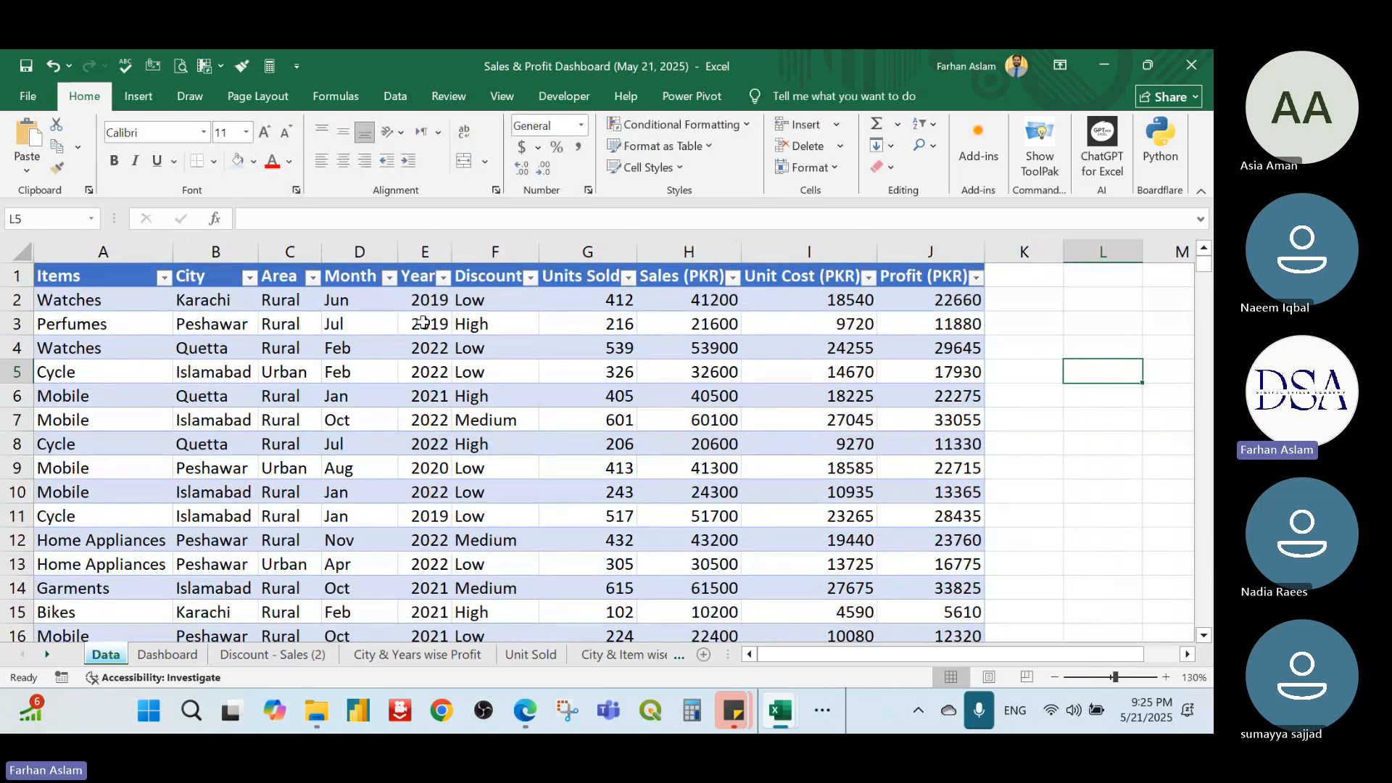
click(443, 277)
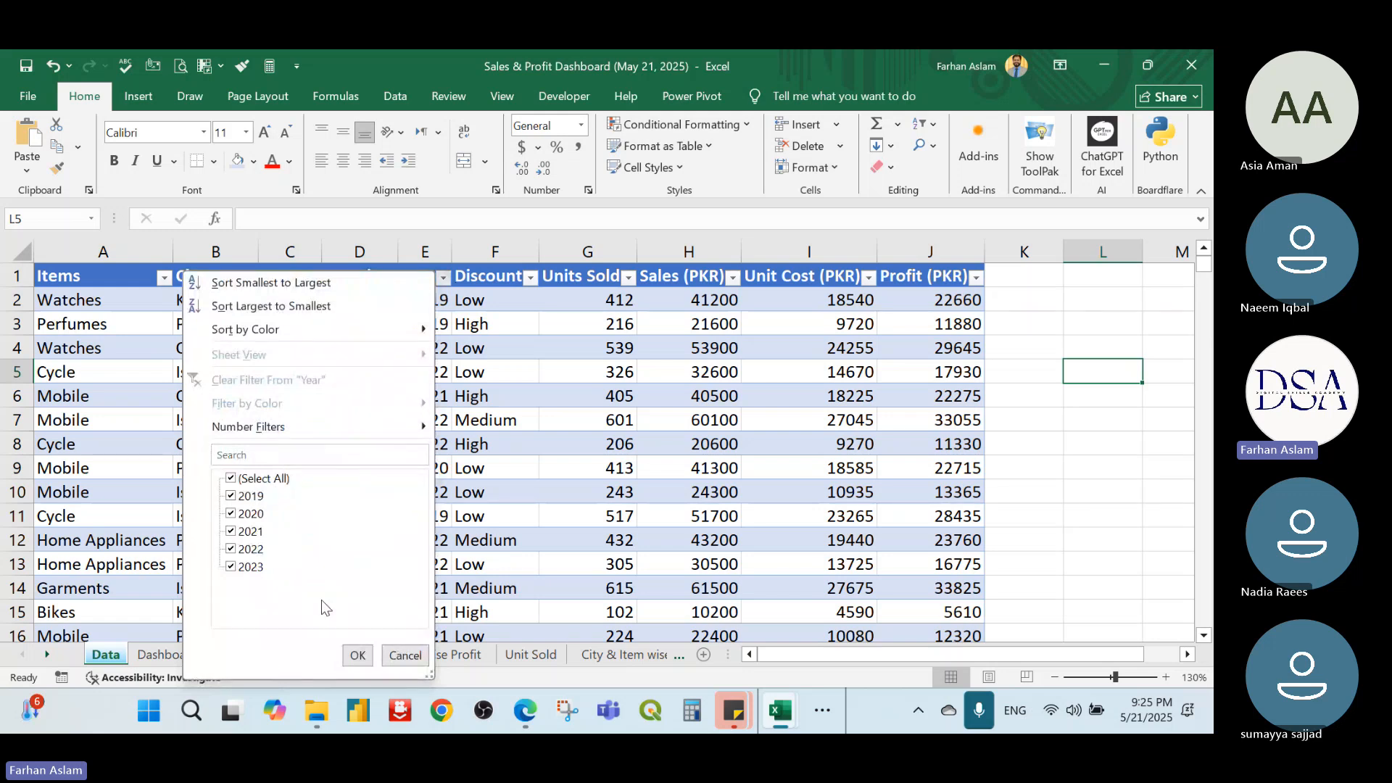
click(405, 655)
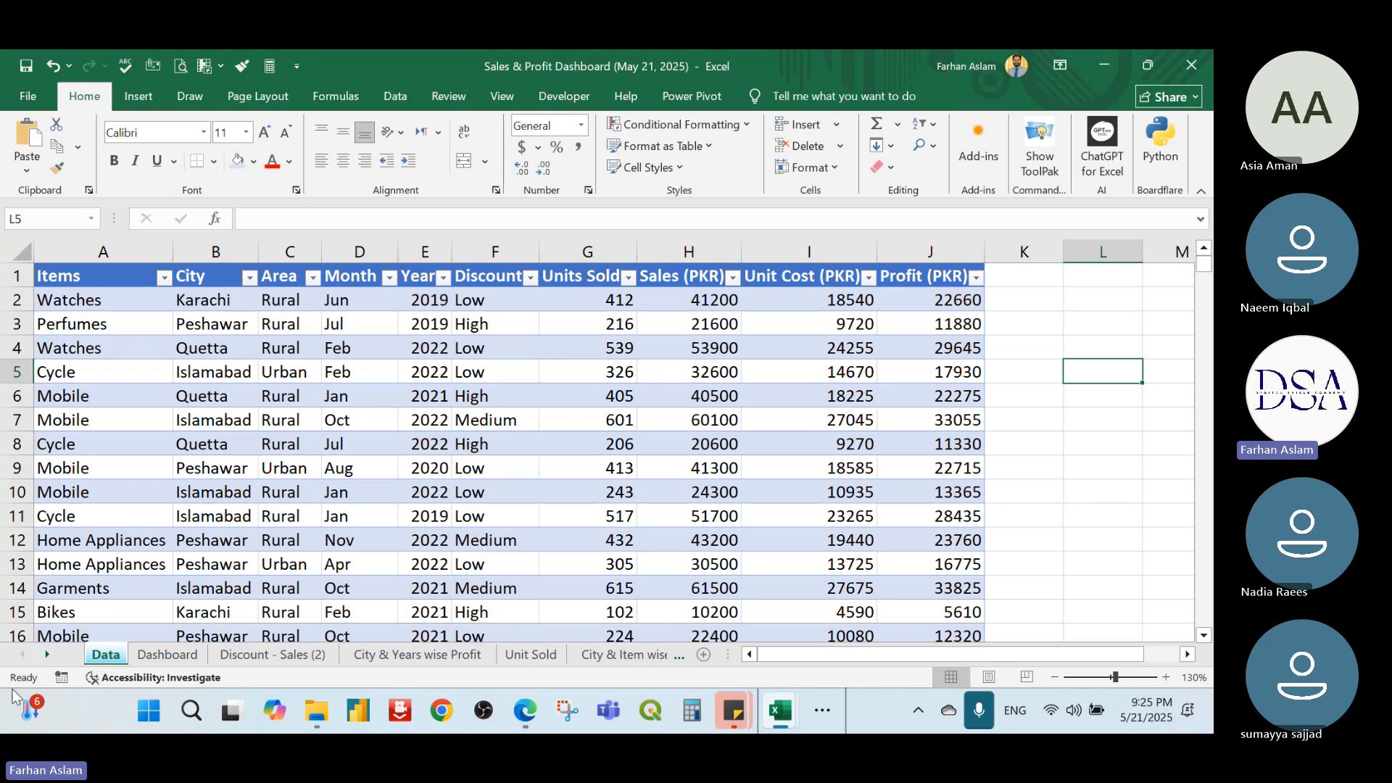
click(174, 654)
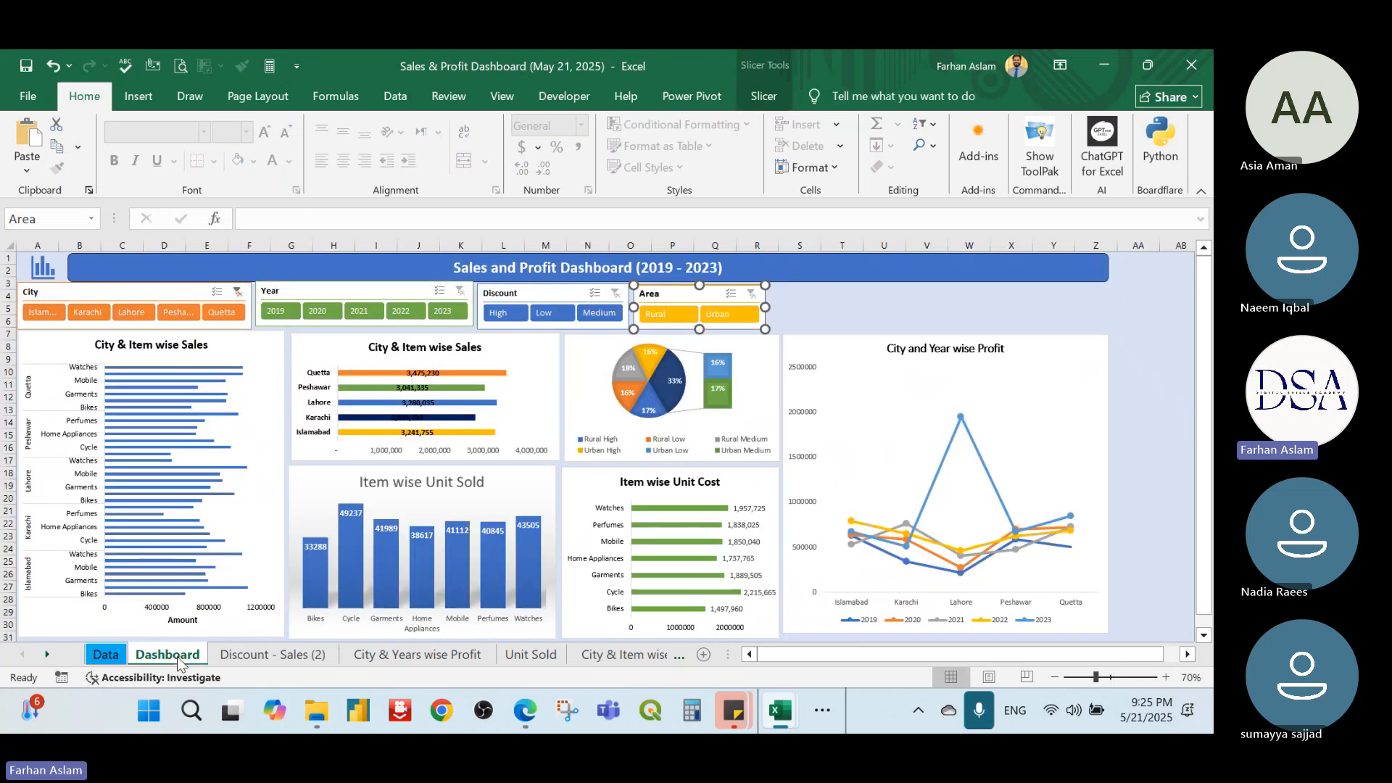
Open the Data Year 2024 workbook from the Data set folder and review its column headings and Year values
click(317, 711)
click(370, 461)
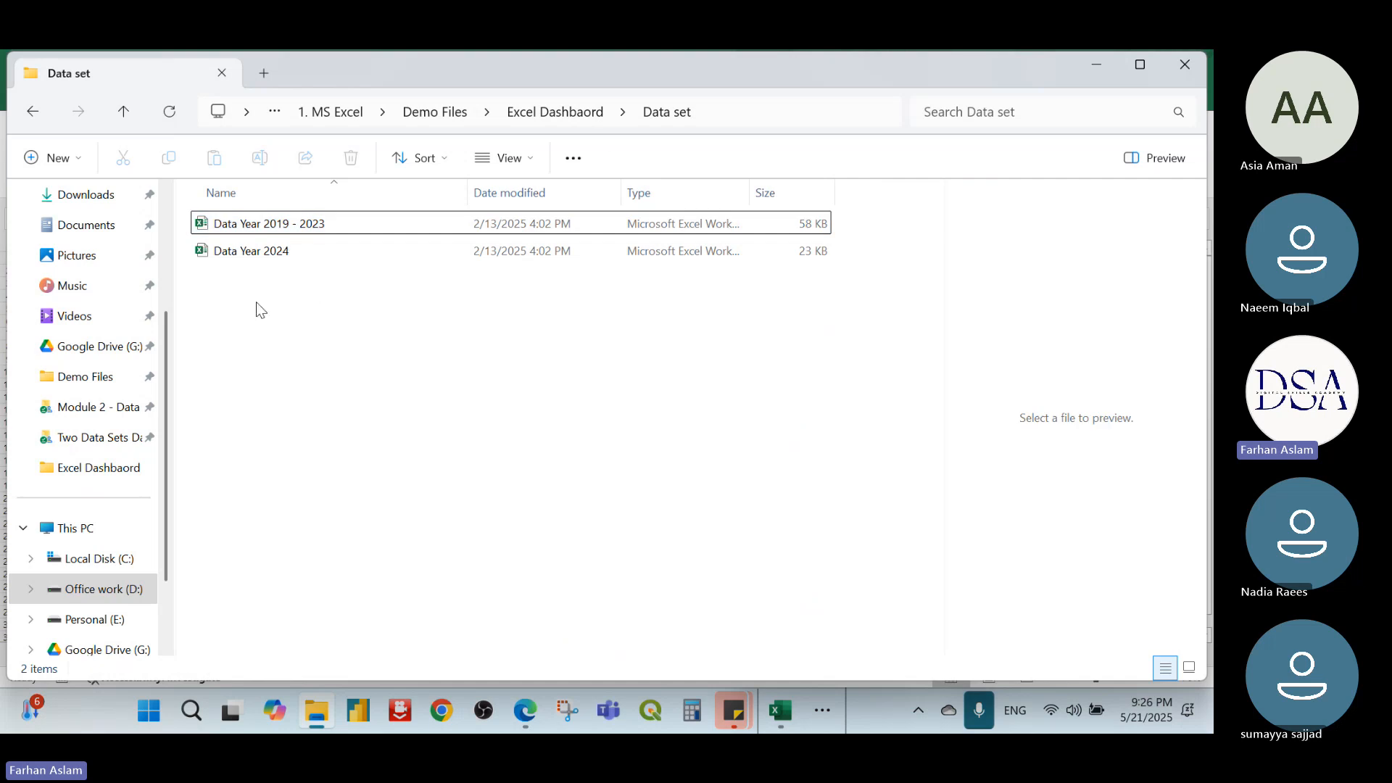
click(283, 255)
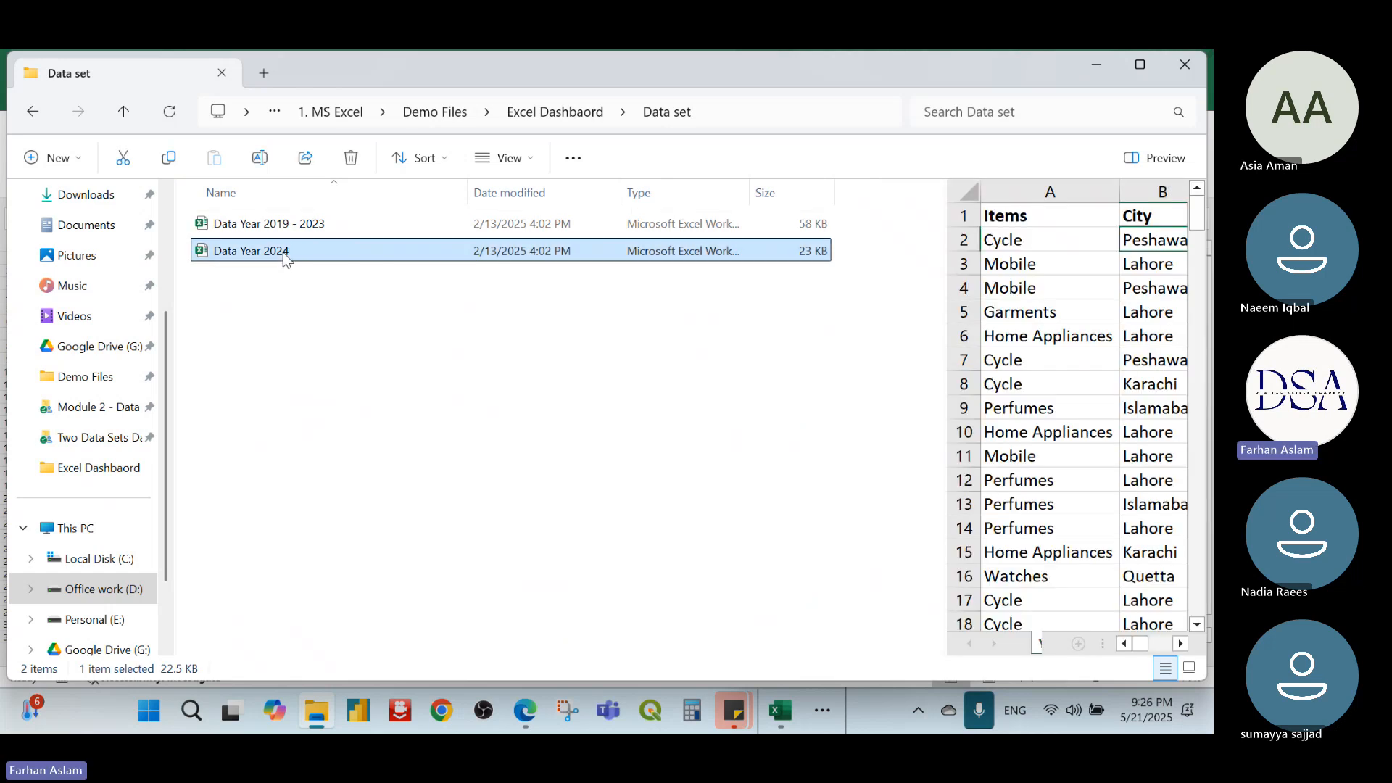
double_click(283, 254)
click(89, 275)
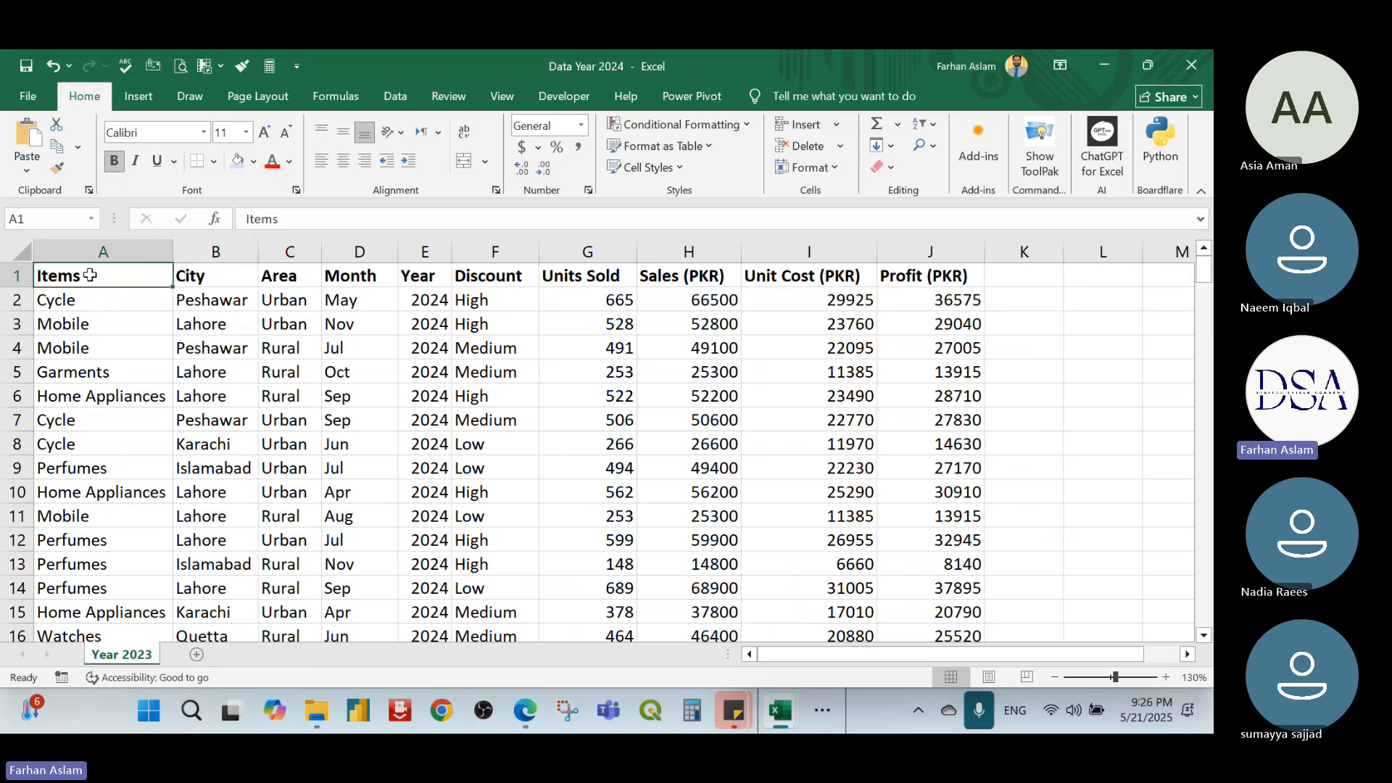
click(419, 306)
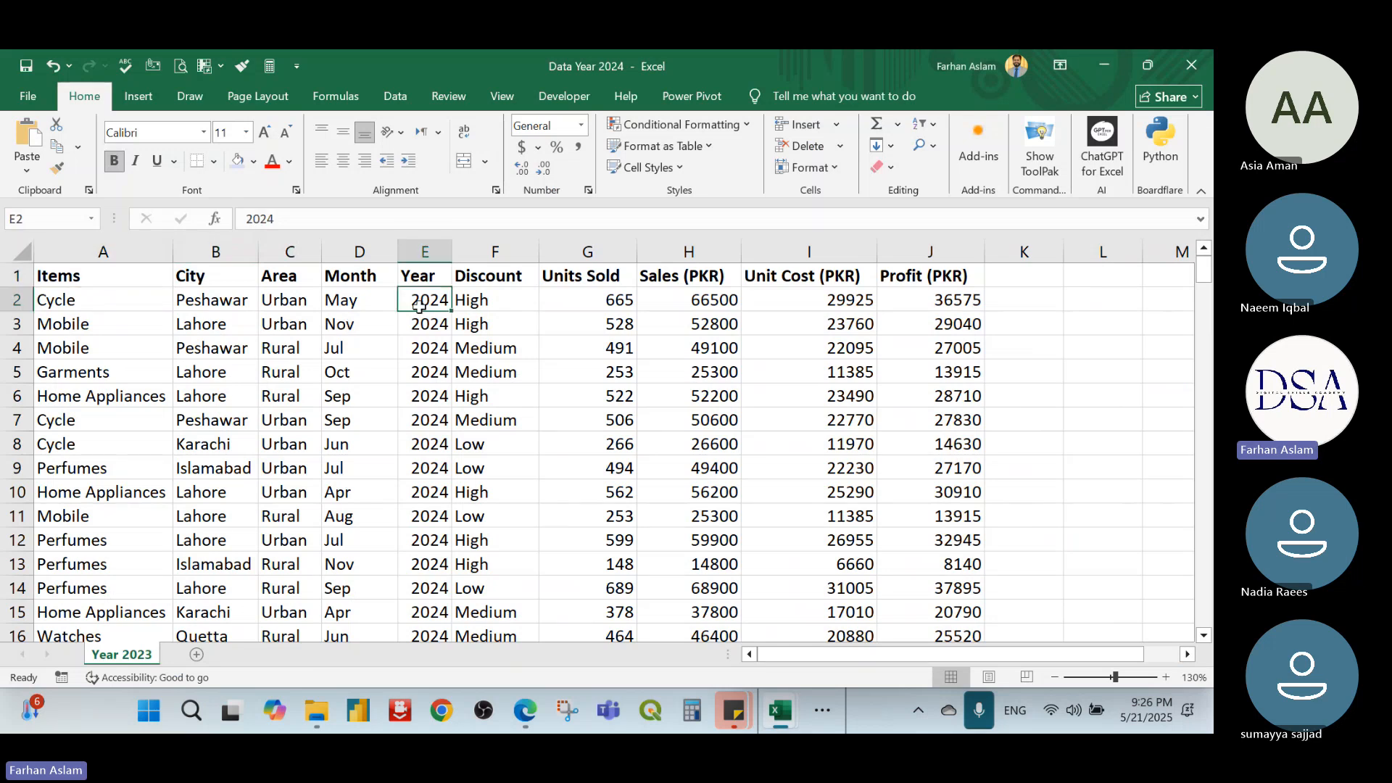
drag(419, 306, 426, 493)
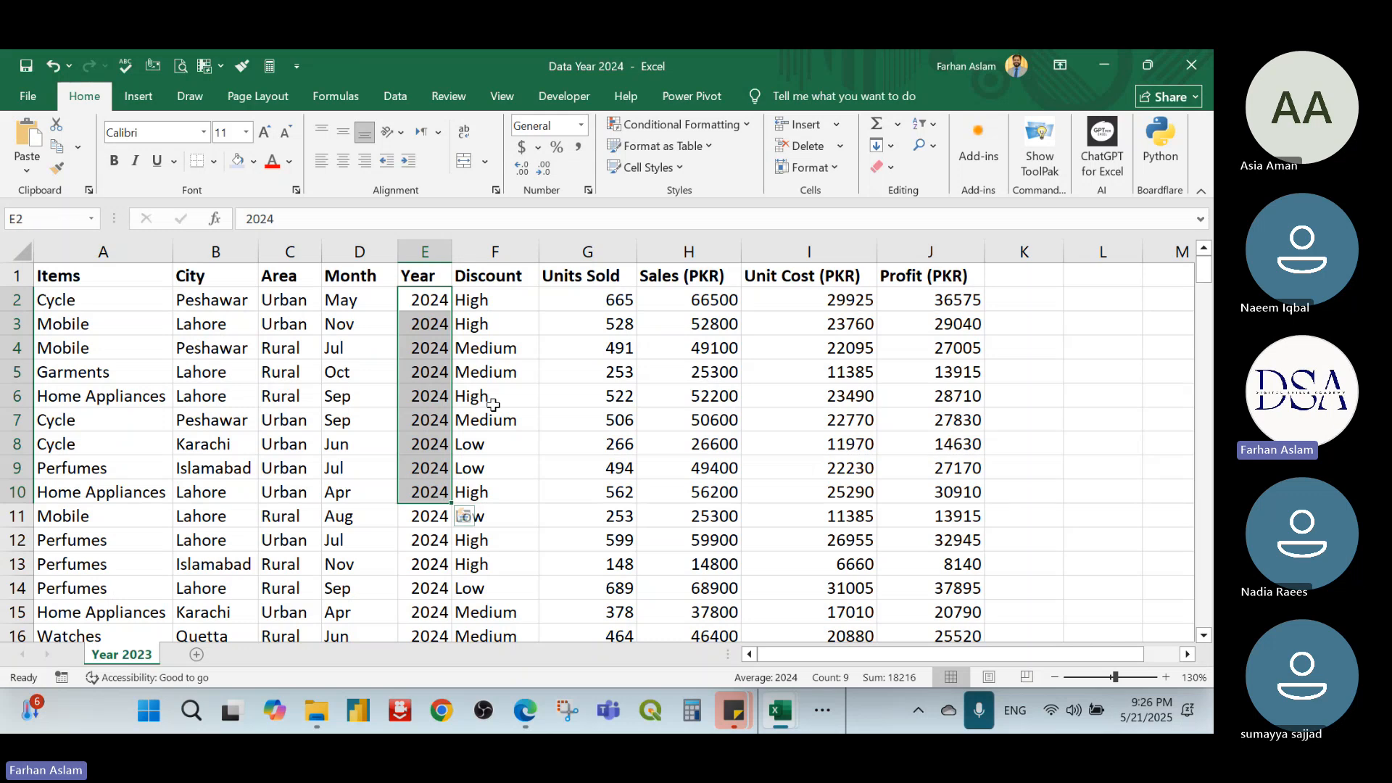
Copy all the 2024 records without the header row, from A2 through column J down to row 205
click(127, 301)
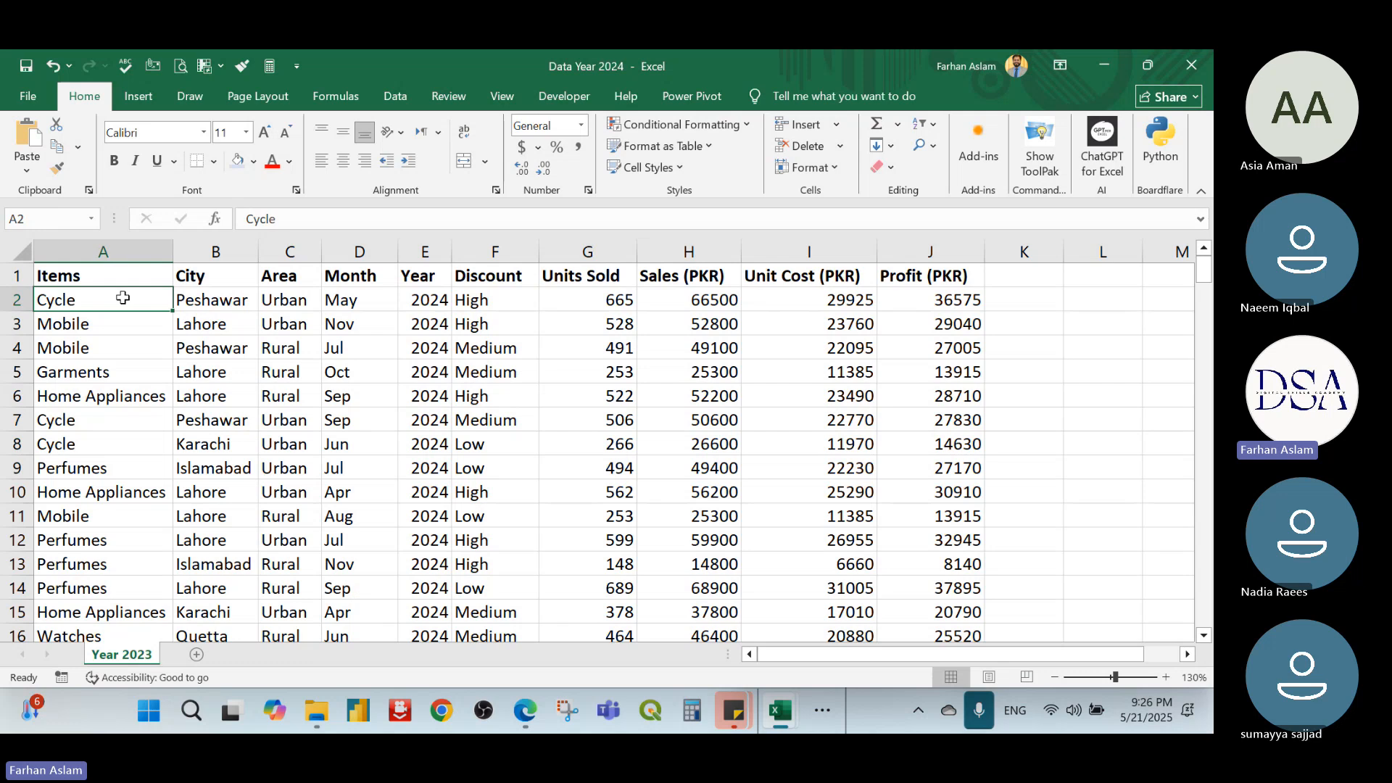
key(ctrl+shift+Right)
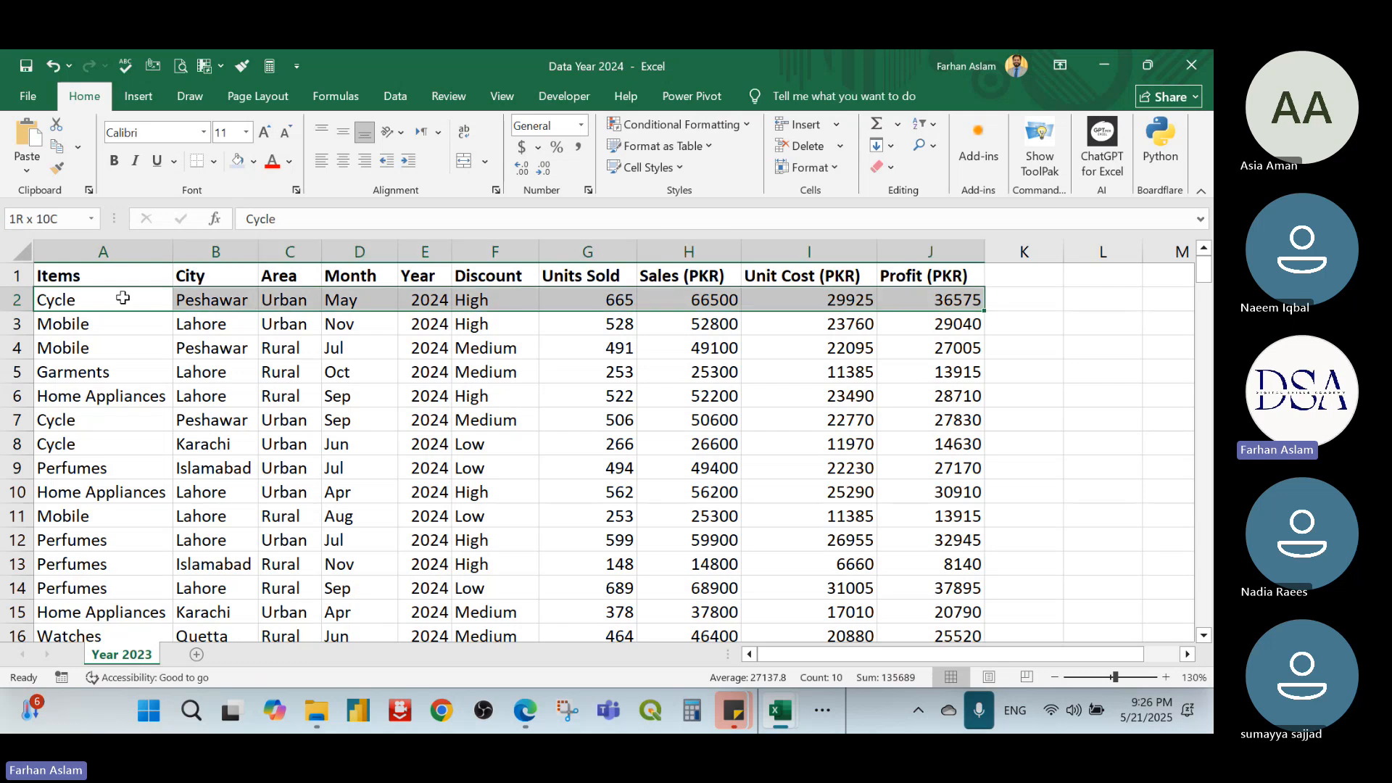
key(ctrl+shift+Down)
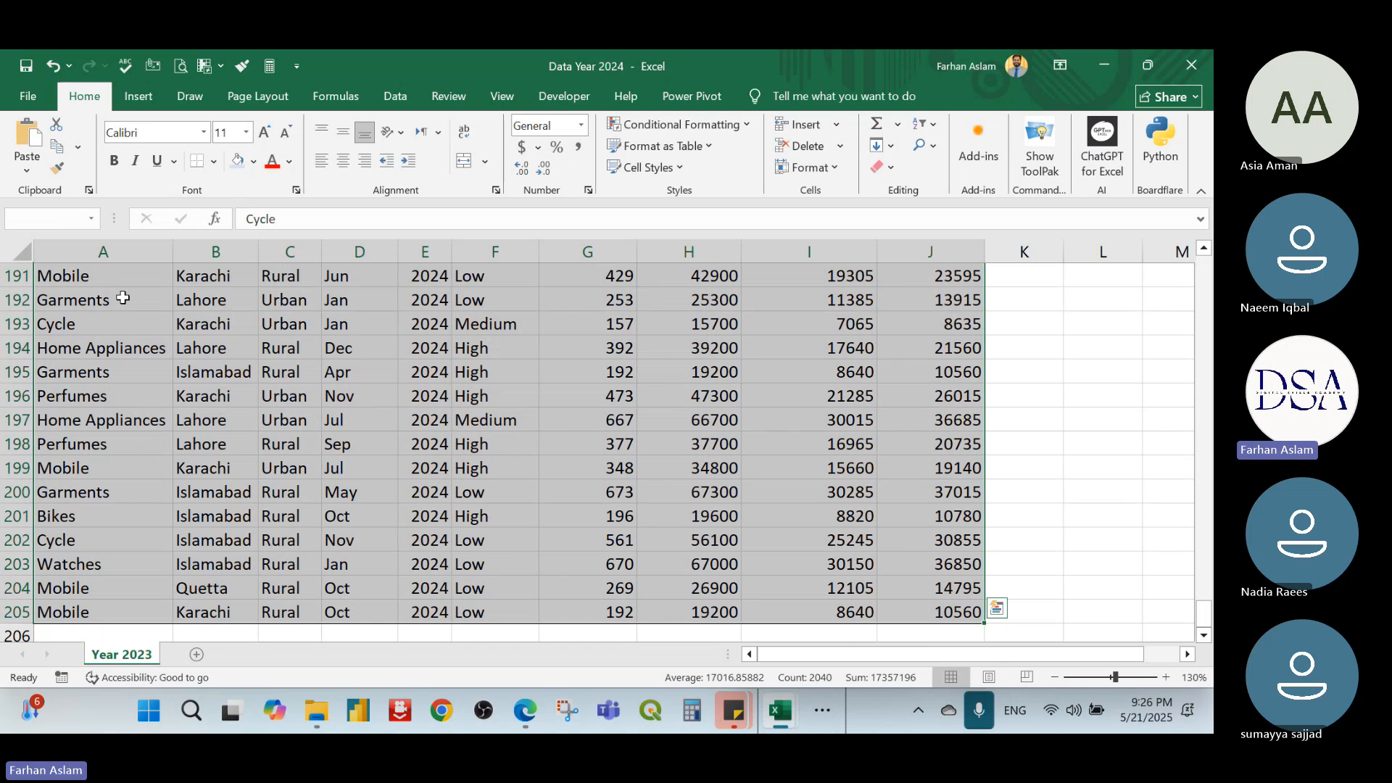
key(ctrl+c)
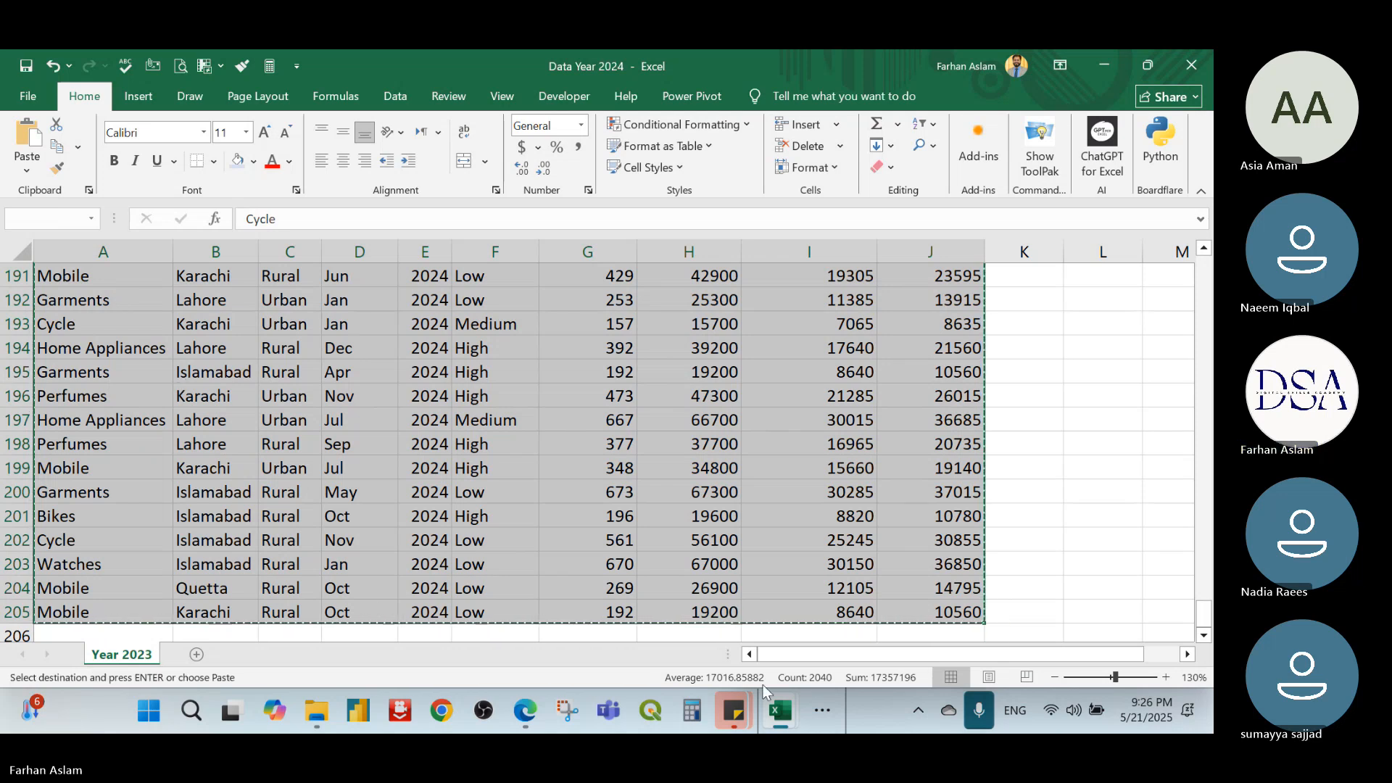
Paste the copied 2024 records directly below the Data sheet's table in the Sales & Profit Dashboard workbook, starting at A712
mouse_move(785, 721)
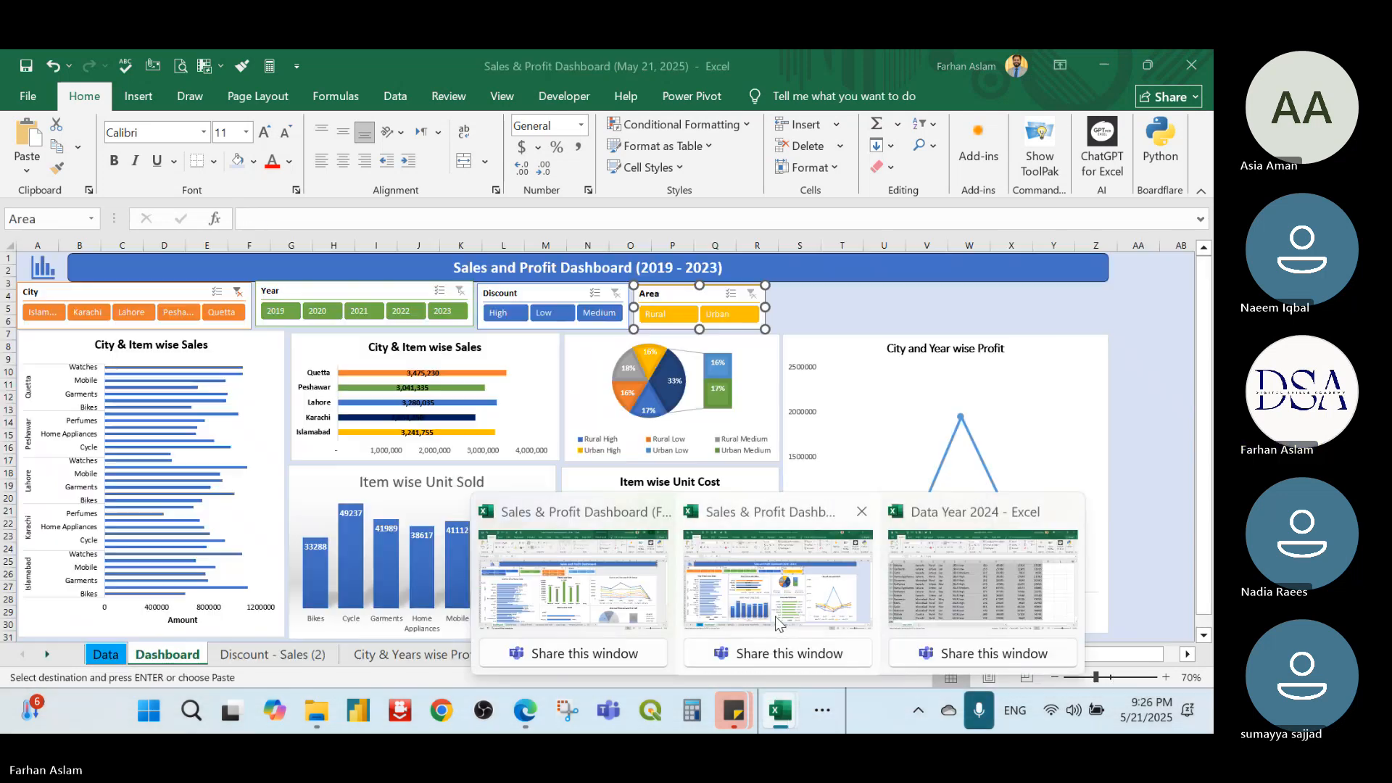
click(776, 616)
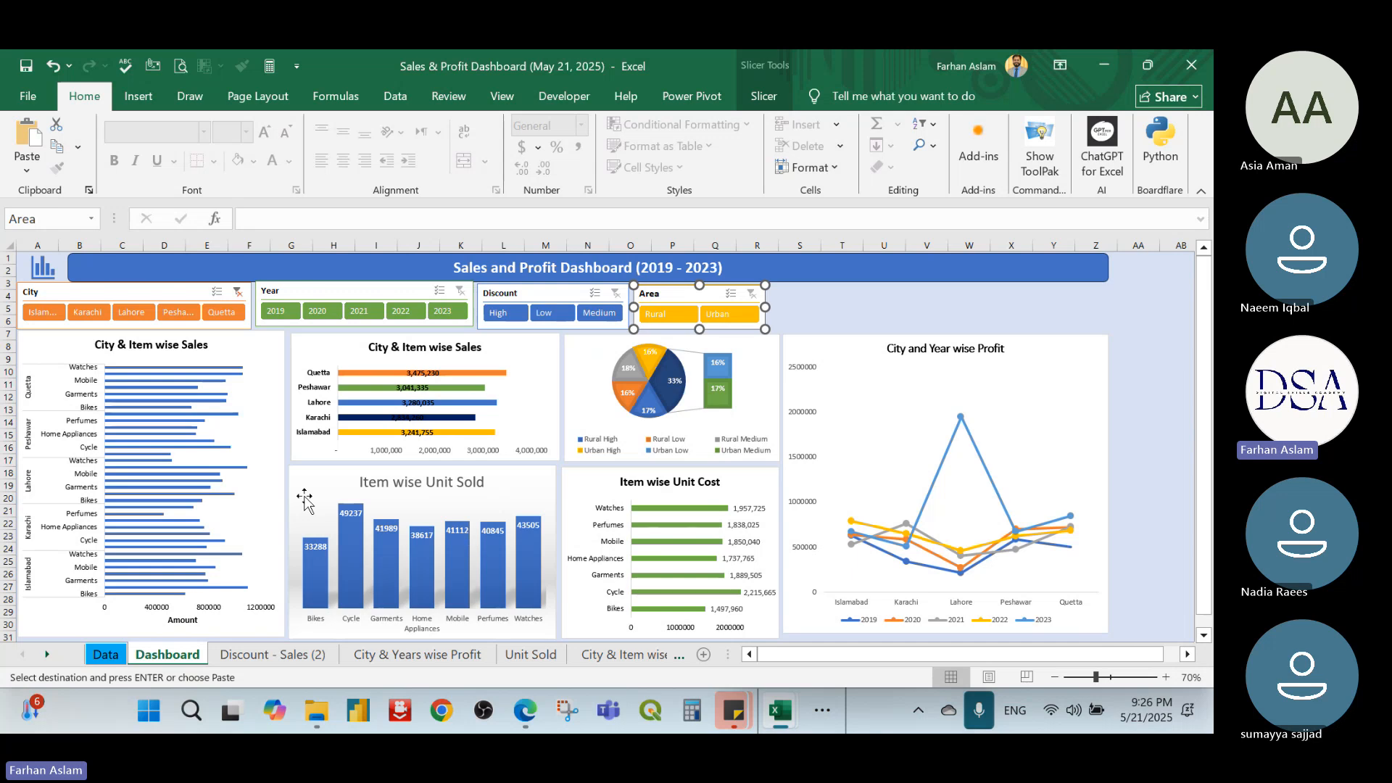
click(105, 654)
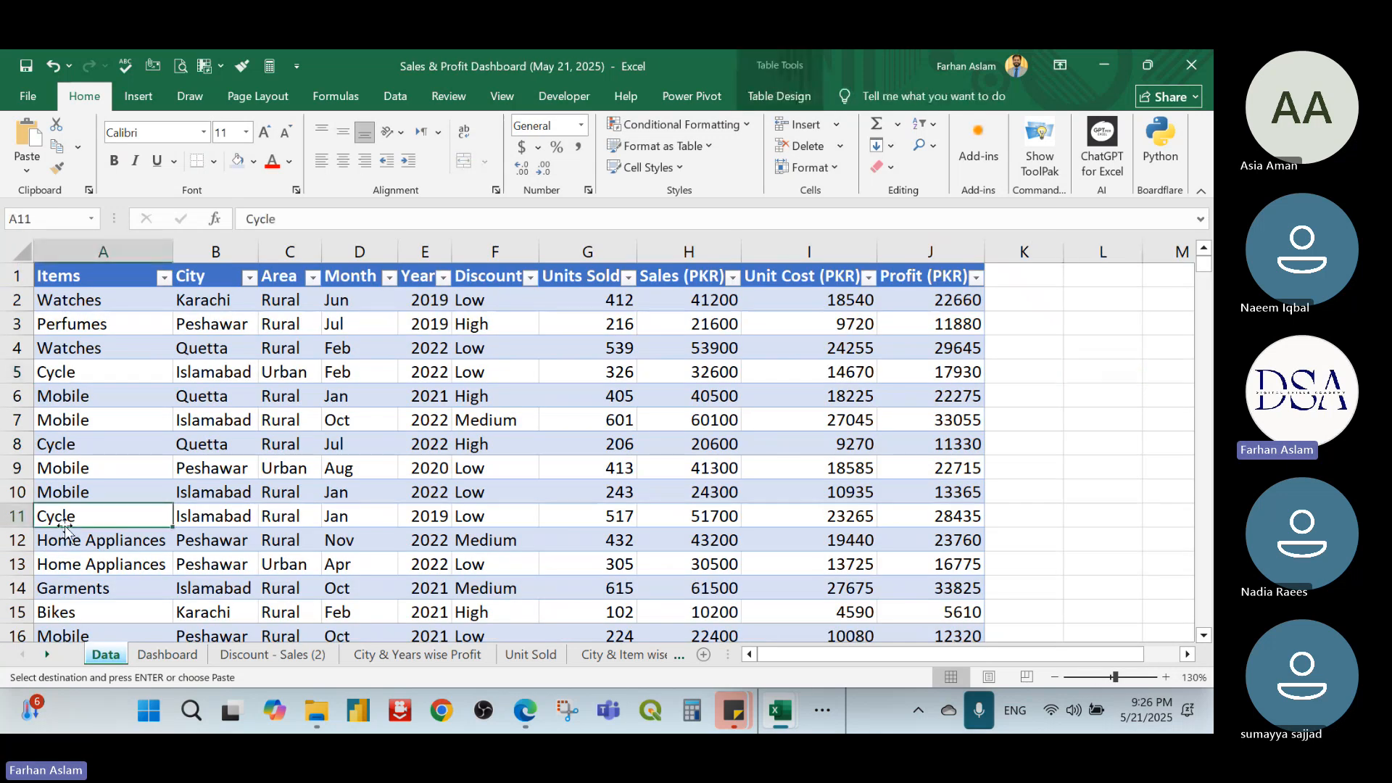
key(ctrl+Down)
key(Down)
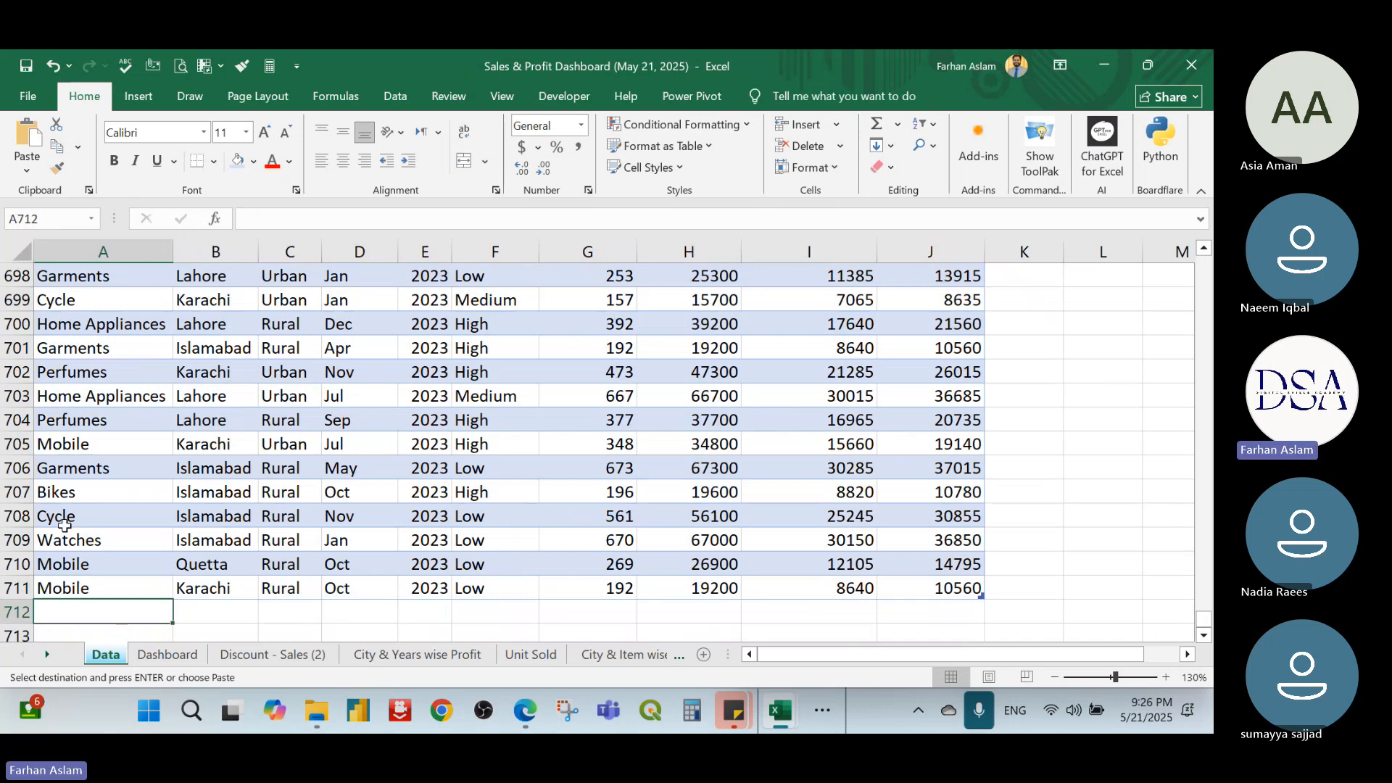
key(ctrl+v)
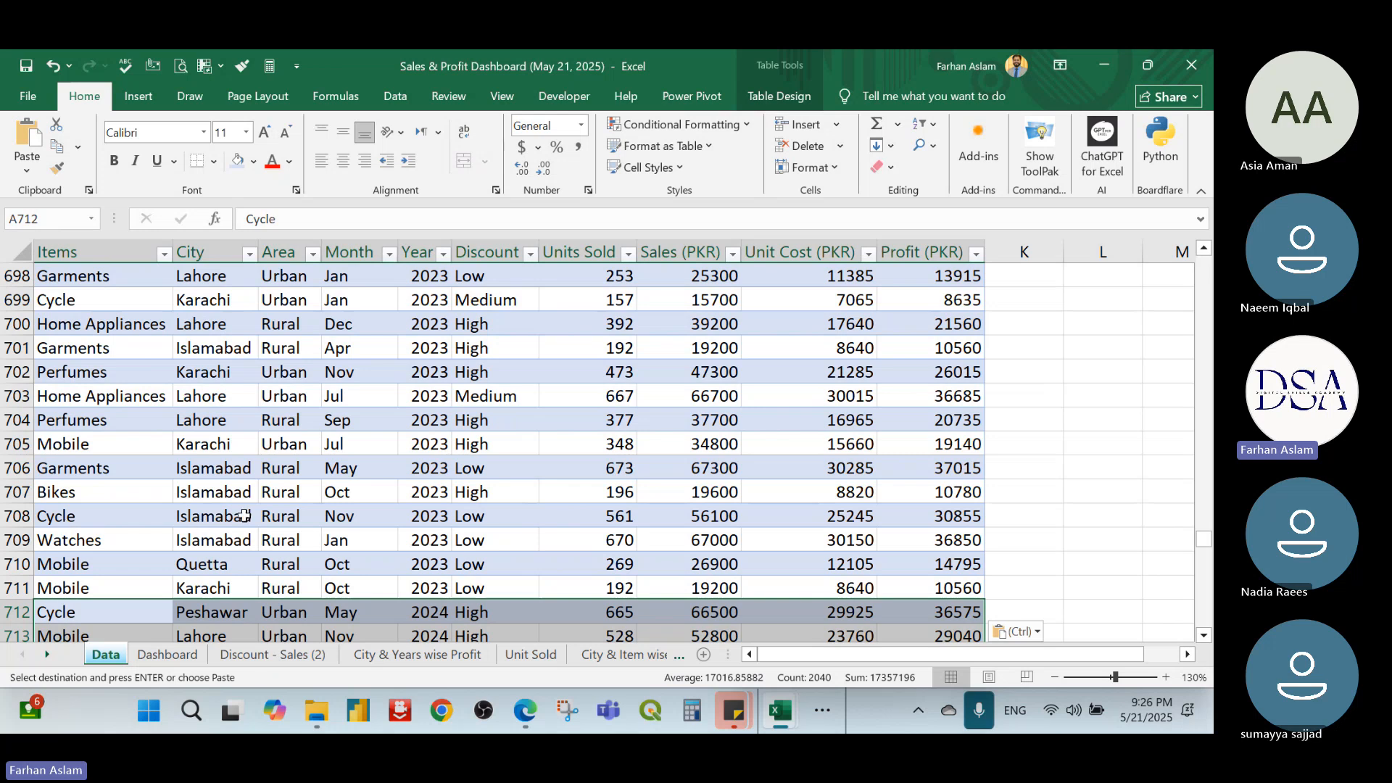
Compare the pasted 2024 rows on the Data sheet with the source rows in the Data Year 2024 workbook
scroll(244, 515, down, 1)
scroll(243, 516, down, 1)
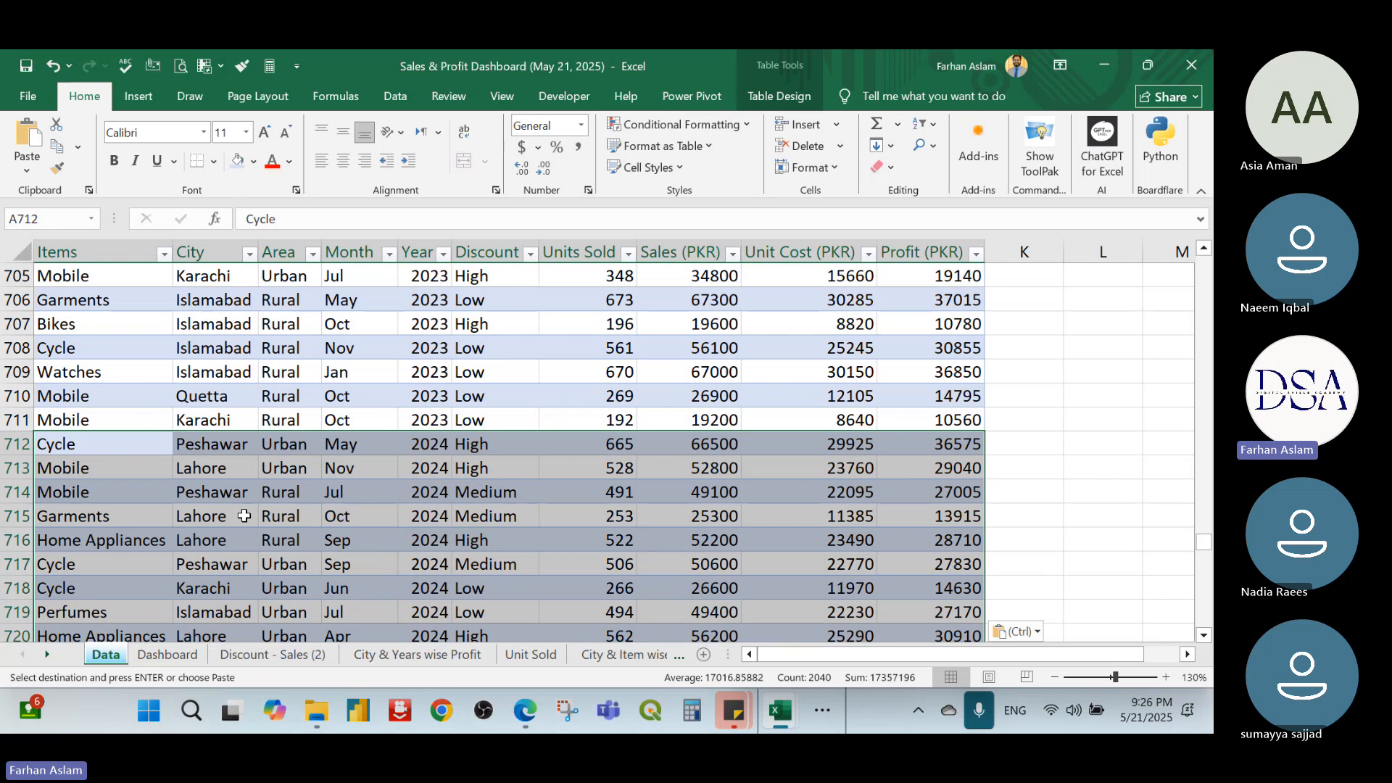
key(alt+Tab)
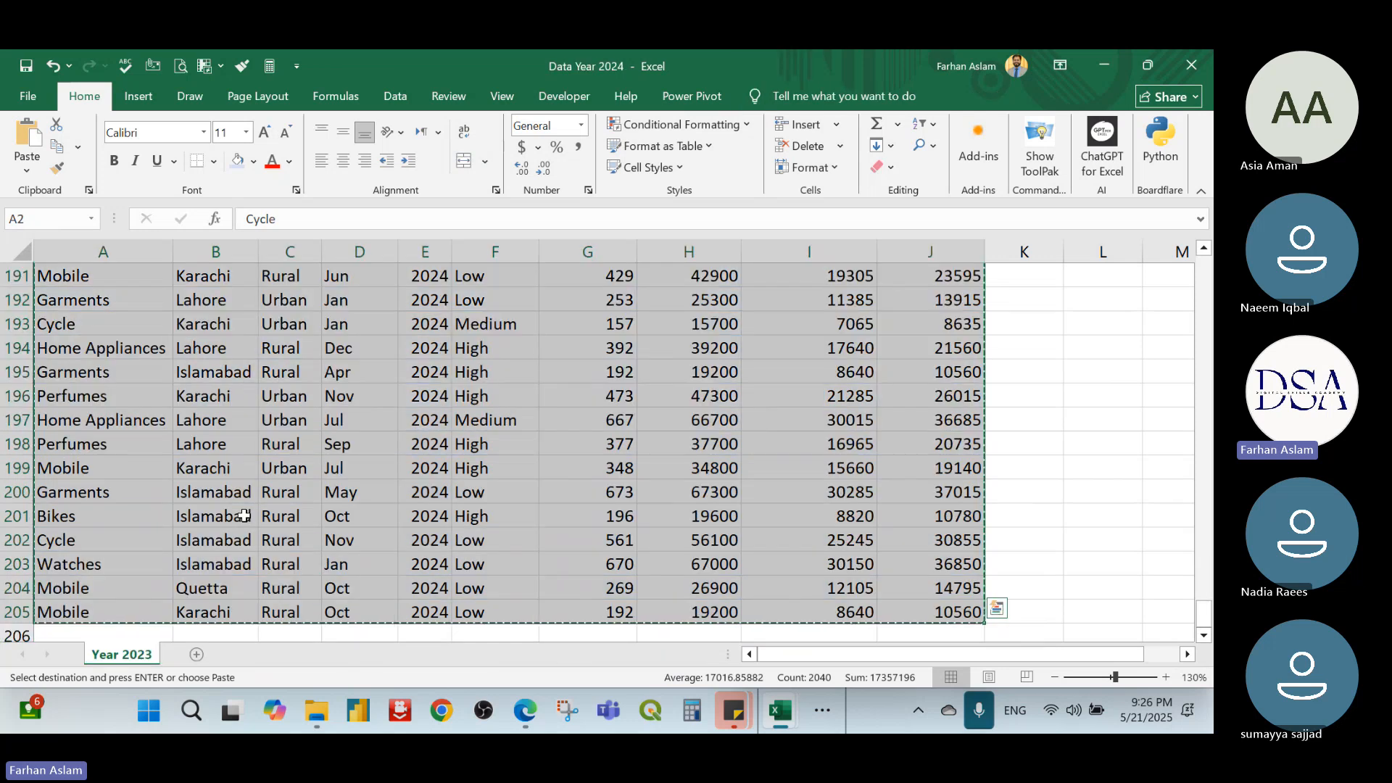
scroll(377, 432, up, 20)
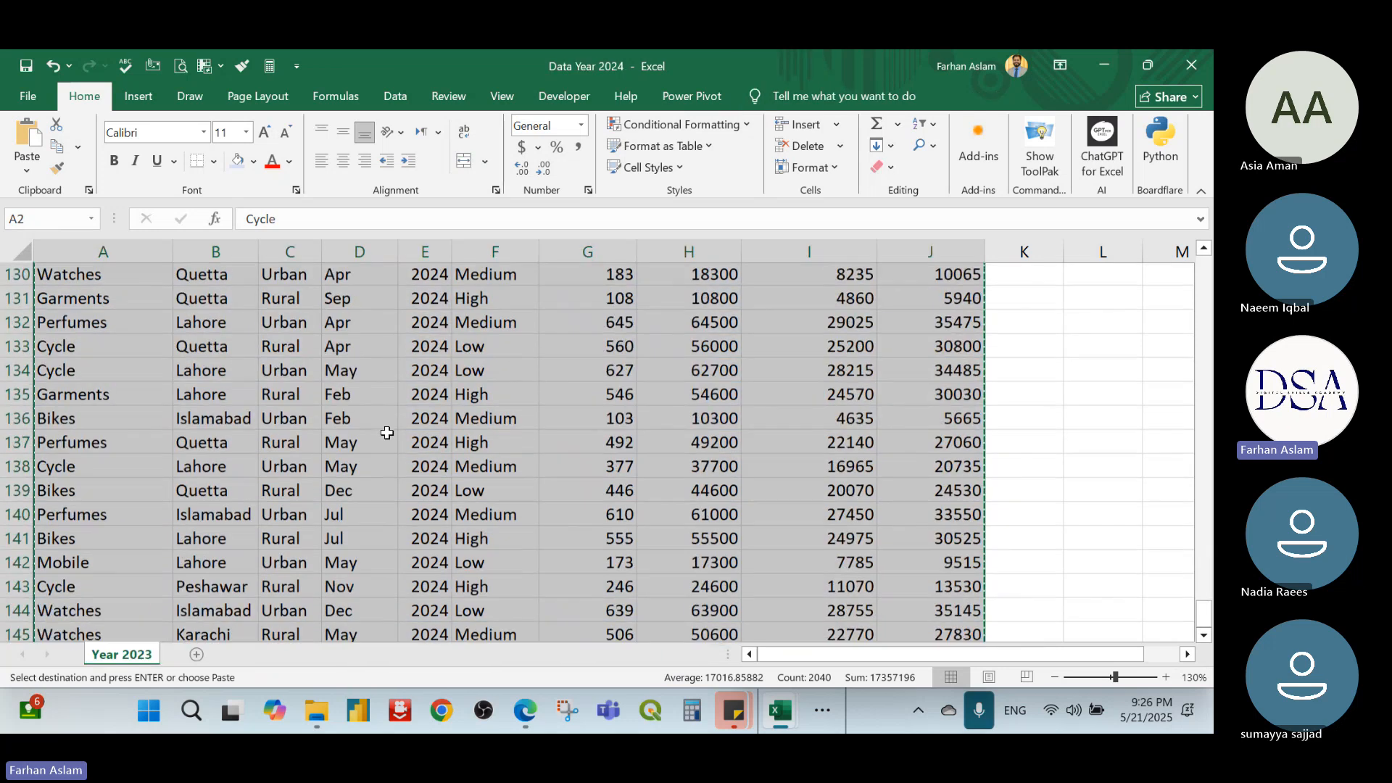
scroll(387, 432, up, 20)
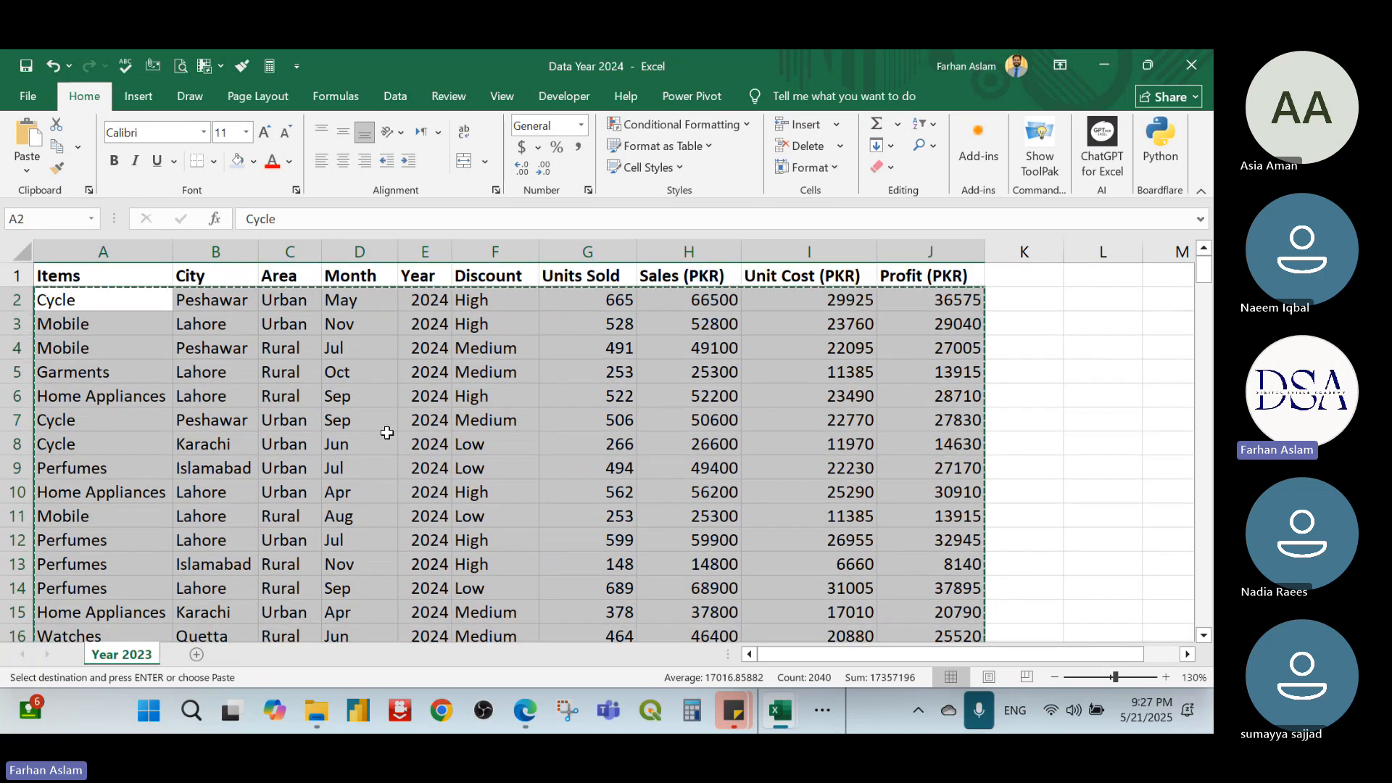
key(alt+Tab)
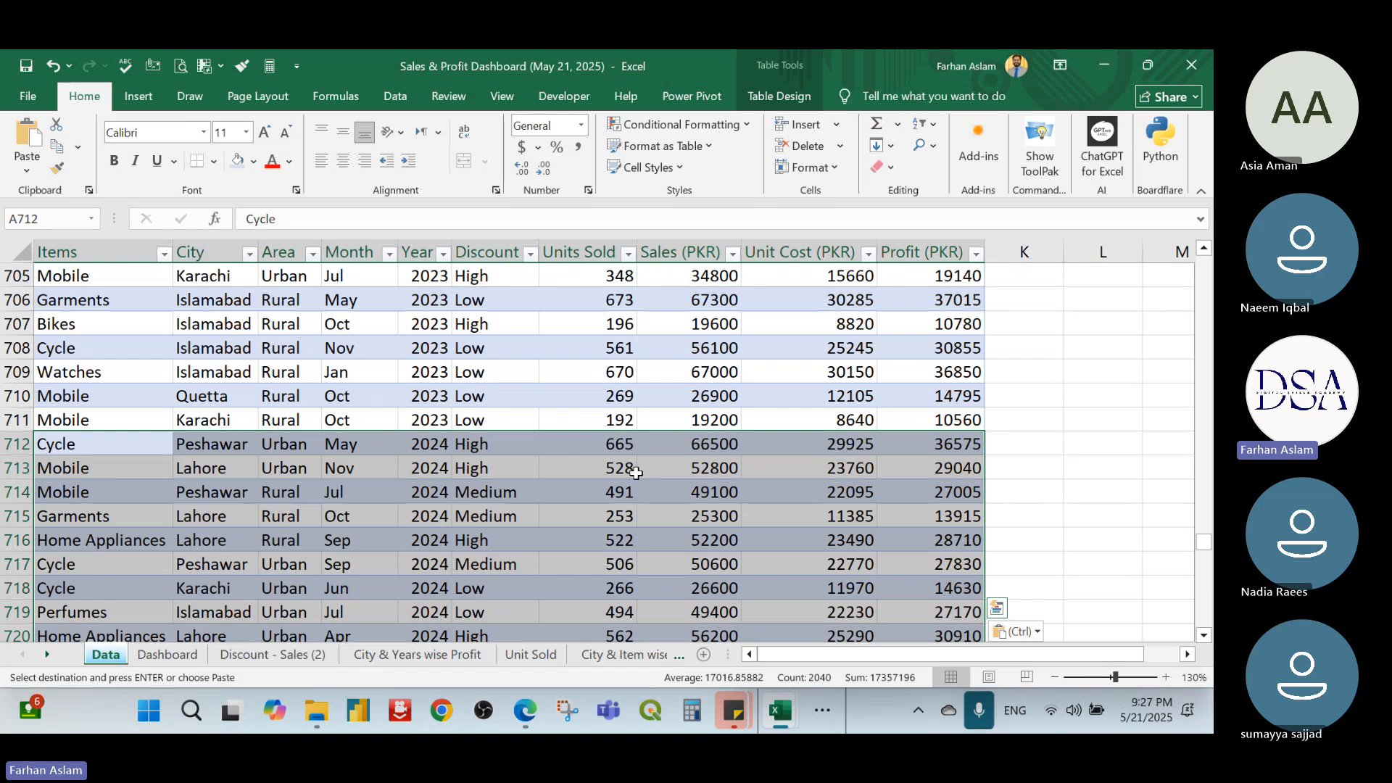
click(588, 404)
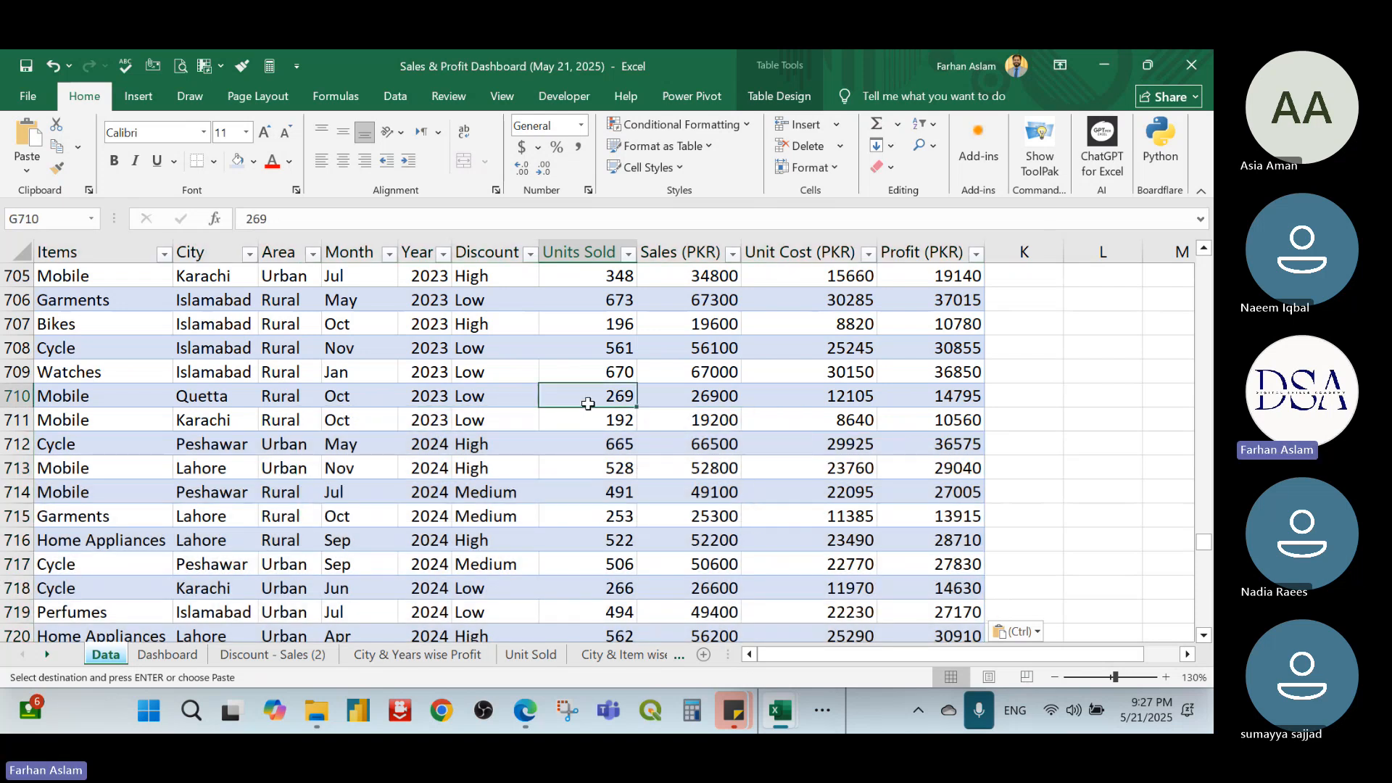
Go to the Dashboard sheet and look for the command that refreshes its data
click(169, 655)
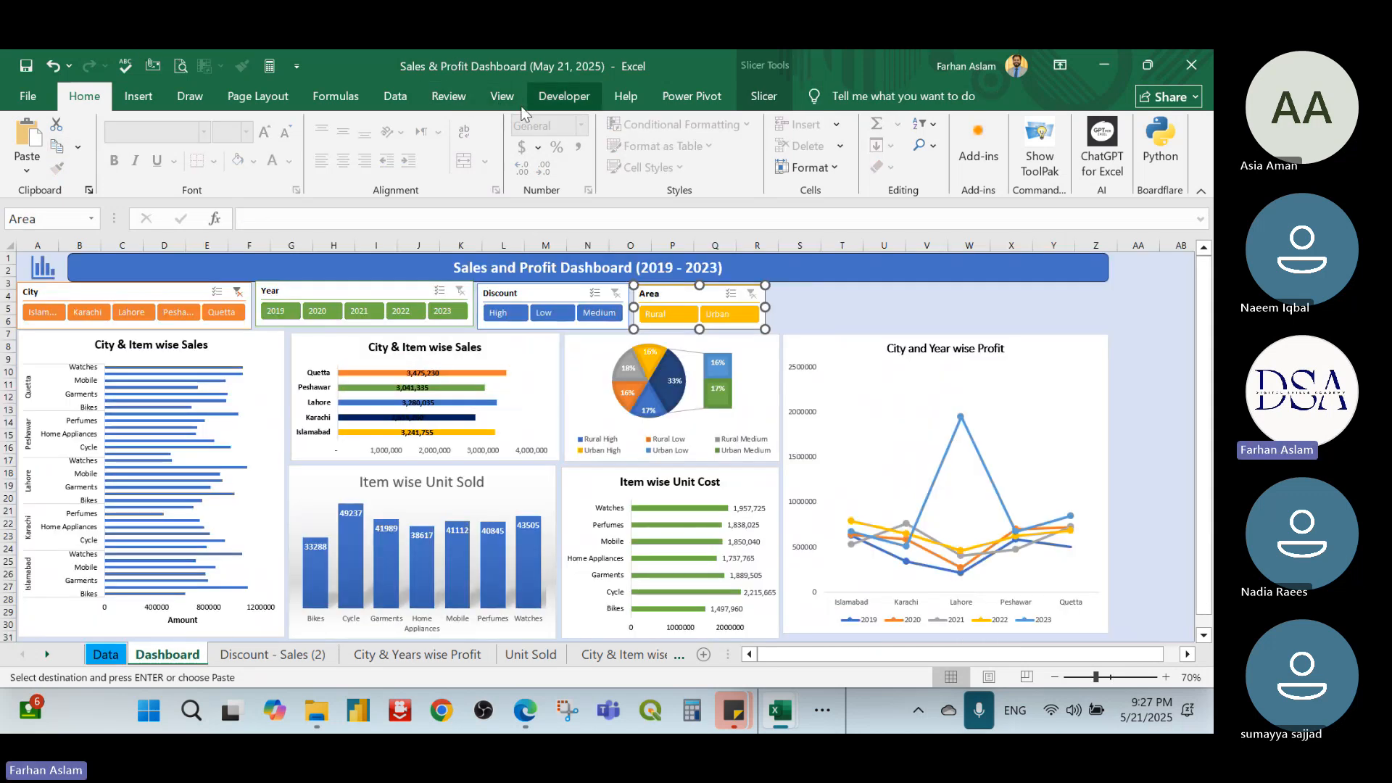
click(489, 100)
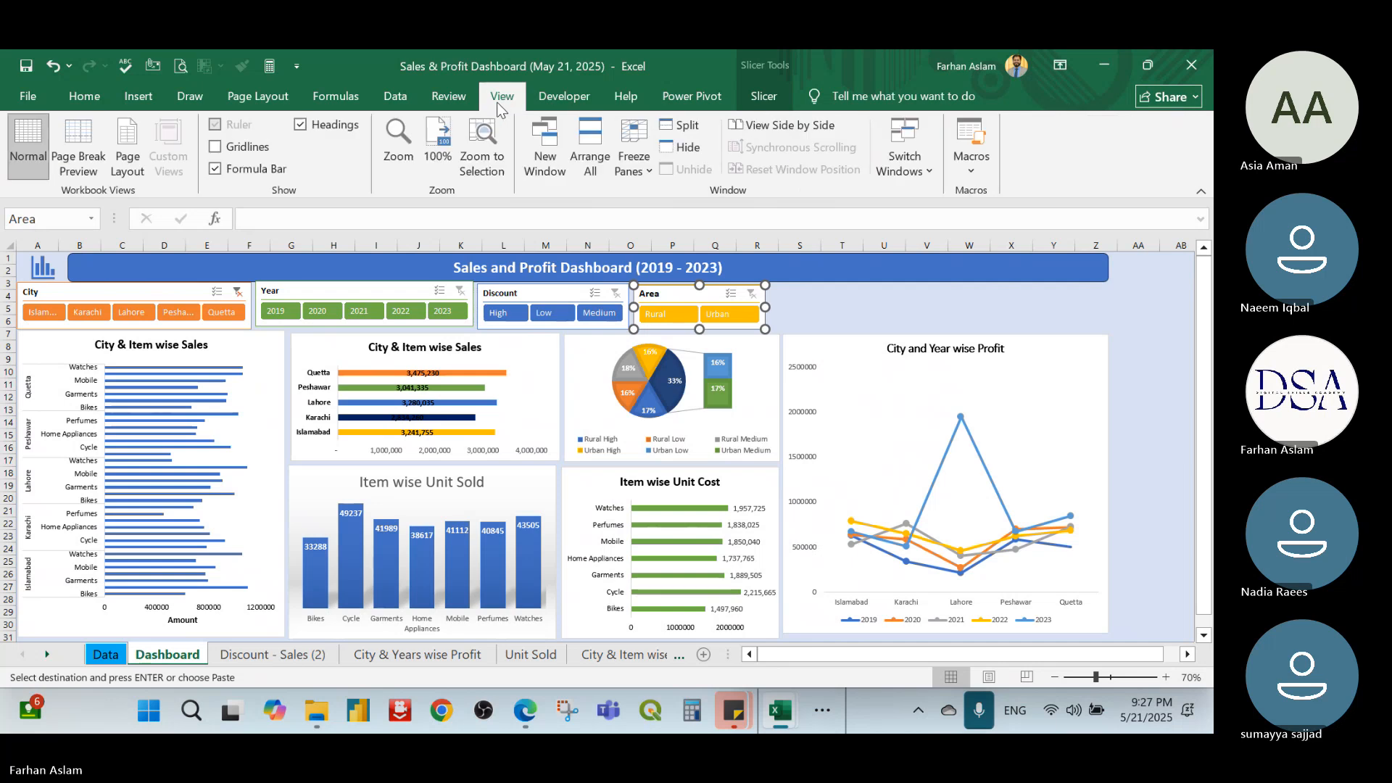
click(453, 102)
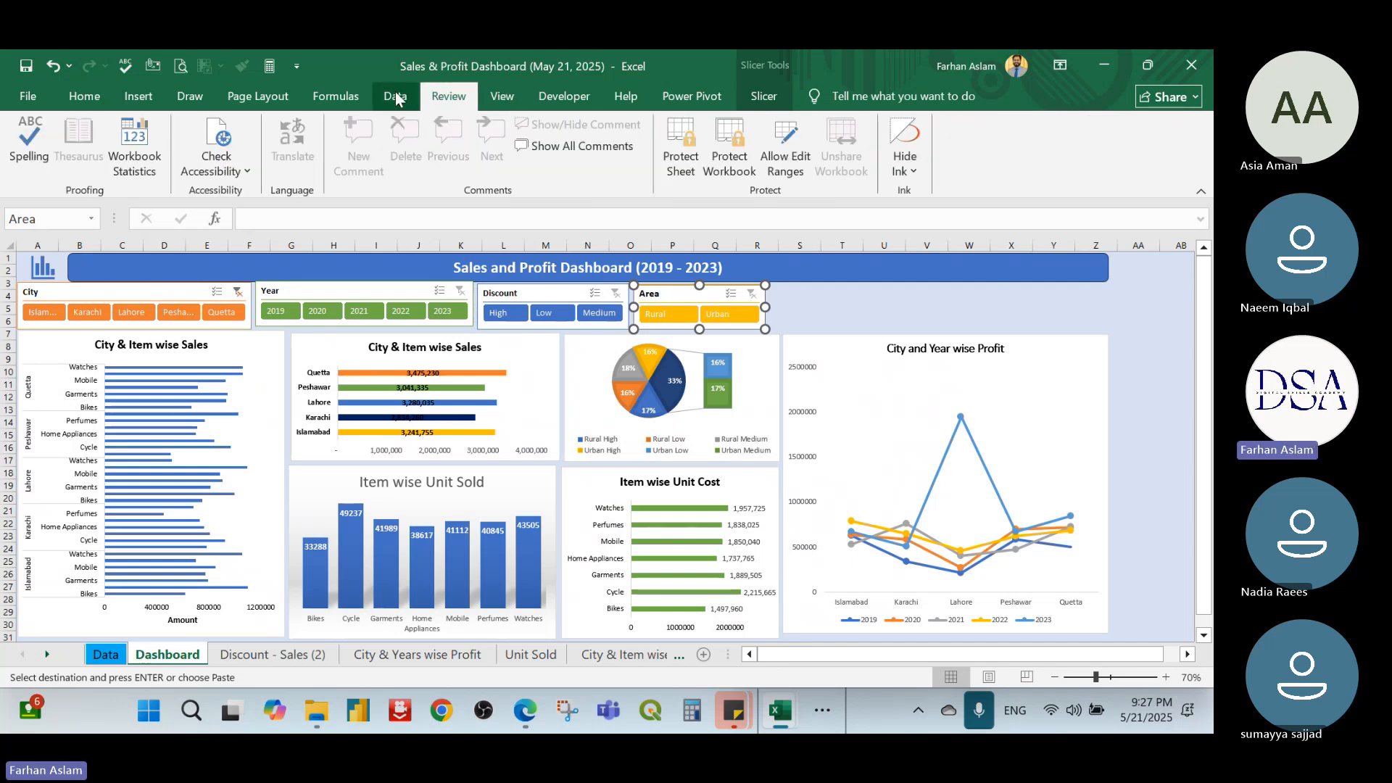
click(396, 98)
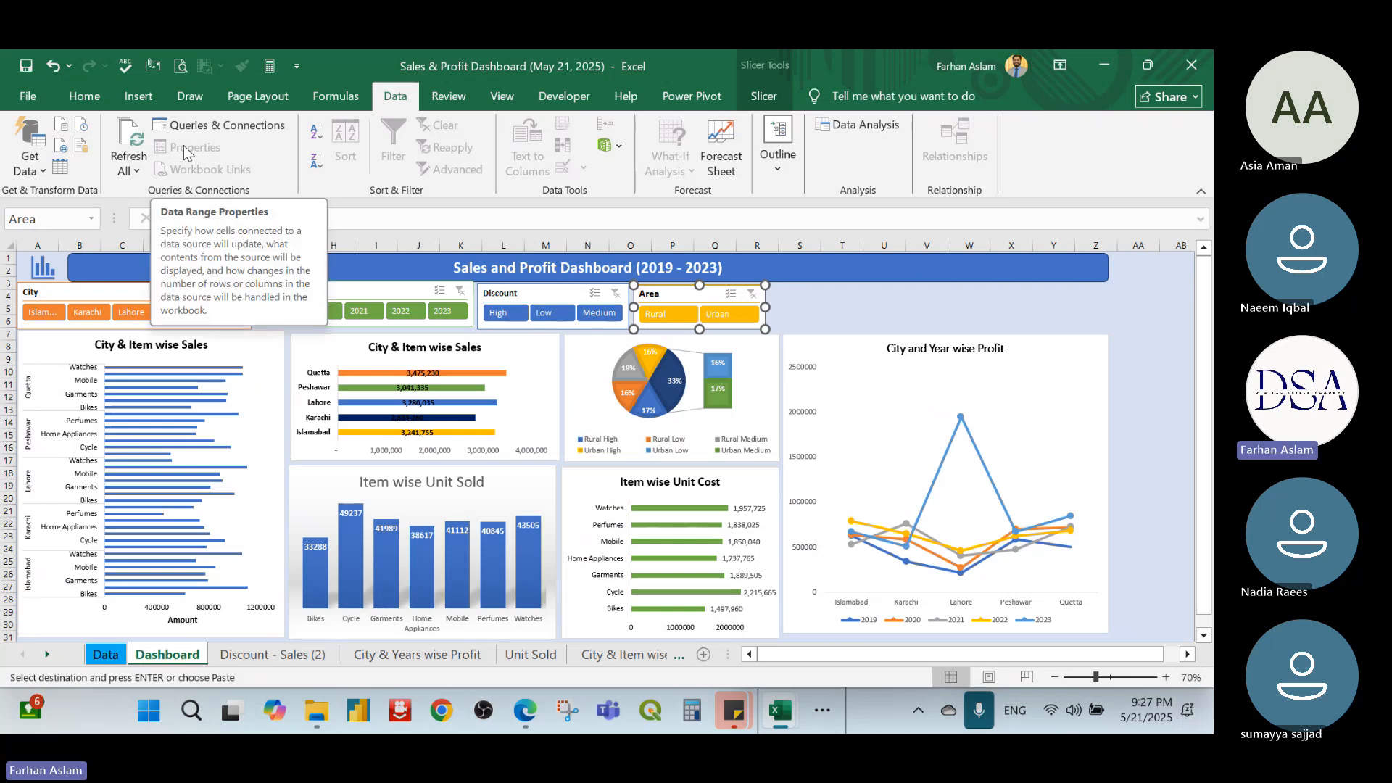
right_click(596, 366)
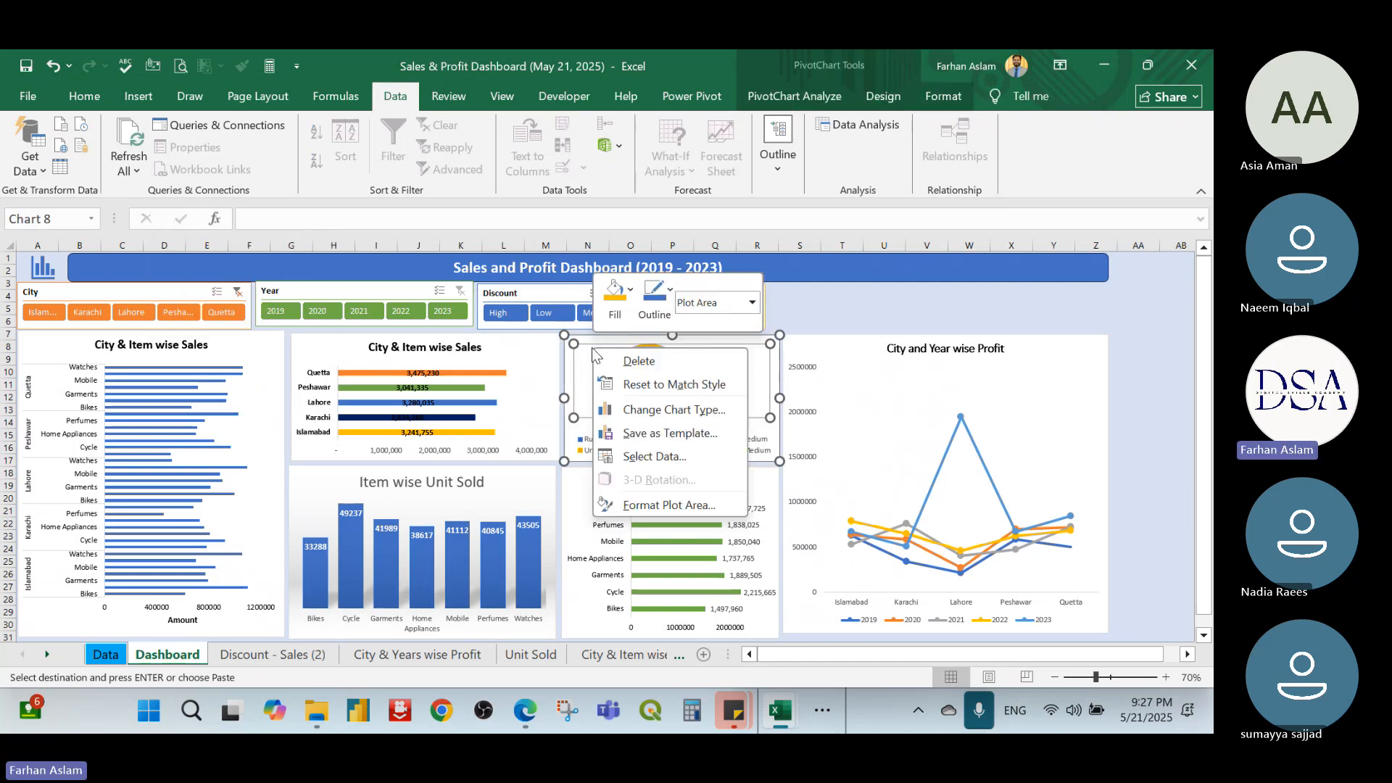
key(Escape)
right_click(817, 298)
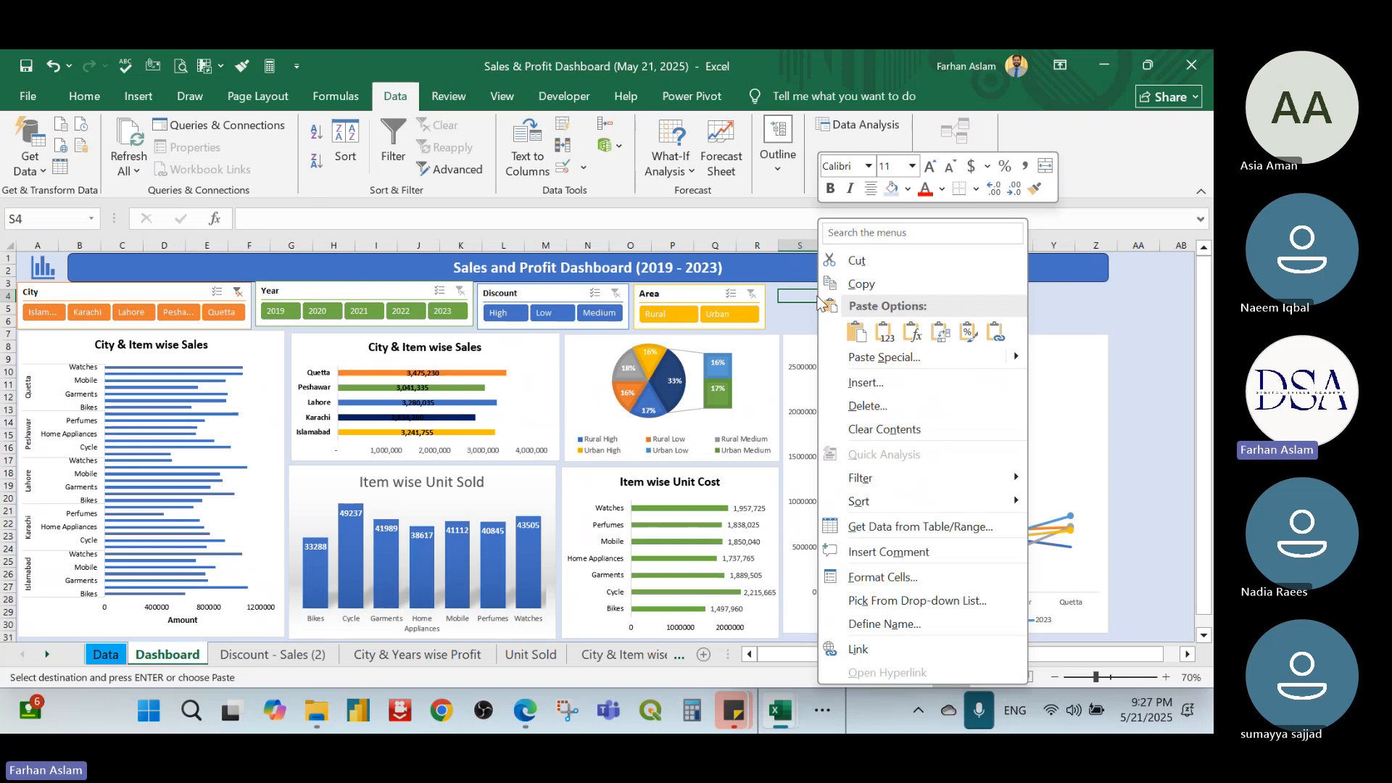
key(Escape)
right_click(801, 316)
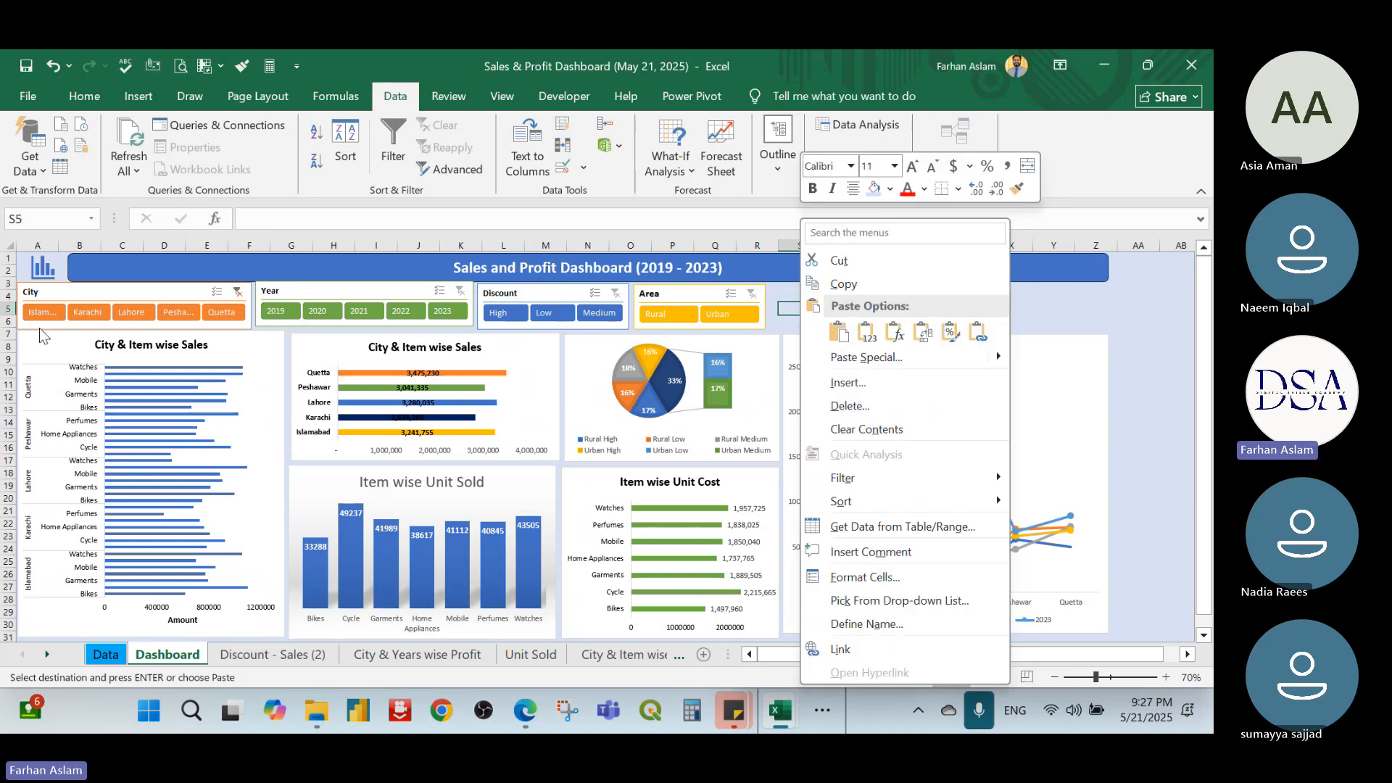
Refresh the dashboard's pivot data through the Year slicer to bring in the 2024 records
right_click(80, 294)
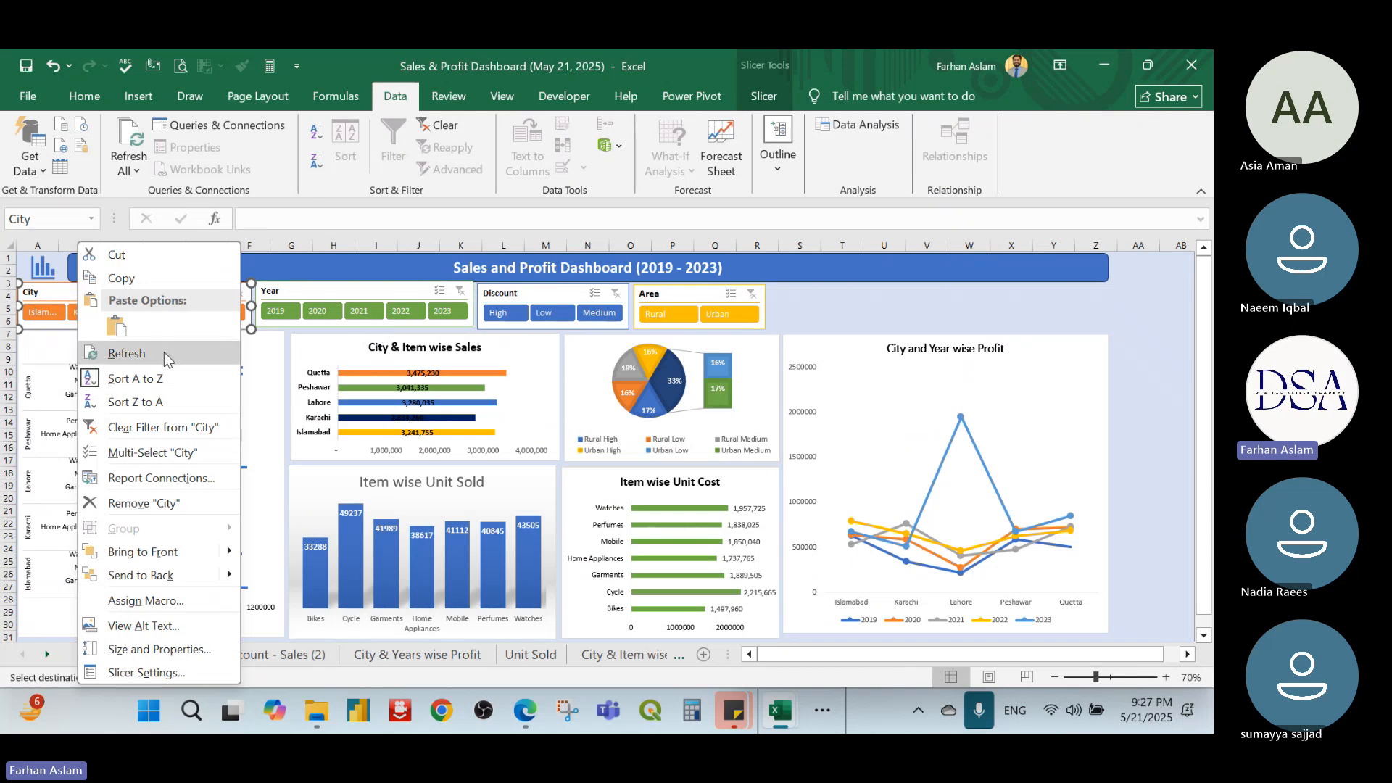
right_click(336, 290)
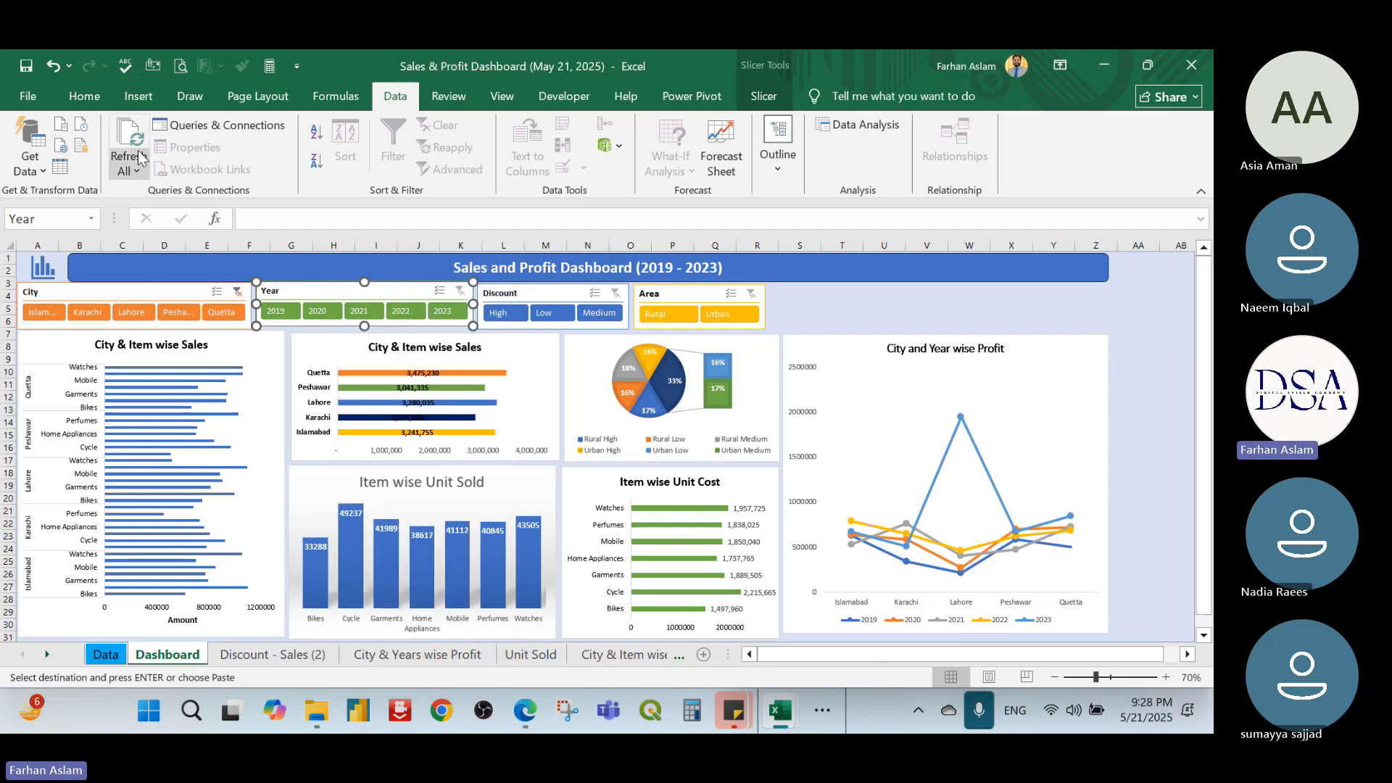
right_click(353, 293)
click(396, 344)
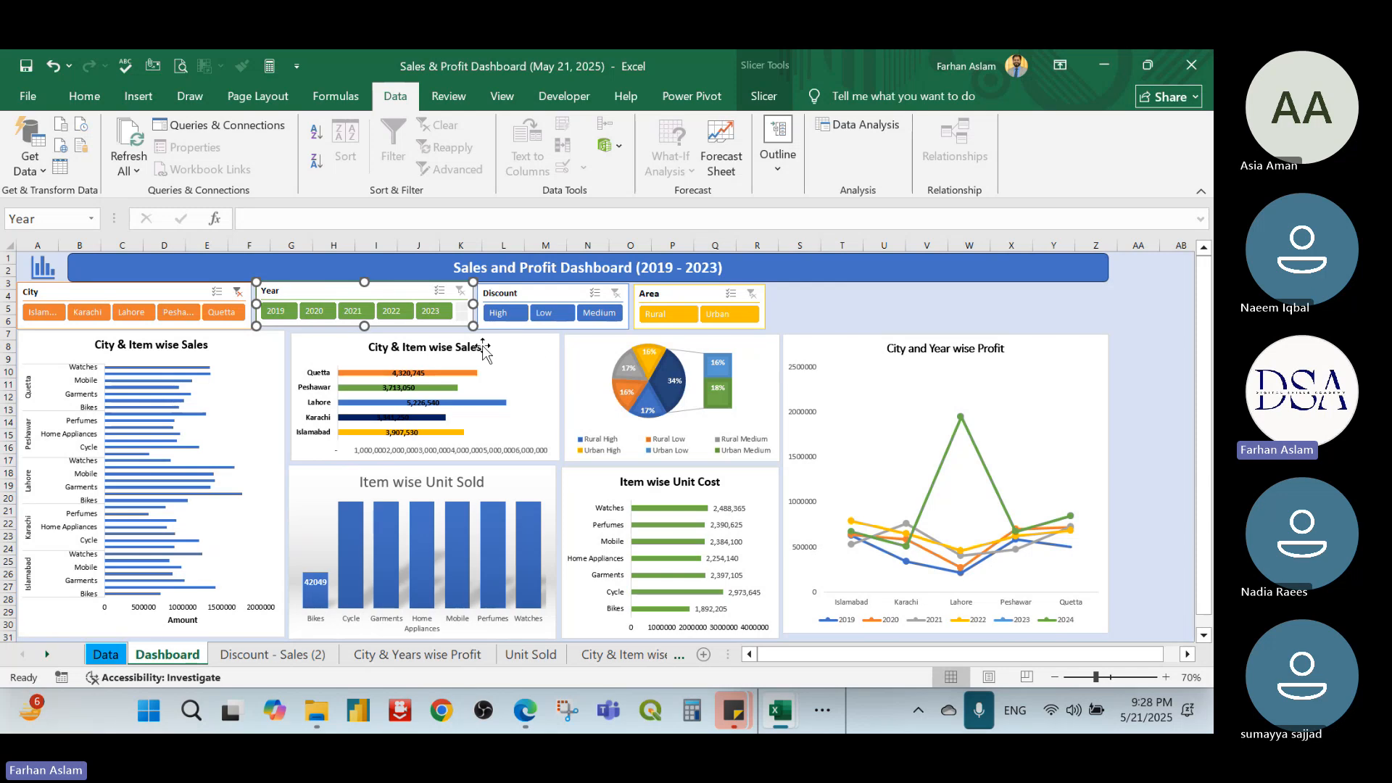
Shift the Area and Discount slicers to the right and widen the Year slicer to about 4.42 inches to fill the gap
drag(700, 291, 739, 297)
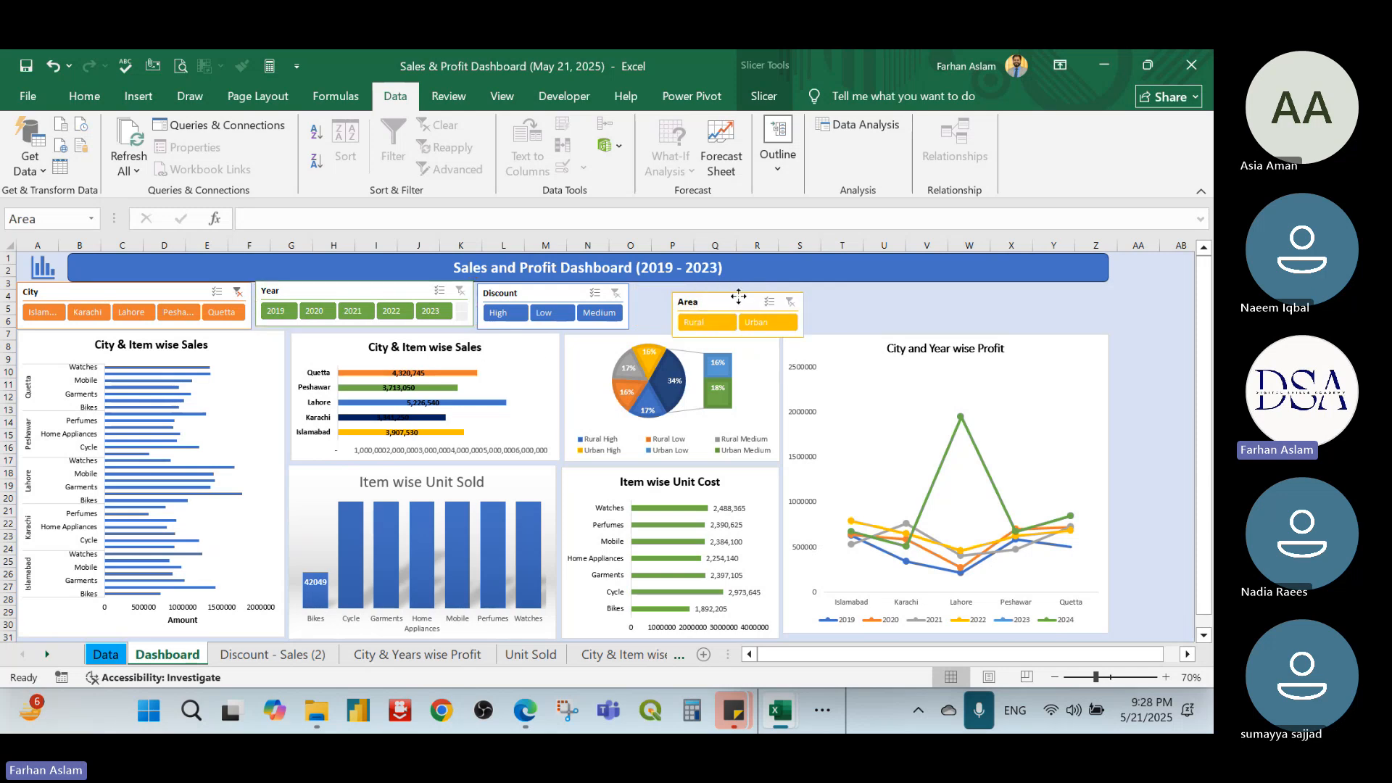
drag(553, 294, 614, 288)
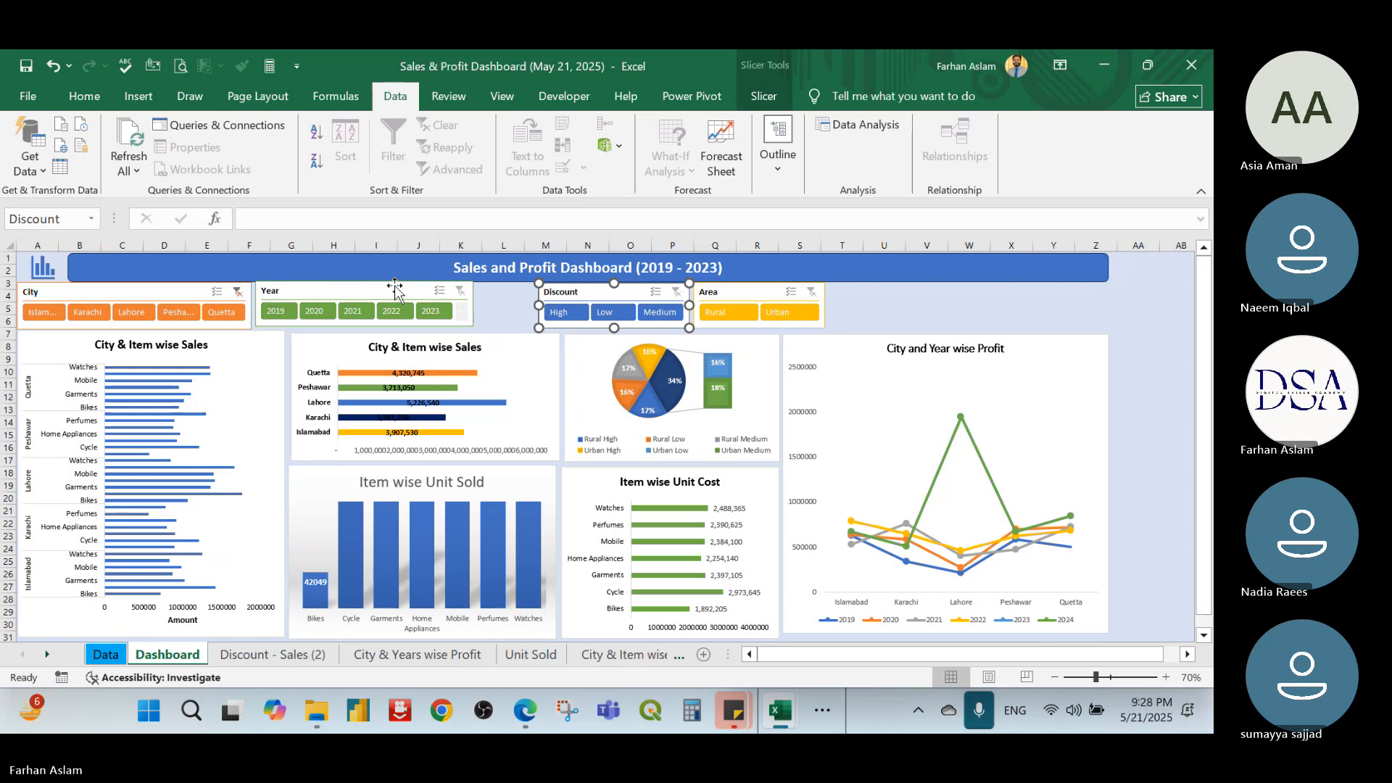
click(395, 287)
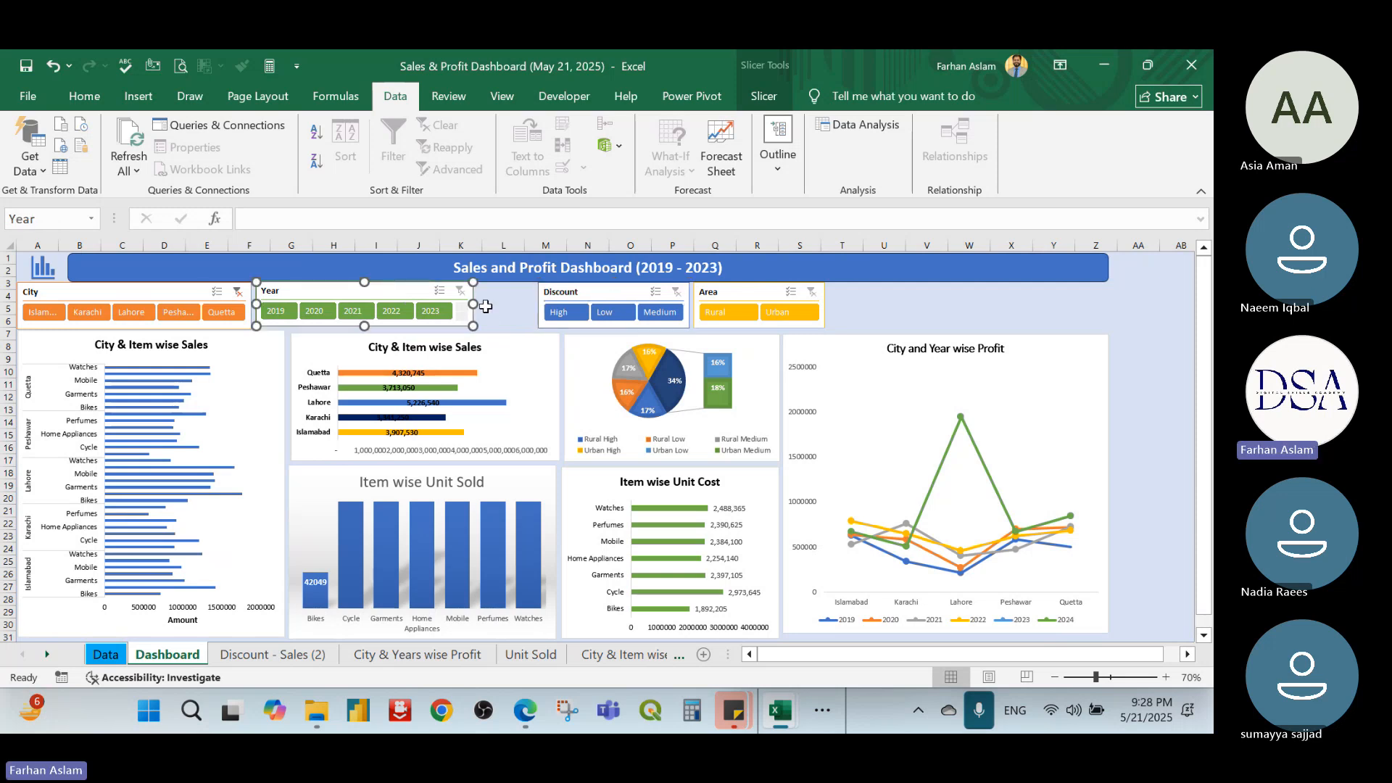
drag(485, 306, 545, 300)
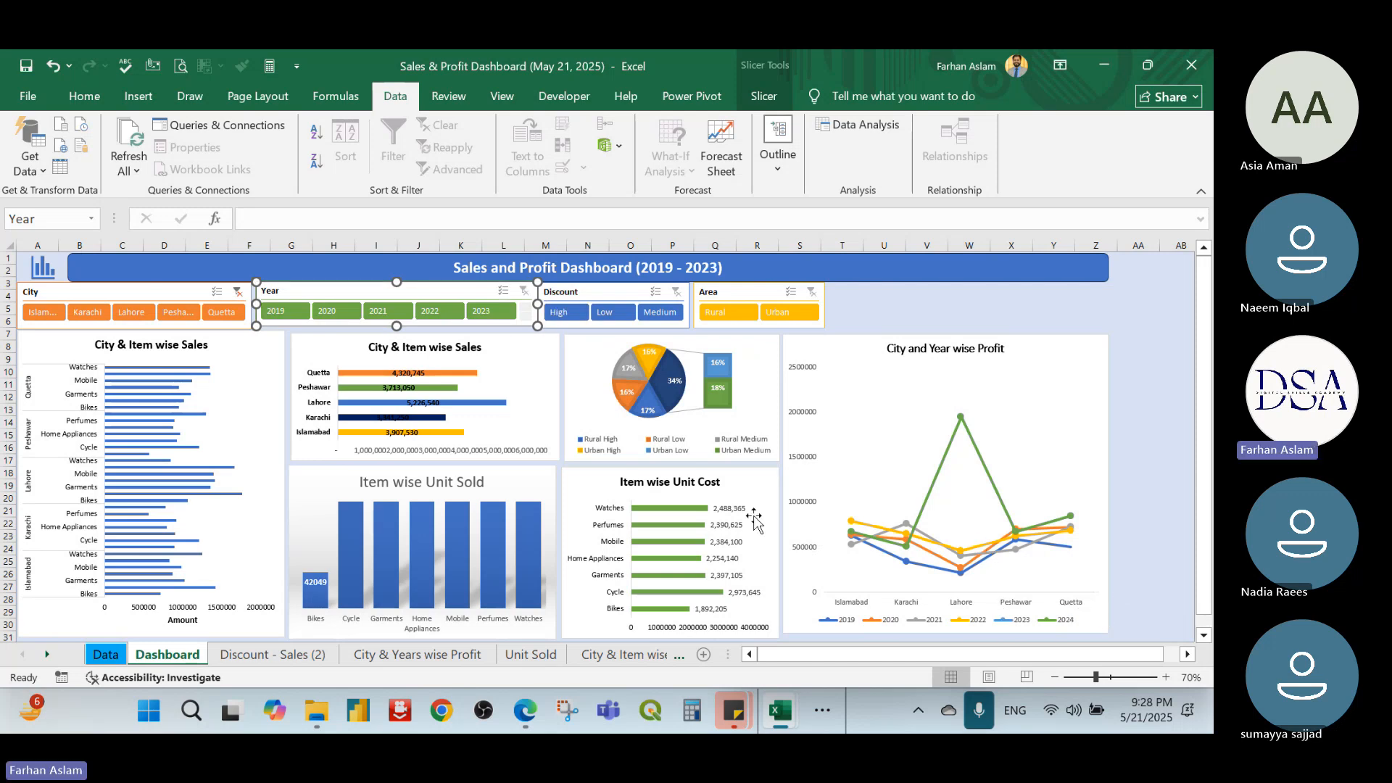
Set the Year slicer to 6 columns so all years from 2019 to 2024 fit in one row
right_click(475, 289)
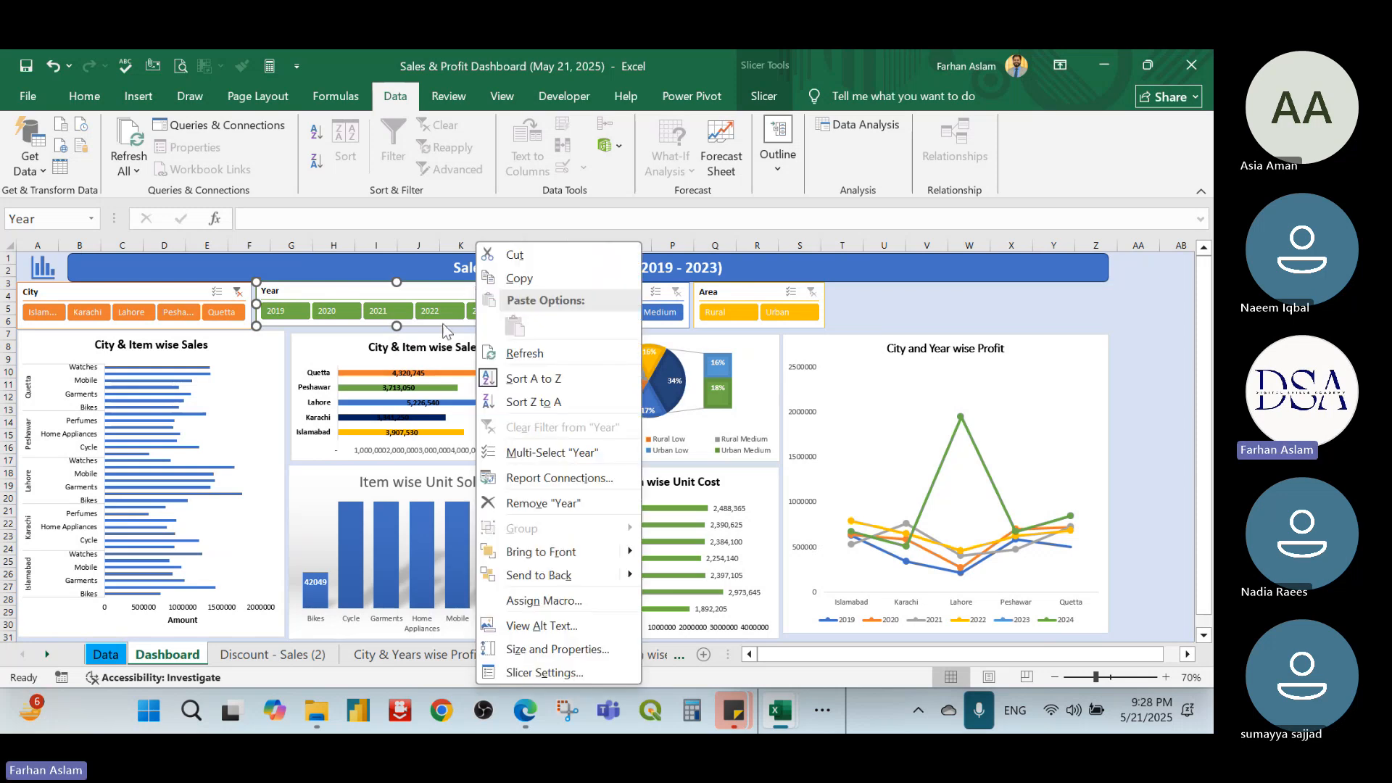
click(763, 96)
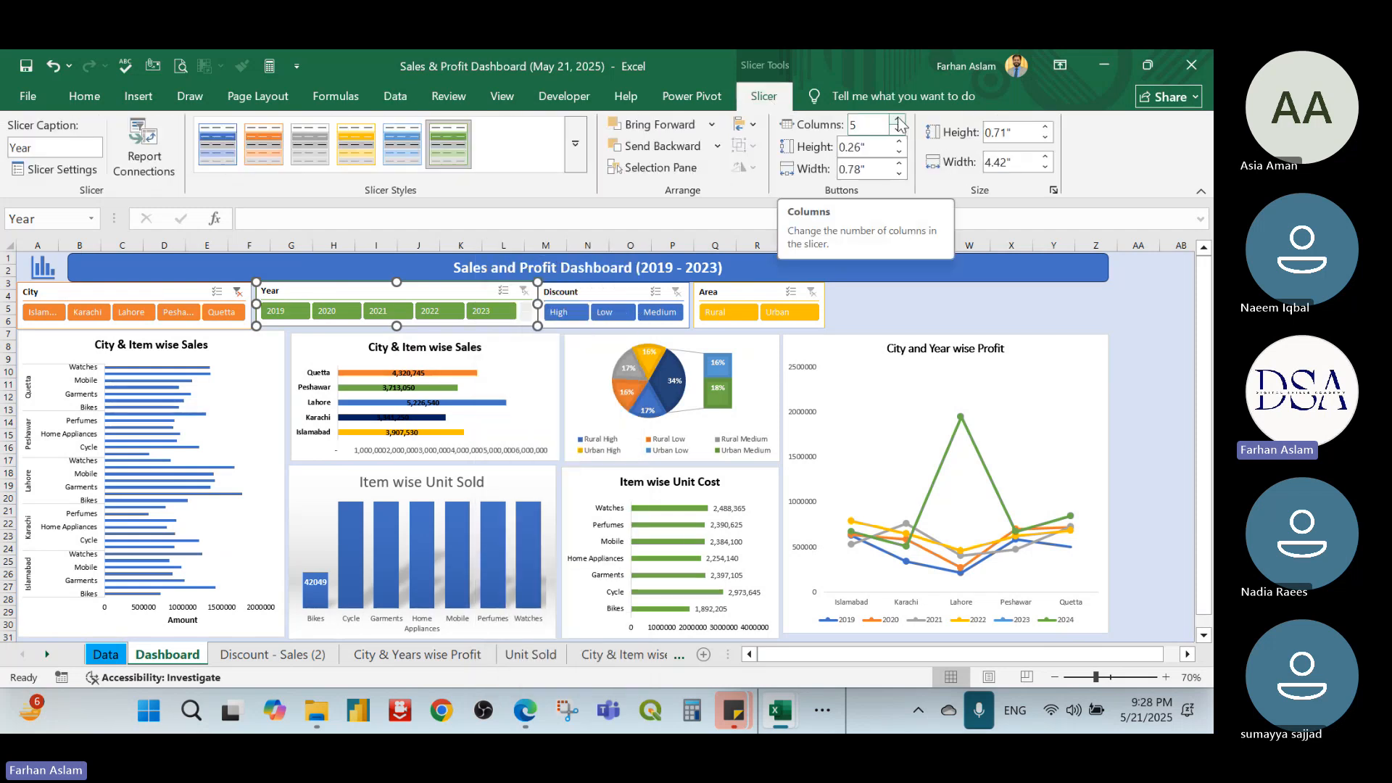
click(899, 120)
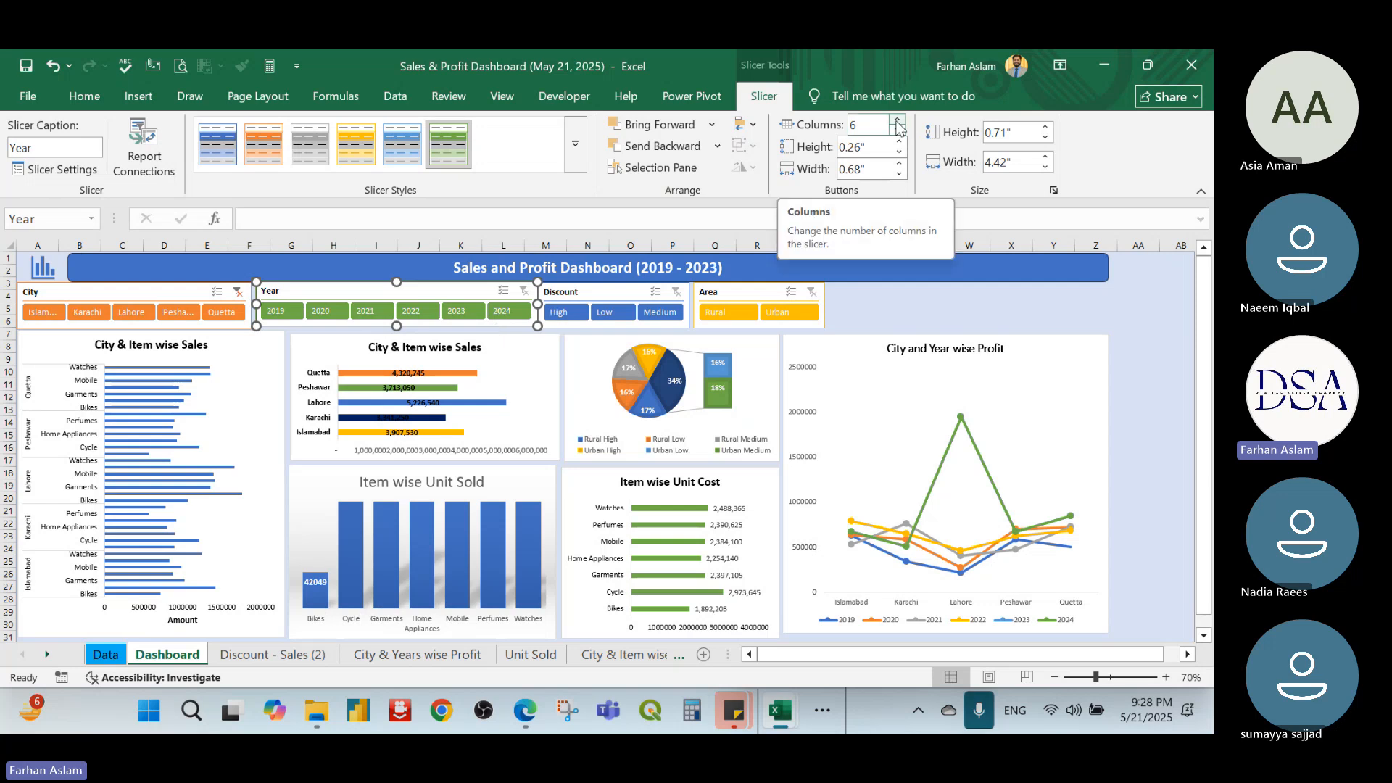
click(927, 308)
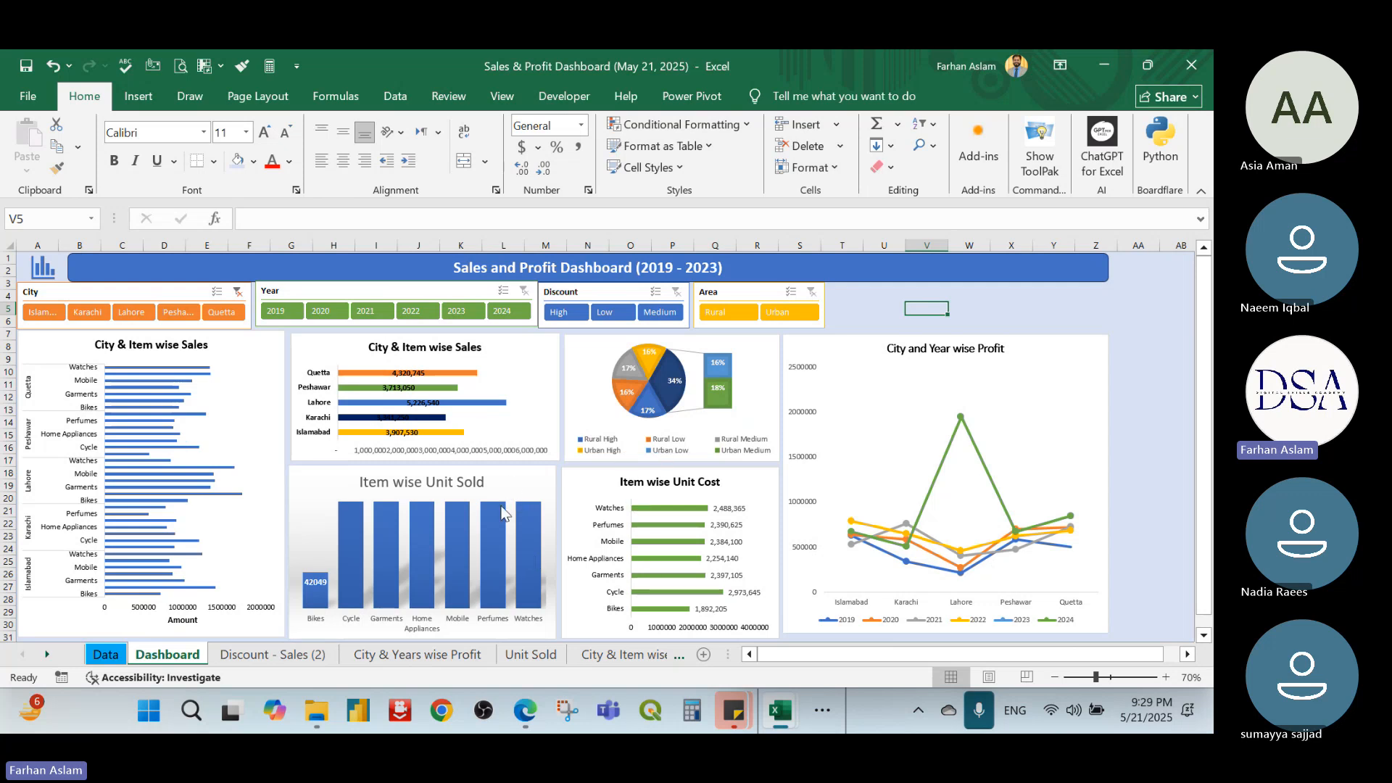
Delete the crowded horizontal value axis from the City & Item wise Sales chart that has one bar per city
mouse_move(504, 512)
click(508, 453)
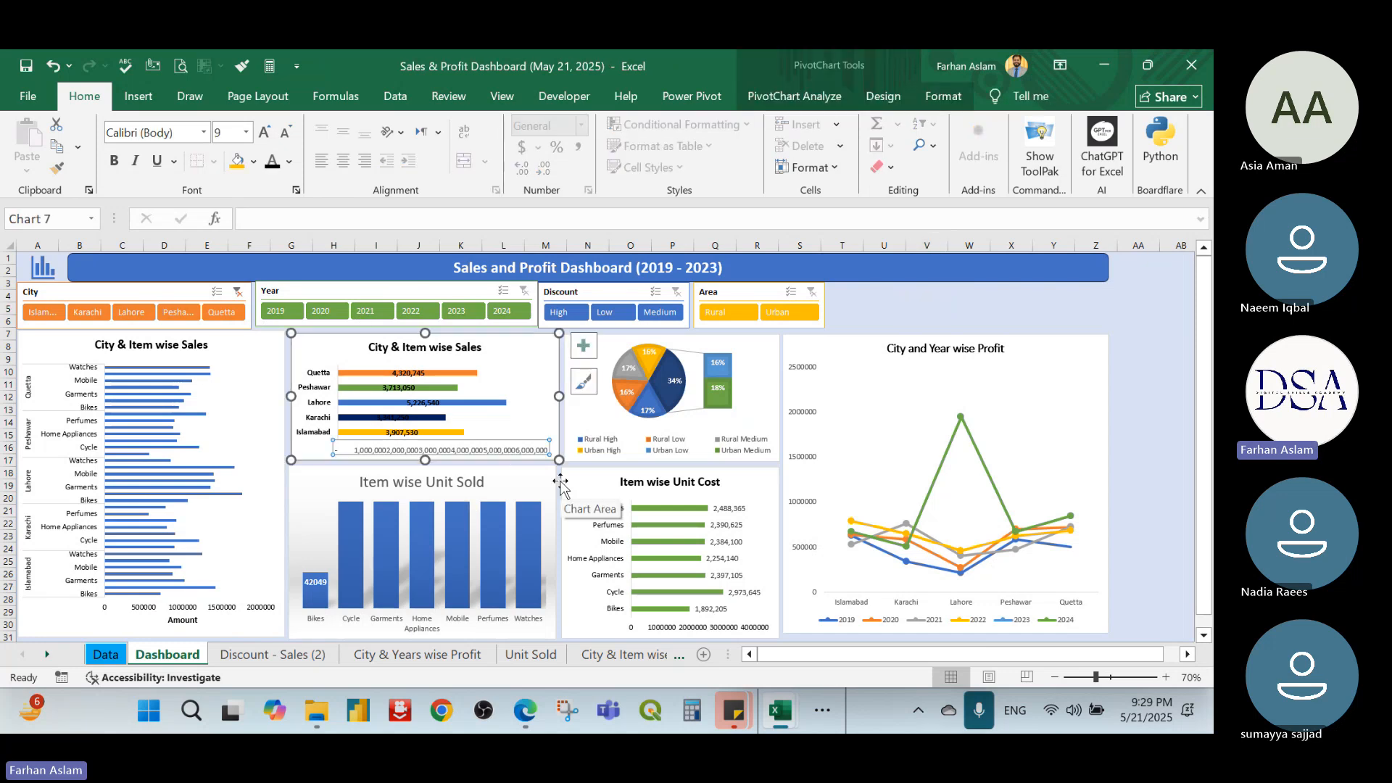
key(Delete)
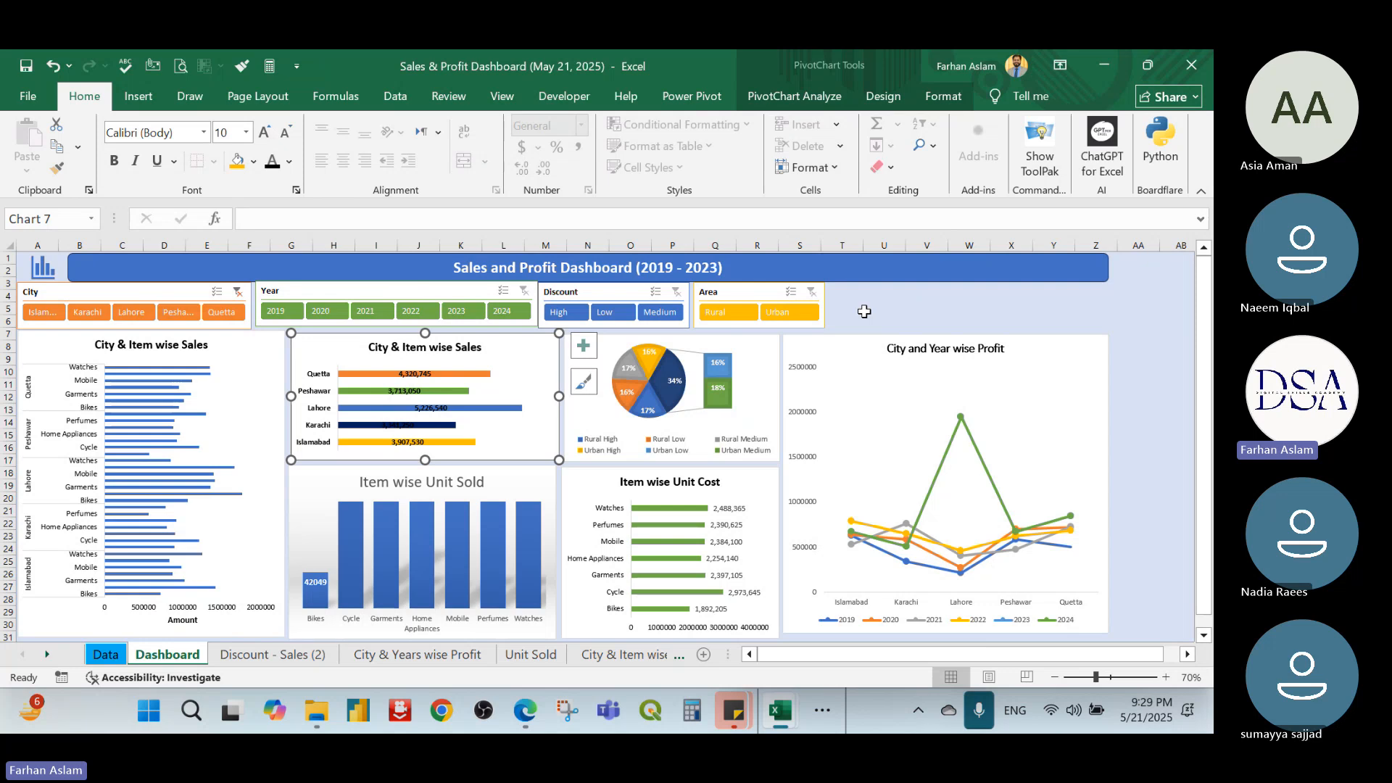
click(864, 311)
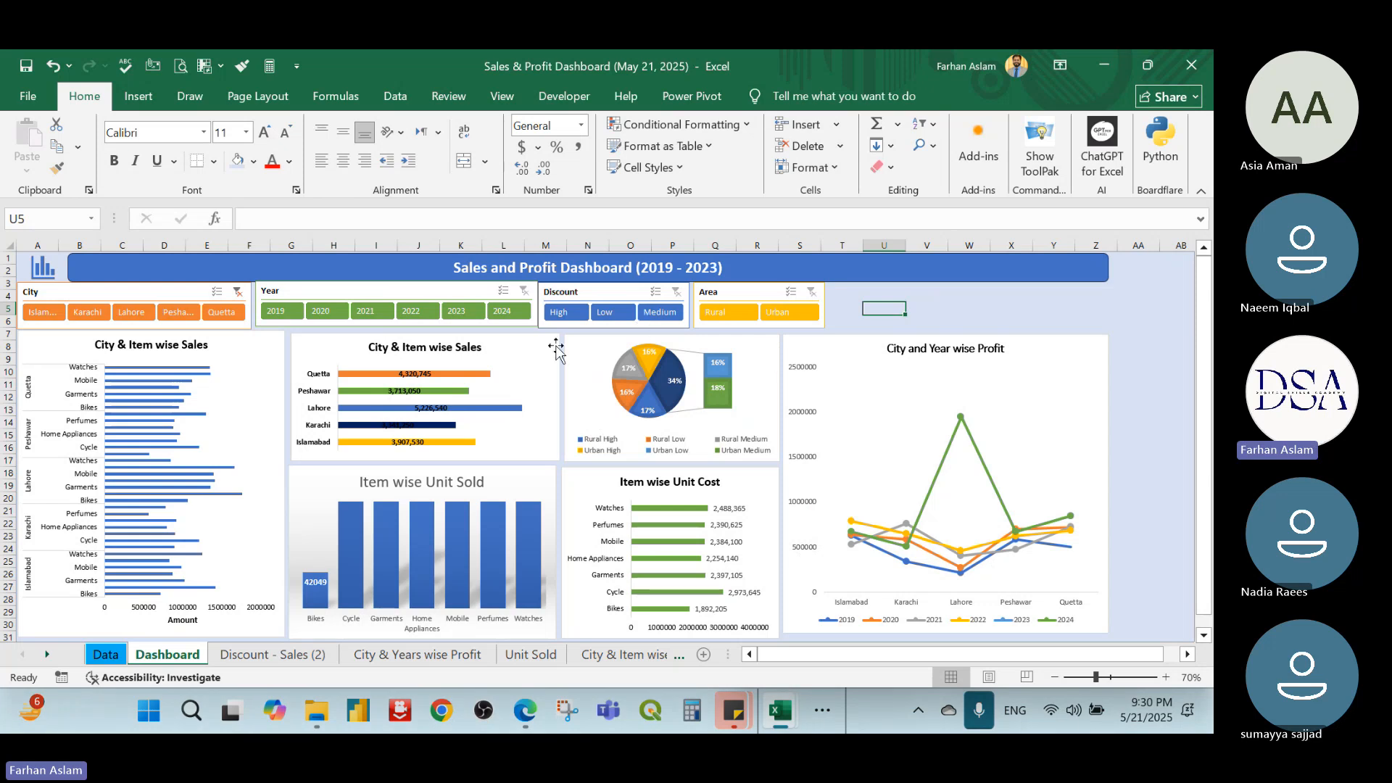
Review the Excel Dashboard topics for May 21 in the 7th Week Planner image, and return to the Dashboard sheet
click(822, 711)
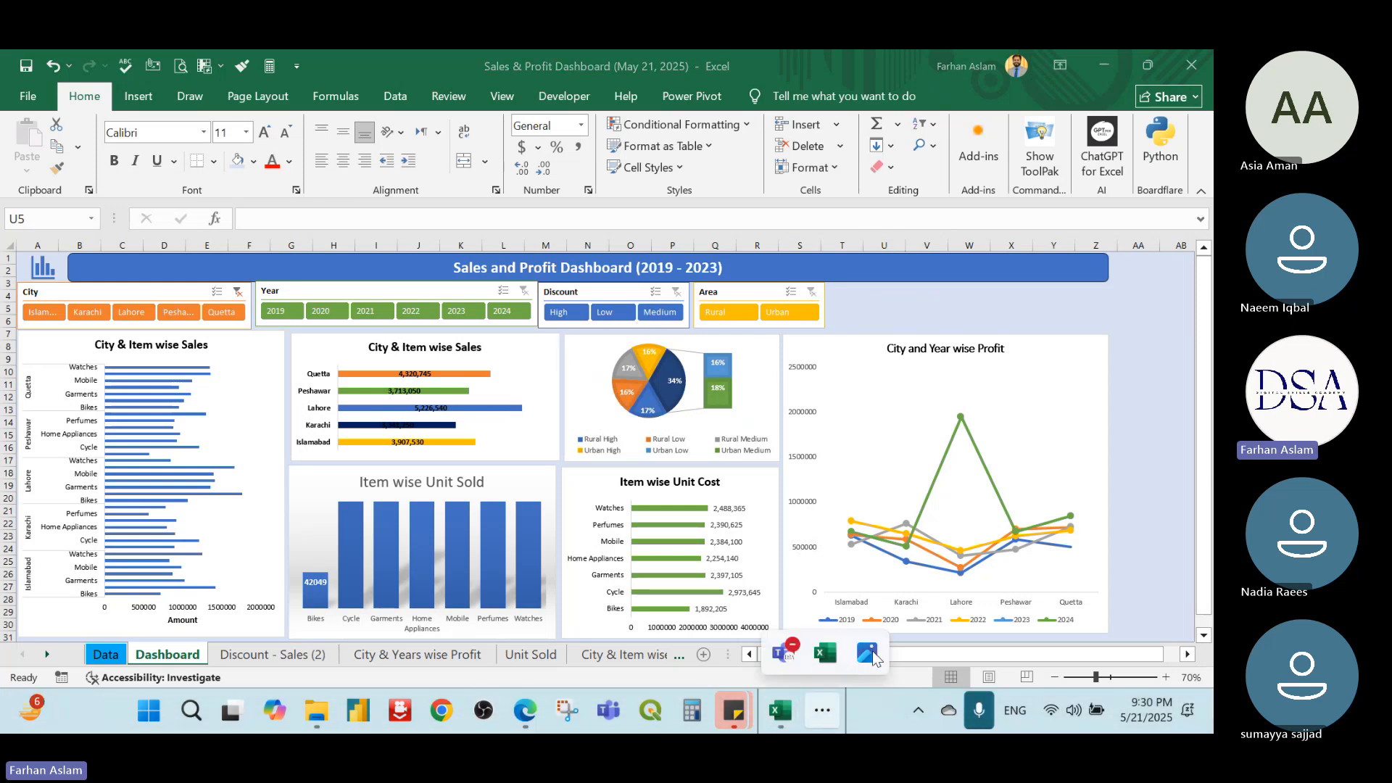
click(868, 653)
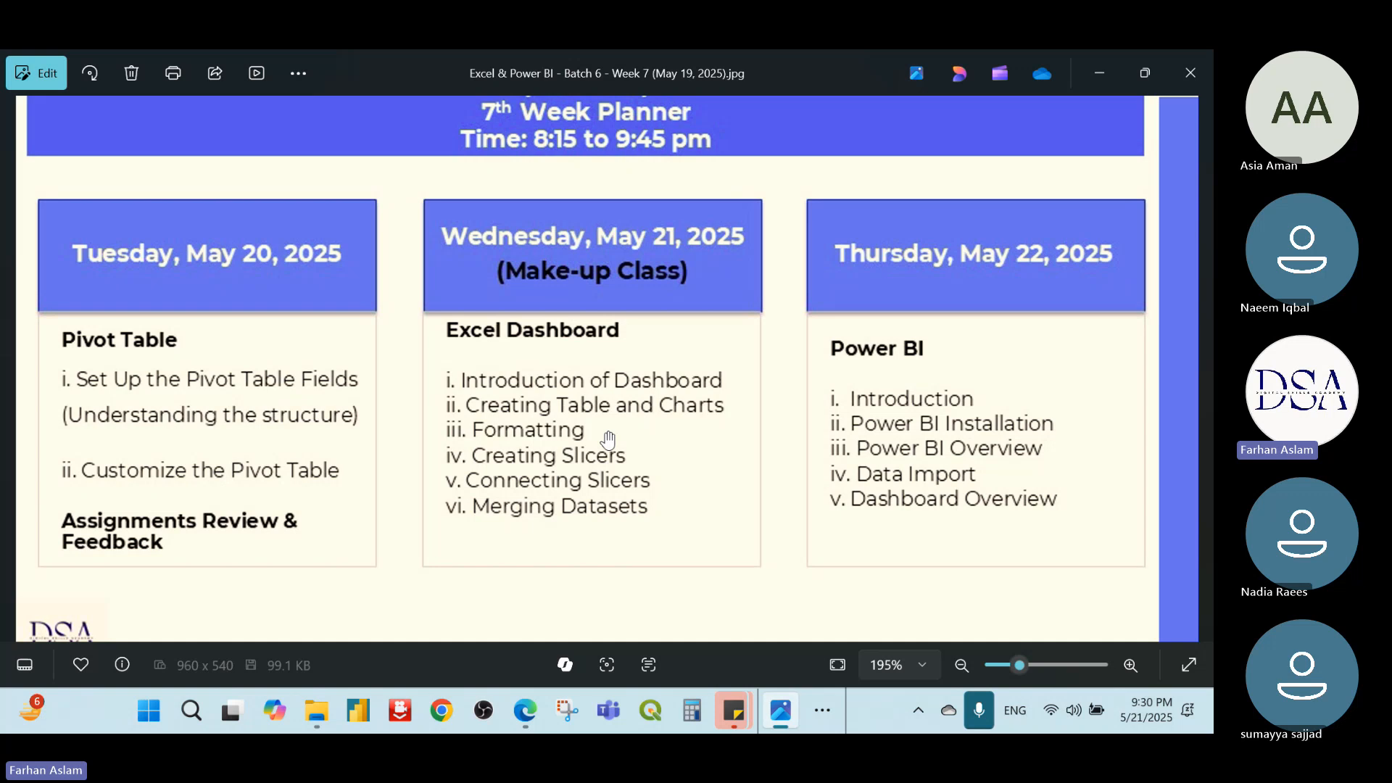
click(1099, 69)
click(981, 308)
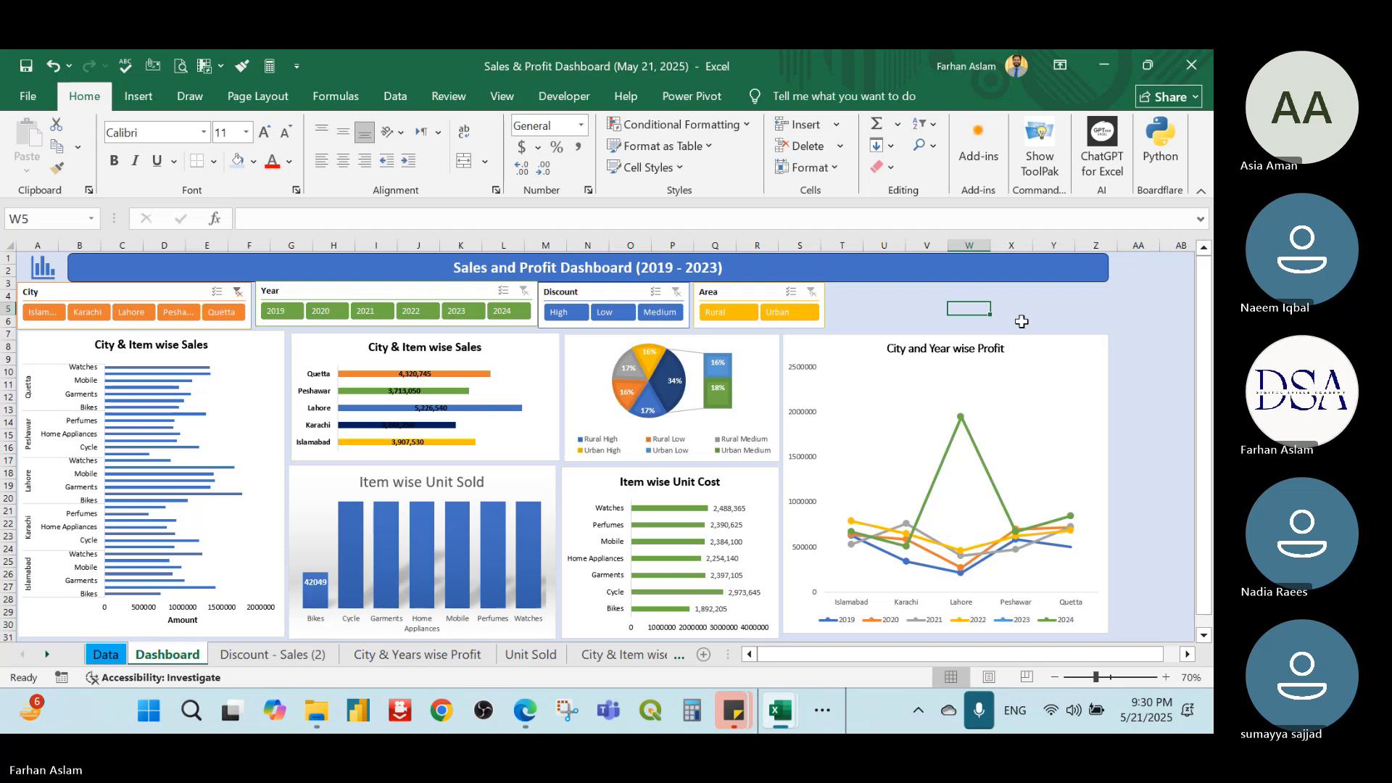
Colour the Dashboard sheet tab light green
right_click(187, 657)
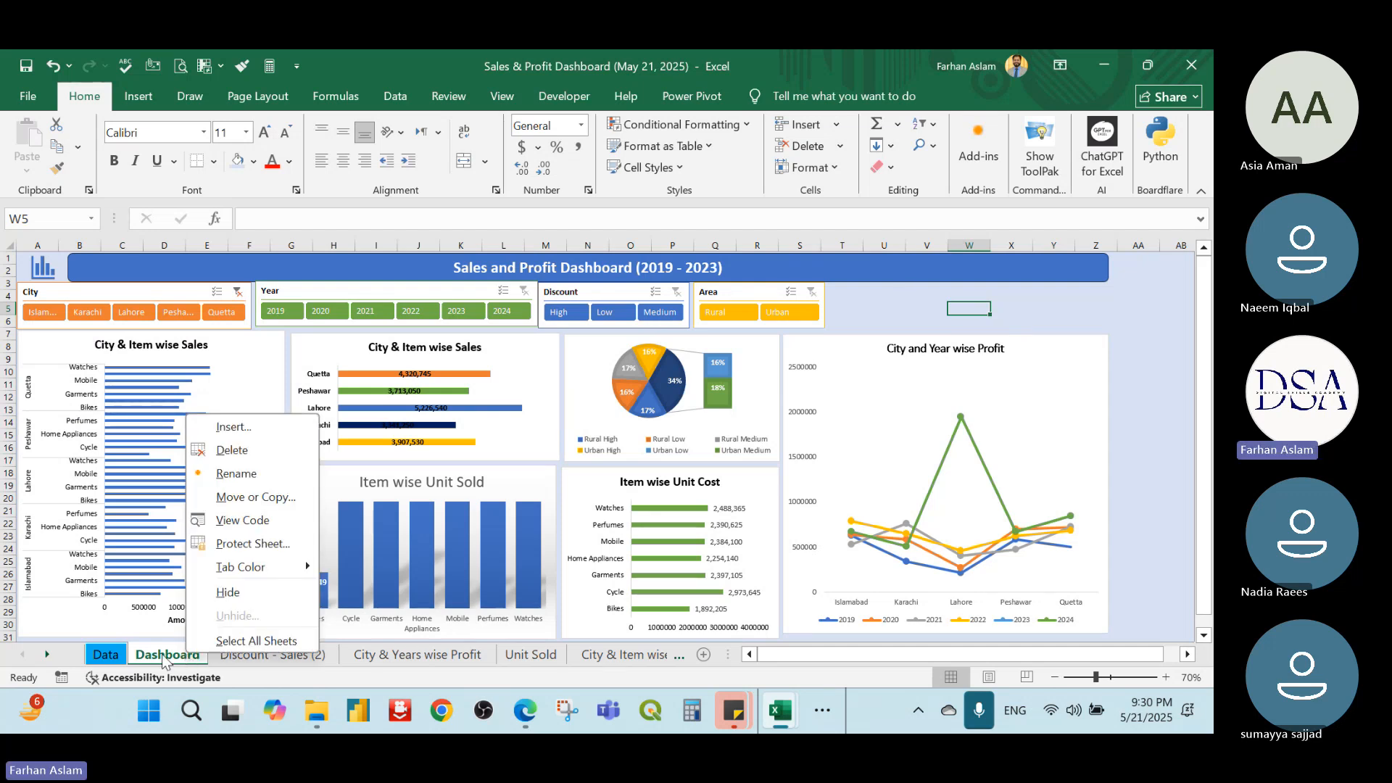
mouse_move(285, 569)
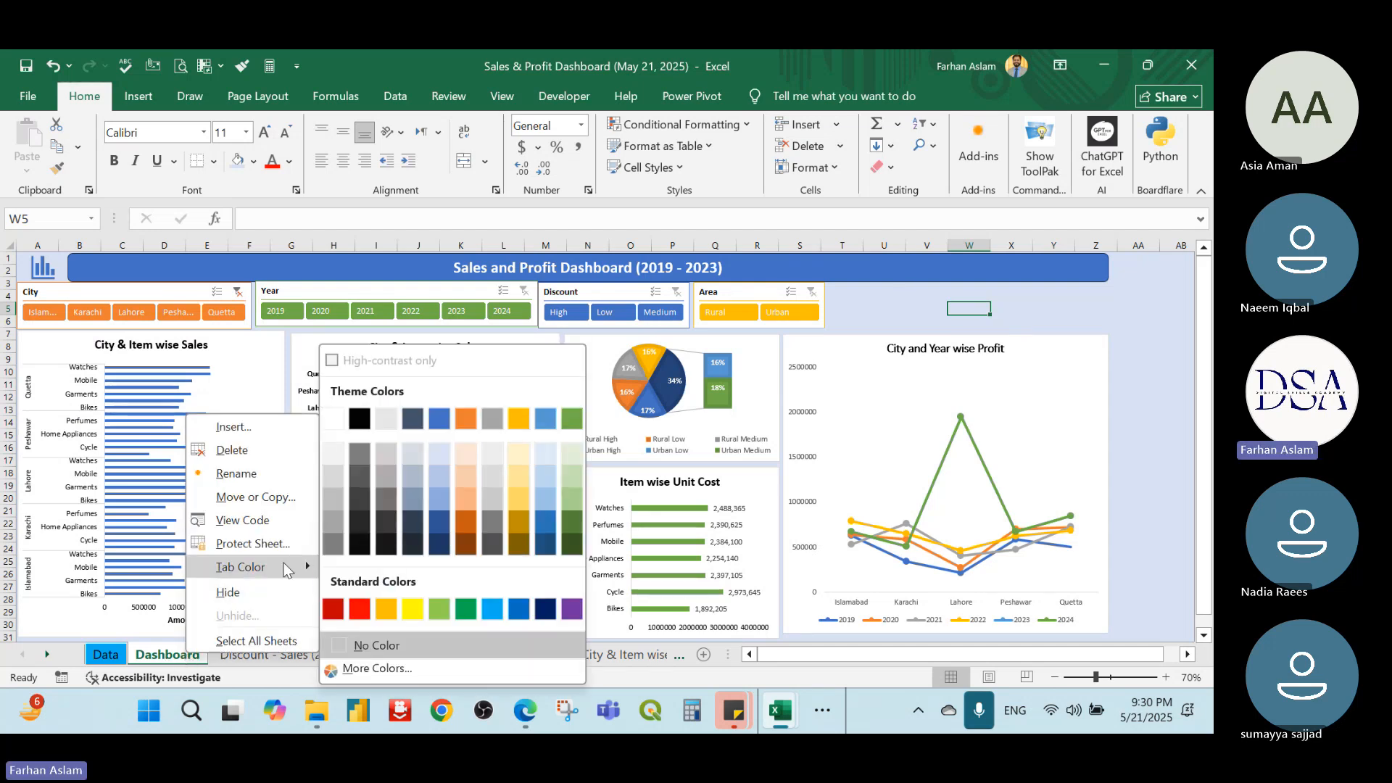
click(438, 608)
Colour the Discount - Sales (2) and City & Years wise Profit sheet tabs light blue
click(287, 654)
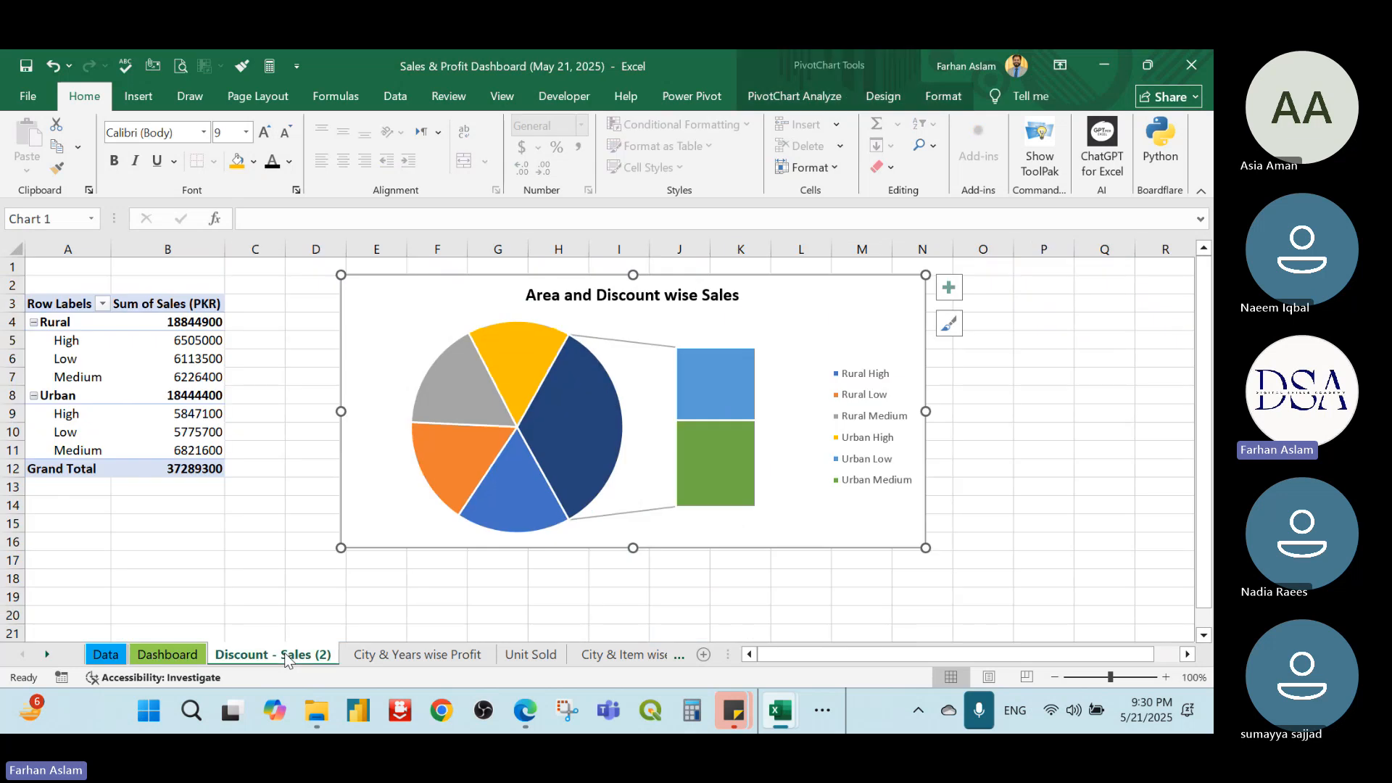
right_click(287, 654)
mouse_move(348, 567)
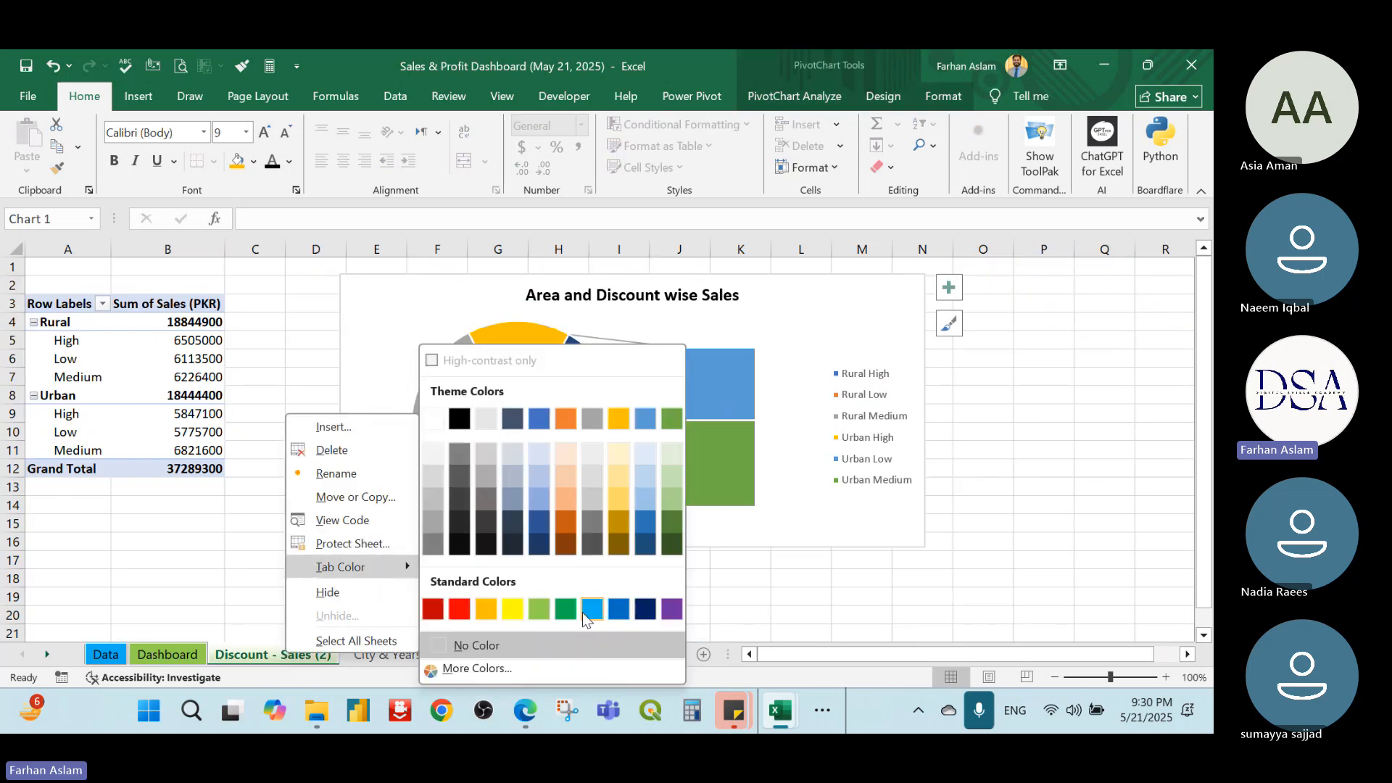
click(592, 609)
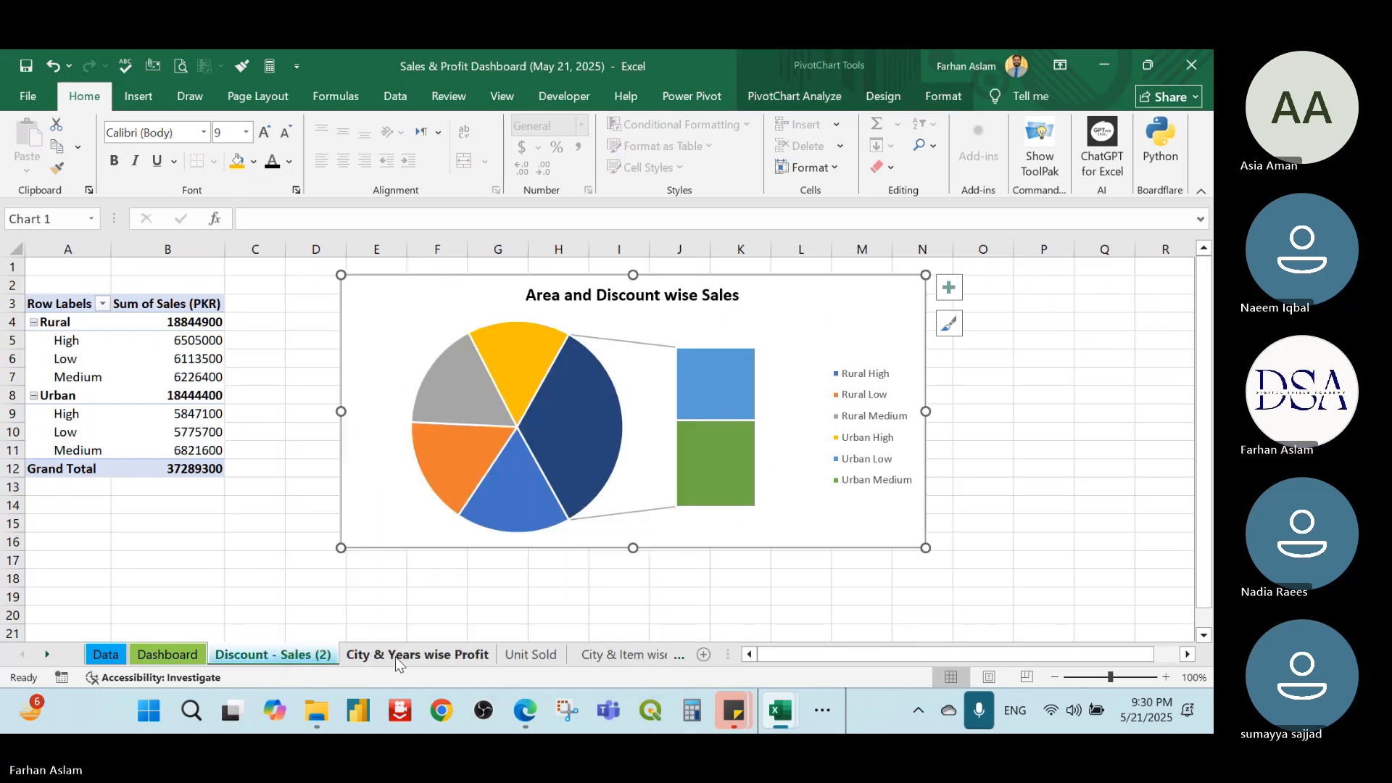
right_click(398, 654)
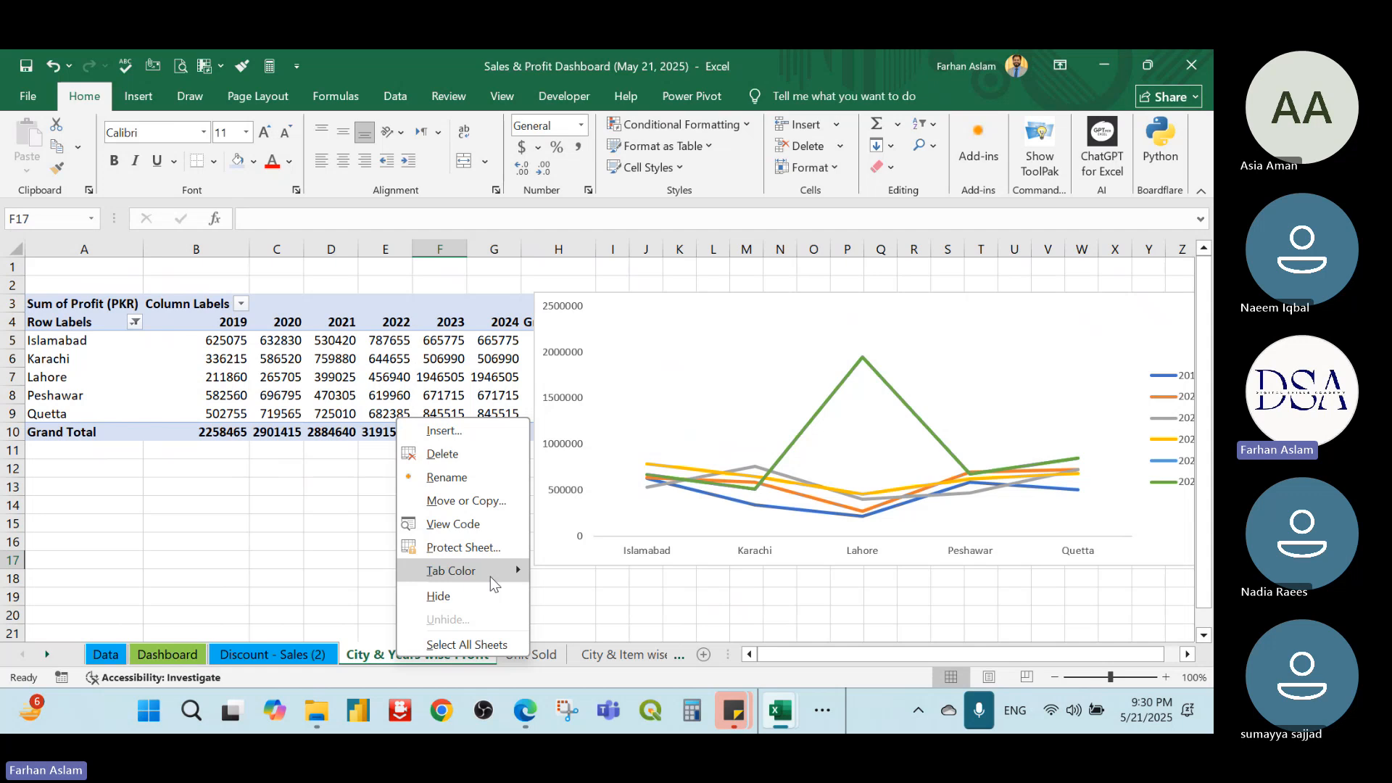
click(490, 577)
click(702, 610)
Colour the Unit Sold and City & Item wise Sales (2) sheet tabs light blue
click(555, 653)
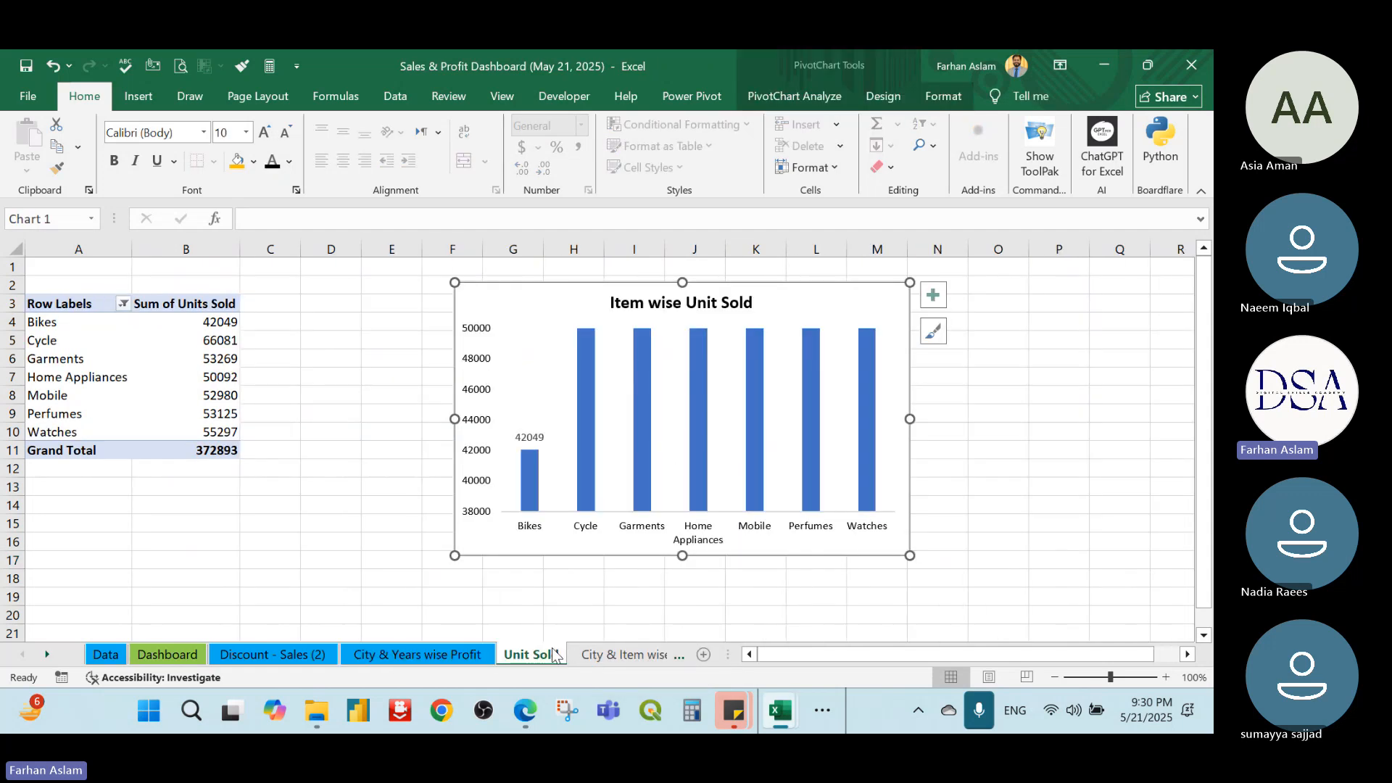
right_click(555, 654)
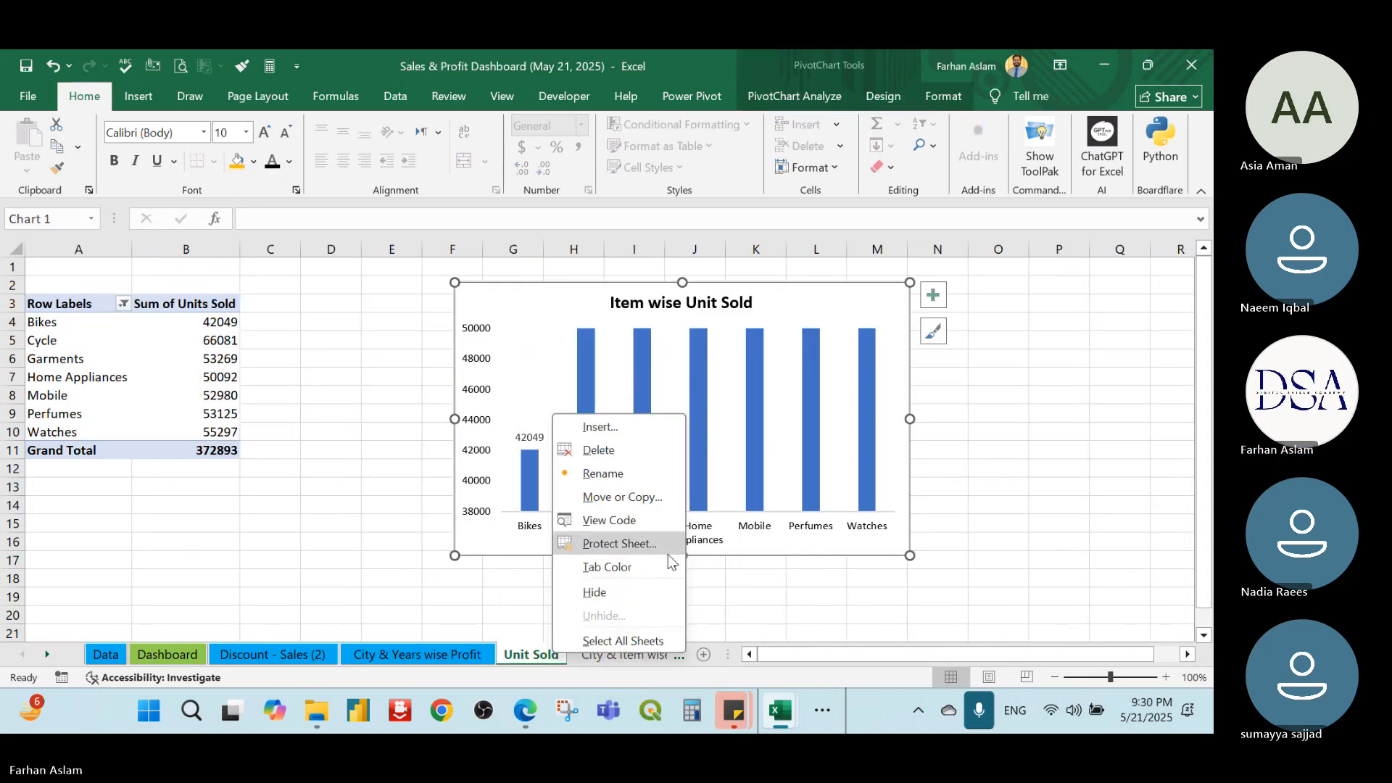
key(Escape)
click(651, 656)
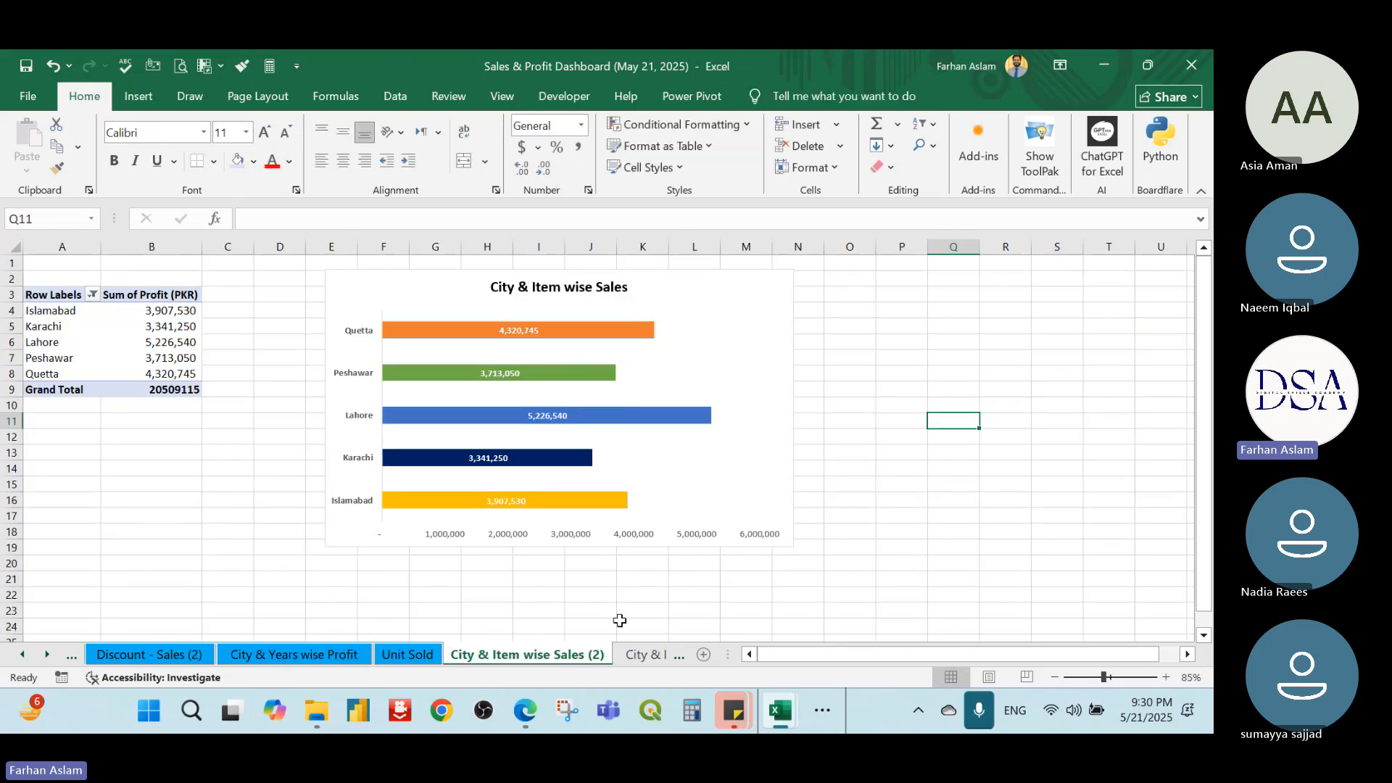
right_click(571, 655)
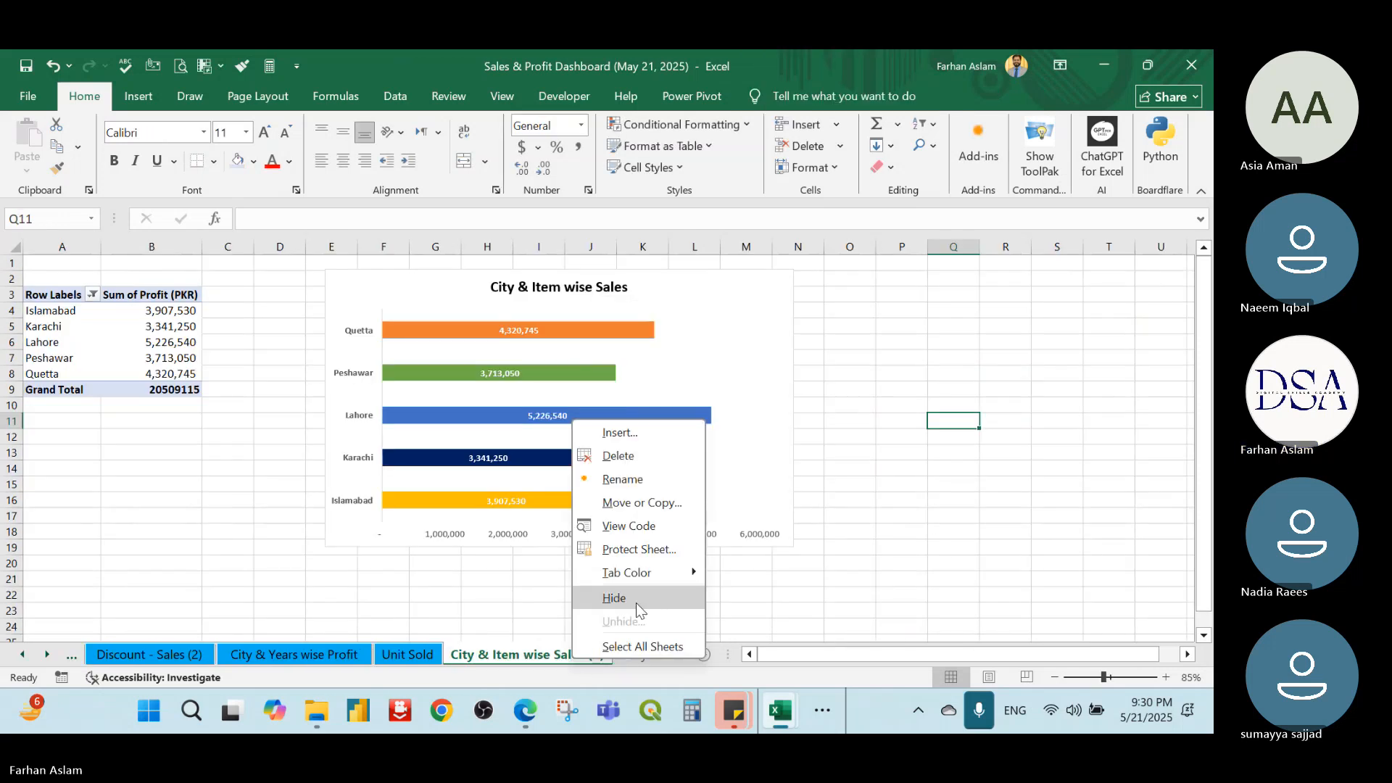
mouse_move(646, 573)
click(710, 629)
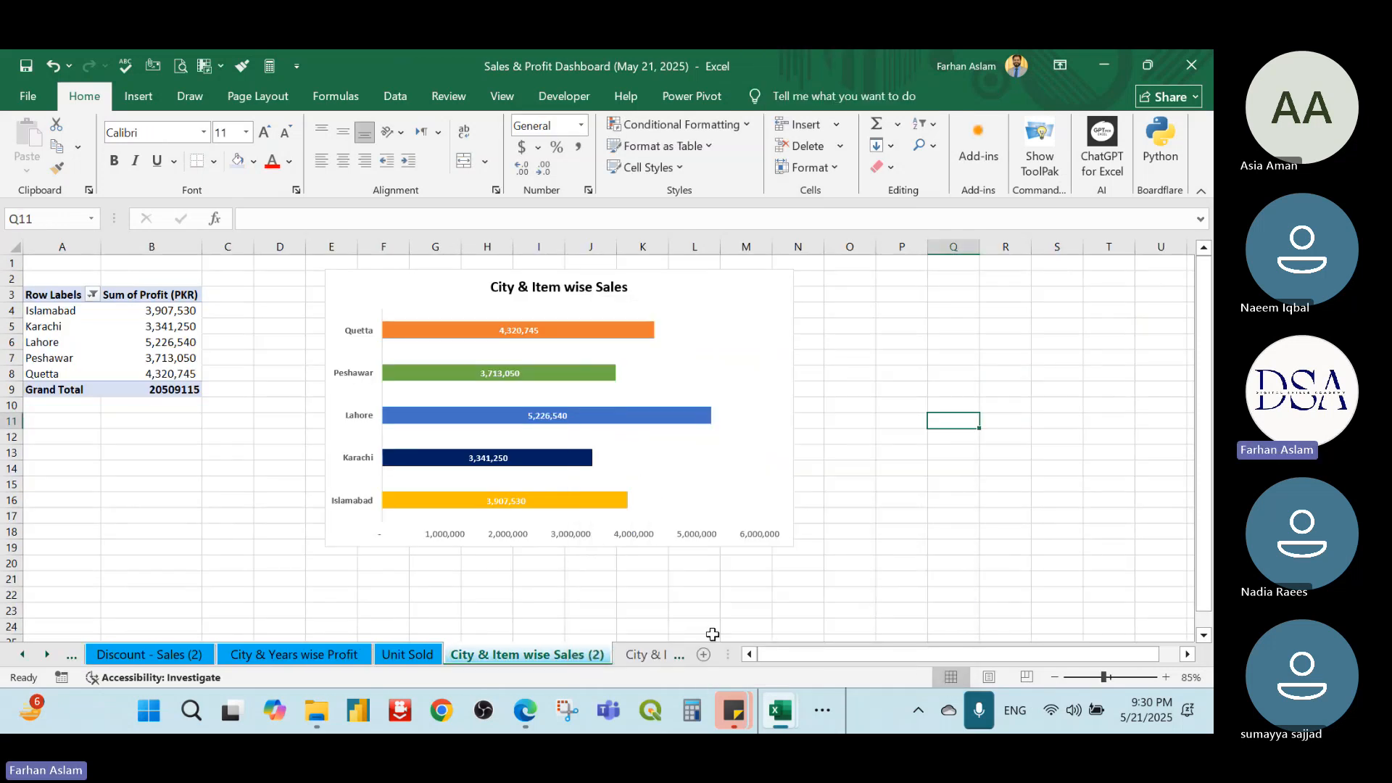
Colour the City & Item wise Sales and Unit Sold (Cost) sheet tabs light blue
click(630, 654)
right_click(573, 658)
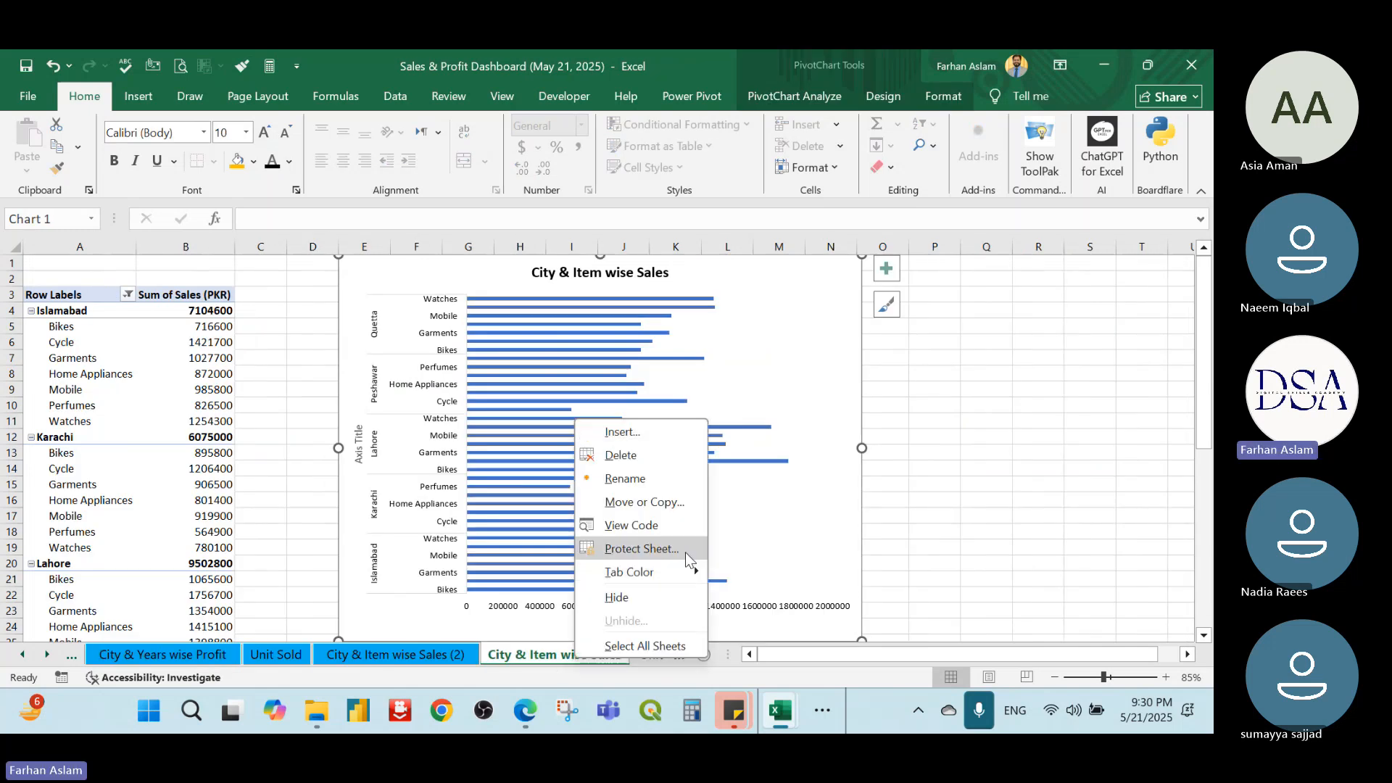
mouse_move(652, 572)
click(883, 611)
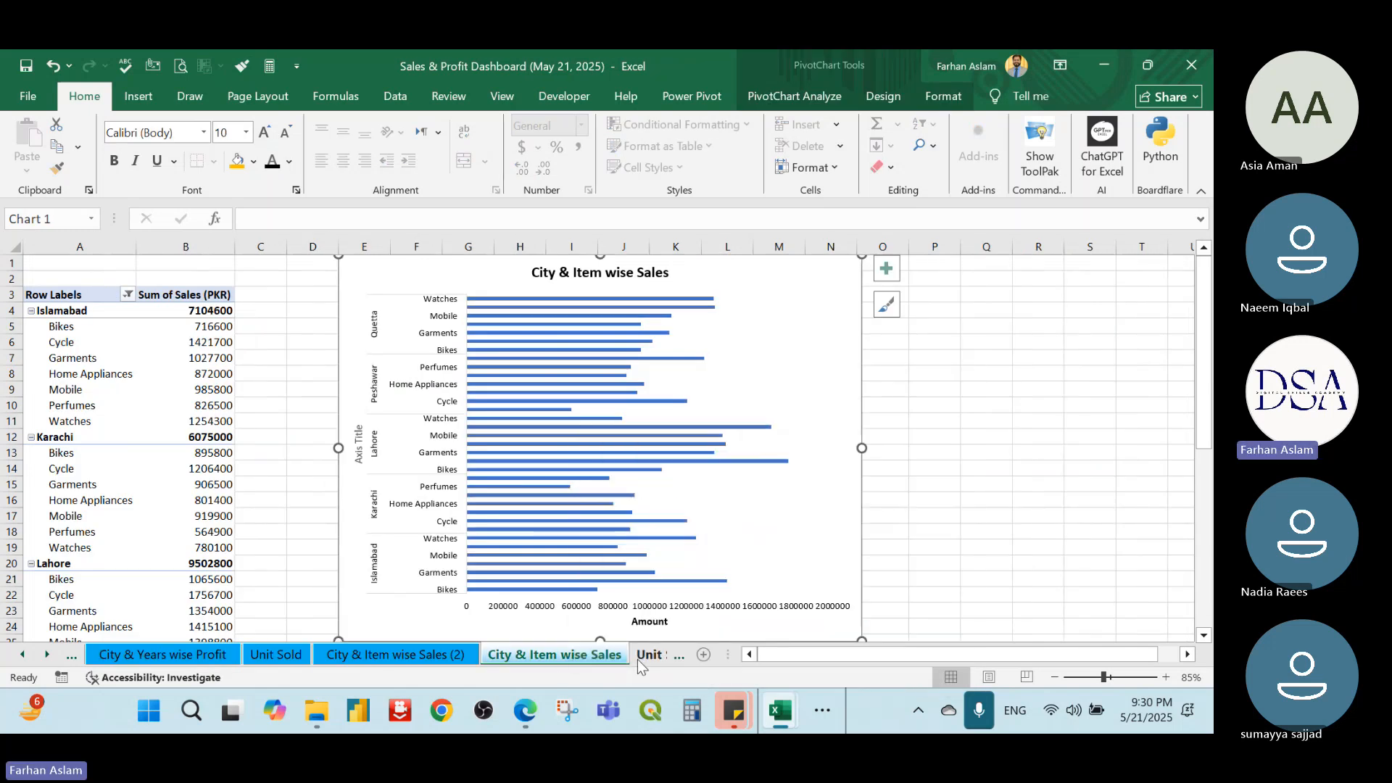
click(523, 658)
right_click(523, 659)
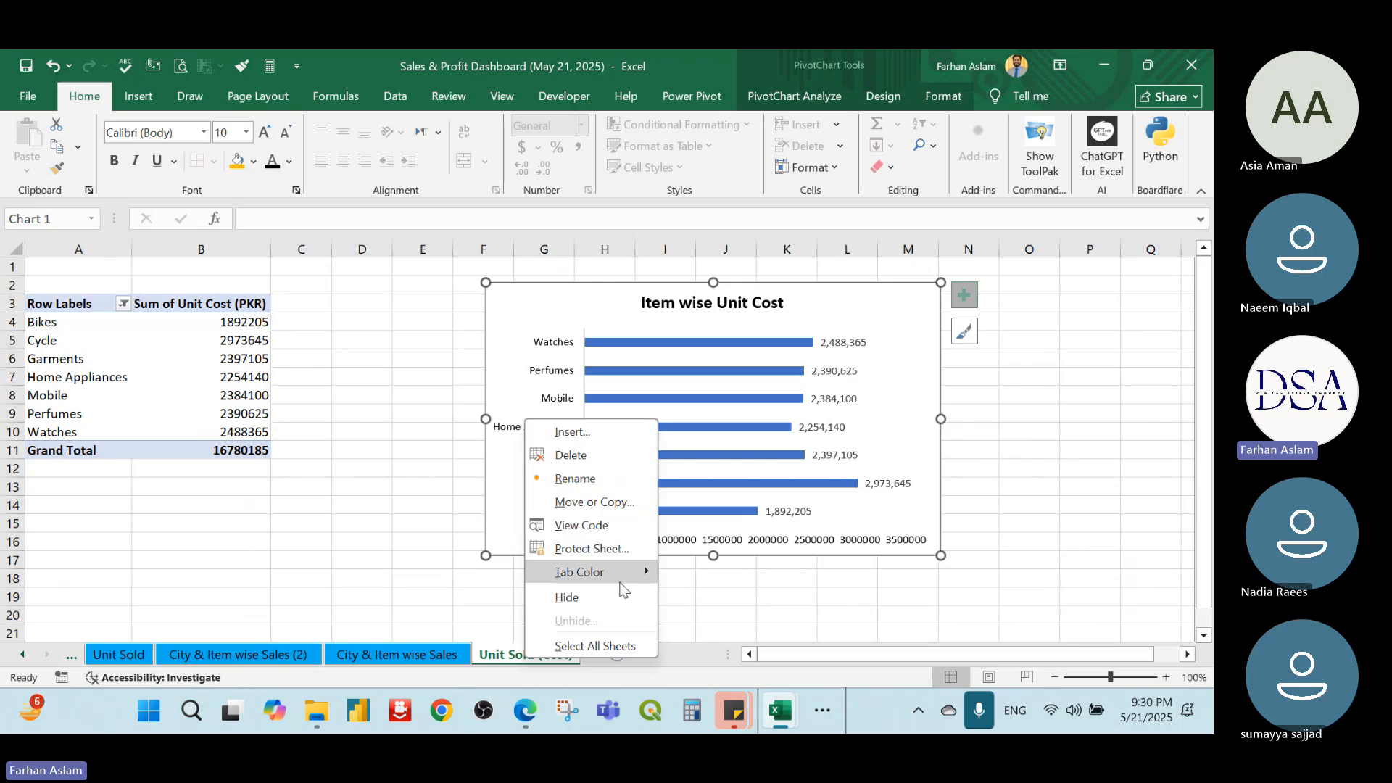
Change the year range in the Dashboard sheet's title banner to 2019 - 2024
click(23, 654)
click(23, 655)
click(22, 654)
click(22, 654)
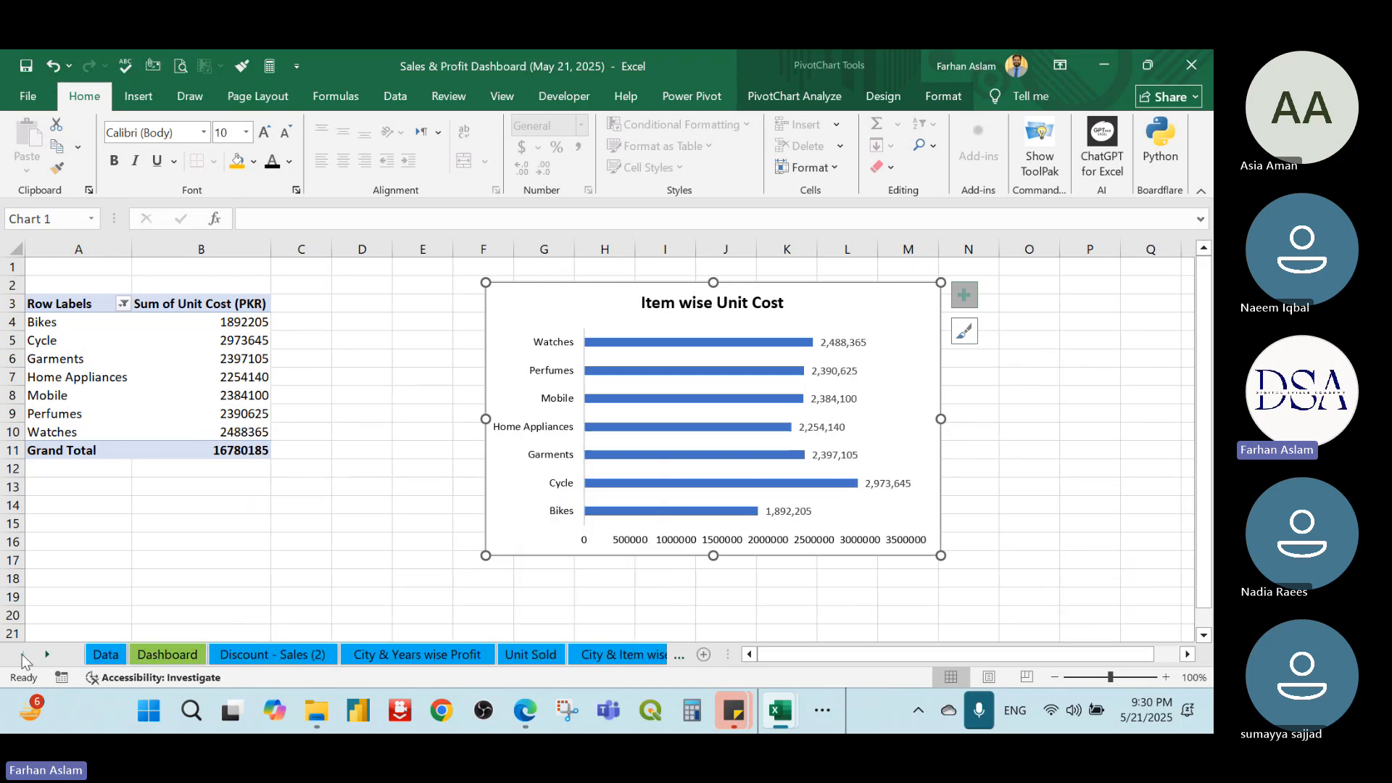
click(155, 655)
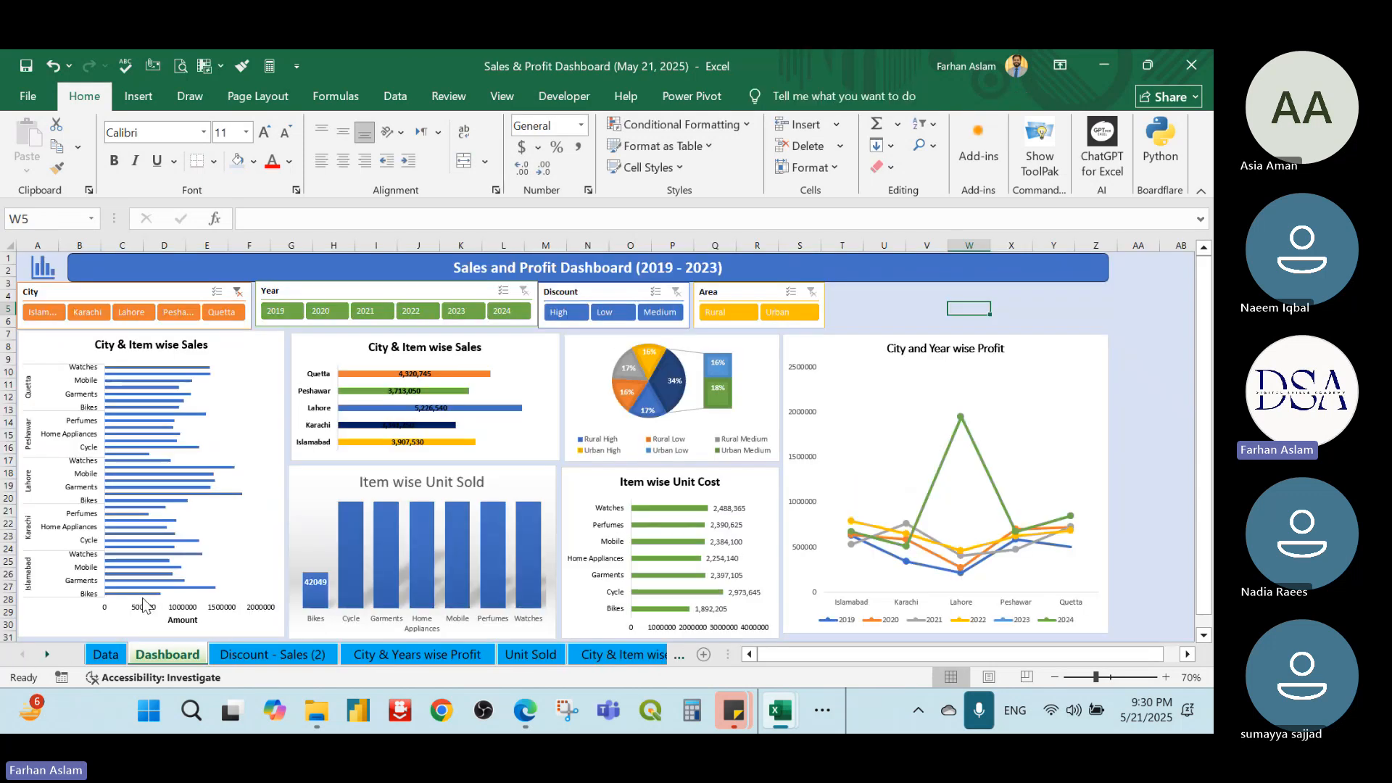
click(885, 299)
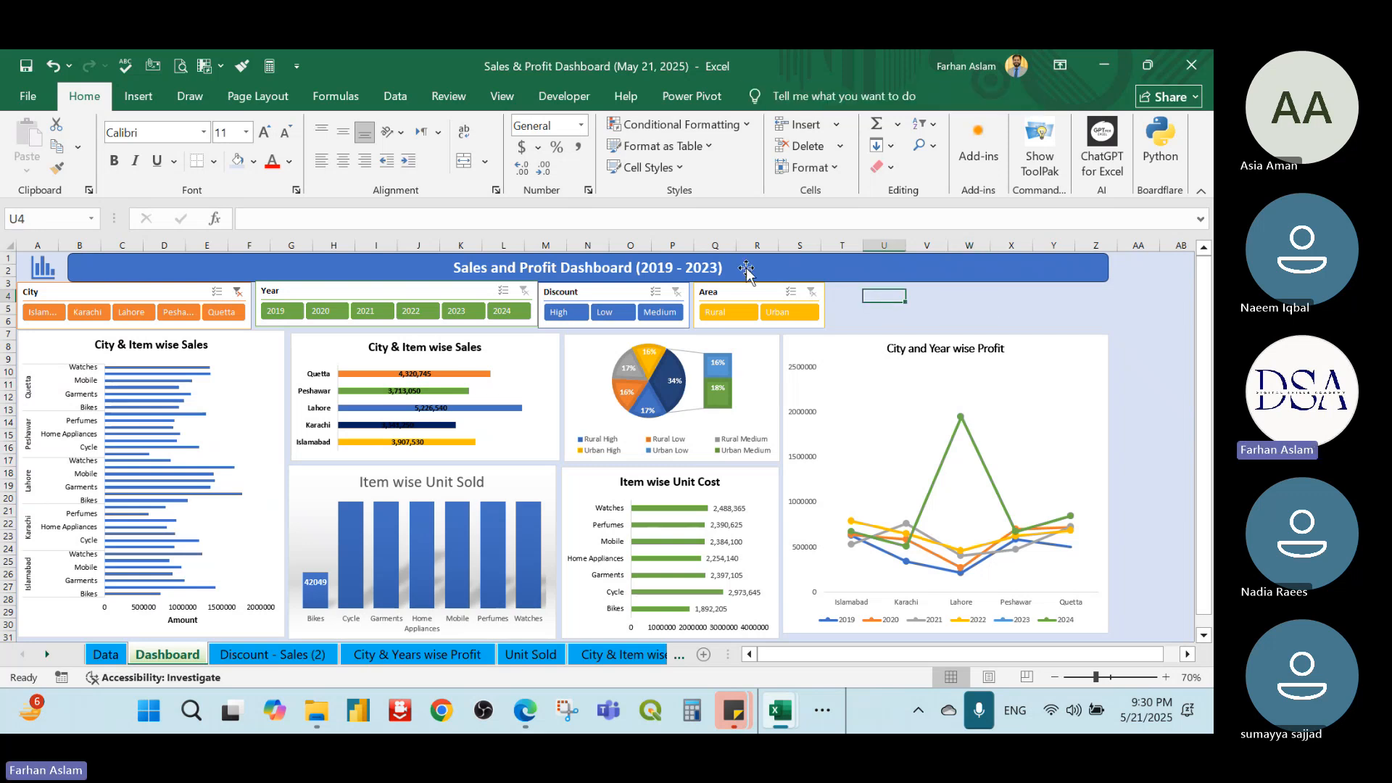
click(720, 269)
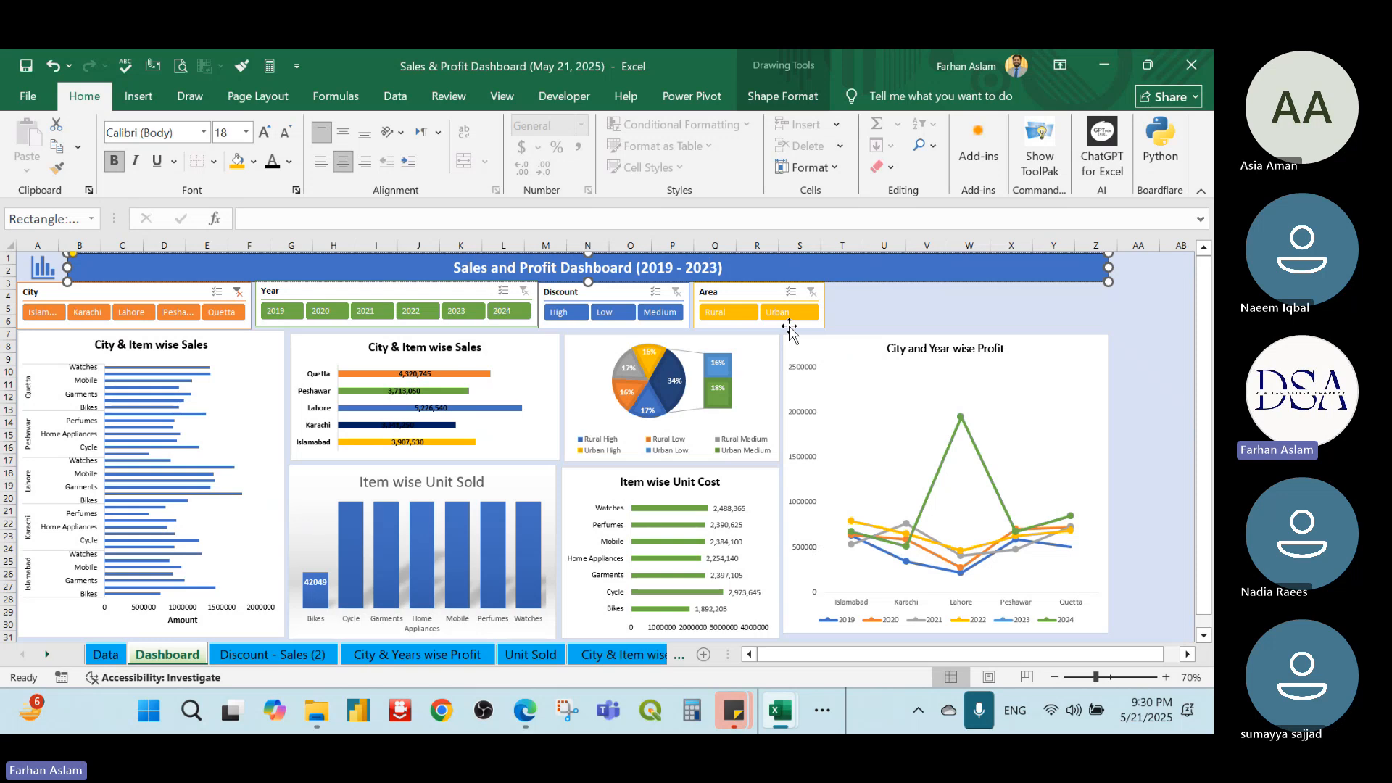
key(shift+Left)
text(4)
click(1081, 369)
click(1138, 321)
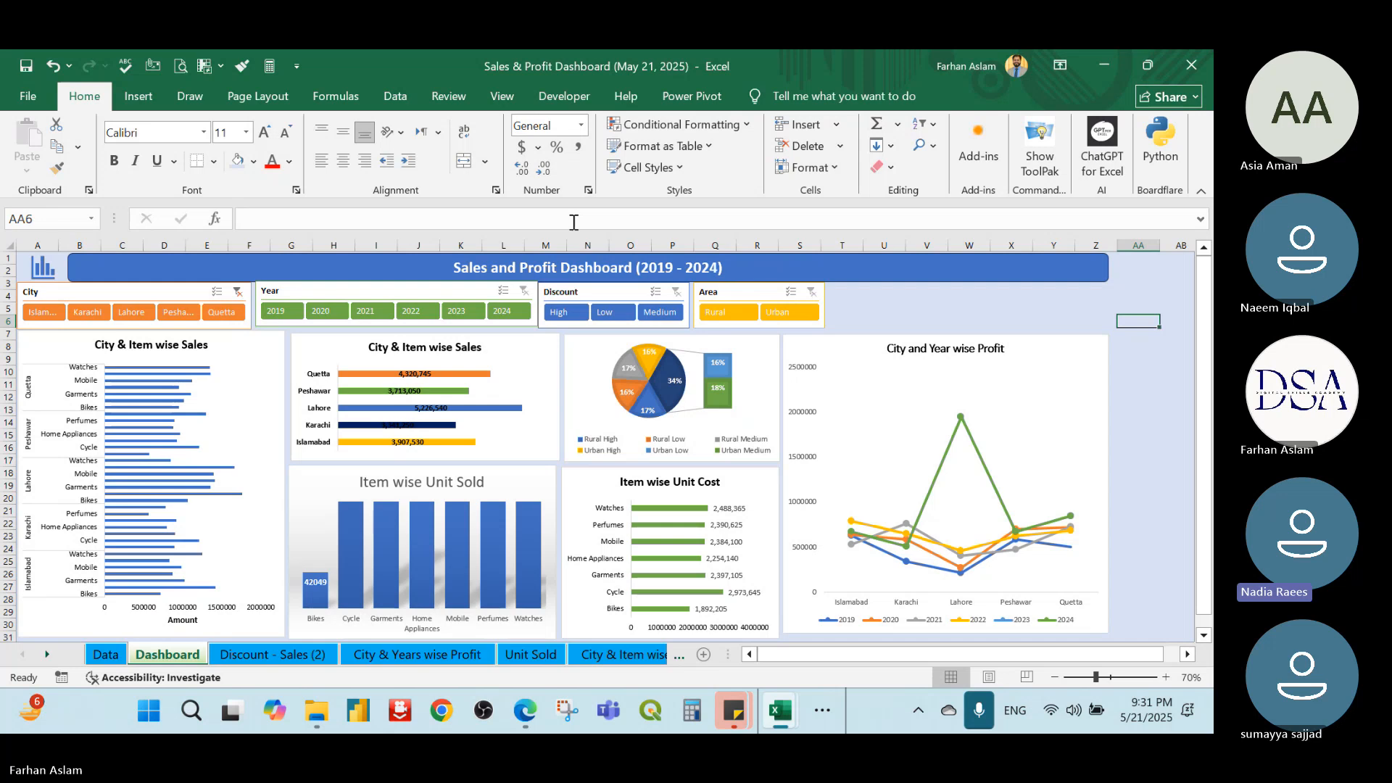
key(alt+Tab)
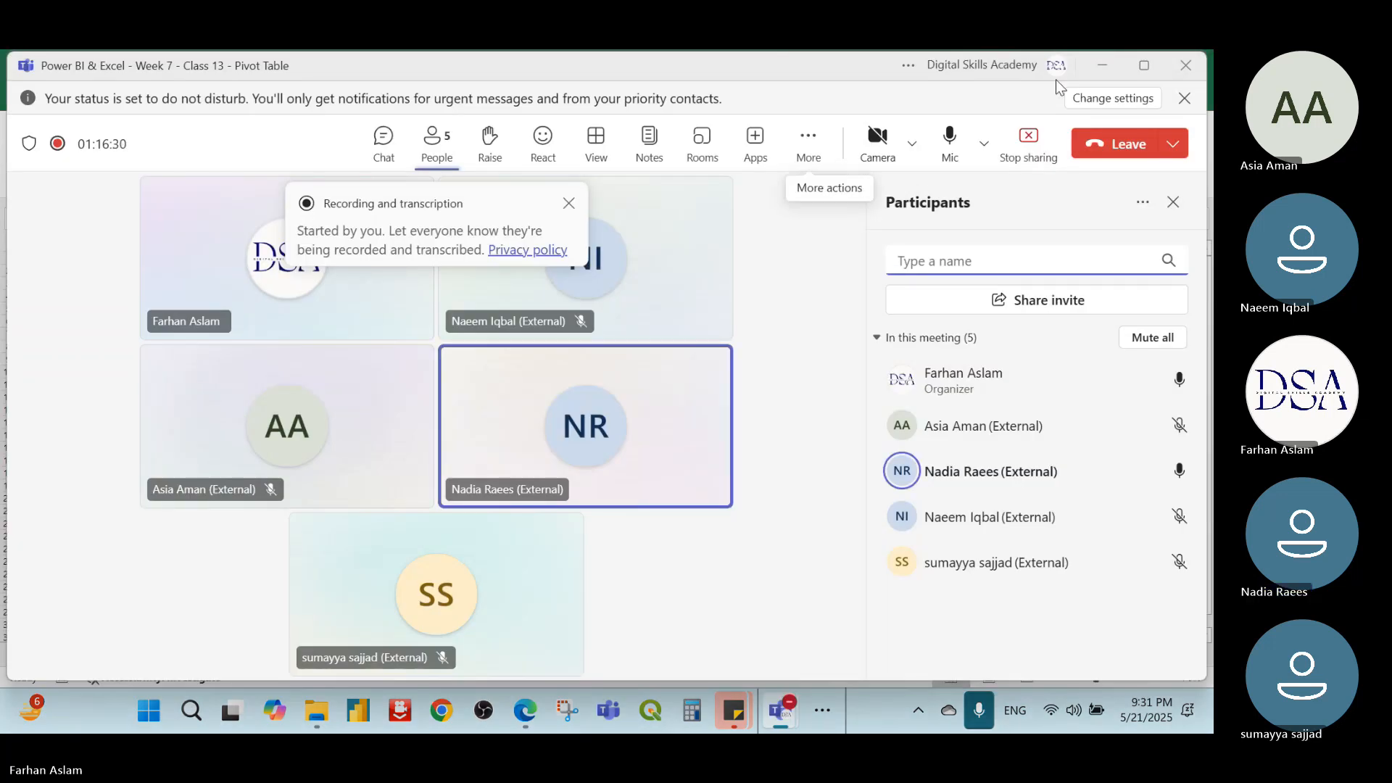
click(1103, 66)
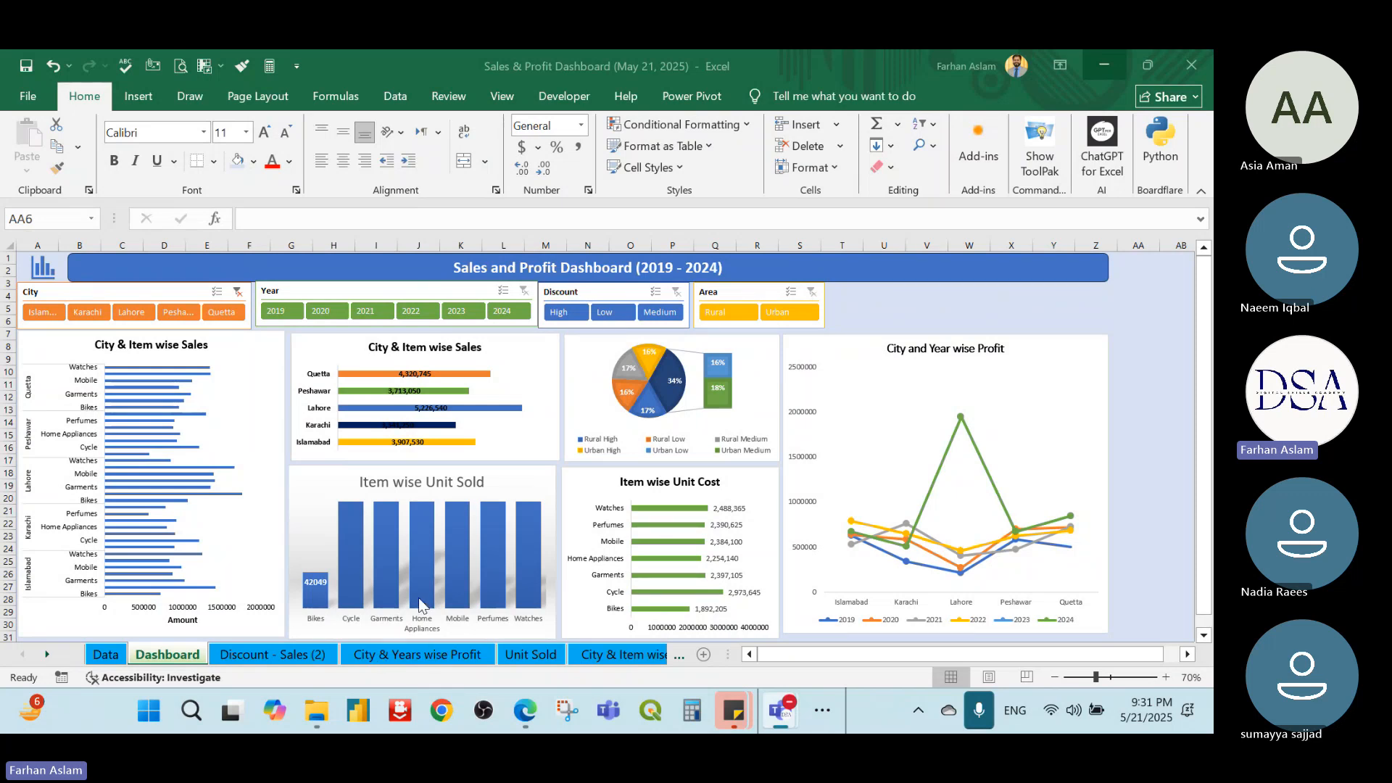
Compare the Pie of Pie and Bar of Pie chart types for the dashboard's area and discount chart without applying a change
mouse_move(722, 392)
mouse_move(714, 402)
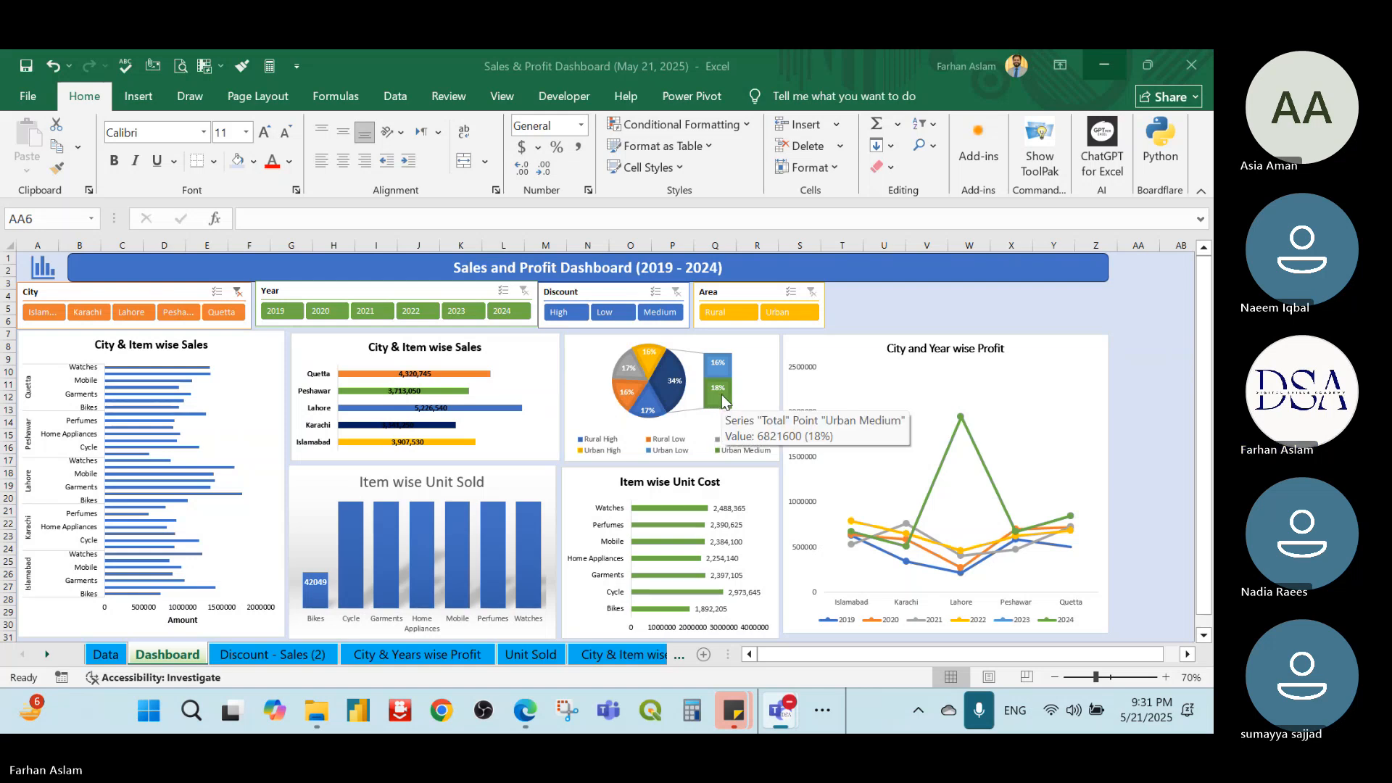
right_click(596, 348)
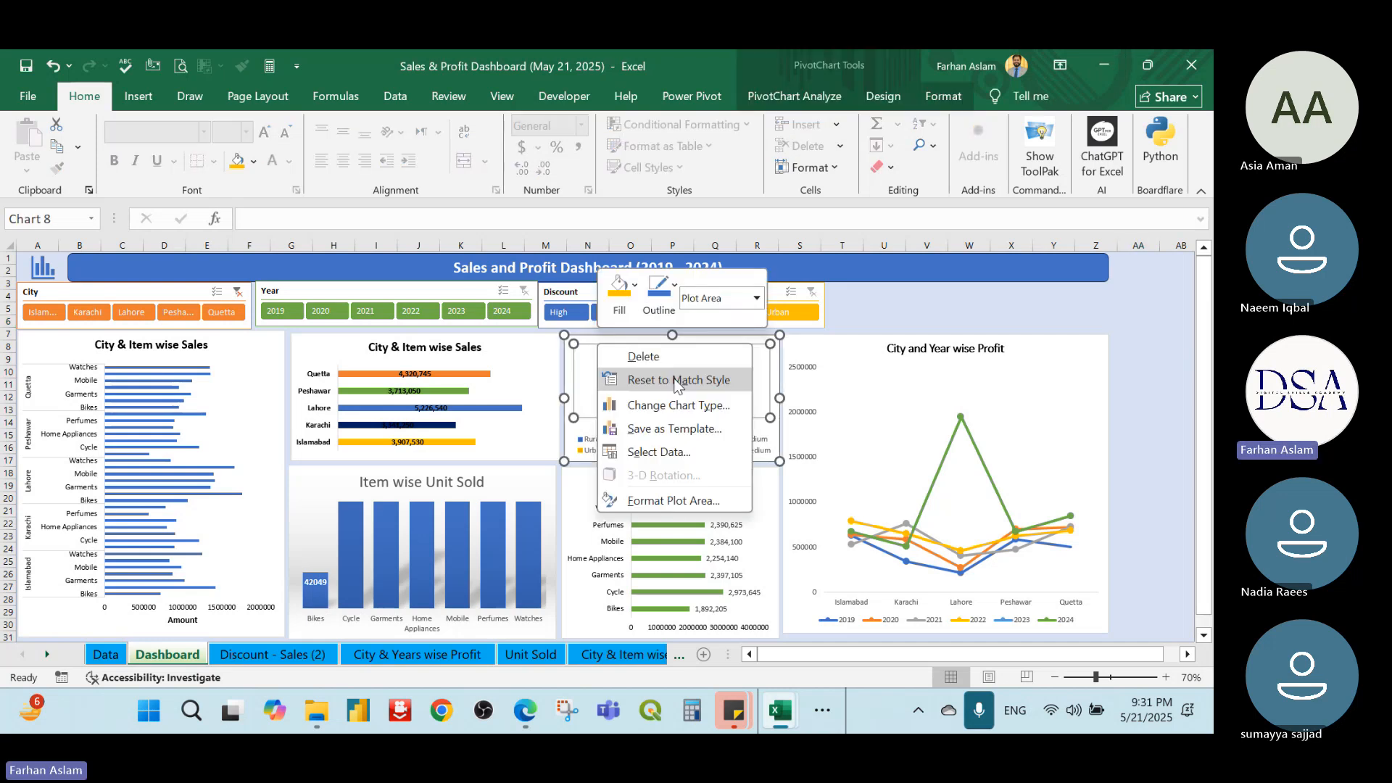
click(703, 409)
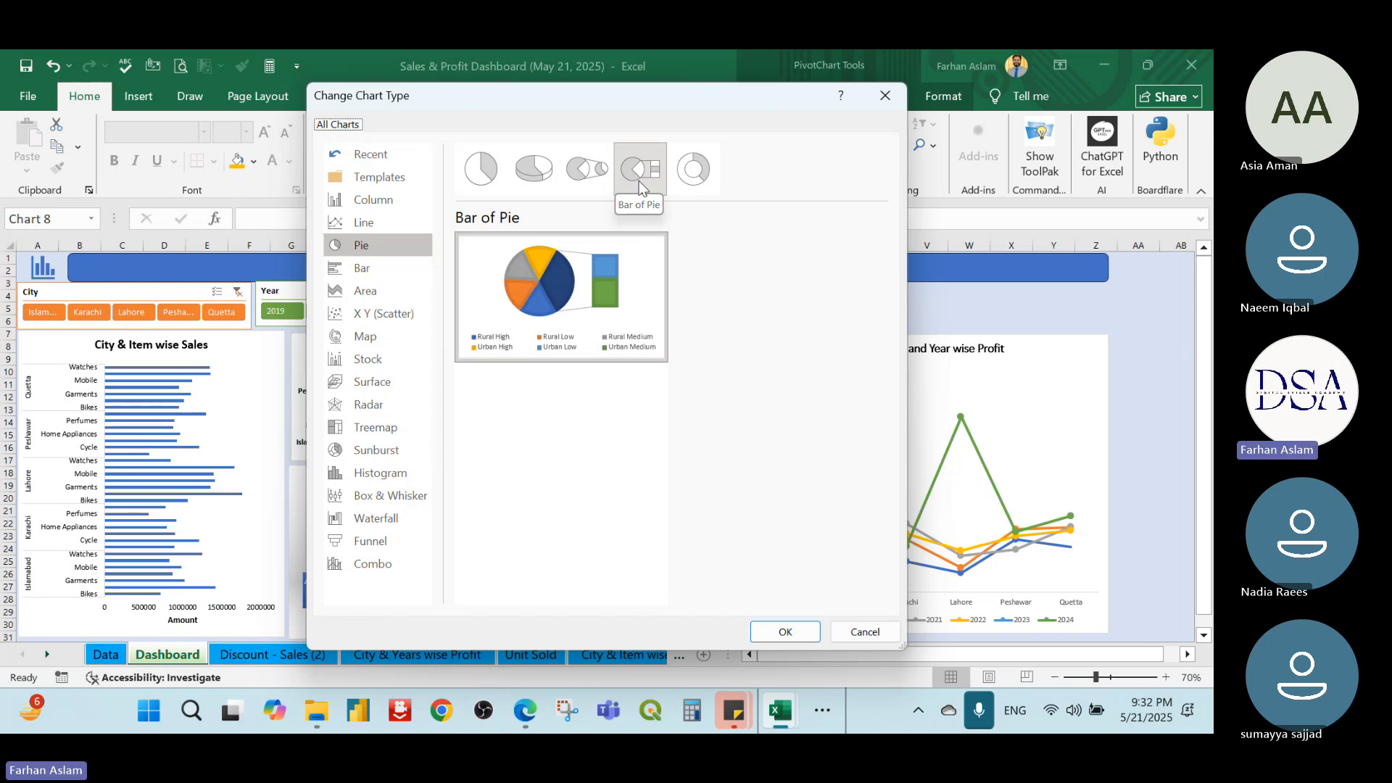
click(585, 184)
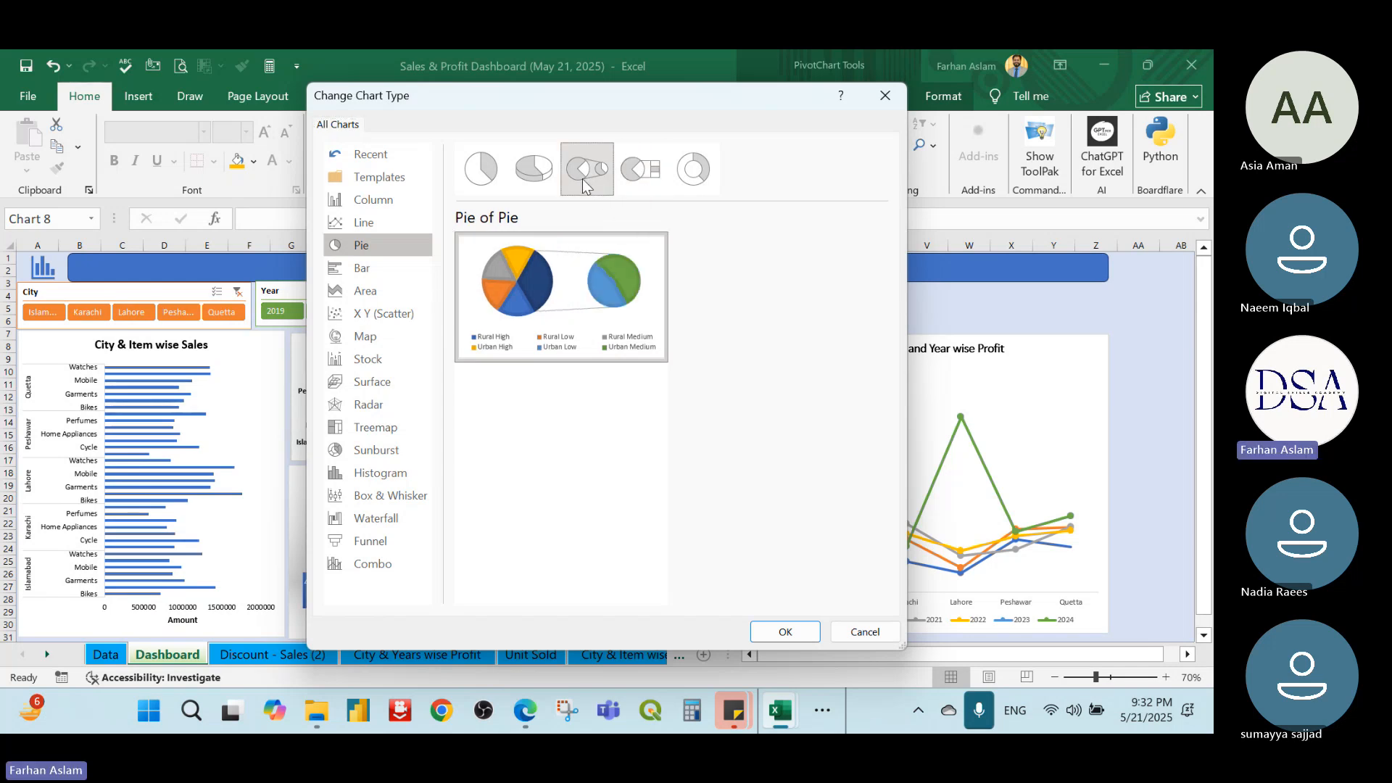
click(641, 188)
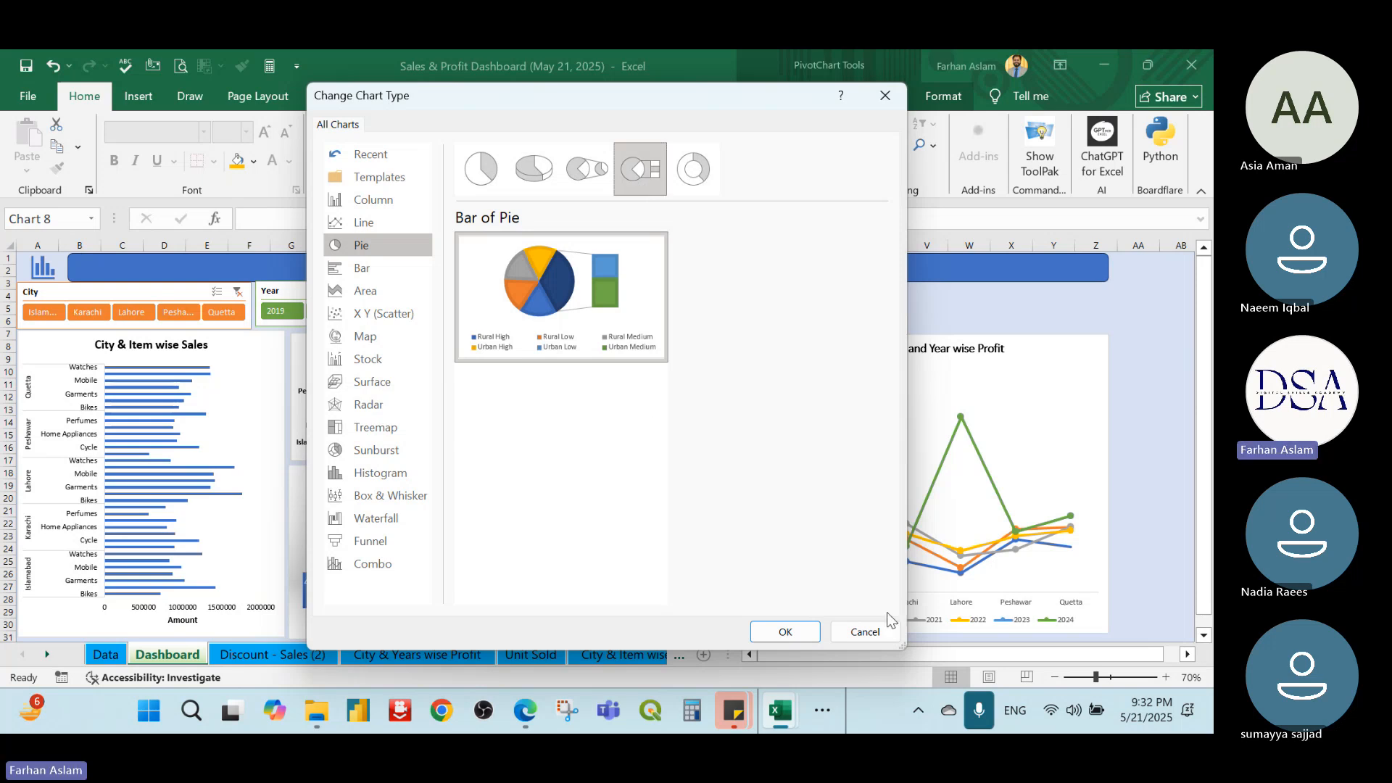
click(873, 631)
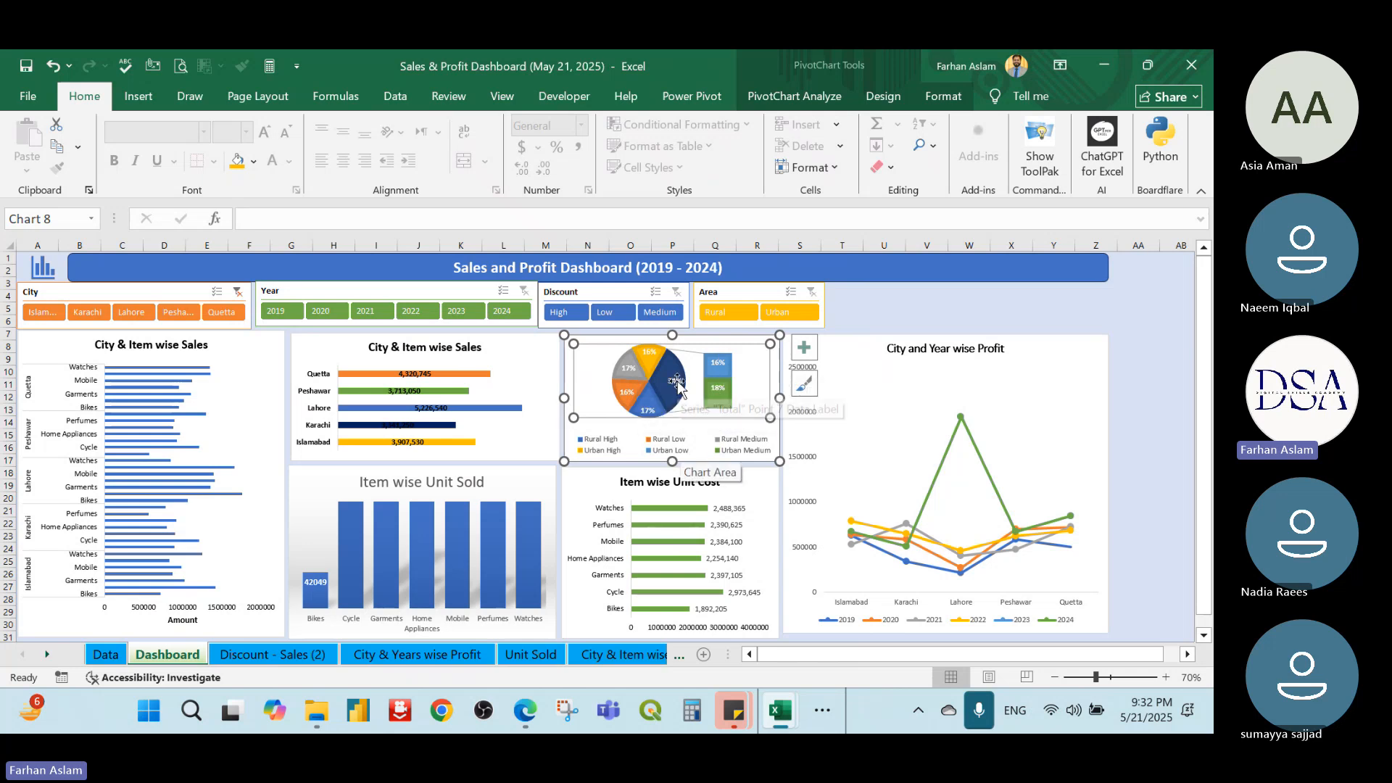
mouse_move(709, 372)
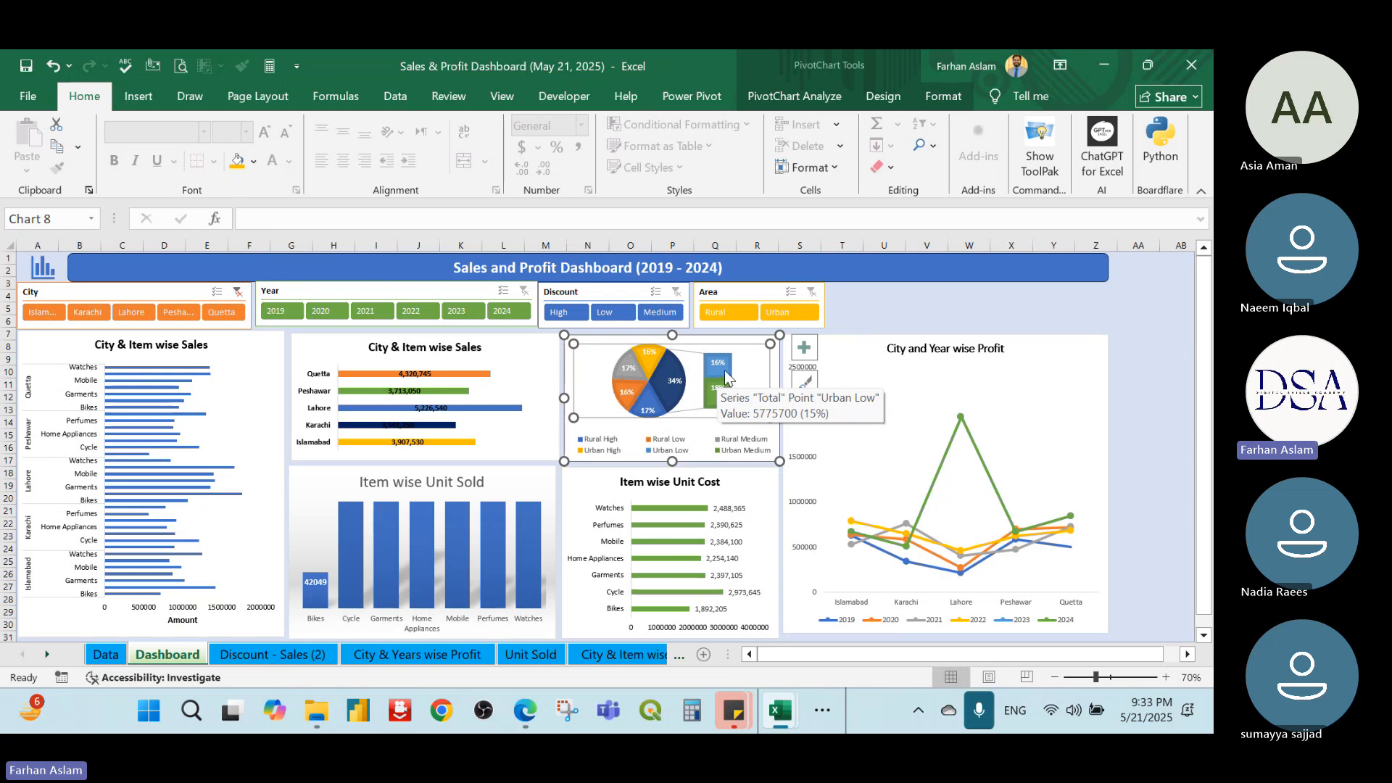
click(880, 309)
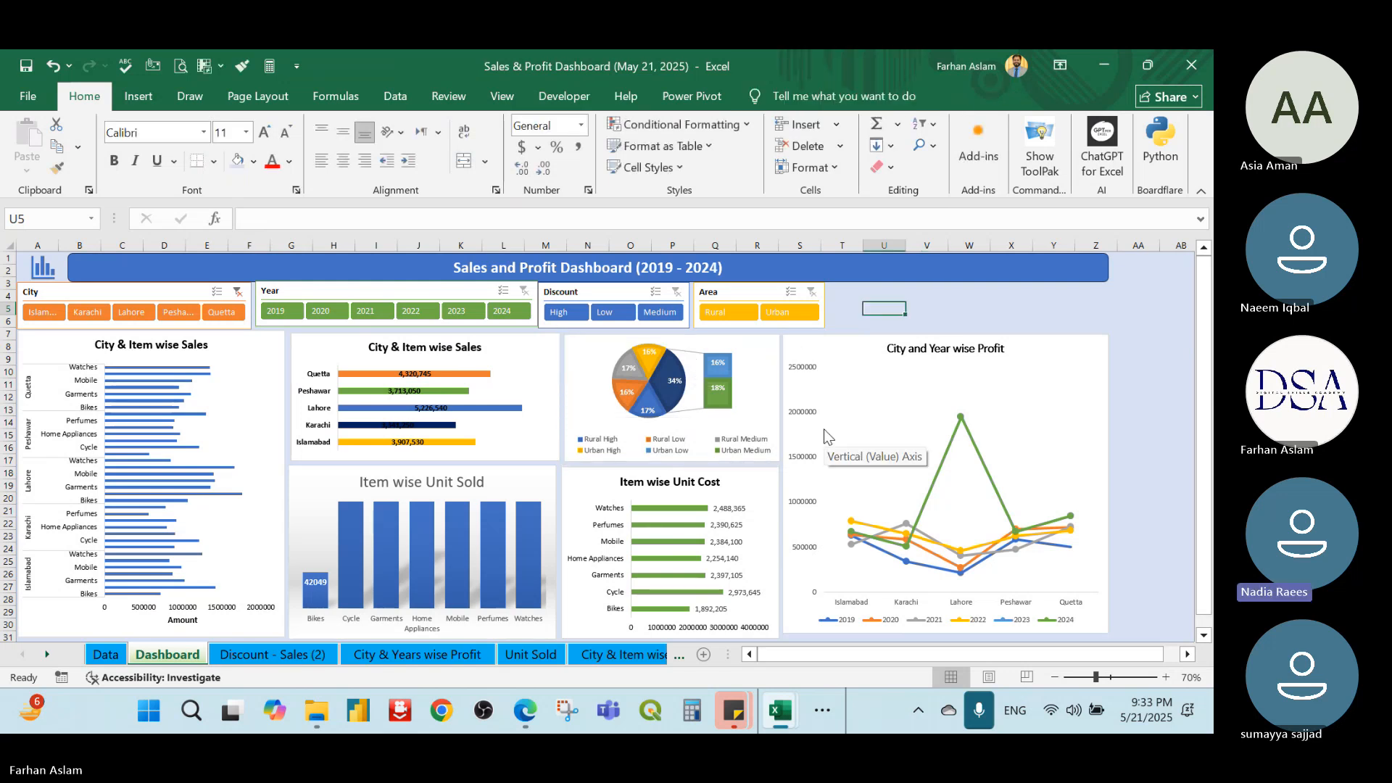
Look through the pivot sheets for the source of the dashboard's area and discount chart, ending on Discount - Sales (2)
click(583, 656)
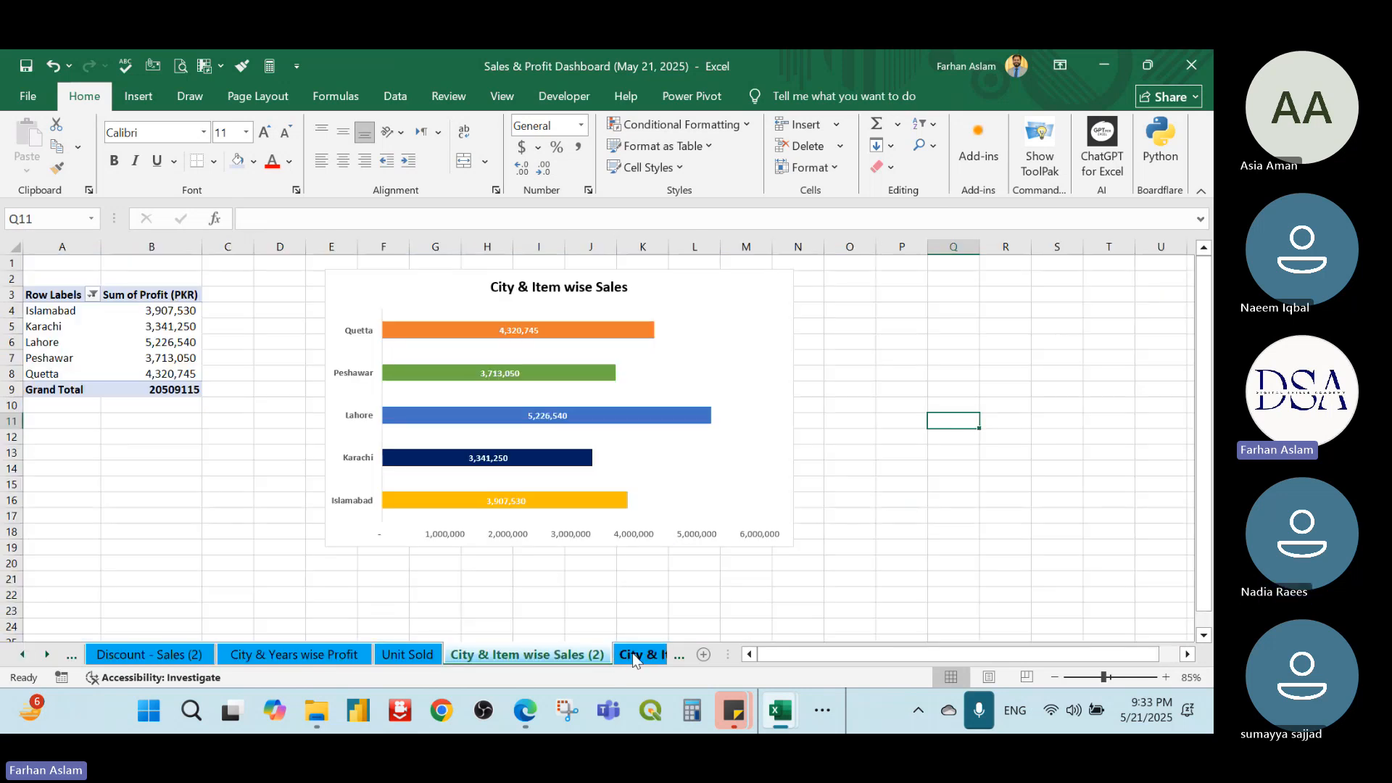
click(632, 655)
click(639, 654)
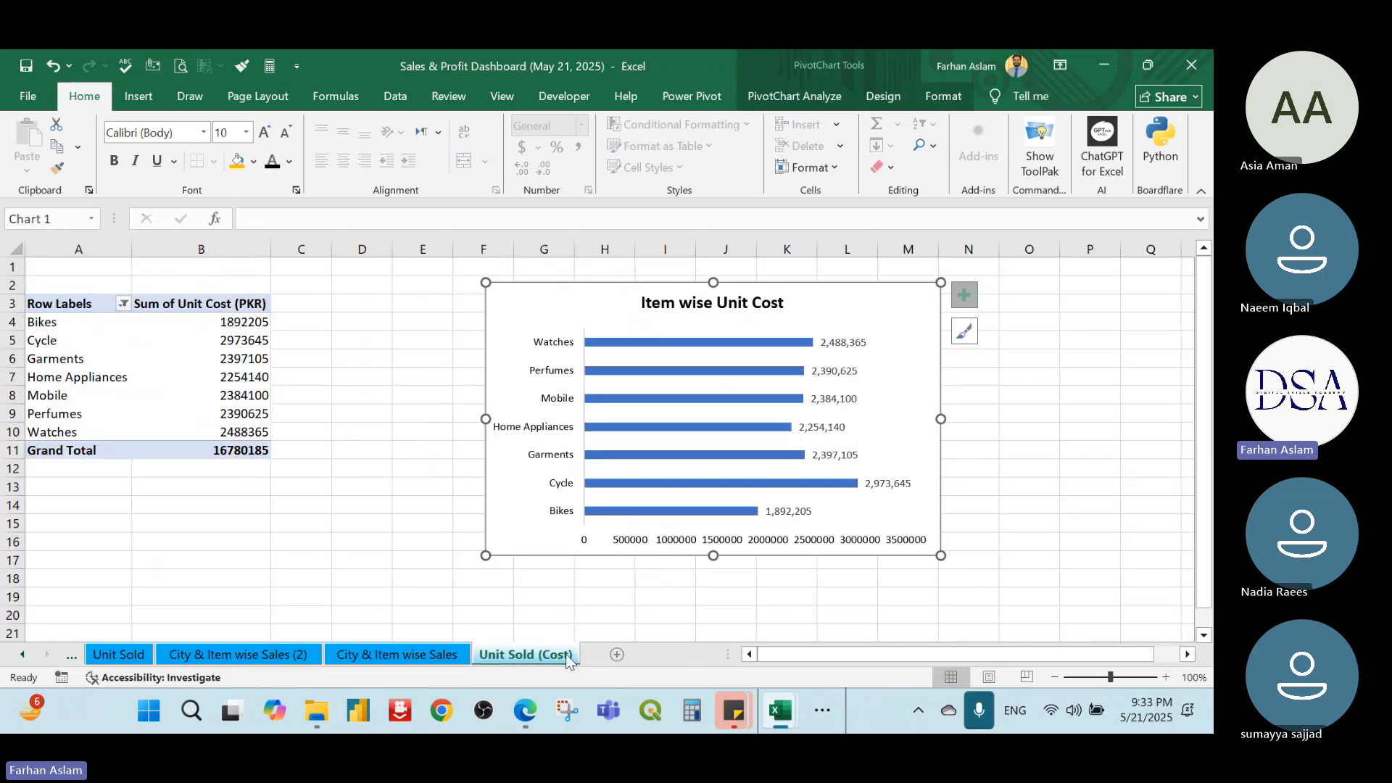
click(406, 655)
click(280, 655)
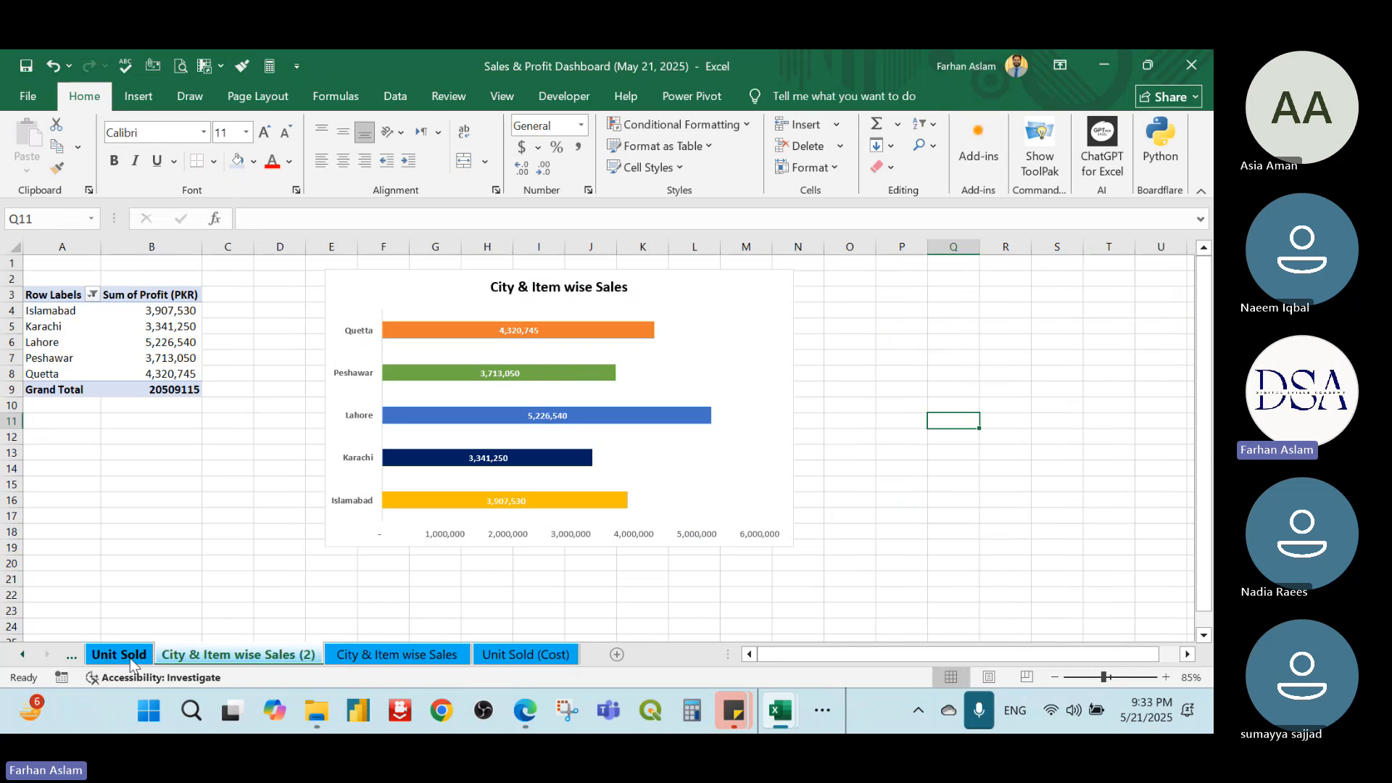
click(119, 654)
click(22, 654)
click(138, 654)
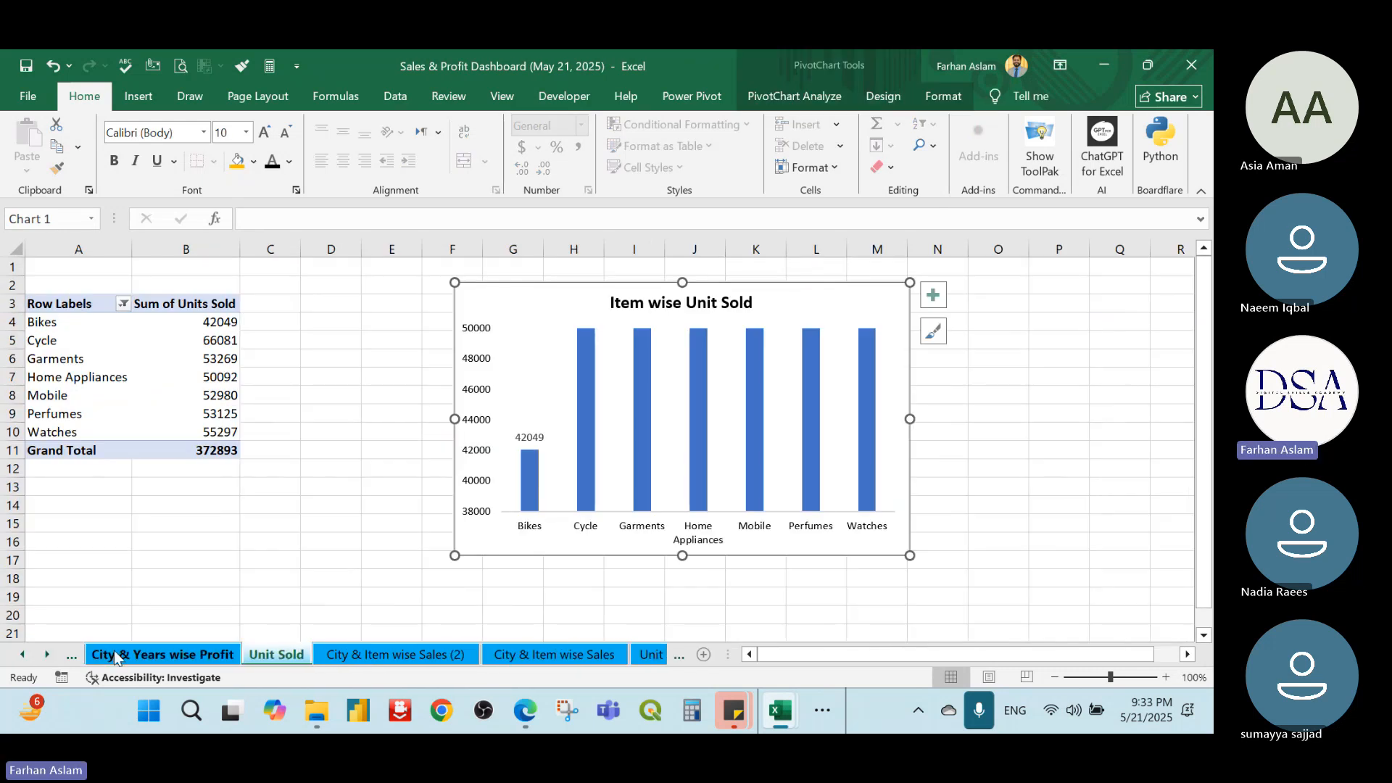
click(24, 656)
click(23, 656)
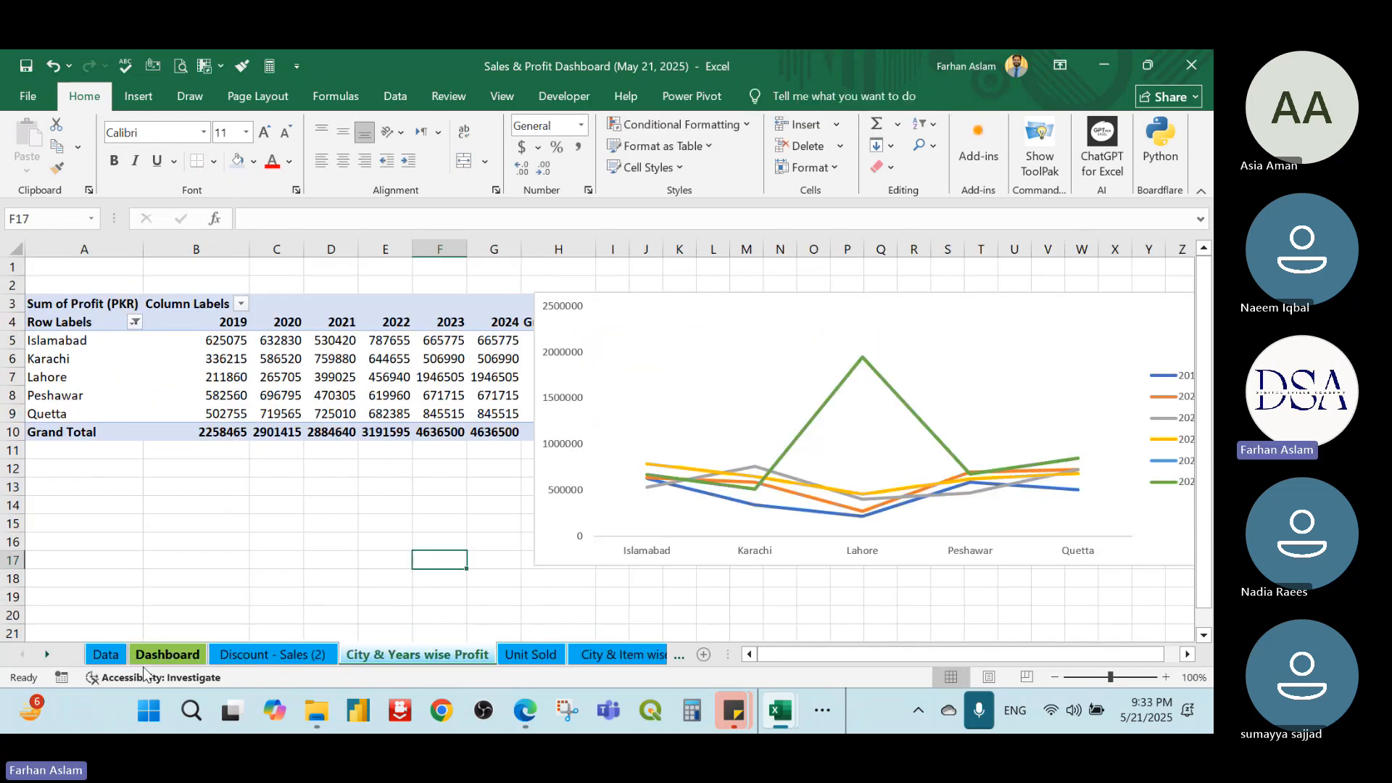
click(240, 655)
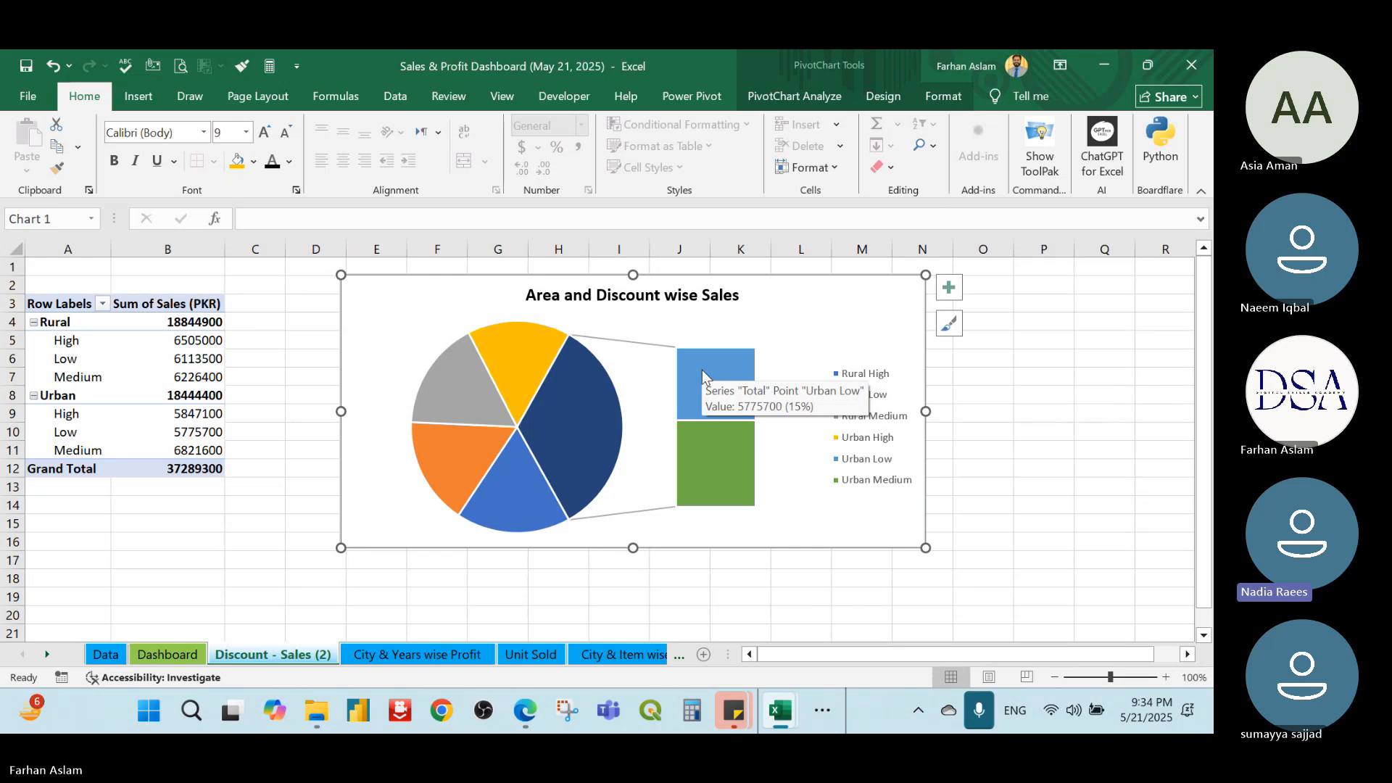
Highlight the Urban Low row, A10:B10, of the pivot table in yellow
click(73, 433)
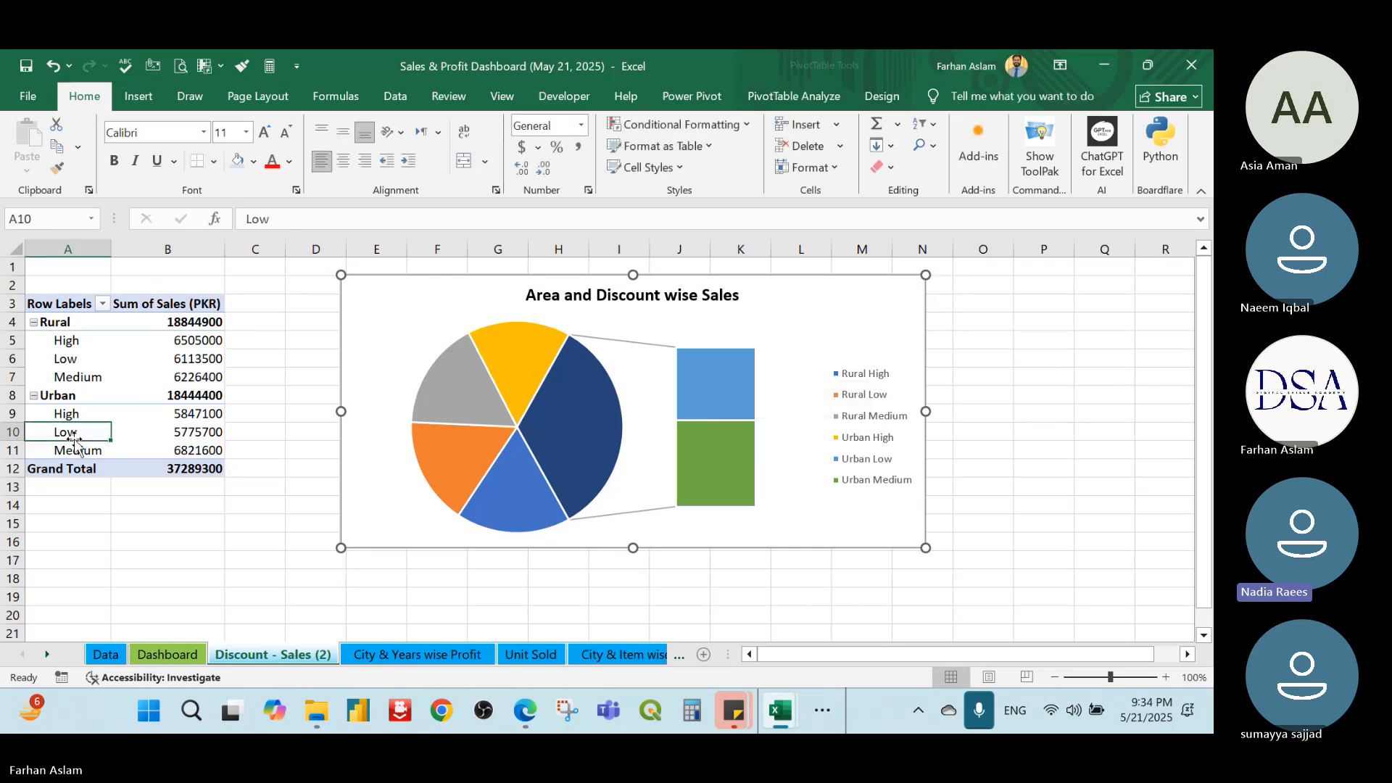
key(shift+Right)
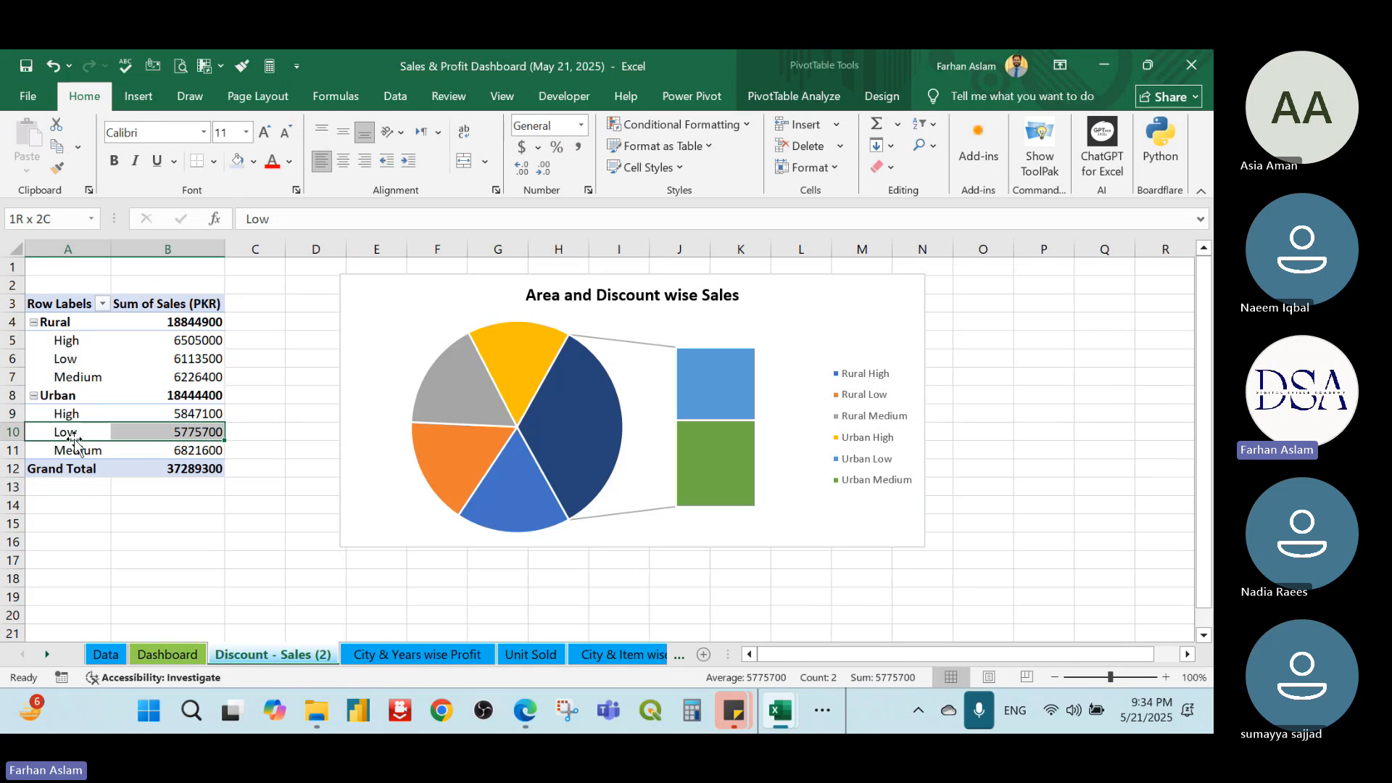
click(254, 161)
click(322, 436)
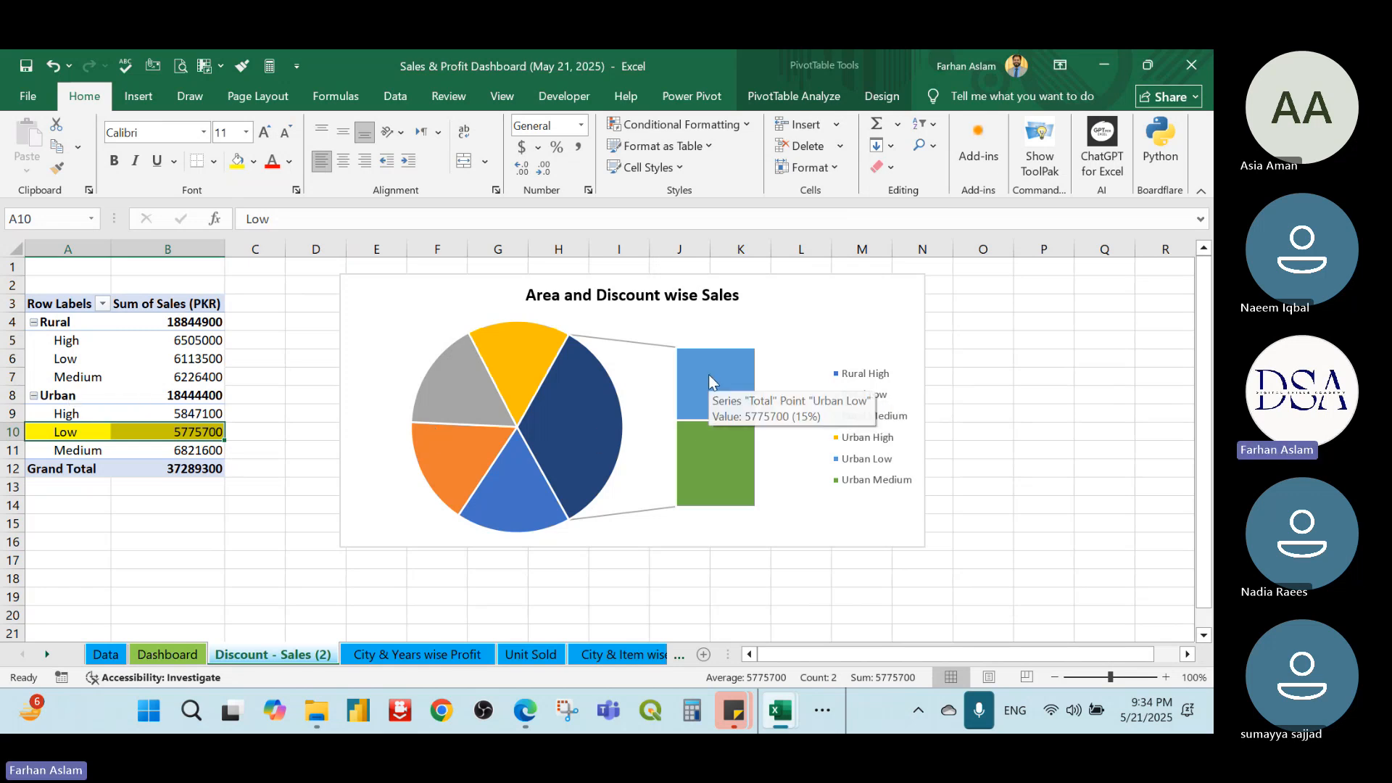
Highlight the Urban Medium row, A11:B11, of the pivot table in yellow
mouse_move(716, 445)
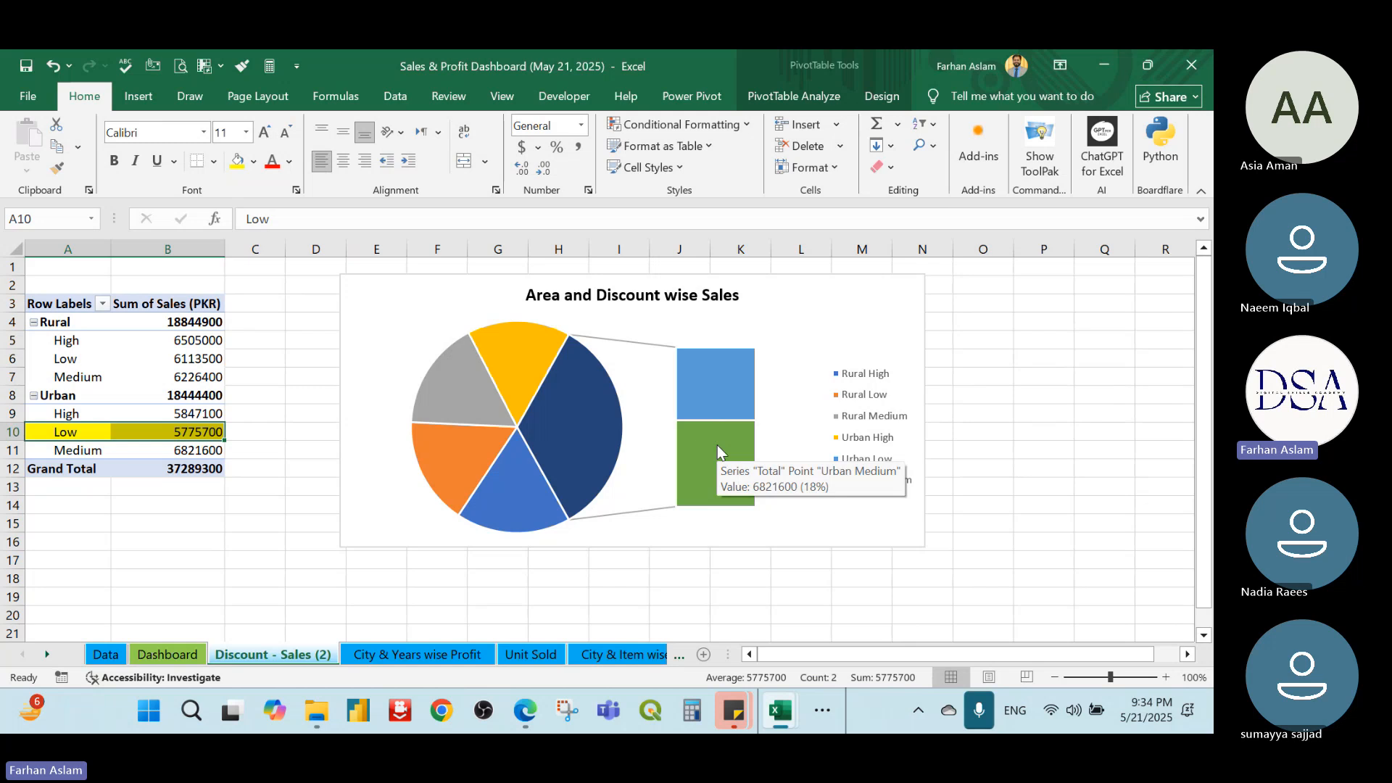
click(209, 451)
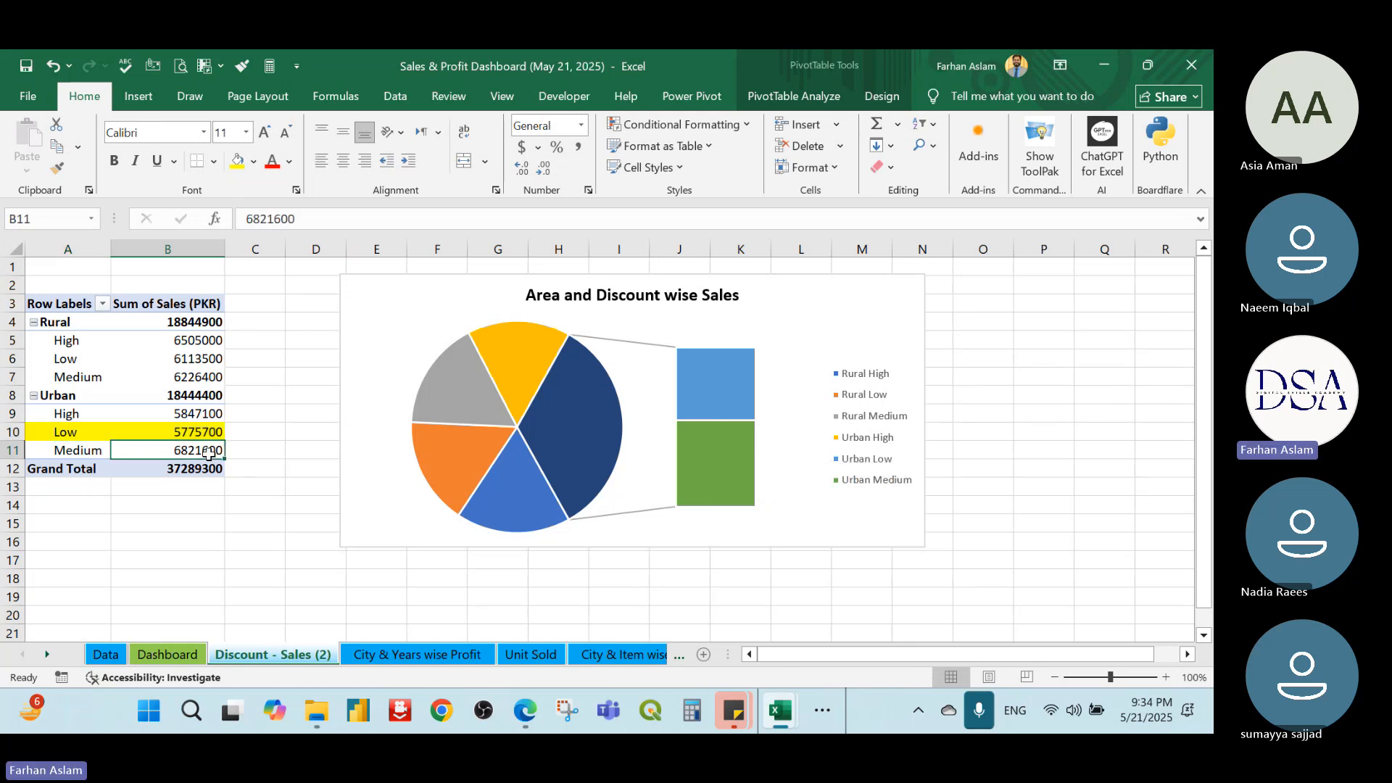
drag(209, 451, 73, 451)
click(237, 161)
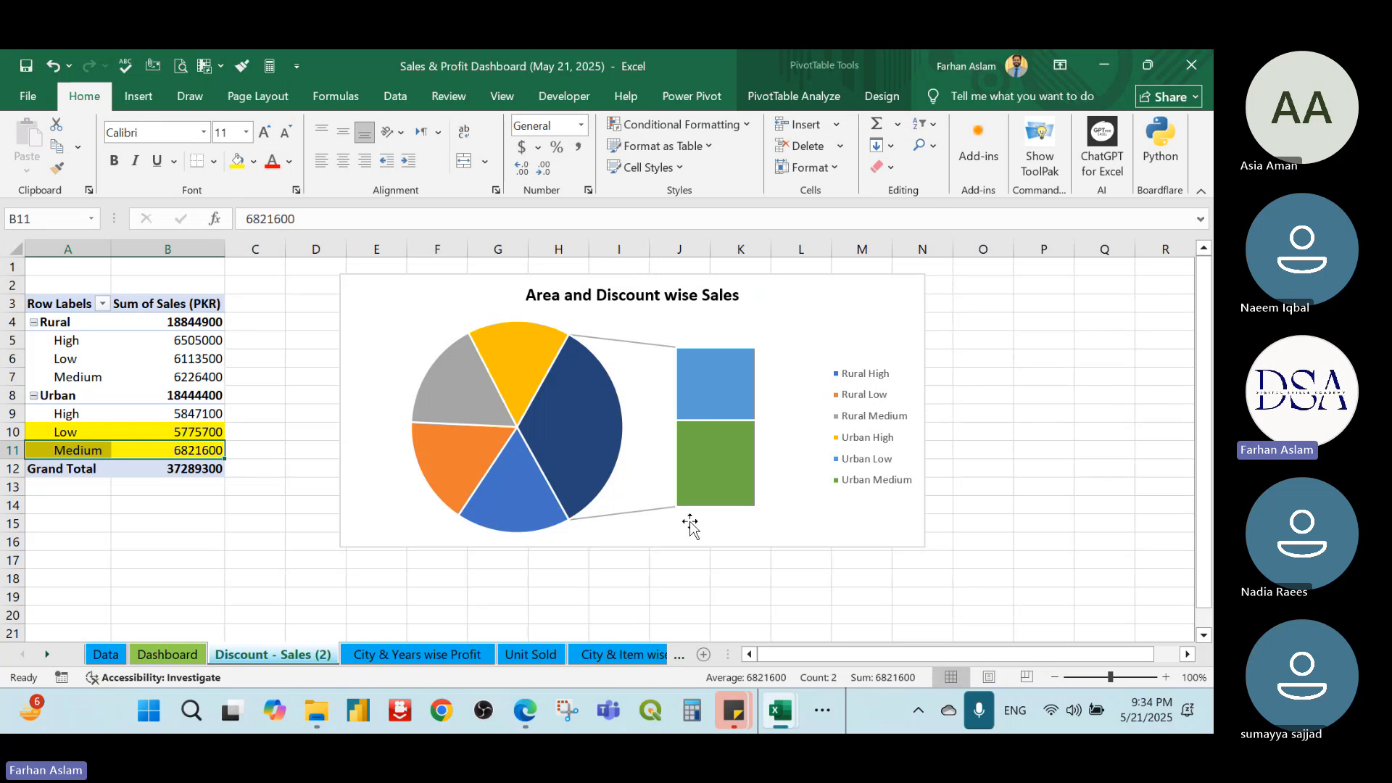
Examine the Bar of Pie slices and the chart's design options on the Discount - Sales (2) sheet
mouse_move(729, 488)
mouse_move(715, 395)
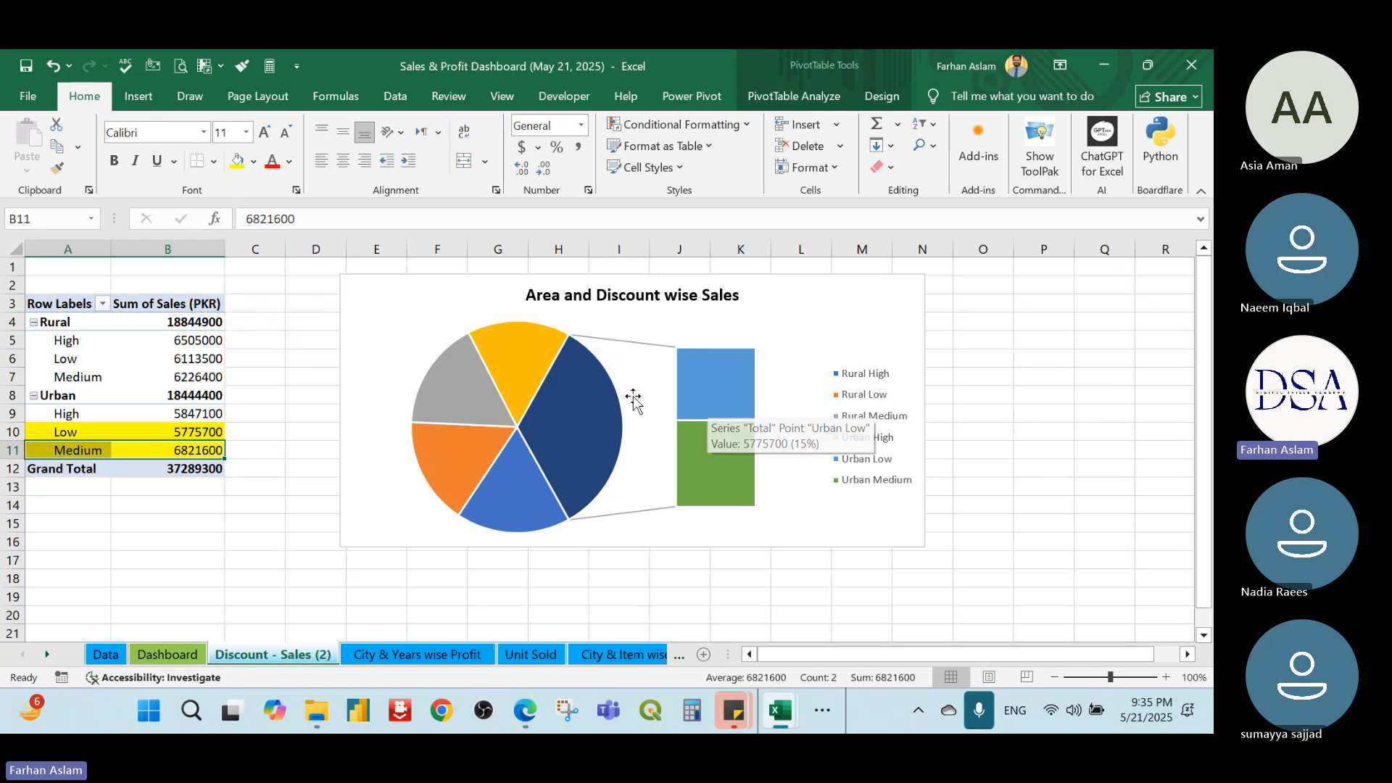
mouse_move(609, 398)
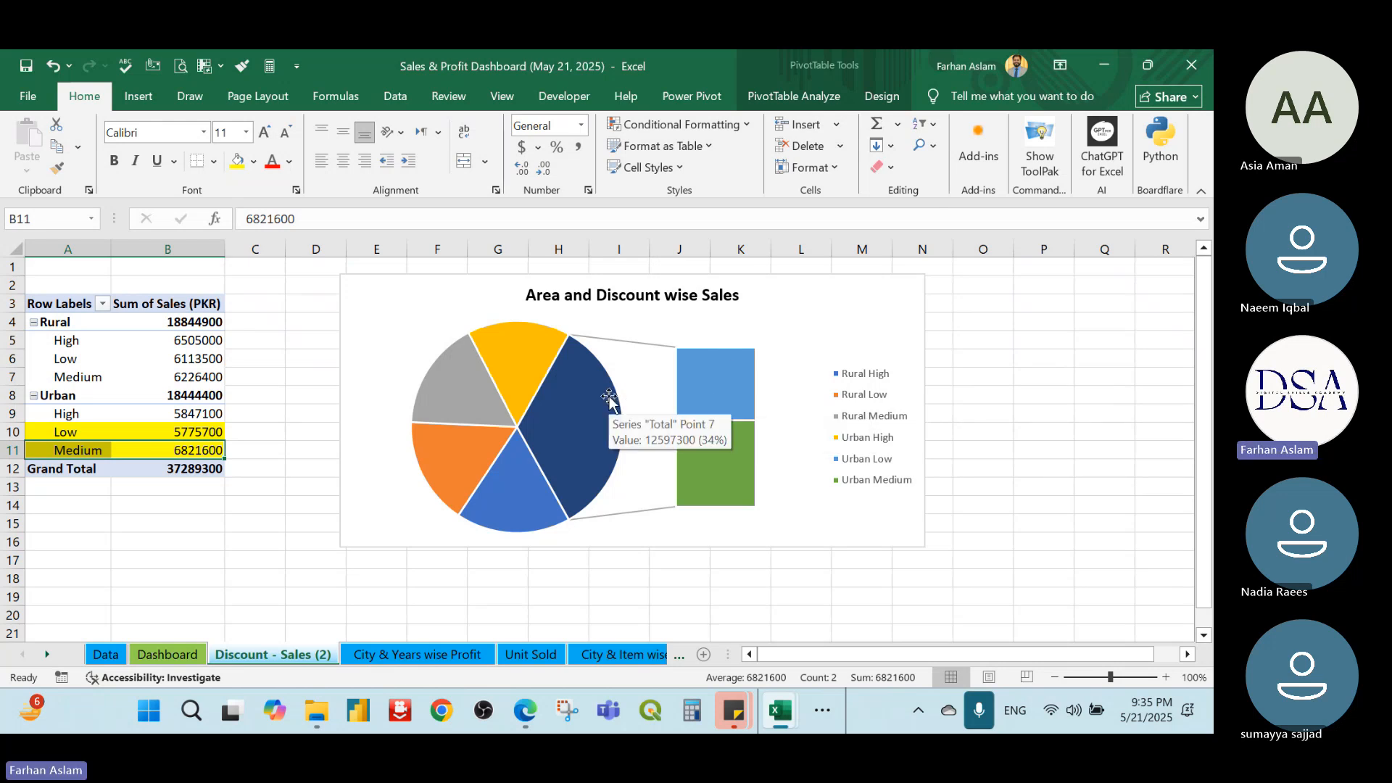
click(881, 96)
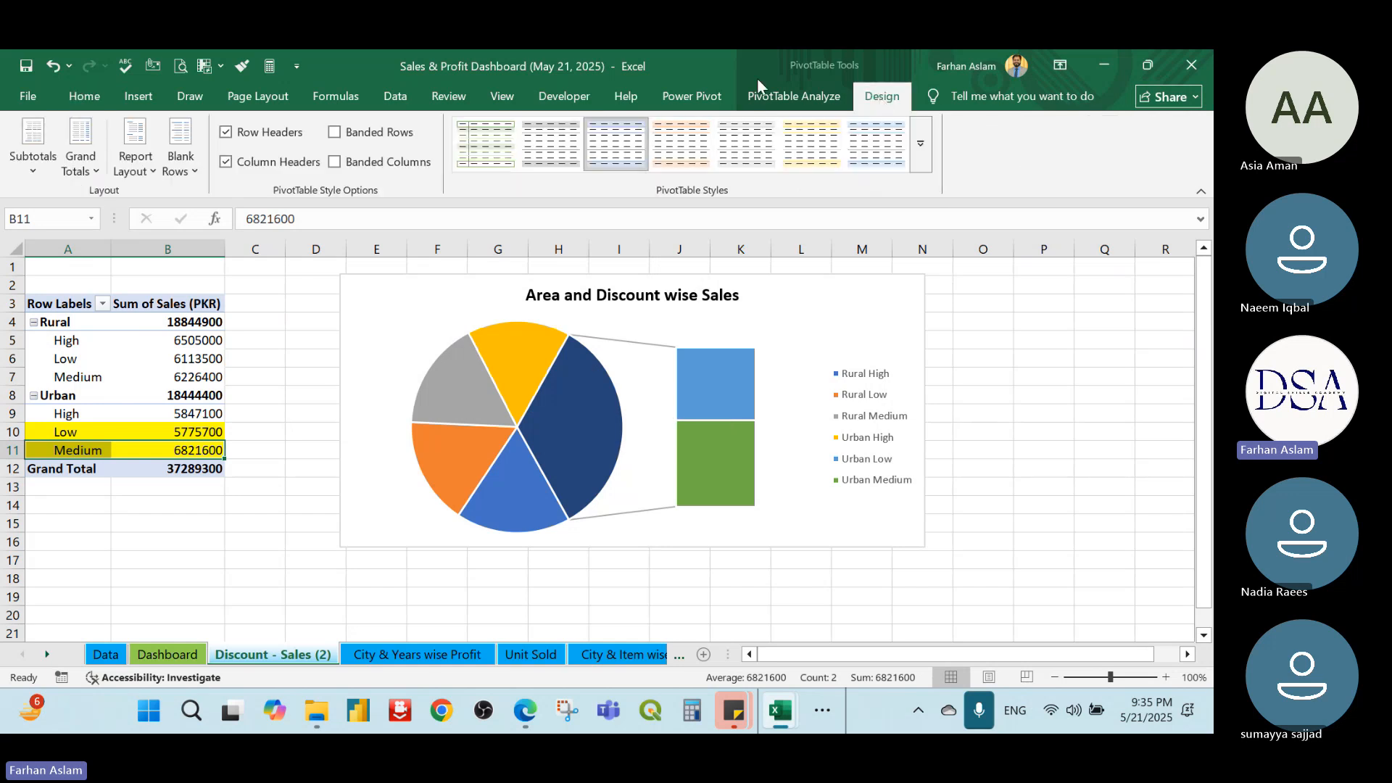
click(793, 97)
click(761, 284)
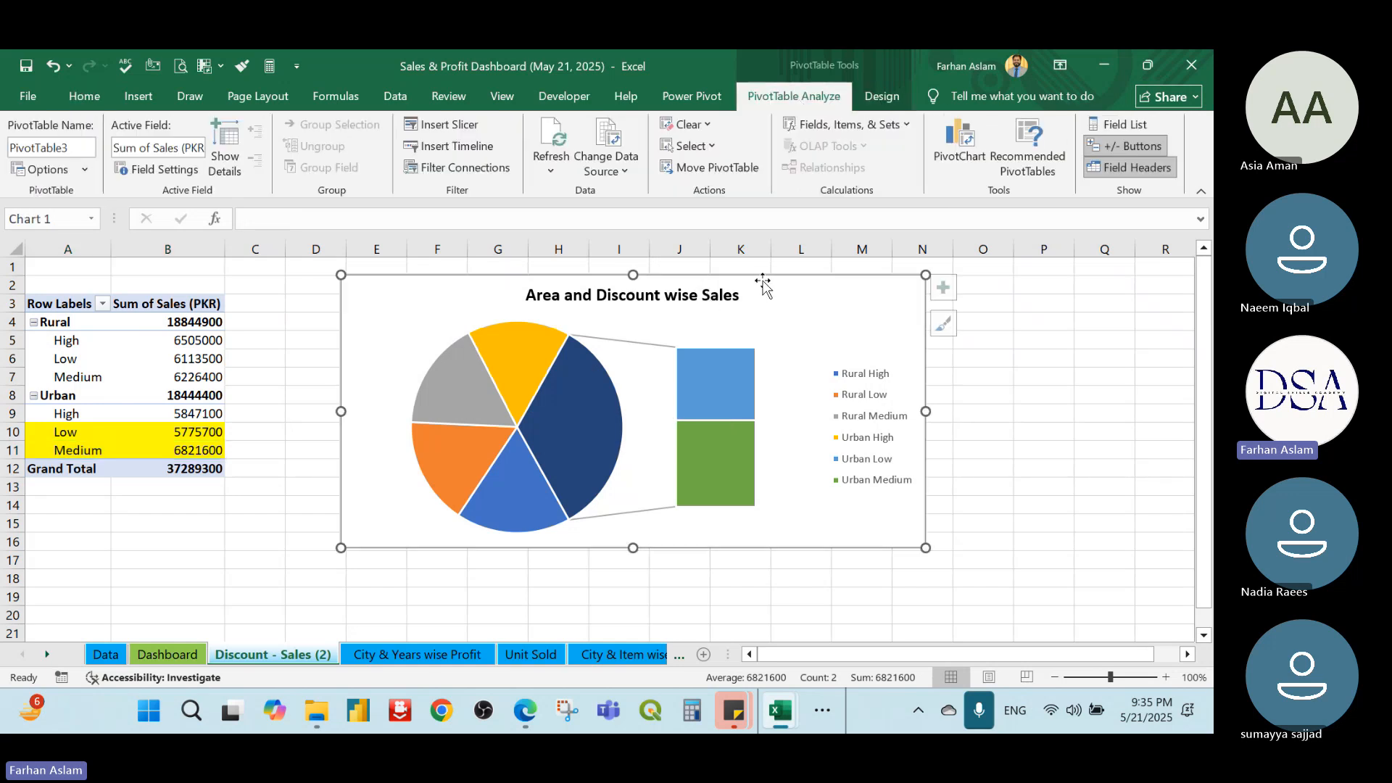
click(882, 99)
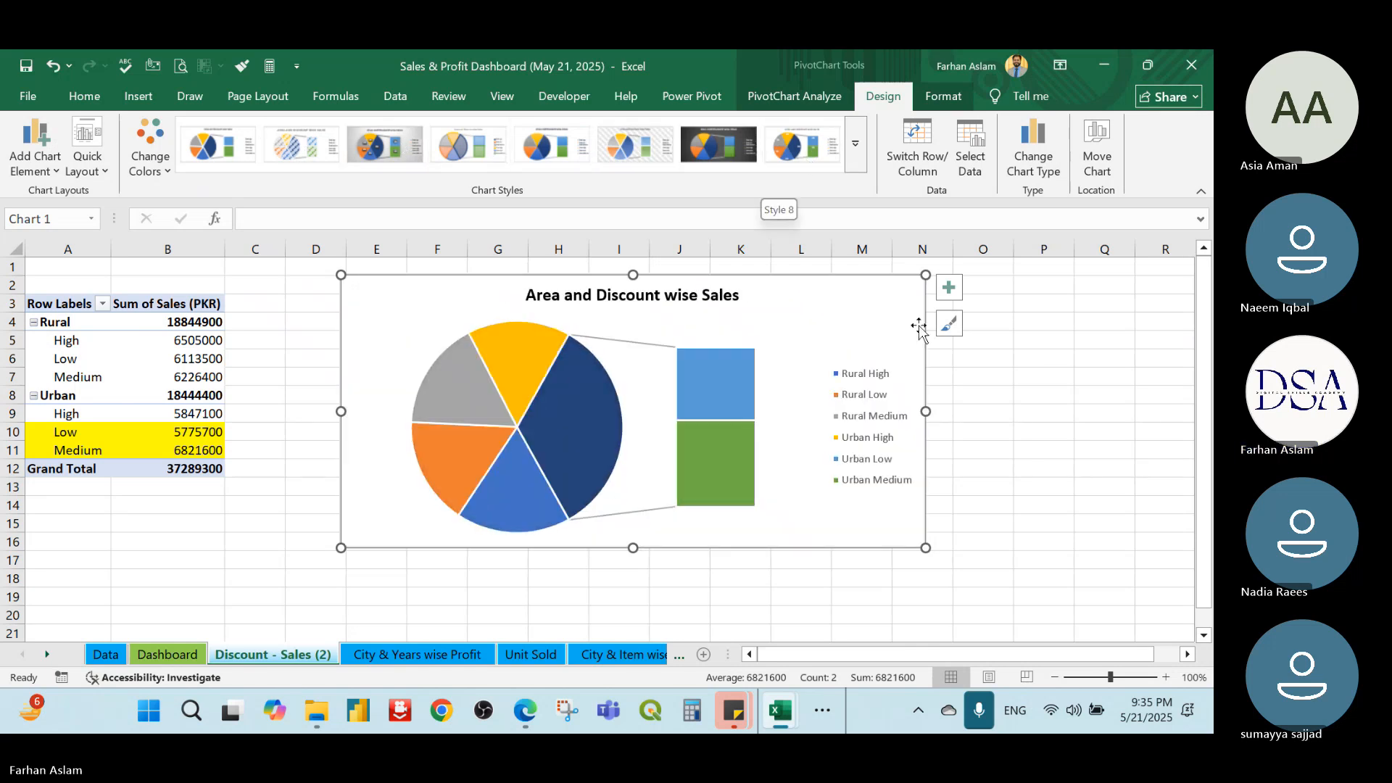
click(1036, 450)
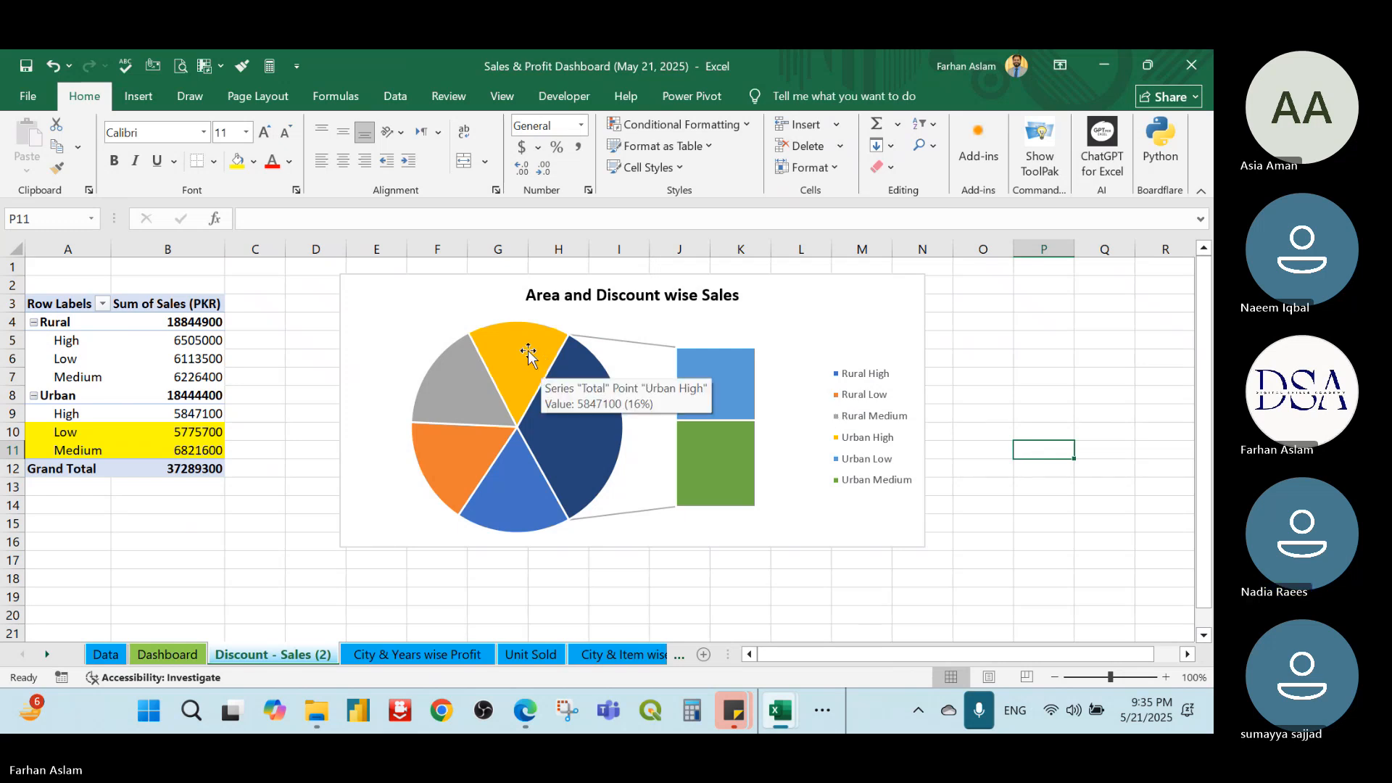
click(786, 296)
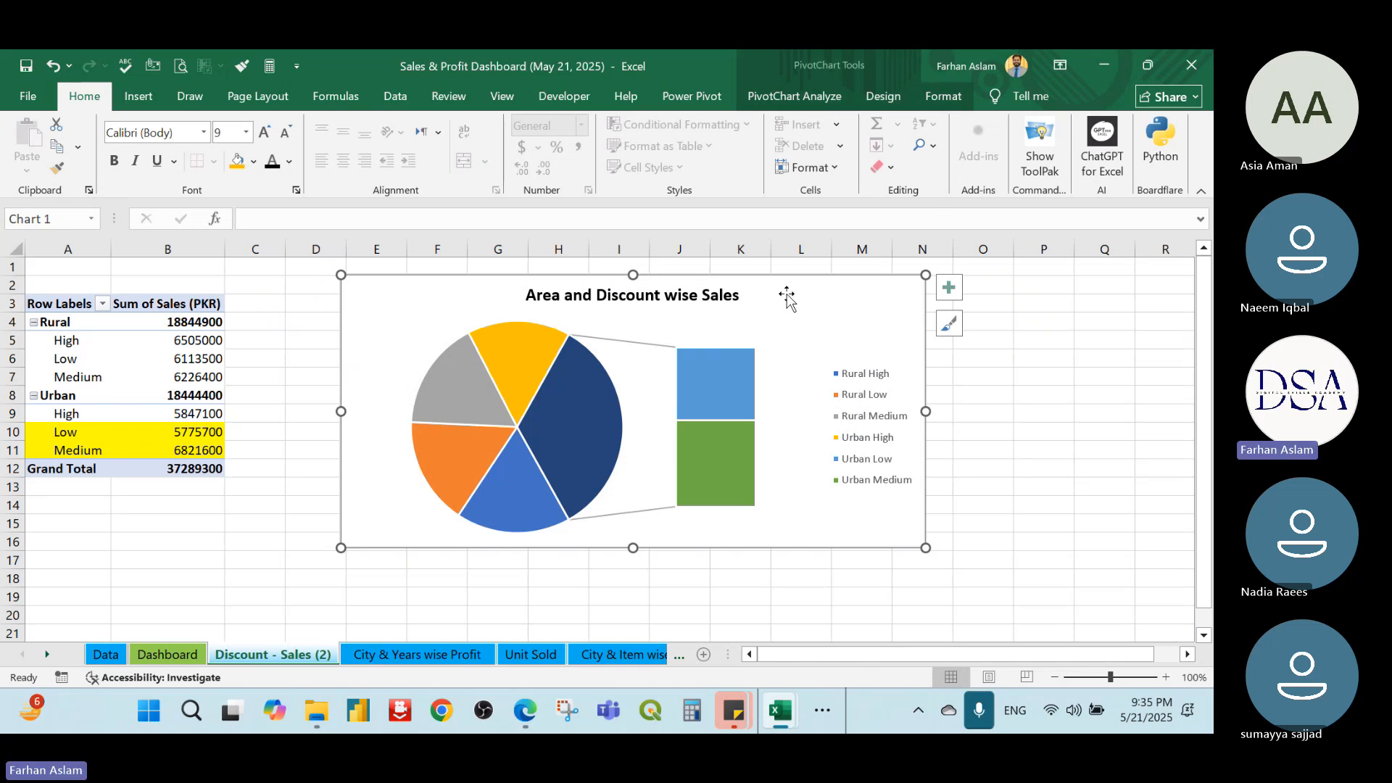
Return to the Dashboard sheet and select the area and discount Bar of Pie chart
click(110, 655)
click(168, 654)
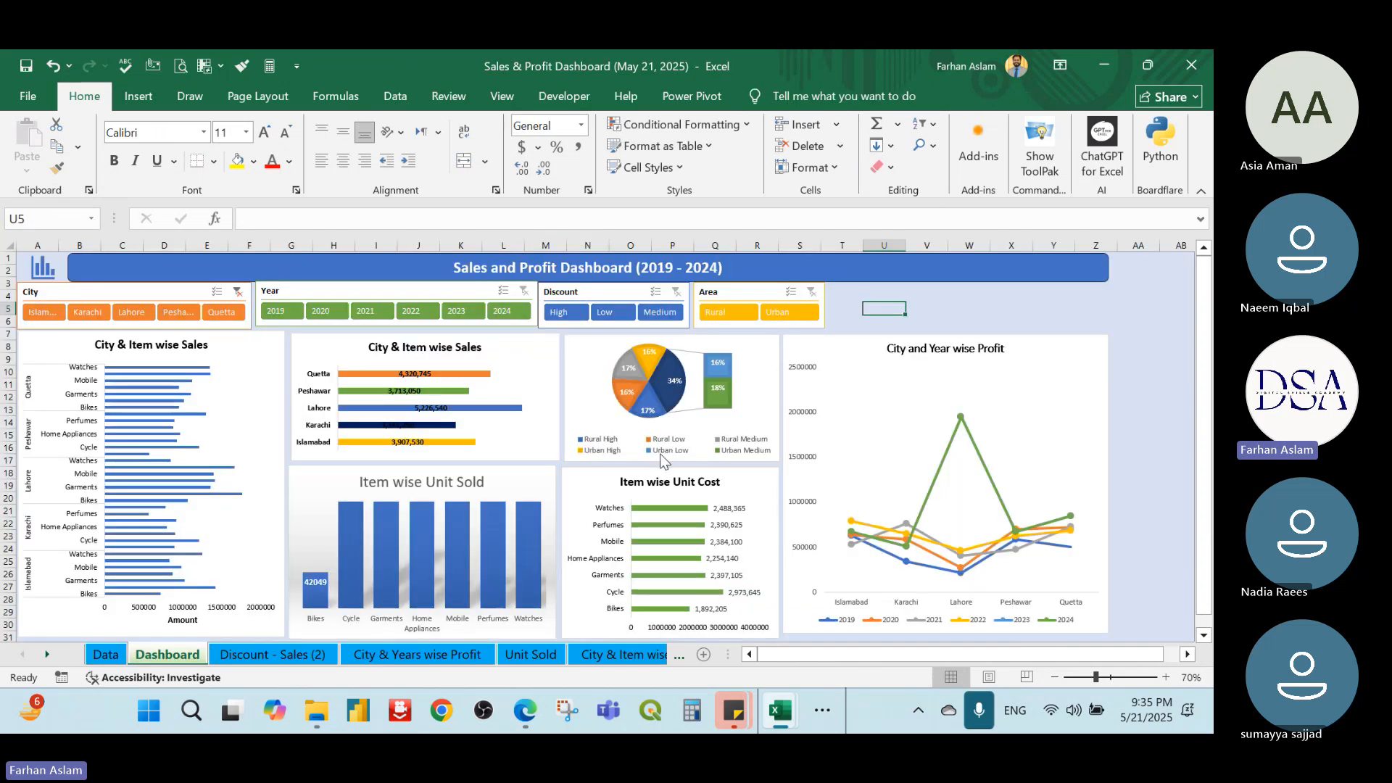
click(758, 352)
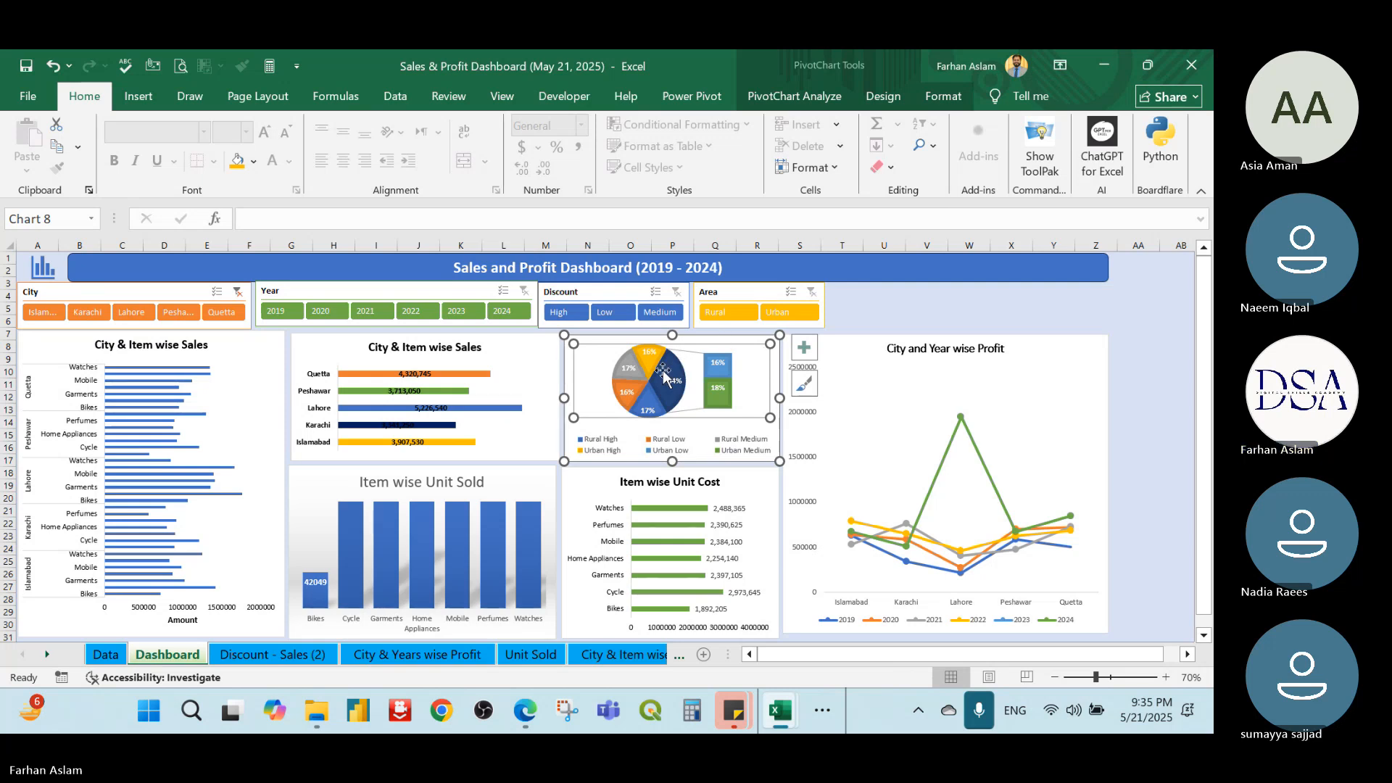
Look through the plot area's fill, border and effects options for the dashboard's area and discount chart
right_click(600, 360)
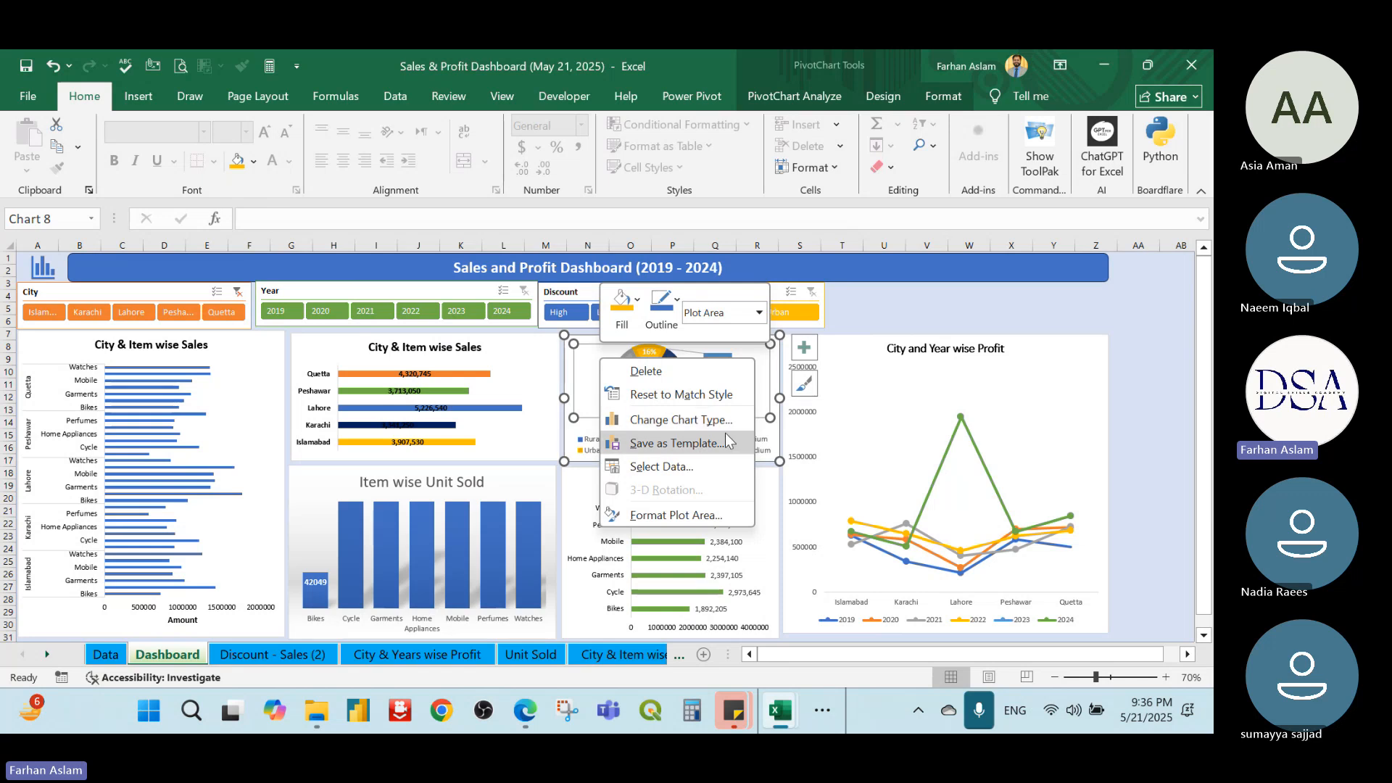
key(Escape)
click(925, 296)
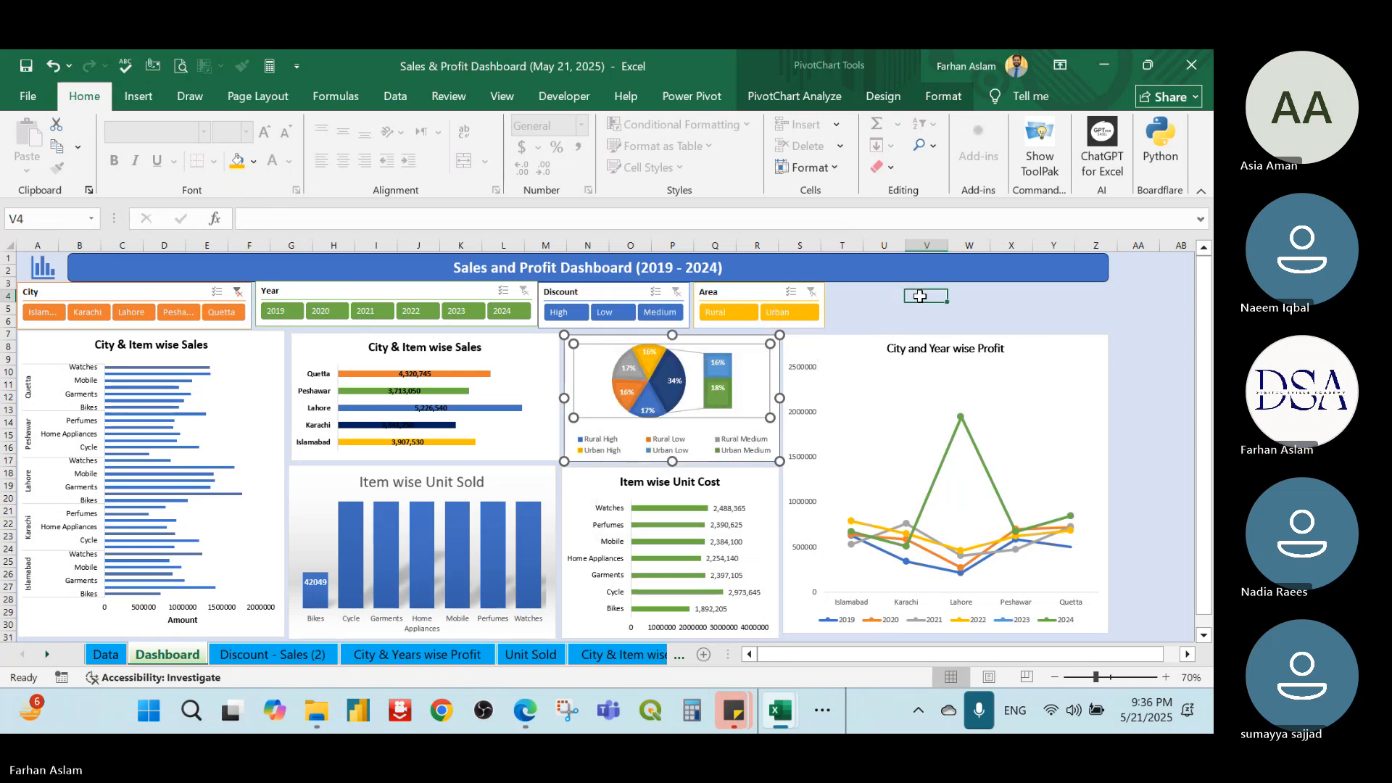
click(873, 345)
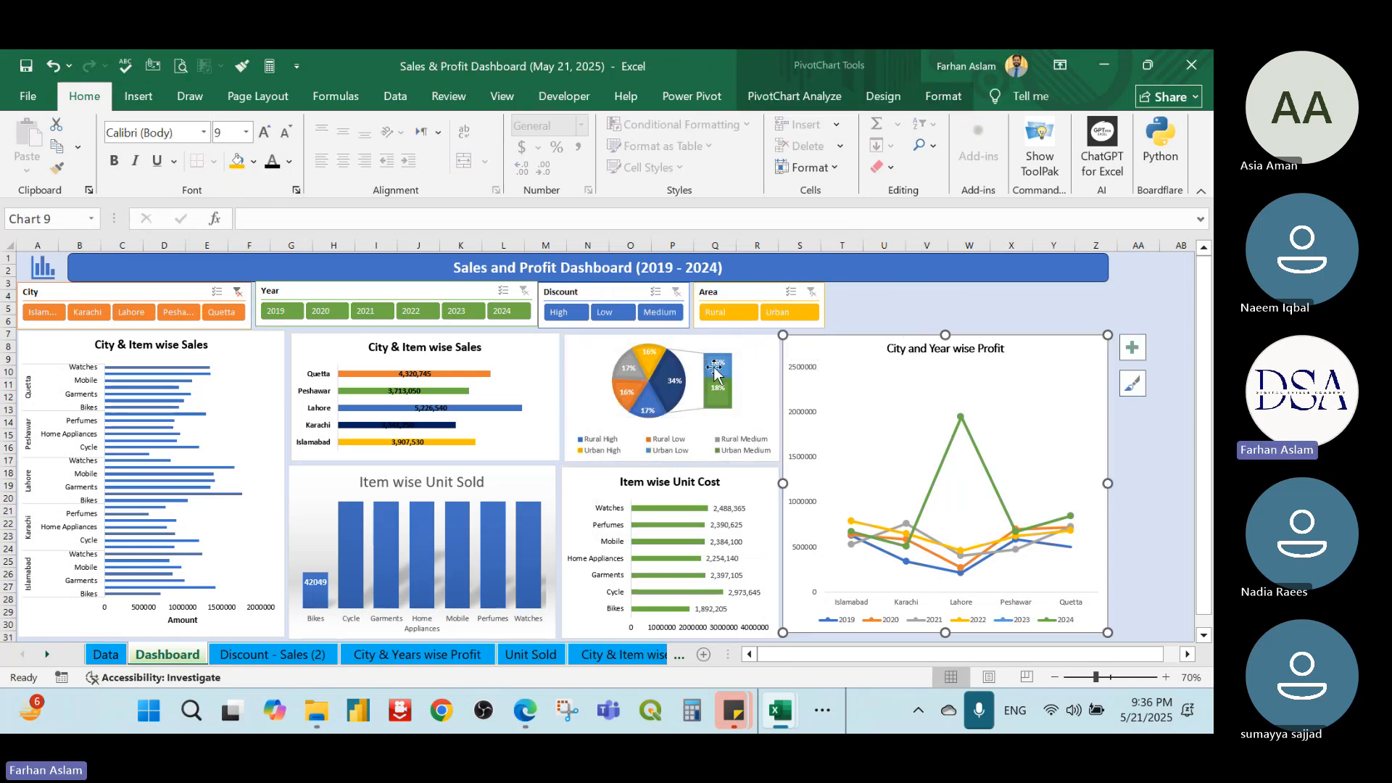
click(635, 375)
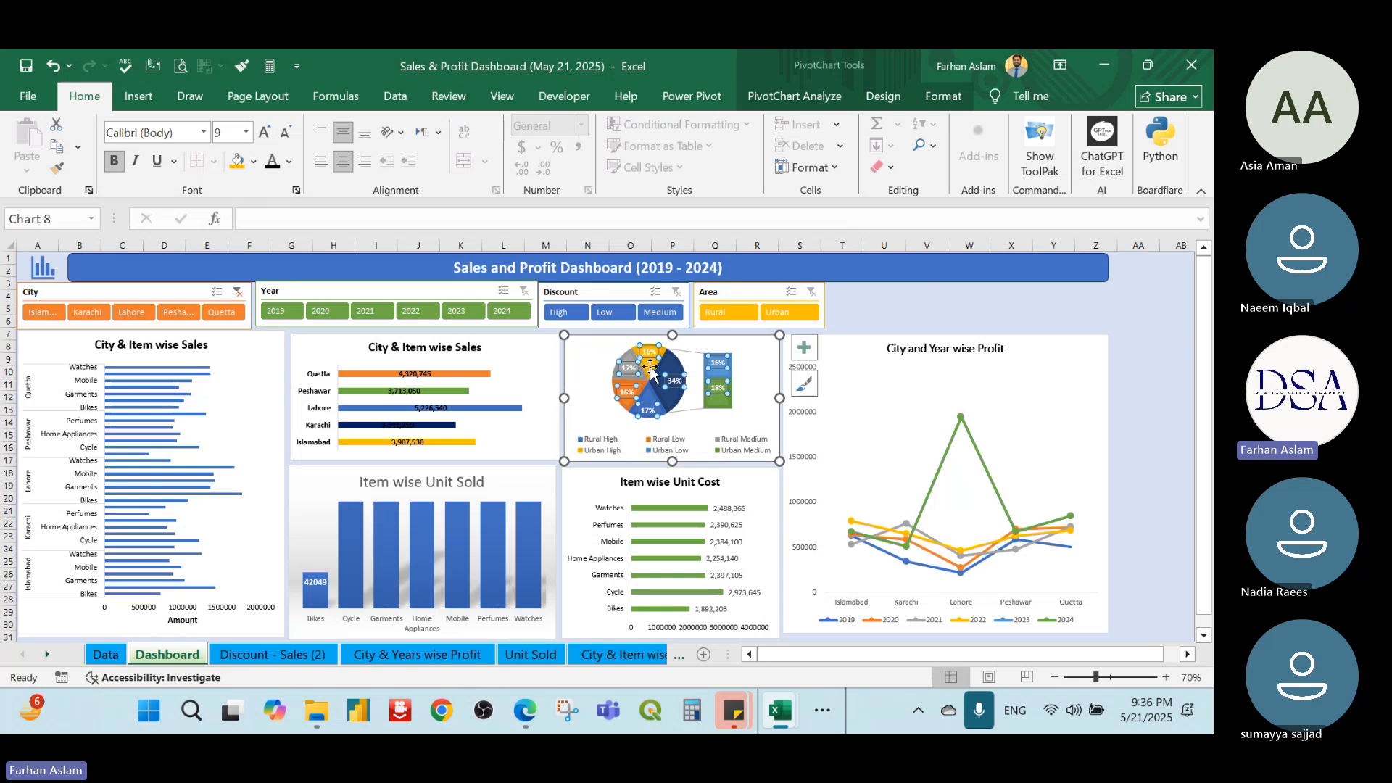
click(686, 366)
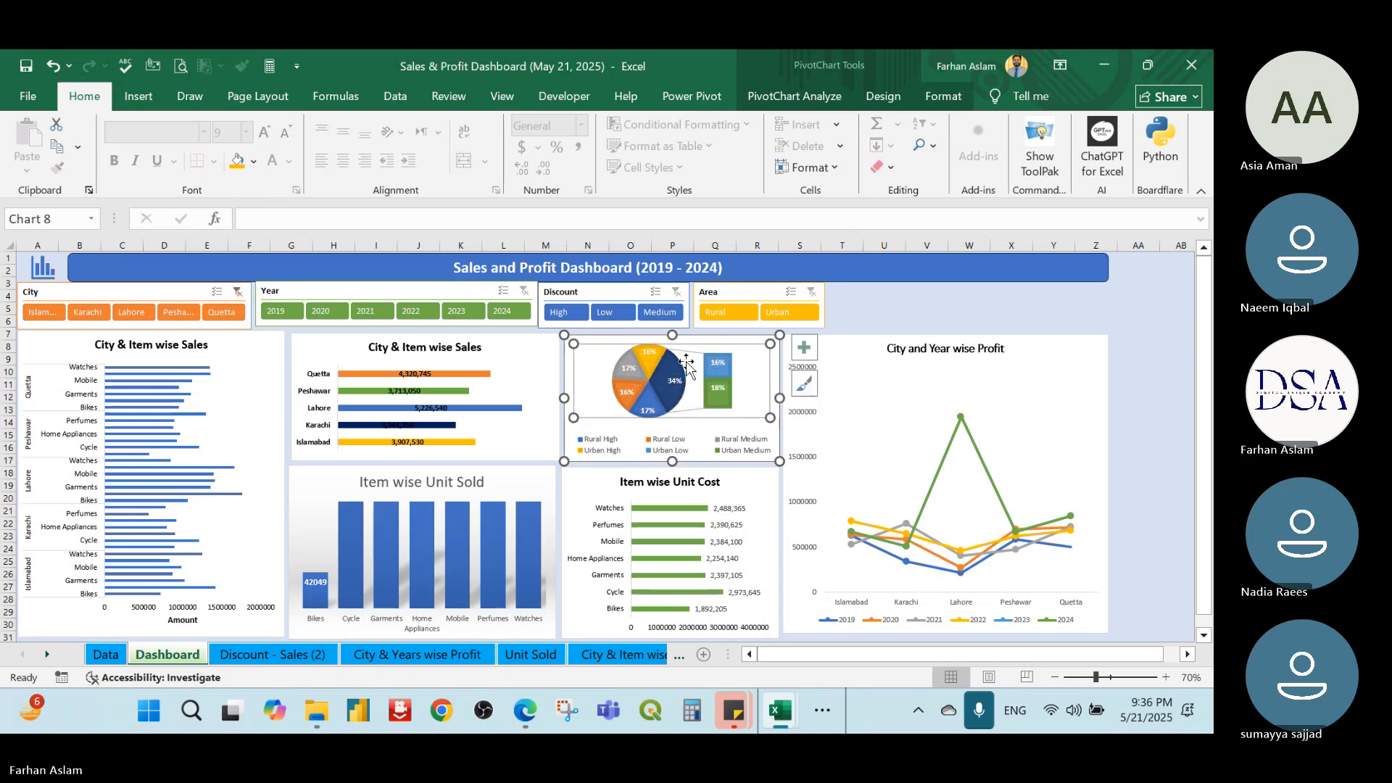
right_click(686, 366)
click(724, 518)
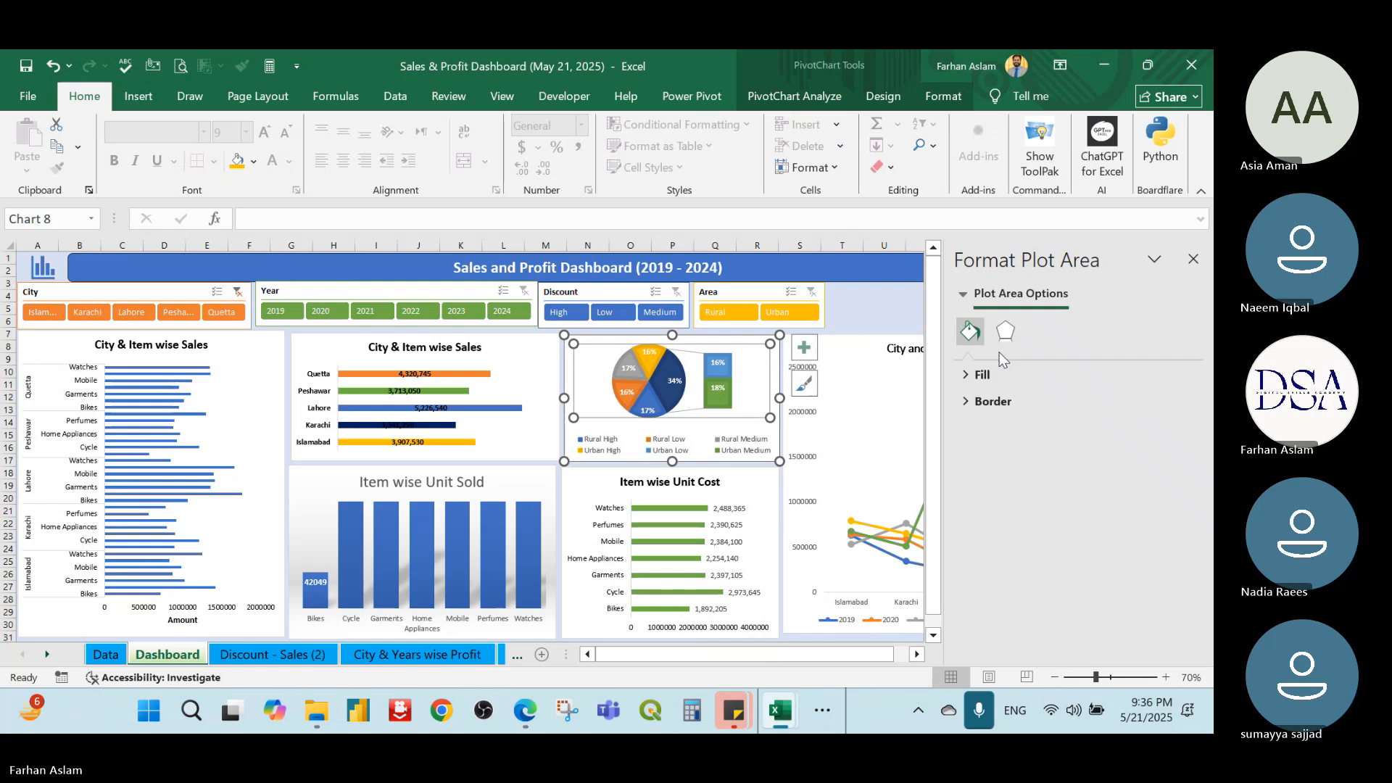
click(1013, 330)
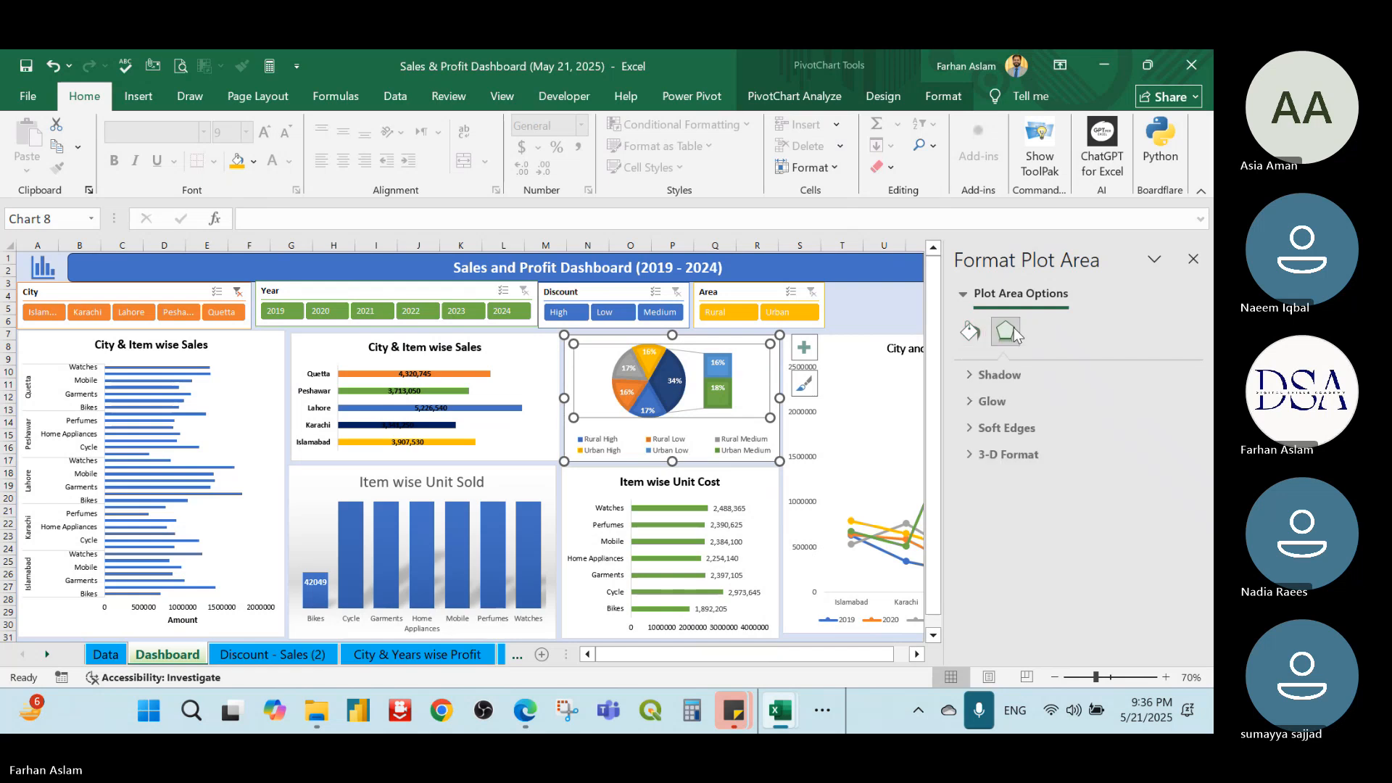
click(972, 333)
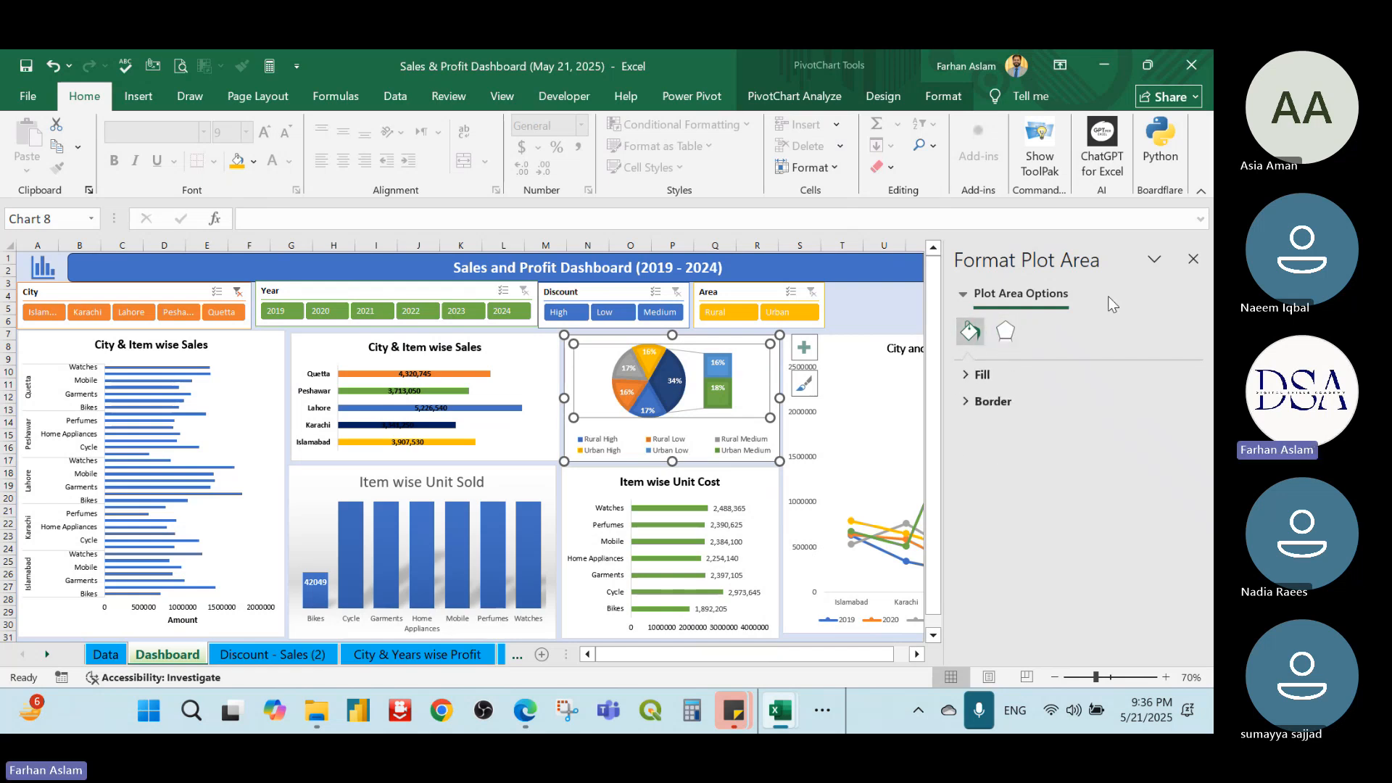
click(1193, 259)
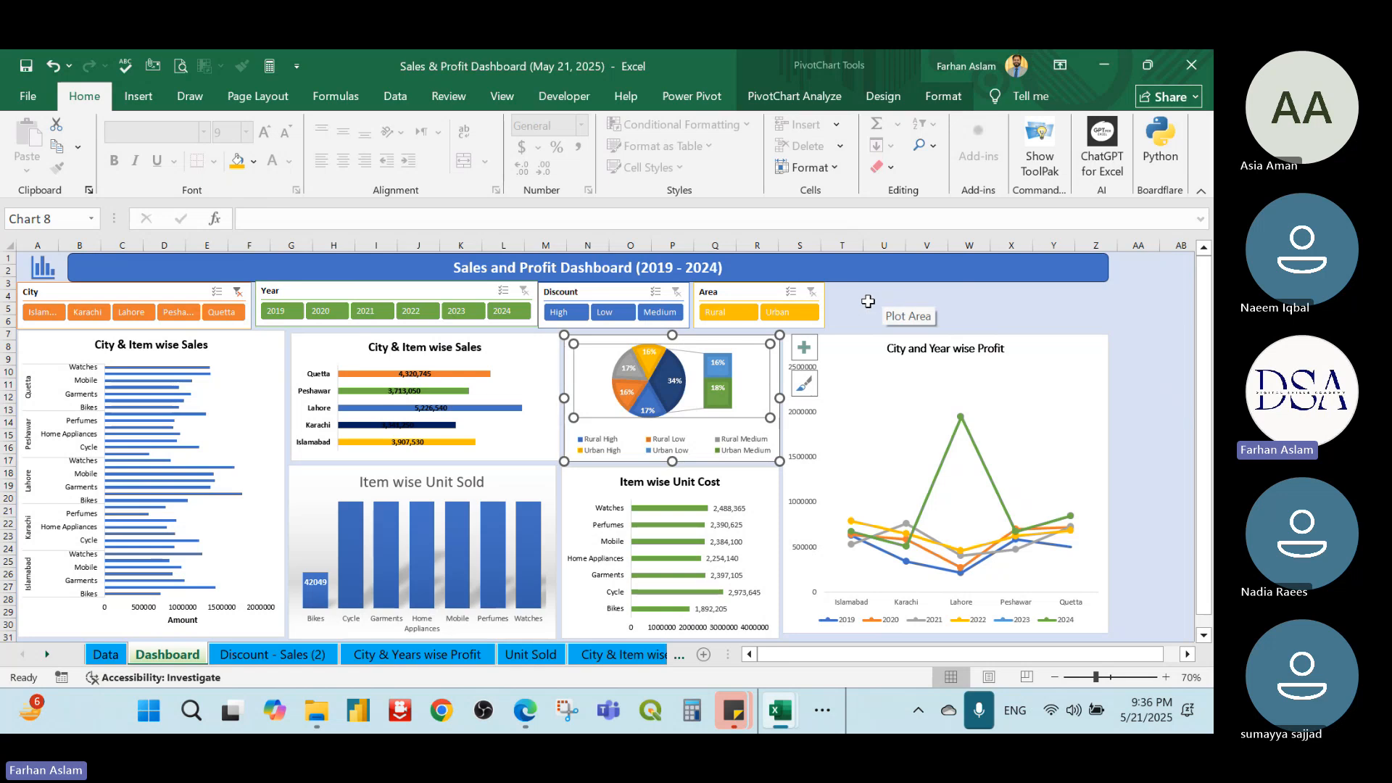
Change the dashboard's area and discount chart from Bar of Pie to a standard Pie chart
right_click(685, 373)
click(754, 429)
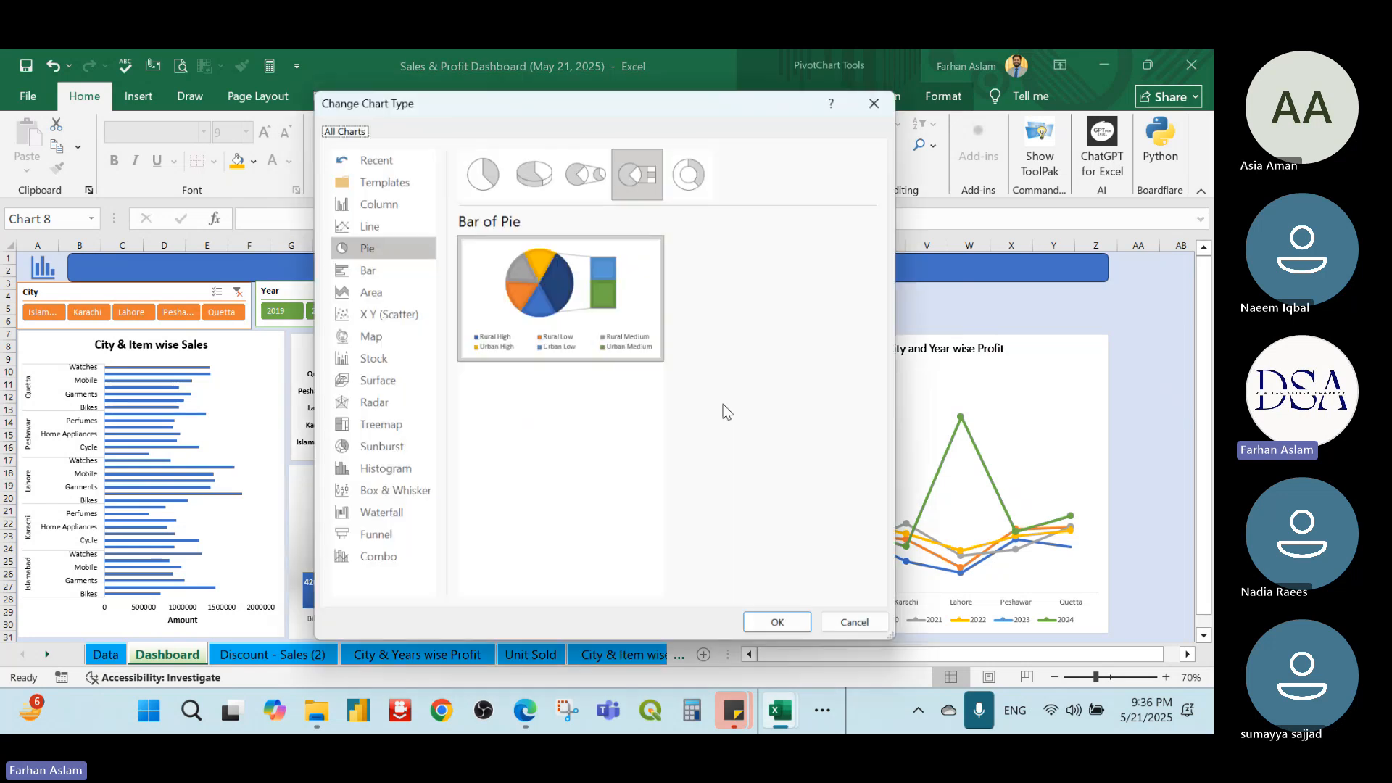
click(504, 176)
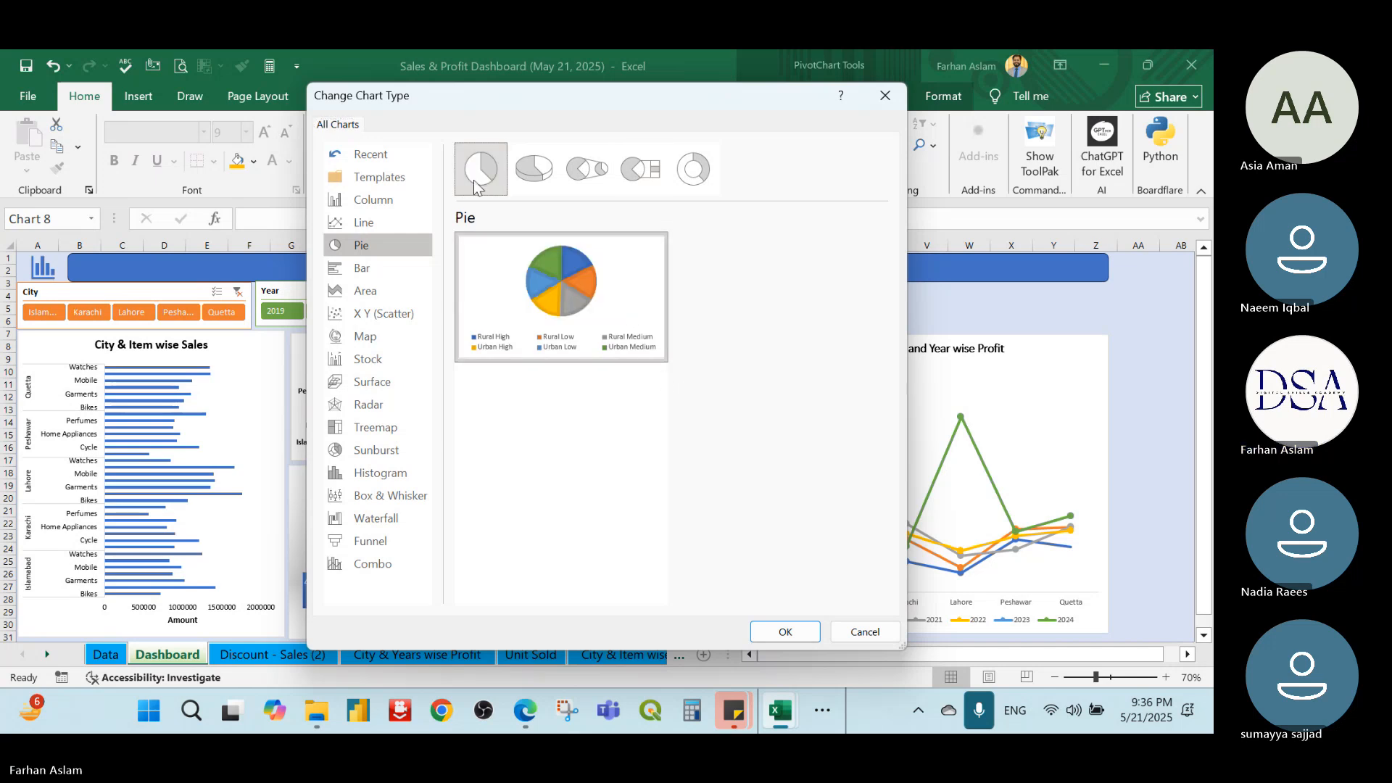
click(787, 632)
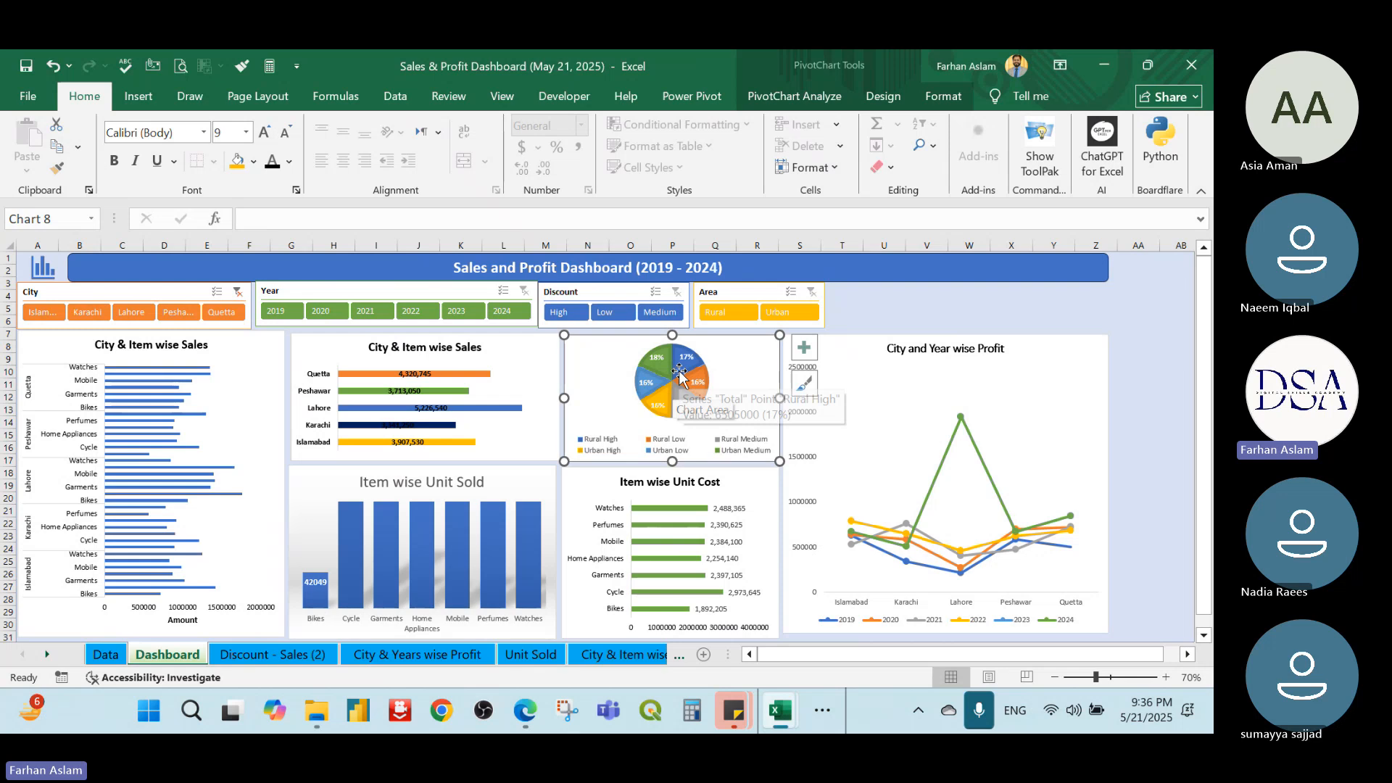
Try a first slice angle of 200° and the explosion setting on the pie series, resetting them to 0° and 0%
right_click(680, 372)
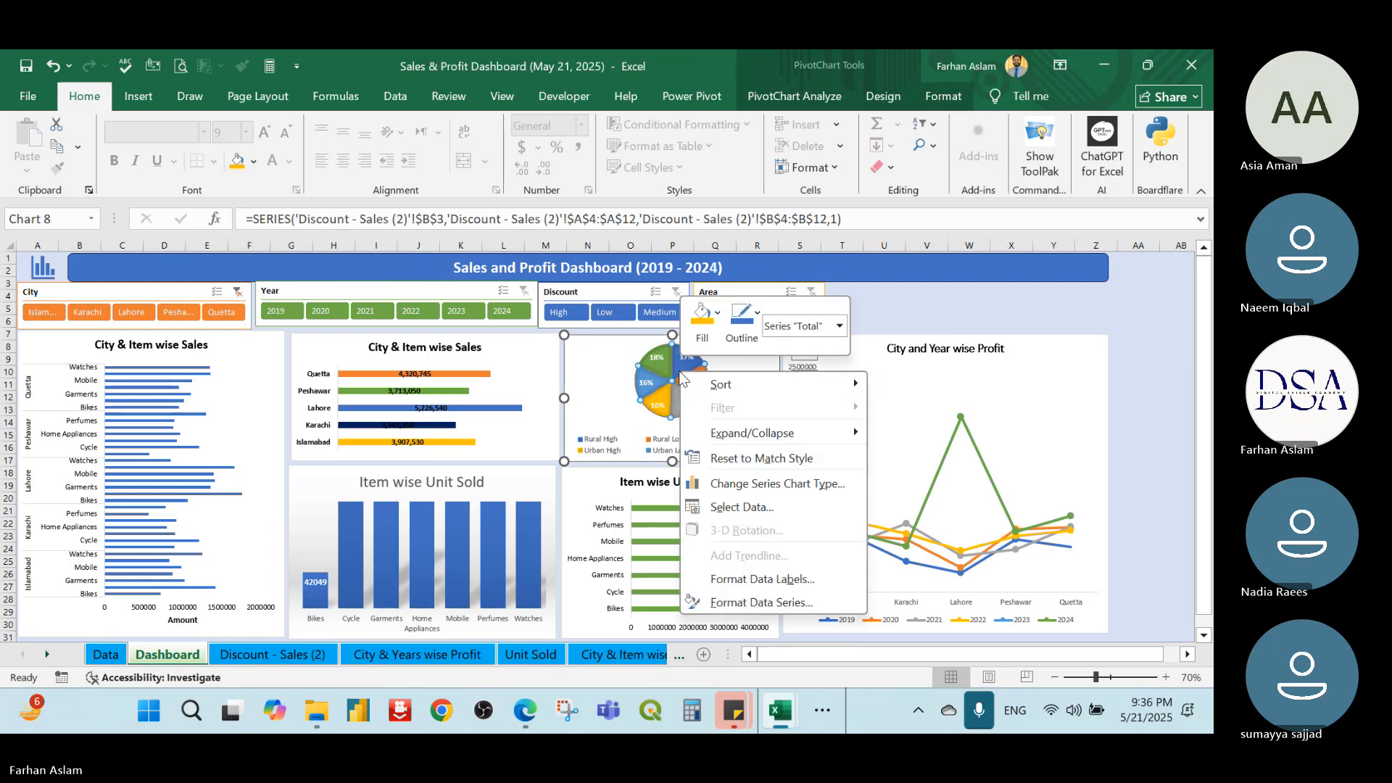
click(760, 602)
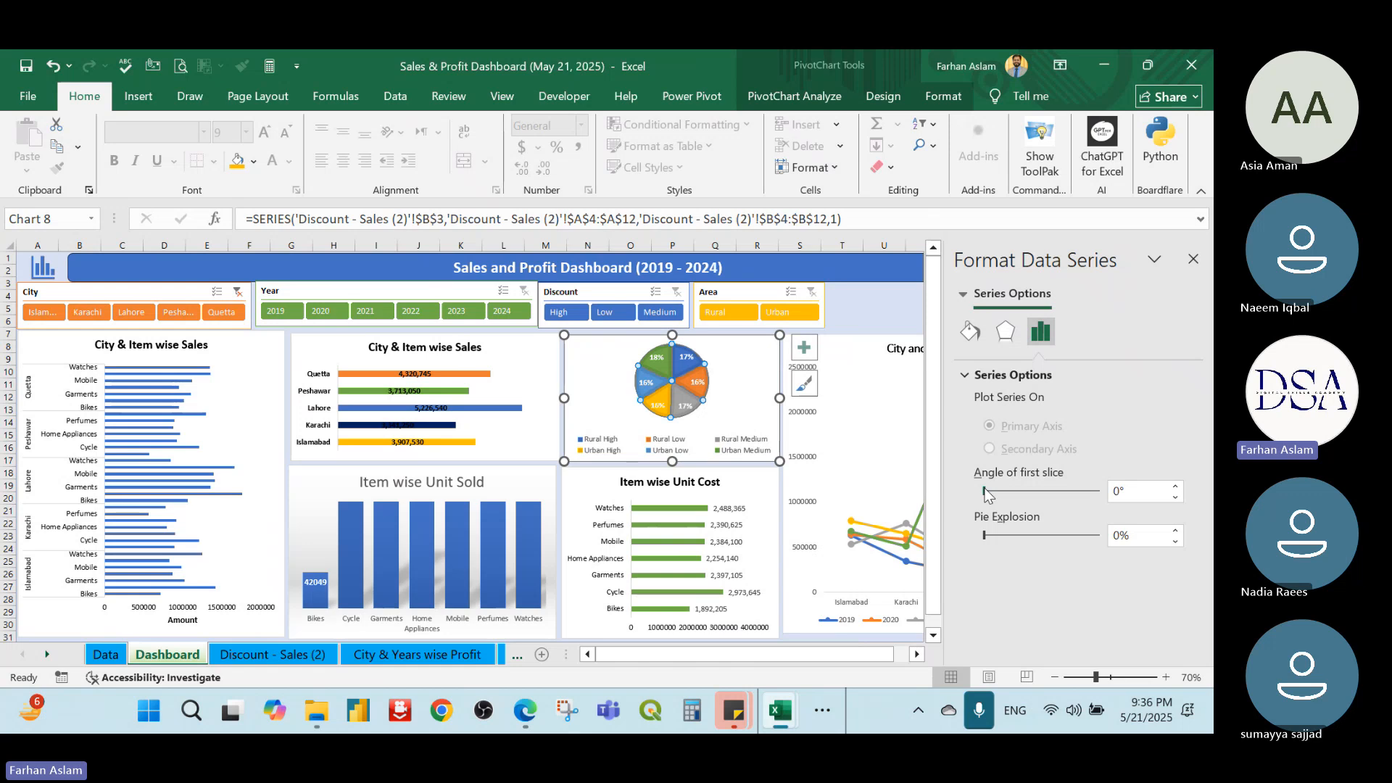
drag(985, 493, 1051, 493)
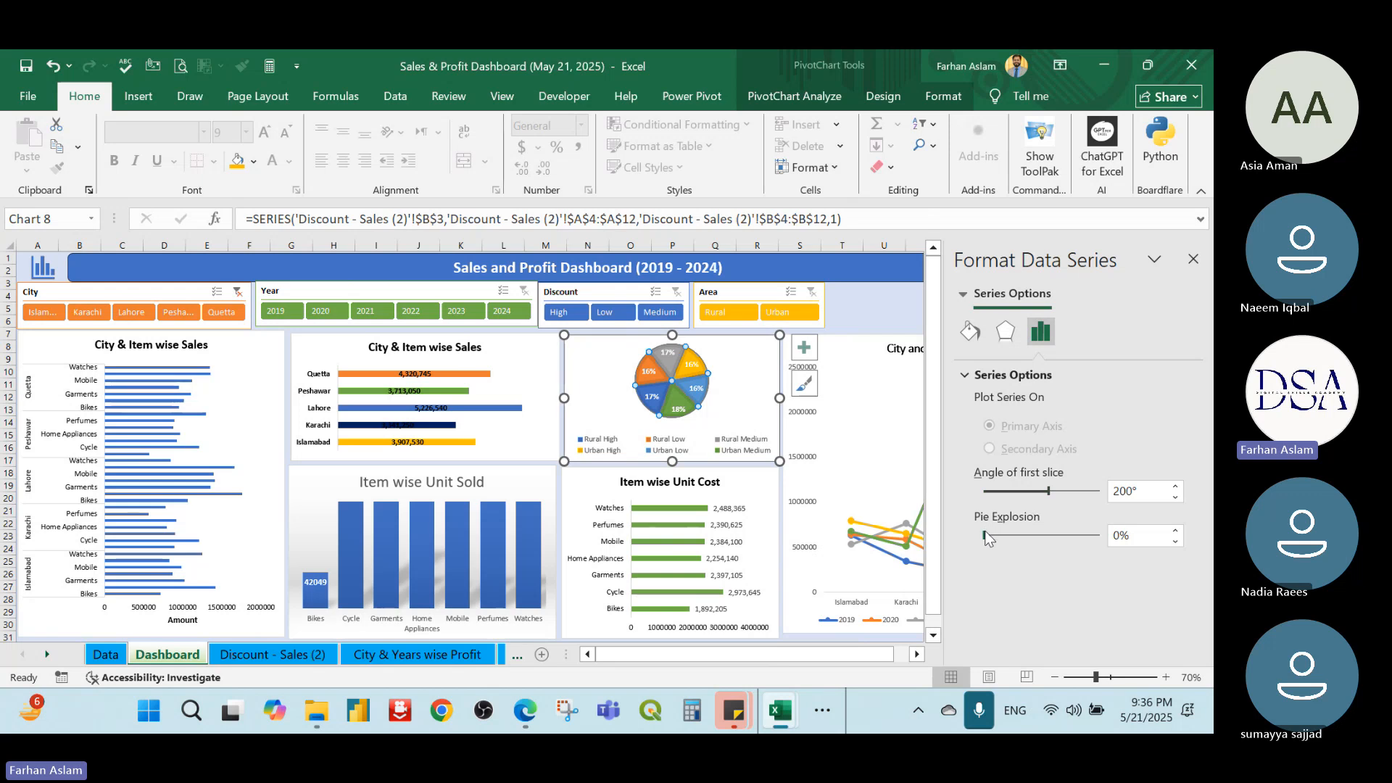
mouse_move(985, 533)
mouse_down()
mouse_move(1011, 532)
mouse_move(976, 532)
mouse_up()
drag(1048, 491, 981, 493)
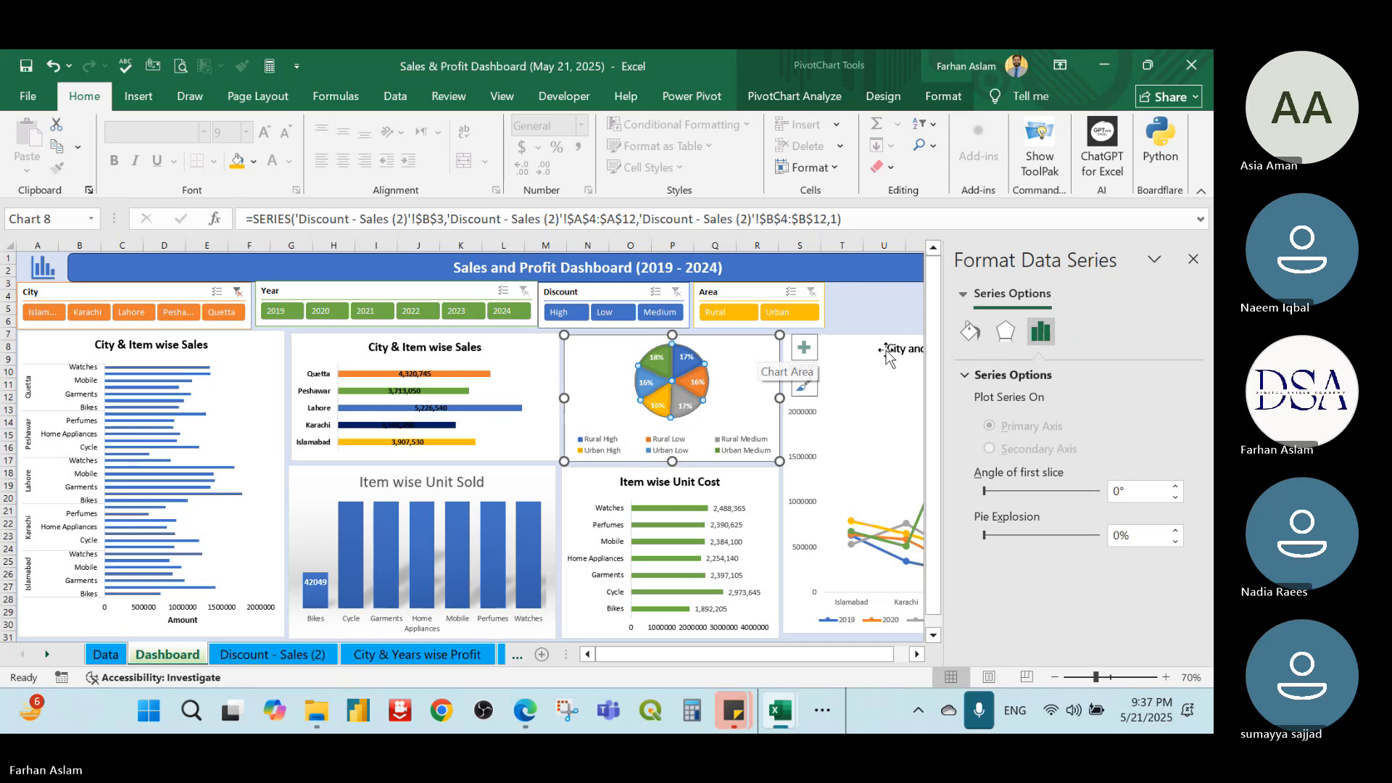
click(884, 308)
click(1193, 259)
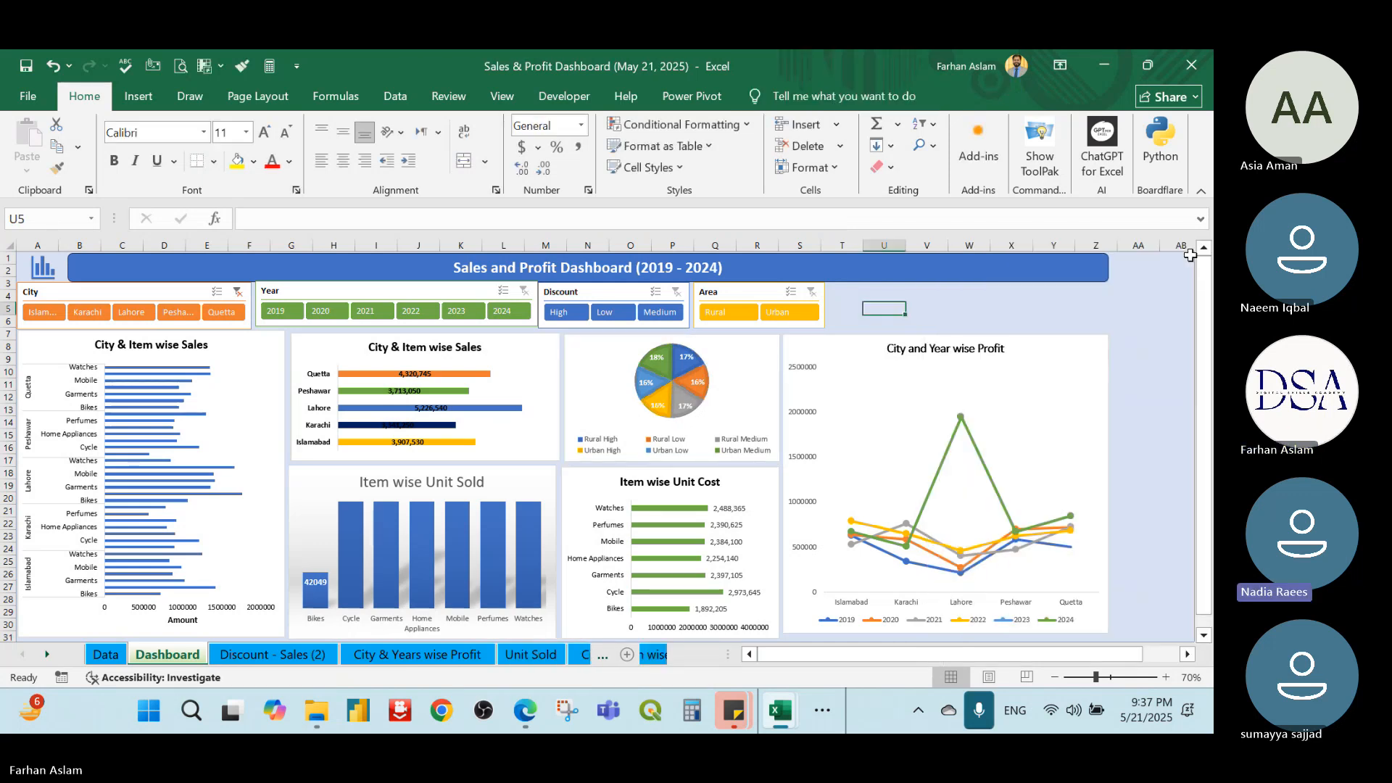
click(997, 294)
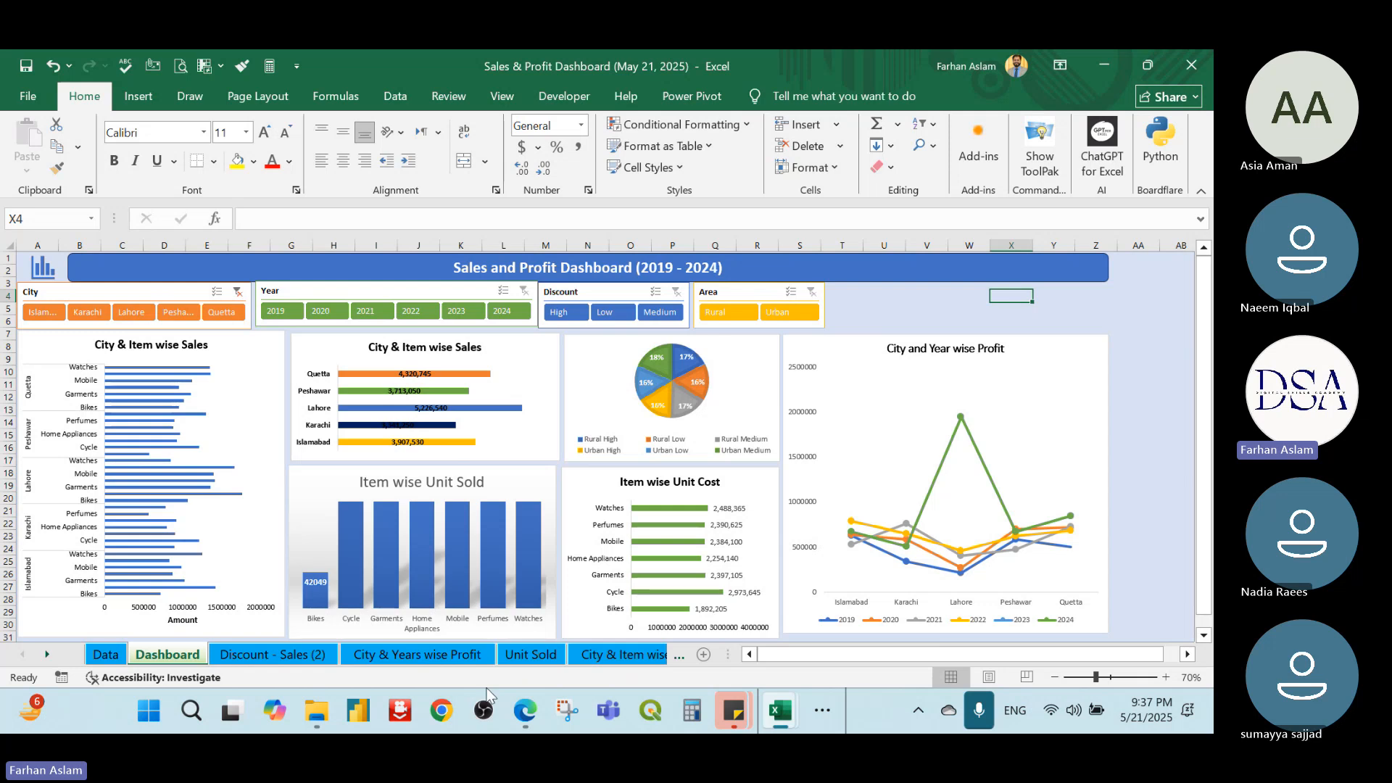
Switch to the Microsoft Teams meeting and end it for everyone
click(666, 717)
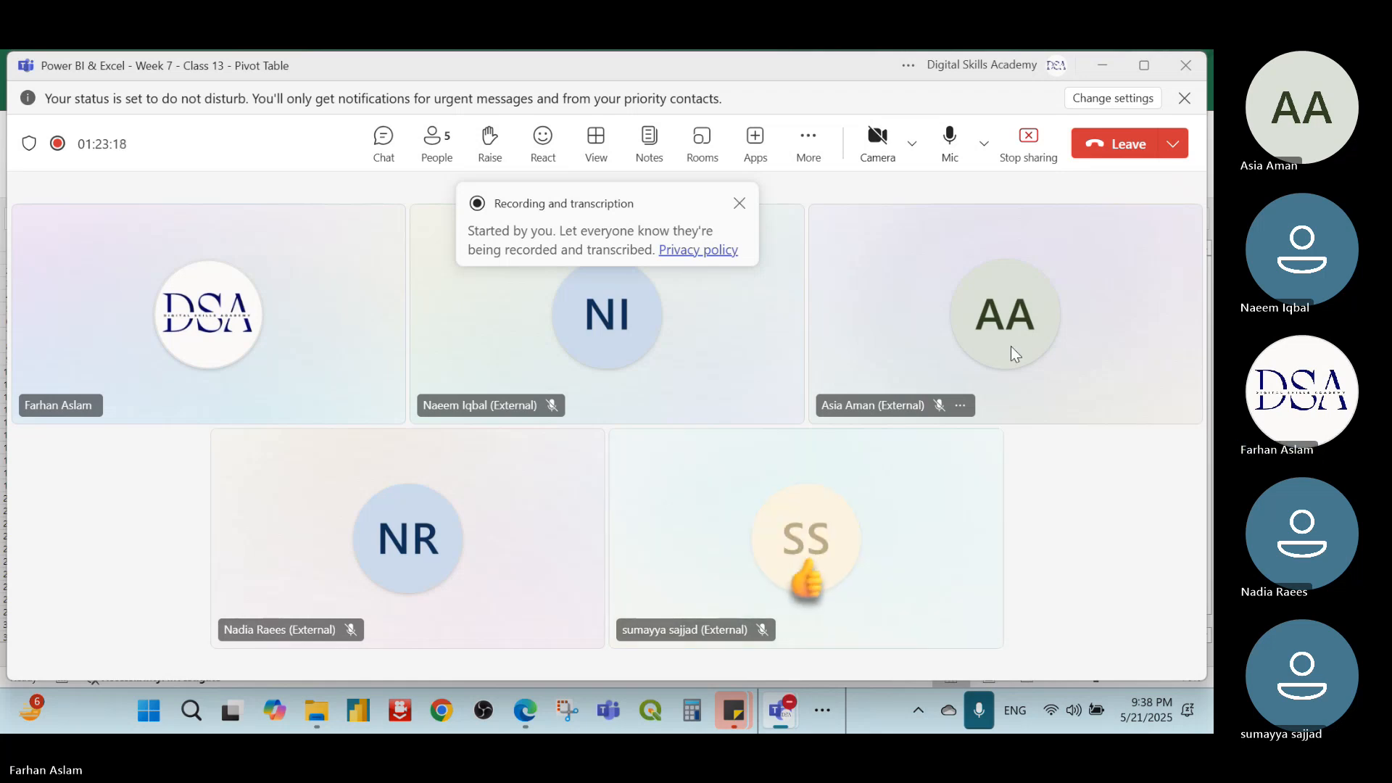
mouse_move(975, 324)
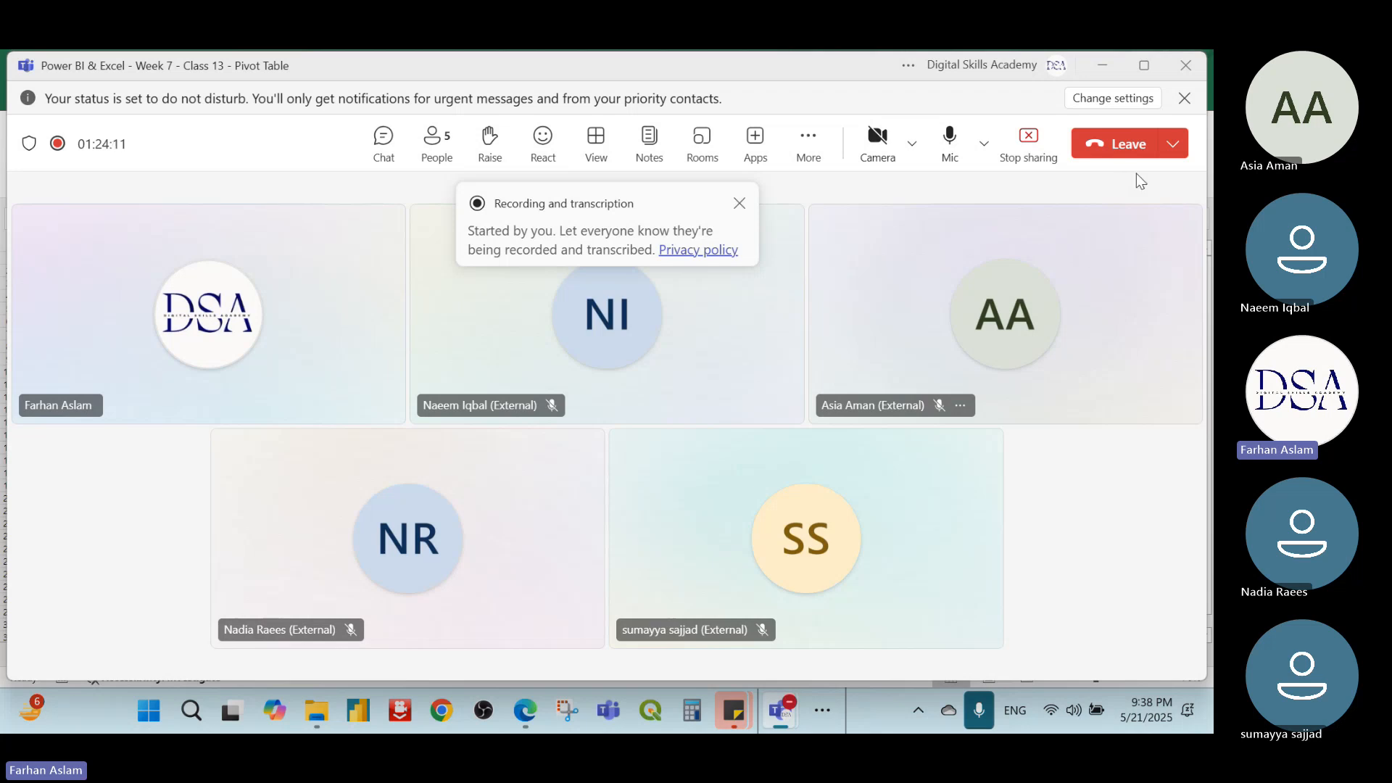
click(1181, 150)
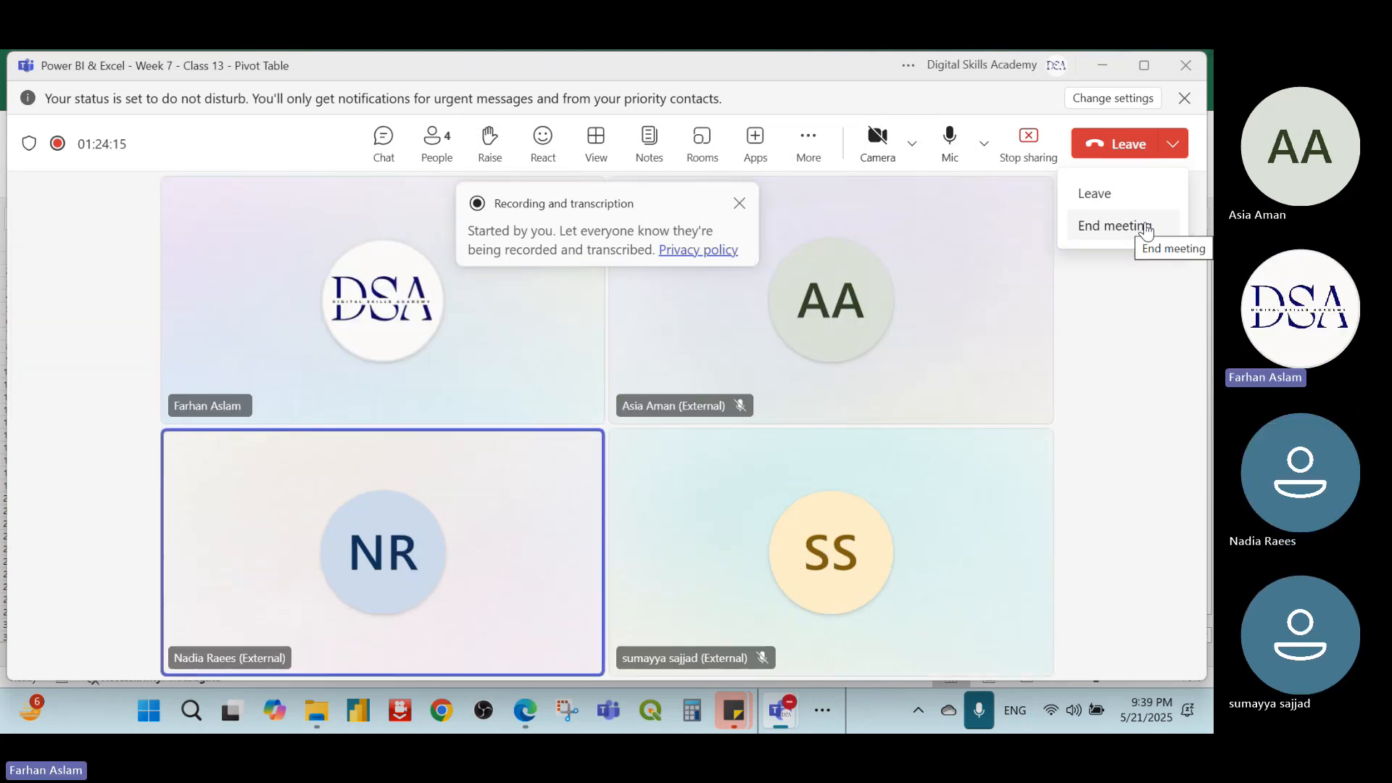
click(1115, 225)
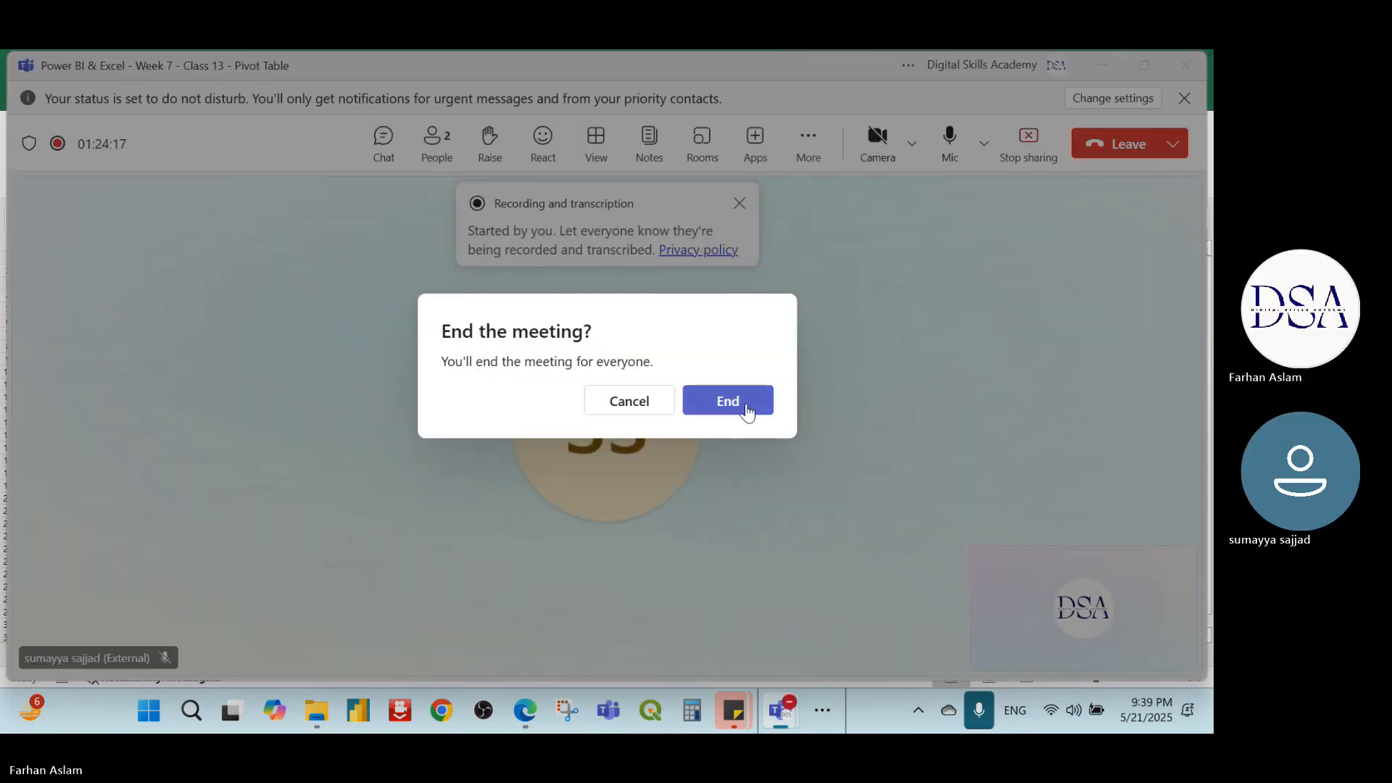